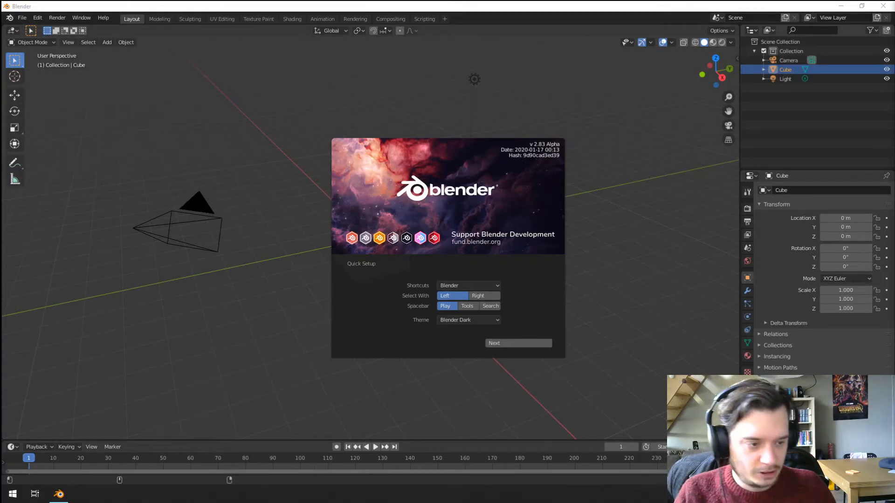
key(super+e)
drag(475, 62, 894, 75)
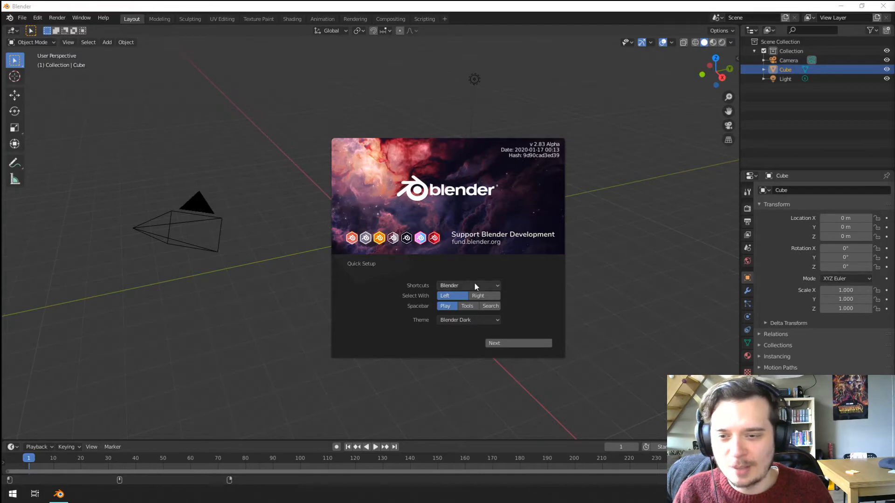
Step: Open the start04.blend file, discarding the changes to the untitled sculpting scene
click(647, 254)
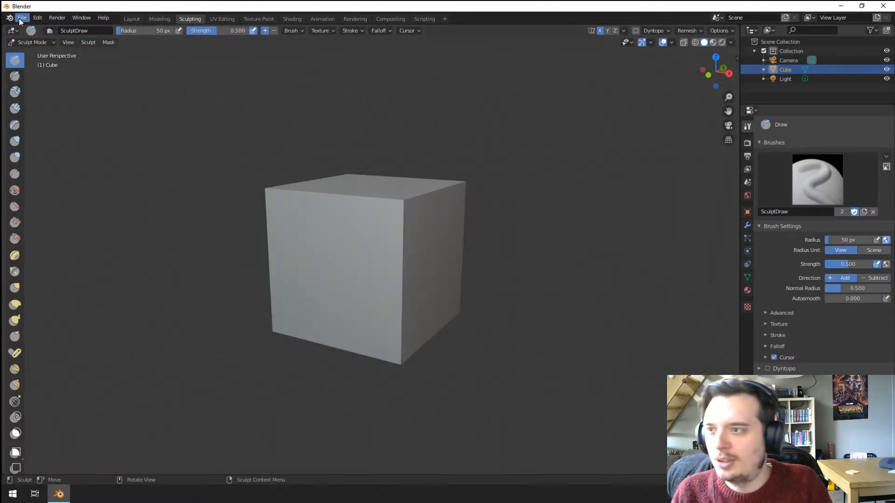
click(22, 18)
click(55, 39)
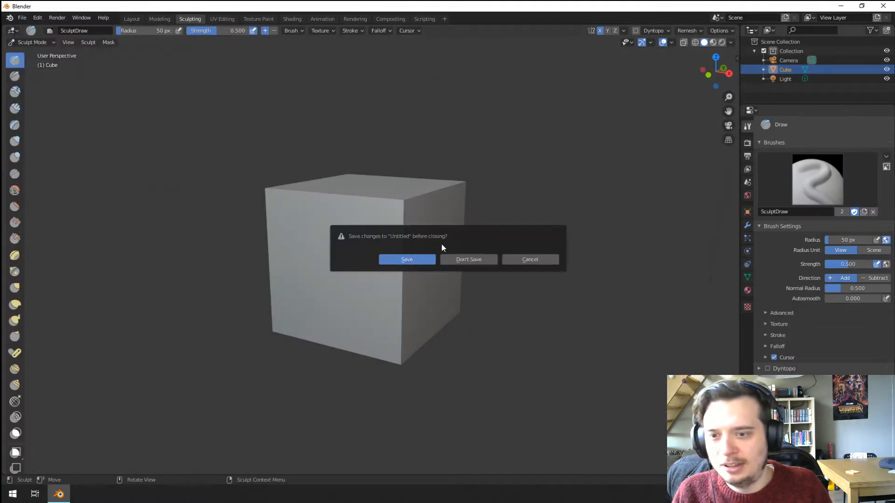
click(461, 259)
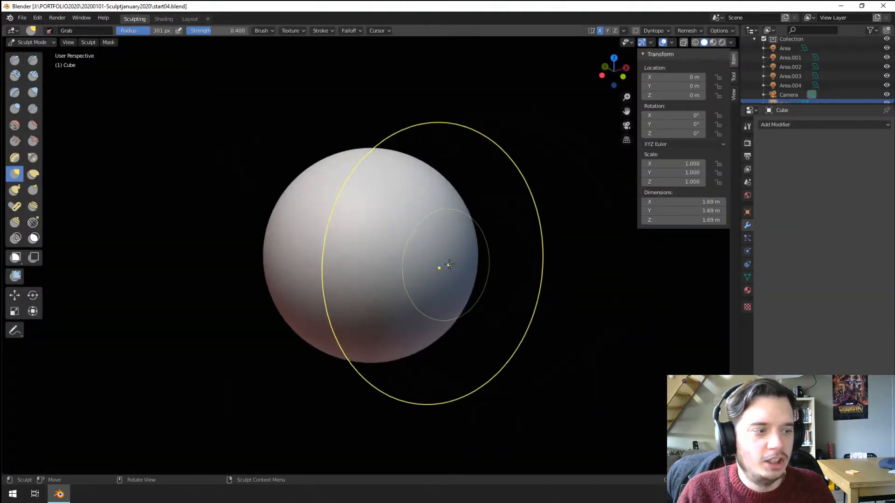
mouse_move(440, 255)
middle_down()
mouse_move(329, 274)
mouse_move(359, 296)
mouse_move(444, 281)
mouse_move(409, 264)
middle_up()
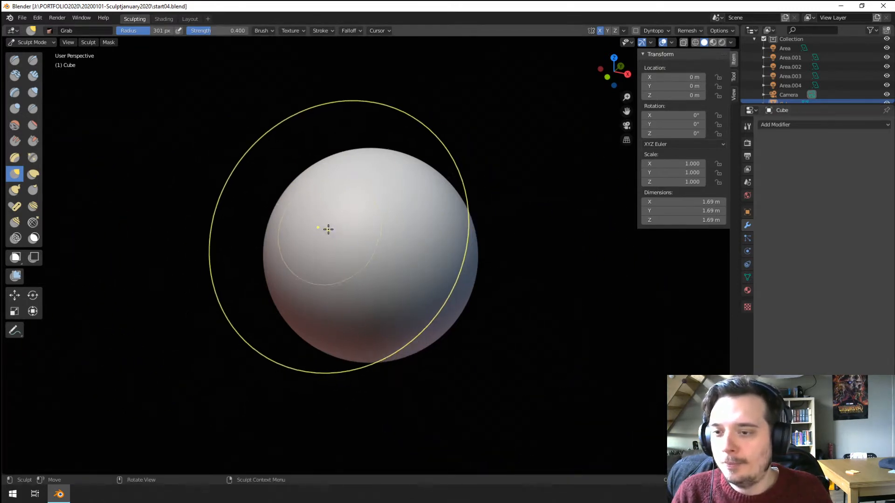
ctrl+middle_drag(328, 230, 278, 348)
mouse_move(326, 286)
middle_down()
mouse_move(341, 281)
mouse_move(340, 267)
middle_up()
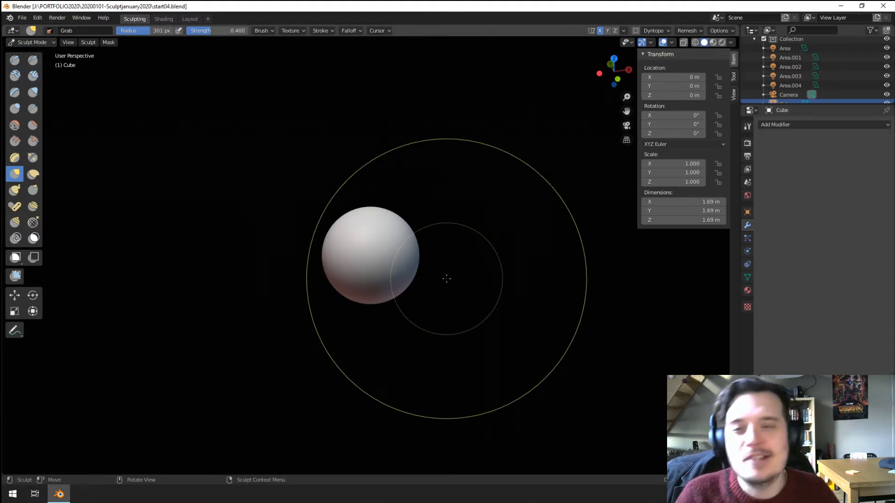
Step: Reduce the Grab brush radius to about 196 px over the sphere
scroll(394, 233, up, 4)
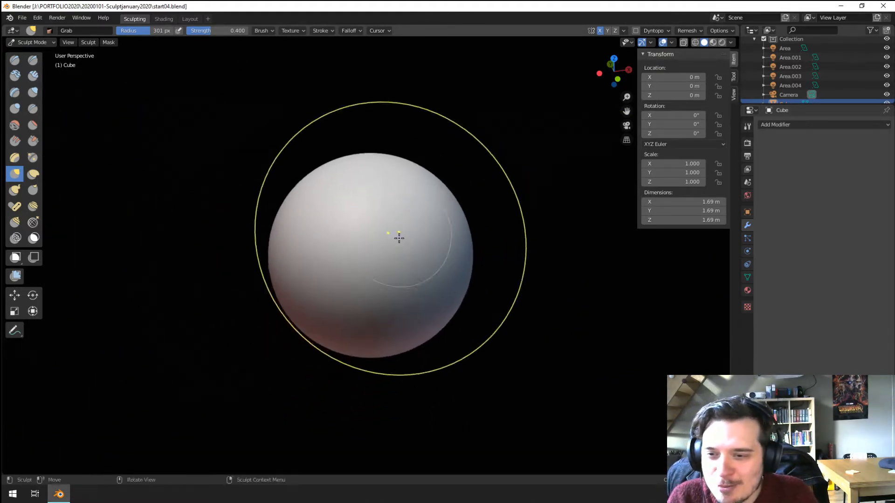
middle_drag(398, 238, 335, 250)
key(f)
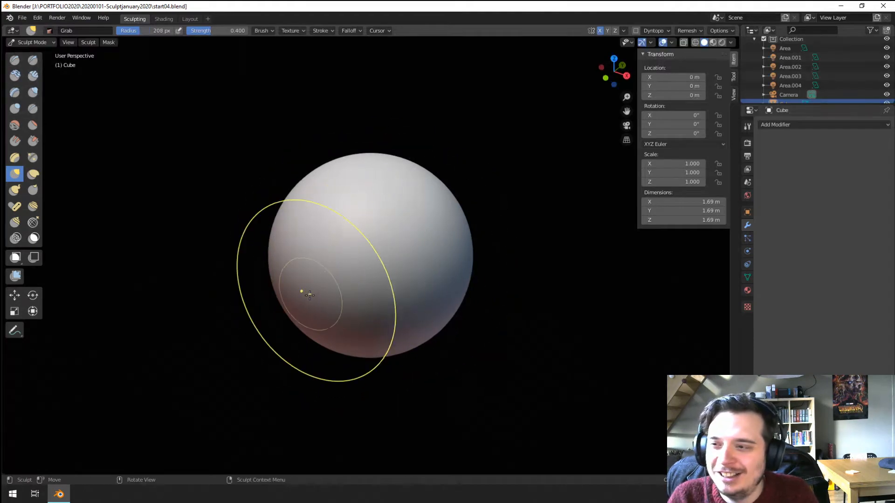
click(303, 286)
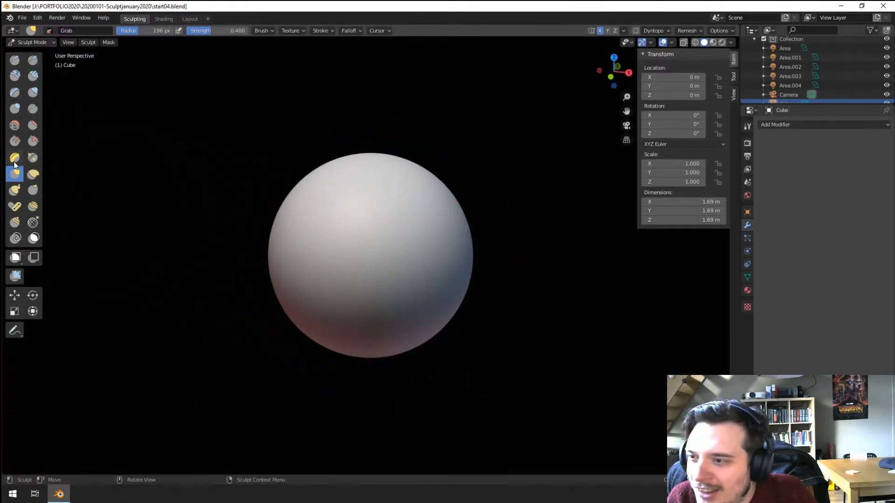
Step: Try the Multiplane Scrape brush with short strokes on the front of the sphere, ending with a 301 px radius
click(15, 158)
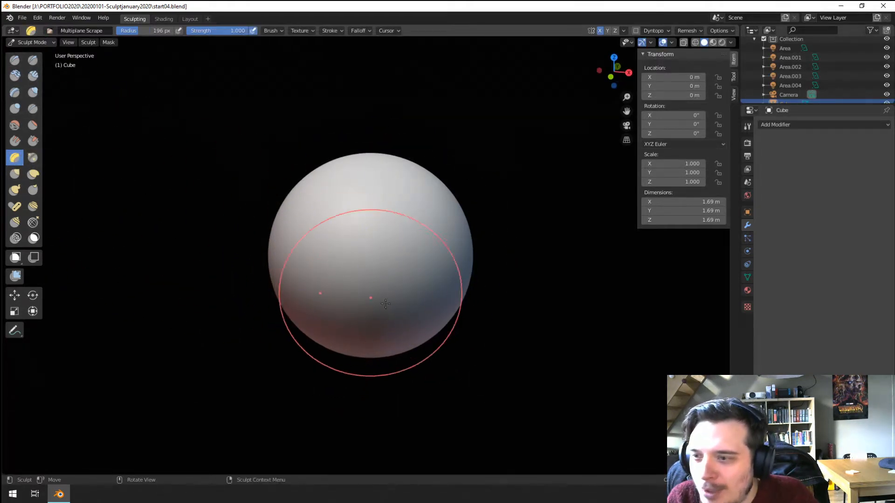
mouse_move(351, 334)
mouse_down()
mouse_move(389, 246)
mouse_move(425, 252)
mouse_up()
middle_drag(426, 251, 395, 267)
key(f)
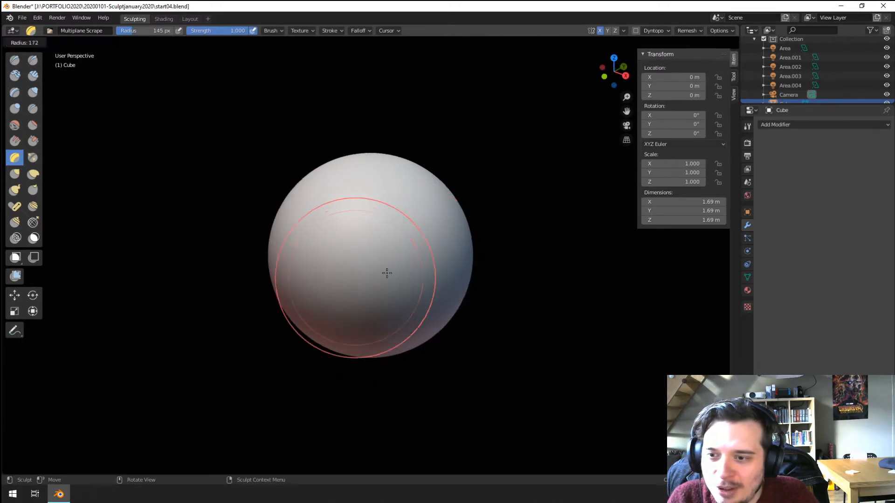
click(410, 256)
drag(402, 240, 415, 251)
middle_drag(417, 291, 466, 212)
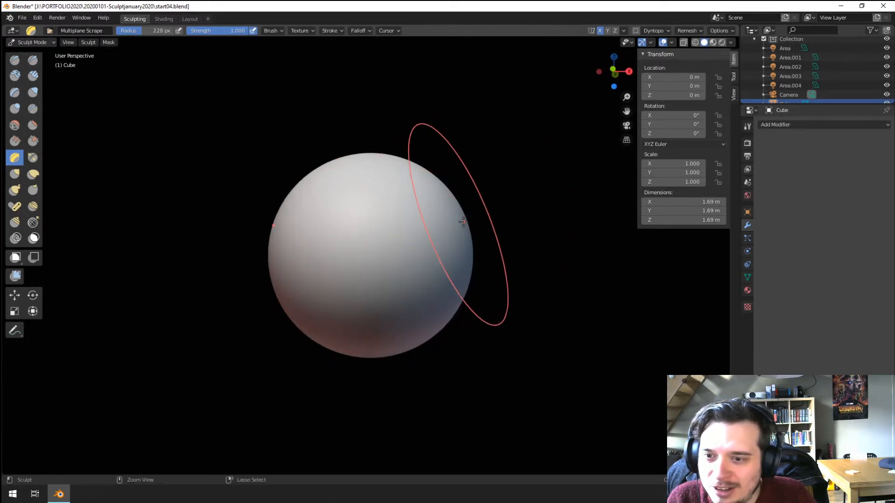
key(f)
click(400, 261)
middle_drag(405, 274, 406, 278)
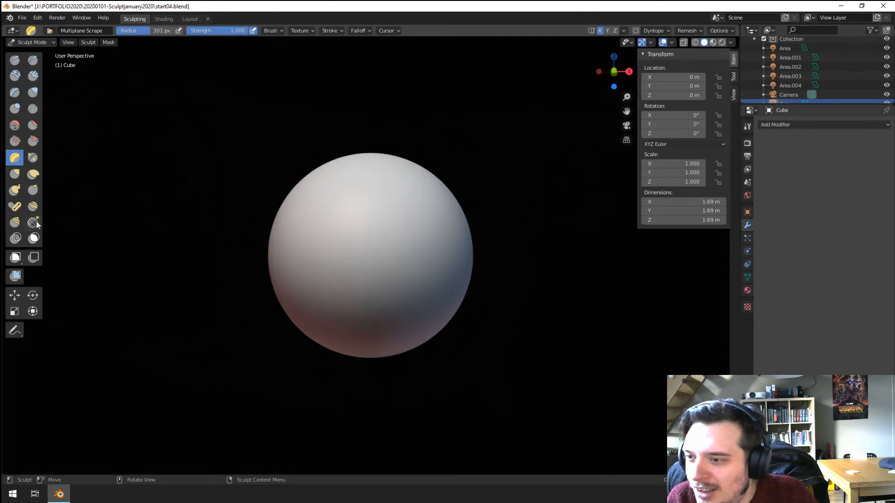
Step: Switch to the Topology brush and make a short test stroke on the lower front of the sphere
click(33, 223)
key(f)
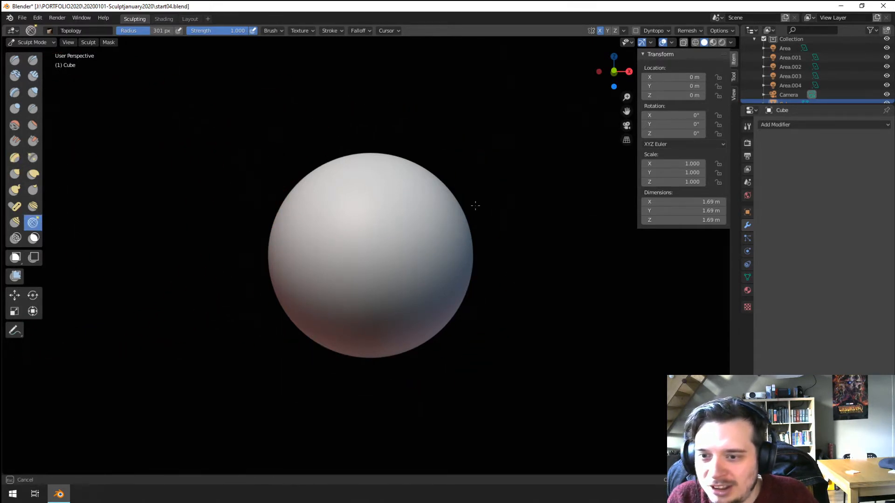
drag(348, 300, 357, 294)
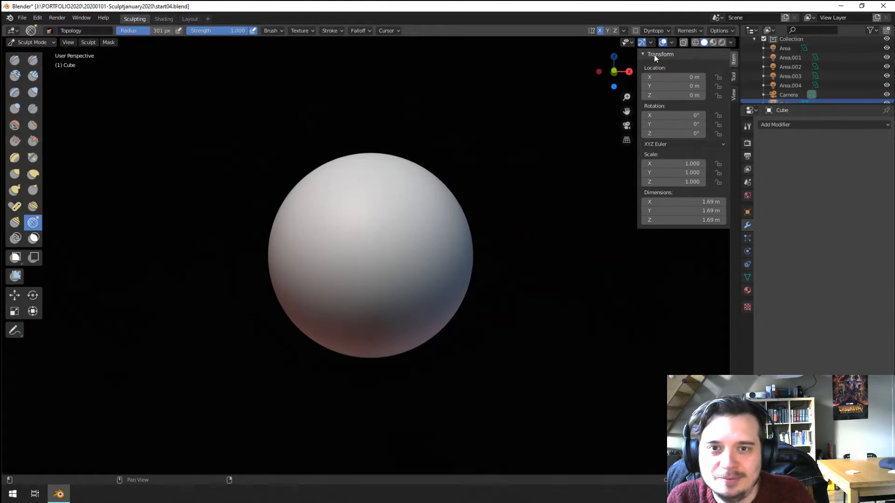
Step: Remesh the sphere with a voxel size of 0.025 m
click(687, 30)
mouse_move(667, 34)
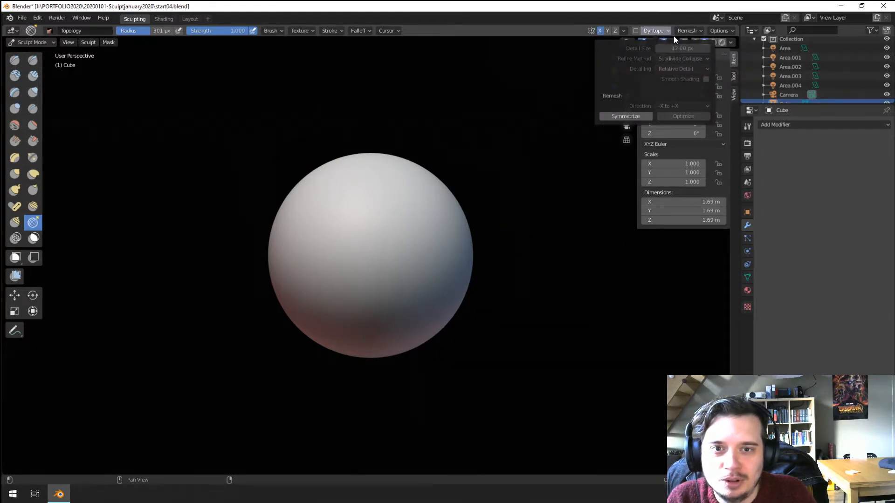
mouse_move(724, 36)
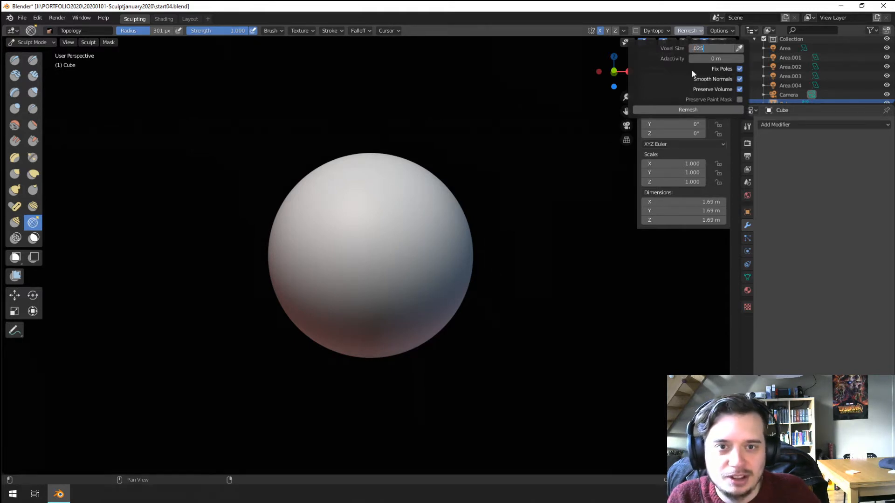
click(681, 108)
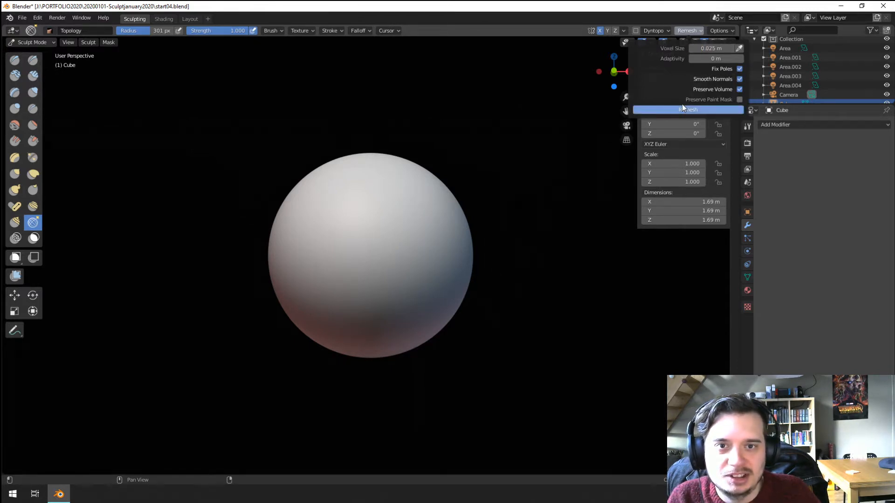
Step: Turn on the wireframe overlay to show the sphere's mesh edges
click(731, 43)
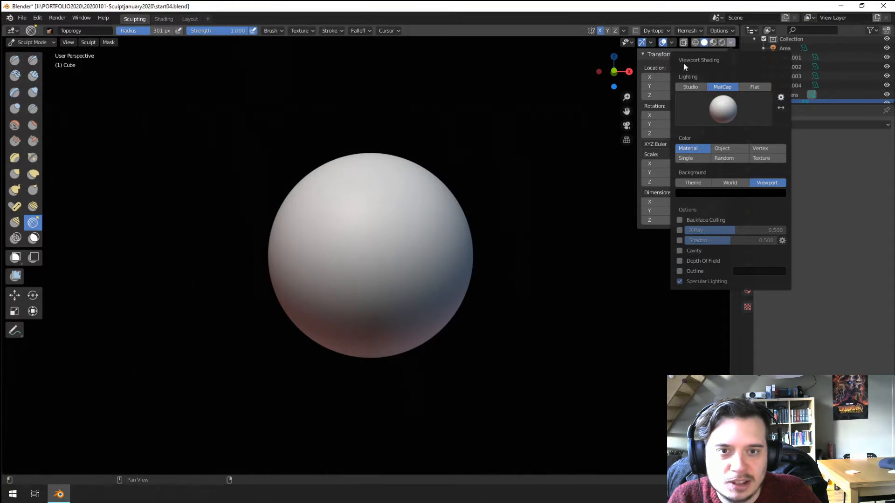
click(671, 42)
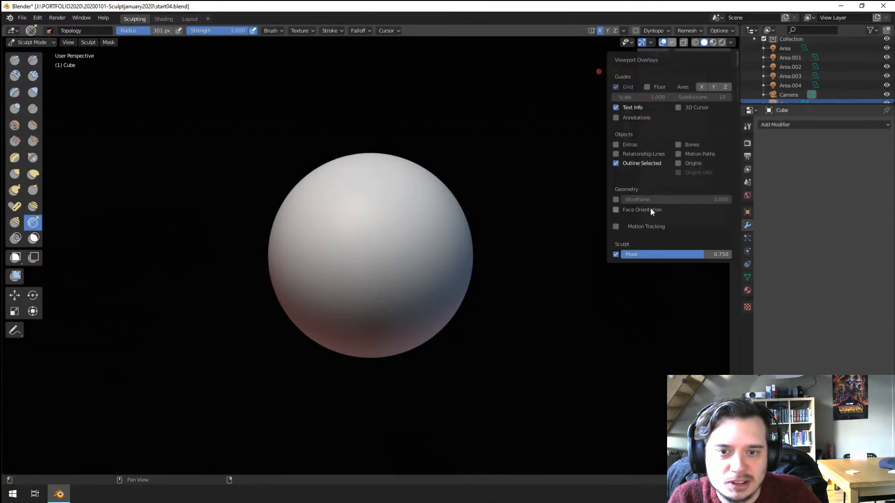
click(616, 200)
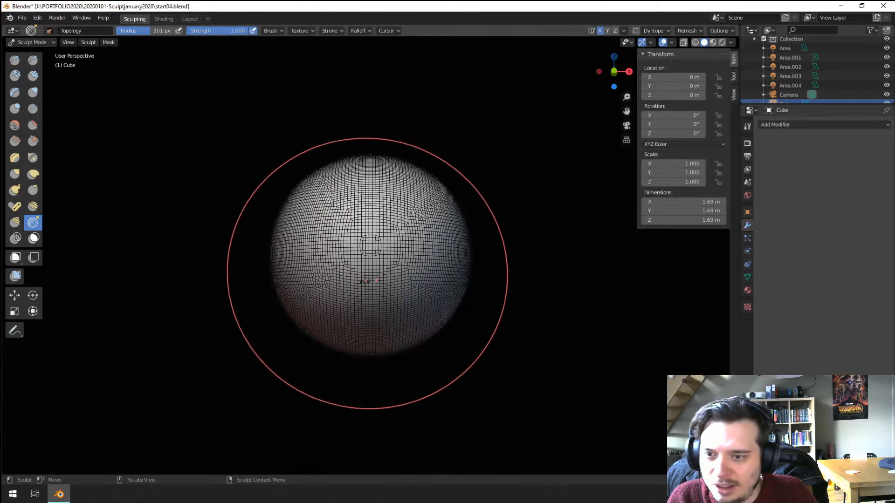
Step: Slide the mesh edges across the sphere's upper side with Topology brush strokes, using a smaller brush for the second one
drag(425, 233, 441, 214)
middle_drag(433, 213, 413, 226)
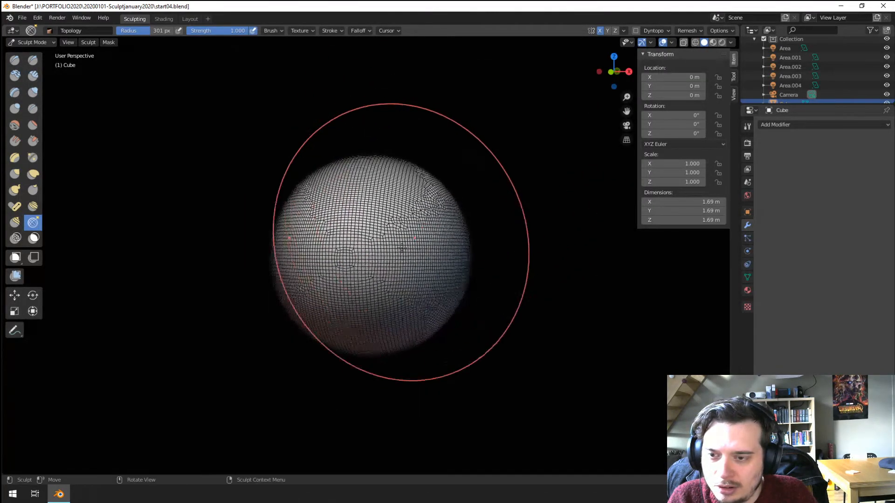
key(f)
click(345, 269)
scroll(386, 217, up, 4)
drag(373, 223, 496, 129)
middle_drag(484, 140, 467, 155)
Step: Pull the front mesh edges upward with repeated Topology brush strokes, bringing the brush radius to 228 px
key(f)
click(404, 237)
drag(346, 276, 321, 192)
key(f)
click(360, 247)
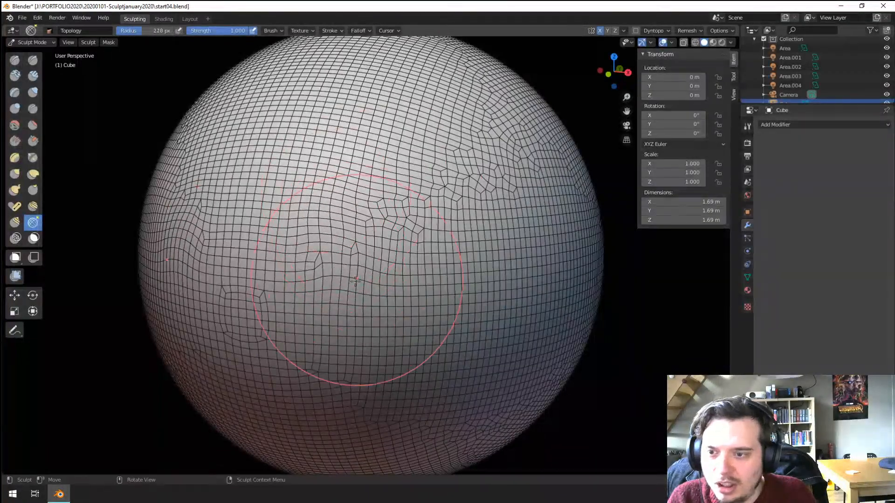
mouse_move(359, 280)
mouse_down()
mouse_move(337, 224)
mouse_move(365, 183)
mouse_up()
drag(371, 258, 355, 200)
drag(348, 233, 350, 182)
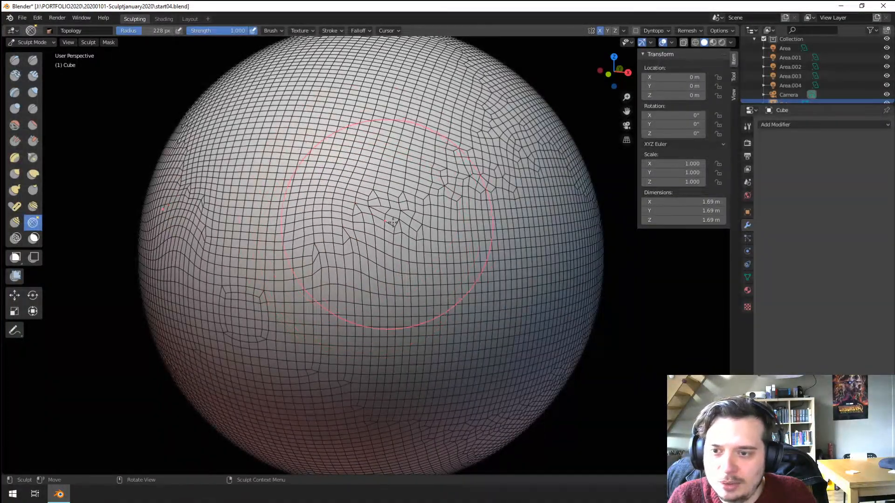
drag(391, 225, 390, 171)
drag(437, 204, 432, 155)
Step: Set the Topology brush radius to 245 px and slide the mesh upward on the sphere's upper side
middle_drag(432, 154, 396, 180)
key(f)
click(419, 228)
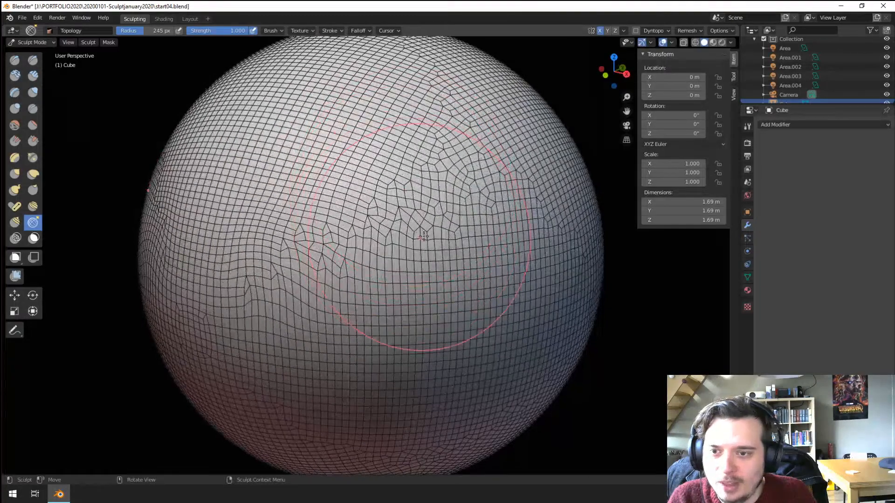
drag(423, 234, 412, 173)
mouse_move(450, 222)
mouse_down()
mouse_move(425, 148)
mouse_move(451, 142)
mouse_up()
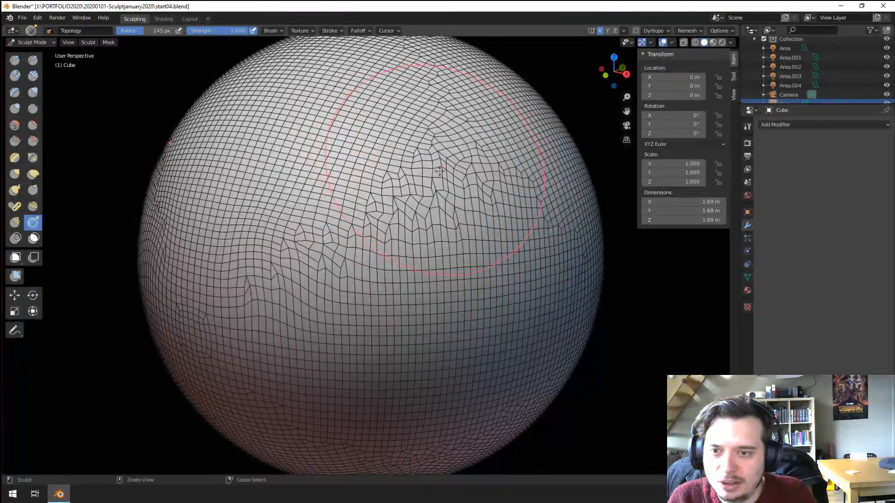
Step: Try the Pose brush on the side of the sphere
mouse_move(439, 172)
ctrl+middle_down()
mouse_move(382, 228)
mouse_move(350, 240)
mouse_move(382, 204)
mouse_move(415, 194)
ctrl+middle_up()
key(f)
click(345, 230)
mouse_move(415, 193)
ctrl+middle_down()
mouse_move(420, 217)
mouse_move(428, 192)
ctrl+middle_up()
click(14, 207)
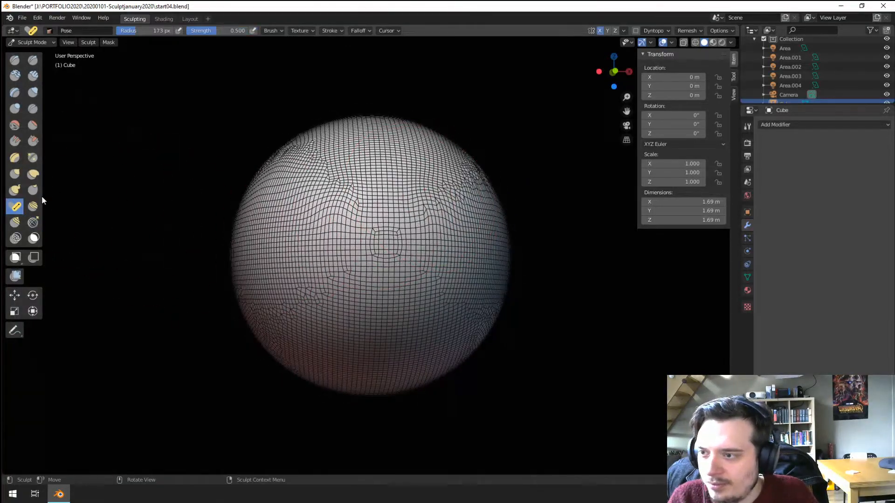
mouse_move(489, 260)
mouse_down()
mouse_move(487, 294)
mouse_move(553, 250)
mouse_move(539, 180)
mouse_move(465, 148)
mouse_up()
key(Escape)
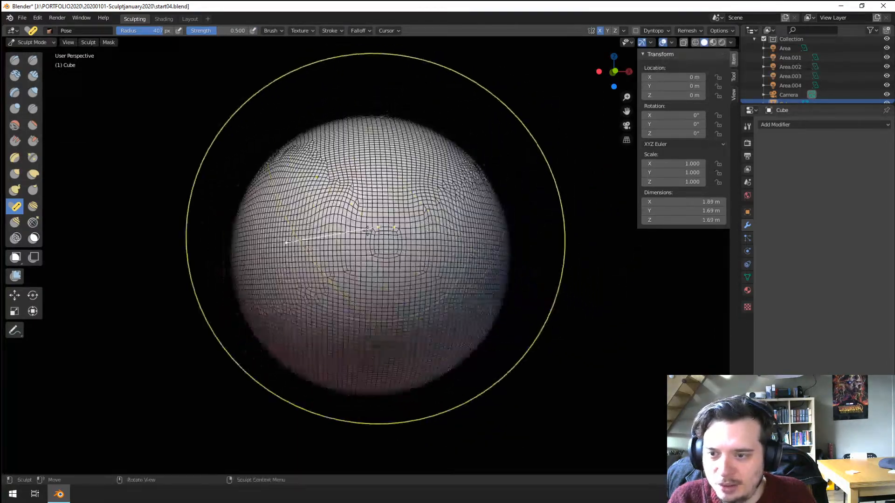
Step: Switch to the Elastic Deform brush and reduce its radius to 199 px
click(33, 172)
scroll(410, 240, down, 3)
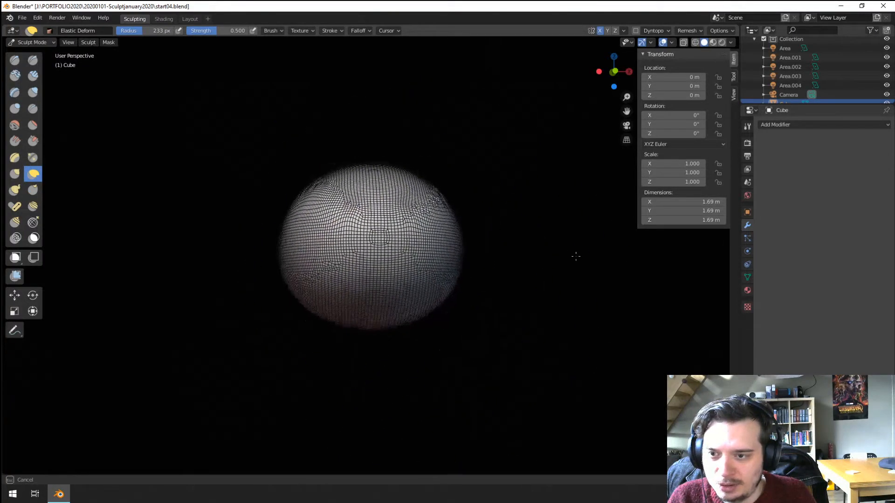
drag(575, 256, 330, 273)
Step: Pull two mirrored arms out of the sphere's lower front with the Snake Hook brush
click(15, 189)
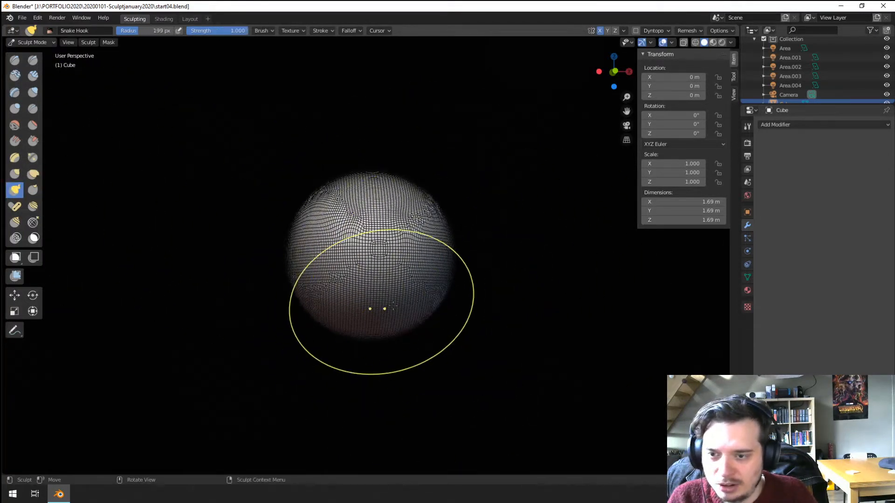
drag(397, 304, 566, 206)
mouse_move(494, 233)
middle_down()
mouse_move(427, 287)
mouse_move(354, 261)
middle_up()
Step: Bend the two arms upward using the Pose brush with a radius of 299 px
click(15, 205)
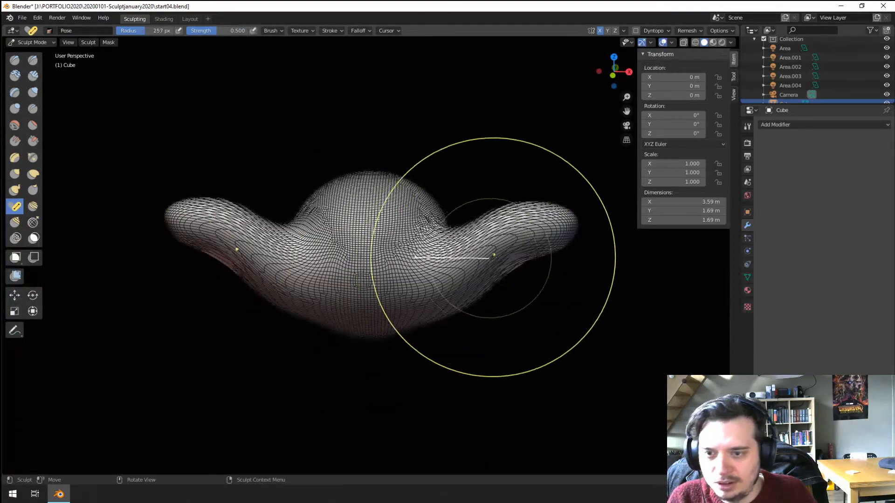
key(f)
click(512, 249)
mouse_move(551, 229)
mouse_down()
mouse_move(540, 301)
mouse_move(536, 205)
mouse_move(531, 286)
mouse_move(536, 247)
mouse_move(513, 195)
mouse_move(513, 235)
mouse_move(441, 277)
mouse_move(569, 198)
mouse_move(564, 184)
mouse_up()
middle_drag(540, 209, 466, 259)
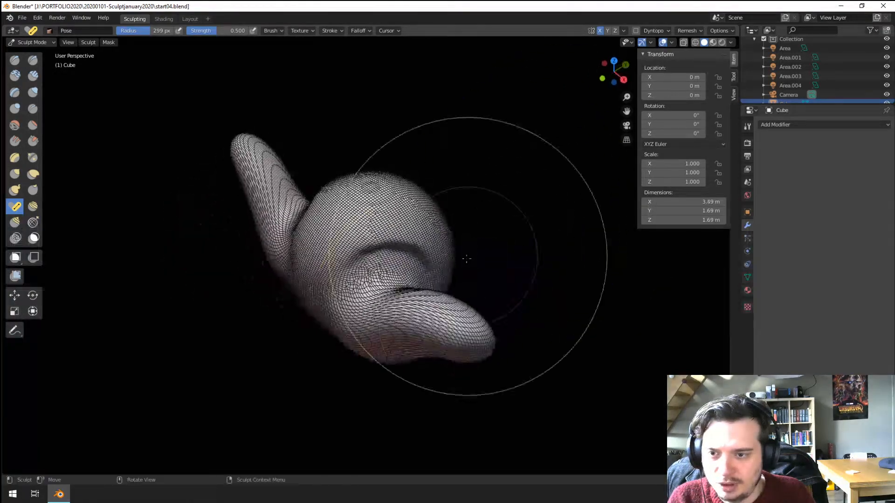
Step: Swing the mirrored arms down and in front of the body with several Pose brush strokes
mouse_move(443, 316)
mouse_down()
mouse_move(452, 307)
mouse_move(415, 357)
mouse_move(391, 364)
mouse_up()
middle_drag(390, 363, 425, 291)
mouse_move(515, 226)
mouse_down()
mouse_move(524, 236)
mouse_move(451, 344)
mouse_move(445, 339)
mouse_up()
middle_drag(442, 333, 489, 317)
drag(457, 272, 455, 308)
middle_drag(435, 257, 419, 294)
drag(421, 272, 425, 279)
drag(442, 242, 444, 245)
middle_drag(458, 302, 469, 278)
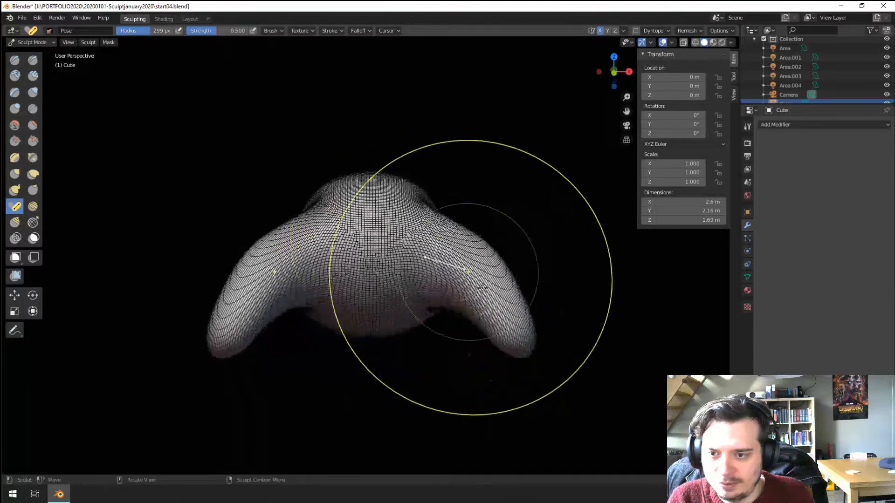
Step: Fold the mirrored arms inward beneath the body with further Pose brush strokes
mouse_move(513, 306)
mouse_down()
mouse_move(466, 352)
mouse_move(433, 345)
mouse_up()
mouse_move(402, 257)
mouse_down()
mouse_move(395, 252)
mouse_move(408, 262)
mouse_up()
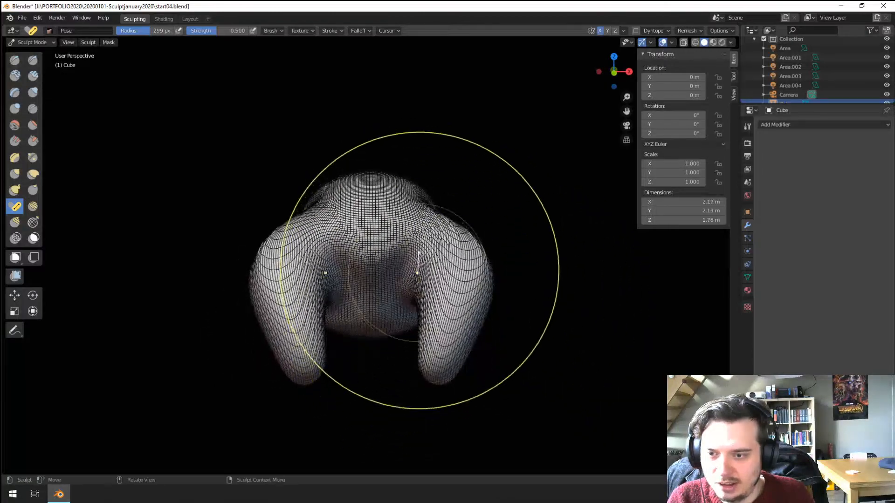
mouse_move(419, 270)
middle_down()
mouse_move(326, 271)
mouse_move(443, 268)
middle_up()
mouse_move(416, 256)
mouse_down()
mouse_move(385, 345)
mouse_move(383, 338)
mouse_up()
Step: Undo the Pose and Snake Hook strokes back to the plain remeshed sphere
key(ctrl+z)
key(ctrl+z)
key(ctrl+z)
key(ctrl+z)
key(ctrl+z)
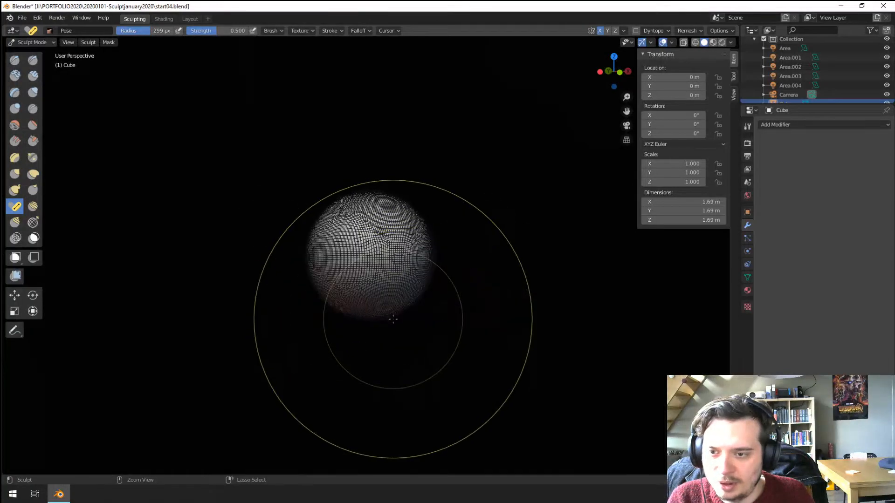
Step: Pull two mirrored arms out of the sphere with the Snake Hook brush at a radius of 241 px
mouse_move(393, 319)
middle_down()
mouse_move(350, 321)
mouse_move(366, 268)
middle_up()
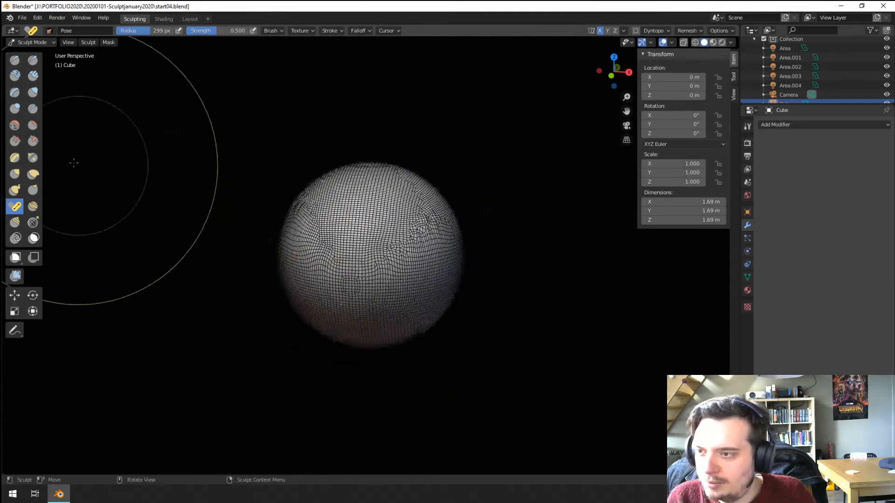
click(15, 158)
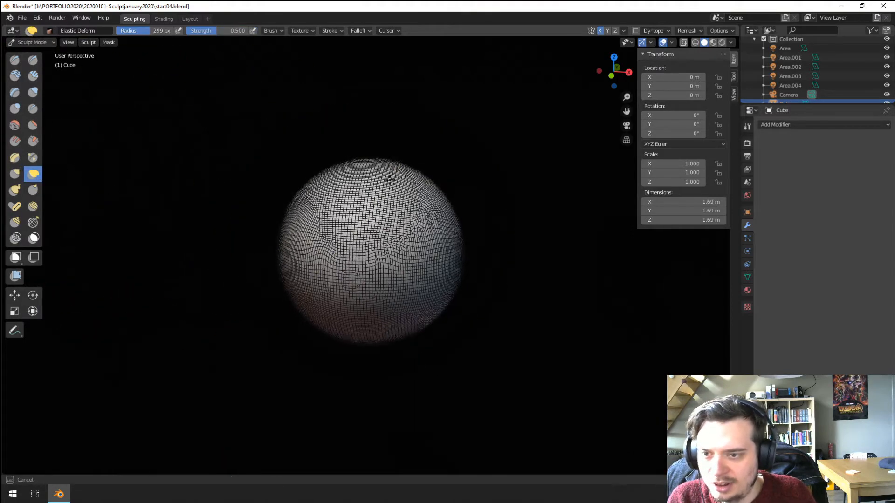
key(k)
key(f)
click(447, 224)
drag(419, 215, 513, 144)
mouse_move(438, 203)
middle_down()
mouse_move(387, 235)
mouse_move(373, 219)
middle_up()
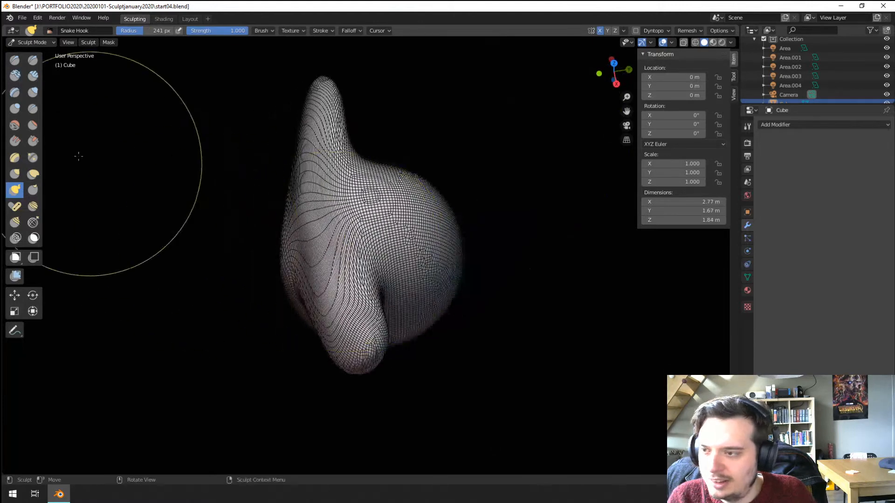
Step: Scrape the mirrored arms with the Multiplane Scrape brush, set its radius to 254 px and show its brush settings
click(15, 158)
mouse_move(339, 301)
mouse_down()
mouse_move(344, 316)
mouse_move(347, 299)
mouse_move(342, 317)
mouse_move(321, 256)
mouse_up()
key(f)
click(441, 299)
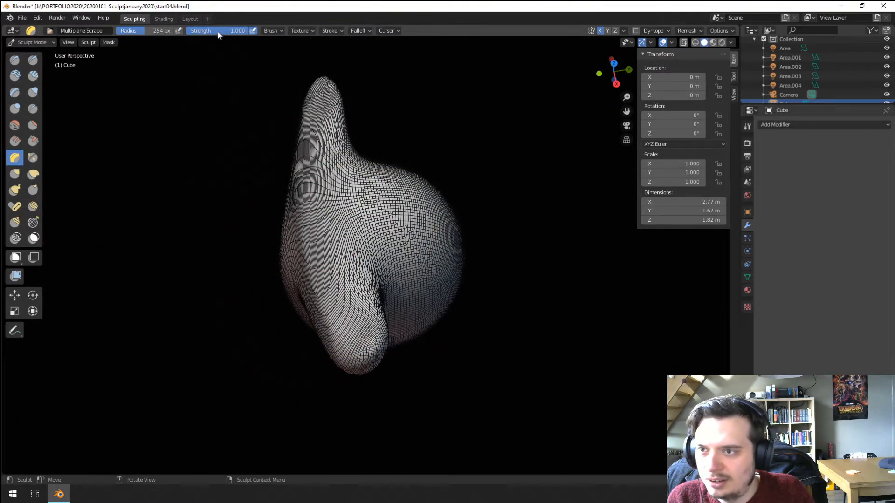
click(747, 127)
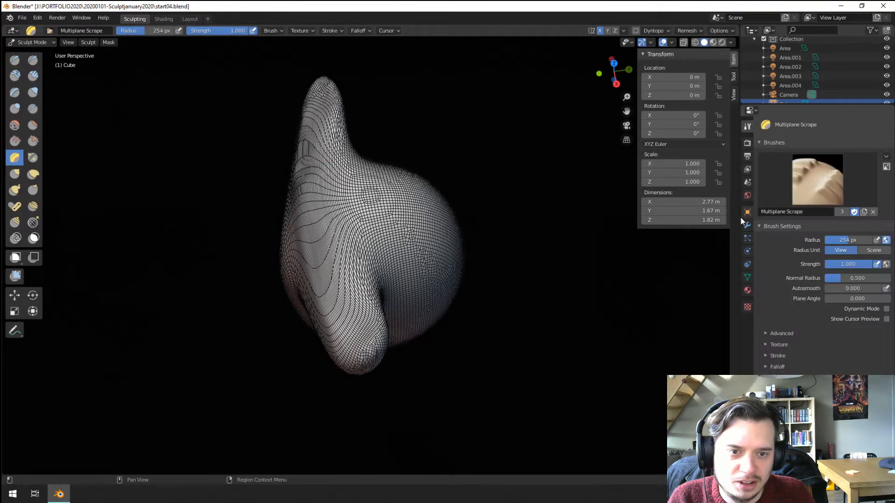
Step: Try a Multiplane Scrape stroke on the arms with a radius of 175 px and undo it
key(f)
click(452, 250)
mouse_move(356, 270)
mouse_down()
mouse_move(396, 271)
mouse_move(361, 331)
mouse_move(382, 279)
mouse_up()
mouse_move(376, 274)
middle_down()
mouse_move(329, 240)
mouse_move(328, 248)
mouse_move(314, 226)
mouse_move(329, 281)
mouse_move(144, 167)
middle_up()
key(ctrl+z)
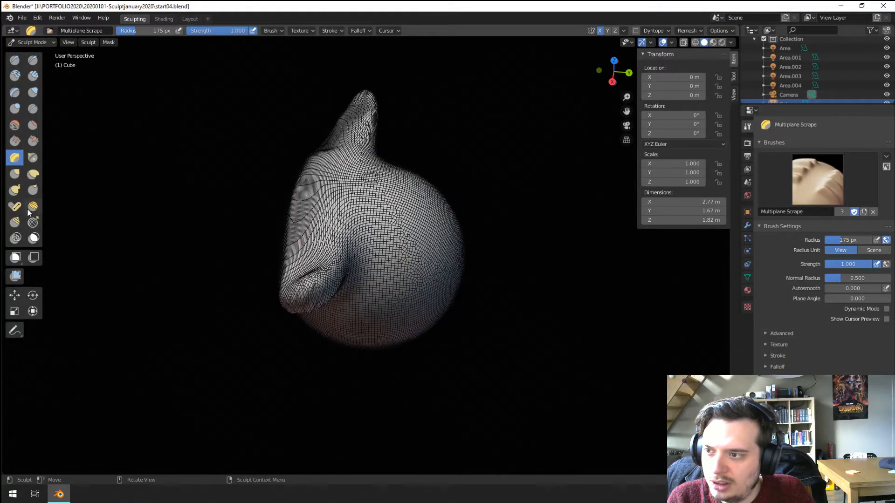
Step: Flatten the surface of the mirrored arms with the Scrape brush at a radius of 175 px
click(36, 141)
drag(326, 279, 369, 234)
mouse_move(369, 234)
middle_down()
mouse_move(280, 264)
mouse_move(214, 251)
middle_up()
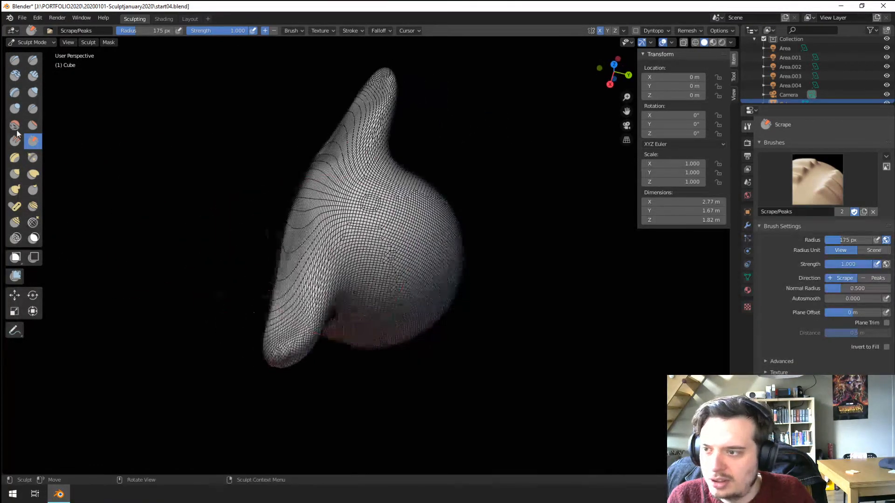
Step: Shave down the tips of the mirrored arms with the Multiplane Scrape brush
click(14, 157)
mouse_move(268, 349)
mouse_down()
mouse_move(305, 306)
mouse_move(298, 334)
mouse_move(322, 312)
mouse_move(309, 329)
mouse_move(311, 321)
mouse_up()
mouse_move(312, 321)
middle_down()
mouse_move(231, 246)
mouse_move(275, 260)
middle_up()
mouse_move(272, 256)
mouse_down()
mouse_move(266, 254)
mouse_move(275, 248)
mouse_up()
mouse_move(275, 248)
middle_down()
mouse_move(333, 213)
mouse_move(298, 219)
middle_up()
Step: Scrape the remaining arms flat against the sphere with the Scrape brush at a radius of 242 px, and remesh
click(33, 140)
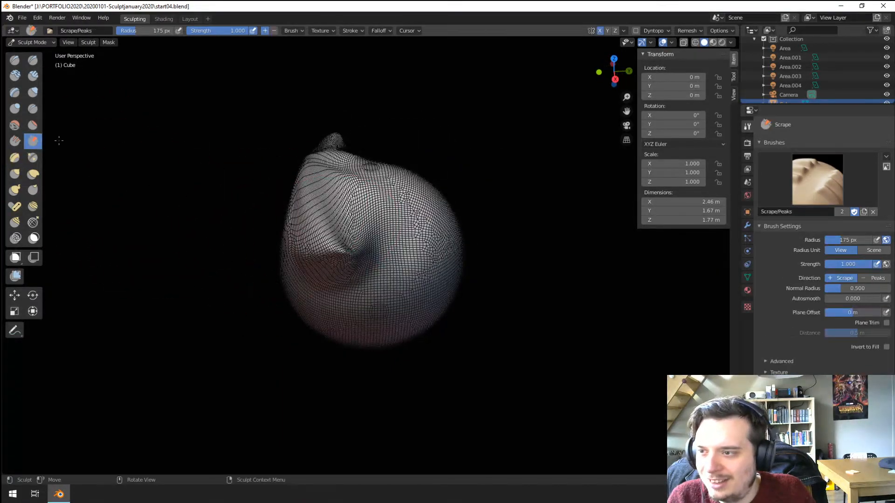
mouse_move(358, 256)
mouse_down()
mouse_move(339, 244)
mouse_move(371, 228)
mouse_move(345, 201)
mouse_move(340, 225)
mouse_up()
middle_drag(332, 229, 352, 242)
key(f)
click(383, 243)
mouse_move(357, 242)
mouse_down()
mouse_move(331, 224)
mouse_move(358, 245)
mouse_up()
mouse_move(361, 246)
mouse_down()
mouse_move(374, 254)
mouse_move(349, 235)
mouse_move(362, 238)
mouse_up()
key(ctrl+r)
mouse_move(333, 235)
middle_down()
mouse_move(276, 224)
mouse_move(340, 244)
middle_up()
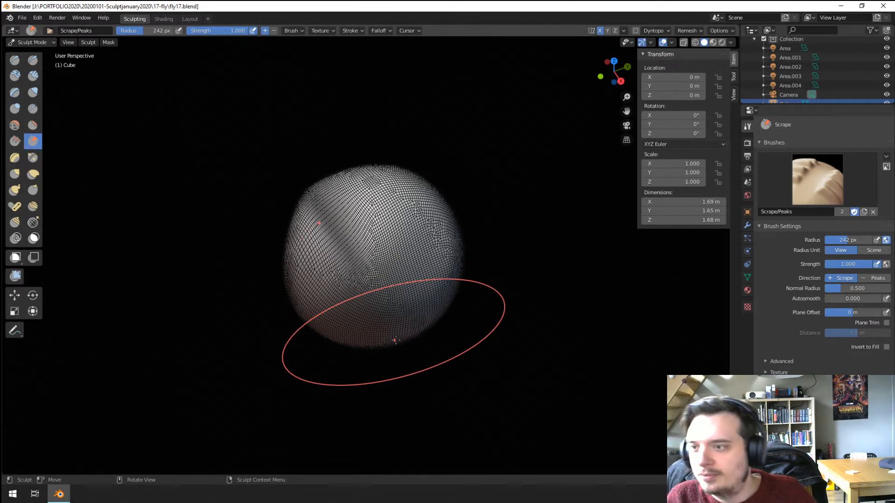
Step: Turn off the wireframe overlay in the viewport
click(671, 42)
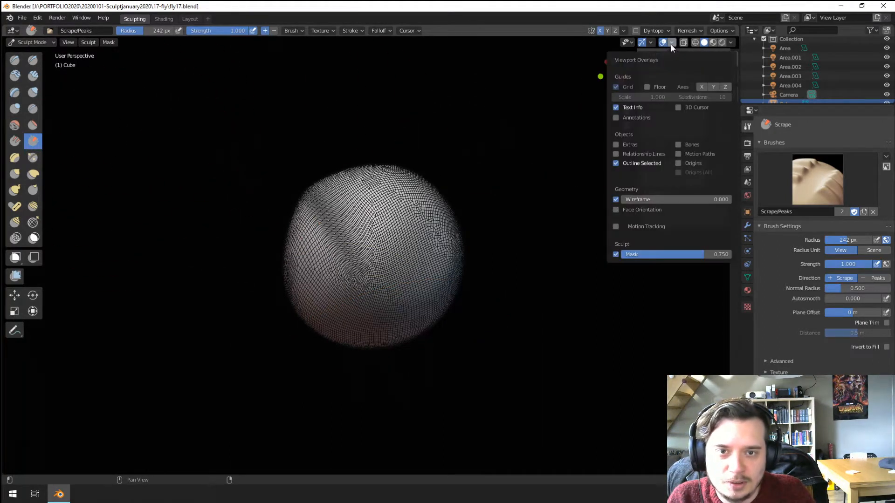
click(671, 43)
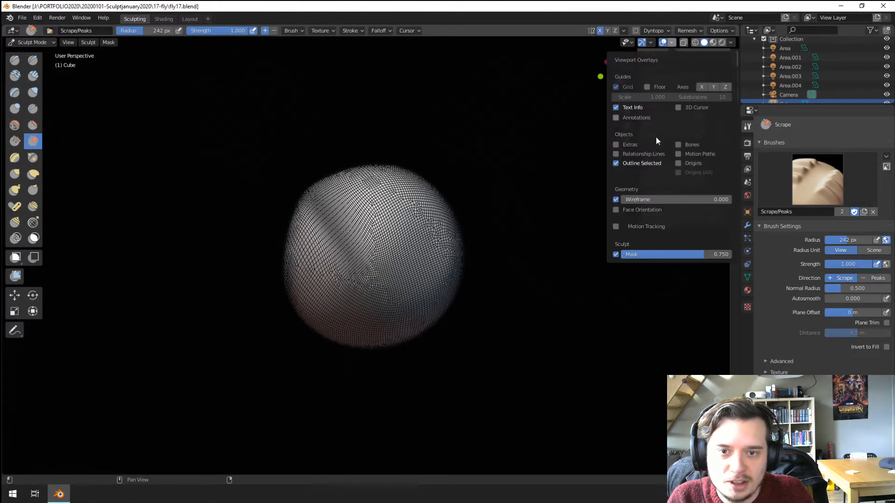
click(616, 200)
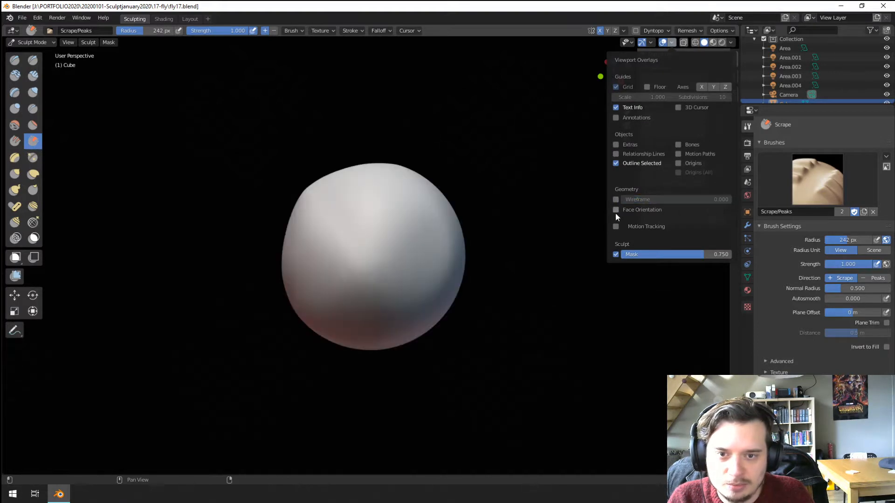
Step: Carve two mirrored eye sockets into the front of the ball with the Blob brush in subtract mode
click(33, 92)
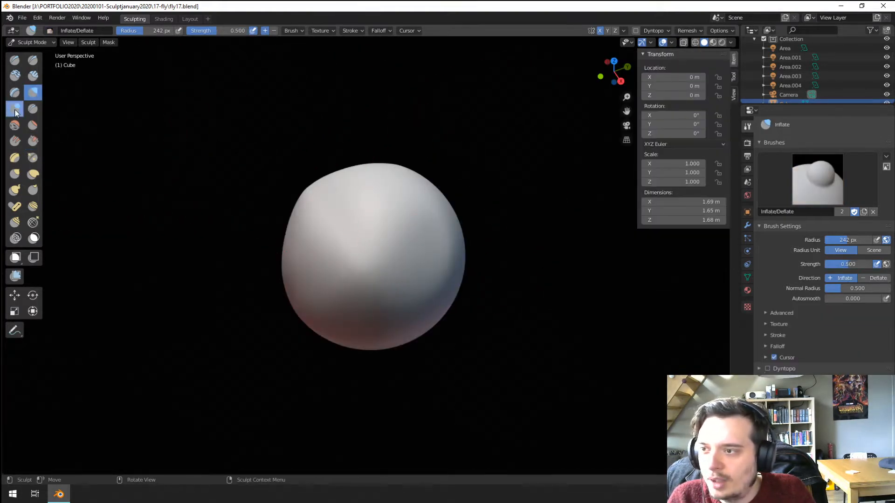
click(14, 109)
middle_drag(393, 218, 335, 219)
drag(335, 219, 366, 290)
key(f)
click(316, 251)
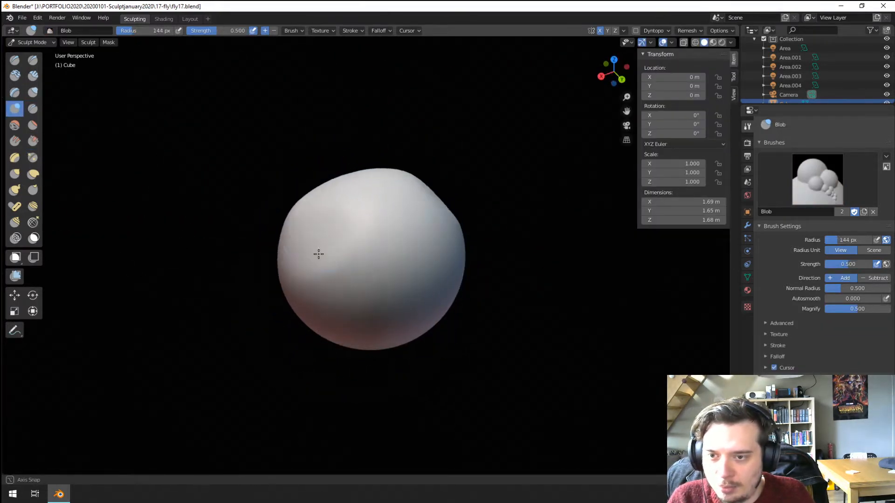
key(KP_1)
key(f)
click(375, 267)
mouse_move(396, 270)
ctrl+mouse_down()
mouse_move(415, 272)
mouse_move(407, 280)
ctrl+mouse_up()
mouse_move(406, 279)
middle_down()
mouse_move(353, 262)
mouse_move(415, 259)
middle_up()
Step: Resize the brush and extend the lower front of the head downward into a long jaw
key(f)
click(401, 261)
key(f)
click(333, 314)
mouse_move(340, 339)
mouse_down()
mouse_move(330, 389)
mouse_move(343, 390)
mouse_move(326, 373)
mouse_move(325, 346)
mouse_move(314, 357)
mouse_up()
Step: Reshape the jaw and push its sides inward with the Grab brush
key(f)
click(375, 335)
key(g)
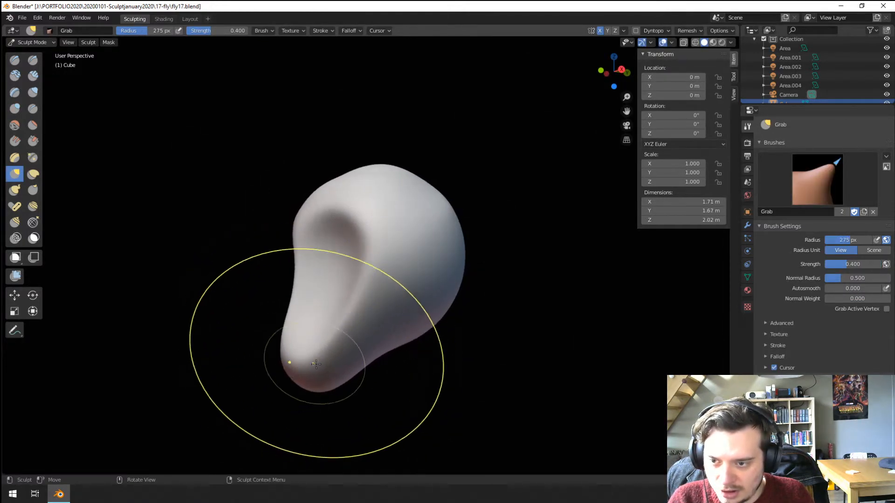
key(f)
click(323, 358)
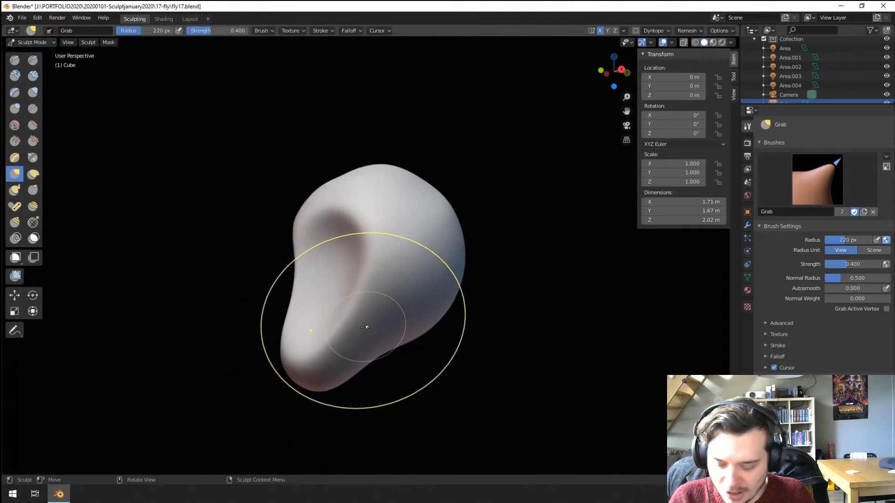
key(f)
click(393, 318)
drag(392, 320, 400, 369)
middle_drag(401, 361, 453, 353)
drag(454, 302, 438, 300)
middle_drag(441, 299, 480, 288)
Step: Narrow the sides of the head with the Grab brush at a radius of 300 px
key(f)
click(487, 278)
drag(449, 247, 419, 244)
middle_drag(417, 245, 269, 274)
drag(295, 264, 309, 252)
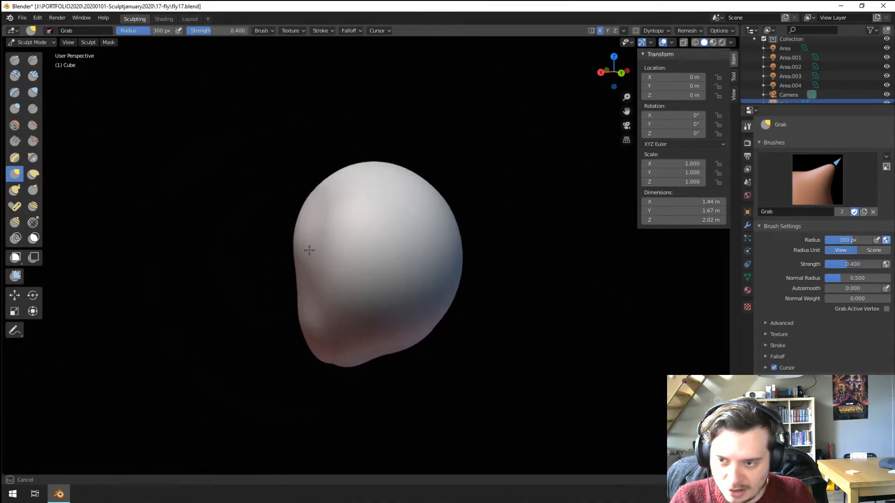
middle_drag(309, 249, 459, 242)
Step: Push the sides of the face beside the eye sockets inward with a Grab radius of 180 px
key(f)
click(403, 254)
middle_drag(404, 270, 450, 274)
drag(433, 263, 402, 270)
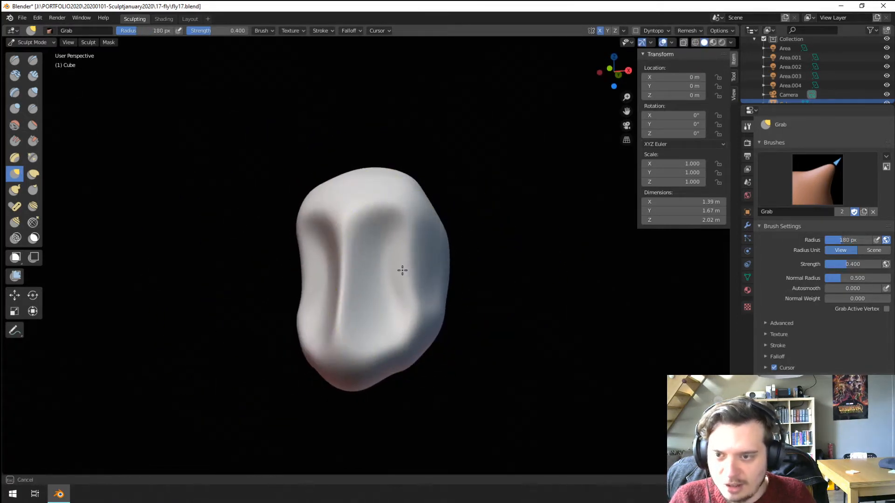
middle_drag(401, 270, 348, 274)
Step: Shape the cheeks and the inner edges of the eye sockets with Grab strokes at radii of 123 and 145 px
key(f)
click(331, 309)
drag(329, 316, 315, 326)
key(f)
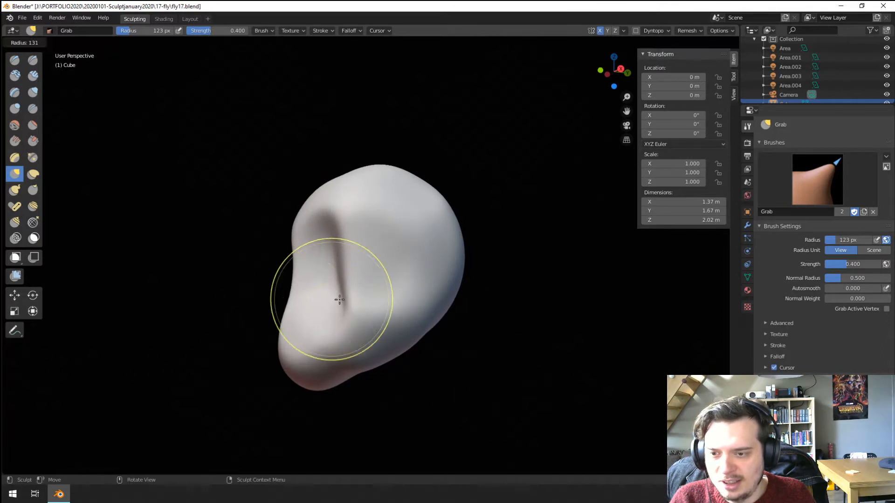
click(341, 298)
drag(337, 272, 326, 266)
middle_drag(326, 313, 289, 289)
Step: Push the front of the chin back and up with the Grab brush
key(f)
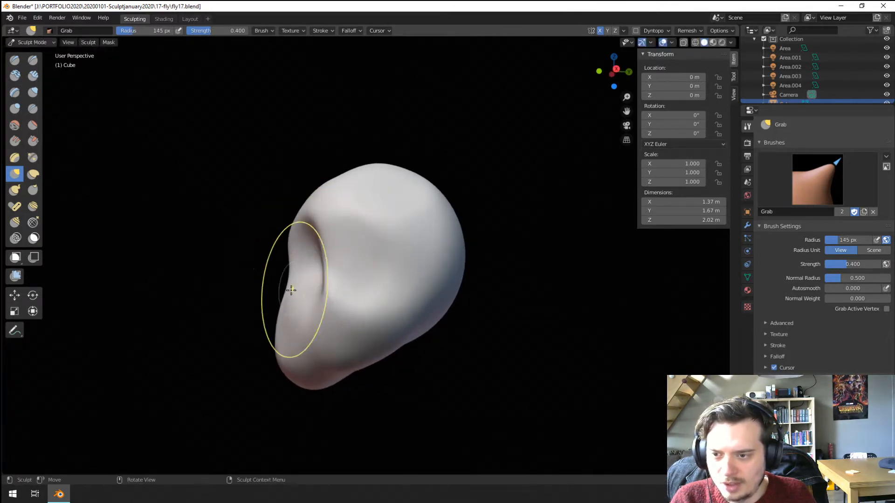
click(303, 296)
key(f)
click(303, 359)
drag(279, 361, 296, 337)
mouse_move(295, 333)
middle_down()
mouse_move(430, 325)
mouse_move(349, 337)
mouse_move(334, 268)
mouse_move(379, 317)
mouse_move(347, 264)
mouse_move(364, 279)
middle_up()
Step: Shorten the head by lifting the underside of the chin with a larger Grab brush
scroll(378, 317, down, 1)
scroll(379, 316, up, 2)
key(f)
click(389, 296)
scroll(387, 300, down, 1)
middle_drag(384, 307, 366, 338)
drag(347, 399, 351, 348)
middle_drag(353, 347, 373, 362)
Step: Pull the cheeks outward and upward with the Grab brush
key(f)
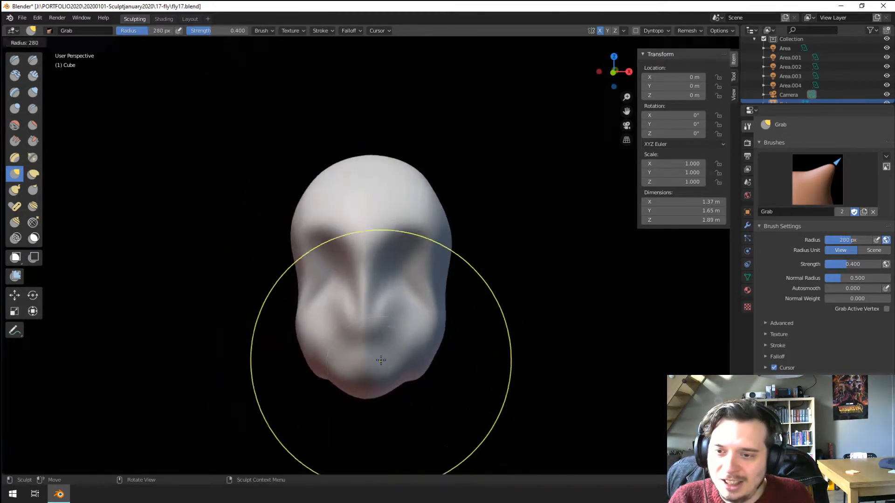
click(378, 358)
drag(403, 331, 443, 303)
middle_drag(451, 259, 400, 260)
Step: Push the nose bridge in with a 158 px Grab brush and pull the muzzle forward at 132 px
key(f)
click(311, 260)
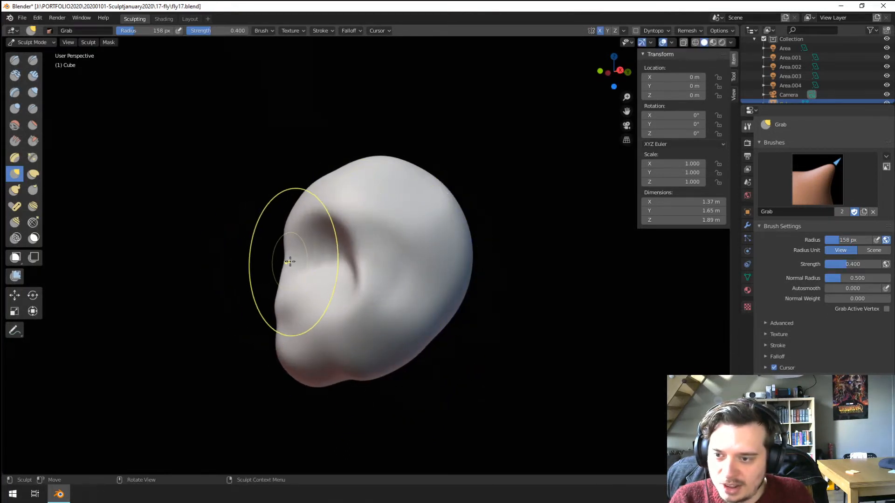
drag(293, 261, 304, 266)
key(f)
click(279, 275)
drag(277, 293, 259, 278)
scroll(260, 304, down, 2)
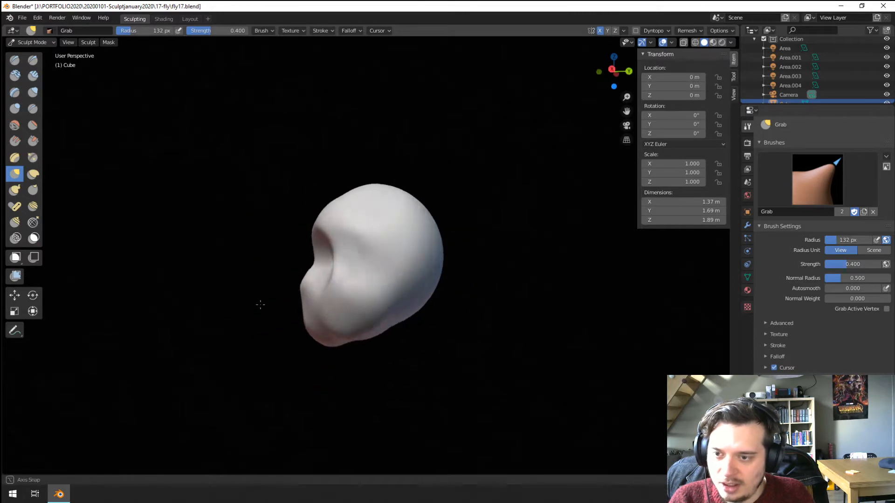
Step: Refine the jaw and the lower sides of the head with several resized Grab strokes
mouse_move(374, 245)
middle_down()
mouse_move(473, 259)
mouse_move(459, 256)
middle_up()
key(f)
click(499, 276)
middle_drag(499, 280, 431, 303)
key(f)
click(438, 317)
mouse_move(378, 321)
mouse_down()
mouse_move(386, 302)
mouse_move(357, 319)
mouse_up()
middle_drag(376, 317, 455, 306)
key(f)
click(470, 305)
drag(418, 299, 407, 291)
middle_drag(401, 285, 298, 270)
Step: Pull a neck out of the underside of the head with the Snake Hook brush, redoing the first attempt
click(14, 190)
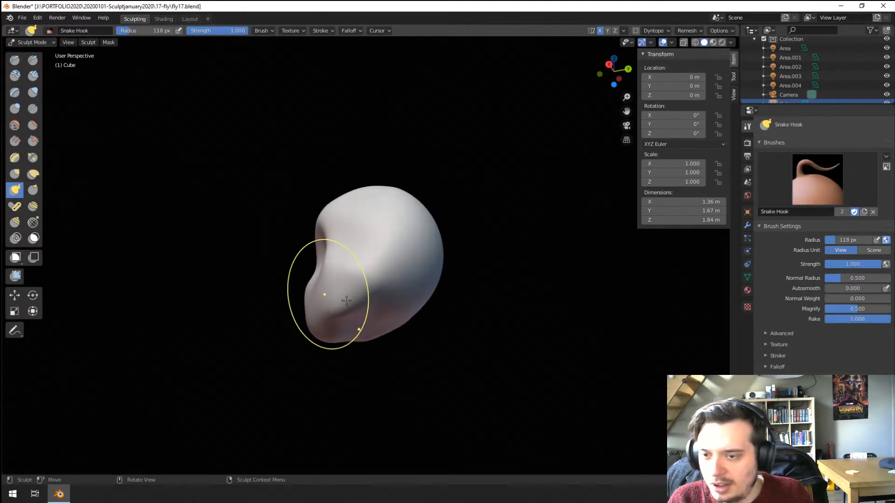
mouse_move(411, 347)
mouse_down()
mouse_move(420, 353)
mouse_move(408, 382)
mouse_up()
key(ctrl+z)
key(f)
click(395, 320)
middle_drag(382, 356, 396, 368)
Step: Move the neck toward the back of the head with the Grab brush at a radius of 241 px
key(g)
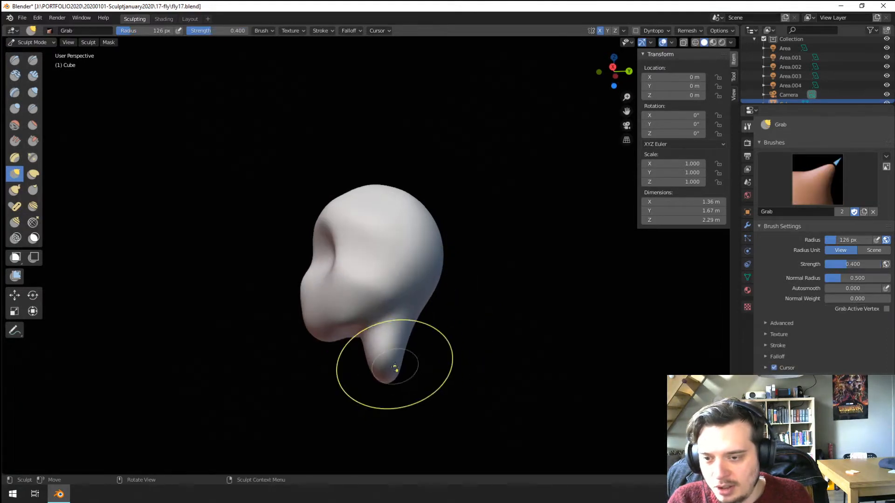
key(f)
click(521, 360)
mouse_move(405, 358)
mouse_down()
mouse_move(400, 366)
mouse_move(470, 339)
mouse_up()
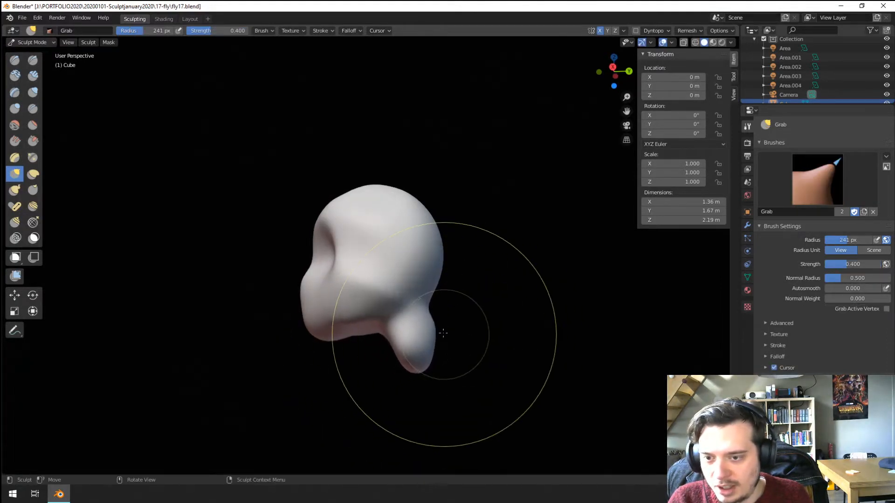
Step: Adjust the base of the neck where it meets the skull and set the Grab radius to 252 px
key(f)
click(507, 313)
drag(407, 310, 419, 303)
key(f)
click(522, 307)
middle_drag(396, 325, 419, 318)
Step: Widen the front of the neck with a 126 px Grab brush and push the neck further back at 246 px
key(f)
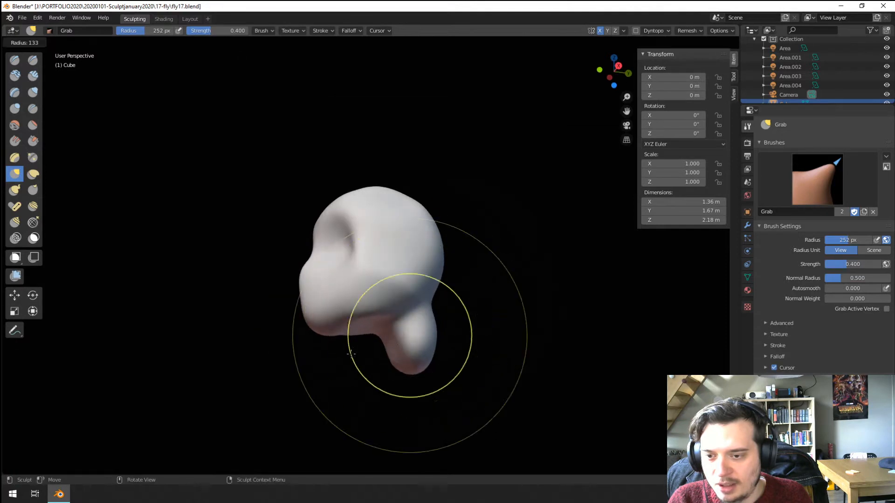
click(469, 336)
drag(392, 336, 383, 338)
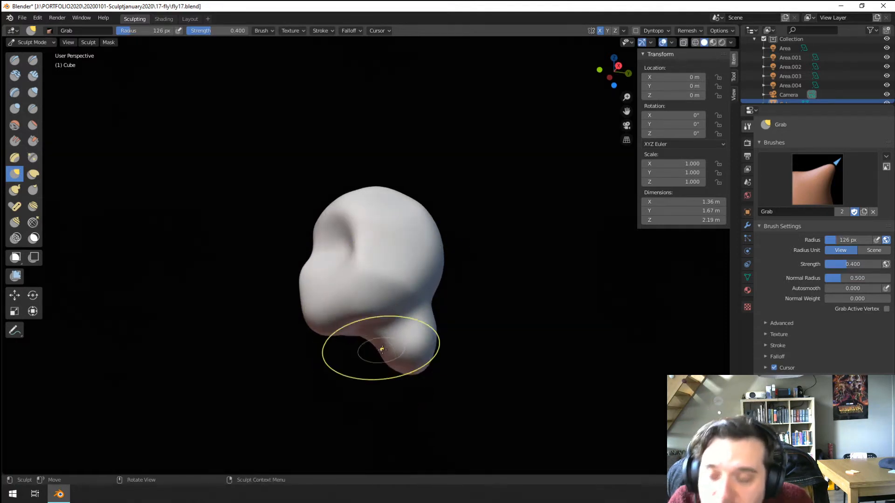
middle_drag(371, 356, 386, 350)
key(f)
click(463, 333)
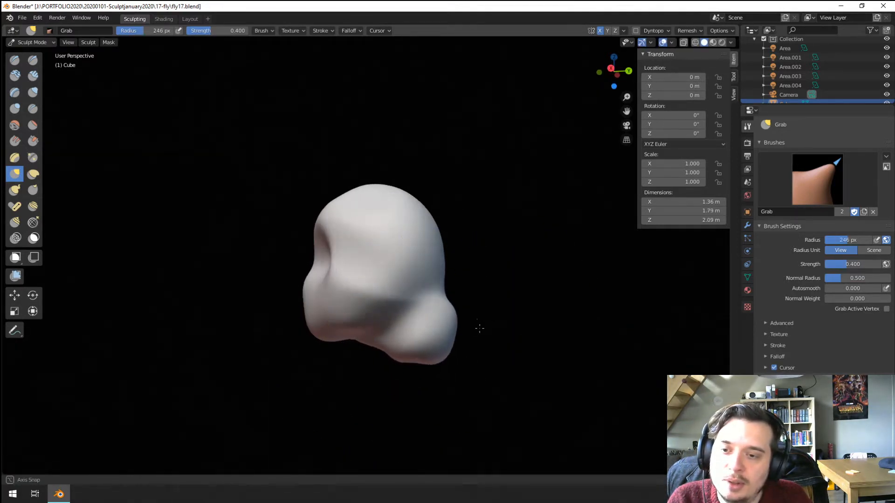
Step: Lengthen the neck by pulling its lower end down with Grab strokes, using a radius of 145 px
mouse_move(480, 328)
middle_down()
mouse_move(583, 334)
mouse_move(485, 321)
middle_up()
key(f)
click(482, 334)
drag(431, 352, 433, 369)
mouse_move(432, 370)
middle_down()
mouse_move(387, 343)
mouse_move(443, 361)
middle_up()
key(f)
click(509, 362)
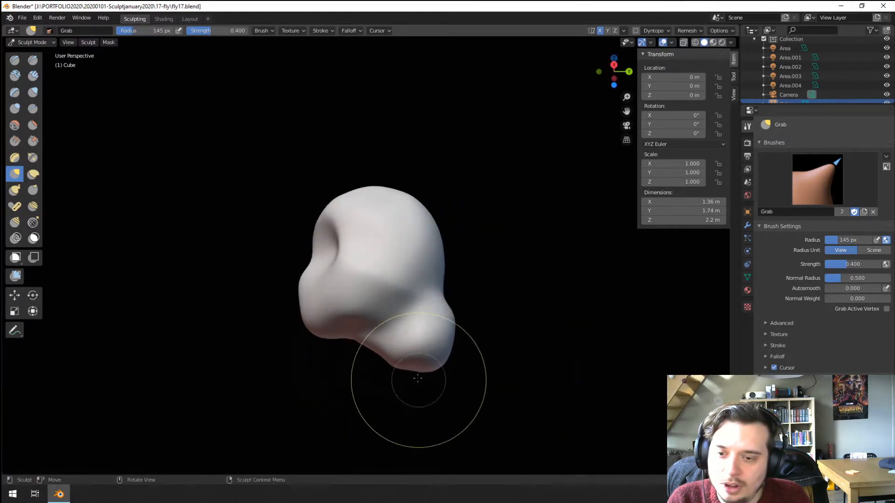
drag(418, 378, 426, 390)
mouse_move(425, 389)
middle_down()
mouse_move(409, 345)
mouse_move(493, 355)
mouse_move(463, 331)
mouse_move(477, 266)
middle_up()
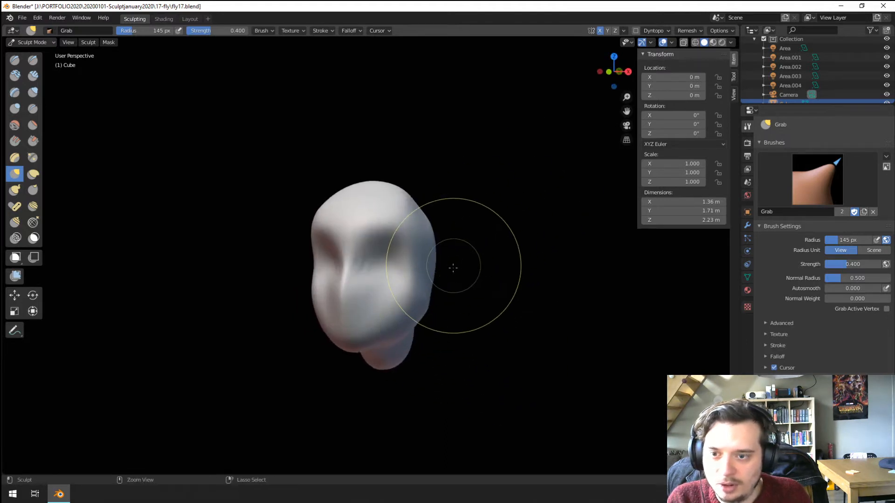
Step: Build up a round nose in the middle of the face with the Blob brush
mouse_move(345, 299)
middle_down()
mouse_move(394, 260)
mouse_move(410, 265)
mouse_move(391, 252)
middle_up()
click(15, 108)
key(f)
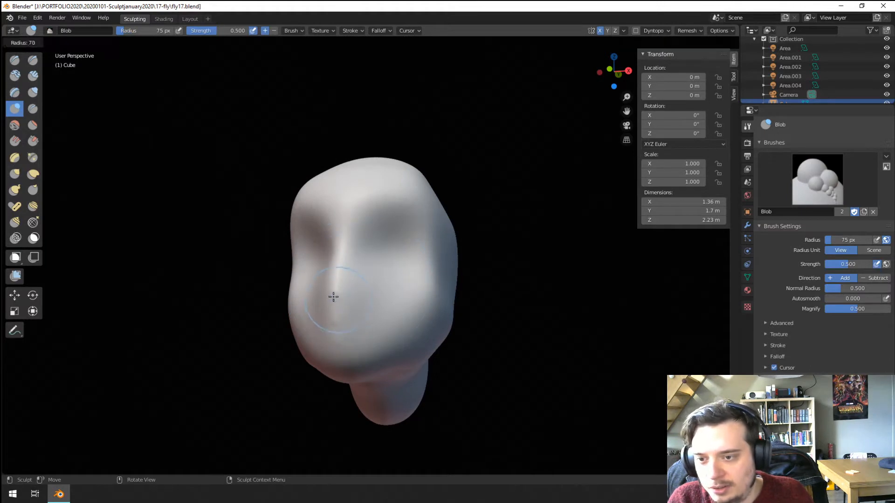
click(333, 297)
drag(336, 299, 339, 305)
middle_drag(340, 304, 286, 296)
Step: Push the nose up and back toward the face with the Grab brush at a 211 px radius
key(g)
key(f)
click(326, 303)
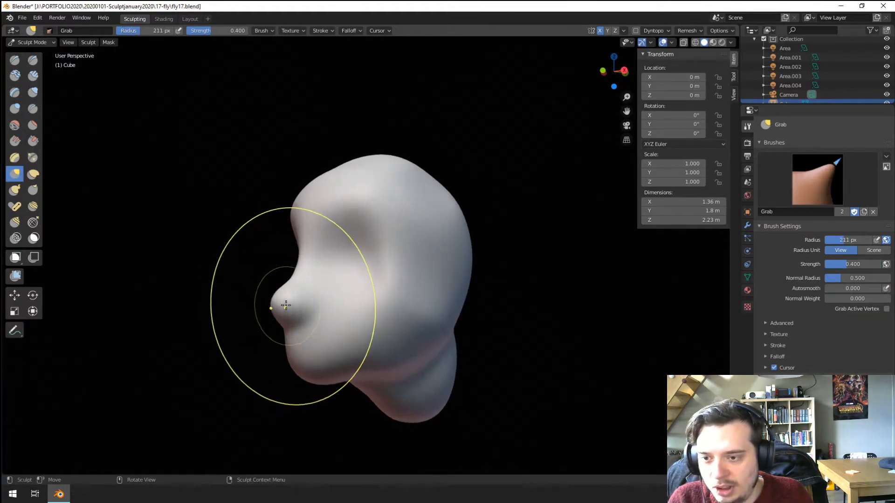
drag(286, 305, 301, 289)
middle_drag(303, 290, 385, 294)
Step: Adjust the side of the cheek with the Grab brush at a 176 px radius
key(f)
click(343, 300)
key(f)
click(423, 287)
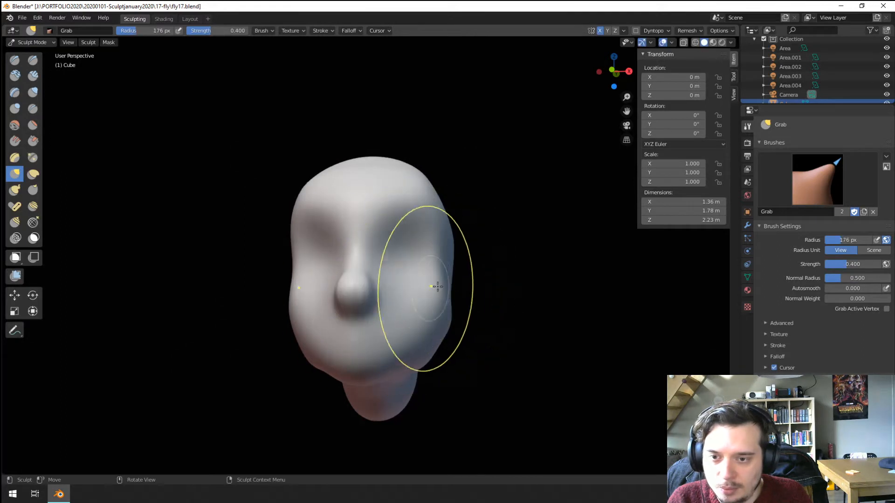
Step: Raise the forehead and crown in side view with Grab strokes, using radii of 213 and 245 px
key(f)
middle_drag(455, 258, 360, 261)
click(460, 262)
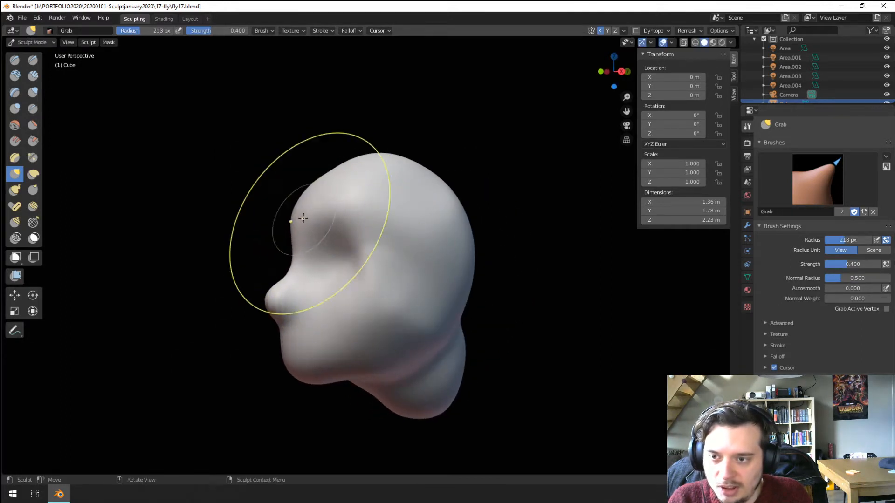
middle_drag(298, 221, 278, 231)
key(f)
click(439, 172)
drag(336, 172, 318, 148)
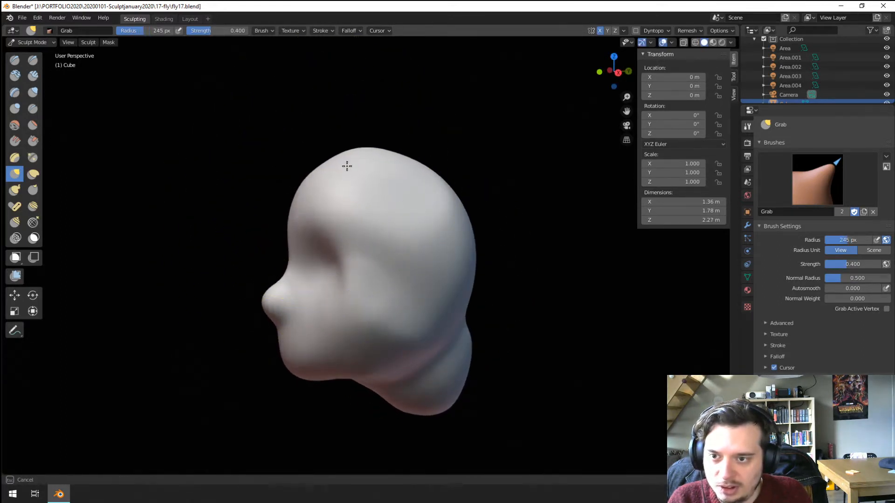
drag(423, 163, 422, 167)
middle_drag(426, 177, 398, 164)
Step: Round out the back of the skull by pulling it up and outward with the Grab brush
key(f)
click(422, 187)
key(f)
click(423, 276)
drag(444, 270, 464, 251)
middle_drag(461, 254, 425, 298)
Step: Push the lower end of the neck upward and back with the Grab brush
key(f)
click(360, 299)
key(f)
click(462, 304)
drag(433, 406, 472, 361)
key(f)
click(454, 351)
Step: Push the underside of the jaw and throat upward with a 253 px Grab brush
middle_drag(451, 351, 394, 357)
key(f)
click(414, 355)
mouse_move(362, 354)
mouse_down()
mouse_move(377, 316)
mouse_move(388, 324)
mouse_up()
middle_drag(393, 326, 480, 330)
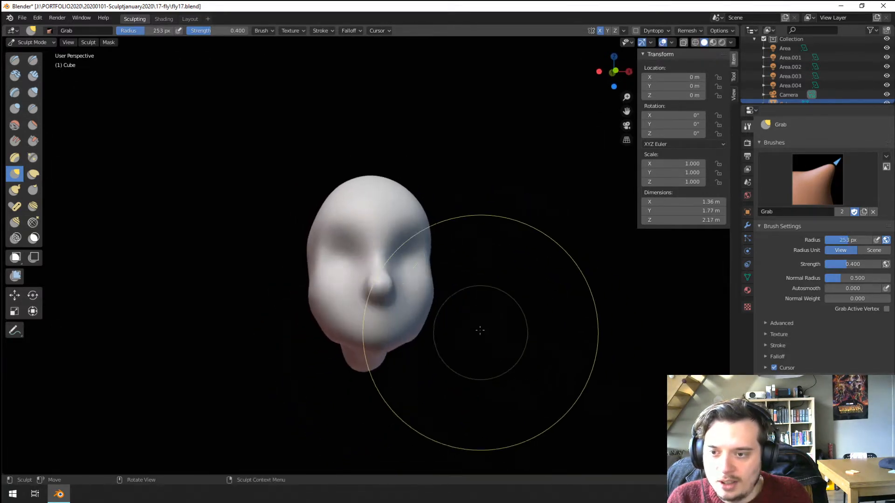
middle_drag(460, 296, 319, 300)
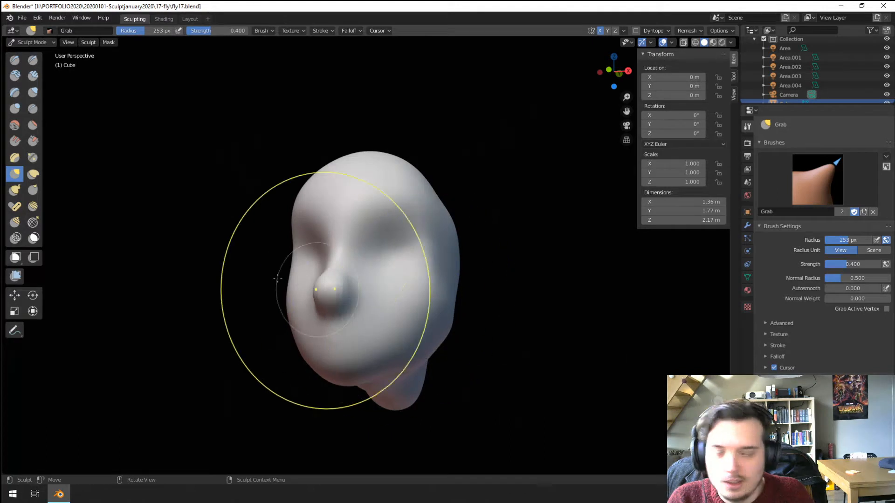
Step: Flatten the side of the jaw and cheek with the Scrape/Peaks brush, using radii of 81 and 134 px
click(33, 141)
middle_drag(116, 196, 390, 329)
key(f)
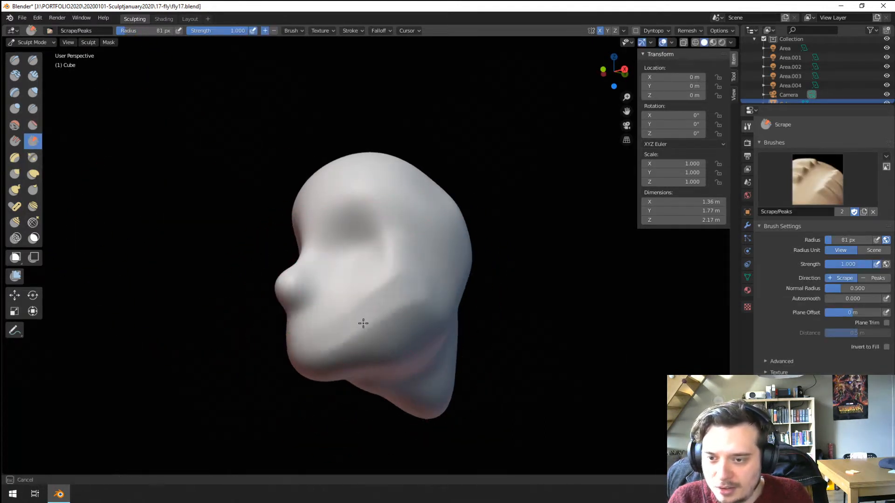
click(527, 303)
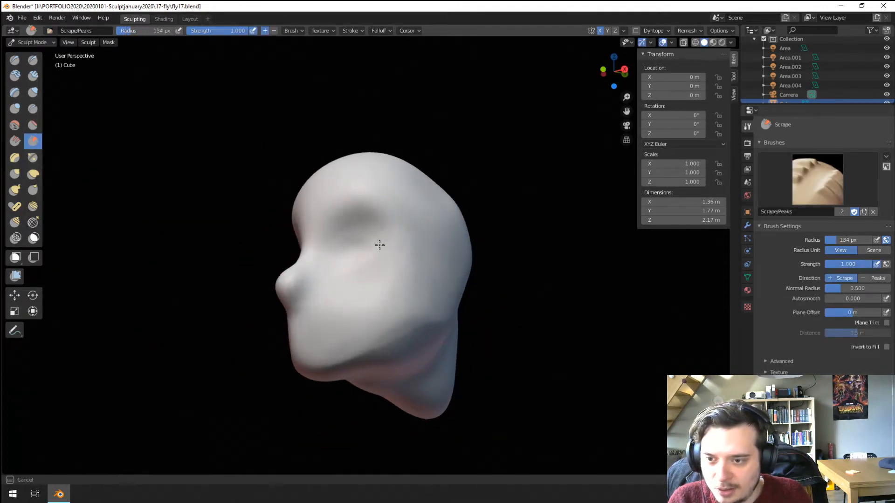
mouse_move(379, 245)
middle_down()
mouse_move(449, 282)
mouse_move(385, 278)
middle_up()
Step: Scrape the jawline from the chin up to the lower cheek at a 97 px radius
key(f)
click(349, 318)
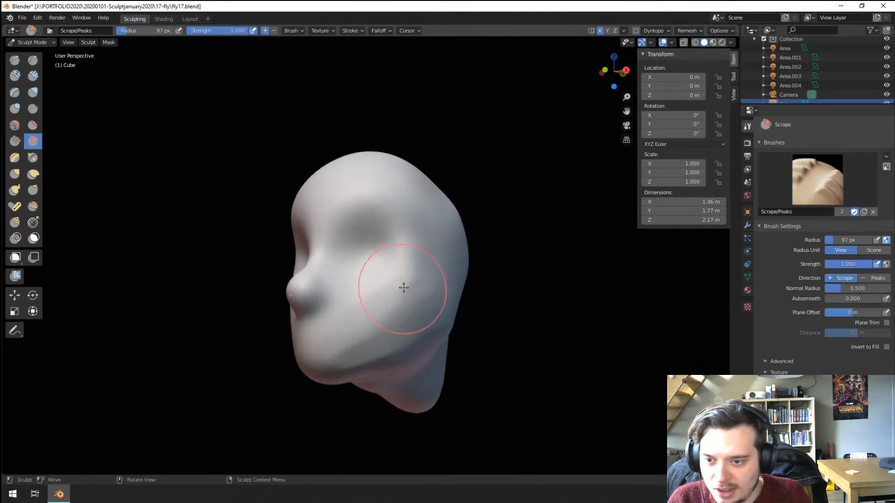
mouse_move(398, 318)
mouse_down()
mouse_move(348, 340)
mouse_move(410, 326)
mouse_up()
middle_drag(373, 323, 336, 286)
mouse_move(300, 334)
mouse_down()
mouse_move(419, 306)
mouse_move(385, 340)
mouse_move(409, 299)
mouse_up()
mouse_move(409, 299)
middle_down()
mouse_move(443, 299)
mouse_move(402, 306)
mouse_move(546, 311)
middle_up()
Step: Narrow the side of the face by pushing it inward with a 201 px Grab brush
key(g)
mouse_move(453, 304)
mouse_down()
mouse_move(430, 315)
mouse_move(437, 301)
mouse_up()
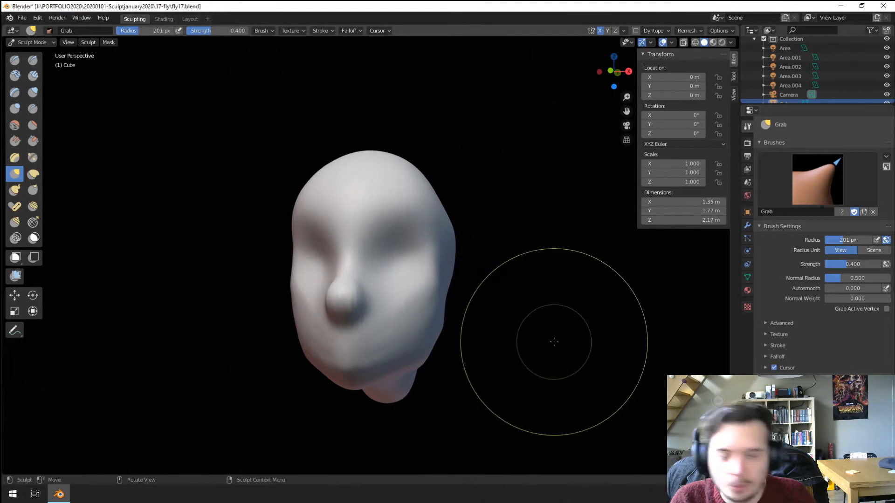
middle_drag(328, 276, 346, 285)
Step: Push the chin and the neck beneath it upward in front view with the Grab brush
key(f)
click(323, 322)
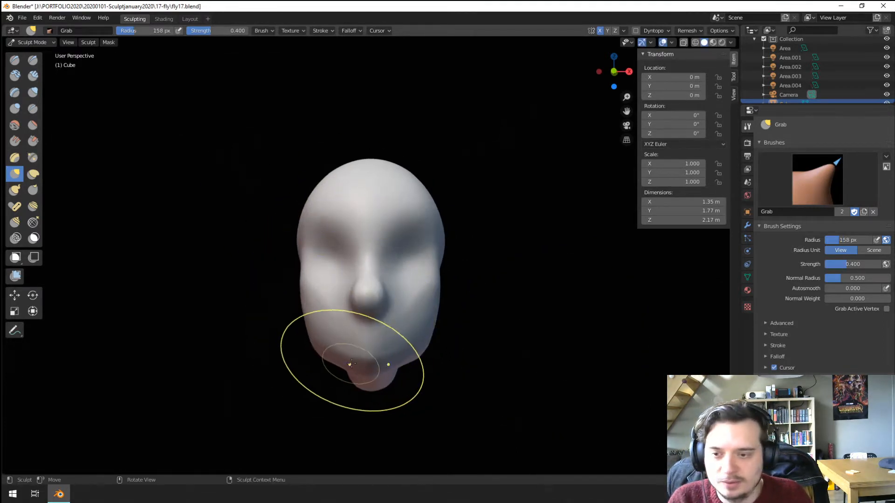
key(f)
click(379, 363)
drag(363, 380, 362, 351)
Step: Pull the nose further down the face with the Grab brush
key(f)
click(317, 370)
mouse_move(356, 292)
mouse_down()
mouse_move(367, 284)
mouse_move(356, 290)
mouse_move(361, 309)
mouse_up()
Step: Taper the lower jaw toward the chin with Grab strokes at a 155 px radius
key(f)
click(365, 334)
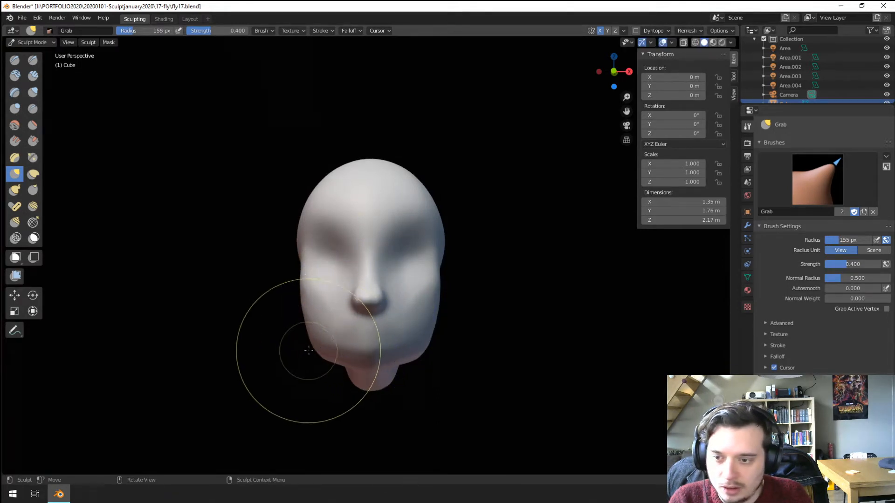
drag(314, 347, 326, 347)
middle_drag(330, 342, 325, 320)
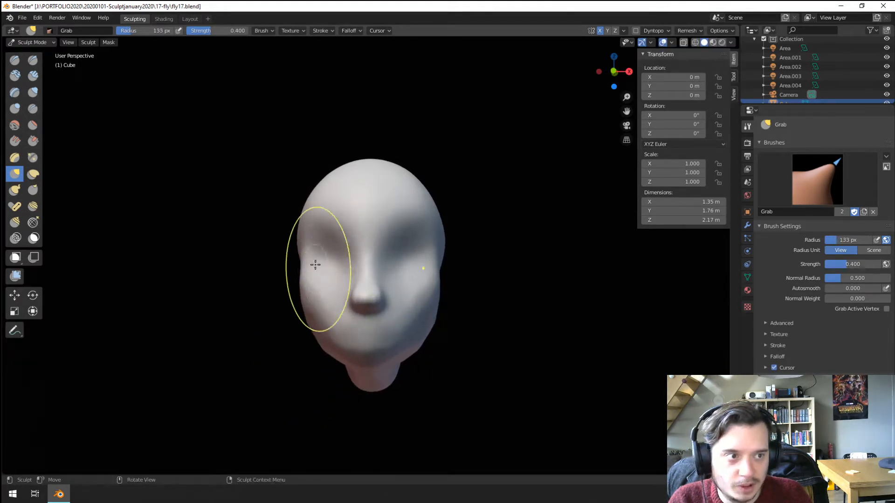
Step: Reshape the outer brows and temples with the Grab brush, ending at a 151 px radius
key(f)
click(396, 229)
drag(323, 187, 314, 191)
key(f)
click(390, 229)
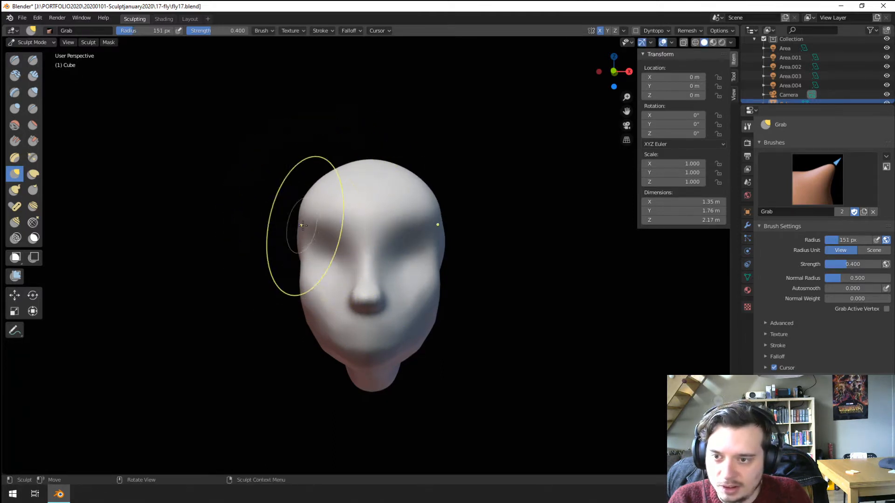
drag(301, 224, 303, 236)
Step: Refine the inner brow at an 85 px Grab radius and the eye sockets at 117 px
key(f)
click(347, 238)
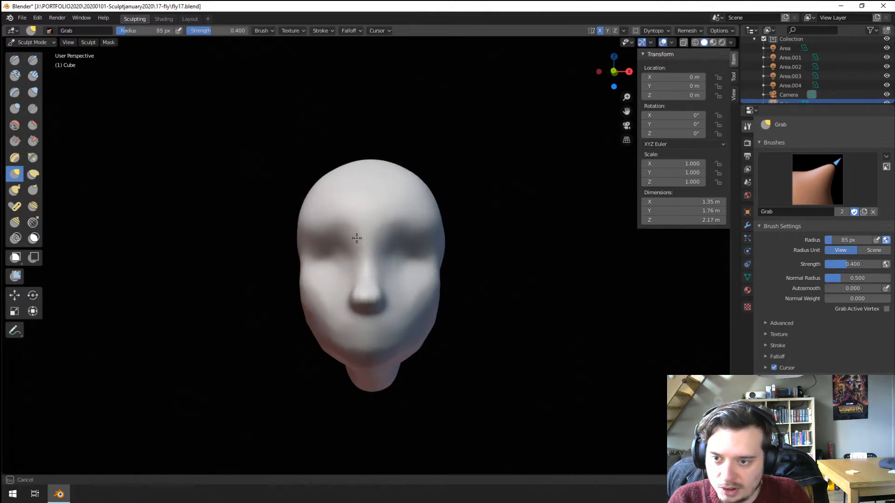
drag(357, 238, 357, 240)
middle_drag(357, 241, 364, 241)
key(f)
click(349, 241)
drag(326, 241, 329, 235)
mouse_move(344, 235)
middle_down()
mouse_move(367, 243)
mouse_move(374, 322)
middle_up()
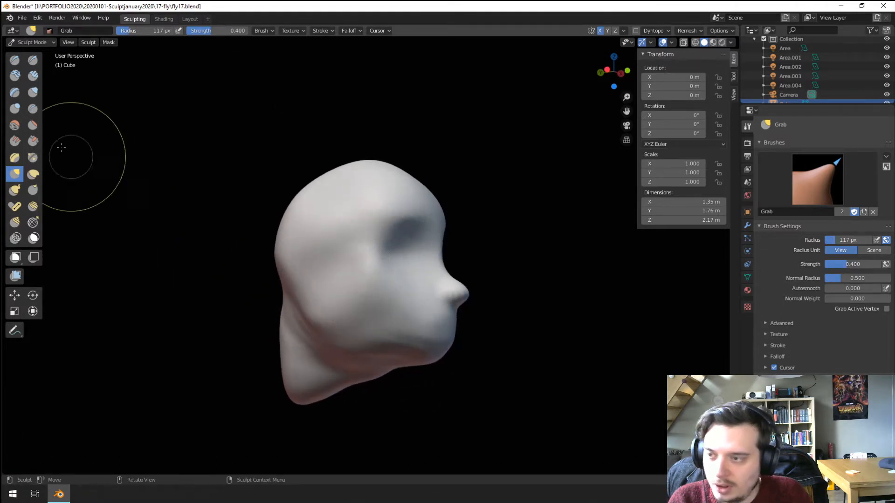
Step: Smooth out the side and back of the head with the Flatten/Contrast brush, using radii of 268 and 221 px
click(33, 126)
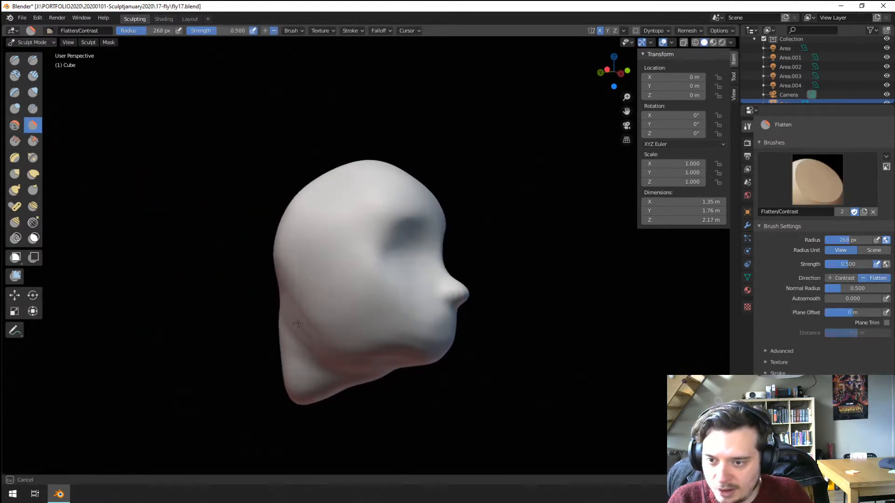
drag(298, 323, 308, 333)
middle_drag(352, 328, 266, 331)
mouse_move(307, 233)
mouse_down()
mouse_move(269, 251)
mouse_move(276, 274)
mouse_up()
middle_drag(285, 219, 376, 201)
key(f)
click(356, 217)
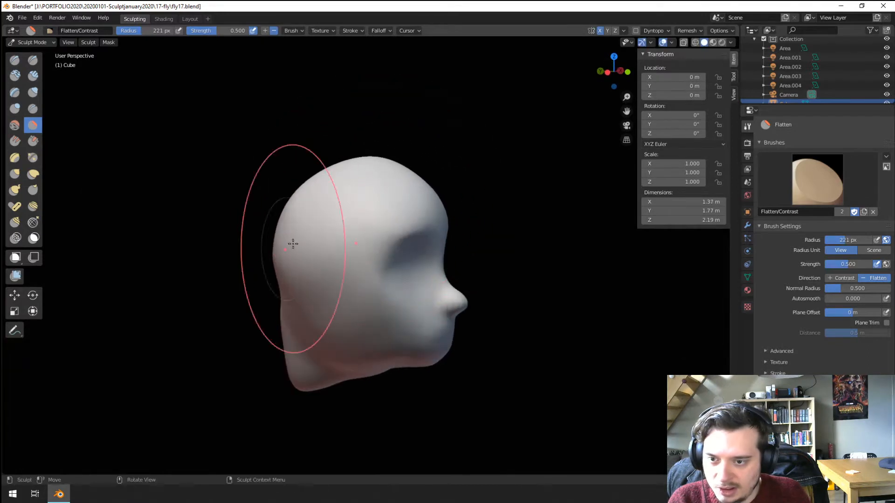
Step: Reshape the back of the neck below the skull with the Grab brush, starting at a 215 px radius
key(g)
middle_drag(293, 243, 287, 270)
key(f)
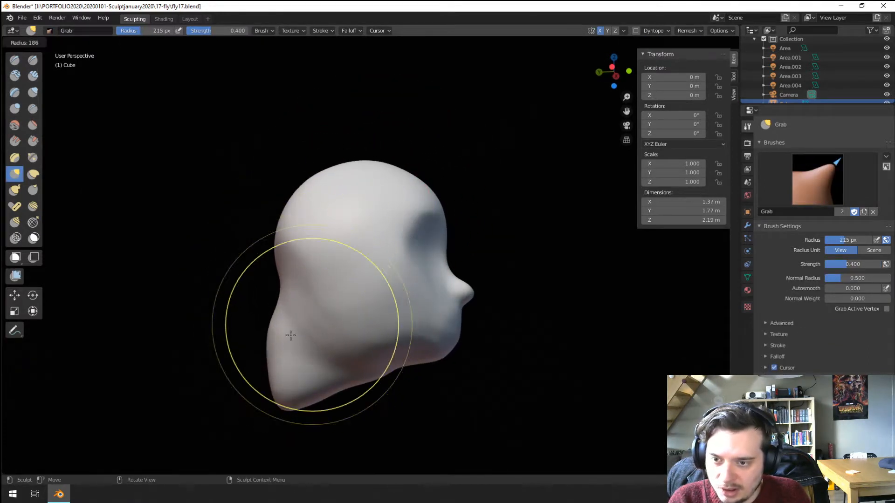
click(327, 286)
key(f)
drag(344, 303, 326, 298)
click(336, 321)
Step: Slim the cheeks and sides of the jaw with Grab strokes from several angles
middle_drag(329, 294, 245, 288)
key(f)
click(316, 327)
mouse_move(317, 329)
middle_down()
mouse_move(355, 334)
mouse_move(296, 296)
middle_up()
key(f)
click(315, 343)
key(f)
click(306, 308)
key(f)
drag(306, 309, 330, 312)
click(313, 315)
Step: Shape the underside of the chin and jaw with a 102 px Grab brush
mouse_move(328, 309)
middle_down()
mouse_move(373, 333)
mouse_move(365, 309)
mouse_move(283, 318)
mouse_move(293, 321)
middle_up()
key(f)
click(379, 320)
key(f)
click(352, 359)
key(f)
click(384, 354)
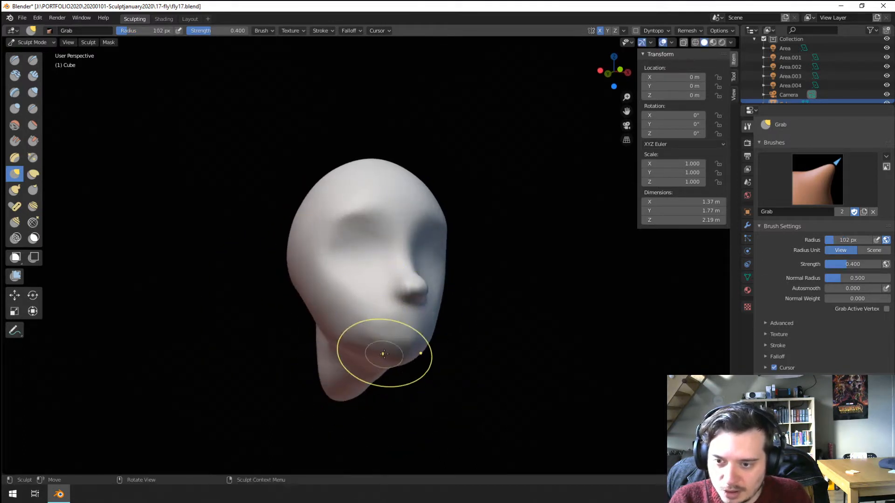
drag(380, 367, 378, 363)
middle_drag(396, 355, 329, 363)
drag(346, 379, 352, 370)
Step: Adjust the middle of the face and cheeks from the front with Grab radii of 170 and 180 px
middle_drag(342, 347, 368, 333)
key(f)
click(370, 282)
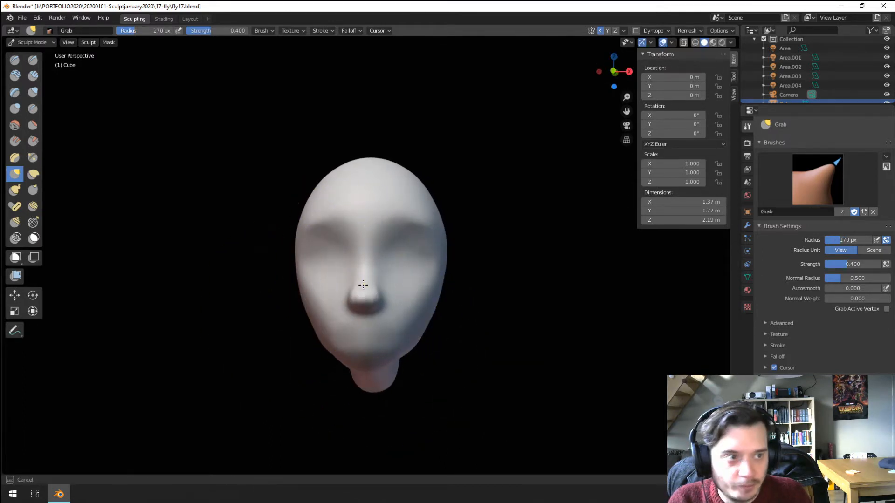
middle_drag(357, 284, 375, 285)
key(f)
click(408, 260)
drag(323, 284, 334, 291)
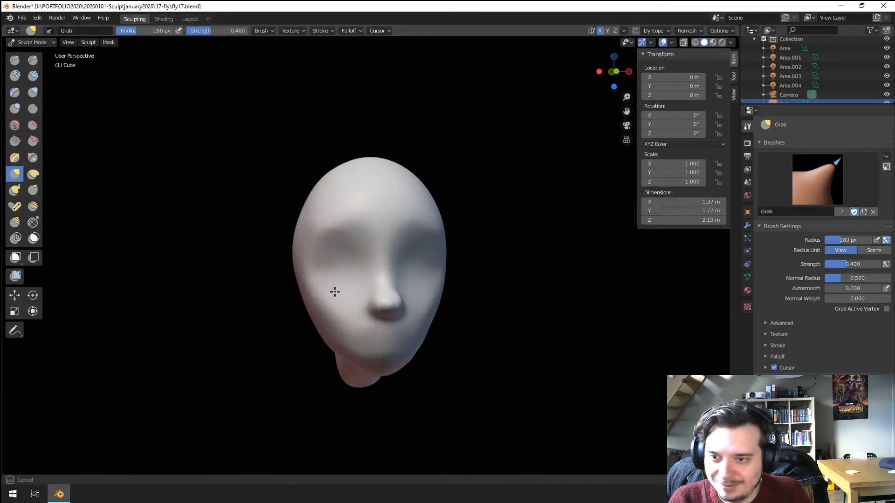
Step: Refine the cheek outline below the eye socket with the Grab brush, starting at a 146 px radius
mouse_move(342, 269)
middle_down()
mouse_move(301, 263)
mouse_move(425, 256)
mouse_move(308, 267)
mouse_move(254, 259)
middle_up()
key(f)
click(337, 258)
key(f)
click(296, 289)
key(f)
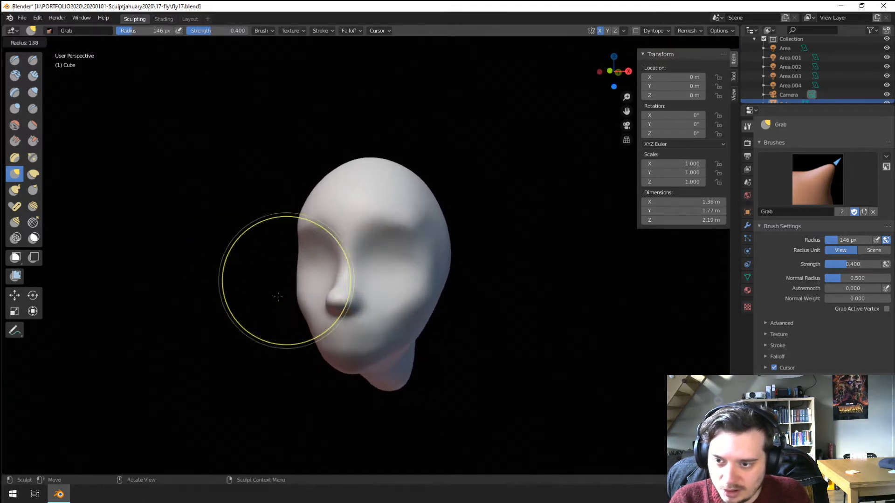
click(299, 278)
key(f)
drag(299, 278, 301, 299)
click(345, 281)
Step: Pull the cheekbone slightly outward from the opposite three-quarter view with the Grab brush
middle_drag(297, 307, 413, 295)
key(f)
click(428, 287)
drag(431, 285, 446, 277)
Step: Adjust the mouth and chin profile in side view with a 141 px Grab brush
mouse_move(443, 286)
middle_down()
mouse_move(346, 327)
mouse_move(253, 316)
mouse_move(244, 306)
middle_up()
key(f)
click(350, 319)
middle_drag(352, 318, 367, 302)
key(f)
click(352, 303)
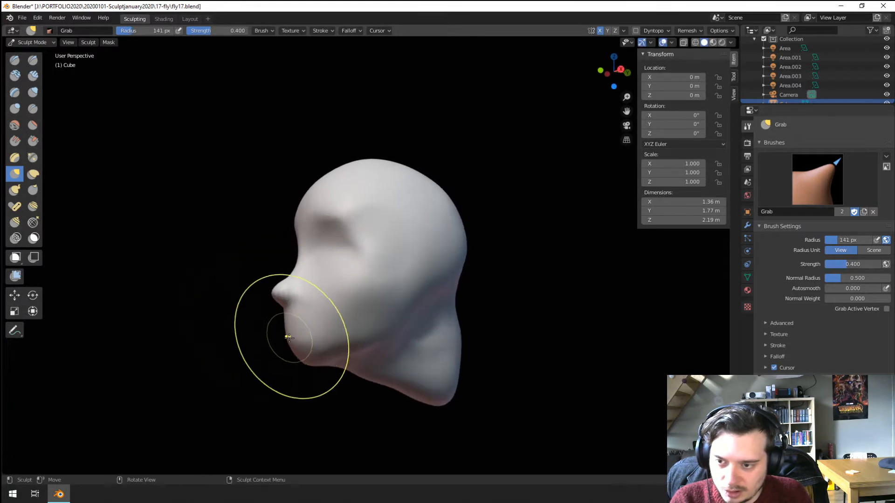
Step: Sharpen the brow ridges above the eye sockets with the Pinch/Magnify brush at radii of 82 and 76 px
mouse_move(300, 334)
middle_down()
mouse_move(364, 265)
mouse_move(327, 255)
middle_up()
key(p)
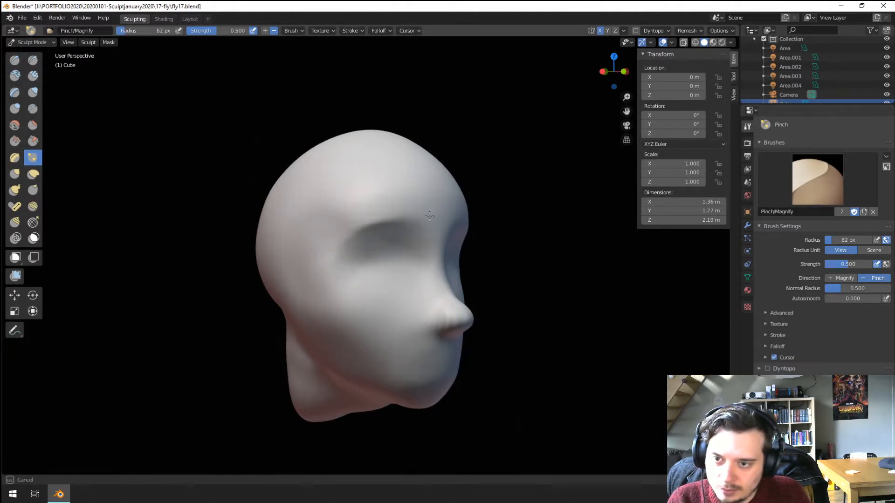
middle_drag(405, 226, 354, 223)
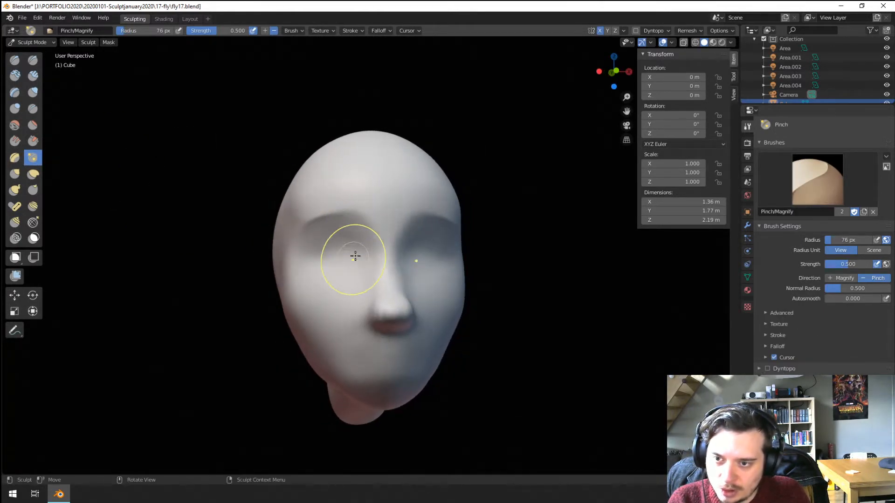
mouse_move(314, 277)
middle_down()
mouse_move(289, 265)
mouse_move(379, 265)
mouse_move(236, 255)
middle_up()
Step: Refine the face in profile with the Grab brush at a 153 px radius
key(g)
key(f)
click(373, 258)
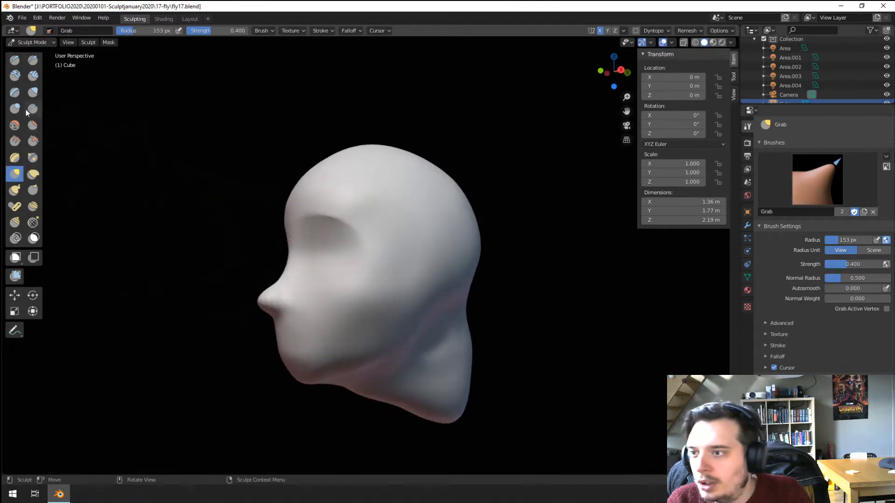
Step: Try to form ears on the sides of the head with a 90 px Blob brush and reshape them with Grab
click(17, 111)
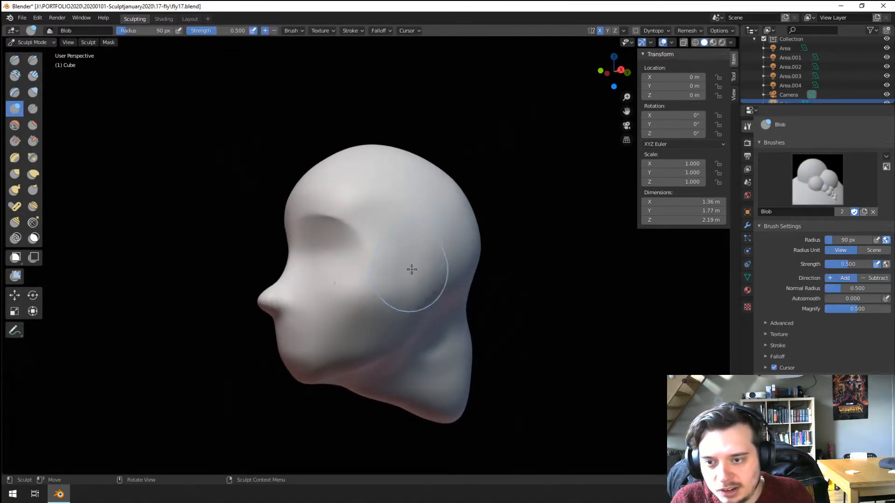
mouse_move(412, 269)
mouse_down()
mouse_move(423, 259)
mouse_move(419, 250)
mouse_move(435, 266)
mouse_move(425, 260)
mouse_up()
middle_drag(426, 259, 509, 244)
key(g)
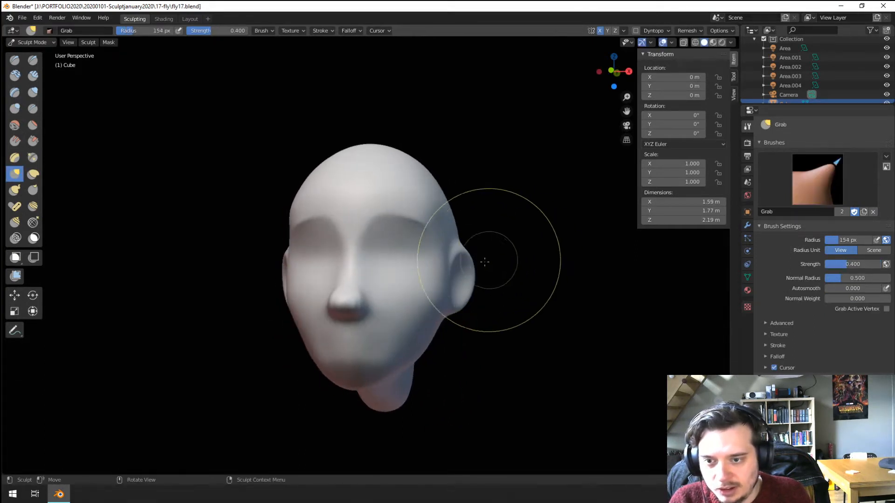
drag(485, 262, 486, 250)
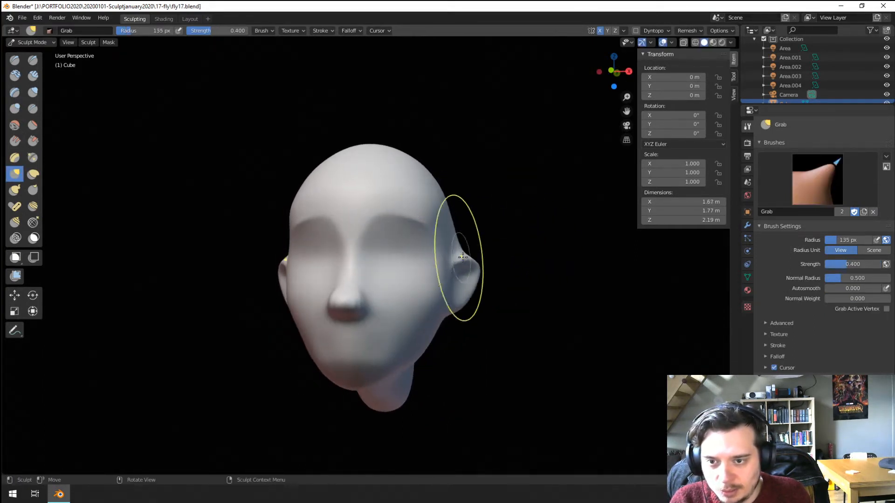
key(f)
click(462, 258)
drag(470, 236, 471, 237)
mouse_move(475, 243)
middle_down()
mouse_move(410, 240)
mouse_move(471, 236)
middle_up()
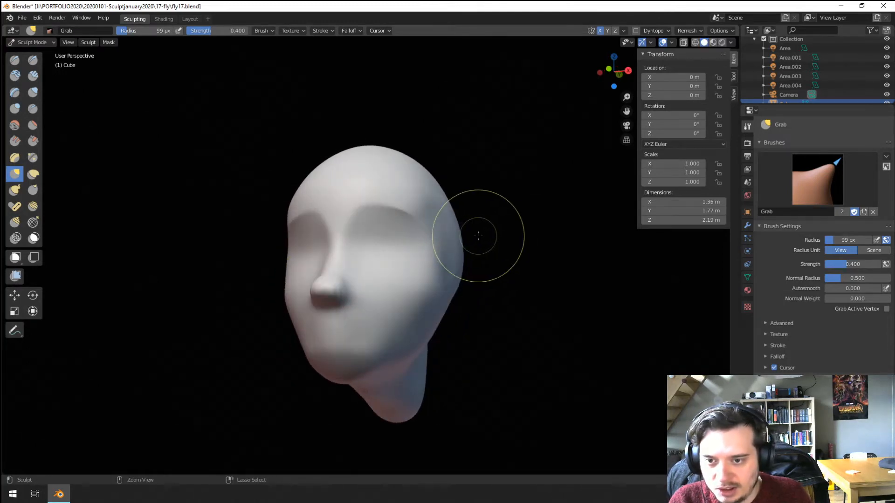
Step: Try to pull the ears out from the sides of the head with the Elastic Deform brush
click(34, 173)
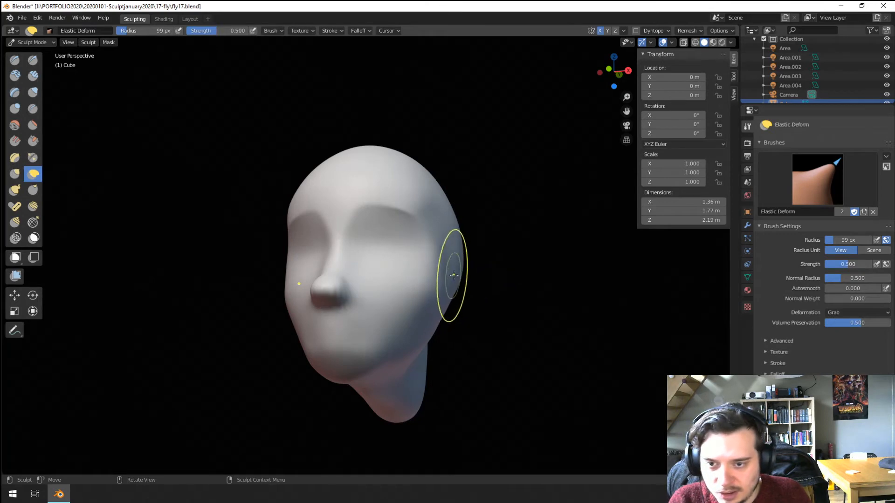
drag(454, 275, 477, 253)
key(ctrl+z)
Step: Pull ears out of the sides of the head with the Snake Hook brush, ending at a 79 px radius
click(16, 191)
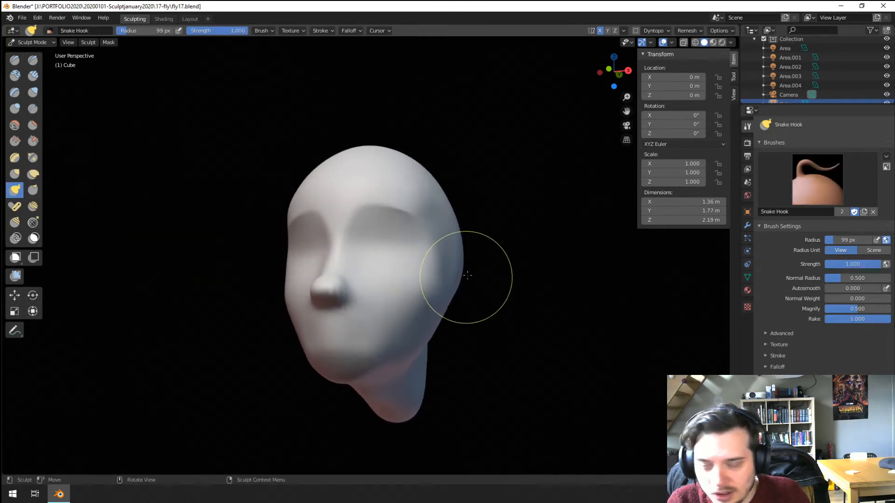
key(f)
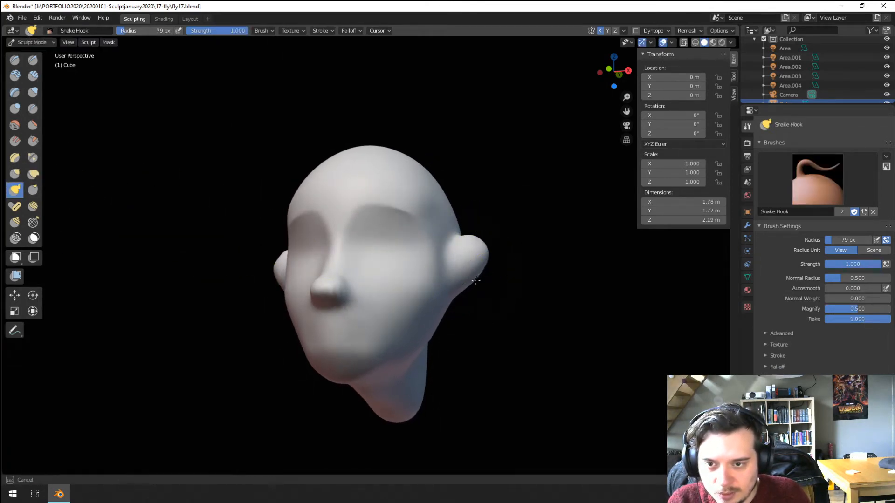
drag(483, 303, 483, 303)
mouse_move(483, 301)
middle_down()
mouse_move(454, 287)
mouse_move(431, 292)
mouse_move(527, 270)
middle_up()
Step: Spread and reshape the new ears with the Grab brush, ending at a 140 px radius
key(g)
key(f)
click(473, 284)
key(f)
click(409, 278)
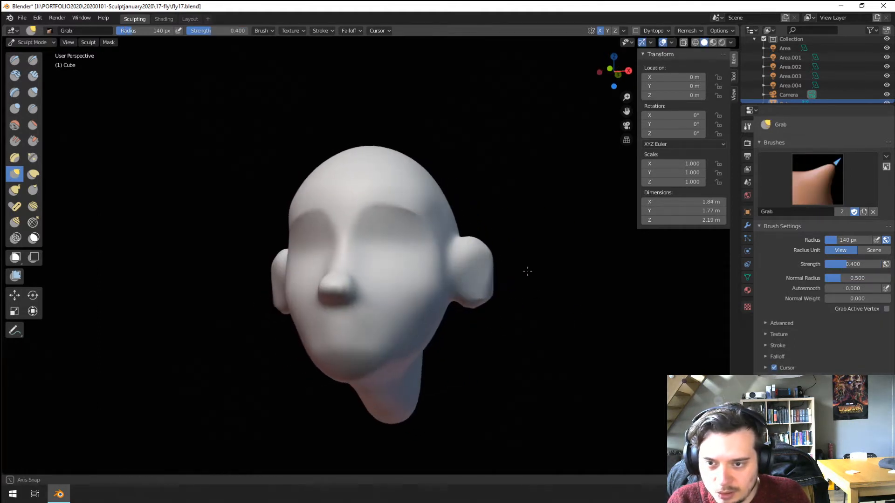
key(f)
click(493, 241)
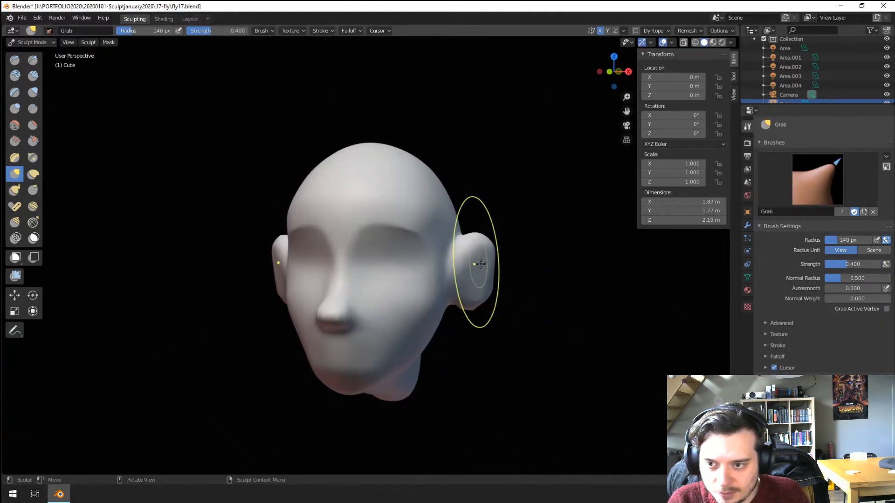
Step: Refine the ear outlines from a three-quarter view with a 103 px Grab brush
middle_drag(446, 273, 445, 300)
middle_drag(470, 270, 489, 271)
key(f)
click(474, 282)
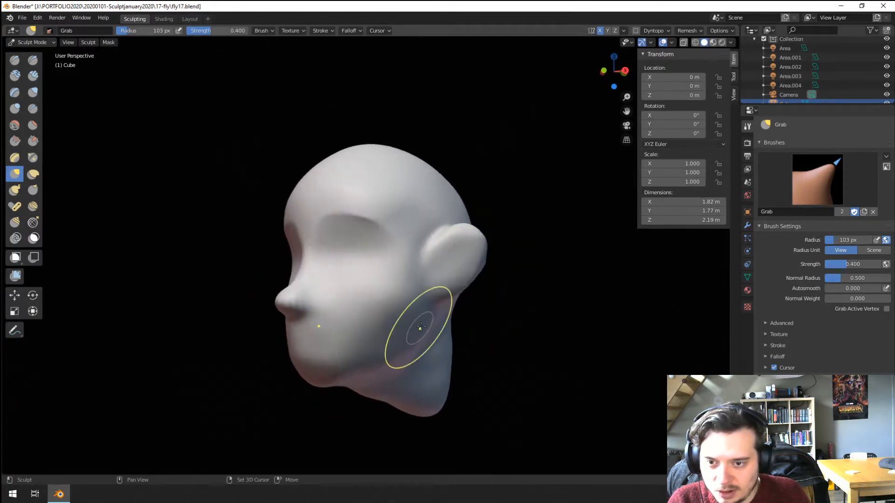
drag(449, 300, 451, 298)
mouse_move(462, 285)
middle_down()
mouse_move(547, 270)
mouse_move(465, 293)
mouse_move(532, 275)
mouse_move(502, 256)
mouse_move(486, 260)
middle_up()
Step: Taper the lower part of the ears towards the jaw with the Grab brush, ending at a 156 px radius
key(f)
click(506, 281)
key(f)
click(480, 262)
key(f)
click(461, 293)
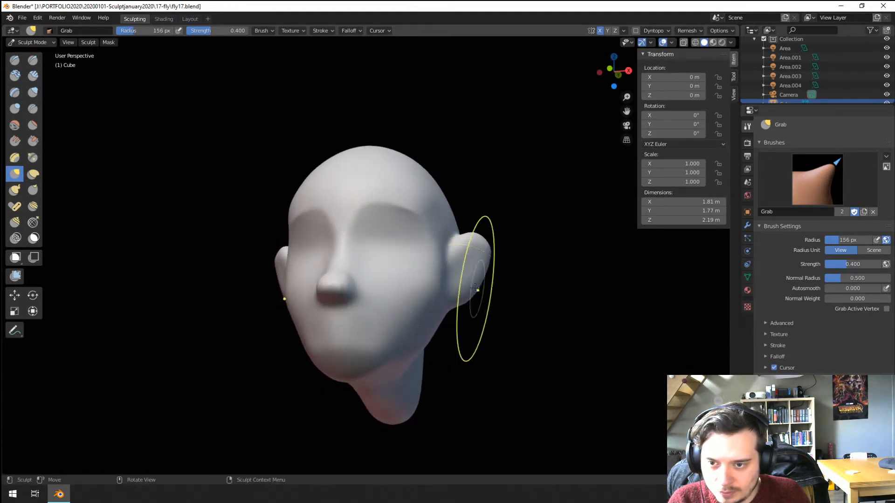
Step: Extend and lift the nose in side view with the Grab brush, reducing its radius to 105 px
mouse_move(439, 279)
middle_down()
mouse_move(387, 281)
mouse_move(462, 261)
mouse_move(478, 271)
mouse_move(442, 276)
middle_up()
ctrl+middle_drag(446, 279, 454, 262)
middle_drag(422, 334, 439, 280)
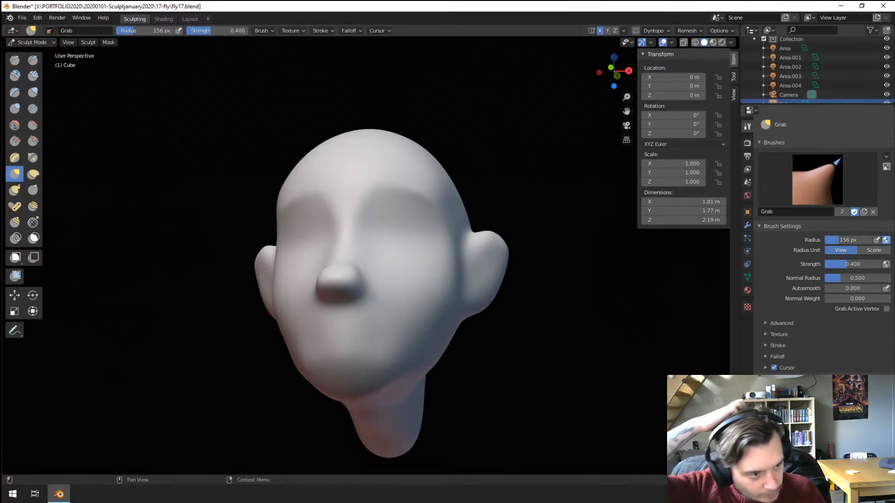
mouse_move(295, 289)
middle_down()
mouse_move(329, 303)
mouse_move(271, 330)
middle_up()
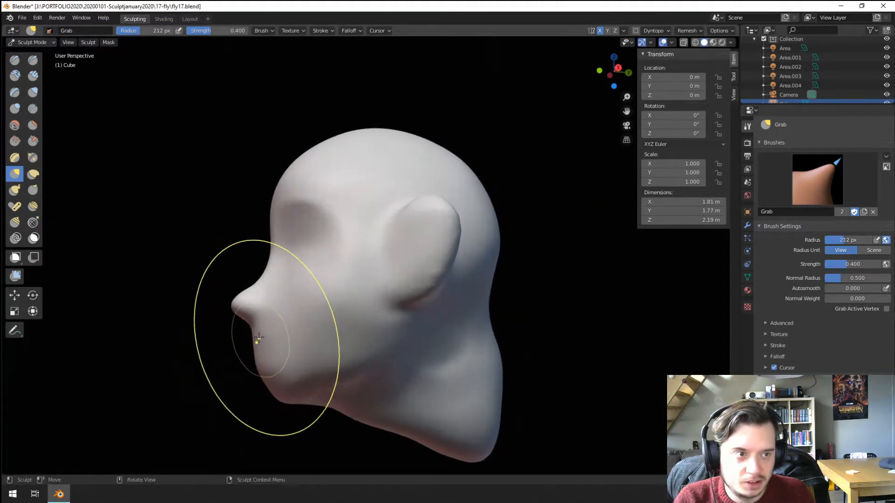
key(f)
click(231, 322)
drag(244, 308, 242, 283)
key(f)
click(243, 287)
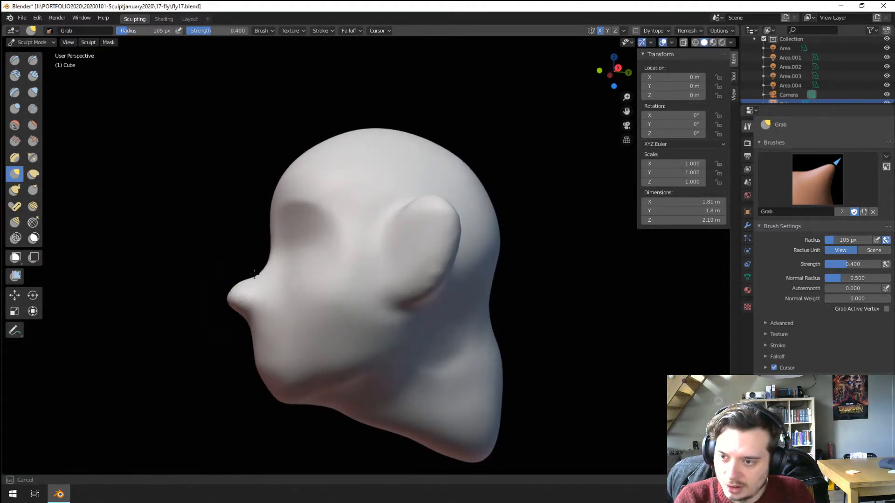
key(f)
click(261, 290)
Step: Define the sides of the nose with the Crease brush in Subtract direction, starting at a 74 px radius
mouse_move(261, 290)
middle_down()
mouse_move(329, 313)
mouse_move(317, 308)
middle_up()
click(33, 108)
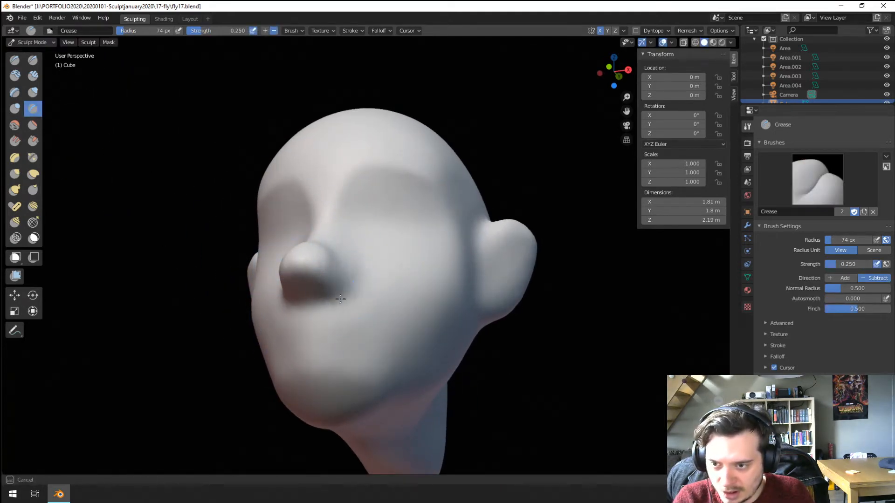
mouse_move(340, 298)
middle_down()
mouse_move(386, 284)
mouse_move(276, 286)
mouse_move(258, 297)
mouse_move(308, 307)
mouse_move(60, 114)
middle_up()
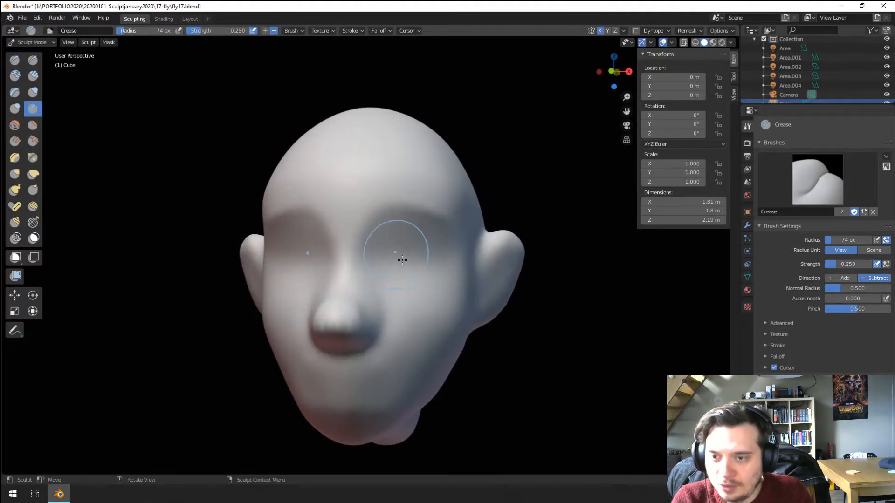
mouse_move(386, 277)
middle_down()
mouse_move(393, 274)
mouse_move(368, 277)
mouse_move(419, 276)
mouse_move(583, 221)
mouse_move(432, 243)
mouse_move(482, 278)
mouse_move(365, 278)
middle_up()
scroll(350, 315, up, 2)
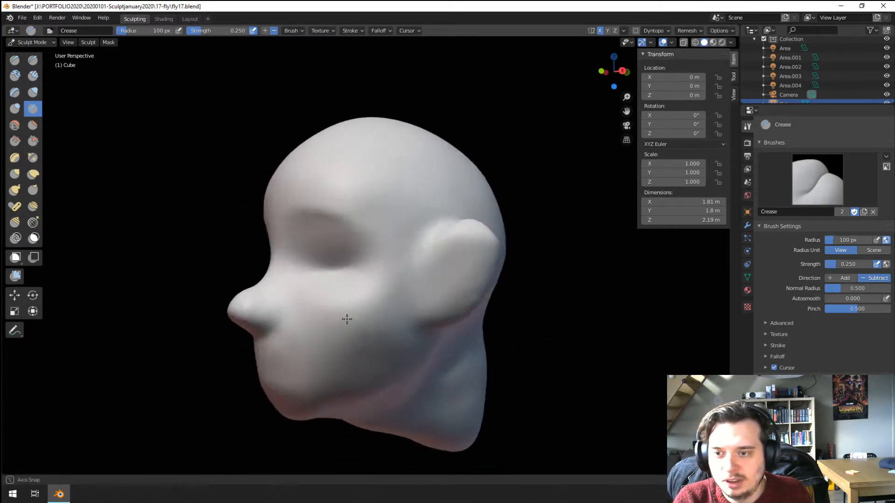
Step: Switch to Object Mode, add a UV sphere for the eye and rotate it 90° about the X axis
click(32, 42)
click(29, 52)
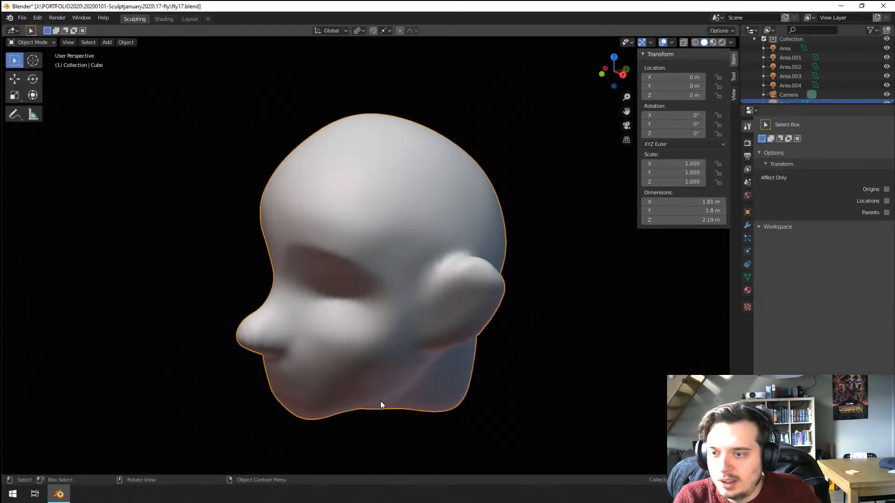
key(shift+a)
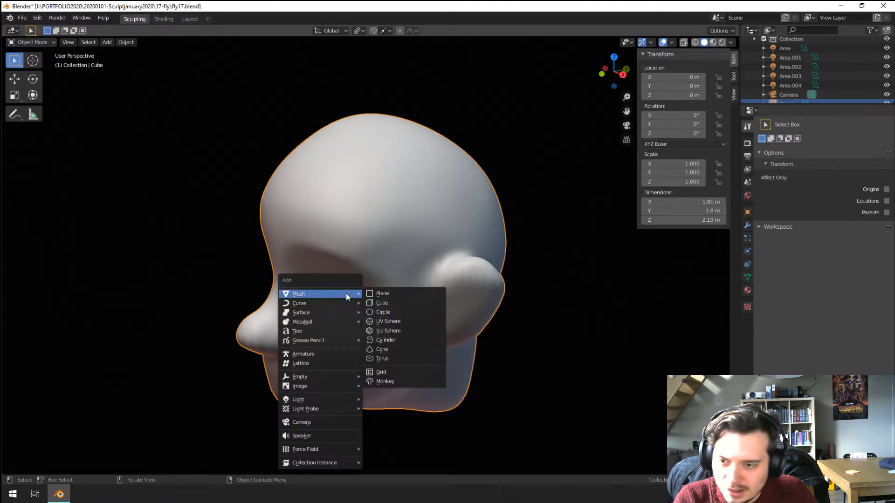
click(397, 321)
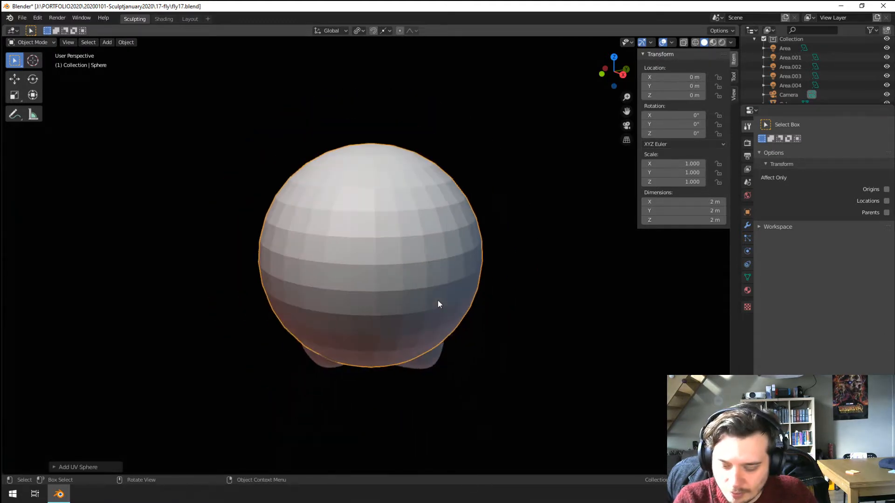
text(rx90)
key(Return)
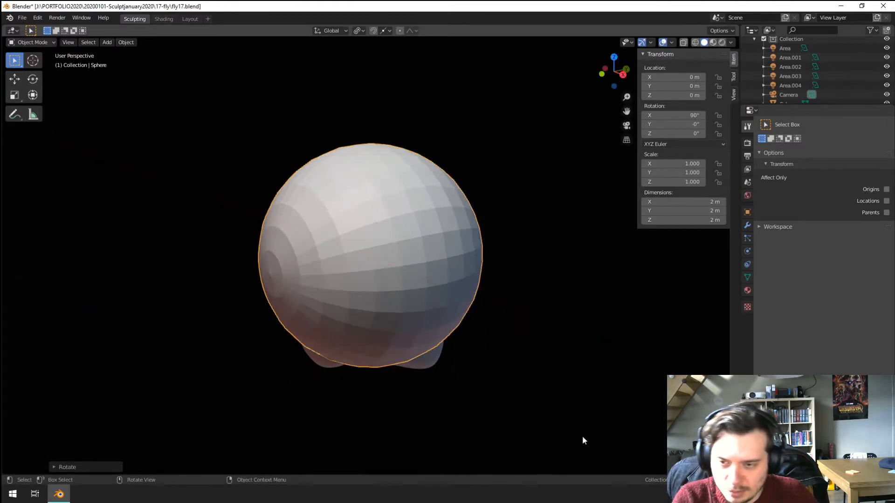
Step: Scale the sphere down to eyeball size and move it to the front of the face
key(s)
click(404, 288)
middle_drag(333, 289, 373, 286)
key(g)
click(425, 281)
key(g)
click(313, 280)
Step: Fit the eyeball into one eye socket at a scale of 0.193
middle_drag(314, 281, 347, 321)
key(g)
click(448, 303)
key(s)
click(447, 337)
key(g)
click(472, 332)
middle_drag(472, 332, 567, 320)
key(g)
click(571, 320)
scroll(571, 319, up, 2)
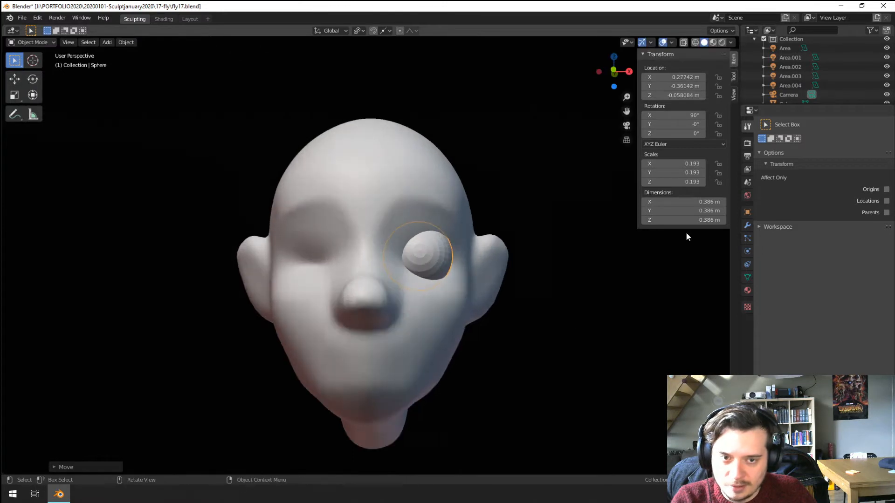
Step: Mirror the eyeball across X with a Mirror modifier using the head Cube as mirror object, discarding the trial Multiresolution modifier
click(747, 225)
click(785, 124)
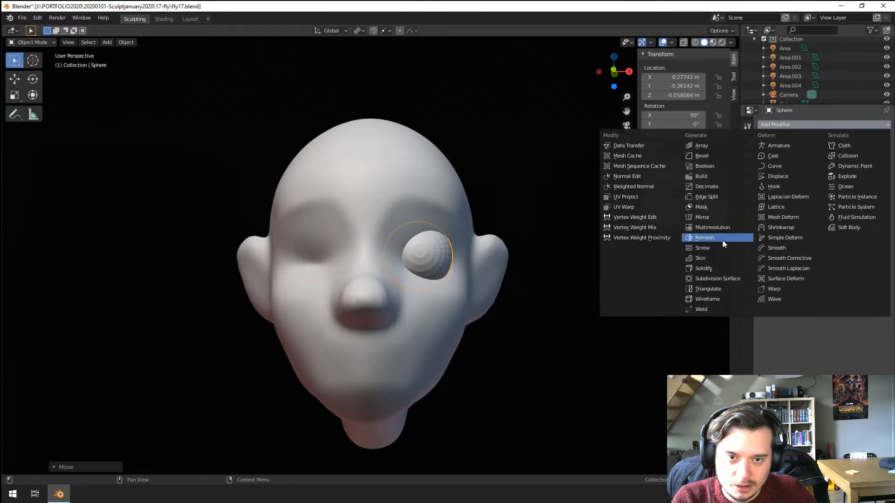
click(718, 227)
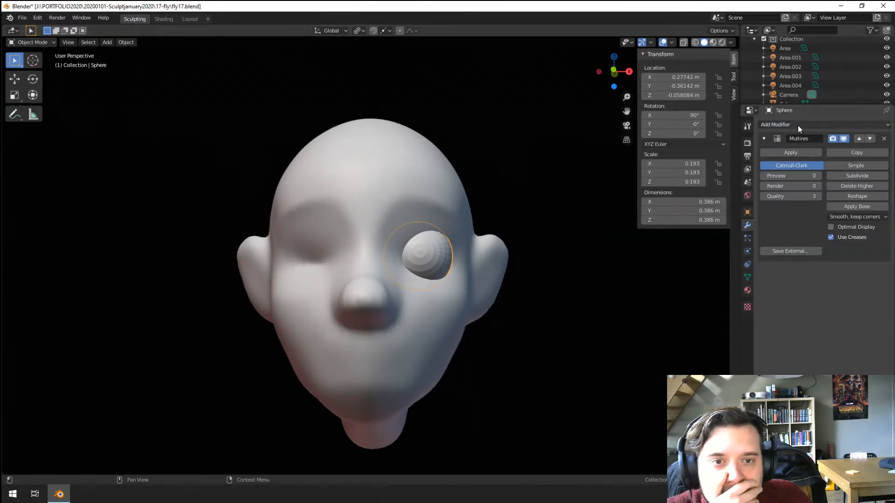
click(797, 124)
click(713, 217)
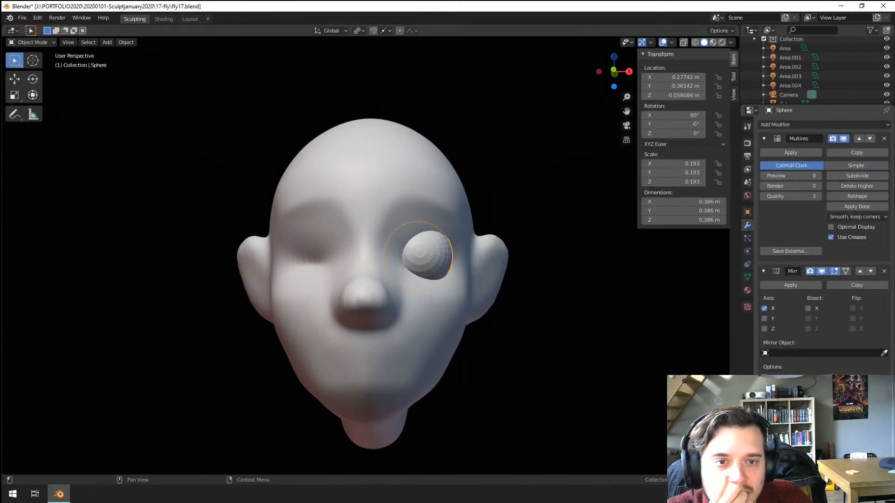
click(883, 139)
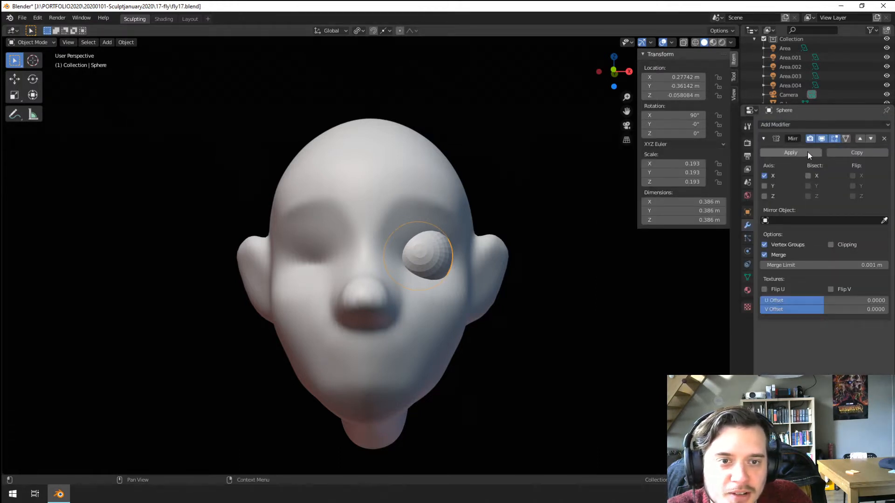
click(300, 300)
Step: Select the head mesh and switch it back to Sculpt Mode
middle_drag(434, 384, 369, 382)
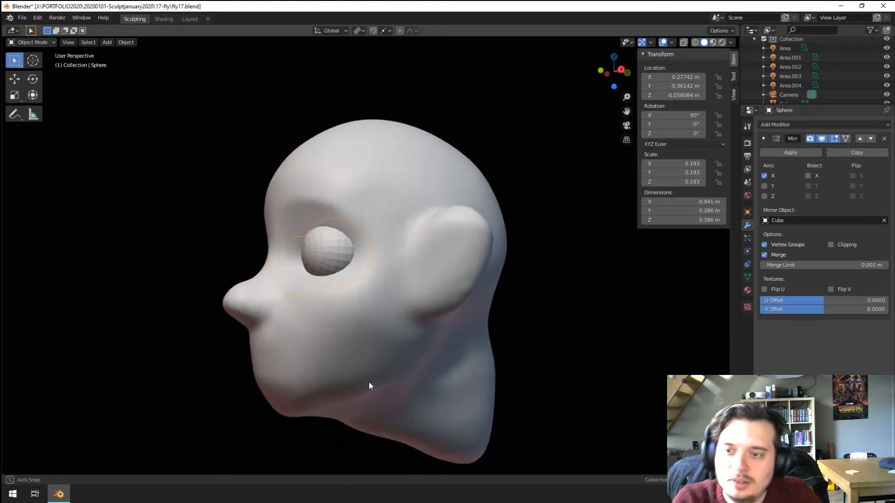
scroll(333, 381, up, 2)
click(333, 381)
scroll(337, 401, down, 2)
middle_drag(340, 419, 309, 434)
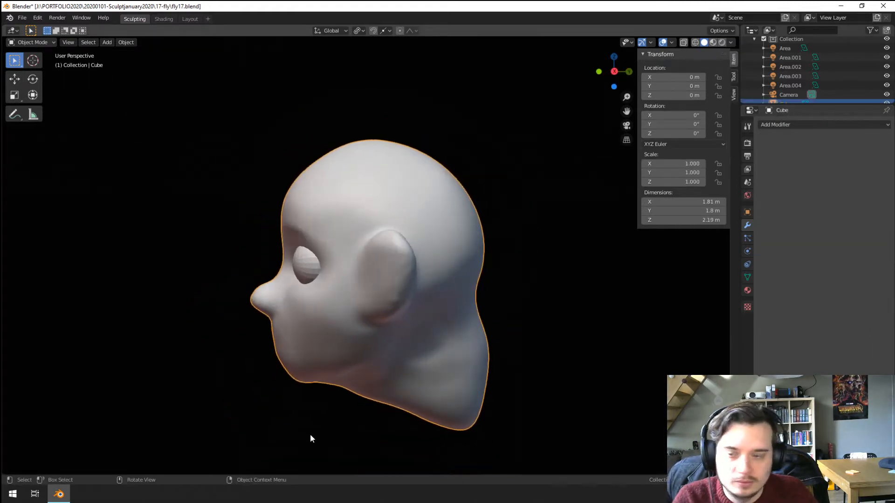
click(124, 135)
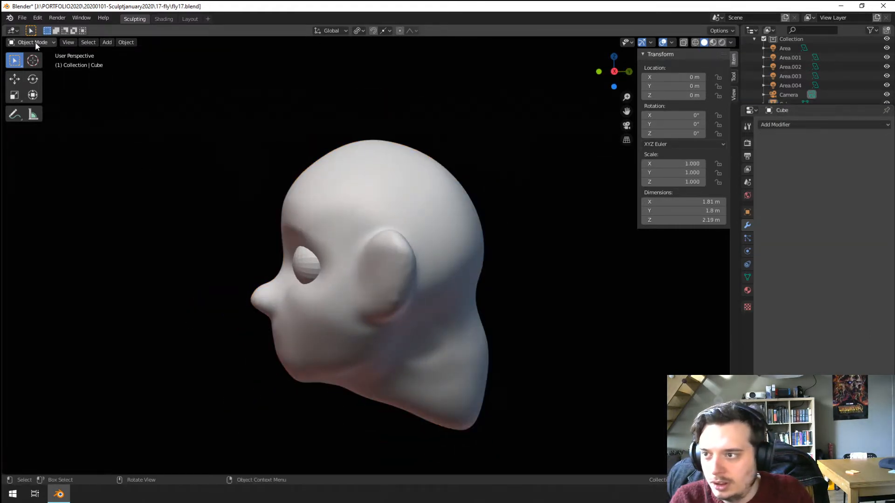
click(31, 42)
click(308, 188)
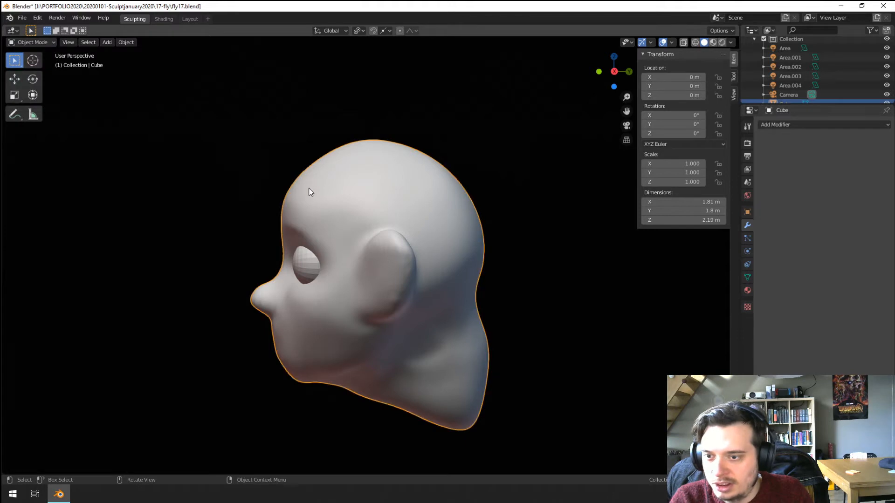
click(40, 46)
click(35, 75)
Step: Adjust the chin profile in side view with the Grab brush, starting at a 112 px radius
middle_drag(236, 259, 250, 268)
key(g)
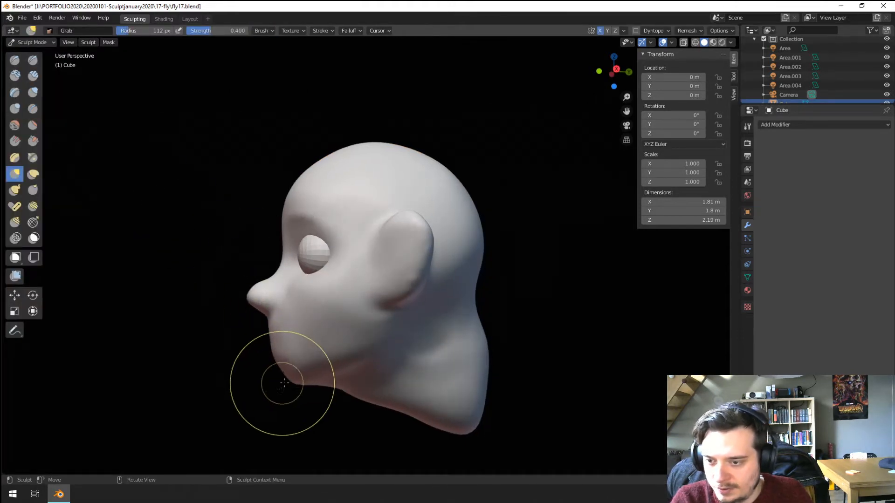
mouse_move(302, 378)
mouse_down()
mouse_move(257, 376)
mouse_move(279, 370)
mouse_up()
key(f)
click(264, 371)
key(f)
click(278, 363)
Step: Reshape the jawline and the underside of the jaw with the Grab brush at radii of 141 and 177 px
mouse_move(280, 369)
middle_down()
mouse_move(339, 290)
mouse_move(369, 319)
mouse_move(377, 350)
middle_up()
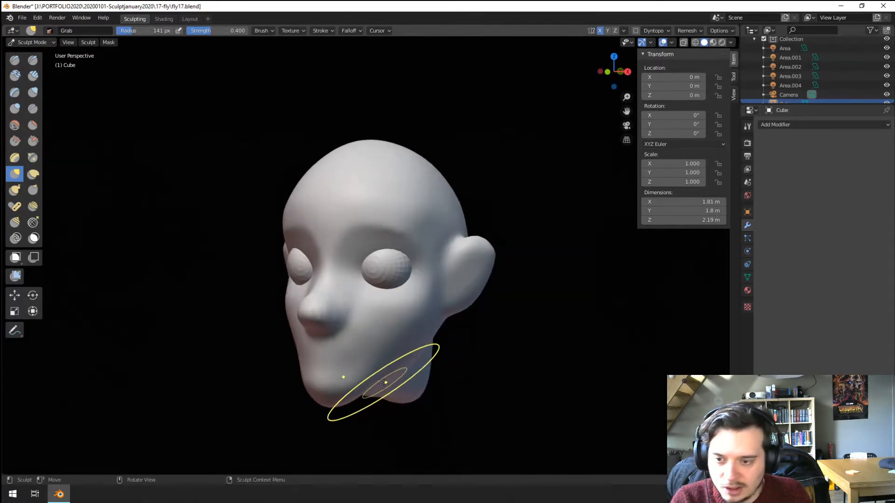
middle_drag(384, 382, 360, 396)
drag(363, 394, 361, 397)
middle_drag(364, 385, 398, 372)
key(f)
click(403, 370)
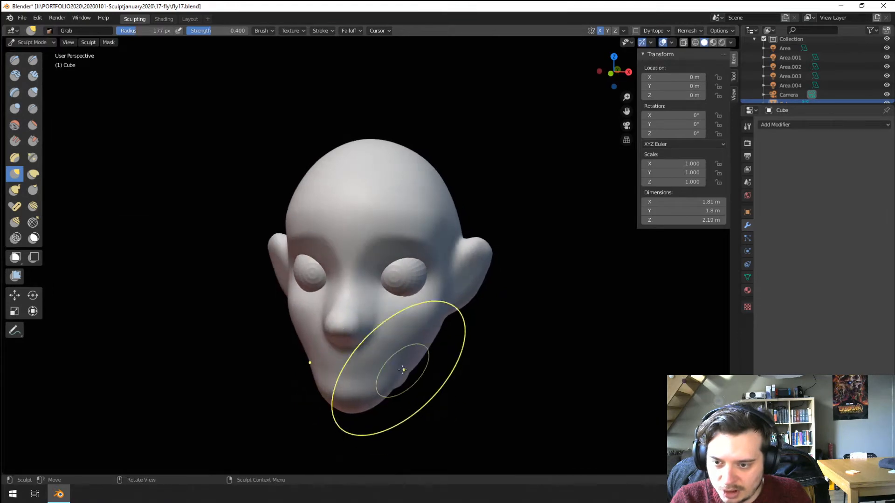
drag(404, 369, 419, 373)
middle_drag(415, 368, 426, 330)
Step: Refine the chin and lower jaw from front and side with the Grab brush at radii of 194, 156 and 109 px
key(f)
click(377, 371)
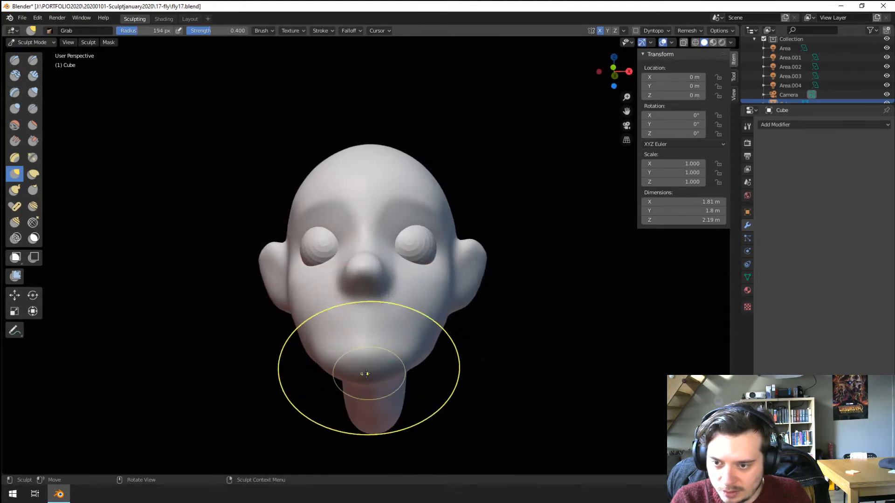
middle_drag(363, 373, 291, 368)
drag(298, 360, 299, 359)
middle_drag(299, 360, 333, 364)
key(f)
click(315, 367)
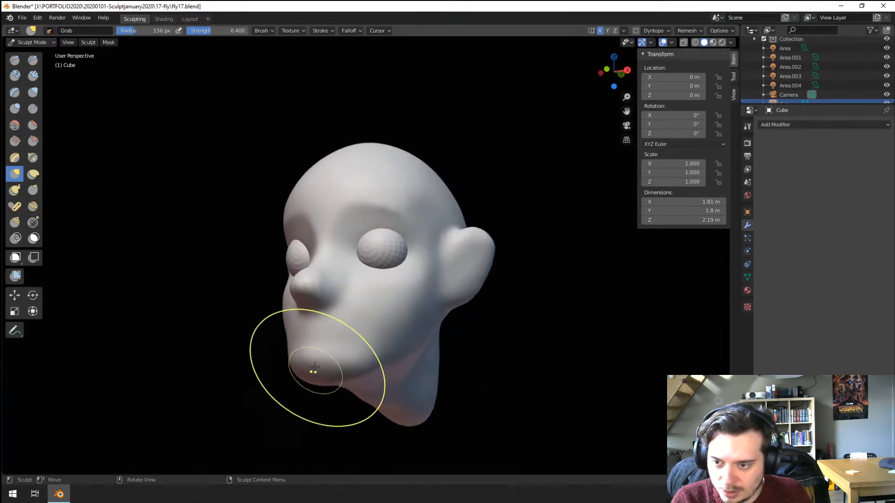
middle_drag(380, 325, 398, 337)
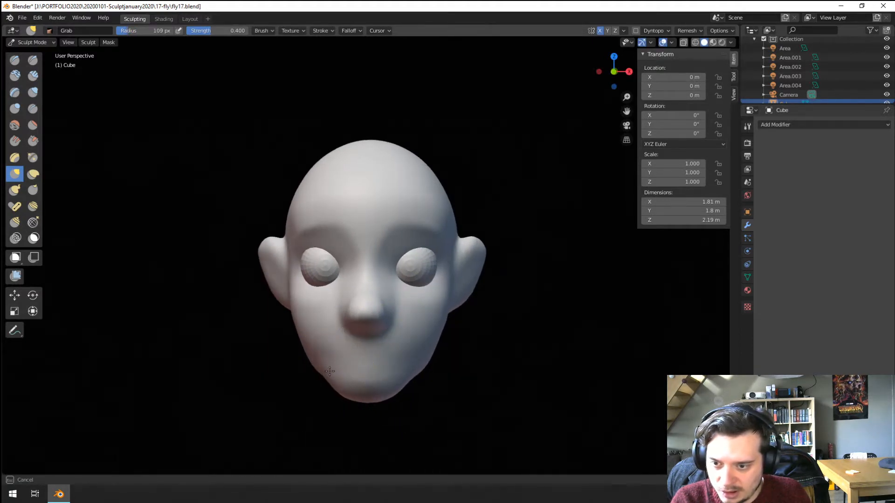
mouse_move(329, 371)
middle_down()
mouse_move(307, 326)
mouse_move(315, 308)
mouse_move(300, 293)
mouse_move(344, 351)
middle_up()
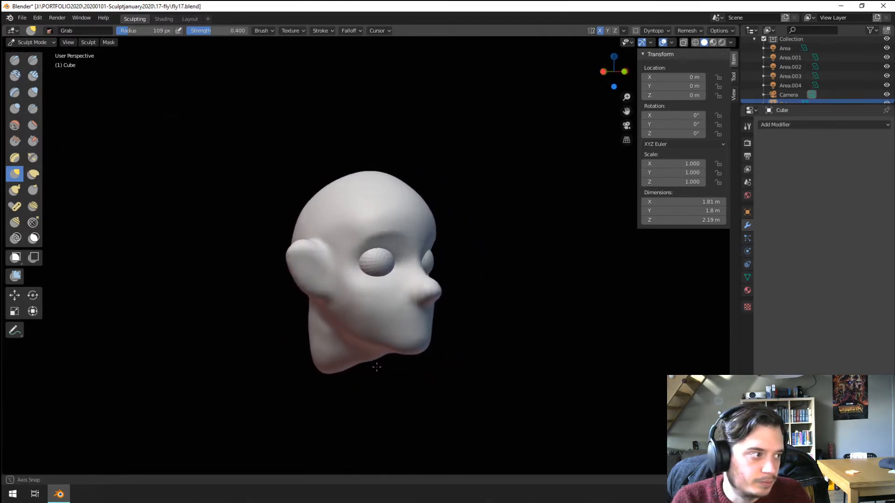
Step: Push the front edge of the ears backward in side view with a 116 px Grab brush
mouse_move(377, 369)
ctrl+middle_down()
mouse_move(368, 369)
mouse_move(329, 286)
mouse_move(363, 283)
mouse_move(295, 275)
ctrl+middle_up()
key(f)
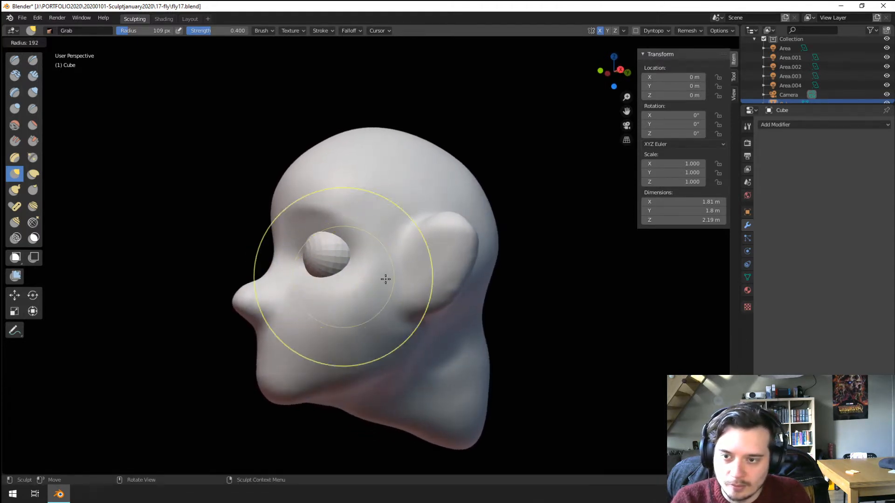
click(385, 279)
middle_drag(385, 280, 368, 279)
key(f)
click(345, 275)
drag(385, 254, 392, 255)
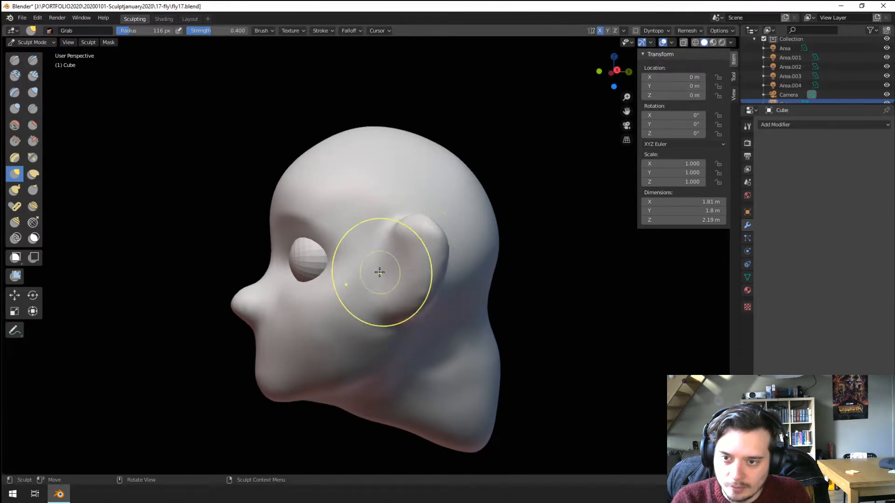
Step: Reshape the cranium and upper head sides with the Grab brush at radii of 136, 203 and 163 px
mouse_move(397, 295)
middle_down()
mouse_move(448, 286)
mouse_move(379, 294)
mouse_move(417, 298)
mouse_move(394, 308)
mouse_move(420, 313)
middle_up()
key(f)
click(402, 328)
middle_drag(278, 302, 293, 285)
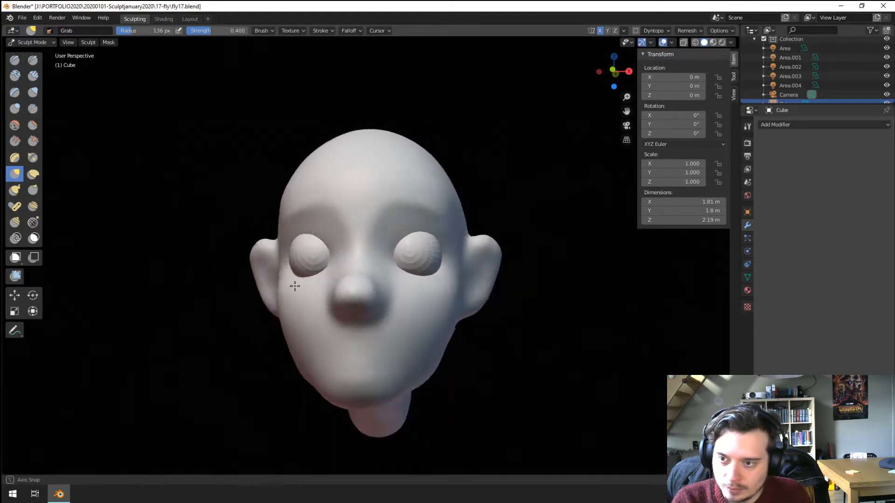
key(f)
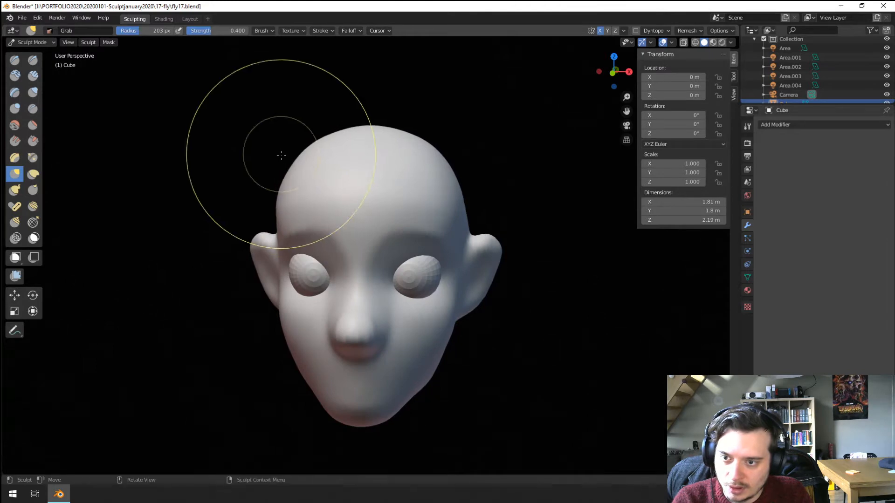
click(280, 156)
mouse_move(279, 156)
middle_down()
mouse_move(341, 152)
mouse_move(280, 162)
mouse_move(260, 180)
mouse_move(378, 166)
mouse_move(344, 158)
mouse_move(255, 193)
mouse_move(354, 178)
mouse_move(294, 146)
mouse_move(314, 140)
middle_up()
key(f)
click(270, 153)
key(f)
click(321, 130)
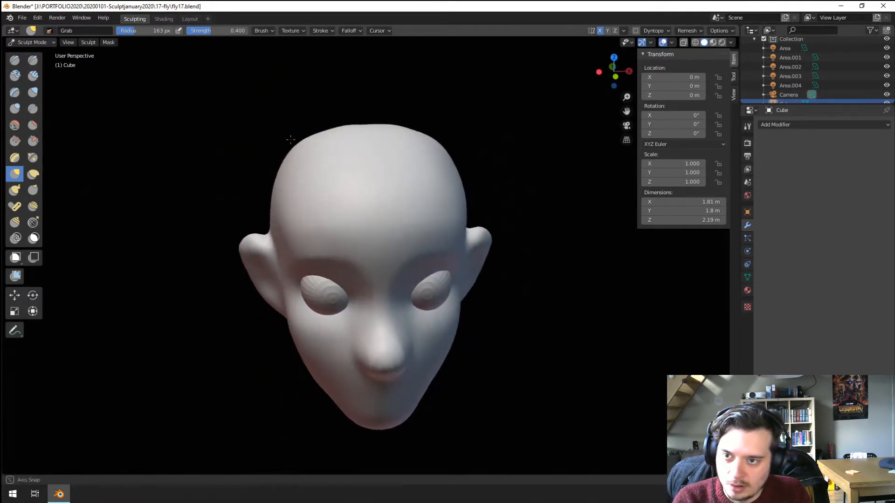
key(f)
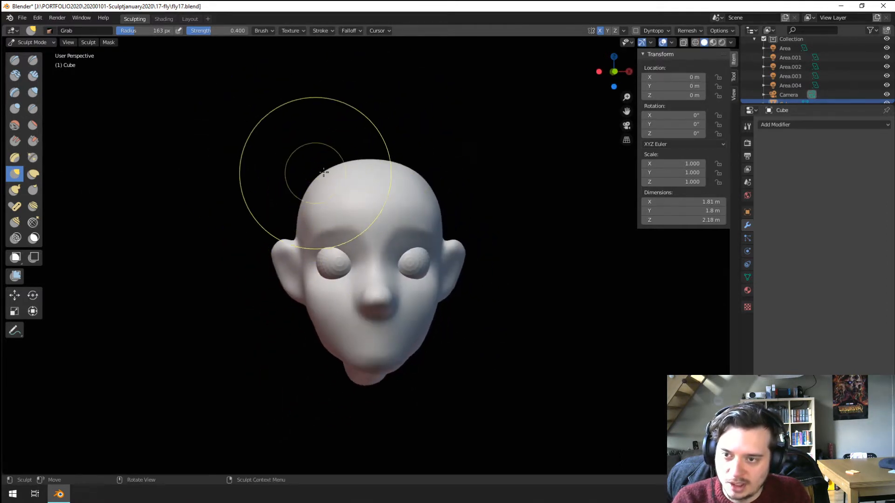
Step: Push the ears closer to the head in front view with the Grab brush, starting at a 180 px radius
middle_drag(345, 225, 341, 232)
key(f)
click(296, 222)
key(f)
click(355, 239)
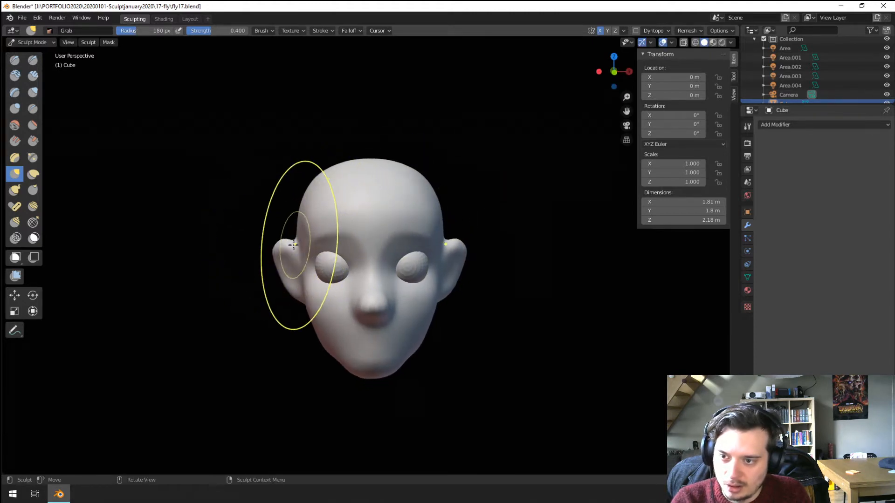
key(f)
click(364, 246)
drag(282, 244, 289, 243)
Step: Refine the ears' attachment to the head in three-quarter view with a 132 px Grab brush
middle_drag(290, 242, 339, 239)
key(f)
click(323, 239)
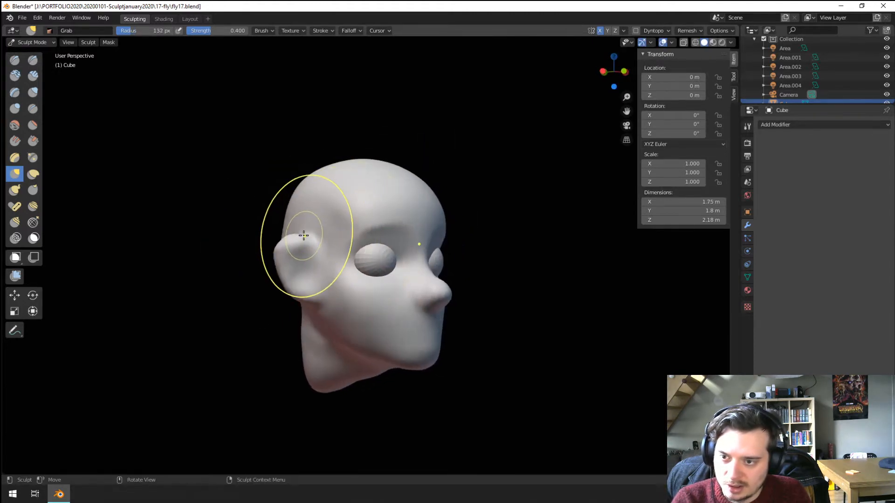
drag(307, 237, 309, 238)
mouse_move(309, 238)
middle_down()
mouse_move(308, 260)
mouse_move(286, 229)
mouse_move(352, 220)
middle_up()
mouse_move(363, 320)
middle_down()
mouse_move(297, 325)
mouse_move(309, 340)
mouse_move(318, 201)
middle_up()
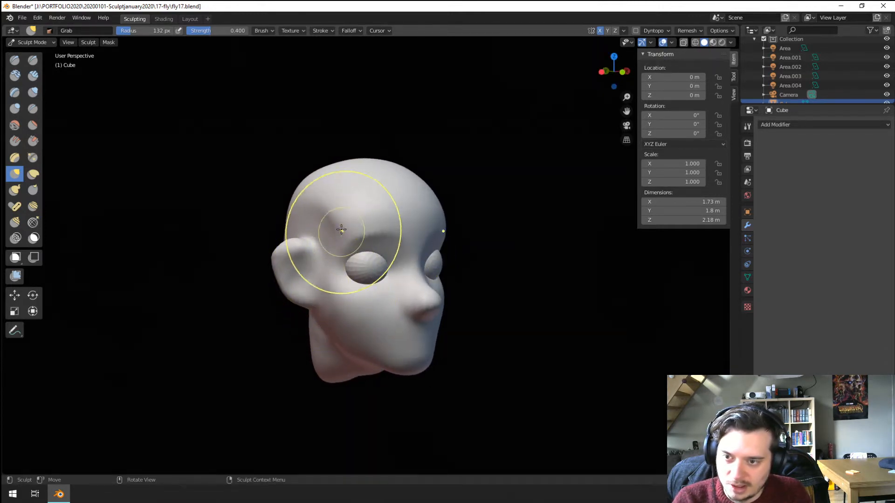
Step: Refine the temples and face sides beside the eyes with the Grab brush, starting at a 95 px radius
mouse_move(344, 310)
middle_down()
mouse_move(284, 315)
mouse_move(249, 299)
mouse_move(325, 289)
middle_up()
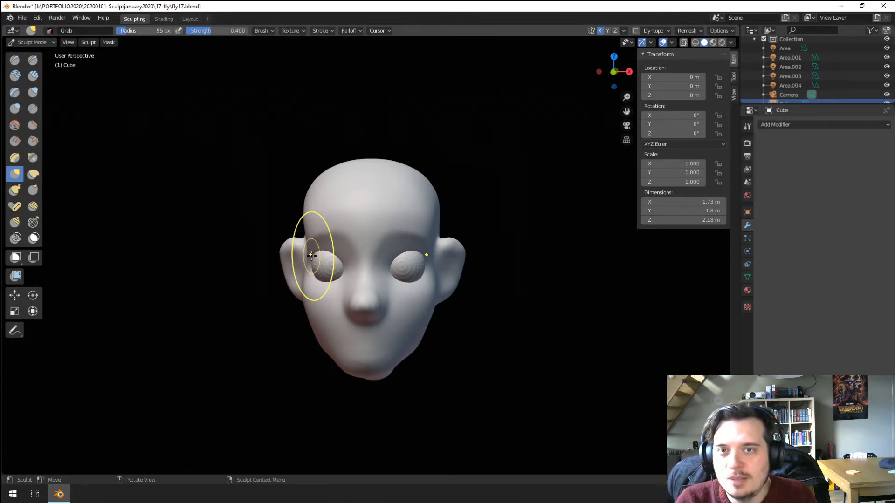
mouse_move(301, 330)
middle_down()
mouse_move(310, 299)
mouse_move(419, 216)
mouse_move(314, 226)
mouse_move(303, 304)
mouse_move(420, 279)
mouse_move(333, 309)
mouse_move(357, 270)
middle_up()
key(f)
click(425, 214)
key(f)
click(443, 205)
mouse_move(386, 326)
middle_down()
mouse_move(287, 298)
mouse_move(375, 309)
mouse_move(328, 329)
mouse_move(252, 324)
mouse_move(359, 275)
middle_up()
click(409, 297)
Step: Build up the mouth area and chin with the Clay Strips brush at radii of 83, 77 and 68 px
key(c)
key(f)
click(278, 326)
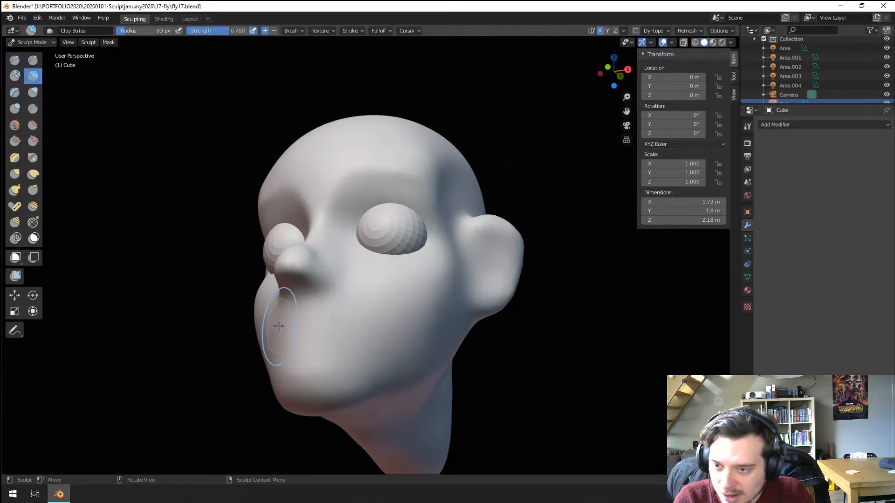
drag(278, 356, 284, 360)
mouse_move(313, 315)
mouse_down()
mouse_move(344, 323)
mouse_move(314, 320)
mouse_up()
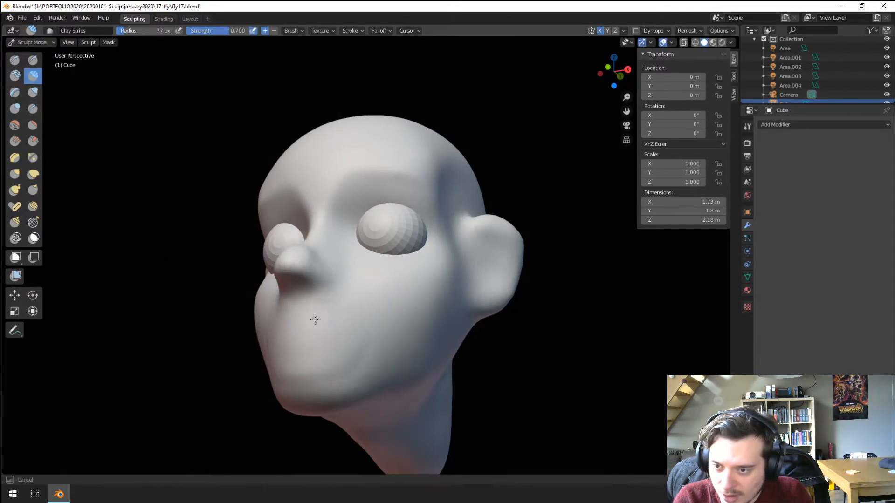
mouse_move(314, 320)
middle_down()
mouse_move(274, 314)
mouse_move(263, 331)
middle_up()
click(263, 332)
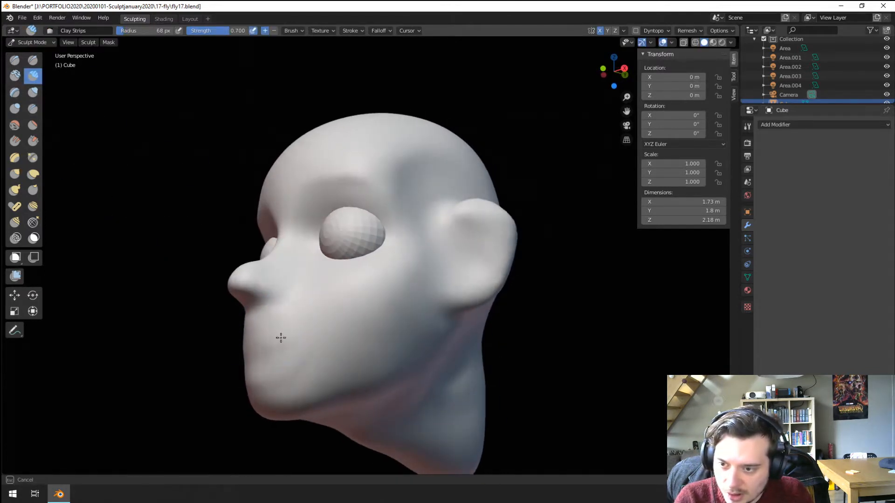
drag(230, 376, 244, 328)
Step: Reshape the cheeks and sides of the jaw with the Grab brush, finishing at a 124 px radius
mouse_move(301, 307)
middle_down()
mouse_move(271, 305)
mouse_move(279, 333)
mouse_move(335, 270)
mouse_move(309, 313)
mouse_move(356, 311)
middle_up()
key(g)
key(f)
click(427, 303)
mouse_move(370, 292)
mouse_down()
mouse_move(370, 319)
mouse_move(391, 307)
mouse_up()
key(f)
click(395, 326)
mouse_move(387, 307)
middle_down()
mouse_move(334, 314)
mouse_move(377, 308)
middle_up()
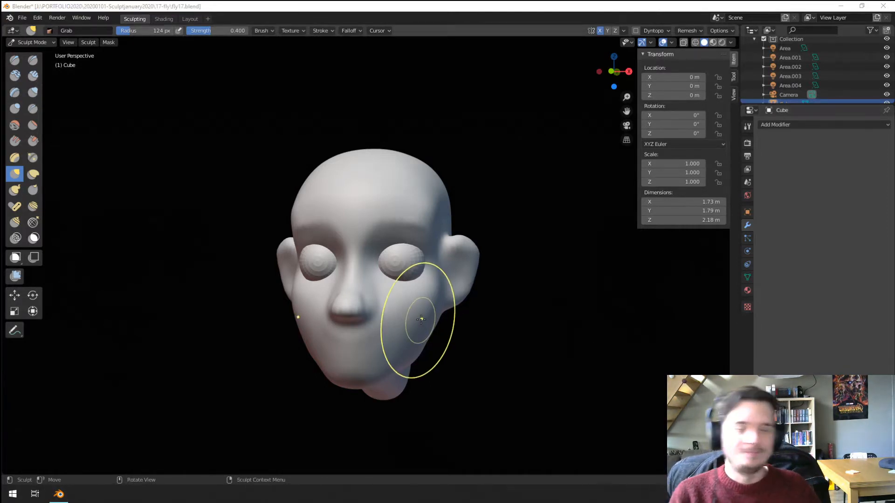
Step: Pull the cheek beside the nose downward with the 124 px Grab brush
scroll(320, 269, up, 4)
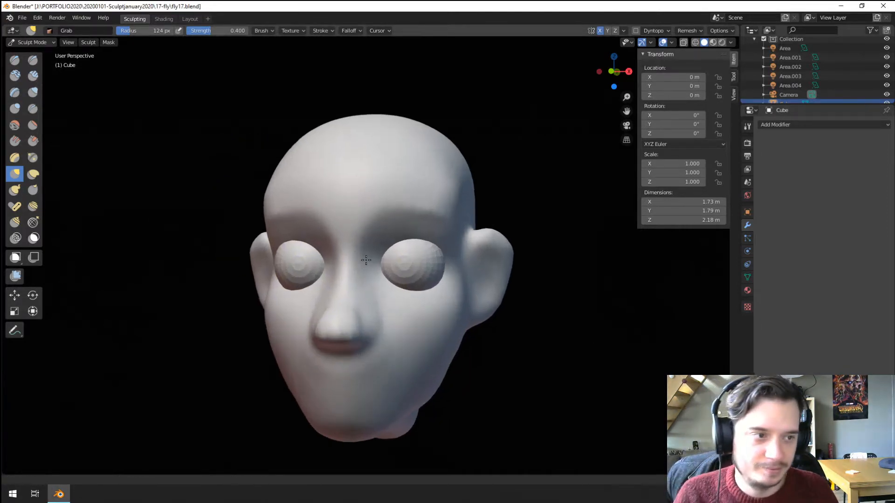
mouse_move(251, 238)
middle_down()
mouse_move(303, 246)
mouse_move(250, 230)
mouse_move(314, 262)
mouse_move(286, 253)
middle_up()
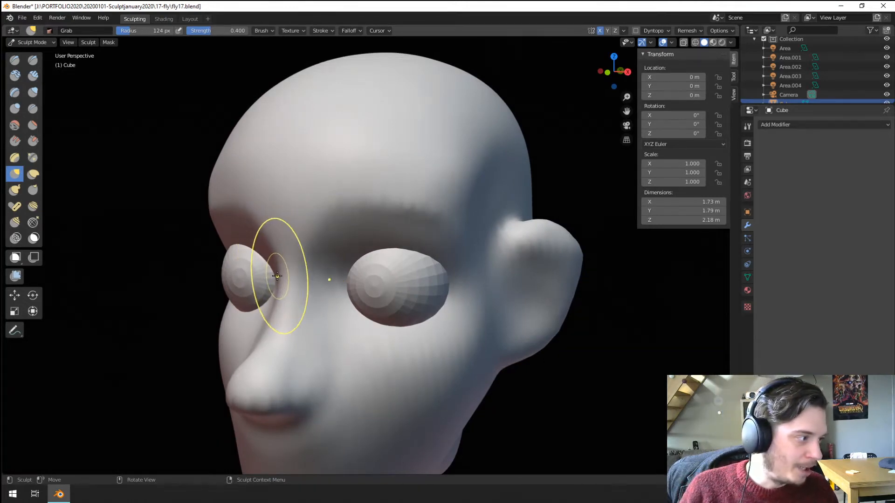
mouse_move(280, 276)
middle_down()
mouse_move(326, 271)
mouse_move(299, 269)
mouse_move(300, 259)
mouse_move(287, 268)
middle_up()
scroll(287, 269, down, 1)
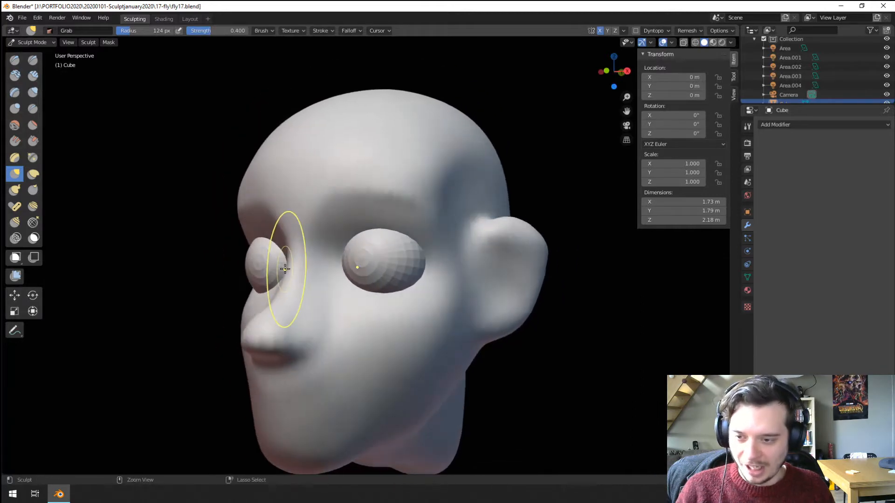
scroll(288, 269, up, 1)
drag(367, 371, 353, 408)
mouse_move(408, 340)
middle_down()
mouse_move(401, 335)
mouse_move(453, 324)
middle_up()
Step: Adjust the outer cheek volume from several angles with a 203 px Grab brush
key(f)
click(513, 326)
drag(443, 325, 482, 312)
scroll(480, 313, down, 2)
mouse_move(475, 314)
middle_down()
mouse_move(526, 316)
mouse_move(516, 318)
middle_up()
drag(436, 312, 432, 324)
scroll(421, 331, down, 1)
middle_drag(411, 335, 343, 343)
scroll(359, 340, up, 1)
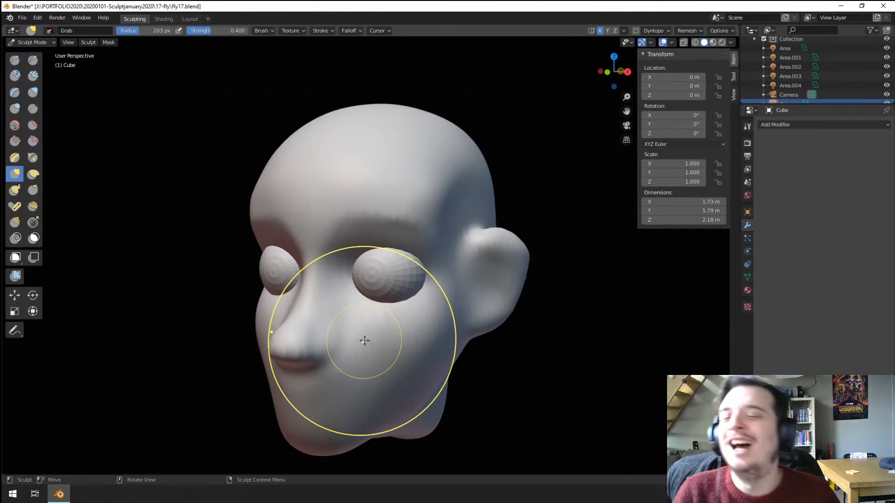
Step: Build up the upper eyelids above both eyeballs with the Blob brush, finishing at a 149 px radius
mouse_move(364, 341)
middle_down()
mouse_move(300, 310)
mouse_move(295, 280)
middle_up()
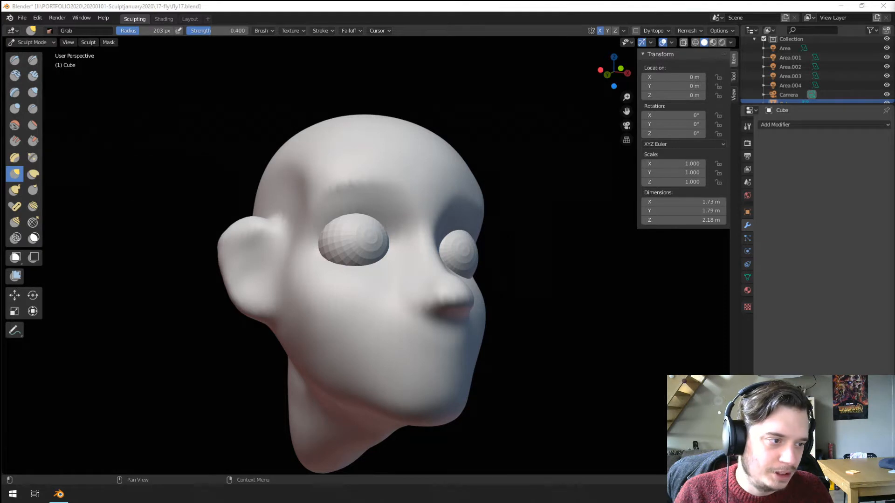
mouse_move(507, 296)
middle_down()
mouse_move(423, 307)
mouse_move(381, 260)
mouse_move(407, 273)
middle_up()
ctrl+middle_drag(407, 273, 397, 226)
click(17, 109)
key(f)
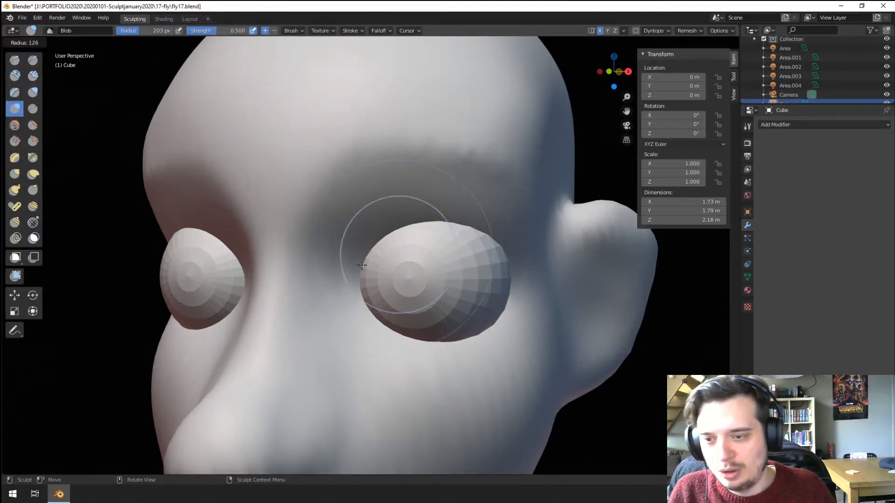
click(456, 252)
key(f)
click(419, 264)
mouse_move(369, 261)
mouse_down()
mouse_move(449, 242)
mouse_move(502, 281)
mouse_up()
mouse_move(434, 244)
mouse_down()
mouse_move(489, 256)
mouse_move(406, 253)
mouse_up()
key(f)
click(523, 280)
ctrl+middle_drag(397, 260, 382, 289)
mouse_move(382, 288)
middle_down()
mouse_move(423, 290)
mouse_move(382, 291)
middle_up()
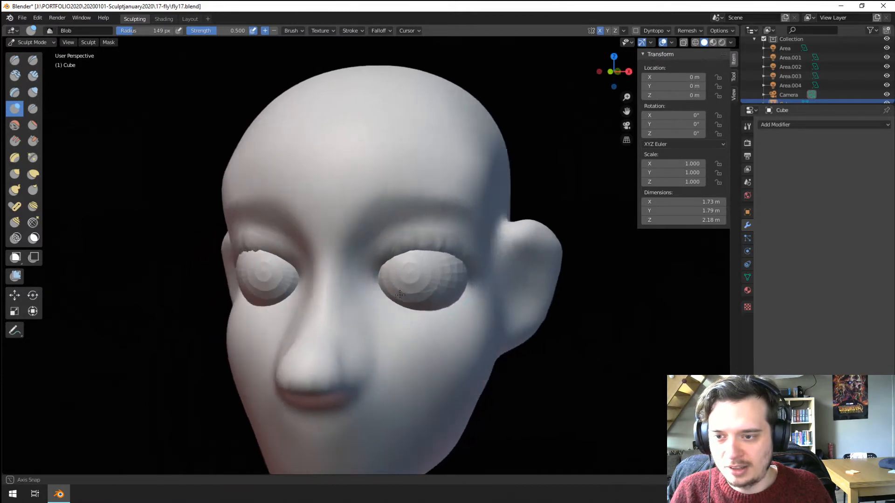
Step: Remesh the head with a voxel size of 0.01 m
click(687, 31)
click(696, 48)
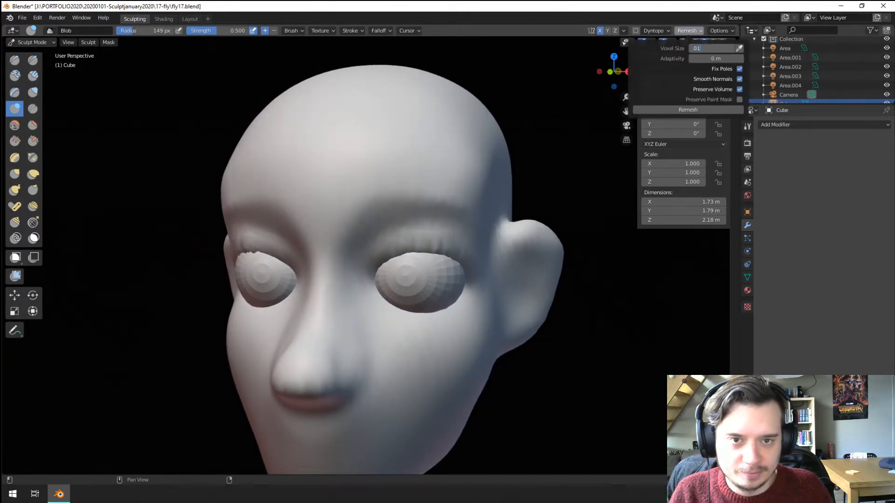
click(695, 109)
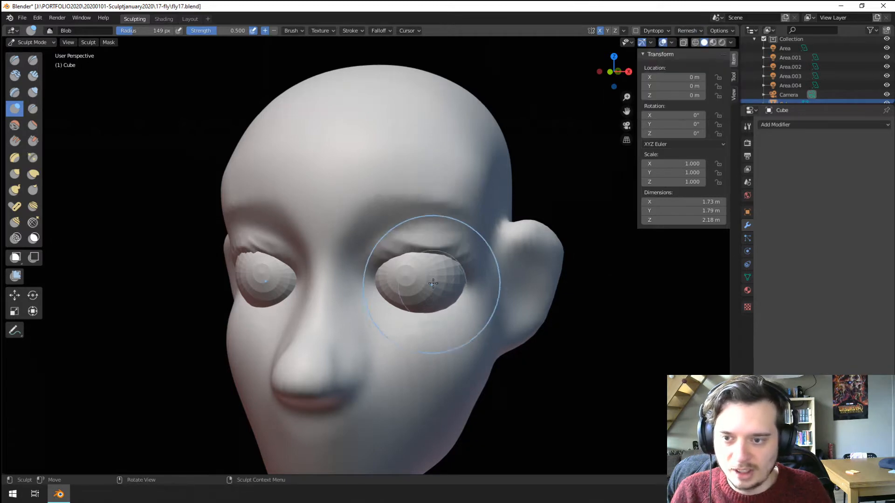
Step: Pull the upper eyelids down over the eyeballs with the Grab brush, using a 178 px radius
mouse_move(366, 263)
middle_down()
mouse_move(425, 223)
mouse_move(355, 236)
middle_up()
key(g)
drag(284, 235, 285, 233)
mouse_move(293, 233)
middle_down()
mouse_move(350, 223)
mouse_move(418, 243)
mouse_move(399, 255)
mouse_move(263, 261)
mouse_move(295, 271)
middle_up()
key(f)
click(398, 254)
drag(296, 271, 296, 270)
middle_drag(297, 270, 356, 272)
drag(358, 274, 347, 275)
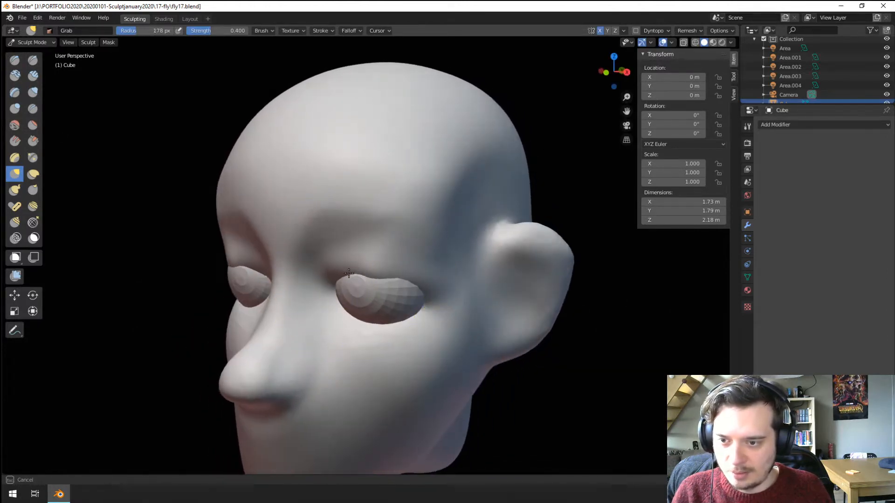
Step: Even out the upper eyelid edge over the eyeball with the Grab brush at radii of 165 and 227 px
middle_drag(348, 276, 324, 275)
drag(333, 273, 325, 279)
middle_drag(325, 279, 410, 240)
key(f)
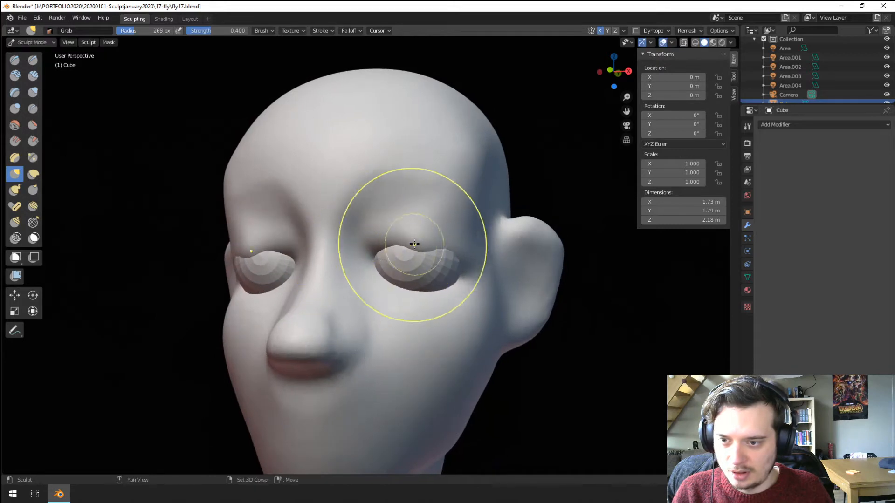
click(437, 248)
drag(438, 232, 436, 232)
Step: Fit the upper eyelid around the eyeball in side view with the Grab brush, including a 158 px radius
mouse_move(392, 240)
middle_down()
mouse_move(334, 257)
mouse_move(329, 270)
middle_up()
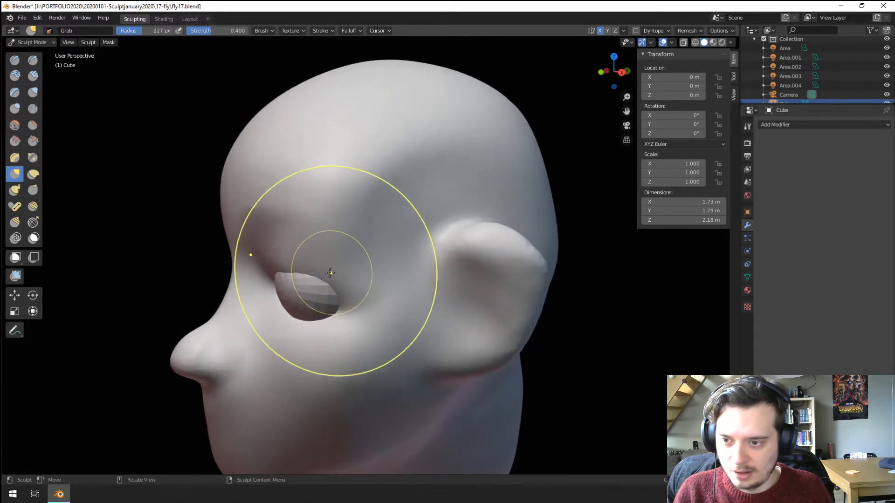
key(f)
click(328, 277)
drag(313, 282, 315, 279)
key(f)
click(300, 280)
key(f)
click(290, 286)
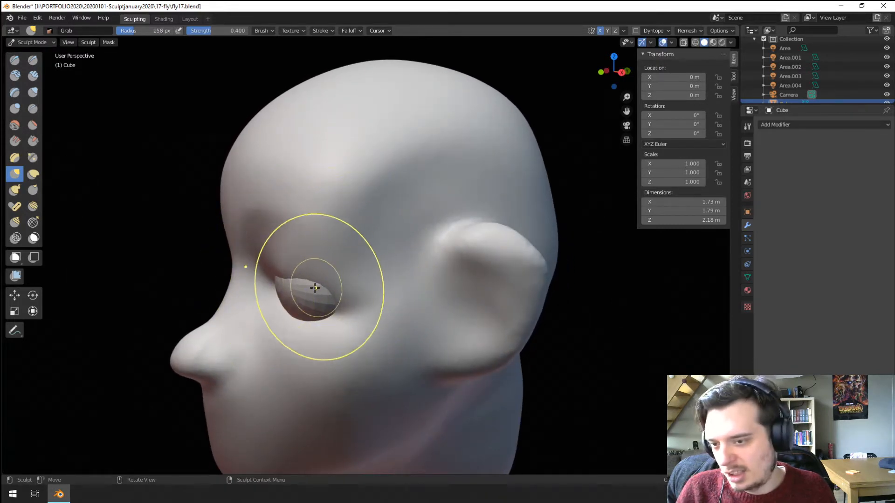
key(f)
click(301, 287)
Step: Refine the eyelid edge and outer eye corner with small Grab brush strokes
middle_drag(322, 283, 313, 303)
key(f)
click(321, 311)
drag(312, 309, 304, 317)
mouse_move(304, 322)
middle_down()
mouse_move(353, 292)
mouse_move(335, 320)
middle_up()
key(f)
click(345, 317)
drag(335, 309, 334, 306)
Step: Raise the brows above the eyes with a 228 px Grab brush
middle_drag(320, 333, 392, 262)
mouse_move(458, 254)
middle_down()
mouse_move(421, 259)
mouse_move(461, 251)
mouse_move(431, 245)
middle_up()
key(f)
click(389, 226)
drag(384, 191, 382, 164)
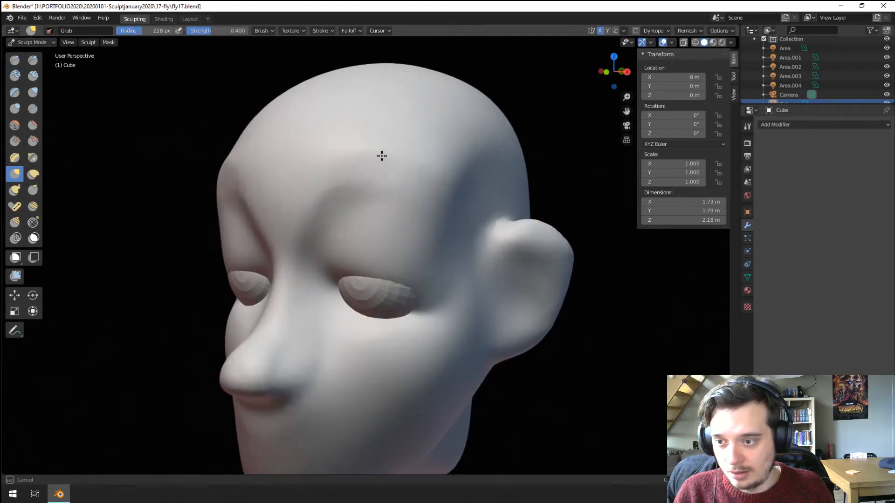
Step: Adjust the inner eye area beside the nose bridge with the Grab brush, finishing at a 130 px radius
scroll(382, 156, down, 5)
mouse_move(381, 155)
middle_down()
mouse_move(453, 144)
mouse_move(380, 254)
mouse_move(386, 215)
mouse_move(343, 240)
mouse_move(289, 254)
middle_up()
key(f)
click(313, 251)
drag(289, 254, 341, 249)
key(f)
click(293, 253)
middle_drag(341, 249, 384, 232)
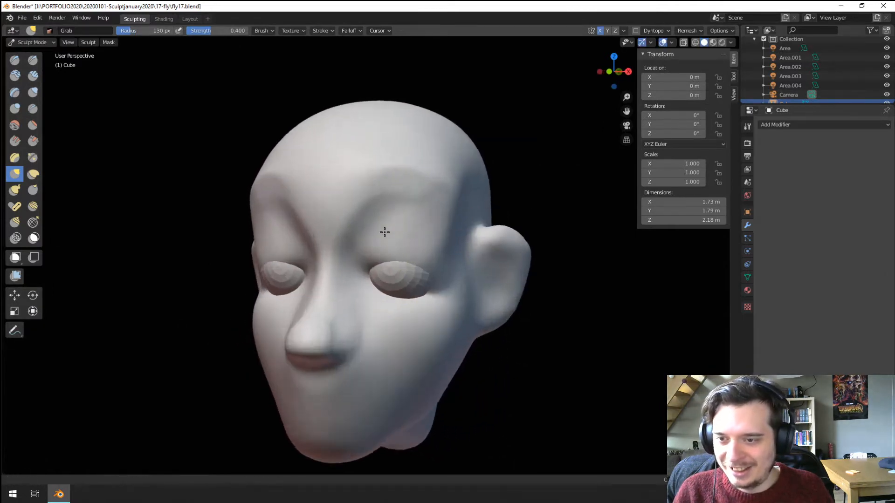
Step: Carve the fold around the upper eyelid below the brow with the Crease brush at radii of 96 and 117 px
scroll(385, 232, up, 1)
click(35, 109)
key(f)
click(347, 205)
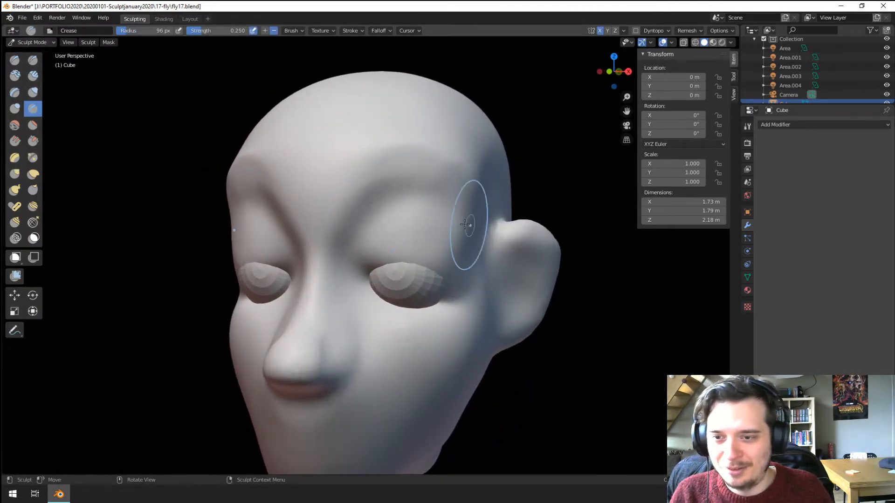
key(f)
click(373, 231)
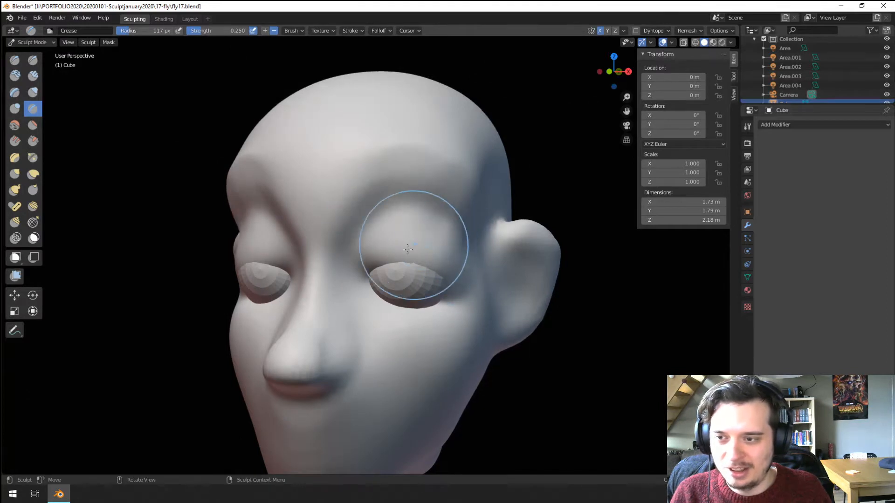
Step: Carve a crease along the upper eyelid from the inner to the outer corner with an 83 px Crease brush
middle_drag(408, 249, 410, 231)
key(f)
click(401, 231)
mouse_move(347, 256)
mouse_down()
mouse_move(389, 237)
mouse_move(448, 272)
mouse_up()
middle_drag(448, 272, 416, 230)
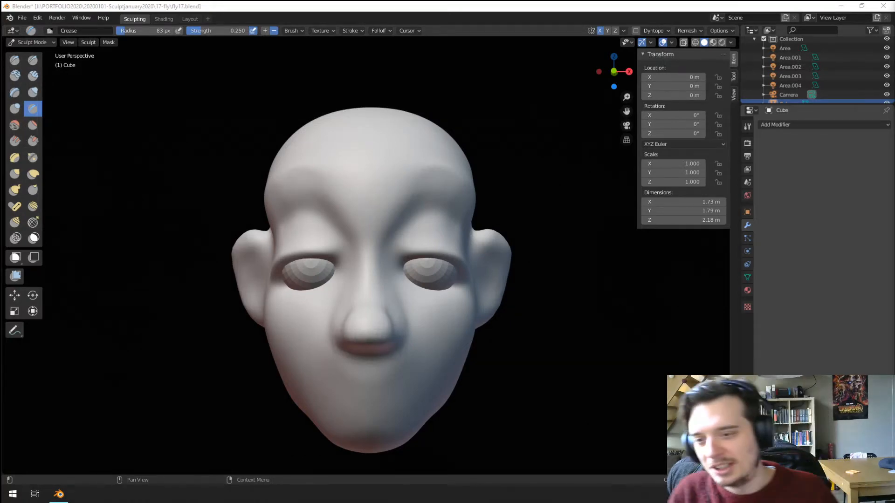
Step: Adjust the outer brow and temple with a 181 px Grab brush
middle_drag(341, 302, 365, 321)
key(g)
middle_drag(453, 230, 405, 232)
key(f)
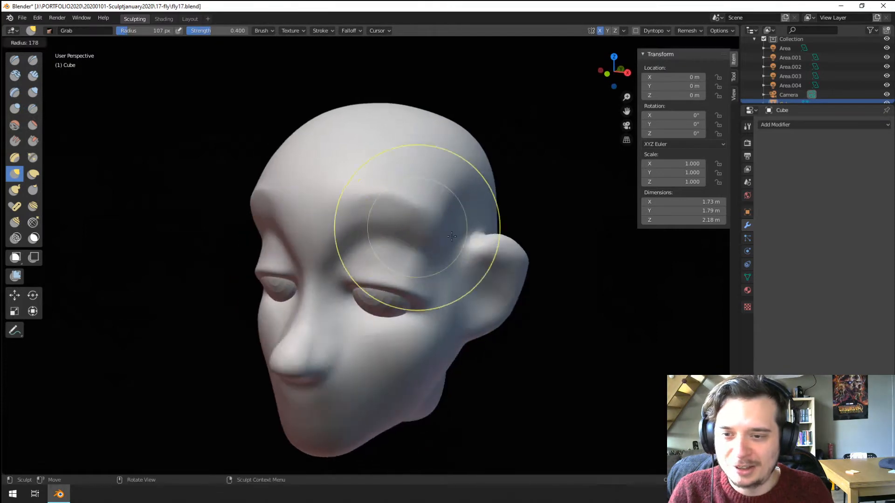
click(453, 236)
mouse_move(459, 200)
middle_down()
mouse_move(509, 180)
mouse_move(485, 155)
middle_up()
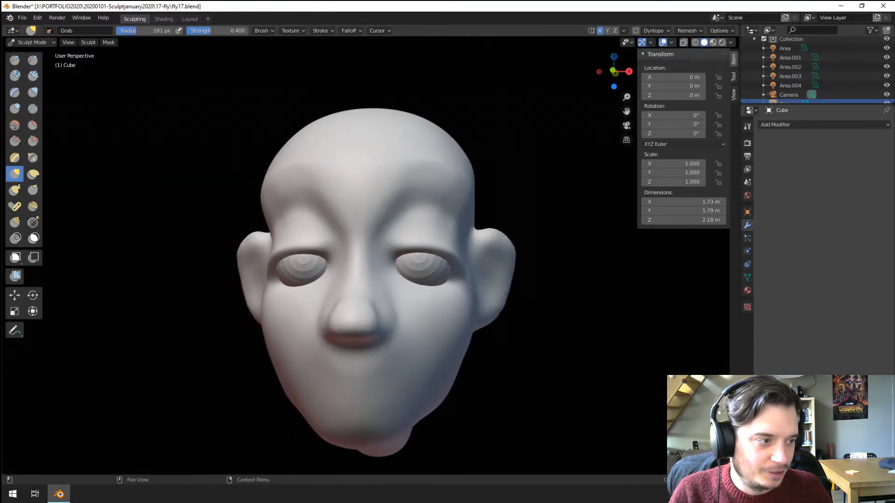
Step: Lift the upper eyelid toward the brow with the Grab brush at a 187 px radius
key(f)
click(410, 385)
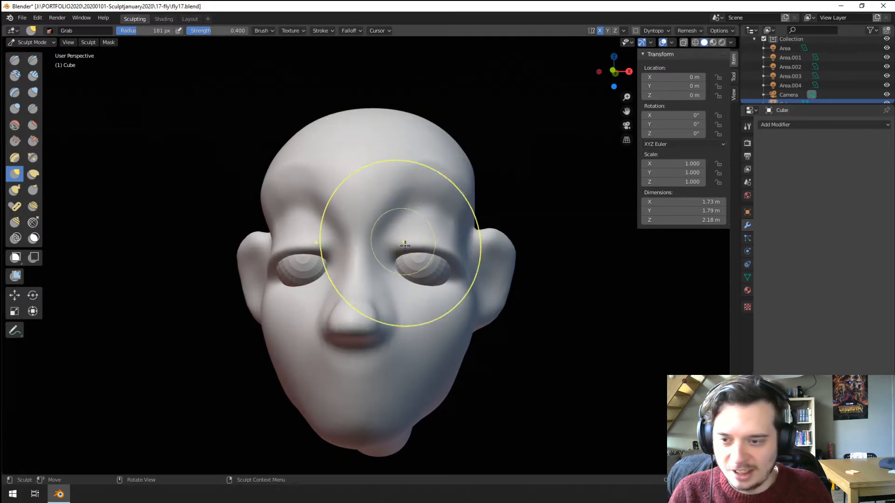
mouse_move(409, 259)
middle_down()
mouse_move(343, 283)
mouse_move(323, 270)
middle_up()
key(f)
click(323, 265)
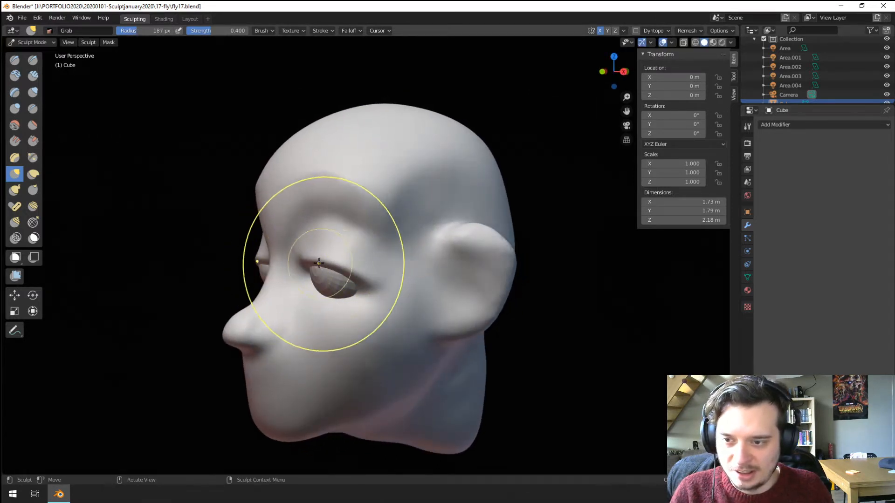
drag(324, 264, 322, 239)
Step: Adjust the crown of the skull from the side with the Grab brush, finishing at a 293 px radius
mouse_move(326, 224)
middle_down()
mouse_move(393, 210)
mouse_move(380, 208)
mouse_move(284, 288)
middle_up()
scroll(311, 274, down, 3)
key(f)
click(352, 263)
middle_drag(351, 264, 305, 265)
key(f)
click(365, 205)
drag(377, 192, 365, 212)
key(f)
click(327, 216)
Step: Pull the upper back of the skull outward with a 233 px Grab brush
key(f)
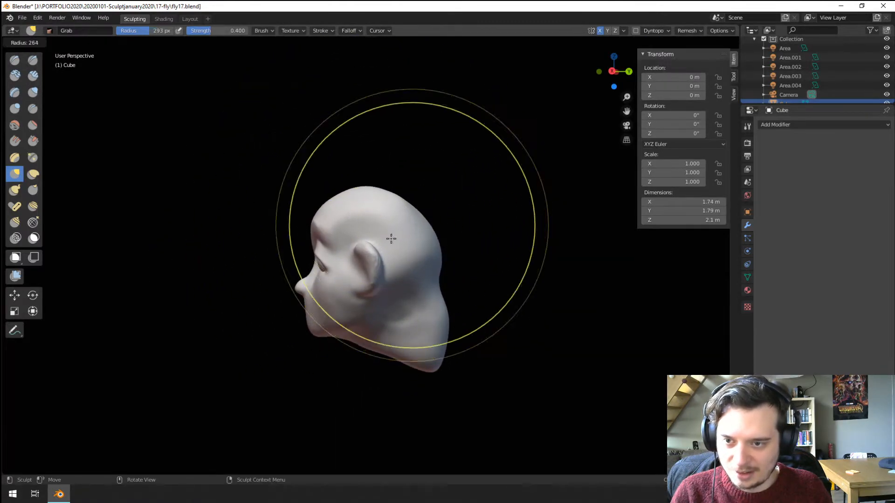
click(386, 240)
drag(423, 222, 436, 208)
middle_drag(437, 208, 453, 196)
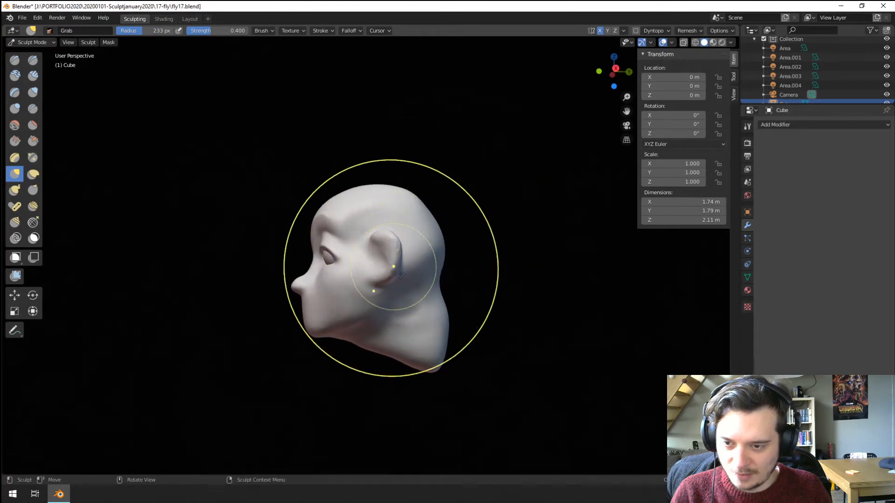
Step: Pull the back and base of the neck forward with the Grab brush at radii of 175 and 213 px
mouse_move(433, 341)
mouse_down()
mouse_move(397, 372)
mouse_move(446, 347)
mouse_move(415, 363)
mouse_up()
key(f)
click(427, 348)
mouse_move(410, 367)
middle_down()
mouse_move(453, 338)
mouse_move(393, 352)
middle_up()
key(f)
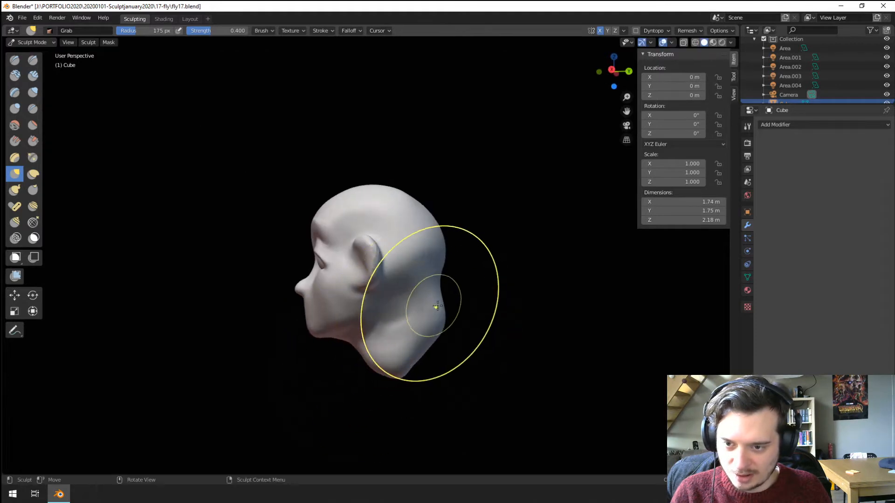
click(417, 336)
drag(417, 335, 398, 353)
mouse_move(397, 354)
middle_down()
mouse_move(471, 331)
mouse_move(509, 351)
mouse_move(494, 371)
mouse_move(405, 355)
middle_up()
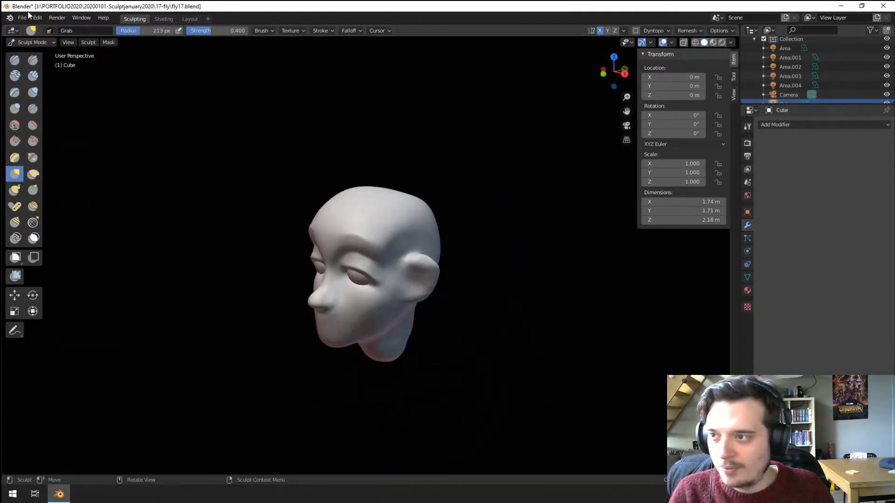
Step: Switch to Object Mode and parent the eyeballs to the head
click(32, 42)
click(26, 51)
middle_drag(251, 207, 406, 249)
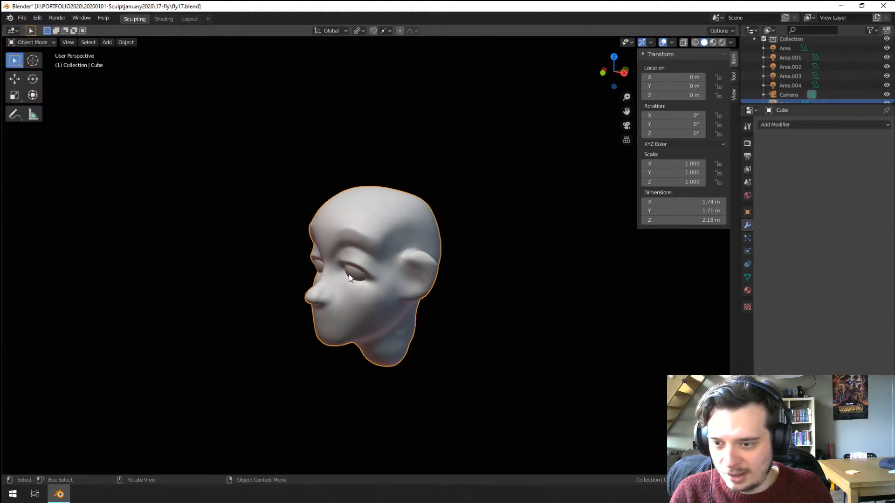
click(349, 278)
shift+click(394, 256)
key(ctrl+p)
click(393, 256)
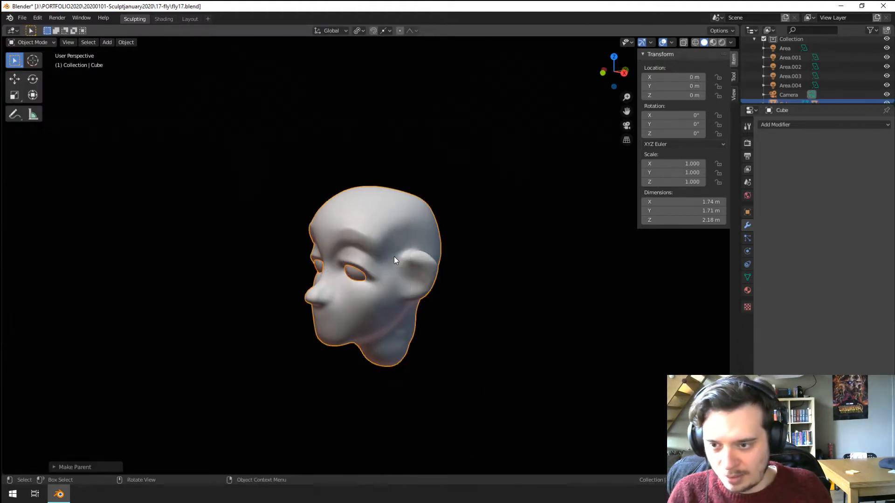
Step: Rotate the head to 13.7° about the global X axis
click(393, 257)
key(r)
key(x)
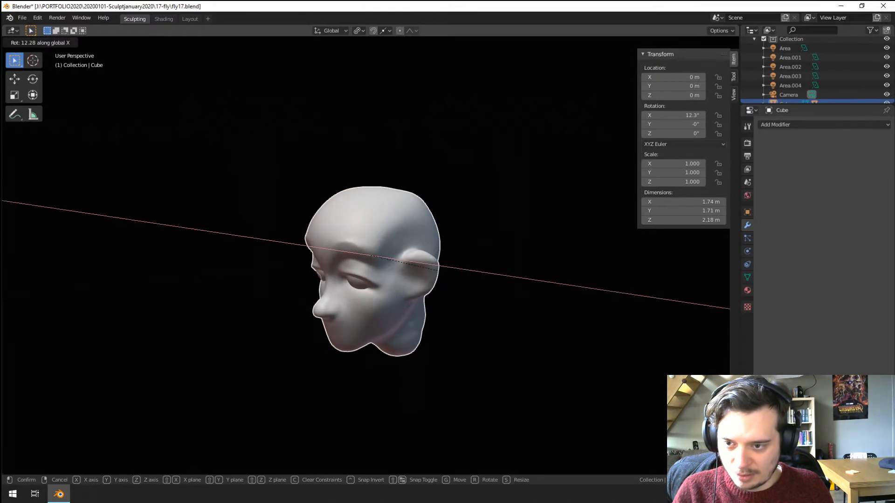
click(551, 293)
Step: Rotate the mirrored eyeballs about the global X axis to tilt them within the sockets
scroll(466, 302, up, 5)
middle_drag(339, 317, 403, 305)
click(460, 292)
middle_drag(527, 322, 586, 353)
key(r)
key(x)
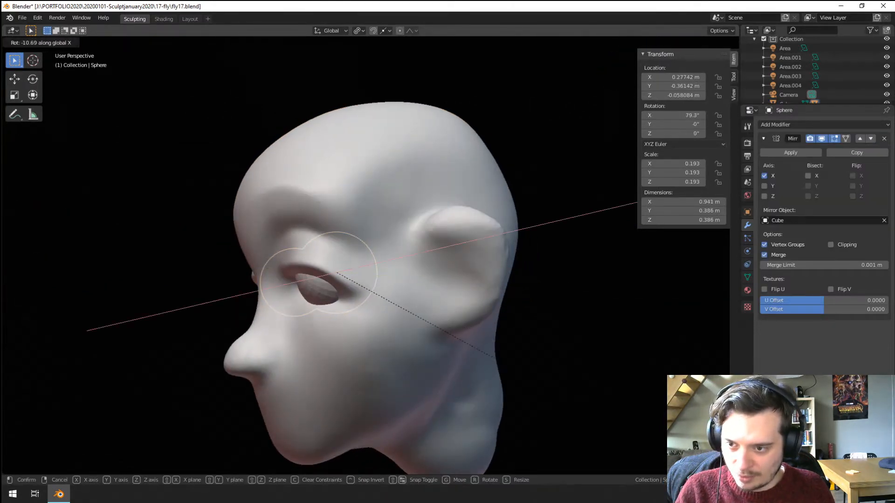
click(498, 368)
Step: Select the head mesh and return it to Sculpt Mode
middle_drag(470, 361, 550, 345)
click(363, 357)
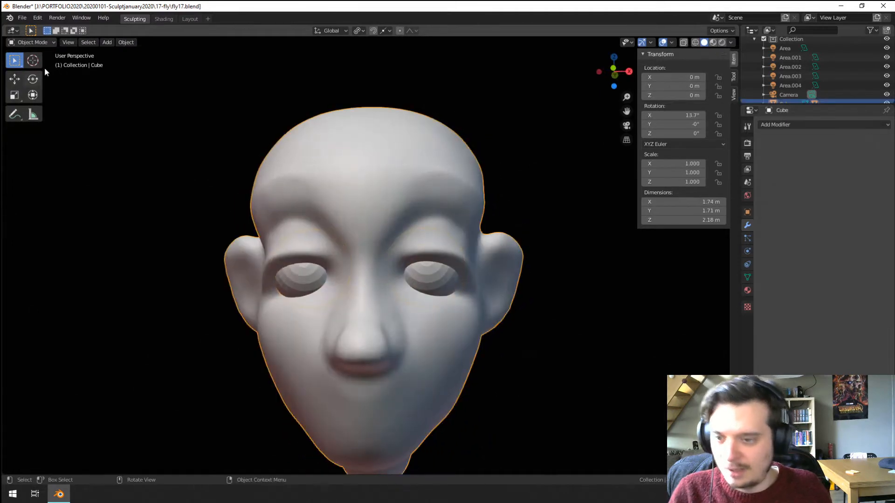
click(21, 43)
click(23, 73)
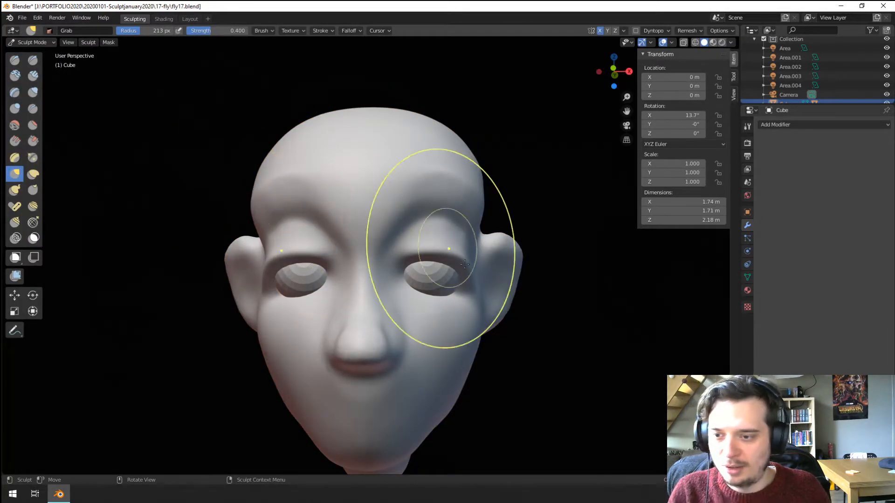
Step: Reshape the eyelids and outer eye area with the Grab brush at radii of 220 and 175 px
mouse_move(425, 243)
middle_down()
mouse_move(336, 256)
mouse_move(370, 239)
mouse_move(353, 298)
middle_up()
key(f)
click(310, 266)
key(f)
click(401, 261)
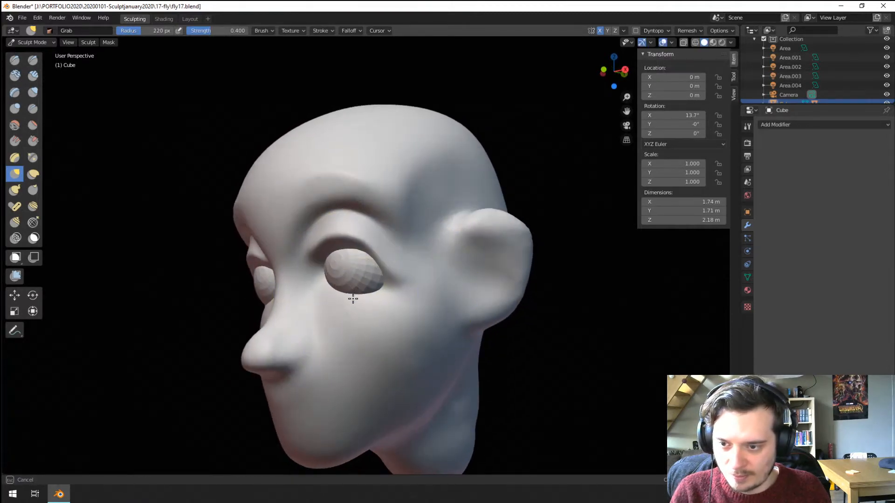
drag(346, 288, 346, 286)
middle_drag(351, 284, 399, 279)
key(f)
click(404, 268)
drag(414, 268, 448, 224)
Step: Pull the brow ridge and upper eyelid down over the eye with the Grab brush
key(f)
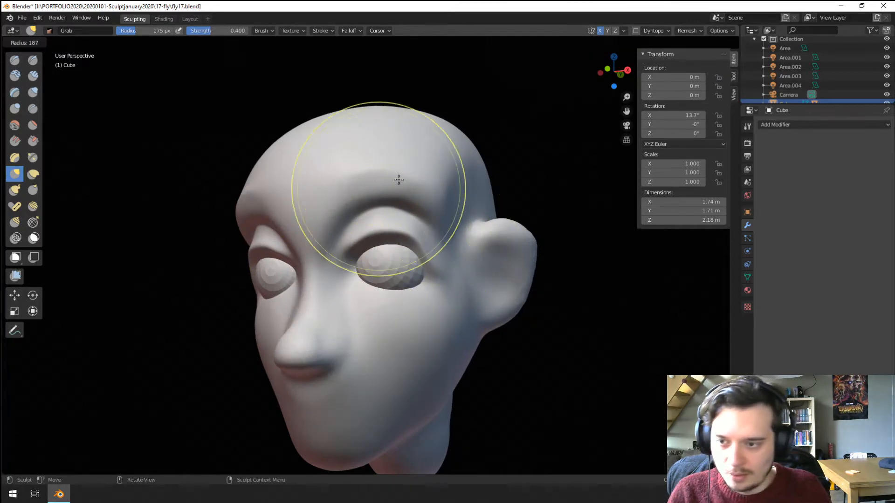
click(398, 180)
drag(370, 182, 360, 194)
mouse_move(377, 187)
middle_down()
mouse_move(435, 205)
mouse_move(404, 210)
middle_up()
key(f)
click(387, 247)
drag(403, 259, 403, 263)
middle_drag(416, 258, 438, 254)
key(f)
click(425, 240)
drag(425, 240, 428, 247)
mouse_move(436, 249)
middle_down()
mouse_move(397, 252)
mouse_move(415, 252)
mouse_move(401, 242)
middle_up()
Step: Pull the inner brows down toward the nose bridge into a frown, using the Grab brush at a 198 px radius
key(f)
click(394, 233)
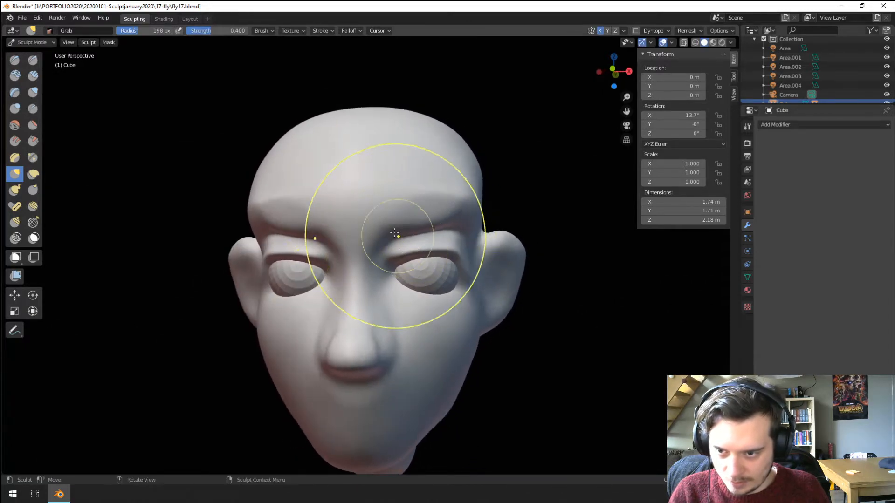
key(f)
drag(366, 226, 366, 236)
click(351, 240)
mouse_move(379, 237)
middle_down()
mouse_move(321, 233)
mouse_move(386, 221)
mouse_move(426, 287)
mouse_move(379, 299)
mouse_move(405, 326)
middle_up()
key(f)
click(368, 233)
Step: Scrape the forehead and brow ridge flatter with the Scrape/Peaks brush at a 190 px radius
click(33, 141)
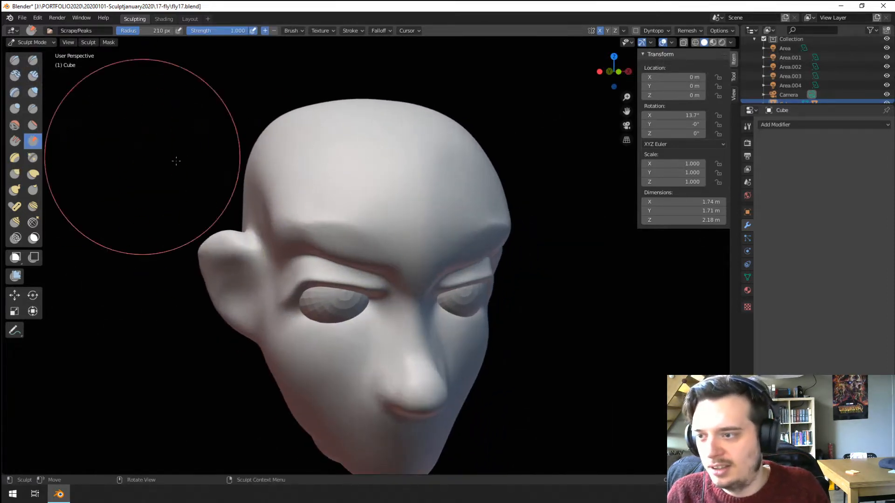
key(f)
click(327, 225)
middle_drag(387, 183, 303, 170)
middle_drag(468, 160, 242, 234)
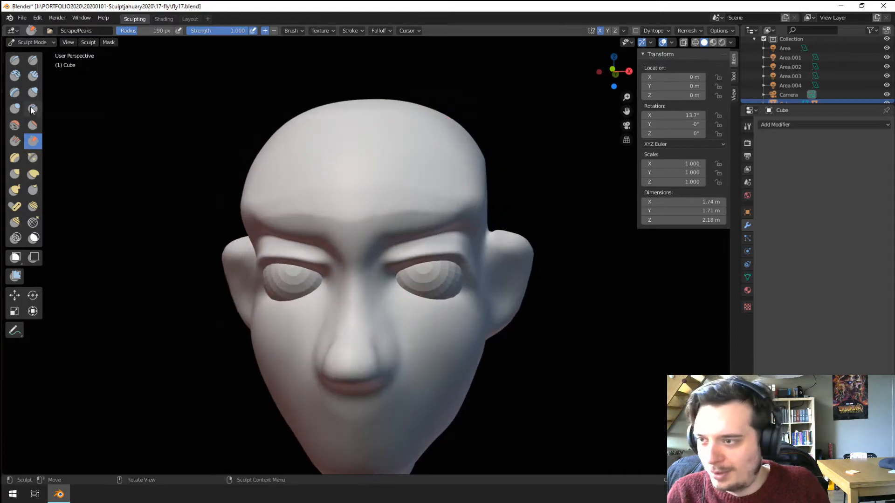
Step: Carve a dent in the middle of the forehead above the nose bridge with a 104 px Crease brush
click(32, 109)
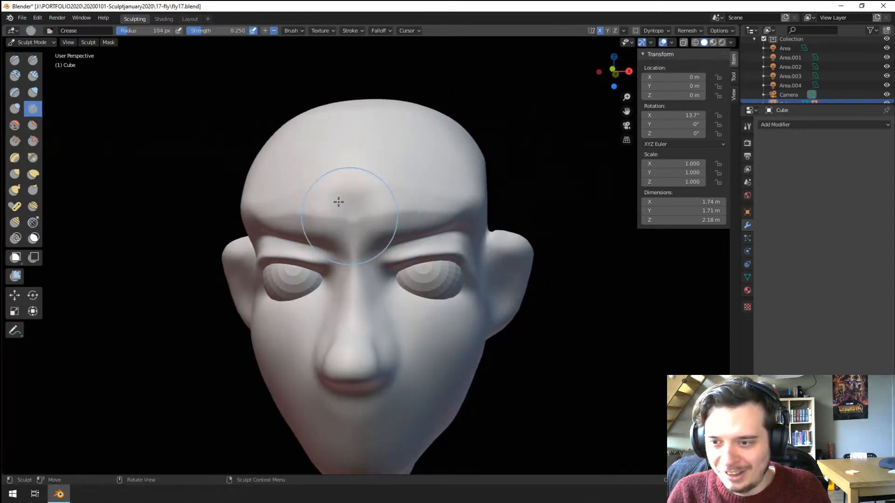
middle_drag(338, 201, 282, 197)
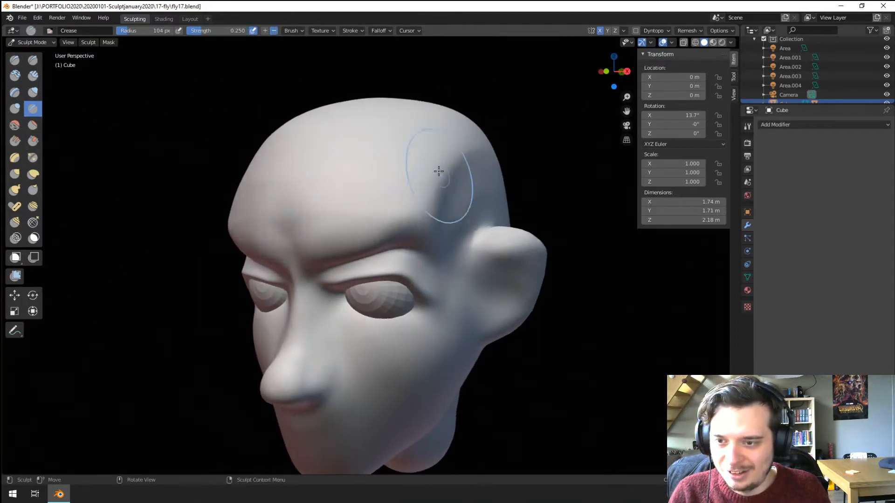
middle_drag(438, 171, 365, 160)
Step: Adjust the side of the head behind the eye with the Grab brush enlarged to 223 px
key(g)
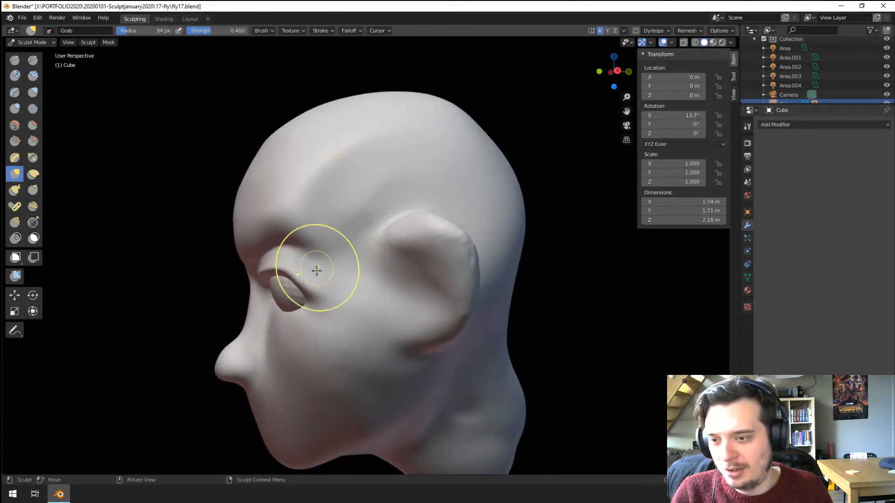
key(f)
click(356, 271)
middle_drag(356, 272, 465, 274)
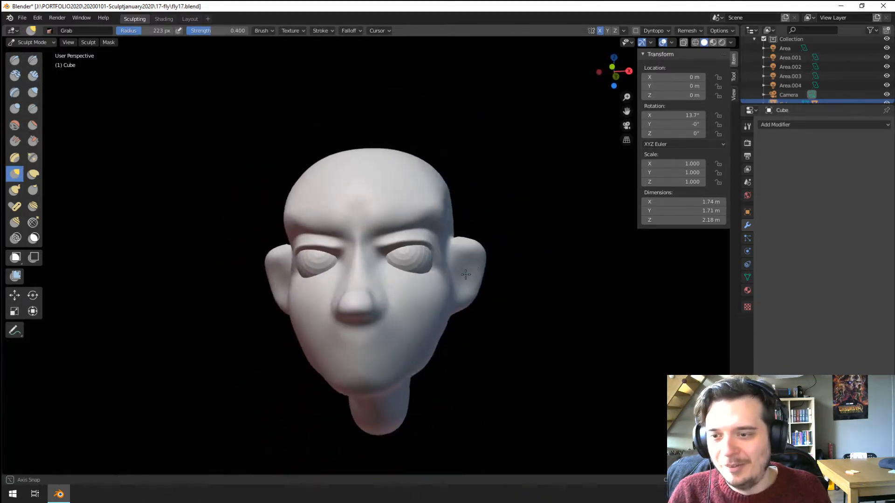
mouse_move(443, 238)
middle_down()
mouse_move(435, 252)
mouse_move(189, 200)
middle_up()
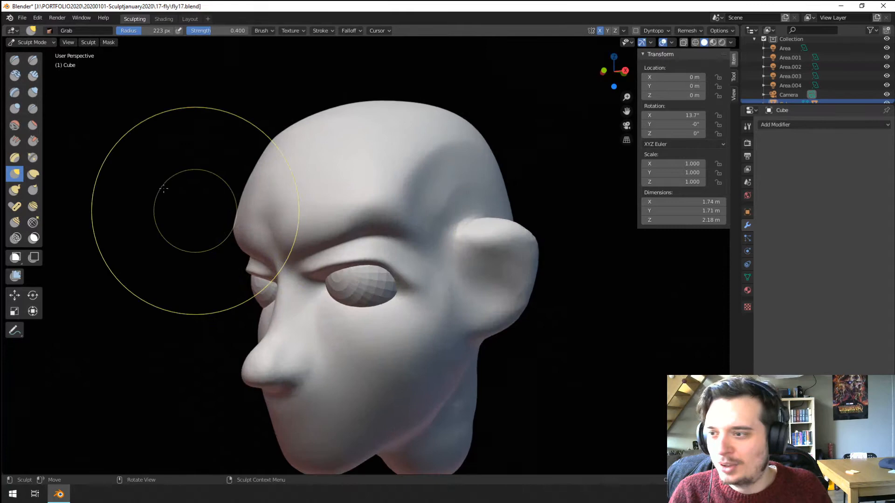
Step: Flatten the temple from the outer brow up to the side of the forehead with the Flatten/Contrast brush
click(34, 124)
key(f)
click(485, 216)
drag(397, 213, 465, 145)
middle_drag(403, 173, 445, 178)
Step: Round out the side of the forehead and temple with the Grab brush at radii of 166 and 186 px
key(g)
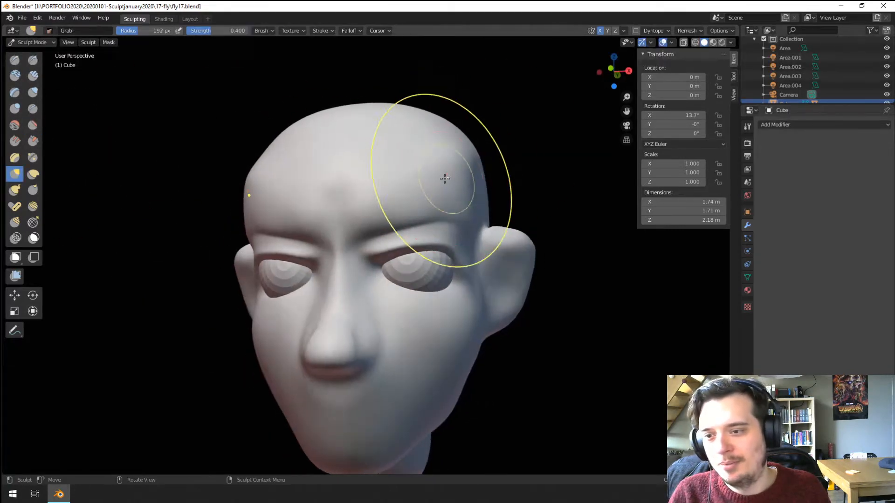
key(f)
click(454, 197)
drag(457, 189, 468, 183)
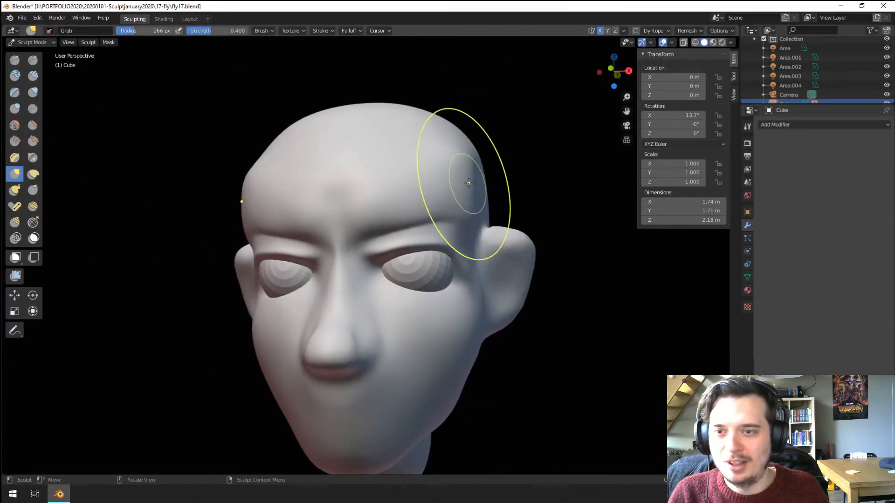
key(f)
mouse_move(469, 183)
middle_down()
mouse_move(440, 209)
mouse_move(385, 220)
middle_up()
click(452, 201)
drag(298, 255, 300, 254)
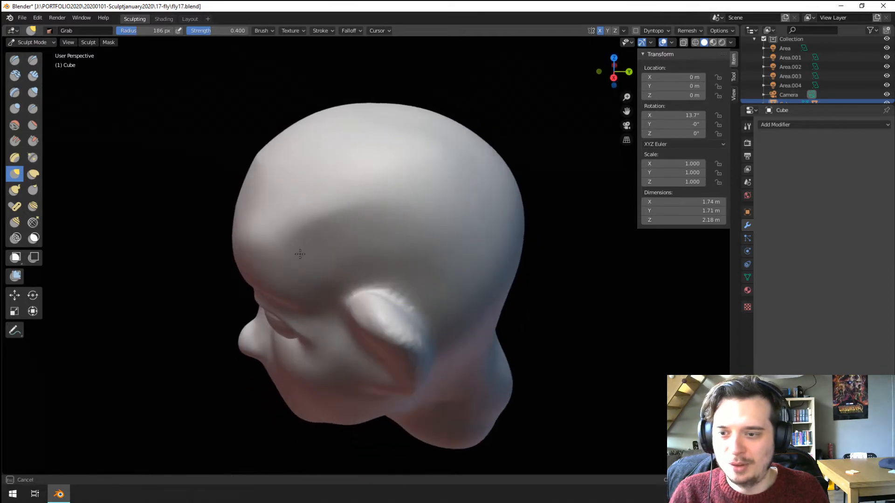
Step: Lift the brow up and outward above the eye with a 188 px Grab brush
scroll(326, 256, down, 5)
middle_drag(359, 259, 437, 228)
scroll(447, 215, up, 3)
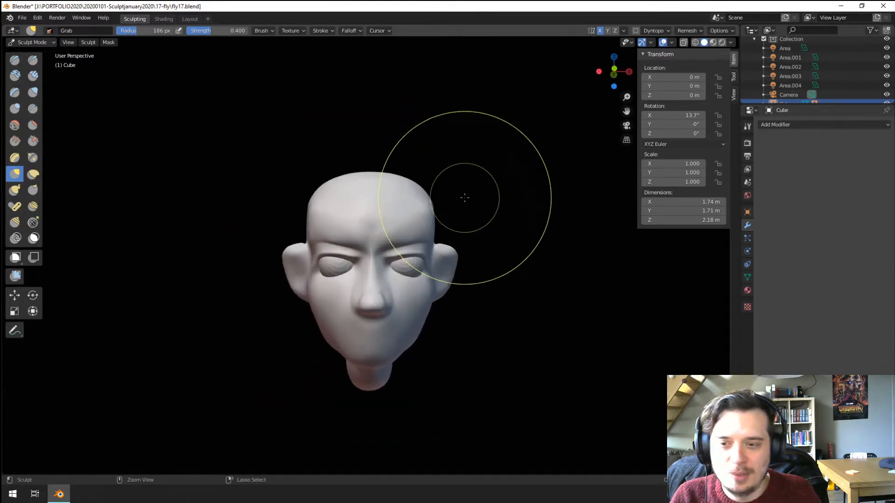
scroll(464, 198, up, 4)
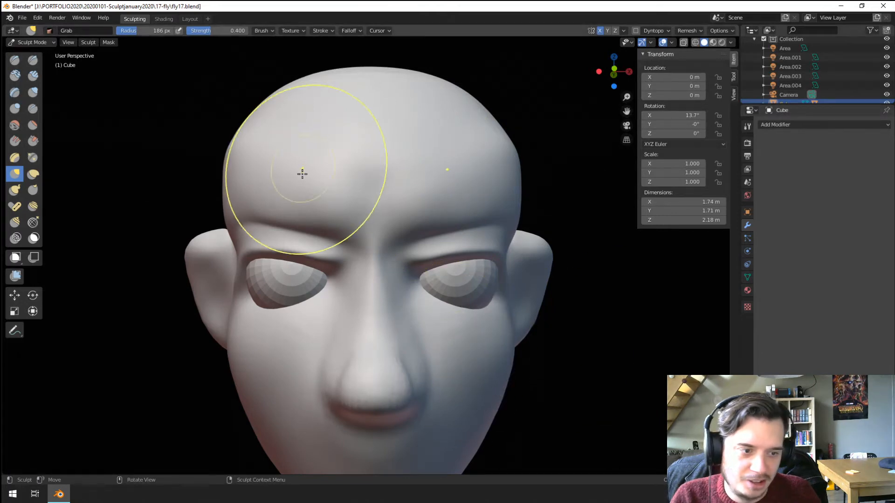
key(f)
click(400, 260)
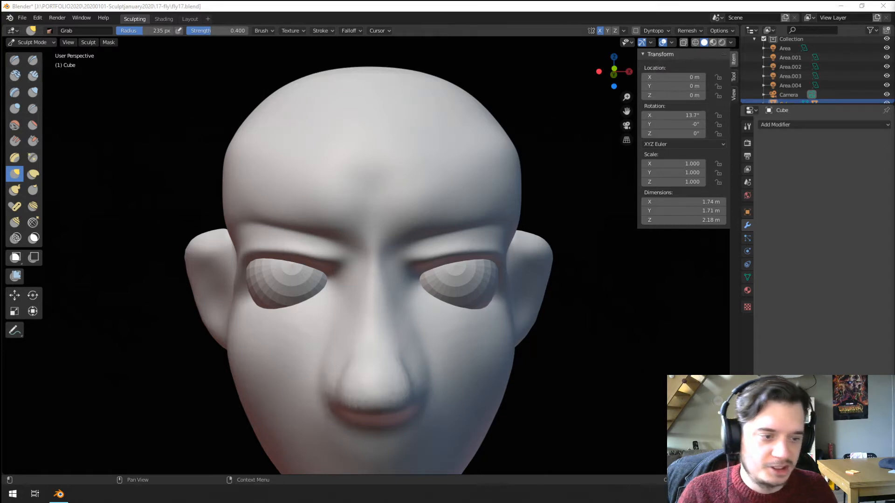
middle_drag(404, 225, 380, 230)
key(f)
click(359, 235)
mouse_move(359, 236)
mouse_down()
mouse_move(362, 201)
mouse_move(463, 189)
mouse_up()
mouse_move(470, 169)
middle_down()
mouse_move(479, 156)
mouse_move(453, 170)
middle_up()
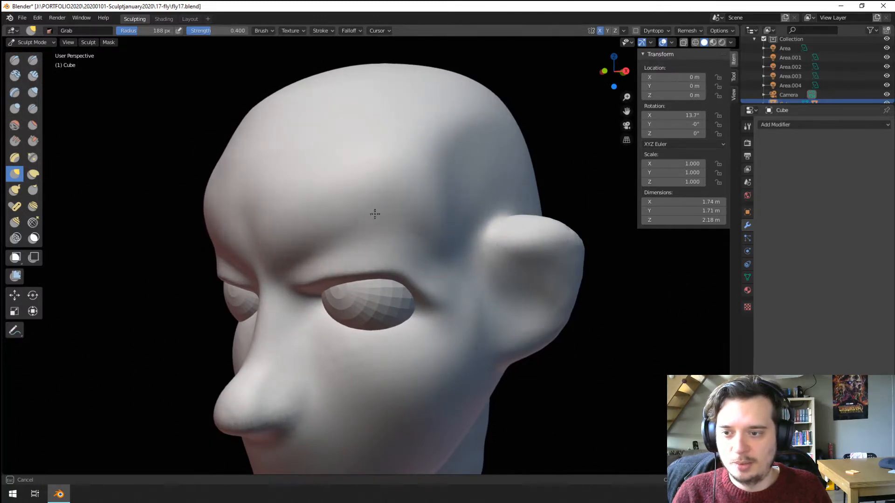
Step: Arch the upper eyelid near the inner corner of the eye with a 111 px Grab brush
mouse_move(375, 214)
middle_down()
mouse_move(409, 170)
mouse_move(352, 205)
mouse_move(359, 196)
mouse_move(359, 254)
middle_up()
key(f)
click(365, 182)
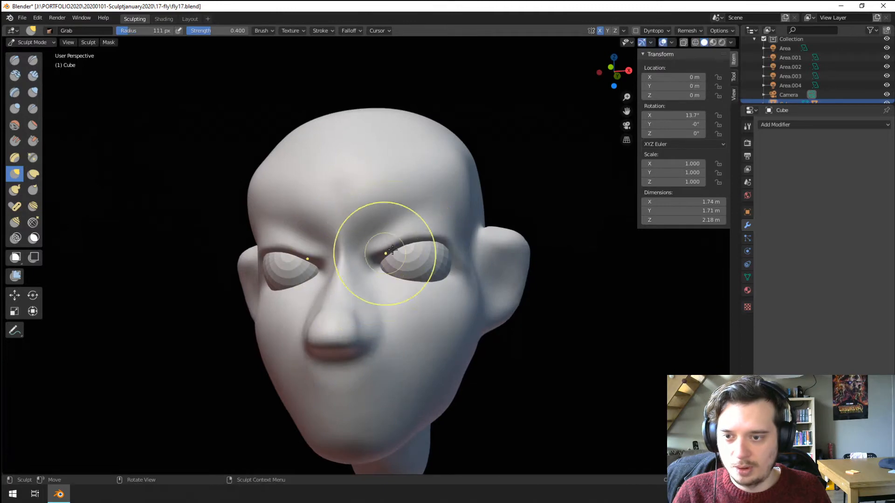
middle_drag(432, 224, 368, 242)
Step: Flatten the forehead and brow planes with the Flatten/Contrast brush at radii of 167 and 111 px
click(33, 125)
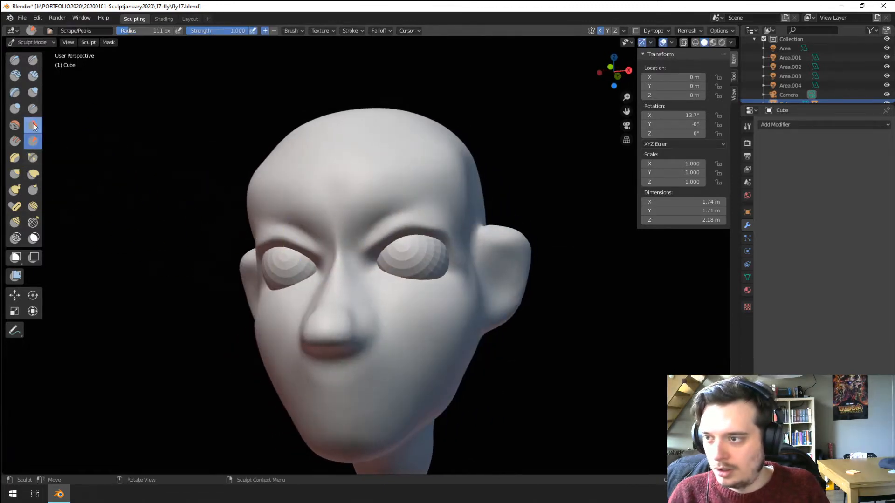
click(32, 124)
middle_drag(397, 133, 461, 148)
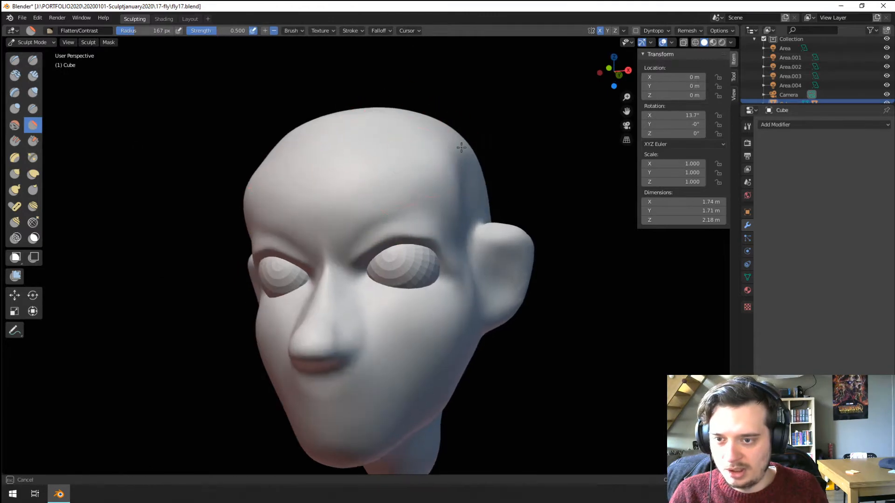
mouse_move(408, 172)
middle_down()
mouse_move(484, 174)
mouse_move(475, 176)
middle_up()
key(f)
click(448, 180)
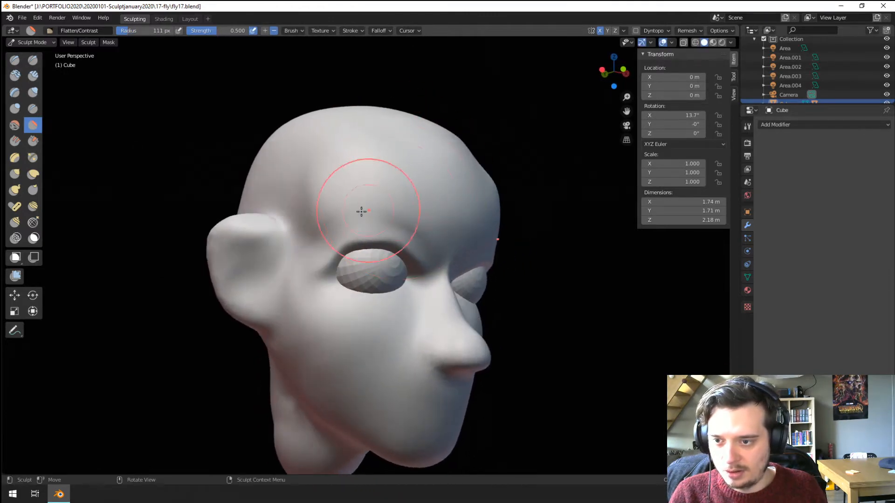
middle_drag(306, 230, 323, 212)
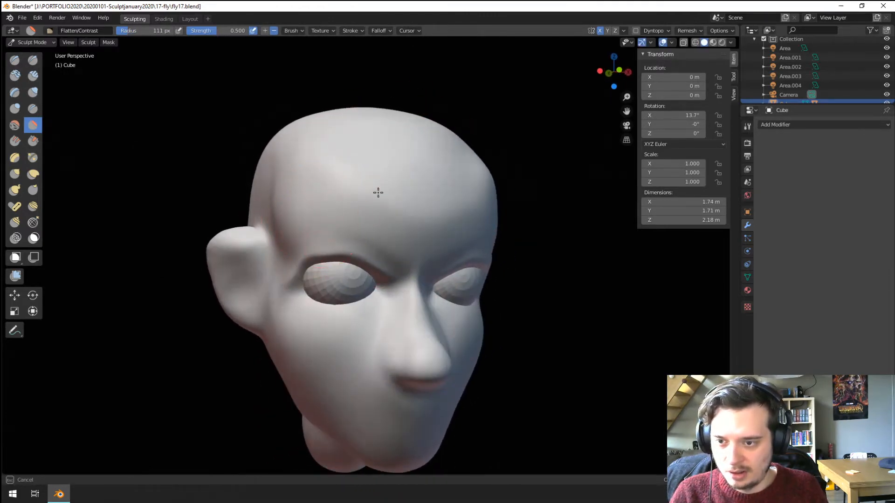
middle_drag(378, 192, 415, 144)
Step: Adjust the temple and outer corner of the eye with a 101 px Grab brush
key(g)
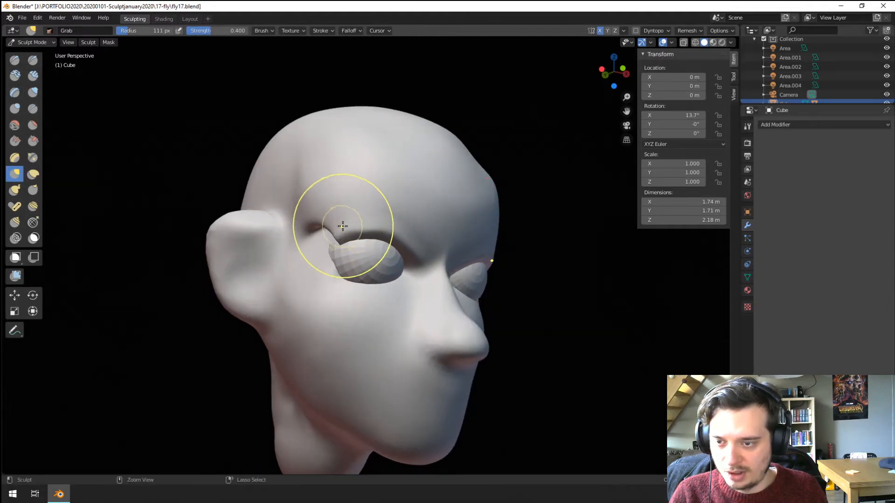
middle_drag(303, 248, 294, 249)
key(f)
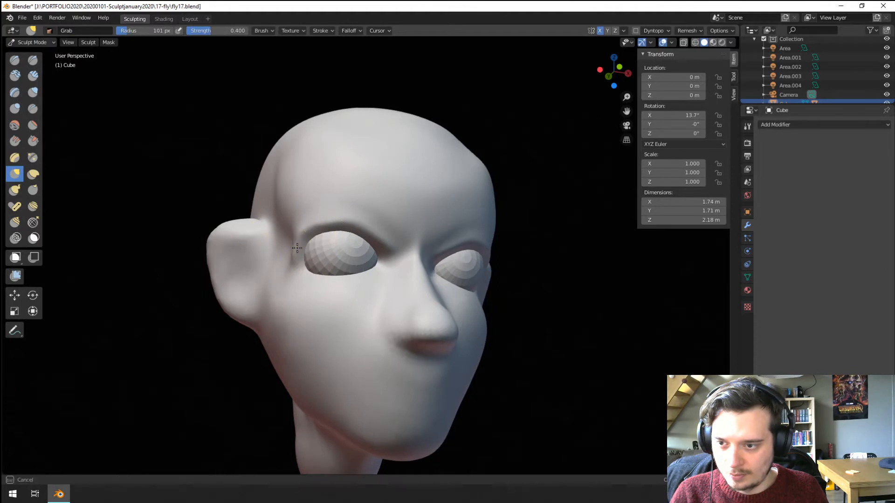
mouse_move(296, 248)
middle_down()
mouse_move(320, 241)
mouse_move(268, 237)
middle_up()
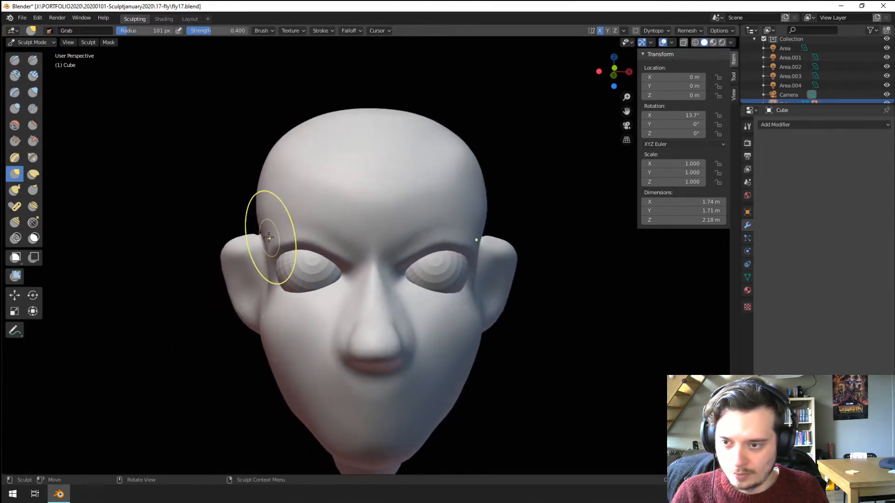
middle_drag(285, 279, 373, 275)
Step: Pull the cheekbone and side of the face toward the eye with a Grab brush of about 220 px
key(f)
click(461, 274)
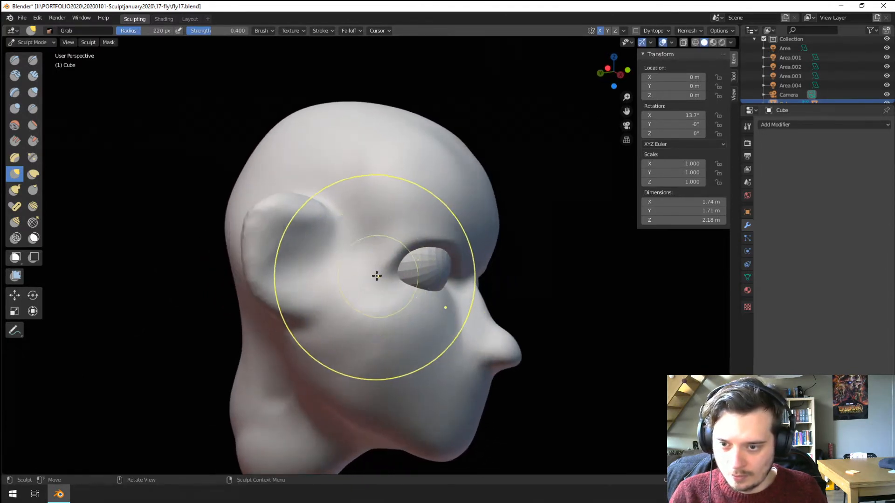
drag(375, 278, 393, 280)
key(f)
click(370, 278)
key(f)
click(400, 293)
mouse_move(398, 294)
middle_down()
mouse_move(294, 318)
mouse_move(323, 303)
mouse_move(359, 304)
mouse_move(469, 400)
mouse_move(448, 425)
mouse_move(344, 405)
mouse_move(371, 405)
mouse_move(337, 388)
middle_up()
key(f)
click(455, 427)
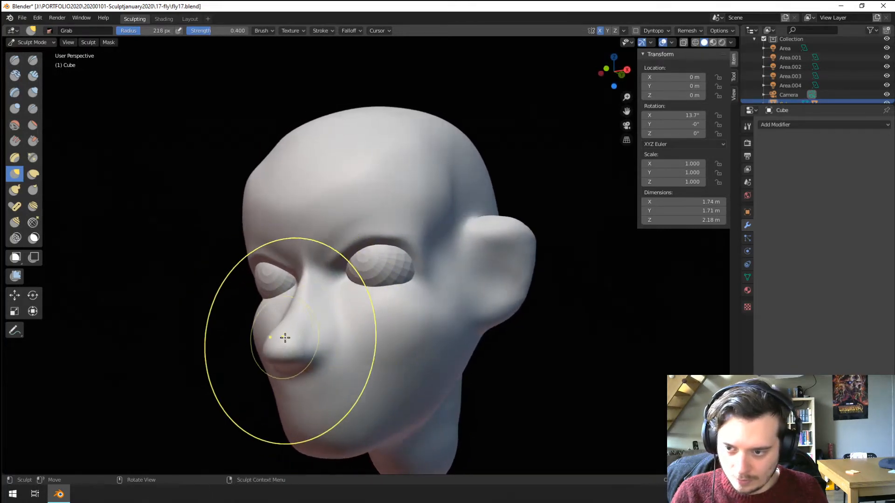
Step: Lift the tip of the nose with a 163 px Grab brush
key(f)
click(255, 342)
middle_drag(254, 343, 227, 348)
drag(244, 350, 253, 324)
middle_drag(253, 324, 301, 323)
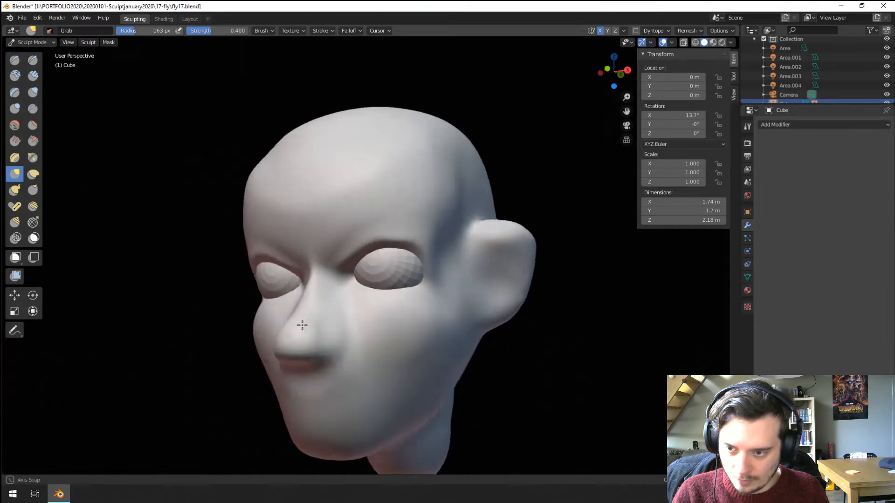
Step: Shape the wings of the nostrils outward beside the nose tip with a 61 px Grab brush
key(f)
click(296, 321)
click(336, 348)
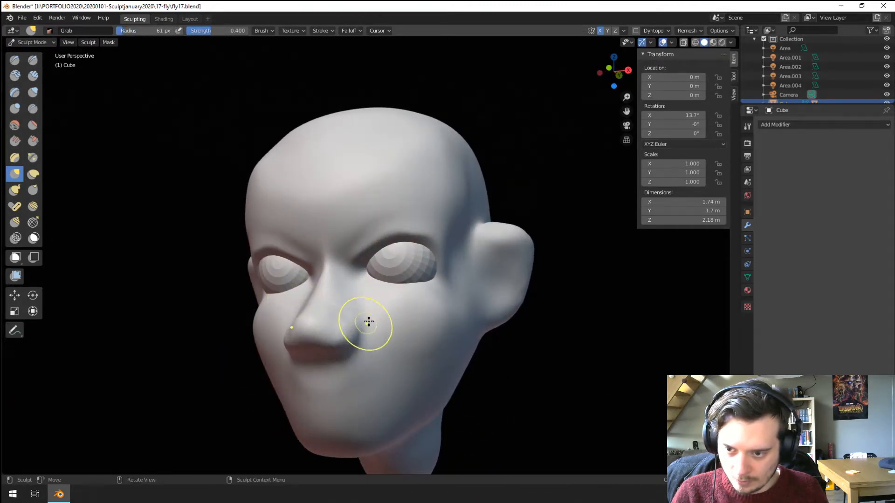
middle_drag(368, 322, 344, 320)
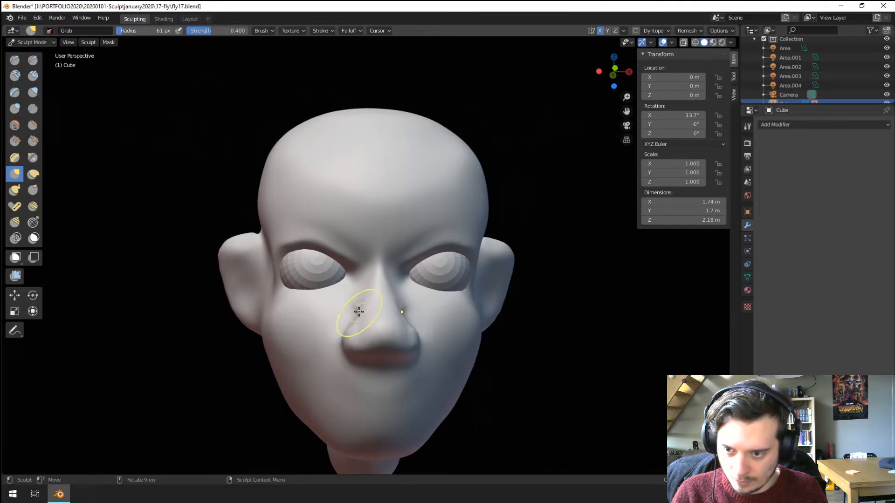
key(f)
click(355, 308)
Step: Refine the nose bridge and nose tip with the Grab brush at radii of 68 and 119 px
mouse_move(348, 311)
middle_down()
mouse_move(300, 325)
mouse_move(365, 357)
middle_up()
key(bracketleft)
key(bracketleft)
key(bracketleft)
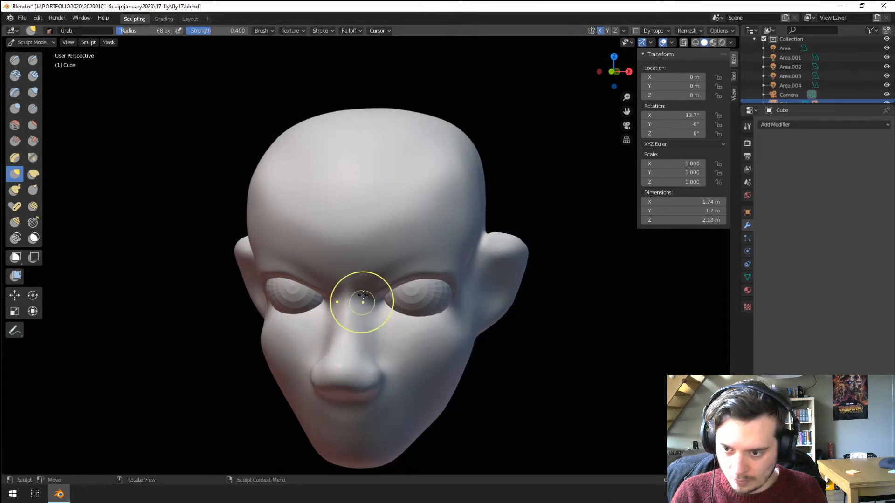
mouse_move(363, 294)
middle_down()
mouse_move(392, 285)
mouse_move(363, 279)
mouse_move(429, 309)
middle_up()
key(f)
click(355, 312)
key(bracketleft)
key(bracketleft)
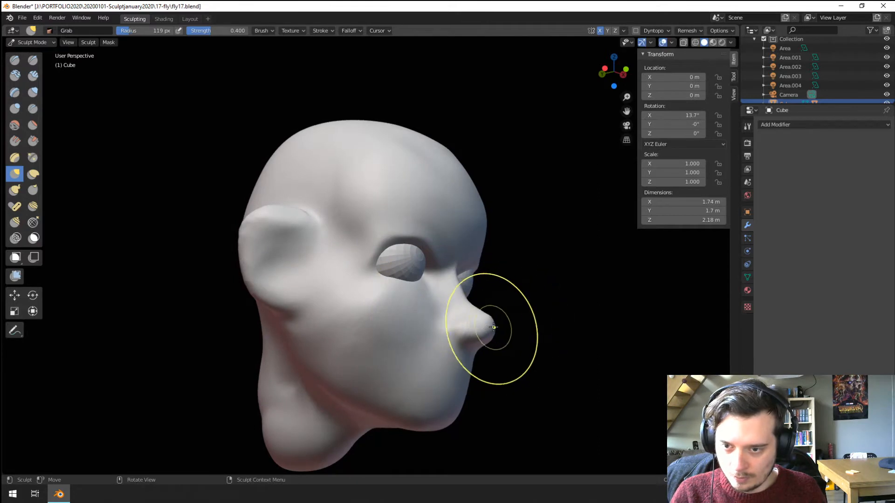
Step: Carve the middle of the forehead above the nose bridge with a 95 px Crease brush at strength 0.250
mouse_move(489, 324)
middle_down()
mouse_move(401, 350)
mouse_move(395, 315)
middle_up()
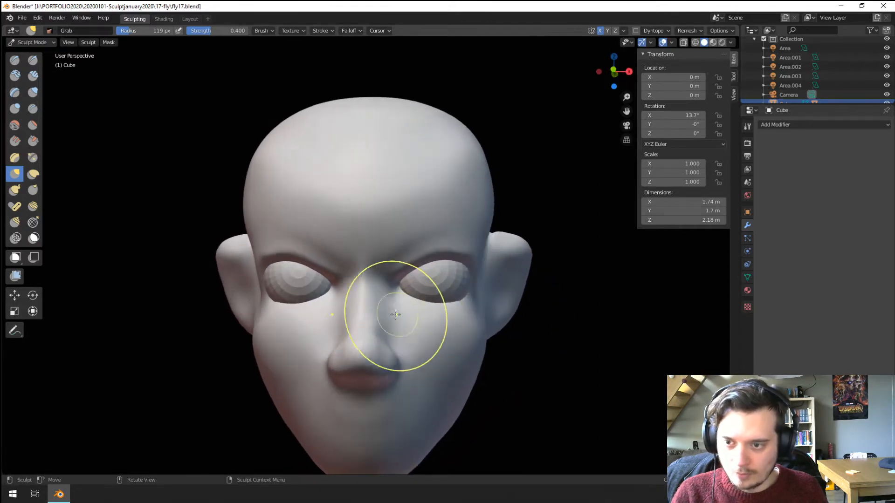
middle_drag(363, 214, 350, 220)
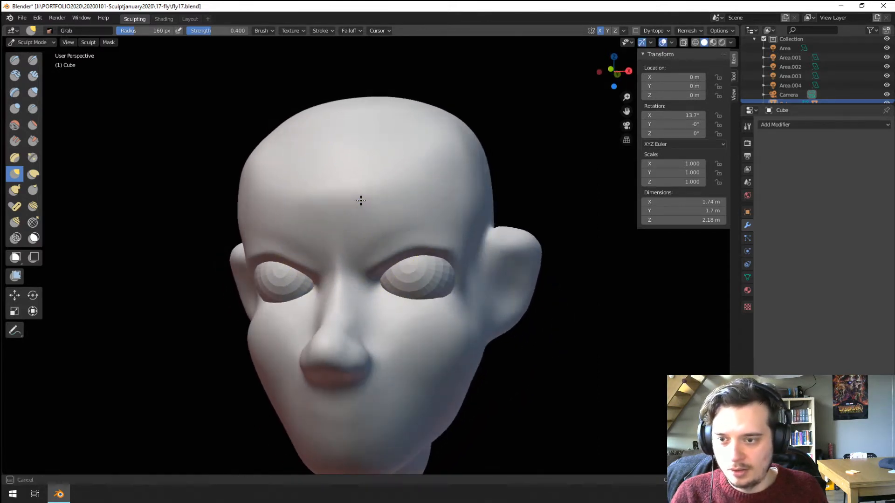
click(34, 110)
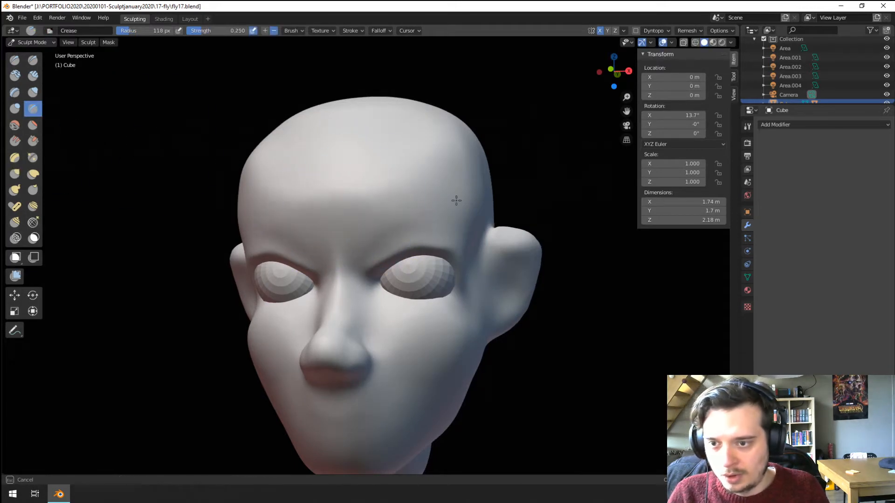
mouse_move(347, 230)
middle_down()
mouse_move(305, 236)
mouse_move(339, 248)
middle_up()
key(f)
click(338, 206)
drag(338, 203, 338, 205)
mouse_move(355, 255)
middle_down()
mouse_move(315, 200)
mouse_move(326, 207)
middle_up()
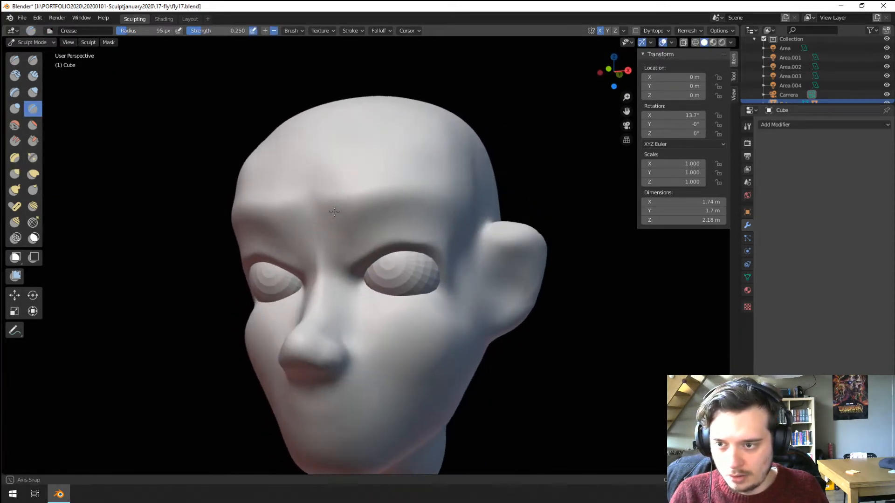
Step: Strengthen the brow ridge above the eyes with the Grab brush, using a radius of 203 px
key(g)
drag(351, 205, 348, 210)
middle_drag(349, 211, 327, 216)
key(f)
click(375, 210)
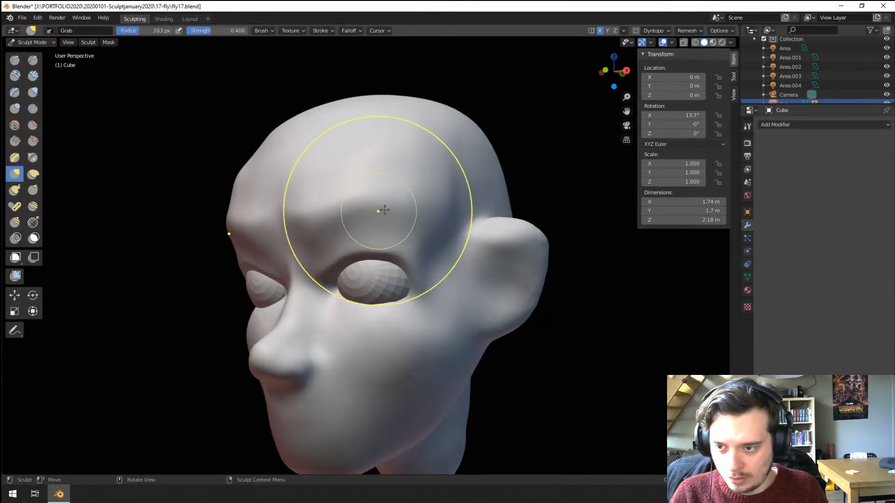
middle_drag(385, 206, 448, 215)
ctrl+middle_drag(394, 215, 349, 313)
mouse_move(334, 279)
middle_down()
mouse_move(352, 261)
mouse_move(348, 281)
middle_up()
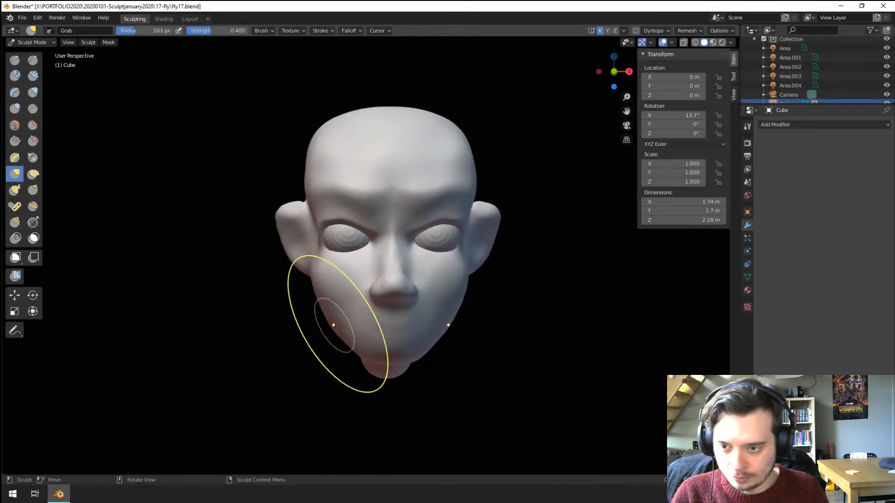
mouse_move(374, 348)
middle_down()
mouse_move(392, 330)
mouse_move(373, 324)
mouse_move(396, 361)
middle_up()
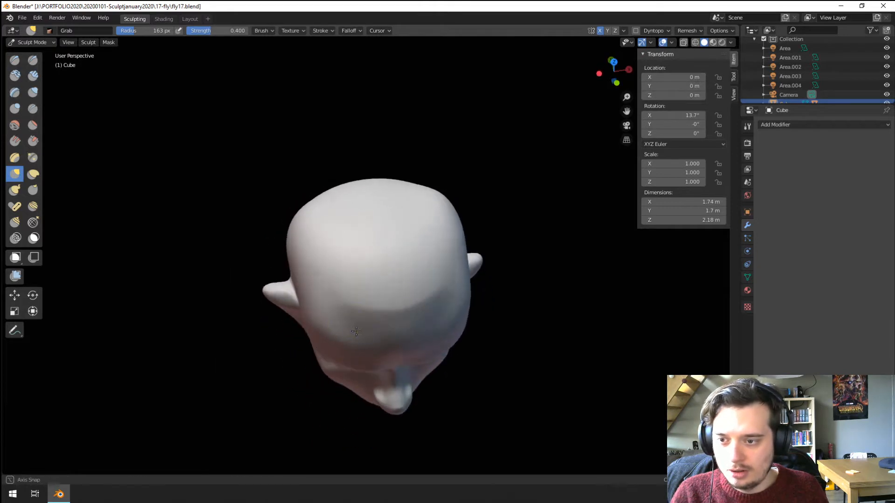
Step: Push the outer brow back with the Grab brush, working from above the head
key(f)
click(329, 334)
drag(330, 334, 331, 320)
mouse_move(331, 320)
middle_down()
mouse_move(341, 327)
mouse_move(426, 209)
mouse_move(363, 248)
mouse_move(370, 252)
middle_up()
Step: Tuck the ear toward the head and refine its shape with the Grab brush at radii of 154, 78 and 62 px
key(f)
click(337, 281)
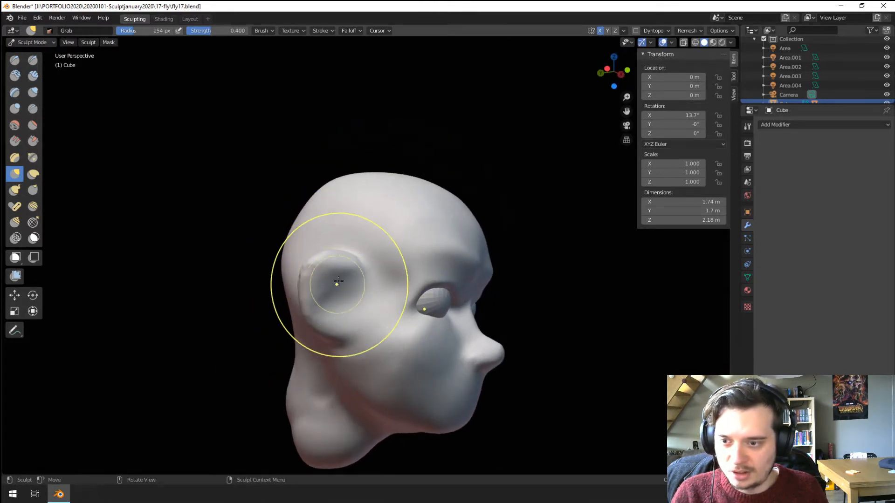
middle_drag(365, 310, 310, 270)
key(f)
click(297, 296)
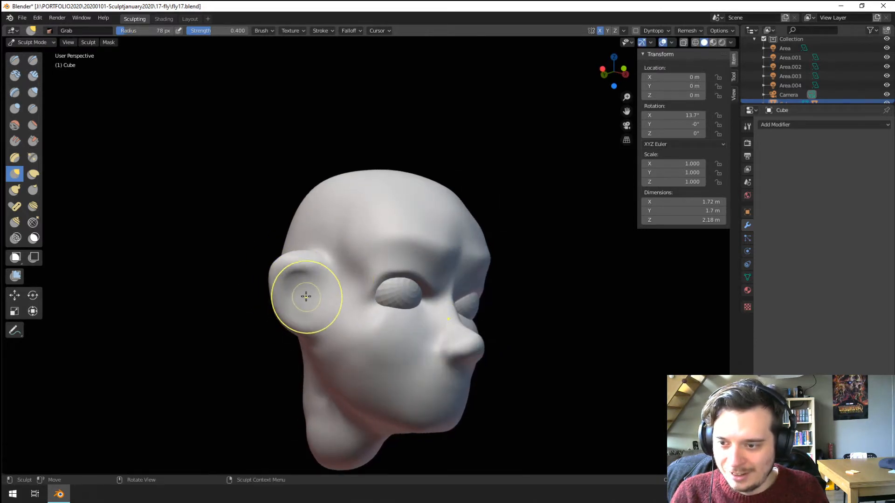
mouse_move(302, 288)
middle_down()
mouse_move(331, 278)
mouse_move(396, 288)
mouse_move(306, 306)
mouse_move(309, 280)
middle_up()
key(f)
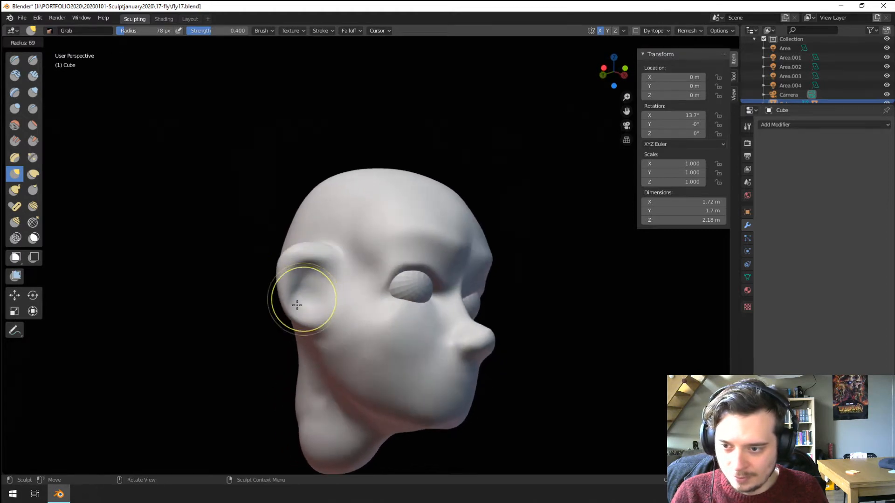
click(326, 301)
drag(306, 304, 307, 302)
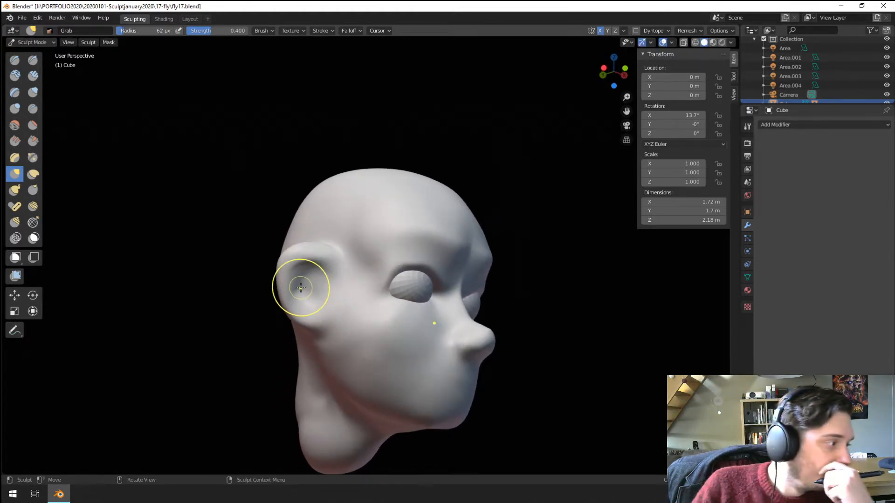
Step: Shape the inner rim and back of the ear with the Grab brush, enlarging its radius to 125 px
middle_drag(258, 278, 274, 278)
key(f)
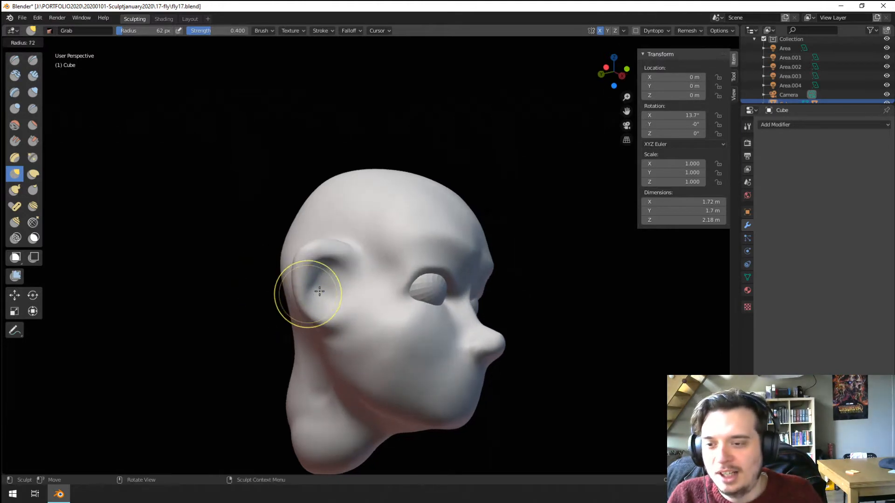
click(355, 294)
drag(320, 278, 317, 277)
mouse_move(324, 277)
middle_down()
mouse_move(224, 282)
mouse_move(353, 312)
mouse_move(336, 328)
mouse_move(399, 310)
middle_up()
key(f)
click(346, 318)
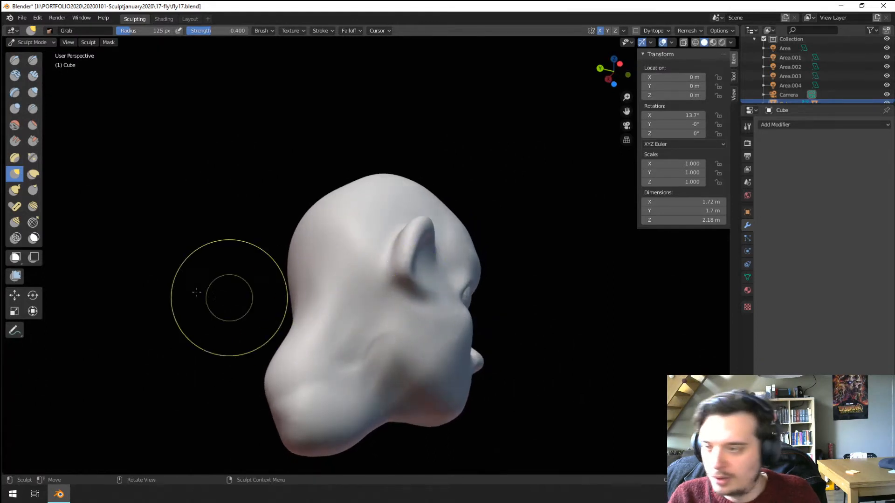
Step: Crease the transition between jaw and neck below the ear with the Crease brush
click(39, 109)
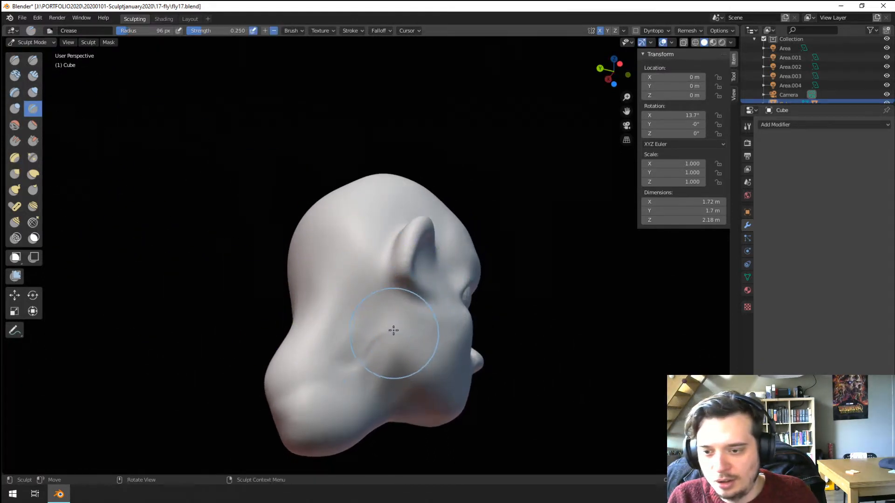
middle_drag(374, 340, 372, 328)
key(f)
click(378, 294)
drag(379, 292, 366, 324)
middle_drag(368, 325, 349, 304)
key(f)
click(366, 328)
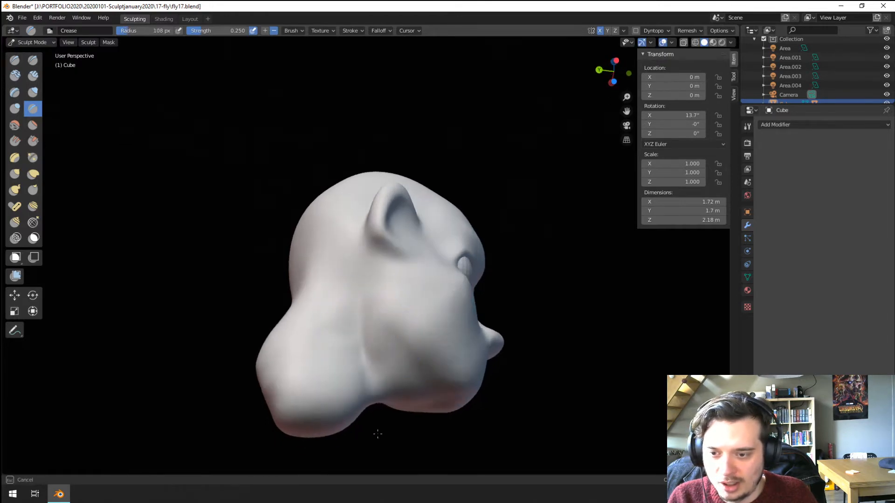
Step: Push the front of the neck back beneath the jaw with the Grab brush, starting at 171 px
mouse_move(377, 434)
middle_down()
mouse_move(289, 348)
mouse_move(282, 359)
mouse_move(395, 375)
middle_up()
key(g)
shift+middle_drag(372, 413, 370, 376)
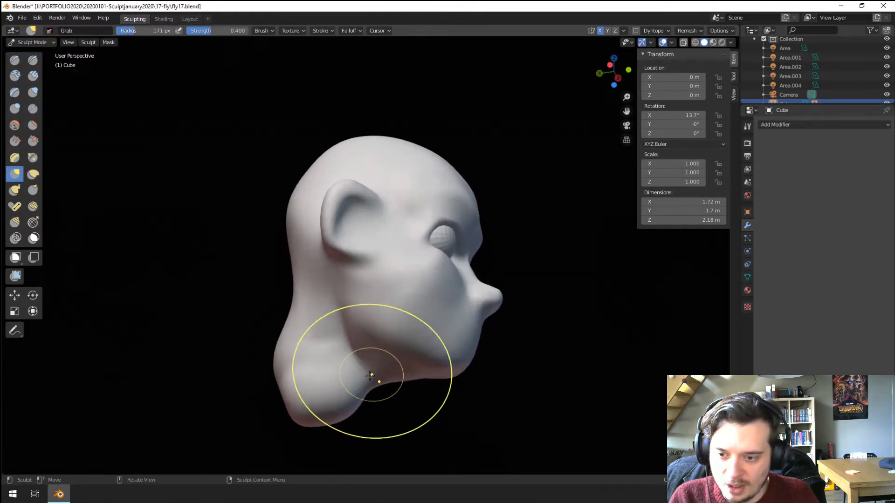
drag(368, 387, 358, 389)
mouse_move(356, 390)
middle_down()
mouse_move(278, 391)
mouse_move(333, 365)
middle_up()
key(f)
click(312, 387)
drag(321, 360, 323, 361)
Step: Adjust the side contour of the neck from below with a 157 px Grab brush
key(f)
click(321, 362)
middle_drag(321, 362, 322, 331)
key(f)
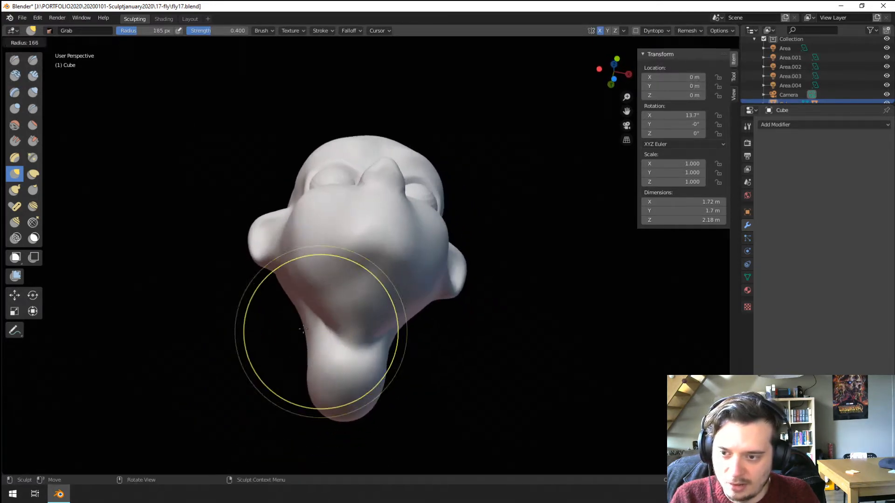
click(311, 332)
drag(317, 343, 313, 341)
middle_drag(354, 305, 359, 364)
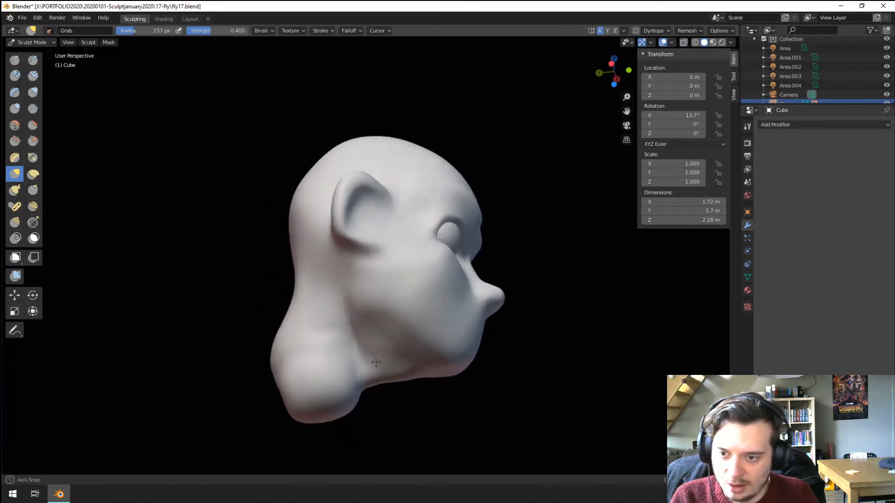
Step: Pull the throat backward to deepen the underside of the jaw with a 155 px Grab brush
key(f)
click(346, 383)
drag(345, 383, 312, 400)
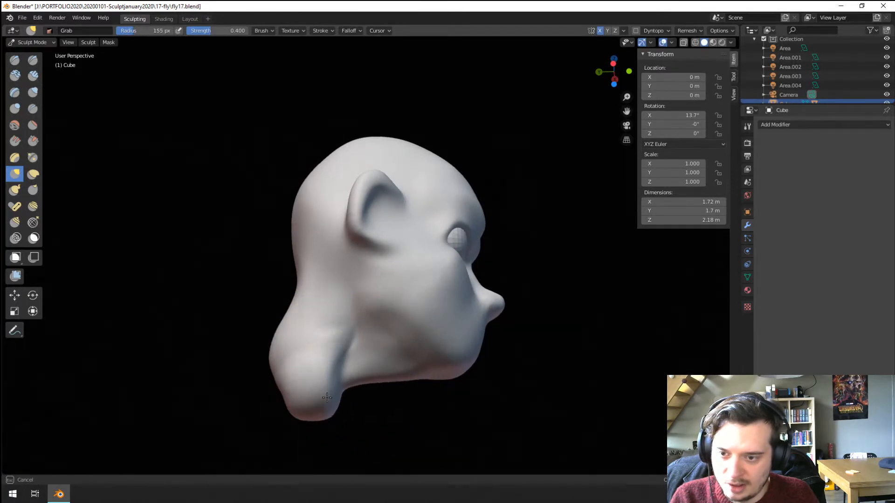
drag(344, 364, 343, 366)
Step: Extend the lower end of the neck with the Grab brush, starting at 162 px
click(33, 124)
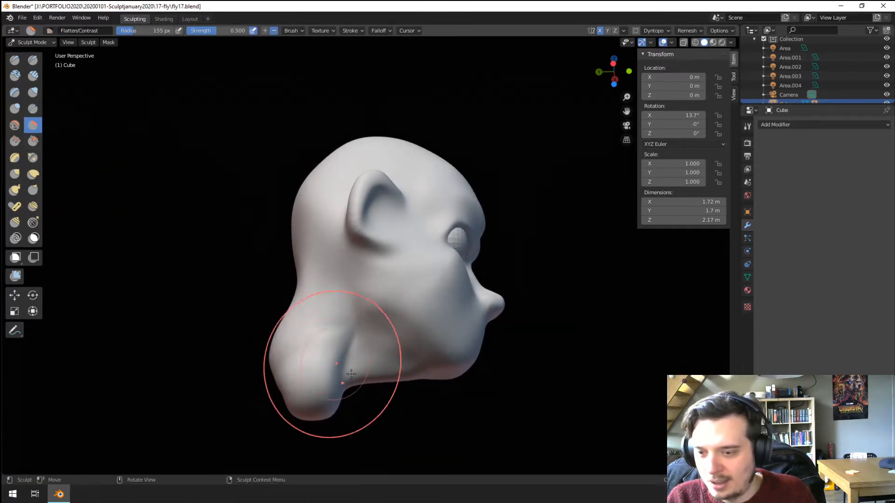
middle_drag(284, 403, 252, 345)
key(g)
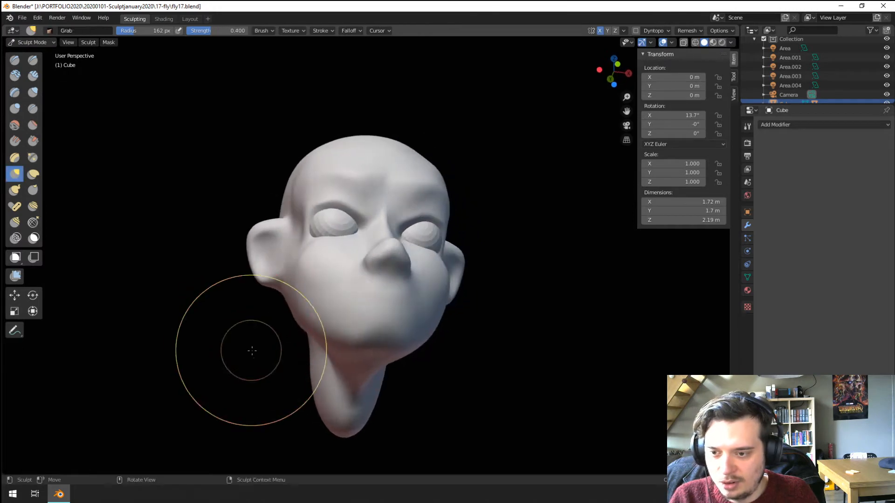
drag(283, 407, 278, 408)
middle_drag(241, 411, 240, 384)
Step: Push in the sides of the neck and smooth out its base with the Grab brush at radii of 190 and 171 px
key(f)
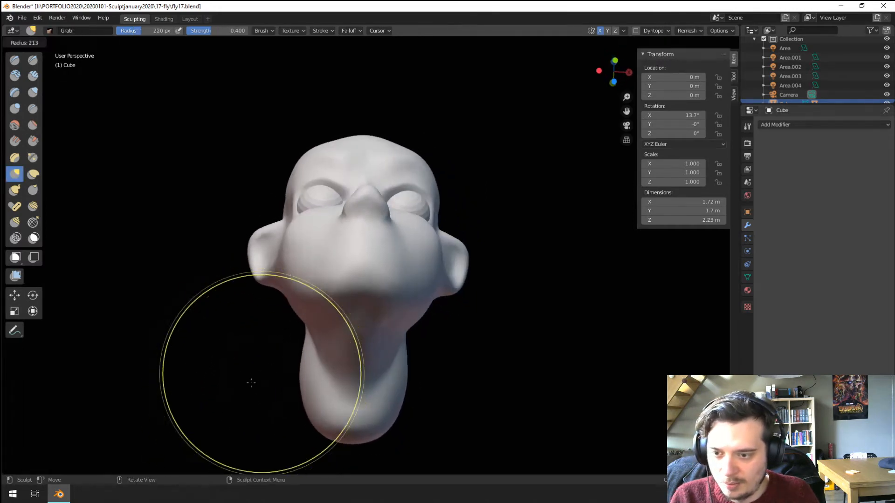
click(242, 380)
drag(304, 351, 317, 351)
drag(331, 395, 331, 392)
mouse_move(331, 392)
middle_down()
mouse_move(415, 407)
mouse_move(412, 390)
middle_up()
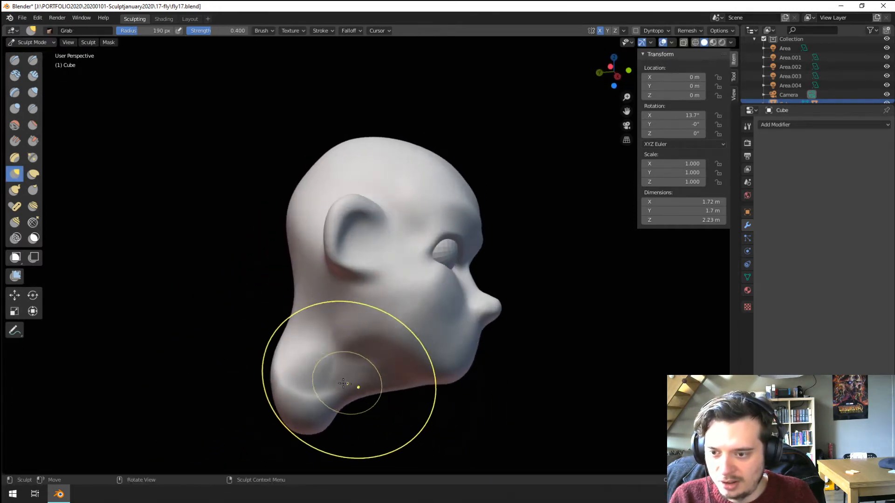
mouse_move(357, 385)
middle_down()
mouse_move(300, 385)
mouse_move(366, 379)
middle_up()
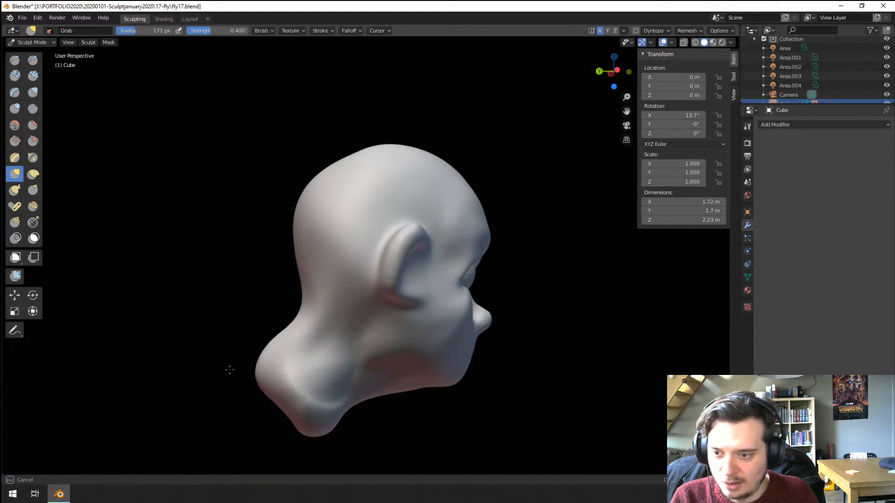
mouse_move(229, 370)
middle_down()
mouse_move(202, 356)
mouse_move(270, 369)
mouse_move(258, 372)
middle_up()
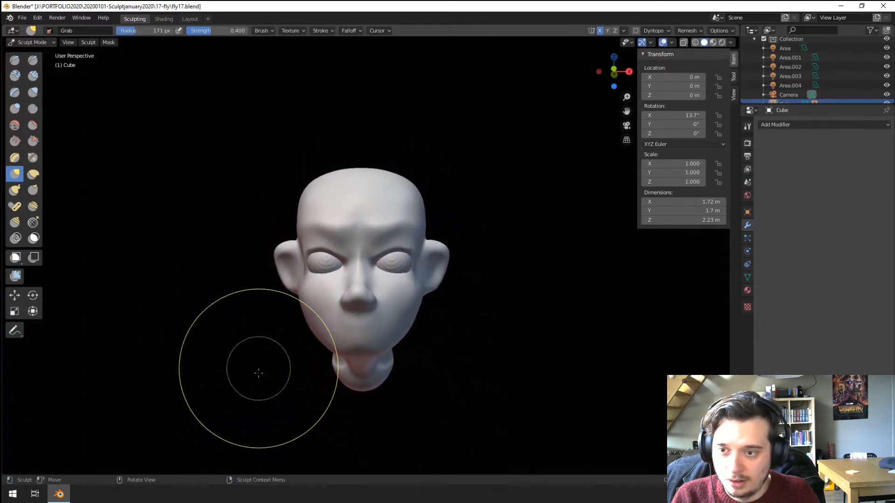
Step: Push the upper part of the ears inward toward the head from the front with the Grab brush
scroll(261, 368, up, 1)
mouse_move(293, 333)
middle_down()
mouse_move(338, 326)
mouse_move(295, 323)
middle_up()
key(f)
click(318, 286)
drag(250, 260, 268, 254)
Step: Push the middle and lower parts of the ears inward with the Grab brush, ending at a 93 px radius
middle_drag(252, 259, 265, 253)
key(f)
click(257, 270)
drag(255, 276, 267, 279)
mouse_move(273, 282)
middle_down()
mouse_move(239, 280)
mouse_move(302, 280)
middle_up()
key(f)
click(312, 279)
drag(253, 270, 258, 269)
Step: Reshape the back of the ear from behind and touch up the earlobe with a 98 px Grab brush
middle_drag(303, 278, 420, 285)
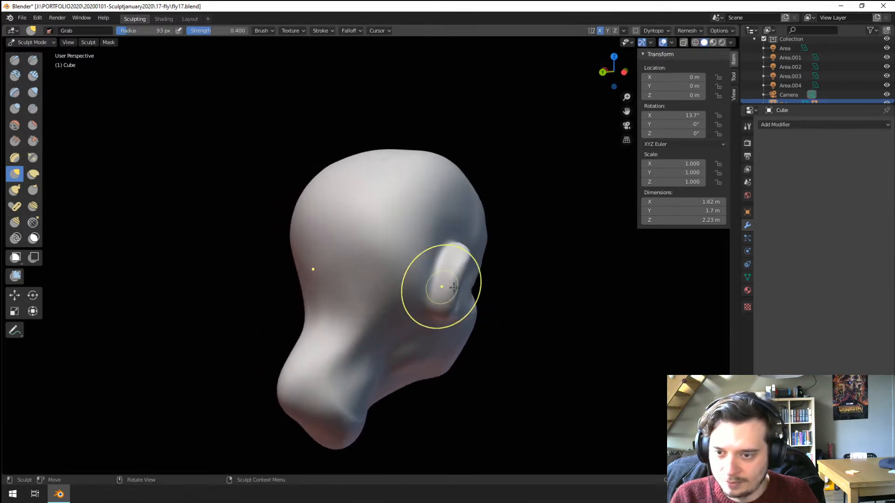
key(f)
click(503, 294)
mouse_move(461, 261)
mouse_down()
mouse_move(475, 259)
mouse_move(465, 281)
mouse_up()
middle_drag(447, 293, 238, 265)
drag(257, 295, 259, 295)
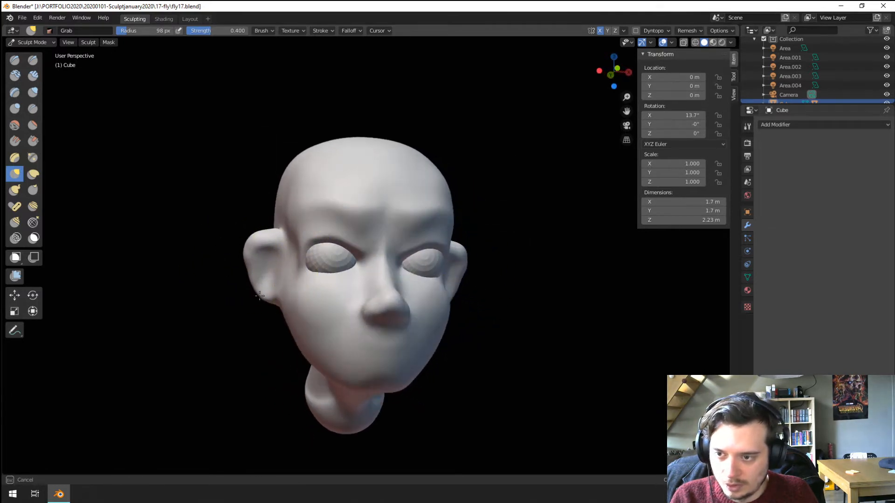
Step: Crease the jawline between the ear and the chin with a 96 px Crease brush
middle_drag(254, 278, 348, 289)
key(f)
mouse_move(369, 313)
mouse_down()
mouse_move(359, 297)
mouse_move(413, 363)
mouse_up()
click(443, 316)
click(32, 109)
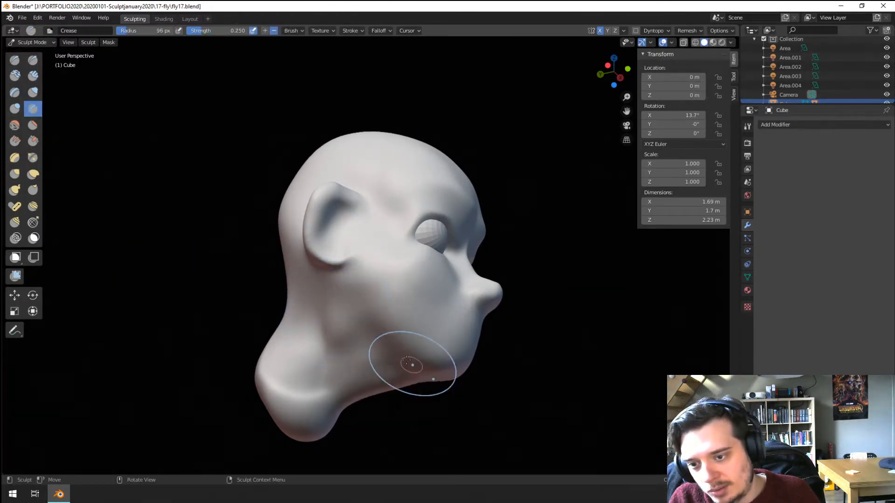
mouse_move(358, 298)
mouse_down()
mouse_move(419, 351)
mouse_move(394, 330)
mouse_move(446, 359)
mouse_up()
Step: Push the side of the jaw inward and raise its lower edge with the Grab brush, ending at 122 px
middle_drag(445, 358, 324, 350)
key(g)
drag(306, 351, 316, 348)
mouse_move(316, 349)
middle_down()
mouse_move(270, 358)
mouse_move(294, 358)
middle_up()
key(f)
click(266, 360)
mouse_move(288, 366)
mouse_down()
mouse_move(279, 363)
mouse_move(285, 350)
mouse_up()
mouse_move(287, 349)
middle_down()
mouse_move(359, 345)
mouse_move(329, 316)
middle_up()
Step: Crease a fold above the upper eyelids with a 73 px Crease brush, and reduce the brush radius to 45 px
scroll(332, 330, up, 2)
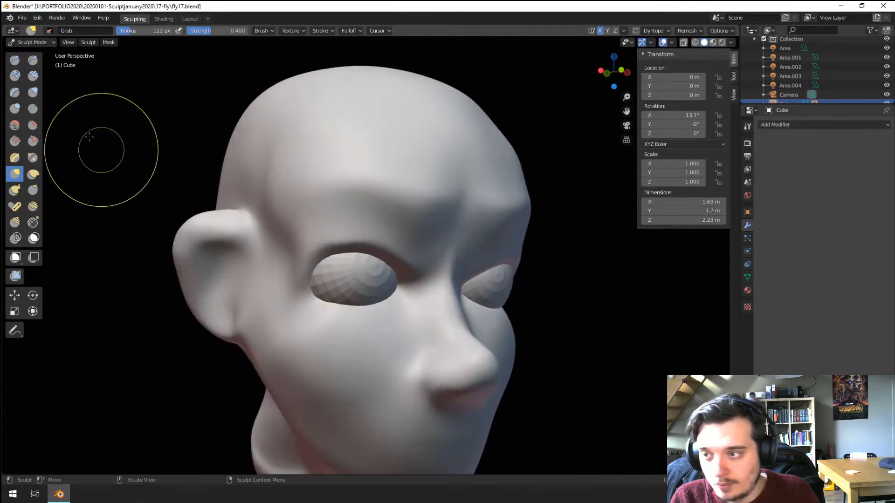
key(shift+c)
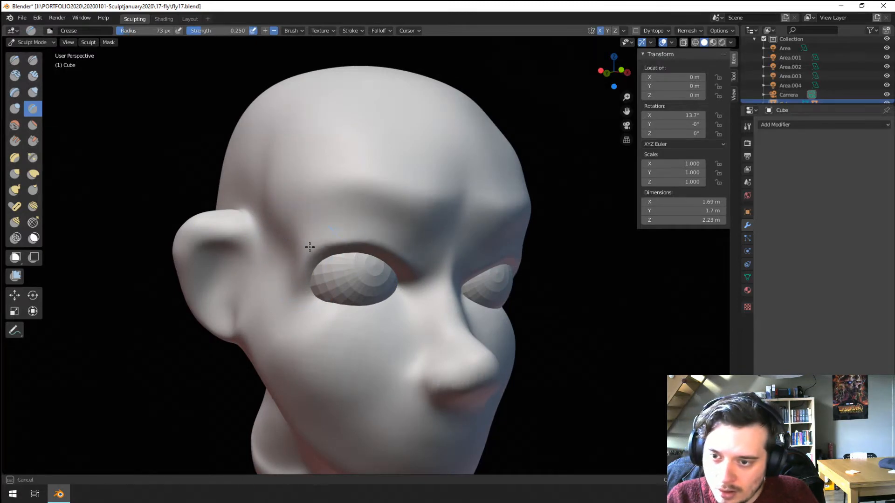
mouse_move(284, 271)
mouse_down()
mouse_move(410, 246)
mouse_move(286, 270)
mouse_move(430, 261)
mouse_up()
key(f)
click(285, 257)
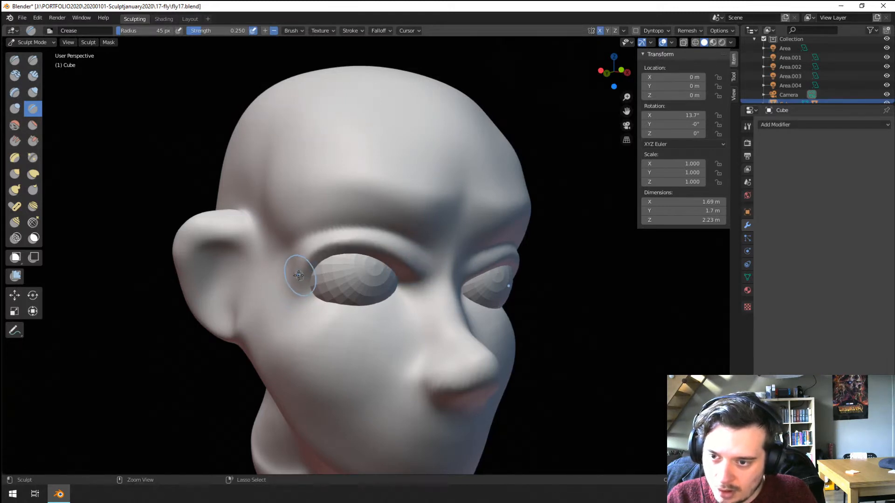
scroll(410, 271, down, 2)
Step: Raise the brows with the Grab brush, starting at a 114 px radius
mouse_move(410, 271)
middle_down()
mouse_move(366, 284)
mouse_move(442, 272)
mouse_move(381, 265)
mouse_move(342, 317)
mouse_move(320, 326)
mouse_move(368, 255)
mouse_move(304, 334)
mouse_move(317, 295)
mouse_move(280, 206)
mouse_move(292, 209)
middle_up()
key(g)
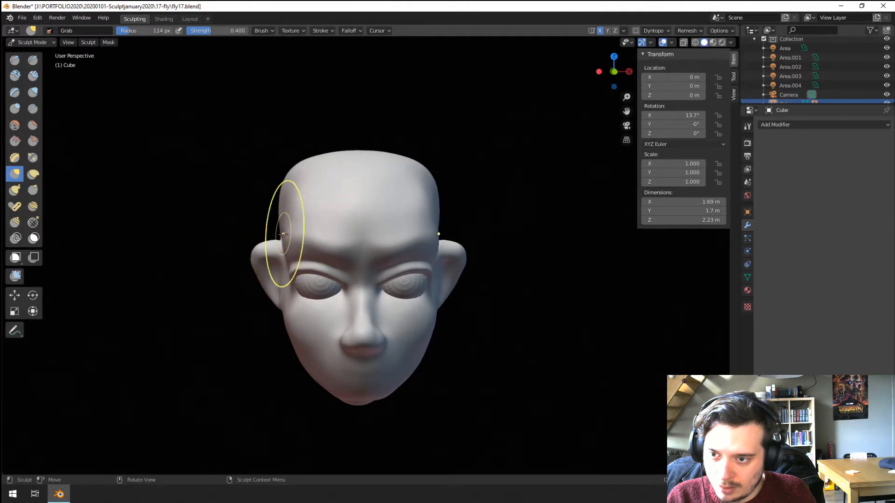
drag(323, 232, 329, 220)
middle_drag(329, 219, 340, 208)
key(f)
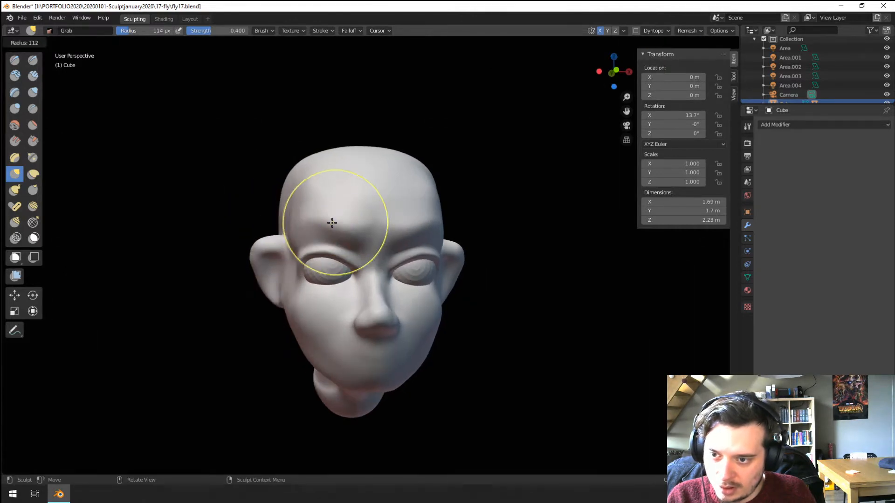
click(376, 221)
drag(337, 221, 339, 214)
Step: Lift the forehead slightly and adjust the upper eyelids with the Grab brush, ending at an 84 px radius
mouse_move(317, 220)
middle_down()
mouse_move(285, 220)
mouse_move(316, 223)
middle_up()
drag(359, 169, 360, 166)
mouse_move(304, 228)
middle_down()
mouse_move(343, 236)
mouse_move(328, 247)
middle_up()
key(f)
click(374, 264)
drag(337, 265, 332, 263)
middle_drag(332, 264, 294, 233)
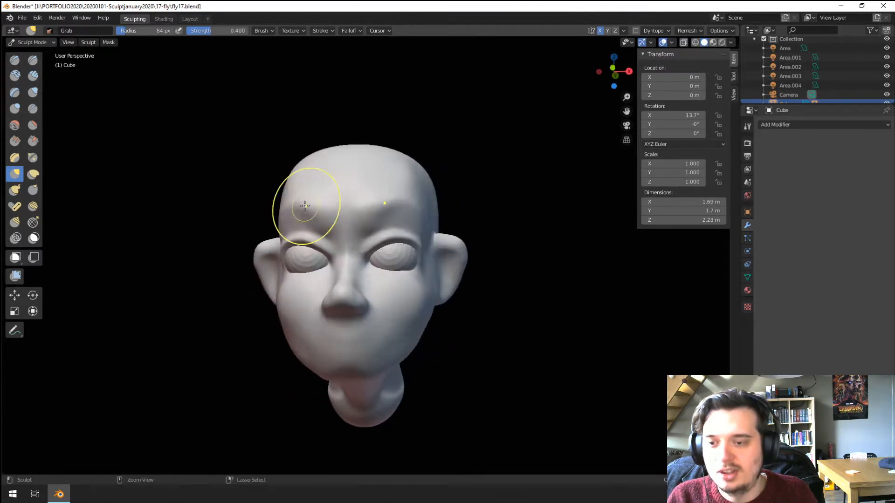
Step: Pull the upper part of the ear backward and adjust its rim from the side with the Grab brush
mouse_move(284, 268)
middle_down()
mouse_move(280, 252)
mouse_move(359, 267)
middle_up()
scroll(368, 261, up, 1)
key(f)
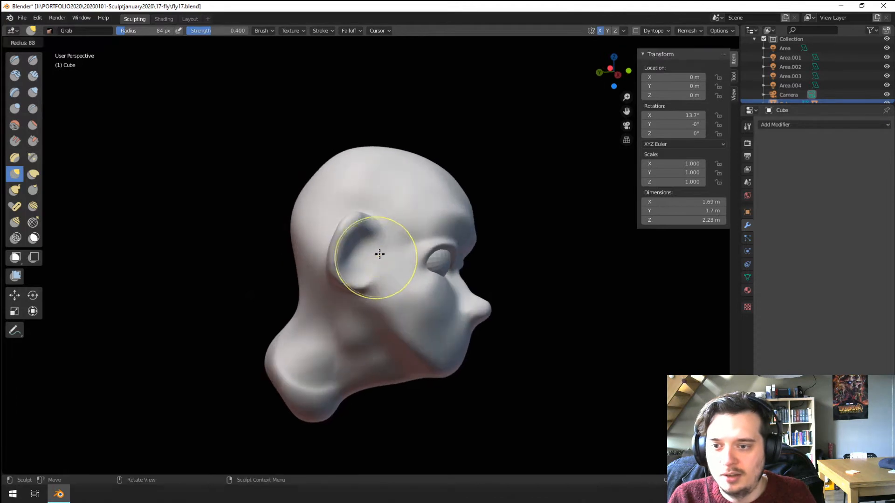
click(431, 255)
drag(376, 234, 339, 214)
key(f)
click(356, 223)
key(f)
click(390, 245)
drag(340, 267, 346, 268)
mouse_move(345, 267)
middle_down()
mouse_move(261, 268)
mouse_move(280, 270)
middle_up()
key(f)
click(315, 270)
drag(269, 293, 269, 291)
key(ctrl+z)
Step: Push the upper edge of the ears inward from the front with the Grab brush
key(f)
click(266, 294)
key(f)
click(275, 275)
drag(259, 248, 268, 251)
mouse_move(275, 254)
middle_down()
mouse_move(247, 260)
mouse_move(390, 239)
mouse_move(280, 280)
middle_up()
Step: Thicken the ear rim with a 92 px Inflate/Deflate brush and build up its front fold with a 56 px Blob brush
scroll(309, 254, up, 2)
key(i)
key(f)
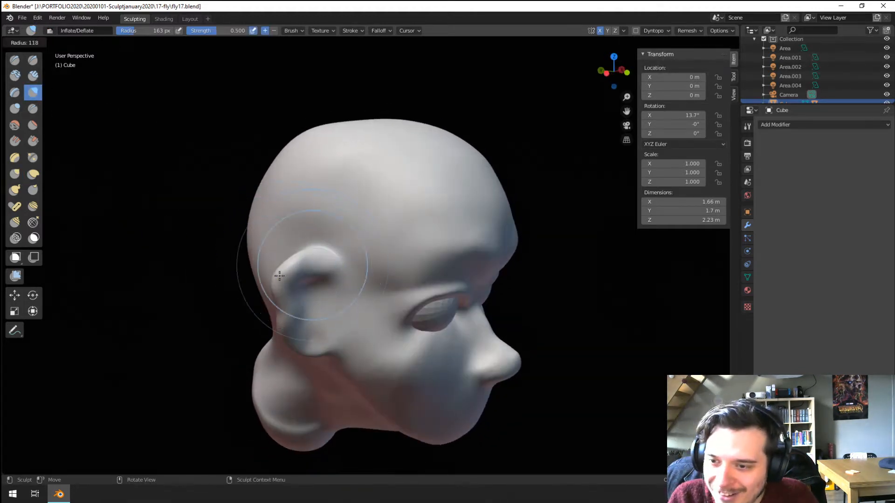
click(275, 320)
middle_drag(276, 320, 284, 261)
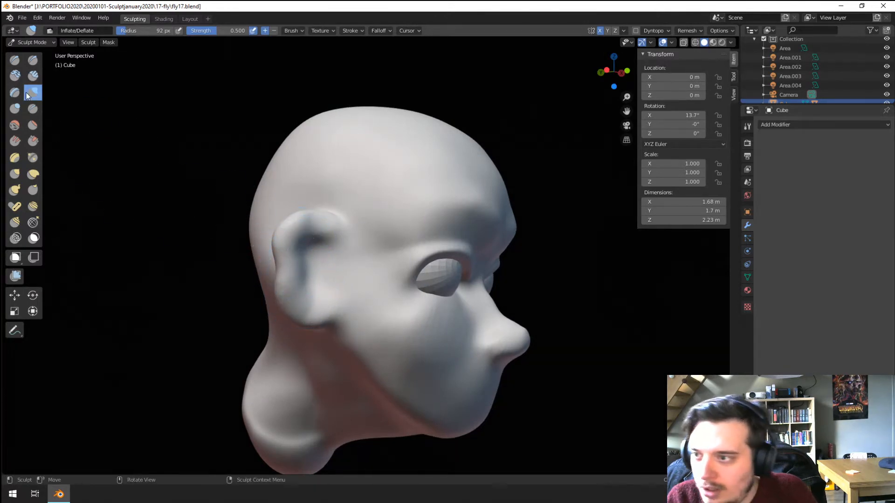
click(15, 108)
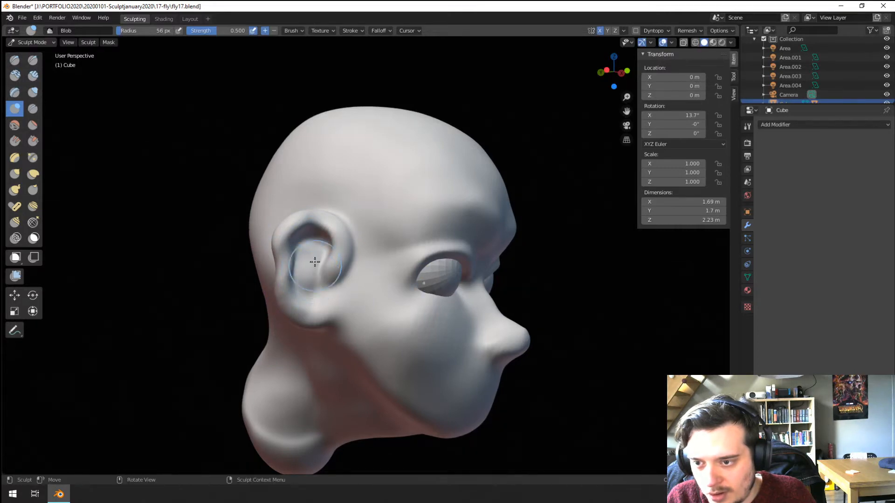
Step: Refine the sculpted ears from the front with the Grab brush at radii of 67 and 86 px
middle_drag(313, 253, 263, 257)
key(g)
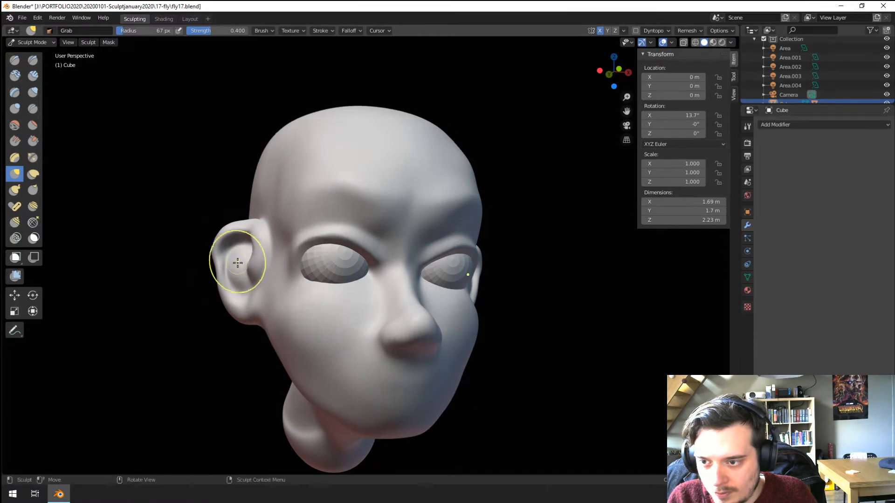
mouse_move(250, 268)
middle_down()
mouse_move(328, 267)
mouse_move(243, 279)
middle_up()
scroll(235, 285, down, 2)
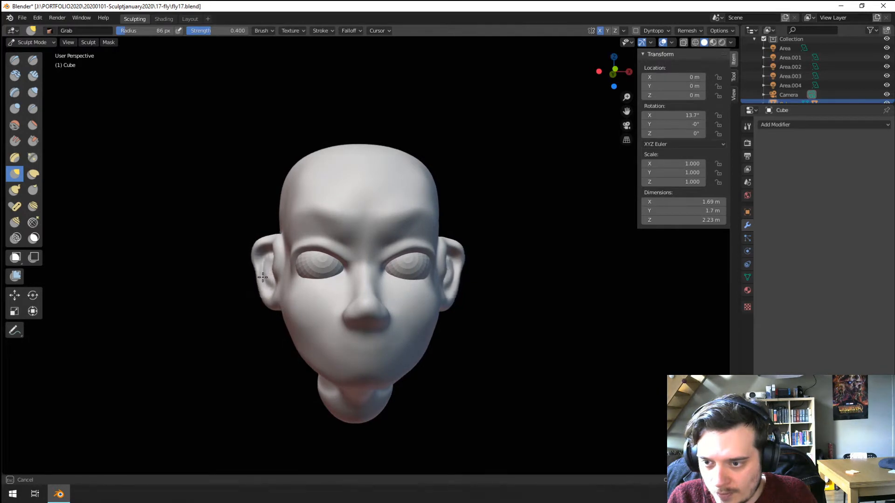
middle_drag(263, 277, 294, 256)
drag(294, 235, 292, 235)
middle_drag(293, 236, 250, 241)
Step: Nudge the upper ears and temples into shape from several angles with small Grab brush strokes
key(f)
click(252, 252)
drag(256, 249, 257, 249)
mouse_move(257, 250)
middle_down()
mouse_move(239, 253)
mouse_move(287, 242)
middle_up()
key(f)
click(297, 241)
drag(297, 242, 289, 247)
Step: Lift the brow ridge slightly from a raised view of the head with the Grab brush
middle_drag(289, 247, 249, 256)
mouse_move(233, 274)
ctrl+middle_down()
mouse_move(227, 297)
mouse_move(199, 282)
ctrl+middle_up()
mouse_move(244, 296)
ctrl+middle_down()
mouse_move(242, 245)
mouse_move(278, 299)
ctrl+middle_up()
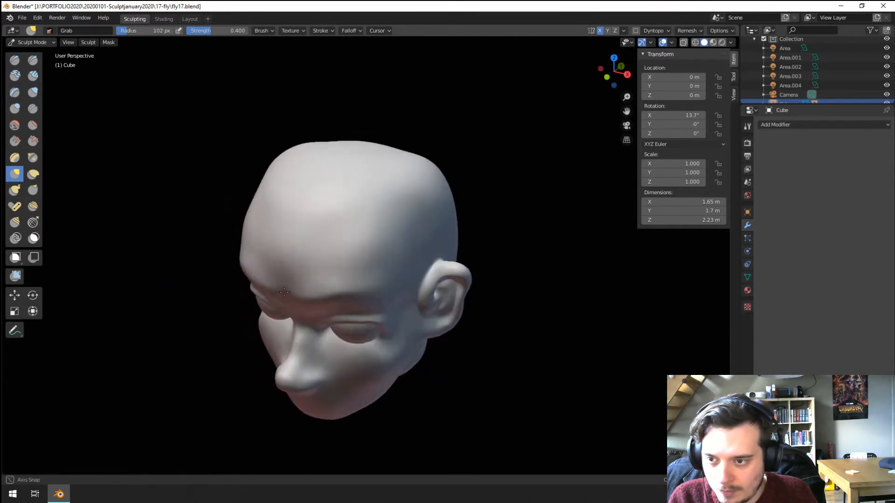
key(f)
click(299, 299)
drag(288, 295, 290, 292)
middle_drag(296, 291, 390, 204)
Step: Raise the outer end of the brows near the temples with a 90 px Grab brush
key(f)
click(285, 322)
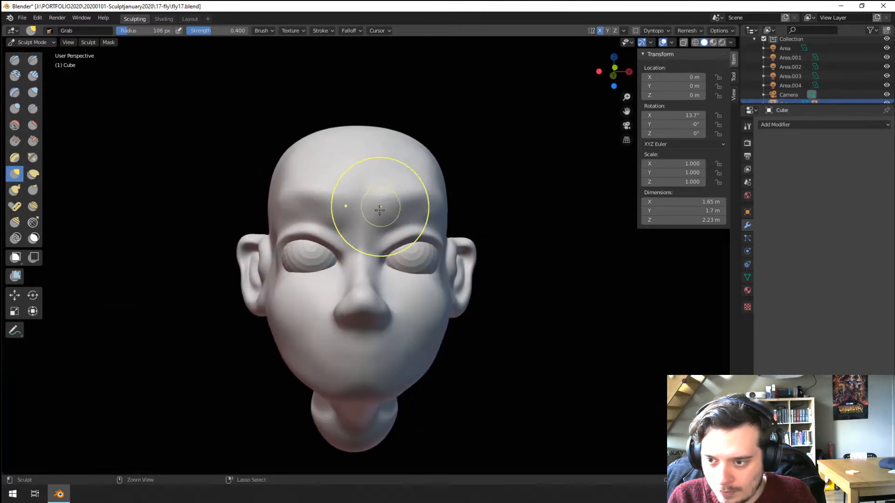
mouse_move(345, 236)
middle_down()
mouse_move(434, 254)
mouse_move(366, 255)
mouse_move(347, 278)
middle_up()
key(f)
click(298, 278)
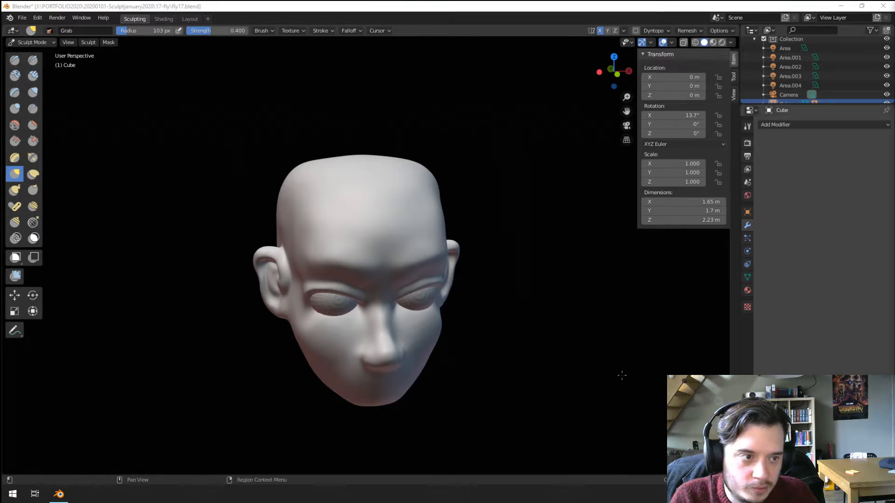
middle_drag(621, 374, 395, 349)
mouse_move(395, 224)
middle_down()
mouse_move(353, 228)
mouse_move(390, 232)
middle_up()
mouse_move(404, 227)
mouse_down()
mouse_move(413, 222)
mouse_move(403, 222)
mouse_up()
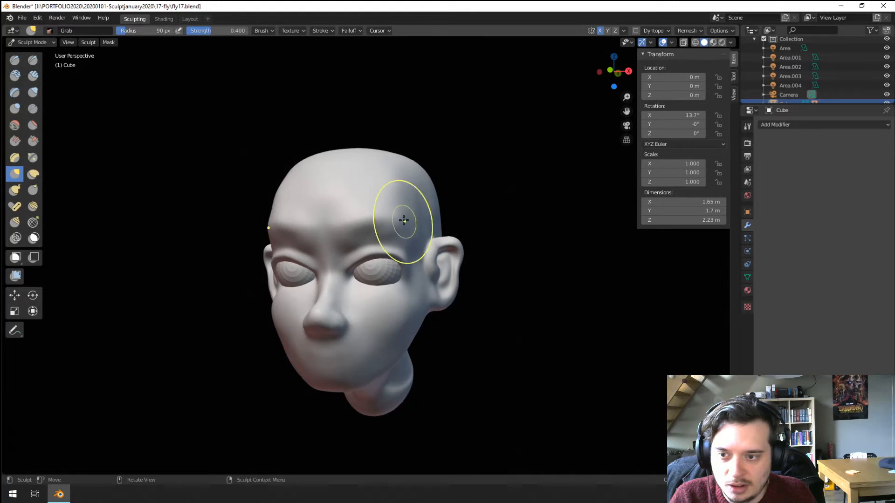
Step: Switch to Object Mode and select the mirrored eyeballs
click(32, 43)
click(35, 53)
click(386, 281)
Step: Scale the eyeballs to 0.169 and move them to X 0.25831 m, Y -0.38841 m, Z -0.054926 m
middle_drag(387, 281, 385, 220)
key(s)
click(398, 304)
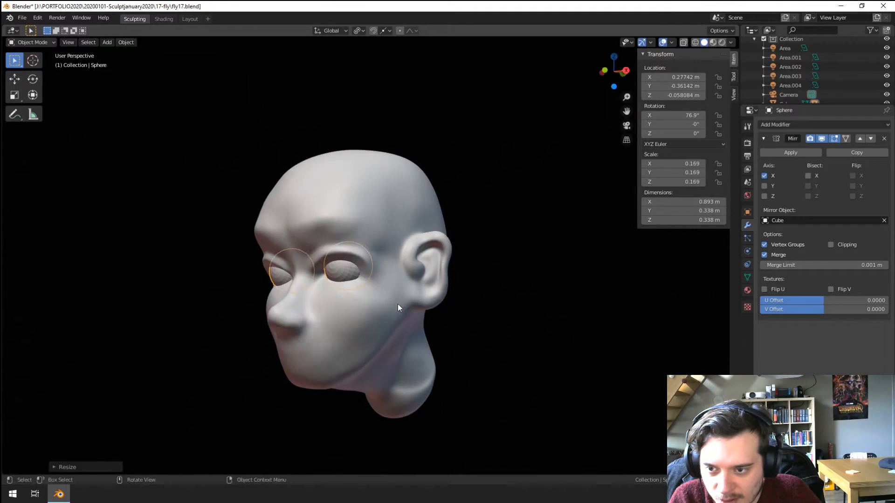
middle_drag(397, 303, 468, 290)
key(g)
click(381, 303)
Step: Try to reshape the outer eye corner with the Grab brush in Sculpt Mode while the eyeball is selected
click(32, 42)
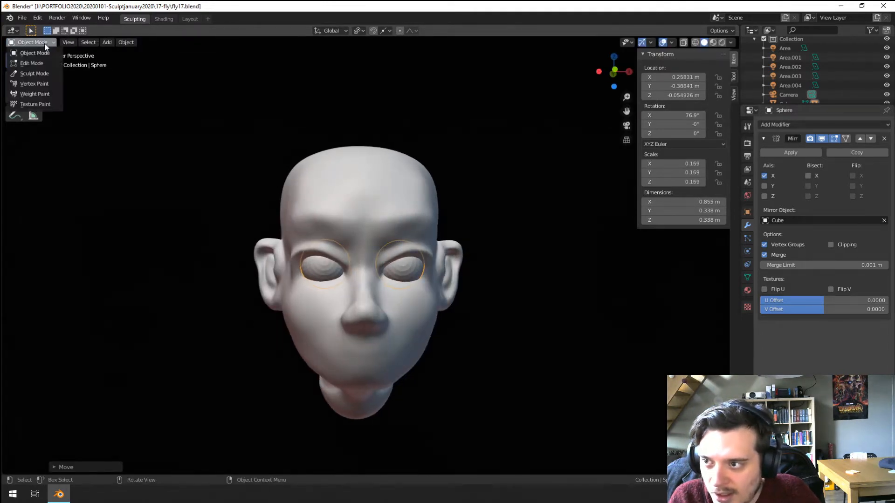
click(34, 74)
scroll(617, 262, up, 3)
key(f)
click(436, 252)
shift+drag(417, 270, 438, 273)
mouse_move(438, 273)
middle_down()
mouse_move(416, 276)
mouse_move(441, 273)
middle_up()
key(f)
click(447, 276)
key(f)
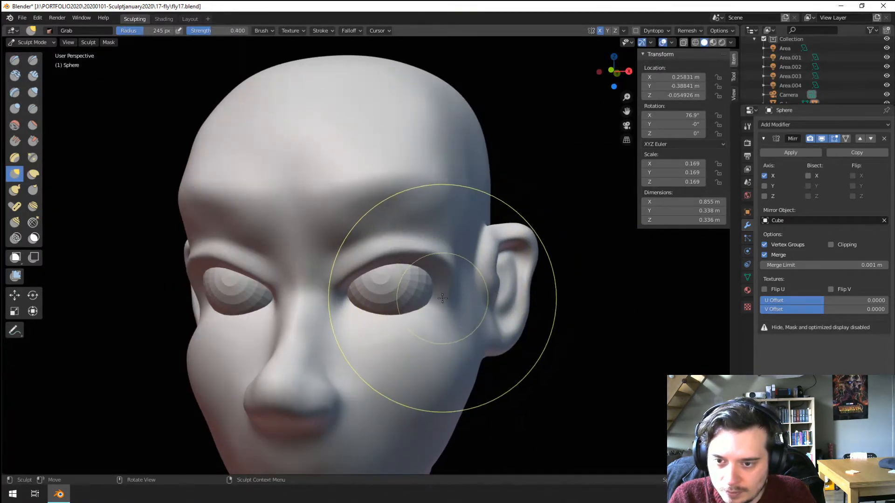
drag(434, 297, 437, 280)
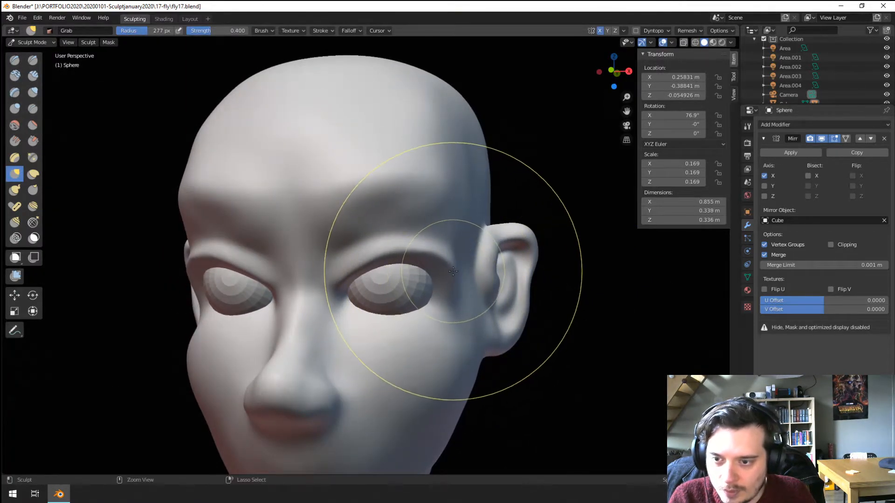
Step: Enter Sculpt Mode on the head and fit the outer eye corner to the eyeball, starting with a 209 px Grab brush
key(ctrl+Tab)
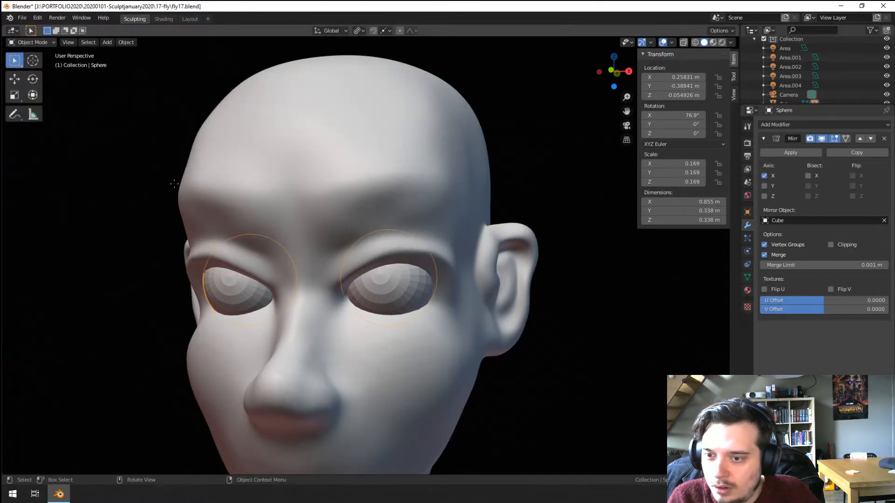
click(309, 207)
click(34, 73)
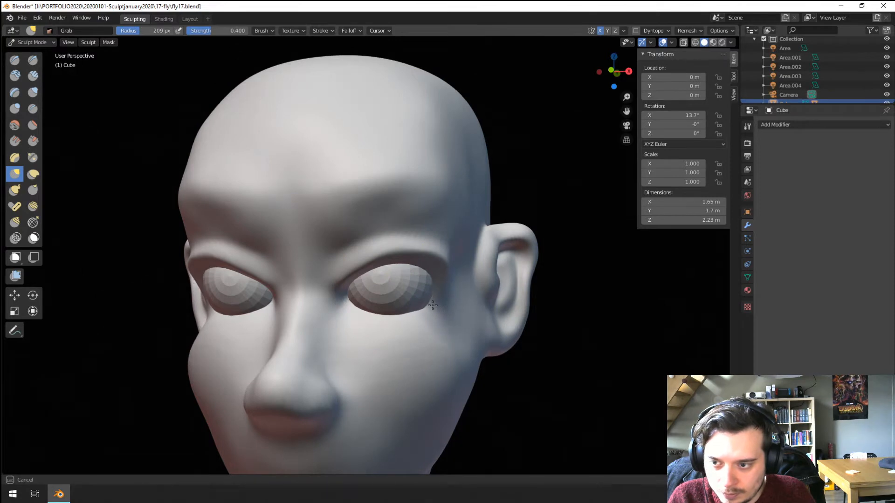
drag(432, 305, 433, 304)
mouse_move(434, 303)
middle_down()
mouse_move(481, 294)
mouse_move(430, 293)
middle_up()
key(f)
click(419, 288)
drag(439, 288, 452, 285)
Step: Adjust the temple and the area beside the outer eye corner with a 202 px Grab brush
middle_drag(503, 285, 486, 301)
key(f)
click(499, 300)
drag(419, 295, 421, 292)
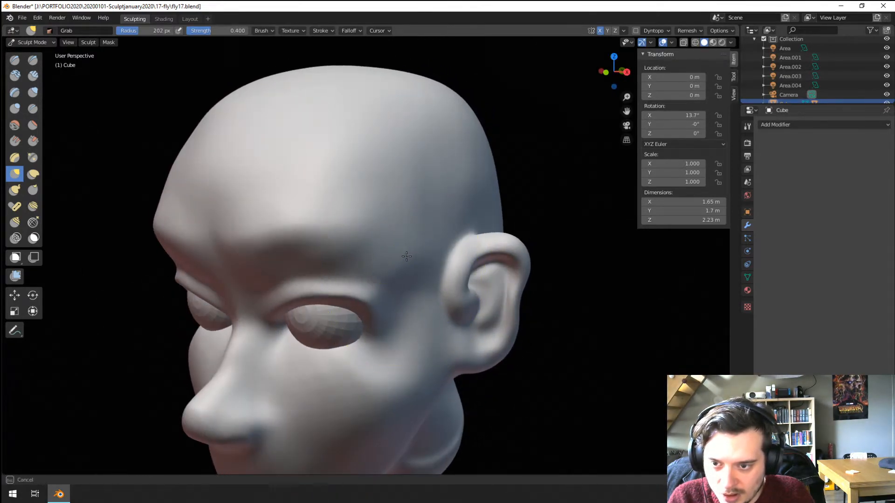
drag(406, 256, 408, 254)
Step: Tighten the outer eye corner around the eyeball from the side and from below with the Grab brush, starting at 169 px
mouse_move(505, 255)
middle_down()
mouse_move(536, 254)
mouse_move(524, 252)
middle_up()
key(f)
click(526, 252)
drag(420, 291, 425, 287)
mouse_move(407, 309)
middle_down()
mouse_move(444, 296)
mouse_move(419, 220)
mouse_move(407, 229)
middle_up()
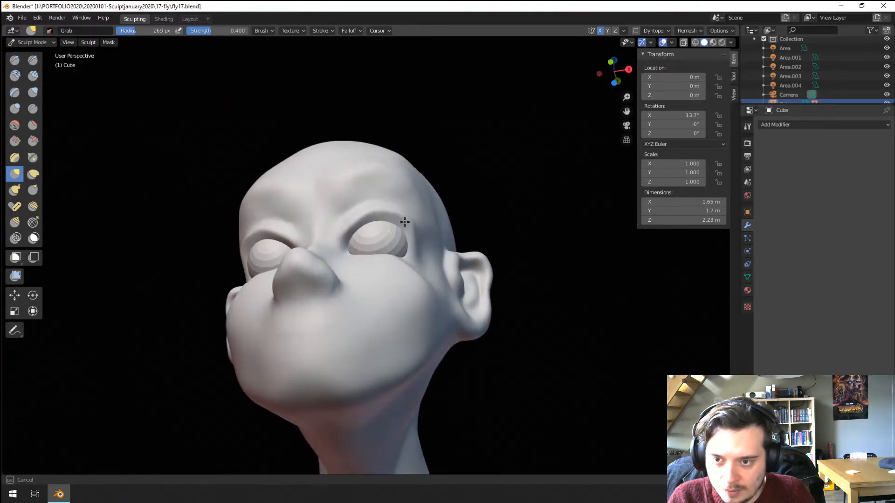
drag(400, 229, 401, 228)
mouse_move(401, 230)
middle_down()
mouse_move(430, 266)
mouse_move(412, 277)
mouse_move(413, 251)
mouse_move(350, 297)
mouse_move(378, 284)
mouse_move(403, 251)
middle_up()
key(f)
click(501, 249)
key(f)
click(376, 276)
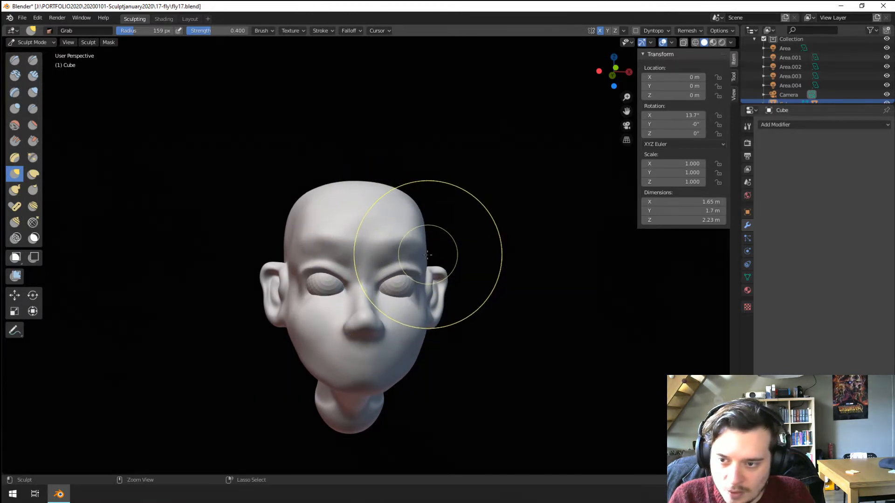
Step: Undo the eye-corner sculpting together with the last move and resize of the eyeballs
key(ctrl+z)
key(ctrl+z)
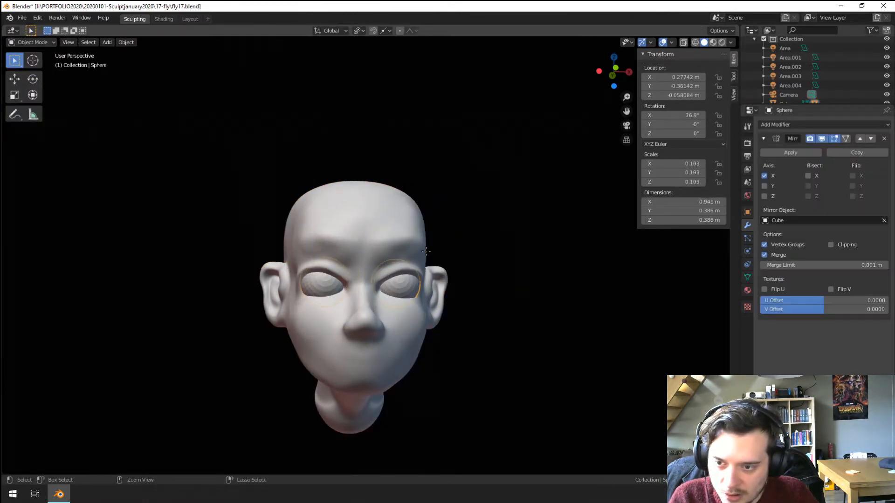
Step: Scale the eyeballs to 0.184
key(s)
click(539, 319)
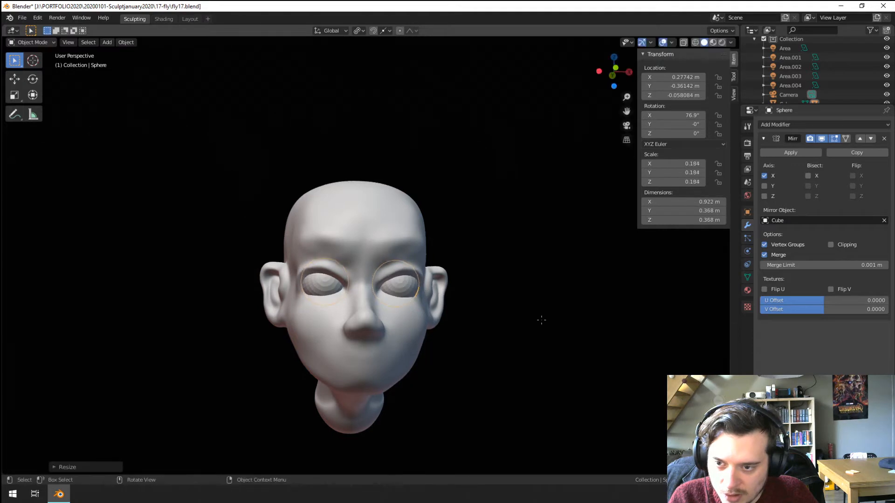
Step: Move the mirrored eyeballs to about X 0.274, Y -0.368 and Z -0.056 m within the eye sockets
middle_drag(539, 319, 501, 309)
key(g)
click(446, 334)
scroll(439, 372, up, 3)
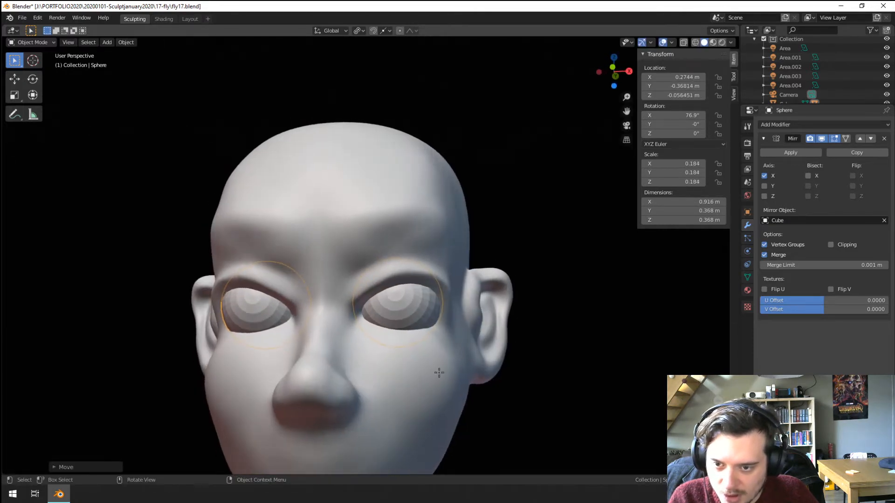
Step: Select the head mesh and switch it to Sculpt Mode
click(439, 373)
click(33, 42)
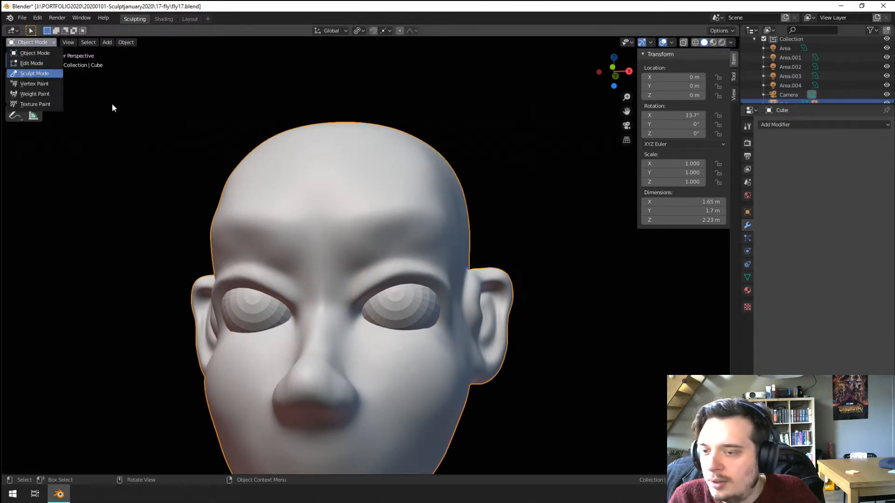
click(34, 74)
middle_drag(433, 305, 417, 266)
scroll(418, 261, up, 2)
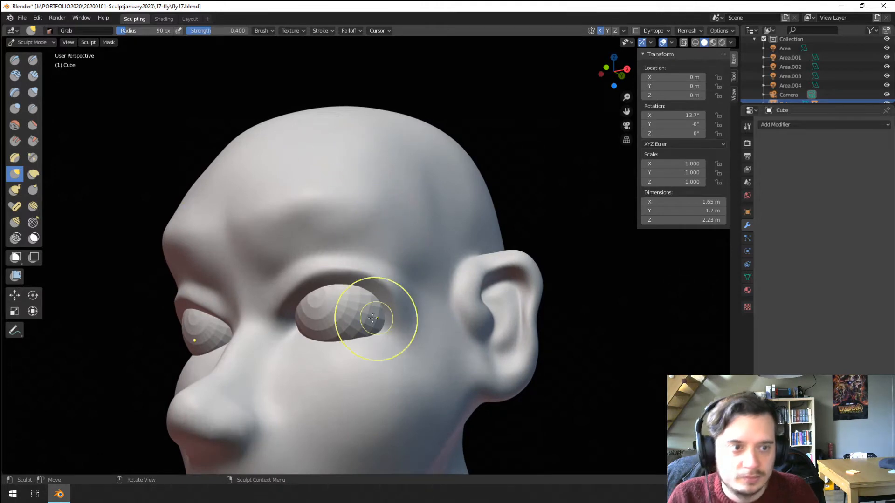
Step: Build up the lower eyelid from the inner to the outer eye corner with the Blob brush at 44 px and 61 px
click(15, 109)
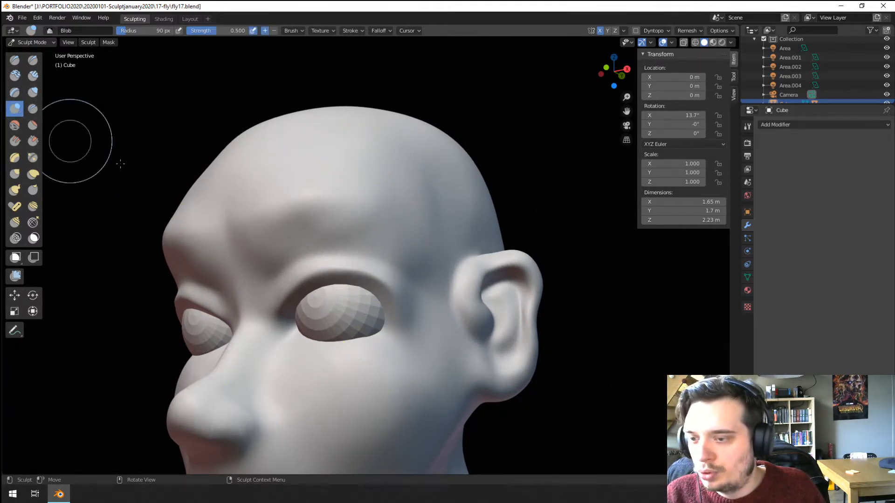
middle_drag(261, 210, 310, 344)
mouse_move(309, 390)
mouse_down()
mouse_move(342, 405)
mouse_move(391, 392)
mouse_move(354, 405)
mouse_move(316, 384)
mouse_up()
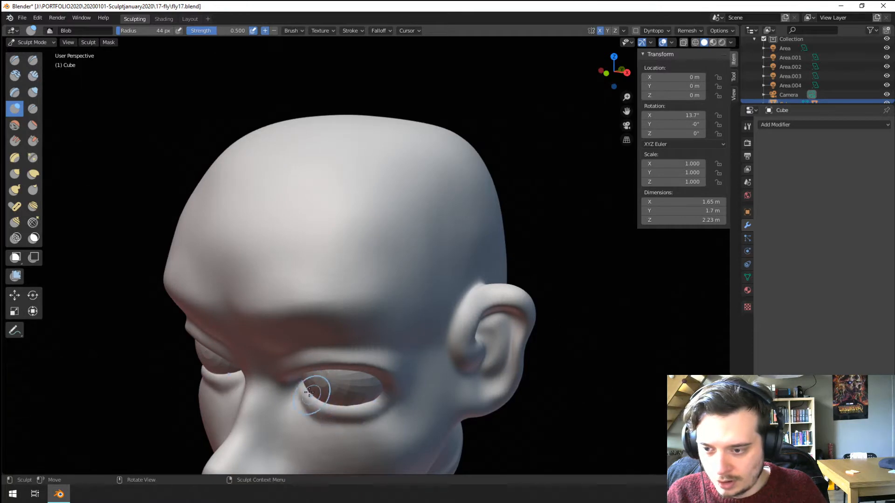
middle_drag(315, 383, 337, 353)
drag(330, 344, 425, 331)
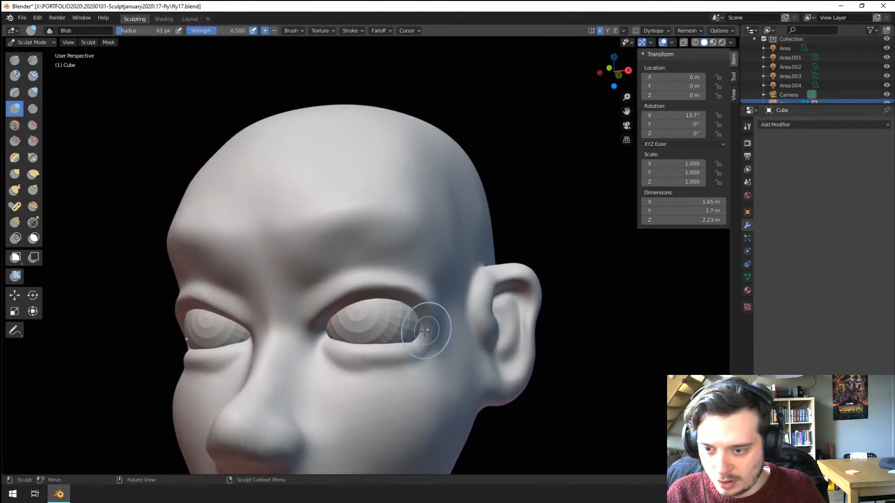
middle_drag(386, 372, 337, 354)
Step: Sharpen the eyelid edges and eye corners with the Crease brush at 61 px and 56 px
scroll(338, 355, up, 5)
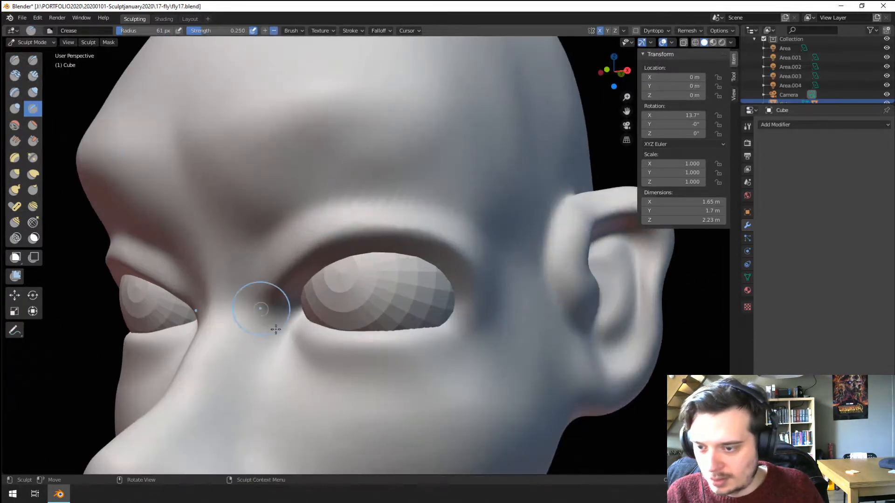
key(f)
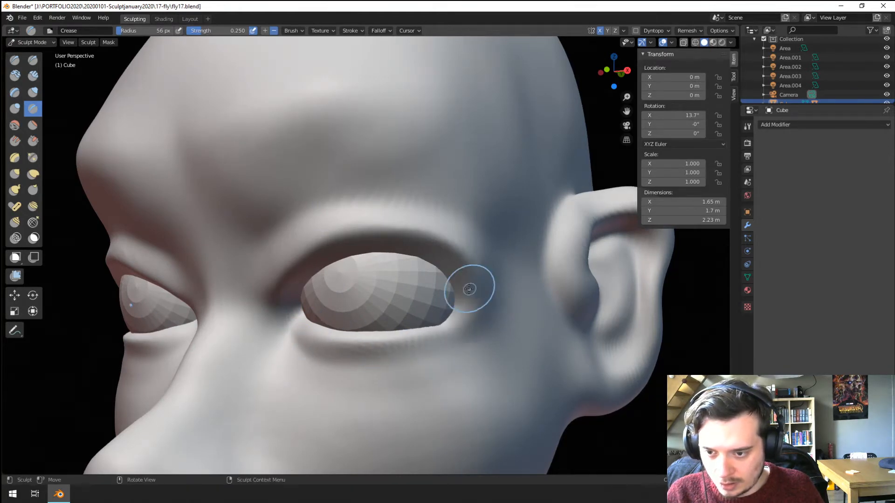
scroll(468, 288, down, 2)
mouse_move(404, 342)
middle_down()
mouse_move(435, 336)
mouse_move(405, 341)
middle_up()
mouse_move(448, 301)
middle_down()
mouse_move(356, 339)
mouse_move(357, 319)
mouse_move(314, 320)
middle_up()
Step: Adjust the eye contour and the outer eye corner with a 172 px Grab brush
key(g)
key(f)
click(336, 319)
drag(270, 319, 278, 315)
middle_drag(278, 315, 360, 316)
scroll(374, 317, down, 3)
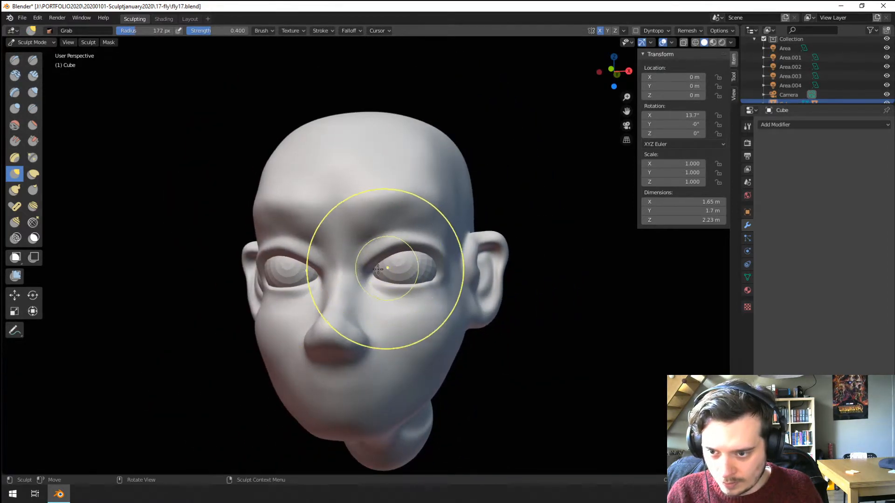
middle_drag(370, 277, 422, 278)
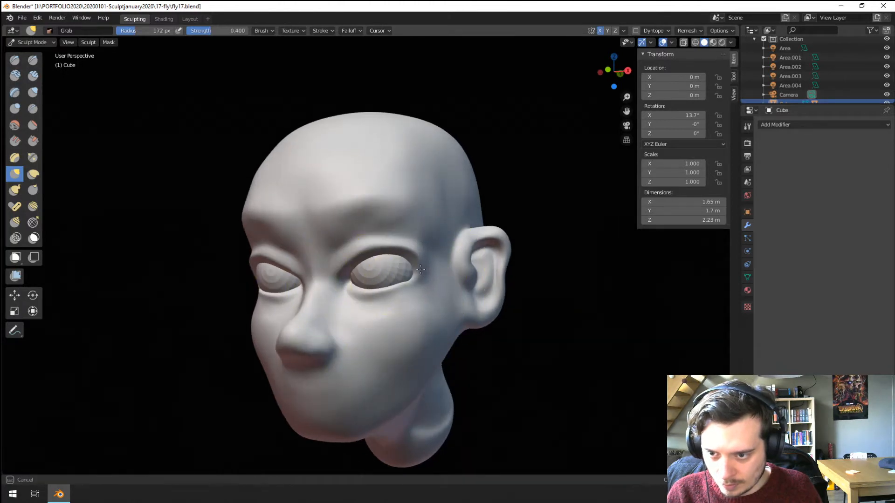
drag(420, 270, 416, 269)
Step: Refine the eyelids and outer eye corner from several angles with the Grab brush, resizing it between strokes
middle_drag(412, 270, 436, 269)
key(f)
click(427, 268)
drag(416, 267, 419, 267)
key(f)
mouse_move(420, 269)
middle_down()
mouse_move(306, 268)
mouse_move(327, 271)
middle_up()
click(372, 264)
key(f)
click(312, 266)
mouse_move(295, 242)
middle_down()
mouse_move(297, 266)
mouse_move(326, 259)
mouse_move(374, 215)
mouse_move(349, 225)
mouse_move(150, 198)
middle_up()
Step: Define the brow ridges above the eyes with the Crease brush at 103 px and 74 px
click(33, 108)
middle_drag(196, 168, 288, 170)
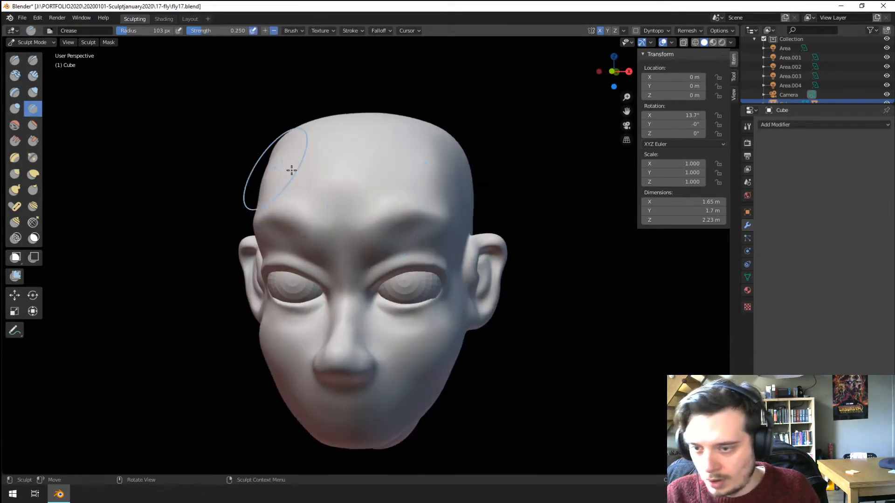
middle_drag(425, 188, 361, 230)
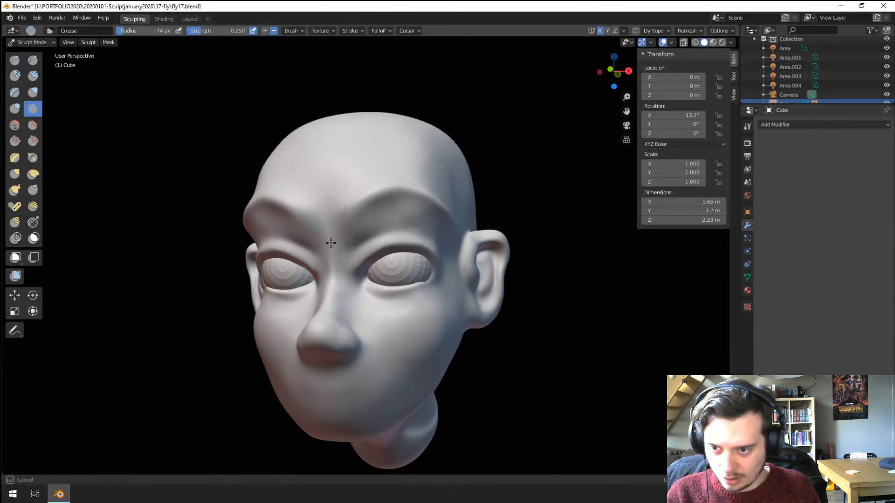
Step: Pull the nose bridge forward in profile with a 114 px Grab brush and flatten it with the Scrape/Peaks brush
middle_drag(330, 243, 471, 249)
key(g)
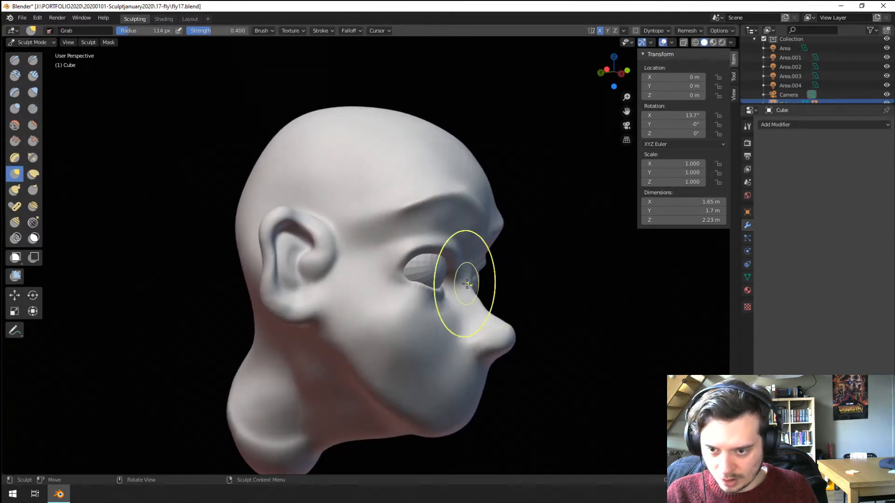
drag(467, 283, 484, 283)
middle_drag(493, 279, 369, 273)
click(33, 141)
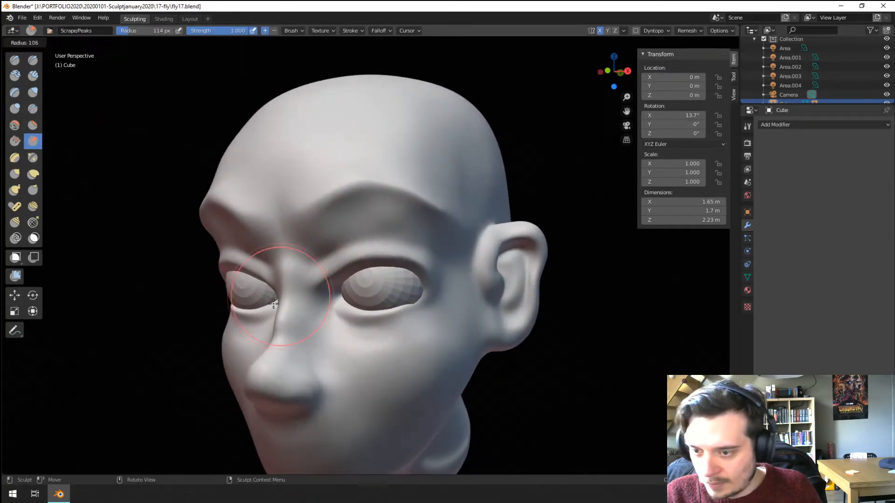
middle_drag(291, 327, 267, 322)
Step: Reshape the nose bridge and the side of the nose with a 169 px Grab brush
key(g)
key(f)
click(303, 292)
middle_drag(300, 292, 263, 294)
drag(235, 308, 208, 307)
middle_drag(208, 306, 255, 309)
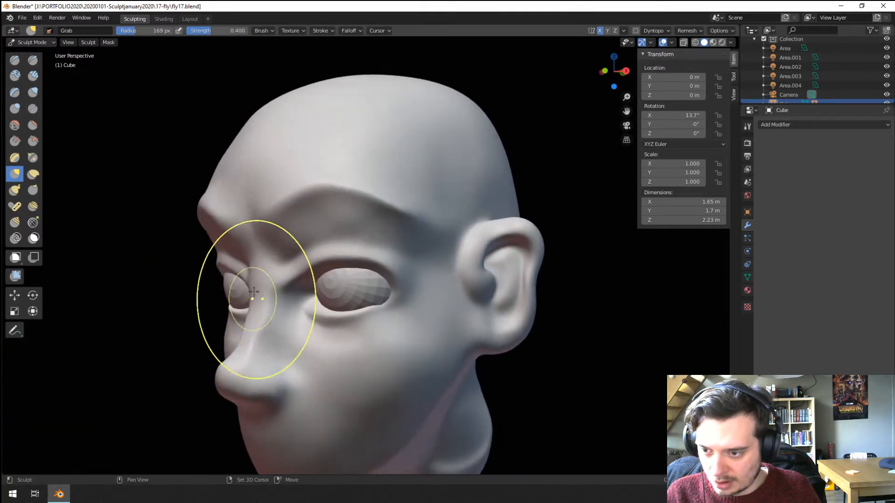
drag(265, 326, 249, 350)
Step: Adjust the area between the nose bridge and the inner eye corners with the Grab brush at several sizes, including 114 px
mouse_move(281, 265)
middle_down()
mouse_move(333, 262)
mouse_move(332, 306)
mouse_move(334, 260)
middle_up()
key(f)
click(321, 280)
drag(342, 282, 343, 281)
middle_drag(343, 280, 357, 278)
key(f)
click(348, 276)
drag(347, 276, 357, 274)
mouse_move(368, 274)
middle_down()
mouse_move(436, 273)
mouse_move(376, 286)
middle_up()
key(f)
click(441, 273)
key(f)
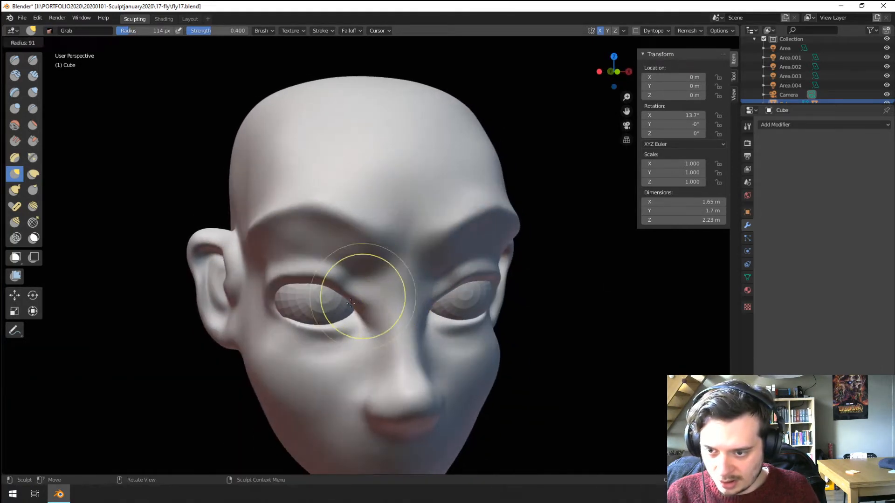
click(354, 293)
Step: Carve the inner eye corners beside the nose bridge with the Crease brush, enlarging it to 78 px
scroll(354, 293, up, 2)
click(37, 108)
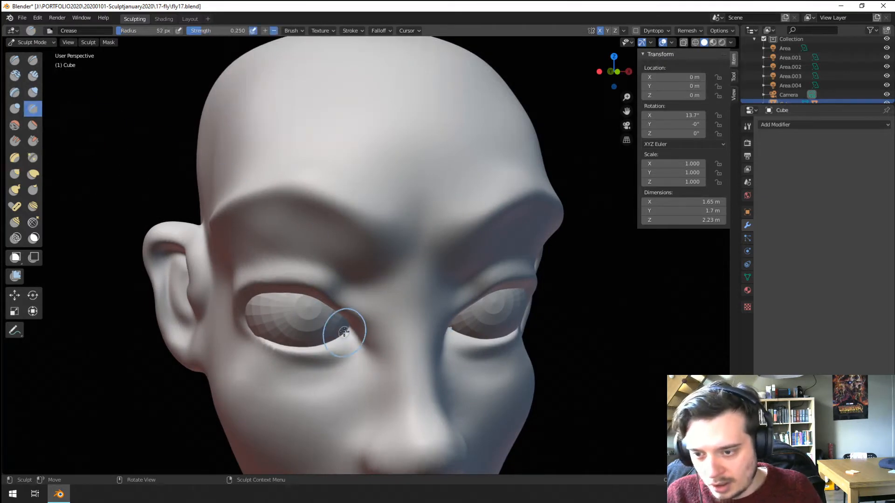
key(f)
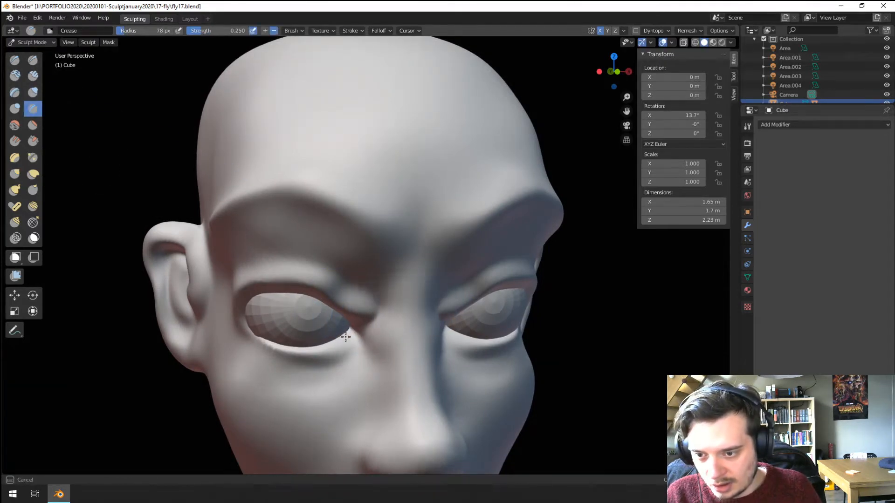
middle_drag(346, 308, 375, 320)
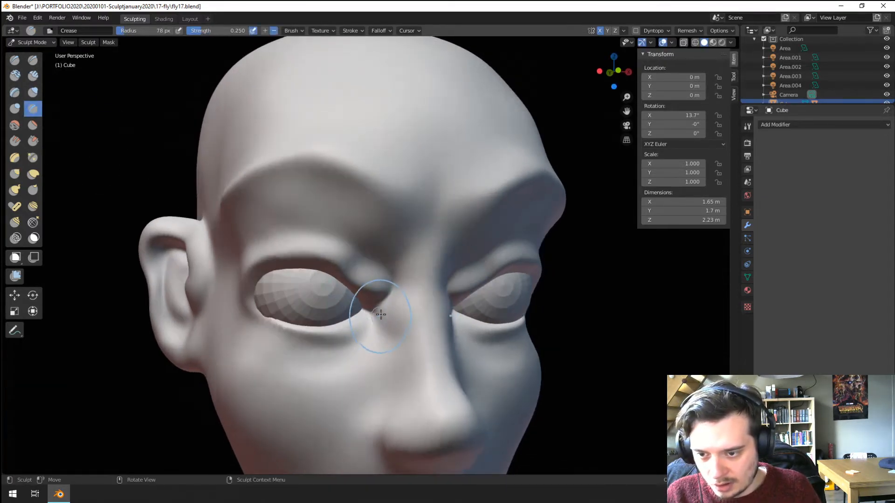
drag(388, 314, 395, 318)
middle_drag(402, 299, 428, 281)
Step: Adjust the inner brow, the nose bridge and the inner end of the upper eyelid with the Grab brush, ending at 78 px
key(g)
key(f)
click(468, 262)
drag(457, 249, 447, 245)
middle_drag(418, 257, 411, 250)
key(f)
click(401, 238)
drag(422, 209, 432, 204)
middle_drag(428, 209, 385, 241)
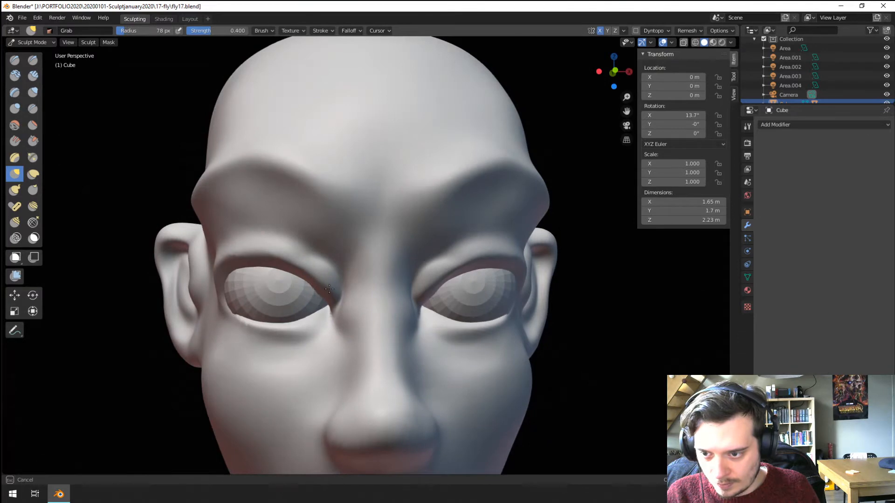
mouse_move(319, 291)
middle_down()
mouse_move(326, 283)
mouse_move(336, 299)
mouse_move(323, 304)
middle_up()
Step: Pull the outer eye corner outward with a 151 px Grab brush
key(f)
click(280, 332)
drag(264, 342, 251, 344)
mouse_move(248, 342)
middle_down()
mouse_move(255, 326)
mouse_move(285, 325)
middle_up()
scroll(286, 281, up, 3)
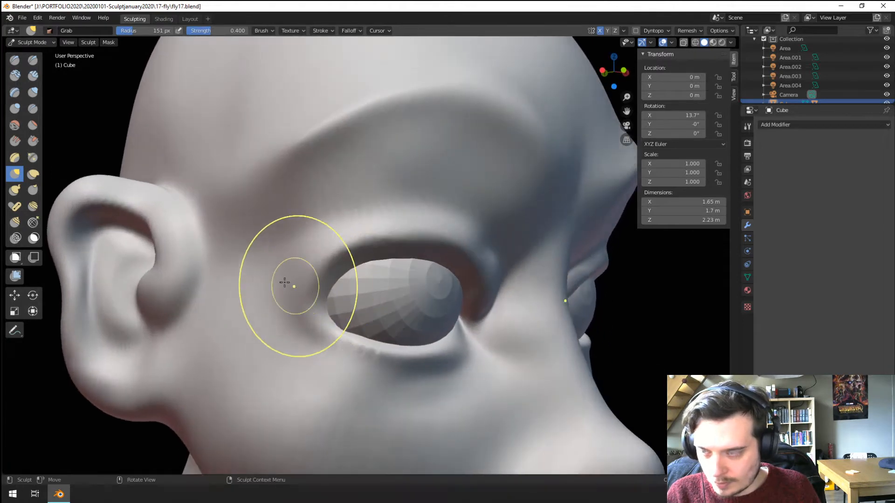
Step: Deepen the outer eye corner with a 93 px Crease brush and tighten it with a 187 px Grab brush
click(33, 109)
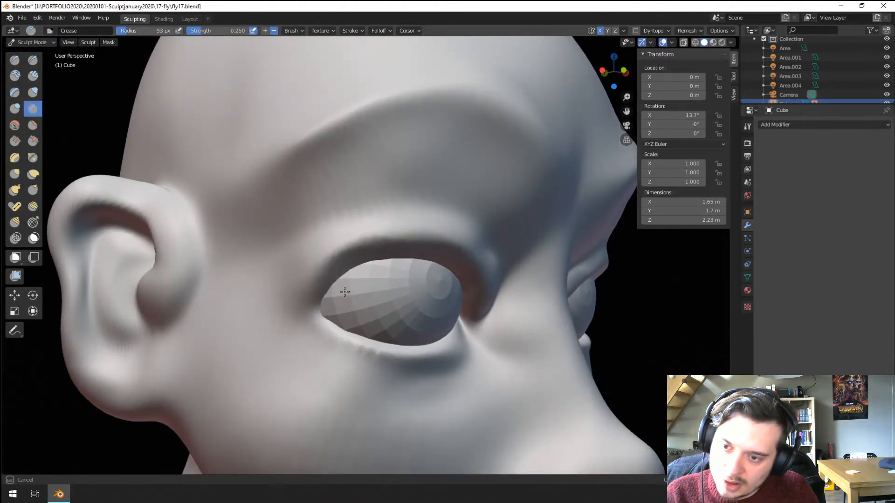
drag(342, 294, 307, 304)
key(g)
mouse_move(290, 307)
middle_down()
mouse_move(212, 244)
mouse_move(250, 369)
middle_up()
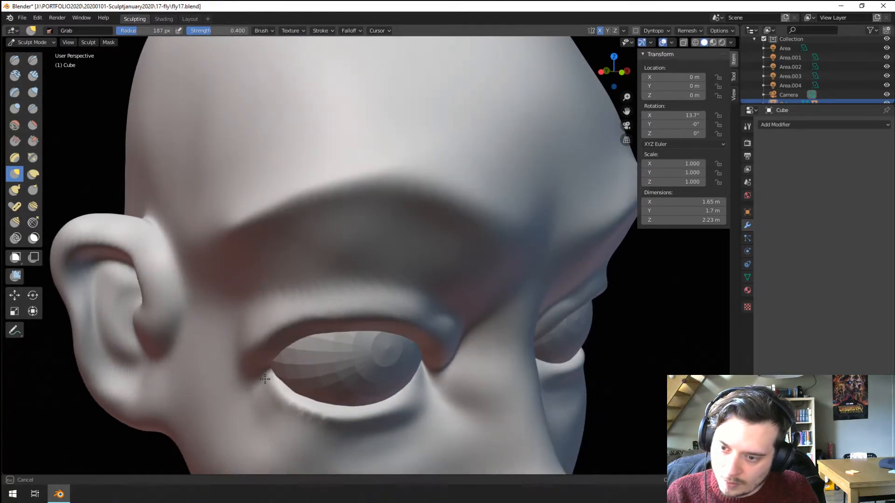
drag(264, 379, 263, 376)
Step: Adjust the temple side of the eye and the area below it with a 195 px Grab brush
scroll(266, 370, down, 3)
mouse_move(276, 353)
middle_down()
mouse_move(234, 329)
mouse_move(259, 299)
mouse_move(324, 307)
middle_up()
scroll(240, 336, down, 1)
scroll(324, 308, up, 2)
drag(359, 285, 360, 284)
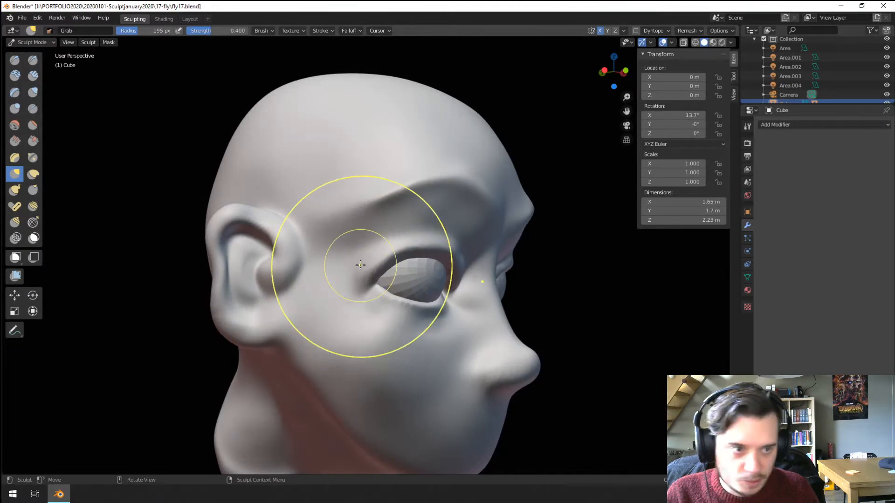
middle_drag(416, 316, 281, 311)
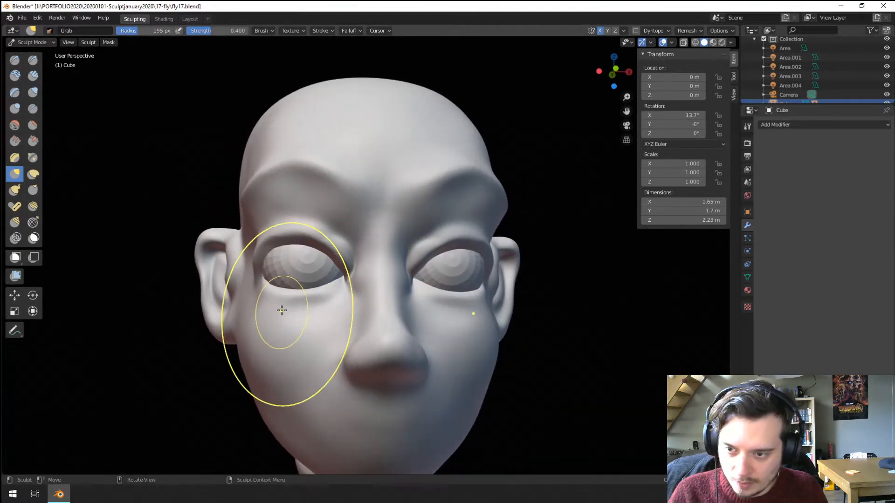
middle_drag(275, 268, 295, 268)
Step: Round out the outer eye corner and lower eyelid with the Grab brush at 71 px and 123 px
middle_drag(419, 290, 405, 269)
key(f)
click(350, 269)
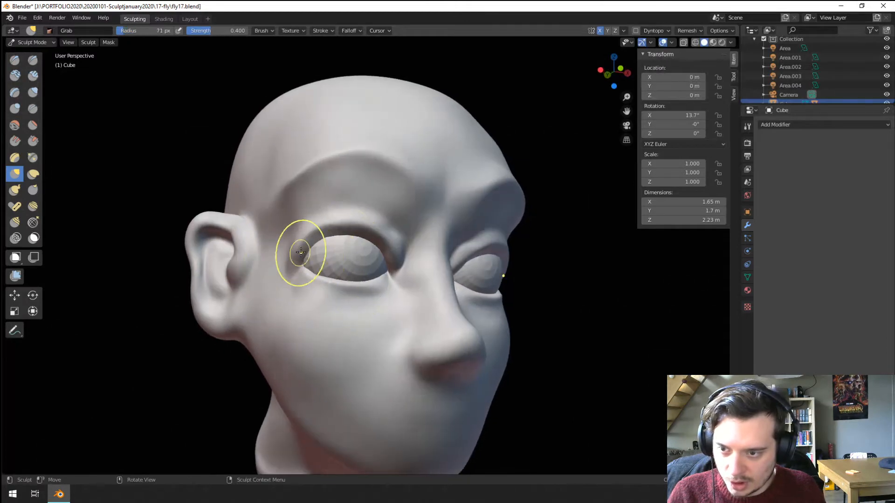
mouse_move(325, 299)
middle_down()
mouse_move(311, 320)
mouse_move(321, 336)
mouse_move(329, 299)
mouse_move(287, 326)
middle_up()
key(f)
click(337, 320)
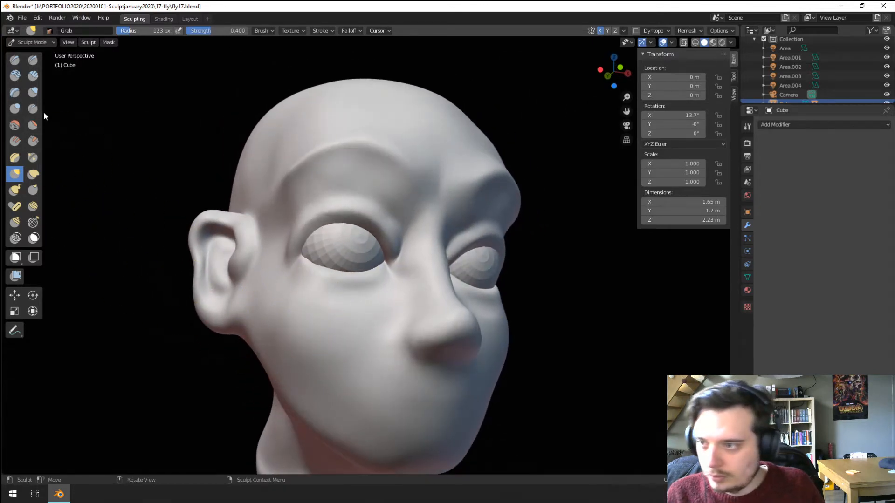
Step: Build up the cheek below the eye with 135 px Clay Strips and adjust the brow ridge with the Grab brush, starting at 163 px
click(32, 75)
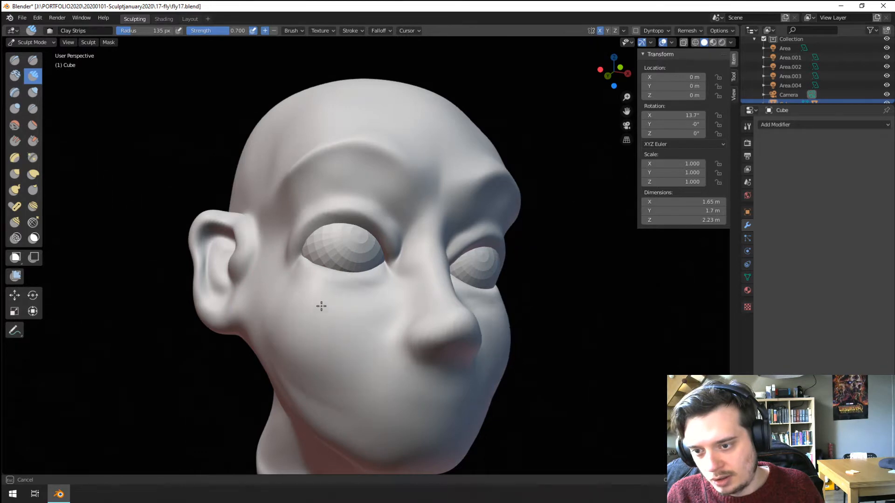
mouse_move(326, 369)
middle_down()
mouse_move(250, 340)
mouse_move(222, 368)
middle_up()
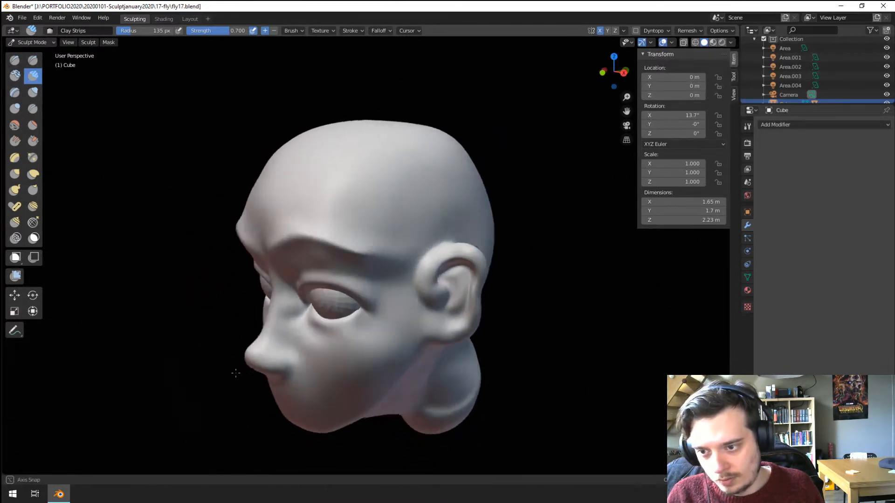
key(g)
mouse_move(274, 196)
middle_down()
mouse_move(319, 176)
mouse_move(376, 176)
mouse_move(437, 208)
mouse_move(413, 209)
mouse_move(436, 241)
middle_up()
key(f)
click(312, 176)
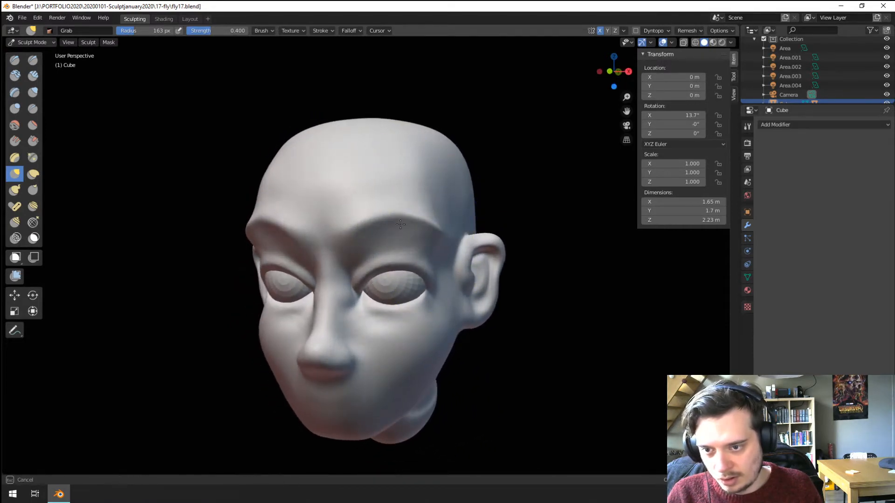
mouse_move(371, 211)
middle_down()
mouse_move(288, 213)
mouse_move(387, 206)
middle_up()
key(f)
click(294, 211)
scroll(378, 233, down, 2)
middle_drag(335, 252, 339, 280)
shift+middle_drag(340, 279, 341, 214)
middle_drag(335, 265, 327, 238)
scroll(316, 272, up, 2)
click(32, 108)
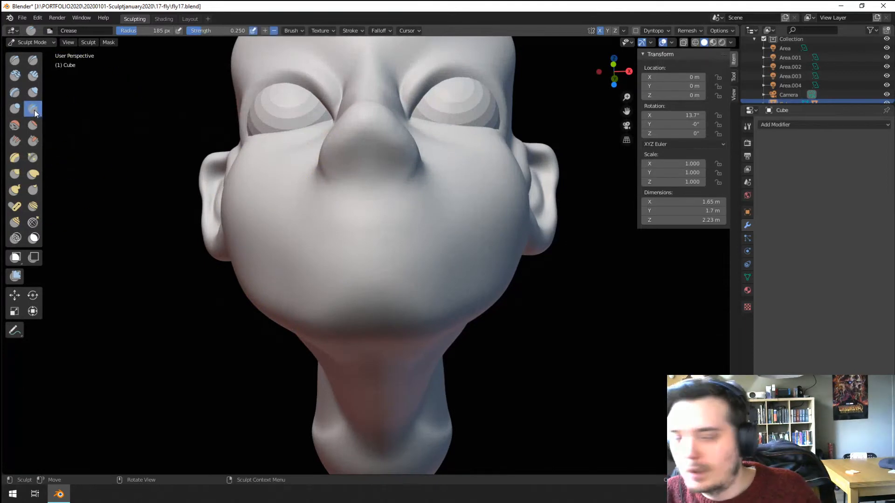
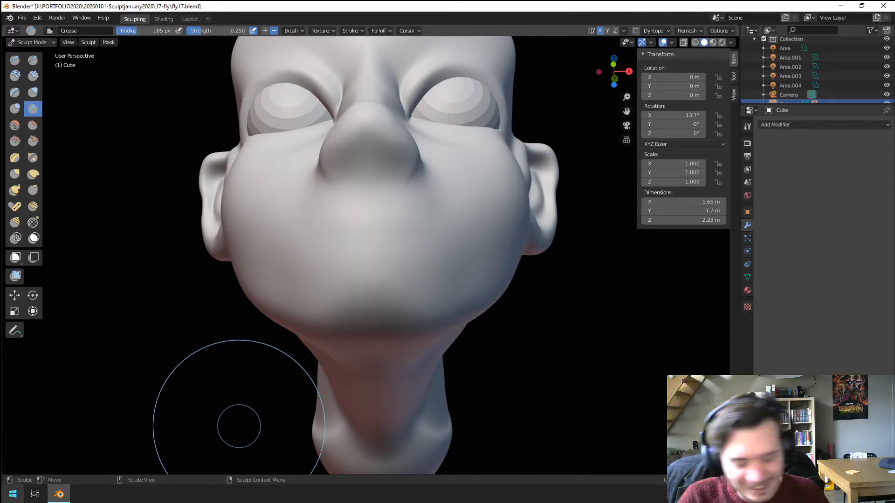
mouse_move(243, 194)
middle_down()
mouse_move(225, 193)
mouse_move(244, 171)
middle_up()
scroll(224, 192, up, 4)
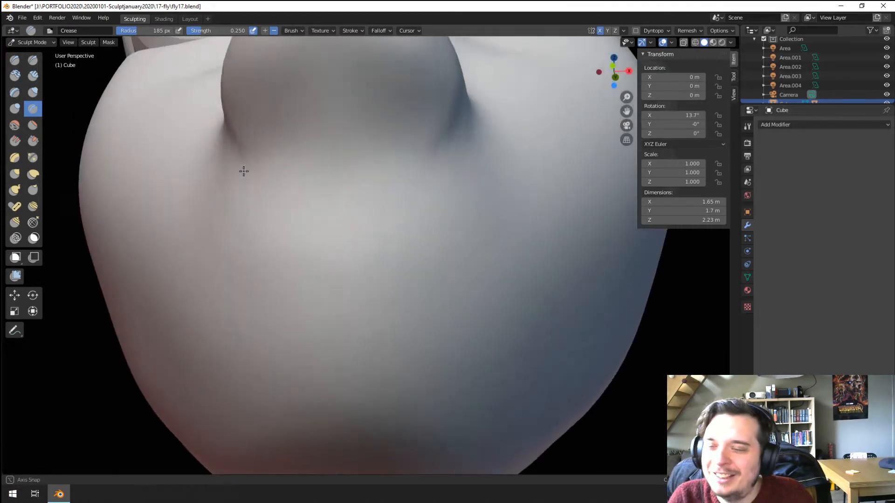
scroll(223, 159, down, 4)
key(f)
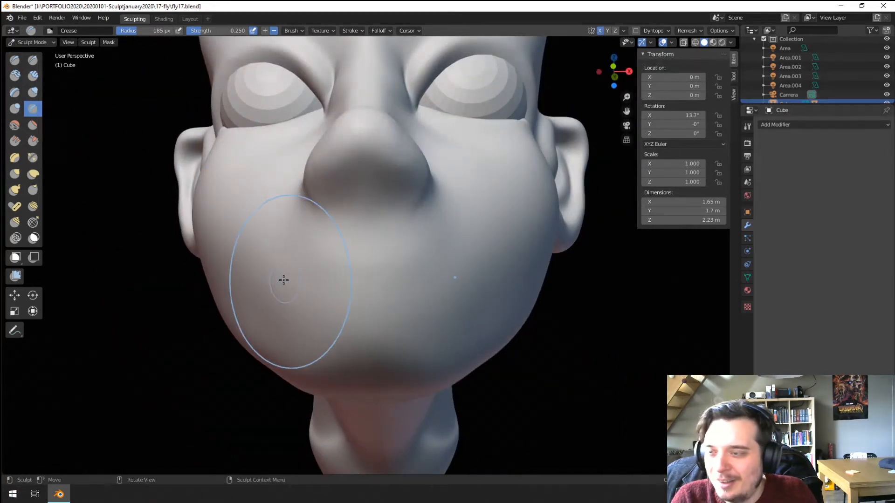
click(296, 281)
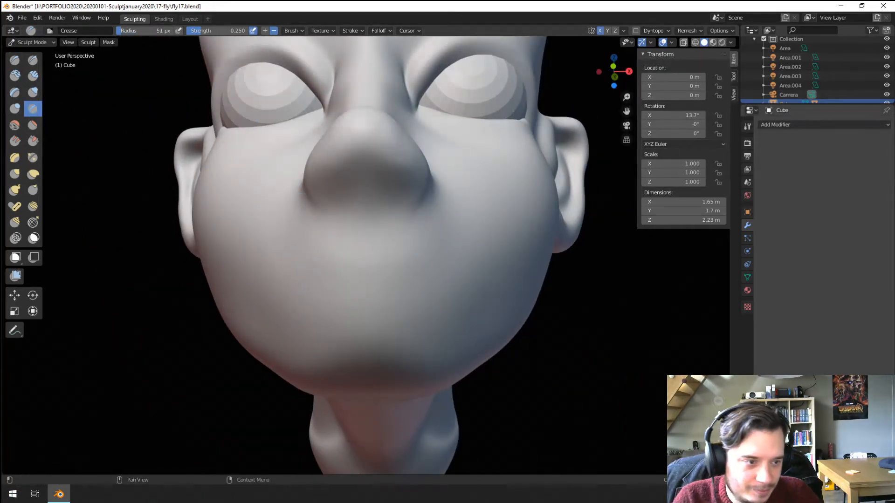
scroll(360, 216, down, 2)
middle_drag(323, 242, 322, 268)
scroll(345, 298, up, 1)
mouse_move(346, 306)
middle_down()
mouse_move(322, 279)
mouse_move(320, 299)
mouse_move(348, 297)
middle_up()
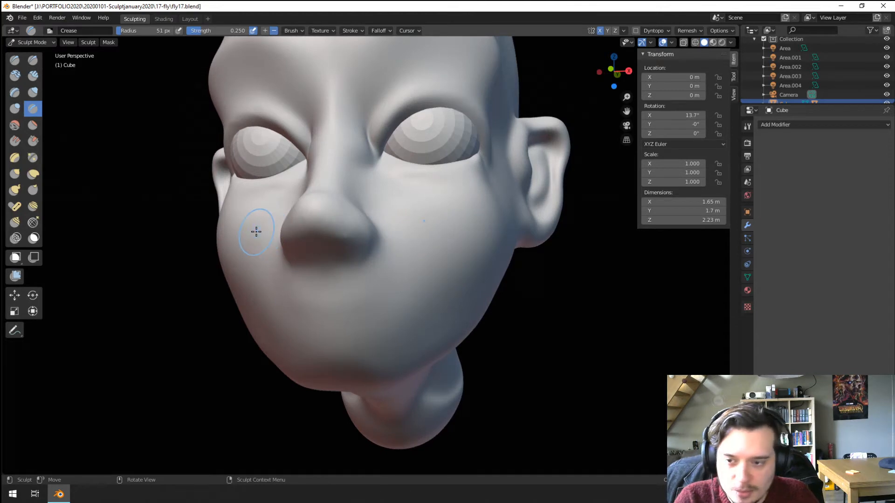
Step: Reshape the mouth and chin area with a 187 px Grab brush
key(g)
key(f)
click(326, 347)
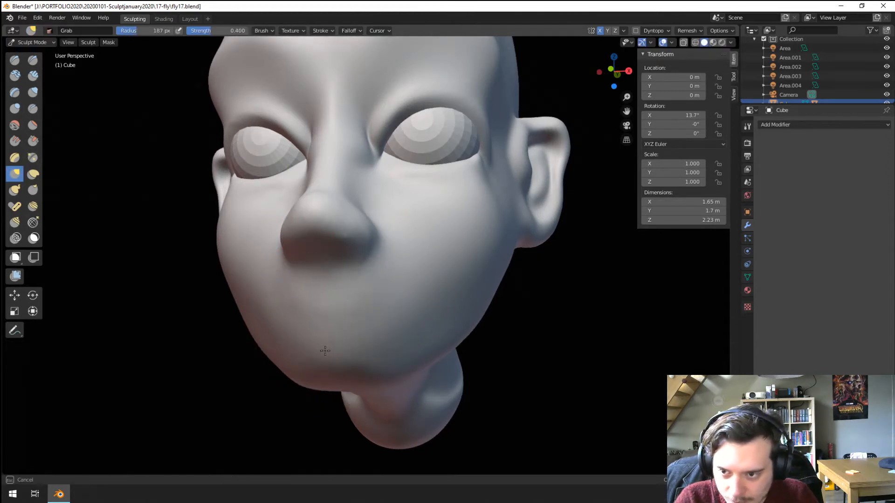
mouse_move(327, 350)
middle_down()
mouse_move(277, 363)
mouse_move(329, 349)
mouse_move(319, 339)
middle_up()
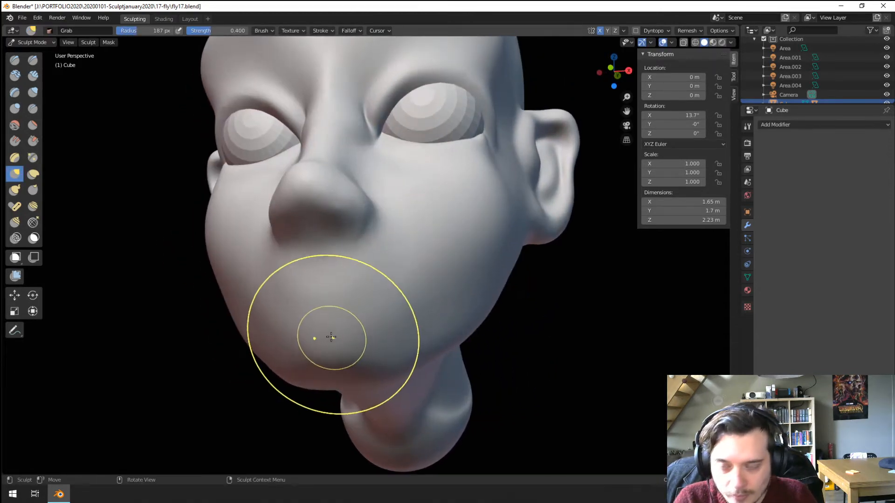
Step: Swell the lips out of the lower face with a 79 px Inflate/Deflate brush, leaving a mouth line between them
click(33, 93)
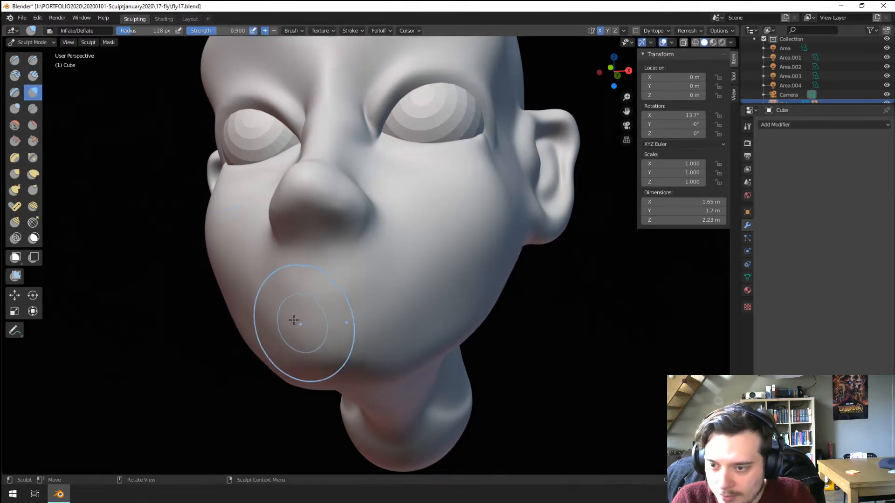
key(f)
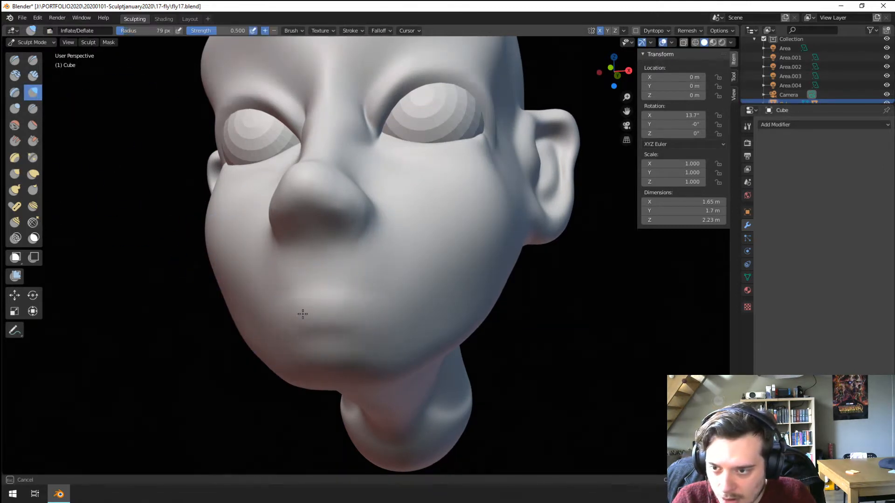
drag(290, 312, 360, 309)
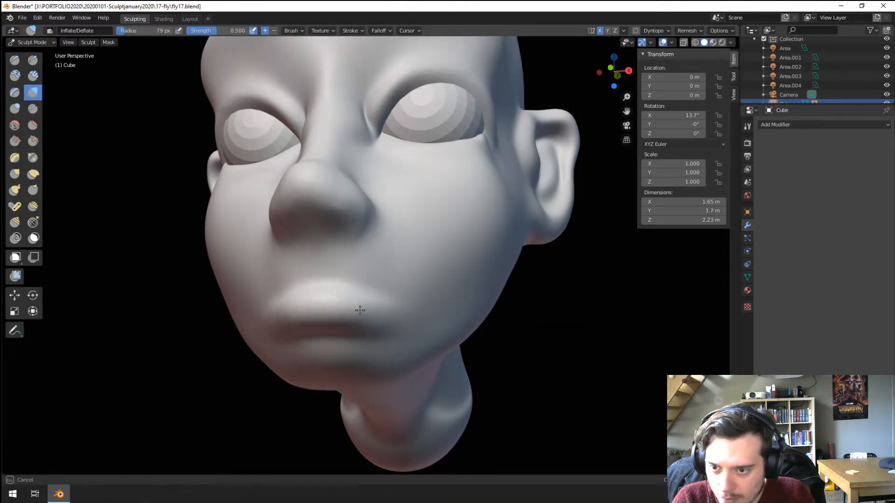
middle_drag(289, 321, 341, 275)
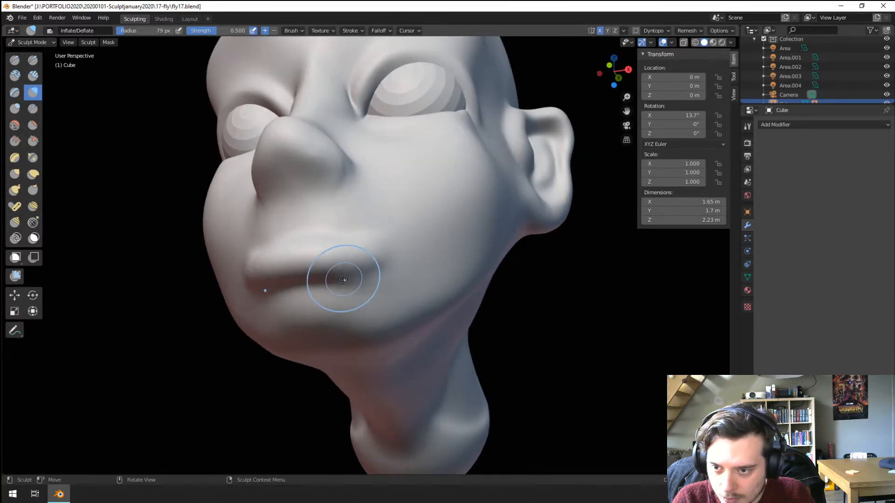
Step: Shape the mouth corner, lower lip and jaw below it with the Grab brush, starting at 167 px
key(g)
drag(371, 265, 359, 254)
mouse_move(358, 254)
middle_down()
mouse_move(303, 284)
mouse_move(311, 284)
mouse_move(302, 279)
mouse_move(308, 298)
middle_up()
drag(295, 283, 299, 305)
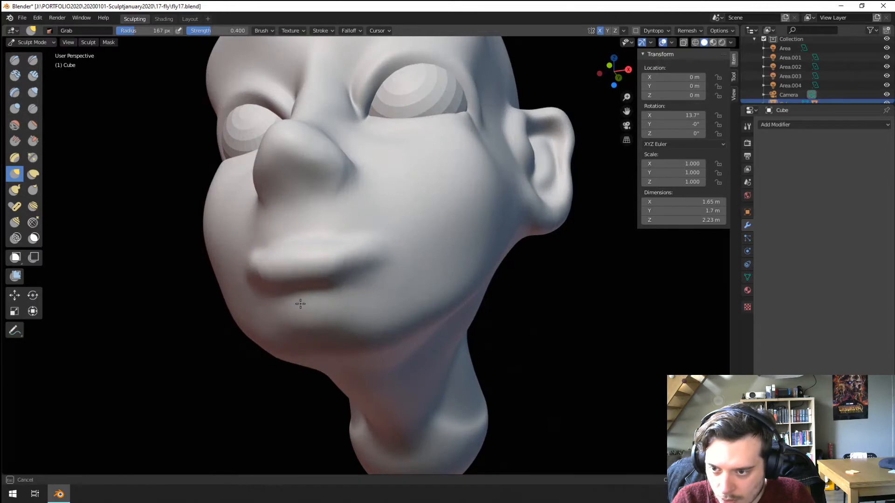
middle_drag(300, 306, 261, 321)
key(f)
click(258, 329)
drag(243, 357, 229, 364)
mouse_move(243, 349)
middle_down()
mouse_move(308, 341)
mouse_move(300, 291)
middle_up()
Step: Build up the upper lip with the Blob brush in strokes running from the mouth corner across the center
click(16, 109)
key(f)
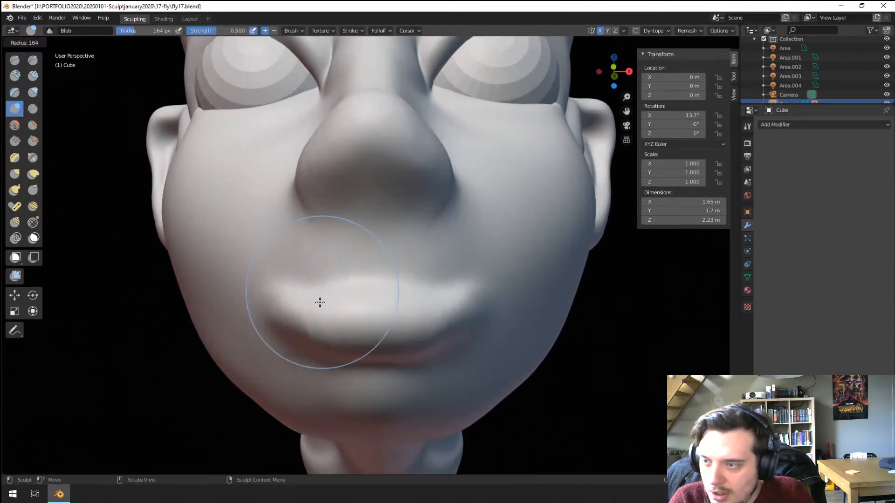
click(317, 297)
drag(321, 291, 391, 288)
drag(326, 285, 420, 286)
drag(317, 280, 431, 278)
Step: Resize the Blob brush and add volume along the upper edge of the lip with repeated strokes
key(f)
click(337, 278)
drag(276, 277, 363, 267)
drag(279, 274, 368, 262)
drag(268, 288, 368, 260)
drag(289, 270, 364, 262)
Step: Adjust the mouth corner from an angled view with the Grab brush, resizing it to 179 px
scroll(361, 270, down, 1)
mouse_move(284, 293)
middle_down()
mouse_move(335, 315)
mouse_move(321, 304)
middle_up()
key(g)
key(f)
click(389, 285)
middle_drag(498, 303, 474, 288)
key(f)
click(494, 288)
drag(436, 298, 433, 288)
middle_drag(410, 299, 382, 292)
middle_drag(324, 296, 338, 297)
Step: Pull the mouth corner upward and shift the side of the lower lip slightly with resized Grab brush strokes
key(f)
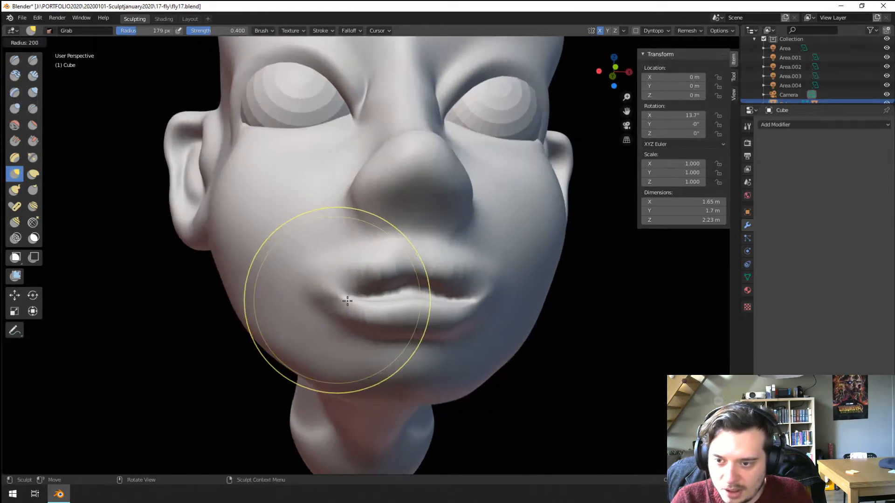
click(334, 300)
drag(339, 301, 335, 291)
key(f)
click(323, 300)
middle_drag(339, 295, 302, 294)
key(f)
click(336, 301)
drag(356, 320, 354, 324)
Step: Nudge the cheek side of the mouth inward with the Grab brush and resize it to 228 px
key(f)
click(318, 338)
middle_drag(319, 337, 261, 250)
key(f)
click(233, 231)
drag(230, 229, 246, 232)
mouse_move(246, 232)
middle_down()
mouse_move(250, 266)
mouse_move(300, 254)
mouse_move(338, 280)
mouse_move(321, 254)
middle_up()
key(f)
click(236, 293)
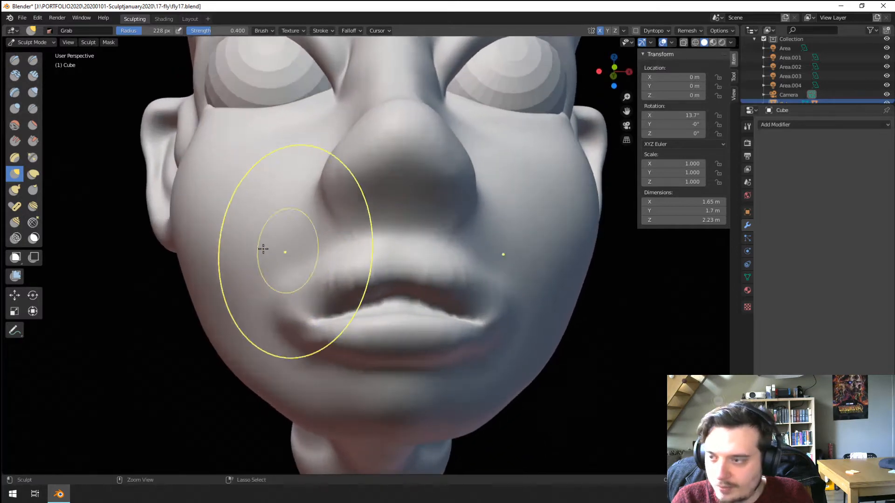
Step: Carve the mouth line between the lips and extend its corners outward with the Crease brush
click(33, 109)
key(f)
click(291, 301)
mouse_move(298, 305)
mouse_down()
mouse_move(322, 312)
mouse_move(346, 275)
mouse_move(309, 312)
mouse_move(324, 318)
mouse_move(314, 330)
mouse_move(410, 311)
mouse_up()
key(f)
click(300, 300)
drag(307, 328, 363, 305)
mouse_move(297, 313)
mouse_down()
mouse_move(368, 278)
mouse_move(347, 283)
mouse_up()
Step: Switch to Clay Strips and remesh the head with a voxel size of 0.006 m
click(32, 76)
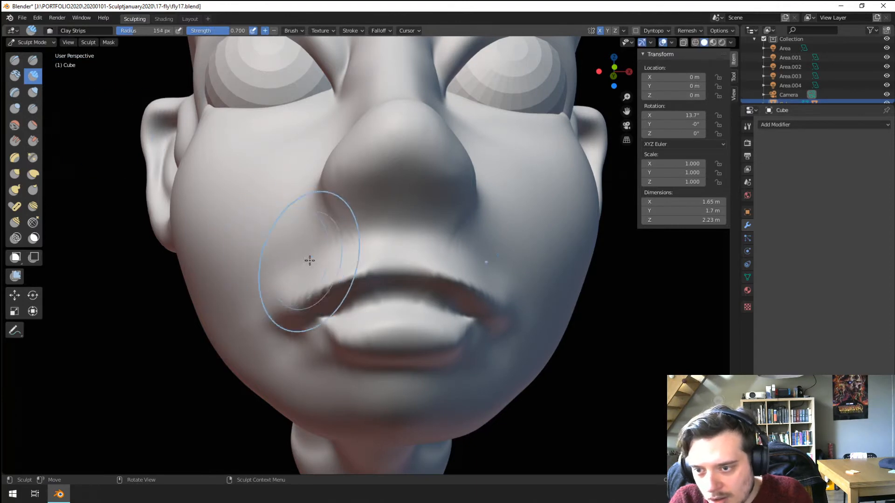
click(688, 30)
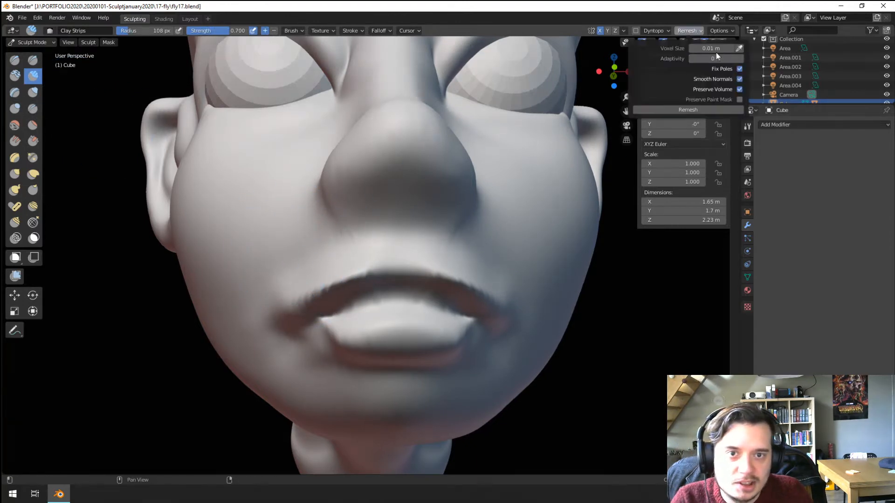
click(713, 48)
text(.006)
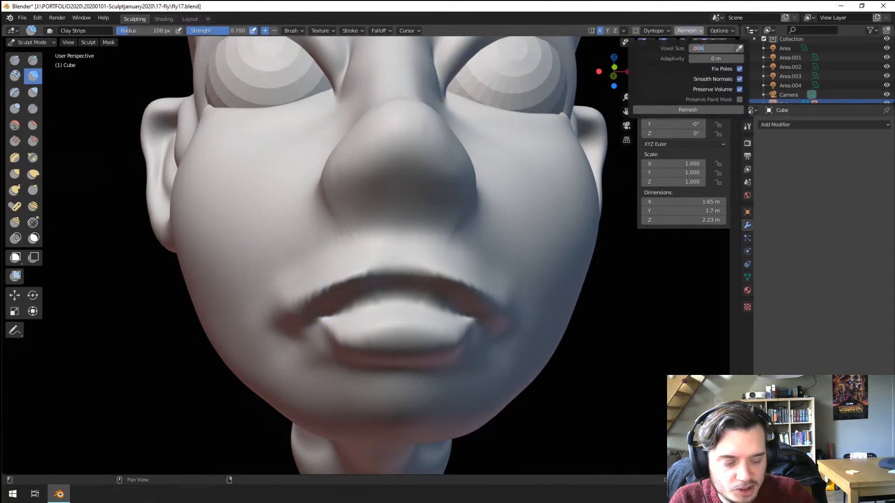
key(Return)
click(672, 110)
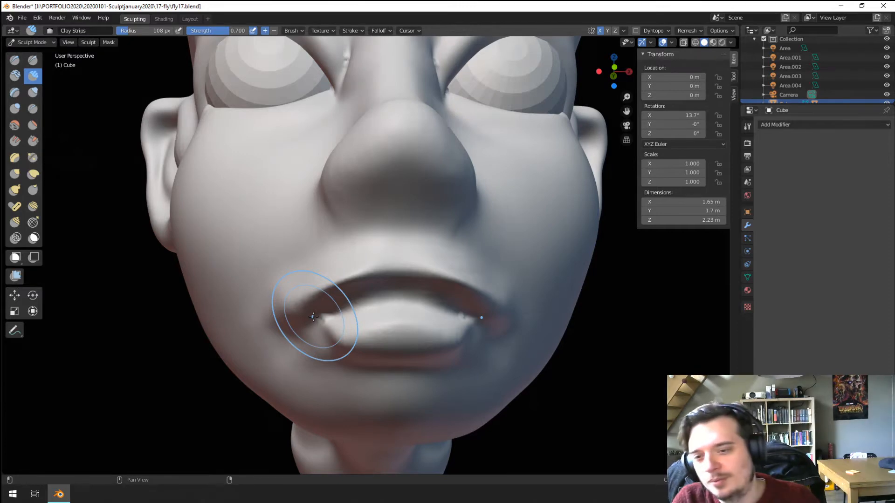
Step: Add volume to the upper lip below the nose with an 82 px Clay Strips brush
middle_drag(232, 282, 250, 293)
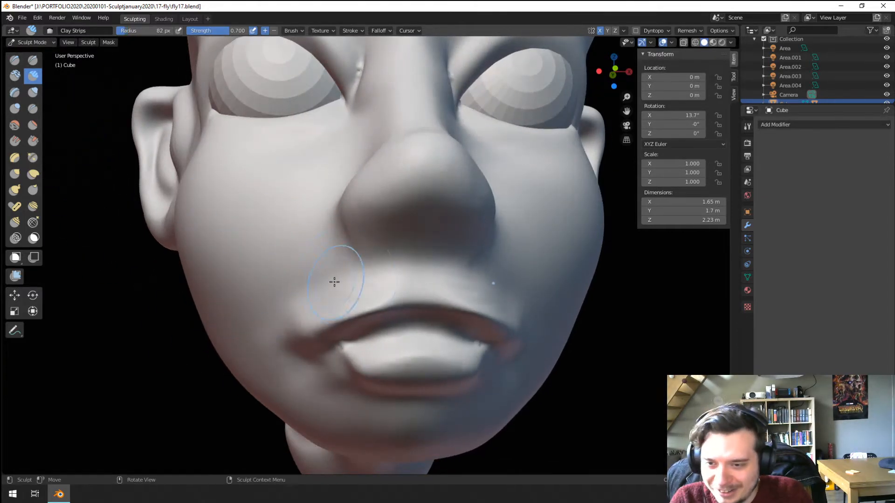
key(f)
mouse_move(373, 263)
mouse_down()
mouse_move(330, 296)
mouse_move(395, 269)
mouse_move(339, 274)
mouse_move(407, 266)
mouse_up()
Step: Lift the peak of the upper lip from a low view with a 133 px Grab brush
mouse_move(454, 276)
middle_down()
mouse_move(527, 233)
mouse_move(465, 226)
mouse_move(396, 186)
middle_up()
key(g)
key(f)
mouse_move(408, 188)
mouse_down()
mouse_move(379, 186)
mouse_move(398, 183)
mouse_up()
middle_drag(398, 190, 398, 181)
drag(398, 179, 410, 160)
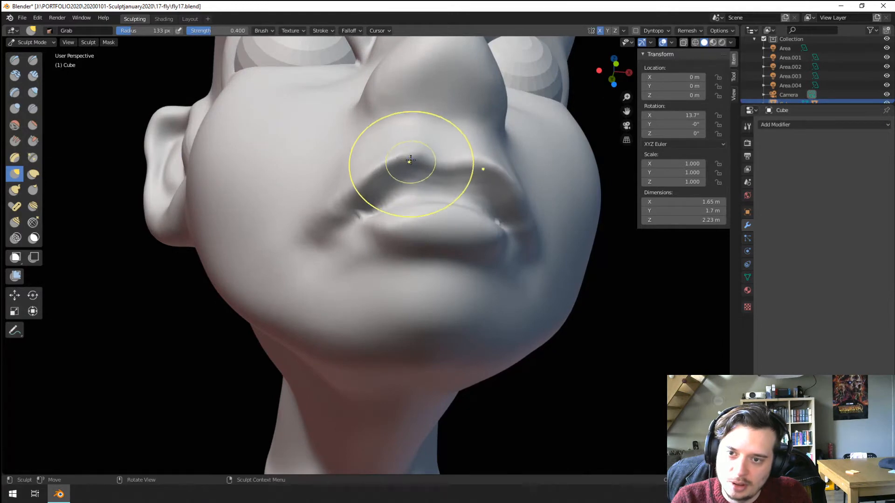
Step: Adjust the upper lip and mouth corner from the front with the Grab brush at 114 px and 108 px
mouse_move(409, 160)
middle_down()
mouse_move(441, 183)
mouse_move(427, 199)
middle_up()
scroll(410, 209, down, 5)
mouse_move(377, 231)
middle_down()
mouse_move(339, 253)
mouse_move(347, 233)
mouse_move(339, 261)
middle_up()
scroll(340, 254, up, 1)
key(f)
click(347, 248)
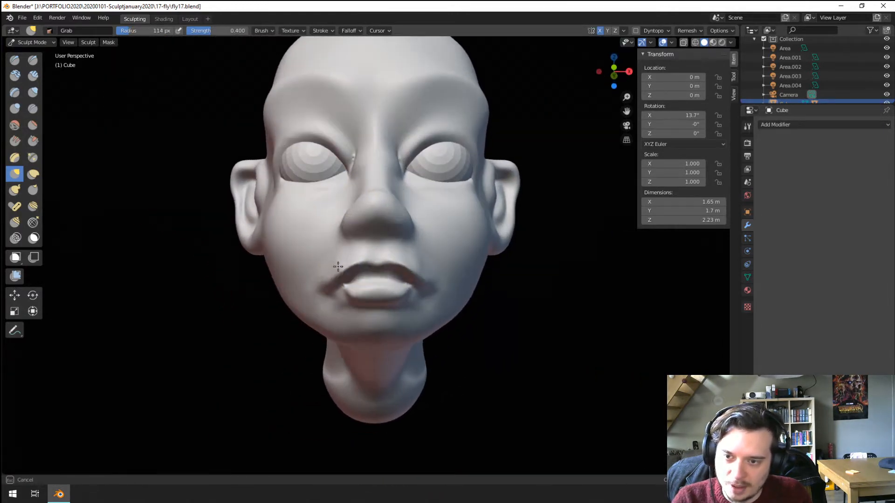
key(f)
click(366, 250)
drag(372, 251, 330, 264)
mouse_move(336, 256)
middle_down()
mouse_move(296, 260)
mouse_move(310, 253)
mouse_move(286, 266)
mouse_move(358, 257)
middle_up()
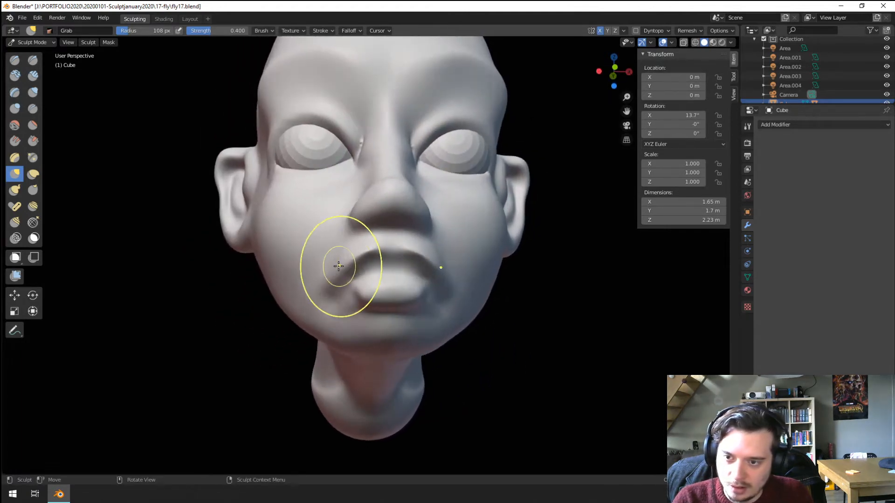
Step: Narrow the mouth by pulling its corner inward and refine the lips with the Grab brush at 101 px and 87 px
key(f)
click(360, 265)
mouse_move(327, 284)
mouse_down()
mouse_move(330, 292)
mouse_move(379, 280)
mouse_up()
key(f)
click(367, 283)
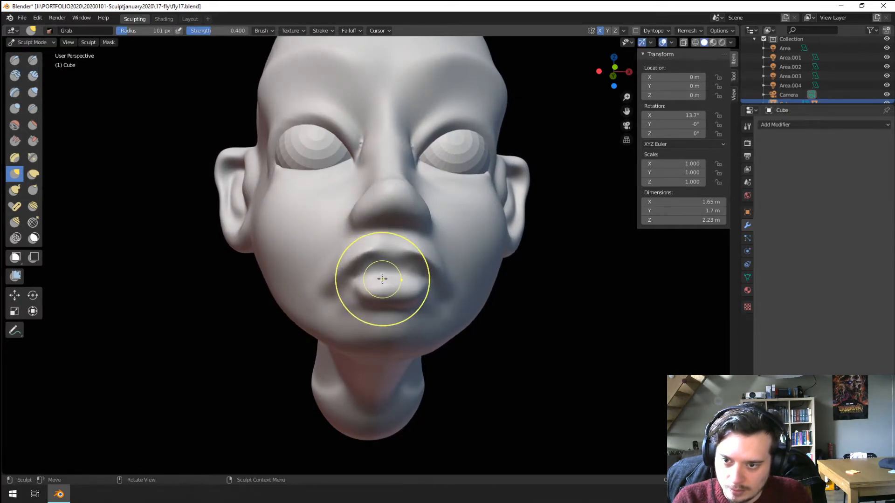
key(f)
click(388, 260)
mouse_move(389, 258)
middle_down()
mouse_move(435, 249)
mouse_move(305, 306)
mouse_move(353, 266)
middle_up()
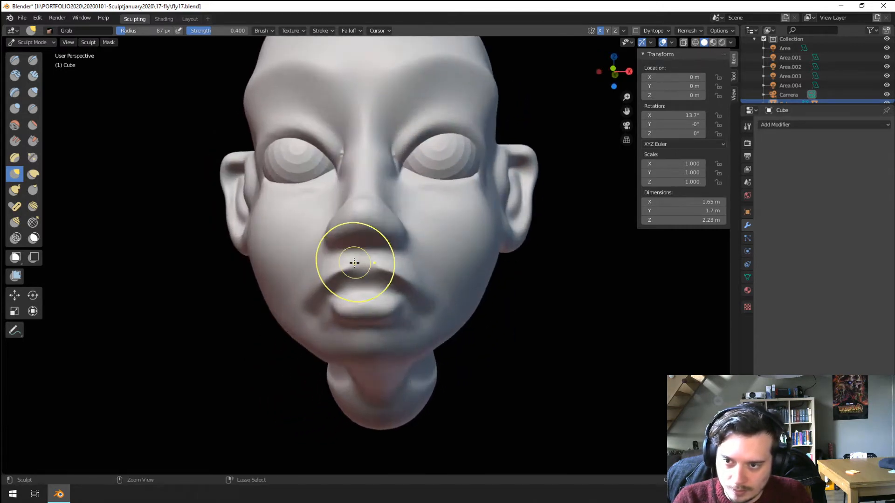
Step: Fill out the lower lip near the mouth corner with an 87 px Blob brush
scroll(367, 260, up, 4)
click(14, 108)
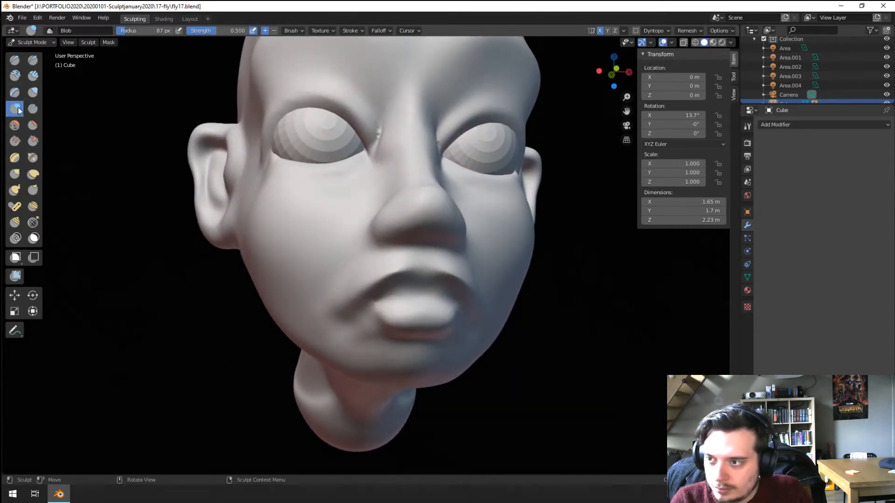
drag(397, 304, 413, 320)
mouse_move(380, 313)
mouse_down()
mouse_move(404, 325)
mouse_move(374, 318)
mouse_move(384, 321)
mouse_up()
Step: Reshape the lips from the side and front with the Grab brush, starting at 151 px
key(g)
middle_drag(408, 301, 277, 334)
key(f)
click(384, 315)
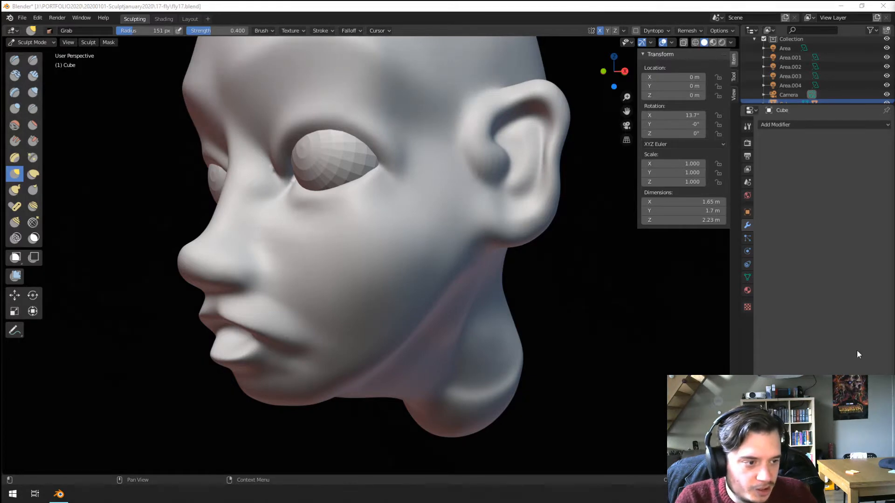
mouse_move(217, 352)
middle_down()
mouse_move(294, 326)
mouse_move(290, 316)
middle_up()
key(f)
click(277, 312)
drag(294, 315, 370, 290)
Step: Refine the upper lip contour beside the mouth with a 121 px Grab brush
key(f)
click(345, 300)
key(f)
click(419, 292)
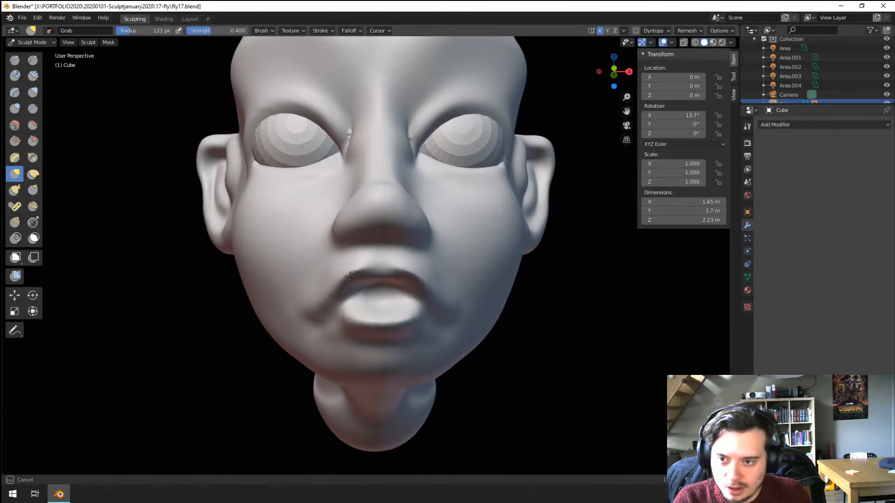
mouse_move(351, 311)
middle_down()
mouse_move(404, 313)
mouse_move(350, 310)
middle_up()
Step: Plump the upper and lower lips toward each other with a 182 px Inflate/Deflate brush
scroll(349, 310, up, 2)
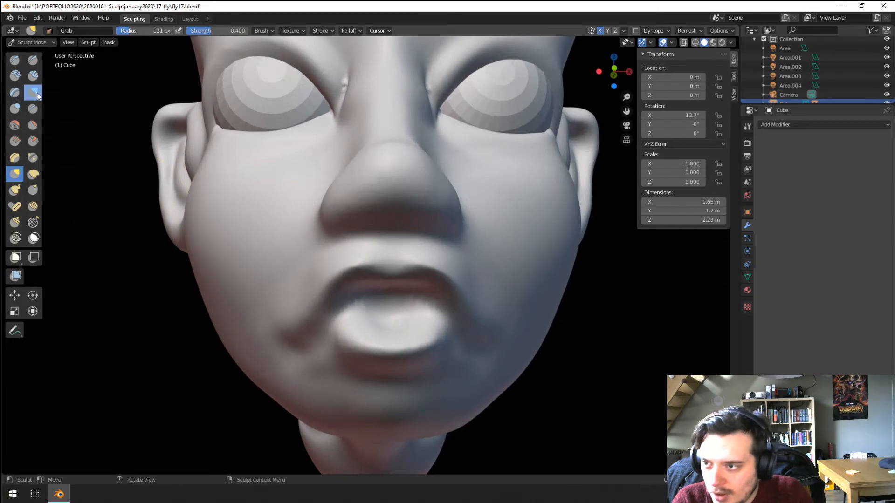
key(i)
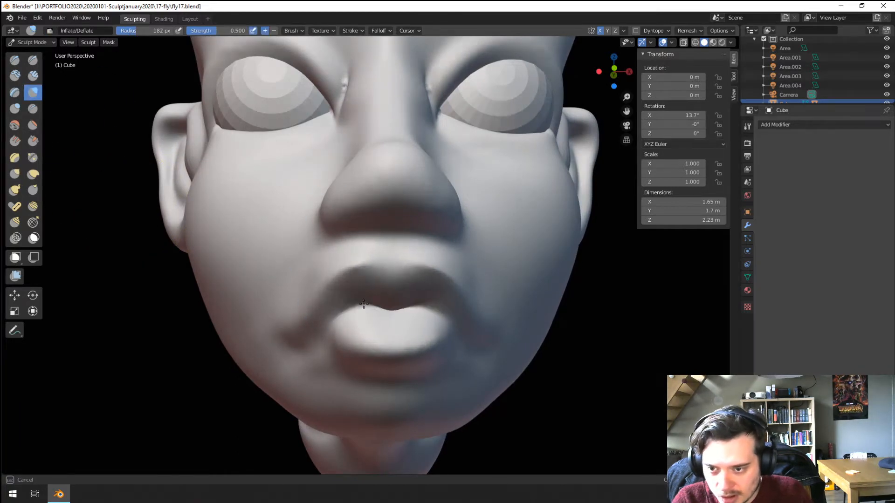
mouse_move(364, 303)
middle_down()
mouse_move(350, 286)
mouse_move(327, 311)
mouse_move(333, 323)
mouse_move(399, 340)
mouse_move(350, 339)
mouse_move(355, 300)
mouse_move(339, 295)
mouse_move(360, 292)
middle_up()
scroll(327, 312, down, 2)
Step: Adjust the cheek at the mouth corner with a 175 px Grab brush and the area beside the nose at 139 px
key(g)
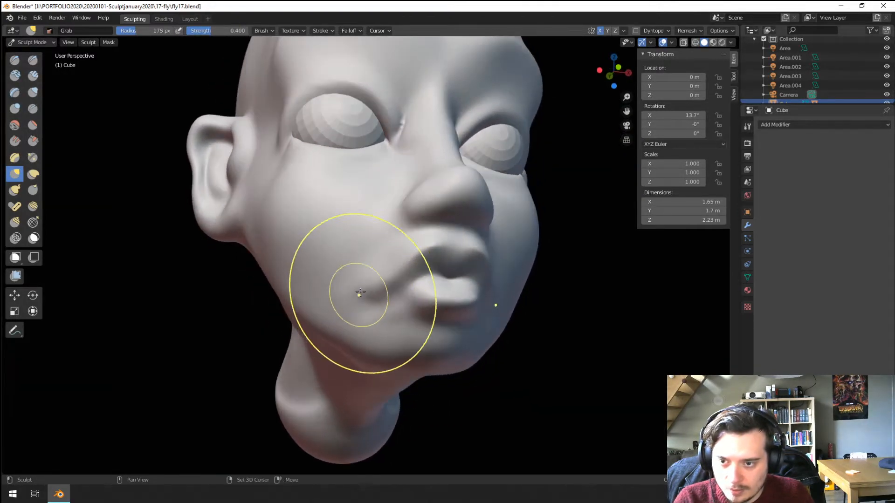
drag(372, 291, 371, 292)
scroll(345, 303, down, 2)
mouse_move(315, 315)
middle_down()
mouse_move(285, 323)
mouse_move(323, 306)
mouse_move(315, 297)
middle_up()
scroll(302, 305, up, 1)
key(f)
click(318, 305)
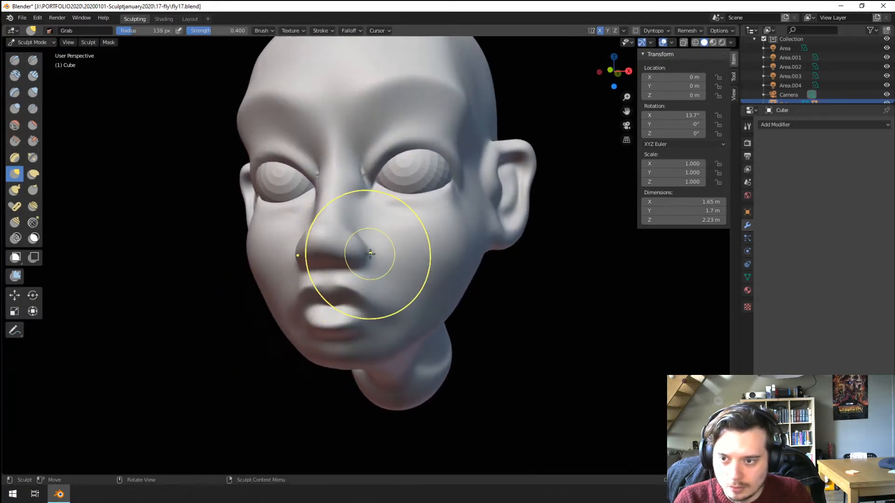
mouse_move(350, 254)
middle_down()
mouse_move(374, 263)
mouse_move(333, 276)
middle_up()
Step: Push the base of the nose back in profile with a 209 px Grab brush, and resize the brush to 166 px
scroll(298, 307, down, 2)
mouse_move(278, 330)
middle_down()
mouse_move(305, 301)
mouse_move(264, 279)
middle_up()
key(f)
click(325, 282)
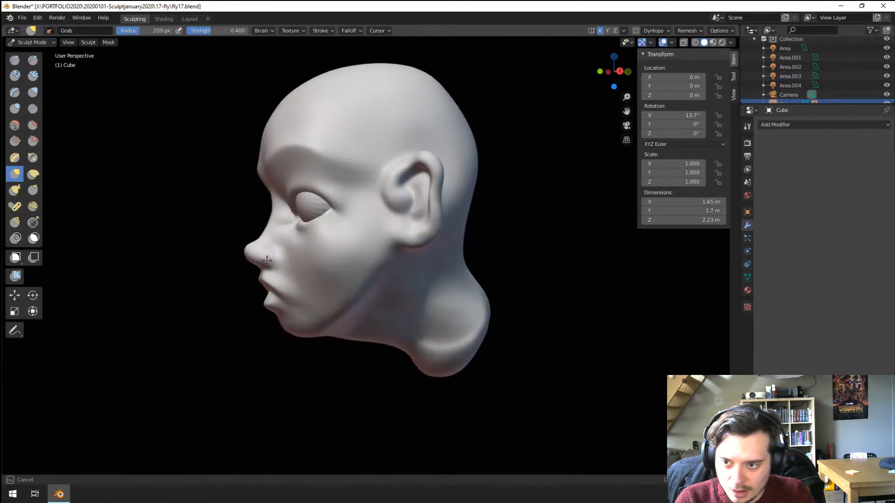
drag(267, 260, 270, 259)
key(f)
click(355, 283)
middle_drag(285, 308, 359, 298)
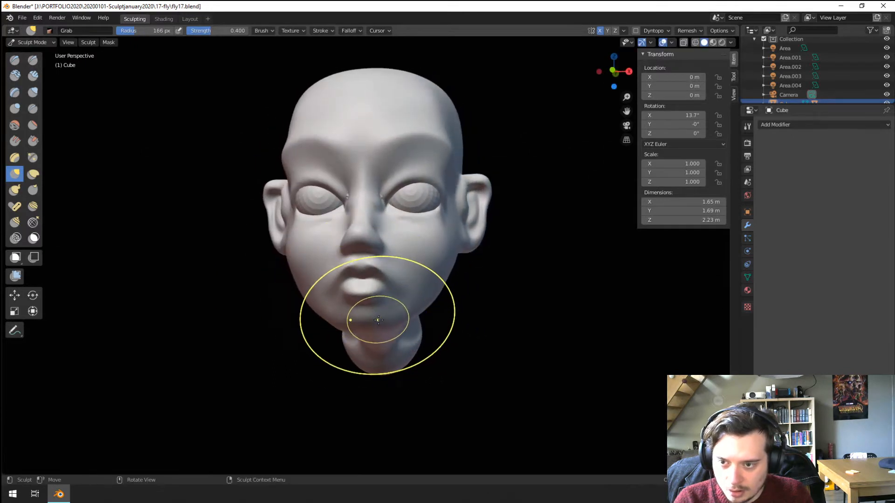
Step: Lift the area at the outer eye corner slightly with a 134 px Grab brush
mouse_move(381, 329)
middle_down()
mouse_move(420, 321)
mouse_move(393, 305)
mouse_move(367, 305)
middle_up()
key(f)
click(431, 305)
key(f)
click(359, 306)
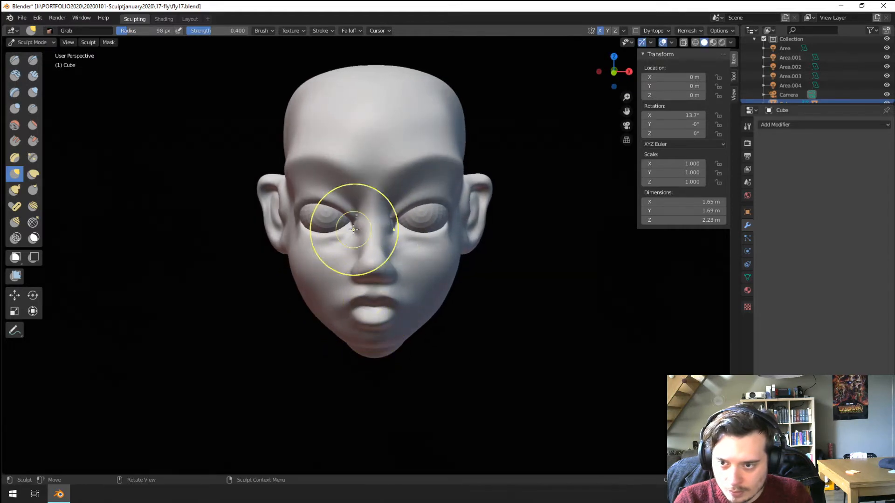
middle_drag(358, 230, 311, 232)
key(f)
click(411, 231)
click(438, 222)
middle_drag(438, 222, 426, 202)
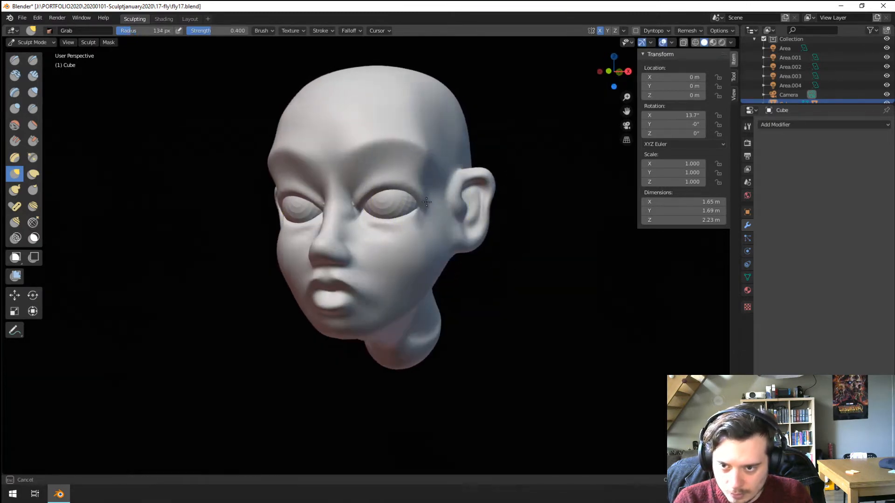
drag(427, 193, 425, 190)
Step: Resize the Grab brush and reshape the lips
mouse_move(404, 198)
middle_down()
mouse_move(423, 202)
mouse_move(327, 210)
mouse_move(401, 200)
mouse_move(310, 234)
mouse_move(366, 241)
mouse_move(338, 252)
mouse_move(354, 254)
mouse_move(432, 250)
mouse_move(369, 279)
mouse_move(272, 270)
mouse_move(280, 279)
mouse_move(321, 278)
mouse_move(303, 277)
mouse_move(342, 273)
mouse_move(351, 262)
middle_up()
key(f)
click(409, 202)
middle_drag(350, 262, 377, 280)
key(f)
click(369, 289)
drag(363, 298, 379, 303)
Step: Carve the line between the lips and the mouth corner with a 77 px Crease brush
mouse_move(372, 302)
middle_down()
mouse_move(286, 286)
mouse_move(310, 286)
mouse_move(238, 211)
middle_up()
click(32, 108)
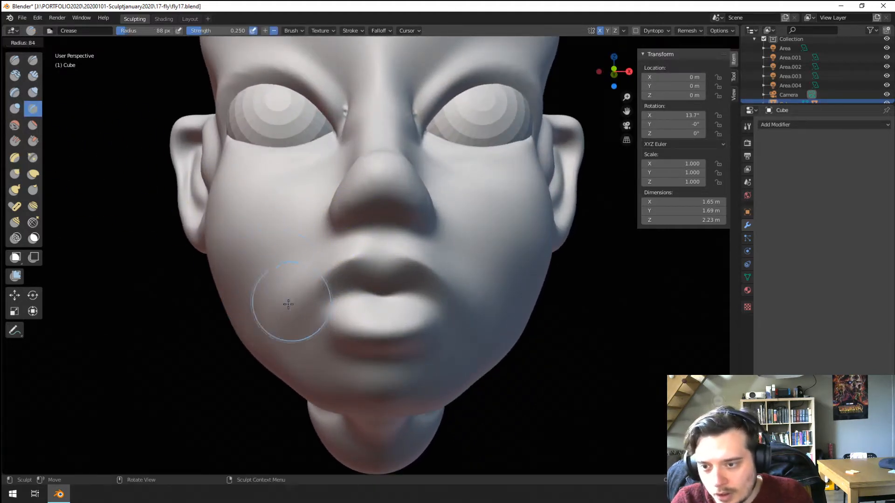
drag(381, 271, 358, 289)
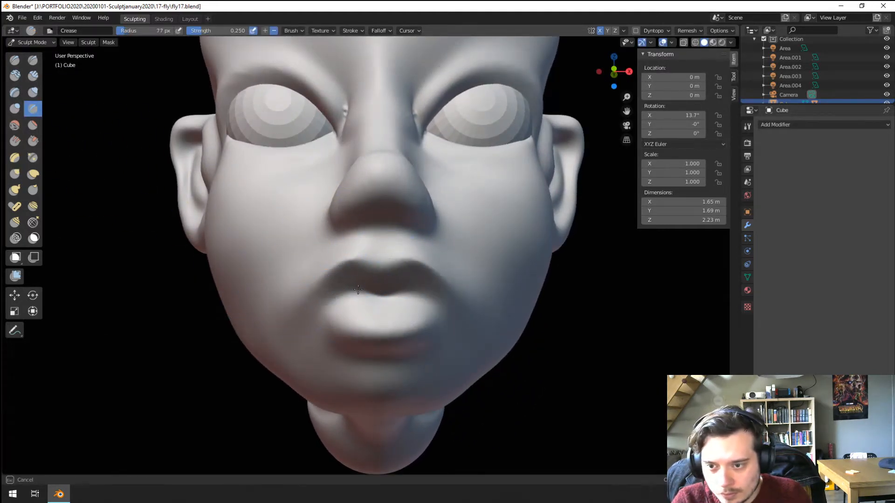
drag(320, 315, 321, 302)
Step: Shift the lower lip near the mouth corner with the Grab brush
middle_drag(322, 302, 329, 300)
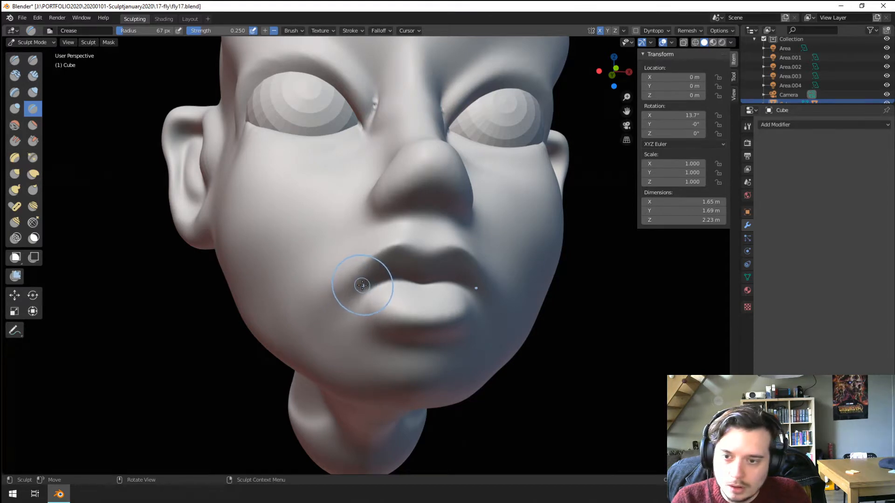
key(g)
mouse_move(385, 300)
mouse_down()
mouse_move(384, 327)
mouse_move(378, 310)
mouse_up()
Step: Sculpt along the opening between the lips with a 23 px Blob brush
click(33, 93)
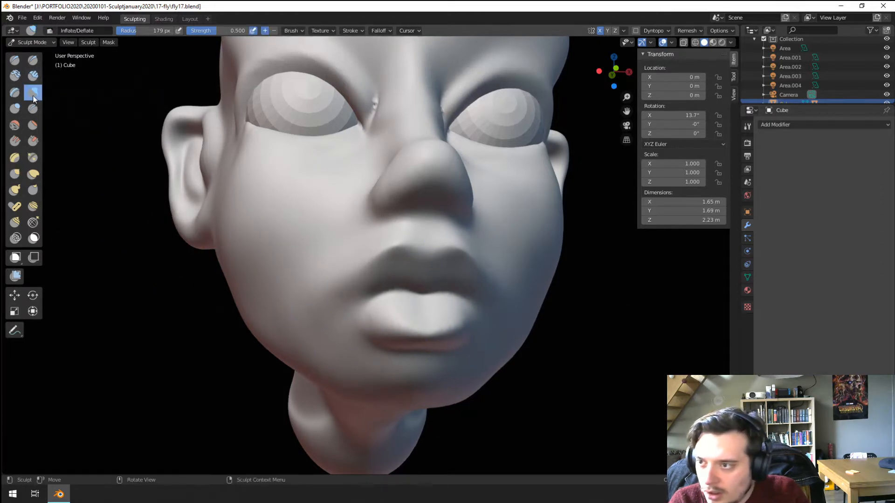
click(15, 108)
key(f)
click(389, 298)
key(f)
click(405, 295)
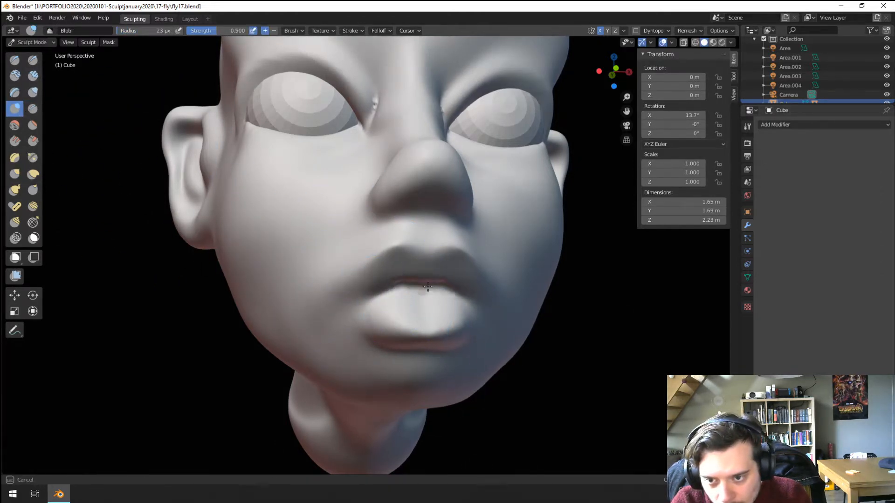
mouse_move(428, 286)
mouse_down()
mouse_move(401, 286)
mouse_move(462, 292)
mouse_up()
Step: Pull the mouth corner outward and down with the Grab brush
mouse_move(461, 292)
middle_down()
mouse_move(325, 320)
mouse_move(350, 319)
middle_up()
scroll(322, 313, up, 3)
key(g)
drag(322, 319, 303, 331)
Step: Refine the upper edge of the lower lip with a 107 px Grab brush
key(f)
click(295, 325)
key(f)
click(287, 326)
key(f)
click(317, 318)
mouse_move(303, 330)
middle_down()
mouse_move(343, 298)
mouse_move(426, 268)
middle_up()
key(f)
click(365, 291)
mouse_move(436, 283)
mouse_down()
mouse_move(441, 275)
mouse_move(457, 287)
mouse_up()
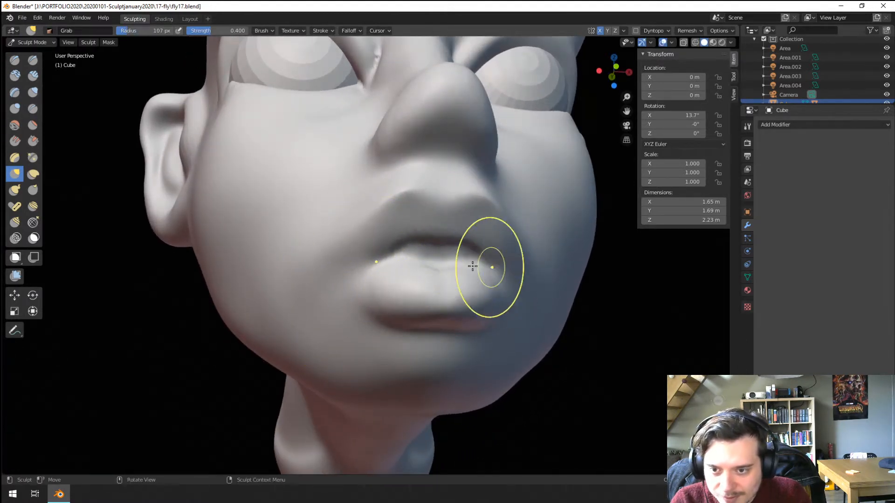
Step: Sharpen the lower lip and the line between the lips with a 65 px Crease brush
click(38, 112)
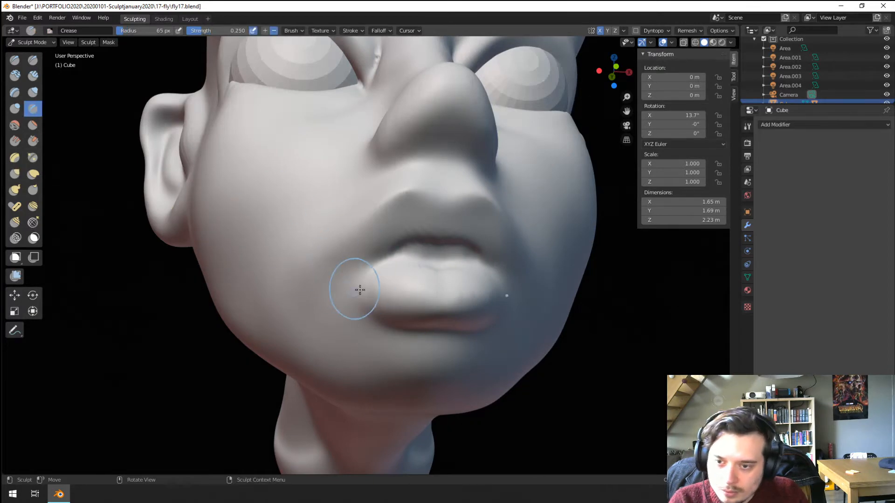
drag(415, 307, 402, 301)
mouse_move(394, 293)
mouse_down()
mouse_move(483, 297)
mouse_move(489, 279)
mouse_up()
Step: Push the lower lip back in profile with the Grab brush and pull the upper lip forward at 130 px
scroll(365, 311, down, 3)
mouse_move(365, 311)
middle_down()
mouse_move(352, 323)
mouse_move(276, 316)
middle_up()
key(g)
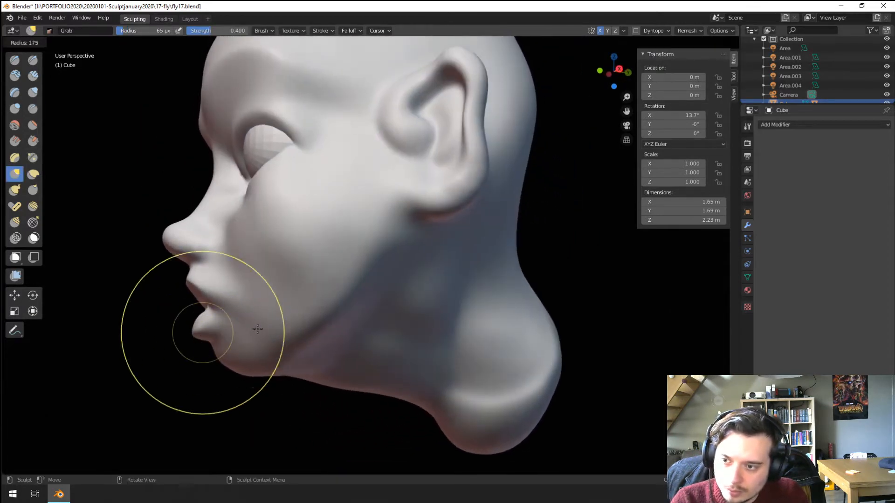
drag(193, 330, 216, 337)
key(f)
click(194, 320)
drag(189, 290, 185, 288)
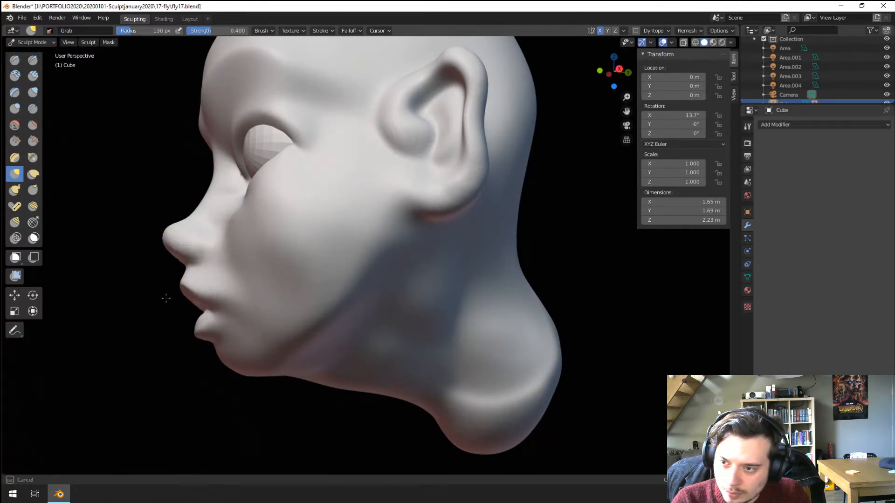
Step: Define the lower lip with a 112 px Crease brush, and deepen the fold beneath it after resizing the brush
middle_drag(166, 298, 293, 274)
ctrl+middle_drag(292, 274, 300, 249)
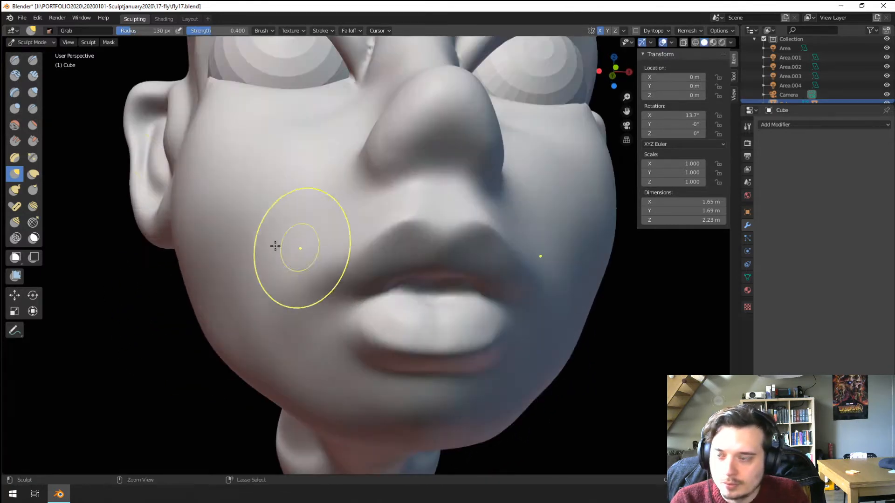
key(shift+c)
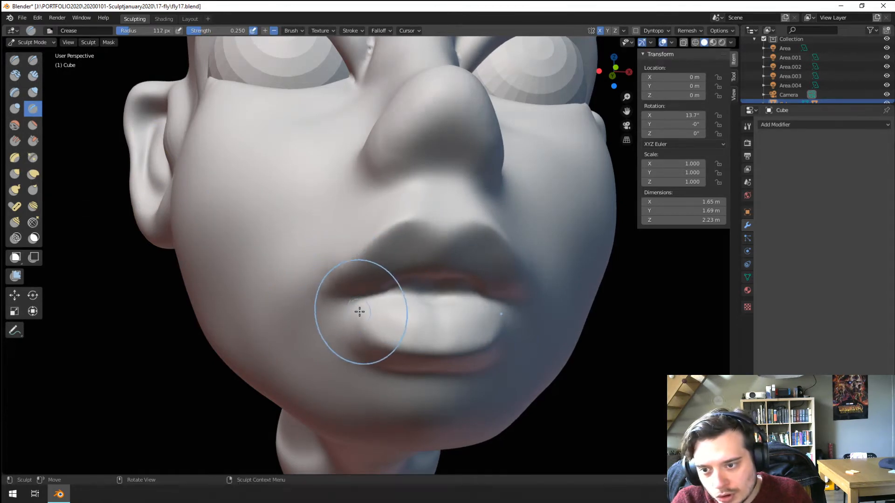
drag(359, 311, 438, 347)
drag(390, 378, 437, 378)
middle_drag(420, 348, 424, 340)
key(f)
click(446, 343)
drag(437, 374, 447, 369)
mouse_move(447, 368)
mouse_down()
mouse_move(426, 363)
mouse_move(441, 362)
mouse_up()
Step: Push the side of the jaw upward with a 167 px Grab brush in front view
mouse_move(478, 324)
ctrl+middle_down()
mouse_move(414, 367)
mouse_move(350, 373)
mouse_move(361, 363)
ctrl+middle_up()
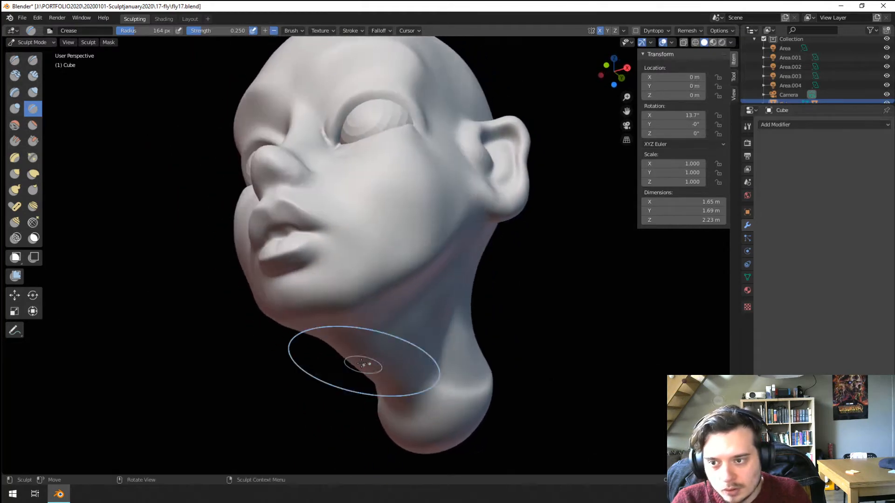
key(f)
middle_drag(424, 246, 384, 263)
middle_drag(362, 298, 410, 318)
key(g)
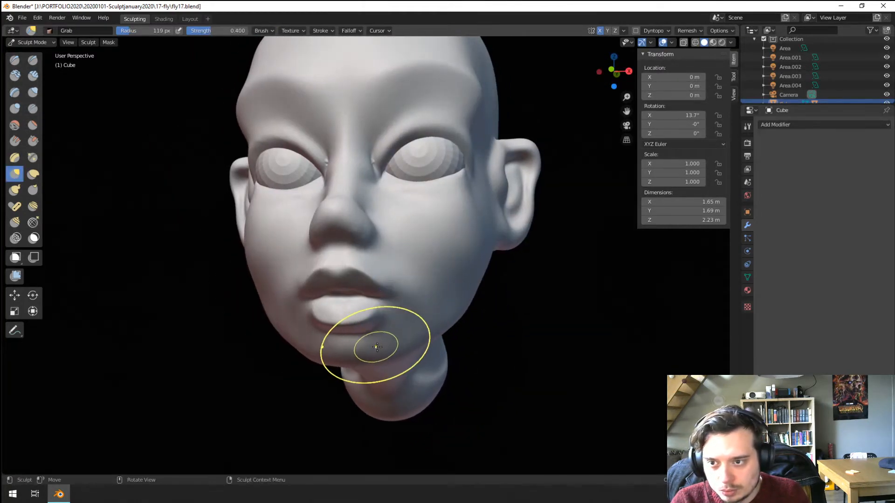
middle_drag(376, 345, 402, 346)
drag(293, 343, 286, 319)
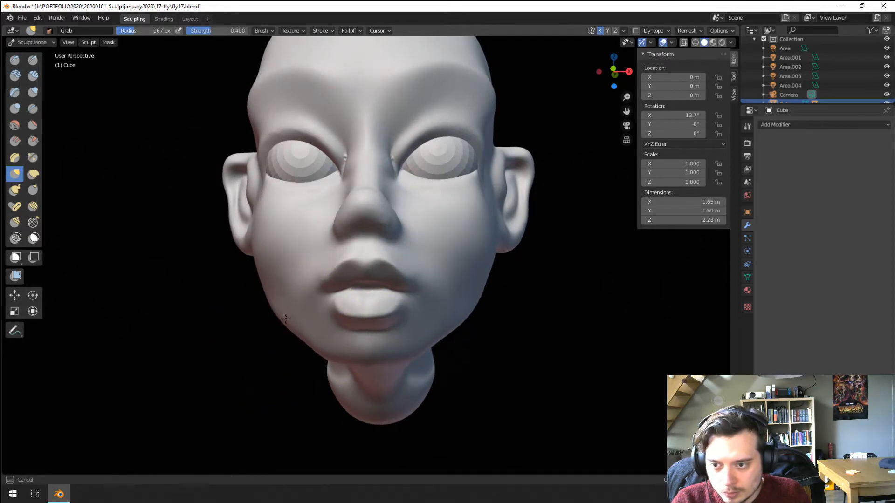
Step: Adjust the underside of the jaw beside the chin with a 165 px Grab brush
middle_drag(287, 323, 330, 330)
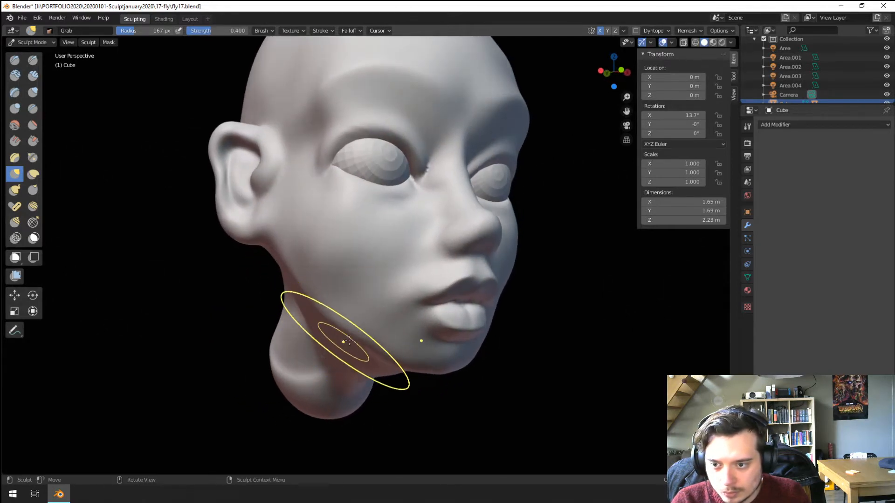
middle_drag(377, 358, 353, 355)
key(f)
click(359, 359)
drag(350, 357, 348, 354)
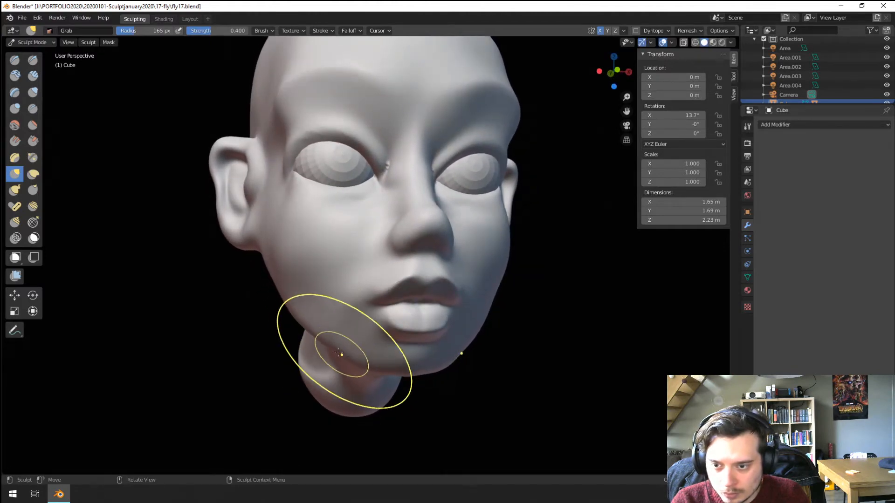
Step: Pull the chin forward in profile with the 165 px Grab brush
mouse_move(301, 329)
middle_down()
mouse_move(295, 373)
mouse_move(227, 355)
middle_up()
scroll(233, 352, up, 1)
key(f)
click(282, 367)
drag(266, 364, 258, 366)
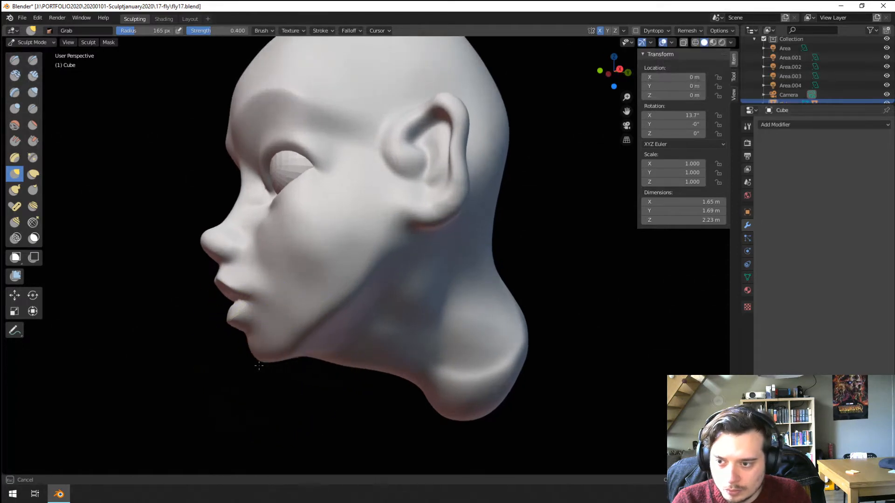
Step: Examine the head's proportions from front, three-quarter and profile views, and resize the Grab brush to 220 px
mouse_move(260, 366)
middle_down()
mouse_move(363, 327)
mouse_move(354, 330)
middle_up()
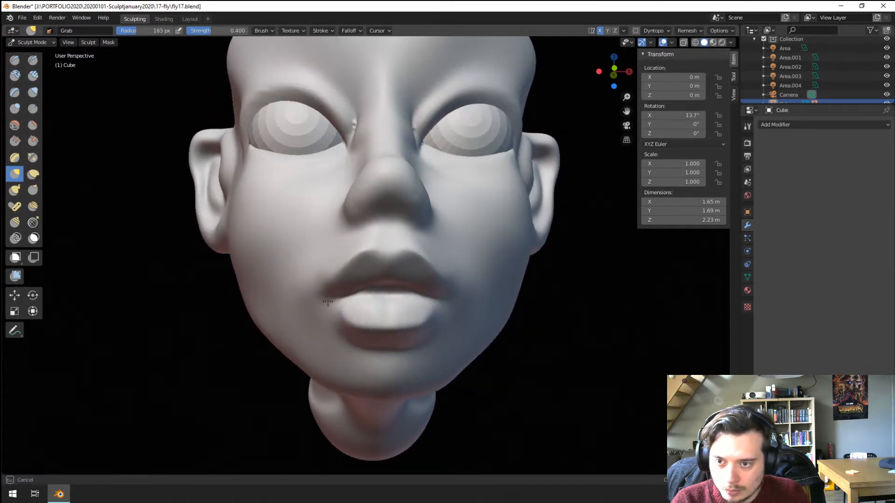
scroll(326, 329, down, 3)
mouse_move(326, 329)
middle_down()
mouse_move(341, 333)
mouse_move(313, 340)
mouse_move(312, 317)
middle_up()
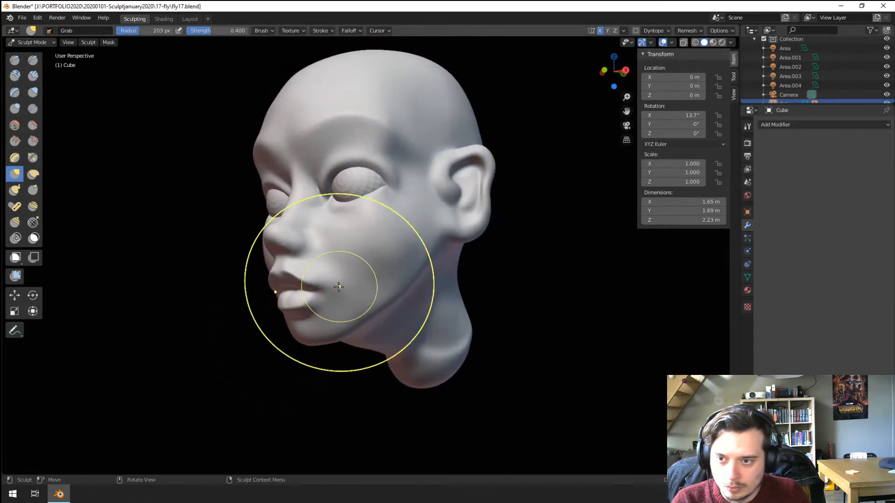
middle_drag(338, 286, 290, 304)
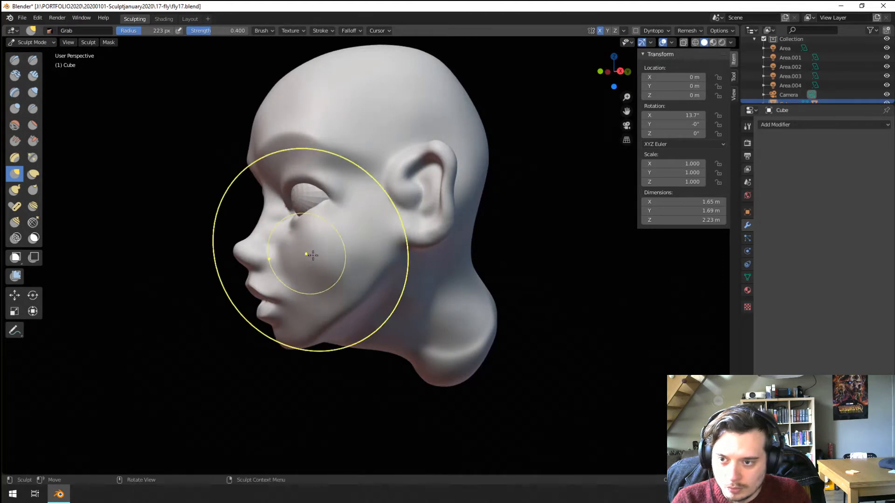
mouse_move(313, 254)
middle_down()
mouse_move(379, 253)
mouse_move(363, 282)
mouse_move(338, 289)
mouse_move(376, 280)
mouse_move(344, 289)
mouse_move(484, 305)
mouse_move(394, 308)
mouse_move(291, 331)
middle_up()
key(f)
shift+middle_drag(298, 250, 275, 284)
key(f)
click(302, 189)
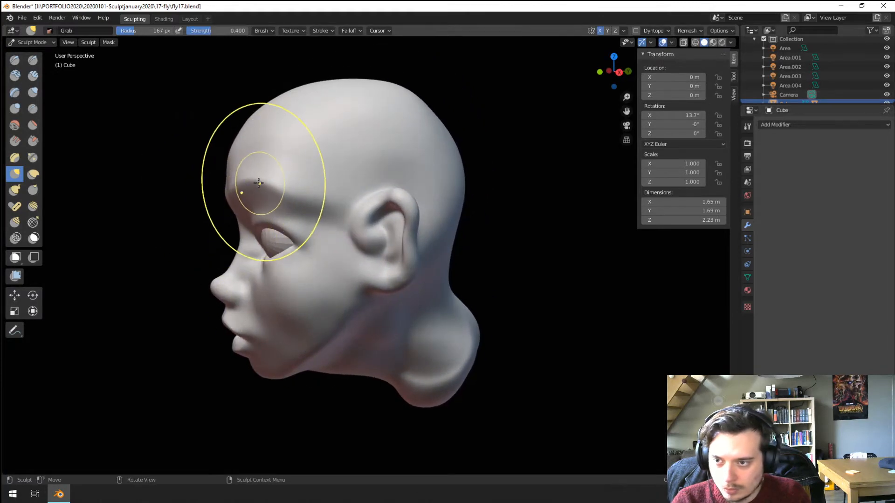
middle_drag(259, 181, 315, 186)
scroll(315, 228, down, 1)
mouse_move(316, 228)
middle_down()
mouse_move(338, 235)
mouse_move(314, 226)
middle_up()
scroll(327, 239, up, 2)
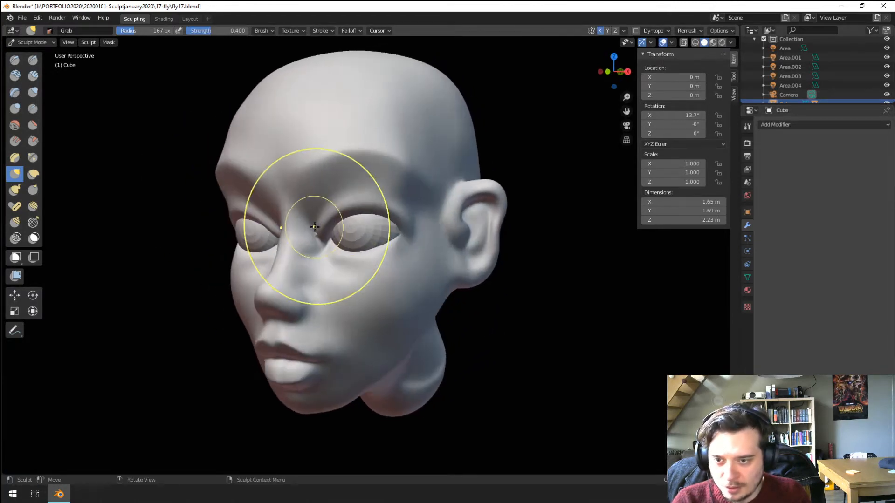
key(f)
click(404, 224)
middle_drag(409, 195, 345, 190)
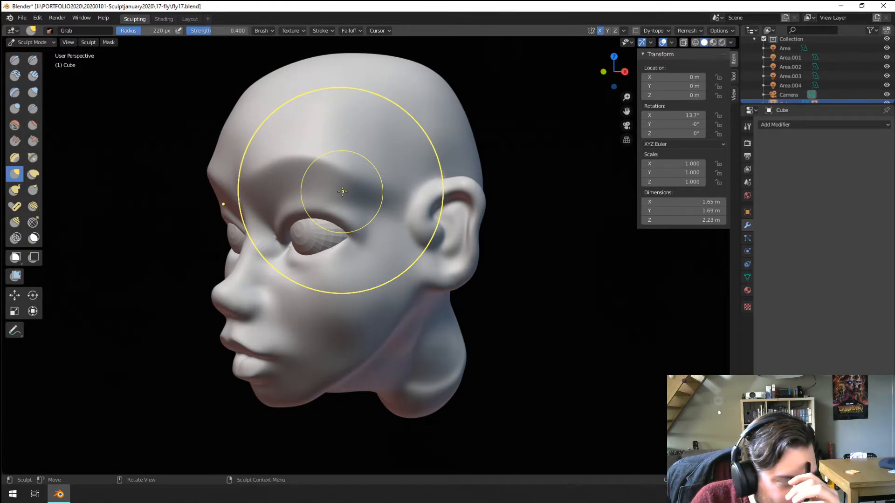
Step: Carve the upper eyelid fold below the brow with a Crease brush at 115 px and 78 px
middle_drag(140, 230, 283, 254)
scroll(289, 238, up, 3)
mouse_move(294, 221)
middle_down()
mouse_move(292, 232)
mouse_move(266, 221)
mouse_move(259, 250)
middle_up()
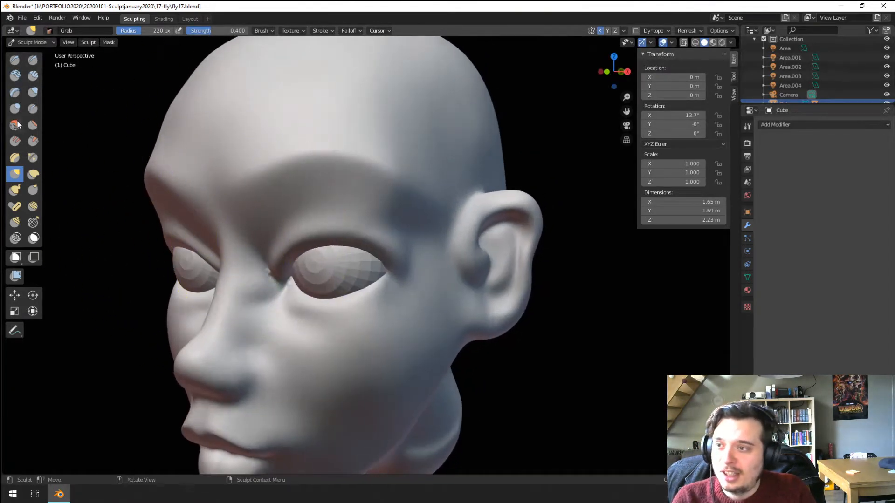
click(32, 109)
key(f)
click(251, 245)
drag(276, 237, 368, 215)
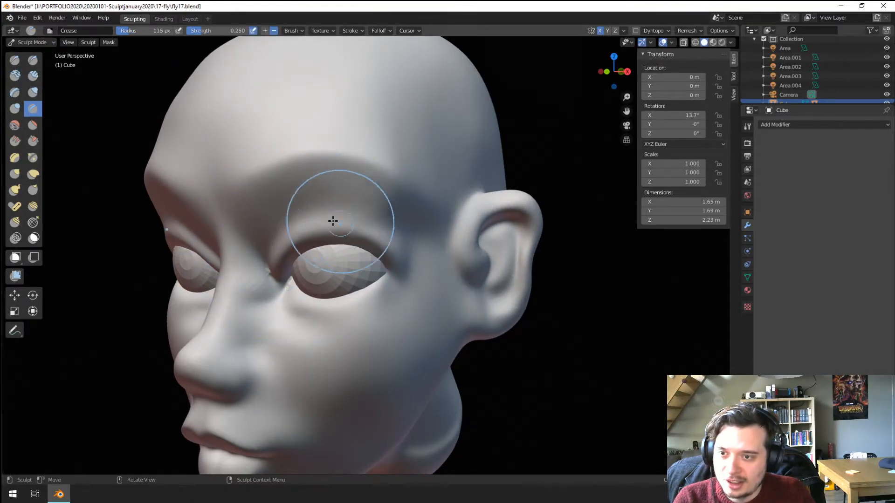
key(f)
click(311, 219)
drag(312, 215, 396, 241)
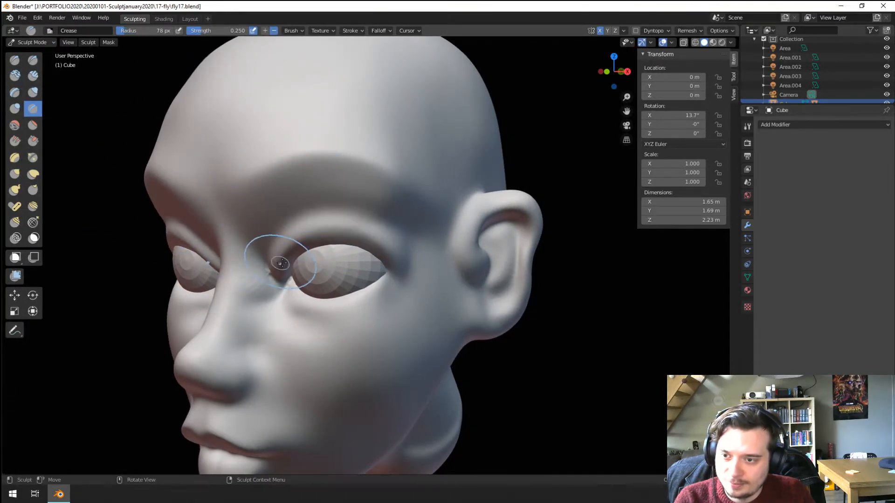
Step: Fill out the upper cheek below the inner eye corner with a 120 px Inflate/Deflate brush, and enlarge the brush
middle_drag(260, 260, 312, 255)
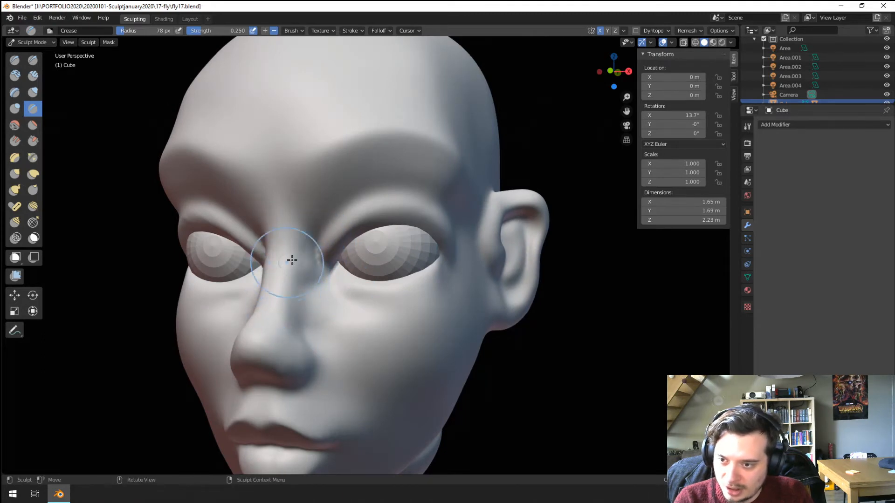
mouse_move(292, 260)
middle_down()
mouse_move(354, 247)
mouse_move(233, 217)
middle_up()
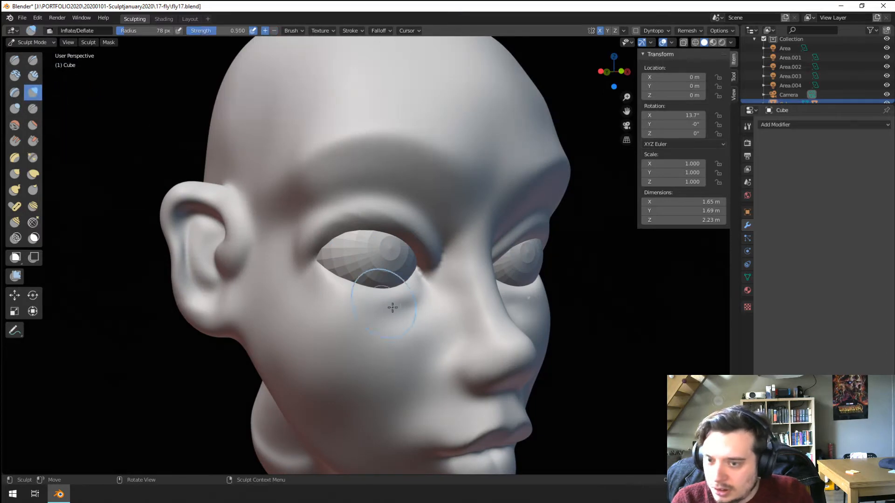
key(f)
click(450, 310)
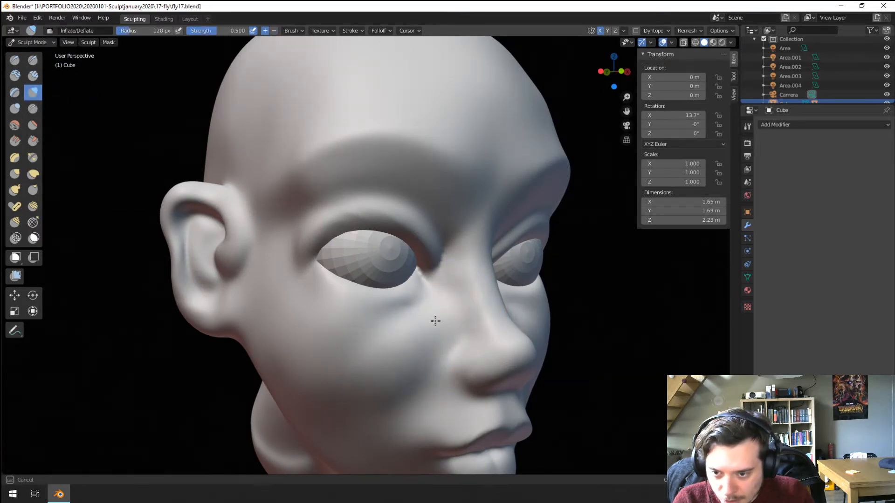
middle_drag(394, 400, 258, 301)
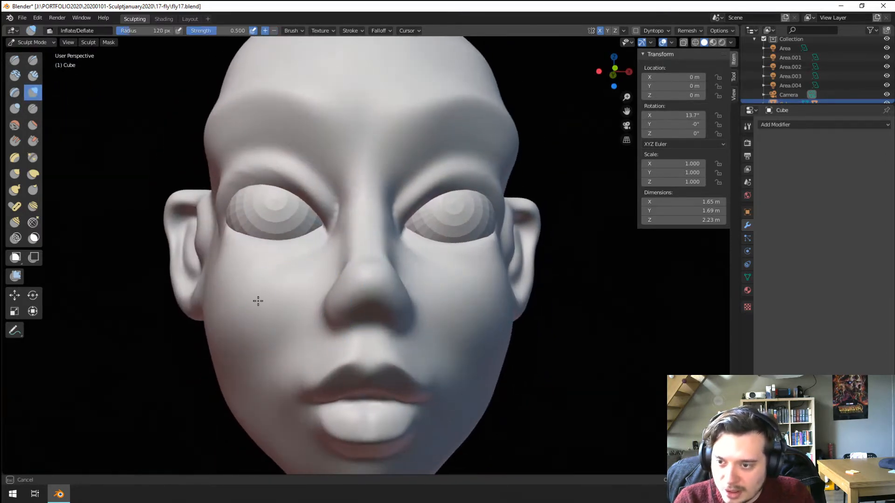
middle_drag(261, 359, 348, 329)
key(f)
click(373, 317)
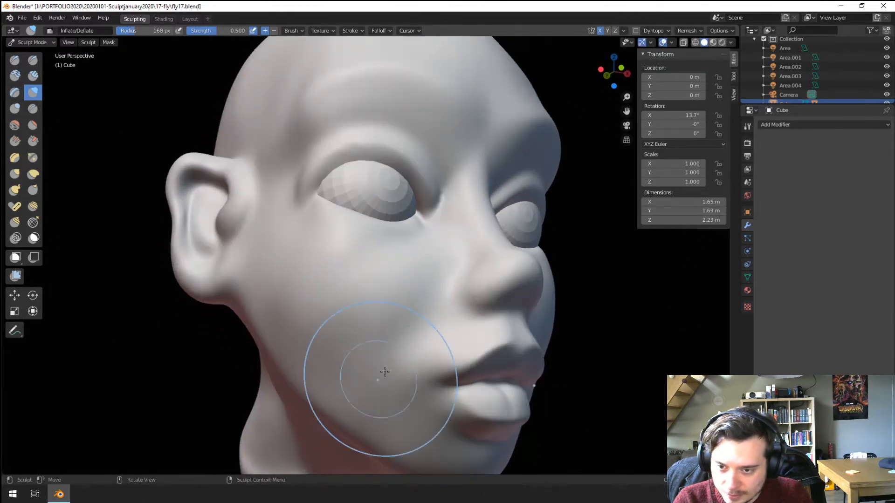
Step: Nudge the lower lip and chin area upward in profile with the Grab brush, and resize the brush to 149 px
middle_drag(428, 286, 349, 266)
scroll(313, 332, down, 3)
scroll(293, 294, up, 2)
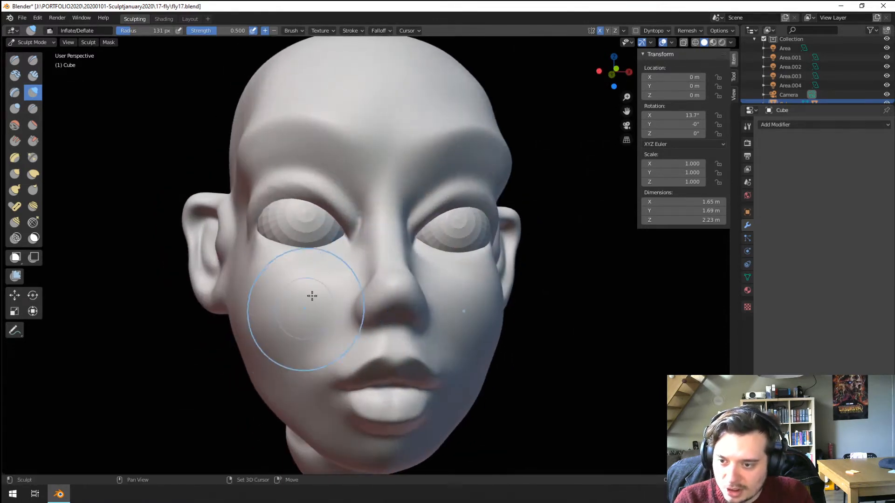
scroll(320, 326, down, 3)
mouse_move(320, 326)
middle_down()
mouse_move(329, 320)
mouse_move(259, 320)
middle_up()
scroll(247, 326, up, 2)
key(g)
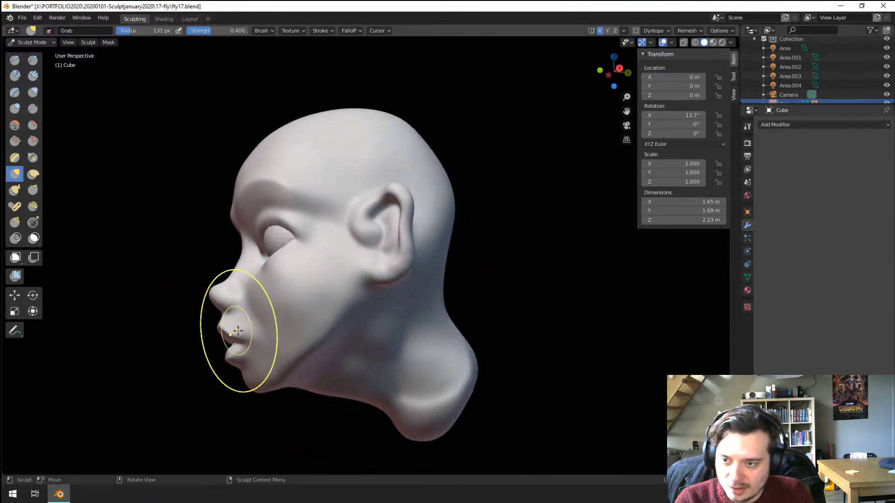
key(f)
click(378, 357)
mouse_move(252, 361)
mouse_down()
mouse_move(244, 365)
mouse_move(248, 355)
mouse_up()
middle_drag(249, 355, 330, 361)
key(f)
click(412, 363)
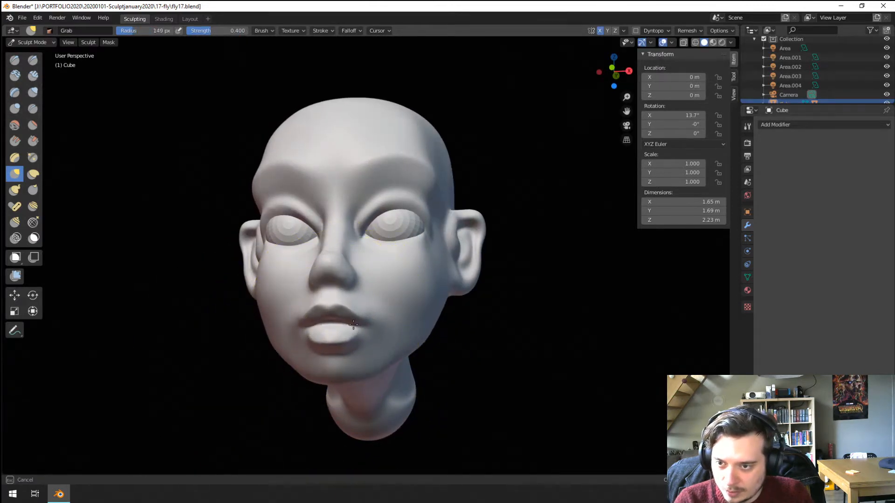
Step: Deepen the crease along the upper eyelid toward the inner eye corner with a Crease brush at 85 px and 84 px
mouse_move(354, 303)
middle_down()
mouse_move(399, 313)
mouse_move(320, 350)
mouse_move(382, 327)
mouse_move(322, 334)
mouse_move(325, 293)
mouse_move(300, 296)
mouse_move(312, 303)
mouse_move(367, 256)
mouse_move(383, 264)
middle_up()
scroll(299, 296, up, 2)
click(32, 109)
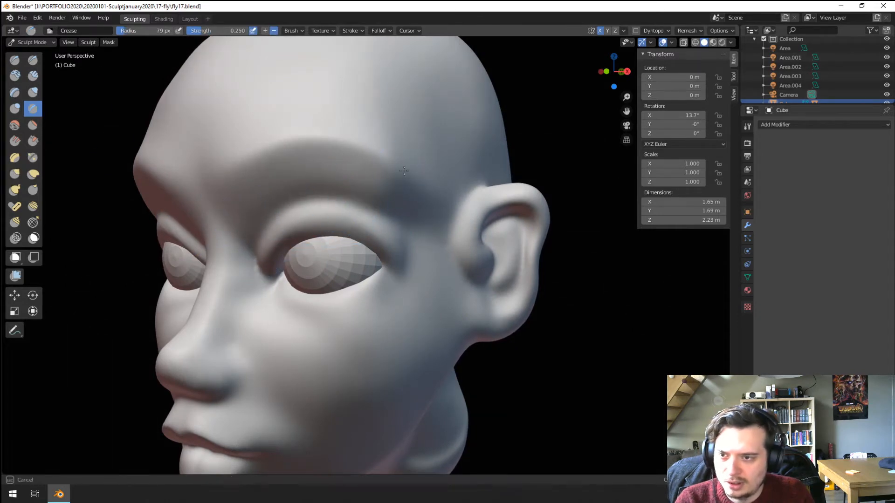
middle_drag(222, 187, 288, 120)
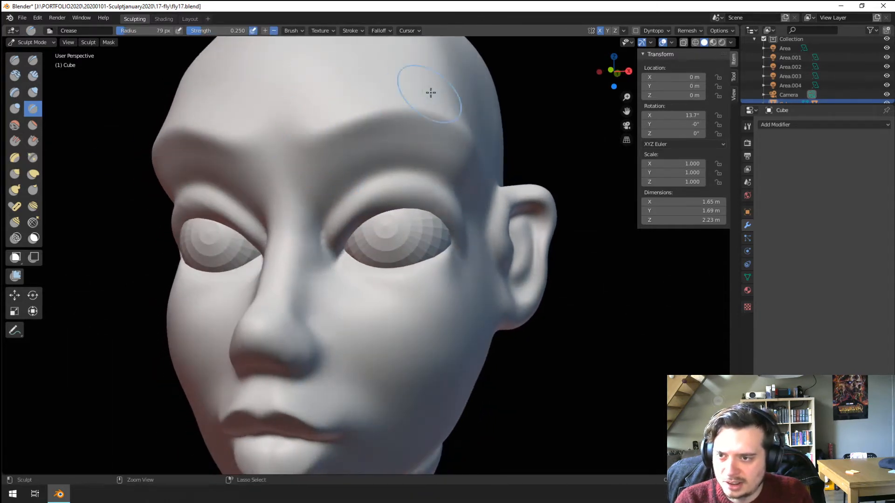
mouse_move(430, 93)
ctrl+middle_down()
mouse_move(322, 202)
mouse_move(342, 207)
ctrl+middle_up()
mouse_move(342, 208)
ctrl+middle_down()
mouse_move(340, 174)
mouse_move(350, 196)
mouse_move(348, 169)
mouse_move(362, 171)
ctrl+middle_up()
key(f)
click(340, 182)
key(f)
click(271, 218)
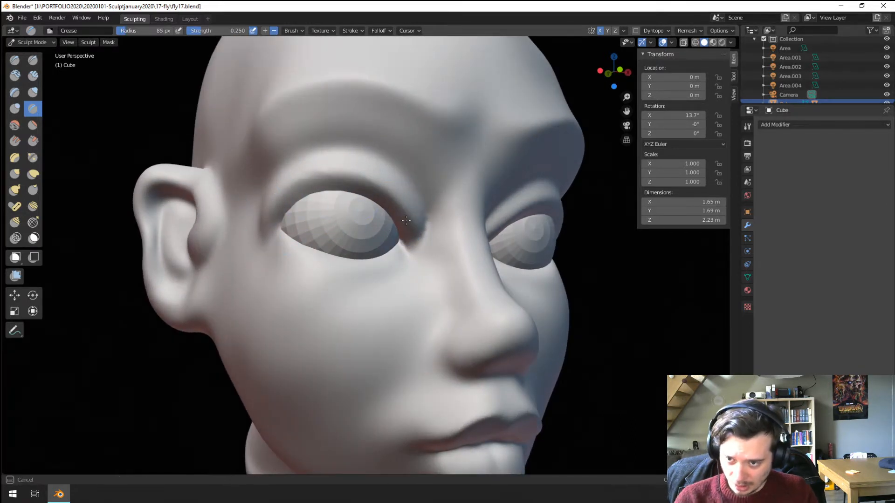
middle_drag(355, 200, 298, 195)
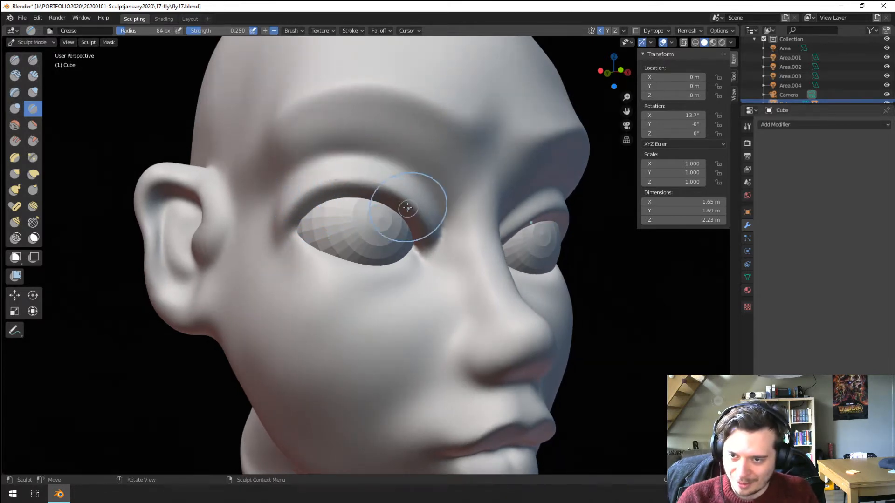
Step: Reshape the brow ridge above the eye with a 122 px Grab brush, and pull it upward with a resized brush
mouse_move(410, 177)
ctrl+middle_down()
mouse_move(336, 220)
mouse_move(298, 227)
ctrl+middle_up()
key(g)
middle_drag(261, 250, 276, 252)
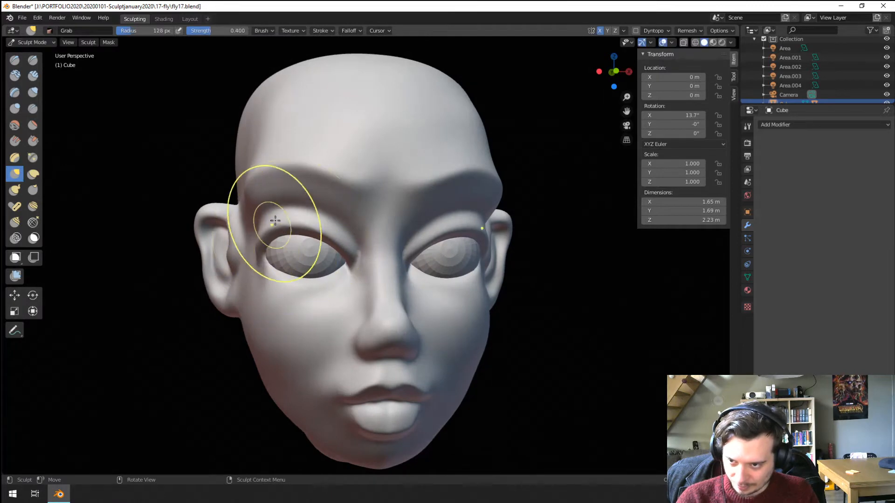
mouse_move(341, 206)
middle_down()
mouse_move(318, 206)
mouse_move(343, 205)
middle_up()
key(f)
click(336, 198)
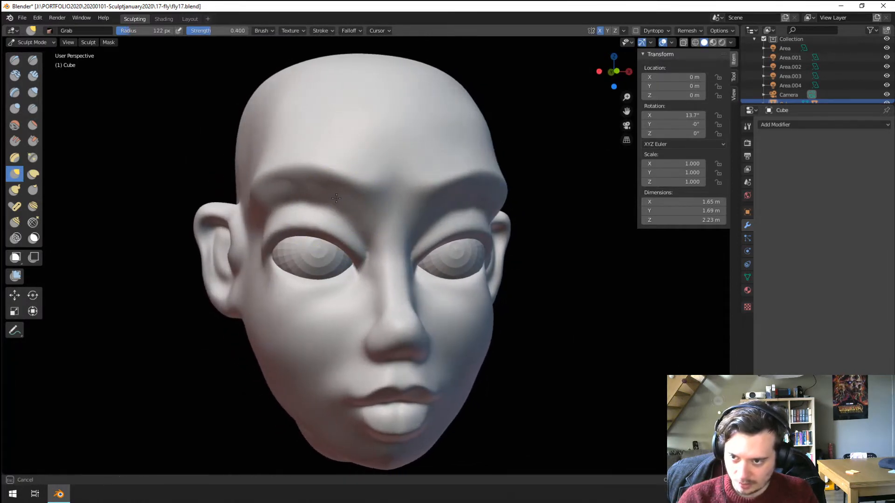
drag(322, 188, 321, 187)
middle_drag(357, 200, 347, 209)
key(f)
click(368, 208)
drag(306, 180, 310, 164)
Step: Lift the lower face around the mouth and jaw in profile with a 265 px Grab brush
mouse_move(321, 163)
middle_down()
mouse_move(306, 153)
mouse_move(253, 164)
middle_up()
key(f)
ctrl+middle_drag(253, 164, 200, 243)
middle_drag(214, 233, 205, 232)
key(f)
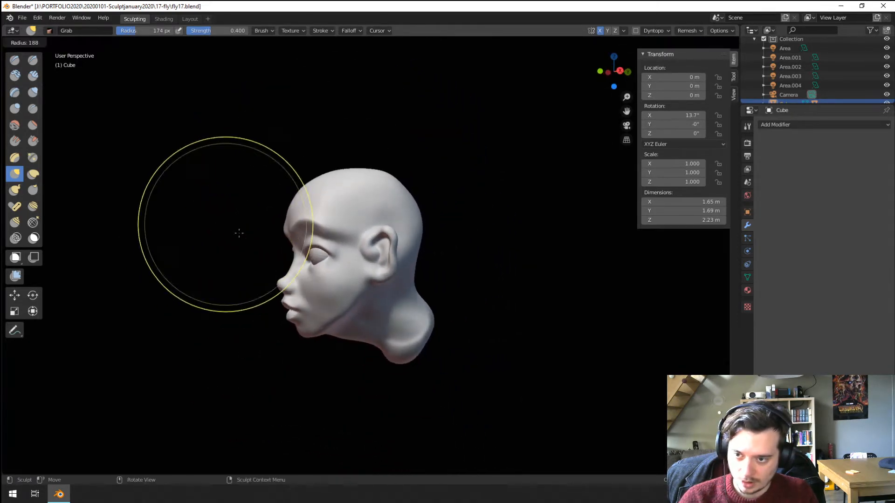
click(277, 235)
key(f)
click(287, 313)
drag(304, 304, 299, 293)
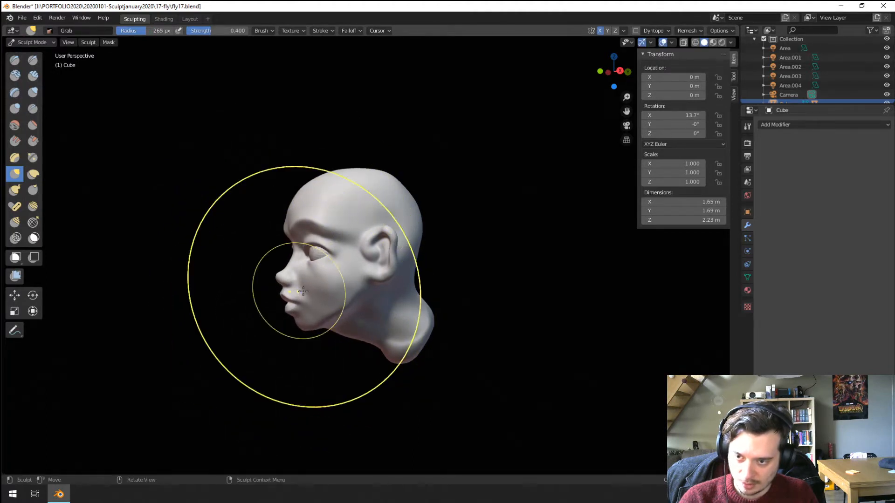
Step: Push the chin and mouth area upward in three-quarter view with a 245 px Grab brush
middle_drag(301, 289, 374, 287)
mouse_move(371, 286)
ctrl+middle_down()
mouse_move(367, 252)
mouse_move(323, 260)
ctrl+middle_up()
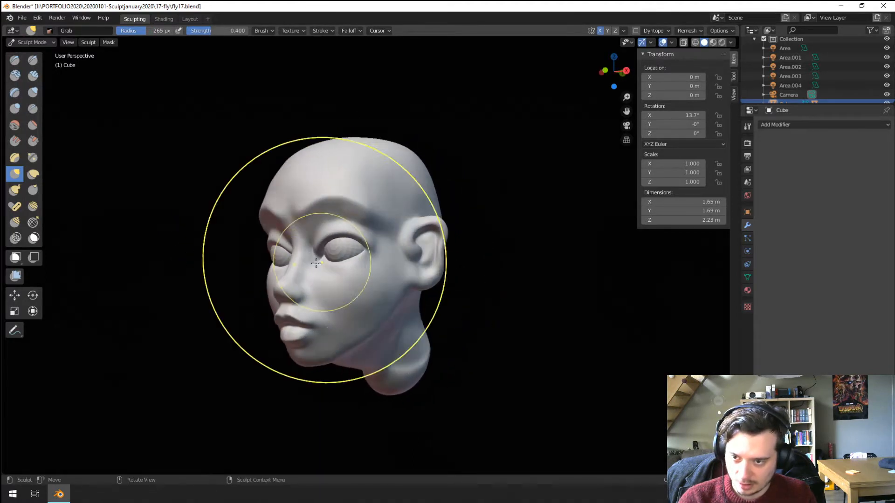
key(f)
click(300, 324)
key(f)
click(309, 334)
drag(309, 333, 310, 321)
Step: Raise the area beside the nose slightly with a 173 px Grab brush, and check the face from front and profile
key(f)
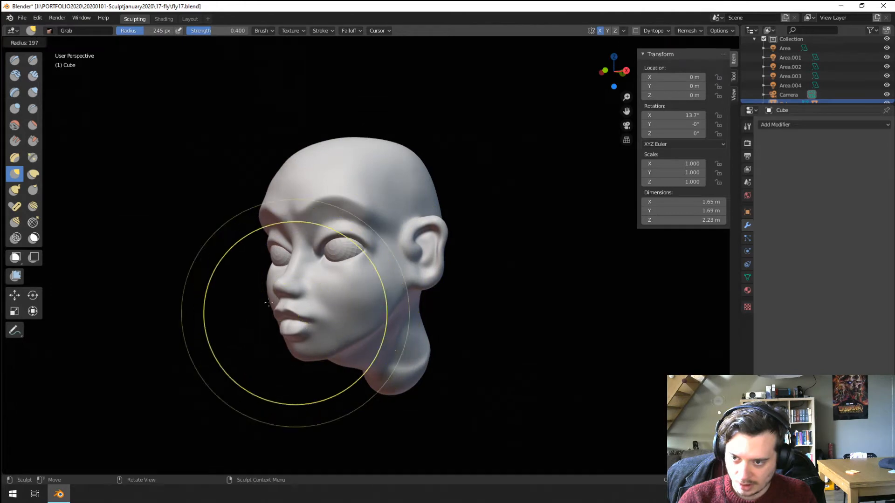
click(383, 312)
drag(297, 285, 295, 281)
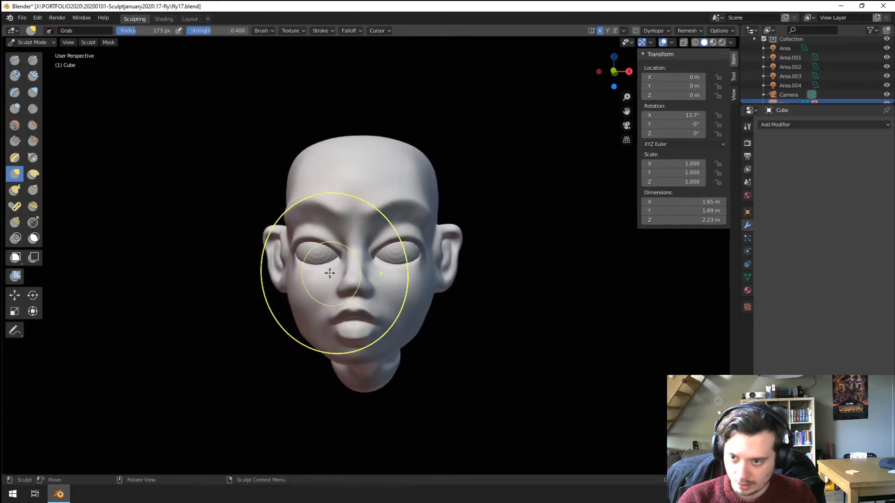
ctrl+middle_drag(381, 258, 358, 275)
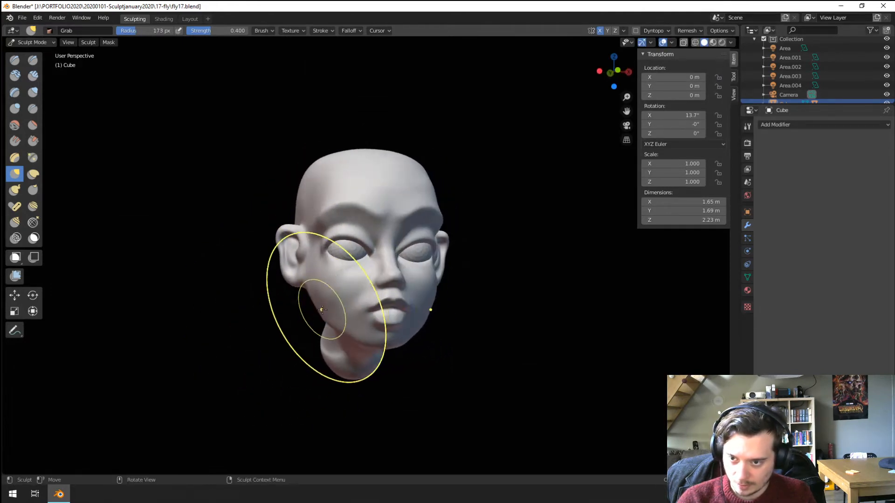
mouse_move(312, 293)
middle_down()
mouse_move(208, 299)
mouse_move(273, 283)
mouse_move(244, 295)
middle_up()
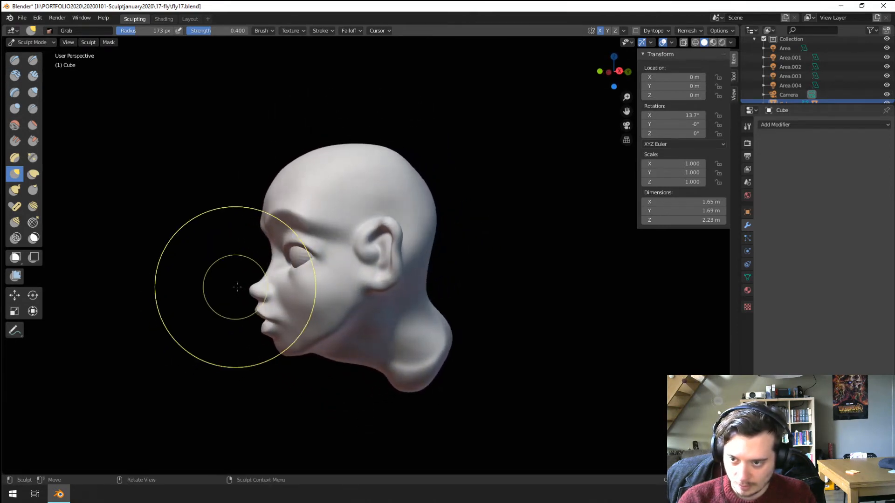
Step: Adjust the nose bridge and brow in profile using the Grab brush with a smaller radius
key(f)
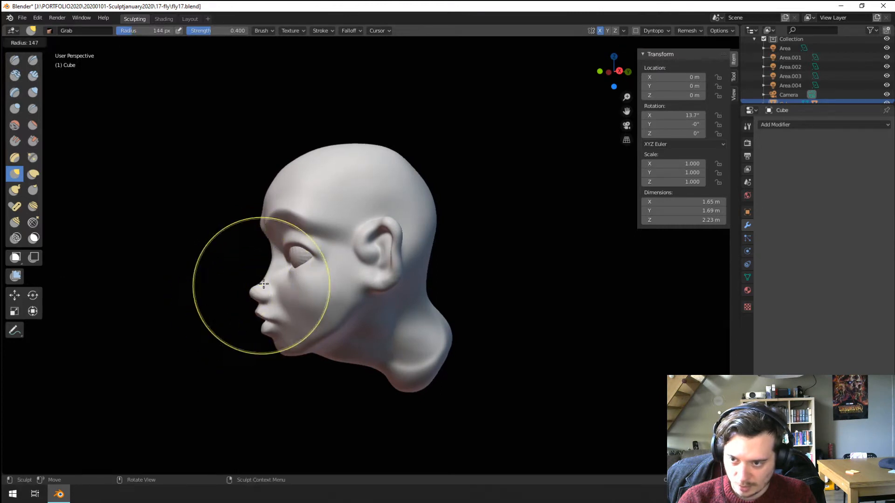
click(270, 272)
mouse_move(265, 272)
middle_down()
mouse_move(310, 272)
mouse_move(303, 309)
middle_up()
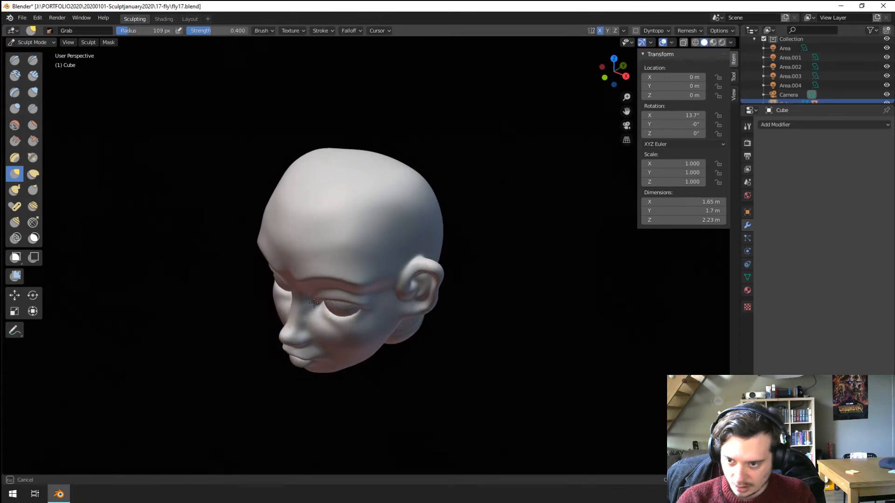
ctrl+middle_drag(346, 249, 346, 233)
mouse_move(346, 233)
middle_down()
mouse_move(343, 261)
mouse_move(333, 240)
middle_up()
ctrl+middle_drag(333, 240, 338, 217)
Step: Flatten the brow, temple and cheek surfaces with the Flatten/Contrast brush at strength 0.500
click(33, 125)
middle_drag(308, 176, 310, 193)
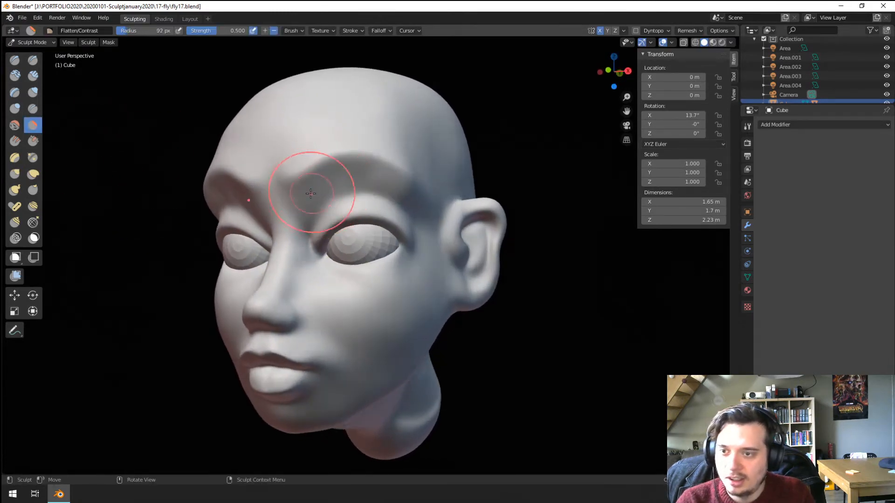
mouse_move(405, 193)
middle_down()
mouse_move(336, 171)
mouse_move(392, 191)
middle_up()
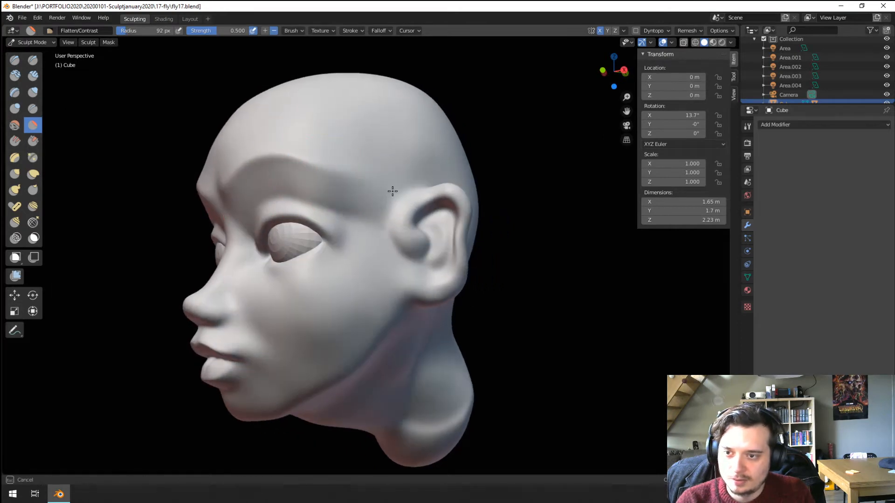
middle_drag(320, 256, 334, 233)
key(f)
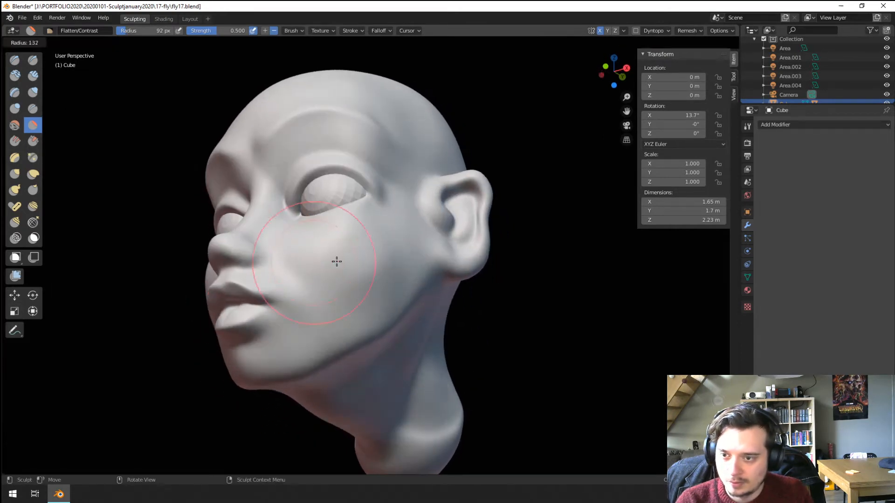
click(341, 262)
Step: Adjust the forehead and brow from the front with the Grab brush at a radius of about 149 px
mouse_move(406, 200)
ctrl+middle_down()
mouse_move(362, 267)
mouse_move(408, 297)
mouse_move(399, 293)
ctrl+middle_up()
mouse_move(399, 293)
ctrl+middle_down()
mouse_move(402, 235)
mouse_move(462, 243)
mouse_move(373, 224)
mouse_move(325, 260)
mouse_move(287, 234)
mouse_move(276, 293)
mouse_move(298, 300)
mouse_move(64, 151)
ctrl+middle_up()
key(g)
key(f)
click(331, 310)
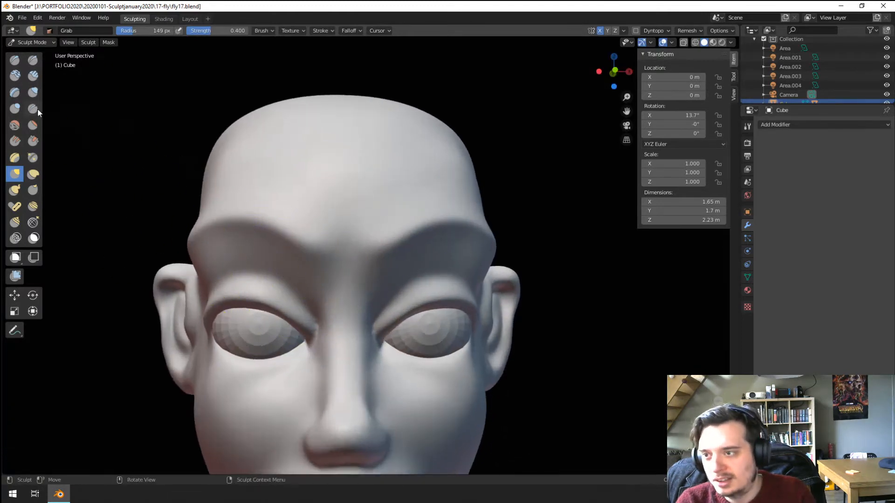
Step: Define the inner eye socket beside the nose bridge with the Crease brush at a radius of about 65 px
middle_drag(358, 231, 317, 205)
key(f)
click(391, 259)
middle_drag(327, 244, 322, 274)
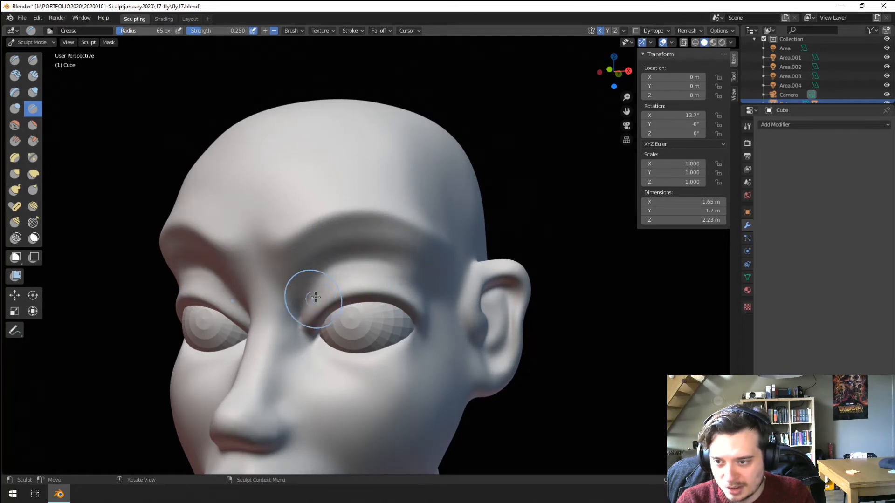
Step: Reshape the temple and outer eye corner with the Grab brush, varying its radius between strokes
mouse_move(432, 302)
middle_down()
mouse_move(357, 260)
mouse_move(304, 275)
mouse_move(308, 282)
middle_up()
key(g)
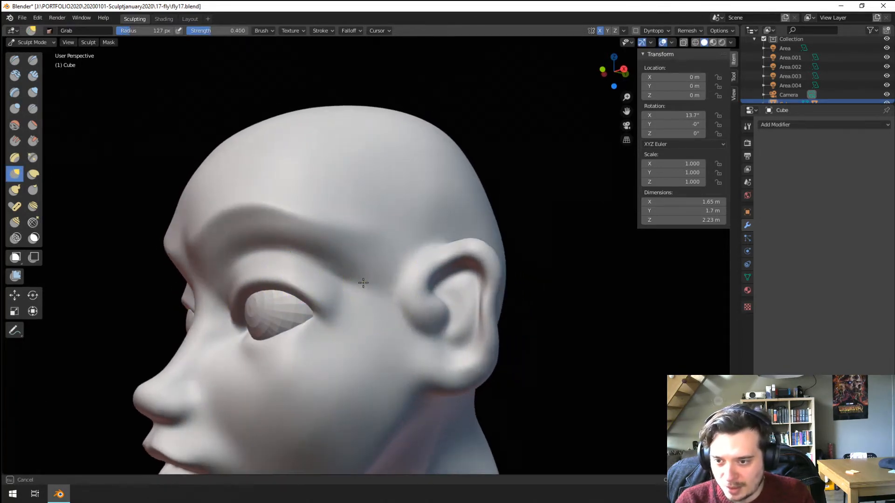
key(f)
click(436, 298)
middle_drag(341, 324, 335, 338)
key(f)
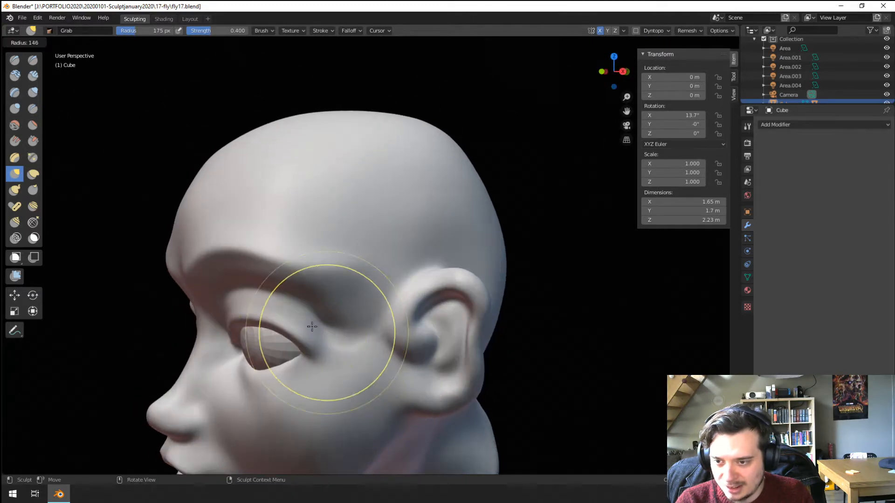
click(311, 326)
key(f)
click(305, 305)
Step: Push the side of the face in front of the ear slightly inwards with the Grab brush
mouse_move(300, 311)
middle_down()
mouse_move(345, 303)
mouse_move(337, 296)
mouse_move(380, 262)
mouse_move(430, 249)
mouse_move(420, 240)
mouse_move(394, 261)
middle_up()
key(f)
click(464, 287)
drag(464, 290, 456, 303)
middle_drag(457, 302, 466, 287)
key(f)
Step: Pull the earlobe and rear jaw area inwards with the Grab brush at a radius of about 195 px
click(492, 287)
middle_drag(473, 331, 486, 327)
drag(486, 346, 477, 342)
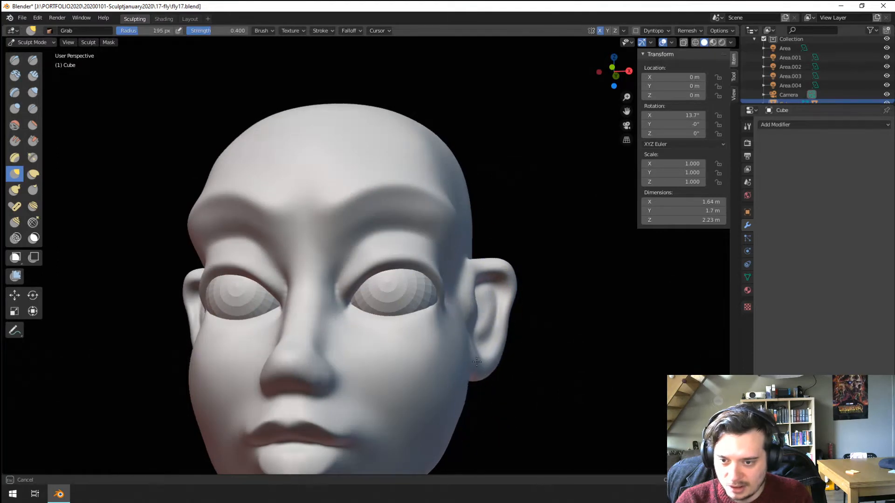
middle_drag(471, 341, 514, 288)
key(f)
click(508, 290)
mouse_move(453, 309)
middle_down()
mouse_move(489, 355)
mouse_move(430, 340)
mouse_move(391, 351)
mouse_move(351, 339)
mouse_move(150, 220)
middle_up()
Step: Carve the transition between jaw and neck below the ear with the Crease brush at a radius of about 105 px
click(33, 104)
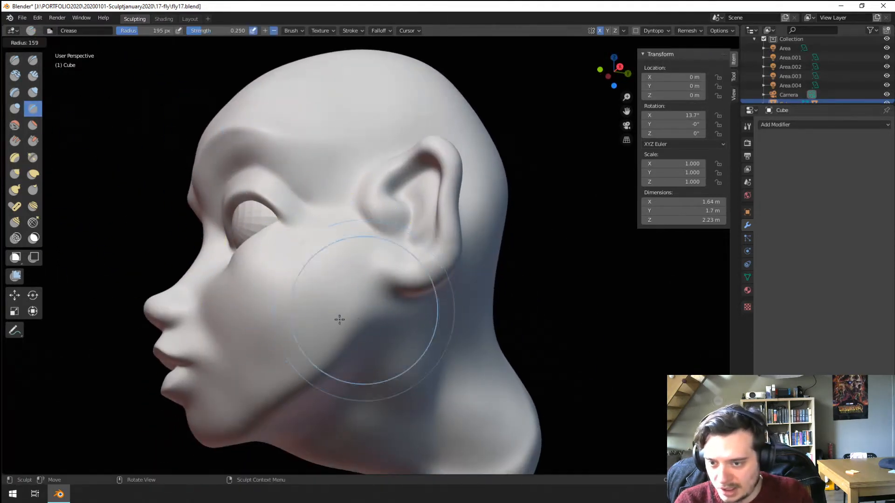
middle_drag(378, 291, 374, 308)
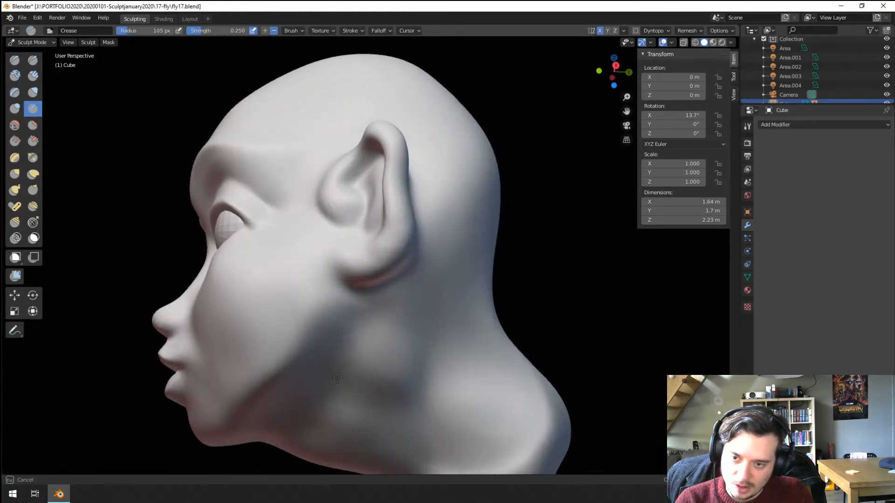
middle_drag(318, 378, 391, 282)
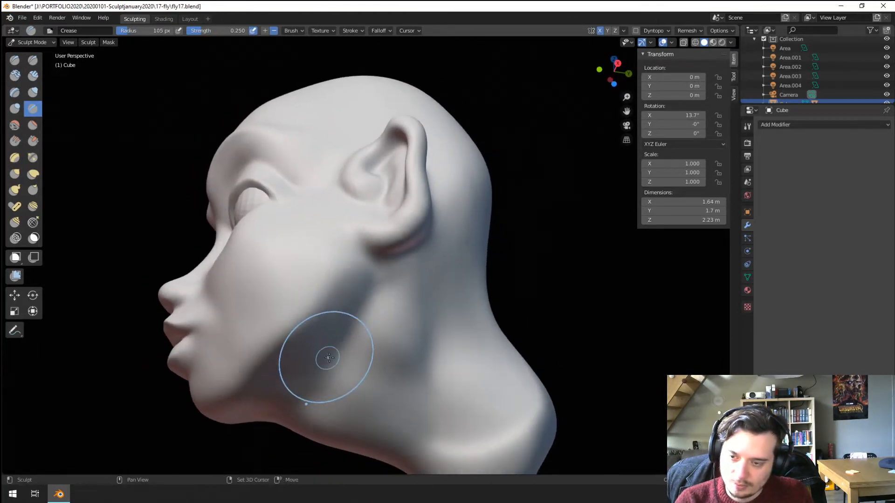
middle_drag(319, 360, 344, 316)
Step: Slim the side of the neck with the Grab brush at a radius of about 270 px
key(g)
key(f)
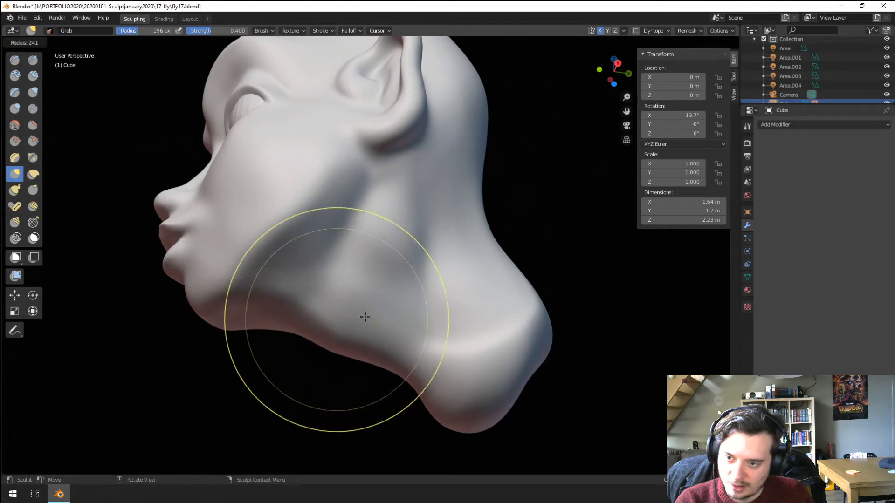
drag(388, 297, 370, 293)
mouse_move(364, 290)
middle_down()
mouse_move(418, 300)
mouse_move(443, 290)
middle_up()
key(f)
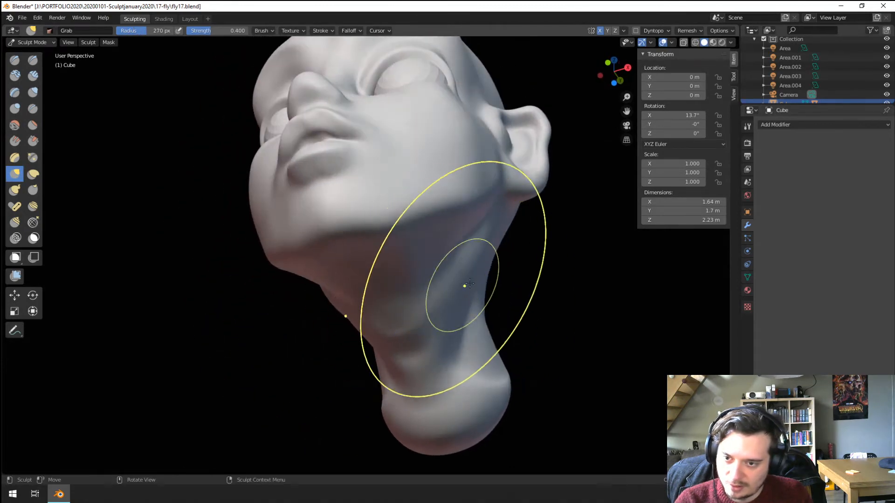
drag(463, 285, 450, 290)
Step: Reshape the front of the neck and its base with short Grab strokes
middle_drag(459, 293, 413, 310)
drag(414, 308, 407, 305)
drag(411, 369, 405, 370)
scroll(373, 371, down, 2)
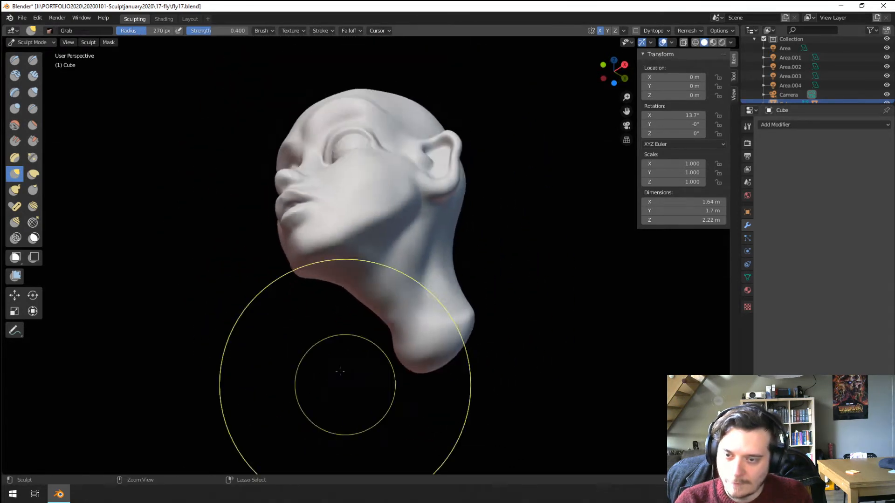
middle_drag(339, 372, 412, 347)
drag(421, 343, 425, 341)
Step: Adjust the lower neck and the back of the head behind the ear with the Grab brush at about 203 px
middle_drag(433, 340, 396, 334)
key(f)
click(451, 325)
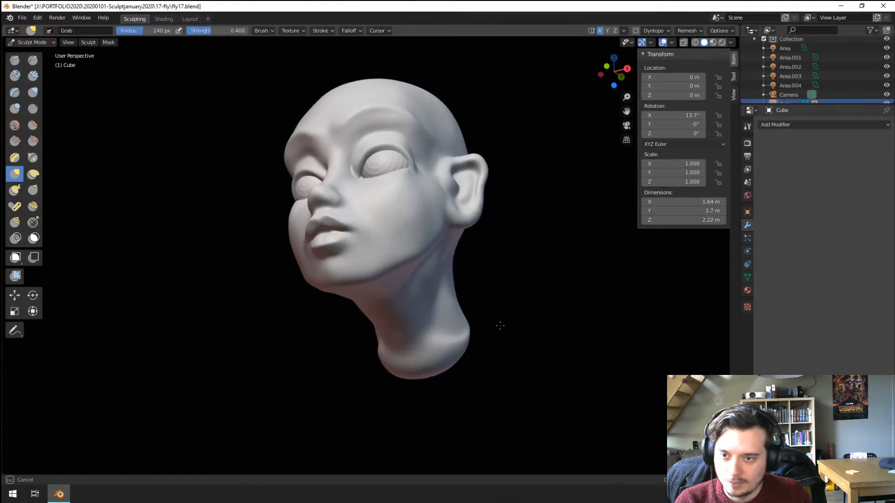
mouse_move(499, 325)
middle_down()
mouse_move(551, 330)
mouse_move(504, 344)
mouse_move(366, 336)
mouse_move(410, 342)
mouse_move(333, 353)
middle_up()
key(f)
click(380, 243)
drag(302, 232, 308, 233)
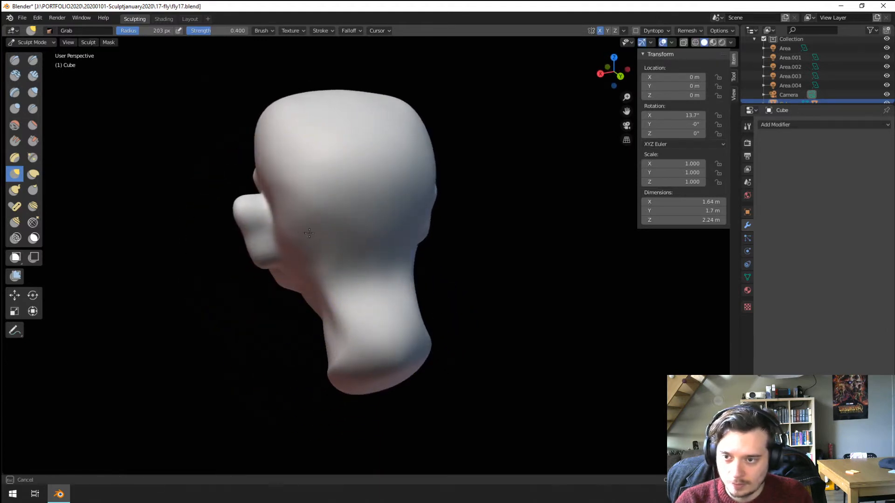
Step: Reshape the skull's upper corner and pull its side inwards with the Grab brush at about 288 px
middle_drag(329, 231, 394, 242)
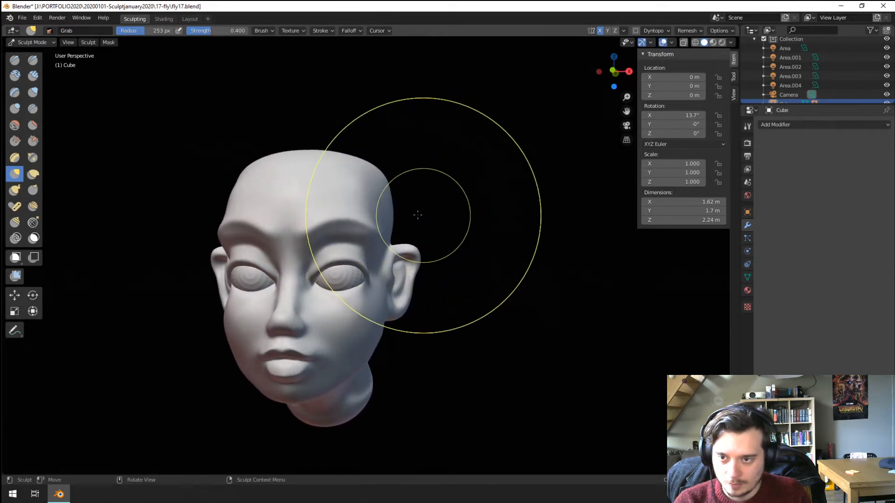
drag(362, 152, 356, 149)
mouse_move(355, 148)
middle_down()
mouse_move(385, 150)
mouse_move(373, 179)
middle_up()
key(f)
click(396, 183)
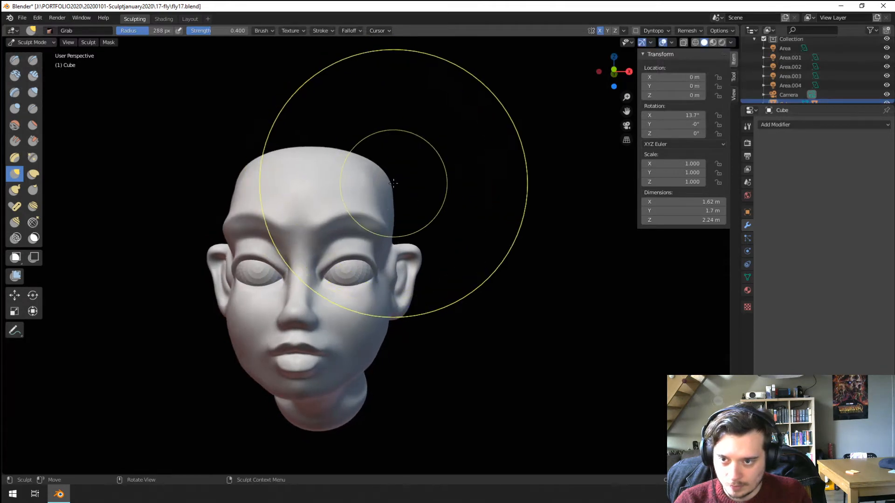
drag(386, 183, 376, 186)
middle_drag(392, 188, 374, 194)
Step: Narrow the skull above the temple further and round its contour with the Grab brush
key(f)
click(392, 187)
drag(384, 192, 368, 197)
middle_drag(374, 196, 394, 193)
key(f)
click(396, 193)
drag(386, 190, 390, 186)
Step: Push the forehead back slightly in side view with several resized Grab strokes
mouse_move(391, 188)
middle_down()
mouse_move(312, 192)
mouse_move(320, 186)
mouse_move(283, 210)
middle_up()
key(f)
click(308, 204)
drag(264, 214, 270, 217)
mouse_move(276, 220)
middle_down()
mouse_move(307, 221)
mouse_move(270, 231)
middle_up()
key(f)
click(281, 226)
drag(264, 230, 275, 228)
middle_drag(277, 229, 303, 231)
Step: Refine the brow profile and the nose bridge with the Grab brush at a radius of about 238 px
ctrl+middle_drag(284, 261, 282, 238)
mouse_move(282, 272)
middle_down()
mouse_move(255, 268)
mouse_move(250, 250)
middle_up()
key(f)
click(243, 250)
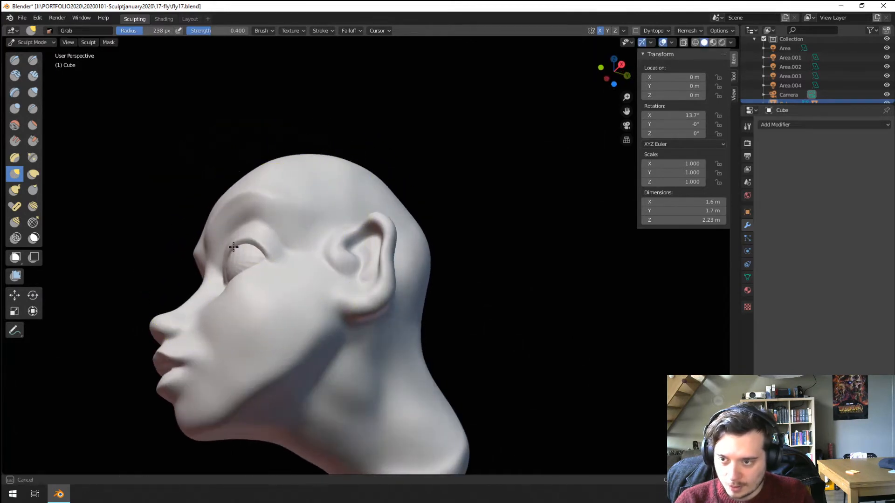
drag(221, 247, 222, 249)
mouse_move(224, 249)
middle_down()
mouse_move(310, 260)
mouse_move(308, 285)
middle_up()
drag(302, 286, 304, 289)
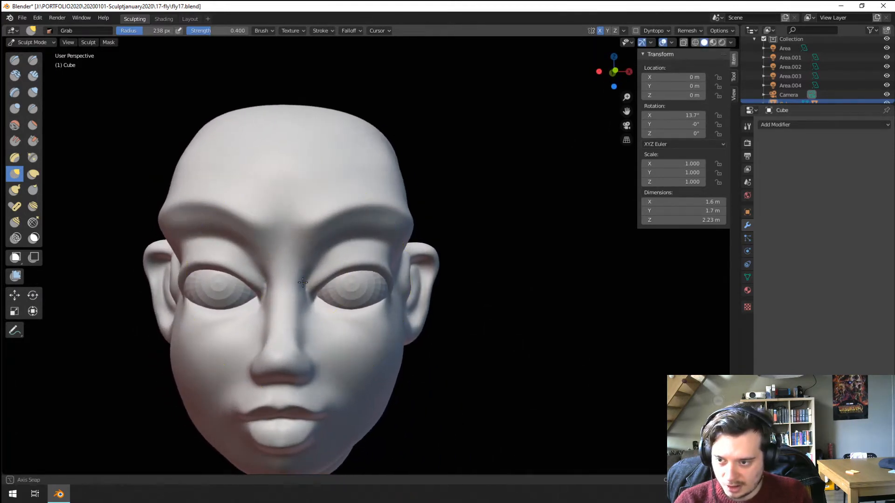
Step: Adjust the cheekbone below the eye from a raised view with the Grab brush at about 326 px
middle_drag(322, 299, 303, 300)
key(f)
click(358, 309)
middle_drag(357, 310, 346, 374)
key(f)
click(345, 377)
drag(345, 379, 345, 377)
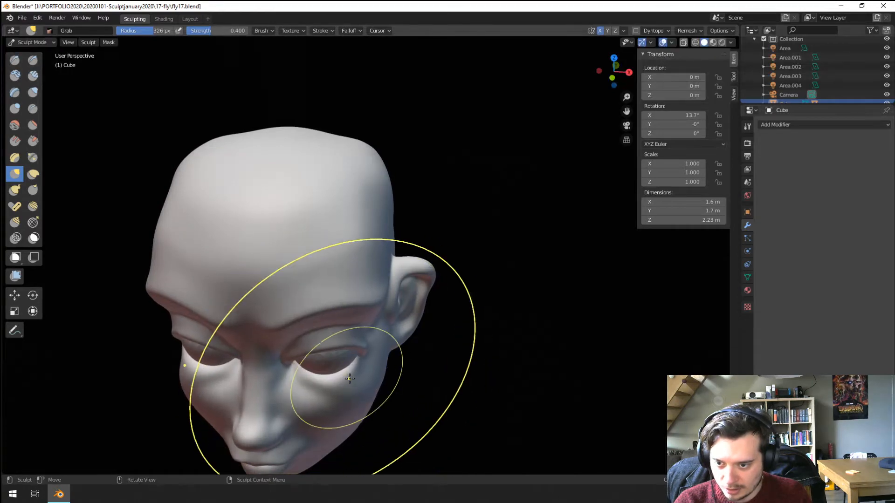
Step: Pull the cheek's outer contour inwards with the Grab brush, reducing its radius to about 262 px
mouse_move(345, 379)
middle_down()
mouse_move(380, 326)
mouse_move(361, 329)
mouse_move(356, 345)
middle_up()
key(f)
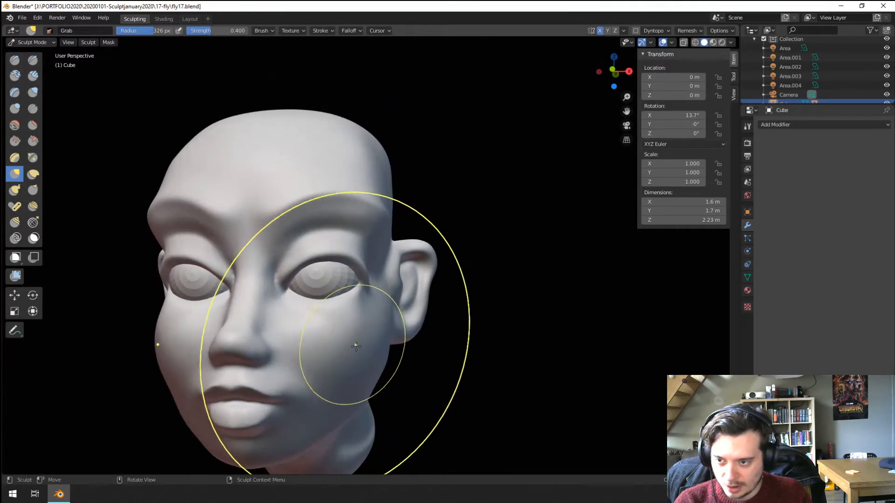
drag(373, 358, 366, 356)
middle_drag(389, 344, 365, 335)
key(f)
click(353, 335)
drag(350, 336, 347, 337)
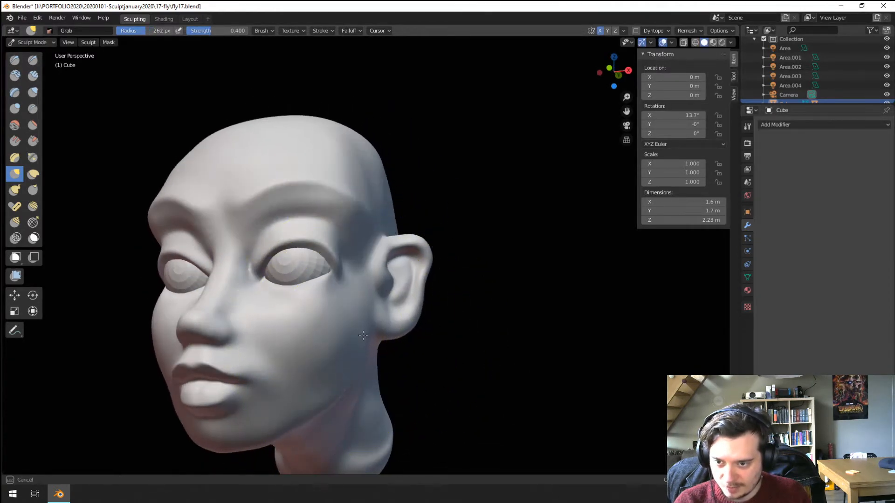
Step: Refine the jawline from the side and the front with the Grab brush, resizing it between strokes
mouse_move(336, 343)
middle_down()
mouse_move(420, 347)
mouse_move(450, 324)
middle_up()
scroll(373, 326, down, 3)
middle_drag(354, 331, 386, 321)
scroll(390, 315, up, 2)
key(f)
click(378, 319)
key(f)
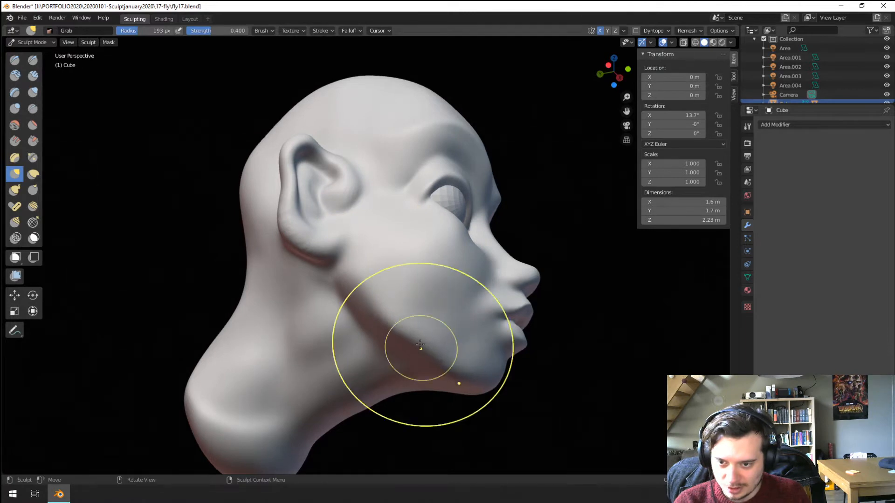
click(375, 321)
middle_drag(376, 322, 275, 343)
key(f)
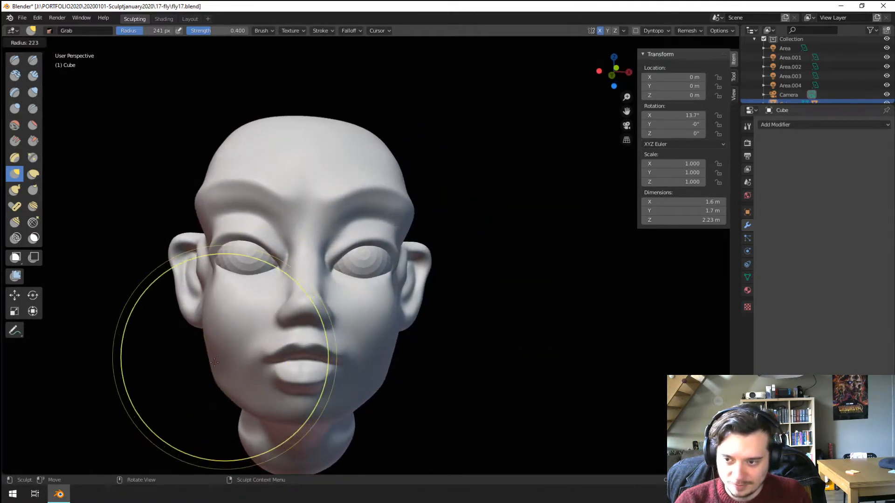
click(214, 362)
Step: Push the ear closer to the head and adjust its shape with the Grab brush at about 131 px
mouse_move(215, 361)
middle_down()
mouse_move(239, 359)
mouse_move(260, 324)
mouse_move(288, 333)
mouse_move(370, 287)
middle_up()
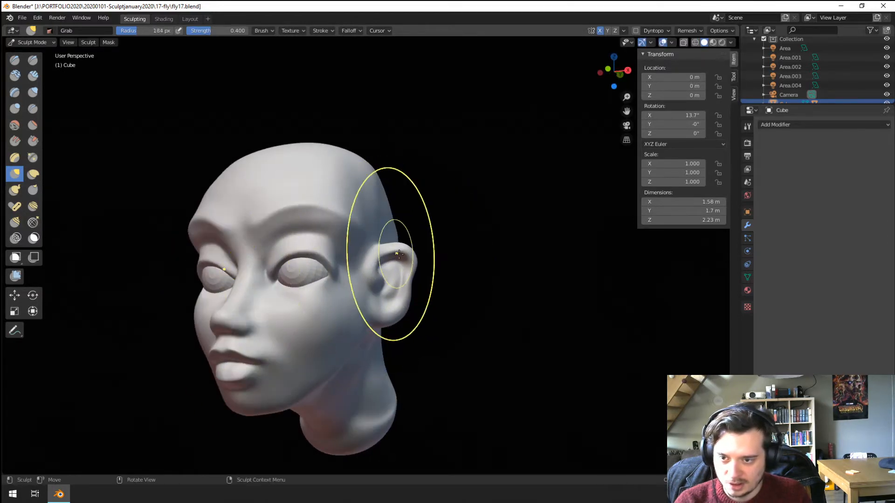
key(f)
click(475, 267)
drag(403, 264, 400, 265)
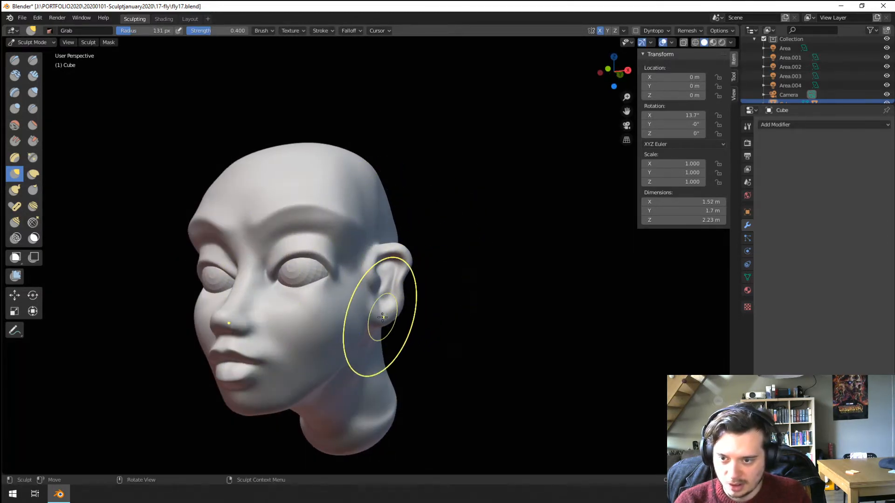
mouse_move(378, 308)
middle_down()
mouse_move(425, 311)
mouse_move(278, 322)
mouse_move(355, 299)
middle_up()
drag(356, 300, 373, 288)
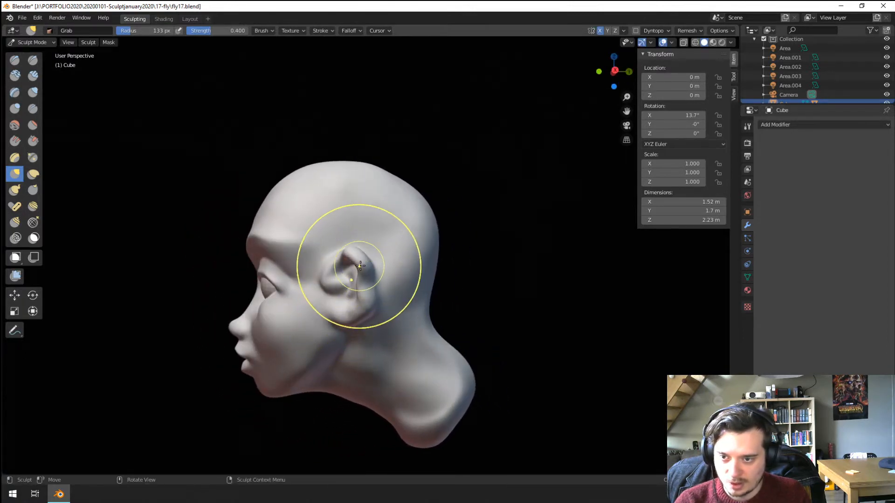
Step: Reshape the ear's upper rim and rear edge with the Grab brush from the side and at an angle
drag(363, 250, 363, 247)
middle_drag(355, 271, 367, 277)
drag(367, 278, 375, 276)
middle_drag(380, 281, 412, 275)
drag(395, 251, 393, 254)
middle_drag(361, 283, 319, 293)
key(f)
click(340, 296)
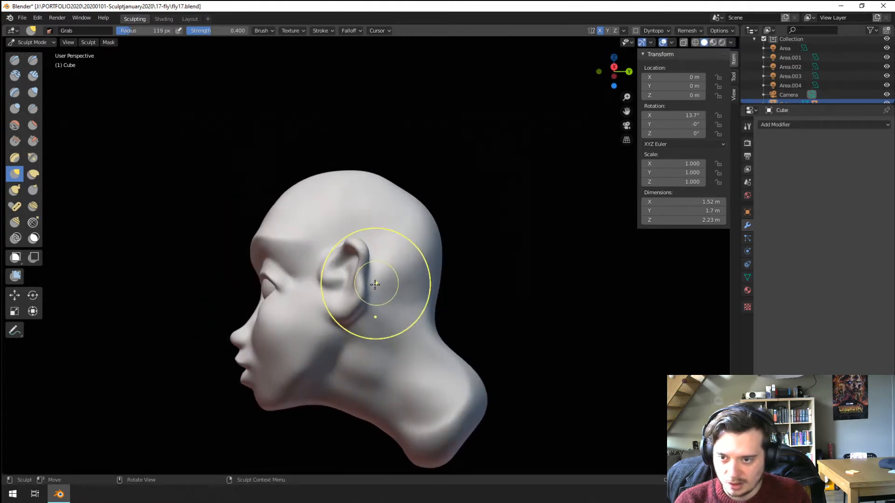
Step: Undo the last ear adjustment and rework the ear's shape with the Grab brush at about 121 px
key(ctrl+z)
key(f)
click(356, 284)
middle_drag(380, 283, 394, 270)
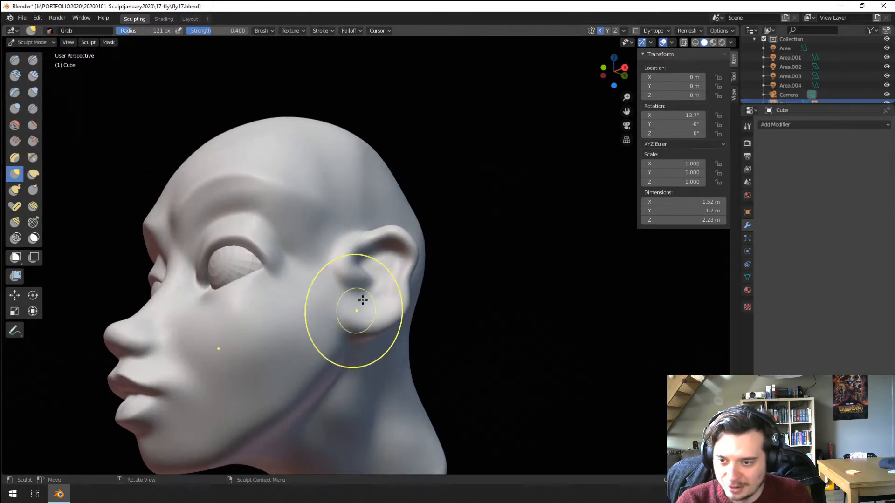
mouse_move(354, 329)
middle_down()
mouse_move(366, 354)
mouse_move(358, 347)
middle_up()
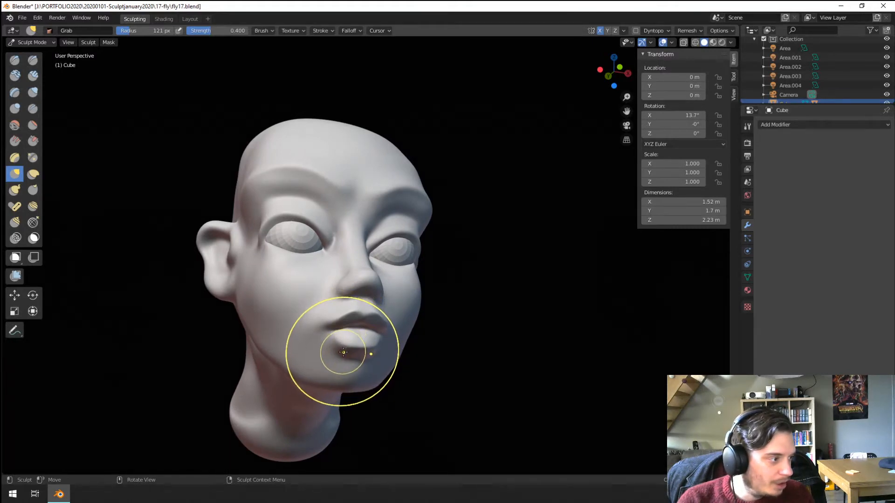
drag(343, 353, 334, 331)
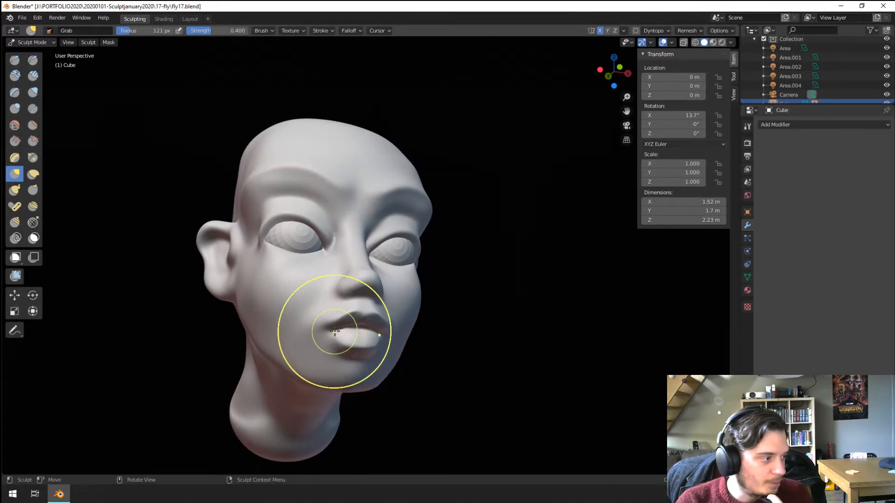
mouse_move(296, 285)
middle_down()
mouse_move(365, 309)
mouse_move(386, 299)
mouse_move(388, 278)
mouse_move(350, 259)
middle_up()
scroll(385, 299, up, 5)
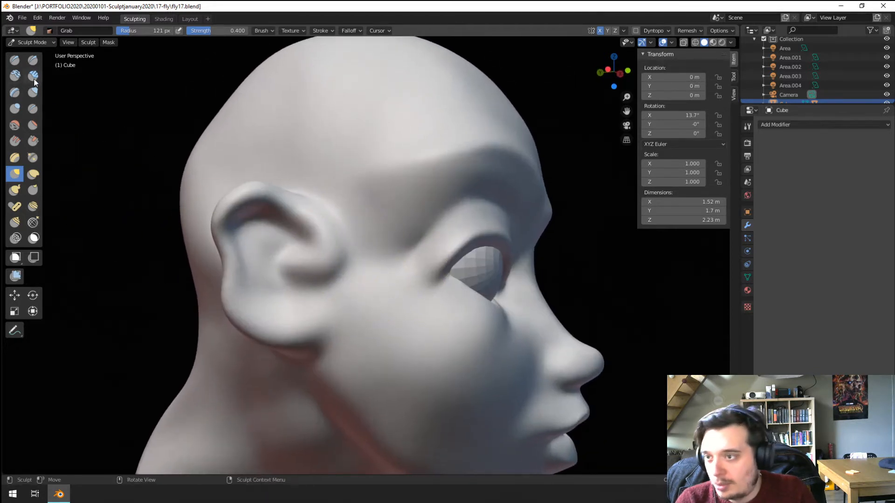
Step: Thicken the ear's upper rim and rear edge with the Inflate/Deflate brush at about 82 px
click(32, 92)
middle_drag(280, 224, 284, 201)
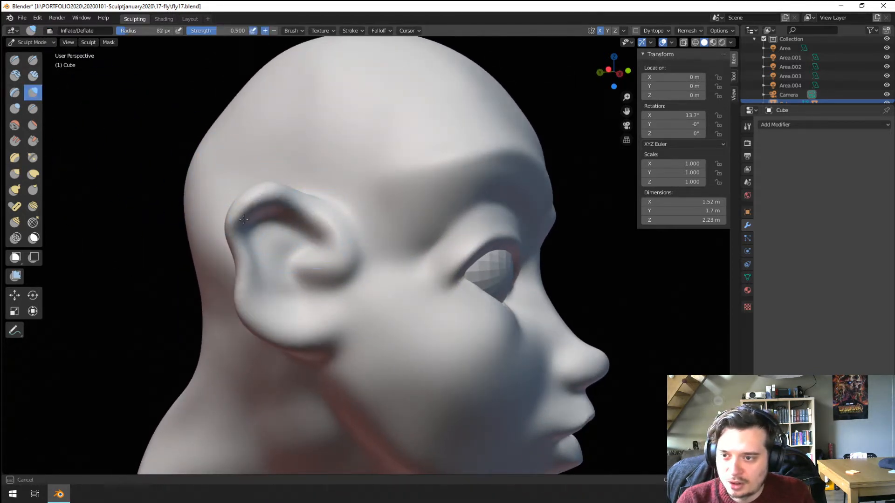
mouse_move(243, 219)
mouse_down()
mouse_move(251, 270)
mouse_move(281, 325)
mouse_up()
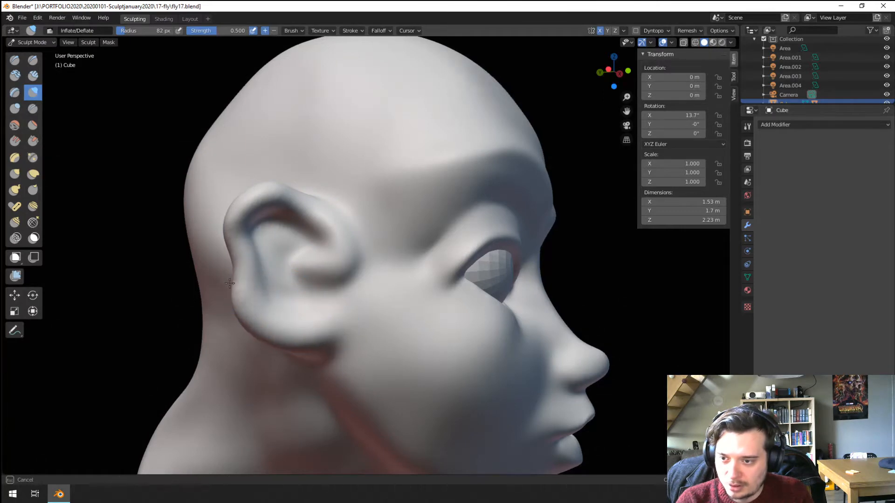
drag(277, 201, 257, 208)
mouse_move(263, 208)
middle_down()
mouse_move(226, 210)
mouse_move(274, 224)
middle_up()
scroll(227, 212, up, 1)
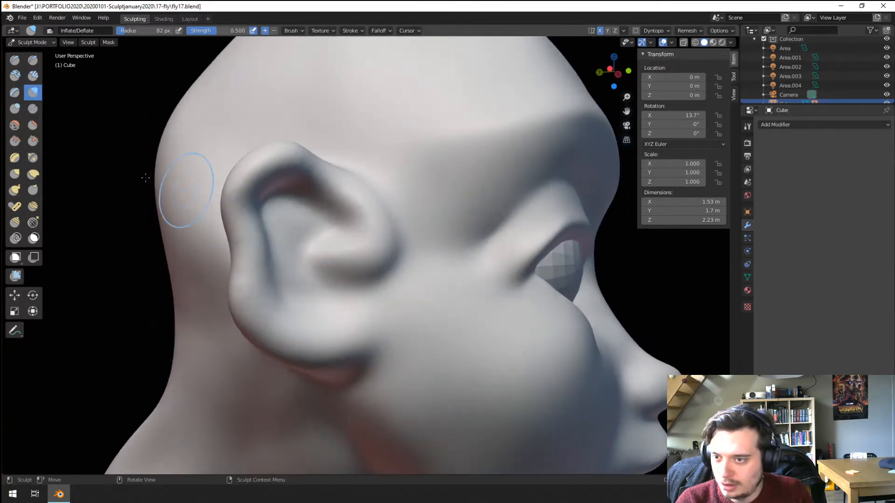
Step: Carve the grooves inside the ear with the Crease brush at about 48 px
key(f)
click(303, 233)
drag(324, 214, 326, 211)
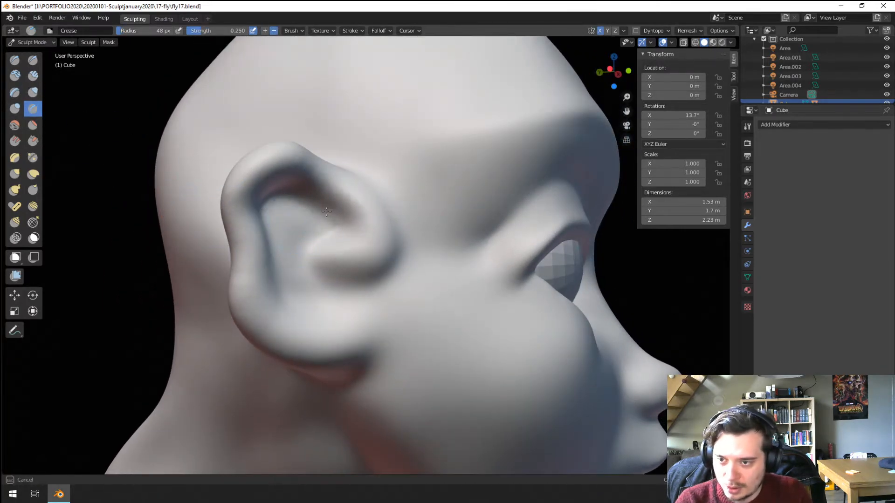
middle_drag(274, 215, 189, 277)
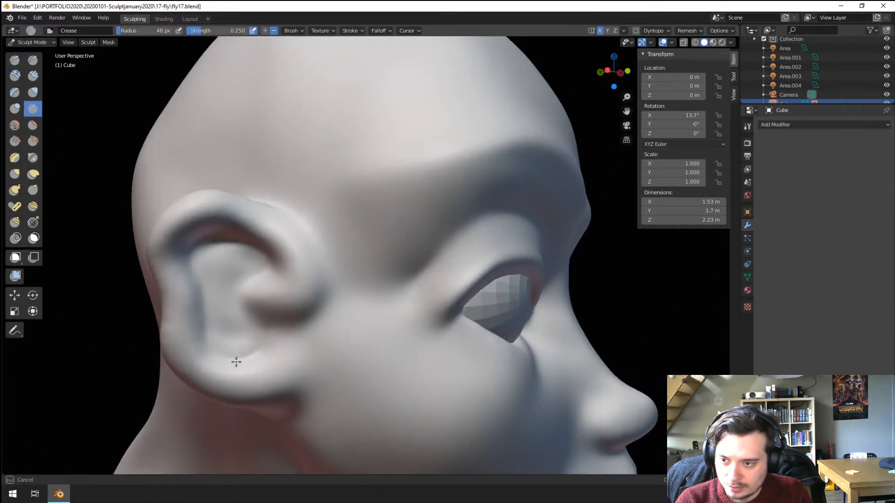
Step: Reshape the upper front of the ear's rim with the Grab brush, enlarging it to about 167 px
key(g)
key(f)
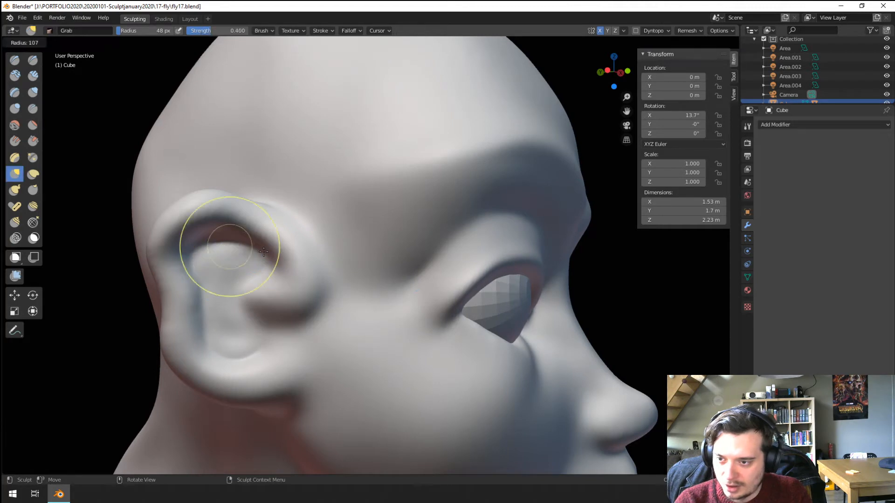
click(290, 247)
drag(232, 249, 269, 213)
key(f)
click(324, 229)
middle_drag(267, 213, 263, 228)
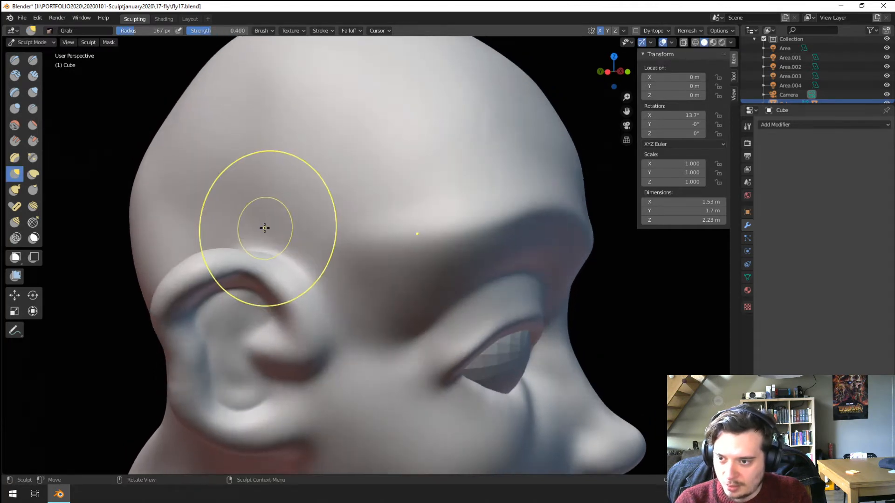
Step: Try to adjust the top of the ear where it meets the head with the Grab brush at about 132 px
key(f)
click(262, 253)
drag(266, 239, 265, 238)
key(z)
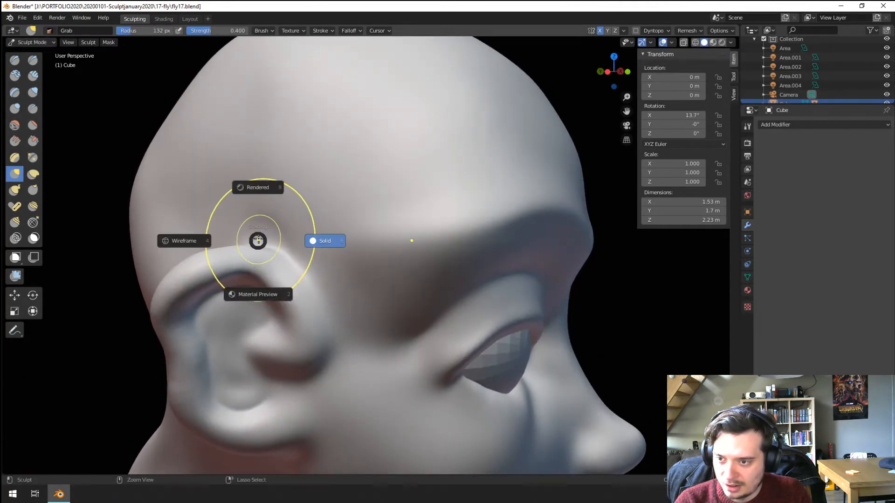
key(ctrl+z)
Step: Adjust the top of the ear's rim with the Grab brush at about 117 px
middle_drag(262, 245, 270, 237)
key(f)
click(267, 226)
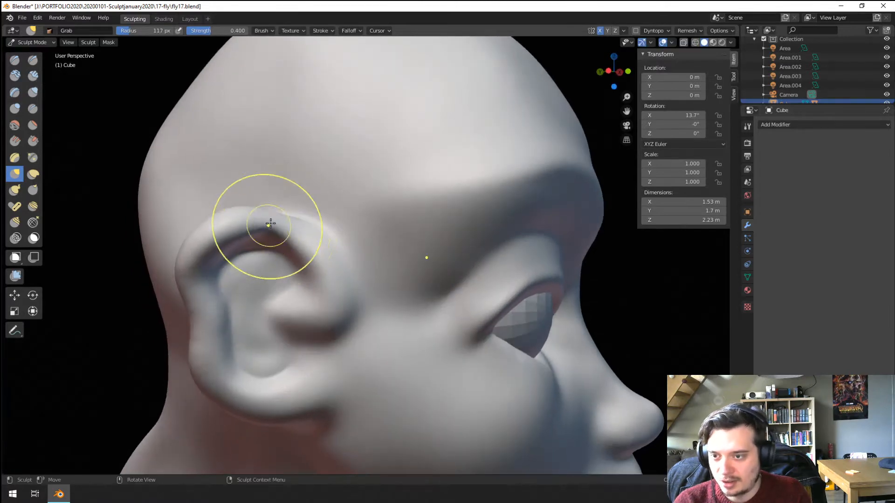
mouse_move(282, 221)
mouse_down()
mouse_move(284, 207)
mouse_move(266, 215)
mouse_up()
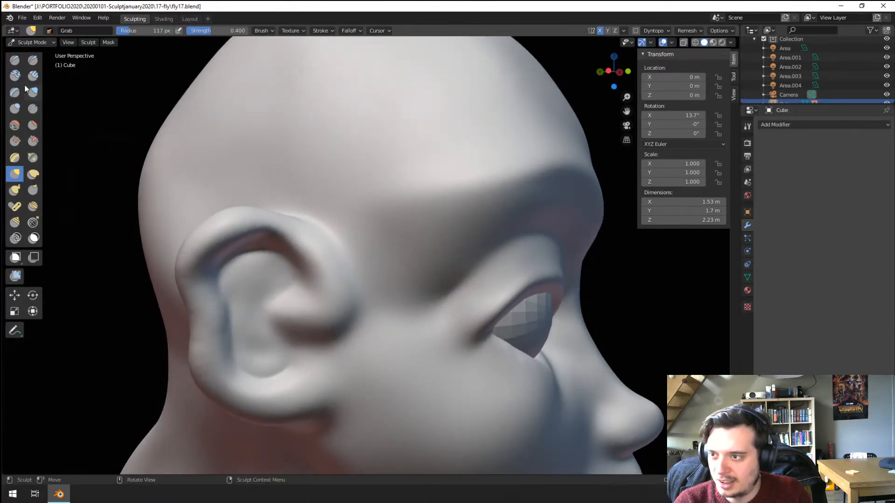
Step: Add volume to the ear's upper rim with the Inflate/Deflate brush, reducing it to about 86 px
click(33, 91)
mouse_move(90, 155)
middle_down()
mouse_move(234, 322)
mouse_move(273, 285)
mouse_move(265, 290)
middle_up()
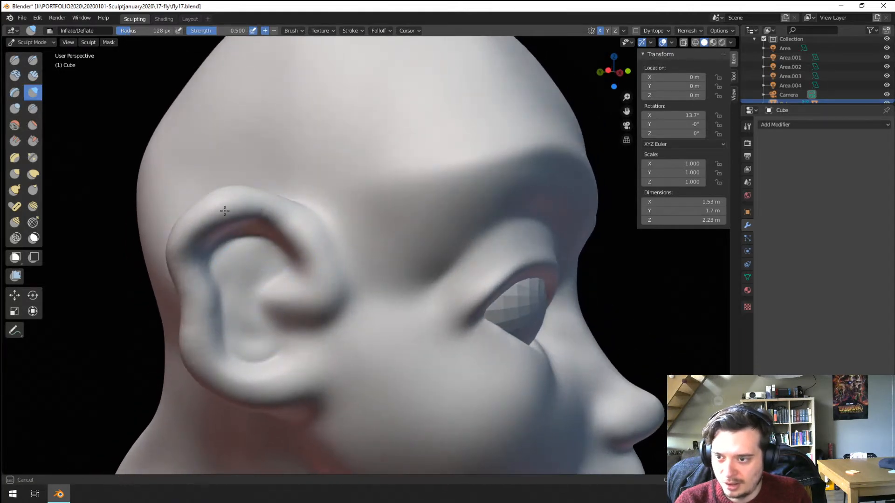
middle_drag(255, 218, 252, 224)
key(f)
click(259, 233)
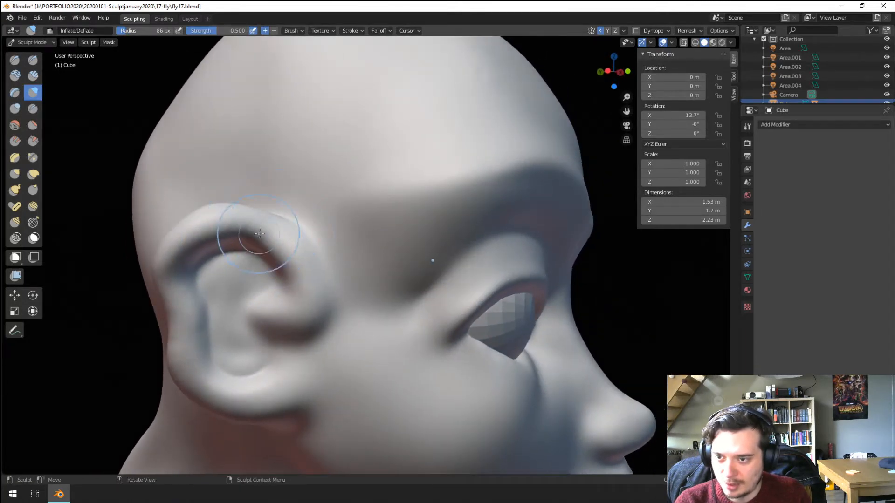
Step: Deepen the creases under the rim, inside the ear and below the lobe with the Crease brush at about 80 to 92 px
key(f)
click(268, 306)
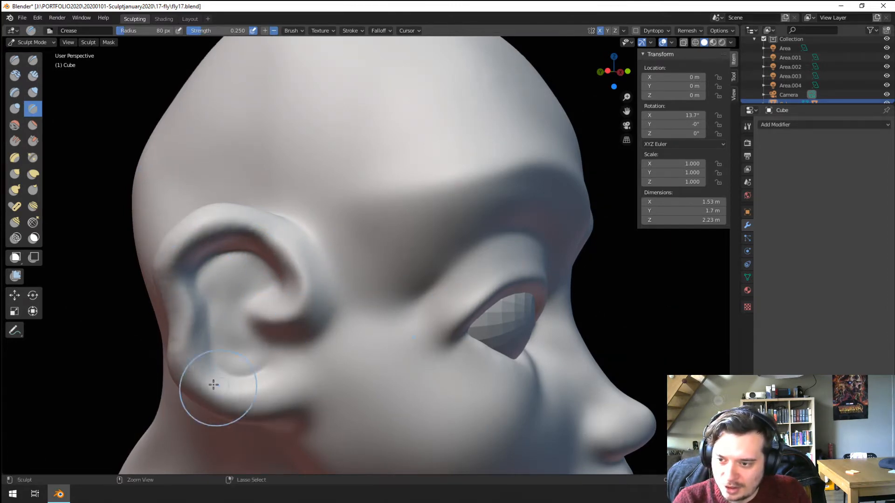
mouse_move(243, 364)
middle_down()
mouse_move(264, 342)
mouse_move(254, 338)
middle_up()
key(f)
click(292, 311)
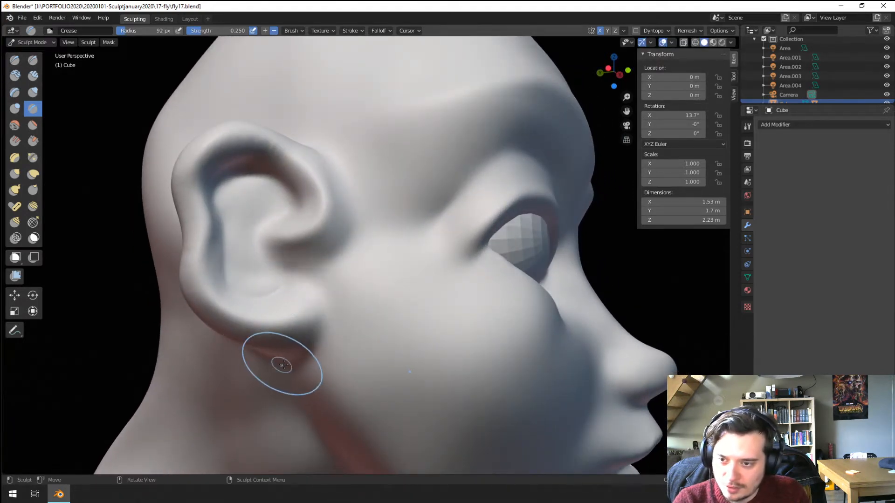
mouse_move(309, 276)
middle_down()
mouse_move(294, 300)
mouse_move(280, 289)
middle_up()
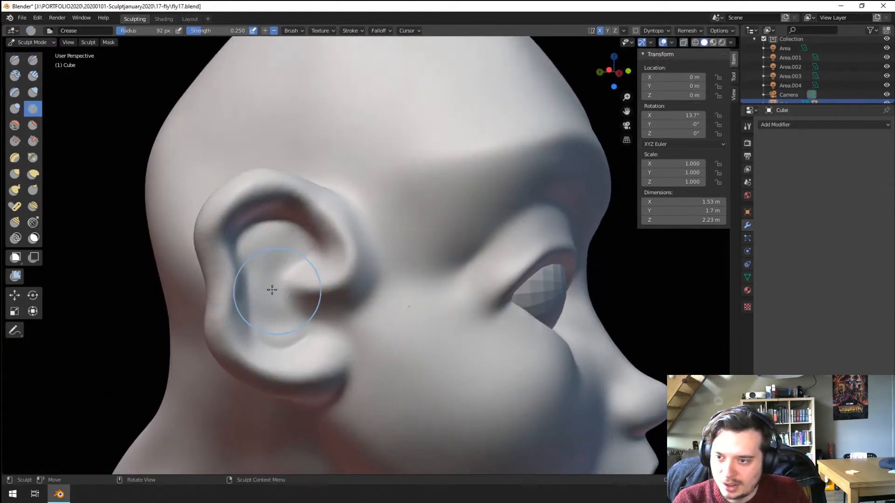
Step: Reshape the rear edge and lower curve of the ear with the Grab brush at about 124 px
key(g)
key(f)
click(281, 291)
drag(230, 285, 221, 284)
key(f)
click(278, 301)
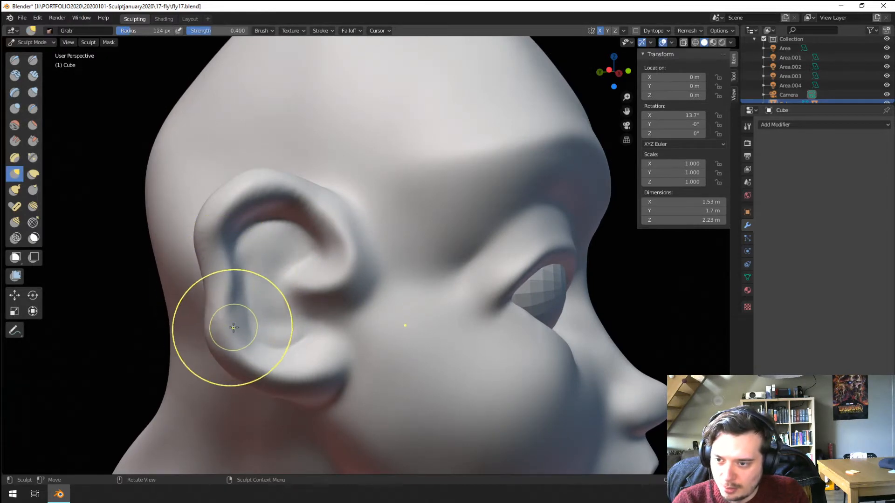
drag(232, 327, 225, 328)
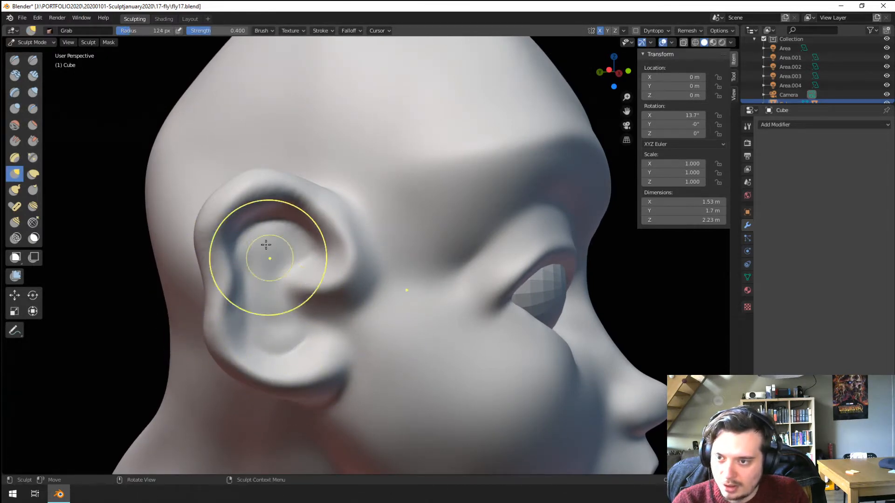
Step: Raise and round the ear's upper rim with the Grab brush, resizing it up to about 186 px between strokes
key(f)
click(300, 217)
mouse_move(312, 214)
mouse_down()
mouse_move(340, 200)
mouse_move(311, 173)
mouse_up()
key(f)
click(346, 208)
key(f)
click(323, 194)
key(f)
click(314, 185)
key(f)
click(284, 182)
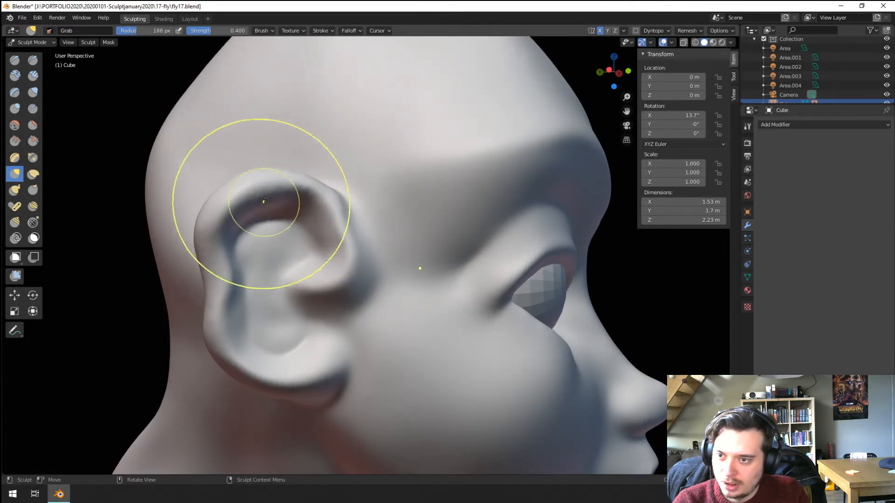
drag(259, 200, 254, 182)
key(f)
click(315, 211)
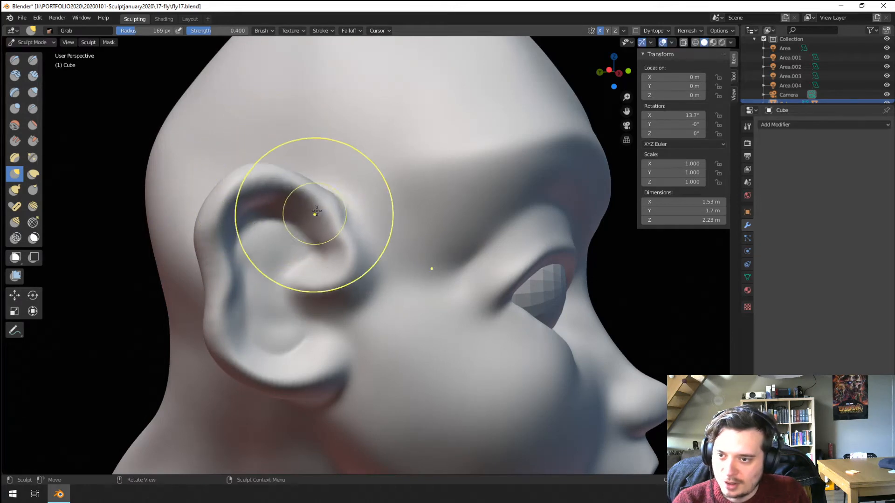
Step: Refine the front of the ear's rim where it joins the temple with the Grab brush at about 121 px
middle_drag(316, 211, 290, 219)
key(f)
click(262, 243)
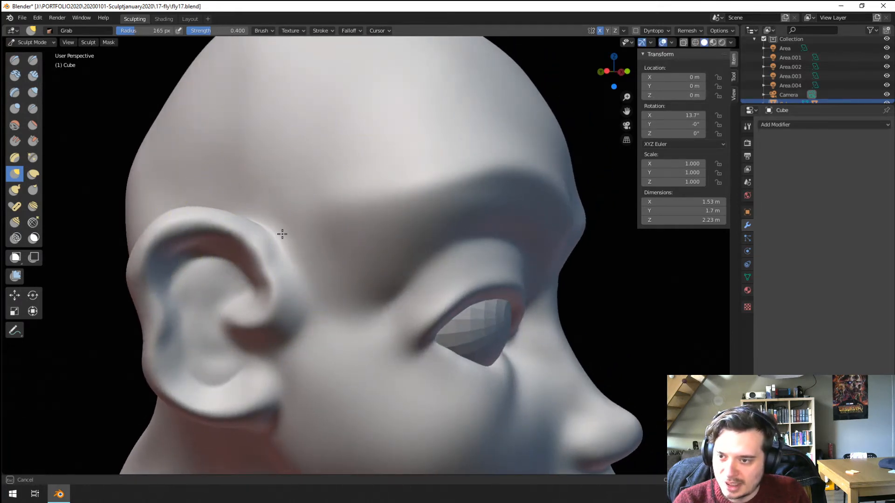
key(f)
click(269, 265)
drag(278, 259, 291, 257)
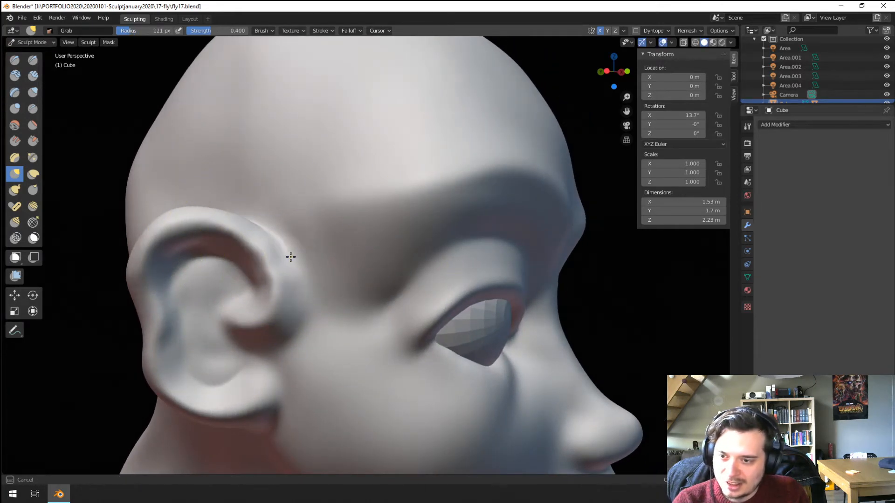
scroll(308, 274, down, 6)
mouse_move(240, 294)
middle_down()
mouse_move(186, 270)
mouse_move(182, 282)
mouse_move(237, 279)
middle_up()
scroll(261, 252, up, 6)
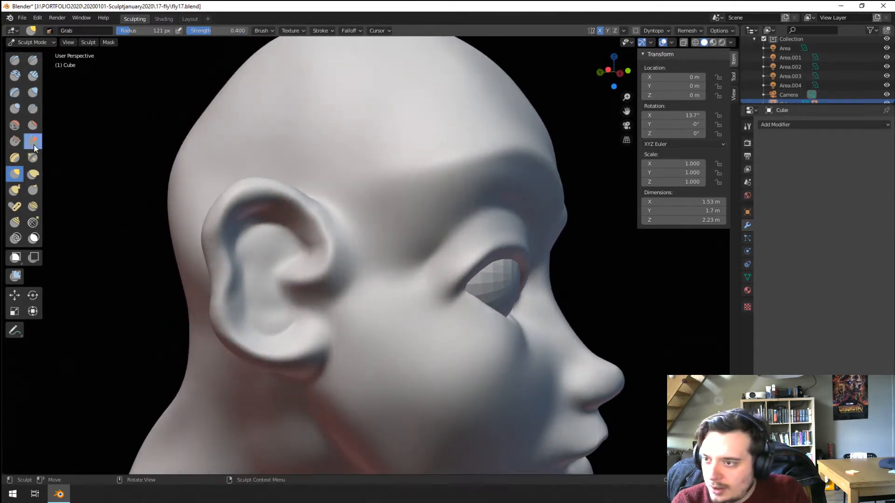
Step: Flatten the ear's outer rim from the top down to the lobe with the Scrape/Peaks brush at about 83 to 98 px
click(34, 145)
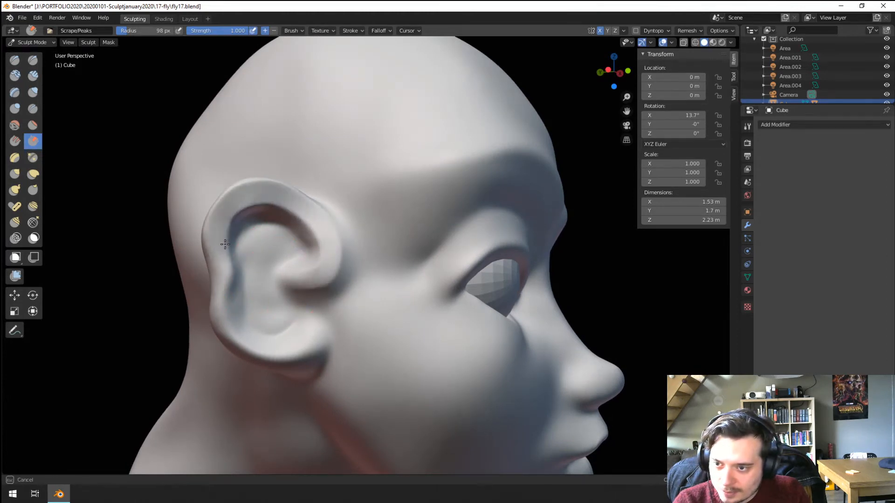
mouse_move(225, 245)
mouse_down()
mouse_move(219, 295)
mouse_move(289, 344)
mouse_up()
scroll(290, 344, down, 5)
mouse_move(289, 343)
middle_down()
mouse_move(213, 334)
mouse_move(274, 270)
mouse_move(258, 286)
mouse_move(266, 298)
middle_up()
scroll(274, 270, up, 5)
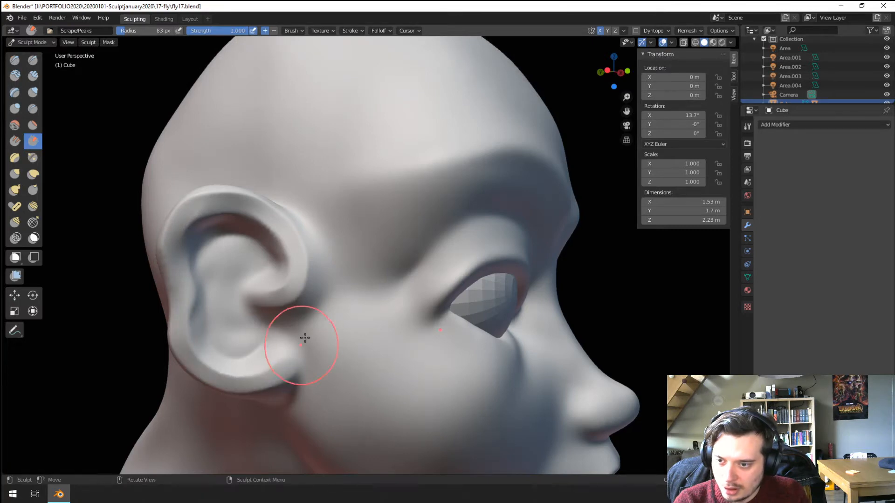
Step: Pull the front of the earlobe up and back with the Grab brush at about 144 px
key(g)
key(f)
click(306, 359)
drag(304, 359, 293, 332)
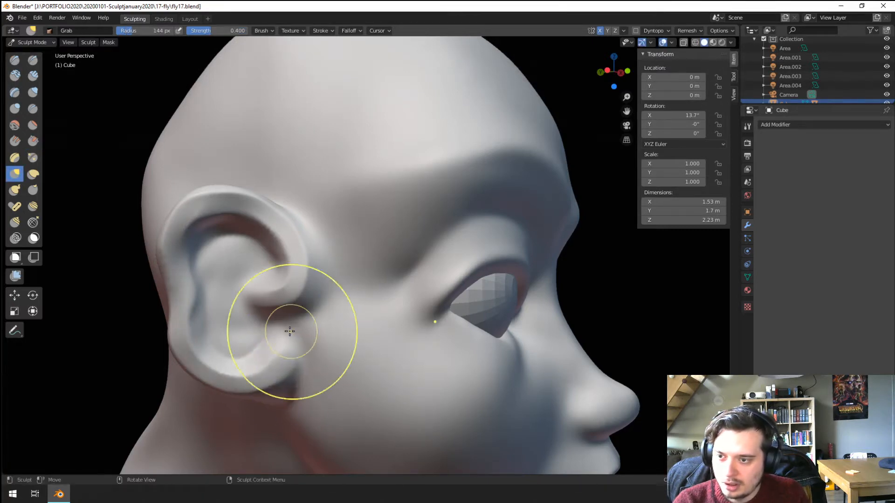
mouse_move(292, 332)
middle_down()
mouse_move(311, 324)
mouse_move(272, 320)
middle_up()
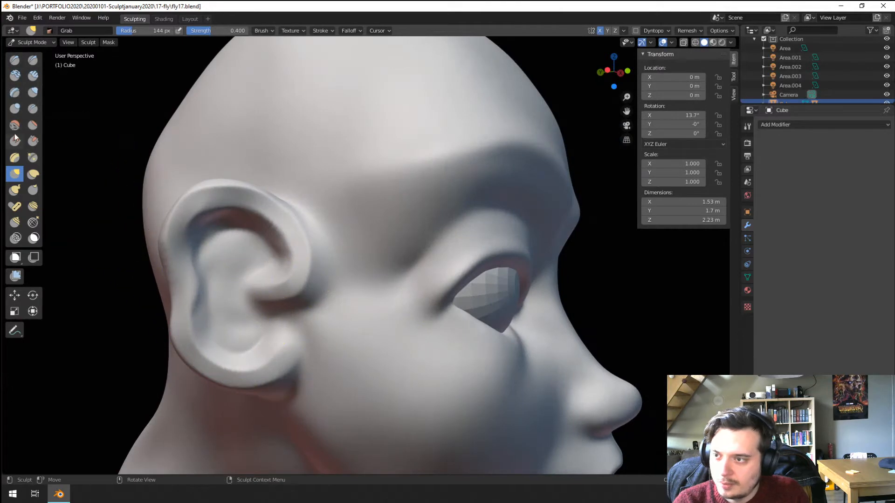
Step: Sharpen the groove between the outer rim and the inner ear with the Crease brush at about 61 to 64 px
click(36, 110)
key(f)
click(205, 252)
drag(191, 262, 189, 282)
key(f)
click(191, 247)
drag(168, 247, 173, 268)
mouse_move(172, 268)
middle_down()
mouse_move(135, 284)
mouse_move(92, 251)
middle_up()
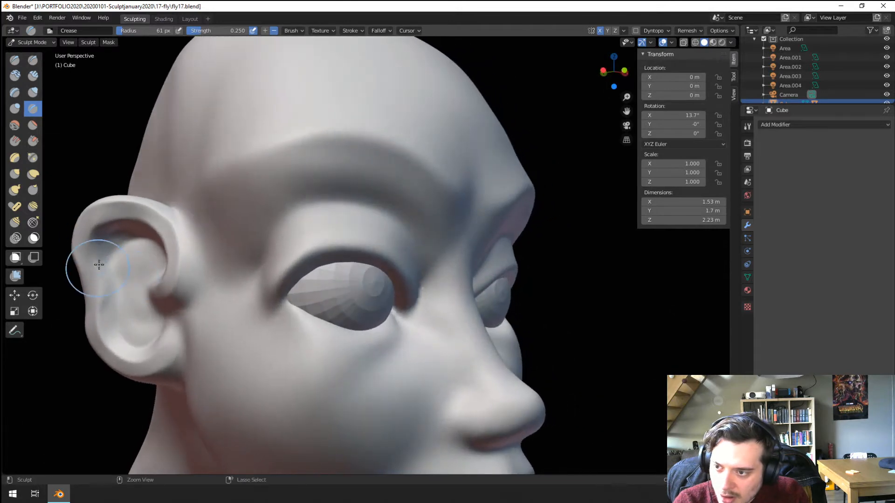
mouse_move(86, 297)
middle_down()
mouse_move(96, 294)
mouse_move(69, 328)
mouse_move(121, 293)
middle_up()
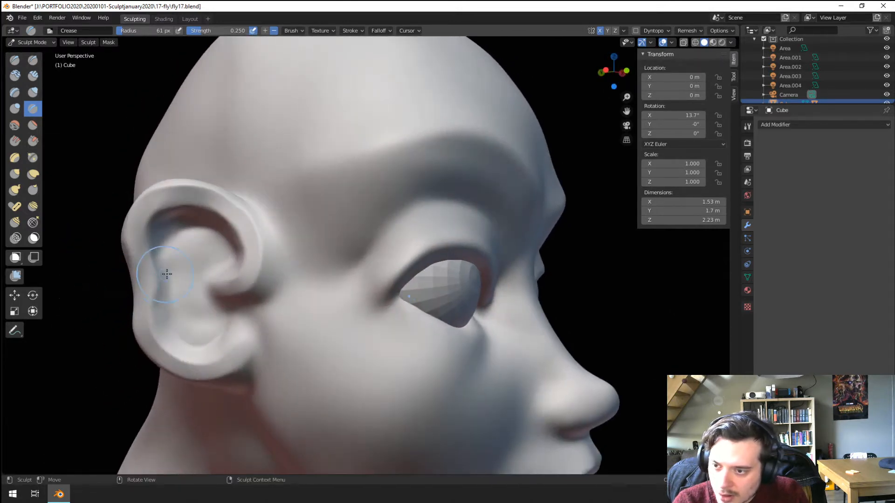
key(f)
click(199, 260)
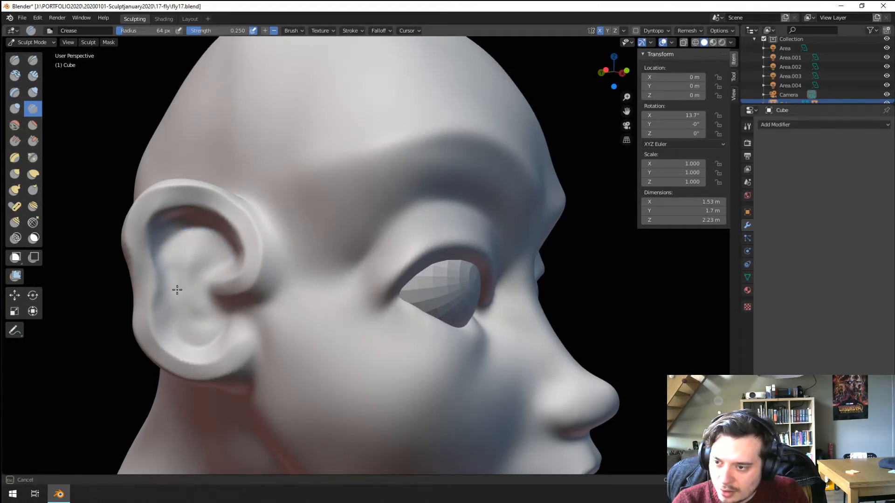
Step: Adjust the ear's inner folds and rear edge with the Grab brush at about 74 px
mouse_move(186, 288)
middle_down()
mouse_move(131, 312)
mouse_move(94, 309)
mouse_move(91, 300)
mouse_move(110, 305)
mouse_move(124, 285)
middle_up()
key(g)
key(f)
click(93, 289)
shift+middle_drag(121, 320, 138, 276)
middle_drag(107, 301, 136, 306)
scroll(135, 306, up, 2)
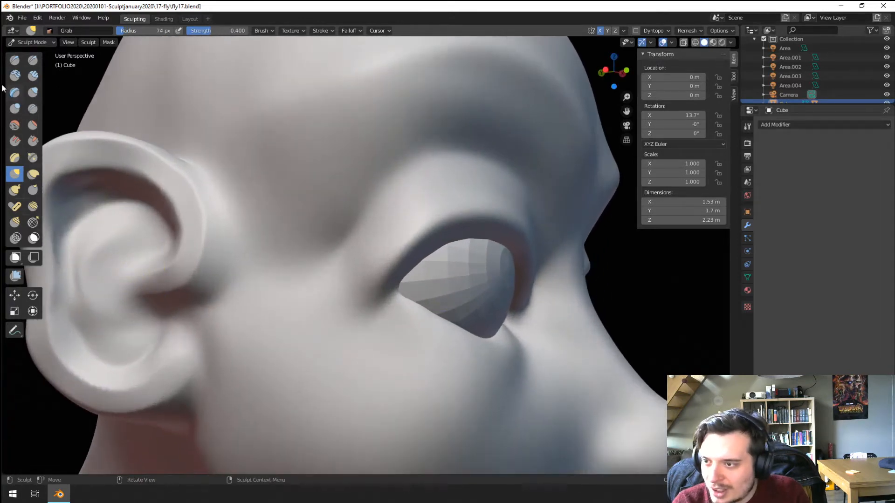
Step: Define the inner ear's folds and lower bowl with the Crease brush and the Blob brush
click(32, 109)
mouse_move(140, 266)
middle_down()
mouse_move(166, 269)
mouse_move(125, 274)
mouse_move(103, 314)
mouse_move(114, 295)
mouse_move(163, 327)
middle_up()
scroll(114, 295, down, 4)
scroll(170, 320, up, 7)
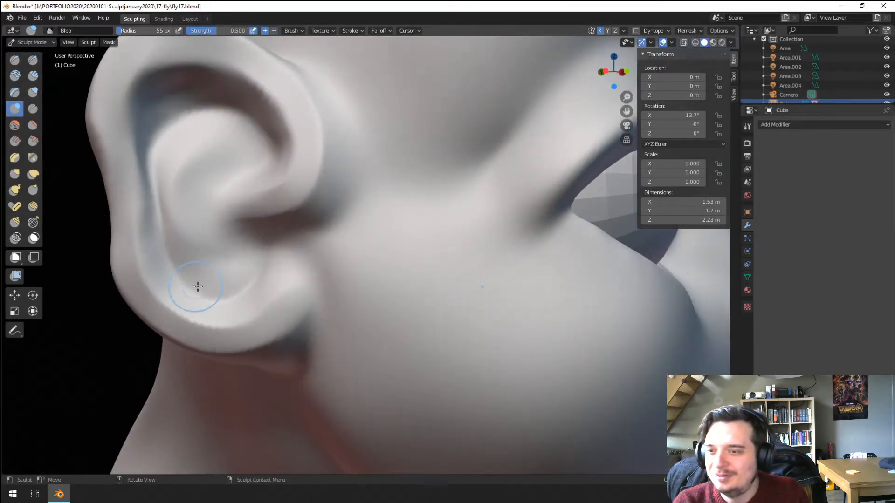
mouse_move(220, 263)
middle_down()
mouse_move(196, 267)
mouse_move(223, 269)
middle_up()
scroll(251, 236, down, 4)
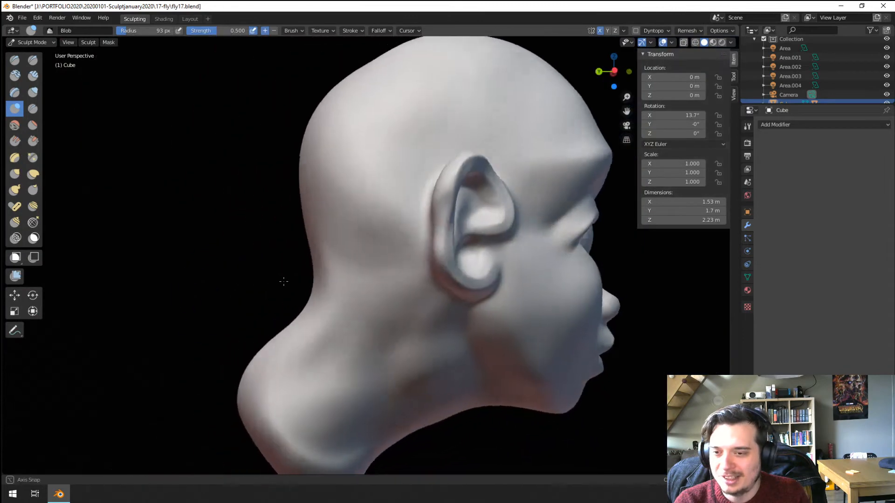
Step: Refine the ear opening and lobe from the side and the front with the Grab brush, resizing it between strokes
middle_drag(252, 242, 229, 284)
scroll(282, 253, up, 3)
key(g)
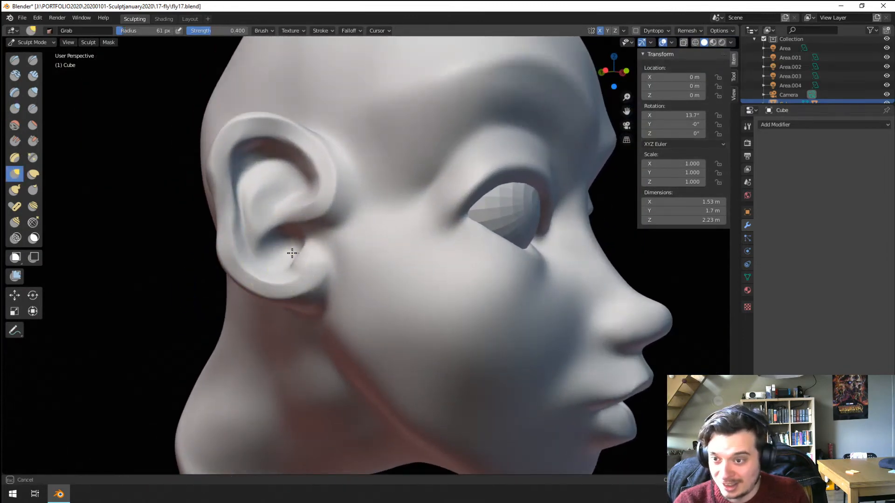
ctrl+middle_drag(303, 245, 291, 289)
middle_drag(291, 289, 233, 296)
mouse_move(233, 296)
ctrl+middle_down()
mouse_move(227, 272)
mouse_move(177, 270)
mouse_move(225, 287)
ctrl+middle_up()
key(f)
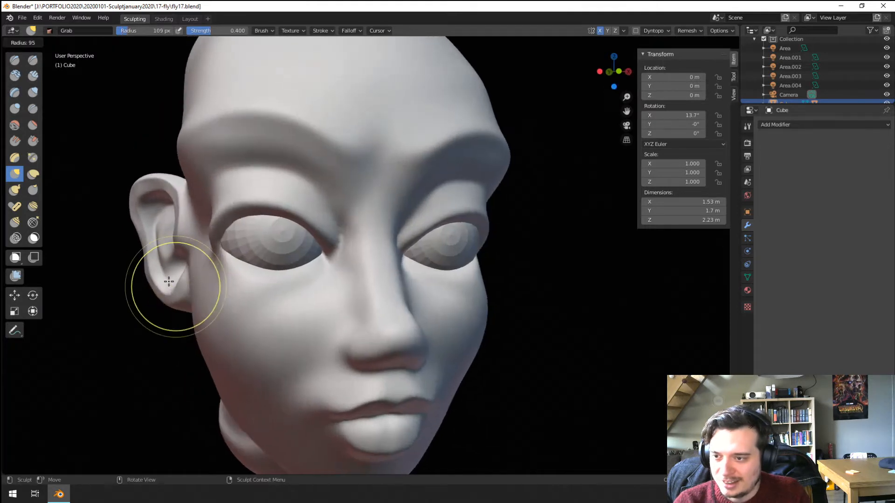
click(213, 287)
Step: Flatten the top of the forehead and crown with the Flatten/Contrast brush at 210 px
mouse_move(185, 263)
ctrl+middle_down()
mouse_move(170, 303)
mouse_move(178, 291)
mouse_move(186, 316)
mouse_move(205, 181)
mouse_move(354, 145)
ctrl+middle_up()
key(f)
click(219, 184)
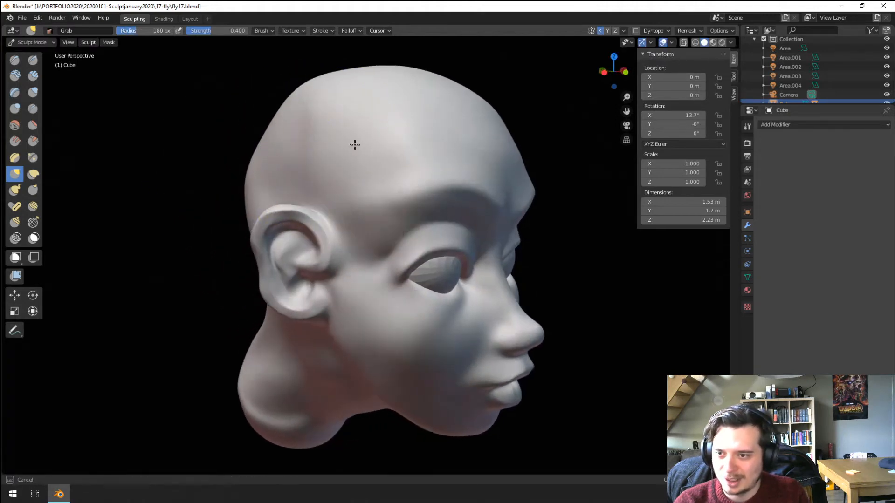
middle_drag(340, 111, 320, 158)
key(f)
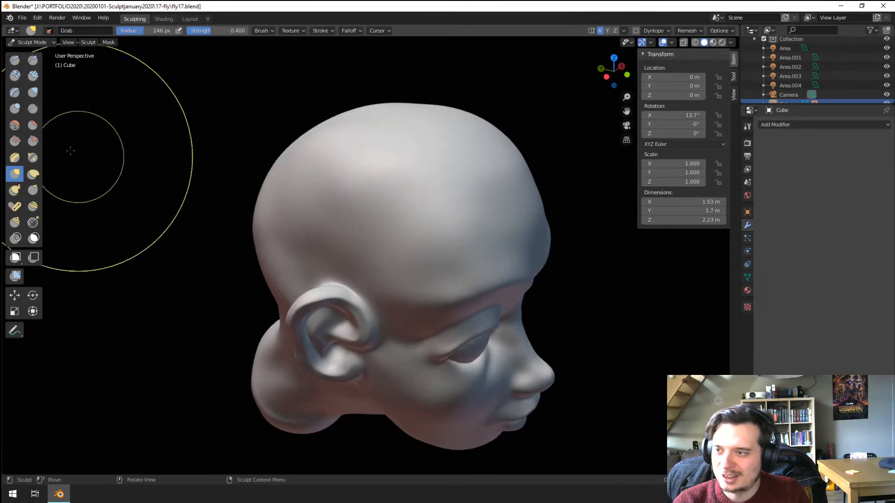
click(30, 125)
click(32, 125)
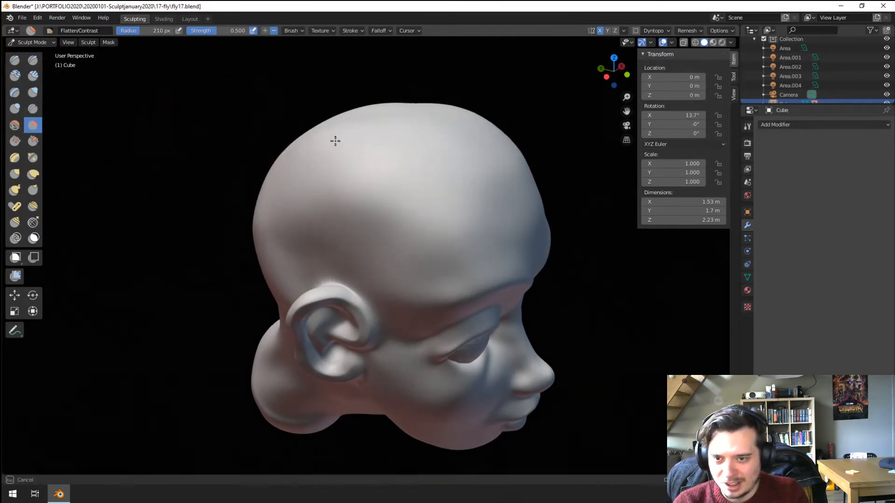
mouse_move(335, 141)
middle_down()
mouse_move(354, 146)
mouse_move(345, 176)
middle_up()
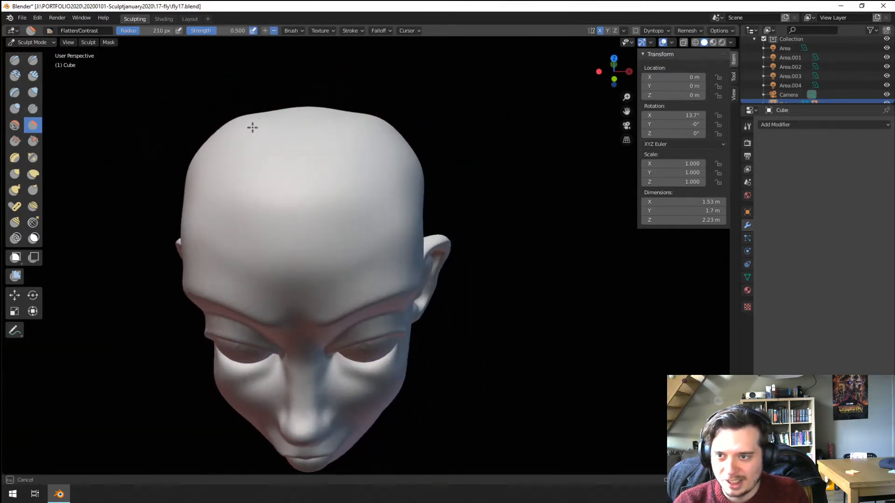
drag(252, 127, 244, 140)
middle_drag(245, 140, 239, 194)
mouse_move(241, 191)
mouse_down()
mouse_move(280, 156)
mouse_move(277, 200)
mouse_up()
mouse_move(277, 200)
middle_down()
mouse_move(309, 164)
mouse_move(302, 190)
mouse_move(437, 184)
mouse_move(390, 196)
mouse_move(369, 185)
mouse_move(365, 166)
mouse_move(338, 165)
middle_up()
Step: Pull the upper side of the skull slightly inward from the front with the Grab brush at 148 px
key(f)
click(414, 205)
ctrl+middle_drag(337, 165, 331, 218)
key(g)
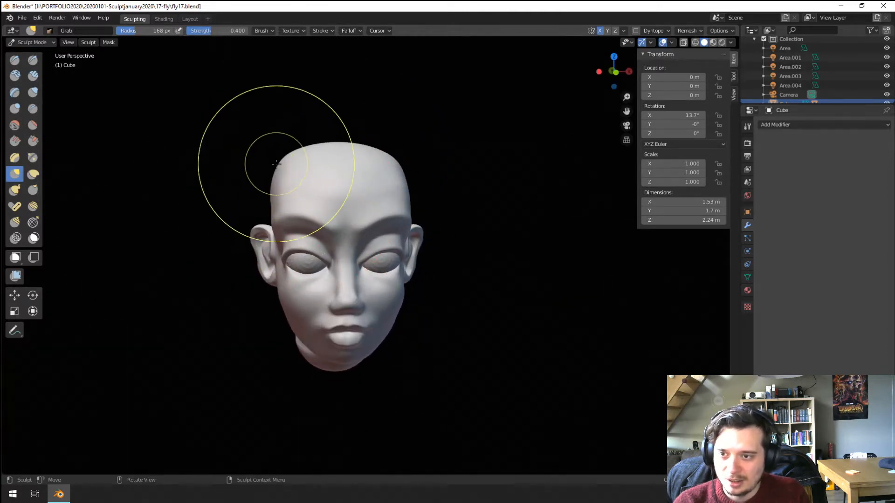
key(f)
click(261, 172)
drag(280, 169, 287, 168)
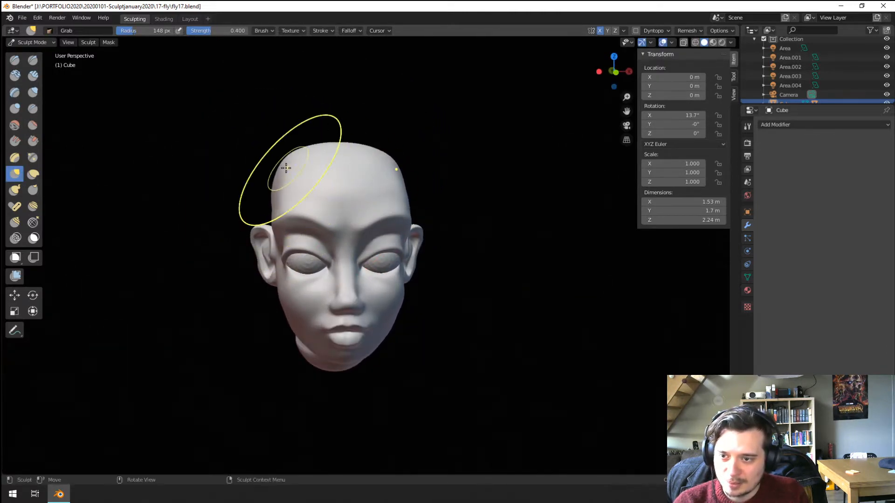
Step: Pull the area around the back of the ear slightly toward the rear with the Grab brush at 188 px
middle_drag(286, 168, 422, 198)
key(f)
click(305, 229)
key(f)
click(447, 223)
key(f)
click(463, 228)
middle_drag(469, 229, 457, 230)
key(f)
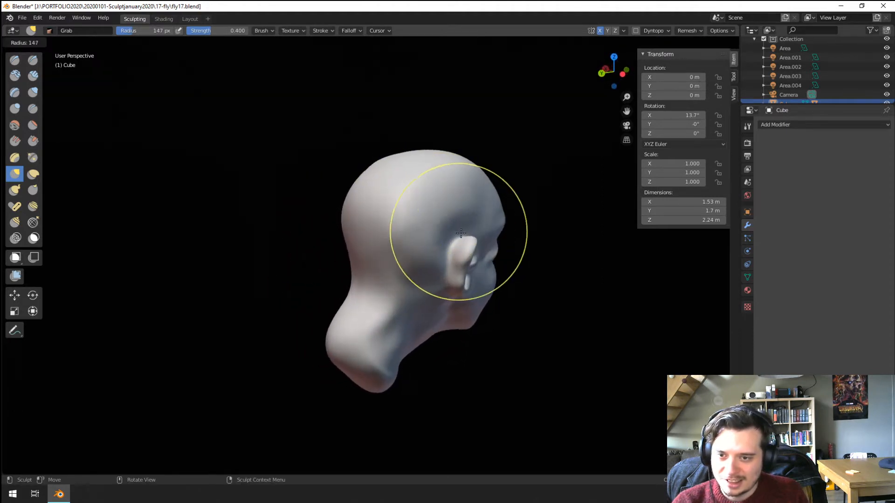
click(480, 235)
drag(445, 242, 436, 242)
Step: Build up the base of the skull and the nape with the Clay Strips brush at about 80 px
mouse_move(435, 243)
middle_down()
mouse_move(394, 240)
mouse_move(430, 239)
middle_up()
scroll(419, 235, up, 2)
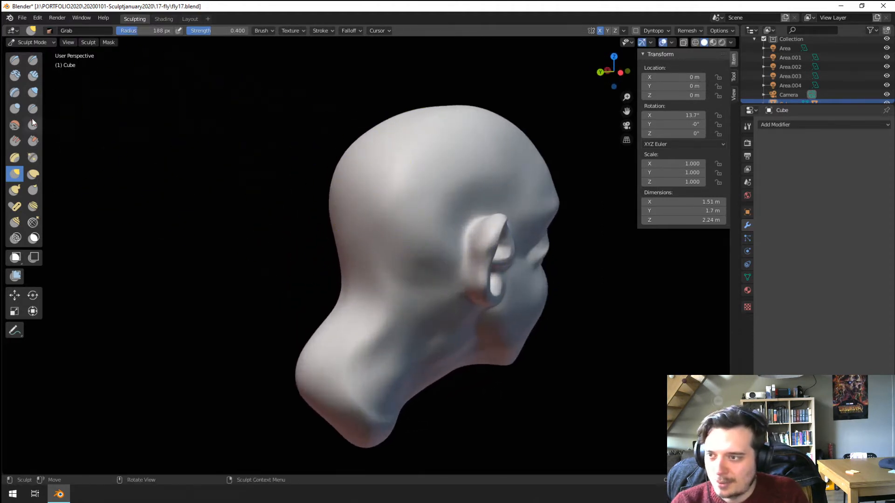
click(34, 75)
middle_drag(261, 163, 296, 160)
key(f)
click(368, 250)
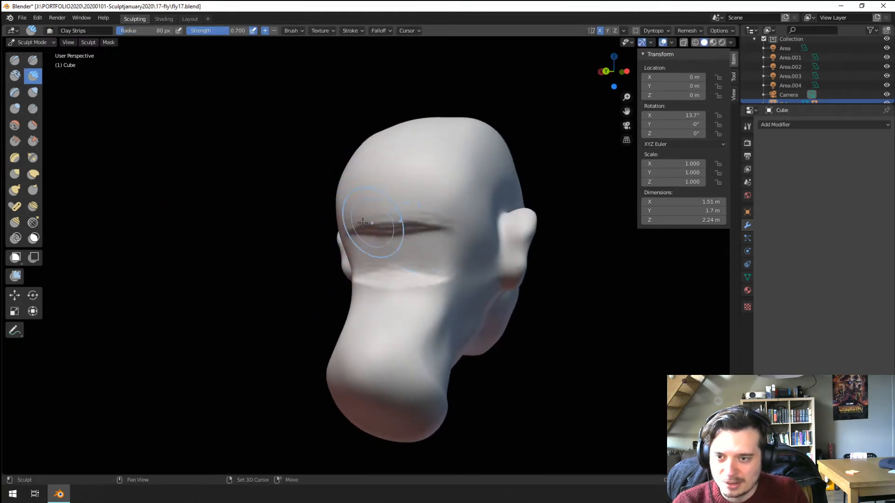
middle_drag(478, 240, 390, 245)
key(f)
click(355, 249)
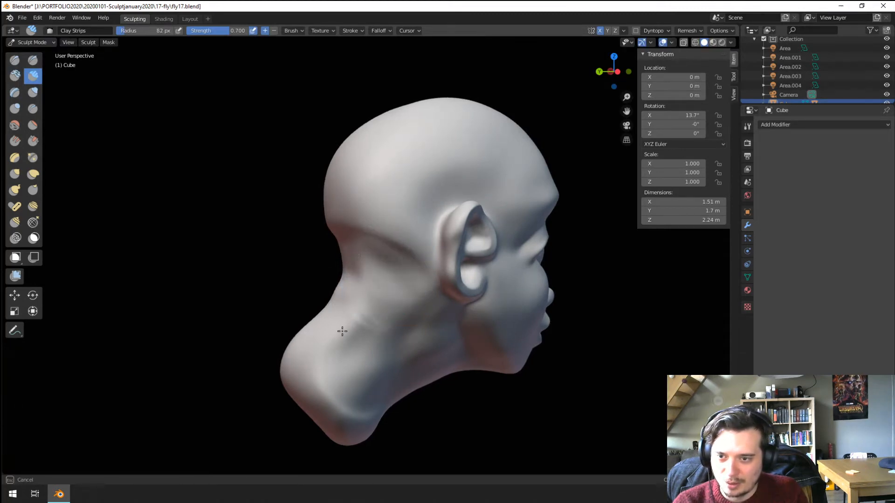
Step: Reshape the back of the neck below the skull with the Grab brush at about 178 to 184 px
middle_drag(342, 332, 336, 265)
key(g)
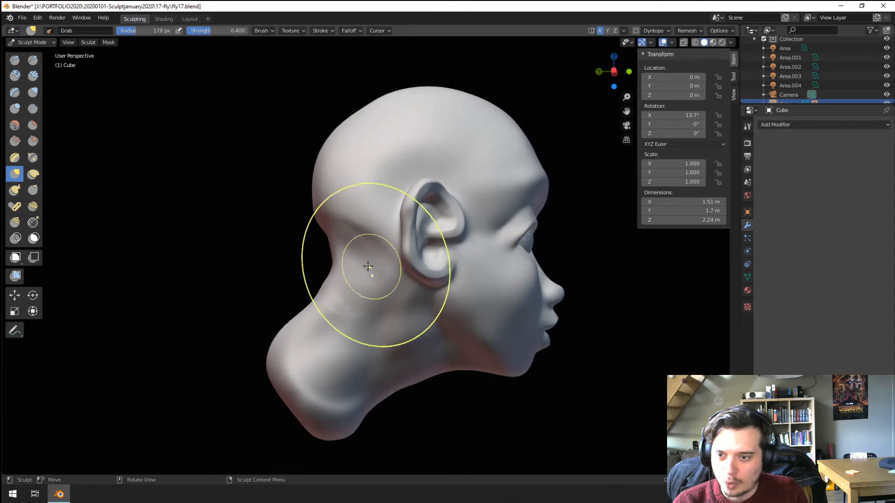
mouse_move(368, 266)
mouse_down()
mouse_move(314, 260)
mouse_move(336, 266)
mouse_up()
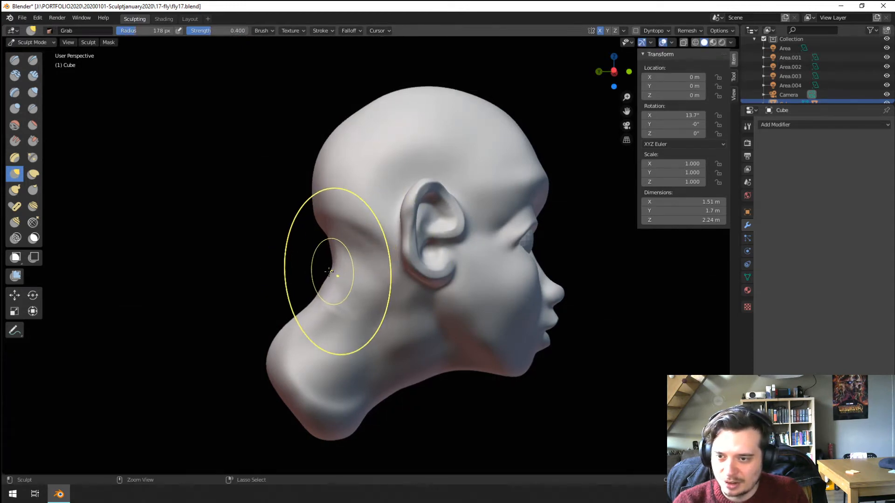
key(f)
click(330, 270)
mouse_move(320, 262)
middle_down()
mouse_move(391, 280)
mouse_move(384, 306)
middle_up()
key(f)
click(401, 307)
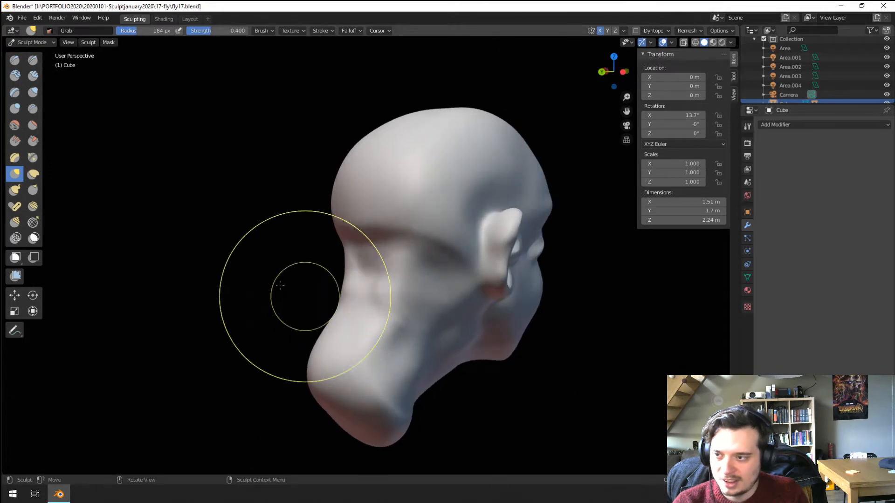
Step: Scrape down the nape and the side of the neck with the Scrape/Peaks brush at 130 px
click(35, 142)
key(f)
click(394, 306)
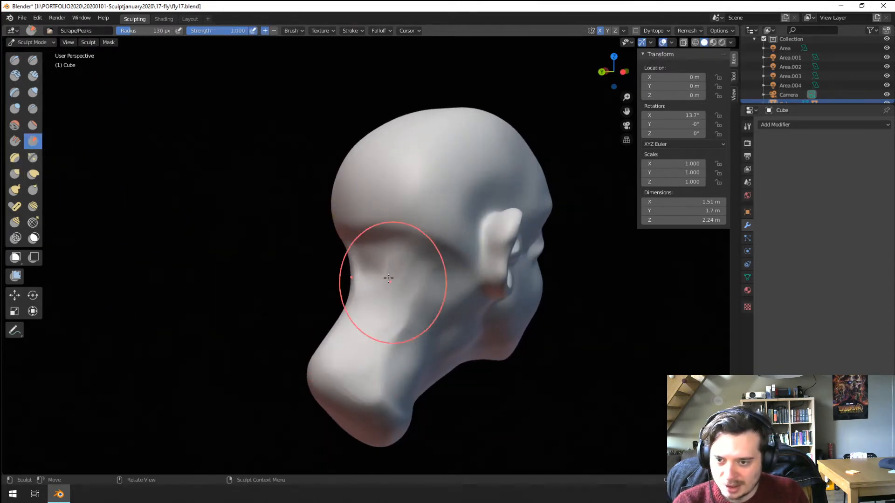
middle_drag(374, 374, 340, 264)
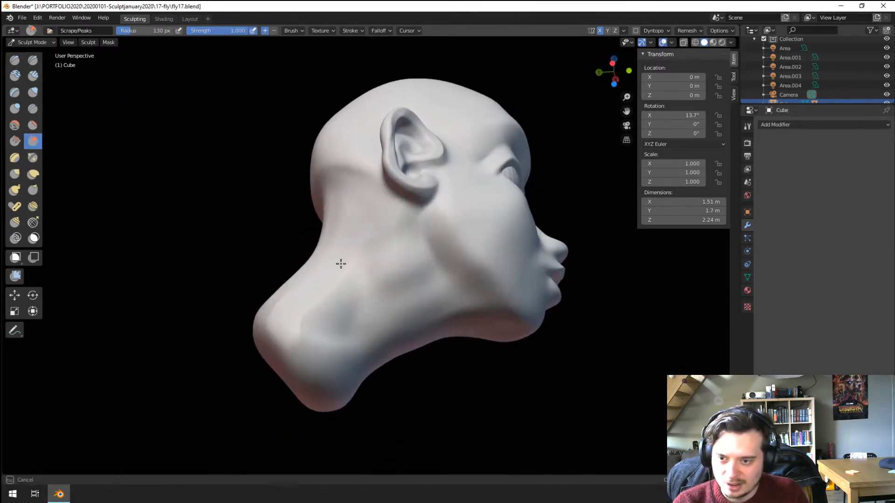
drag(421, 305, 357, 392)
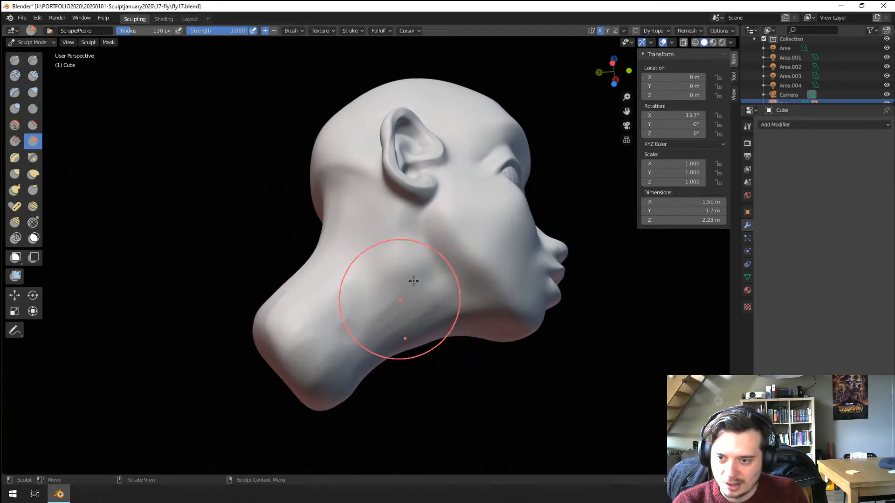
drag(353, 282, 319, 347)
Step: Smooth out the planes on the back and top of the skull with the Scrape/Peaks brush at 211 and 140 px
mouse_move(289, 393)
middle_down()
mouse_move(220, 370)
mouse_move(331, 396)
mouse_move(435, 397)
mouse_move(409, 245)
mouse_move(419, 233)
mouse_move(399, 286)
middle_up()
scroll(228, 389, down, 2)
drag(459, 219, 464, 217)
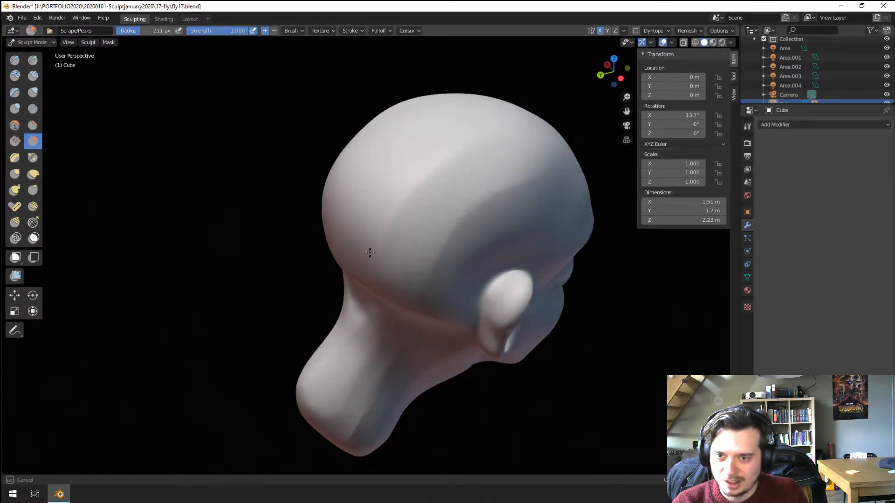
drag(369, 253, 367, 251)
middle_drag(366, 252, 319, 306)
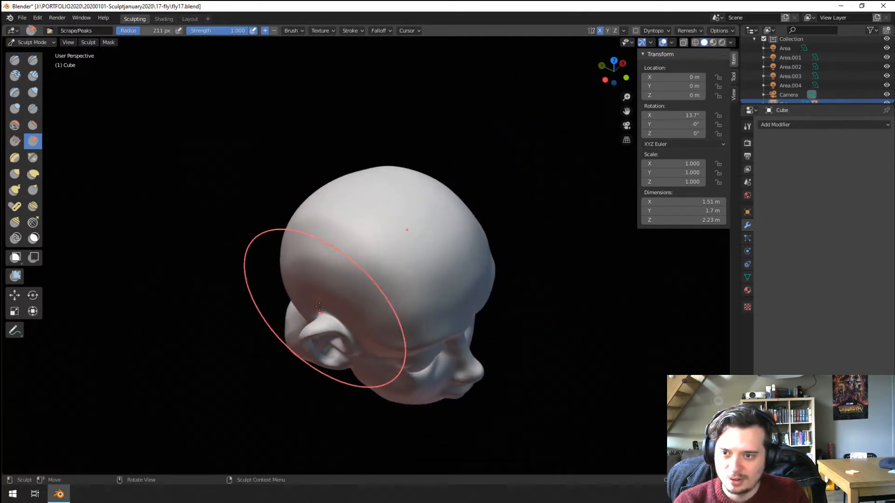
key(f)
click(323, 256)
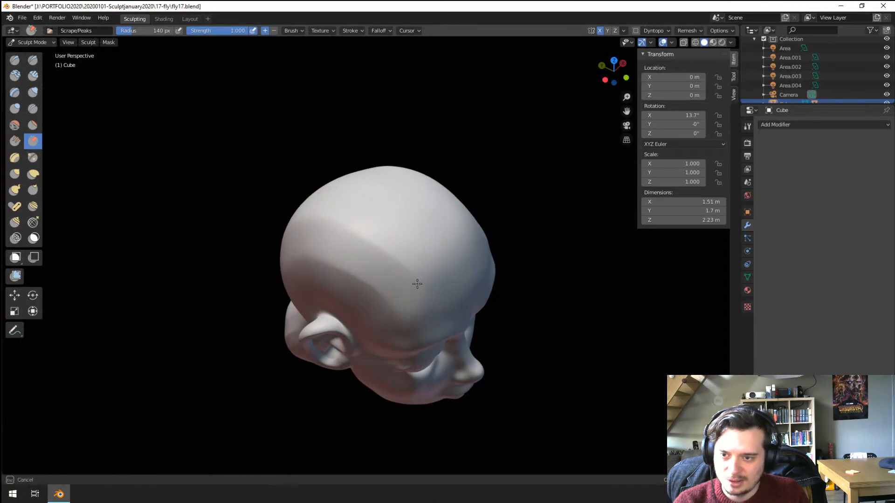
middle_drag(398, 297, 304, 270)
Step: Switch to the Grab brush and size it to 185 px for shaping the face
key(g)
mouse_move(362, 274)
middle_down()
mouse_move(400, 278)
mouse_move(402, 269)
middle_up()
key(f)
middle_drag(389, 211, 325, 257)
mouse_move(337, 258)
middle_down()
mouse_move(321, 259)
mouse_move(381, 228)
mouse_move(371, 246)
middle_up()
scroll(322, 258, up, 2)
key(f)
click(299, 270)
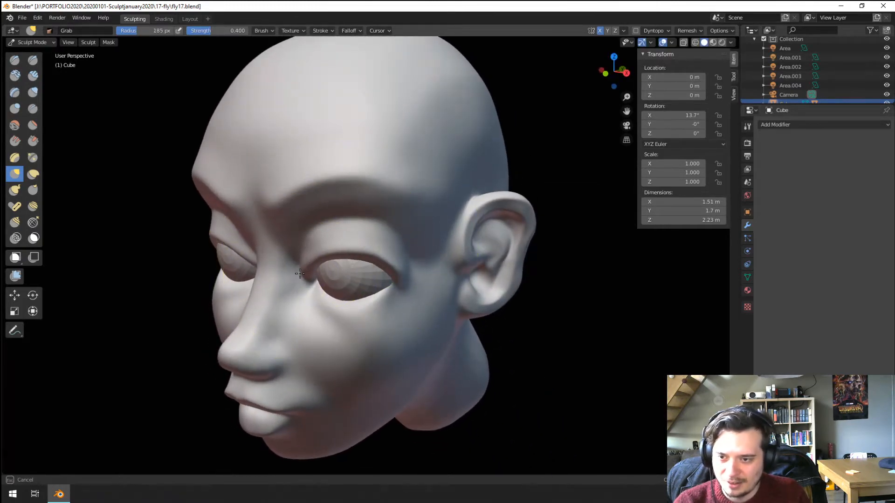
click(32, 43)
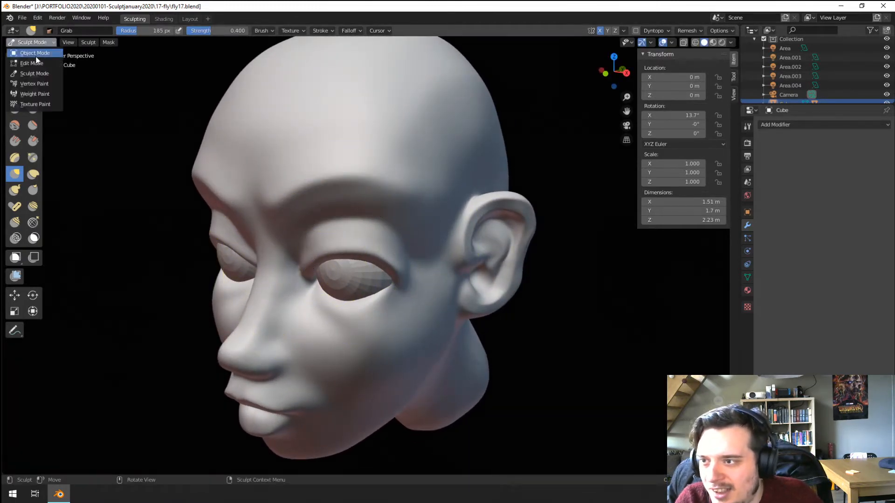
click(38, 66)
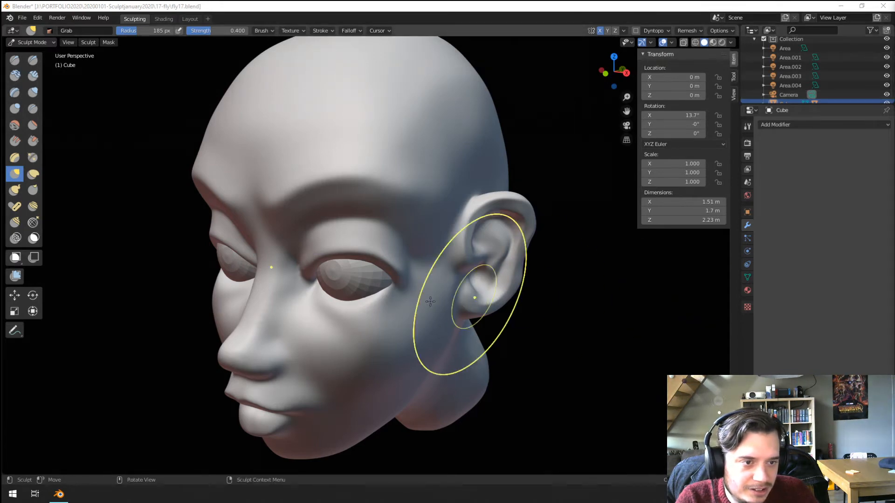
Step: Refine the brow ridge and eye area from several angles with the Grab brush at about 165 to 214 px
middle_drag(324, 250, 271, 283)
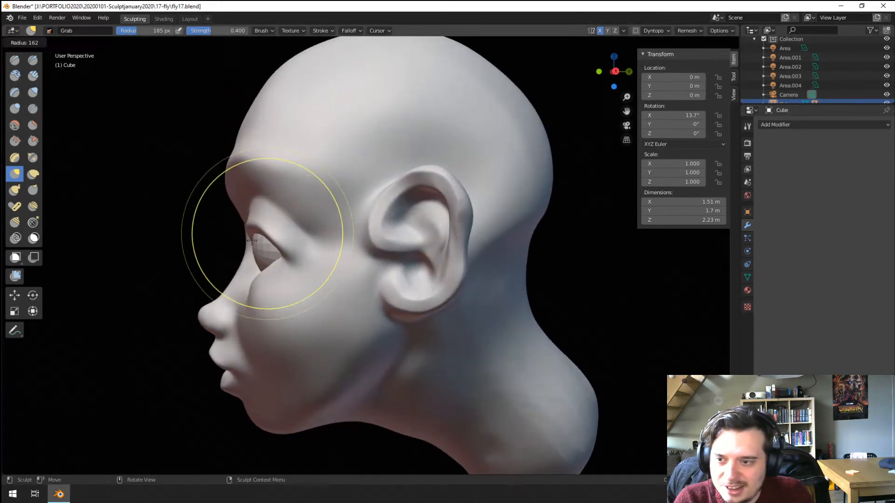
middle_drag(290, 247, 329, 270)
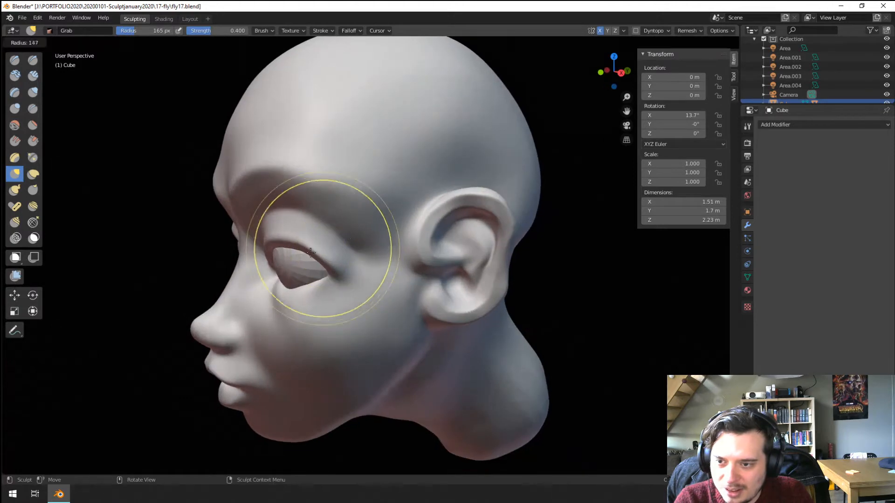
mouse_move(343, 236)
middle_down()
mouse_move(318, 253)
mouse_move(312, 233)
mouse_move(285, 230)
middle_up()
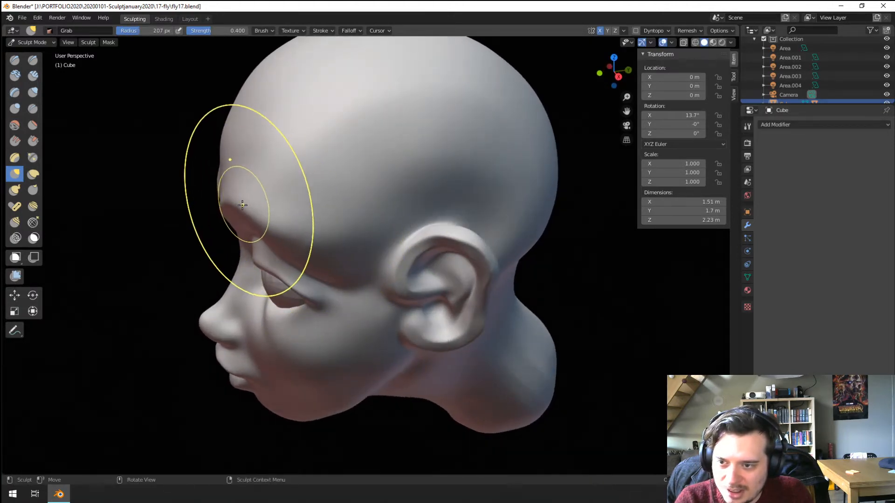
mouse_move(248, 197)
middle_down()
mouse_move(274, 240)
mouse_move(245, 229)
mouse_move(224, 234)
mouse_move(310, 186)
mouse_move(290, 192)
middle_up()
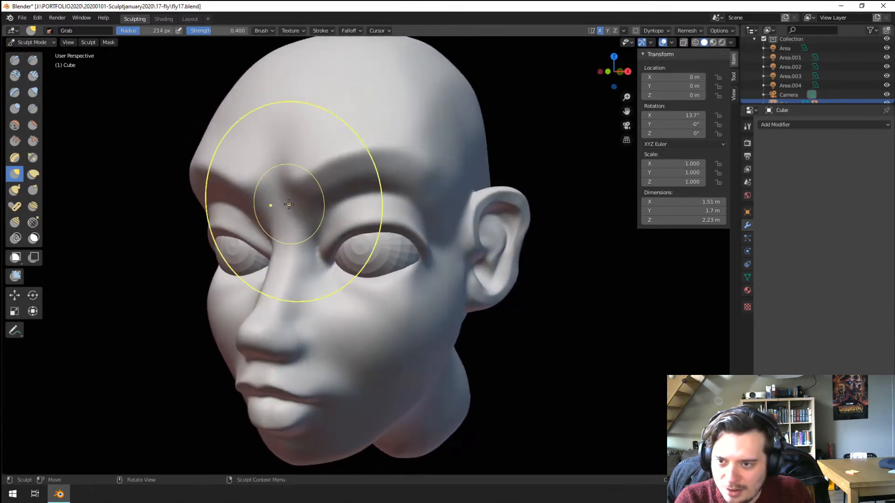
middle_drag(384, 163, 426, 220)
scroll(426, 221, up, 1)
Step: Switch to Object Mode and scale the mirrored eyeballs down to 0.162
click(47, 43)
click(46, 53)
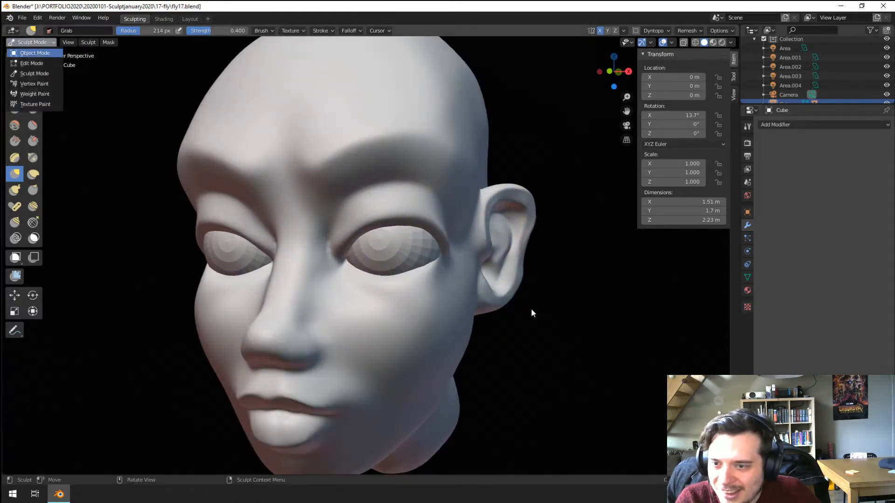
click(371, 259)
key(s)
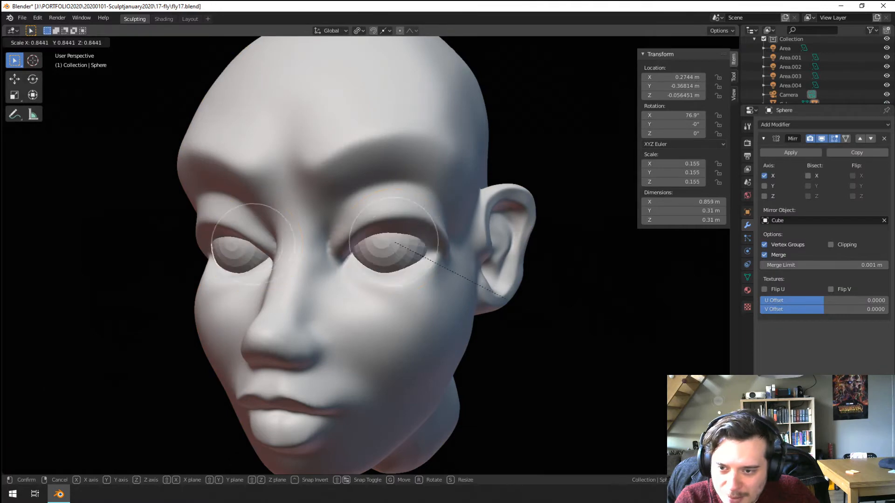
click(606, 331)
Step: Move the eyeballs slightly along the Y axis to a Y location of about -0.3675 m
middle_drag(606, 332, 617, 336)
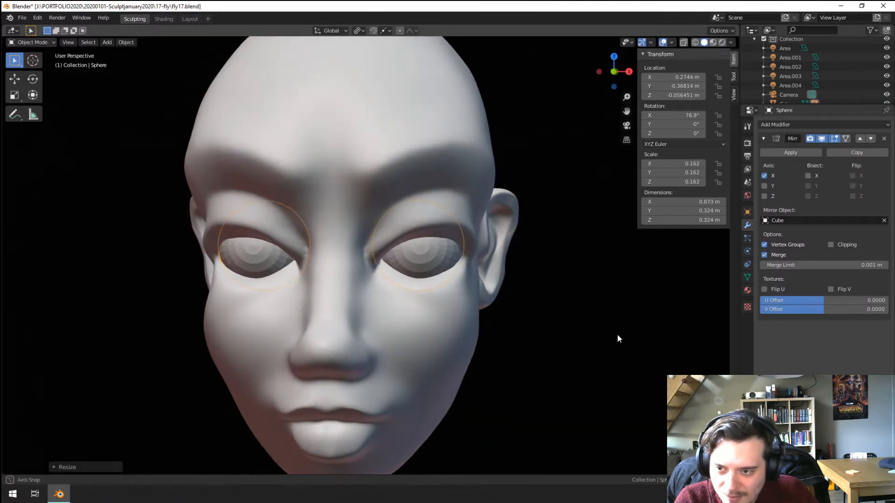
key(z)
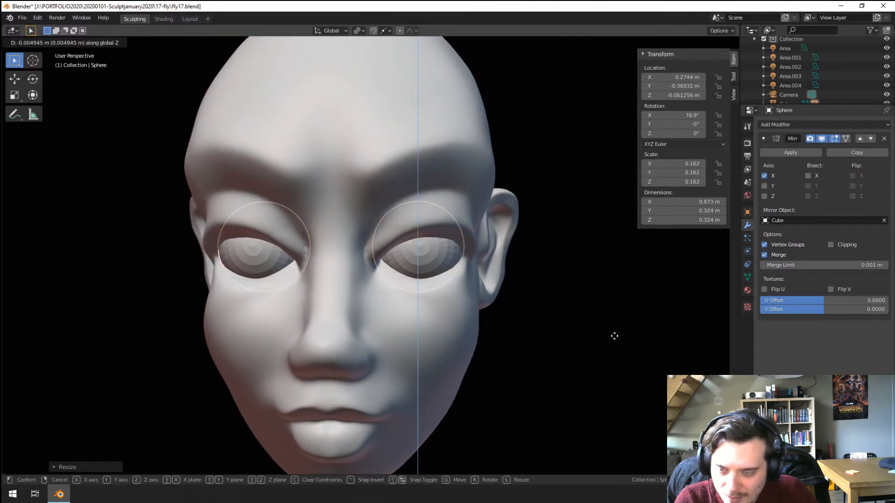
key(y)
click(614, 342)
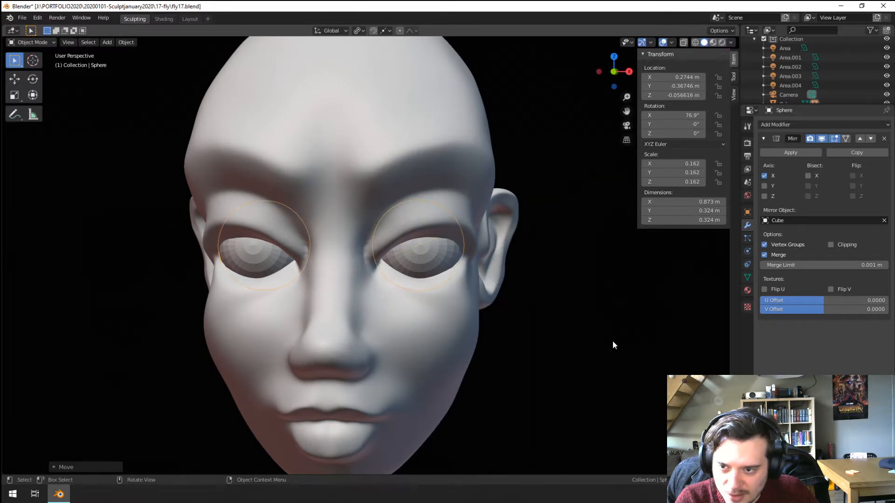
Step: Try to adjust the outer corner of the eye with the Grab brush in Sculpt Mode and undo the attempt
click(29, 42)
click(33, 74)
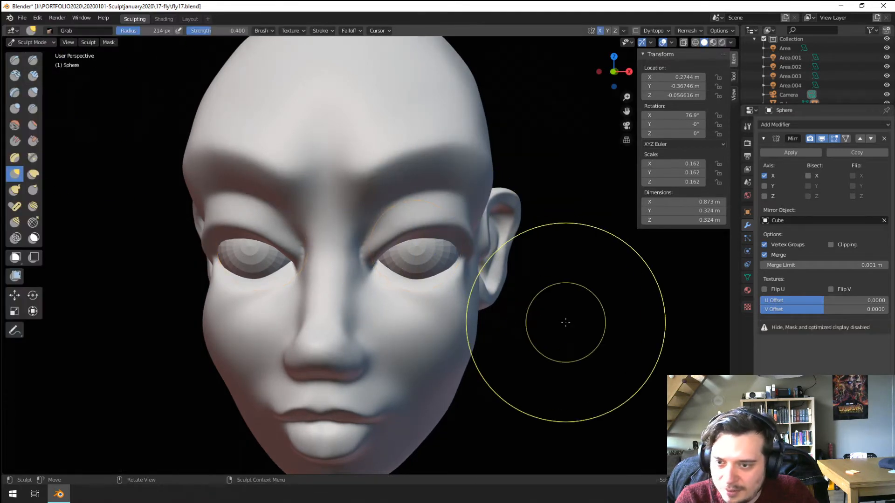
key(f)
click(466, 278)
middle_drag(431, 269, 402, 253)
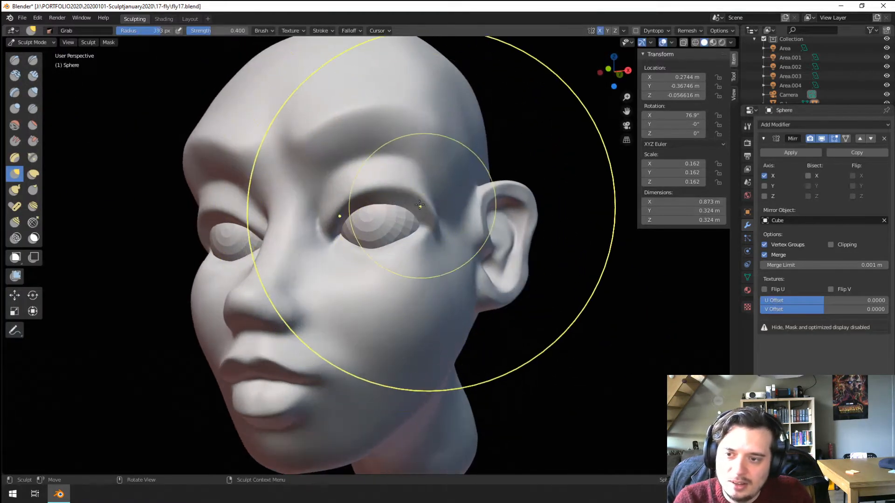
drag(440, 217, 419, 219)
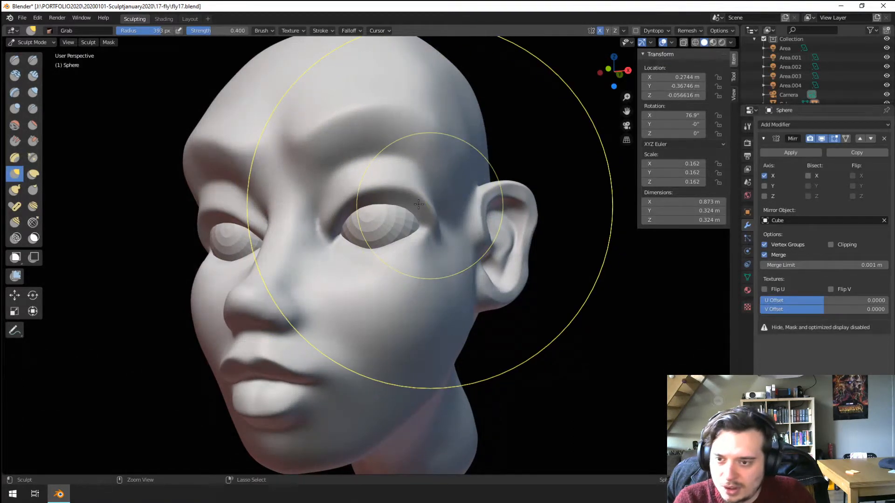
key(ctrl+z)
key(ctrl+z)
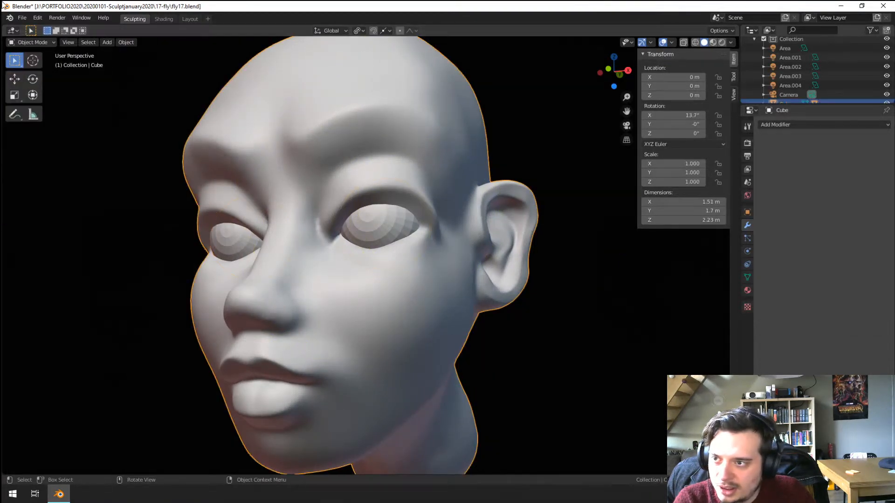
Step: Return the head to Sculpt Mode and reshape the outer eye corner and upper eyelid with the Grab brush at about 214 to 267 px
click(32, 43)
click(35, 73)
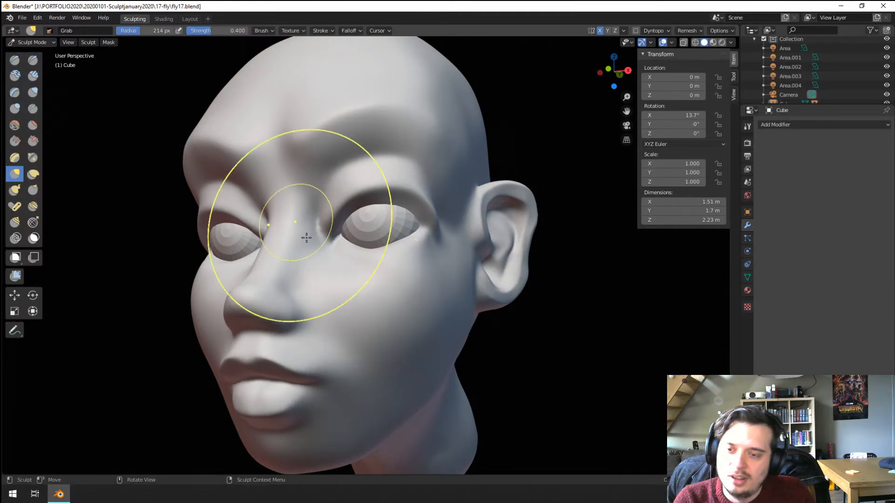
drag(410, 252, 412, 207)
middle_drag(407, 211, 343, 232)
key(f)
click(328, 242)
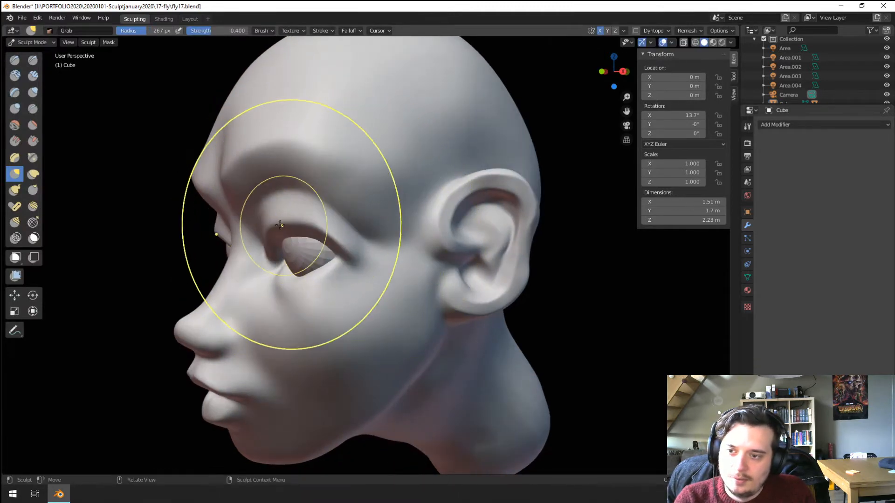
drag(290, 223, 283, 209)
Step: Reshape the inner eye corner and the side of the nose bridge with the Grab brush at about 179 to 214 px
mouse_move(312, 224)
middle_down()
mouse_move(348, 227)
mouse_move(355, 245)
mouse_move(343, 262)
middle_up()
key(f)
click(310, 279)
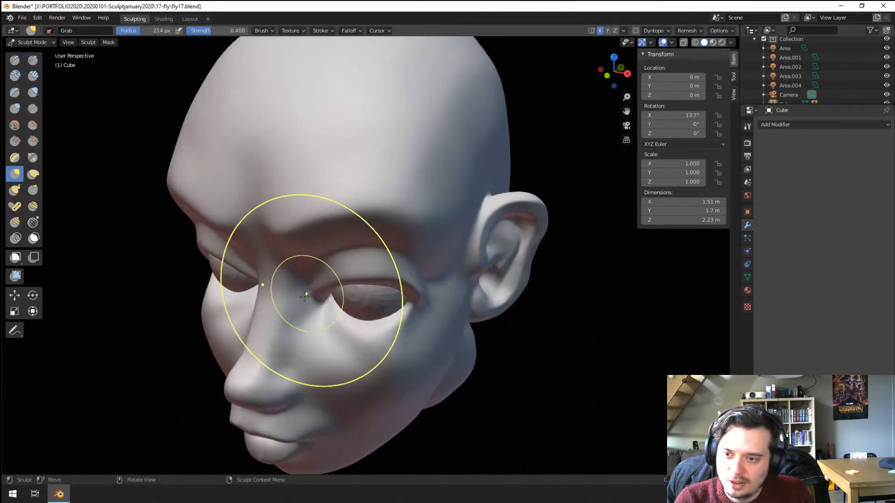
middle_drag(306, 296, 291, 321)
drag(317, 306, 319, 304)
key(f)
click(309, 309)
mouse_move(308, 308)
middle_down()
mouse_move(332, 228)
mouse_move(304, 193)
middle_up()
key(f)
click(389, 198)
drag(311, 208, 307, 206)
mouse_move(307, 206)
middle_down()
mouse_move(313, 230)
mouse_move(289, 259)
mouse_move(285, 282)
mouse_move(269, 206)
middle_up()
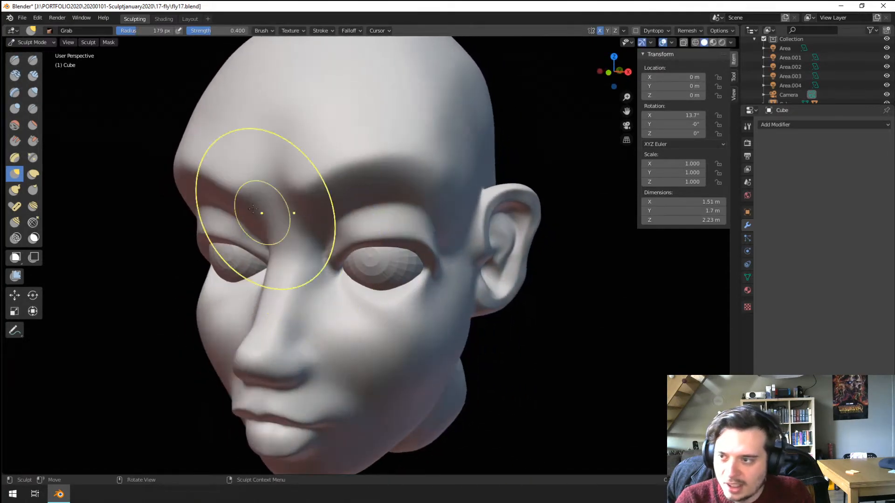
Step: Sharpen the fold around the upper eyelid with the Crease brush at about 63 px and 0.250 strength
click(33, 109)
key(f)
click(326, 231)
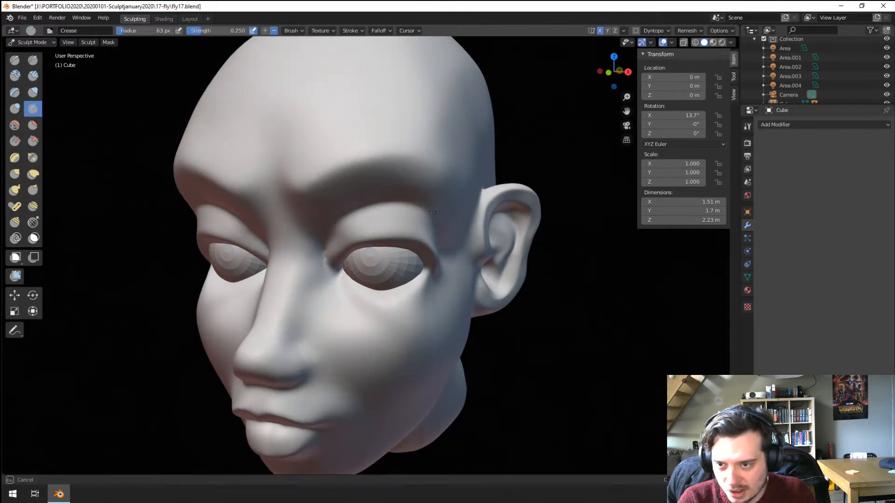
middle_drag(333, 226, 308, 219)
mouse_move(374, 211)
middle_down()
mouse_move(449, 220)
mouse_move(404, 251)
mouse_move(391, 242)
middle_up()
Step: Adjust the upper eyelid and outer eye corner with the Grab brush at about 83 to 121 px
key(g)
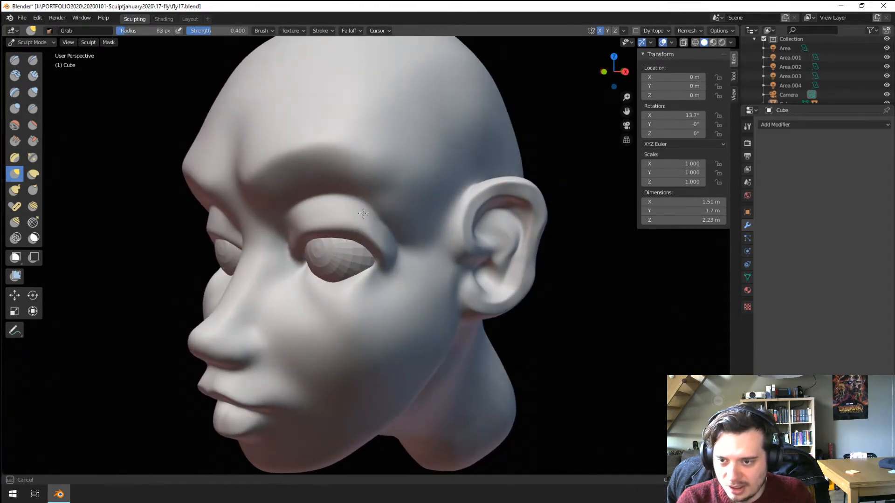
middle_drag(372, 209, 419, 218)
key(f)
click(473, 214)
middle_drag(473, 213, 429, 209)
key(f)
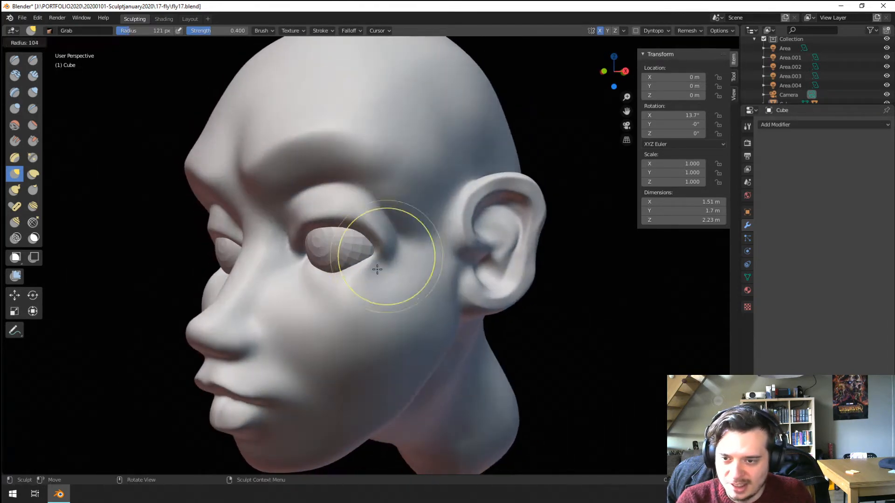
click(428, 258)
drag(361, 261, 360, 256)
mouse_move(360, 256)
middle_down()
mouse_move(350, 240)
mouse_move(331, 285)
middle_up()
Step: Try to build up a lower eyelid rim with the Blob brush at about 64 to 111 px
scroll(340, 232, up, 3)
key(f)
click(320, 295)
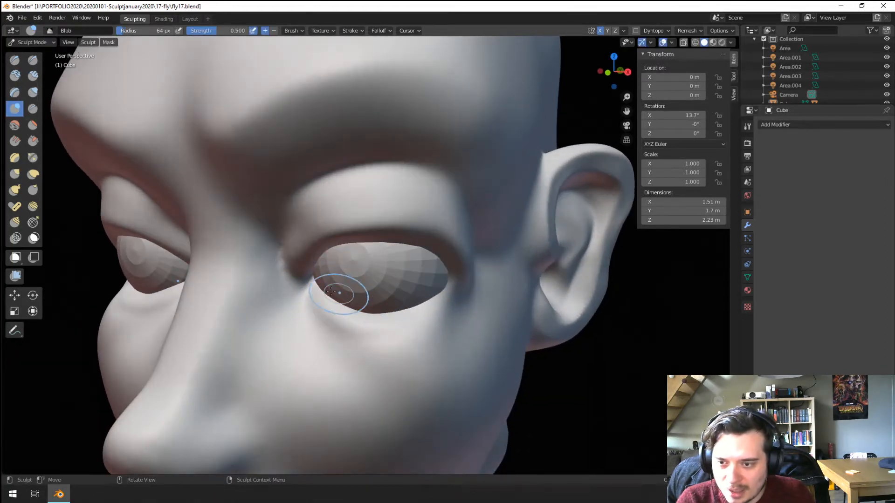
key(f)
click(314, 295)
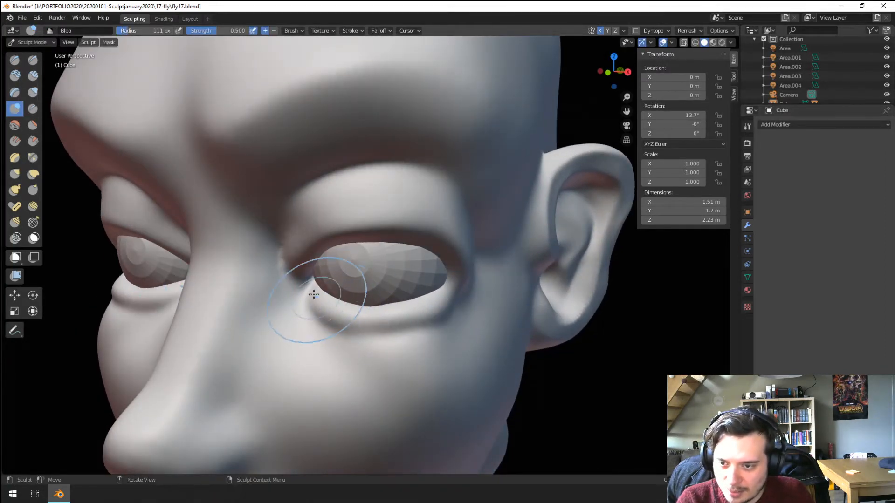
mouse_move(380, 292)
middle_down()
mouse_move(352, 278)
mouse_move(184, 328)
mouse_move(297, 382)
mouse_move(284, 327)
mouse_move(354, 340)
mouse_move(399, 329)
mouse_move(390, 313)
mouse_move(336, 326)
mouse_move(320, 307)
middle_up()
Step: Shift the inner eye corner and raise the upper eyelid with the Grab brush at about 224 to 252 px
key(g)
scroll(389, 313, up, 2)
key(f)
click(339, 284)
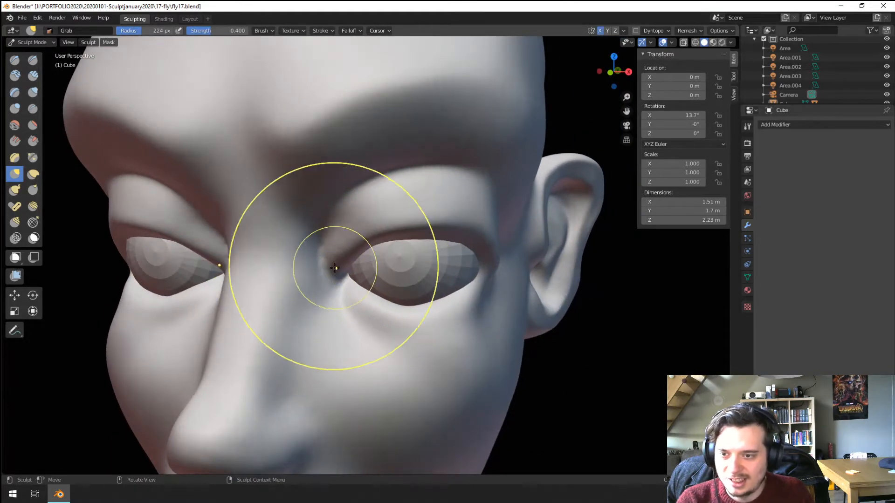
drag(336, 266, 344, 263)
middle_drag(345, 267, 359, 250)
shift+middle_drag(420, 161, 411, 192)
key(f)
click(402, 228)
drag(403, 219, 404, 201)
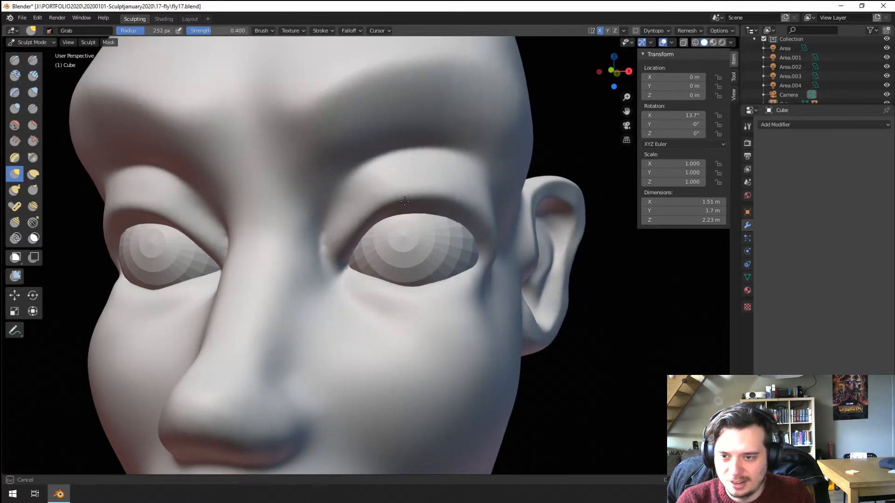
Step: Refine the upper eyelid and eye socket from the side with the Grab brush at about 174 to 207 px
mouse_move(401, 207)
middle_down()
mouse_move(350, 204)
mouse_move(346, 215)
middle_up()
key(f)
click(207, 206)
drag(205, 200, 200, 188)
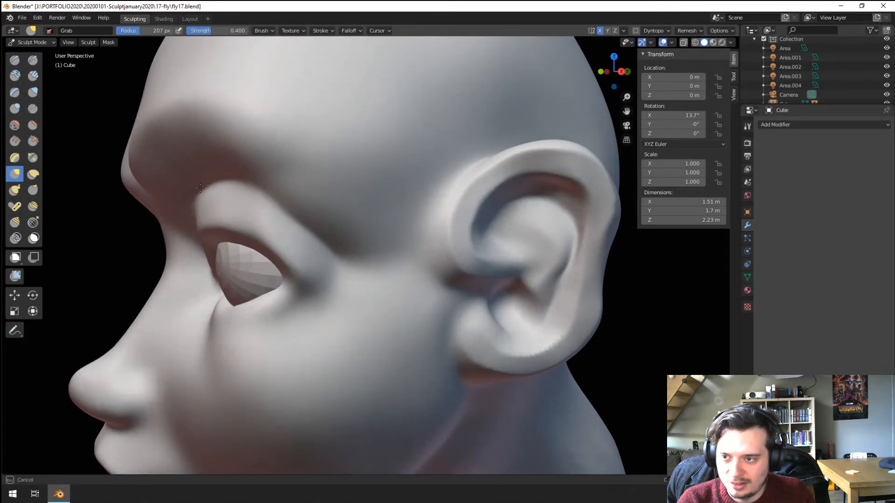
middle_drag(274, 204, 266, 205)
key(f)
click(264, 213)
drag(263, 214, 264, 212)
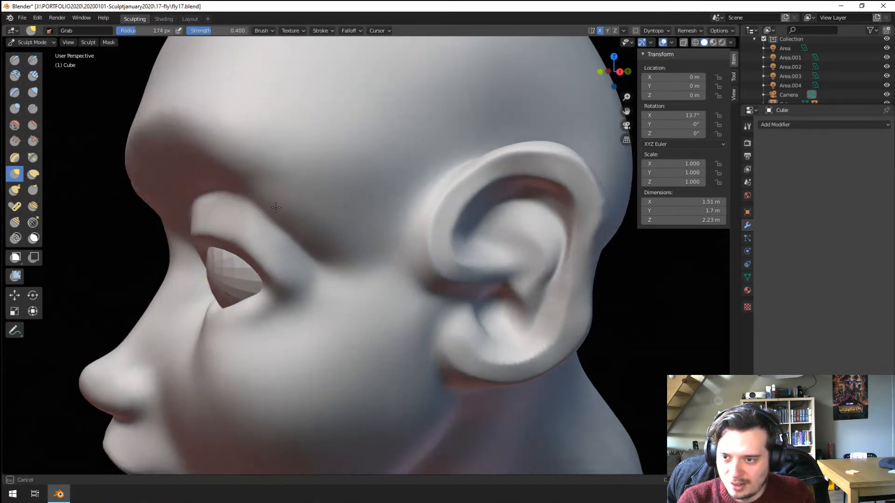
middle_drag(336, 255, 380, 247)
ctrl+middle_drag(381, 186, 347, 226)
Step: Deepen the fold at the outer eye corner with the Crease brush at about 91 px
middle_drag(344, 228, 359, 200)
key(f)
click(425, 237)
middle_drag(425, 238, 383, 226)
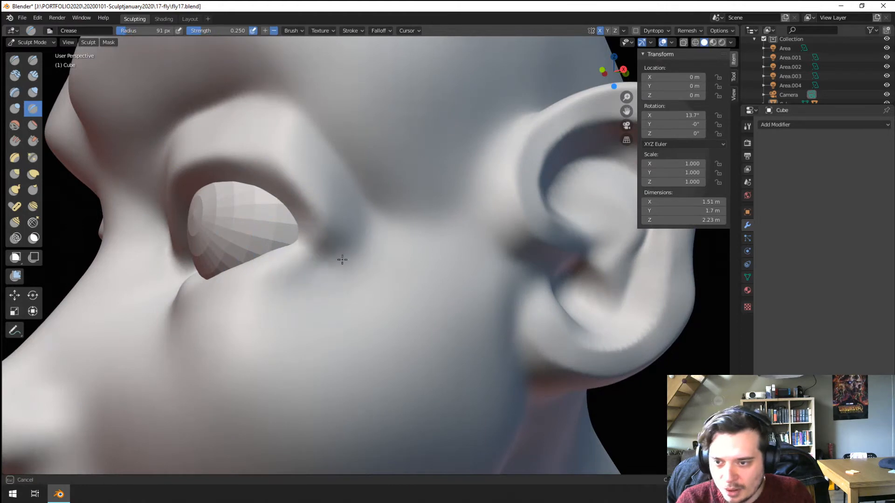
middle_drag(335, 226, 382, 274)
Step: Adjust the lower eyelid with the Grab brush at about 247 px and define its edge with the Crease brush at about 123 px
key(g)
key(f)
click(436, 315)
middle_drag(431, 317, 449, 317)
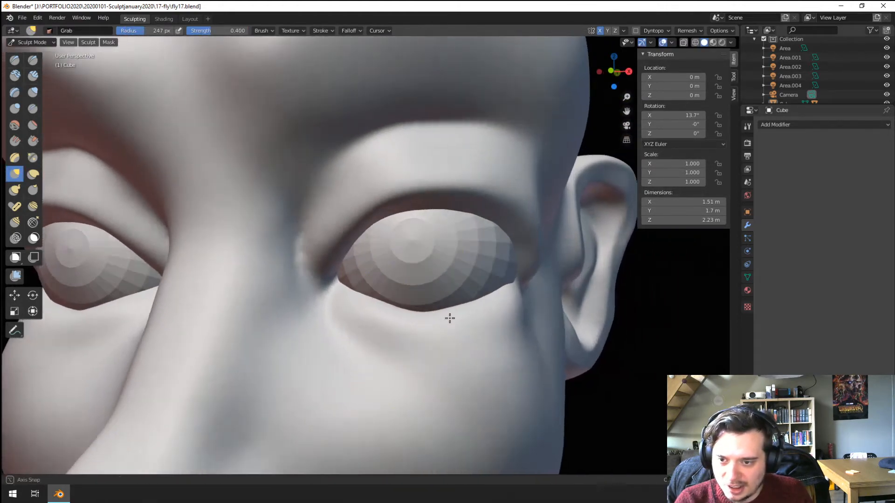
key(f)
click(342, 304)
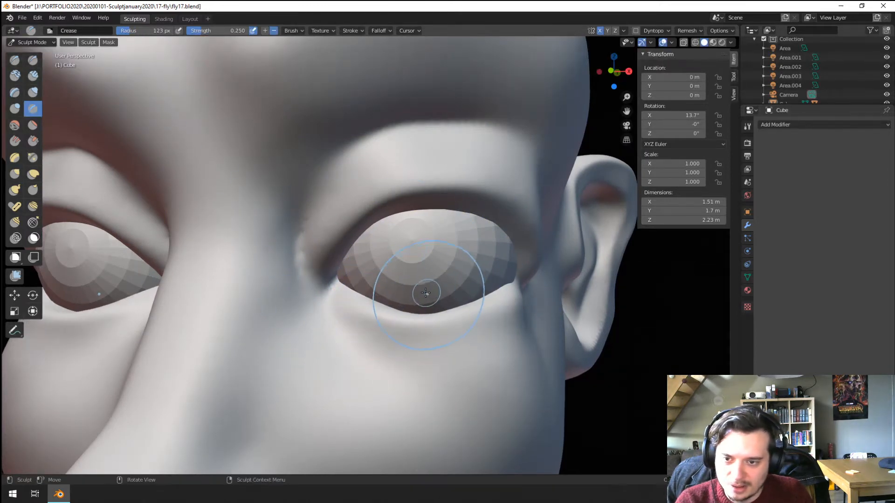
mouse_move(425, 292)
middle_down()
mouse_move(360, 355)
mouse_move(393, 327)
middle_up()
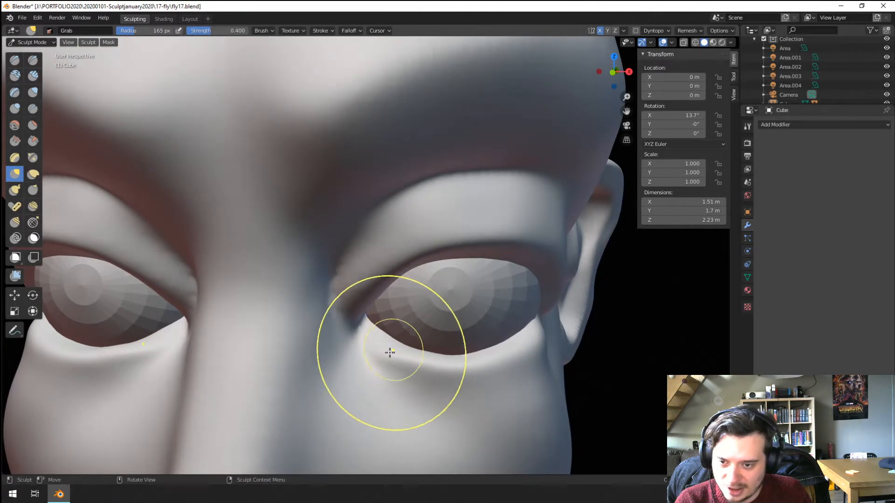
Step: Reshape the inner and middle parts of the lower eyelid with the Grab brush at about 162 to 165 px
drag(389, 347, 373, 351)
middle_drag(375, 342, 369, 310)
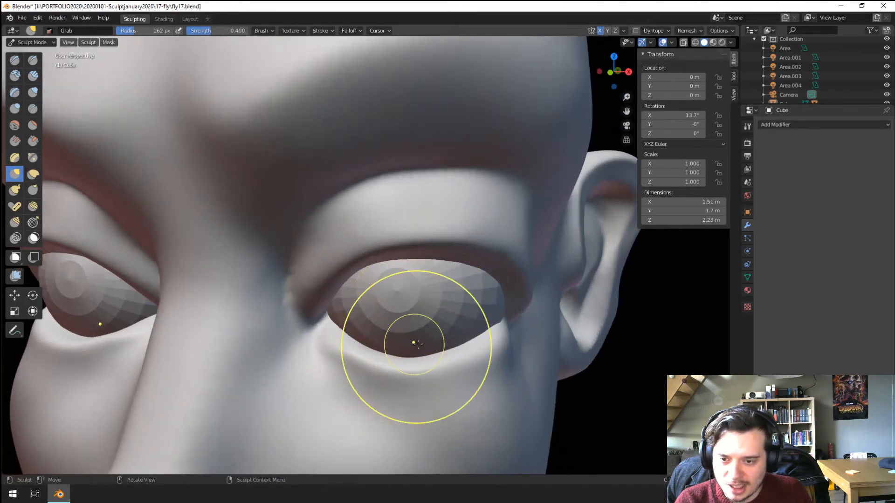
middle_drag(464, 352, 446, 343)
drag(445, 356, 444, 360)
middle_drag(443, 363, 458, 336)
key(f)
click(476, 333)
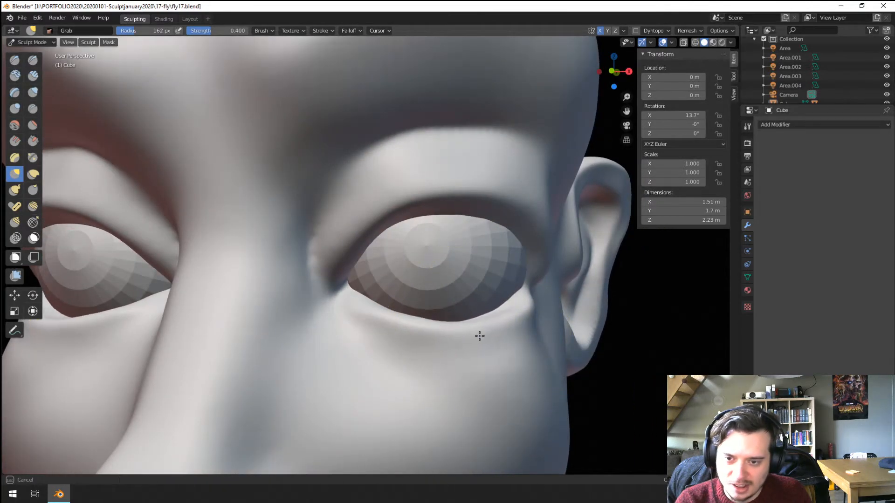
Step: Fit the lower eyelid's curve around the eyeball from above with the Grab brush at about 180 px
scroll(411, 351, down, 4)
mouse_move(415, 354)
middle_down()
mouse_move(410, 364)
mouse_move(395, 359)
middle_up()
key(f)
drag(417, 351, 413, 352)
middle_drag(411, 355, 402, 366)
key(f)
click(344, 393)
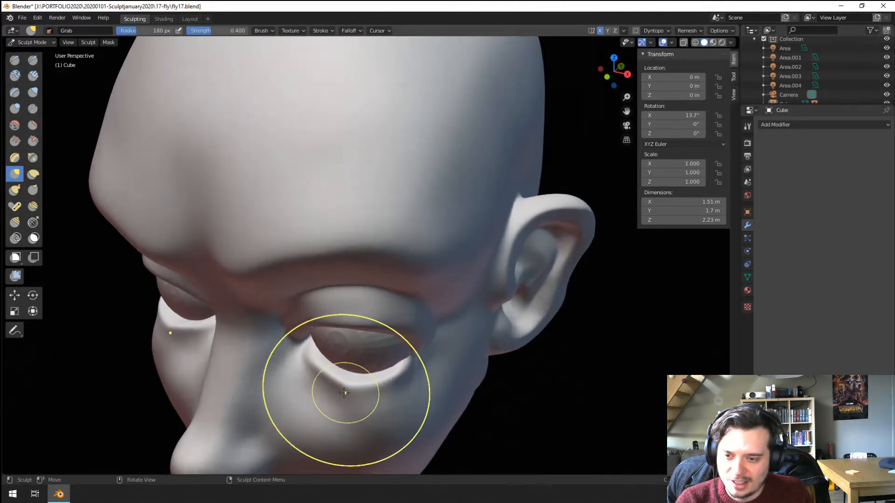
drag(348, 385, 342, 382)
Step: Even out the lower eyelid from its inner to its outer end with the Grab brush at about 111 to 177 px
key(f)
click(309, 367)
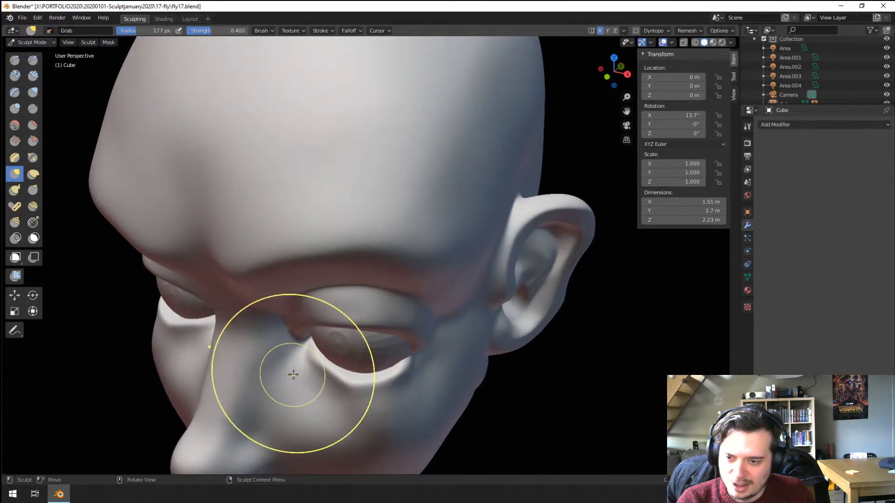
key(f)
click(328, 371)
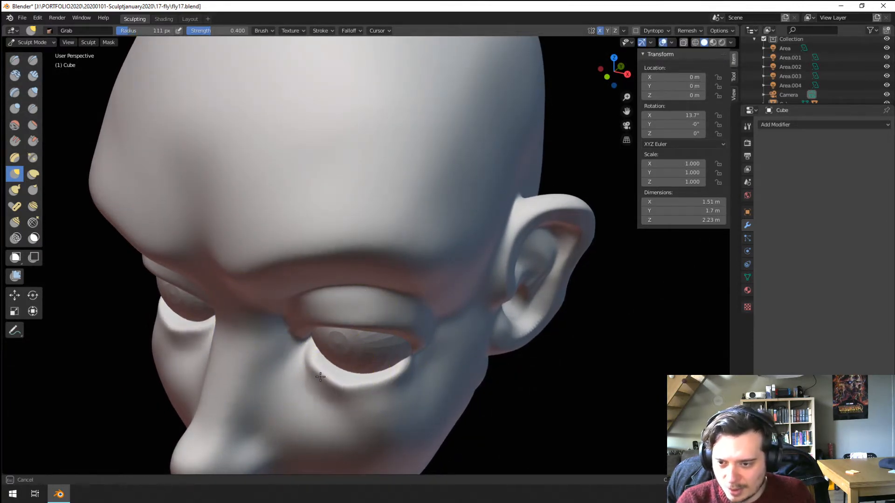
key(f)
drag(355, 380, 318, 362)
click(382, 378)
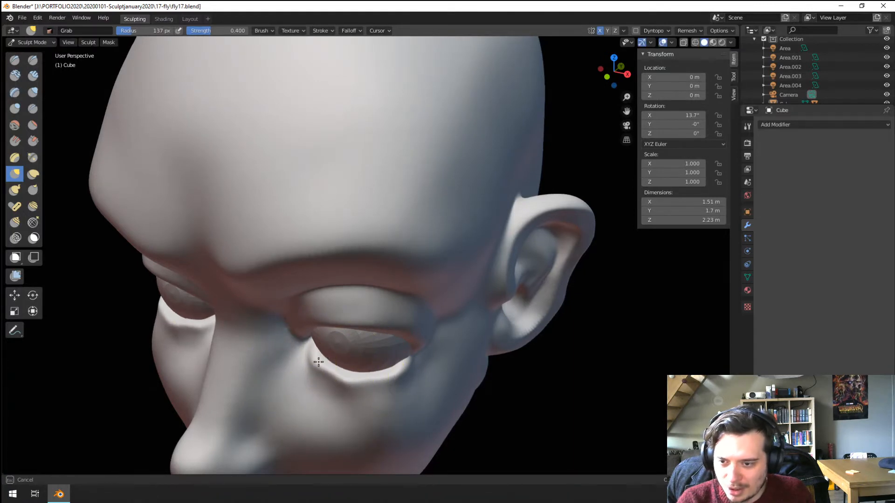
drag(397, 360, 397, 360)
mouse_move(397, 360)
middle_down()
mouse_move(343, 326)
mouse_move(88, 217)
middle_up()
Step: Define the fold beneath the lower eyelid with the Crease brush at about 74 to 84 px
click(32, 111)
middle_drag(275, 326, 279, 272)
key(f)
click(261, 275)
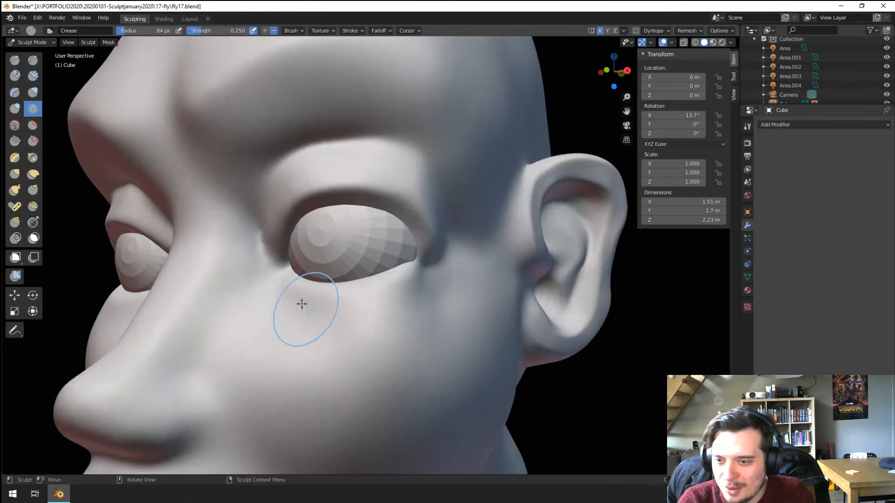
middle_drag(301, 303, 307, 314)
key(f)
click(287, 314)
drag(362, 369, 365, 369)
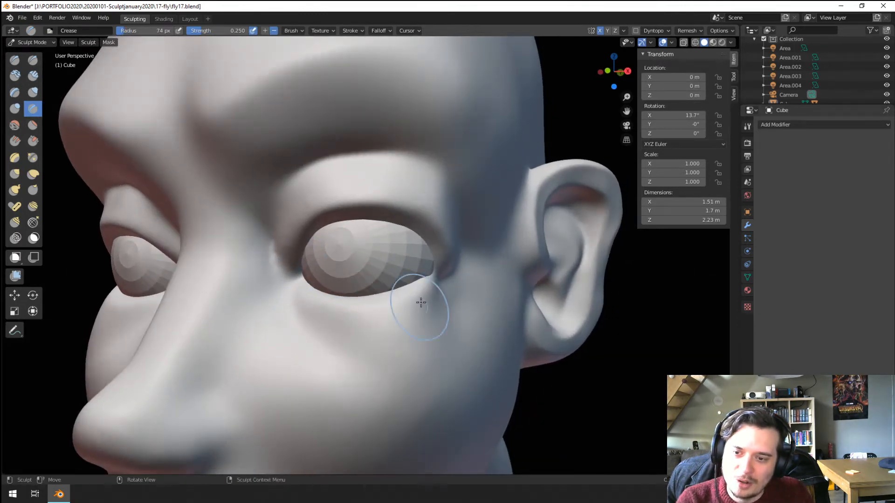
Step: Nudge the eyelids and the socket beside the nose bridge with the Grab brush at about 143 px
mouse_move(421, 303)
middle_down()
mouse_move(417, 351)
mouse_move(407, 351)
mouse_move(395, 326)
mouse_move(391, 333)
mouse_move(404, 292)
middle_up()
key(g)
key(f)
click(417, 319)
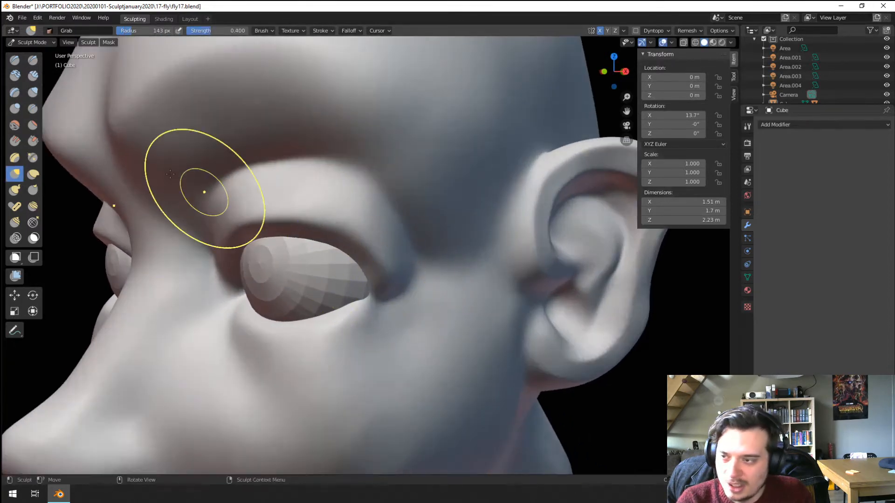
Step: Sharpen the outer eye corner where the eyelids meet with the Crease brush at about 71 px
click(33, 109)
middle_drag(285, 291, 290, 240)
key(f)
click(291, 229)
middle_drag(334, 206, 329, 227)
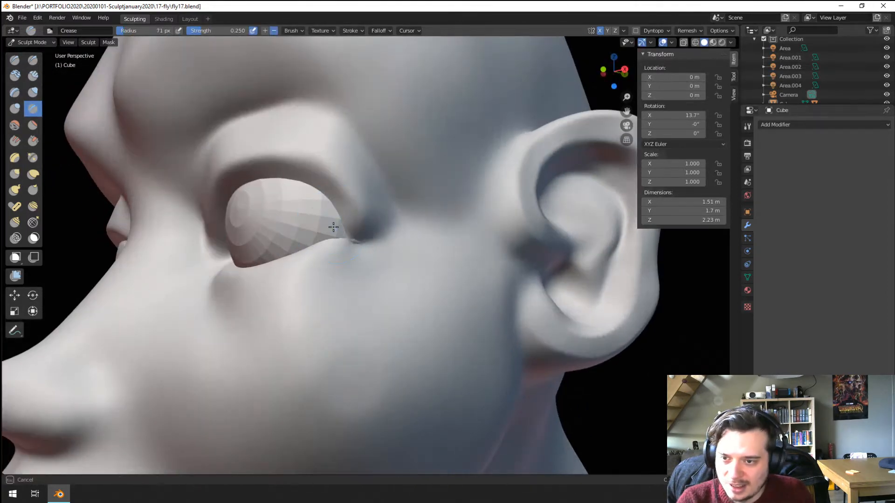
Step: Reshape the cheek and the area below the eye with the Grab brush at about 149 to 240 px
key(g)
mouse_move(385, 224)
middle_down()
mouse_move(399, 256)
mouse_move(419, 265)
mouse_move(368, 312)
middle_up()
mouse_move(357, 317)
middle_down()
mouse_move(399, 322)
mouse_move(337, 362)
mouse_move(333, 342)
mouse_move(284, 346)
mouse_move(263, 336)
middle_up()
key(f)
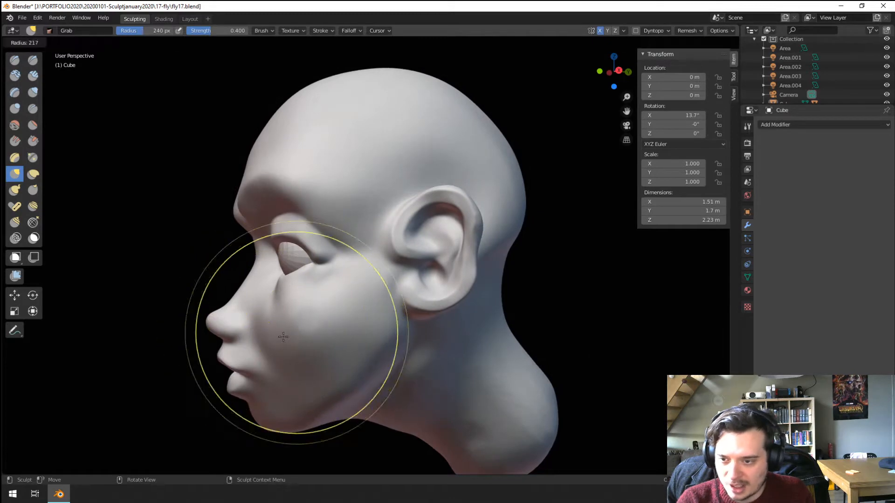
click(307, 327)
key(f)
click(297, 326)
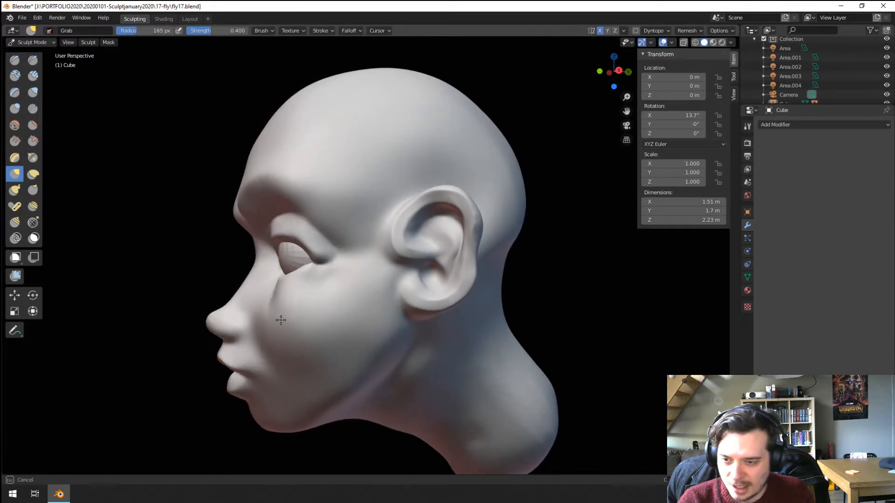
mouse_move(280, 320)
middle_down()
mouse_move(351, 309)
mouse_move(365, 323)
mouse_move(391, 285)
mouse_move(377, 276)
mouse_move(331, 282)
middle_up()
key(f)
click(358, 316)
scroll(377, 275, up, 2)
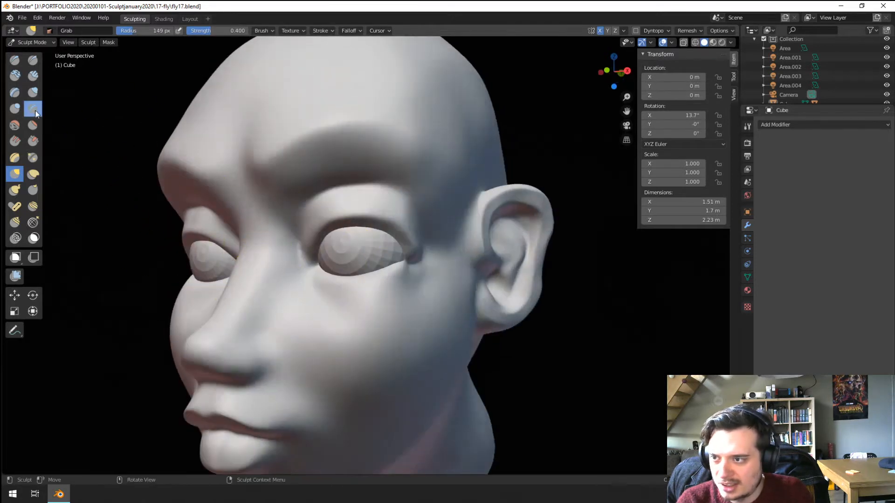
Step: Refine the creases under the eye and at its outer corner with the Crease brush at about 67 to 88 px
middle_drag(283, 312, 310, 323)
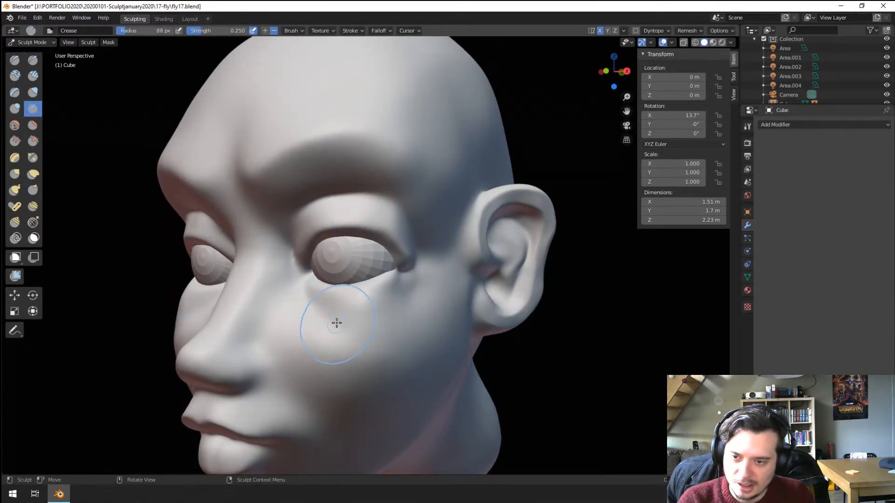
mouse_move(340, 321)
middle_down()
mouse_move(356, 280)
mouse_move(404, 276)
mouse_move(402, 266)
mouse_move(364, 358)
middle_up()
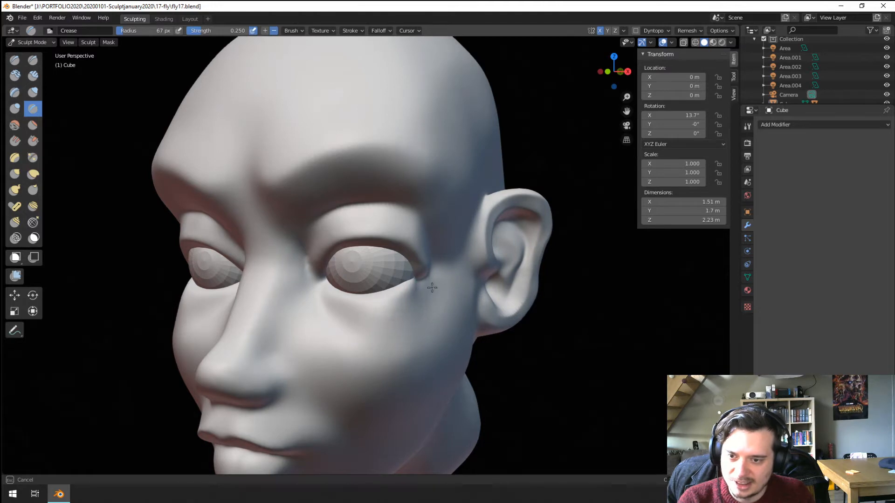
ctrl+middle_drag(384, 283, 385, 312)
mouse_move(385, 312)
middle_down()
mouse_move(404, 352)
mouse_move(413, 314)
mouse_move(399, 313)
middle_up()
mouse_move(398, 312)
ctrl+middle_down()
mouse_move(397, 298)
mouse_move(360, 286)
mouse_move(403, 300)
mouse_move(419, 332)
mouse_move(451, 285)
mouse_move(393, 263)
mouse_move(409, 283)
mouse_move(487, 249)
mouse_move(495, 236)
mouse_move(424, 243)
mouse_move(377, 297)
mouse_move(393, 281)
mouse_move(395, 295)
mouse_move(404, 289)
ctrl+middle_up()
key(f)
click(410, 300)
Step: Adjust the cheeks, jaw and area between the brows from the front with the Grab brush at about 83 to 167 px
key(g)
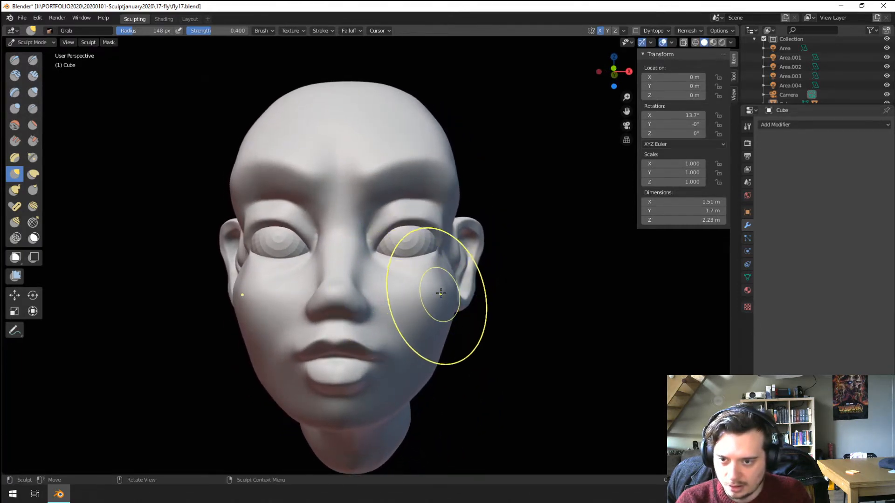
scroll(436, 284, down, 2)
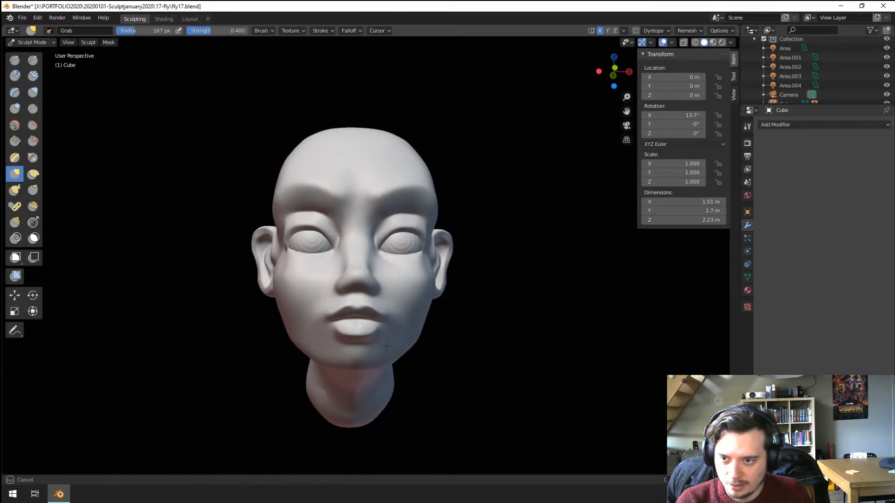
mouse_move(386, 346)
middle_down()
mouse_move(377, 334)
mouse_move(320, 328)
mouse_move(377, 331)
mouse_move(303, 284)
mouse_move(323, 215)
mouse_move(376, 191)
mouse_move(333, 197)
mouse_move(396, 204)
mouse_move(376, 196)
middle_up()
key(f)
click(341, 203)
key(f)
click(353, 200)
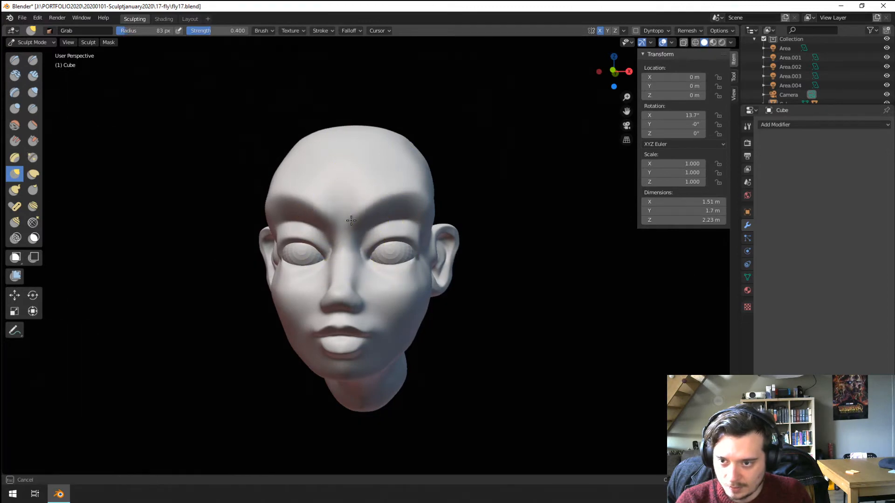
Step: Lift the area between the brows and adjust the brow with the Grab brush at about 109 to 147 px
mouse_move(356, 221)
middle_down()
mouse_move(393, 222)
mouse_move(356, 224)
middle_up()
key(f)
click(367, 222)
drag(368, 220, 368, 207)
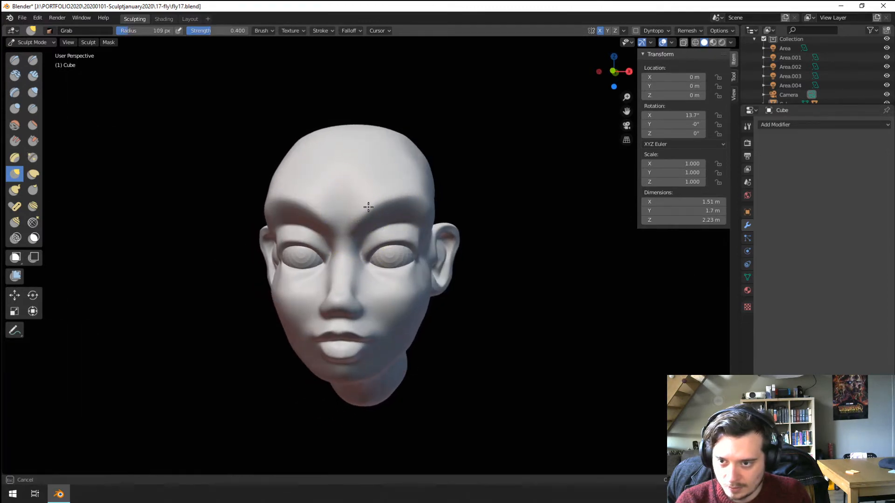
middle_drag(415, 199, 386, 195)
mouse_move(388, 190)
middle_down()
mouse_move(335, 210)
mouse_move(411, 174)
mouse_move(406, 196)
mouse_move(382, 205)
mouse_move(389, 214)
middle_up()
key(f)
click(355, 203)
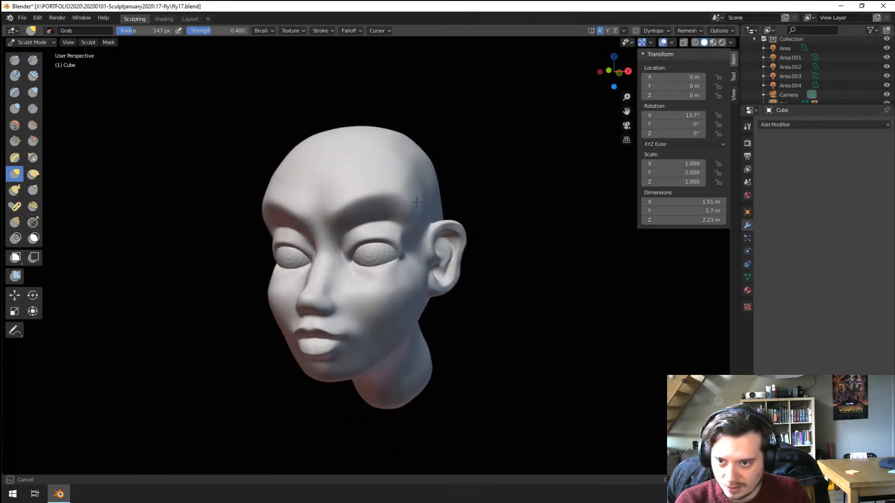
Step: Carve the transition in front of the ear with the Crease brush at about 67 px
mouse_move(420, 188)
middle_down()
mouse_move(465, 184)
mouse_move(347, 192)
mouse_move(298, 205)
middle_up()
scroll(347, 191, up, 2)
scroll(289, 209, up, 1)
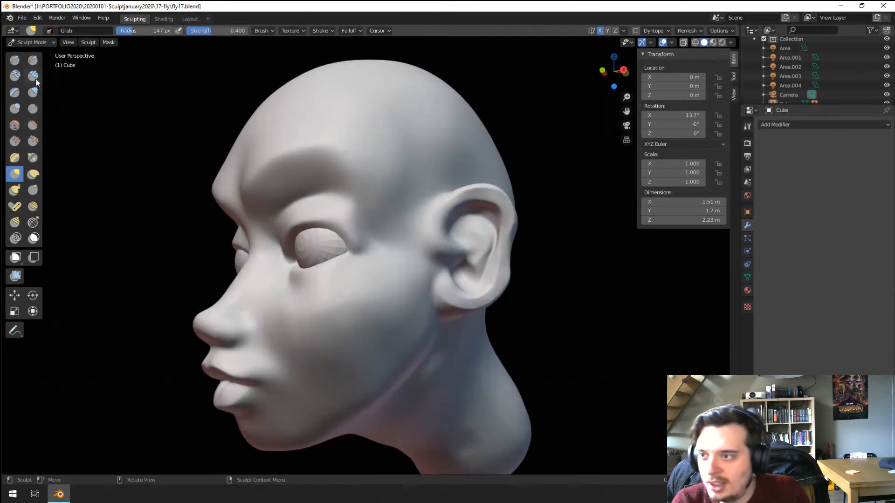
click(32, 75)
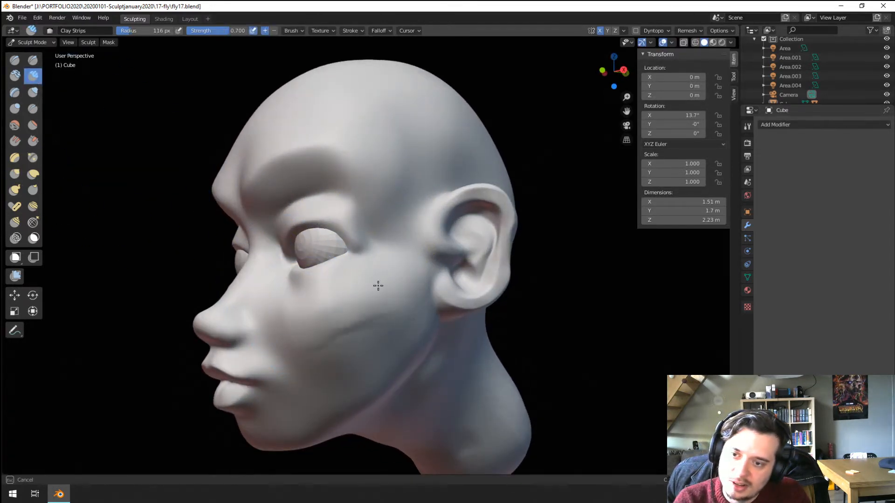
mouse_move(360, 274)
middle_down()
mouse_move(371, 274)
mouse_move(356, 263)
mouse_move(320, 265)
mouse_move(278, 289)
mouse_move(268, 275)
middle_up()
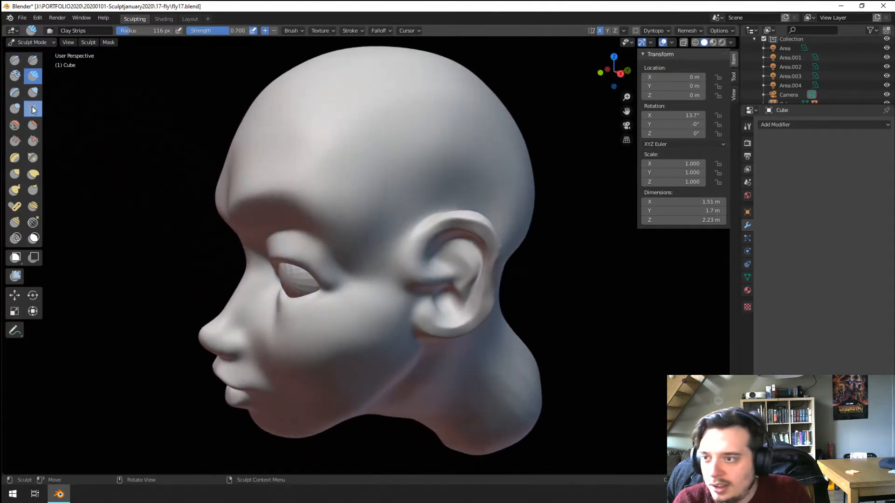
click(33, 109)
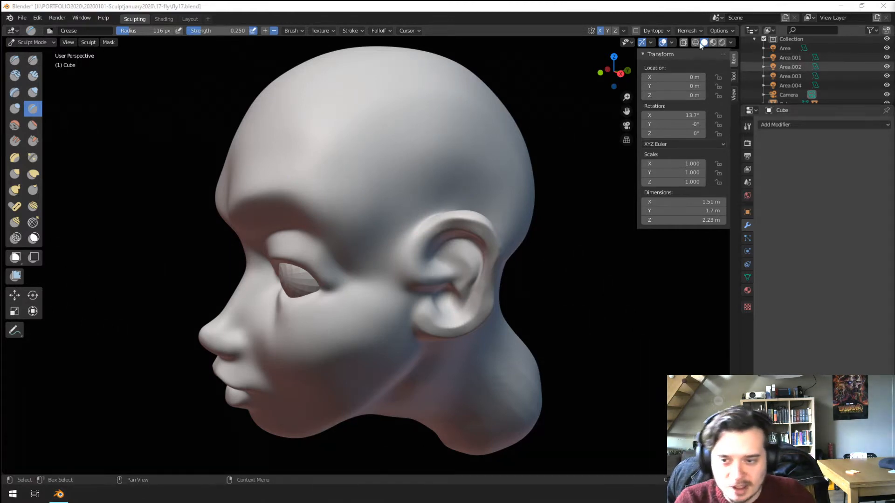
middle_drag(319, 259, 351, 264)
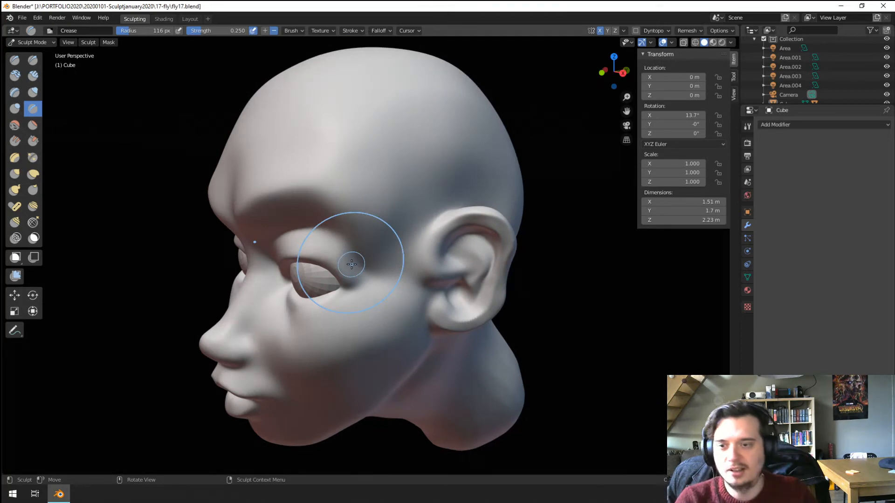
key(f)
click(381, 242)
key(f)
click(429, 256)
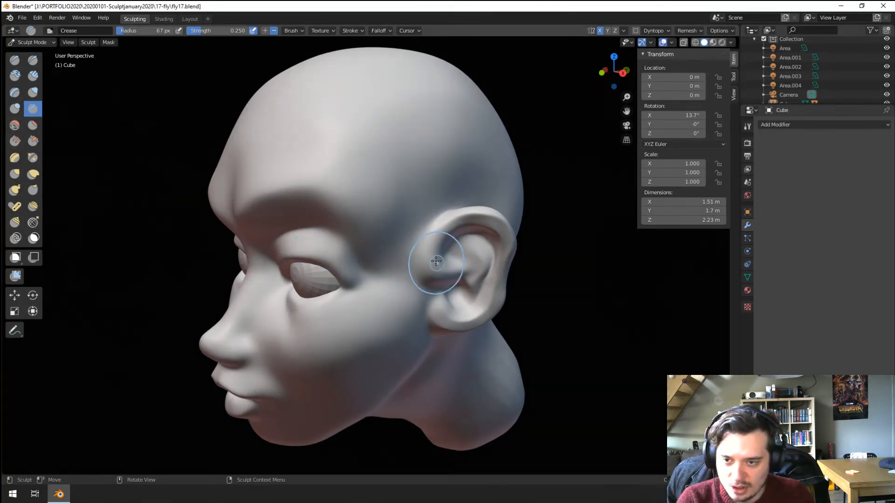
drag(424, 238, 427, 283)
Step: Nudge the upper part of the ear outward with the Grab brush
middle_drag(430, 254, 465, 240)
key(g)
drag(469, 227, 483, 230)
mouse_move(480, 231)
middle_down()
mouse_move(466, 252)
mouse_move(401, 254)
middle_up()
Step: Refine the crease where the ear joins the head with the Crease brush at about 65 px
click(35, 108)
middle_drag(419, 200, 416, 215)
key(f)
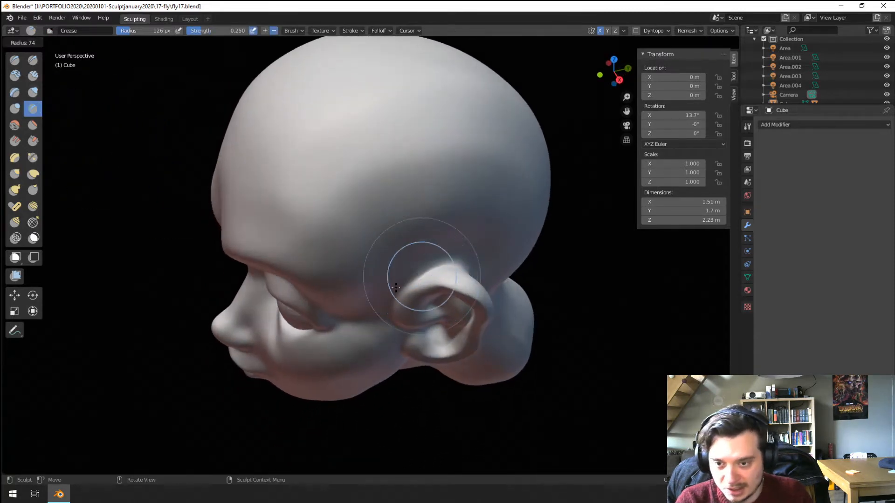
click(444, 282)
middle_drag(408, 286, 445, 245)
mouse_move(451, 290)
middle_down()
mouse_move(436, 266)
mouse_move(369, 301)
middle_up()
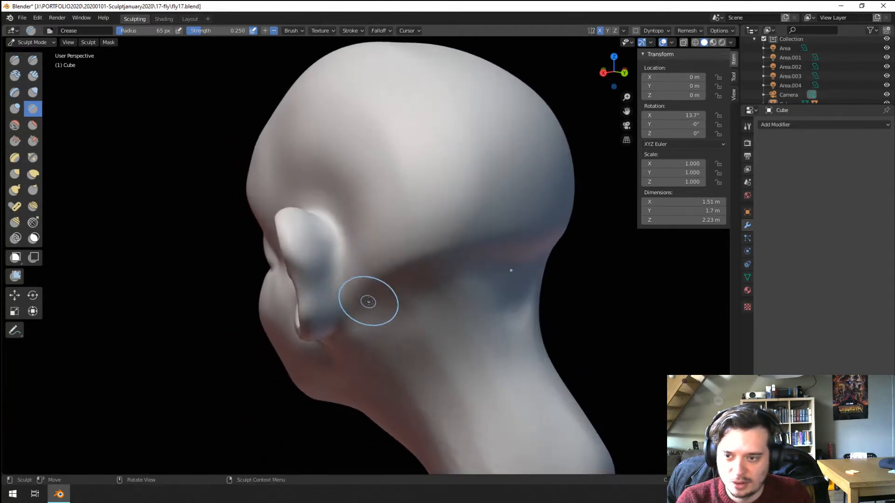
Step: Push in the back of the skull from the side view with the Grab brush at about 202 px
scroll(337, 221, down, 3)
mouse_move(337, 220)
middle_down()
mouse_move(379, 291)
mouse_move(369, 303)
mouse_move(402, 268)
mouse_move(439, 273)
mouse_move(370, 267)
middle_up()
key(g)
key(f)
click(407, 292)
scroll(410, 271, down, 2)
key(f)
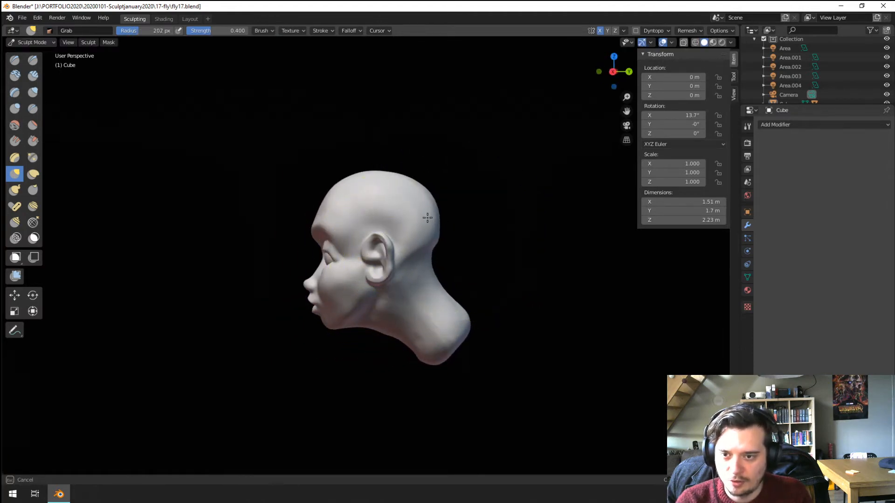
drag(441, 215, 433, 214)
middle_drag(433, 233, 480, 232)
key(f)
click(432, 271)
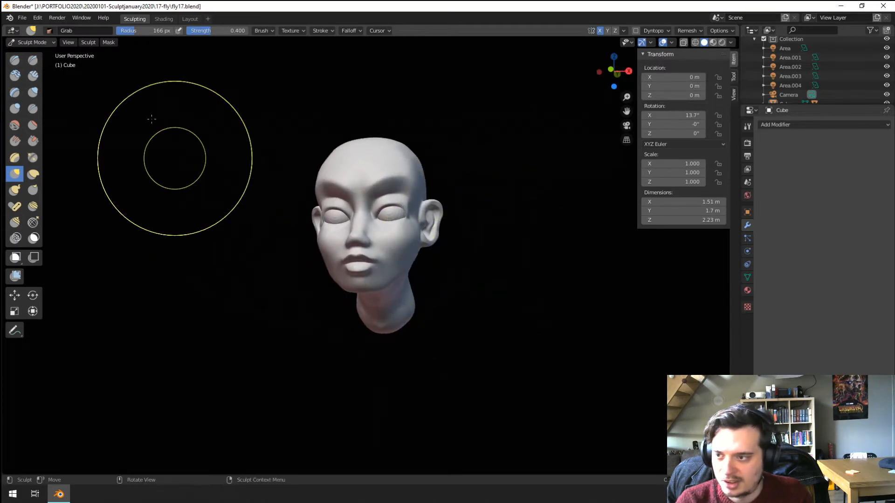
Step: Try to pull shoulders out of the neck base with the Elastic Deform brush at about 160 px
click(33, 174)
middle_drag(379, 282, 455, 315)
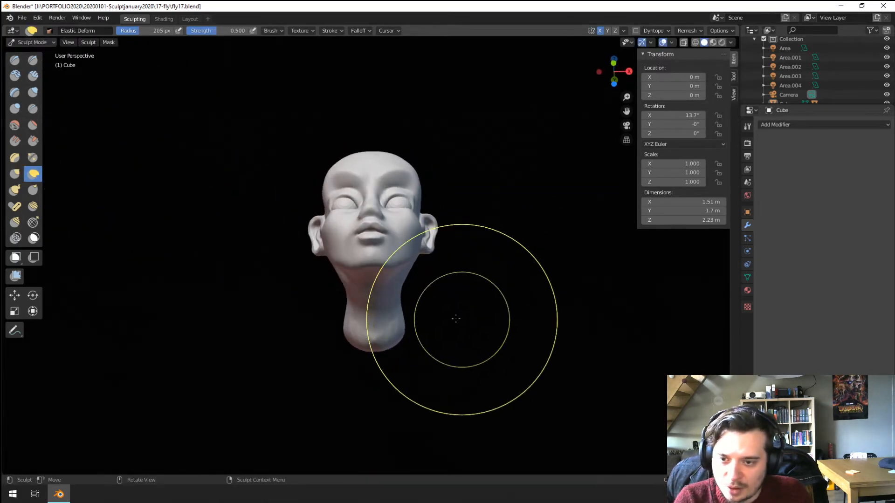
key(f)
click(406, 333)
drag(406, 333, 434, 322)
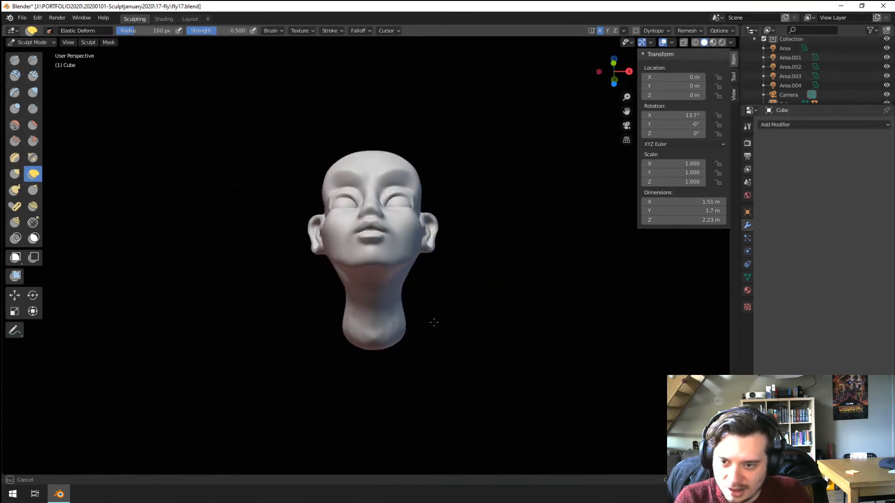
key(ctrl+z)
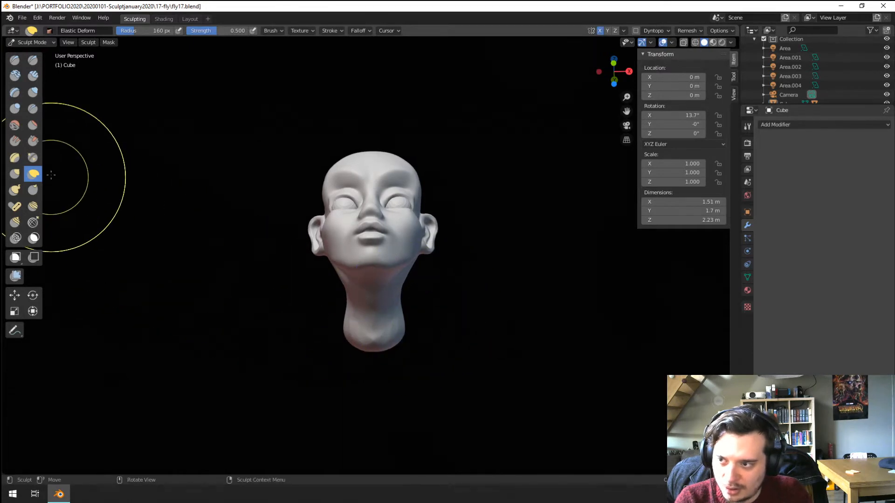
Step: Pull shoulders outward from both sides of the neck base with the Snake Hook brush at about 147 px
click(15, 190)
drag(407, 331, 402, 334)
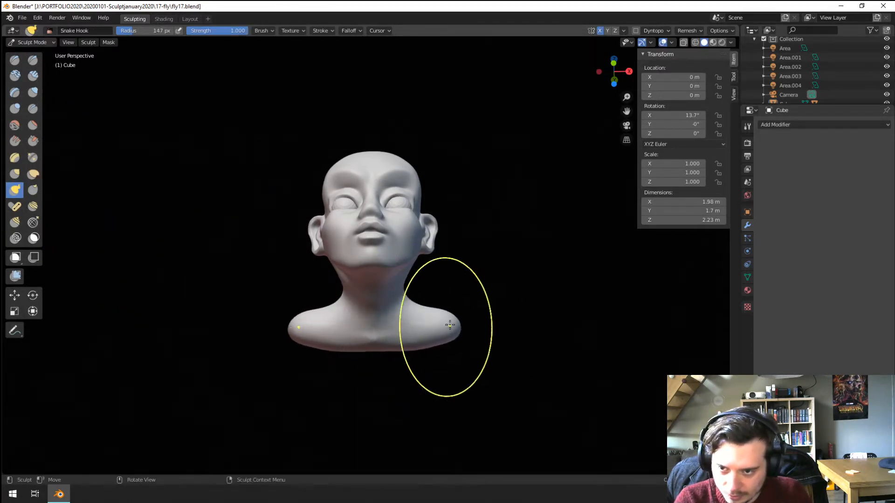
middle_drag(449, 324, 360, 349)
Step: Extend the lower edge of the chest downward with the Grab brush at about 145 to 245 px
key(g)
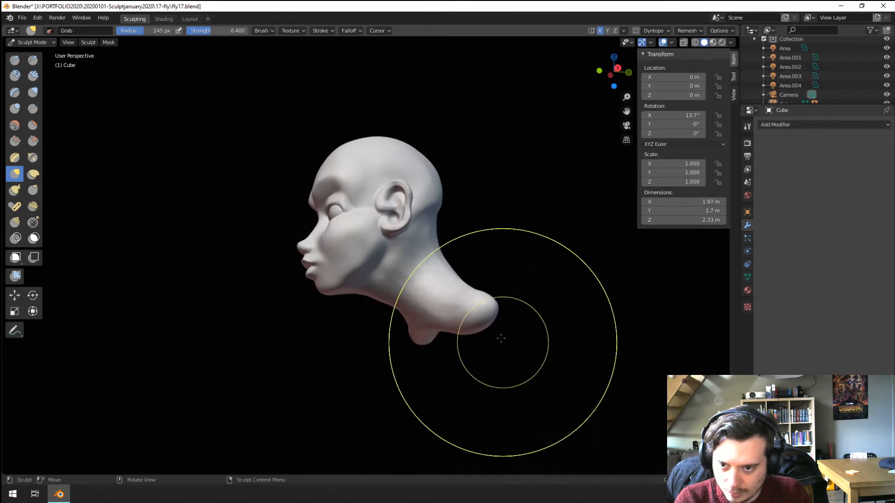
middle_drag(501, 338, 420, 339)
drag(418, 347, 415, 375)
middle_drag(415, 380, 453, 391)
key(bracketleft)
key(bracketleft)
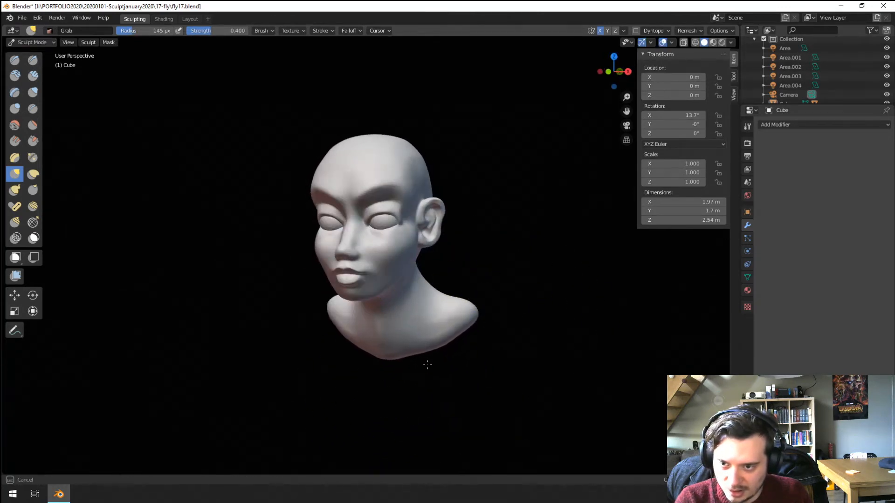
drag(427, 365, 427, 372)
Step: Adjust the side of the neck with the Grab brush at about 145 px
mouse_move(426, 350)
middle_down()
mouse_move(457, 343)
mouse_move(405, 339)
middle_up()
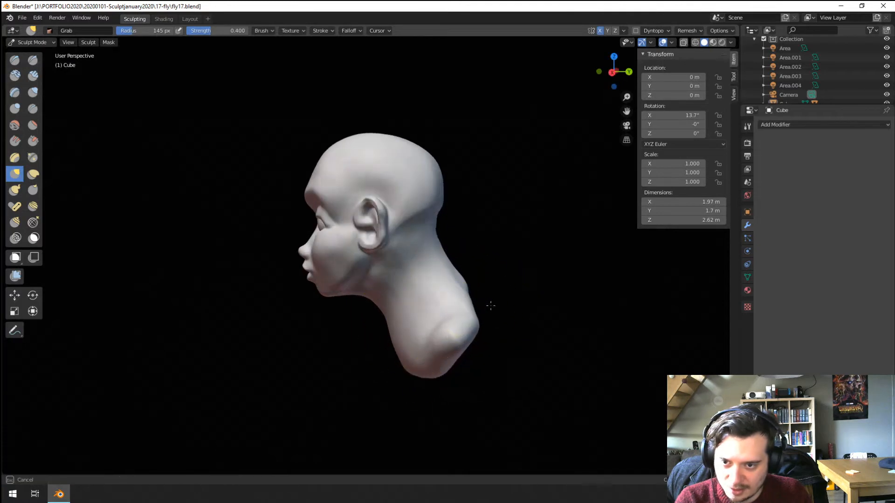
drag(416, 282, 413, 282)
mouse_move(419, 280)
middle_down()
mouse_move(451, 264)
mouse_move(509, 280)
middle_up()
Step: Build up volume from the neck down to the shoulder with the Blob brush at about 110 px
mouse_move(398, 309)
middle_down()
mouse_move(430, 321)
mouse_move(496, 319)
mouse_move(345, 320)
mouse_move(410, 277)
mouse_move(425, 184)
mouse_move(447, 289)
mouse_move(421, 229)
mouse_move(475, 270)
mouse_move(523, 285)
mouse_move(414, 299)
mouse_move(443, 277)
middle_up()
scroll(351, 314, up, 3)
scroll(410, 278, up, 2)
click(15, 109)
key(f)
click(399, 296)
key(f)
click(477, 322)
drag(452, 258, 480, 390)
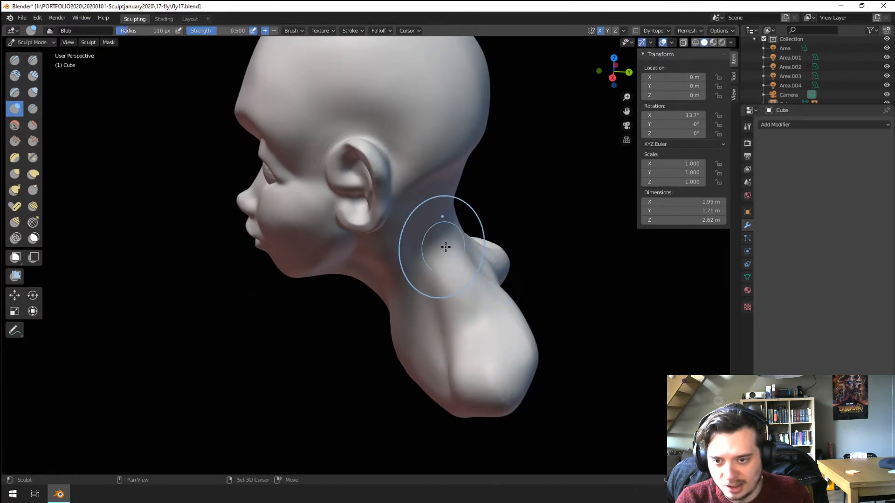
Step: Widen and lower the shoulders and shape the neck-to-shoulder slope with the Grab brush at about 111 to 201 px
middle_drag(431, 311, 526, 262)
key(g)
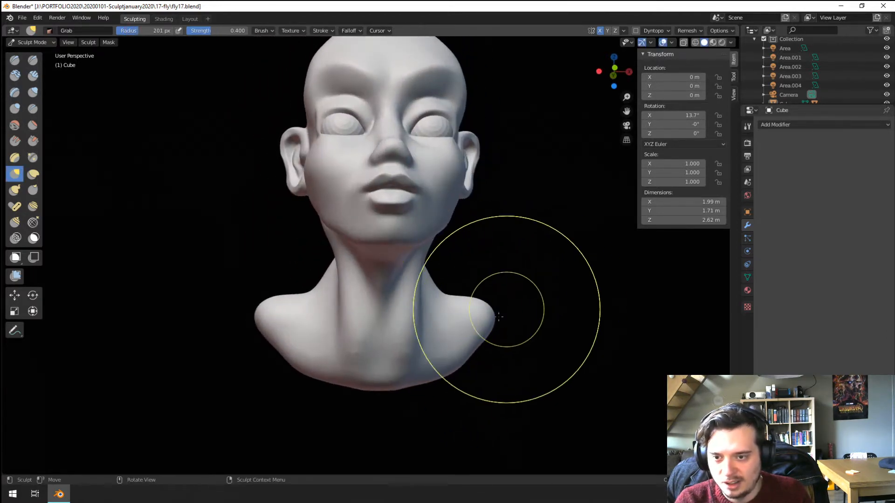
drag(494, 318, 531, 362)
key(f)
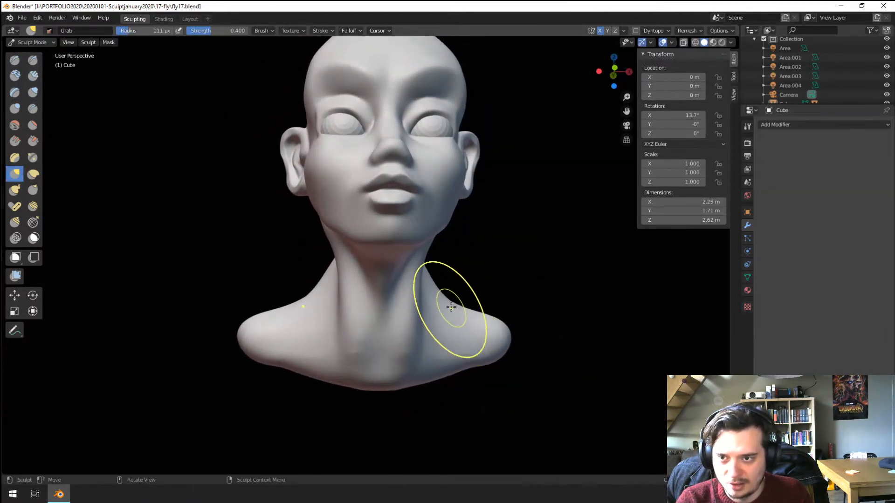
click(463, 292)
mouse_move(462, 292)
middle_down()
mouse_move(355, 326)
mouse_move(400, 319)
mouse_move(425, 275)
middle_up()
shift+middle_drag(431, 196, 438, 262)
middle_drag(438, 262, 407, 249)
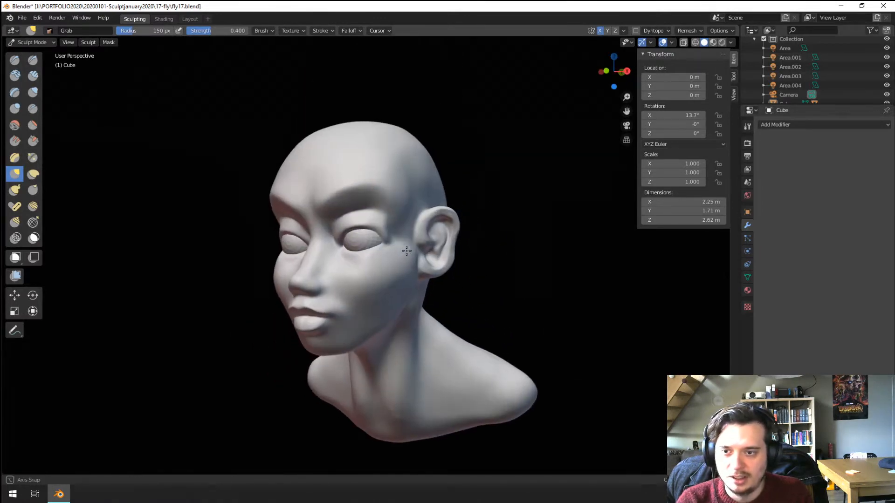
key(f)
click(397, 190)
middle_drag(397, 190, 421, 176)
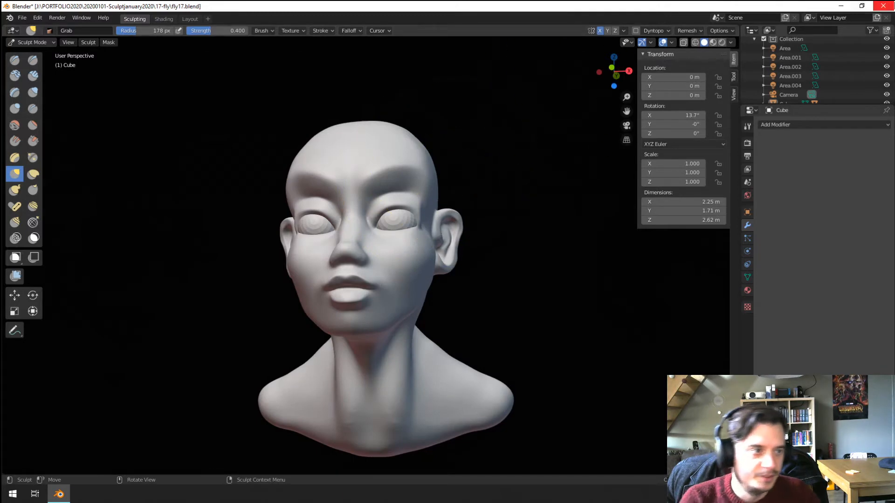
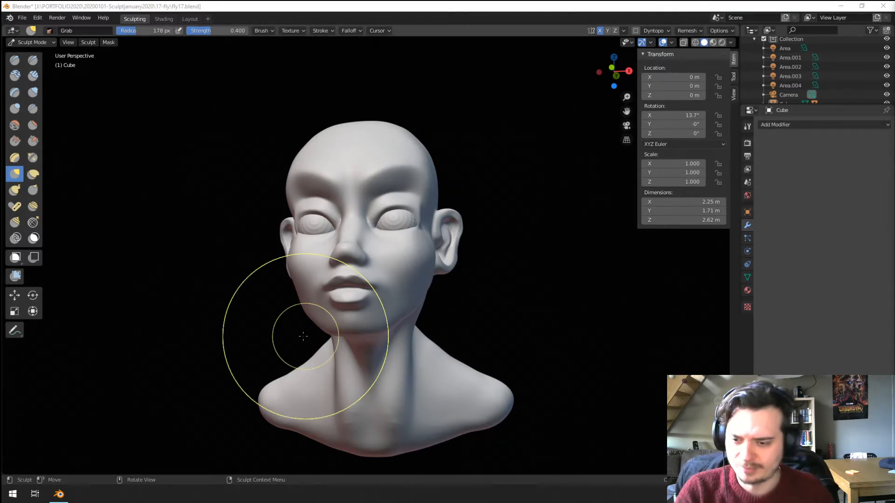
Step: Define the neck muscle along the front of the neck with the Crease brush at about 89 px
mouse_move(352, 357)
middle_down()
mouse_move(325, 360)
mouse_move(350, 280)
mouse_move(369, 256)
middle_up()
scroll(351, 280, up, 1)
click(33, 109)
key(f)
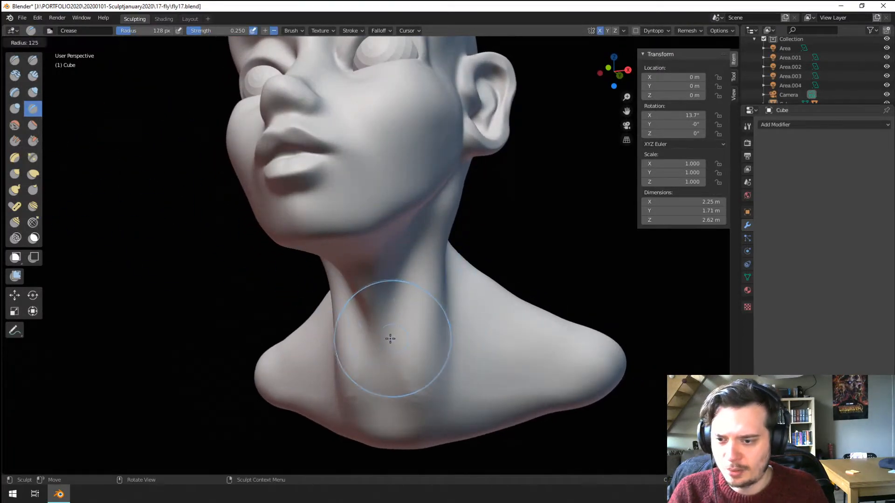
click(415, 313)
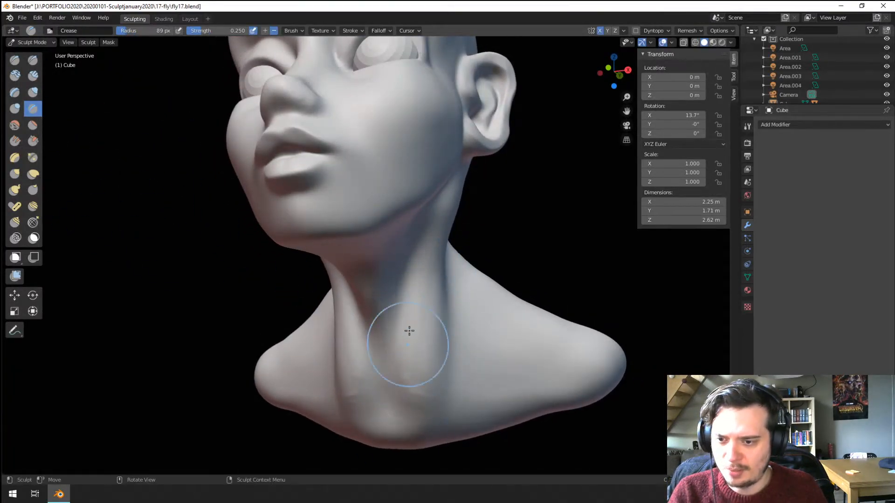
middle_drag(407, 330, 419, 409)
drag(417, 270, 417, 359)
mouse_move(417, 359)
middle_down()
mouse_move(441, 342)
mouse_move(439, 369)
mouse_move(412, 381)
mouse_move(438, 402)
middle_up()
Step: Raise the lower edge of the chest below the neck with the Grab brush
key(g)
key(f)
click(431, 374)
key(f)
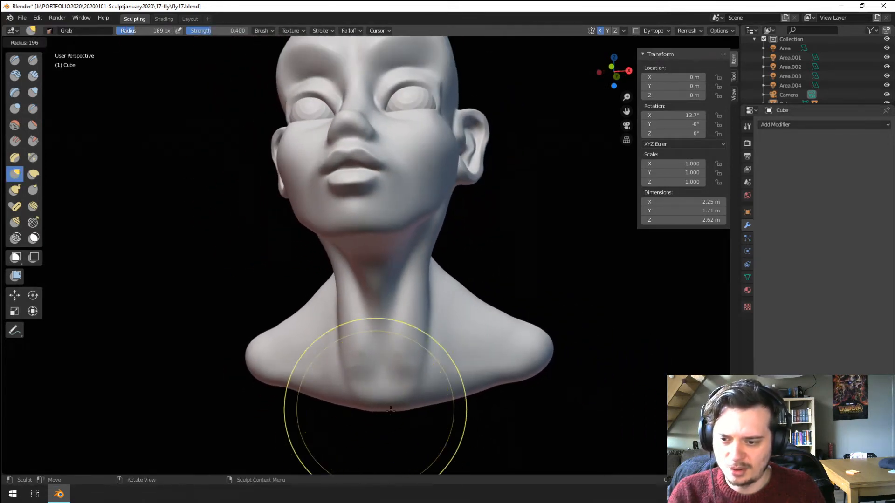
click(479, 406)
mouse_move(386, 413)
mouse_down()
mouse_move(390, 384)
mouse_move(369, 380)
mouse_up()
key(f)
click(435, 378)
key(f)
click(426, 375)
Step: Carve hollows between the neck and shoulder with the inverted Blob brush at about 95 px
mouse_move(369, 383)
middle_down()
mouse_move(387, 382)
mouse_move(409, 326)
mouse_move(345, 330)
middle_up()
scroll(345, 330, up, 1)
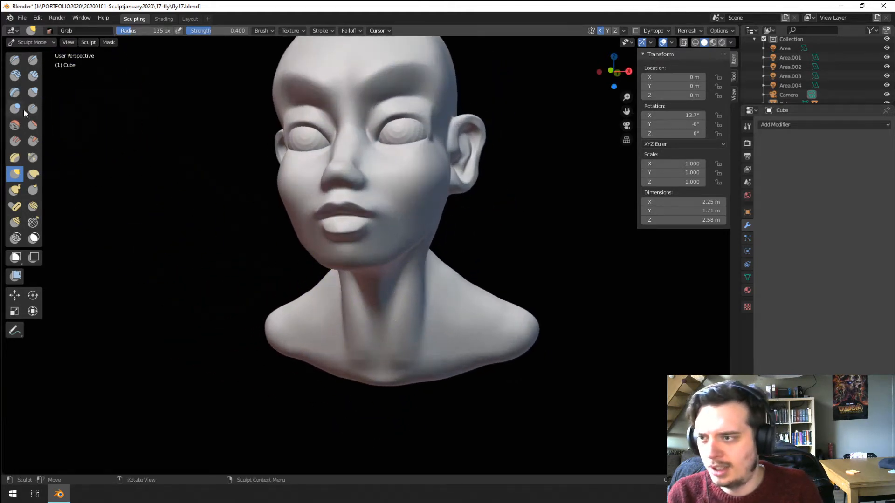
click(18, 108)
middle_drag(490, 319, 475, 329)
key(f)
click(457, 327)
mouse_move(447, 280)
ctrl+mouse_down()
mouse_move(439, 304)
mouse_move(441, 291)
mouse_move(507, 329)
mouse_move(493, 327)
ctrl+mouse_up()
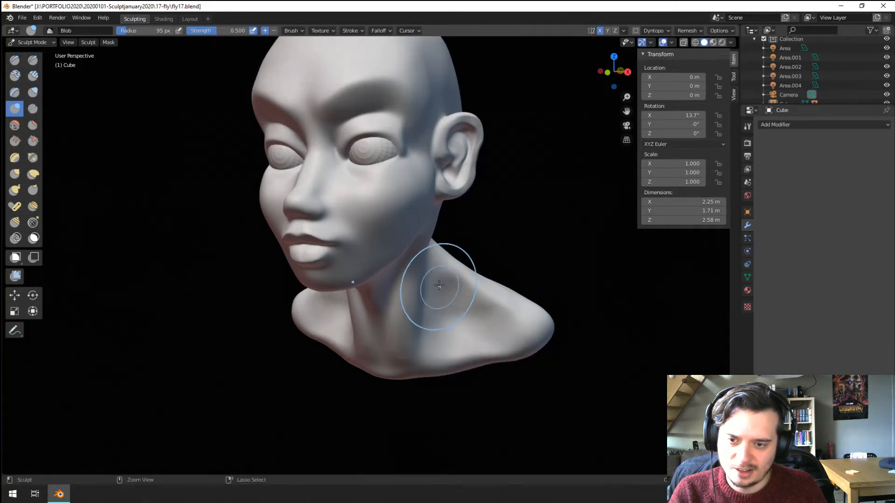
ctrl+drag(439, 288, 450, 348)
mouse_move(438, 269)
ctrl+mouse_down()
mouse_move(524, 321)
mouse_move(506, 331)
mouse_move(531, 352)
ctrl+mouse_up()
mouse_move(482, 346)
middle_down()
mouse_move(479, 373)
mouse_move(523, 329)
mouse_move(442, 313)
middle_up()
Step: Round out the lower contour of the shoulders and chest with the Grab brush at about 128 to 141 px
key(g)
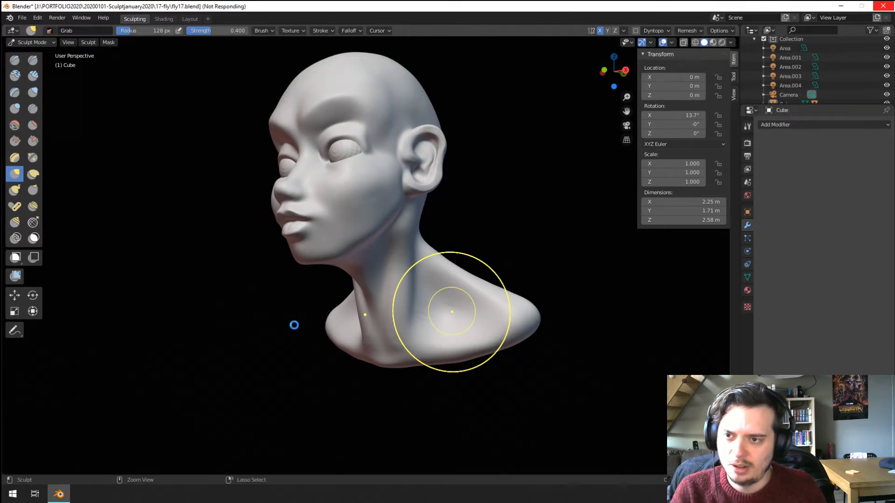
mouse_move(294, 324)
middle_down()
mouse_move(354, 319)
mouse_move(340, 319)
middle_up()
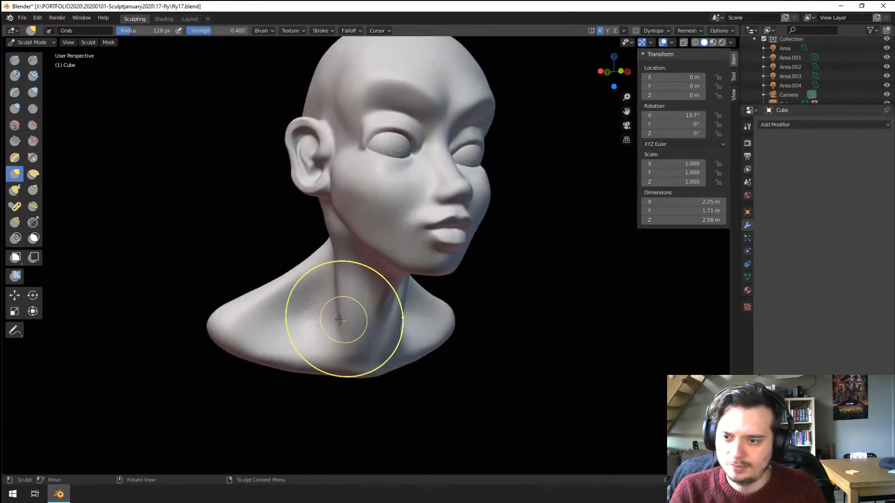
mouse_move(309, 359)
middle_down()
mouse_move(297, 252)
mouse_move(261, 294)
mouse_move(289, 242)
mouse_move(286, 264)
middle_up()
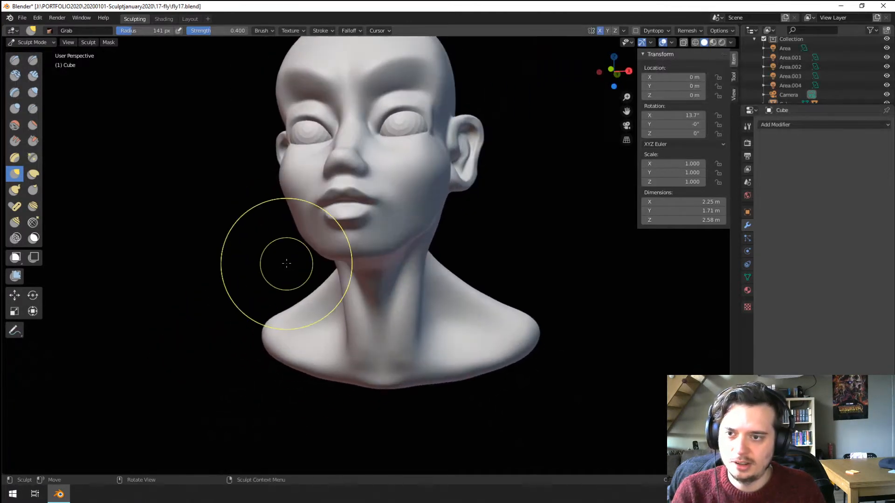
Step: Reshape the corners of the mouth with the Grab brush at about 88 to 140 px
scroll(310, 214, up, 5)
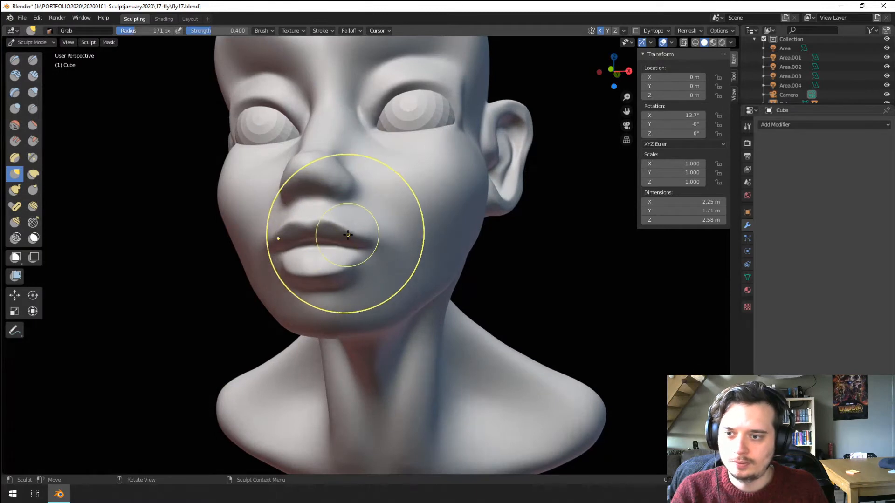
mouse_move(345, 218)
middle_down()
mouse_move(343, 205)
mouse_move(343, 218)
middle_up()
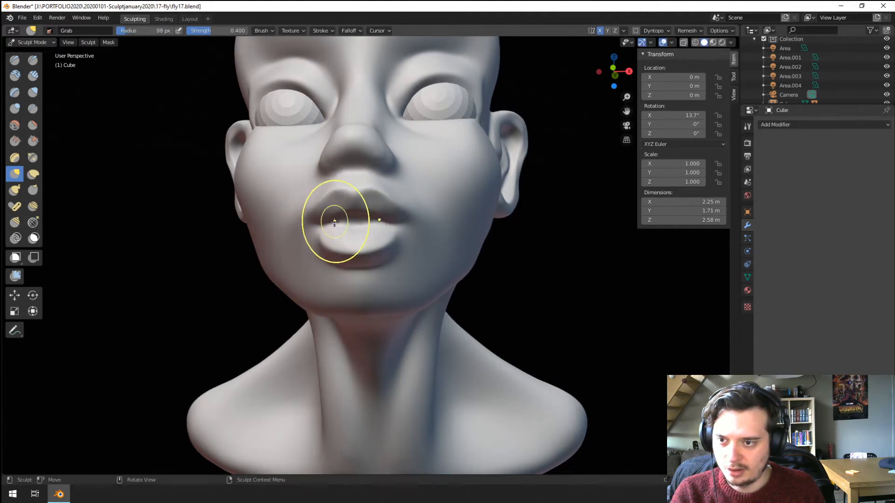
mouse_move(340, 229)
middle_down()
mouse_move(354, 294)
mouse_move(363, 270)
middle_up()
scroll(367, 240, up, 3)
middle_drag(367, 240, 405, 242)
key(f)
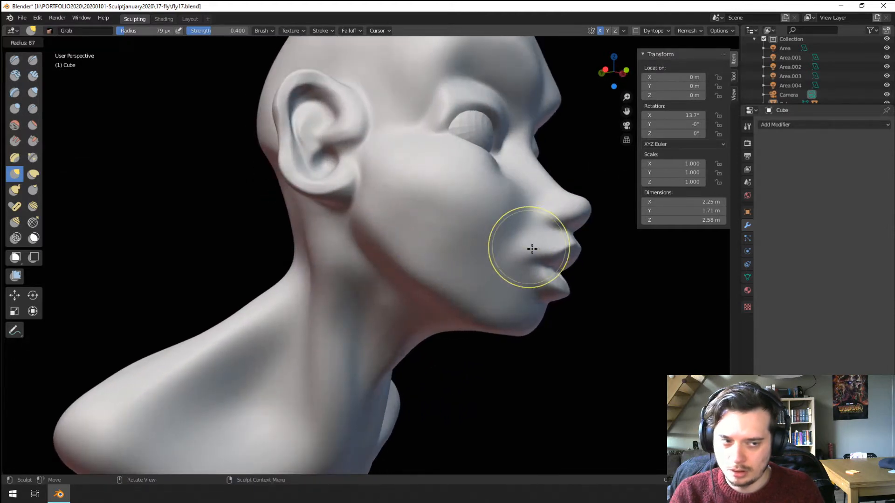
click(487, 282)
middle_drag(484, 280, 386, 228)
key(f)
click(391, 225)
drag(376, 220, 372, 209)
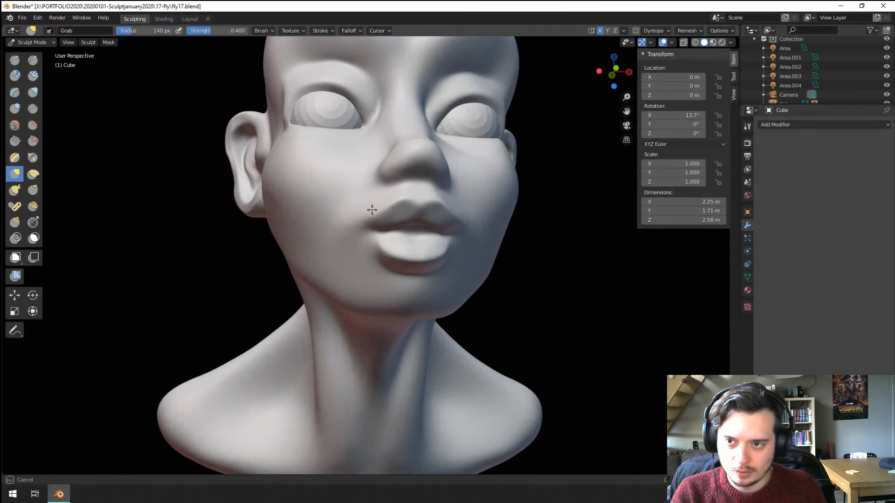
Step: Adjust the cheek area beside and below the mouth corners with the Grab brush at about 109 px
middle_drag(357, 224, 334, 233)
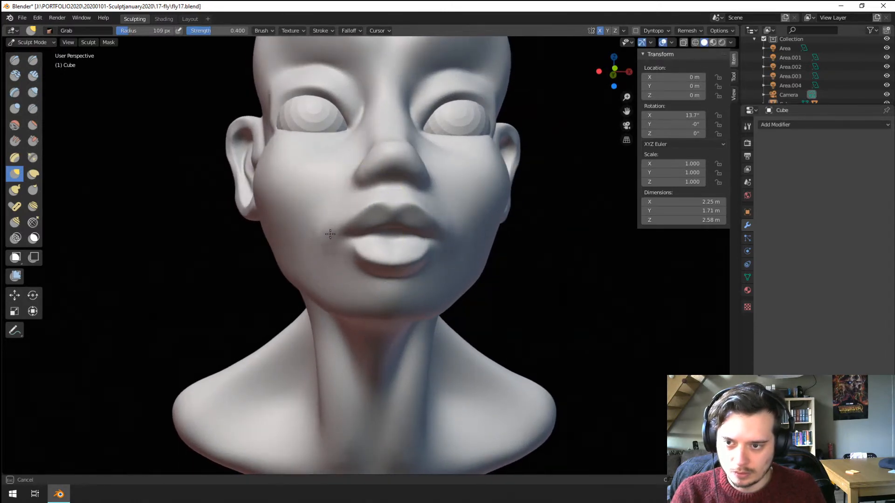
drag(328, 256, 333, 259)
middle_drag(334, 259, 400, 269)
drag(466, 268, 486, 268)
middle_drag(485, 268, 471, 280)
key(bracketleft)
key(bracketleft)
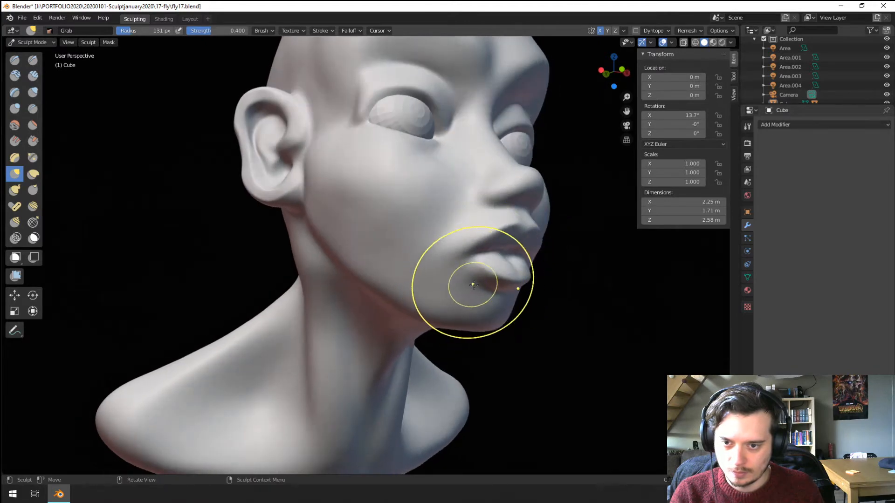
Step: Push the side of the lower lip toward the front of the face with the Grab brush at about 131 px
mouse_move(473, 284)
mouse_down()
mouse_move(503, 268)
mouse_move(503, 283)
mouse_move(485, 282)
mouse_up()
key(bracketleft)
key(bracketleft)
key(f)
click(515, 281)
middle_drag(485, 282, 401, 277)
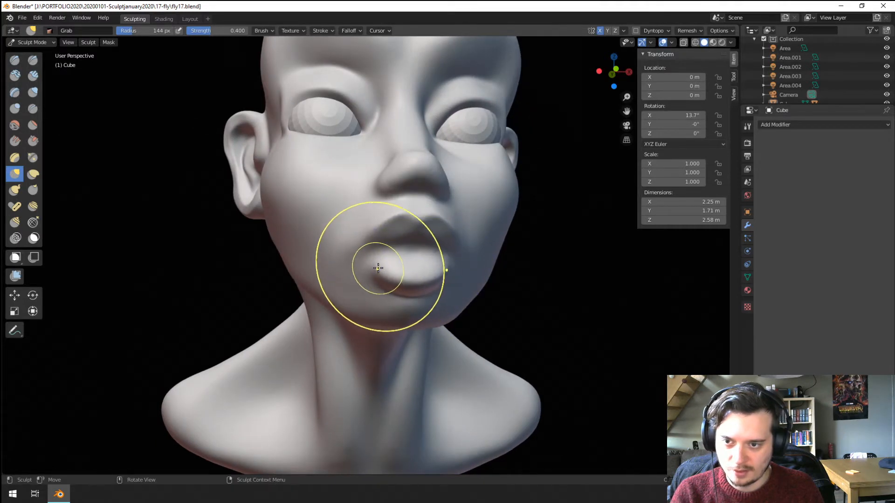
Step: Pull the underside of the chin down and back in side view with a large Grab brush
scroll(440, 235, down, 2)
mouse_move(441, 242)
middle_down()
mouse_move(310, 313)
mouse_move(364, 285)
middle_up()
scroll(317, 295, up, 1)
key(f)
click(285, 295)
middle_drag(285, 295, 252, 308)
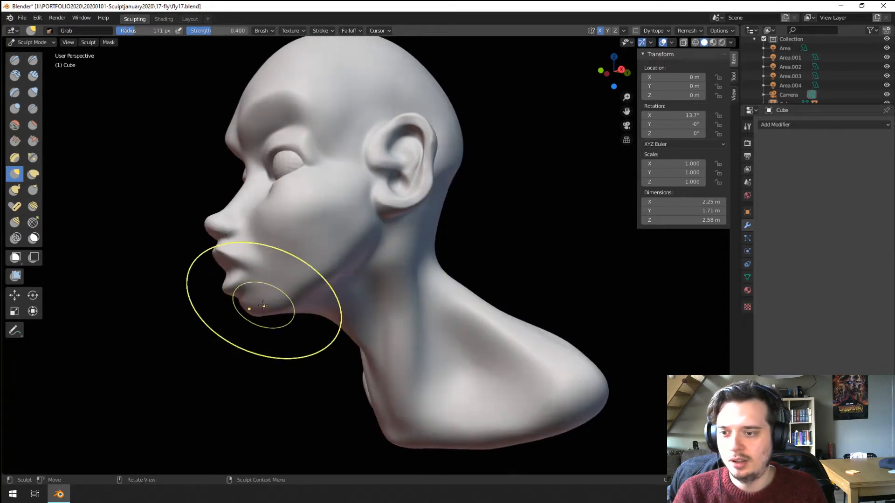
key(f)
click(260, 315)
drag(260, 315, 269, 330)
Step: Nudge the lower cheek beside the mouth slightly upward with the Grab brush
mouse_move(269, 330)
middle_down()
mouse_move(330, 318)
mouse_move(365, 281)
mouse_move(389, 279)
mouse_move(334, 259)
mouse_move(359, 261)
middle_up()
scroll(358, 251, down, 3)
scroll(334, 259, up, 2)
key(f)
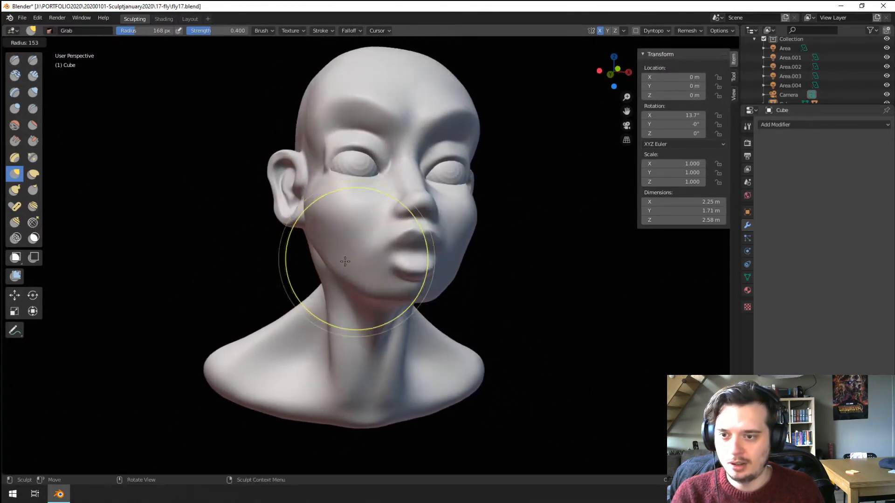
click(343, 259)
drag(353, 254, 356, 252)
middle_drag(353, 250, 359, 260)
scroll(380, 244, up, 5)
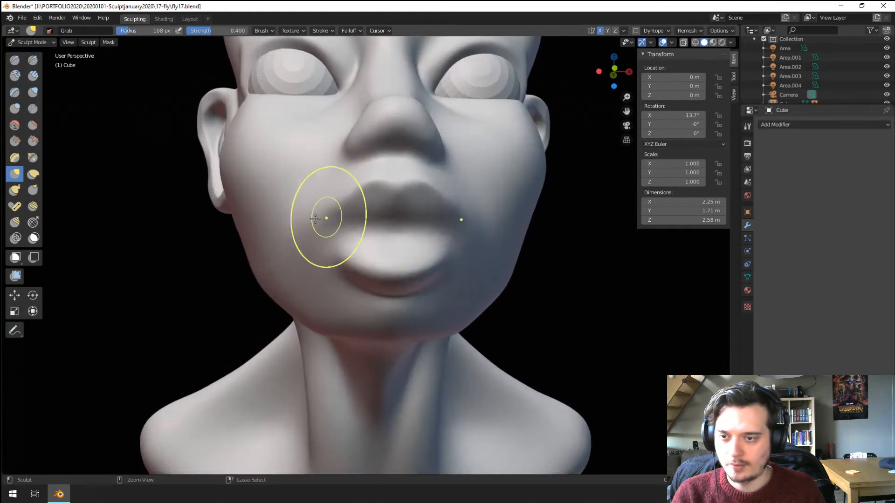
Step: Add volume to the upper lip with the Blob brush at about 54 to 68 px
click(33, 108)
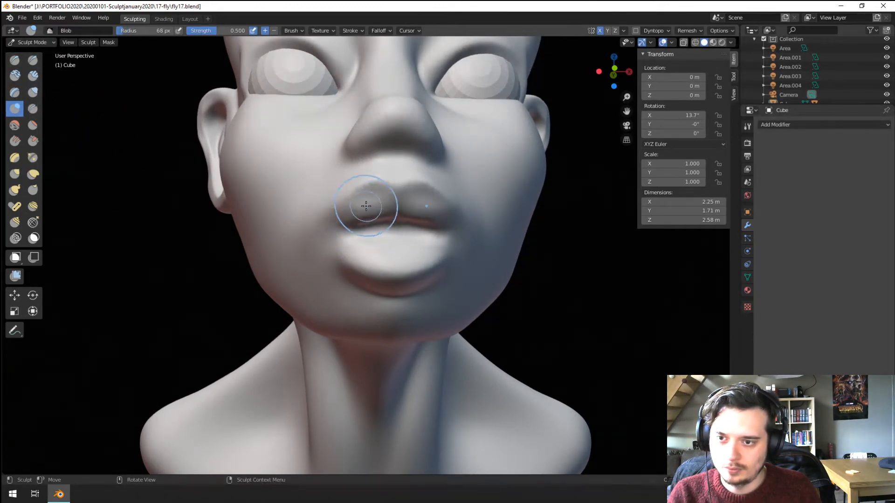
key(f)
click(334, 229)
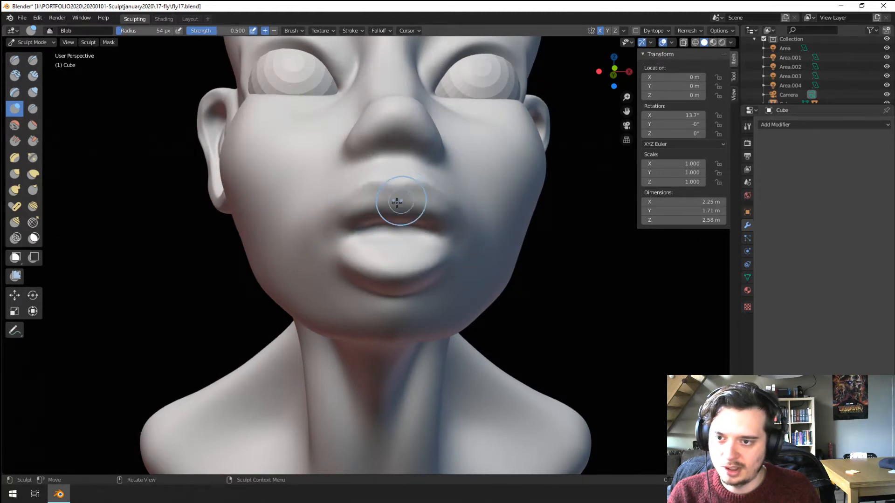
key(f)
middle_drag(406, 201, 457, 182)
scroll(457, 182, up, 1)
Step: Sharpen the upper lip's outline with the Crease brush at about 73 px and adjust its side with the Grab brush at 120 px
click(33, 109)
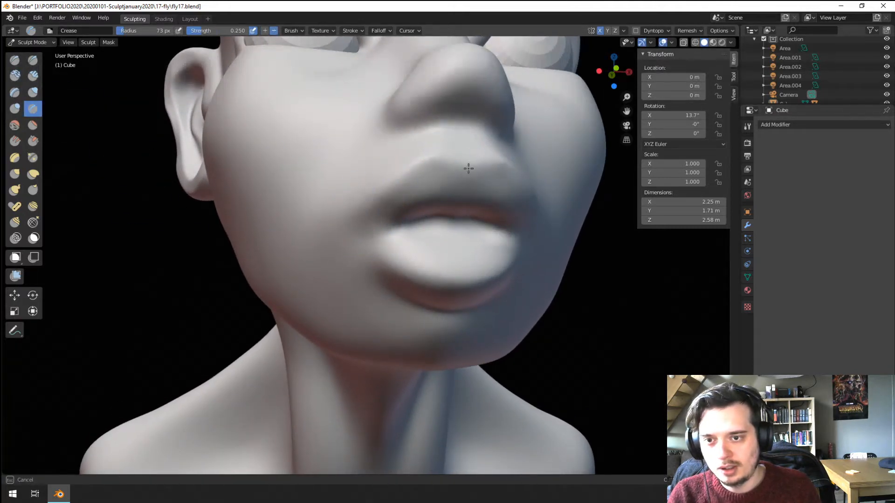
middle_drag(425, 179, 410, 203)
key(g)
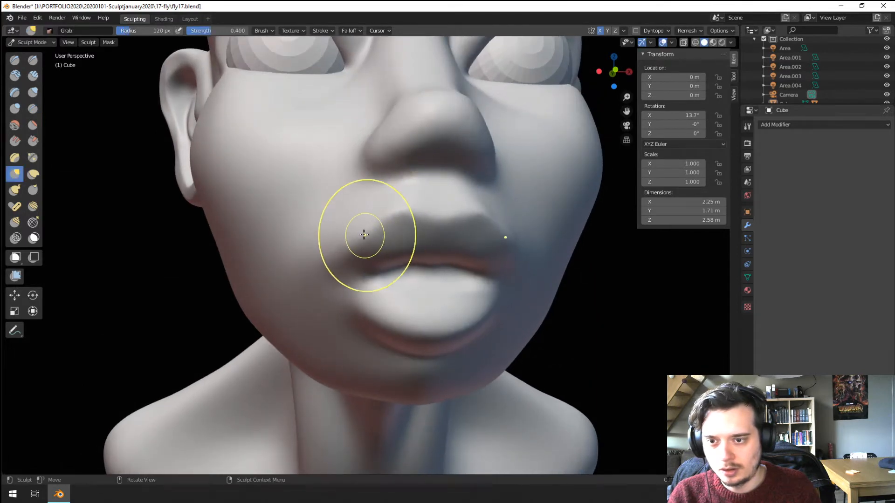
mouse_move(363, 234)
middle_down()
mouse_move(344, 223)
mouse_move(384, 230)
middle_up()
scroll(315, 263, down, 2)
scroll(298, 259, up, 2)
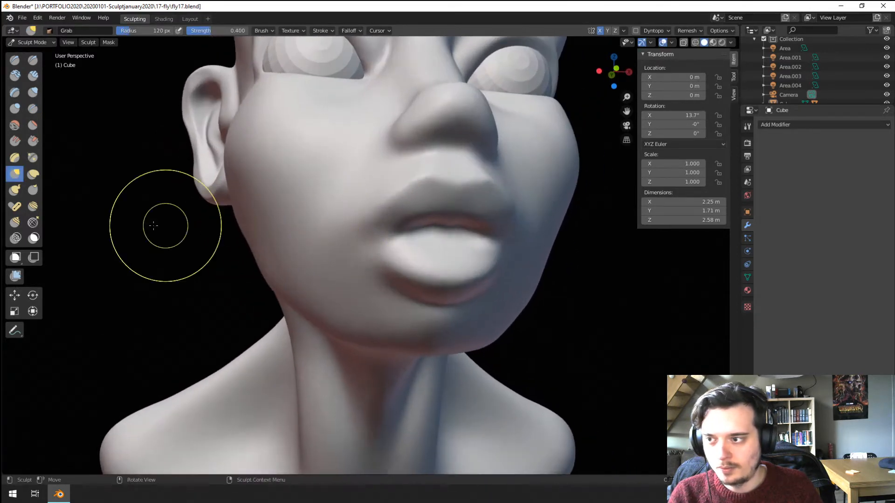
Step: Tighten the upper lip's edge near the mouth corner with the Pinch/Magnify brush at about 76 px
click(33, 158)
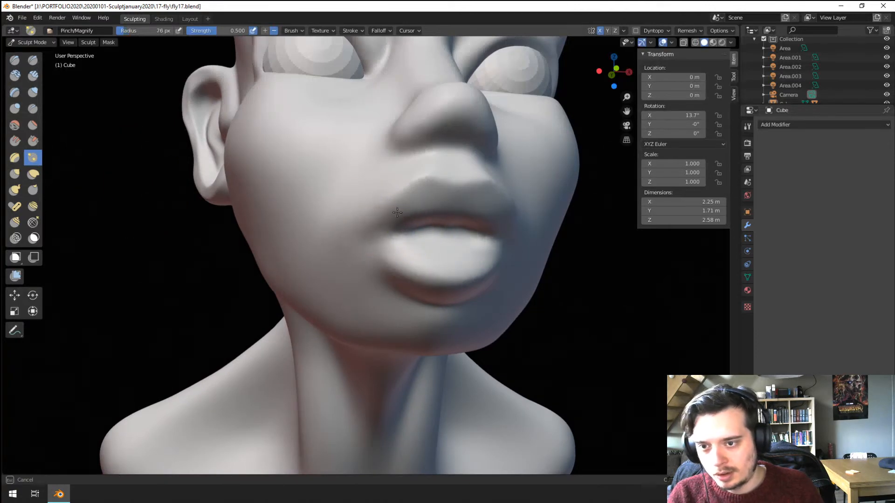
key(g)
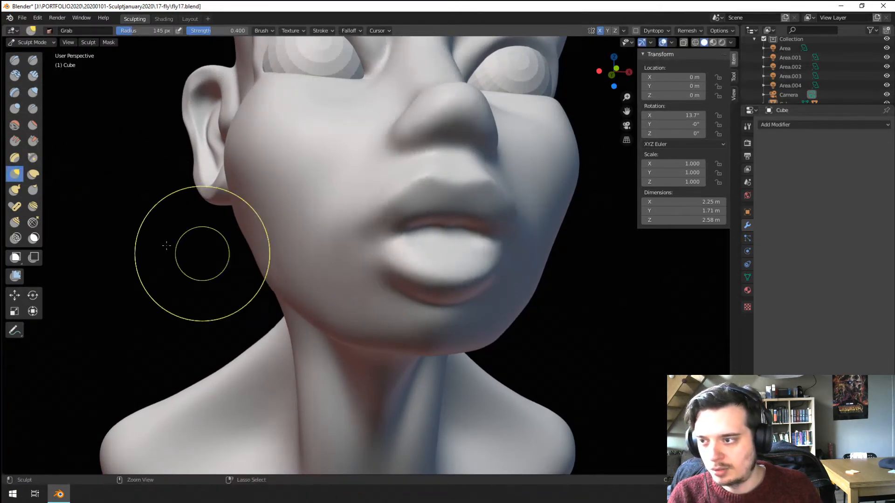
click(33, 158)
mouse_move(403, 236)
mouse_down()
mouse_move(372, 236)
mouse_move(395, 226)
mouse_move(395, 205)
mouse_up()
Step: Shift the front of the mouth area slightly downward in side view with the Grab brush
key(g)
key(f)
click(456, 237)
scroll(344, 256, down, 2)
middle_drag(344, 256, 259, 271)
key(f)
click(203, 273)
drag(202, 273, 206, 282)
Step: Lower the area beside the mouth slightly with the Grab brush at about 111 px
middle_drag(207, 282, 312, 276)
key(f)
click(296, 274)
drag(281, 253, 279, 257)
middle_drag(278, 256, 328, 254)
scroll(328, 253, down, 3)
mouse_move(308, 285)
middle_down()
mouse_move(322, 305)
mouse_move(264, 316)
middle_up()
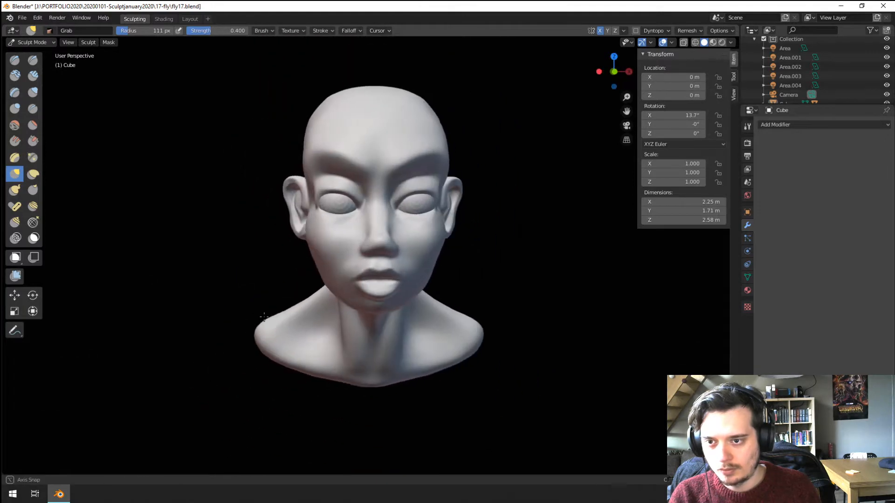
scroll(263, 317, up, 2)
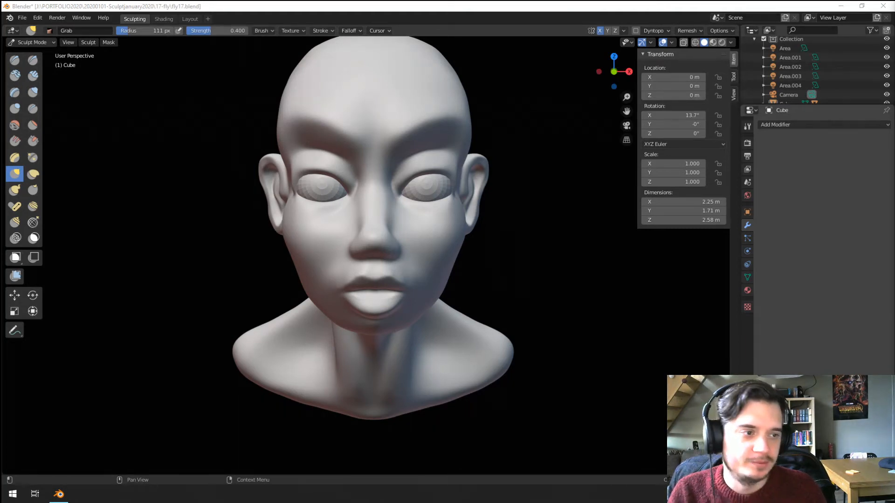
Step: Refine the side of the upper lip from several angles with the Grab brush at about 122 px
middle_drag(331, 247, 347, 243)
ctrl+middle_drag(347, 243, 380, 285)
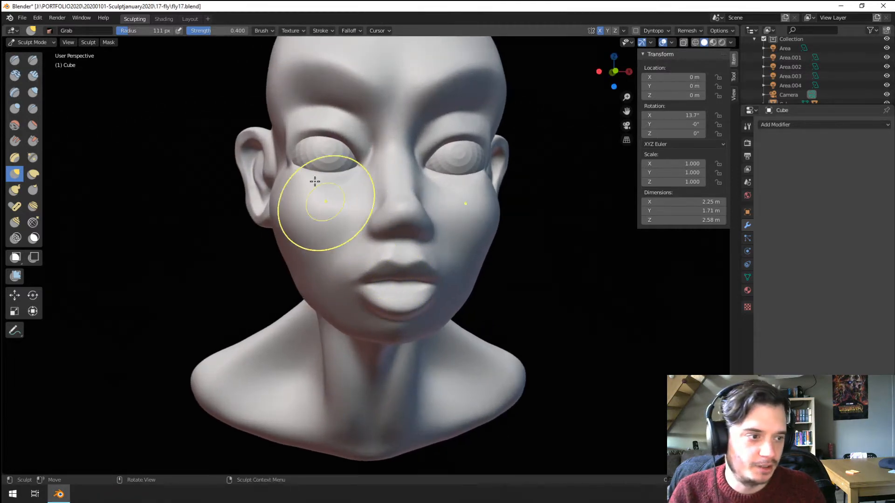
key(f)
click(365, 276)
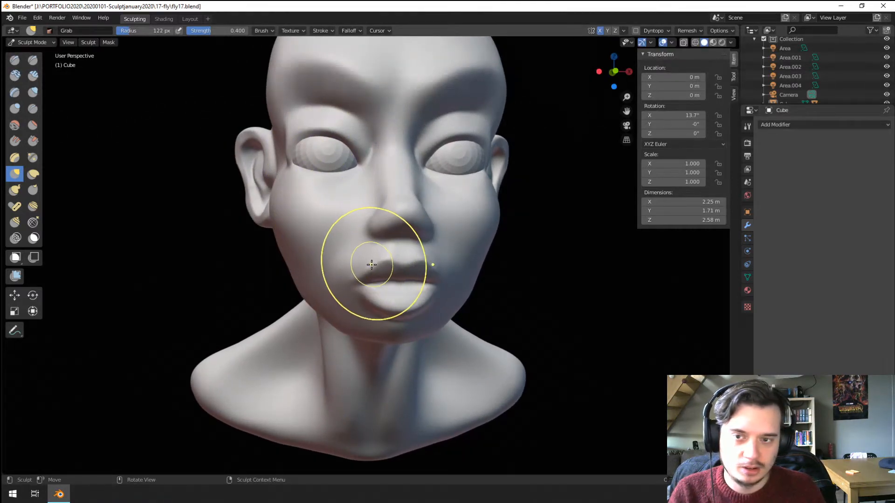
key(f)
click(386, 274)
middle_drag(385, 275, 398, 272)
key(f)
click(410, 268)
drag(421, 263, 427, 261)
middle_drag(427, 260, 463, 261)
Step: Pull the chin slightly forward and down in side view with the Grab brush at about 168 px
key(f)
click(536, 273)
key(f)
click(446, 323)
drag(487, 321, 493, 323)
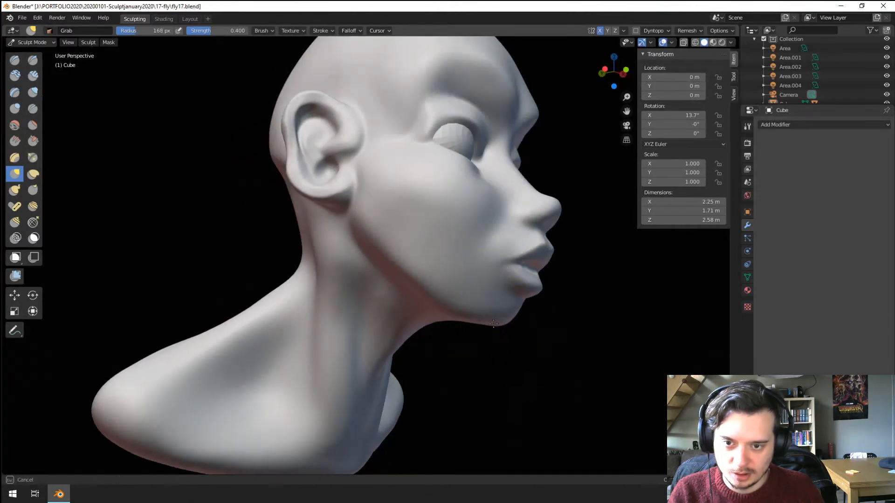
key(f)
click(459, 299)
Step: Shape the lower lip from below with the Grab brush at about 131 to 178 px
mouse_move(460, 300)
middle_down()
mouse_move(371, 310)
mouse_move(371, 289)
middle_up()
key(f)
click(352, 289)
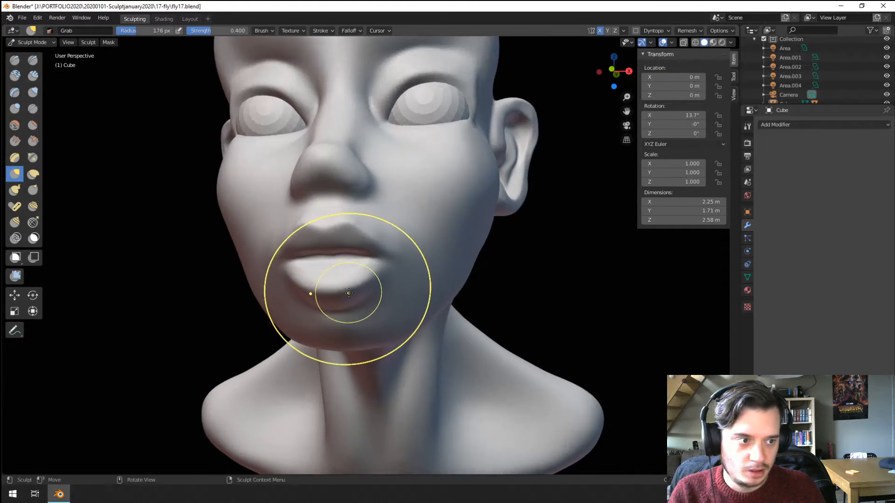
drag(342, 291, 358, 298)
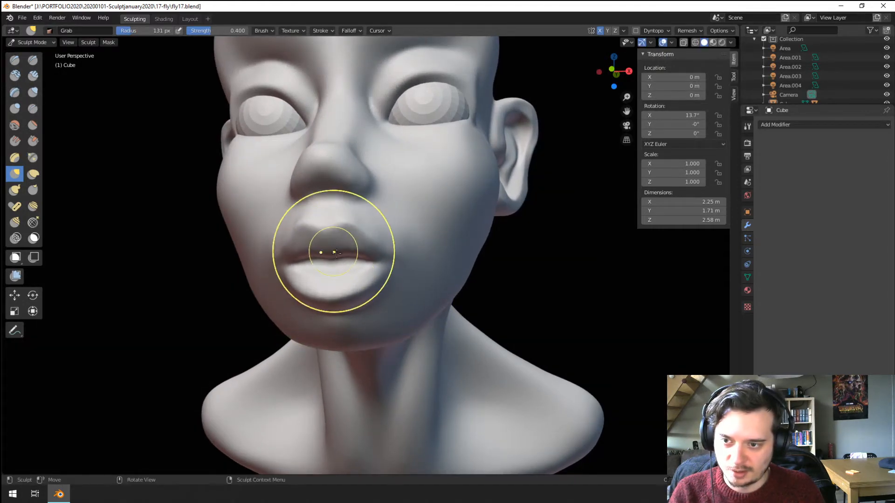
drag(349, 283, 348, 283)
middle_drag(348, 282, 318, 284)
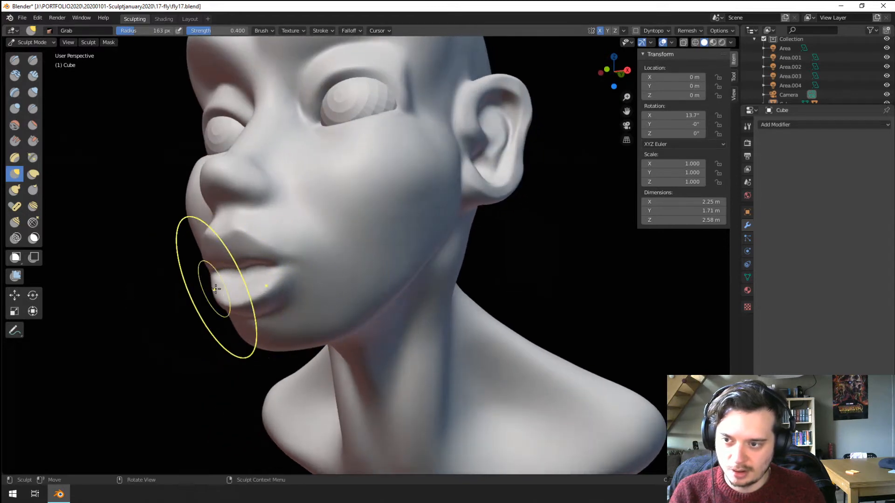
Step: Push the front of the lips back toward the face in three-quarter view with the Grab brush at about 163 px
drag(213, 274, 242, 266)
key(f)
click(239, 260)
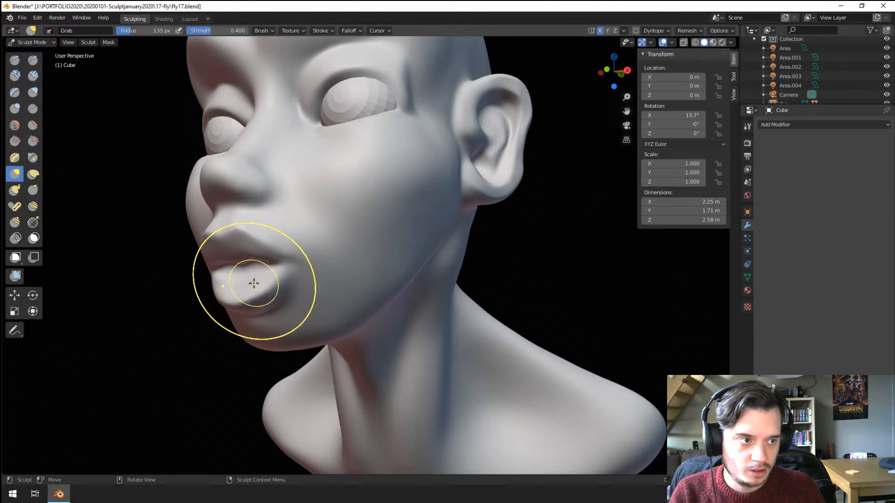
middle_drag(255, 282, 244, 279)
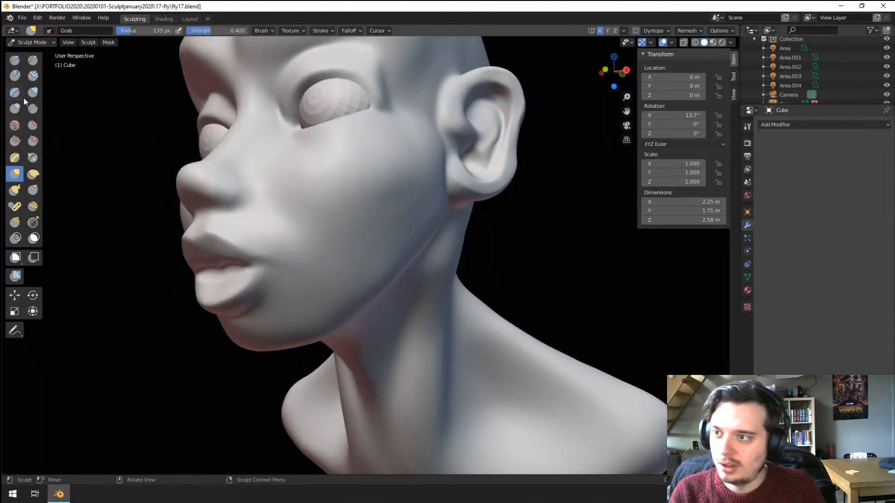
Step: Deepen the corner of the mouth with the Crease brush at about 66 px
click(32, 108)
key(f)
click(310, 249)
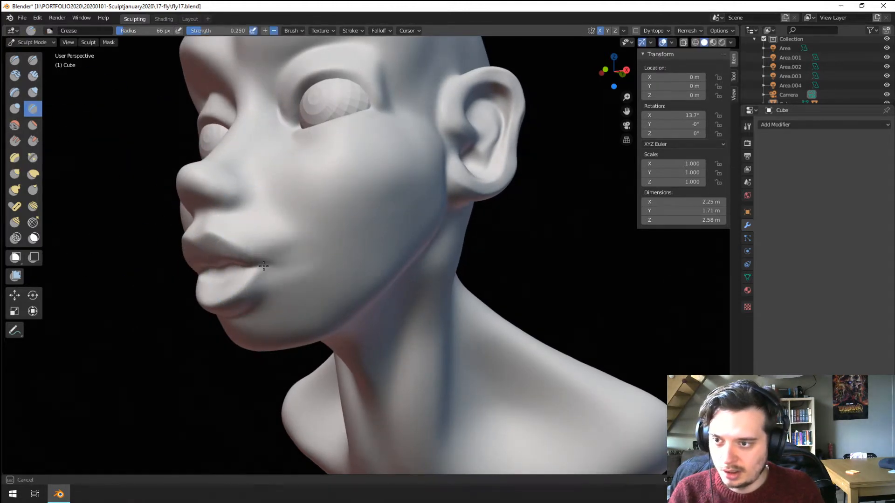
middle_drag(289, 233, 300, 232)
Step: Pull the outer part of the lower lip down and outward with the Grab brush at about 106 px
key(g)
drag(254, 292, 265, 302)
middle_drag(264, 302, 292, 284)
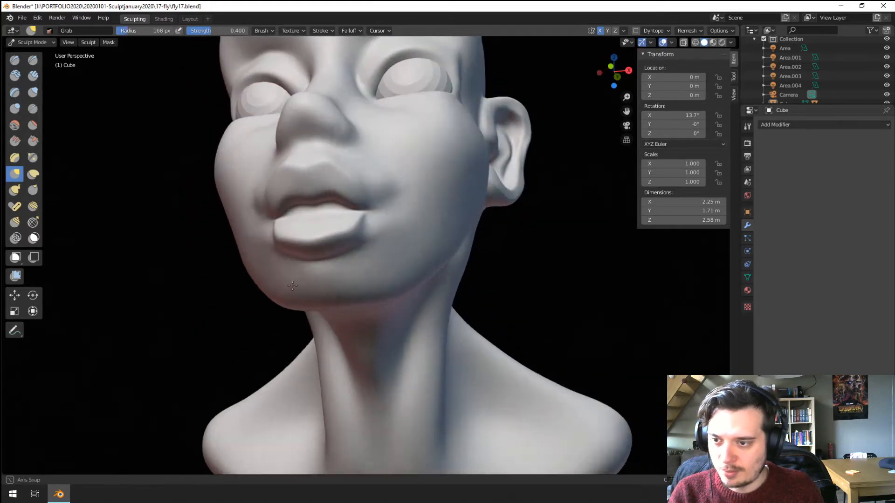
key(f)
click(329, 275)
mouse_move(369, 226)
middle_down()
mouse_move(350, 250)
mouse_move(309, 254)
middle_up()
key(f)
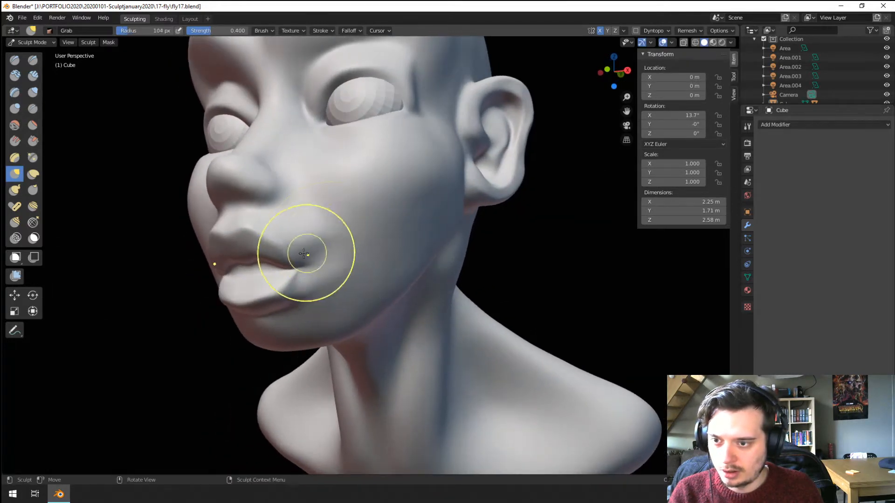
click(259, 241)
Step: Build up the skin above the mouth corner with the Clay Strips brush at about 68 px
scroll(259, 241, up, 1)
key(c)
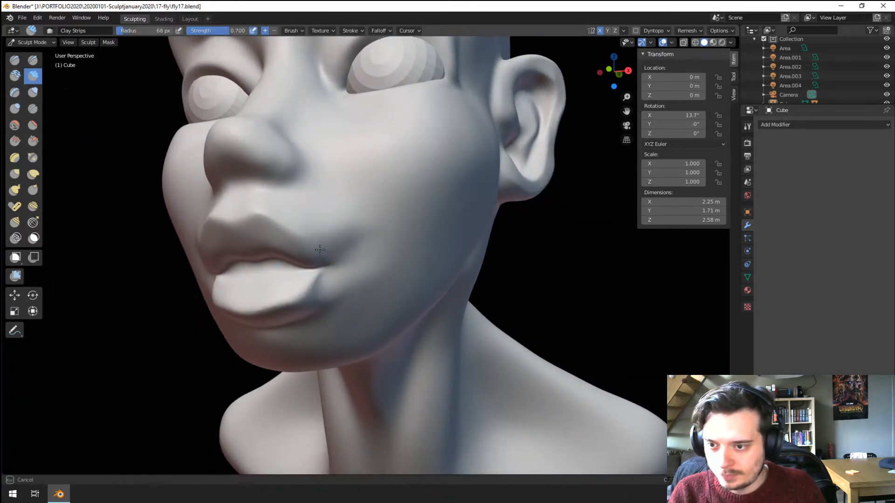
drag(317, 234, 334, 208)
scroll(354, 219, down, 2)
middle_drag(356, 219, 385, 221)
Step: Try to raise the side of the upper lip with the Grab brush at about 84 px
key(g)
key(f)
click(412, 235)
drag(350, 247, 353, 239)
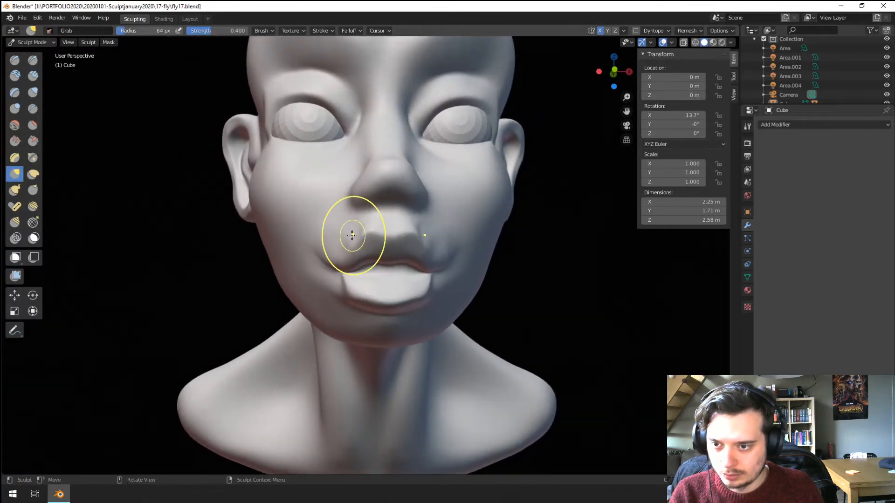
key(ctrl+z)
Step: Raise the middle of the lips from a low front view with the Grab brush at about 150 px
middle_drag(345, 241, 361, 219)
key(f)
click(380, 229)
key(f)
click(372, 233)
key(f)
mouse_move(405, 256)
mouse_down()
mouse_move(412, 263)
mouse_move(379, 259)
mouse_move(377, 249)
mouse_up()
click(442, 321)
middle_drag(377, 248, 362, 246)
key(f)
click(374, 246)
key(f)
click(359, 244)
drag(374, 239, 376, 229)
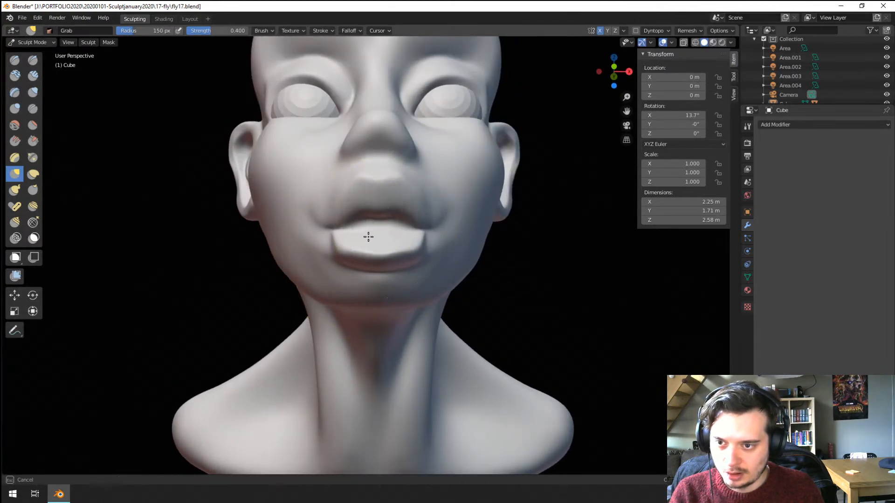
Step: Bulge the middle of the upper lip's inner edge from a low front view with the Blob brush at about 69 px
scroll(368, 237, up, 2)
click(14, 108)
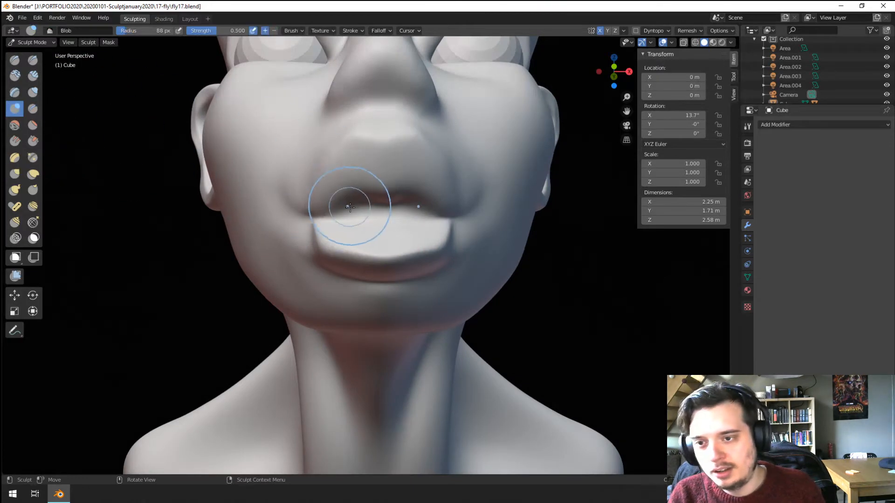
key(ctrl+z)
key(f)
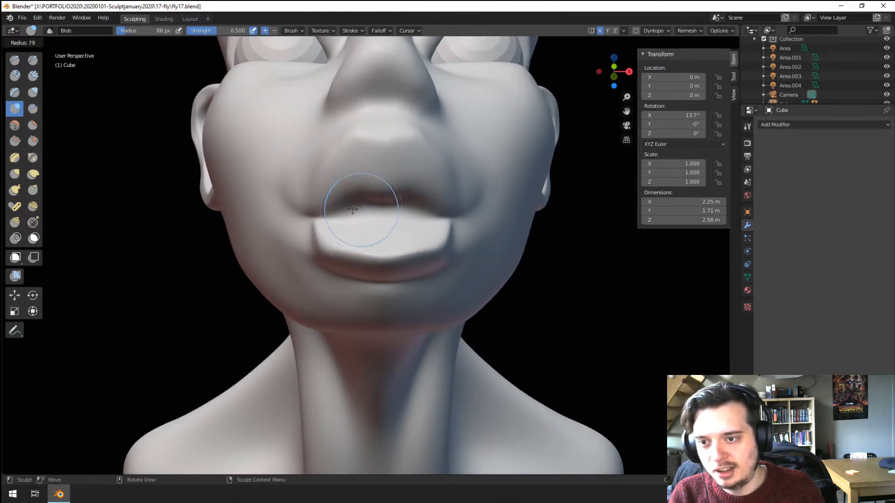
click(393, 214)
drag(383, 199, 371, 198)
middle_drag(381, 205, 258, 283)
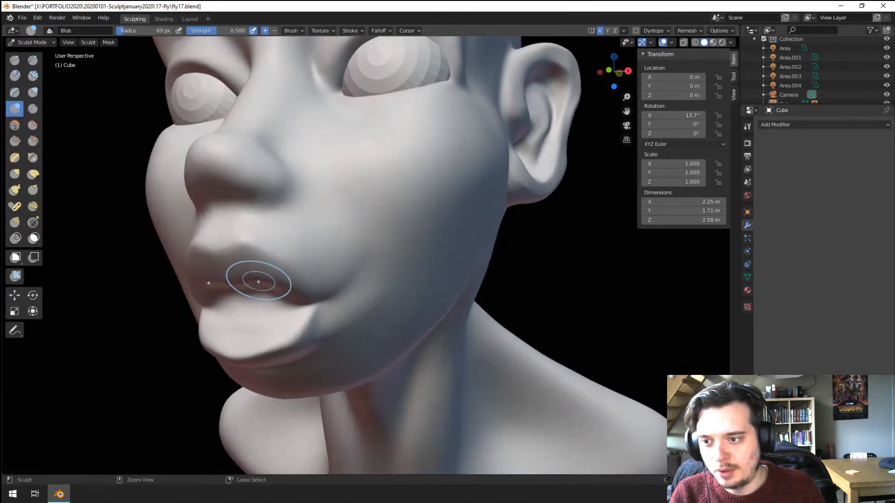
Step: Resize the Blob brush and add volume along the side of the upper lip's inner edge from a three-quarter view
mouse_move(238, 311)
middle_down()
mouse_move(287, 293)
mouse_move(303, 281)
mouse_move(261, 284)
mouse_move(265, 291)
mouse_move(284, 283)
mouse_move(306, 264)
middle_up()
key(f)
click(314, 280)
scroll(295, 283, down, 5)
scroll(303, 263, up, 2)
drag(272, 260, 265, 262)
Step: Reshape the lower lip from a low front view with the Grab brush at about 95 px
key(g)
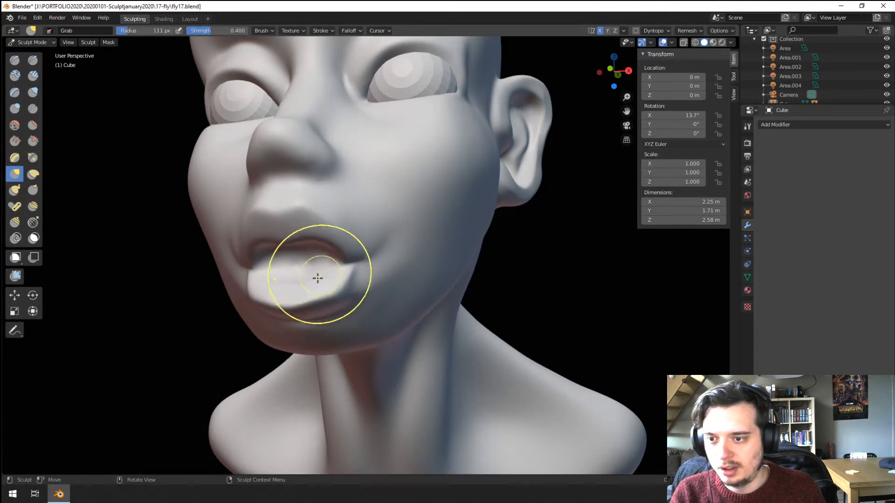
middle_drag(304, 259, 323, 252)
key(f)
click(318, 264)
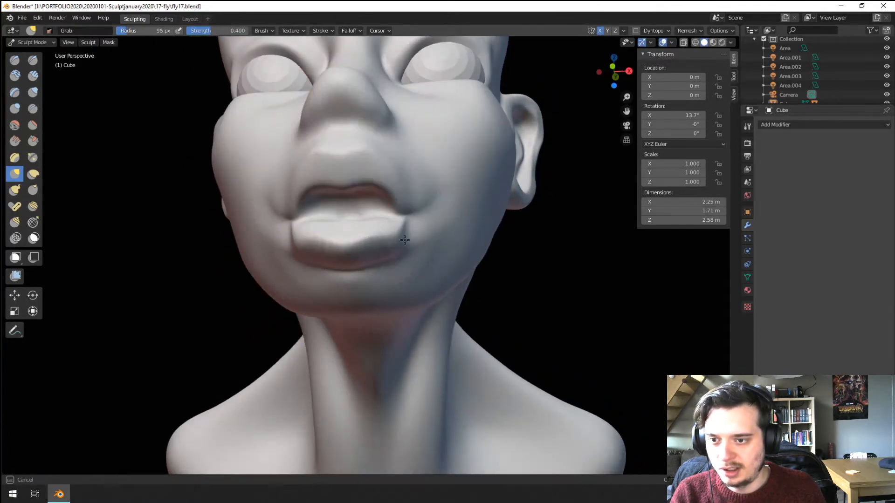
drag(345, 261, 346, 257)
scroll(355, 252, down, 3)
Step: Adjust the profile of the lower lip and chin from the side with the Grab brush, resizing it between strokes
middle_drag(355, 251, 263, 282)
key(f)
click(299, 275)
drag(213, 310, 214, 306)
middle_drag(215, 305, 259, 299)
key(f)
click(278, 292)
drag(290, 285, 294, 282)
Step: Pull the mouth corner and adjoining cheek inward with the Grab brush, starting at a radius of about 135 px
middle_drag(295, 281, 335, 268)
key(f)
click(347, 258)
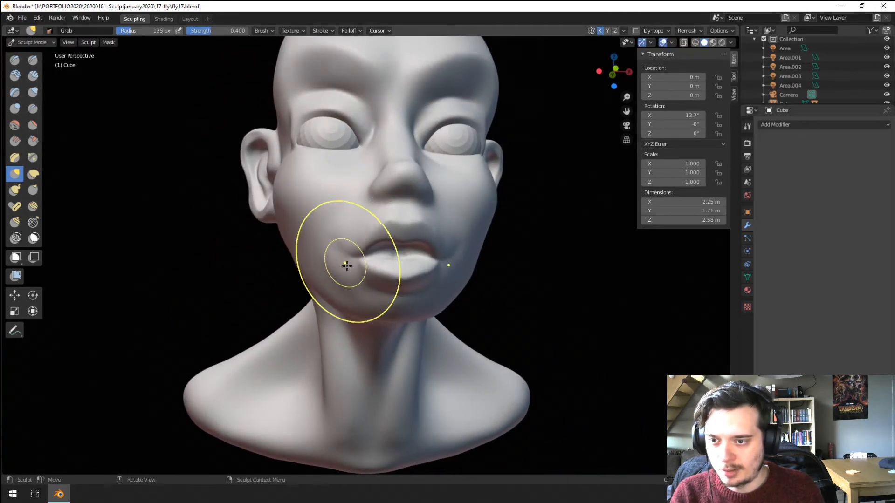
scroll(346, 266, up, 1)
key(f)
click(355, 269)
drag(356, 271, 413, 278)
Step: Shape the lower cheek around the mouth corner from the front and side with the Grab brush at about 140 px
key(f)
click(375, 279)
key(f)
click(422, 282)
mouse_move(411, 269)
middle_down()
mouse_move(358, 259)
mouse_move(293, 297)
mouse_move(298, 285)
middle_up()
scroll(358, 259, down, 1)
scroll(294, 297, up, 1)
key(f)
click(264, 308)
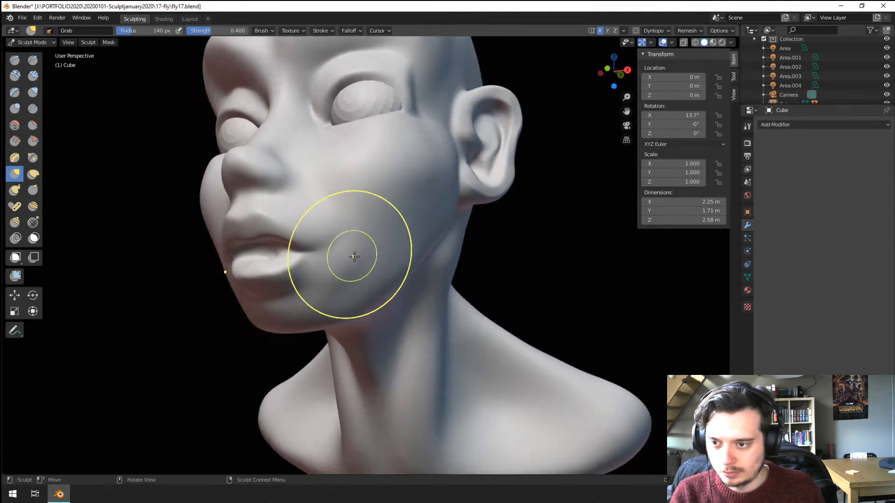
Step: Raise the outer part of the lower lip with the Grab brush, reducing its radius to about 138 px
middle_drag(356, 256, 363, 265)
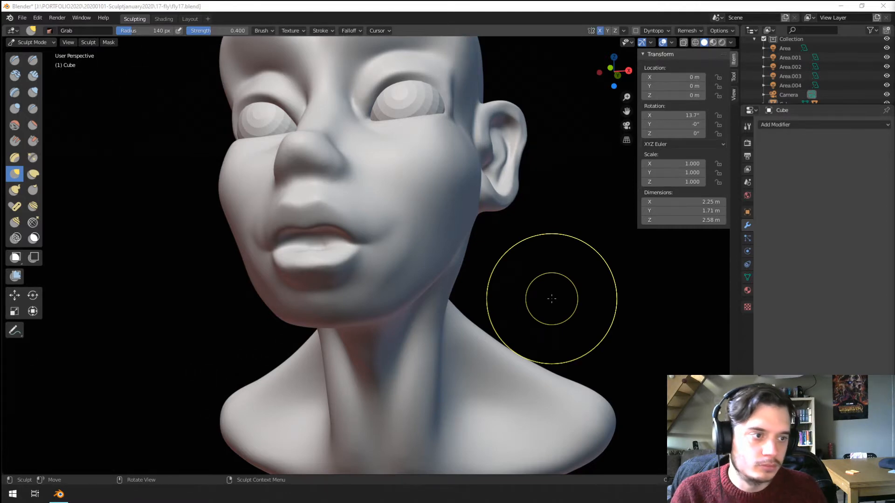
mouse_move(353, 295)
middle_down()
mouse_move(413, 270)
mouse_move(418, 246)
mouse_move(406, 244)
middle_up()
key(f)
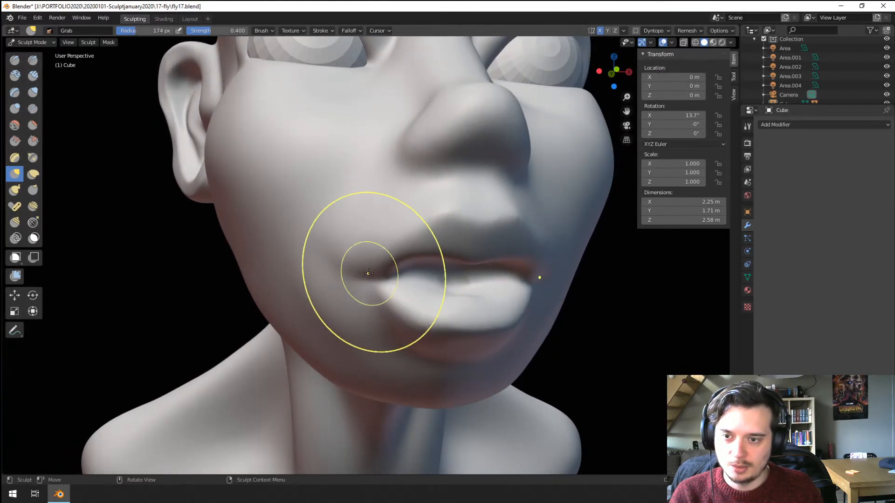
click(369, 261)
drag(424, 331, 439, 283)
key(f)
click(424, 313)
mouse_move(410, 282)
ctrl+middle_down()
mouse_move(391, 324)
mouse_move(338, 303)
mouse_move(311, 318)
ctrl+middle_up()
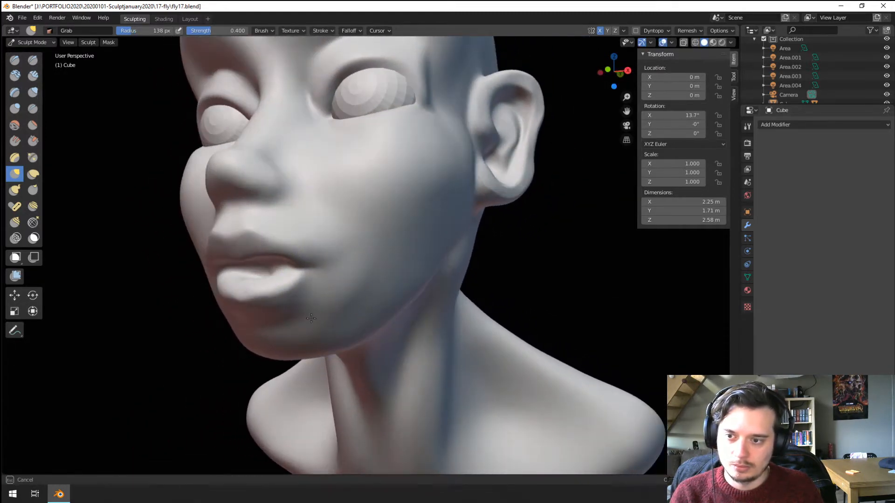
Step: Sharpen the fold at the mouth corner and below the lower lip with the Crease brush at about 81 px
mouse_move(365, 284)
middle_down()
mouse_move(439, 307)
mouse_move(364, 284)
mouse_move(393, 260)
mouse_move(443, 254)
mouse_move(403, 250)
middle_up()
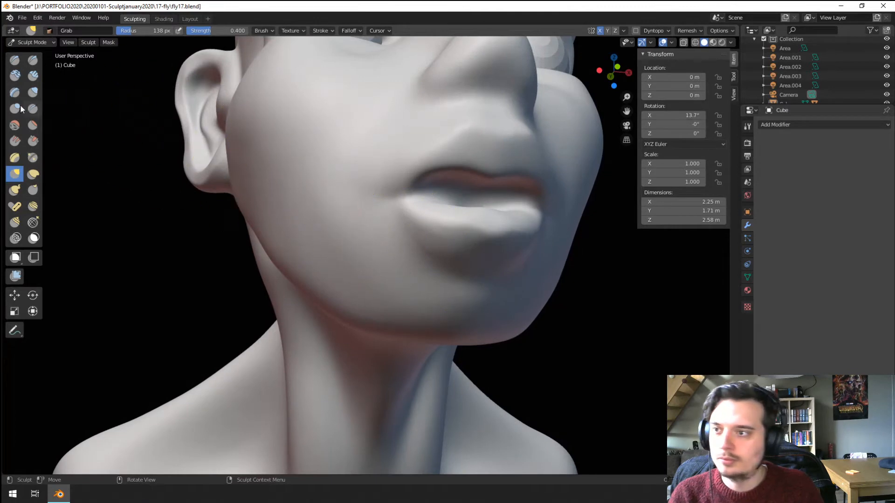
click(33, 109)
mouse_move(366, 221)
middle_down()
mouse_move(369, 239)
mouse_move(365, 217)
middle_up()
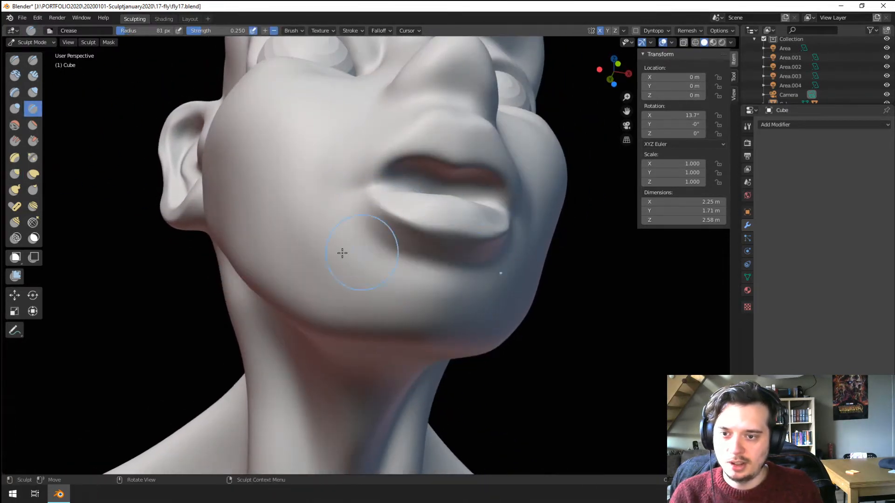
middle_drag(416, 259, 302, 267)
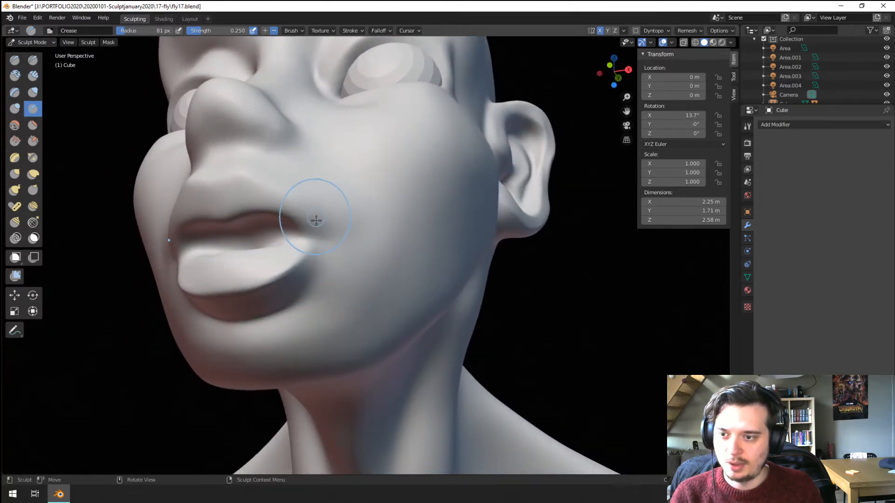
middle_drag(316, 220, 321, 254)
mouse_move(280, 261)
ctrl+middle_down()
mouse_move(271, 315)
mouse_move(262, 320)
mouse_move(279, 302)
mouse_move(319, 295)
ctrl+middle_up()
Step: Nudge the outer lower edge of the lower lip upward with the Grab brush at about 133 px
key(g)
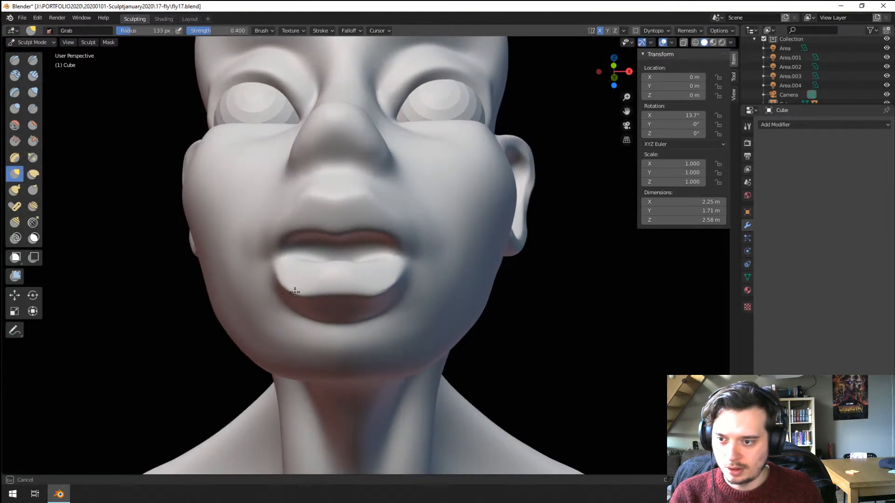
mouse_move(294, 292)
mouse_down()
mouse_move(303, 288)
mouse_move(296, 290)
mouse_up()
ctrl+middle_drag(296, 292, 295, 317)
mouse_move(294, 317)
middle_down()
mouse_move(282, 329)
mouse_move(212, 326)
mouse_move(266, 330)
mouse_move(212, 319)
mouse_move(287, 342)
mouse_move(256, 323)
mouse_move(296, 276)
middle_up()
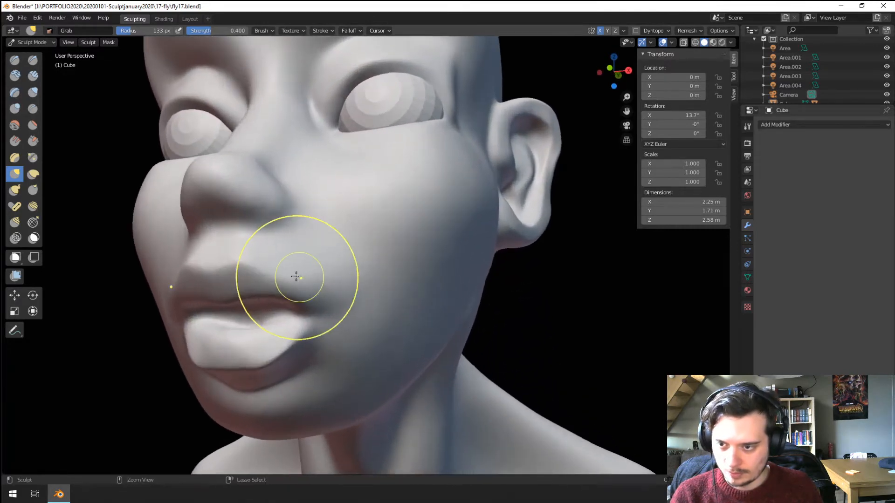
Step: Crease the upper lip and the parting of the mouth with the Crease brush at about 94 px and 48 px
click(33, 109)
middle_drag(176, 236, 200, 191)
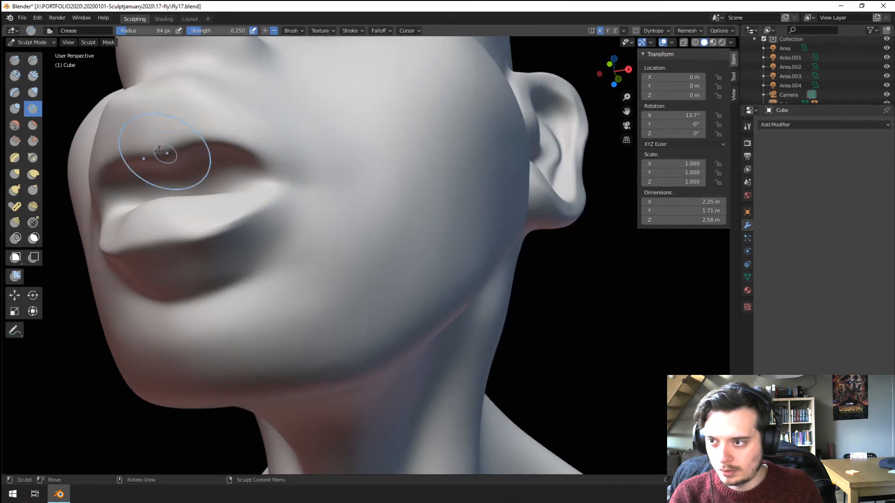
mouse_move(212, 116)
mouse_down()
mouse_move(237, 124)
mouse_move(95, 152)
mouse_move(107, 129)
mouse_move(245, 126)
mouse_up()
scroll(233, 142, down, 5)
mouse_move(214, 162)
middle_down()
mouse_move(275, 164)
mouse_move(294, 155)
middle_up()
scroll(279, 163, up, 3)
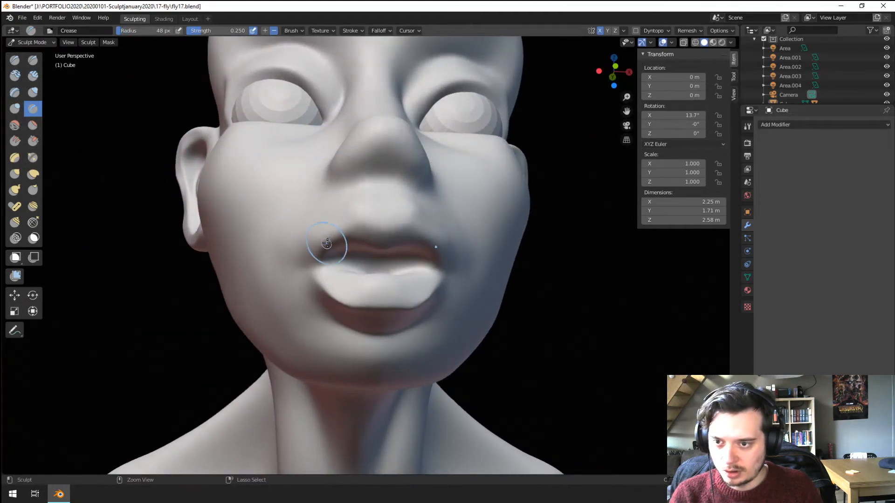
middle_drag(326, 243, 406, 291)
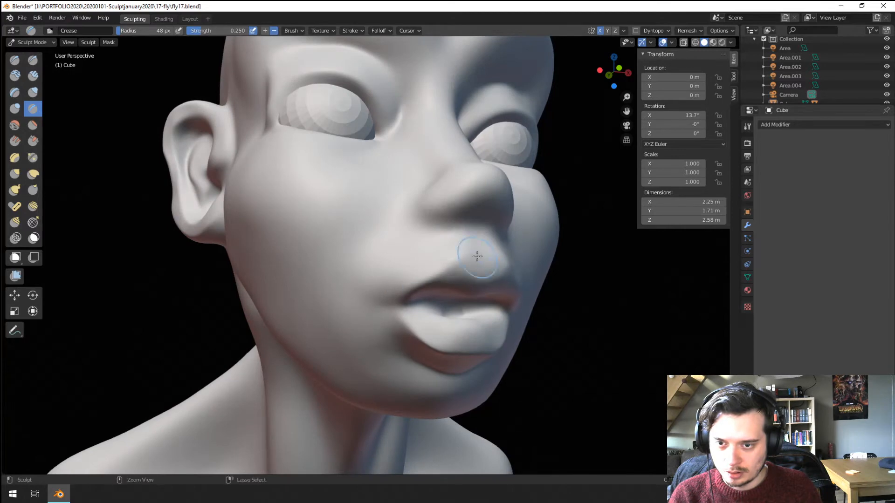
Step: Raise the upper edge of the upper lip near the middle with the Grab brush at about 82 px
mouse_move(477, 256)
middle_down()
mouse_move(379, 255)
mouse_move(326, 291)
mouse_move(282, 256)
middle_up()
scroll(350, 273, down, 4)
scroll(326, 291, up, 4)
key(g)
drag(271, 253, 276, 242)
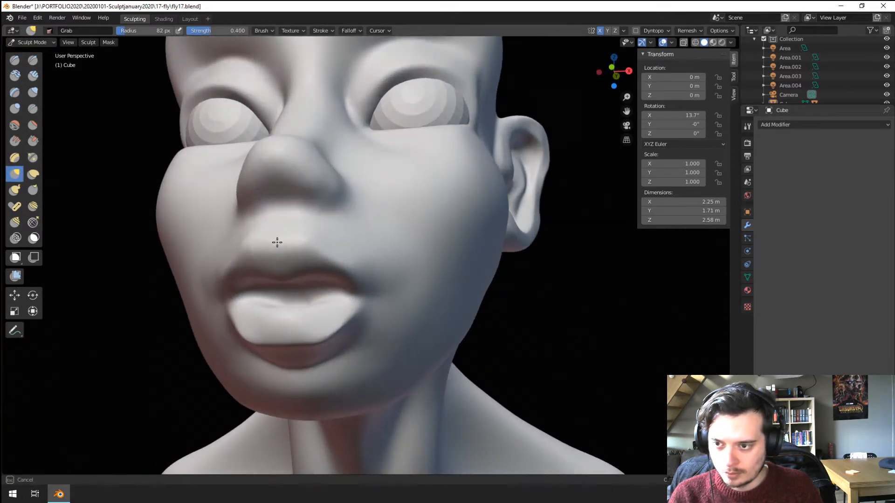
mouse_move(276, 243)
ctrl+middle_down()
mouse_move(285, 299)
mouse_move(324, 301)
mouse_move(385, 239)
ctrl+middle_up()
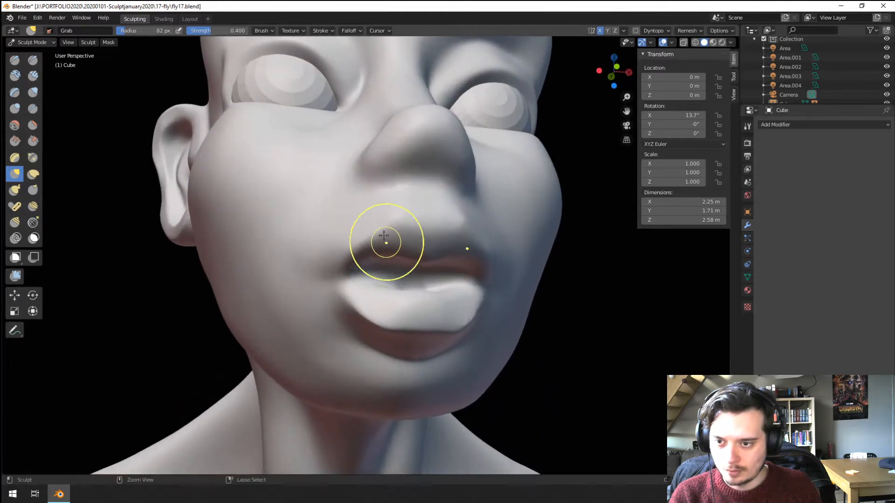
Step: Thicken the outer part of the upper lip with the Inflate/Deflate brush at about 85 px
click(35, 92)
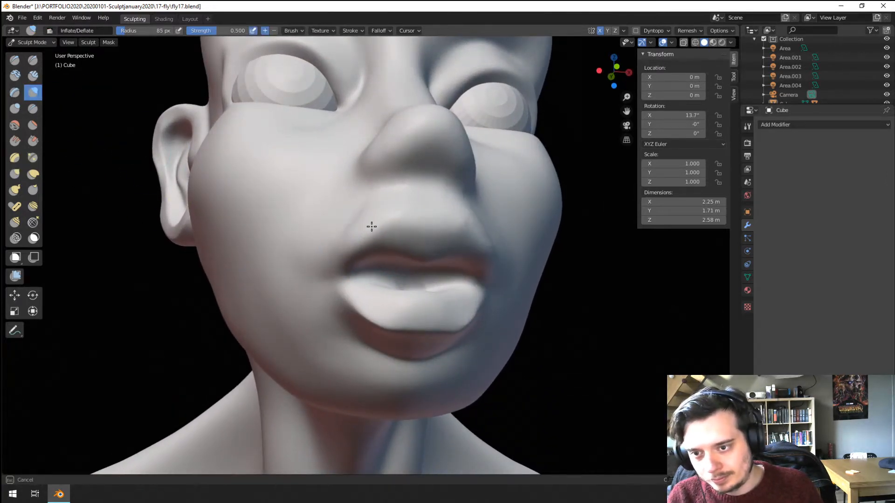
scroll(327, 247, down, 4)
mouse_move(327, 247)
middle_down()
mouse_move(294, 285)
mouse_move(264, 275)
mouse_move(226, 287)
mouse_move(304, 292)
mouse_move(309, 281)
mouse_move(277, 280)
middle_up()
Step: Push the lips back toward the face from a side view with the Grab brush at about 143 px
key(g)
key(f)
click(255, 294)
key(f)
click(259, 280)
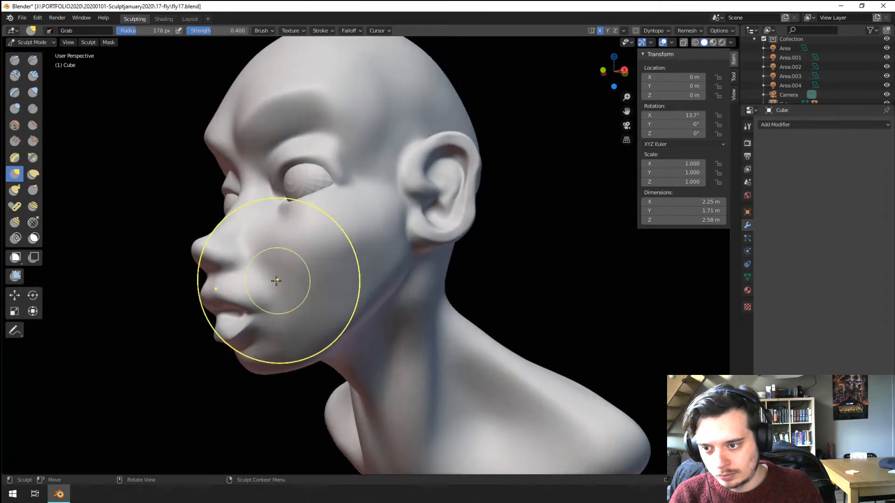
key(f)
click(262, 281)
drag(220, 296, 226, 296)
middle_drag(226, 296, 208, 299)
drag(204, 303, 213, 303)
middle_drag(213, 303, 326, 261)
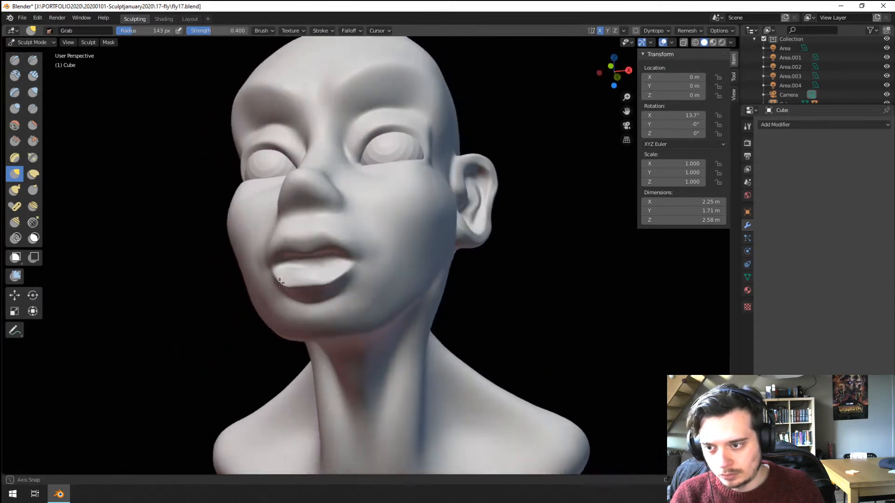
Step: Reshape the side of the upper lip with the Grab brush at about 84 px
key(f)
click(337, 234)
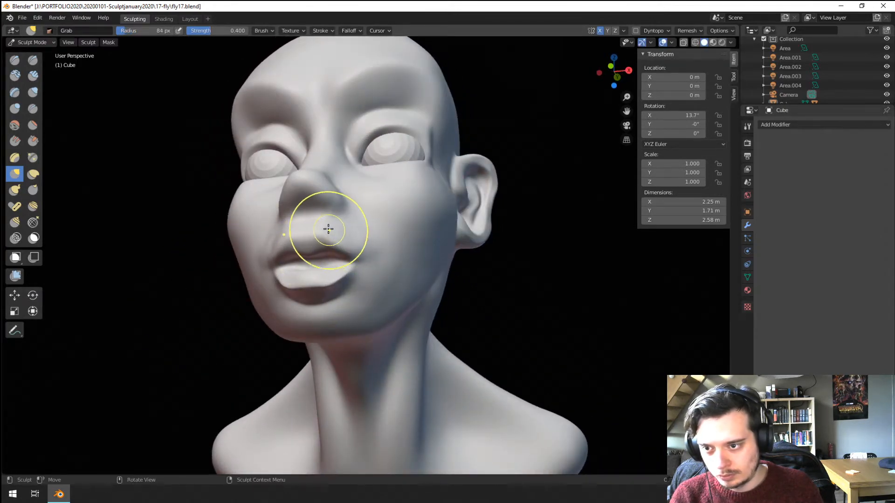
middle_drag(328, 229, 344, 237)
ctrl+middle_drag(300, 263, 296, 281)
middle_drag(297, 281, 335, 258)
Step: Adjust the area just outside the mouth corner from the front with the Grab brush, starting at about 186 px
key(f)
click(405, 281)
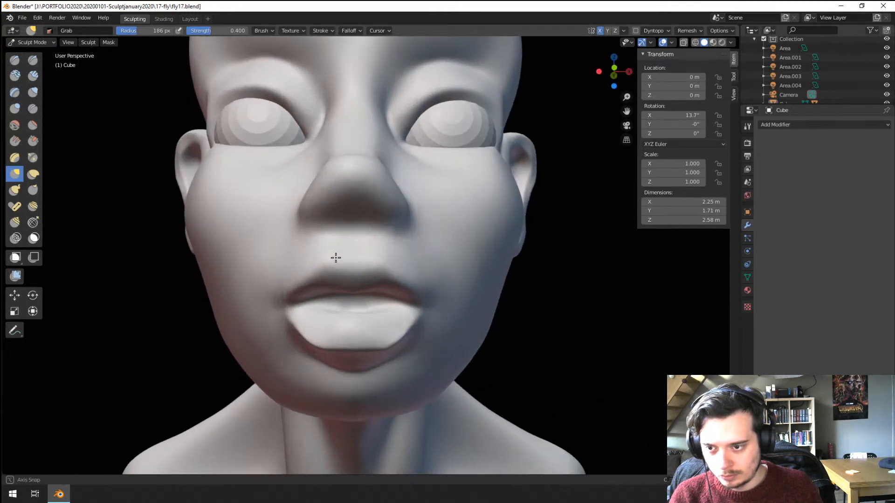
key(f)
click(416, 291)
drag(441, 295, 441, 296)
Step: Define the fold running outward from the mouth corner with the Crease brush at about 70 px
mouse_move(419, 300)
middle_down()
mouse_move(361, 333)
mouse_move(303, 332)
mouse_move(353, 296)
mouse_move(220, 329)
mouse_move(310, 295)
mouse_move(213, 184)
mouse_move(353, 293)
middle_up()
click(32, 107)
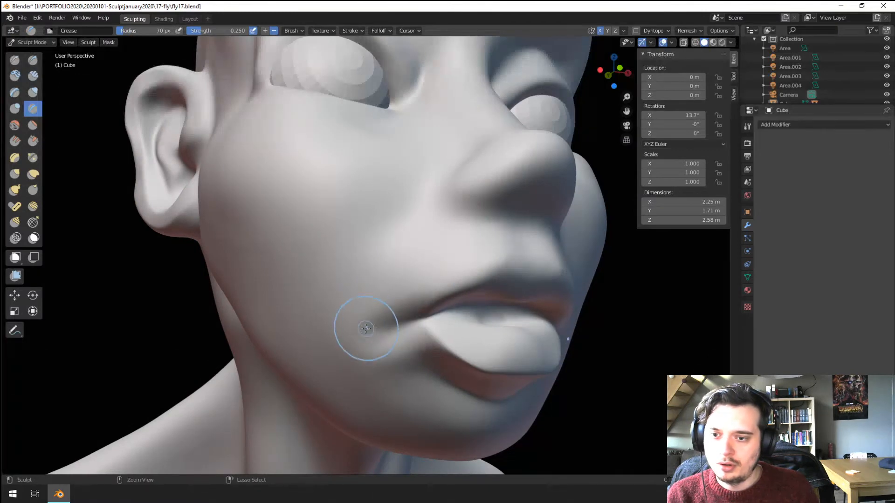
scroll(368, 310, down, 3)
Step: Build up the cheek beside and above the mouth corner with the Clay Strips brush at about 73 px
mouse_move(352, 320)
middle_down()
mouse_move(328, 312)
mouse_move(319, 326)
mouse_move(275, 317)
mouse_move(267, 280)
middle_up()
scroll(337, 315, down, 2)
scroll(266, 280, up, 2)
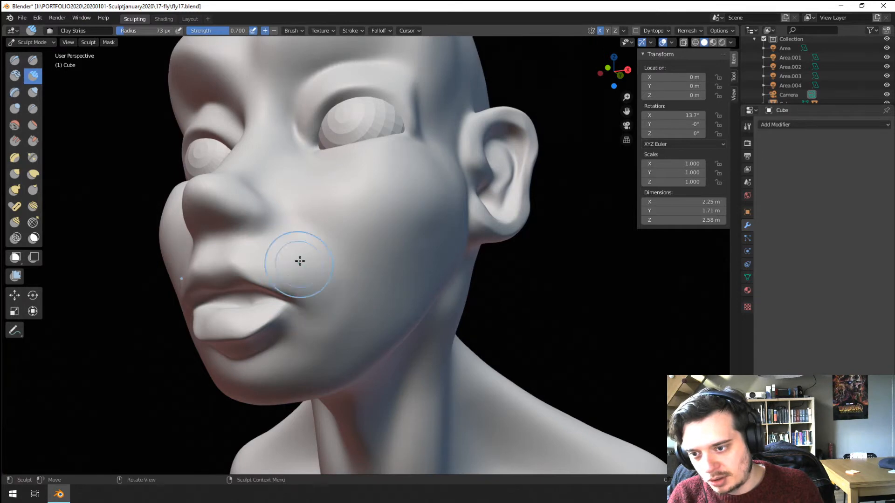
middle_drag(300, 260, 280, 274)
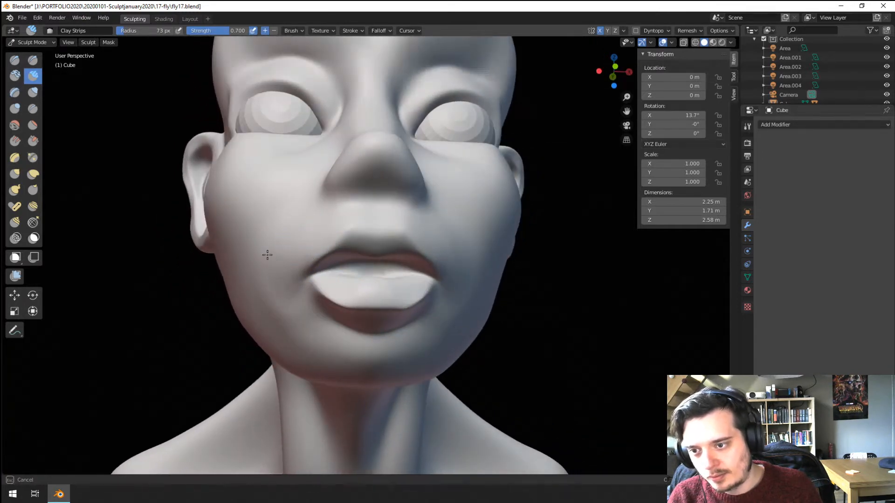
scroll(267, 255, down, 3)
middle_drag(230, 319, 236, 296)
scroll(236, 295, up, 3)
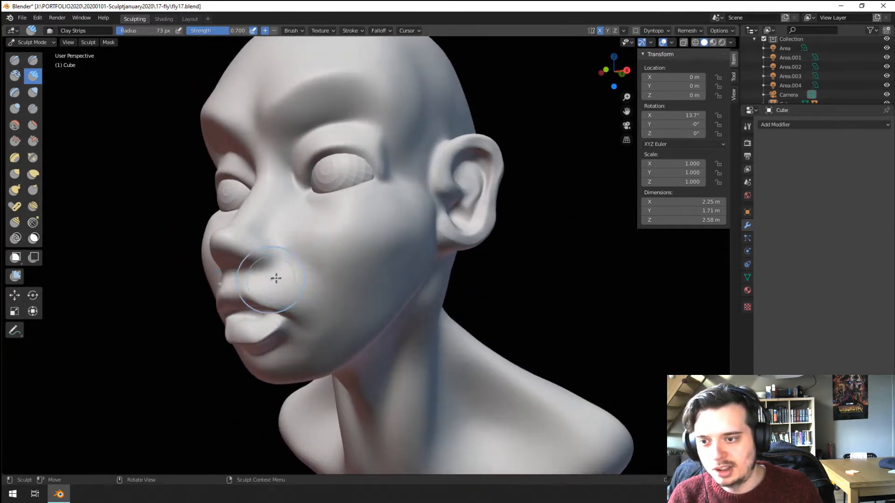
Step: Enlarge the Clay Strips brush to about 96 px and fill out the middle of the cheek
key(bracketright)
key(bracketright)
key(bracketright)
drag(313, 250, 313, 254)
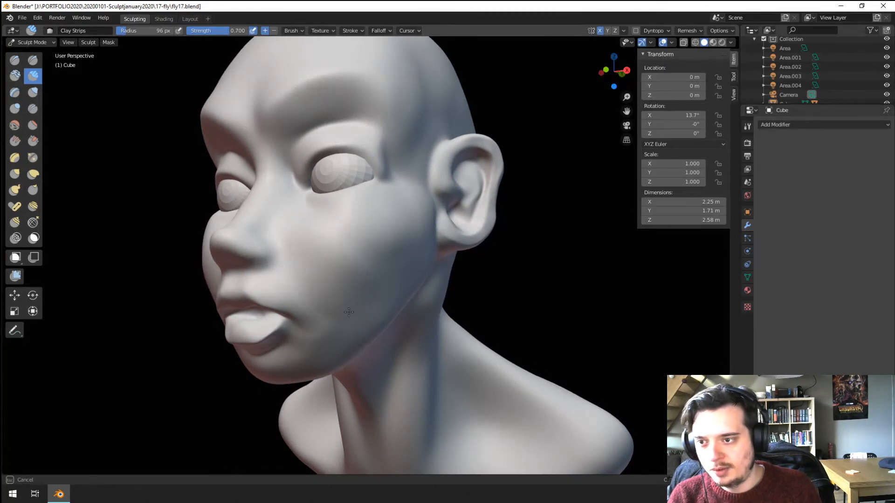
middle_drag(349, 312, 386, 224)
Step: Widen the lower cheek at about 128 px and tuck in the upper cheek outline at about 162 px with the Grab brush
key(g)
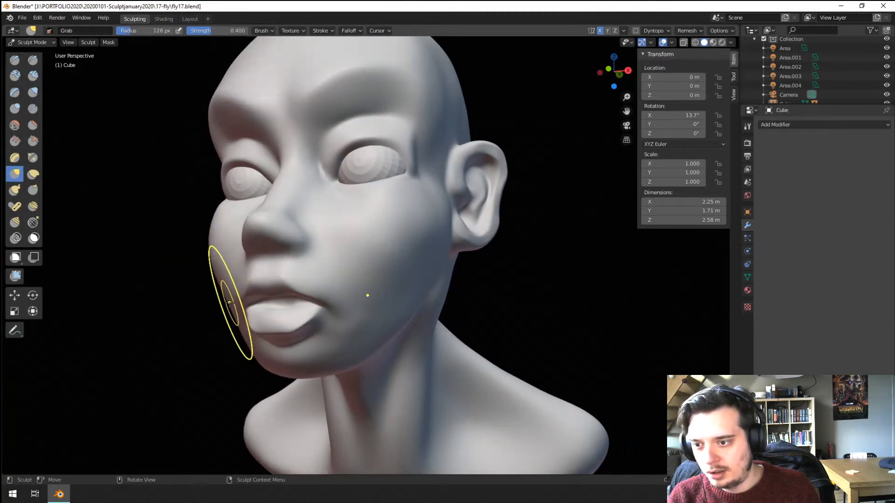
drag(229, 302, 224, 306)
middle_drag(226, 301, 285, 285)
key(f)
click(295, 286)
drag(224, 254, 230, 249)
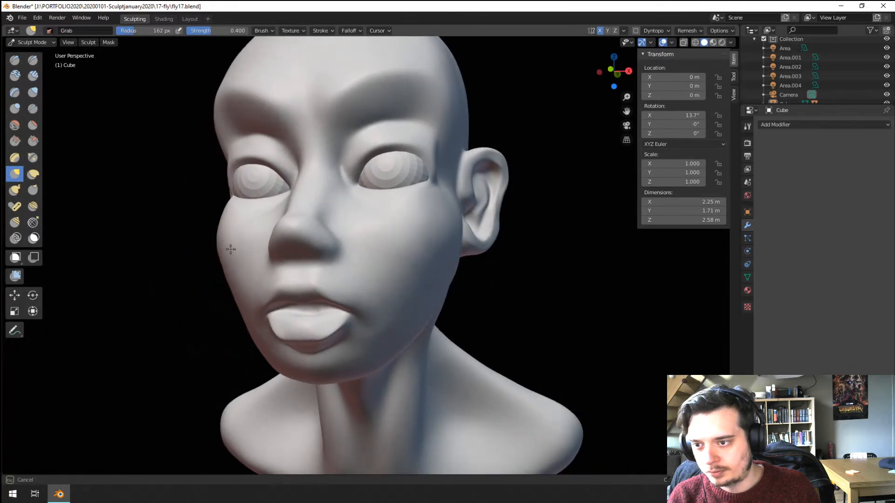
Step: Resize the Grab brush and nudge the cheek's side slightly inward from a front view
middle_drag(231, 252, 312, 257)
key(f)
click(352, 258)
drag(281, 266, 283, 265)
mouse_move(279, 253)
middle_down()
mouse_move(210, 251)
mouse_move(273, 255)
middle_up()
Step: Raise the underside of the jaw beside the chin with the Grab brush at about 157 px
key(f)
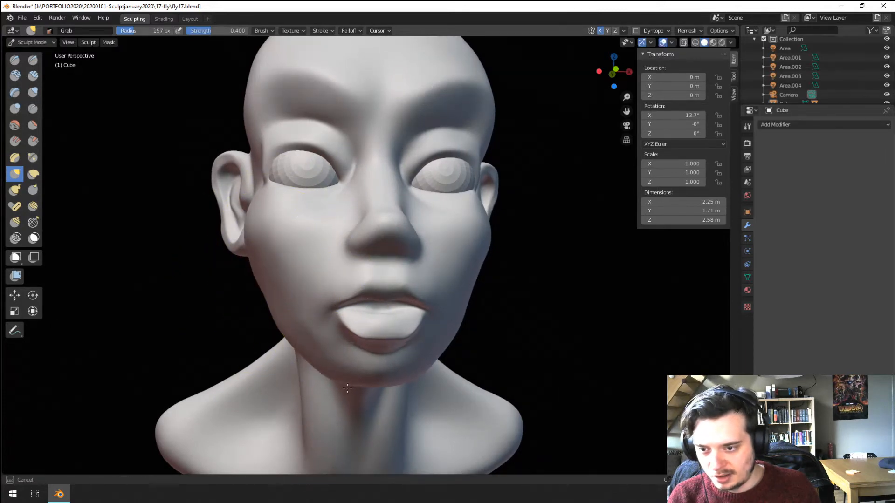
key(f)
click(406, 389)
mouse_move(347, 388)
mouse_down()
mouse_move(373, 368)
mouse_move(368, 362)
mouse_up()
mouse_move(368, 362)
middle_down()
mouse_move(298, 362)
mouse_move(316, 356)
middle_up()
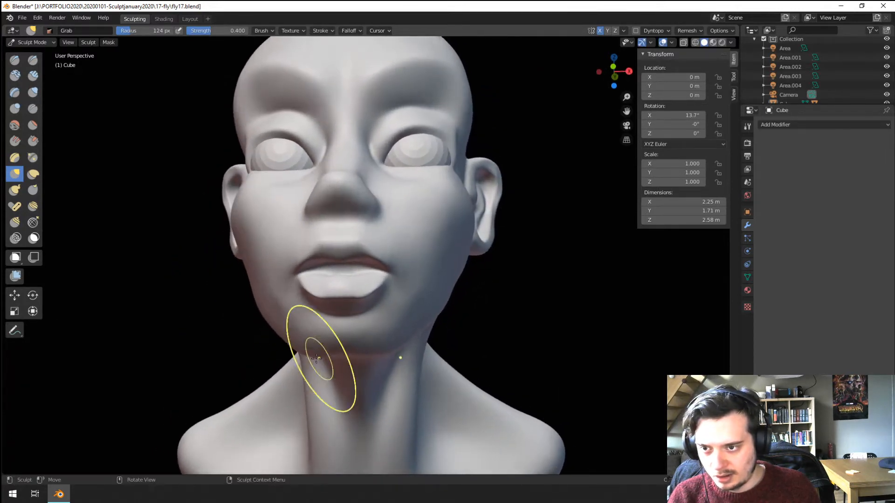
Step: Lift the jawline and chin edge from a low front view with the Grab brush at about 129 px
key(f)
click(318, 356)
drag(320, 353, 315, 346)
middle_drag(311, 344, 304, 361)
drag(335, 352, 338, 340)
mouse_move(338, 340)
middle_down()
mouse_move(333, 322)
mouse_move(236, 357)
mouse_move(260, 298)
middle_up()
scroll(322, 333, down, 1)
scroll(261, 289, up, 5)
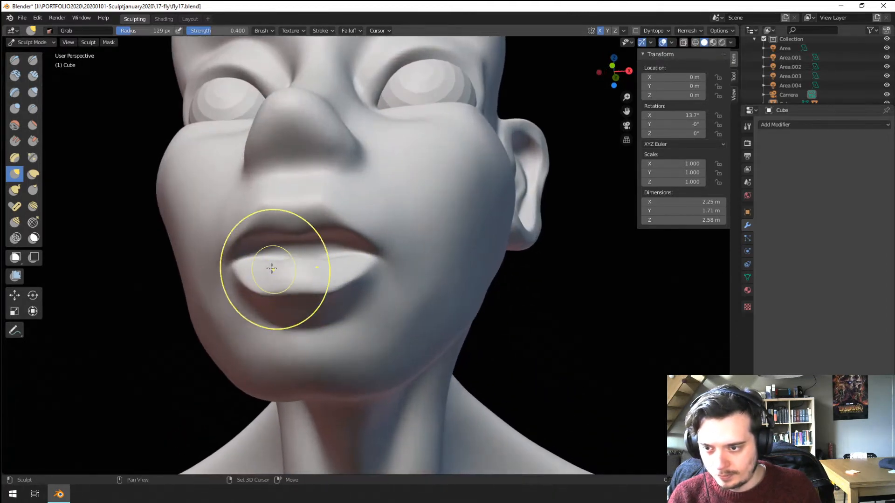
Step: Inspect the whole bust from front and three-quarter views
scroll(272, 269, down, 5)
middle_drag(315, 261, 322, 342)
scroll(335, 326, up, 2)
middle_drag(405, 275, 378, 264)
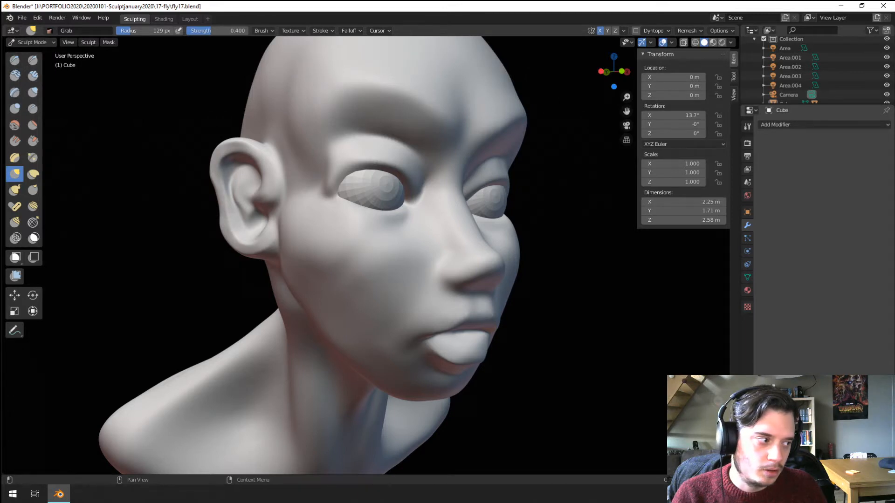
scroll(615, 426, down, 6)
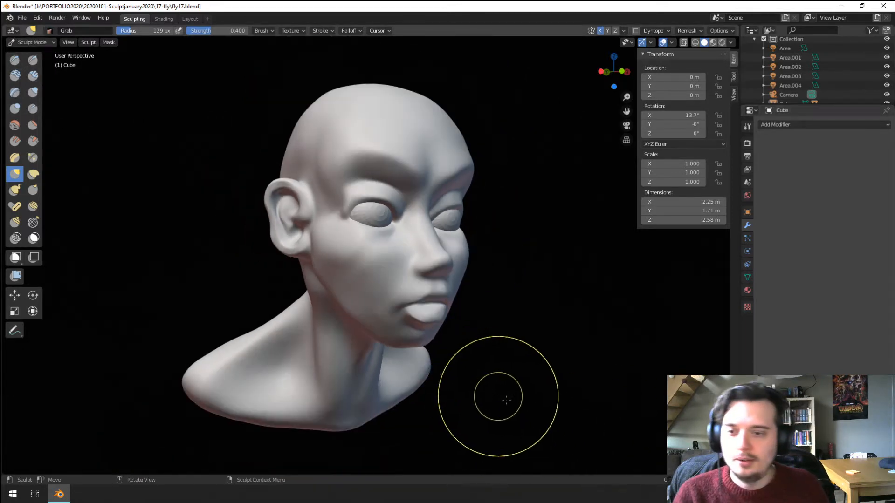
mouse_move(479, 420)
middle_down()
mouse_move(428, 405)
mouse_move(463, 400)
middle_up()
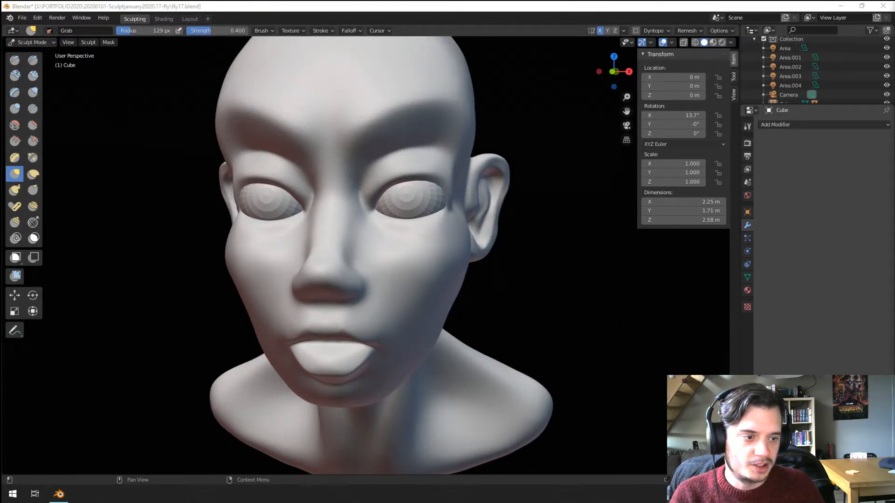
Step: Pull down the inner eye corner and adjust the upper lid's outer end with the Grab brush, finishing at about 166 px
mouse_move(383, 208)
middle_down()
mouse_move(341, 189)
mouse_move(373, 217)
middle_up()
key(f)
click(459, 184)
key(f)
click(434, 208)
drag(364, 214, 366, 237)
drag(412, 217, 420, 222)
middle_drag(421, 224, 437, 211)
key(f)
click(430, 211)
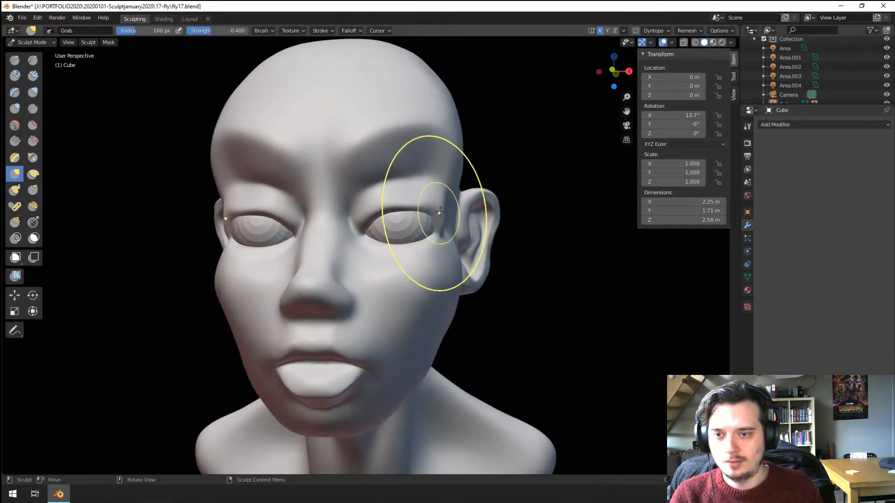
drag(438, 213, 434, 209)
Step: Try to narrow the eye opening with the Grab brush, raising the lower lid at about 165 px and lowering the upper lid at about 141 px
key(f)
click(502, 218)
drag(395, 249, 394, 232)
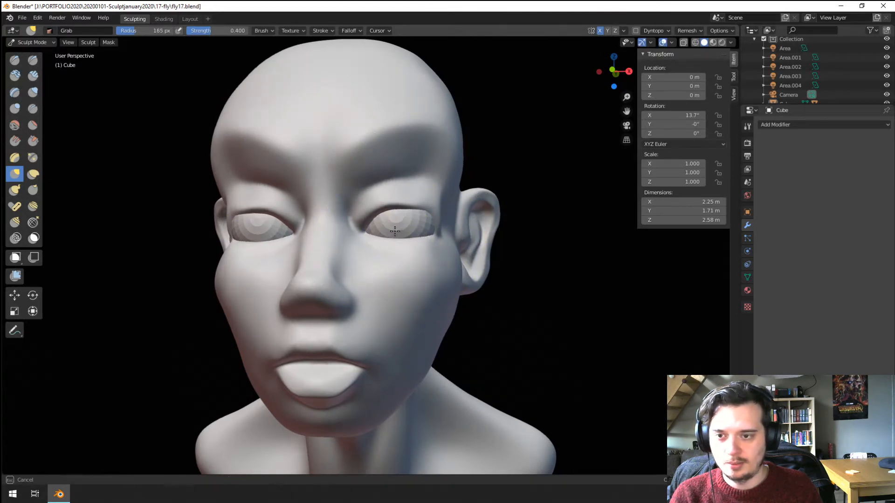
key(f)
click(385, 205)
drag(385, 201, 386, 224)
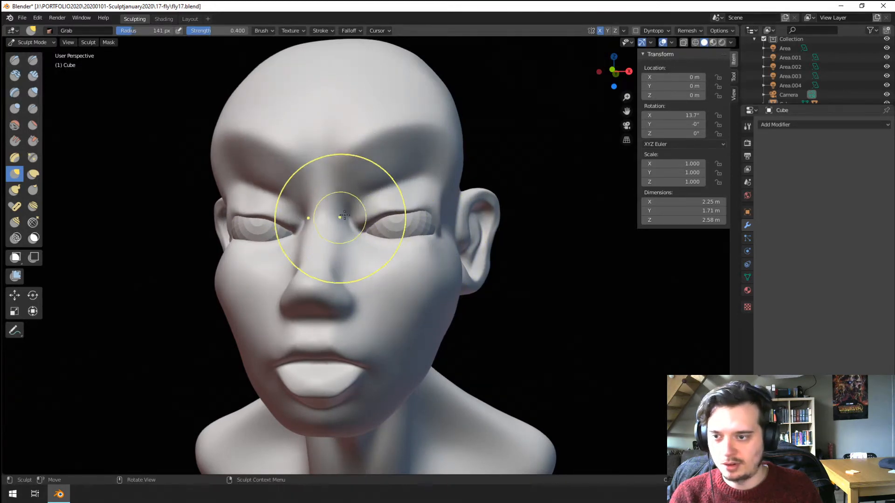
click(32, 157)
key(f)
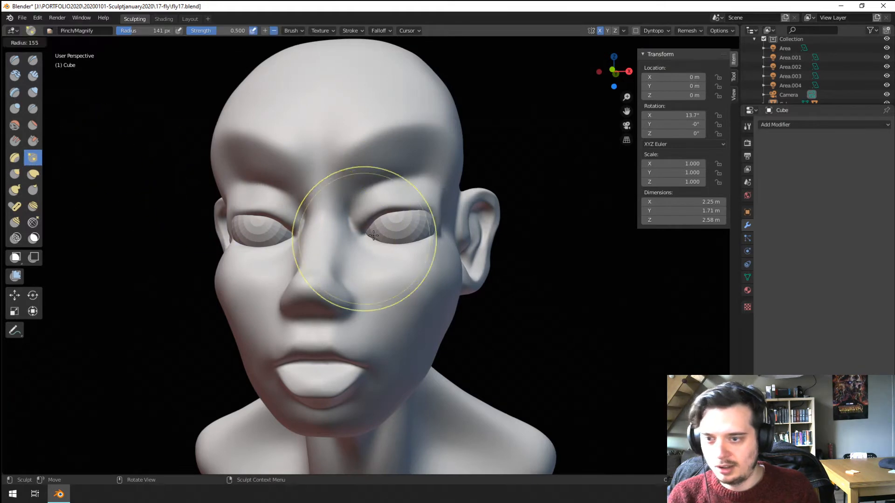
click(383, 234)
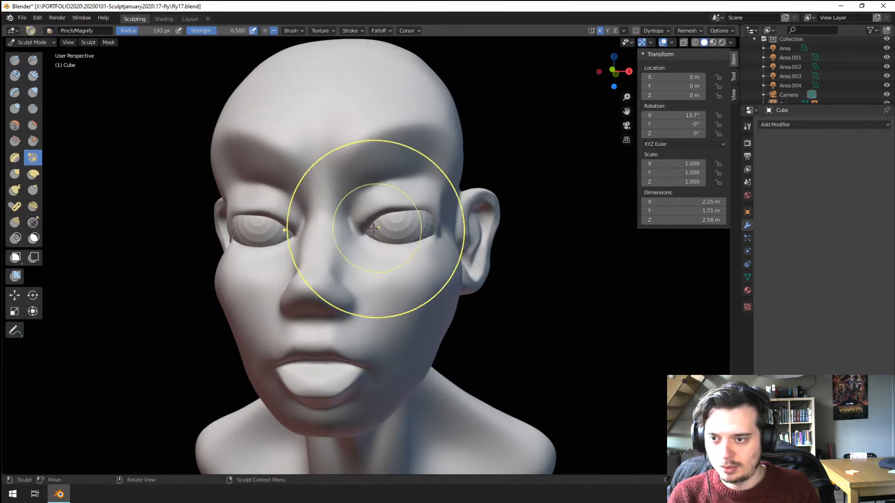
key(f)
click(410, 227)
Step: Pull the outer eye corner back and the upper eyelid down from a high side view, using the Grab brush at about 167 to 181 px
mouse_move(413, 226)
middle_down()
mouse_move(363, 266)
mouse_move(302, 279)
mouse_move(289, 295)
middle_up()
key(g)
key(f)
click(299, 303)
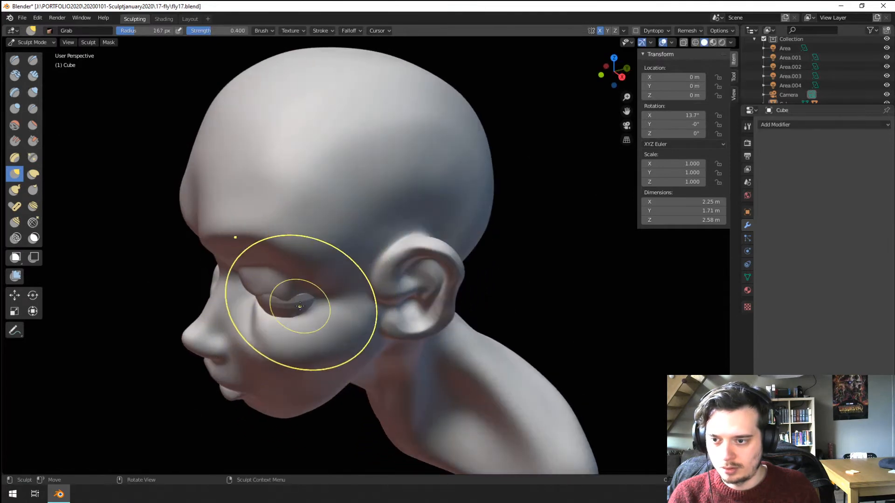
drag(301, 303, 308, 306)
middle_drag(294, 305, 300, 304)
key(f)
click(298, 304)
drag(281, 295, 278, 299)
Step: Push the outer edge of the eye socket inward above the upper eyelid with a resized Grab brush
key(f)
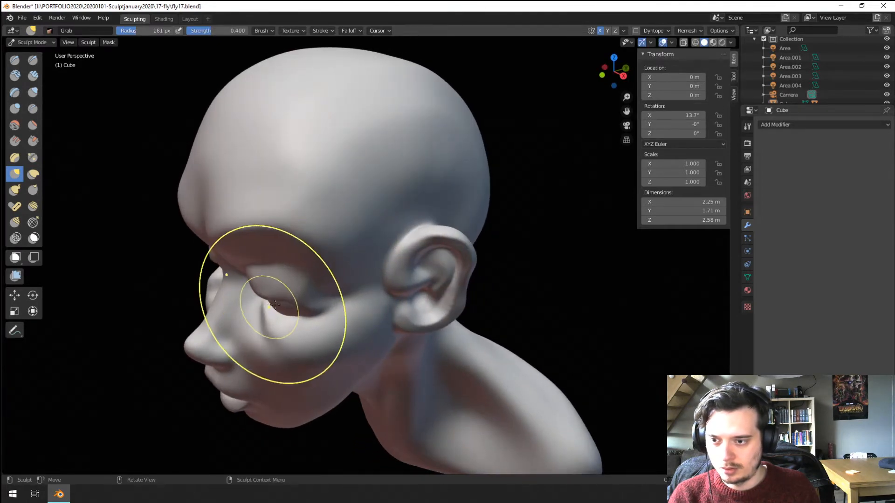
click(284, 298)
middle_drag(284, 298, 315, 270)
key(f)
click(399, 226)
click(399, 225)
middle_drag(399, 226, 439, 203)
key(f)
click(418, 212)
drag(452, 198, 410, 191)
Step: Raise the lower eyelid in two small moves with the Grab brush at about 182 px
key(f)
click(426, 209)
middle_drag(425, 210, 404, 239)
drag(416, 254, 418, 241)
middle_drag(418, 239, 422, 233)
key(f)
click(423, 233)
drag(423, 237, 422, 232)
Step: Define the fold above the upper eyelid with the Crease brush at about 70 px and reduce it for the inner eye corner
middle_drag(422, 231, 417, 222)
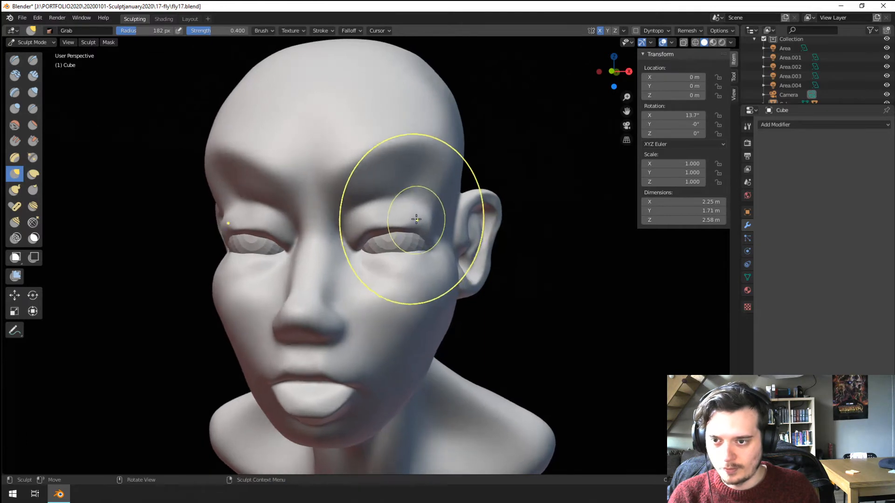
click(33, 108)
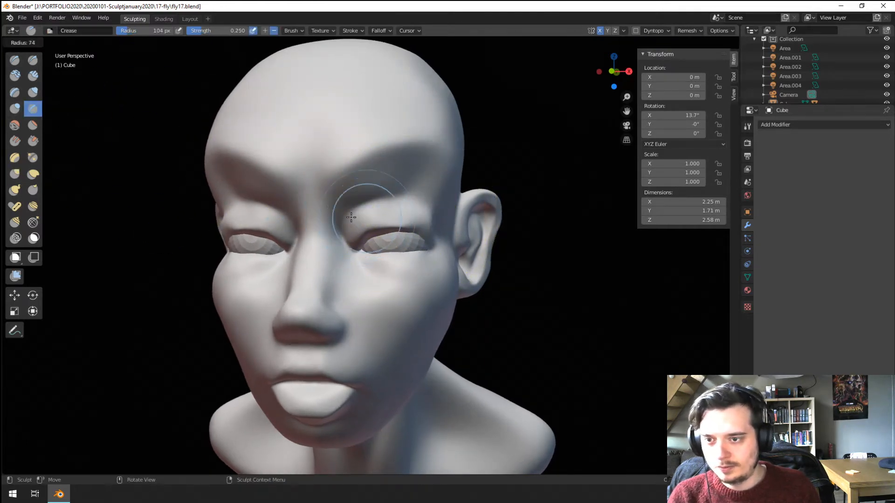
drag(433, 206, 436, 204)
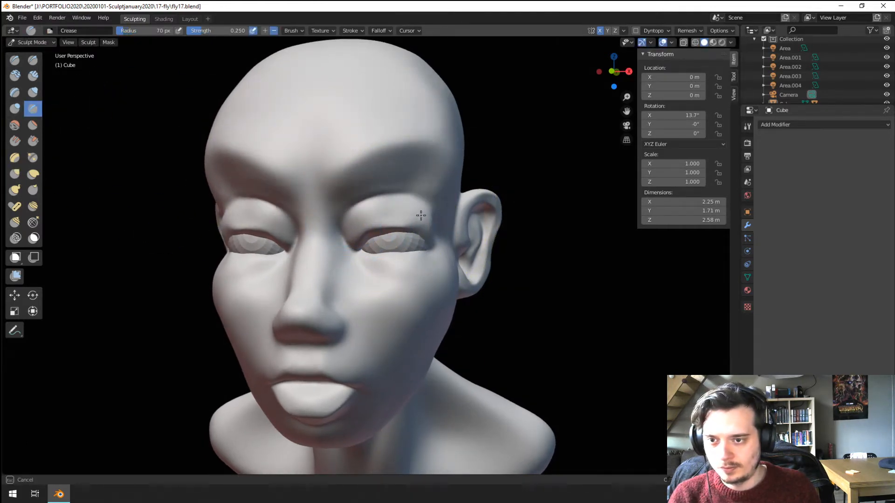
mouse_move(453, 202)
middle_down()
mouse_move(318, 219)
mouse_move(425, 200)
middle_up()
key(g)
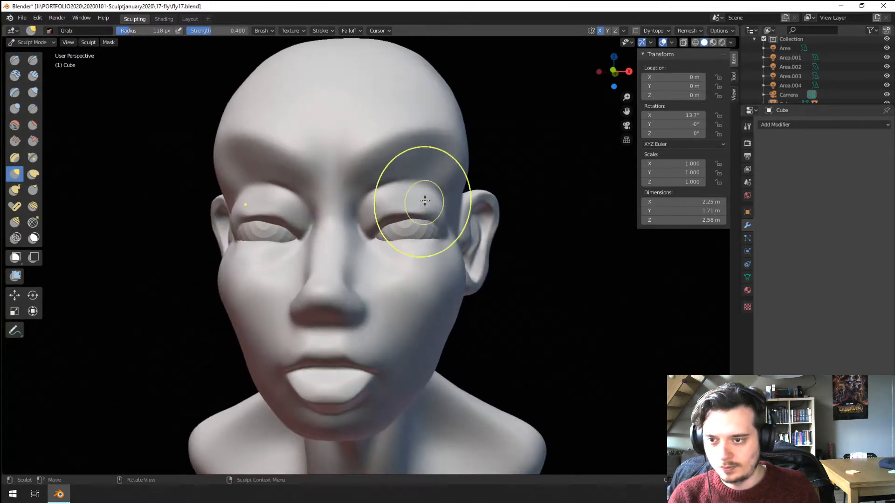
scroll(423, 199, up, 2)
click(34, 109)
shift+middle_drag(322, 175, 285, 216)
key(f)
click(339, 243)
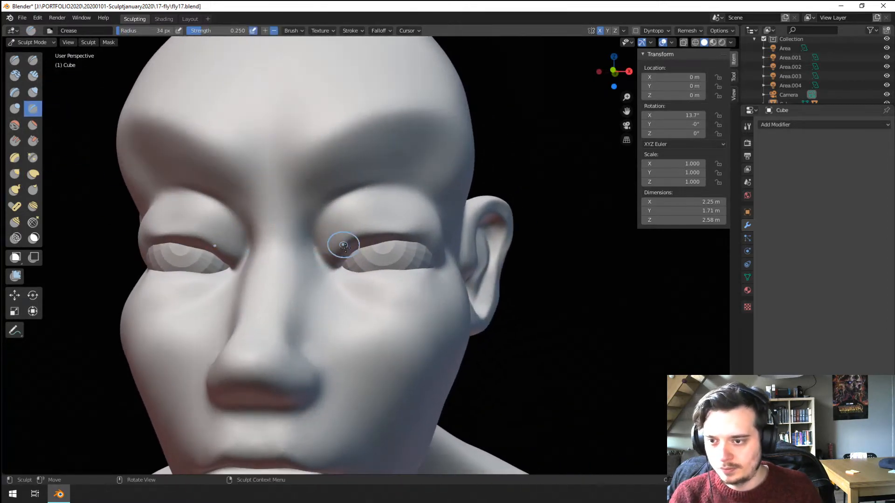
middle_drag(438, 231, 367, 236)
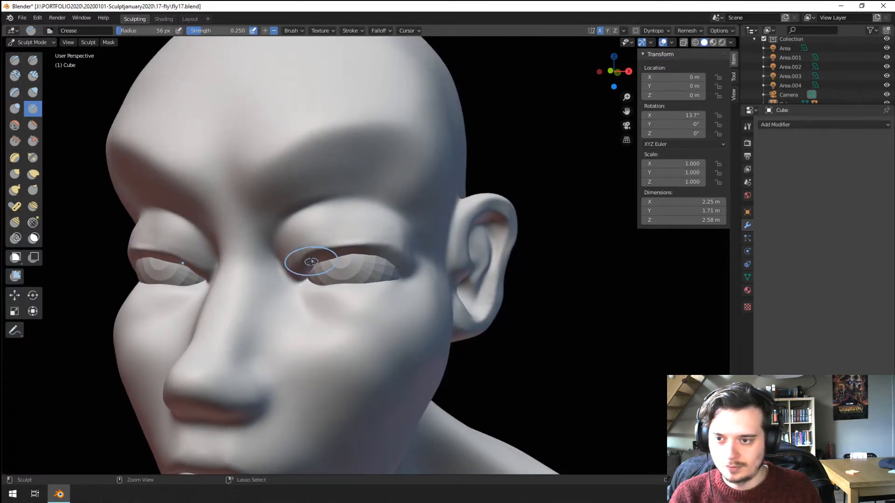
Step: Nudge the inner end of the upper eyelid toward the nose with the Grab brush at about 121 px
key(g)
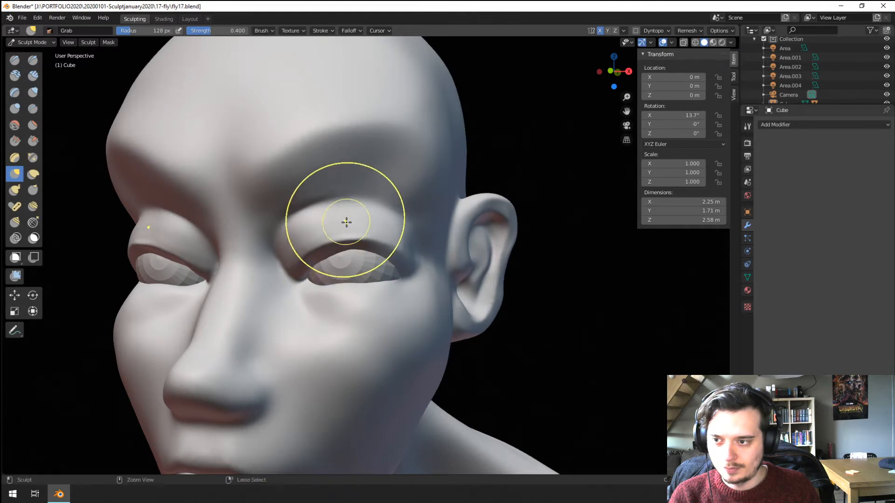
ctrl+middle_drag(346, 222, 352, 249)
middle_drag(352, 249, 376, 228)
key(f)
click(409, 215)
key(f)
click(386, 208)
drag(332, 208, 326, 205)
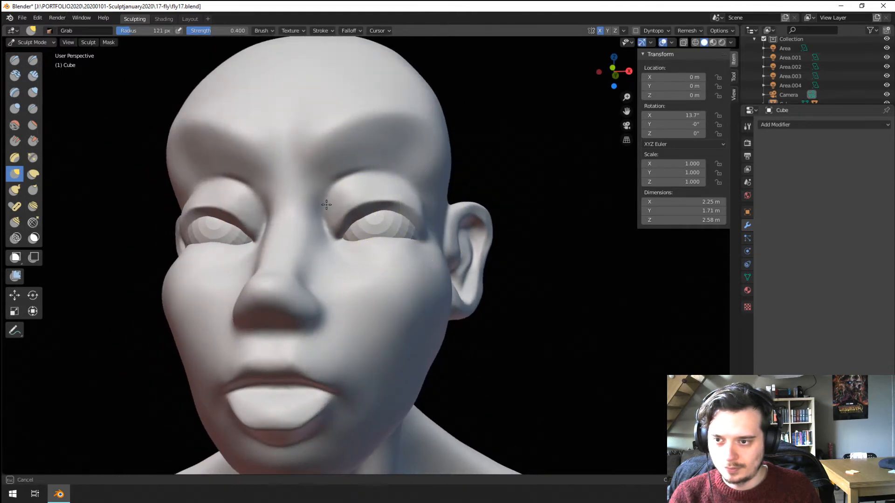
Step: Refine the upper eyelid beside the nose bridge and lift its inner fold with the Grab brush at about 85 to 92 px
middle_drag(328, 215, 321, 251)
key(f)
click(305, 250)
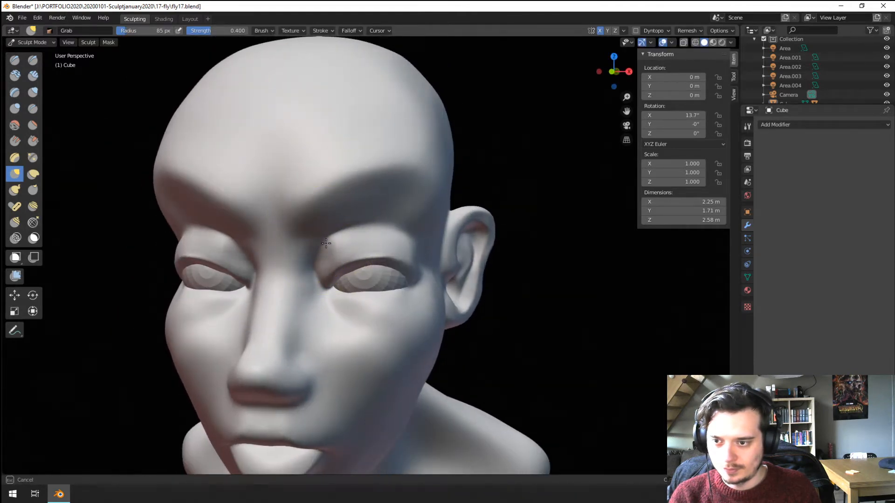
click(316, 260)
middle_drag(326, 244, 370, 278)
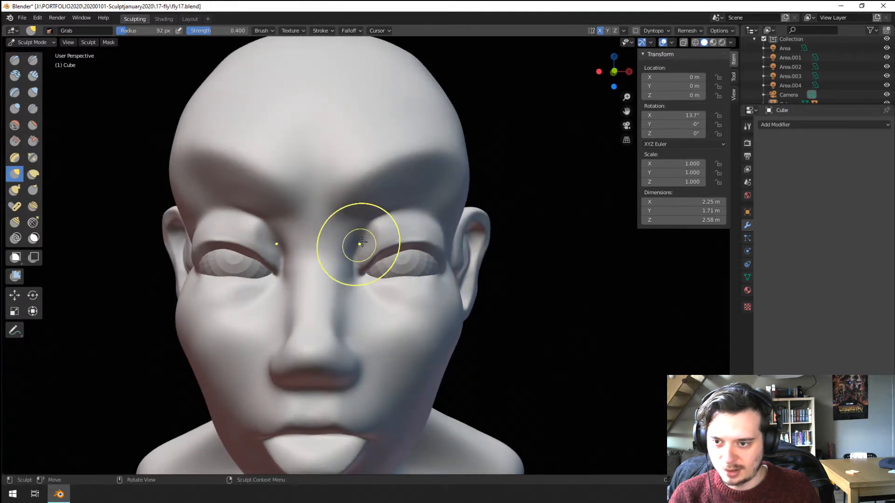
drag(372, 220, 371, 217)
Step: Push the upper eyelid fold back and up from a side view with the Grab brush at about 116 px
mouse_move(371, 217)
middle_down()
mouse_move(247, 236)
mouse_move(244, 247)
middle_up()
key(f)
click(296, 226)
drag(233, 244, 254, 235)
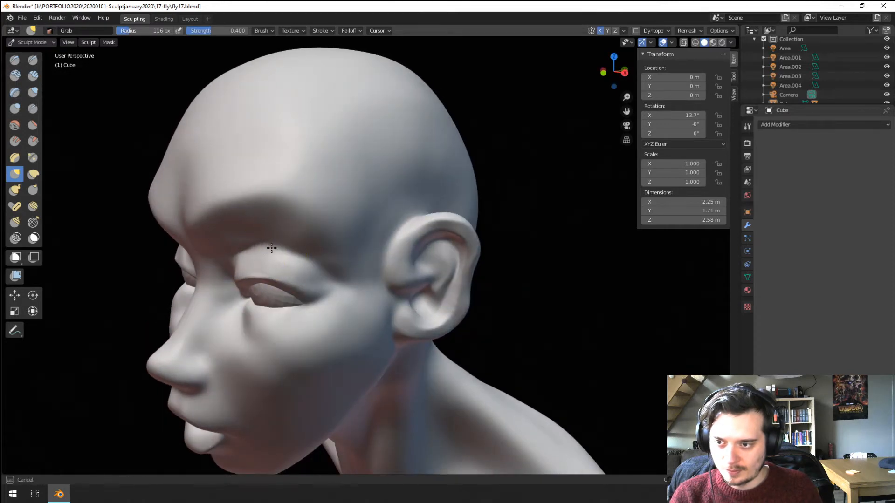
Step: Lift the eye socket area above the upper eyelid slightly with the Grab brush at about 114 px
mouse_move(271, 248)
middle_down()
mouse_move(250, 259)
mouse_move(402, 209)
middle_up()
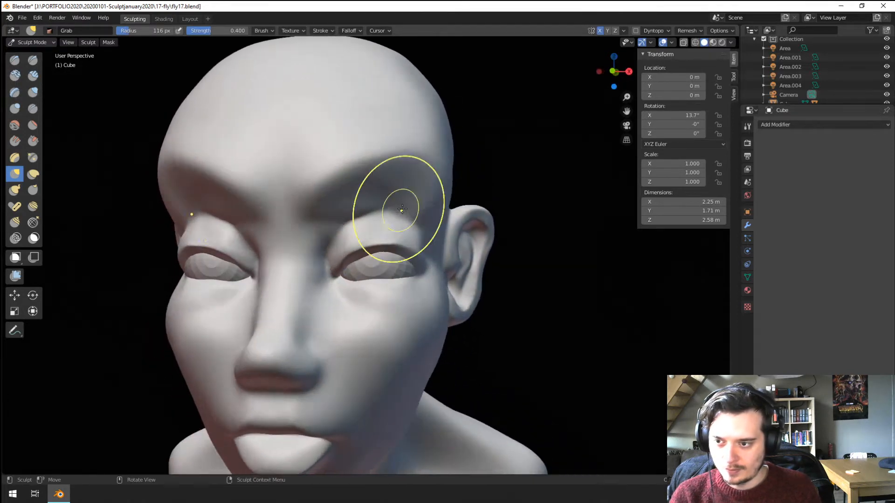
key(f)
click(344, 271)
middle_drag(336, 266, 338, 263)
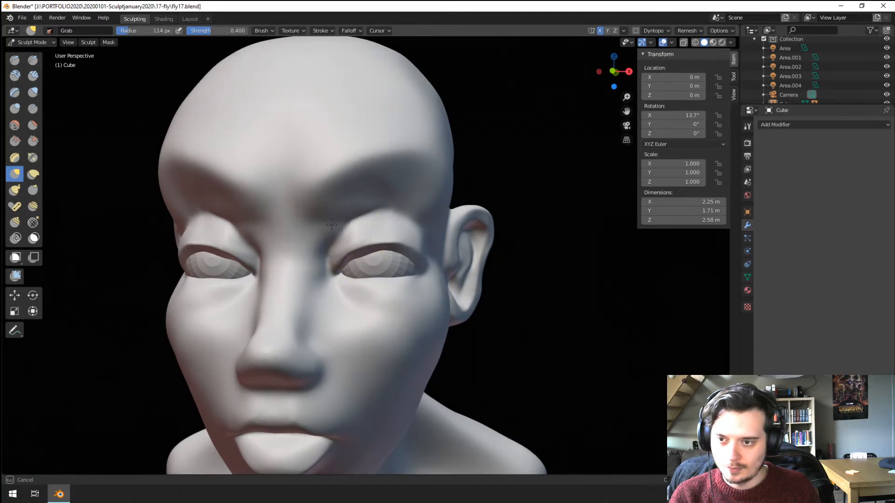
drag(367, 192, 368, 189)
Step: Raise the outer part of the upper eyelid fold with the Grab brush at about 152 px
mouse_move(383, 212)
middle_down()
mouse_move(359, 202)
mouse_move(389, 186)
middle_up()
key(f)
click(458, 197)
drag(405, 206, 405, 202)
Step: Reshape the upper eyelid's edge from the inner corner outward with the Grab brush at about 77 px
middle_drag(404, 204, 401, 219)
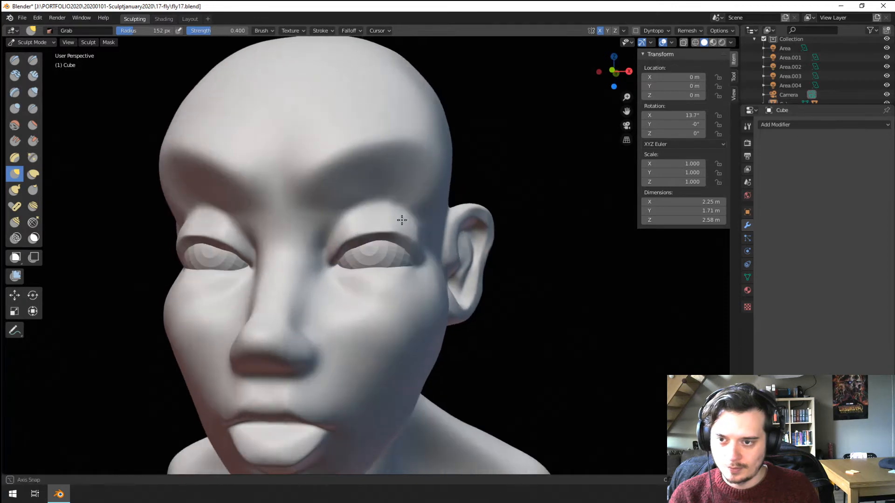
key(f)
click(389, 221)
click(343, 253)
drag(344, 252, 360, 234)
middle_drag(360, 234, 360, 239)
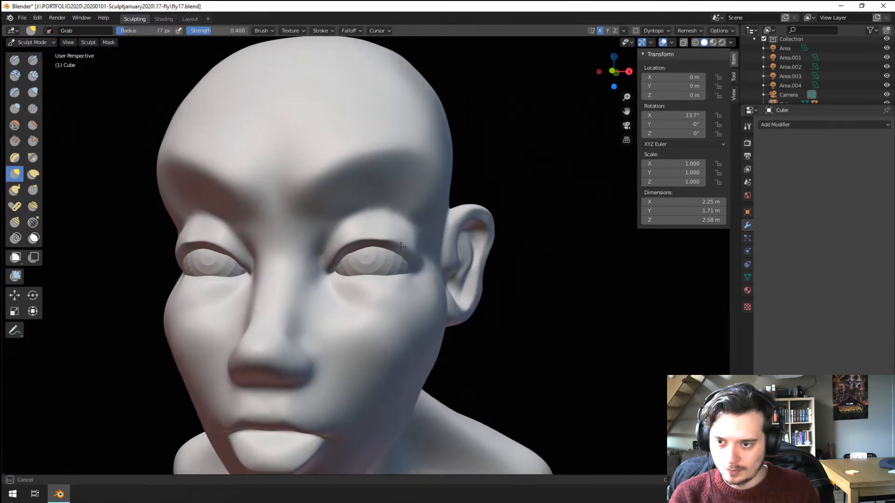
drag(386, 245, 385, 245)
Step: Stroke the upper eyelid from a three-quarter view with the Crease brush at about 56 px
middle_drag(385, 244, 359, 234)
scroll(359, 234, up, 2)
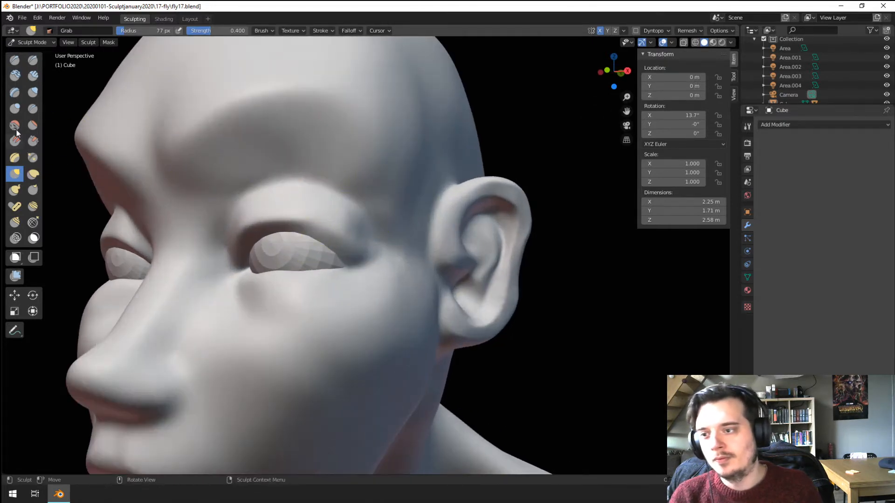
click(36, 109)
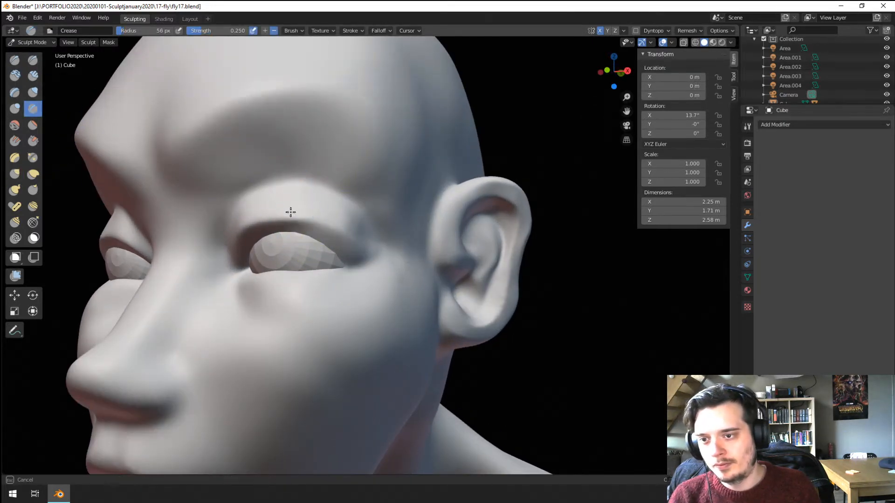
scroll(333, 203, down, 4)
Step: Lift the lower cheek and the mouth area with the Grab brush from a low three-quarter view
middle_drag(333, 203, 349, 211)
mouse_move(330, 273)
middle_down()
mouse_move(348, 249)
mouse_move(348, 264)
middle_up()
key(g)
scroll(348, 263, up, 2)
drag(345, 299, 371, 280)
middle_drag(371, 280, 334, 281)
key(f)
click(312, 283)
drag(241, 340, 243, 317)
Step: Pull the mouth corner outward and up with the Grab brush at about 157 px
middle_drag(259, 303, 270, 314)
key(f)
click(273, 314)
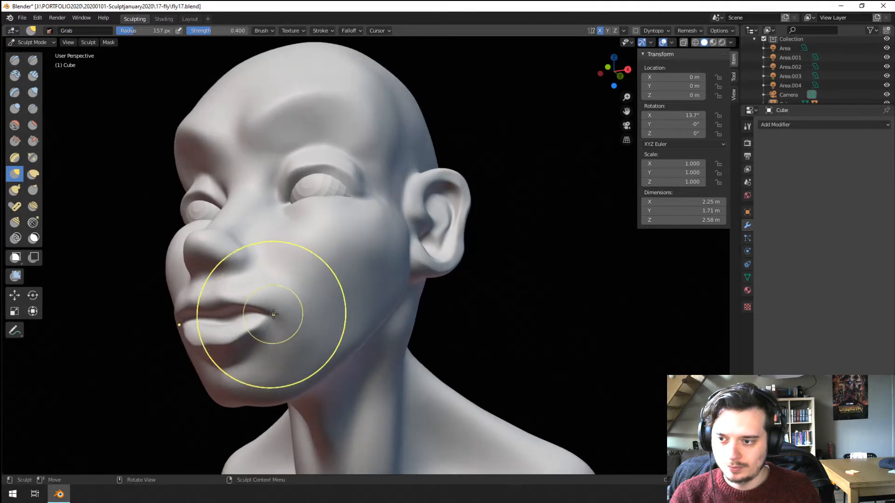
drag(273, 314, 289, 298)
Step: Raise the lower lip's underside and the area below the mouth corner with the Grab brush, finishing at about 141 px
mouse_move(290, 298)
middle_down()
mouse_move(228, 312)
mouse_move(238, 325)
middle_up()
key(f)
drag(216, 351, 221, 345)
middle_drag(221, 345, 267, 356)
key(f)
click(272, 357)
drag(272, 361, 278, 350)
Step: Build up volume around the mouth corner with the Blob brush at about 89 px
mouse_move(279, 347)
middle_down()
mouse_move(333, 297)
mouse_move(378, 281)
middle_up()
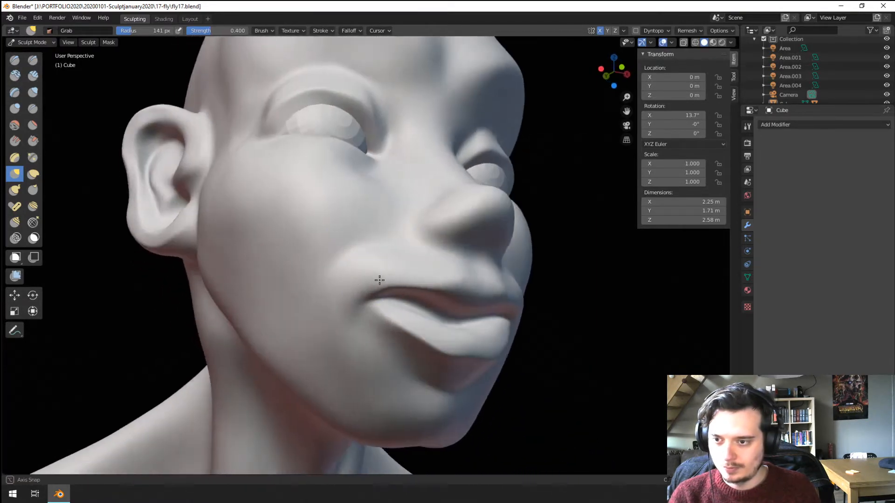
click(15, 109)
key(f)
click(292, 253)
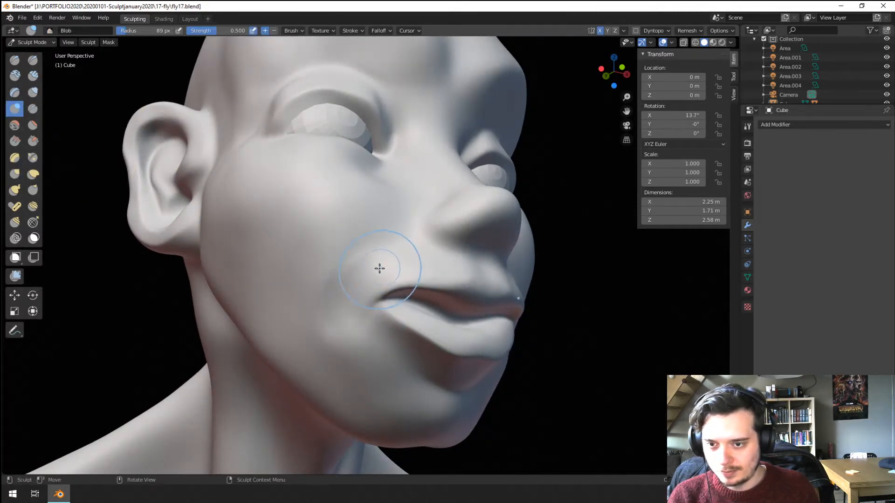
Step: Widen the mouth corner toward the cheek and adjust the flesh beside it with the Grab brush at about 187 px
middle_drag(379, 268, 335, 276)
key(g)
middle_drag(323, 312, 347, 326)
key(f)
click(369, 327)
drag(372, 335, 350, 329)
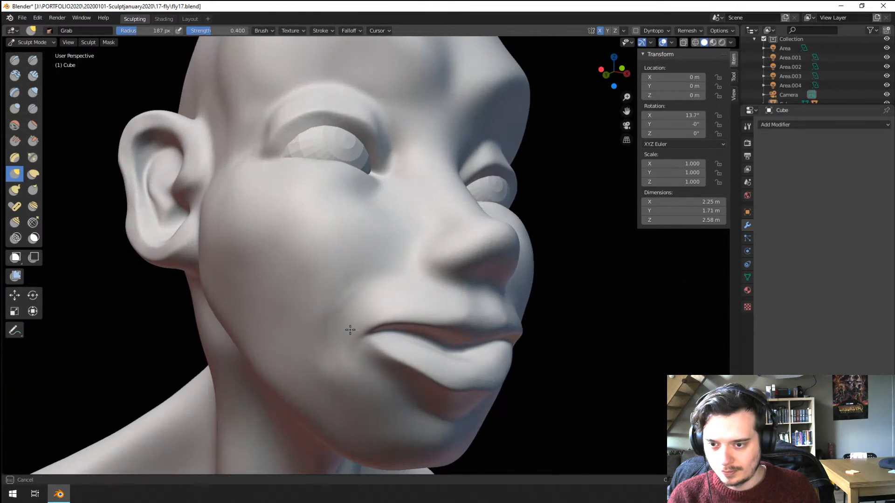
middle_drag(350, 330, 329, 329)
mouse_move(325, 340)
mouse_down()
mouse_move(262, 328)
mouse_move(334, 338)
mouse_up()
Step: Try flattening the lips with the Flatten/Contrast brush at about 261 px and undo the stroke
click(33, 158)
key(f)
click(319, 335)
key(f)
click(363, 311)
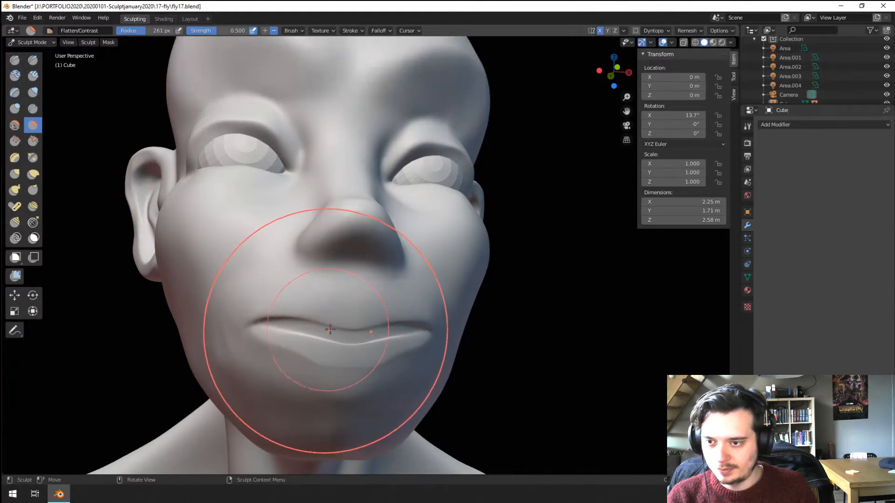
key(ctrl+z)
Step: Flatten the upper and lower lips across the mouth with the Flatten/Contrast brush at about 181 px
key(f)
click(273, 340)
mouse_move(279, 341)
mouse_down()
mouse_move(291, 342)
mouse_move(259, 329)
mouse_move(273, 326)
mouse_up()
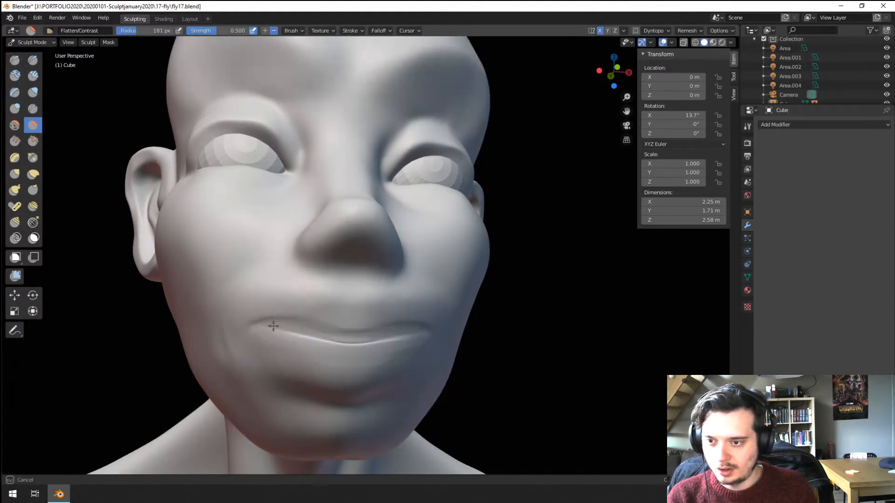
mouse_move(386, 342)
mouse_down()
mouse_move(349, 343)
mouse_move(336, 329)
mouse_move(373, 351)
mouse_up()
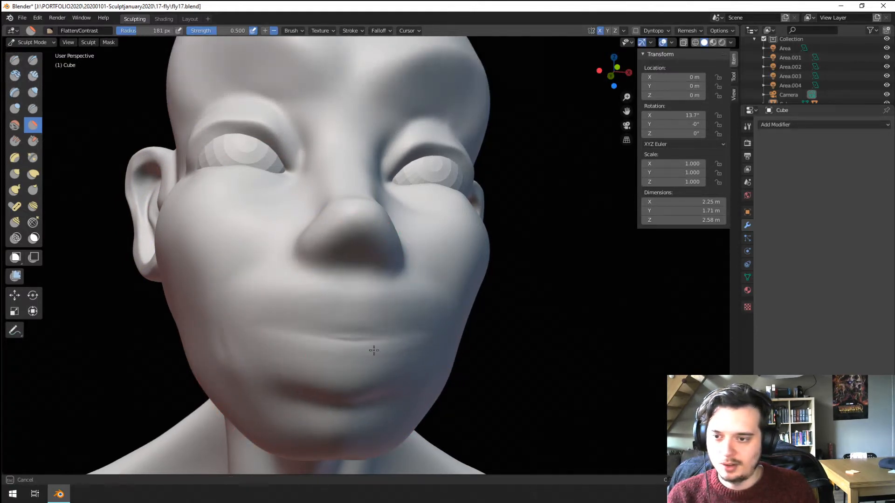
mouse_move(276, 341)
mouse_down()
mouse_move(394, 351)
mouse_move(389, 391)
mouse_up()
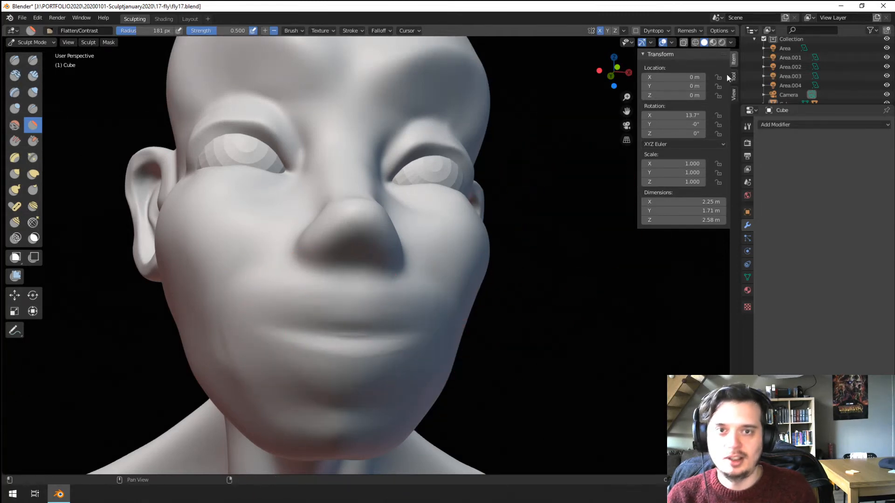
Step: Remesh the head with a voxel size of 0.006 m and carve the line between the lips with the Crease brush at about 44 px
click(685, 30)
click(681, 109)
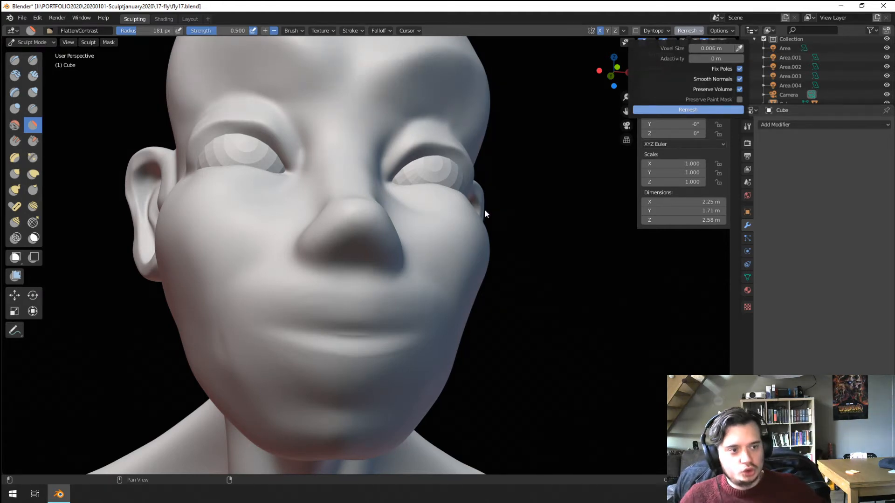
click(38, 110)
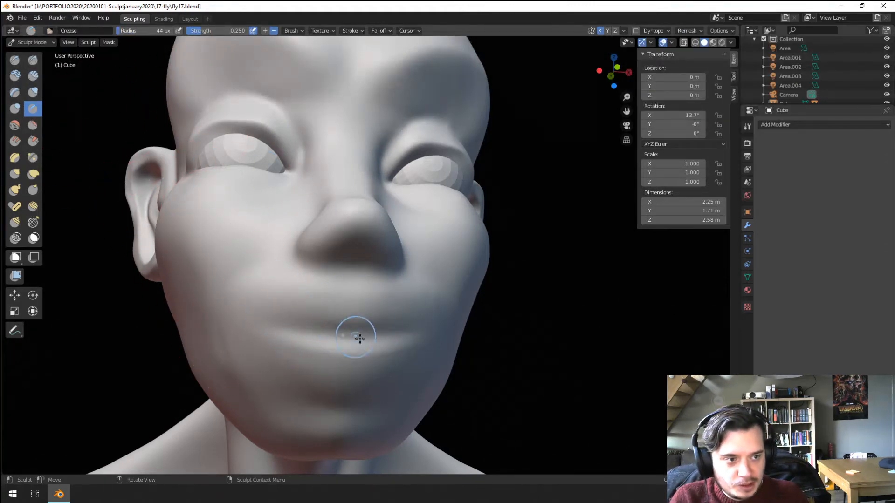
drag(271, 350, 372, 343)
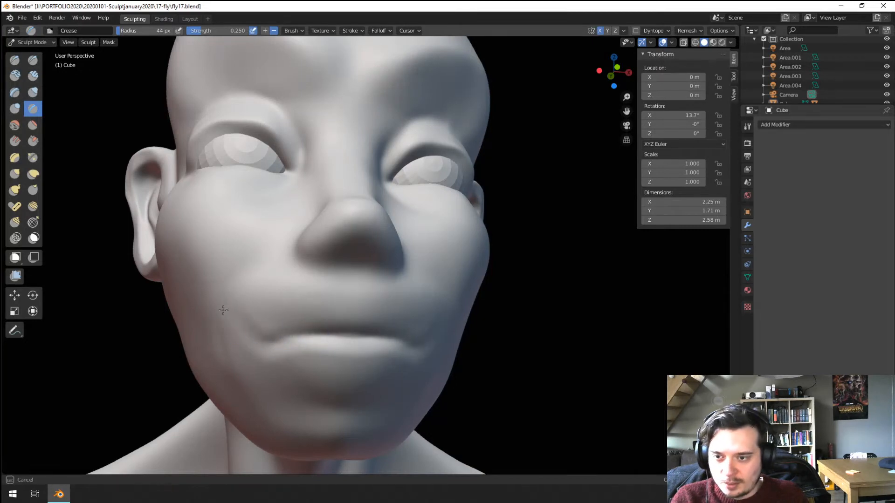
drag(346, 330, 371, 333)
drag(256, 348, 345, 334)
drag(292, 341, 369, 333)
Step: Nudge the lips and mouth line into shape from several angles with the Grab brush at about 113 px
scroll(305, 329, down, 3)
middle_drag(305, 329, 246, 329)
key(g)
drag(279, 310, 280, 310)
mouse_move(283, 308)
middle_down()
mouse_move(337, 283)
mouse_move(364, 237)
middle_up()
drag(354, 244, 348, 241)
middle_drag(348, 240, 172, 228)
scroll(172, 228, up, 2)
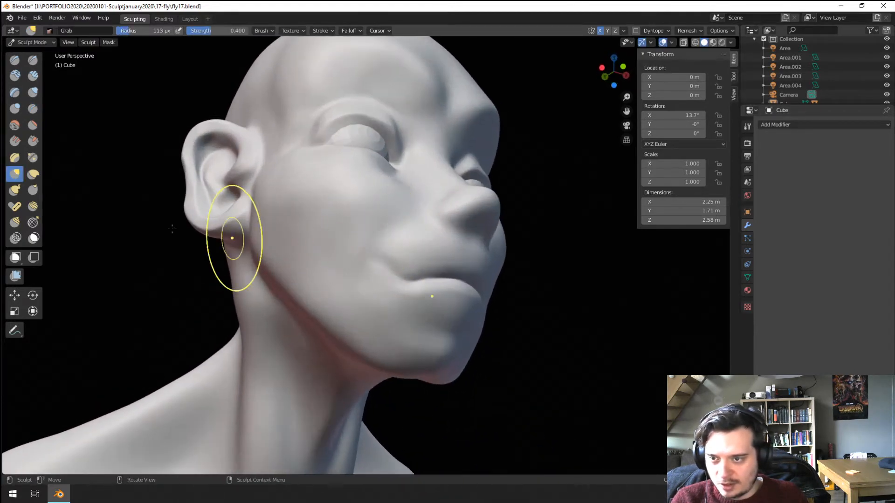
Step: Shift the larger form around the mouth corner with the Grab brush at about 176 px
click(33, 92)
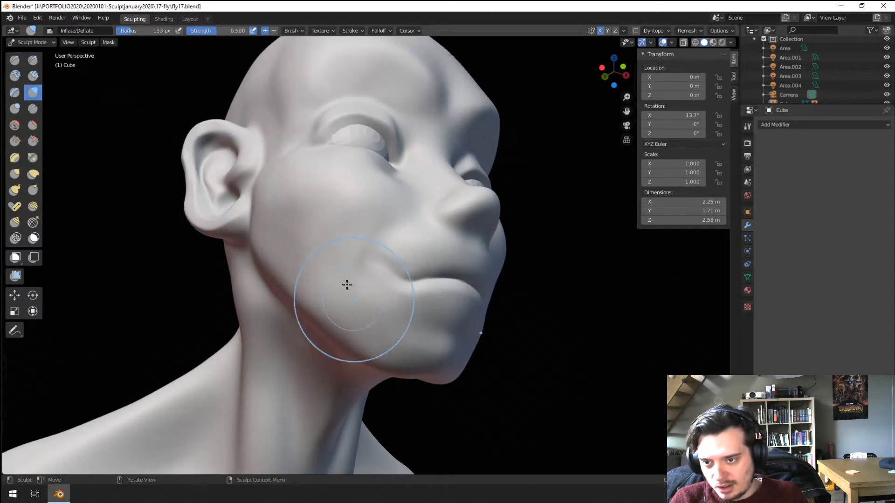
mouse_move(343, 242)
middle_down()
mouse_move(310, 235)
mouse_move(313, 244)
middle_up()
key(g)
drag(301, 279, 299, 287)
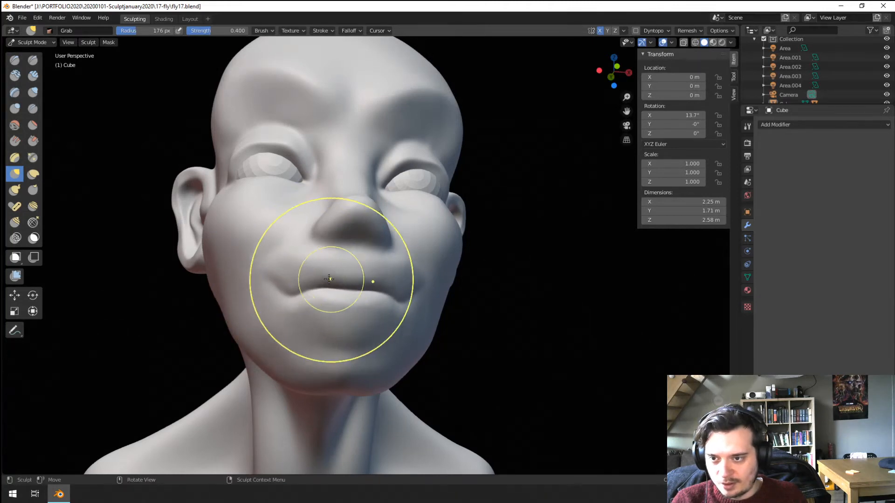
mouse_move(329, 278)
middle_down()
mouse_move(369, 265)
mouse_move(405, 288)
mouse_move(286, 296)
mouse_move(350, 259)
mouse_move(311, 275)
mouse_move(297, 302)
middle_up()
mouse_move(298, 302)
middle_down()
mouse_move(229, 302)
mouse_move(290, 278)
mouse_move(329, 240)
mouse_move(326, 219)
middle_up()
Step: Puff up the upper lip along its whole width with the Inflate/Deflate brush at about 100 px
click(33, 92)
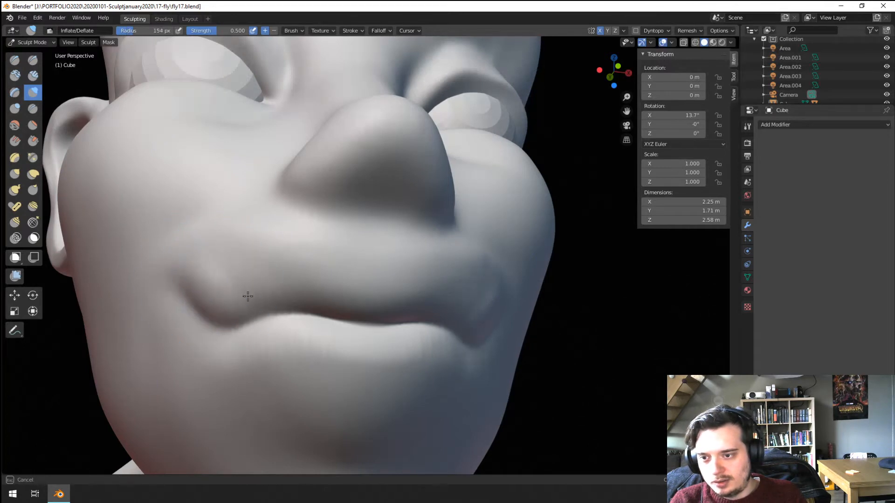
key(f)
click(348, 288)
drag(354, 290, 373, 293)
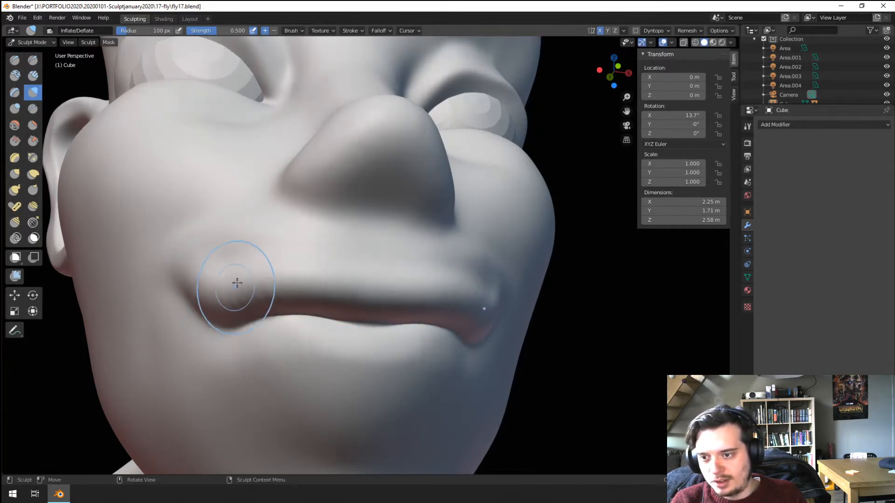
Step: Sharpen the upper lip's edge out to the mouth corner with the Crease brush at about 86 px
ctrl+middle_drag(237, 283, 229, 317)
middle_drag(228, 317, 287, 272)
mouse_move(287, 272)
middle_down()
mouse_move(244, 321)
mouse_move(257, 337)
middle_up()
click(33, 108)
ctrl+middle_drag(258, 336, 261, 306)
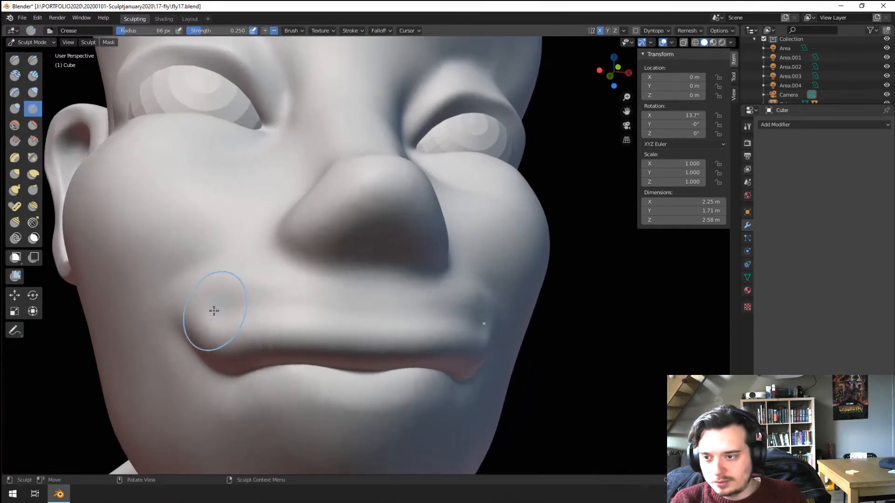
mouse_move(218, 348)
ctrl+mouse_down()
mouse_move(325, 327)
mouse_move(385, 329)
ctrl+mouse_up()
mouse_move(289, 289)
ctrl+middle_down()
mouse_move(267, 329)
mouse_move(239, 323)
mouse_move(270, 307)
ctrl+middle_up()
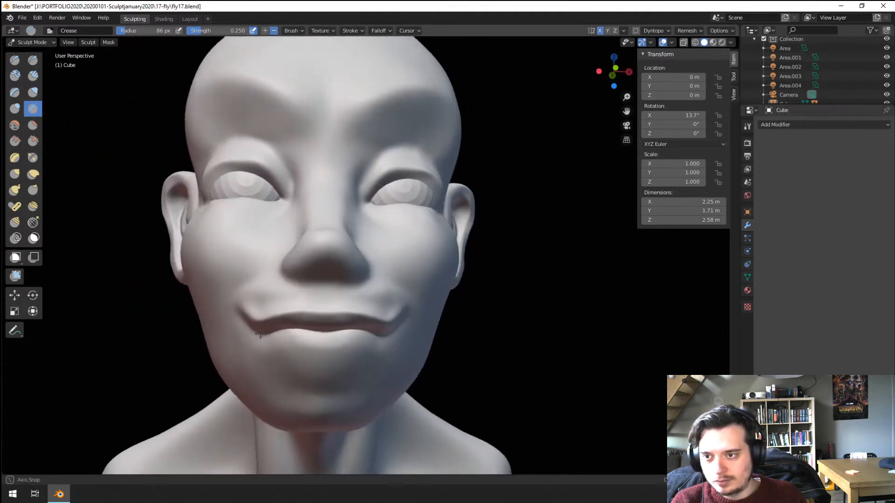
Step: Carve the smile fold between the cheek and the mouth corner with the Crease brush at about 77 px
scroll(270, 308, up, 6)
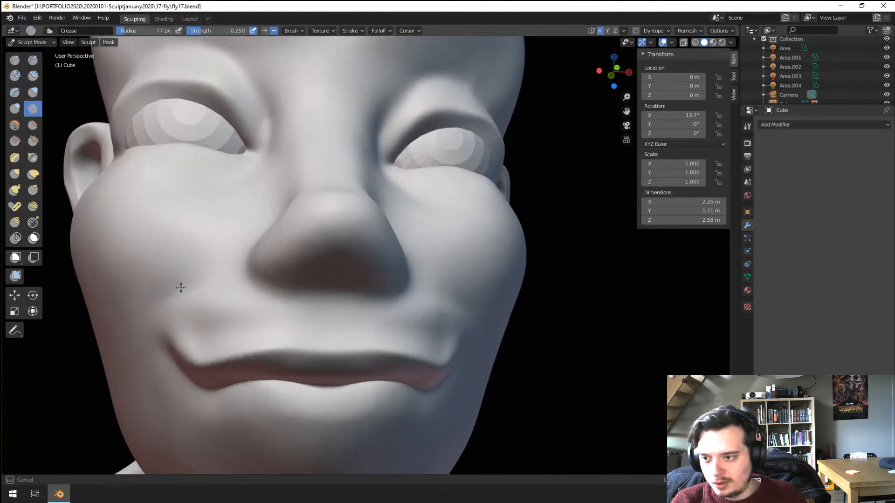
drag(157, 300, 136, 318)
ctrl+middle_drag(195, 293, 164, 320)
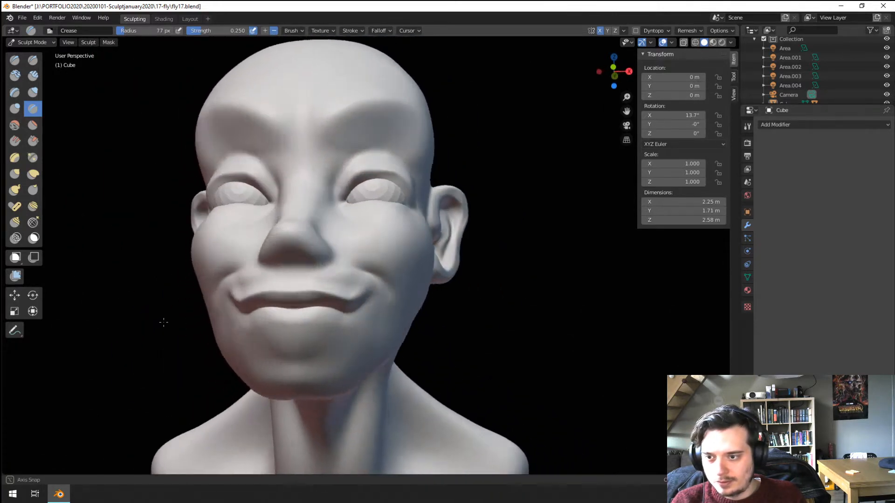
Step: Puff up the lower lip with the Inflate/Deflate brush at about 71 px and refine its edge with the Crease brush at about 78 px
scroll(193, 363, up, 6)
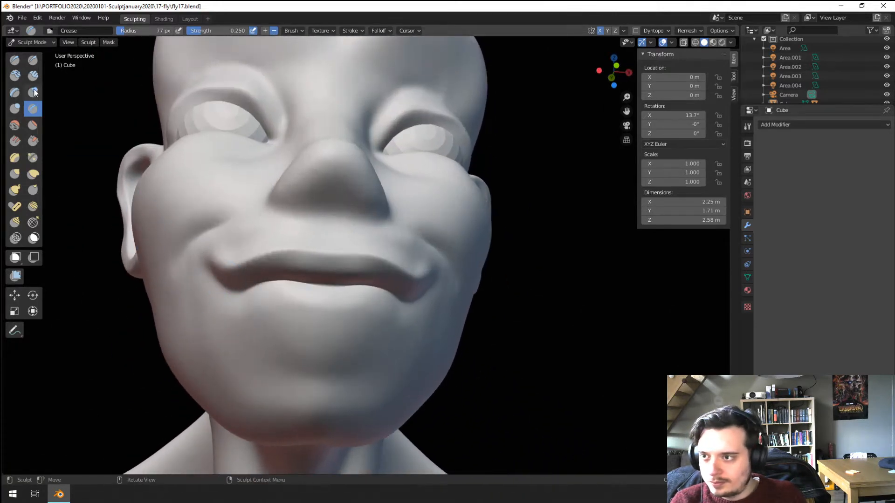
click(34, 92)
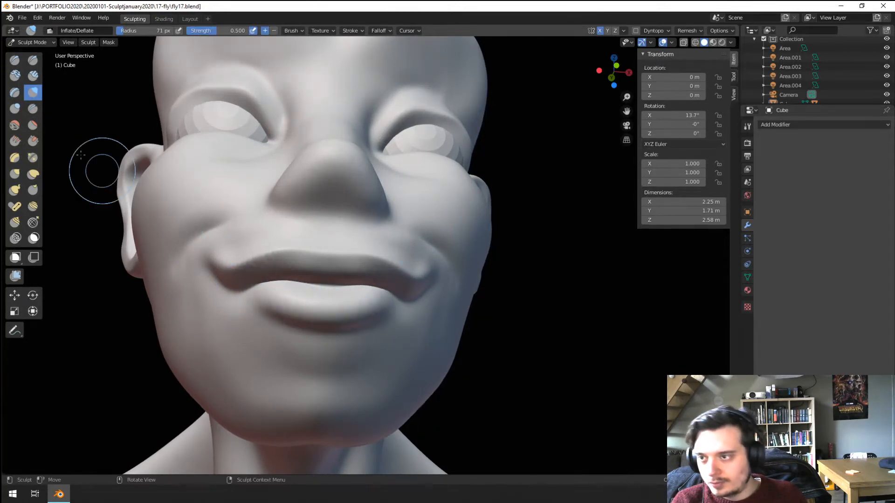
click(32, 108)
middle_drag(56, 123, 297, 265)
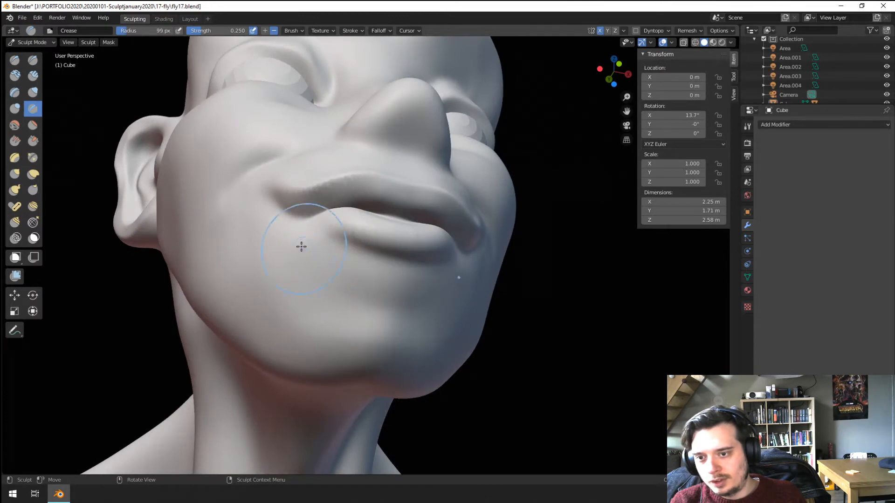
middle_drag(353, 279, 349, 280)
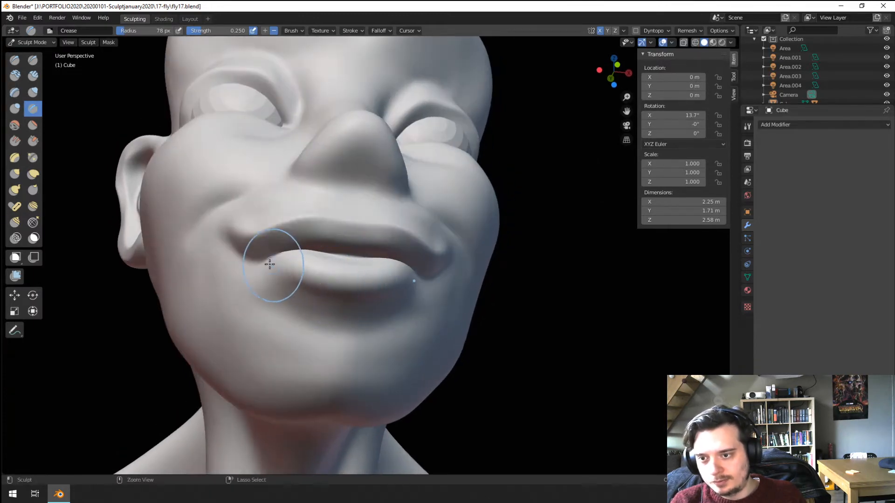
ctrl+middle_drag(298, 267, 319, 289)
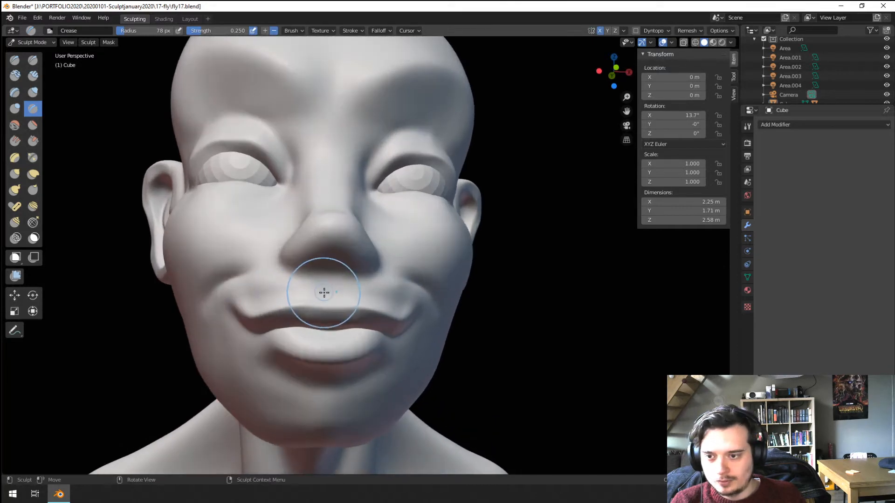
Step: Raise the peaks of the upper lip below the nose with the Grab brush at about 103 px
key(g)
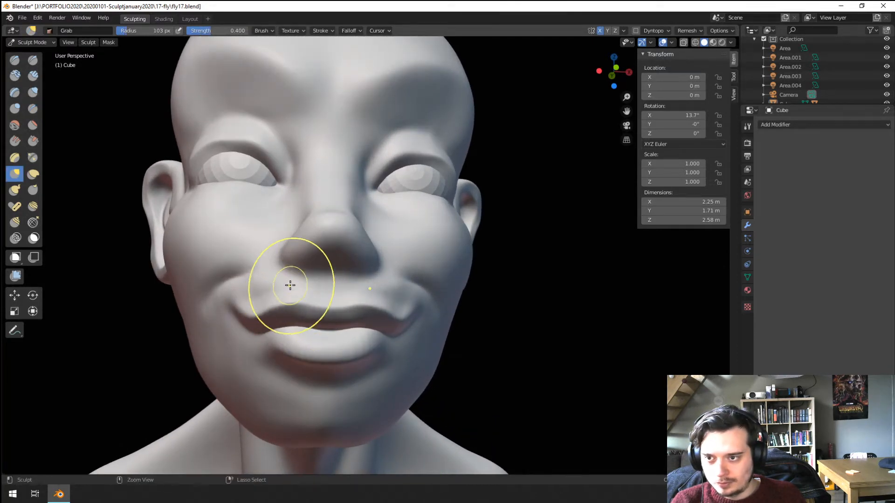
mouse_move(290, 285)
middle_down()
mouse_move(201, 320)
mouse_move(259, 314)
mouse_move(282, 326)
middle_up()
shift+middle_drag(323, 265, 324, 299)
Step: Adjust the forms around the brow and eye from several angles with the Grab brush at about 150 px
key(f)
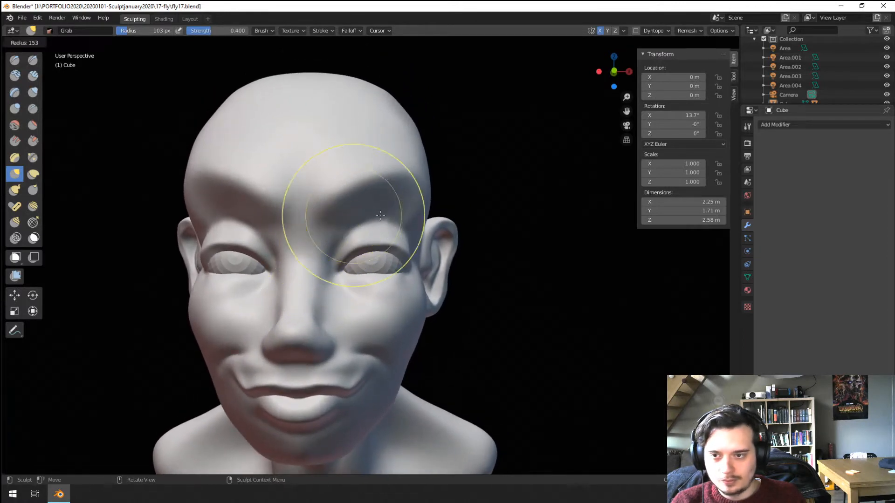
click(410, 169)
mouse_move(381, 178)
middle_down()
mouse_move(343, 184)
mouse_move(344, 200)
mouse_move(289, 214)
mouse_move(344, 211)
mouse_move(368, 229)
mouse_move(330, 249)
middle_up()
key(f)
click(347, 233)
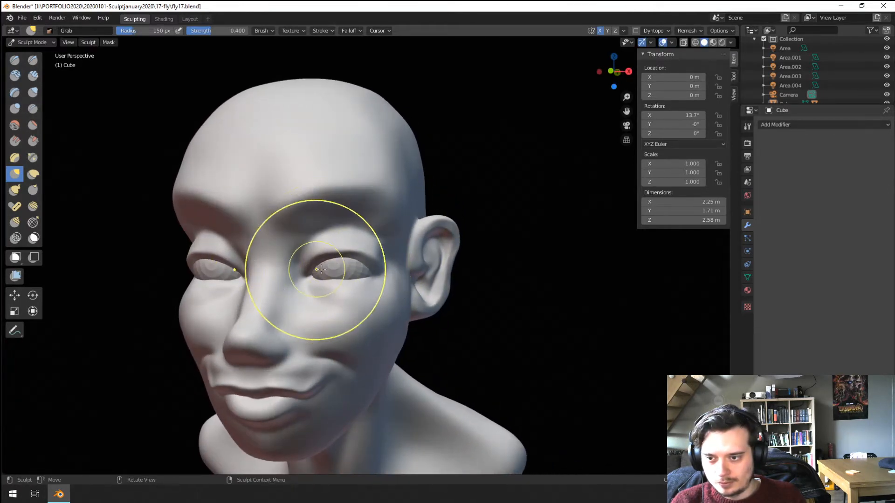
key(f)
click(386, 284)
mouse_move(364, 277)
middle_down()
mouse_move(377, 282)
mouse_move(389, 255)
middle_up()
key(f)
click(362, 293)
Step: Reshape the mouth corner and the lower cheek beside it with the Grab brush at about 160 to 179 px
scroll(373, 275, down, 3)
mouse_move(343, 294)
middle_down()
mouse_move(373, 298)
mouse_move(345, 275)
mouse_move(277, 261)
mouse_move(326, 294)
middle_up()
scroll(329, 256, up, 3)
key(f)
click(345, 317)
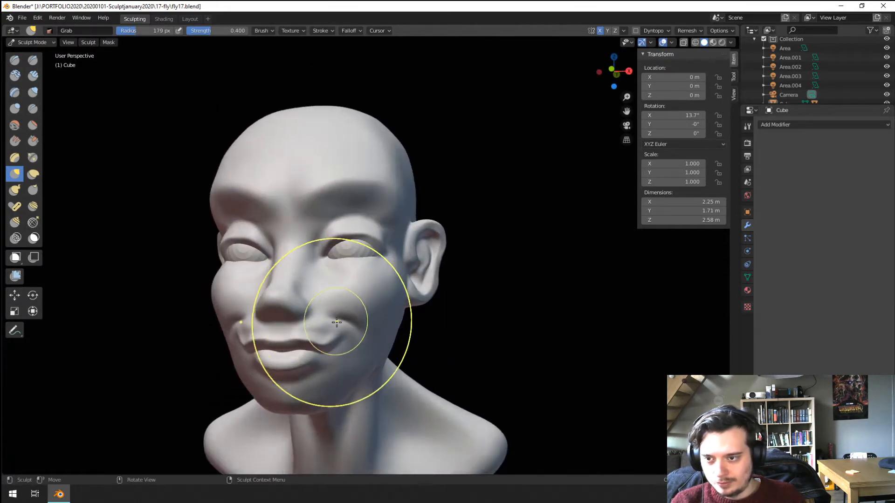
drag(333, 330, 329, 331)
middle_drag(329, 331, 327, 314)
key(f)
click(325, 334)
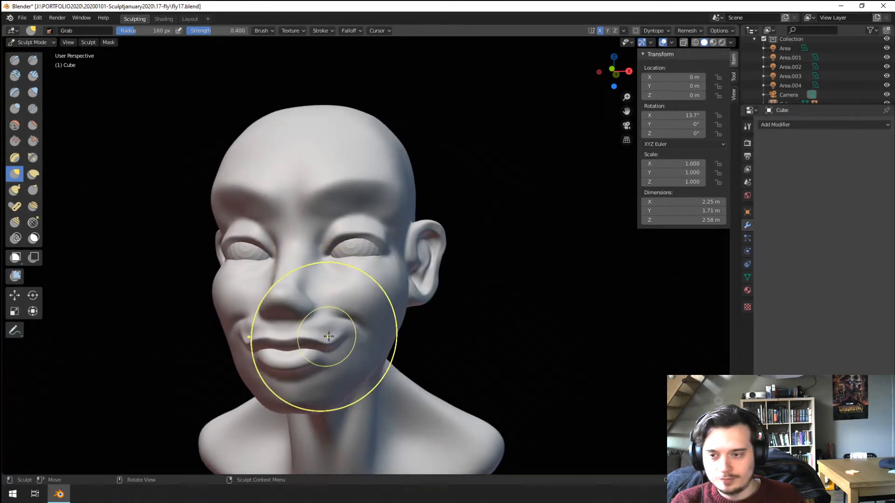
drag(343, 330, 348, 321)
Step: Lift the eyelid area slightly in three-quarter view with the Grab brush at about 201 px
middle_drag(348, 322, 330, 322)
scroll(326, 317, up, 2)
key(f)
click(312, 266)
drag(299, 265, 298, 255)
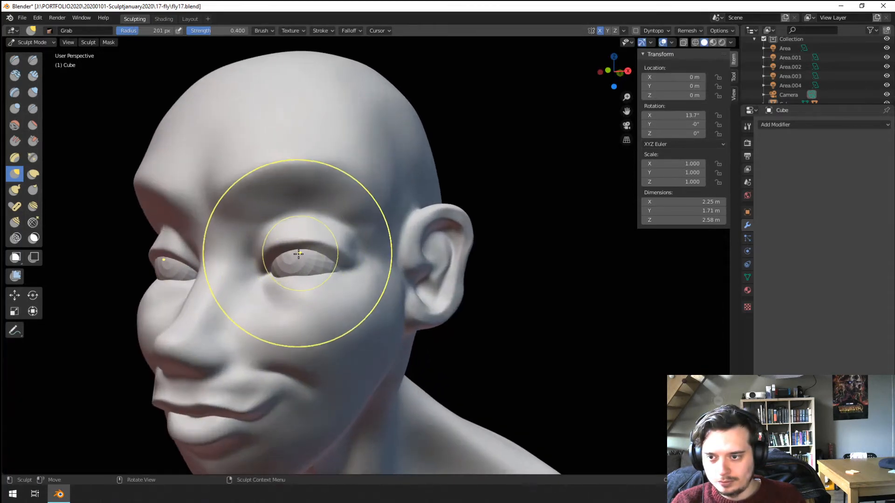
mouse_move(293, 284)
middle_down()
mouse_move(274, 280)
mouse_move(289, 253)
middle_up()
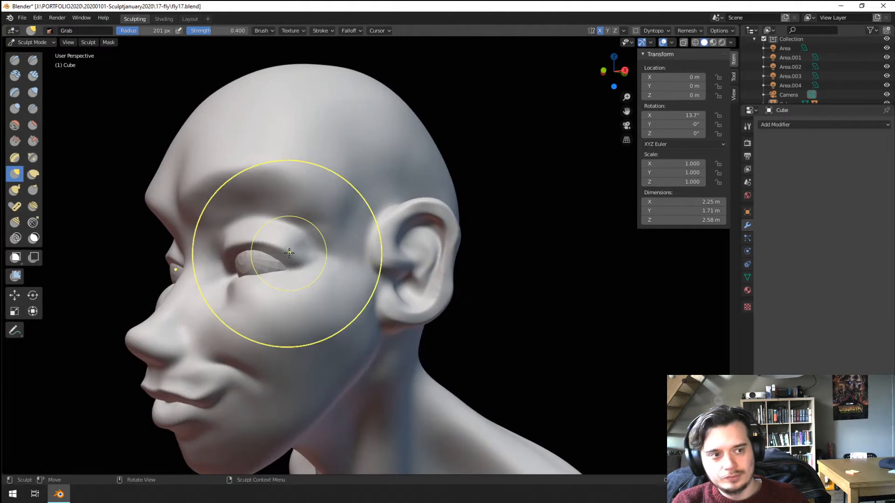
Step: In Object Mode, rotate the mirrored eyeball sphere freely and about the global X axis to redirect the gaze
click(44, 42)
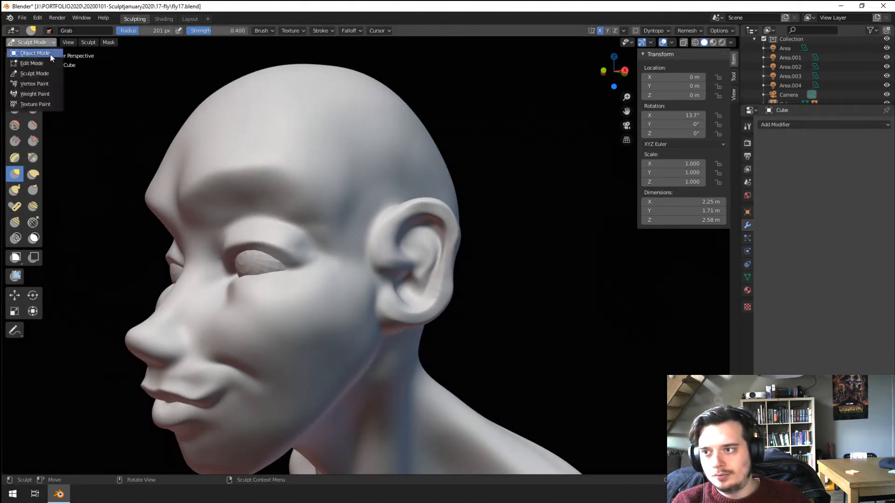
click(49, 54)
click(255, 255)
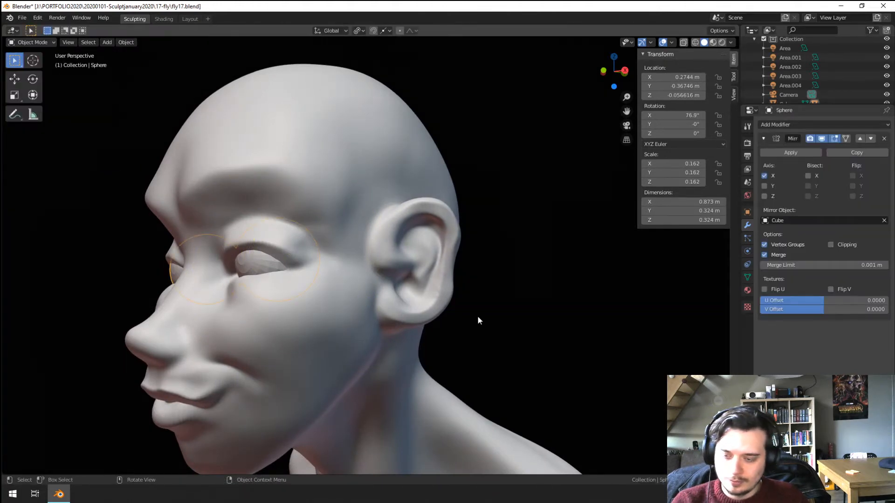
key(r)
click(466, 274)
mouse_move(359, 311)
middle_down()
mouse_move(393, 293)
mouse_move(455, 316)
mouse_move(466, 308)
mouse_move(418, 315)
middle_up()
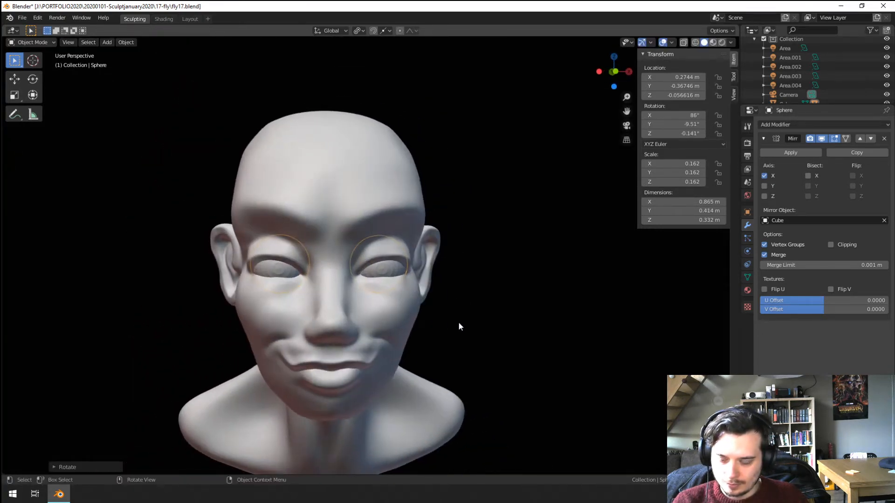
key(r)
key(x)
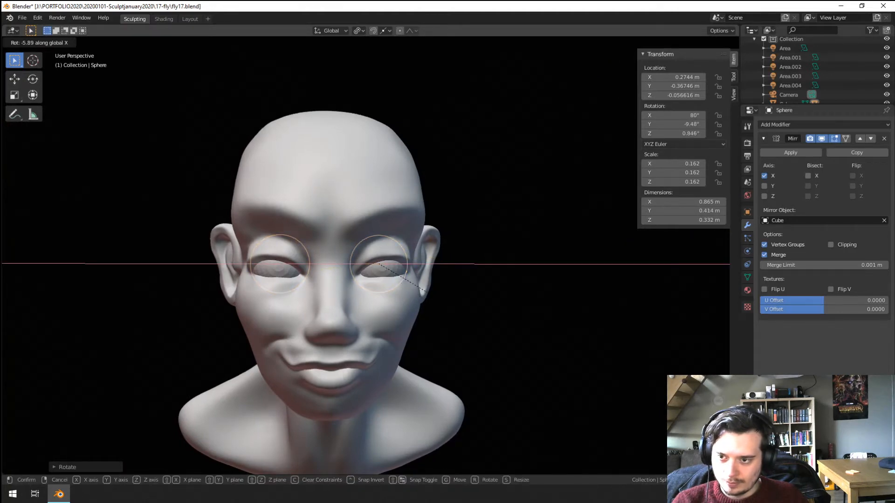
click(475, 322)
scroll(420, 319, up, 2)
Step: Select the head mesh and return it to Sculpt Mode
click(414, 321)
middle_drag(443, 363, 387, 366)
scroll(284, 294, down, 2)
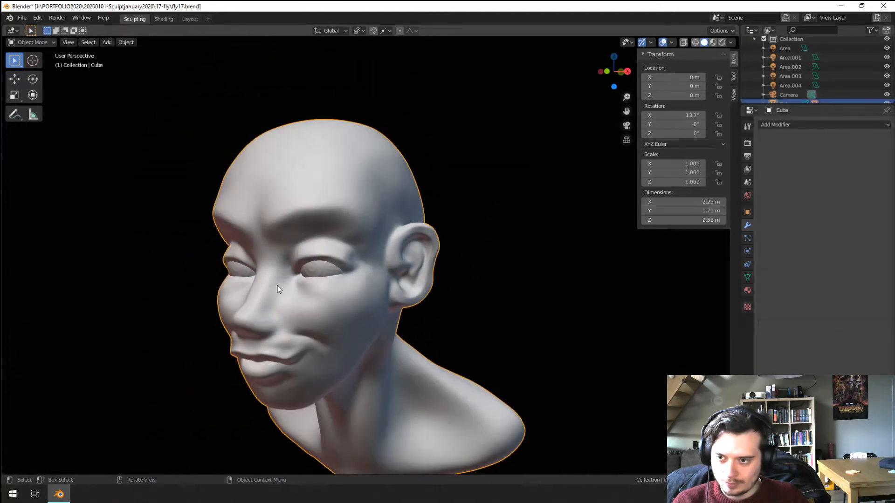
click(31, 43)
click(34, 73)
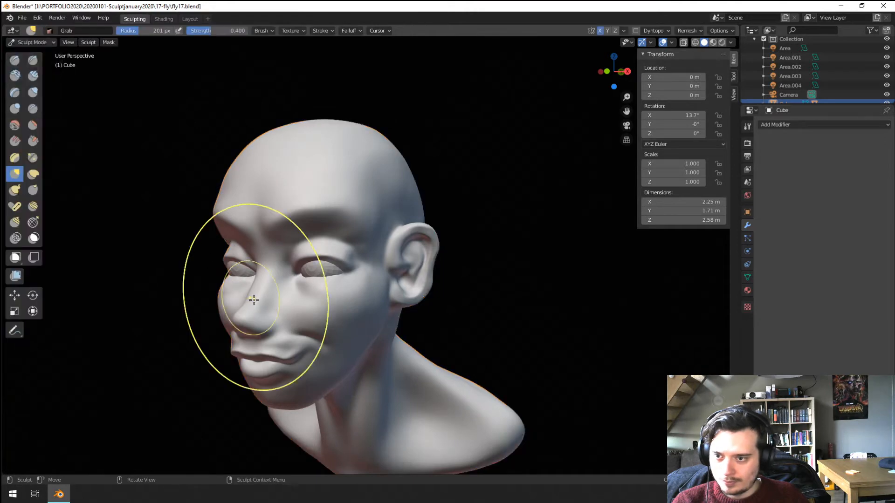
Step: Reshape the lower eyelid around the eyeball with the Grab brush at about 276 px
scroll(257, 294, up, 5)
key(f)
scroll(280, 265, down, 2)
middle_drag(289, 285, 272, 294)
key(f)
click(277, 298)
drag(278, 299, 284, 289)
middle_drag(288, 279, 335, 274)
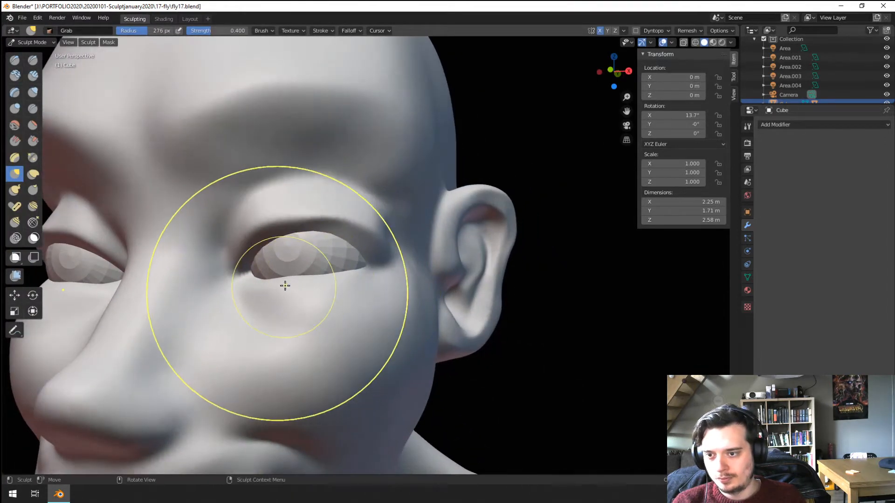
mouse_move(290, 273)
mouse_down()
mouse_move(303, 298)
mouse_move(275, 280)
mouse_up()
Step: Adjust the inner eye corner beside the nose bridge with the Grab brush, starting at about 202 px
key(f)
click(268, 289)
key(f)
click(289, 277)
middle_drag(249, 282, 284, 289)
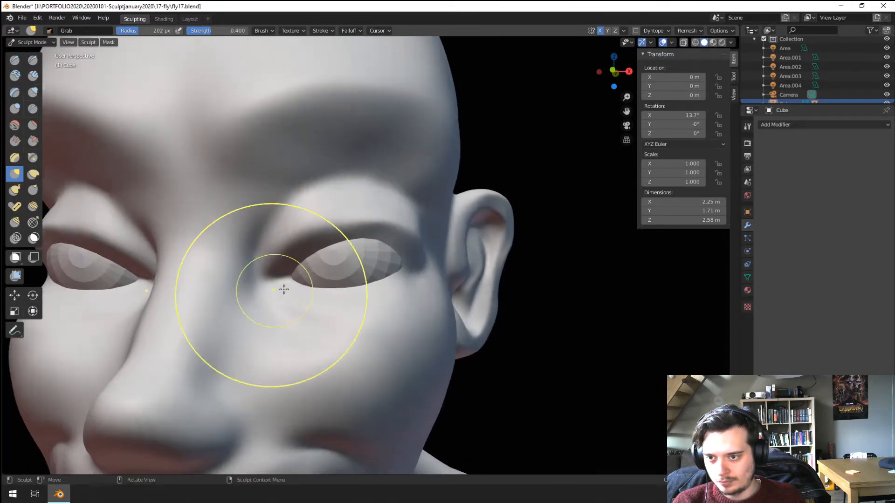
key(f)
click(311, 290)
drag(288, 289, 281, 282)
Step: Pull the flesh below the inner eye corner toward the nose with the Grab brush
middle_drag(281, 283, 263, 298)
drag(257, 302, 240, 305)
key(f)
click(267, 275)
mouse_move(267, 274)
middle_down()
mouse_move(245, 301)
mouse_move(302, 253)
mouse_move(270, 286)
mouse_move(272, 249)
middle_up()
middle_drag(273, 249, 249, 245)
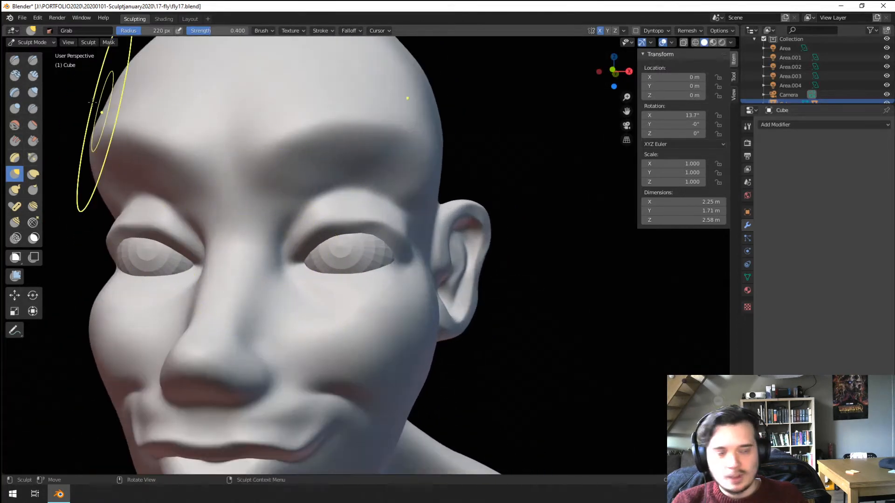
Step: Build up the upper eyelid area beneath the brow with the Clay Strips brush at about 124 px
click(33, 76)
middle_drag(280, 200, 265, 212)
key(f)
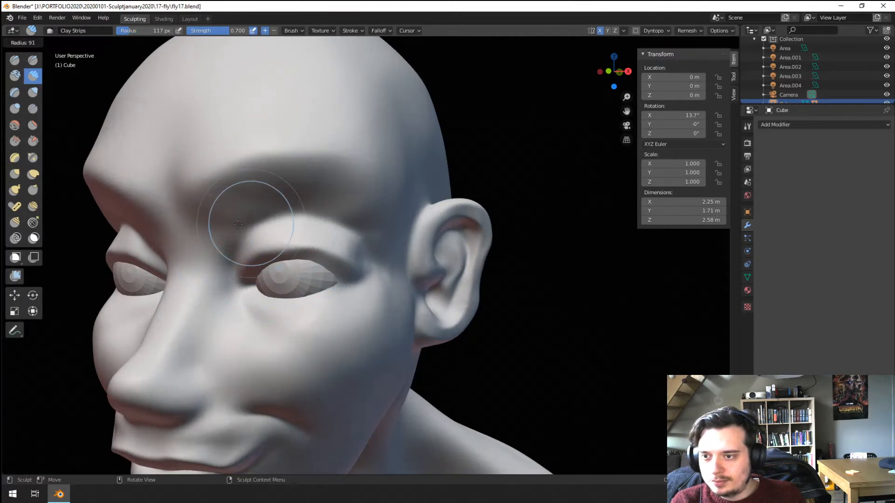
click(238, 224)
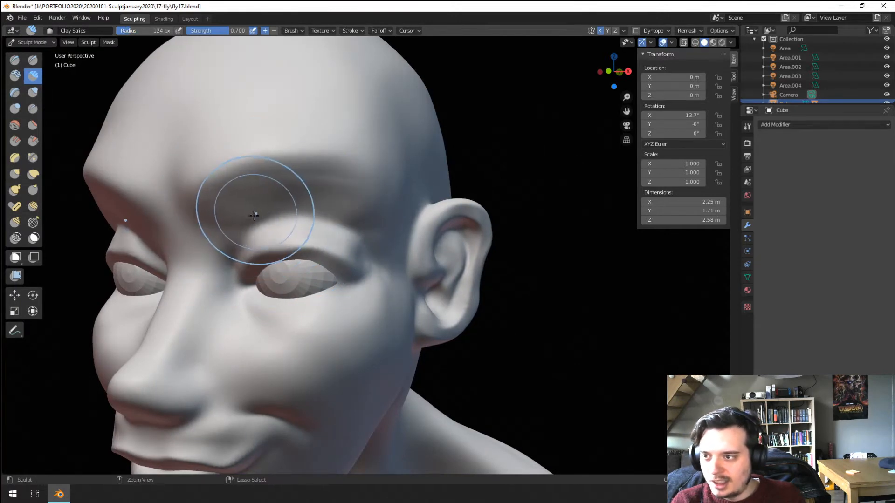
ctrl+drag(254, 216, 205, 219)
Step: Even out the hollow between the brow and the upper eyelid with the Fill/Deepen brush at 124 px
click(14, 141)
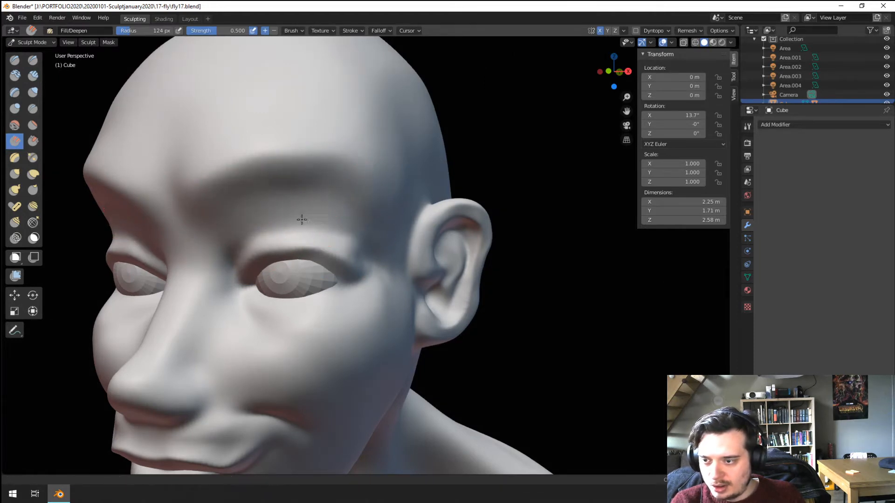
scroll(302, 220, down, 3)
mouse_move(285, 222)
middle_down()
mouse_move(309, 228)
mouse_move(278, 231)
mouse_move(281, 213)
mouse_move(324, 216)
mouse_move(359, 184)
middle_up()
scroll(279, 229, up, 2)
scroll(321, 233, down, 2)
scroll(359, 183, up, 3)
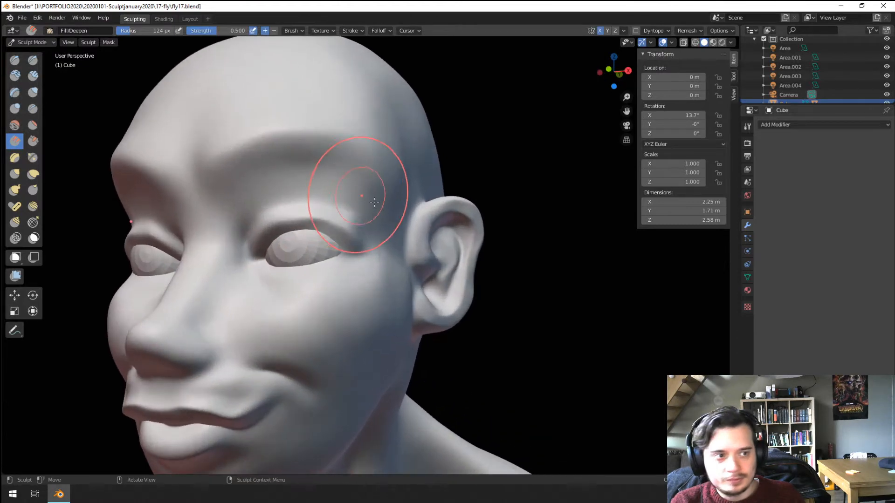
Step: Reshape the outer eye corner and the end of the upper eyelid with the Grab brush at about 156 to 146 px
key(g)
key(f)
click(367, 232)
middle_drag(362, 233, 367, 230)
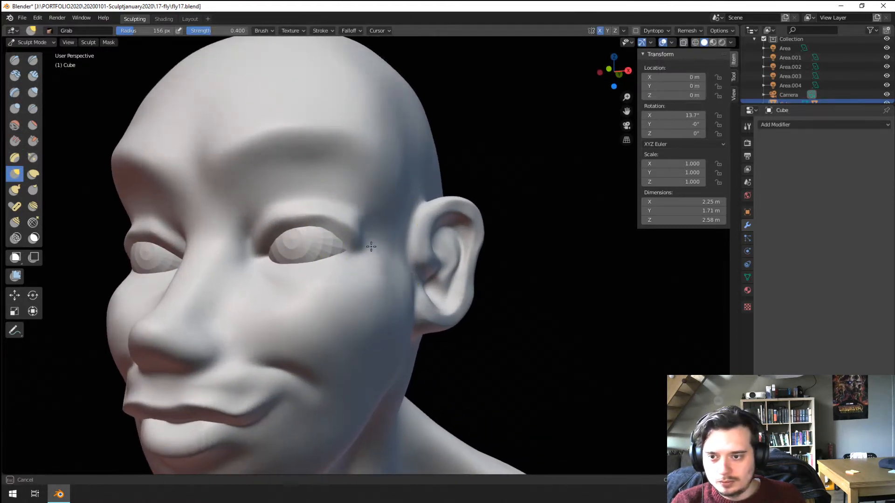
key(f)
click(370, 224)
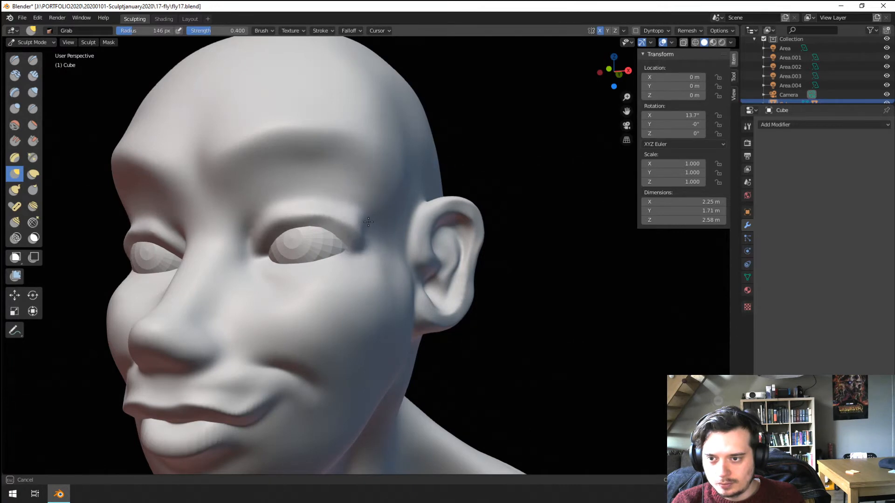
key(f)
click(380, 254)
Step: Adjust the side of the jaw below the ear with the Grab brush, starting at about 144 px
mouse_move(380, 254)
middle_down()
mouse_move(329, 279)
mouse_move(332, 320)
mouse_move(359, 309)
mouse_move(309, 279)
mouse_move(216, 326)
mouse_move(280, 305)
middle_up()
key(f)
click(277, 312)
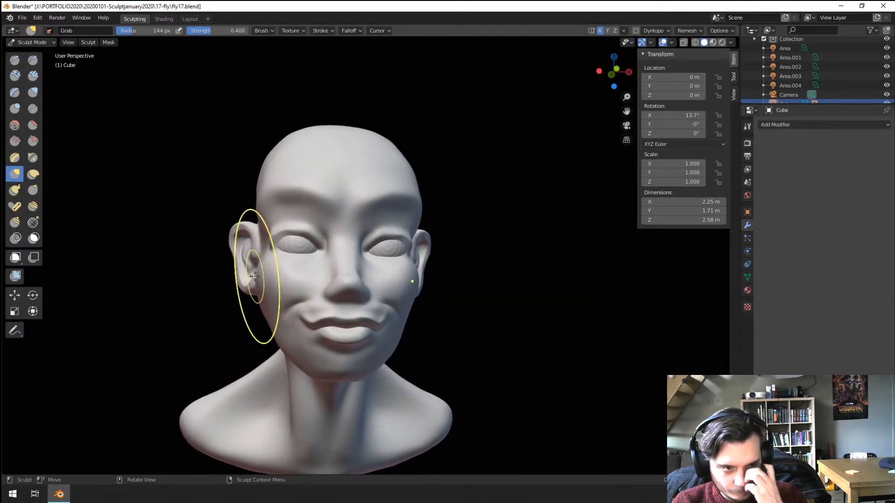
key(f)
click(280, 336)
middle_drag(214, 327, 216, 309)
key(f)
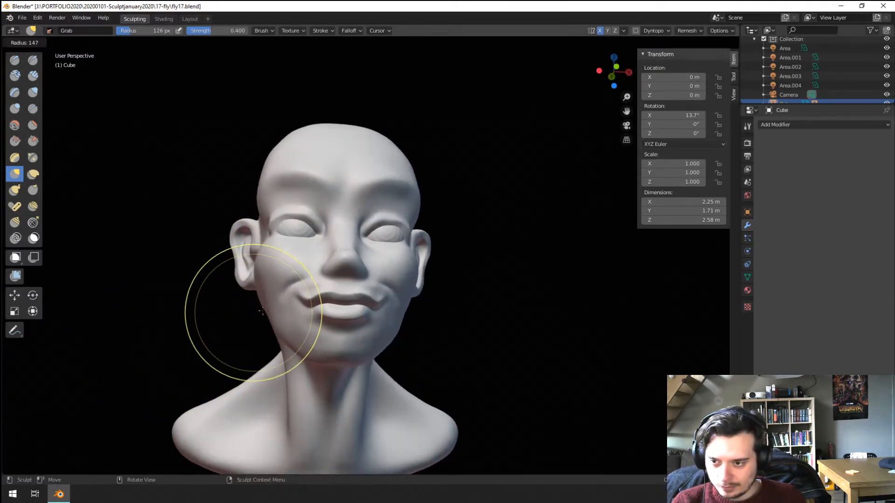
click(322, 313)
drag(262, 300, 265, 302)
Step: Refine the lower cheek beside the mouth with the Grab brush at about 126 to 120 px
middle_drag(261, 302, 255, 307)
key(f)
click(315, 307)
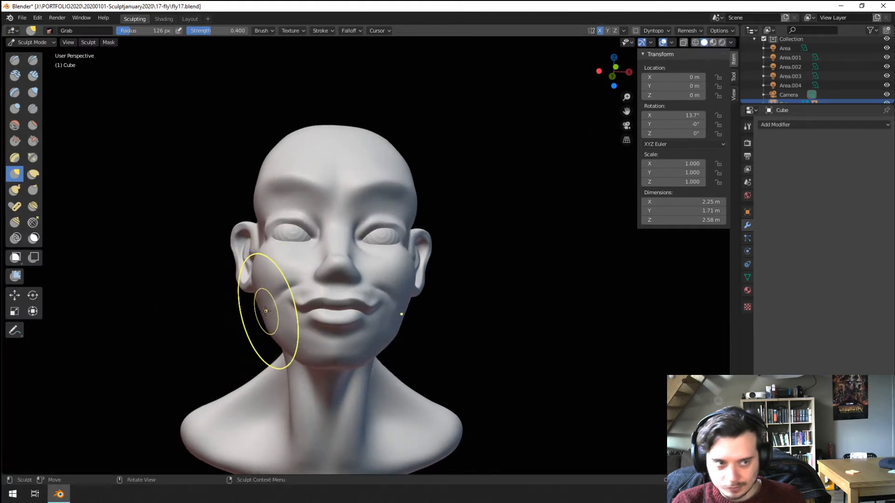
key(f)
click(289, 286)
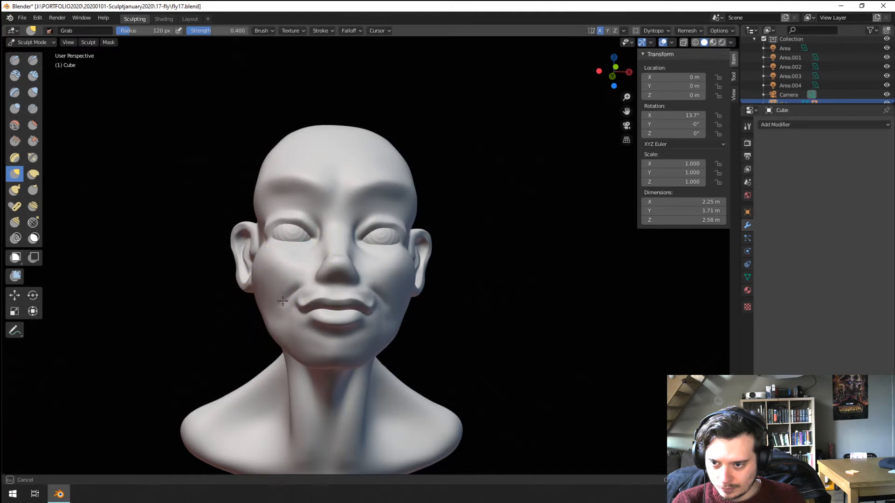
Step: Reshape the cheek contour with the Grab brush at about 125 px
middle_drag(278, 303, 413, 262)
key(f)
click(375, 240)
key(f)
click(430, 270)
drag(437, 286, 428, 280)
middle_drag(426, 280, 365, 341)
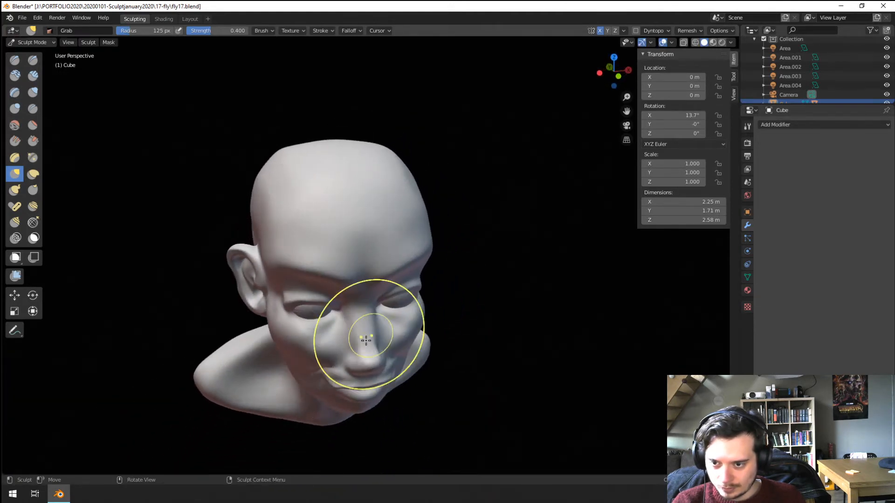
Step: Shape the smile fold beside the mouth corner with the Grab brush, starting at about 101 px
key(f)
click(331, 383)
drag(334, 380, 336, 376)
mouse_move(337, 375)
middle_down()
mouse_move(359, 339)
mouse_move(320, 304)
mouse_move(284, 312)
middle_up()
key(f)
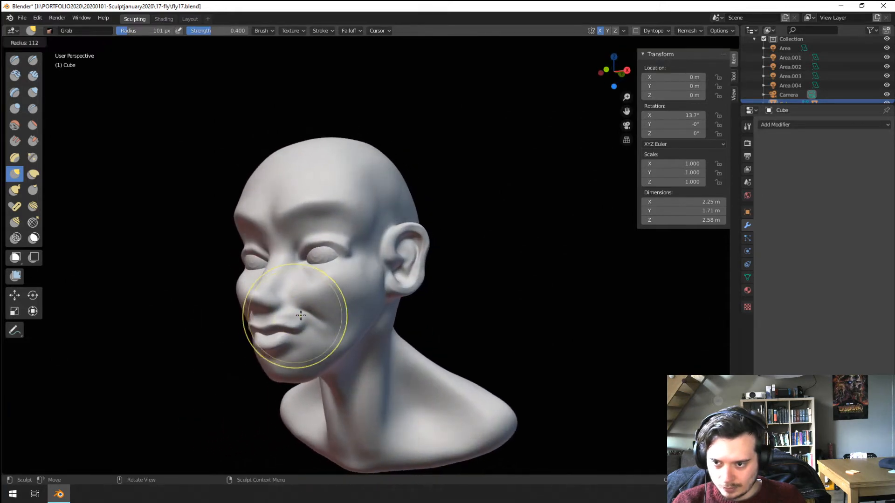
click(352, 316)
drag(314, 316, 315, 311)
middle_drag(316, 311, 314, 326)
key(f)
click(321, 306)
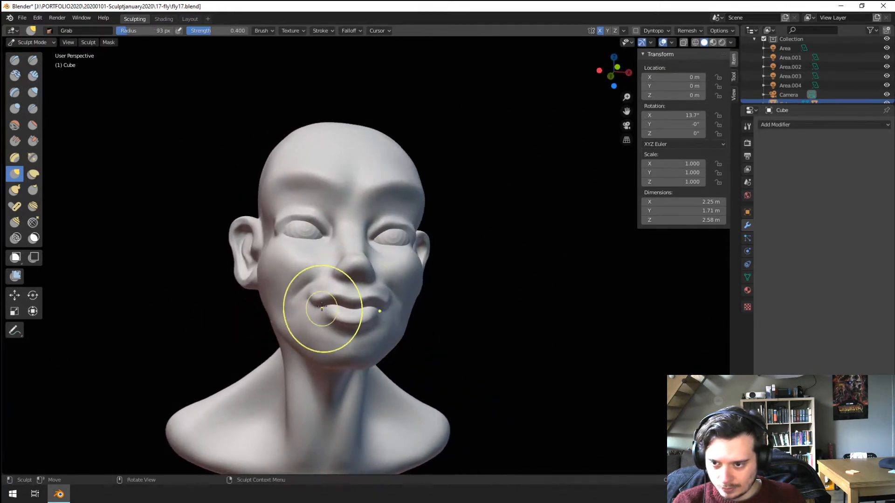
Step: Move the corner of the mouth inward with the Grab brush
key(f)
click(348, 305)
drag(309, 303, 336, 300)
Step: Adjust the outer part of the lower lip with the Grab brush at about 48 to 70 px
key(f)
click(348, 306)
key(f)
click(347, 313)
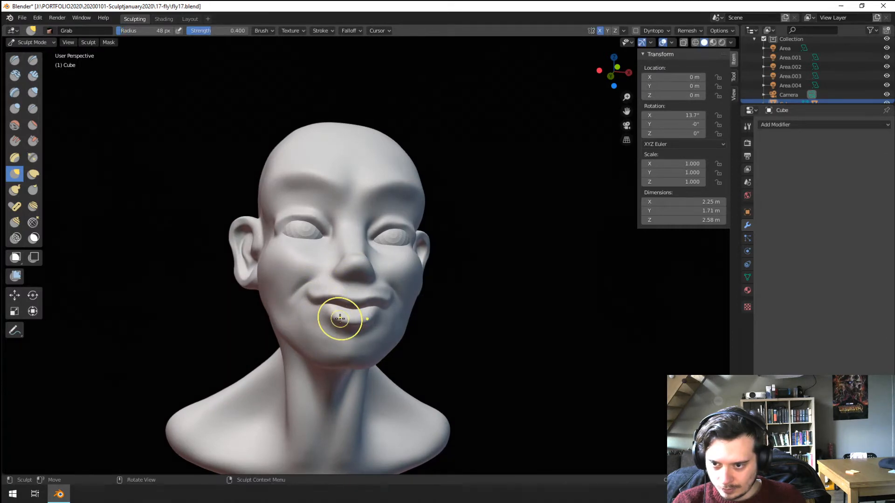
middle_drag(339, 319, 317, 321)
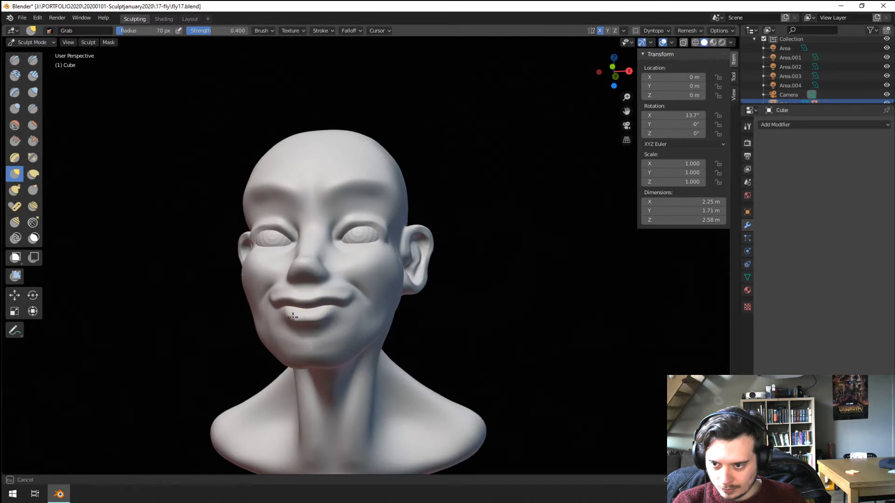
drag(293, 317, 292, 316)
mouse_move(292, 317)
middle_down()
mouse_move(279, 317)
mouse_move(325, 314)
mouse_move(331, 293)
mouse_move(399, 232)
middle_up()
Step: Sharpen the lower lip's outer edge and the philtrum beneath the nose with the Crease brush at 80 px
click(33, 108)
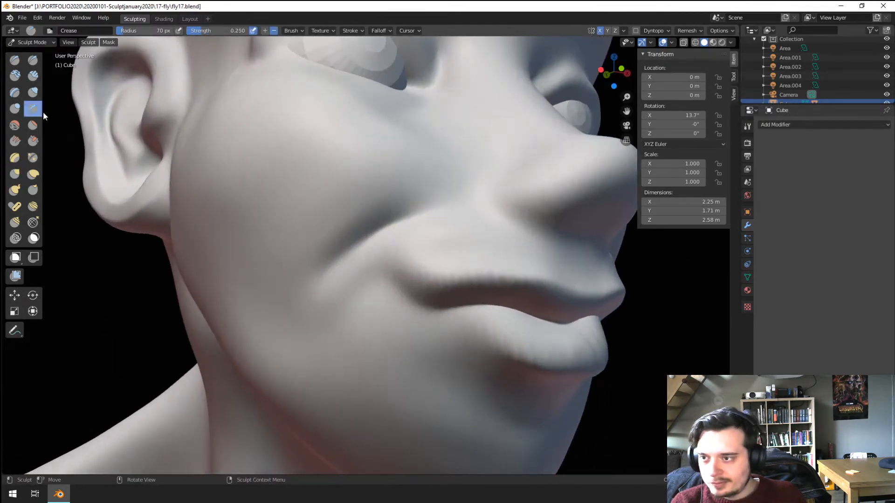
key(f)
click(448, 329)
drag(467, 321, 475, 318)
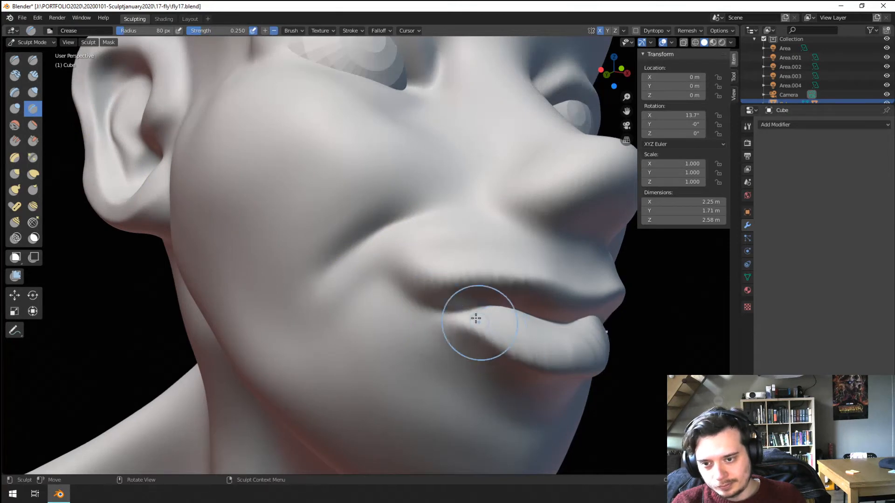
ctrl+middle_drag(475, 319, 417, 347)
mouse_move(414, 346)
middle_down()
mouse_move(328, 342)
mouse_move(408, 343)
mouse_move(434, 291)
middle_up()
middle_drag(389, 272, 368, 276)
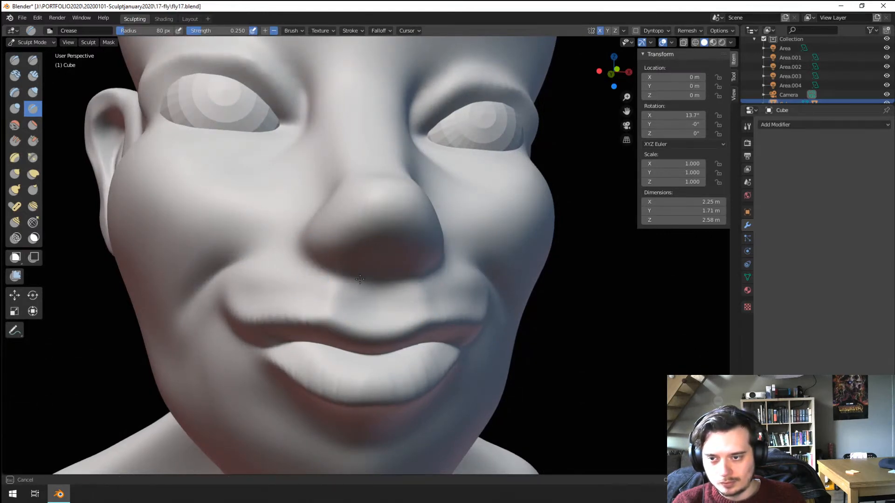
Step: Widen the nostril wings with the Grab brush at about 116 px
key(g)
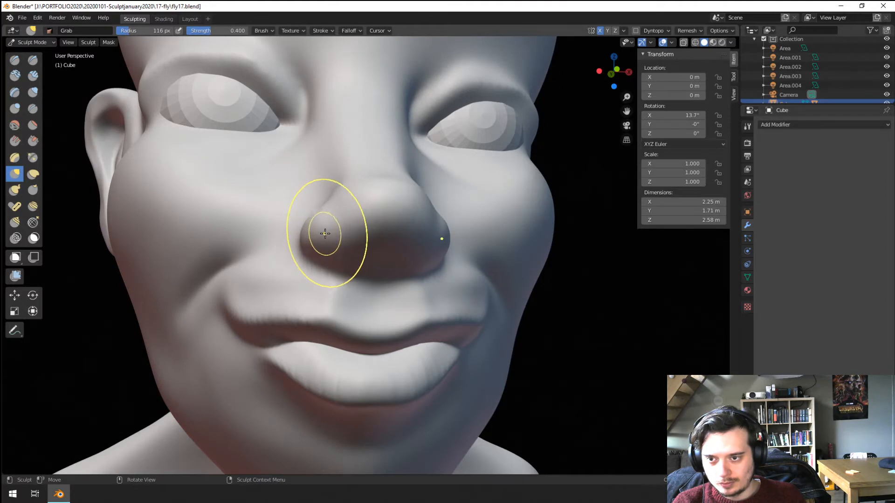
mouse_move(325, 234)
ctrl+middle_down()
mouse_move(288, 282)
mouse_move(227, 288)
mouse_move(279, 282)
mouse_move(298, 294)
mouse_move(302, 280)
mouse_move(234, 309)
ctrl+middle_up()
key(f)
click(258, 290)
key(f)
click(286, 289)
Step: Pull the chin forward in the side view with the Grab brush at about 162 px
key(f)
click(199, 353)
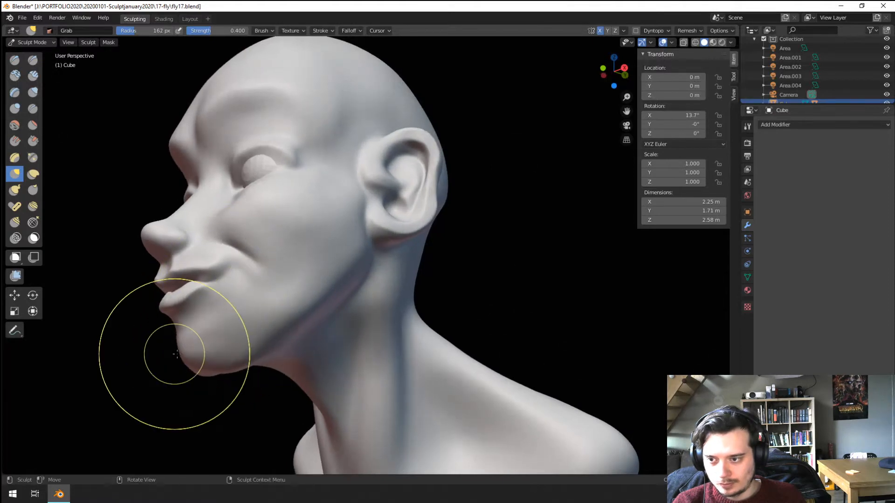
drag(214, 340, 206, 337)
key(f)
click(193, 352)
Step: Add volume to the chin and its underside with the Blob brush at about 128 px
mouse_move(193, 336)
middle_down()
mouse_move(292, 343)
mouse_move(225, 276)
middle_up()
click(33, 93)
click(16, 109)
key(f)
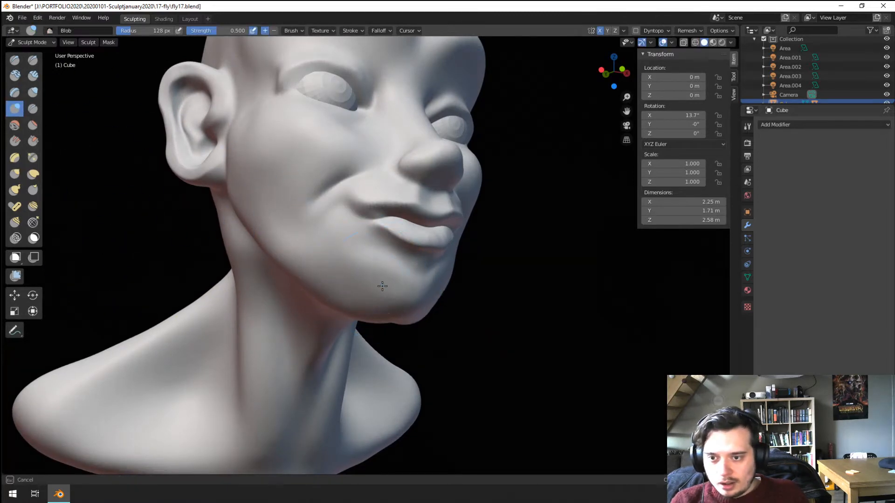
middle_drag(409, 289, 436, 272)
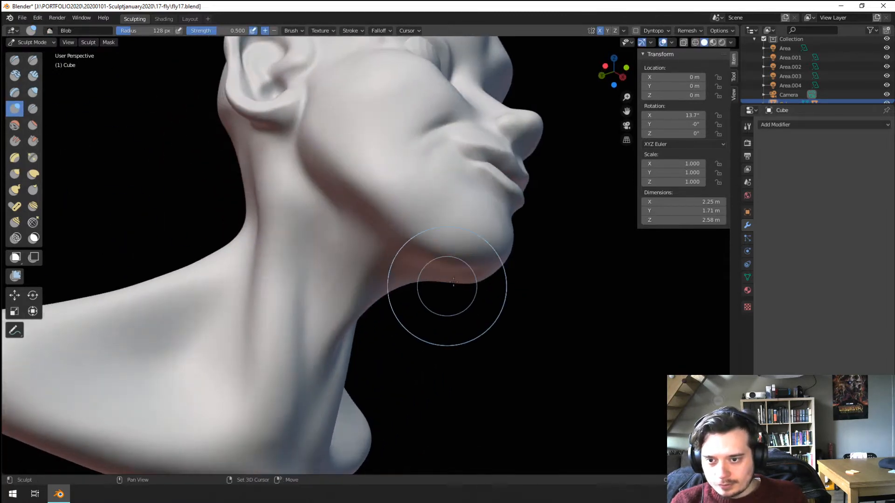
key(f)
click(429, 268)
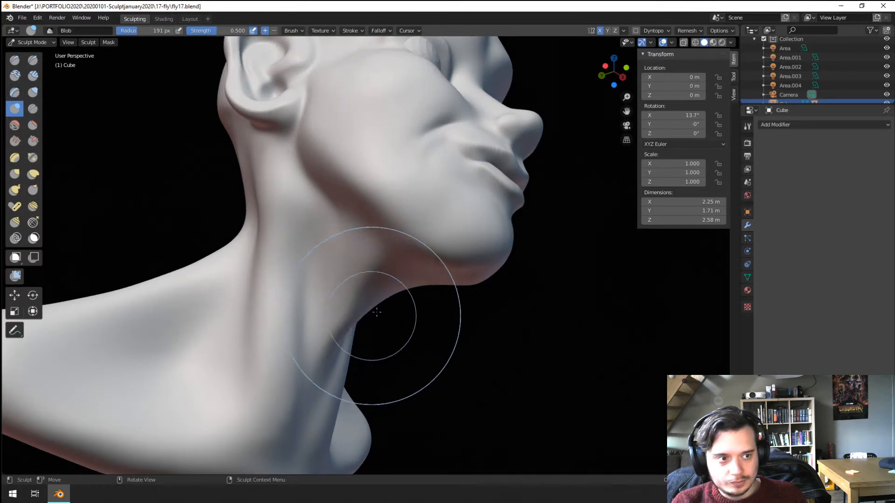
Step: Fill out the jawline between ear and chin with the Blob brush at about 191 to 205 px
key(f)
drag(340, 202, 439, 268)
mouse_move(441, 270)
middle_down()
mouse_move(364, 282)
mouse_move(401, 279)
middle_up()
key(f)
click(342, 314)
middle_drag(342, 314, 341, 299)
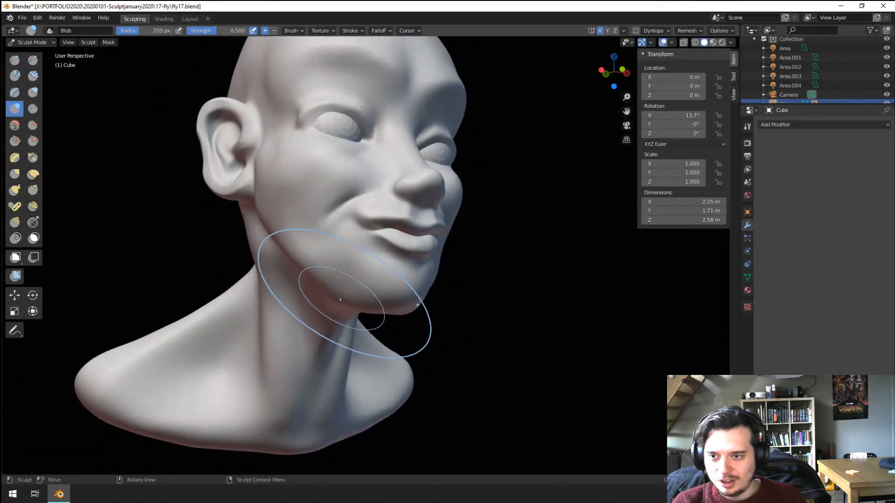
Step: Try to add more volume along the lower jaw with the Blob brush and undo the last two changes
drag(352, 297, 361, 285)
mouse_move(361, 286)
middle_down()
mouse_move(306, 285)
mouse_move(375, 278)
mouse_move(389, 266)
mouse_move(350, 270)
middle_up()
key(ctrl+z)
key(ctrl+z)
Step: Flatten the jawline and side of the cheek with the Flatten/Contrast brush at about 192 to 138 px
scroll(376, 278, up, 3)
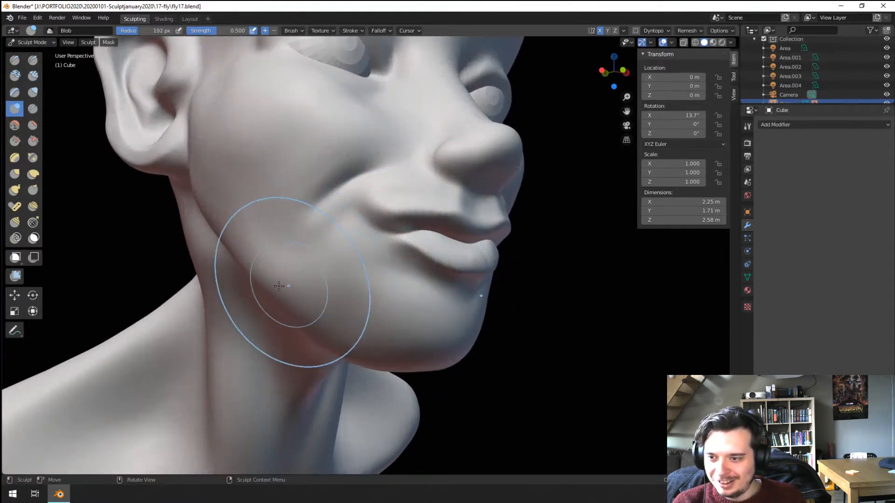
click(32, 125)
scroll(190, 224, down, 5)
middle_drag(190, 224, 359, 259)
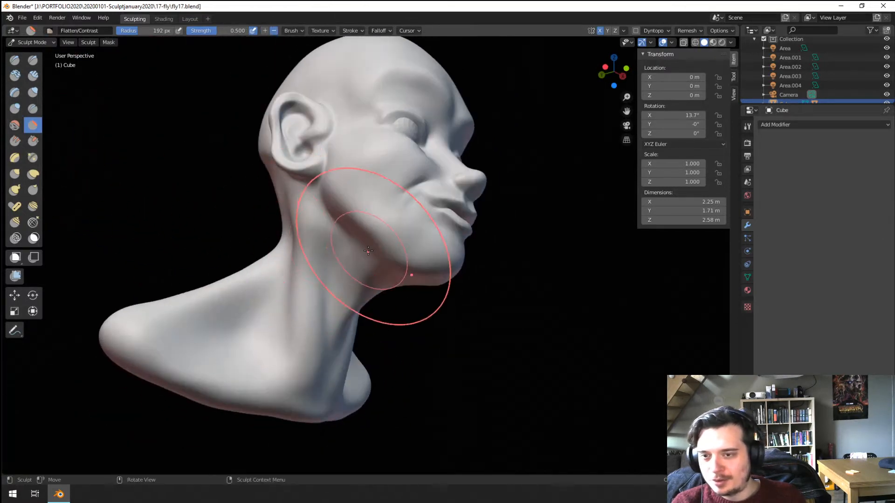
middle_drag(415, 250, 336, 287)
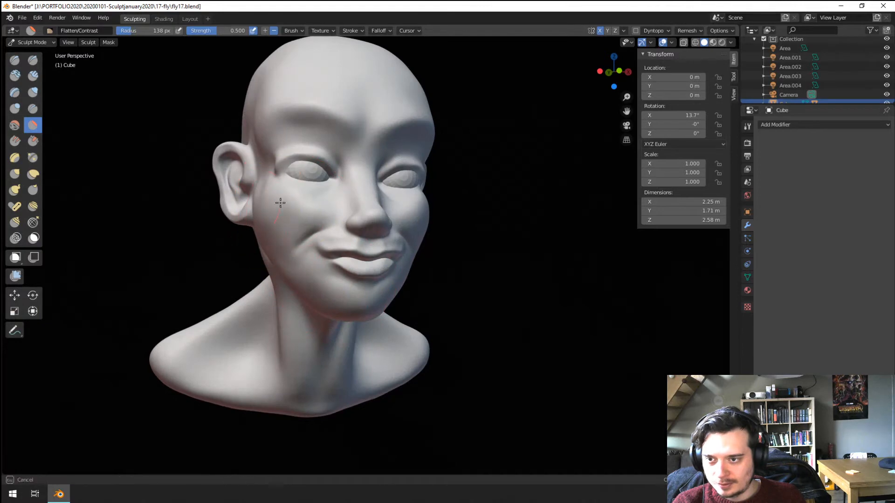
Step: Reshape the lower cheek beside the mouth corner with the Grab brush at about 172 px
mouse_move(280, 202)
middle_down()
mouse_move(299, 226)
mouse_move(271, 227)
mouse_move(269, 240)
mouse_move(309, 256)
middle_up()
key(g)
key(f)
click(326, 258)
drag(327, 257, 321, 254)
middle_drag(324, 255, 328, 254)
key(f)
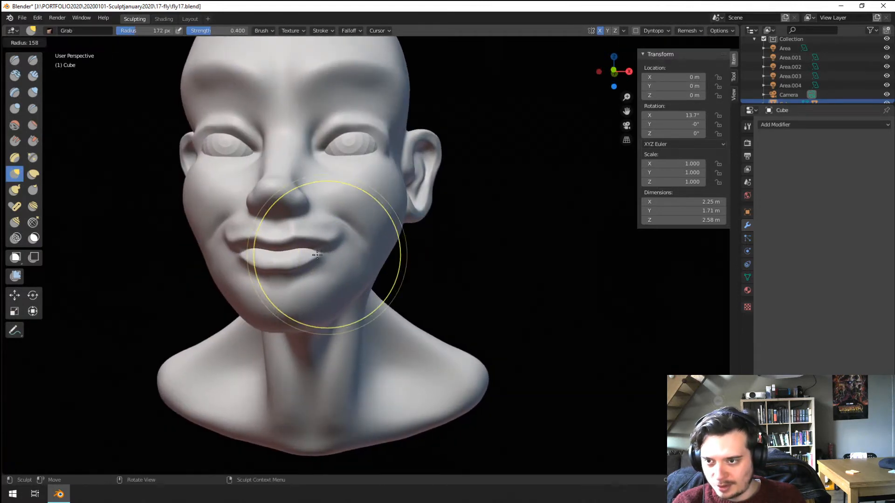
click(316, 255)
Step: Lift the center of the upper lip with the Grab brush at about 108 px
key(f)
click(275, 245)
drag(279, 239, 280, 232)
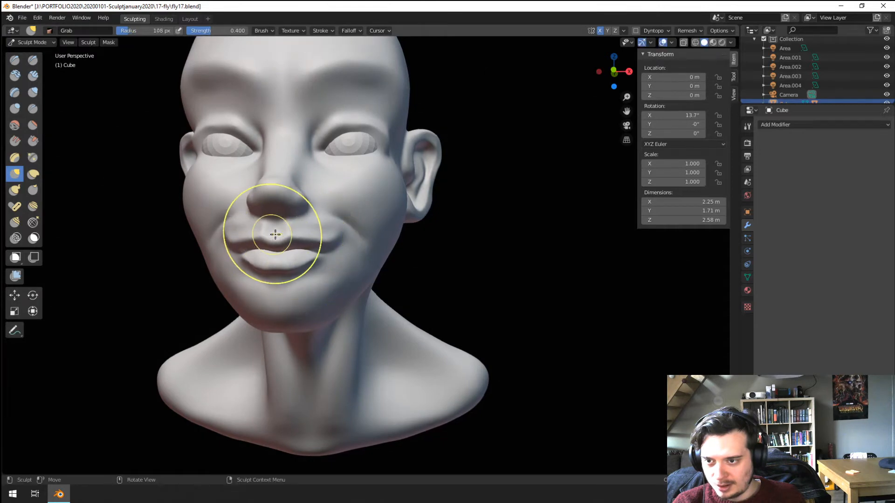
mouse_move(274, 232)
middle_down()
mouse_move(311, 232)
mouse_move(284, 230)
mouse_move(297, 234)
middle_up()
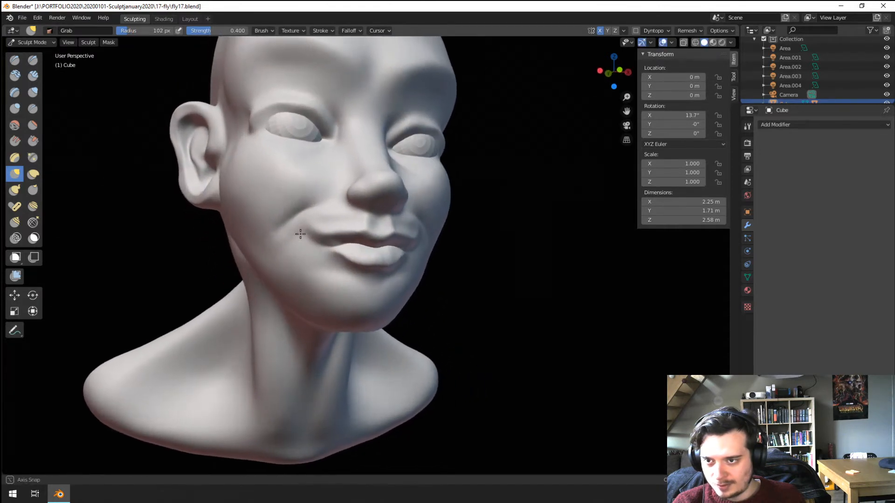
Step: Pull the side of the lower lip downward with the Grab brush
key(f)
click(339, 245)
drag(346, 253, 345, 263)
mouse_move(323, 262)
middle_down()
mouse_move(274, 273)
mouse_move(320, 257)
middle_up()
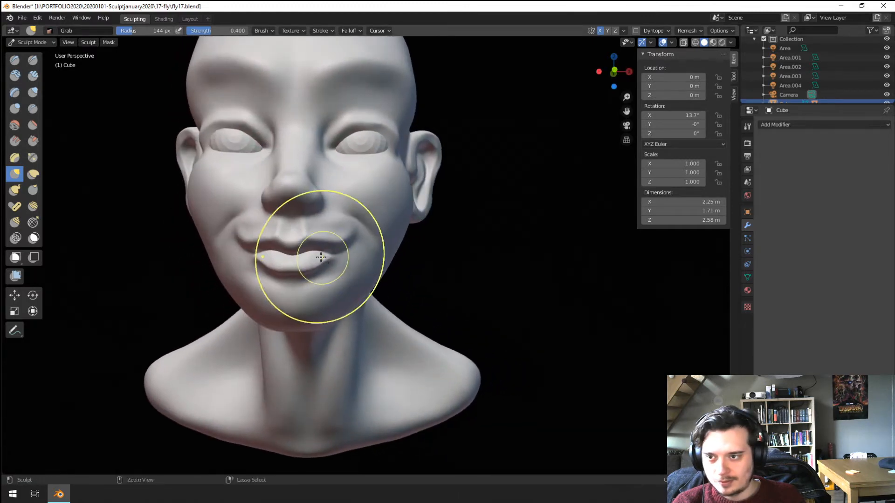
mouse_move(290, 290)
middle_down()
mouse_move(343, 293)
mouse_move(316, 262)
middle_up()
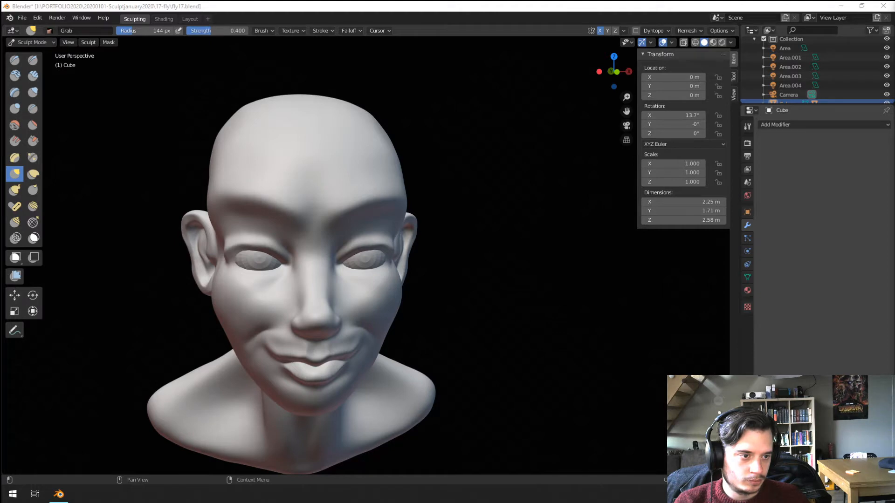
Step: Pull the upper lip's outer corner toward the nose with the Grab brush at about 88 px
middle_drag(446, 347, 471, 324)
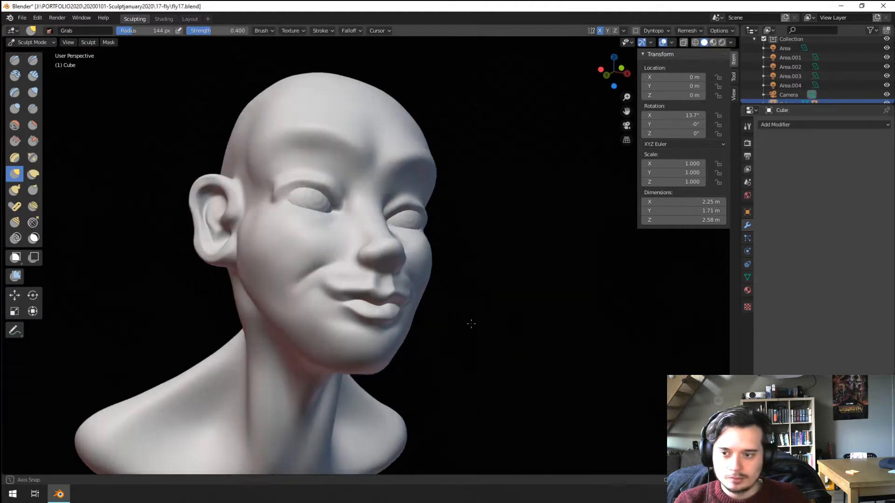
scroll(461, 319, up, 5)
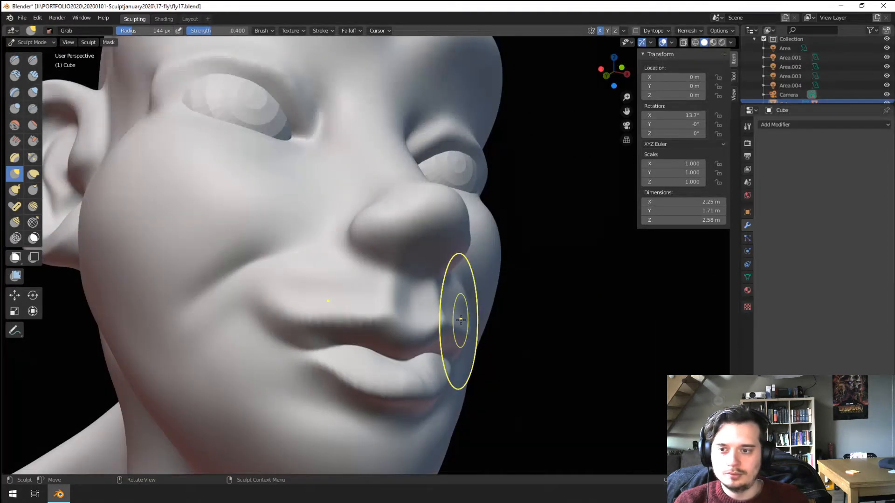
click(32, 76)
key(g)
key(f)
click(239, 322)
drag(264, 308, 286, 298)
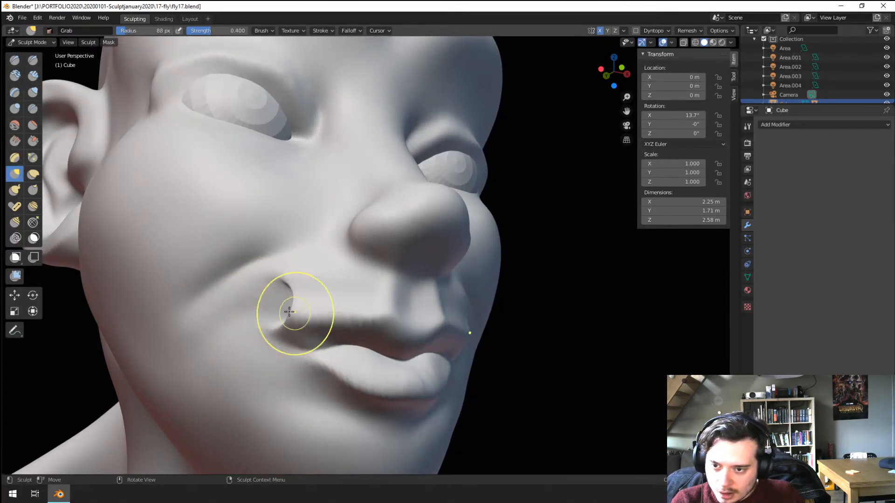
Step: Undo the last Grab stroke at the mouth corner and remesh the head with a finer voxel size
key(ctrl+z)
click(689, 30)
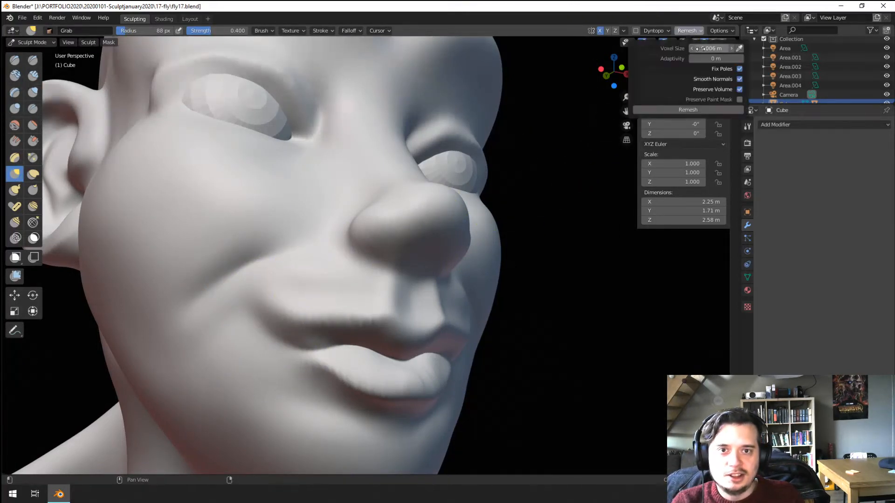
click(711, 48)
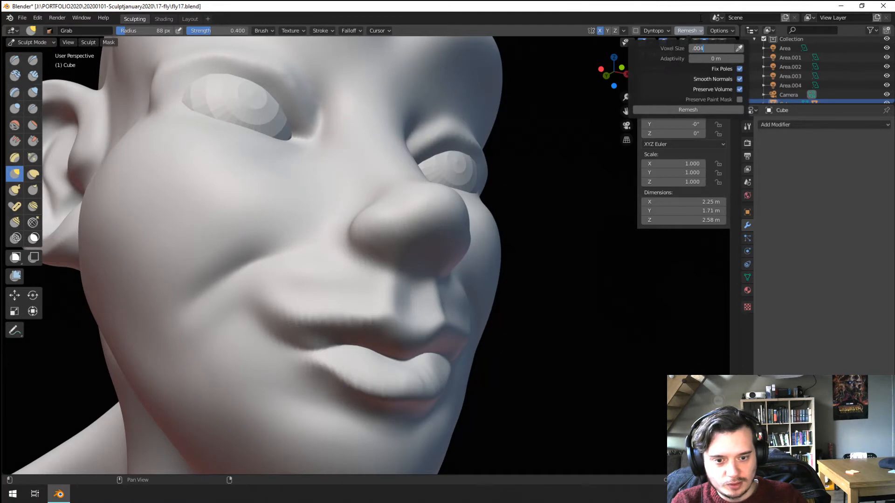
key(Return)
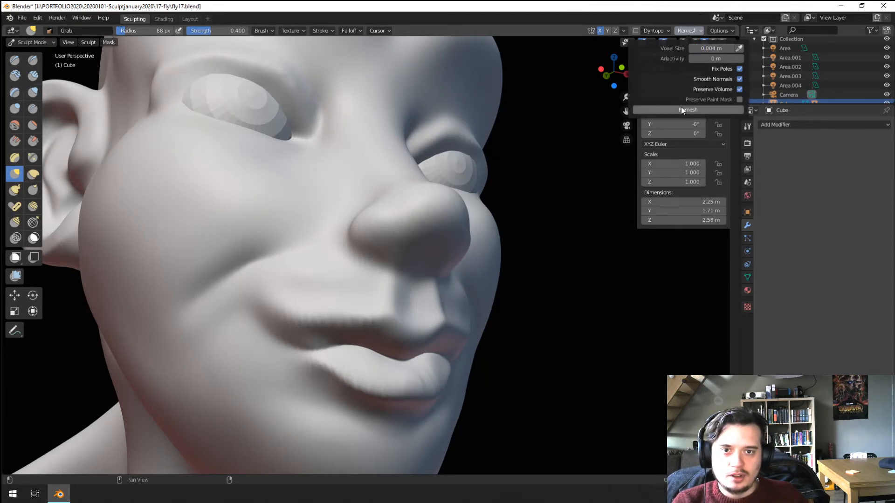
click(710, 45)
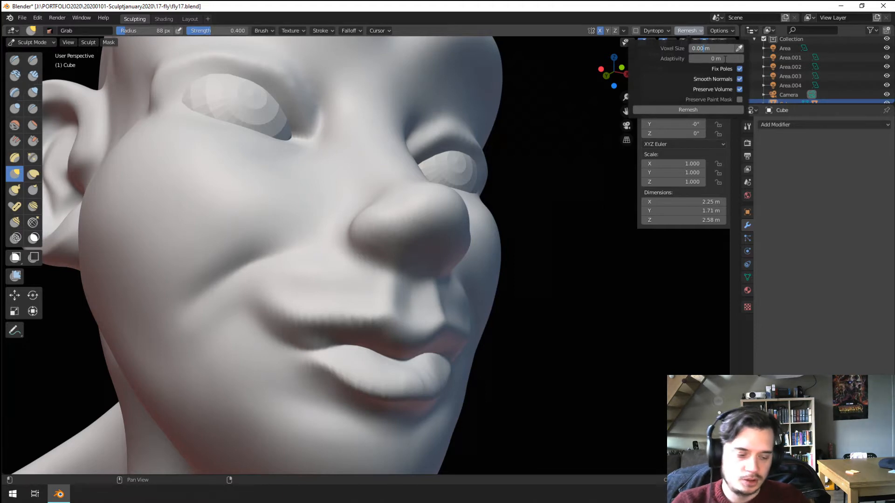
key(Return)
click(694, 110)
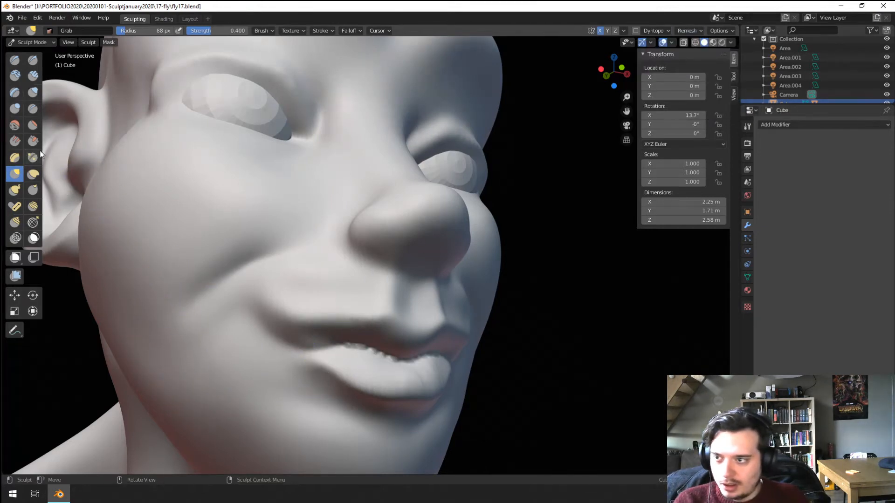
Step: Lift the center of the upper lip slightly with the Grab brush at about 81 px
click(40, 108)
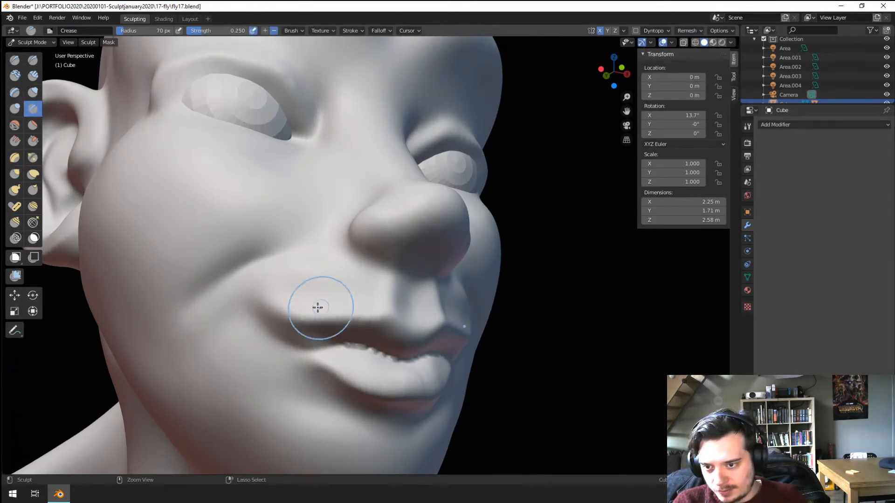
middle_drag(375, 310, 343, 303)
key(g)
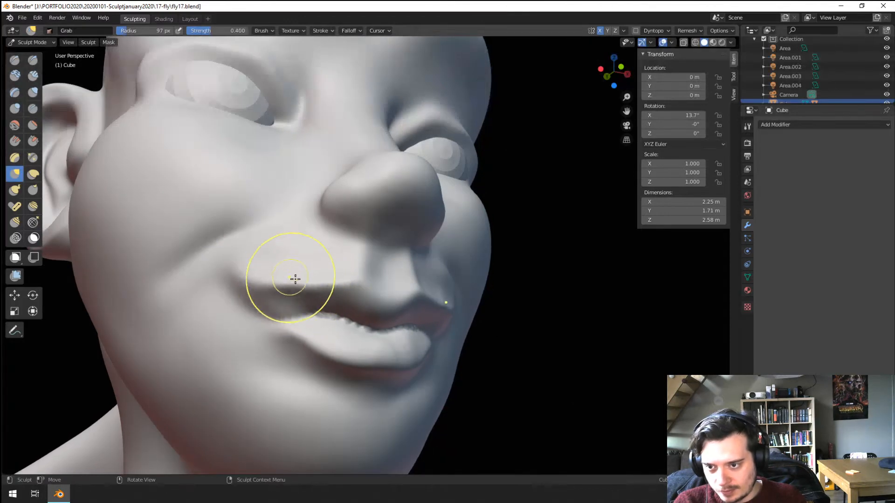
key(f)
click(376, 300)
drag(377, 301, 385, 295)
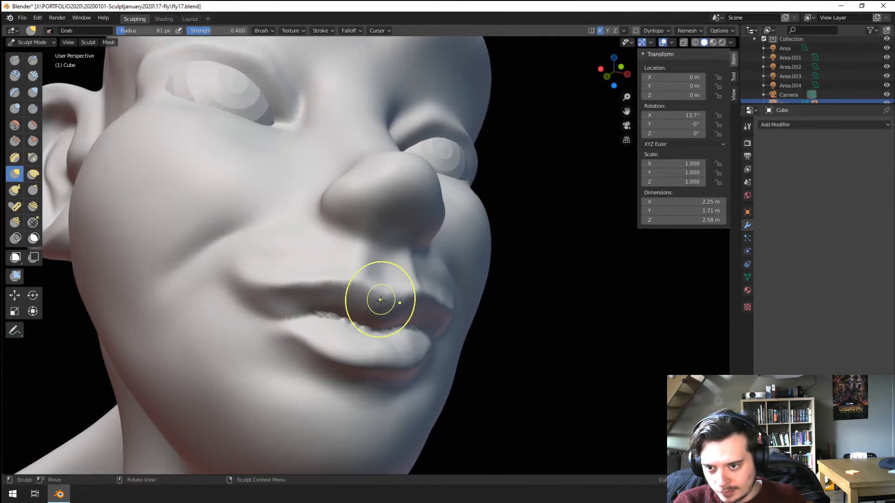
Step: Crease the line between the lips and the lower lip's underside with the Crease brush at about 47 px
middle_drag(341, 285, 319, 268)
click(36, 109)
key(f)
click(294, 276)
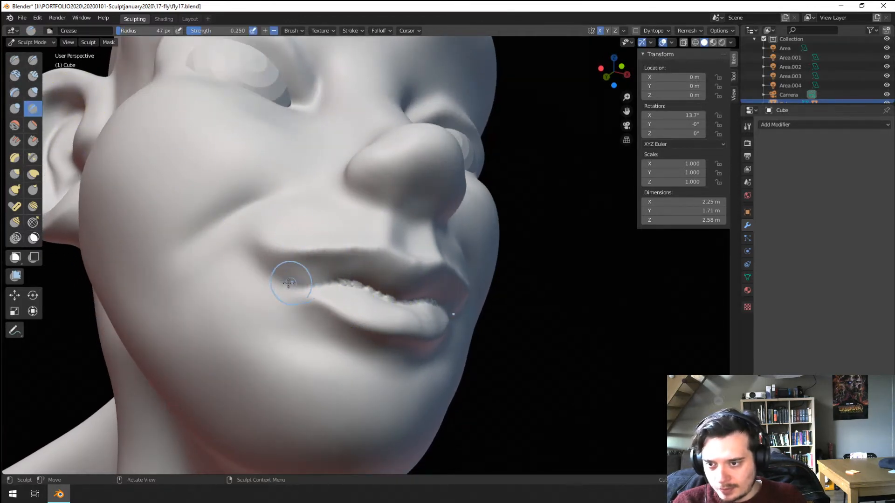
drag(285, 278, 431, 303)
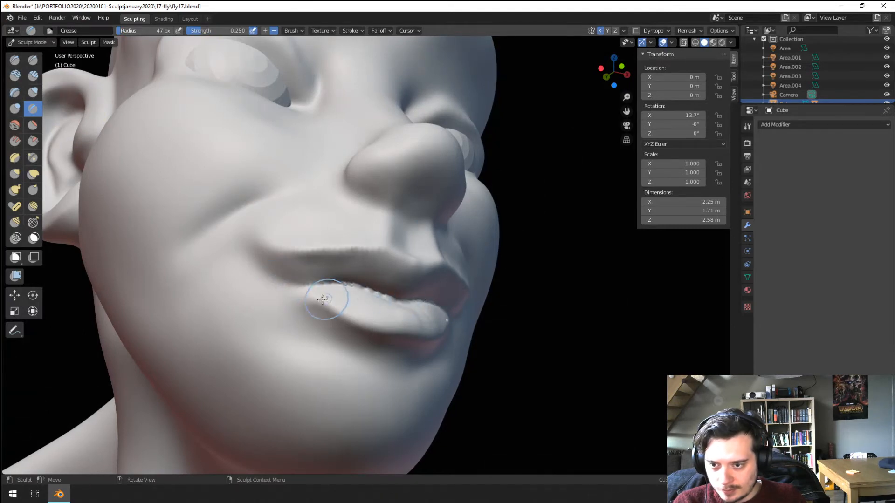
drag(303, 300, 396, 330)
Step: Deepen the hollow beneath the lower lip with the Crease brush at about 173 px
middle_drag(400, 326, 365, 303)
key(f)
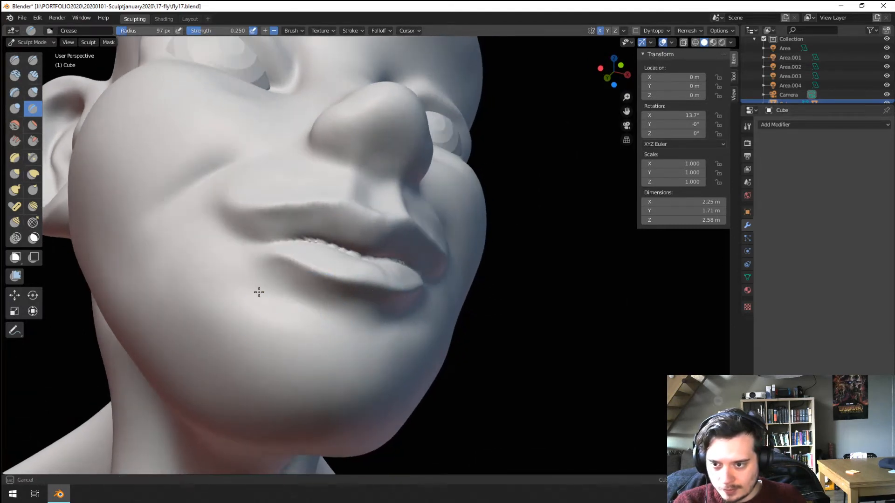
click(294, 305)
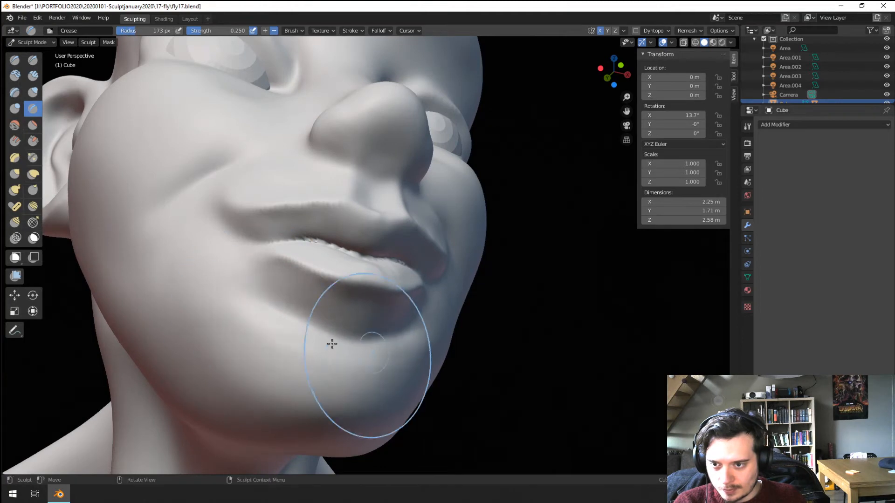
Step: Adjust the lower lip and chin in profile with the Grab brush at about 158 px
scroll(400, 308, down, 5)
mouse_move(348, 341)
middle_down()
mouse_move(234, 352)
mouse_move(403, 347)
middle_up()
key(g)
middle_drag(474, 371, 475, 401)
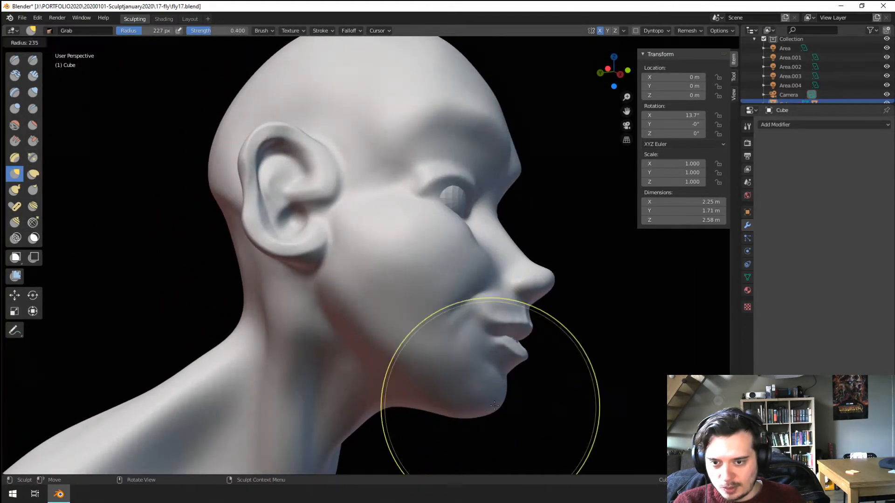
key(f)
click(511, 378)
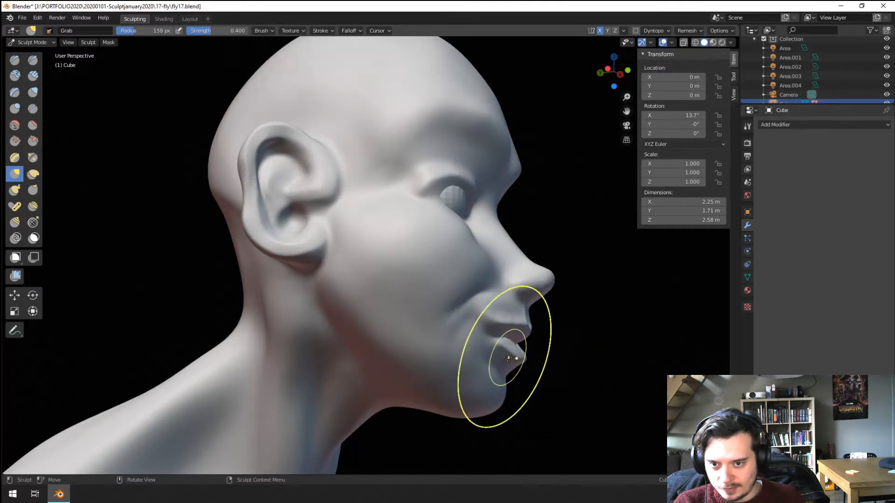
Step: Pull the nose tip slightly down and reshape the mouth profile with a larger Grab brush
key(f)
click(623, 308)
drag(546, 283, 545, 304)
mouse_move(524, 334)
mouse_down()
mouse_move(521, 356)
mouse_move(447, 464)
mouse_up()
key(f)
click(559, 352)
mouse_move(549, 309)
middle_down()
mouse_move(456, 302)
mouse_move(468, 316)
mouse_move(344, 303)
mouse_move(375, 308)
mouse_move(366, 290)
middle_up()
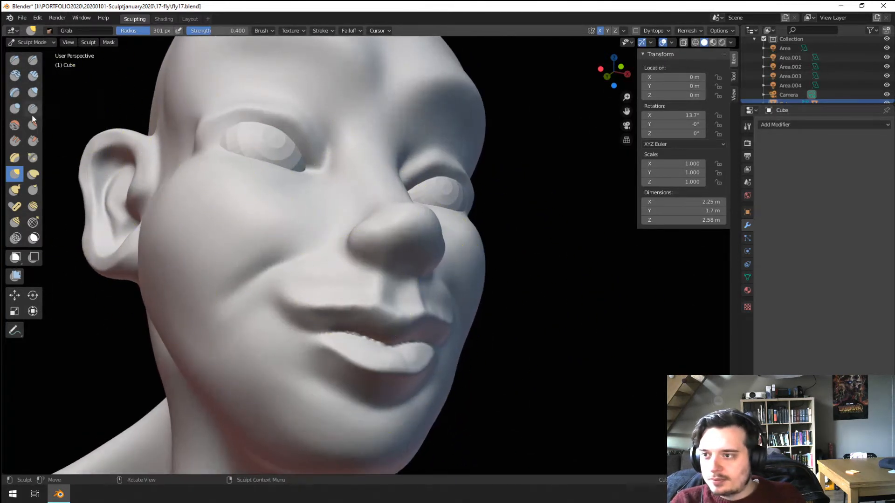
Step: Carve the smile fold beside the mouth corner with the Crease brush at about 135 px
click(33, 108)
key(f)
click(177, 306)
drag(256, 302, 294, 274)
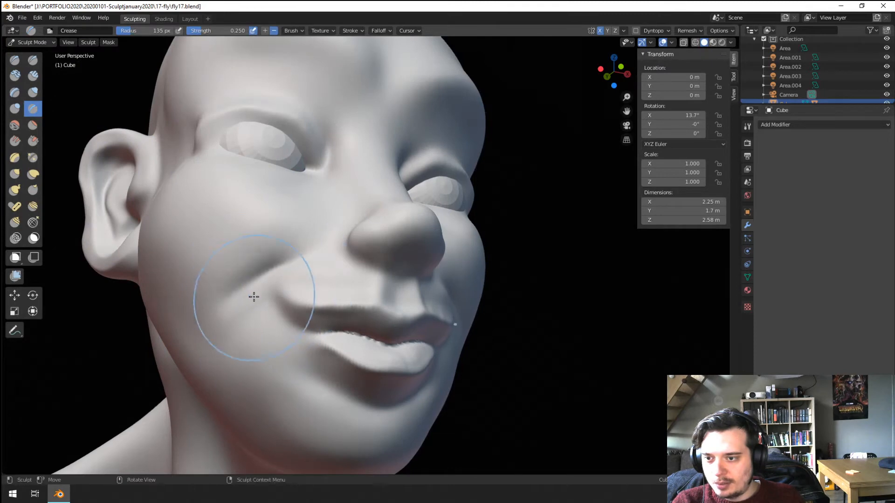
Step: Pull the cheek beside the smile fold upward with the Grab brush
key(f)
click(248, 297)
key(g)
mouse_move(245, 300)
mouse_down()
mouse_move(236, 310)
mouse_move(247, 304)
mouse_move(268, 237)
mouse_up()
key(f)
click(218, 295)
Step: Sharpen the smile fold between cheek and upper lip with the Crease brush at about 49 px
click(33, 112)
key(f)
click(267, 278)
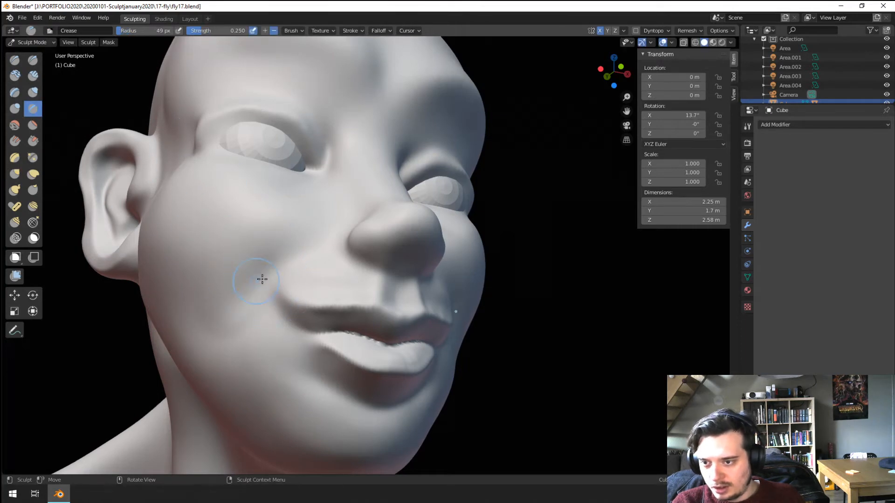
mouse_move(296, 273)
mouse_down()
mouse_move(252, 293)
mouse_move(292, 274)
mouse_up()
Step: Build up the cheek beside the smile fold with the Clay Strips brush
mouse_move(291, 273)
middle_down()
mouse_move(198, 304)
mouse_move(177, 349)
mouse_move(200, 344)
middle_up()
key(g)
key(f)
click(178, 373)
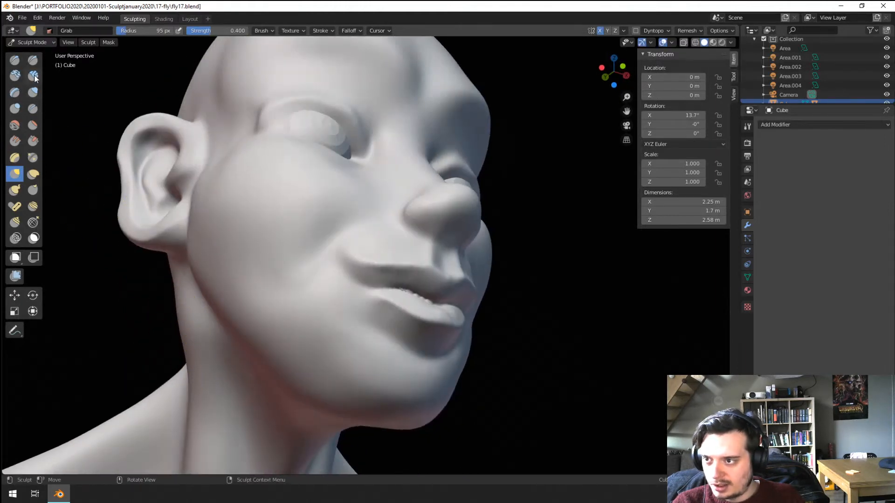
click(33, 75)
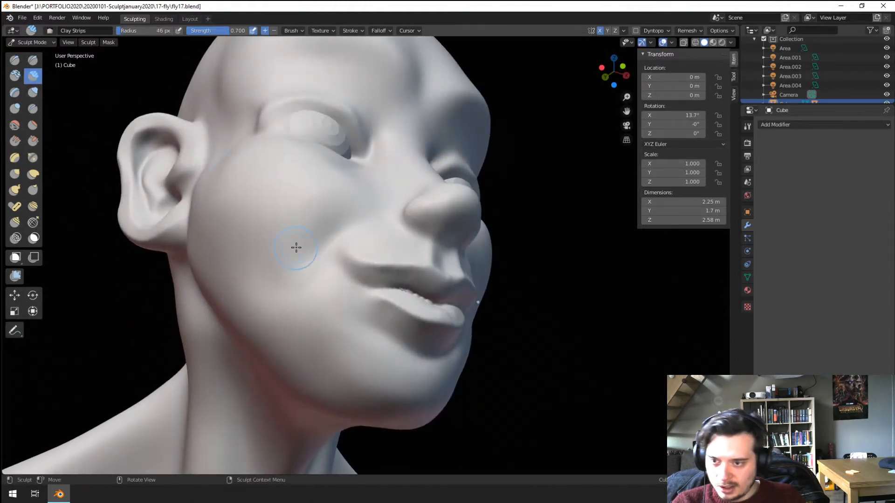
mouse_move(279, 274)
mouse_down()
mouse_move(351, 229)
mouse_move(294, 254)
mouse_move(275, 291)
mouse_move(250, 226)
mouse_up()
key(f)
click(285, 278)
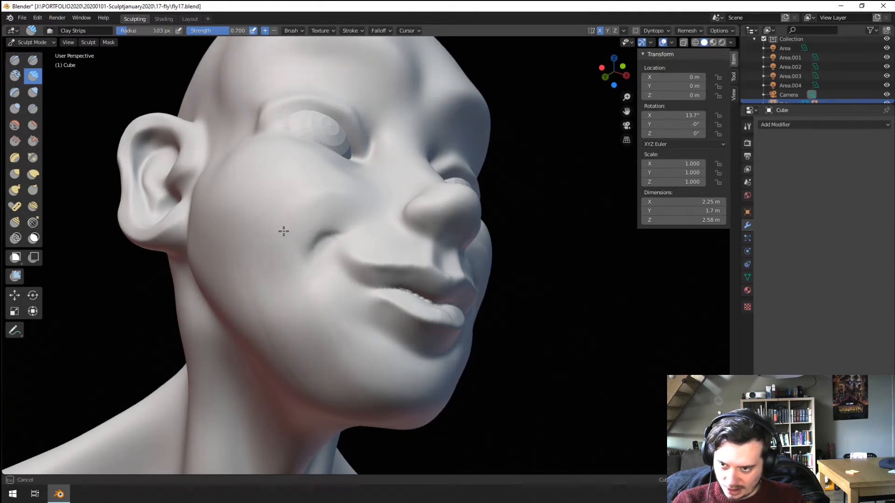
Step: Adjust the side of the lower jaw from the front with the Grab brush at about 170 px
middle_drag(252, 264, 216, 281)
key(g)
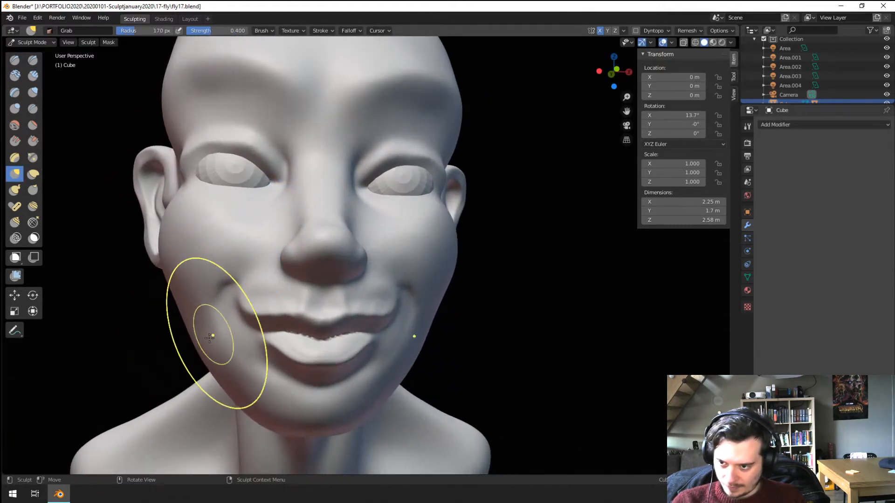
drag(210, 350, 208, 348)
Step: Lift the area around the mouth corner and smile fold with the Grab brush at about 114 px
middle_drag(209, 347, 214, 330)
key(f)
click(220, 300)
mouse_move(229, 293)
mouse_down()
mouse_move(225, 286)
mouse_move(256, 289)
mouse_move(233, 274)
mouse_up()
key(f)
click(282, 279)
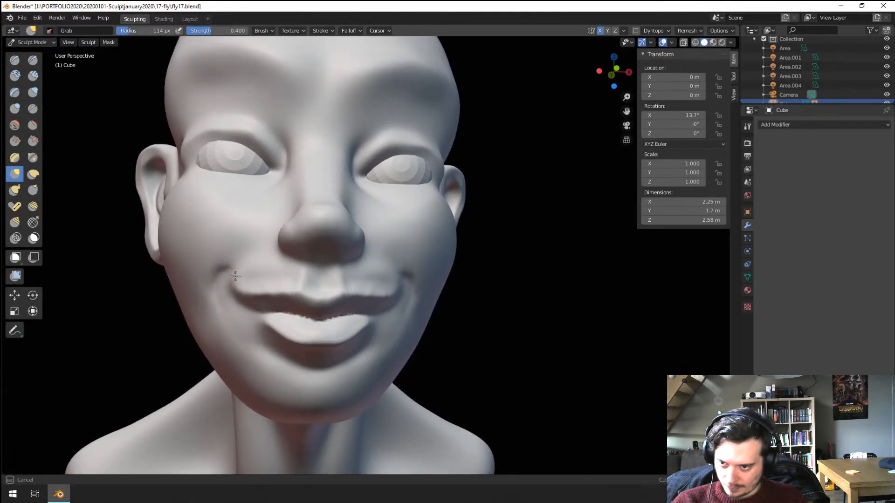
Step: Reshape the lower face contour around the cheek and jaw with a large Grab brush
middle_drag(237, 273, 156, 305)
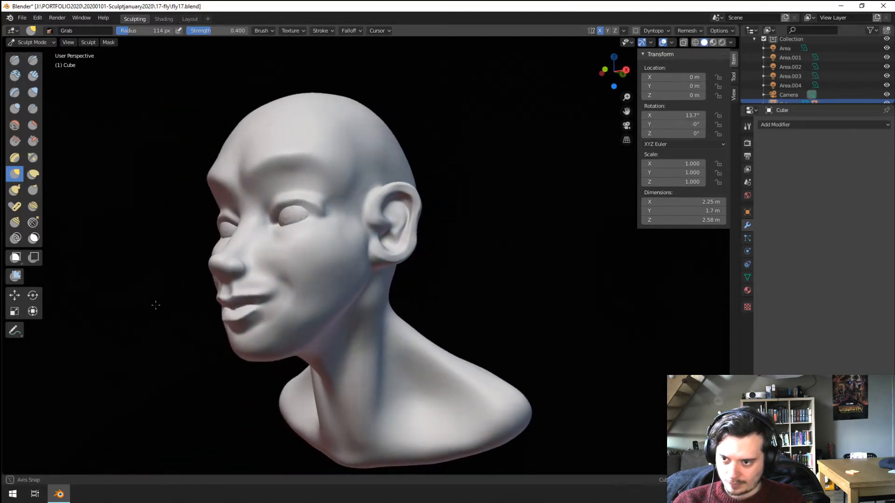
key(f)
click(226, 325)
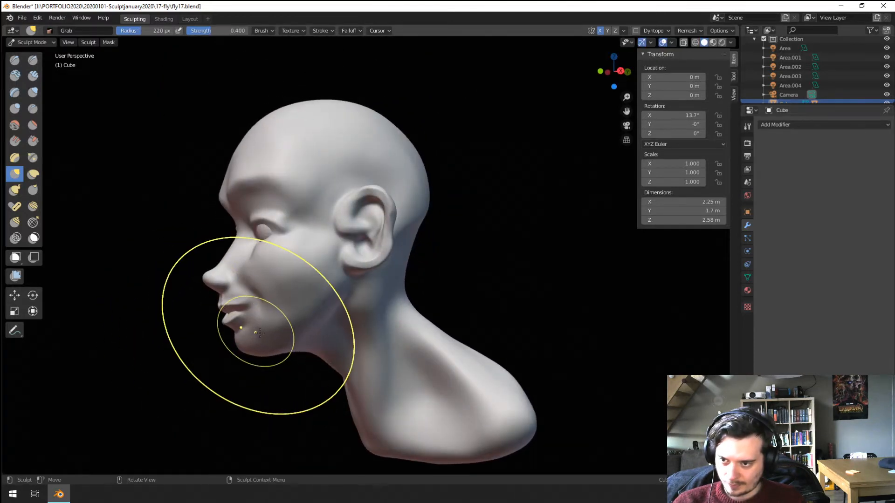
mouse_move(256, 300)
middle_down()
mouse_move(334, 314)
mouse_move(344, 331)
middle_up()
drag(257, 316, 275, 310)
middle_drag(275, 310, 287, 338)
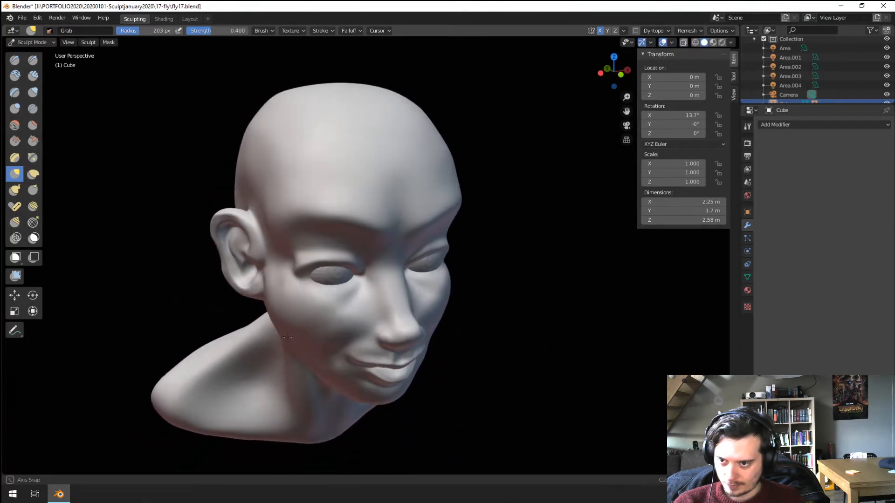
Step: Push in the back of the cheek below the ear with the Grab brush at about 173 px
key(f)
click(274, 322)
drag(274, 322, 281, 320)
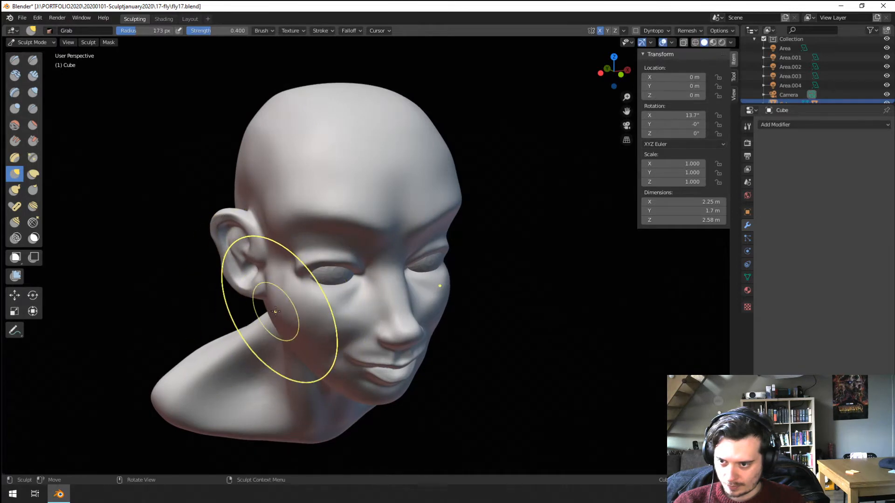
Step: Deepen the inner eye socket beside the nose bridge with the Crease brush at about 112 px
mouse_move(275, 311)
middle_down()
mouse_move(293, 272)
mouse_move(329, 279)
mouse_move(207, 287)
mouse_move(250, 290)
middle_up()
scroll(250, 289, up, 6)
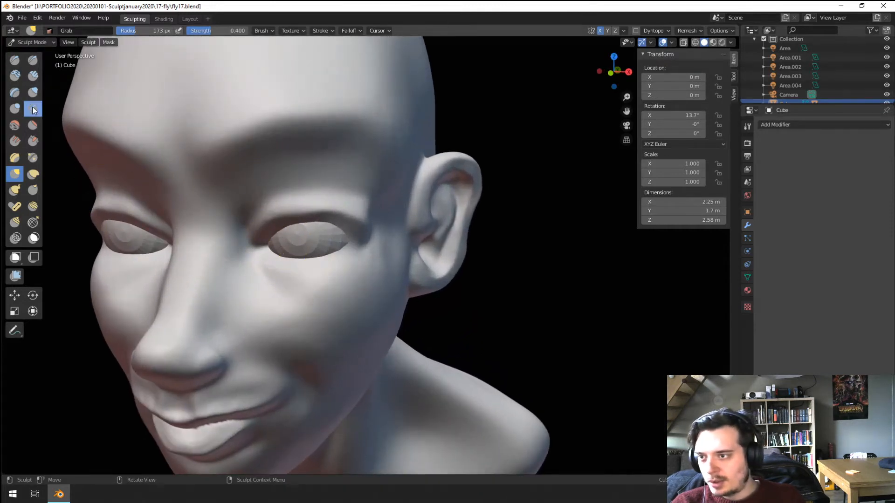
click(33, 110)
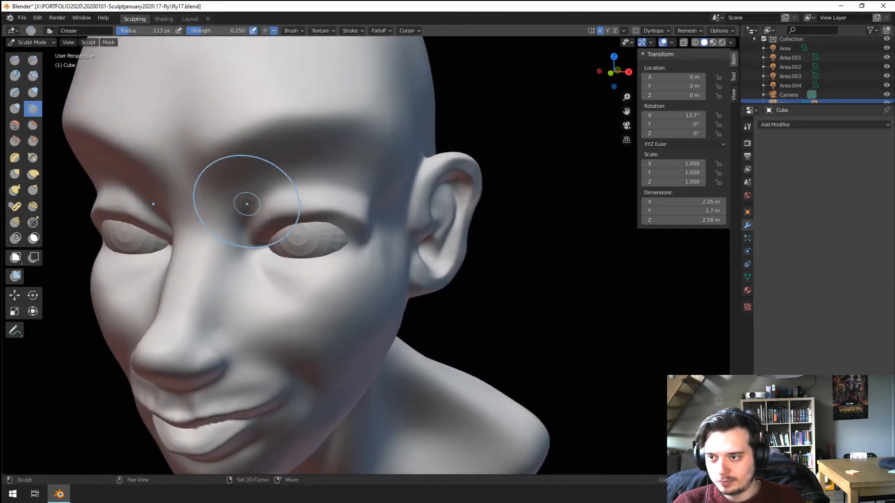
mouse_move(248, 202)
mouse_down()
mouse_move(286, 189)
mouse_move(250, 211)
mouse_up()
Step: Crease the outer corner of the eye with the Crease brush at about 66 px
key(f)
click(270, 200)
mouse_move(287, 181)
middle_down()
mouse_move(320, 196)
mouse_move(297, 184)
middle_up()
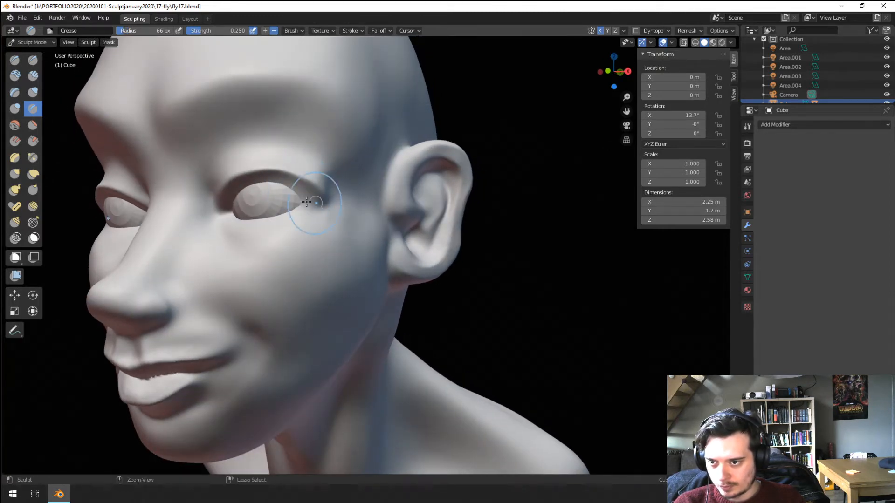
drag(335, 175, 299, 206)
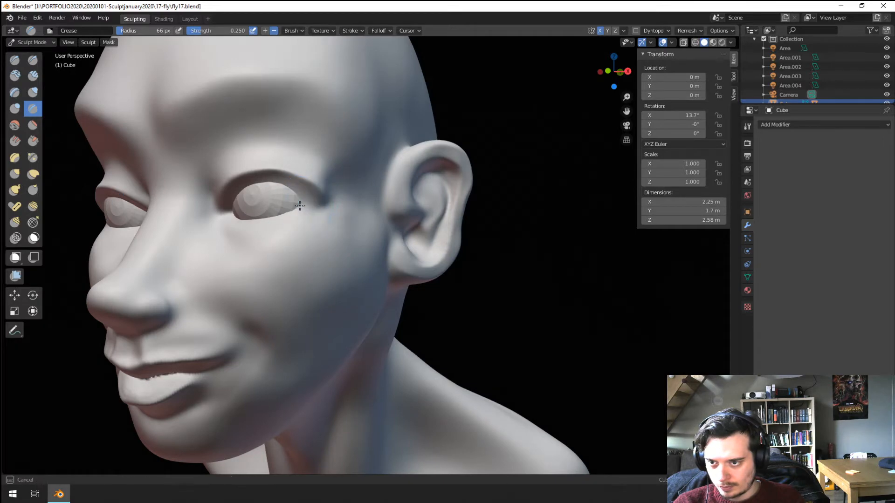
Step: Reshape the outer end of the upper eyelid with the Grab brush at about 111 px
key(g)
middle_drag(331, 192, 369, 150)
mouse_move(369, 150)
mouse_down()
mouse_move(395, 146)
mouse_move(366, 152)
mouse_up()
key(f)
click(401, 147)
middle_drag(383, 150, 402, 148)
drag(402, 147, 394, 146)
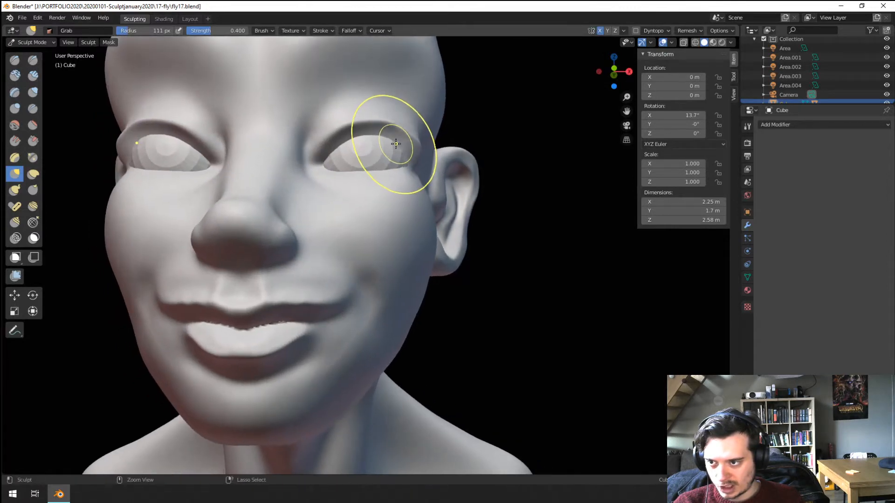
Step: Nudge the outer eye corner slightly outward with the Grab brush
middle_drag(389, 147, 379, 155)
key(f)
click(404, 154)
drag(403, 153, 406, 155)
key(f)
click(394, 158)
mouse_move(401, 152)
middle_down()
mouse_move(380, 177)
mouse_move(396, 190)
middle_up()
key(f)
click(394, 181)
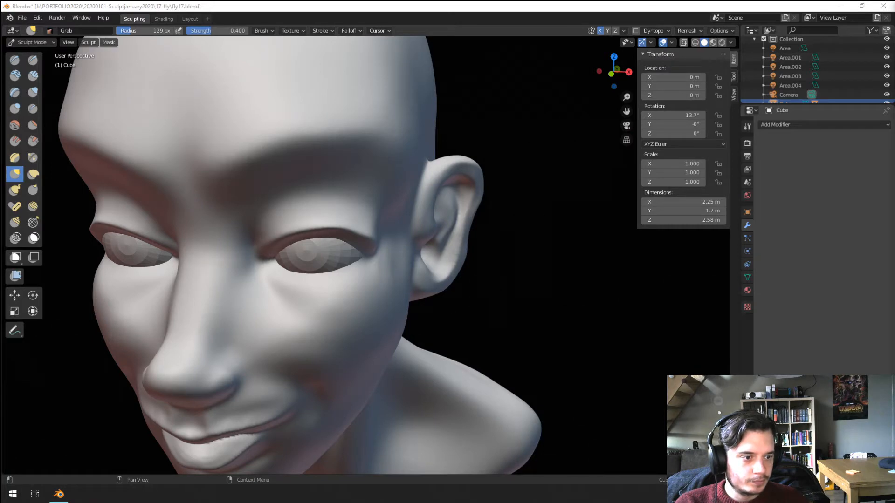
Step: Switch to the Crease brush at about 129 px for the upper eyelid area
middle_drag(412, 272, 400, 276)
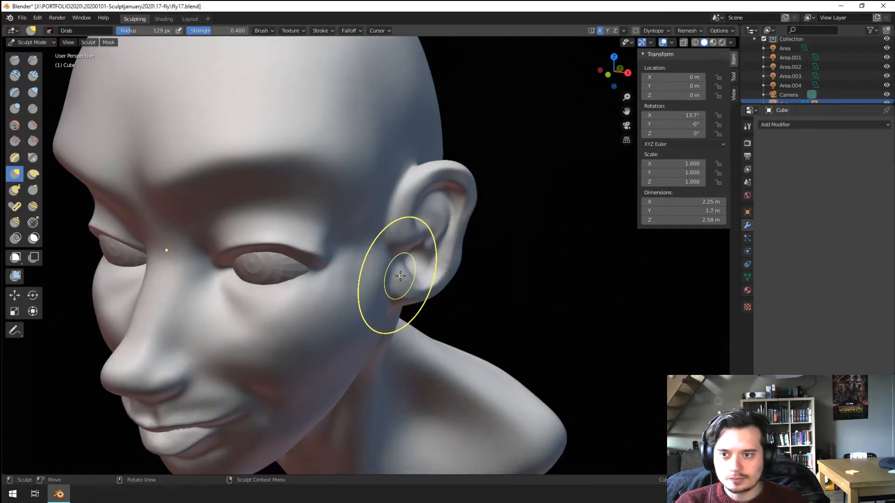
click(32, 108)
middle_drag(219, 200, 239, 205)
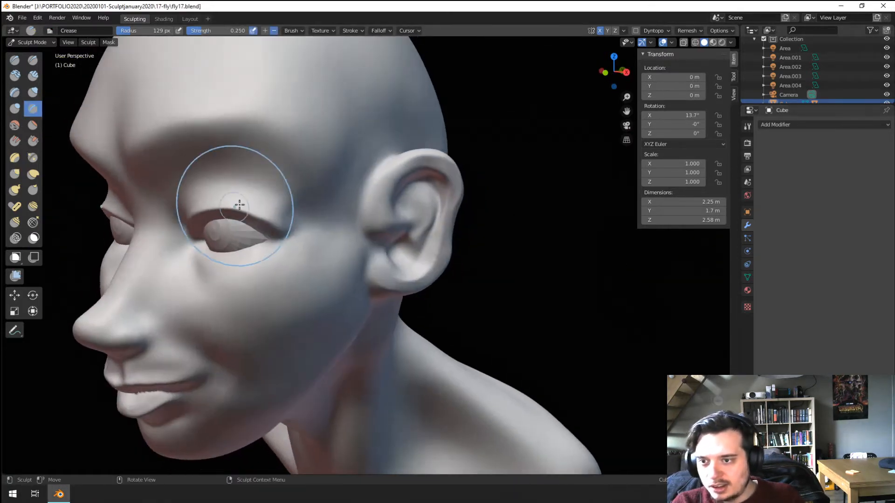
Step: Carve the fold over the outer part of the upper eyelid with a resized Crease brush
key(f)
click(269, 200)
drag(274, 194, 296, 211)
Step: Pull the outer corner of the eye outward toward the temple with the Grab brush
middle_drag(303, 202, 370, 197)
key(g)
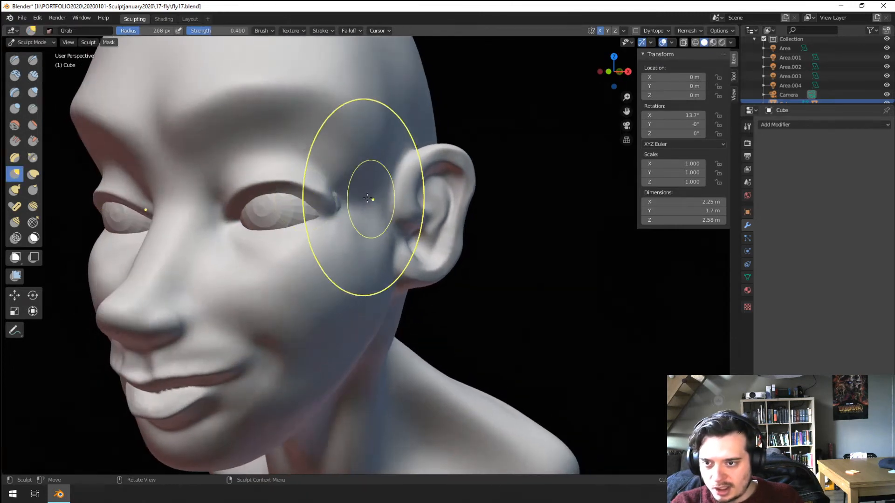
mouse_move(339, 199)
mouse_down()
mouse_move(369, 196)
mouse_move(359, 196)
mouse_up()
scroll(308, 214, down, 3)
mouse_move(298, 221)
middle_down()
mouse_move(346, 215)
mouse_move(333, 212)
middle_up()
scroll(354, 203, up, 3)
middle_drag(366, 198, 323, 202)
scroll(326, 200, up, 1)
key(f)
click(311, 203)
drag(301, 208, 309, 203)
middle_drag(311, 202, 309, 218)
Step: Add volume along the upper eyelid using the Inflate/Deflate brush at a 105 px radius
click(29, 94)
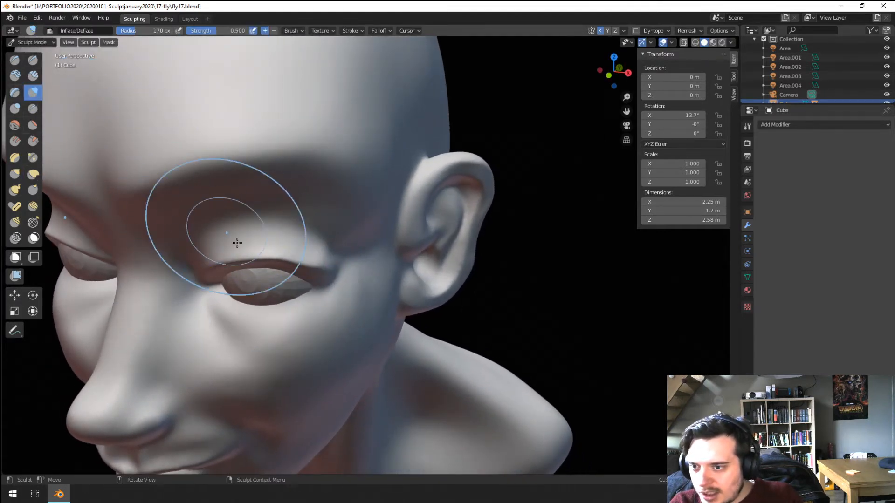
key(f)
click(190, 262)
drag(194, 265, 280, 251)
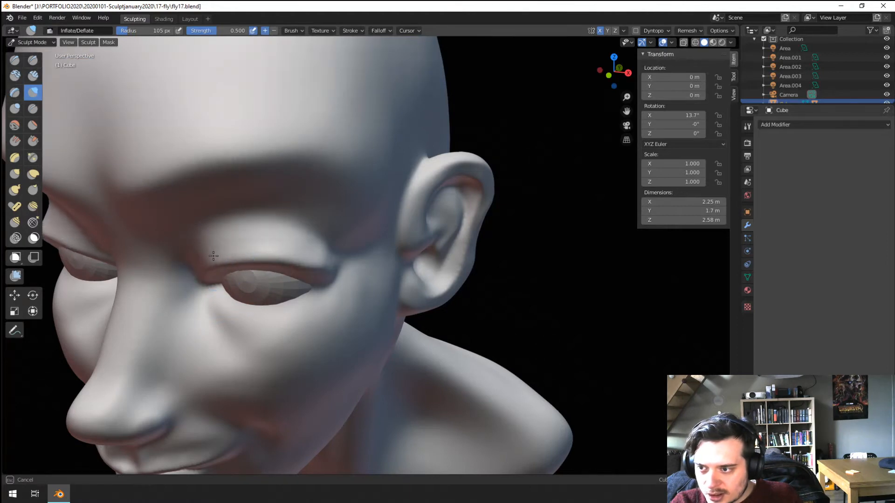
Step: Raise the upper eyelid's rim and adjust its outer corner from below with the Grab brush
mouse_move(214, 256)
middle_down()
mouse_move(318, 184)
mouse_move(352, 191)
mouse_move(375, 155)
middle_up()
key(g)
mouse_move(311, 125)
middle_down()
mouse_move(260, 213)
mouse_move(271, 187)
middle_up()
key(f)
click(280, 116)
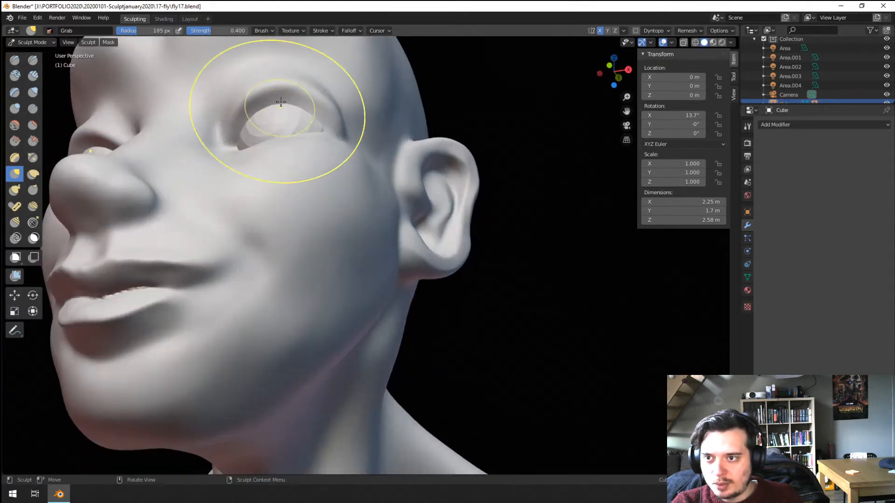
drag(281, 110, 285, 98)
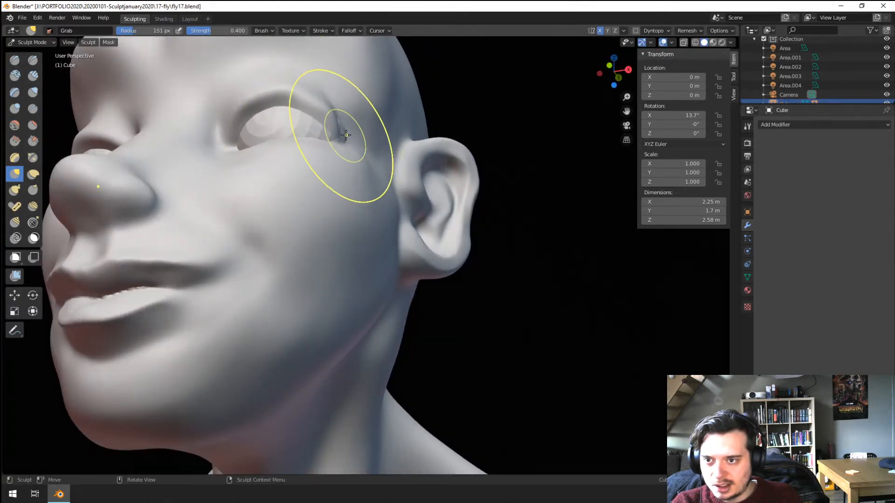
click(333, 123)
click(331, 119)
Step: Refine the upper eyelid and the area around the outer eye with Grab at varying brush sizes
middle_drag(330, 119, 263, 196)
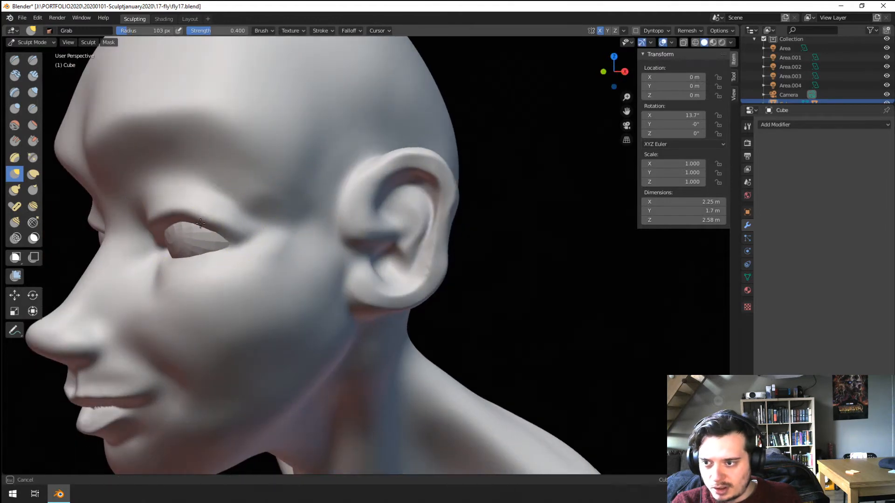
middle_drag(205, 217, 260, 205)
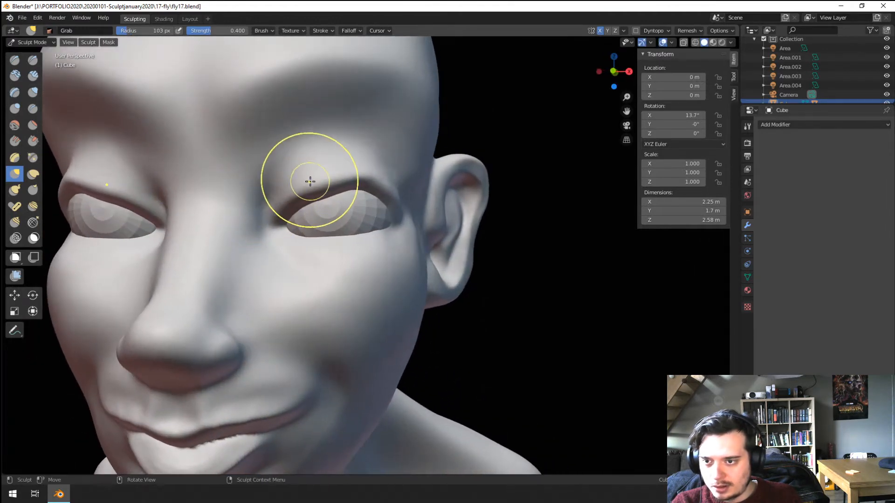
key(f)
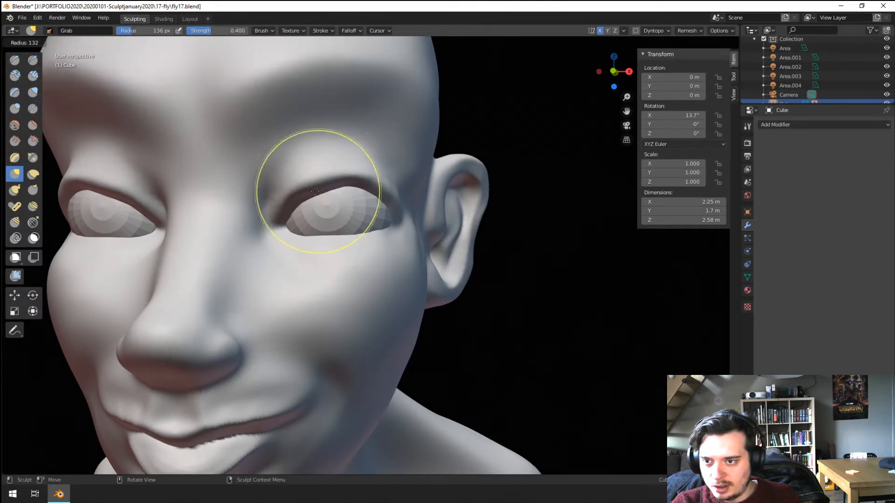
ctrl+middle_drag(311, 178, 293, 217)
mouse_move(251, 212)
middle_down()
mouse_move(306, 206)
mouse_move(241, 229)
mouse_move(275, 189)
middle_up()
middle_drag(300, 205, 250, 219)
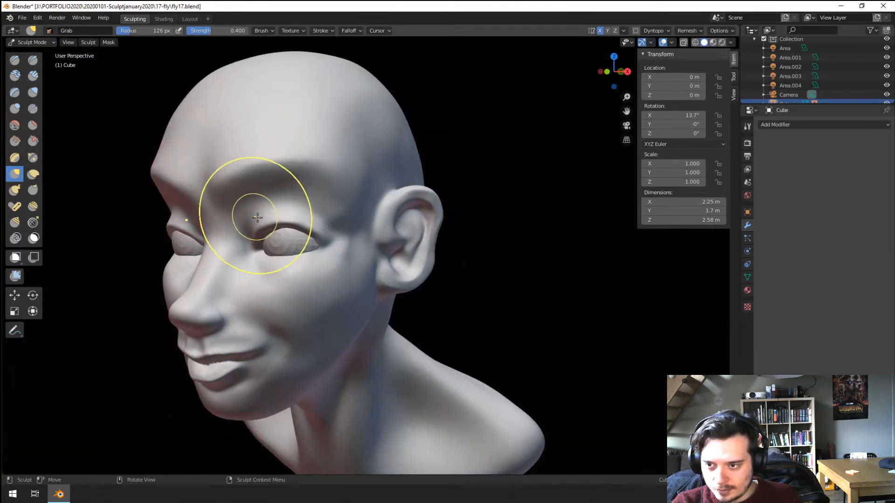
key(f)
click(285, 221)
key(f)
click(328, 239)
middle_drag(327, 239, 300, 266)
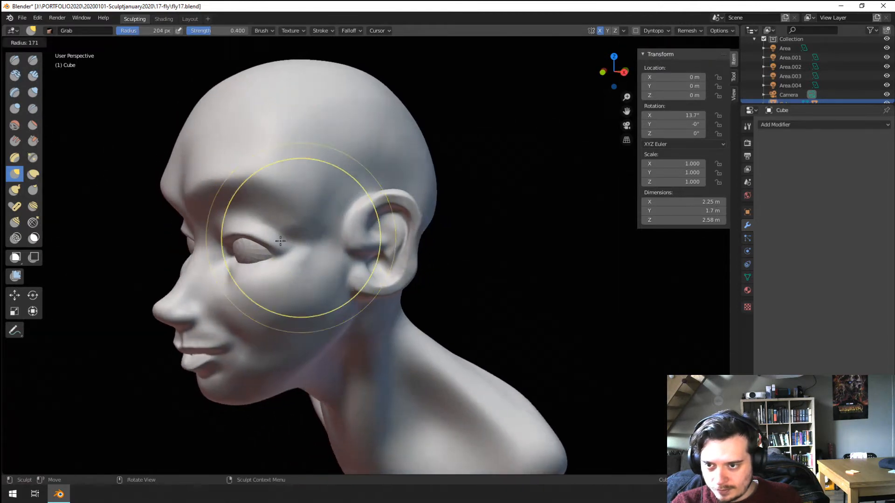
Step: Flatten the brow, temple and side of the face with the Flatten/Contrast brush, reducing its radius to 120 px
click(32, 125)
key(f)
click(190, 216)
key(f)
click(327, 208)
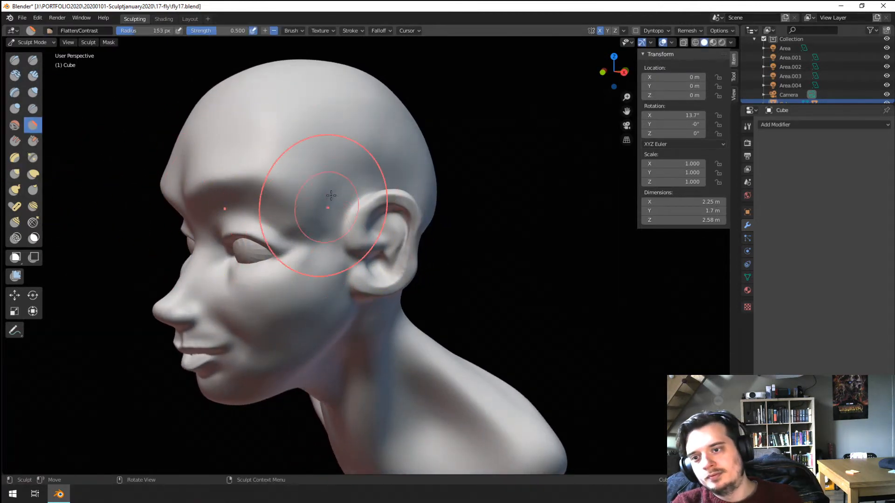
mouse_move(296, 303)
middle_down()
mouse_move(359, 232)
mouse_move(370, 240)
mouse_move(350, 234)
middle_up()
key(f)
click(334, 235)
middle_drag(319, 263, 290, 290)
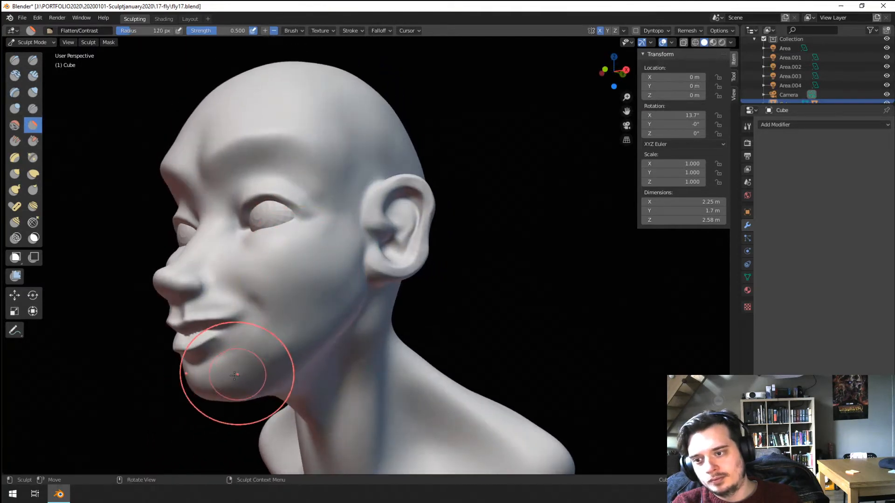
Step: Flatten the surfaces around the nose wings and mouth with a 62 px Flatten/Contrast brush
middle_drag(280, 347, 284, 345)
middle_drag(352, 207, 360, 236)
scroll(363, 242, up, 3)
key(f)
click(335, 242)
drag(283, 319, 292, 310)
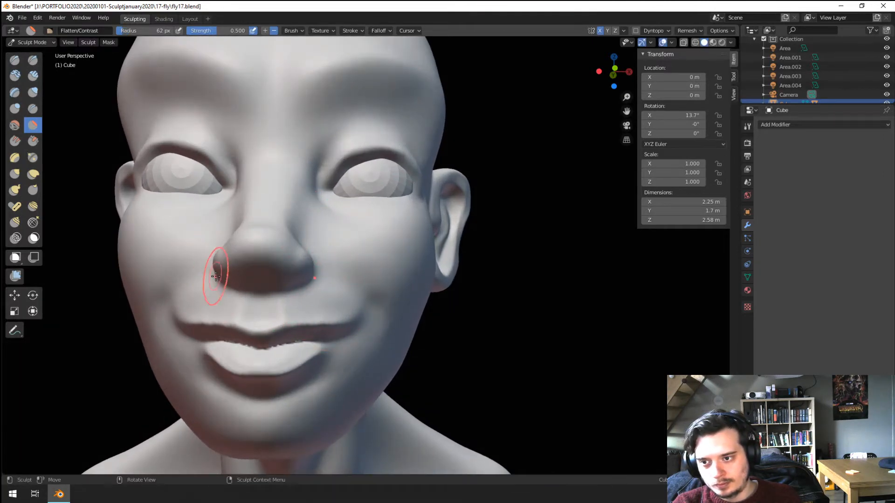
middle_drag(215, 276, 273, 280)
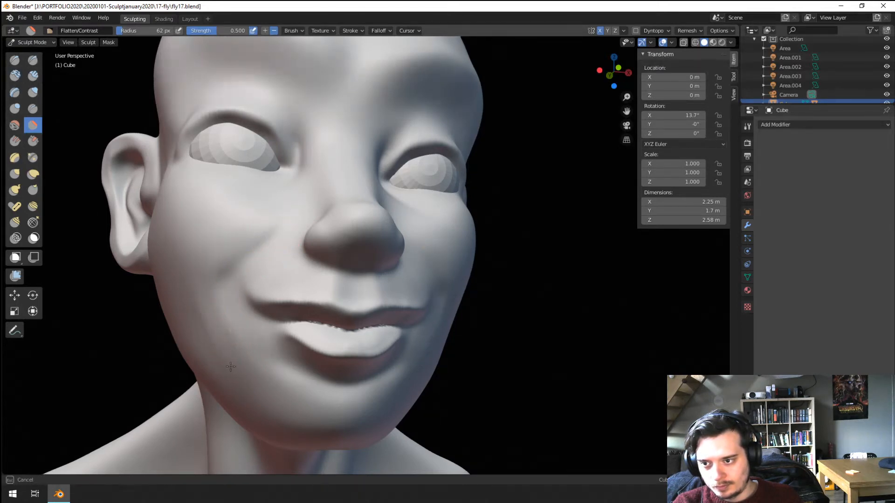
middle_drag(214, 196, 171, 240)
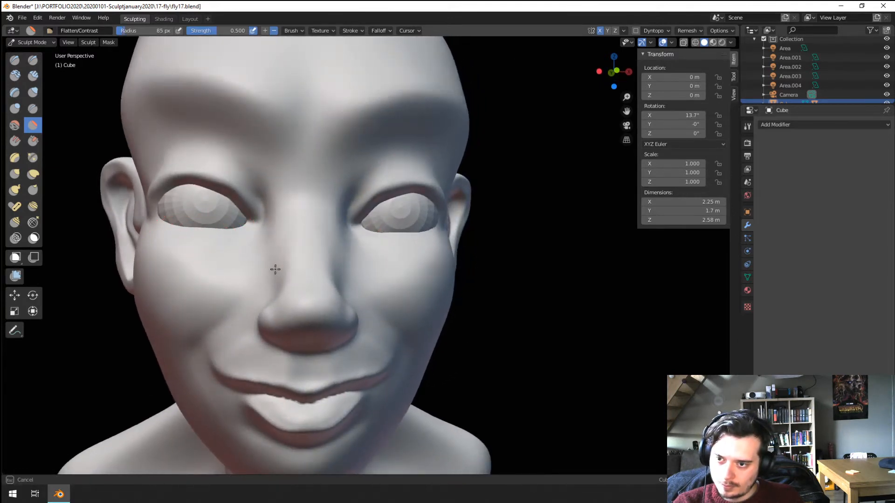
Step: Adjust the side of the nose bridge near the inner eye corner with the Grab brush
middle_drag(281, 224, 280, 236)
key(g)
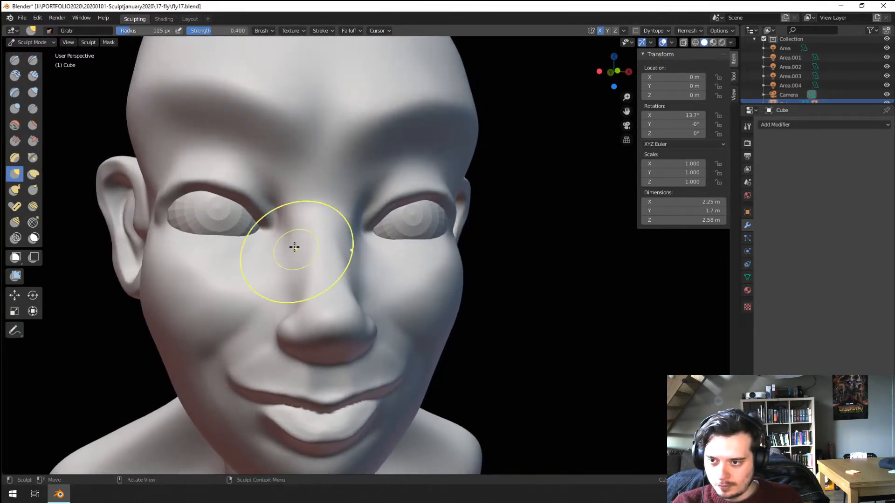
middle_drag(288, 277, 296, 267)
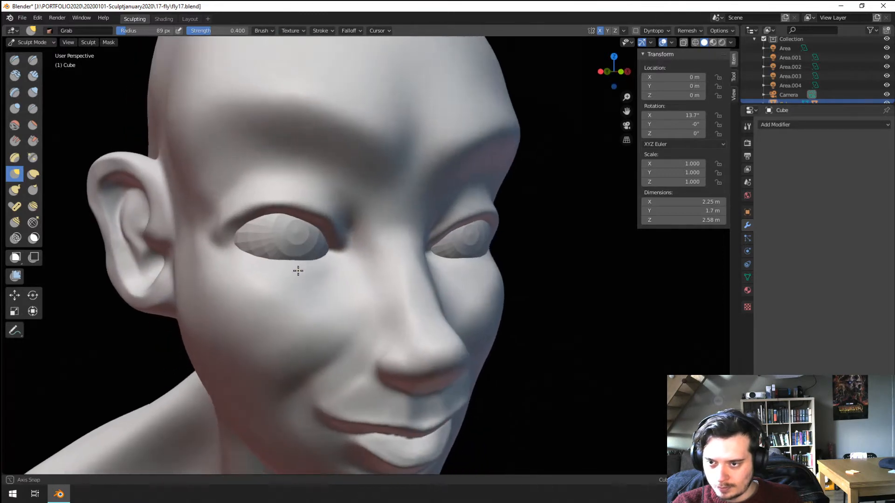
Step: Build up the cheek beside the nose with the Clay Strips brush at a 92 px radius
click(32, 75)
key(f)
click(351, 285)
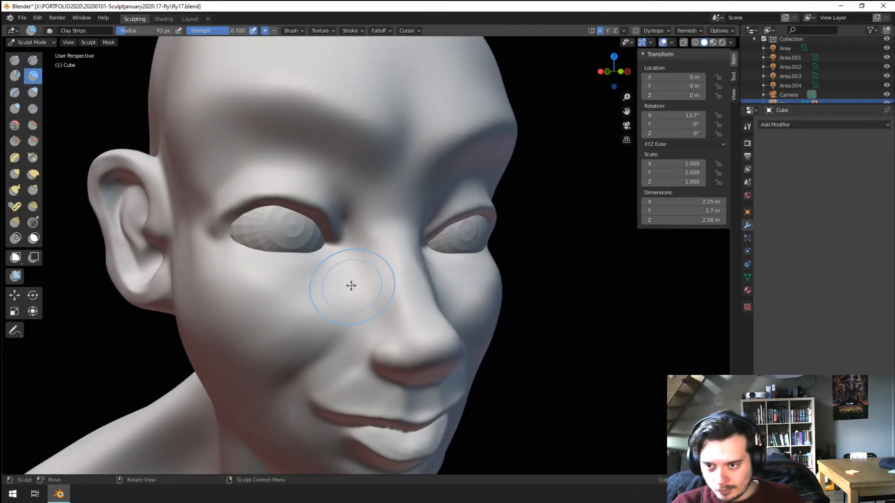
mouse_move(382, 229)
middle_down()
mouse_move(308, 256)
mouse_move(244, 245)
middle_up()
Step: Reshape the area below the inner eye corner beside the nose bridge with the Grab brush
key(g)
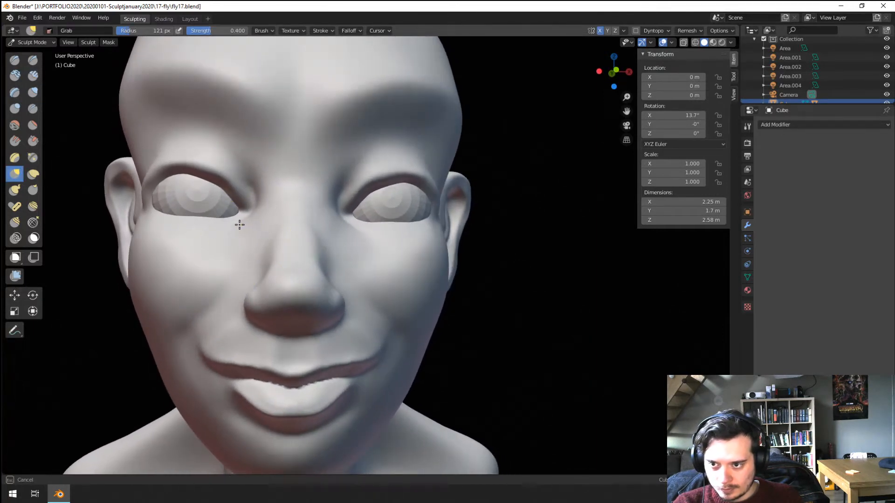
drag(239, 225, 244, 232)
middle_drag(244, 234, 249, 248)
drag(250, 249, 257, 255)
key(f)
middle_drag(263, 260, 305, 296)
click(304, 293)
middle_drag(305, 296, 282, 255)
middle_drag(283, 255, 246, 249)
Step: Carve the fold above the upper eyelid from the inner to the outer corner with an 89 px Crease brush
click(33, 109)
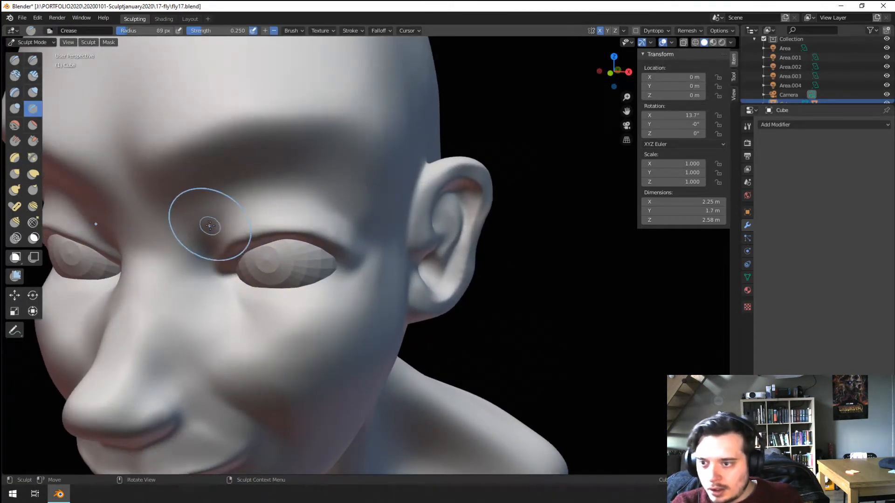
drag(211, 228, 350, 223)
mouse_move(349, 223)
mouse_down()
mouse_move(238, 231)
mouse_move(209, 242)
mouse_up()
Step: Save the sculpt as a new version named fly18.blend
mouse_move(205, 250)
ctrl+middle_down()
mouse_move(210, 277)
mouse_move(260, 254)
mouse_move(255, 242)
ctrl+middle_up()
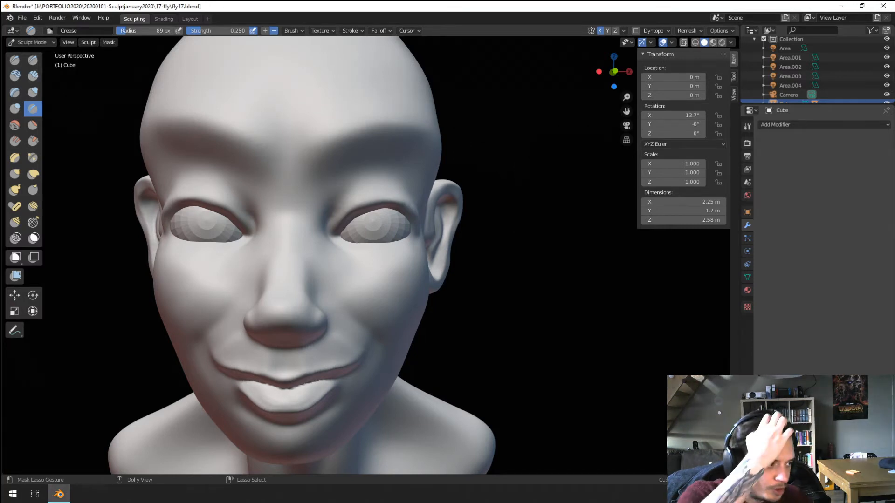
key(Return)
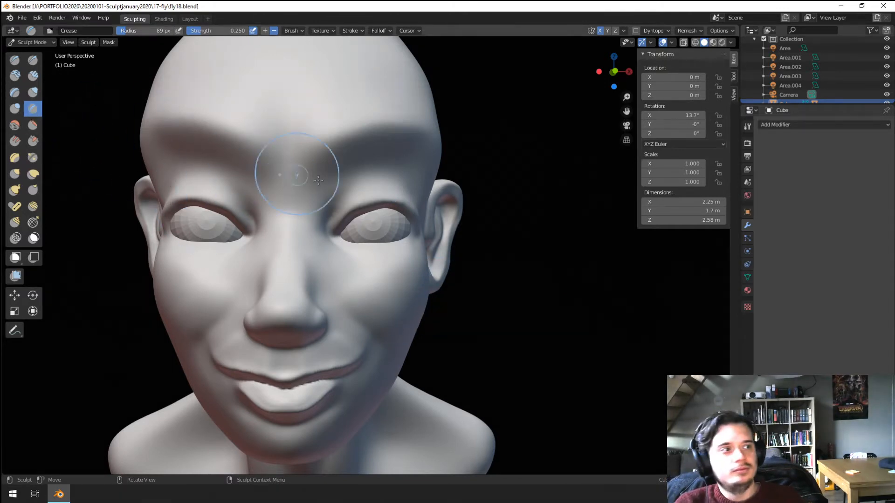
Step: Deepen the inner part of the fold above the upper eyelid with a smaller Crease brush
mouse_move(318, 180)
middle_down()
mouse_move(286, 223)
mouse_move(286, 214)
middle_up()
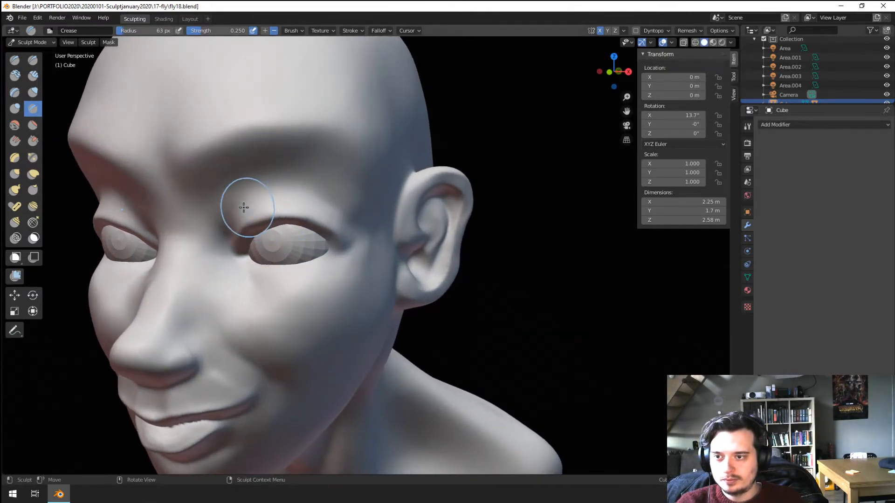
mouse_move(244, 207)
mouse_down()
mouse_move(328, 204)
mouse_move(280, 194)
mouse_move(304, 186)
mouse_up()
Step: Adjust the outer part of the upper eyelid below the brow with a 148 px Grab brush
mouse_move(331, 202)
middle_down()
mouse_move(356, 192)
mouse_move(326, 198)
mouse_move(345, 202)
mouse_move(358, 219)
middle_up()
key(g)
key(f)
click(362, 201)
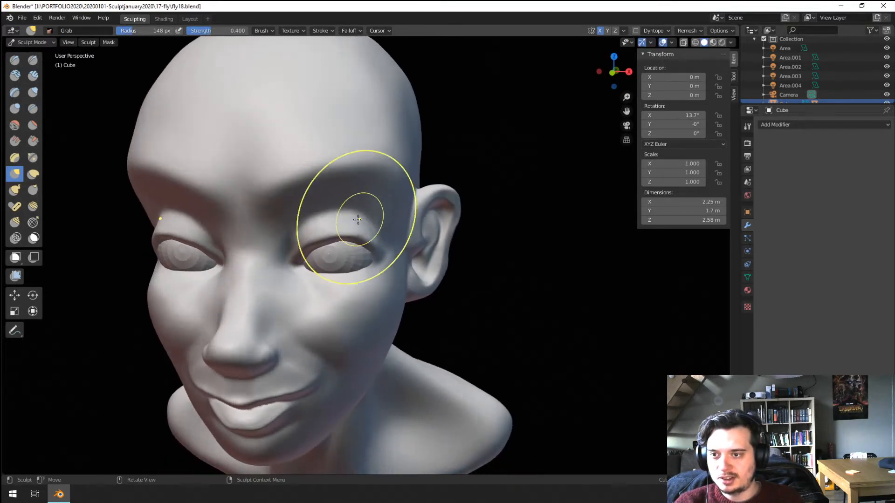
Step: Shape the eye socket above the inner eye corner with a resized Grab brush
mouse_move(294, 242)
middle_down()
mouse_move(304, 260)
mouse_move(271, 290)
middle_up()
drag(238, 279, 240, 284)
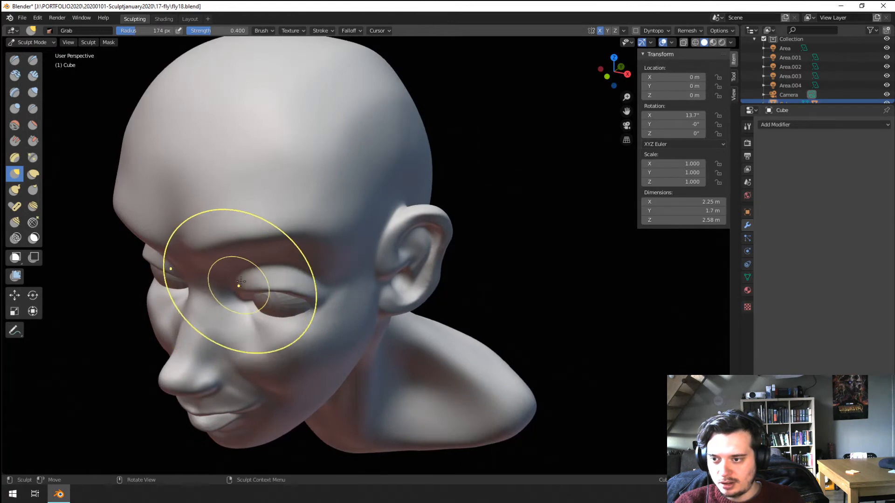
mouse_move(240, 284)
middle_down()
mouse_move(248, 236)
mouse_move(288, 220)
middle_up()
key(f)
click(326, 190)
mouse_move(334, 200)
middle_down()
mouse_move(337, 192)
mouse_move(345, 221)
mouse_move(338, 182)
mouse_move(307, 161)
middle_up()
Step: Sharpen the upper eyelid's edge with an 87 px Pinch/Magnify brush and adjust its curve with Grab
click(33, 158)
shift+middle_drag(236, 203, 257, 213)
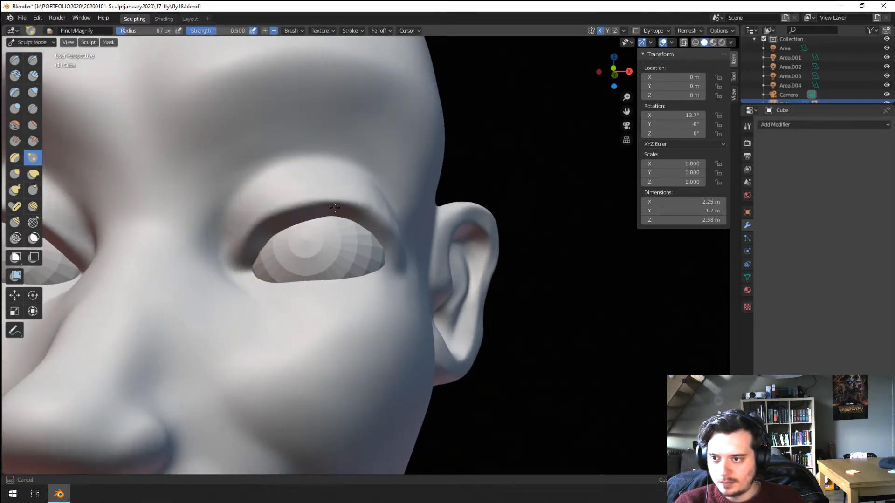
key(g)
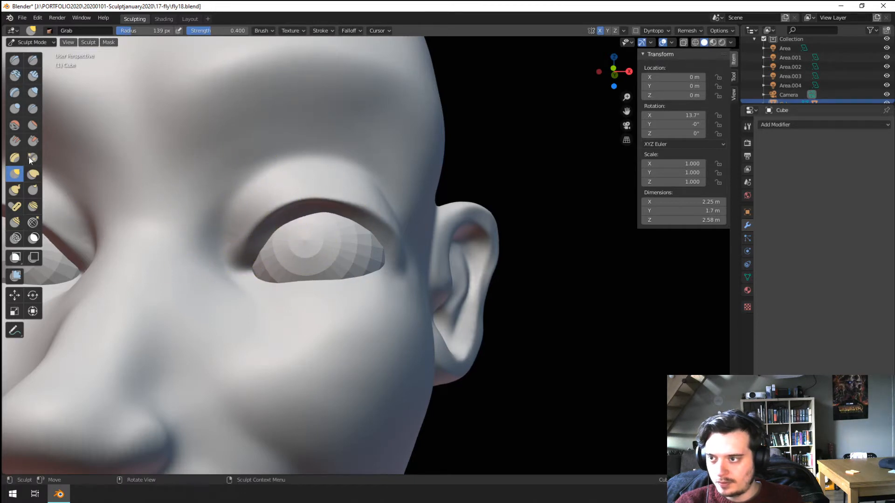
Step: Define the crease around the top of the upper eyelid with the Crease brush at an 85 px radius
key(shift+c)
key(f)
click(205, 236)
ctrl+drag(224, 247, 263, 186)
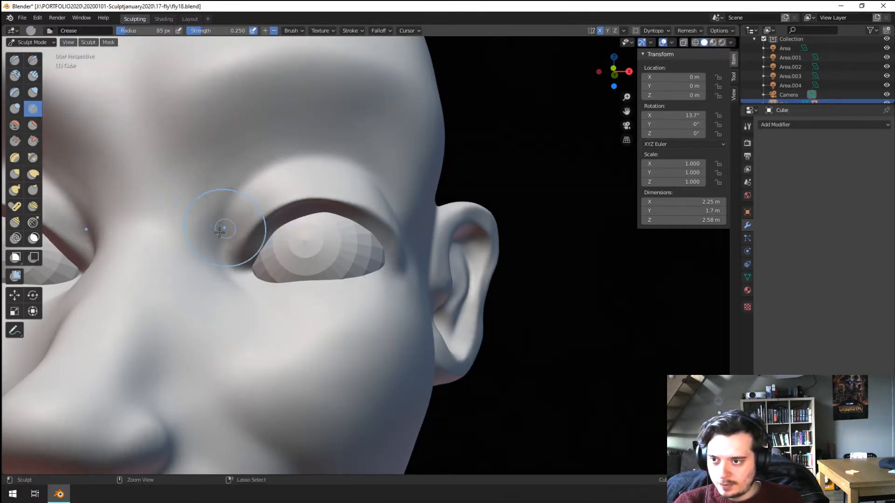
drag(226, 225, 323, 153)
middle_drag(324, 142, 259, 190)
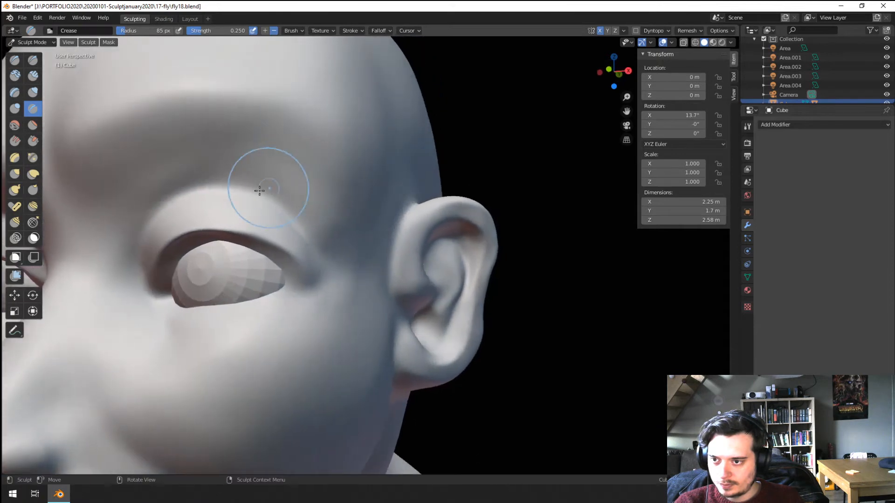
Step: Adjust the eye openings and upper eyelids from the front with Grab at varying brush sizes
scroll(292, 232, down, 6)
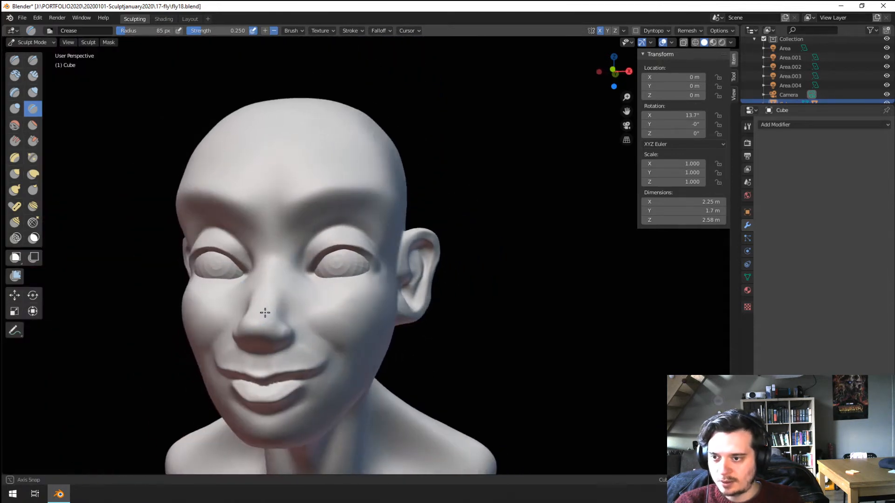
mouse_move(264, 312)
middle_down()
mouse_move(227, 262)
mouse_move(235, 238)
mouse_move(294, 265)
mouse_move(277, 259)
mouse_move(270, 275)
mouse_move(249, 266)
mouse_move(306, 249)
mouse_move(314, 260)
mouse_move(362, 262)
mouse_move(368, 270)
mouse_move(358, 275)
middle_up()
key(g)
key(f)
click(288, 258)
key(f)
click(266, 266)
key(f)
key(f)
click(373, 251)
key(f)
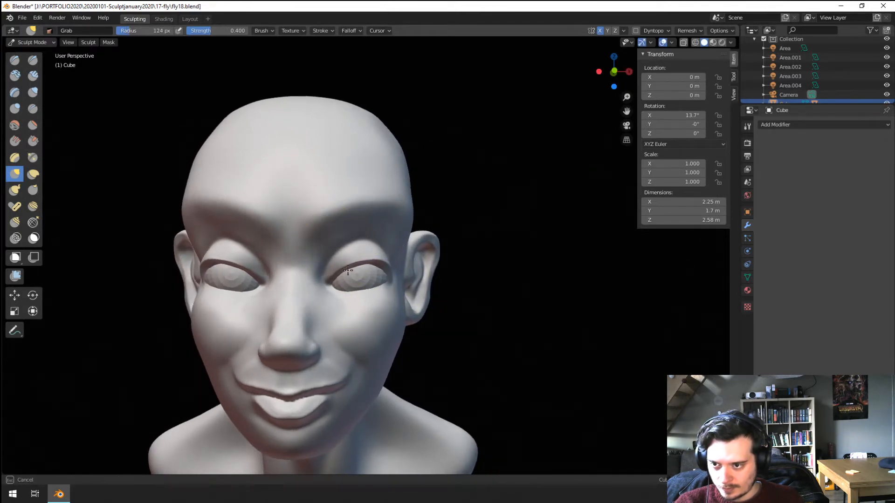
drag(348, 270, 347, 268)
Step: Reshape the inner brow and the area above the eye with a larger Grab brush
mouse_move(347, 268)
middle_down()
mouse_move(370, 253)
mouse_move(327, 264)
mouse_move(325, 273)
mouse_move(314, 263)
mouse_move(340, 239)
mouse_move(244, 234)
mouse_move(280, 229)
mouse_move(306, 205)
middle_up()
key(f)
click(308, 263)
scroll(340, 239, up, 2)
key(f)
click(248, 244)
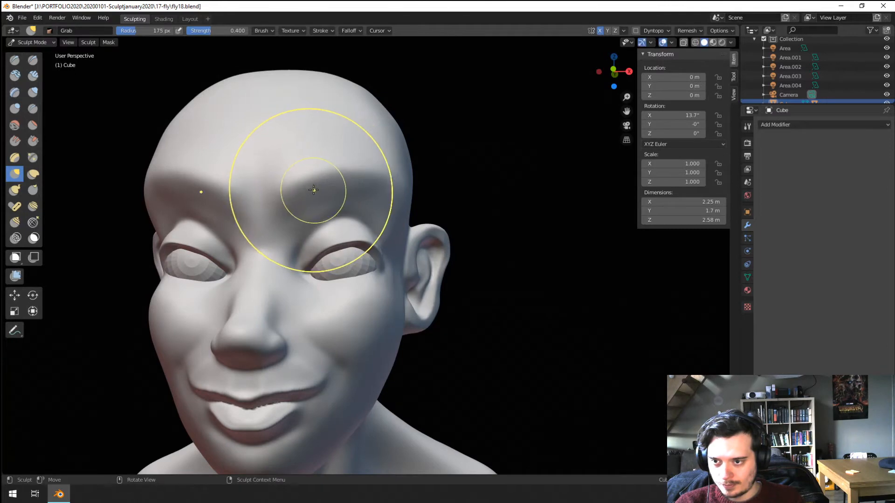
Step: Nudge the eyelid contour slightly upward with a resized Grab brush
mouse_move(321, 184)
middle_down()
mouse_move(307, 217)
mouse_move(270, 215)
mouse_move(250, 232)
middle_up()
key(f)
click(269, 276)
middle_drag(266, 274, 309, 258)
key(f)
click(326, 264)
drag(334, 261, 333, 258)
Step: Adjust the cheek below the eye with the Grab brush at a 184 px radius
mouse_move(311, 288)
middle_down()
mouse_move(317, 275)
mouse_move(256, 281)
mouse_move(314, 284)
mouse_move(373, 270)
mouse_move(349, 261)
mouse_move(364, 259)
mouse_move(349, 246)
middle_up()
key(f)
click(303, 281)
key(f)
click(381, 276)
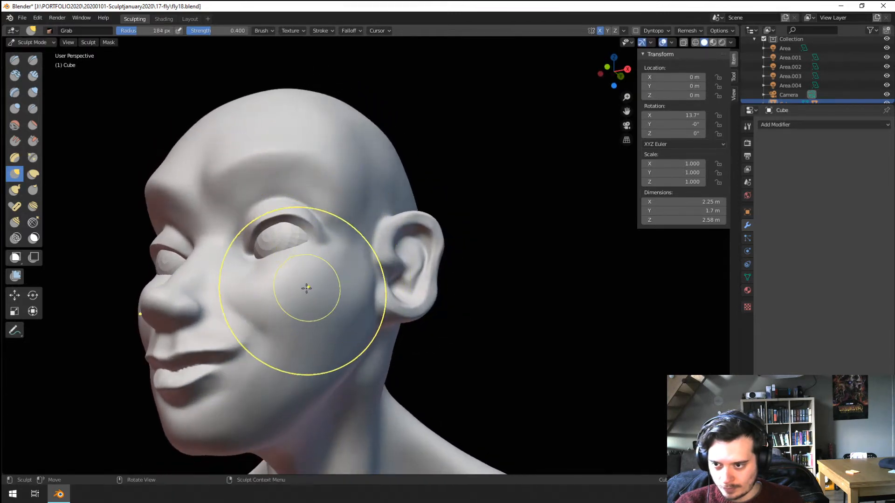
Step: Switch the bust from Sculpt Mode to Object Mode
mouse_move(314, 299)
middle_down()
mouse_move(321, 330)
mouse_move(344, 343)
mouse_move(202, 351)
mouse_move(326, 338)
mouse_move(290, 354)
middle_up()
scroll(274, 349, down, 2)
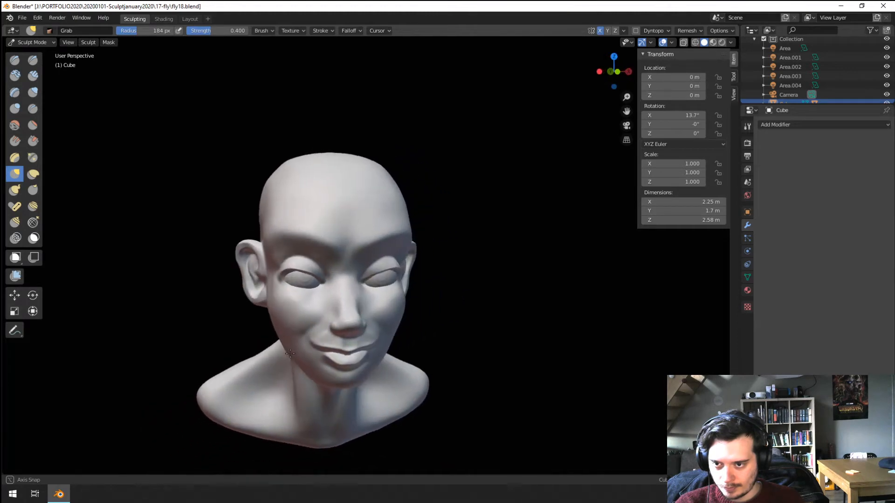
click(33, 42)
click(28, 54)
click(49, 42)
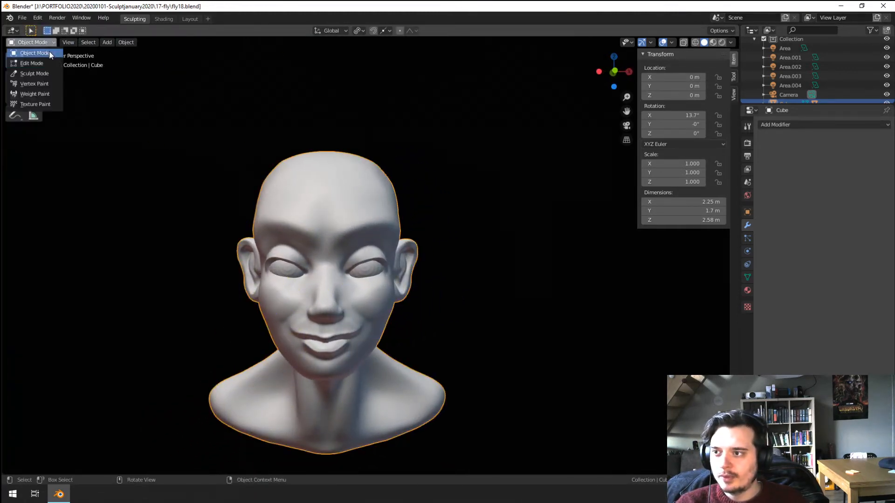
Step: Add a UV sphere mesh at the world origin as the base for the hair
key(shift+a)
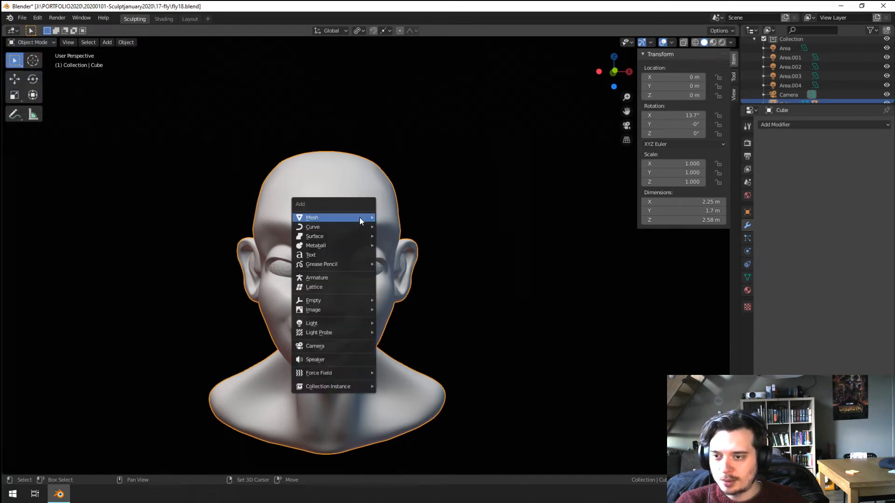
mouse_move(360, 217)
click(407, 243)
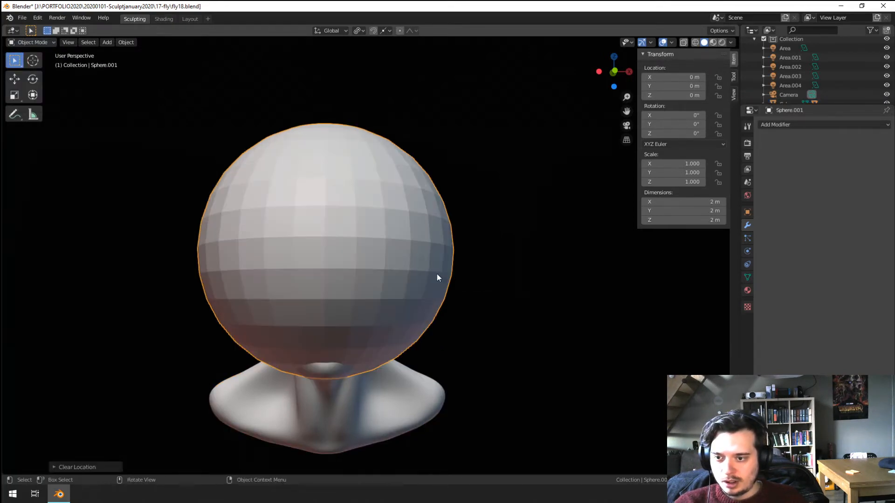
Step: Raise the sphere along Z to about 0.443 m and scale it down to about 0.448
key(g)
key(z)
click(441, 272)
key(s)
click(390, 236)
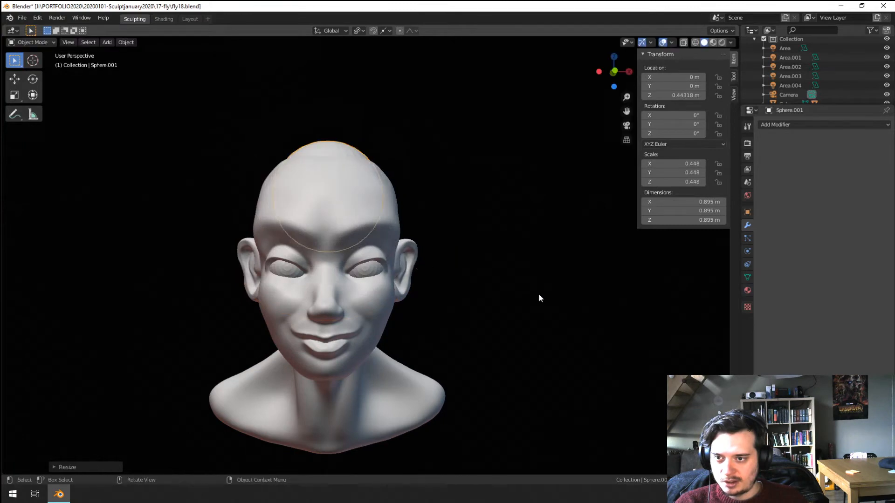
Step: Shift the sphere back over the skull to about Y 0.199 m, Z 0.373 m and enlarge it to about 0.680 scale
middle_drag(538, 293, 437, 291)
key(s)
click(490, 316)
key(g)
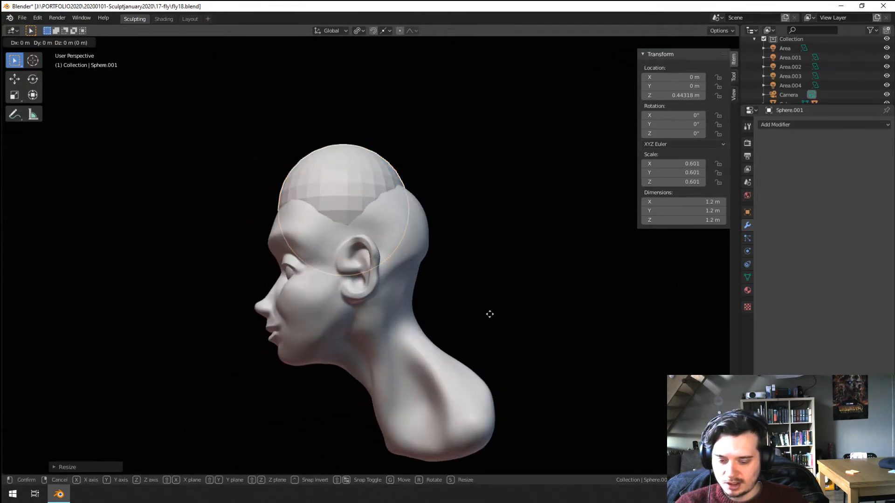
key(shift+y)
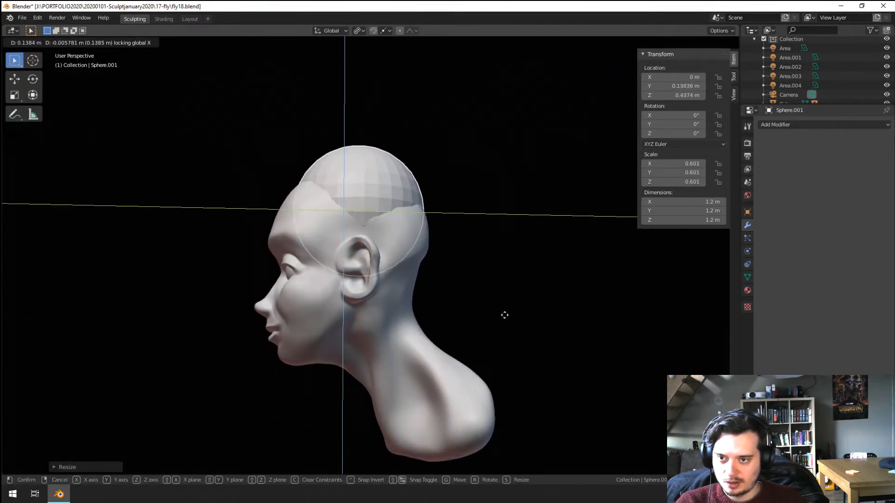
click(509, 319)
key(s)
click(432, 243)
middle_drag(535, 300, 461, 317)
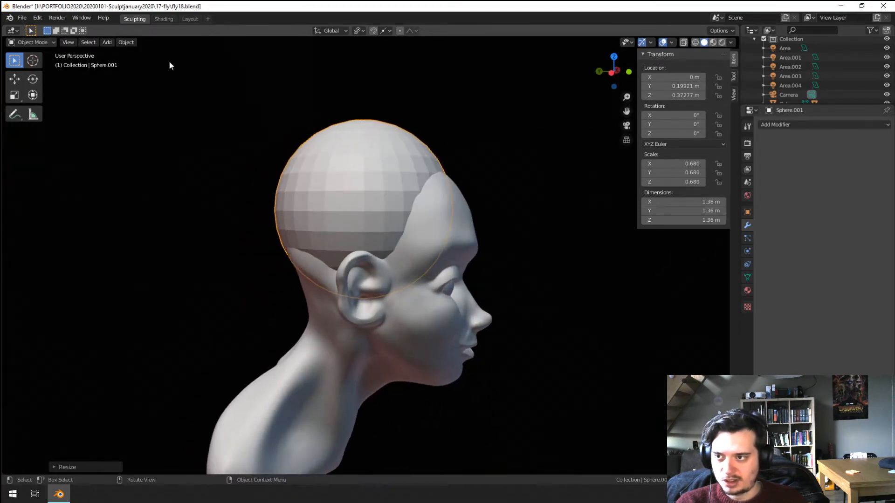
Step: Switch the sphere to Sculpt Mode and remesh it with a 0.035 m voxel size
click(36, 43)
click(44, 73)
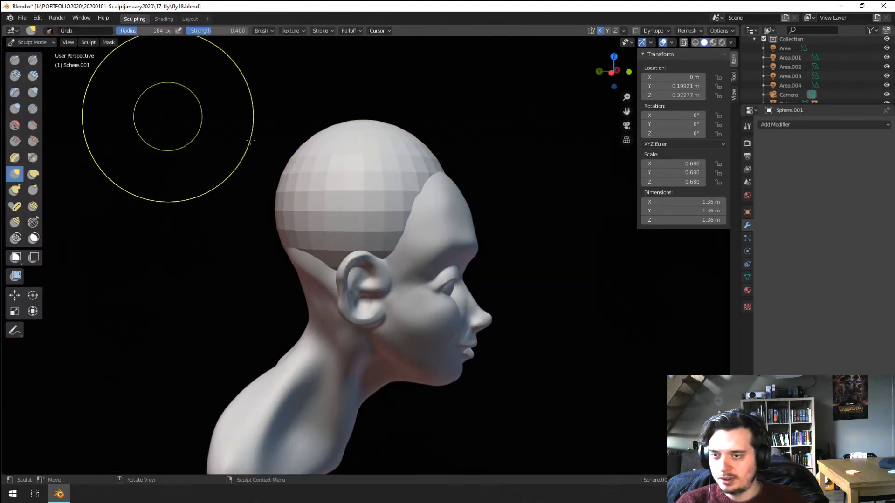
click(687, 30)
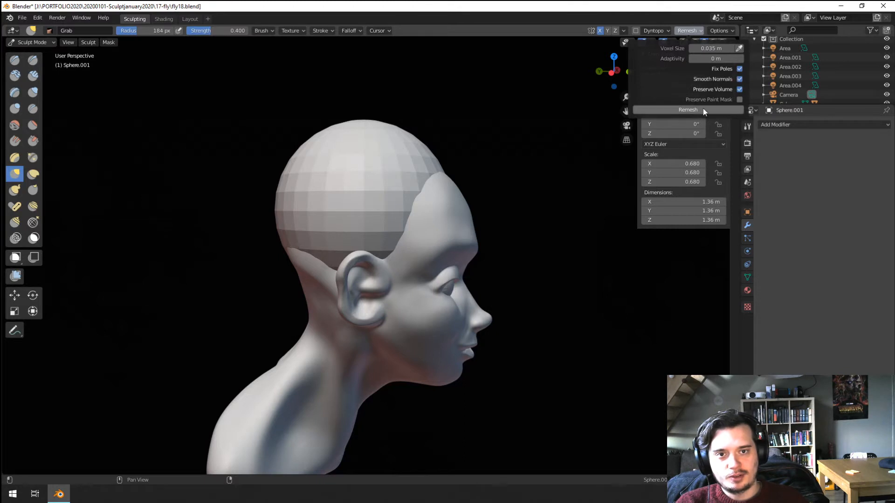
Step: Adjust the side of the hair cap above the ear with the Grab brush at a 202 px radius
middle_drag(497, 296, 445, 298)
key(f)
click(347, 301)
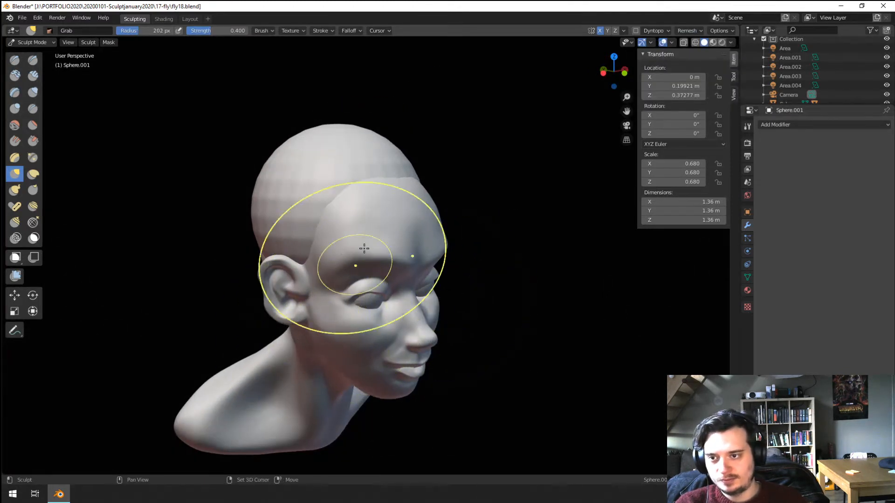
drag(281, 198, 286, 183)
Step: Reshape the front of the hair cap over the forehead with a larger Grab brush
mouse_move(285, 183)
middle_down()
mouse_move(336, 213)
mouse_move(569, 93)
middle_up()
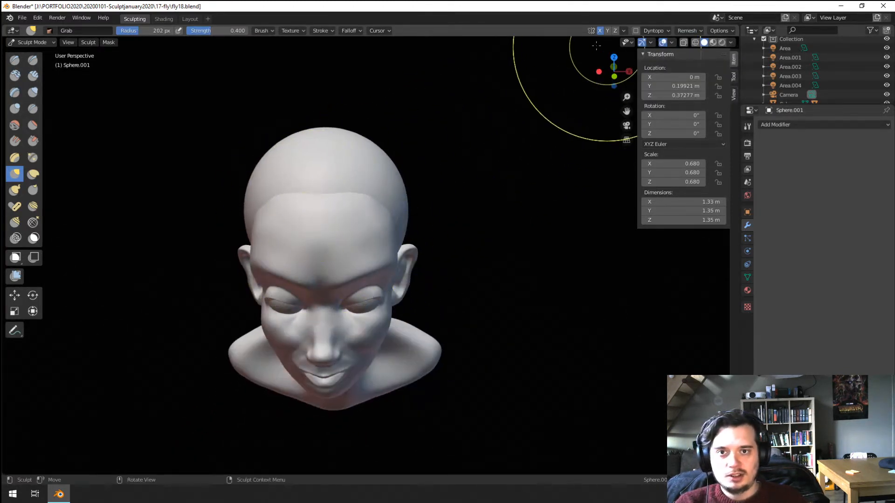
key(f)
click(343, 213)
middle_drag(326, 219, 283, 252)
key(f)
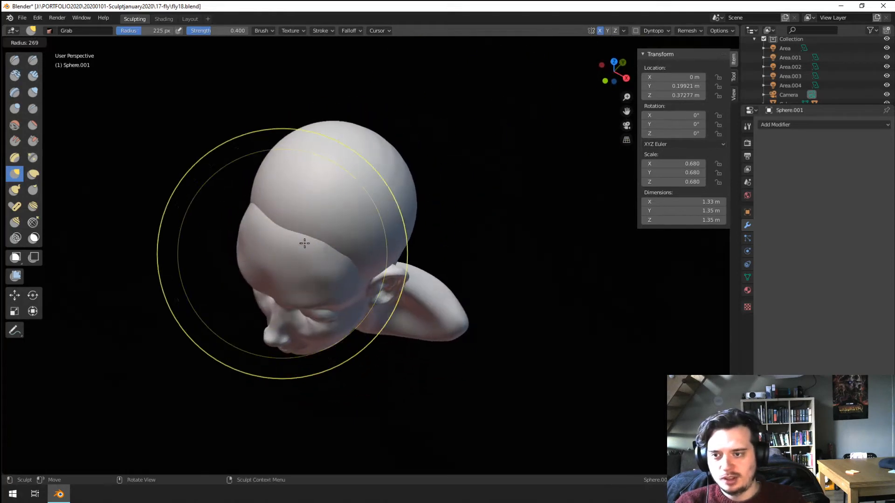
click(306, 244)
drag(267, 238, 278, 236)
Step: Shape the front hairline around the temple with the Grab brush, resizing it to a 235 px radius
mouse_move(278, 236)
middle_down()
mouse_move(331, 170)
mouse_move(290, 174)
middle_up()
key(f)
click(326, 181)
middle_drag(345, 182, 334, 185)
drag(335, 200, 325, 202)
key(f)
click(315, 214)
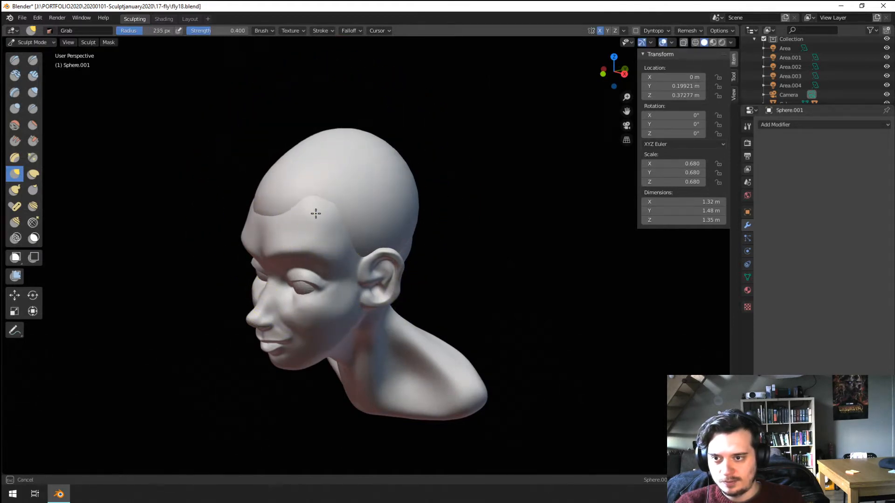
Step: Move the upper side of the hair cap slightly above the temple with a resized Grab brush
middle_drag(315, 213, 351, 235)
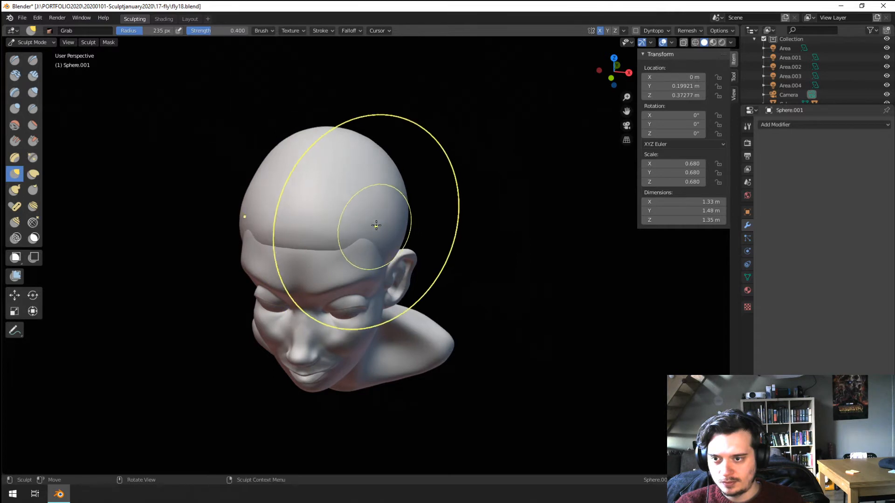
middle_drag(376, 225, 315, 196)
key(f)
click(332, 198)
drag(334, 200, 338, 204)
middle_drag(343, 210, 322, 204)
Step: Fit the side edge of the hair cap between temple and ear with the Grab brush, reducing it to 141 px
key(f)
click(314, 205)
drag(325, 210, 335, 226)
middle_drag(335, 229, 346, 207)
key(f)
click(322, 219)
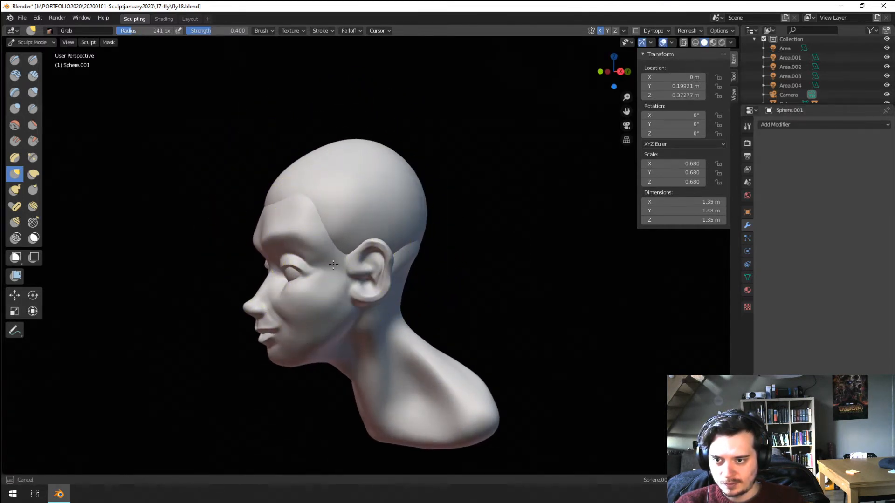
drag(357, 216, 363, 214)
Step: Lower the crown of the hair cap with the Grab brush at a 211 px radius
mouse_move(365, 212)
middle_down()
mouse_move(410, 203)
mouse_move(470, 210)
middle_up()
mouse_move(379, 173)
middle_down()
mouse_move(340, 190)
mouse_move(407, 204)
middle_up()
key(f)
click(371, 145)
mouse_move(372, 149)
middle_down()
mouse_move(297, 173)
mouse_move(261, 160)
middle_up()
mouse_move(371, 145)
mouse_down()
mouse_move(376, 171)
mouse_move(363, 165)
mouse_up()
middle_drag(363, 166, 326, 195)
Step: Even out the top and back of the hair cap with the Flatten brush
click(33, 124)
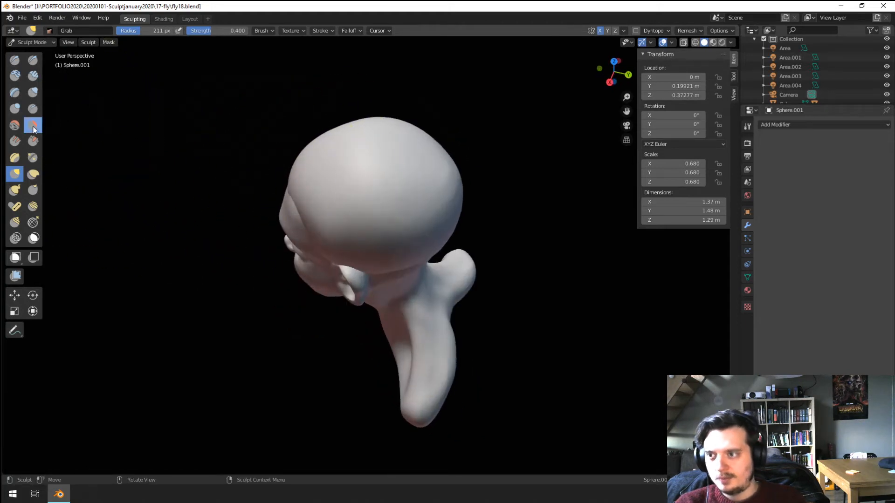
drag(378, 185, 407, 129)
mouse_move(451, 173)
middle_down()
mouse_move(399, 175)
mouse_move(420, 231)
middle_up()
drag(462, 220, 458, 202)
middle_drag(389, 212, 440, 209)
Step: Pull the lower back edge of the hair cap down toward the nape with the Grab brush at 276 px
key(g)
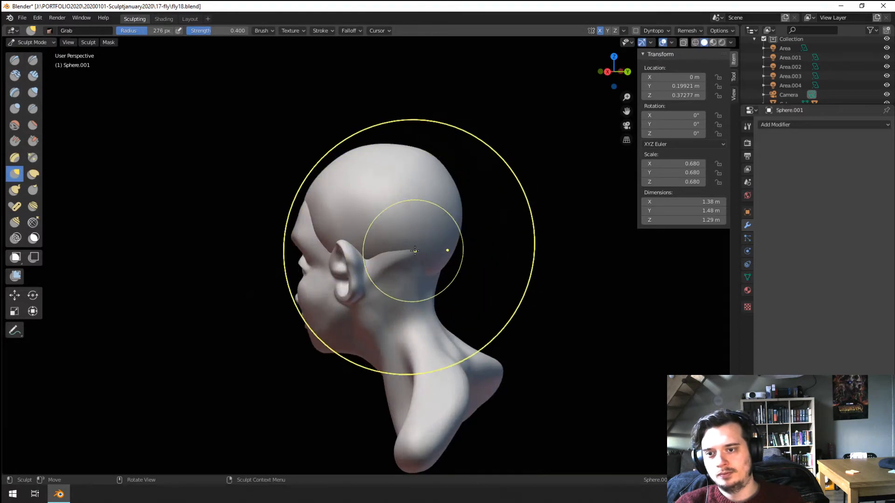
drag(409, 248, 401, 276)
mouse_move(399, 274)
middle_down()
mouse_move(441, 254)
mouse_move(505, 265)
middle_up()
Step: Refine the hair cap's edge beside the ear and extend it down the back of the neck with the Grab brush
key(f)
click(455, 265)
drag(344, 234, 329, 235)
mouse_move(393, 259)
mouse_down()
mouse_move(377, 295)
mouse_move(422, 308)
mouse_up()
key(f)
click(427, 297)
middle_drag(421, 305, 527, 233)
scroll(503, 233, down, 2)
middle_drag(415, 289, 437, 287)
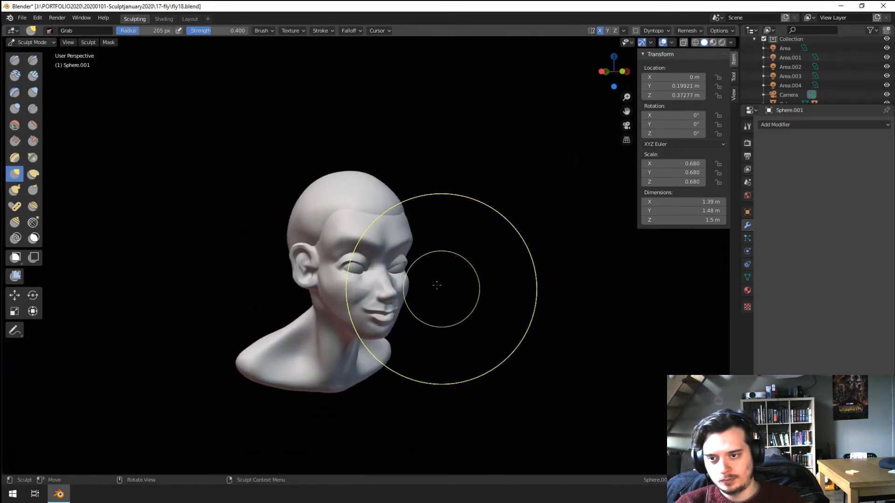
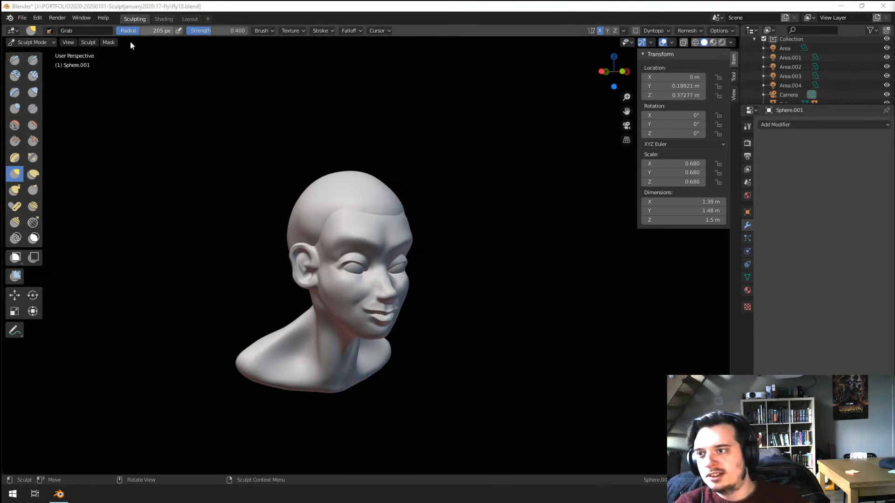
Step: Turn off X symmetry and prepare the Snake Hook brush with a radius of 100 px
middle_drag(580, 44, 580, 70)
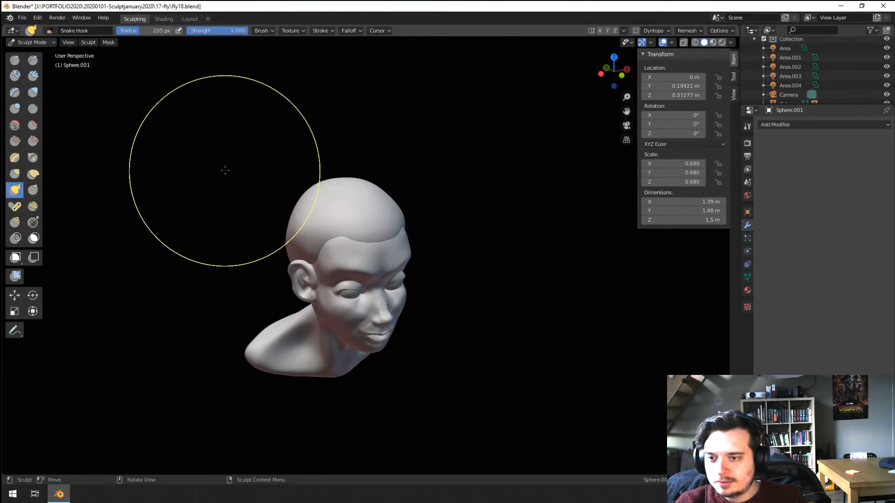
mouse_move(224, 169)
middle_down()
mouse_move(312, 219)
mouse_move(301, 208)
middle_up()
key(f)
click(302, 215)
key(f)
click(303, 212)
key(f)
click(300, 212)
Step: Try to pull a long lock out of the side of the hair cap with the Snake Hook brush
mouse_move(314, 211)
mouse_down()
mouse_move(307, 200)
mouse_move(246, 211)
mouse_move(277, 303)
mouse_up()
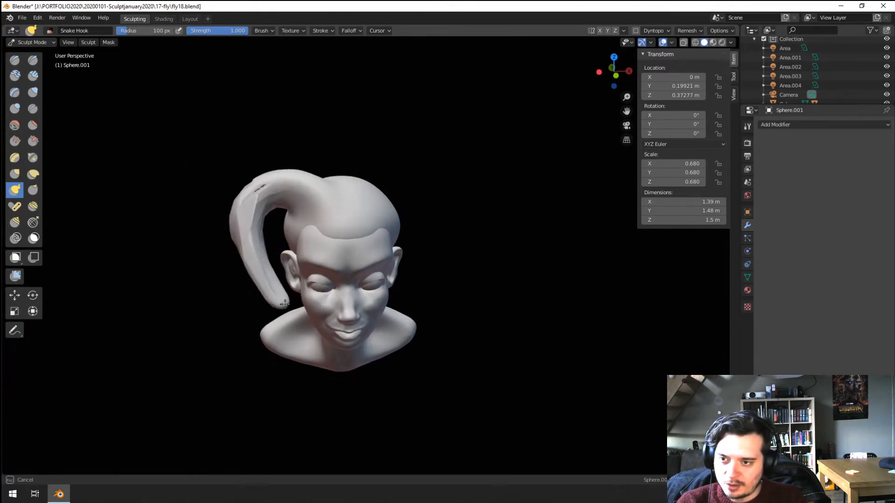
mouse_move(280, 298)
middle_down()
mouse_move(282, 234)
mouse_move(290, 249)
middle_up()
key(ctrl+z)
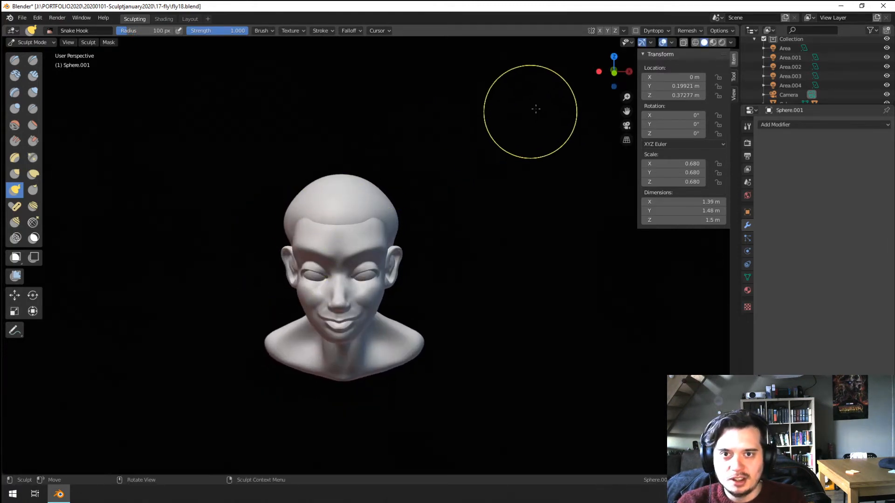
Step: Set the Snake Hook radius to 131 px and enable Dyntopo
key(f)
click(339, 184)
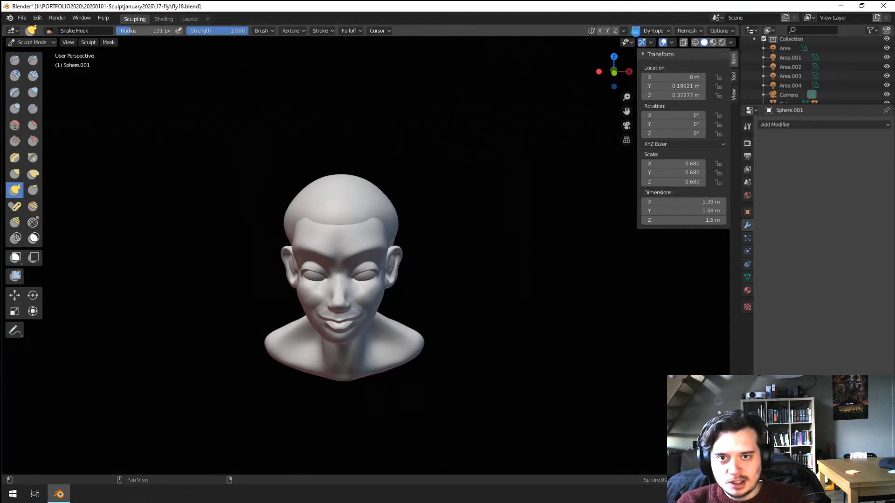
click(655, 30)
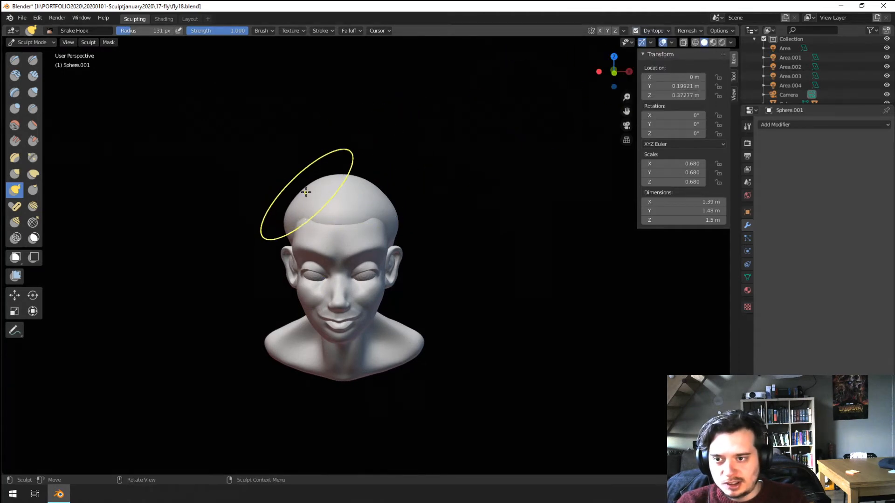
Step: Undo a test lock pulled with Dyntopo and adjust the Dyntopo settings for finer detail
mouse_move(306, 195)
mouse_down()
mouse_move(291, 161)
mouse_move(248, 232)
mouse_move(261, 337)
mouse_move(281, 303)
mouse_up()
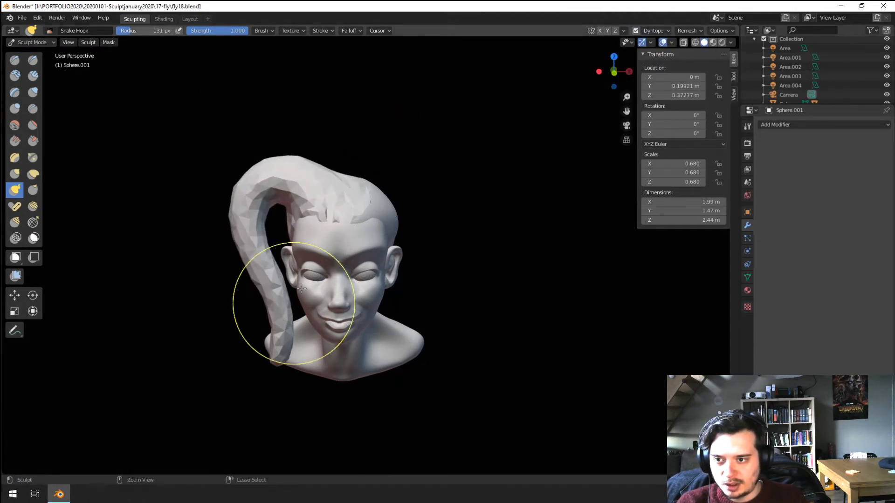
key(ctrl+z)
click(654, 30)
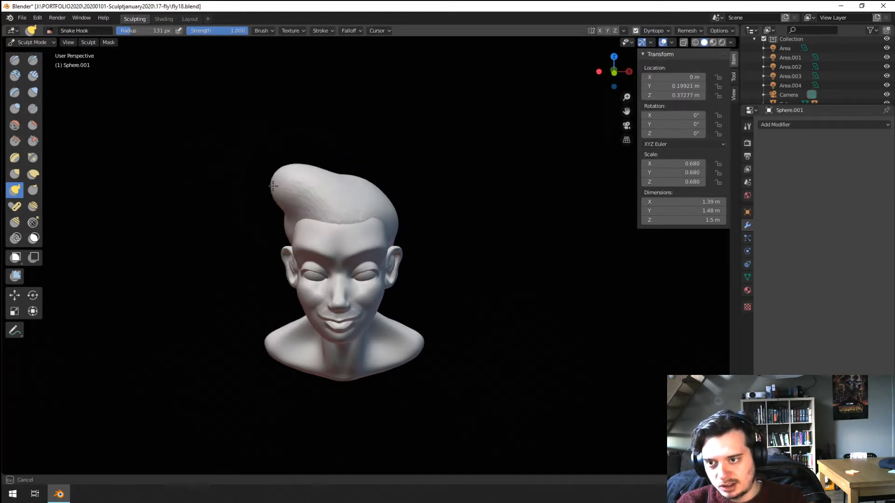
Step: Try to pull a long lock down beside the face with the finer Dyntopo detail
drag(263, 267, 272, 359)
mouse_move(261, 326)
middle_down()
mouse_move(279, 283)
mouse_move(236, 280)
mouse_move(266, 242)
middle_up()
key(ctrl+z)
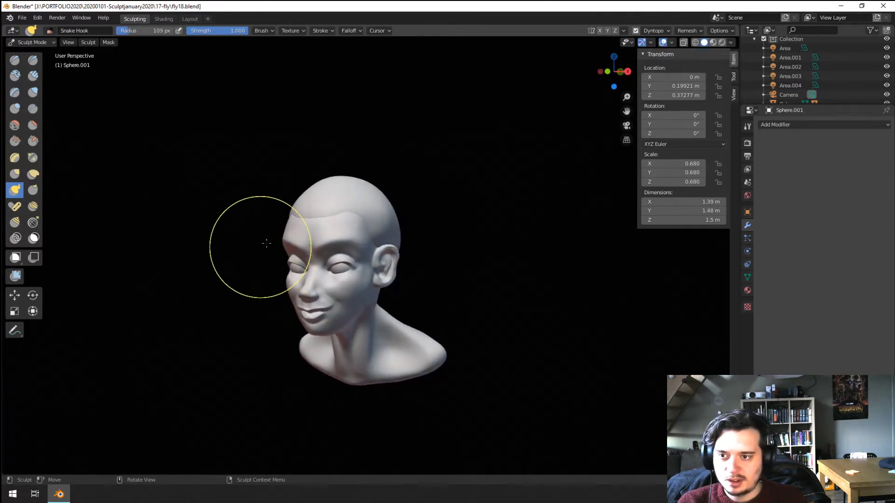
Step: Pull a thick lock from the front side of the hair cap down past the ear with the Snake Hook brush
mouse_move(303, 208)
mouse_down()
mouse_move(260, 201)
mouse_move(252, 251)
mouse_up()
middle_drag(252, 250, 277, 236)
drag(277, 236, 261, 308)
mouse_move(259, 308)
middle_down()
mouse_move(290, 289)
mouse_move(270, 279)
middle_up()
Step: Move the middle of the lock closer to the face with the Grab brush at 182 px
key(g)
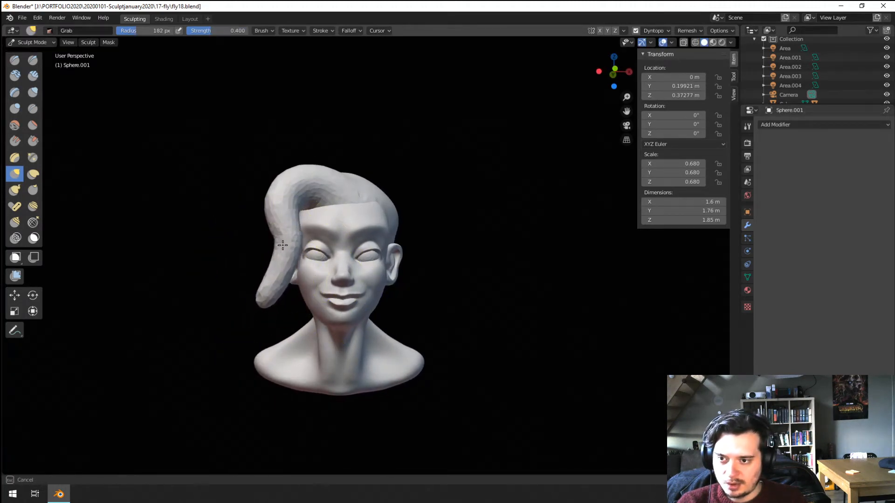
drag(282, 245, 283, 245)
mouse_move(283, 245)
middle_down()
mouse_move(332, 237)
mouse_move(311, 234)
middle_up()
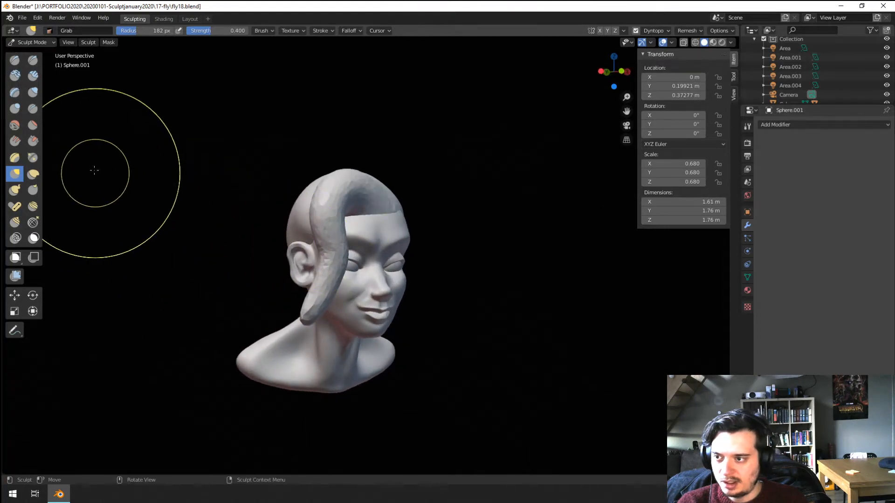
Step: Extend the lock below the shoulder into a curled end with the Snake Hook brush at a 99 px radius
click(15, 190)
mouse_move(233, 223)
middle_down()
mouse_move(254, 230)
mouse_move(264, 267)
middle_up()
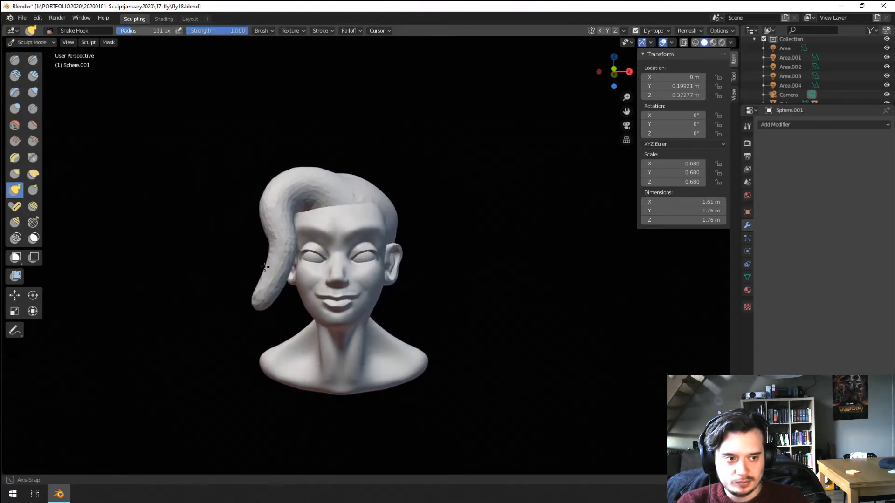
key(f)
click(247, 284)
drag(262, 299, 262, 300)
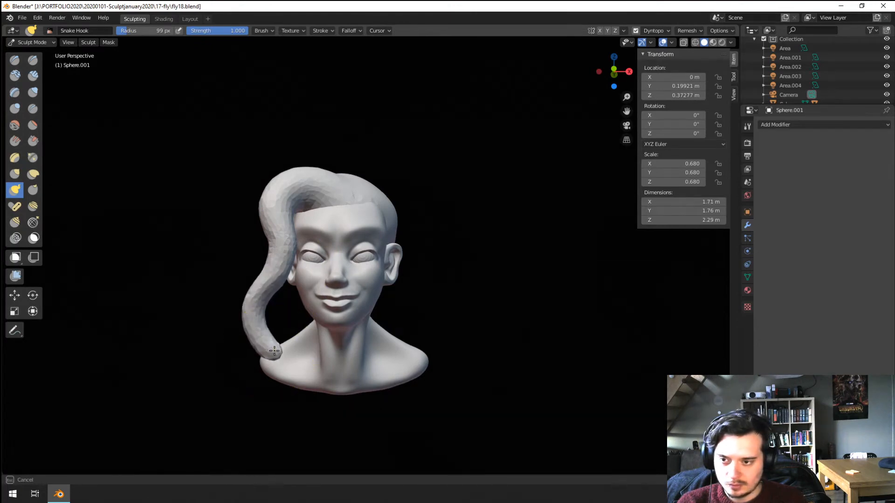
drag(268, 421, 224, 383)
Step: Pull a second lock out of the hair cap above the ear with a resized Snake Hook brush
mouse_move(224, 383)
middle_down()
mouse_move(328, 352)
mouse_move(342, 291)
middle_up()
mouse_move(383, 264)
middle_down()
mouse_move(402, 283)
mouse_move(367, 275)
mouse_move(378, 308)
mouse_move(359, 303)
mouse_move(340, 240)
middle_up()
key(f)
click(369, 308)
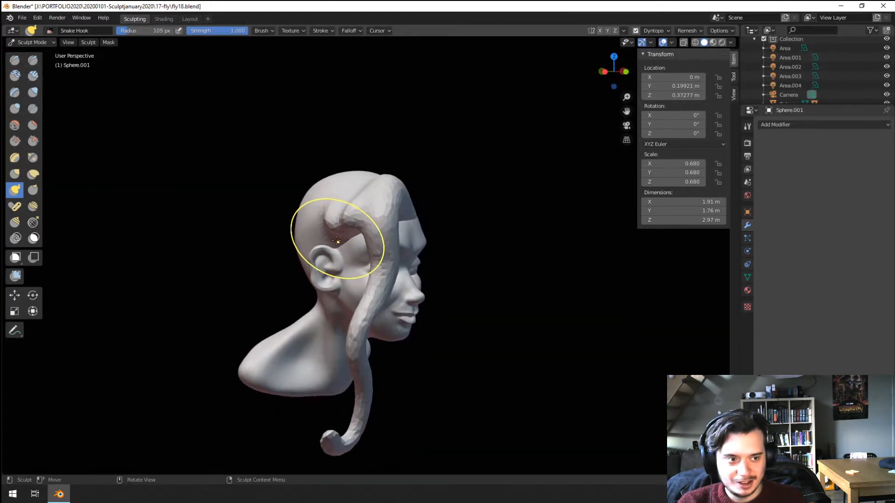
key(f)
click(386, 243)
drag(335, 224, 336, 227)
middle_drag(334, 250, 308, 251)
drag(326, 248, 327, 251)
Step: Draw the second lock further down in front of the ear with the Snake Hook brush
middle_drag(329, 251, 353, 251)
key(f)
click(395, 250)
drag(357, 252, 362, 286)
Step: Extend the second lock behind the first one, down past the shoulder, with the Snake Hook brush at 108 px
mouse_move(354, 288)
middle_down()
mouse_move(288, 285)
mouse_move(363, 277)
mouse_move(270, 318)
middle_up()
key(f)
click(373, 273)
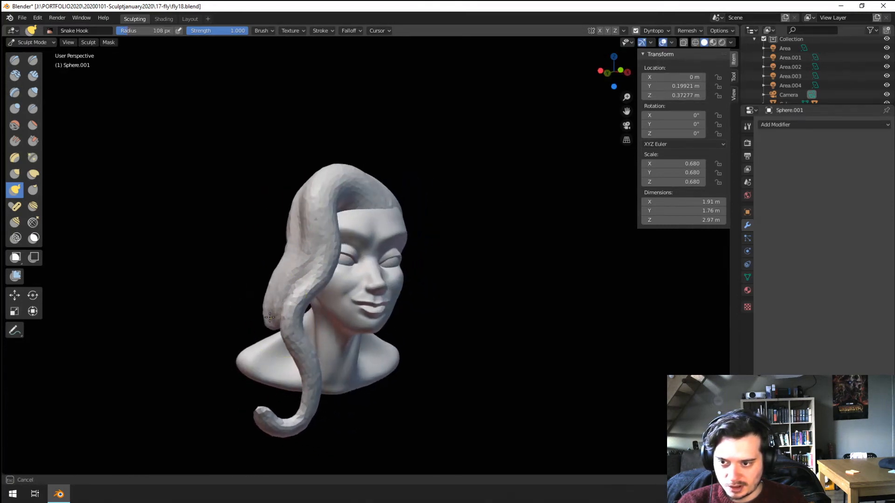
drag(279, 344, 291, 361)
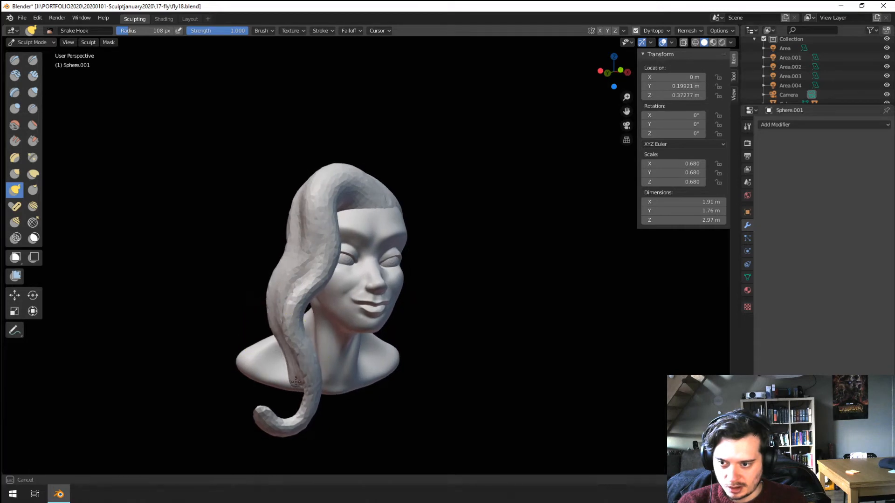
drag(294, 401, 292, 407)
Step: Shape the tip of the second lock with the Snake Hook brush reduced to an 80 px radius
key(f)
click(337, 402)
key(f)
click(329, 405)
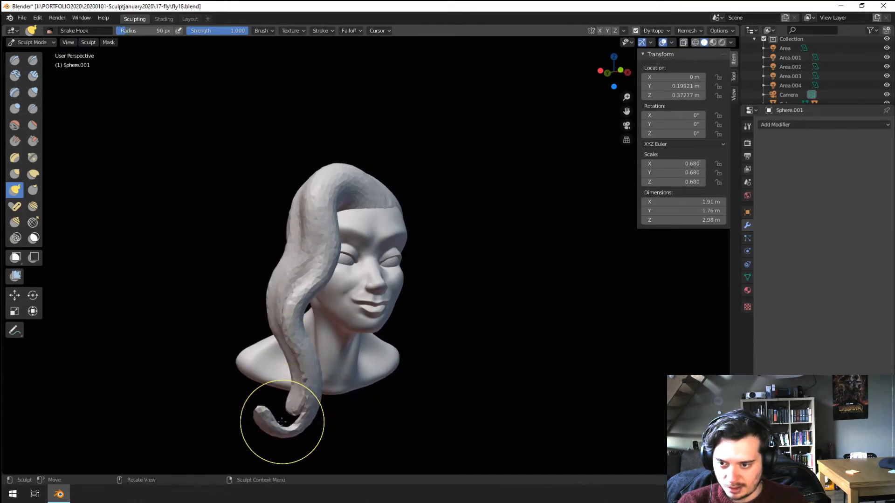
middle_drag(308, 419, 336, 434)
drag(336, 435, 339, 431)
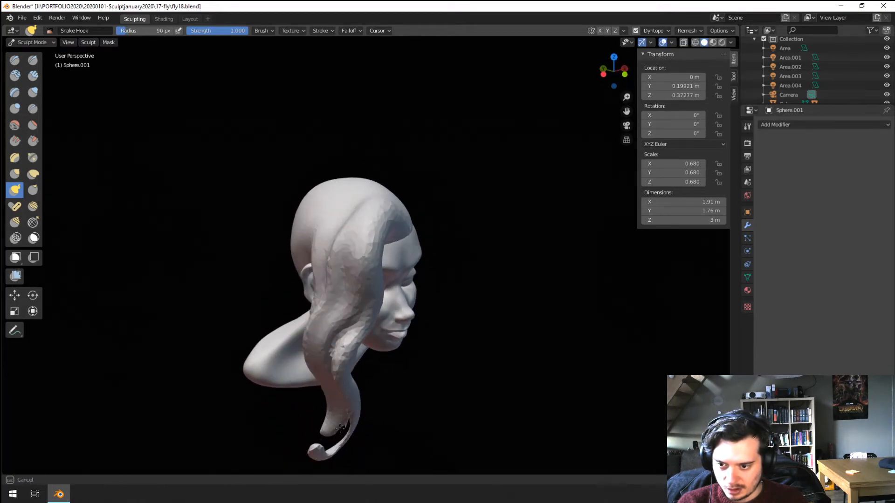
Step: Refine the curled tip of the second lock with the Snake Hook brush reduced to a 62 px radius
key(f)
click(327, 422)
middle_drag(326, 419, 349, 411)
drag(387, 404, 374, 435)
mouse_move(375, 435)
middle_down()
mouse_move(339, 441)
mouse_move(265, 398)
mouse_move(236, 364)
middle_up()
drag(215, 342, 213, 339)
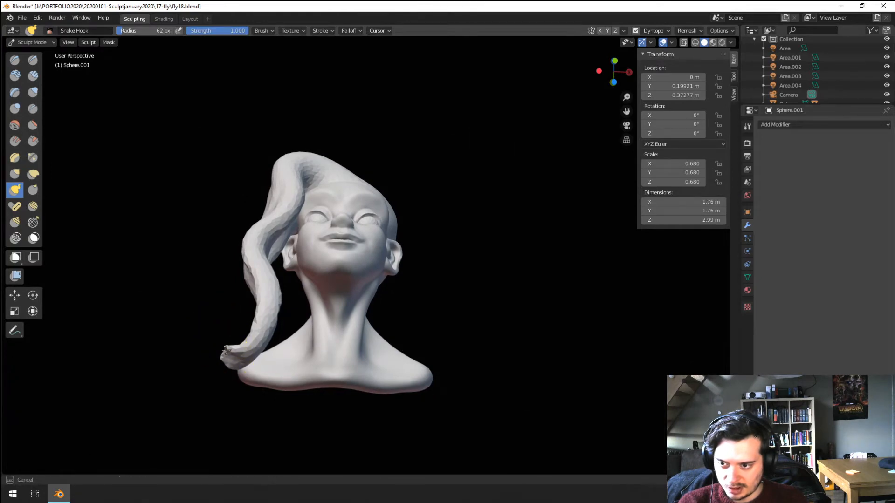
Step: Reposition the lower half of the long front lock with the Grab brush at a 294 px radius
mouse_move(227, 335)
middle_down()
mouse_move(300, 365)
mouse_move(234, 340)
mouse_move(239, 333)
middle_up()
key(g)
key(f)
click(373, 332)
drag(265, 314, 274, 318)
drag(277, 358, 294, 353)
mouse_move(299, 350)
middle_down()
mouse_move(340, 385)
mouse_move(311, 331)
middle_up()
Step: Adjust the bends of the front locks with the Grab brush reduced to 256 px and 202 px
key(f)
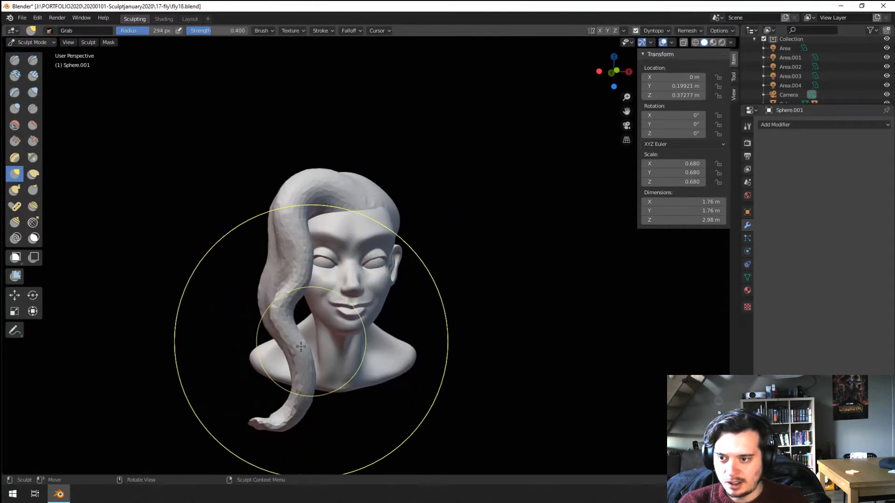
click(446, 326)
drag(314, 352, 313, 349)
key(f)
click(405, 321)
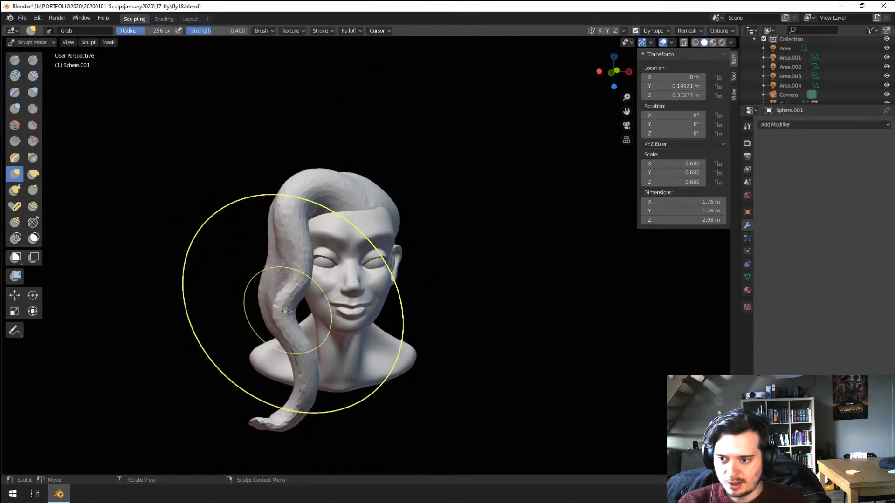
mouse_move(289, 331)
middle_down()
mouse_move(281, 335)
mouse_move(419, 301)
mouse_move(364, 336)
middle_up()
key(f)
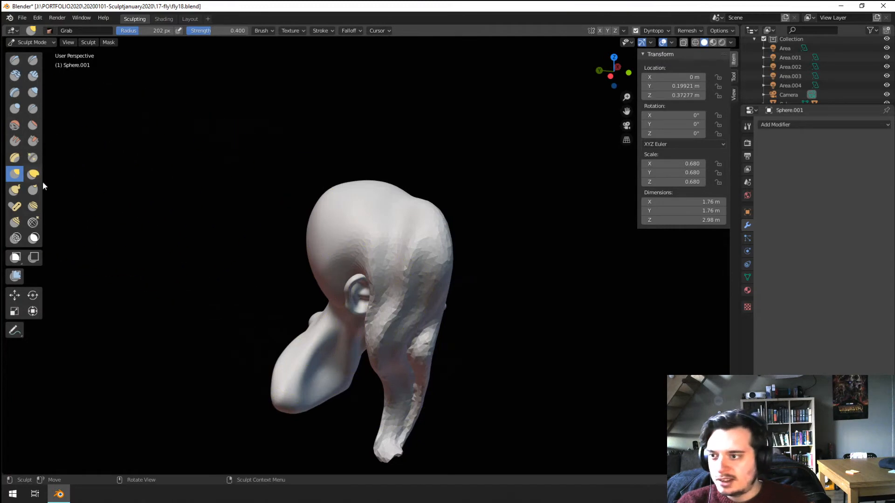
Step: Pull a small strand up out of the crown of the hair cap with the Snake Hook brush at 62 px
click(15, 190)
mouse_move(380, 259)
middle_down()
mouse_move(423, 266)
mouse_move(365, 282)
mouse_move(386, 215)
mouse_move(457, 196)
middle_up()
key(bracketleft)
key(bracketleft)
key(bracketleft)
key(bracketleft)
key(bracketleft)
mouse_move(372, 223)
middle_down()
mouse_move(376, 241)
mouse_move(355, 214)
mouse_move(373, 239)
mouse_move(382, 196)
mouse_move(375, 210)
middle_up()
key(bracketleft)
key(bracketleft)
key(bracketleft)
key(bracketleft)
key(bracketleft)
key(bracketleft)
drag(327, 164, 326, 165)
middle_drag(329, 166, 363, 183)
Step: Draw the crown strand across the top and down the side of the hair cap with a resized Snake Hook brush
key(f)
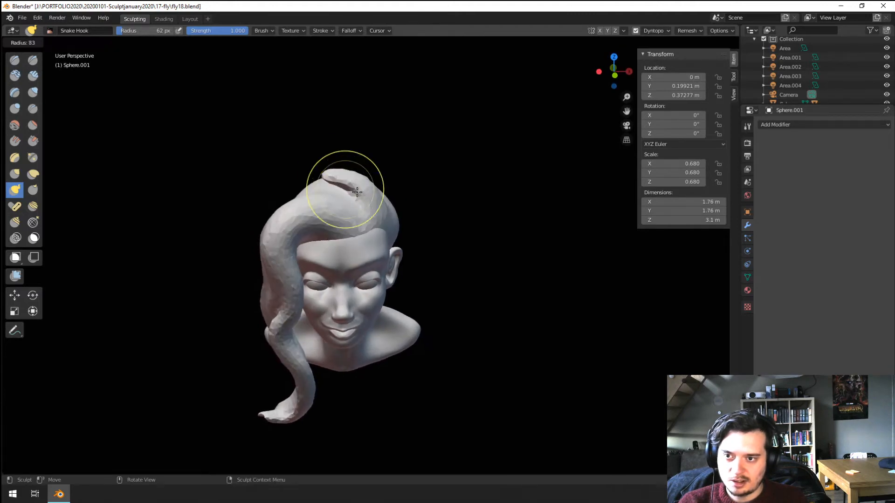
click(393, 184)
drag(350, 174, 316, 185)
mouse_move(317, 186)
middle_down()
mouse_move(337, 213)
mouse_move(364, 201)
mouse_move(330, 216)
middle_up()
mouse_move(317, 233)
middle_down()
mouse_move(349, 208)
mouse_move(326, 229)
middle_up()
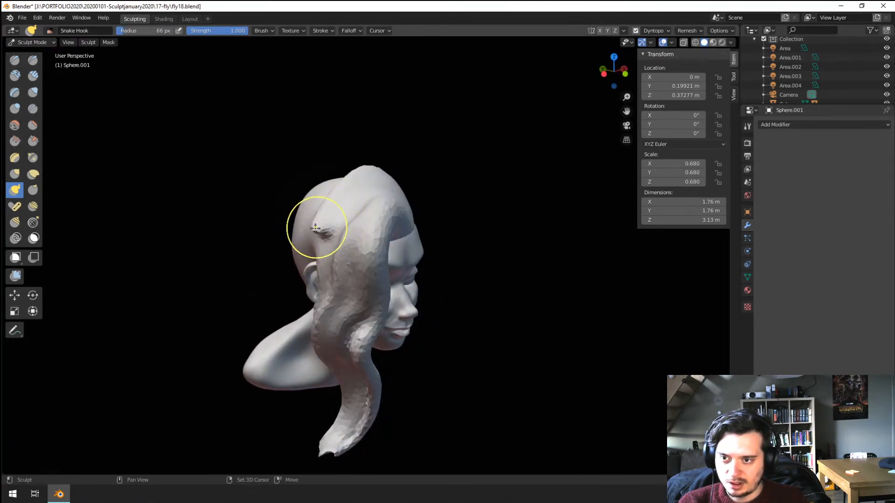
mouse_move(317, 234)
middle_down()
mouse_move(340, 203)
mouse_move(303, 191)
mouse_move(279, 205)
mouse_move(345, 194)
mouse_move(302, 205)
mouse_move(315, 237)
mouse_move(323, 233)
mouse_move(334, 158)
mouse_move(353, 129)
mouse_move(358, 180)
middle_up()
Step: Even out the shape of the hair on the crown with the Grab brush at a 97 px radius
key(f)
click(335, 186)
key(g)
key(f)
click(307, 229)
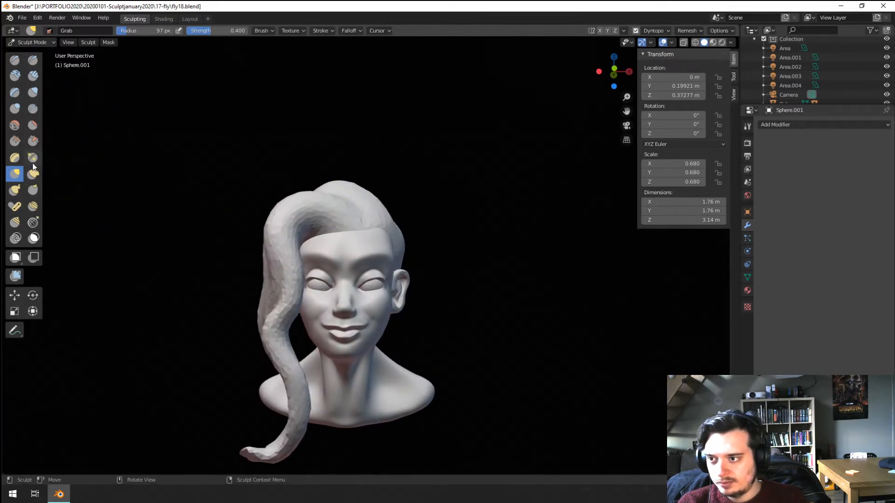
Step: Build up the hair over the crown and its far side with the Snake Hook brush at 70 px
key(k)
mouse_move(326, 219)
middle_down()
mouse_move(333, 237)
mouse_move(347, 229)
mouse_move(337, 239)
middle_up()
drag(339, 217, 336, 213)
middle_drag(335, 220, 358, 223)
drag(349, 217, 346, 210)
middle_drag(349, 208, 353, 202)
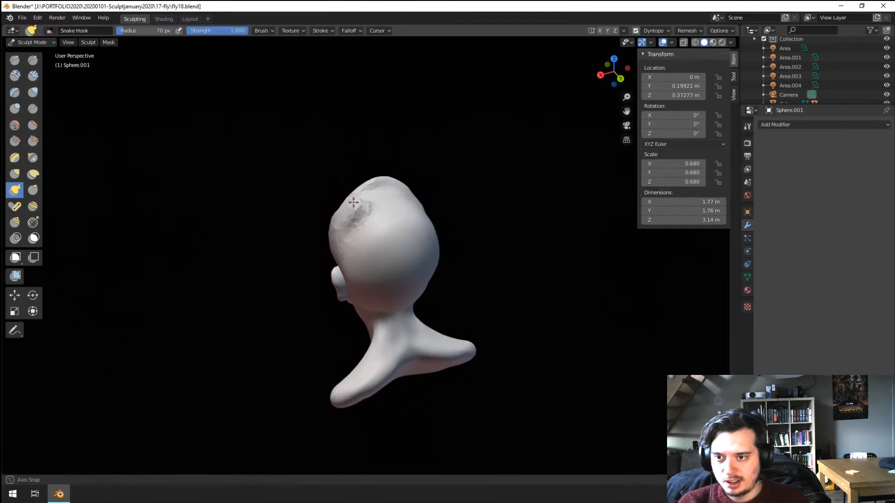
drag(382, 188, 393, 190)
Step: Pull a third lock out of the back of the crown with the Snake Hook brush at a 107 px radius
mouse_move(393, 192)
middle_down()
mouse_move(326, 233)
mouse_move(252, 254)
middle_up()
key(f)
click(355, 245)
mouse_move(355, 250)
middle_down()
mouse_move(355, 222)
mouse_move(335, 231)
mouse_move(319, 226)
middle_up()
key(f)
click(347, 237)
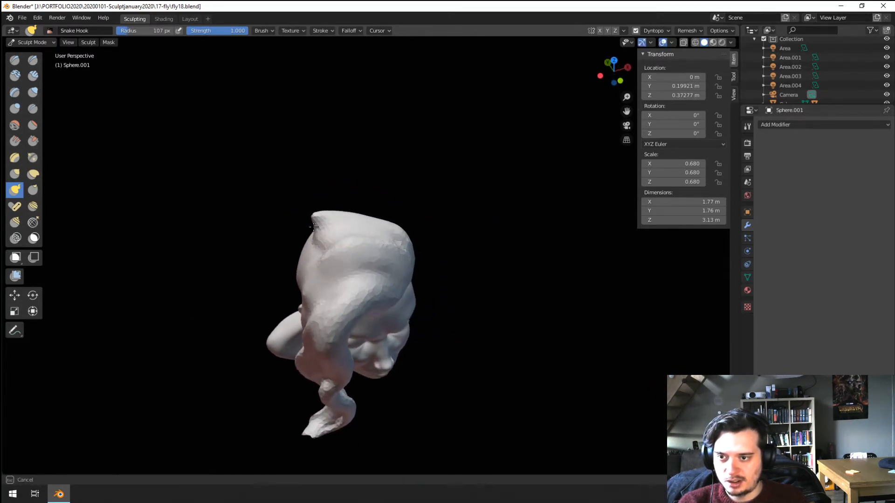
drag(313, 227, 294, 219)
Step: Extend the third lock down behind the second one with the Snake Hook brush at 71 px and 118 px
mouse_move(315, 231)
middle_down()
mouse_move(319, 212)
mouse_move(363, 219)
mouse_move(425, 203)
middle_up()
key(f)
click(318, 218)
mouse_move(450, 231)
middle_down()
mouse_move(323, 230)
mouse_move(335, 257)
mouse_move(405, 261)
mouse_move(405, 198)
mouse_move(350, 289)
middle_up()
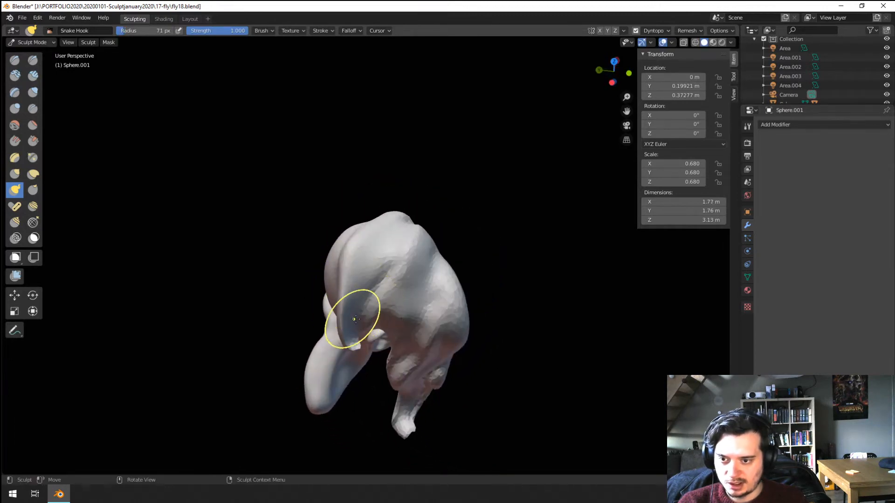
mouse_move(368, 332)
middle_down()
mouse_move(376, 285)
mouse_move(343, 269)
mouse_move(331, 282)
mouse_move(304, 284)
middle_up()
mouse_move(292, 325)
middle_down()
mouse_move(285, 314)
mouse_move(268, 317)
mouse_move(287, 331)
middle_up()
key(f)
click(301, 303)
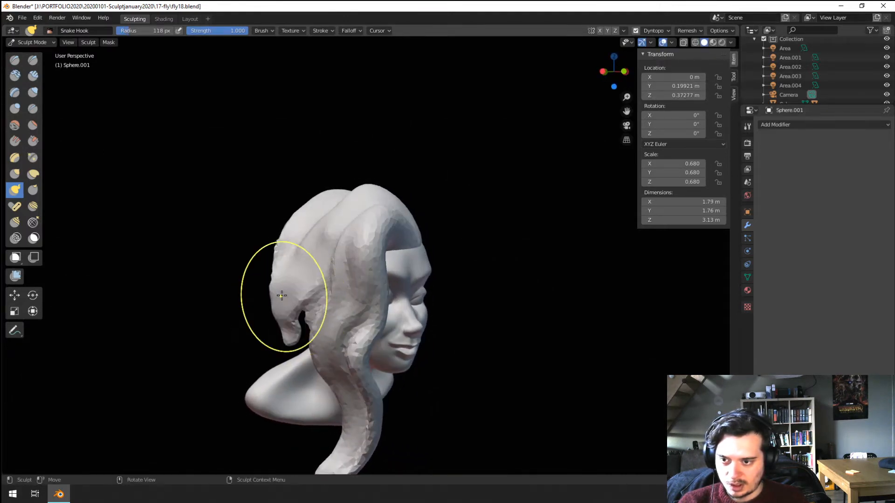
Step: Lengthen the third lock down to the shoulder and shape its tip with the Snake Hook brush at 67 px
middle_drag(281, 295, 274, 295)
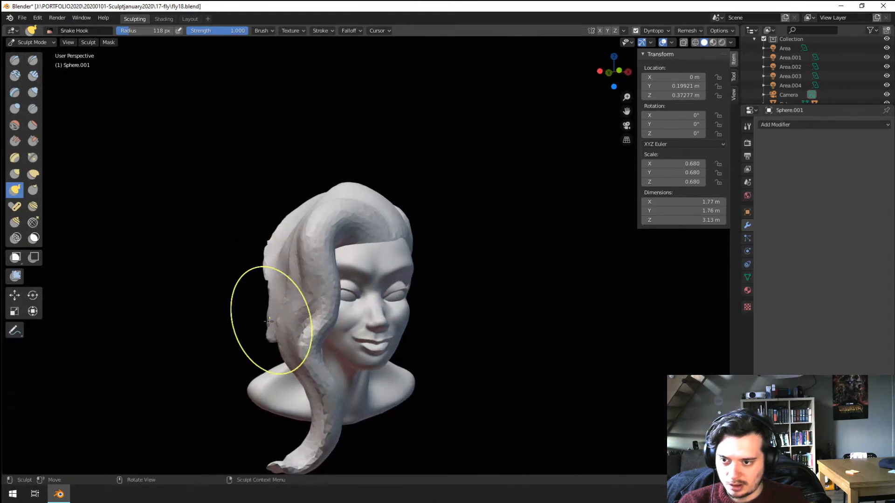
mouse_move(278, 434)
middle_down()
mouse_move(289, 339)
mouse_move(333, 339)
mouse_move(292, 354)
middle_up()
key(f)
click(332, 350)
key(f)
click(294, 387)
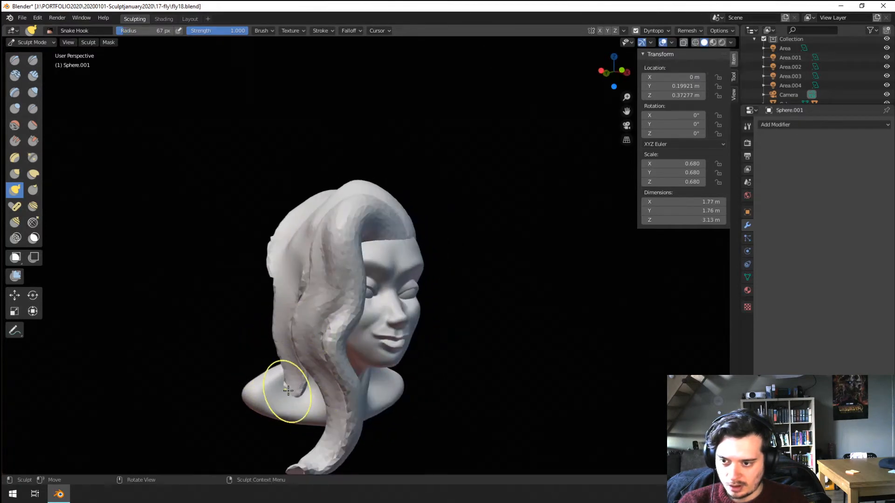
Step: Fill out the third lock with the Snake Hook brush at 96 px and the Inflate brush at 136 px
mouse_move(274, 400)
middle_down()
mouse_move(370, 295)
mouse_move(316, 339)
middle_up()
key(f)
click(371, 295)
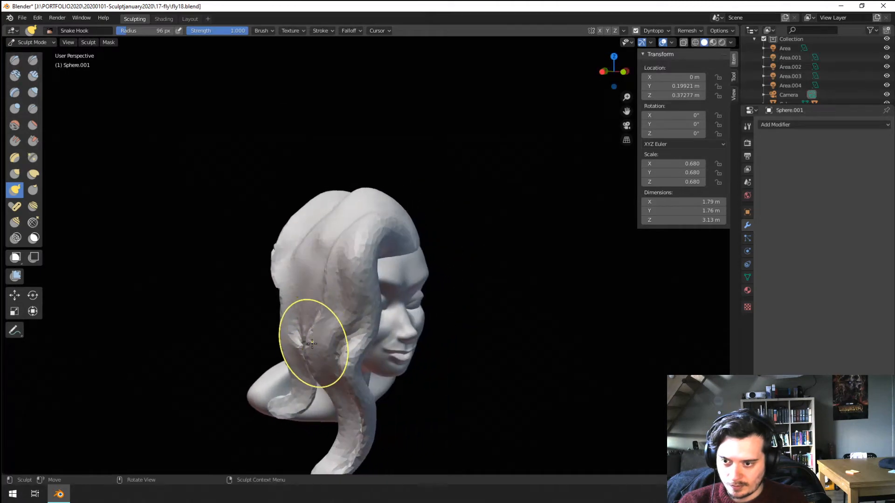
click(33, 93)
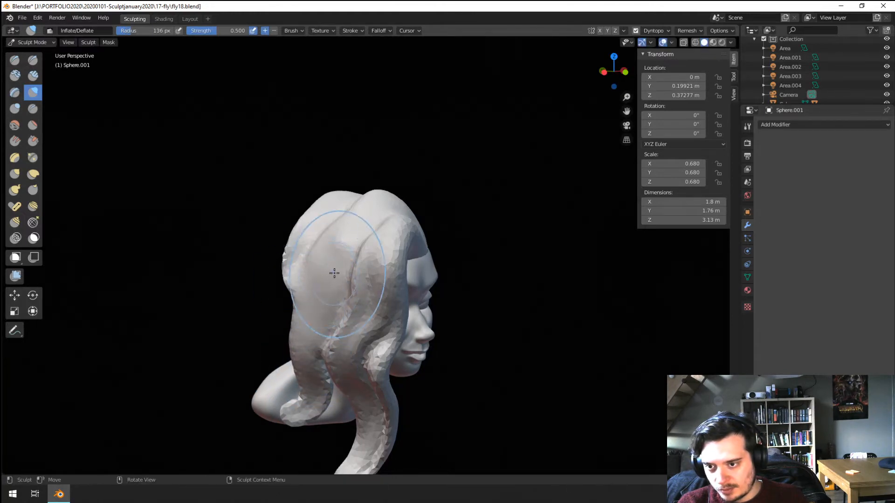
key(f)
click(334, 252)
Step: Reposition the lower end of the third lock over the shoulder with the Grab brush at 153 px
mouse_move(295, 414)
middle_down()
mouse_move(231, 296)
mouse_move(372, 301)
mouse_move(330, 304)
mouse_move(301, 350)
middle_up()
key(g)
key(f)
click(336, 379)
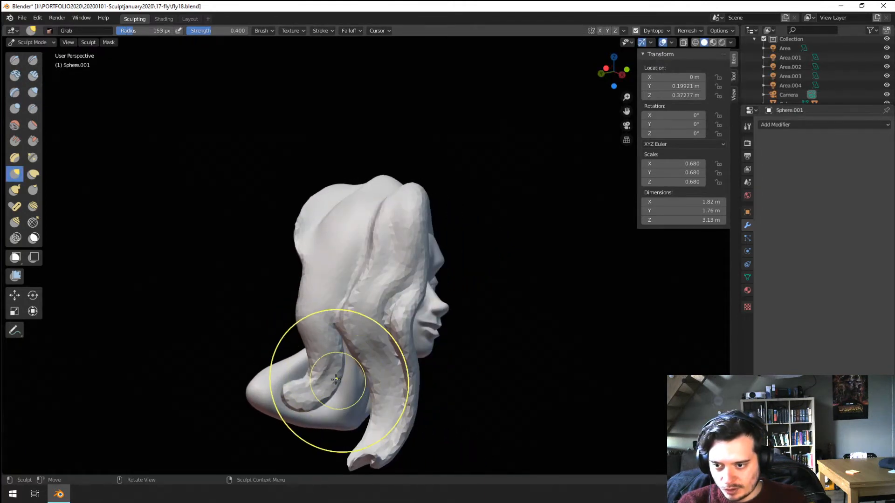
mouse_move(349, 357)
middle_down()
mouse_move(229, 371)
mouse_move(261, 368)
mouse_move(337, 326)
mouse_move(365, 291)
mouse_move(426, 290)
mouse_move(321, 272)
middle_up()
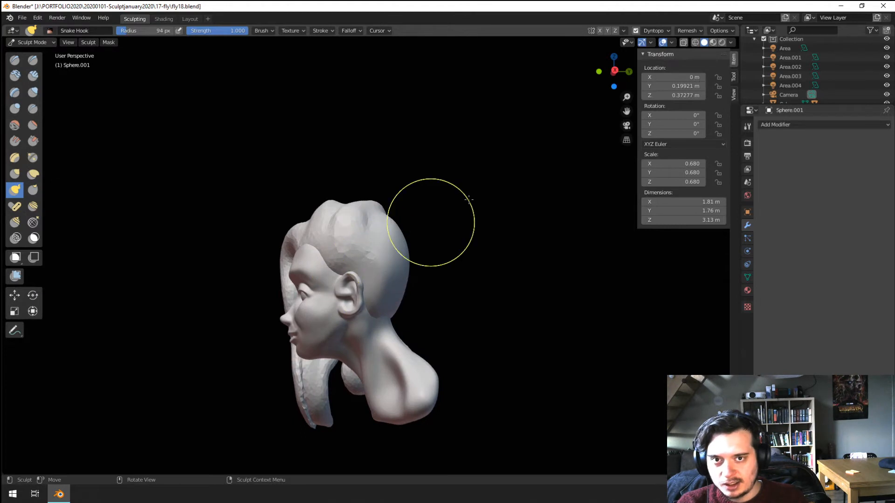
Step: Check the Dyntopo detail settings and pull a new lock down behind the uncovered ear with the Snake Hook brush at 123 px
click(663, 30)
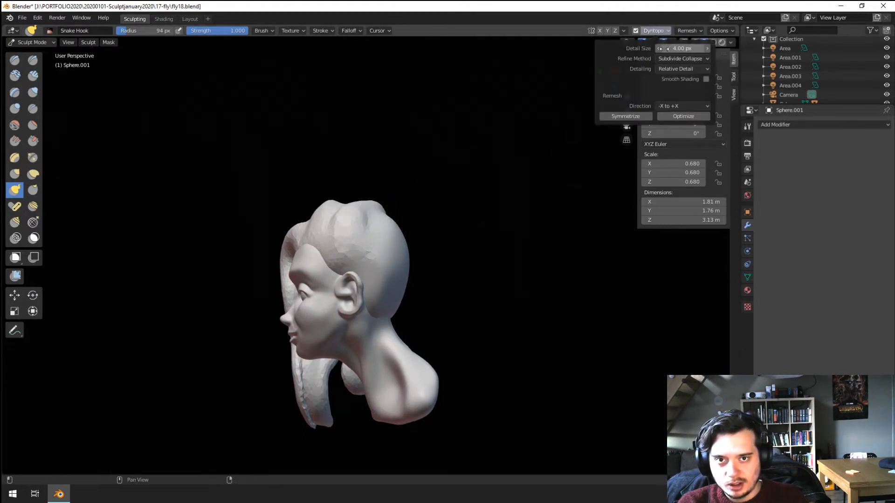
middle_drag(379, 266, 354, 270)
key(f)
click(356, 268)
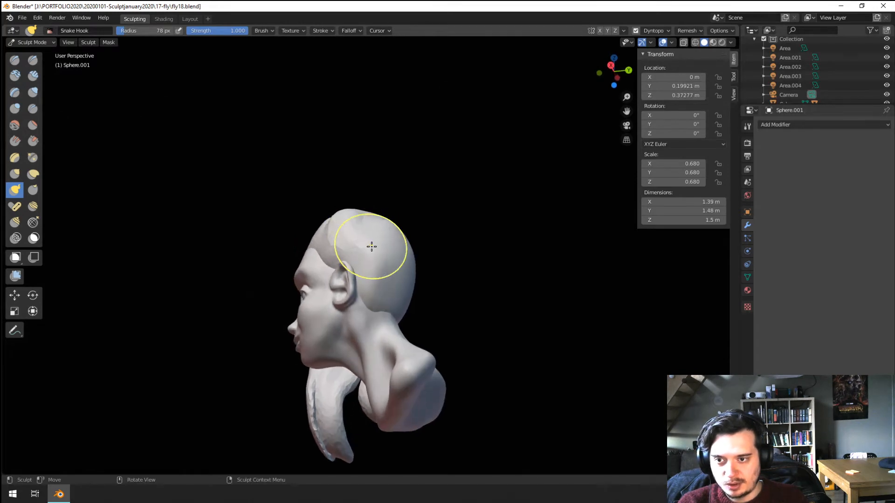
mouse_move(372, 247)
middle_down()
mouse_move(379, 249)
mouse_move(359, 265)
mouse_move(346, 295)
middle_up()
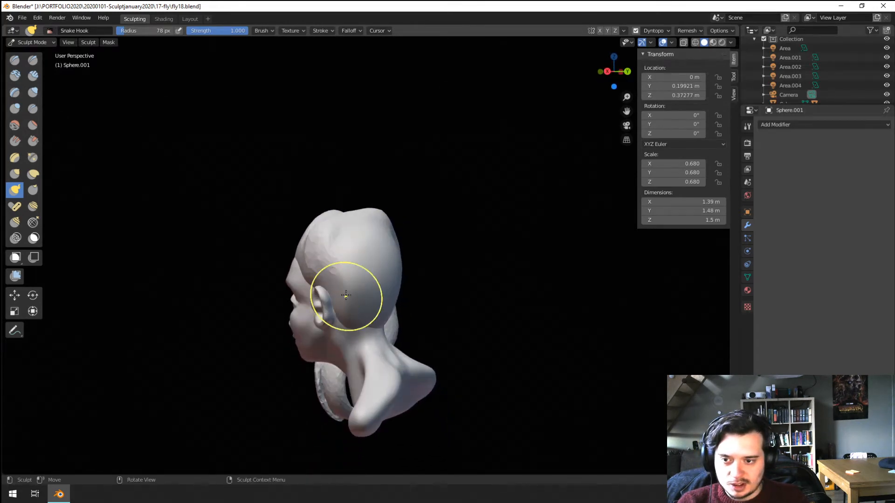
key(f)
click(351, 316)
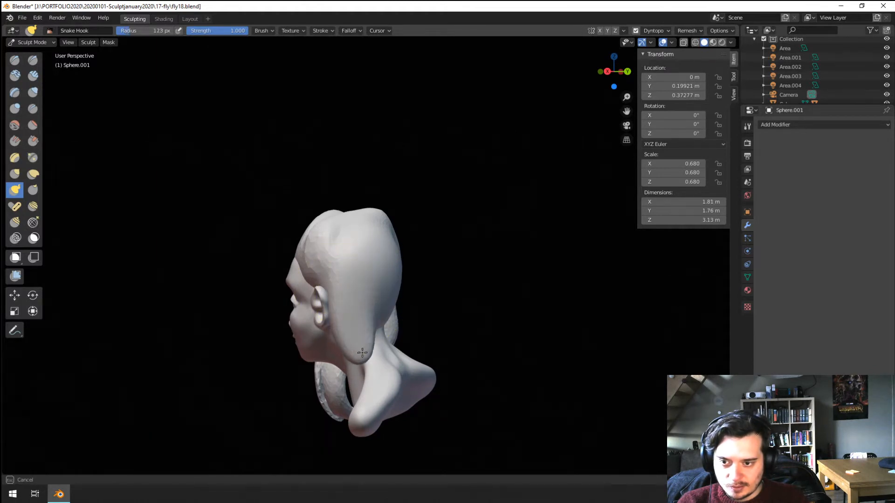
mouse_move(357, 350)
middle_down()
mouse_move(403, 352)
mouse_move(333, 348)
mouse_move(376, 388)
middle_up()
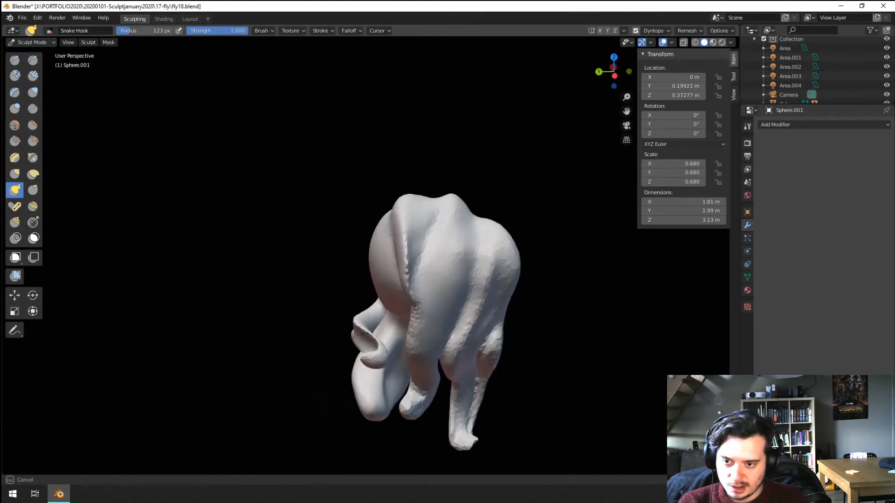
Step: Refine the new lock's end with Snake Hook at 77 px and move it outward beside the neck with Grab at 157 px
key(f)
click(368, 354)
mouse_move(372, 357)
middle_down()
mouse_move(366, 362)
mouse_move(392, 369)
mouse_move(420, 339)
mouse_move(410, 340)
middle_up()
key(g)
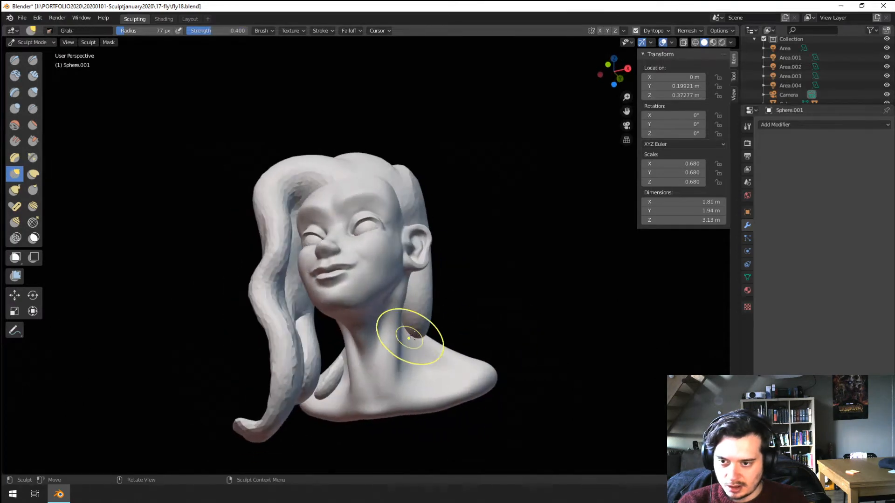
key(f)
click(472, 345)
drag(473, 345, 472, 349)
key(f)
click(429, 357)
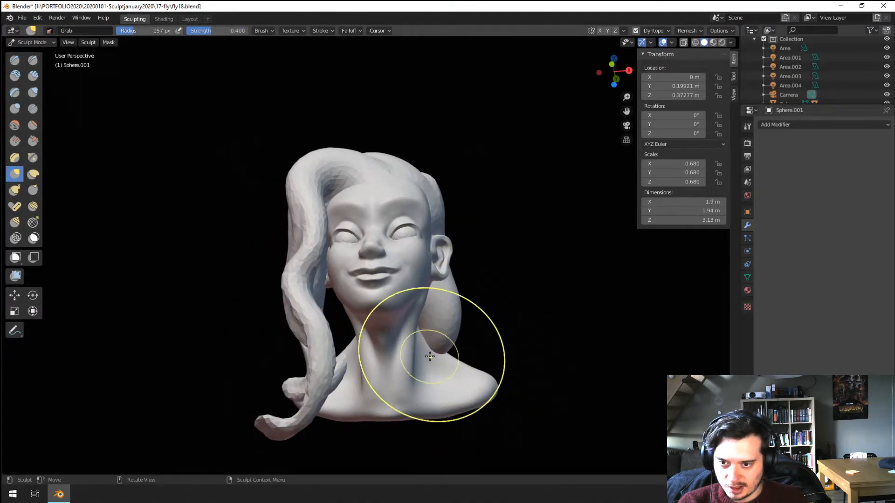
middle_drag(421, 326, 409, 340)
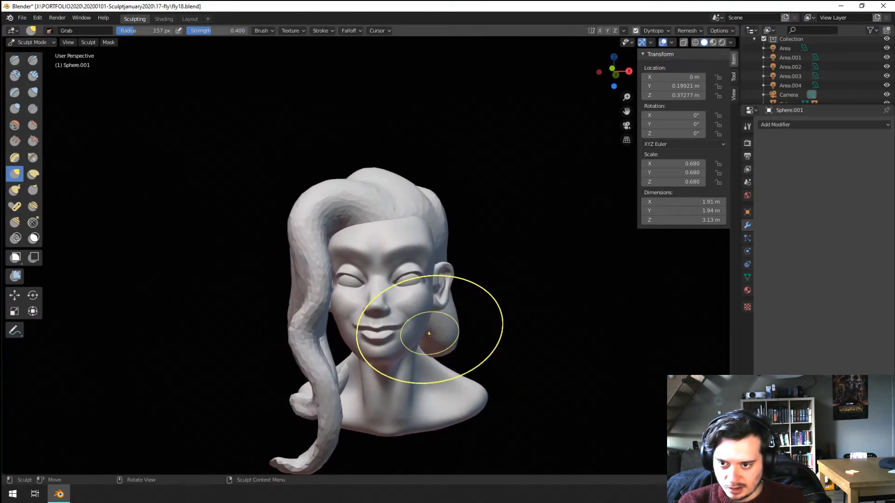
Step: Thicken the lower end of the new back lock with the Inflate brush at a 106 px radius
mouse_move(449, 289)
middle_down()
mouse_move(295, 309)
mouse_move(336, 280)
mouse_move(469, 295)
mouse_move(461, 312)
mouse_move(474, 263)
mouse_move(493, 260)
mouse_move(449, 248)
mouse_move(287, 337)
mouse_move(91, 148)
middle_up()
click(33, 93)
middle_drag(182, 191, 332, 285)
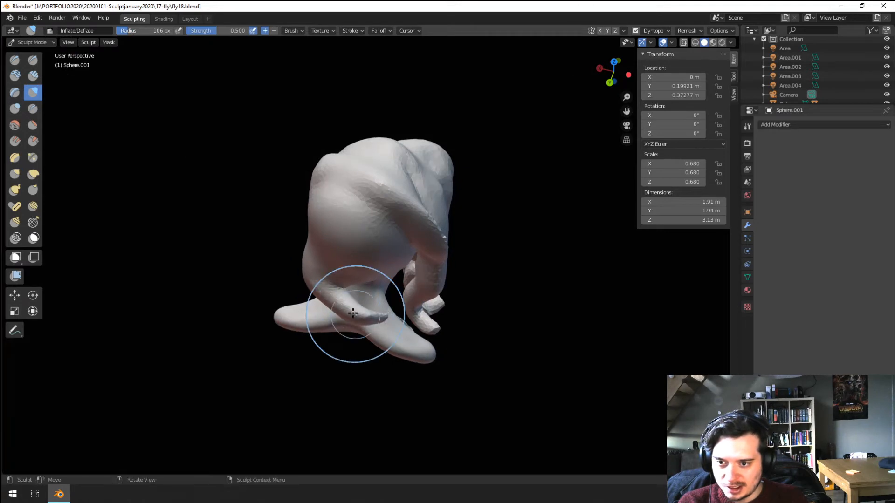
middle_drag(392, 303, 59, 212)
Step: Pull another strand out of the back hair beside the third lock with the Snake Hook brush at 74 px
click(15, 190)
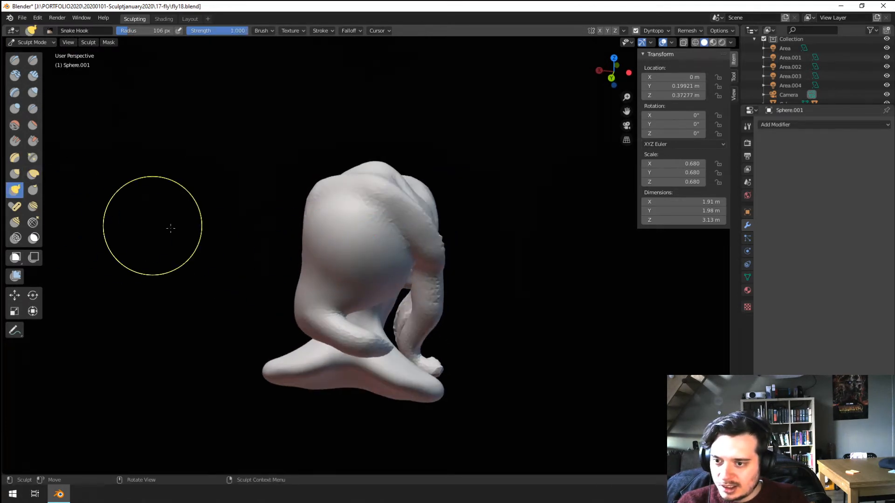
middle_drag(383, 319, 396, 298)
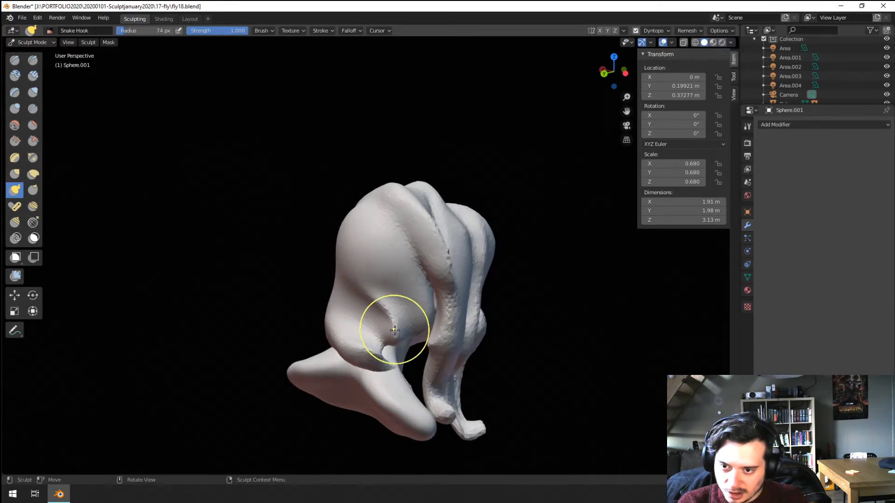
middle_drag(399, 349, 369, 344)
key(f)
click(396, 344)
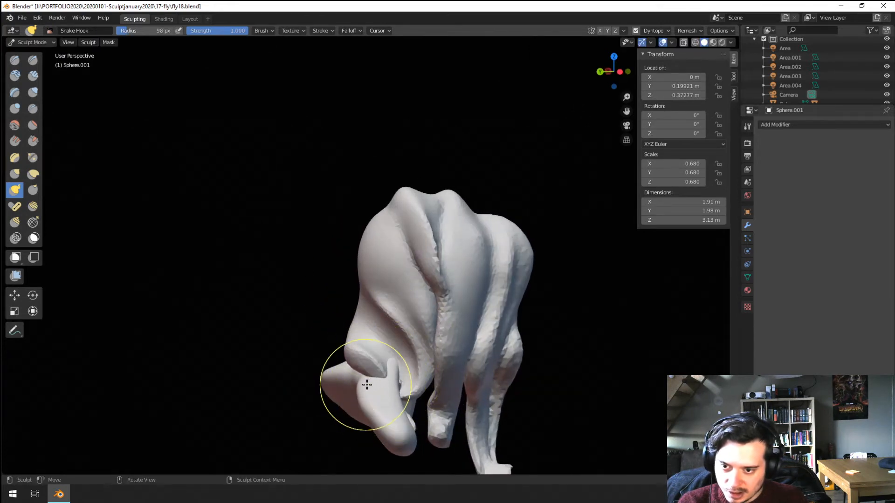
Step: Move the ends of the back locks together above the shoulder with the Grab brush enlarged to 173 px
key(g)
key(f)
click(425, 377)
key(f)
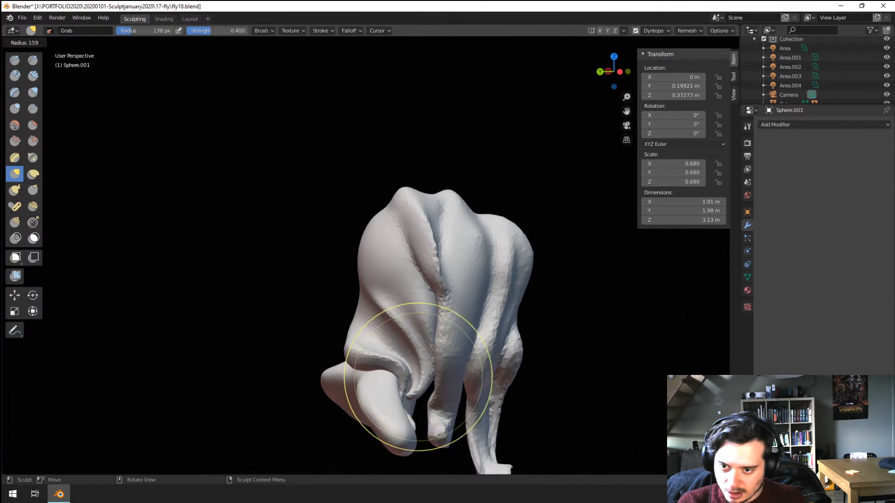
click(419, 375)
drag(404, 373, 412, 381)
drag(413, 382, 408, 390)
mouse_move(408, 389)
middle_down()
mouse_move(383, 394)
mouse_move(398, 390)
mouse_move(351, 340)
mouse_move(289, 359)
middle_up()
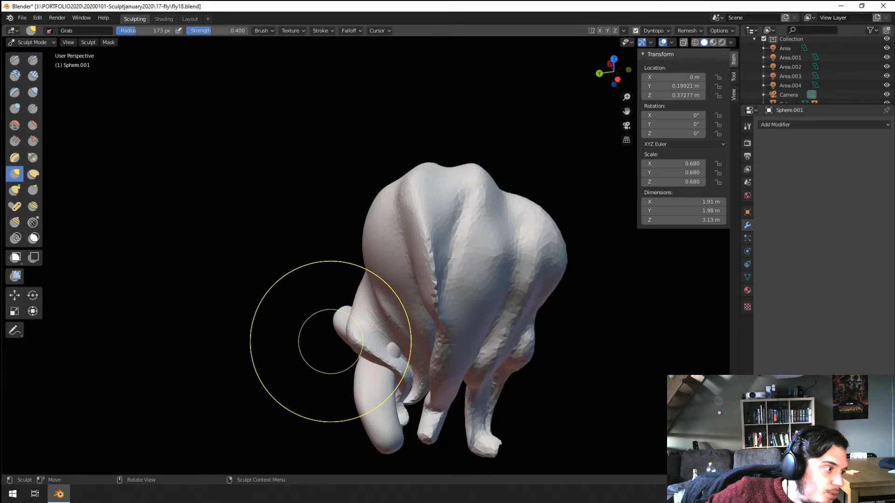
Step: Reshape the whole lower back of the hair with the Grab brush enlarged to a 304 px radius
middle_drag(197, 393, 317, 351)
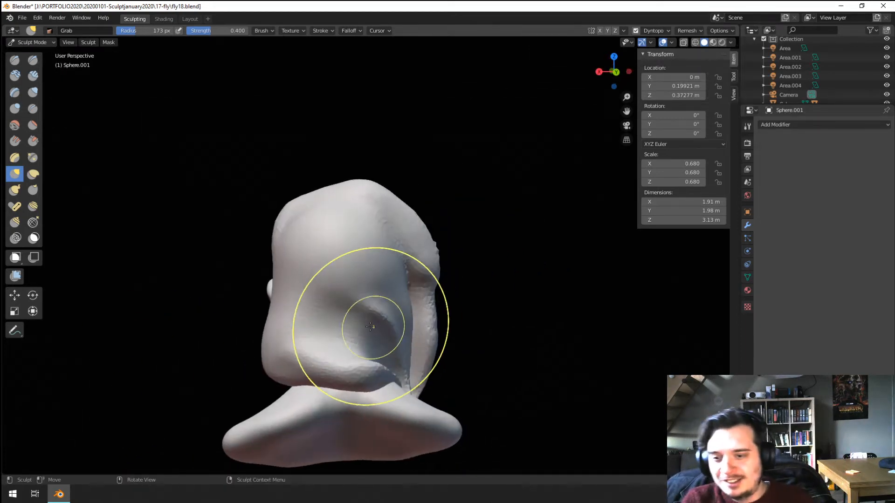
key(f)
click(395, 348)
middle_drag(396, 348, 362, 369)
key(f)
click(401, 364)
drag(387, 363, 398, 344)
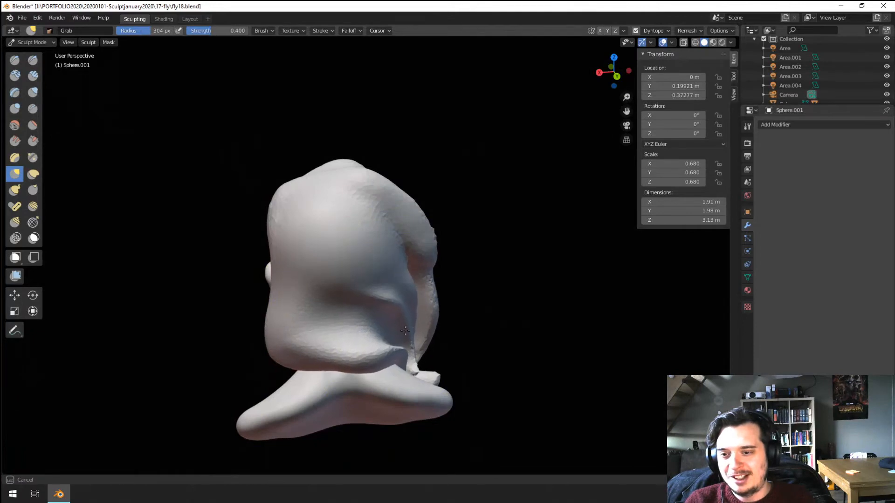
middle_drag(403, 338, 278, 320)
Step: Thicken the middle side locks beside the face with the Inflate brush at a 150 px radius
scroll(357, 368, down, 2)
mouse_move(357, 368)
middle_down()
mouse_move(267, 335)
mouse_move(317, 356)
mouse_move(351, 307)
mouse_move(363, 215)
middle_up()
scroll(354, 307, up, 1)
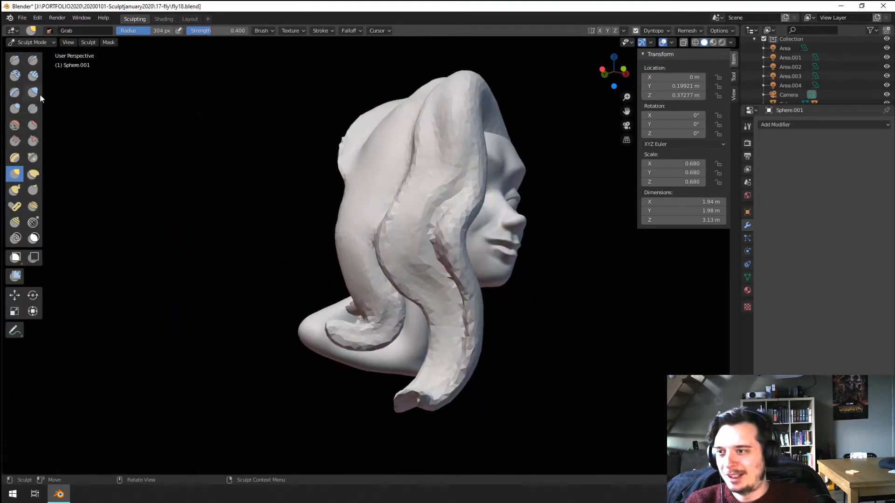
click(34, 93)
key(f)
click(401, 210)
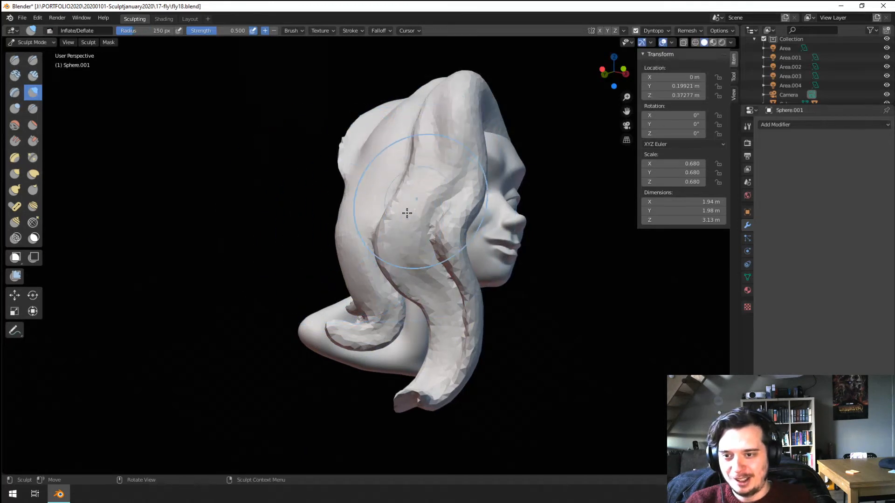
mouse_move(407, 213)
mouse_down()
mouse_move(419, 389)
mouse_move(446, 327)
mouse_up()
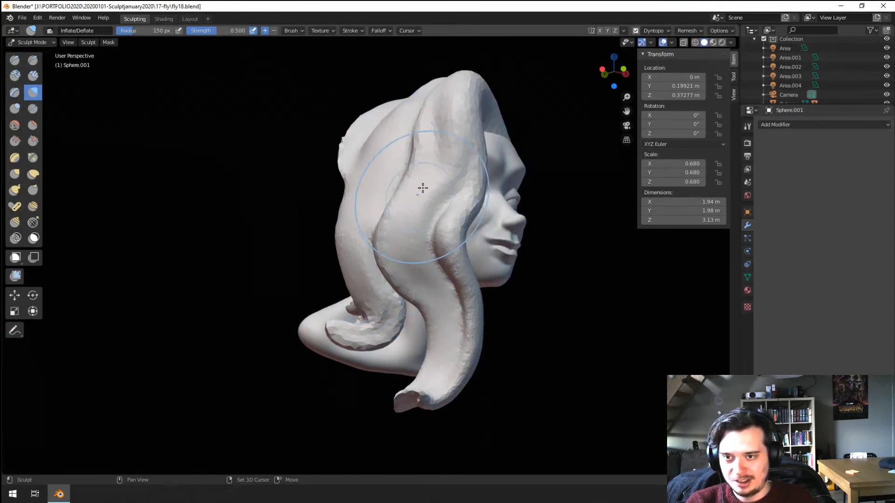
Step: Reshape and curve the lower end of the back side lock with the Grab brush reduced to 81 px
mouse_move(422, 188)
middle_down()
mouse_move(433, 152)
mouse_move(370, 235)
mouse_move(404, 309)
middle_up()
scroll(369, 235, up, 2)
mouse_move(388, 264)
middle_down()
mouse_move(447, 321)
mouse_move(472, 317)
mouse_move(474, 300)
middle_up()
key(g)
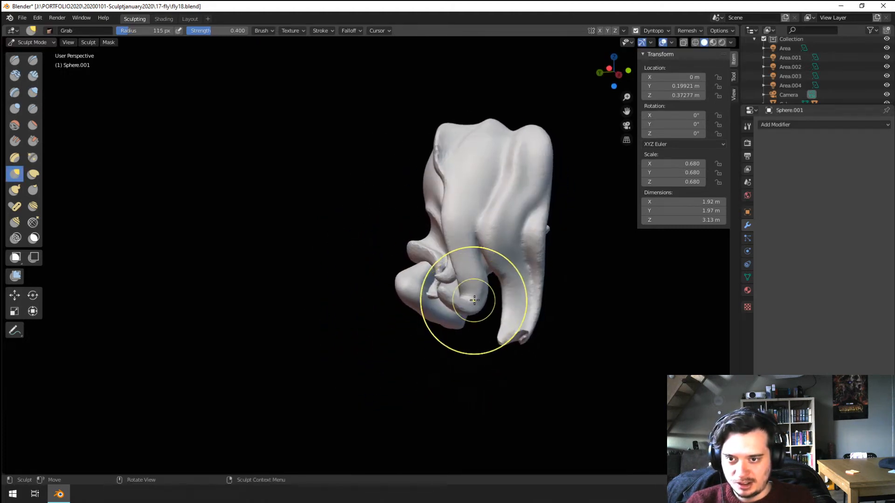
drag(489, 303, 489, 302)
key(f)
click(461, 287)
mouse_move(487, 301)
middle_down()
mouse_move(481, 295)
mouse_move(466, 316)
mouse_move(375, 299)
mouse_move(405, 314)
mouse_move(462, 285)
mouse_move(527, 299)
middle_up()
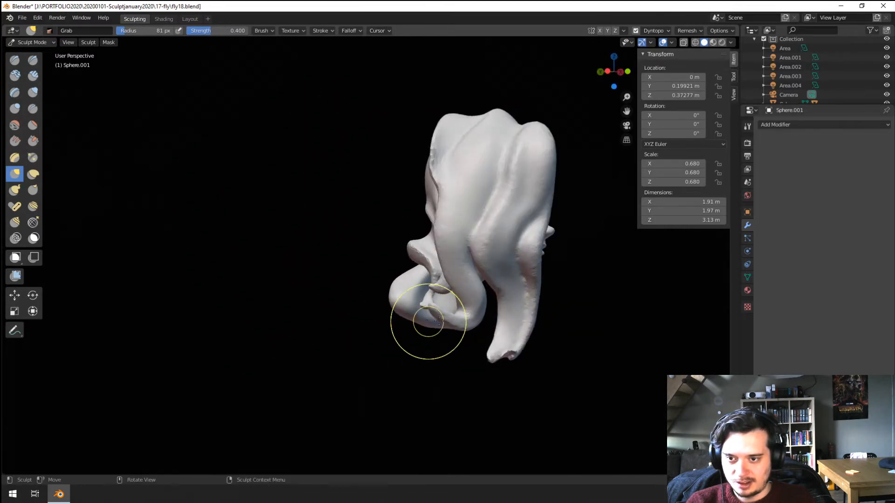
Step: Move the tips of the back side locks downward with the Grab brush enlarged to 110 px
middle_drag(425, 320, 458, 308)
key(f)
click(484, 306)
key(f)
drag(459, 319, 446, 353)
click(493, 308)
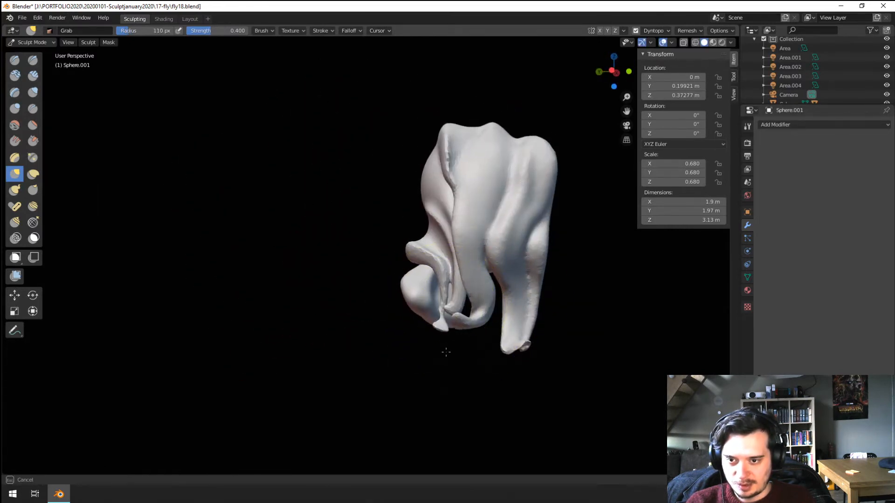
key(f)
drag(445, 302, 447, 361)
click(533, 336)
mouse_move(447, 347)
middle_down()
mouse_move(385, 322)
mouse_move(471, 301)
mouse_move(404, 316)
middle_up()
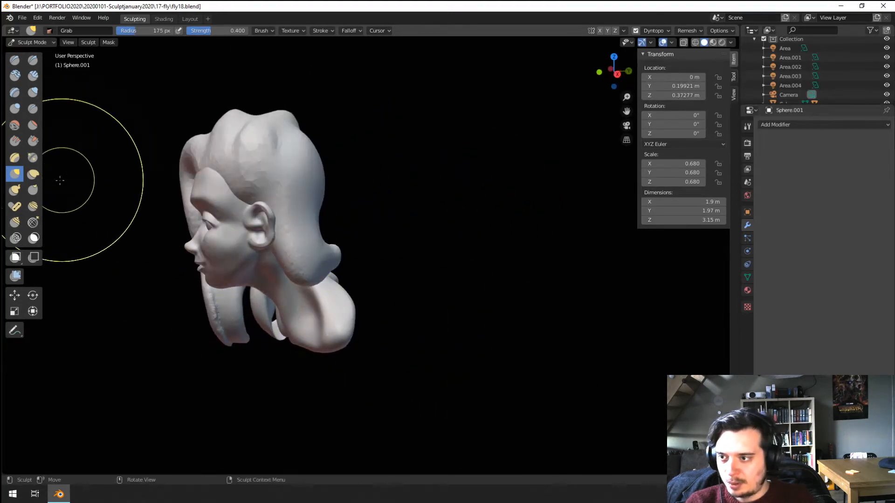
Step: Try to pull a strand out of the lower back hair with the Snake Hook brush at 129 px
click(15, 189)
mouse_move(395, 266)
middle_down()
mouse_move(325, 265)
mouse_move(310, 280)
middle_up()
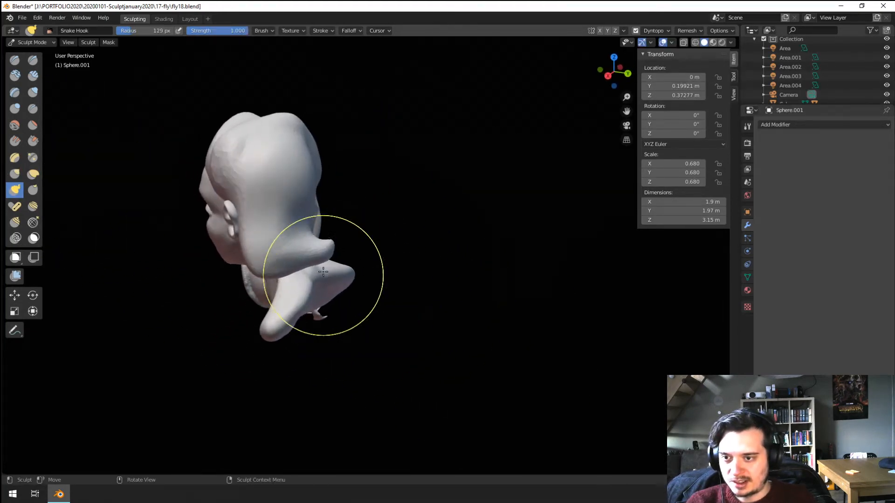
drag(349, 319, 346, 360)
middle_drag(365, 342, 451, 292)
key(ctrl+z)
Step: Try to pull a long tapering lock down from the lower back hair with Snake Hook, using a 137 px radius for its end
middle_drag(396, 298, 243, 319)
middle_drag(328, 308, 380, 305)
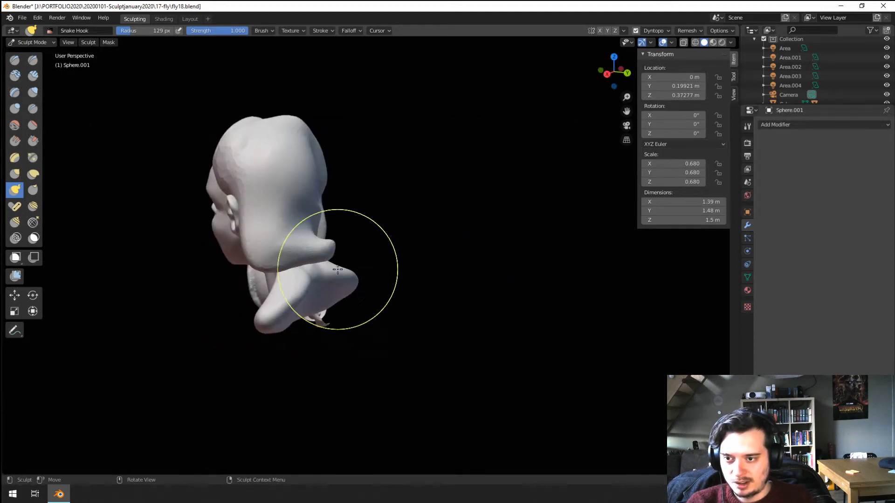
drag(337, 257, 340, 266)
middle_drag(352, 292, 377, 272)
key(f)
click(351, 280)
mouse_move(398, 363)
middle_down()
mouse_move(429, 340)
mouse_move(356, 330)
middle_up()
mouse_move(352, 301)
mouse_down()
mouse_move(370, 305)
mouse_move(349, 295)
mouse_up()
key(f)
click(345, 333)
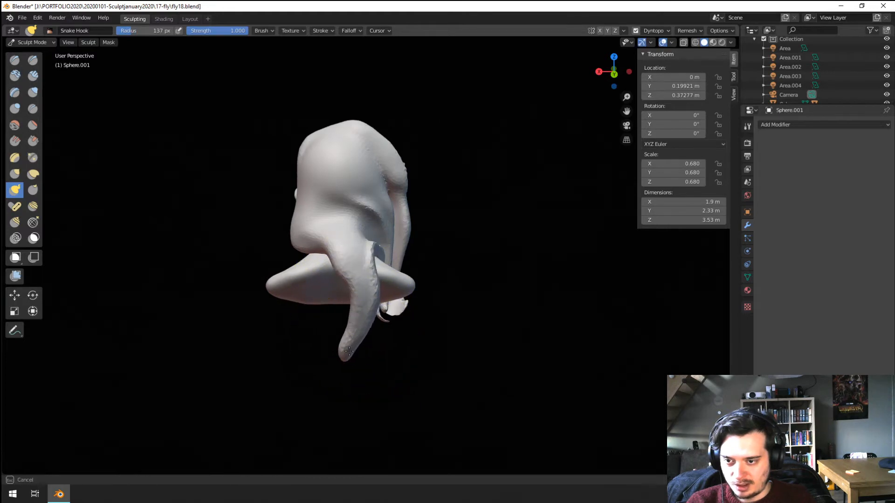
drag(368, 373, 372, 370)
mouse_move(379, 357)
middle_down()
mouse_move(340, 311)
mouse_move(392, 344)
mouse_move(322, 295)
mouse_move(373, 293)
mouse_move(368, 286)
mouse_move(297, 270)
middle_up()
Step: Undo the last pull and try to draw a second strand beside the long back lock with Snake Hook at 80 px
key(ctrl+z)
key(f)
click(401, 350)
key(f)
click(319, 285)
key(f)
click(303, 258)
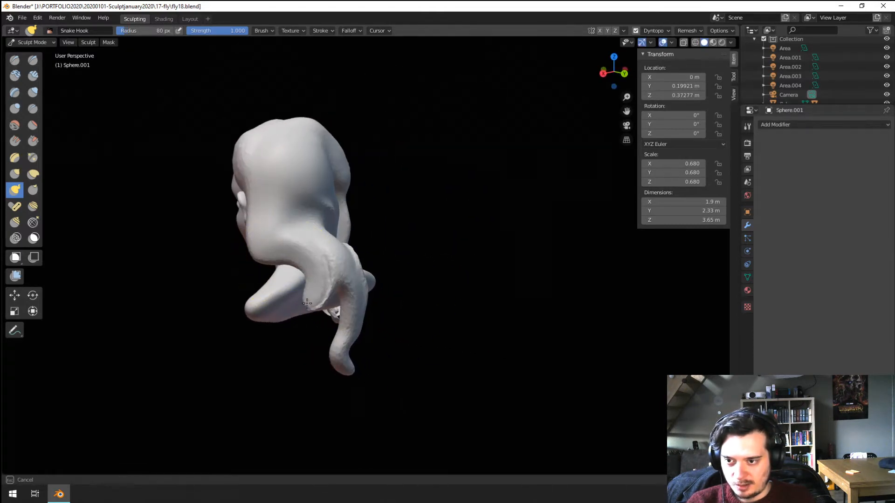
middle_drag(293, 357, 297, 301)
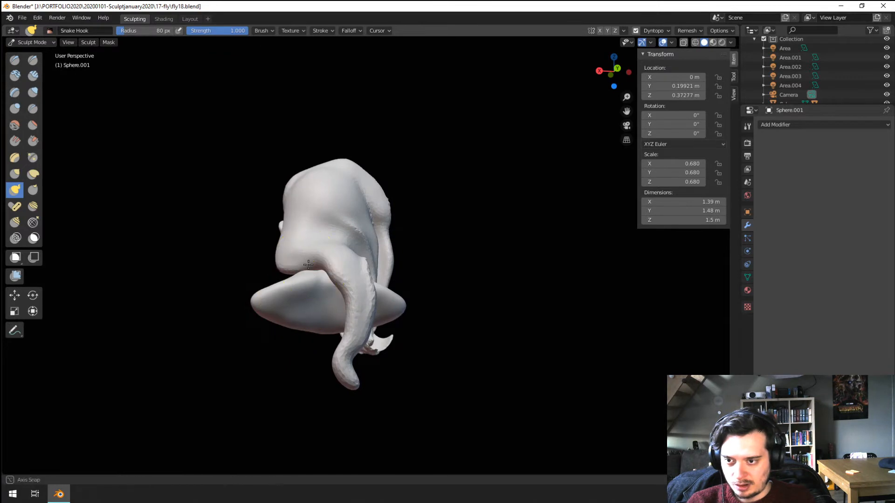
middle_drag(308, 265, 284, 259)
middle_drag(310, 303, 302, 321)
mouse_move(294, 369)
middle_down()
mouse_move(309, 333)
mouse_move(259, 342)
mouse_move(319, 323)
middle_up()
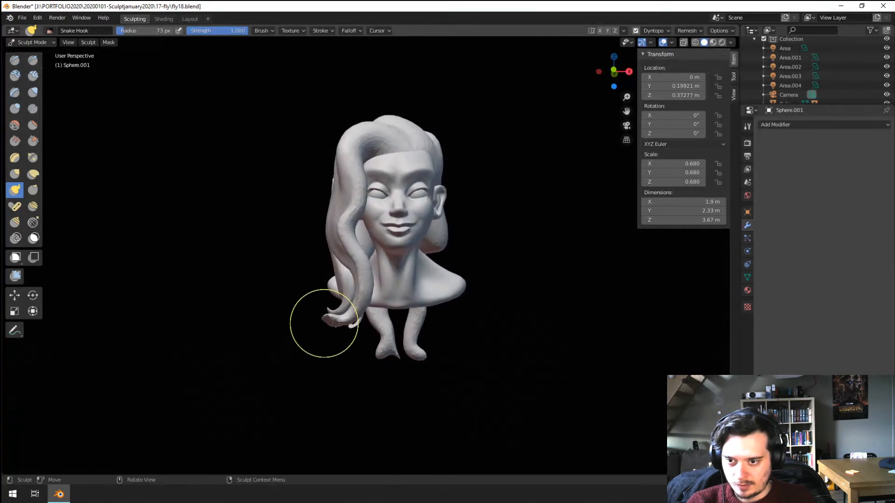
Step: Try to reshape the new back strands with the Grab brush at 163 px, and undo the strands
key(g)
mouse_move(371, 332)
middle_down()
mouse_move(359, 300)
mouse_move(286, 314)
mouse_move(350, 260)
mouse_move(408, 247)
mouse_move(415, 255)
mouse_move(450, 251)
middle_up()
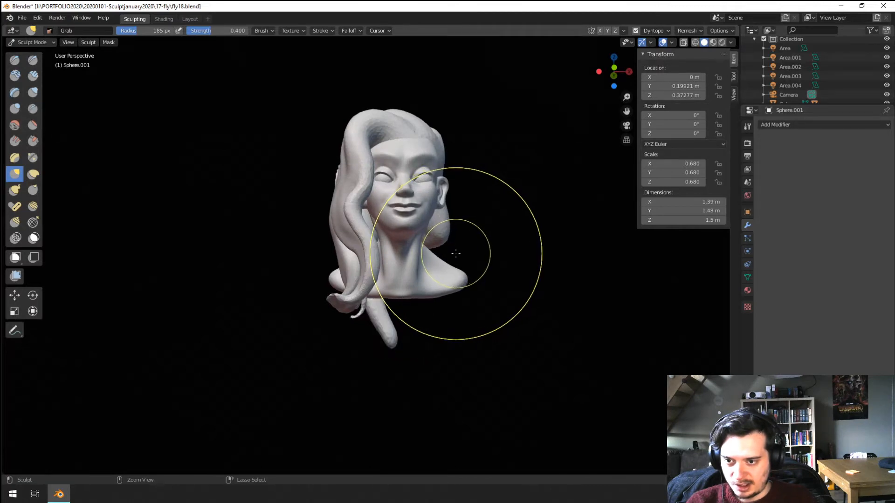
mouse_move(456, 261)
middle_down()
mouse_move(458, 285)
mouse_move(268, 313)
mouse_move(327, 309)
mouse_move(372, 238)
middle_up()
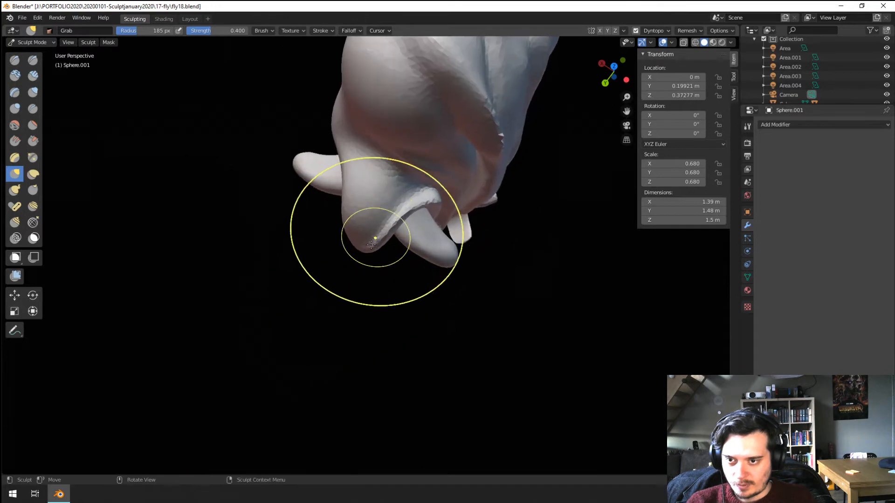
key(f)
click(363, 238)
drag(353, 250, 372, 229)
mouse_move(347, 267)
middle_down()
mouse_move(372, 239)
mouse_move(298, 233)
middle_up()
key(ctrl+z)
Step: Turn off Dyntopo and remesh the hair with a voxel size of 0.025
mouse_move(396, 254)
middle_down()
mouse_move(324, 263)
mouse_move(297, 225)
middle_up()
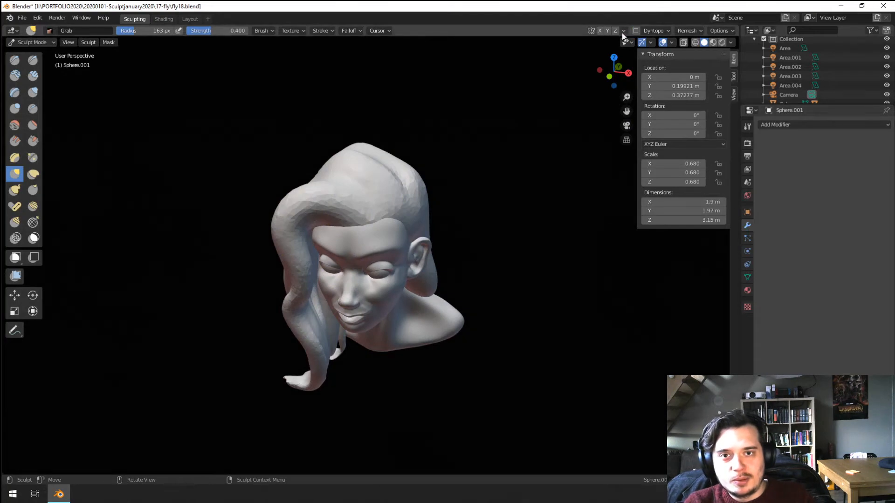
click(686, 31)
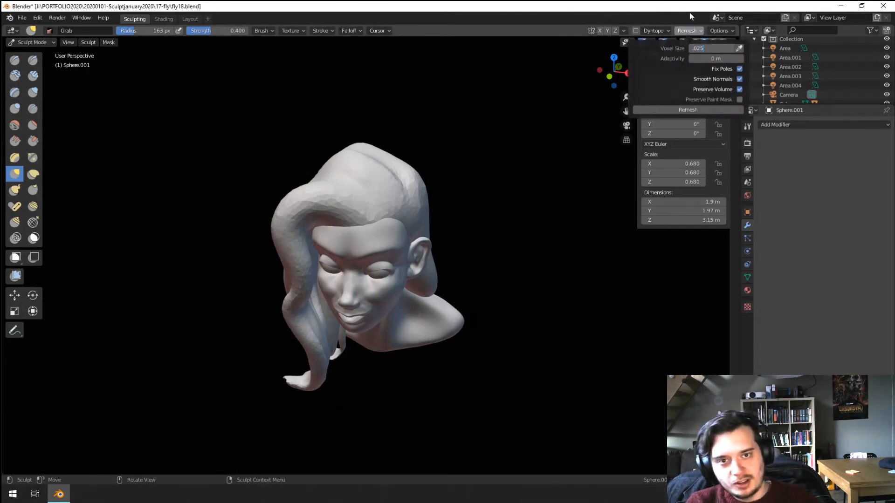
click(686, 111)
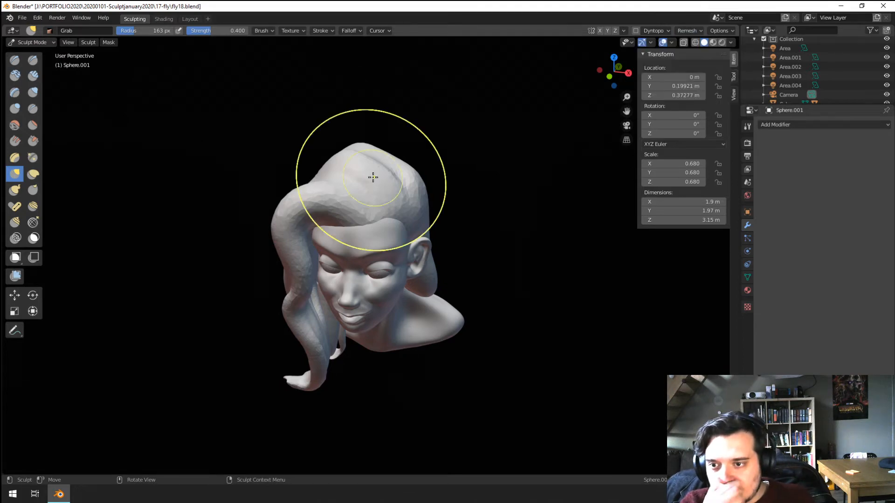
Step: Sharpen the fold where the front lock meets the forehead with the Crease brush at about 84 px
mouse_move(338, 278)
middle_down()
mouse_move(369, 236)
mouse_move(458, 171)
mouse_move(373, 200)
middle_up()
scroll(361, 198, up, 5)
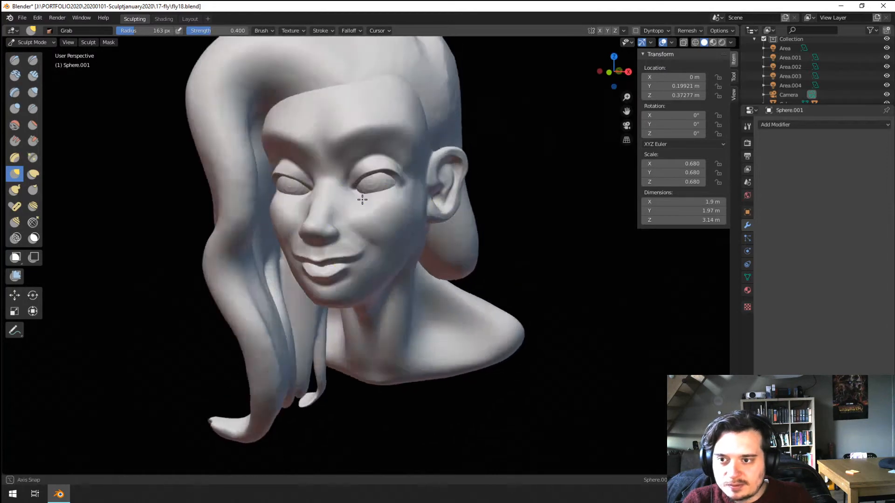
click(33, 109)
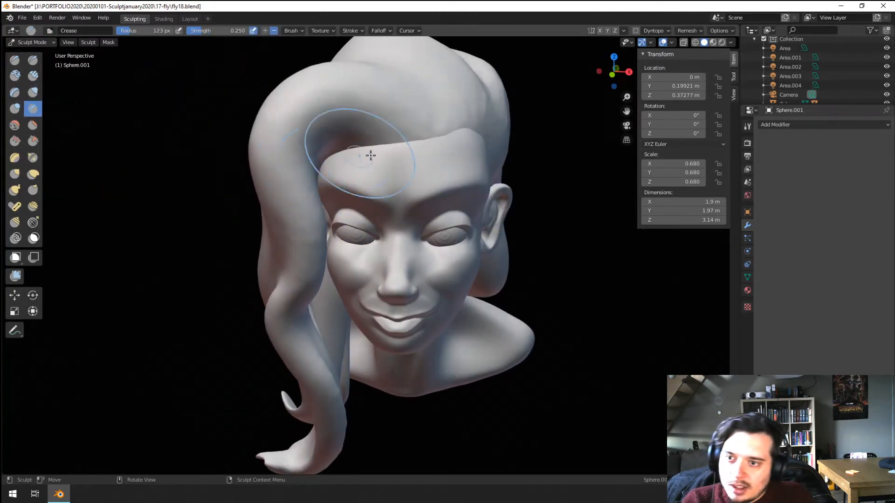
key(f)
click(380, 141)
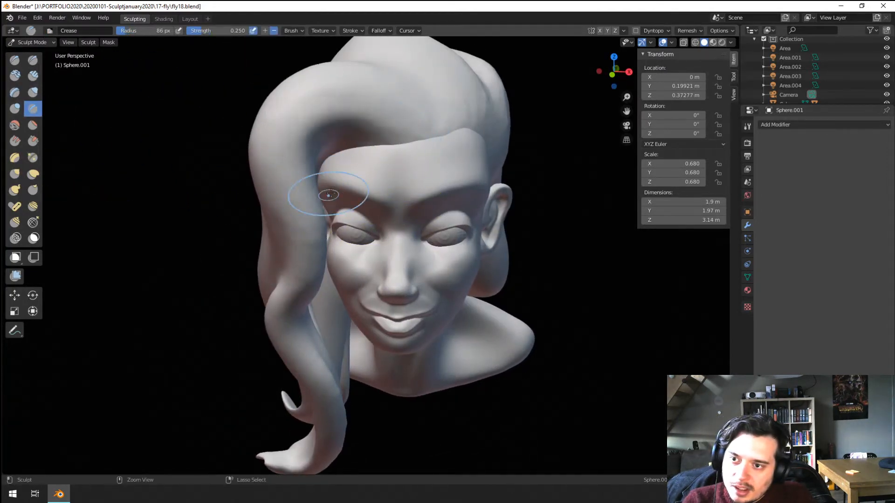
mouse_move(327, 196)
middle_down()
mouse_move(297, 165)
mouse_move(305, 157)
middle_up()
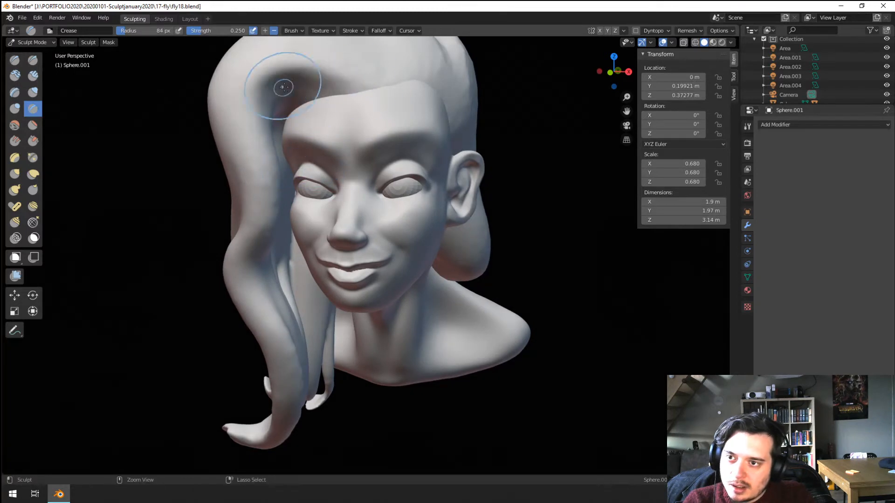
middle_drag(257, 192, 252, 170)
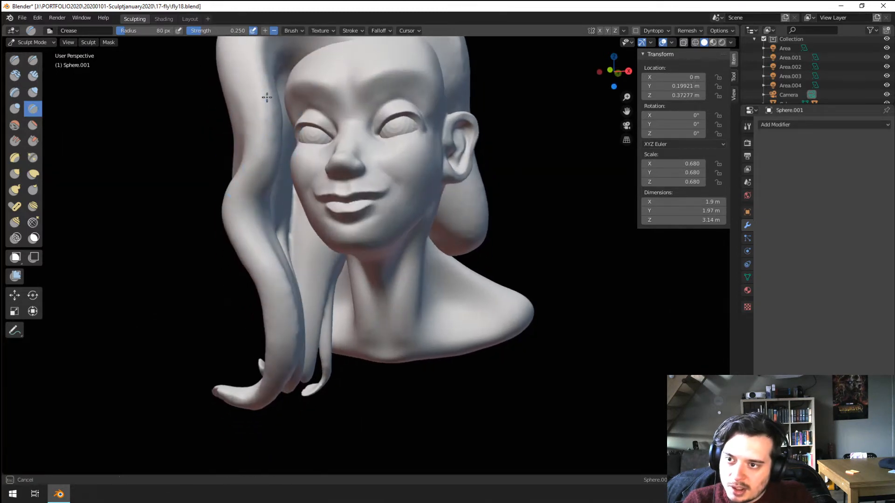
Step: Crease along the length of the front lock beside the face with the brush reduced to 68 px
drag(274, 141, 260, 212)
key(f)
click(280, 186)
drag(274, 172, 283, 274)
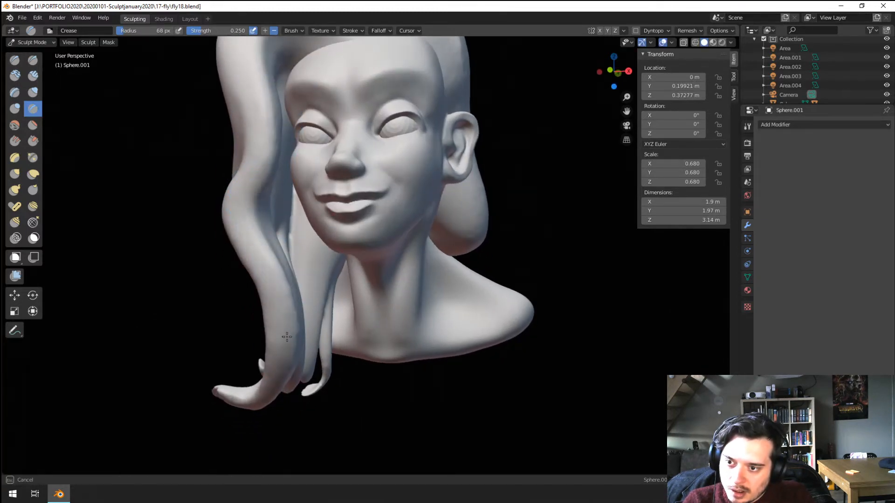
Step: Crease the lower bend and curled tip of the front lock with the brush reduced to 60 px
mouse_move(260, 353)
middle_down()
mouse_move(269, 290)
mouse_move(314, 268)
middle_up()
key(f)
click(310, 295)
middle_drag(281, 341, 320, 279)
drag(353, 232, 352, 236)
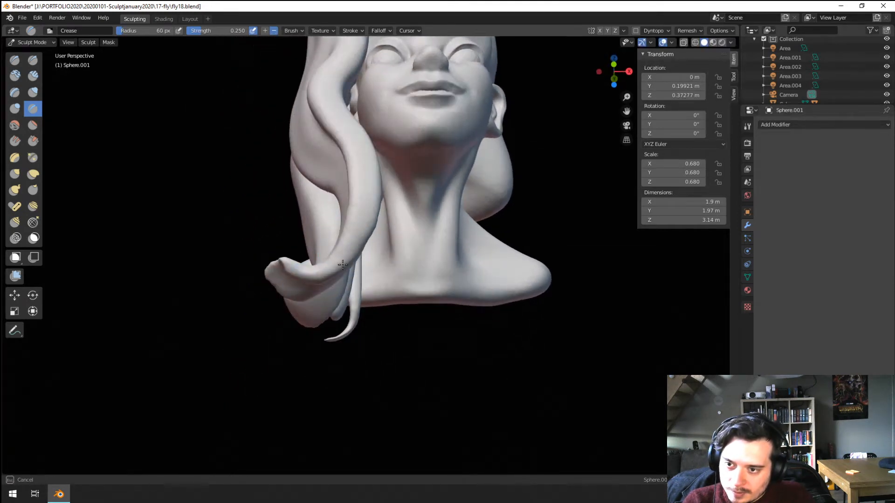
mouse_move(342, 264)
middle_down()
mouse_move(279, 273)
mouse_move(290, 275)
middle_up()
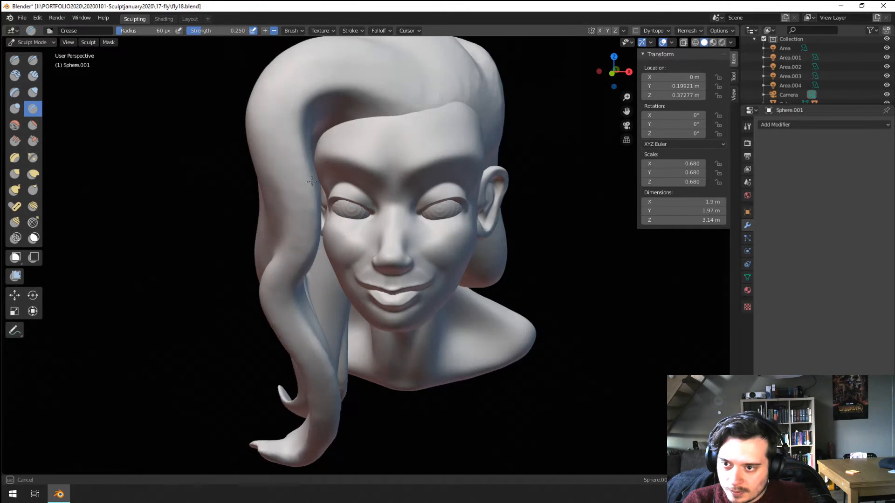
Step: Crease the upper sweep of the front lock over the forehead with the brush enlarged to 95 px
mouse_move(311, 181)
middle_down()
mouse_move(357, 172)
mouse_move(338, 198)
middle_up()
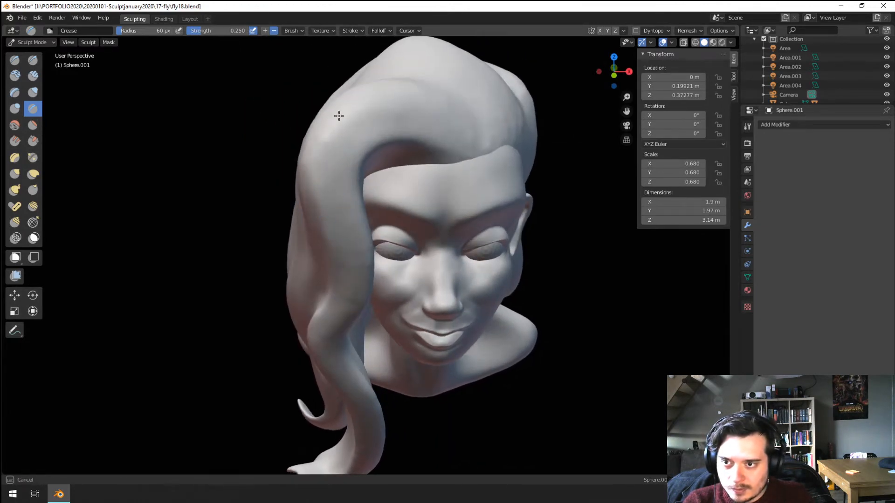
middle_drag(339, 116, 339, 161)
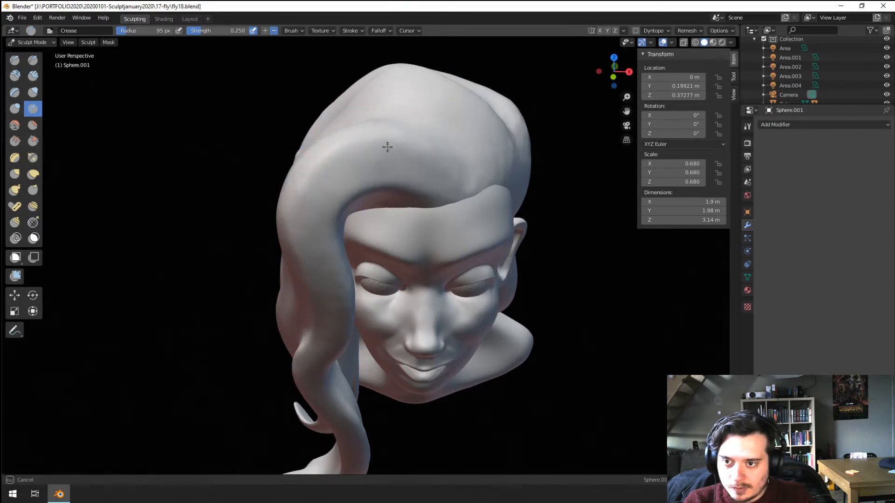
middle_drag(314, 351, 339, 225)
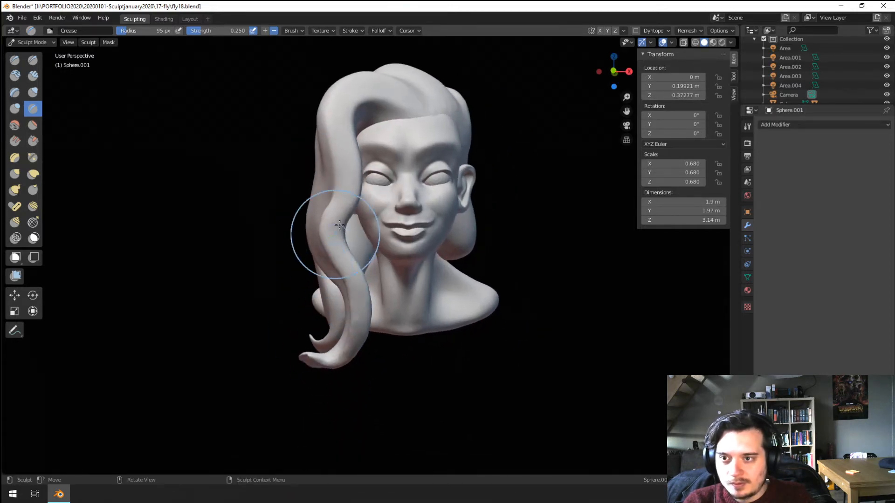
Step: Push the lower end of the front lock forward in side view with the Grab brush at 215 px
mouse_move(341, 256)
middle_down()
mouse_move(321, 260)
mouse_move(347, 262)
mouse_move(279, 272)
mouse_move(259, 262)
middle_up()
key(g)
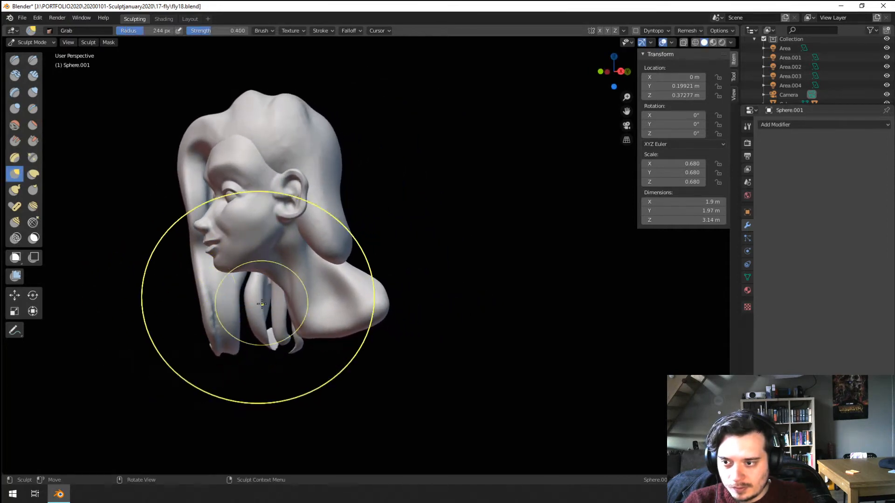
drag(220, 333, 218, 345)
key(f)
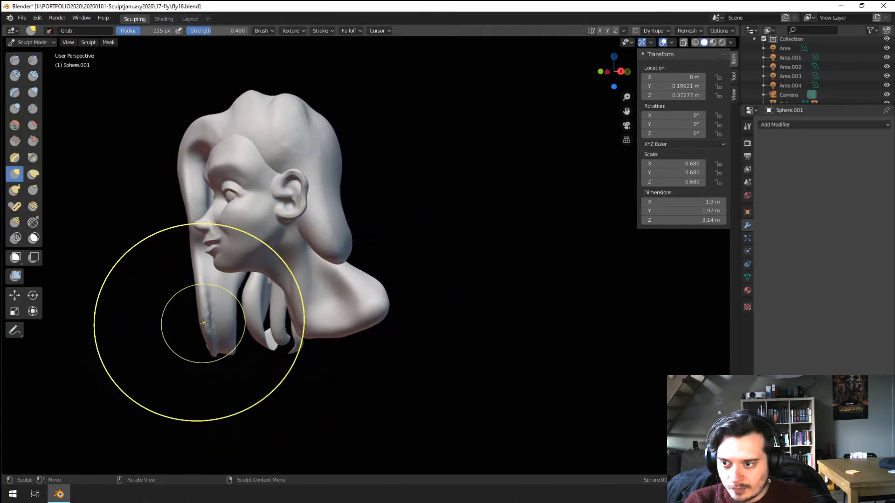
click(199, 317)
drag(199, 317, 185, 314)
Step: Bend the middle of the front lock into a wave in side view with the Grab brush reduced to 153 px
key(f)
click(190, 259)
drag(191, 256, 198, 246)
key(f)
click(190, 217)
drag(191, 213, 211, 220)
drag(199, 269, 177, 274)
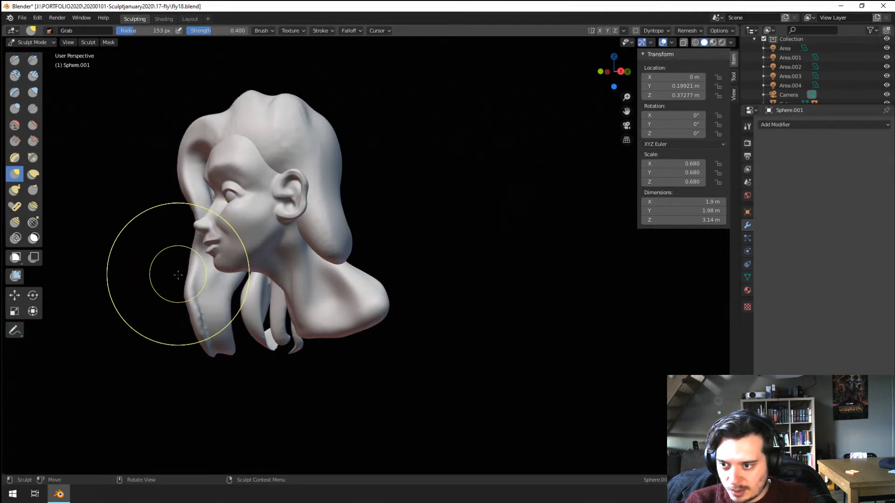
Step: Nudge the upper part of the front lock outward beside the face with the Grab brush
key(f)
click(189, 282)
mouse_move(199, 308)
middle_down()
mouse_move(275, 306)
mouse_move(196, 309)
mouse_move(188, 294)
middle_up()
key(f)
click(163, 200)
drag(189, 202, 182, 204)
key(f)
click(215, 245)
Step: Shift the tip of the front lock inward from behind with the Grab brush at 173 px
mouse_move(252, 303)
middle_down()
mouse_move(318, 320)
mouse_move(341, 277)
mouse_move(357, 322)
middle_up()
shift+middle_drag(424, 391, 366, 338)
key(f)
click(368, 339)
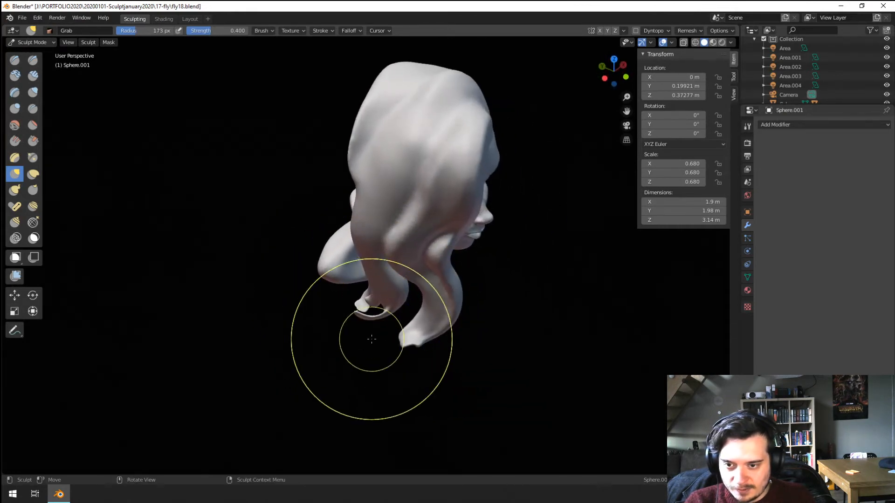
drag(412, 348, 401, 326)
middle_drag(400, 326, 382, 301)
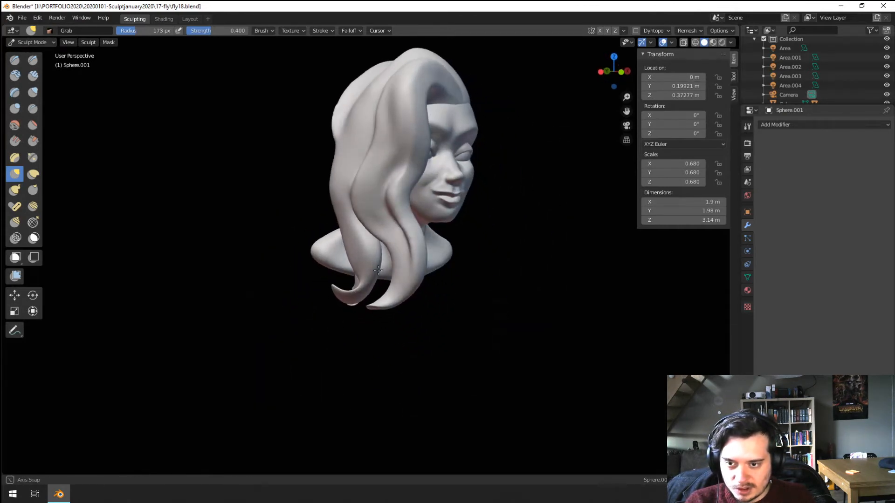
scroll(285, 271, up, 2)
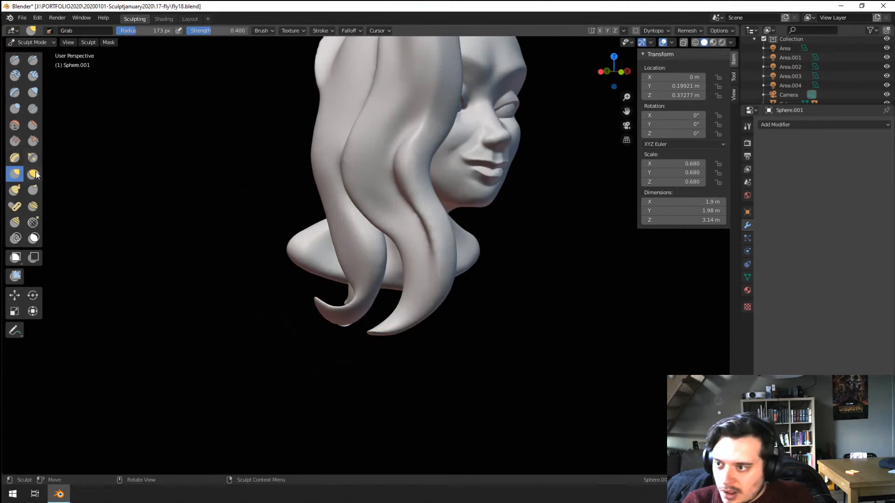
Step: Curl the tip of the front lock backward with Snake Hook, and adjust the curl with the Grab brush at 96 px
click(14, 190)
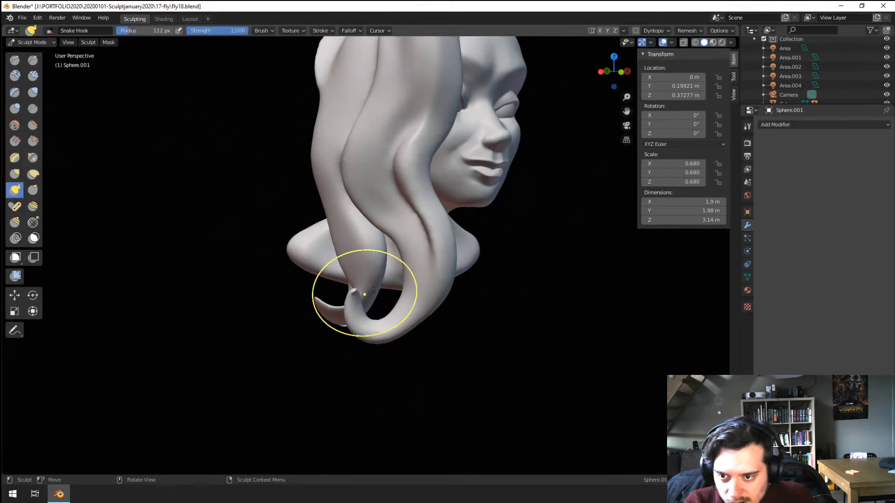
key(g)
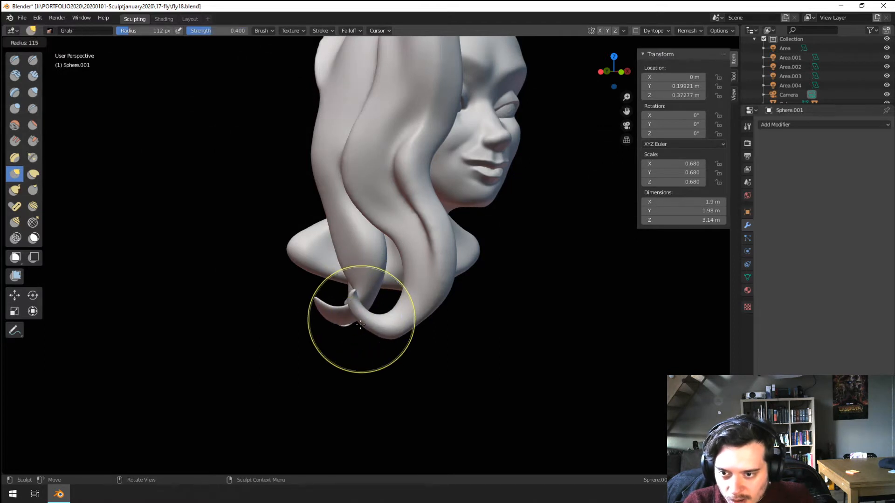
click(360, 327)
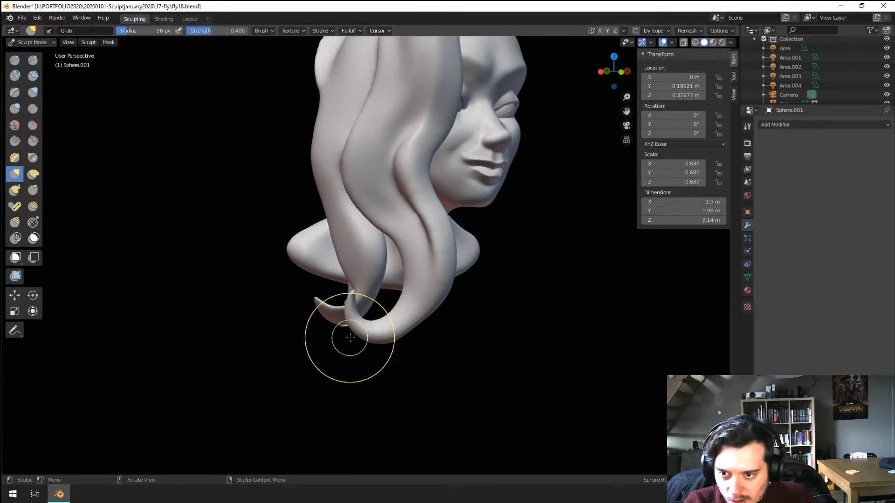
mouse_move(353, 330)
middle_down()
mouse_move(373, 321)
mouse_move(369, 313)
mouse_move(406, 309)
mouse_move(391, 307)
middle_up()
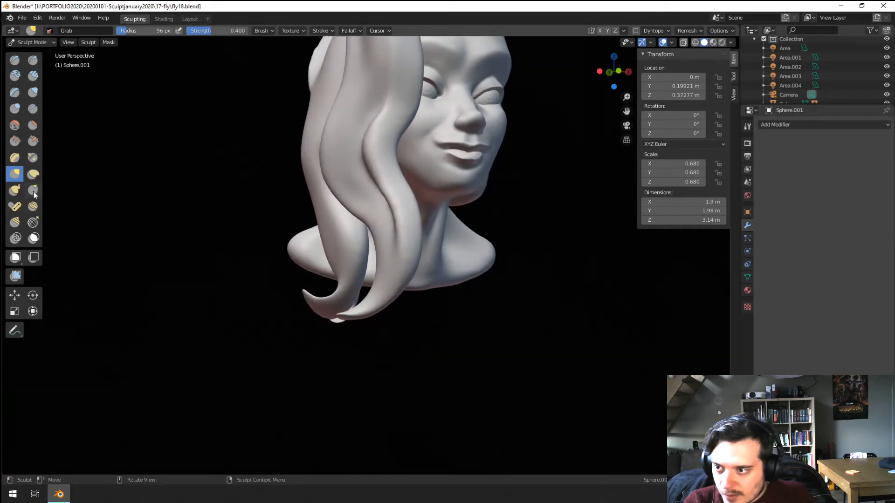
Step: Pull the front lock's tip into a small upturned hook with the Snake Hook brush at 85 px
key(f)
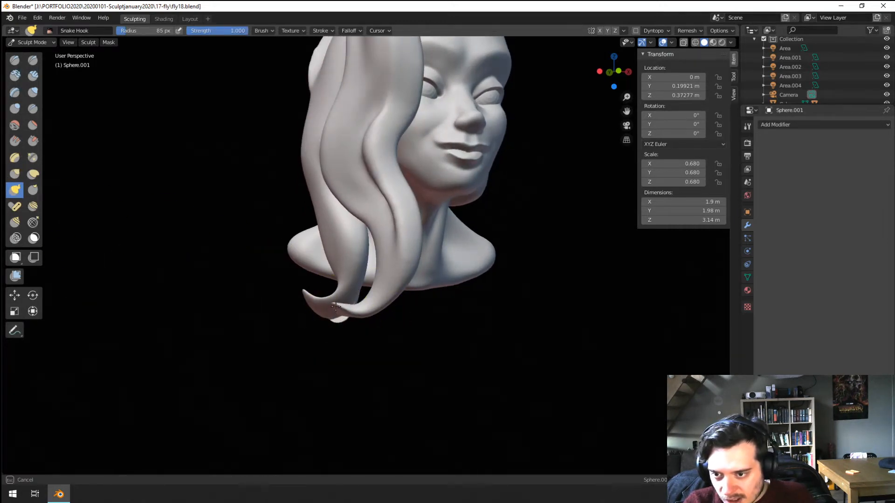
click(332, 309)
mouse_move(332, 310)
middle_down()
mouse_move(295, 312)
mouse_move(342, 309)
mouse_move(326, 298)
mouse_move(342, 316)
mouse_move(354, 310)
middle_up()
click(33, 140)
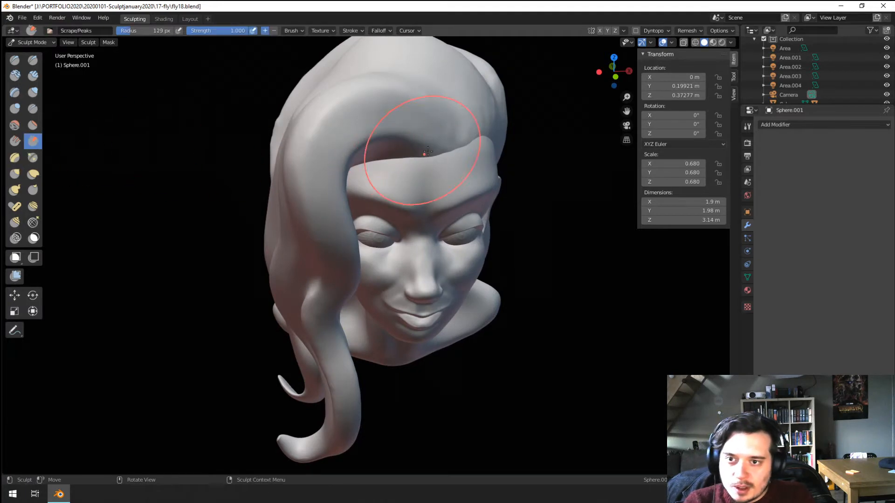
middle_drag(323, 188, 312, 117)
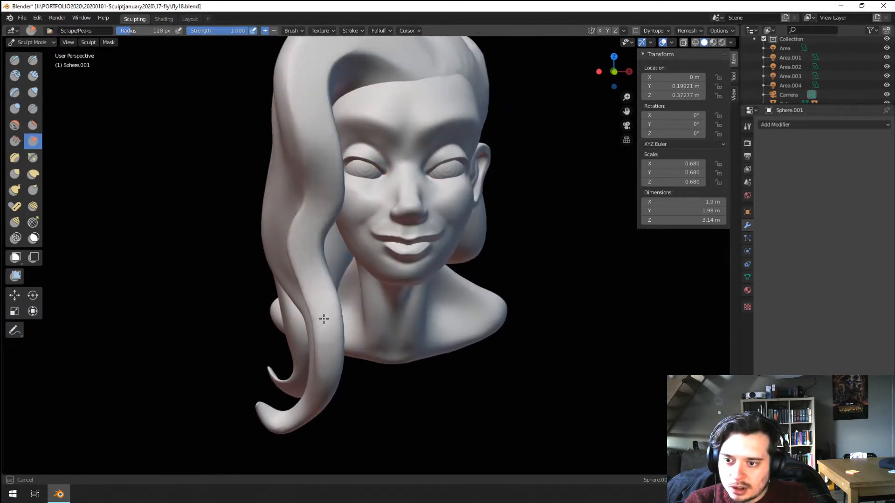
mouse_move(266, 379)
middle_down()
mouse_move(207, 326)
mouse_move(250, 326)
mouse_move(299, 294)
middle_up()
Step: Adjust the middle wave of the front lock in side view with the Grab brush, reducing its radius from 171 to 151 px
key(g)
drag(429, 259, 433, 255)
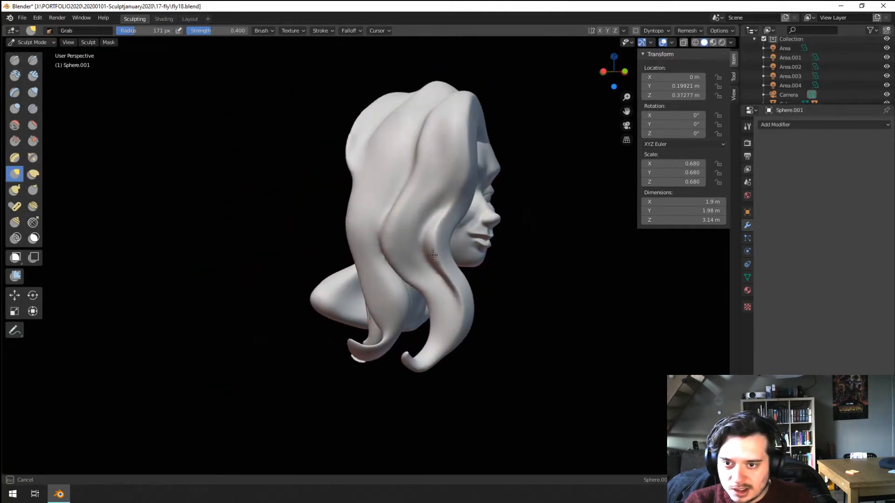
mouse_move(433, 255)
middle_down()
mouse_move(410, 256)
mouse_move(461, 261)
mouse_move(444, 267)
middle_up()
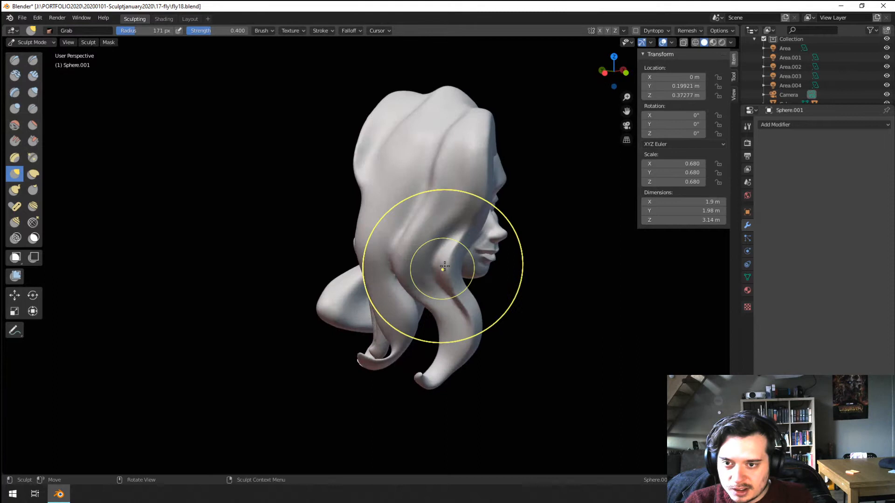
key(f)
click(476, 227)
mouse_move(483, 230)
middle_down()
mouse_move(406, 225)
mouse_move(368, 243)
mouse_move(384, 233)
mouse_move(459, 236)
mouse_move(483, 247)
middle_up()
key(f)
click(387, 228)
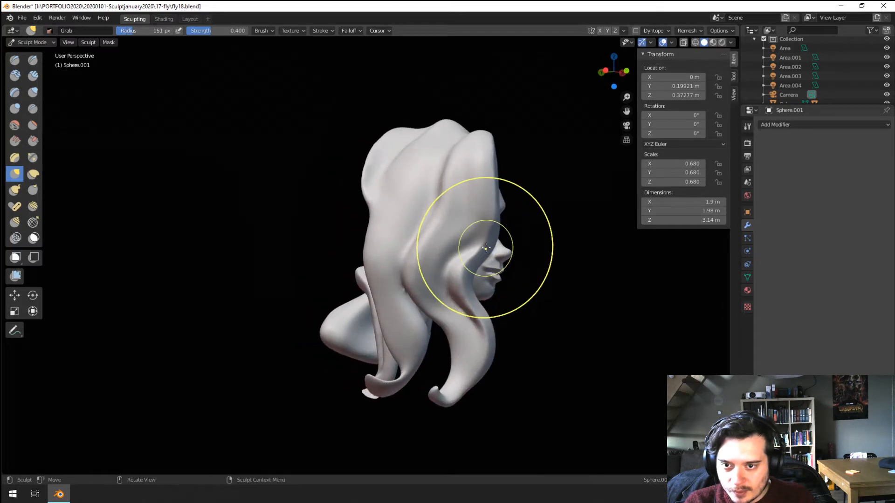
Step: Shift the front lock's bend beside the cheek with the Grab brush reduced to 125 px
key(f)
click(483, 244)
drag(489, 242, 479, 242)
key(f)
mouse_move(478, 242)
middle_down()
mouse_move(351, 235)
mouse_move(354, 218)
mouse_move(382, 228)
mouse_move(235, 259)
mouse_move(335, 266)
mouse_move(405, 283)
middle_up()
click(483, 246)
key(f)
click(369, 240)
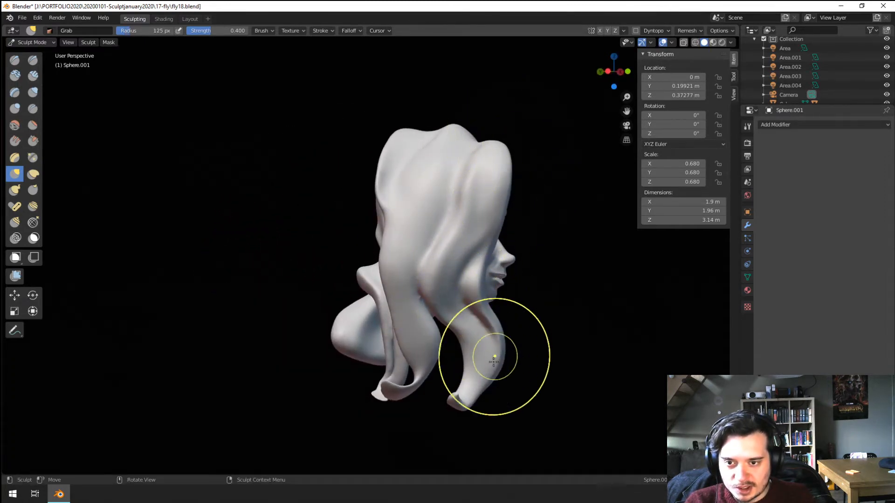
Step: Try to bend the lower half of the front lock backward with the Grab brush at 131 to 140 px
middle_drag(494, 361, 358, 193)
middle_drag(312, 322, 334, 274)
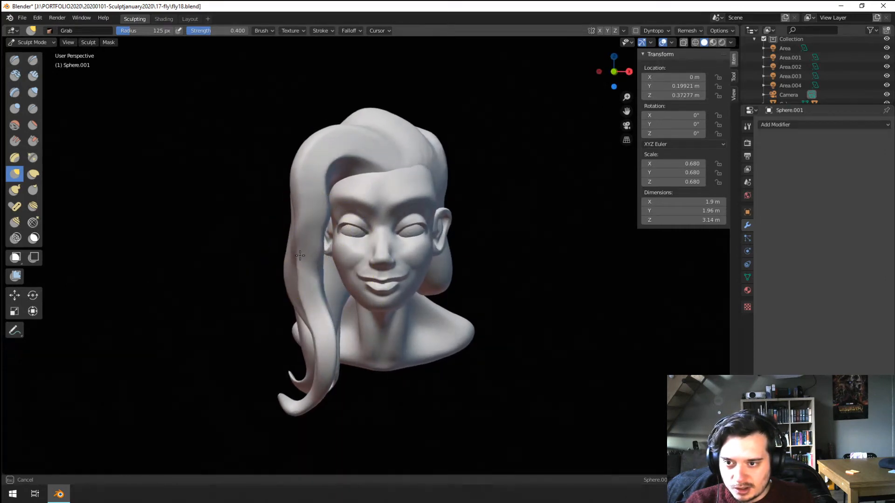
mouse_move(317, 259)
middle_down()
mouse_move(394, 259)
mouse_move(462, 289)
middle_up()
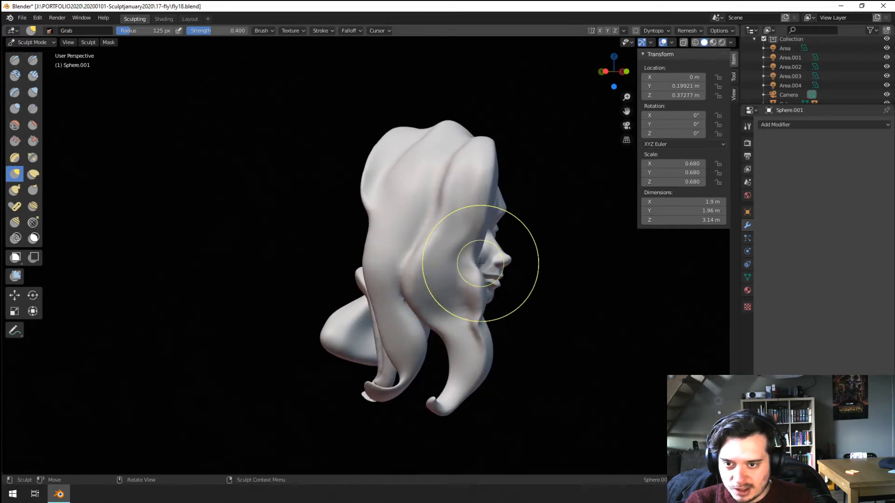
middle_drag(465, 252, 469, 245)
key(f)
click(479, 296)
key(f)
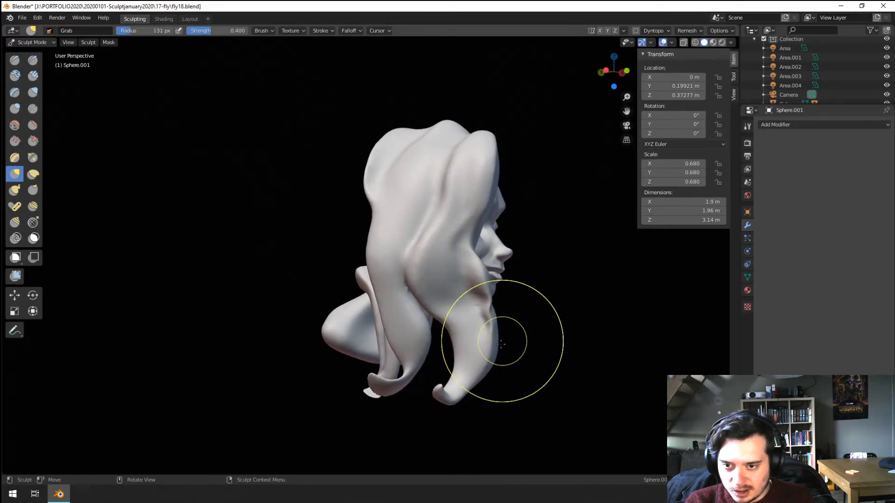
click(491, 350)
key(f)
click(454, 342)
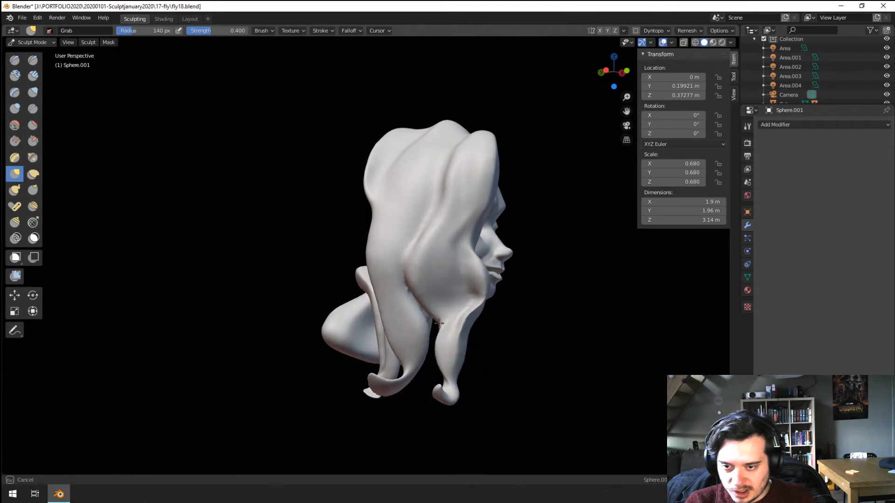
mouse_move(459, 332)
middle_down()
mouse_move(392, 320)
mouse_move(483, 328)
middle_up()
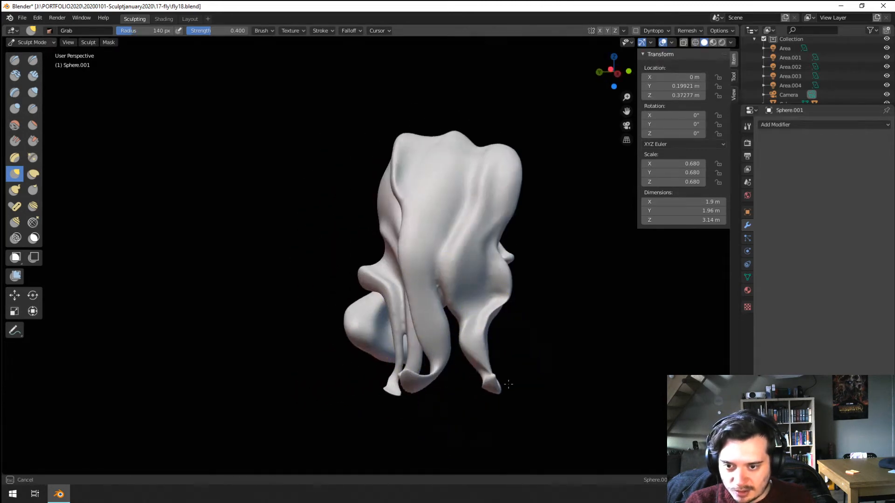
Step: Reshape the lower end of the front lock from behind with the Grab brush enlarged to 174 px
mouse_move(486, 382)
middle_down()
mouse_move(406, 370)
mouse_move(452, 368)
mouse_move(329, 377)
mouse_move(489, 345)
middle_up()
key(f)
click(473, 349)
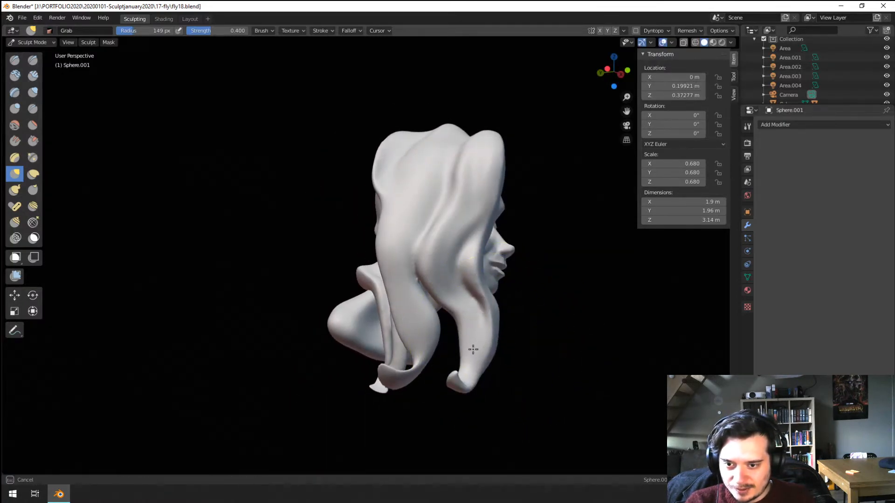
key(f)
click(473, 347)
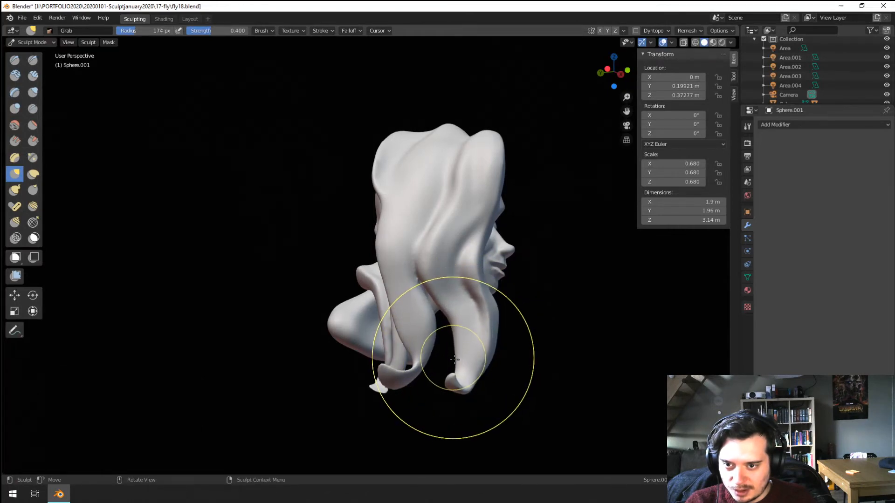
drag(454, 358, 460, 371)
middle_drag(461, 372, 373, 368)
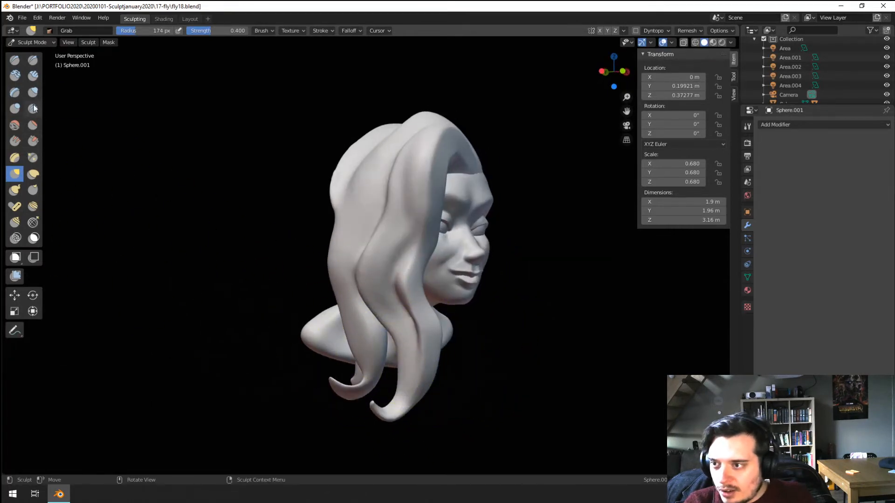
Step: Thicken the curled tips of the hair locks with the Inflate brush at 111 px
click(34, 94)
key(f)
click(427, 413)
drag(376, 408, 388, 408)
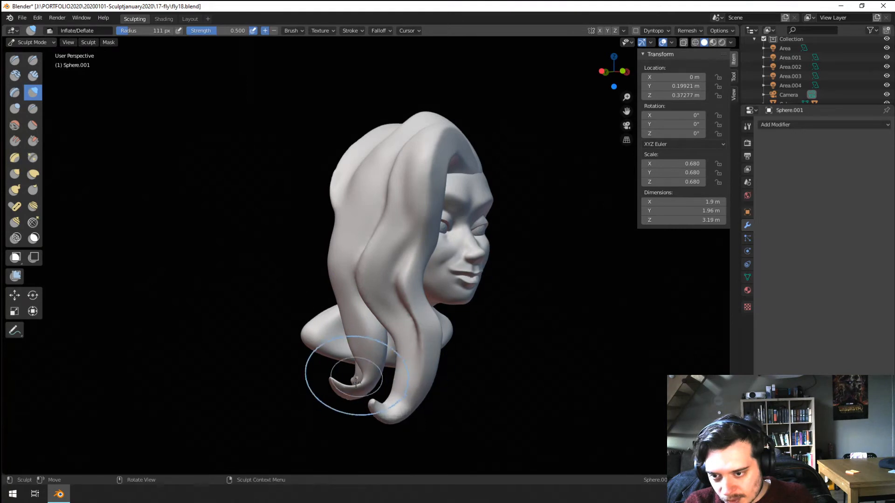
Step: Narrow and shift the lower end of the rear lock from behind with the Grab brush at 78 px
mouse_move(371, 367)
middle_down()
mouse_move(422, 356)
mouse_move(400, 379)
middle_up()
key(g)
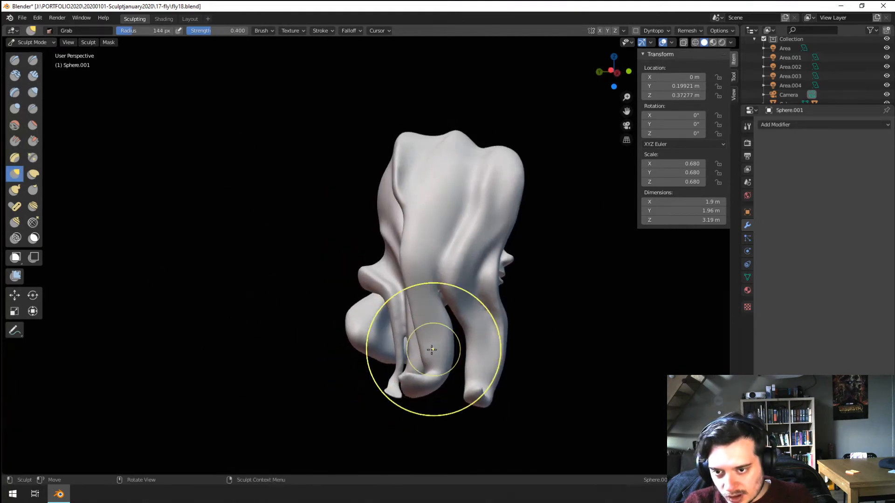
click(455, 365)
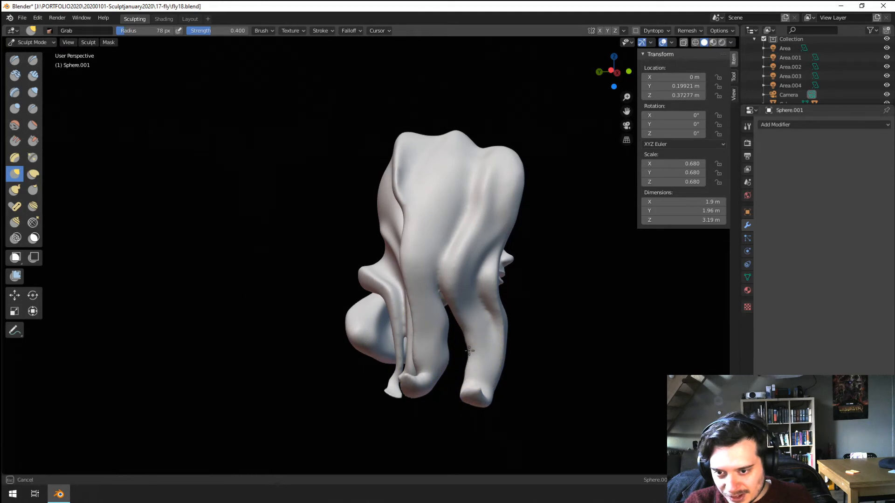
Step: Thicken the thin lower ends of the back locks with the Inflate brush at 131 px
mouse_move(450, 307)
middle_down()
mouse_move(531, 307)
mouse_move(430, 300)
mouse_move(260, 200)
middle_up()
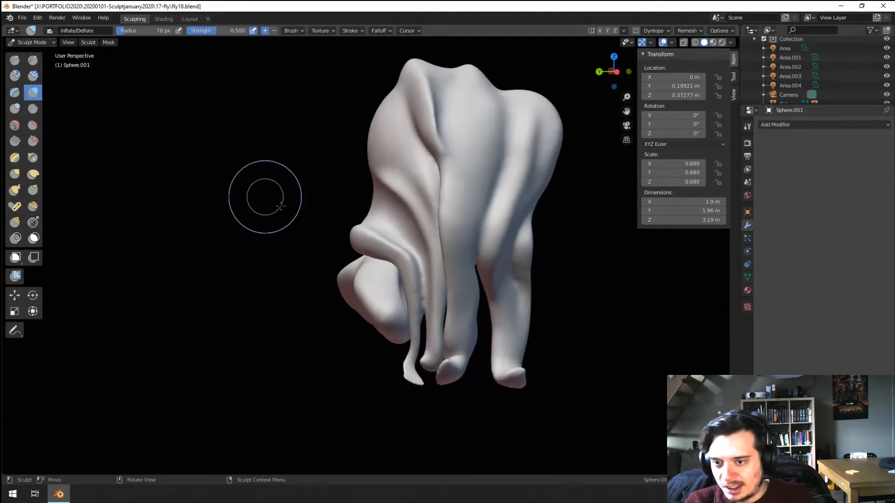
key(i)
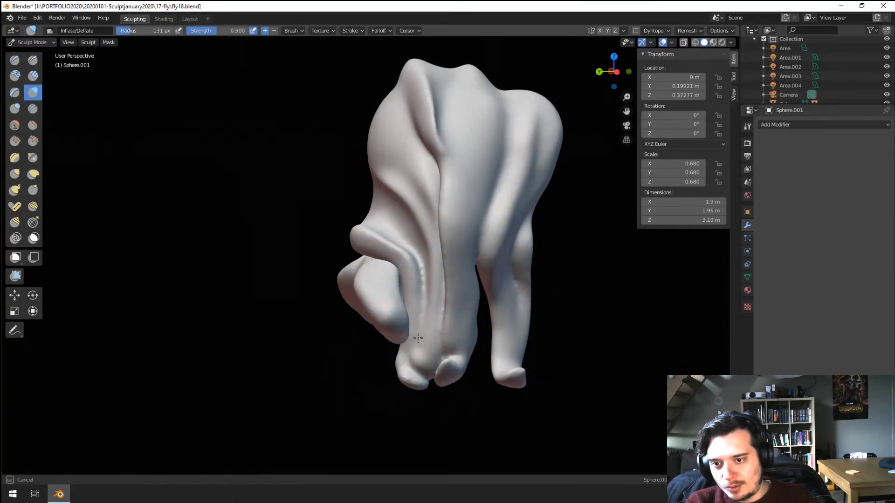
mouse_move(400, 303)
middle_down()
mouse_move(250, 280)
mouse_move(299, 298)
mouse_move(309, 329)
mouse_move(319, 294)
middle_up()
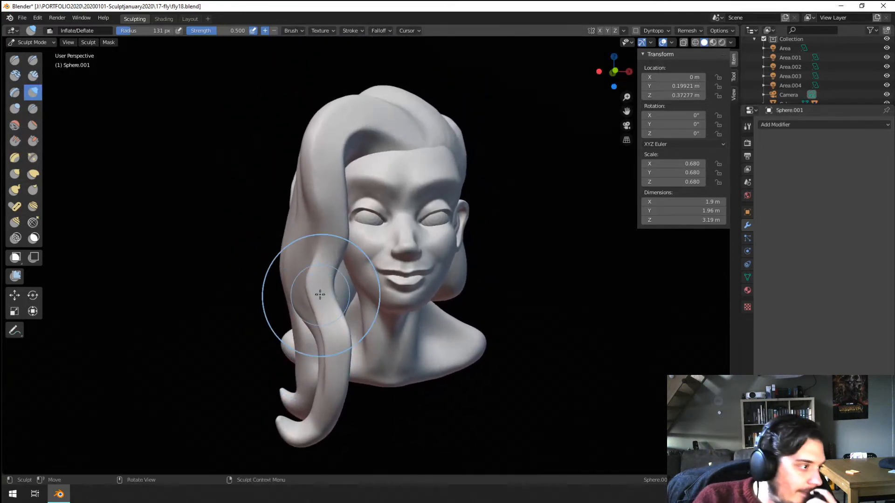
Step: Build up the swept front lock above the forehead with the Clay Strips brush at 111 px
middle_drag(406, 279, 374, 312)
scroll(380, 284, up, 3)
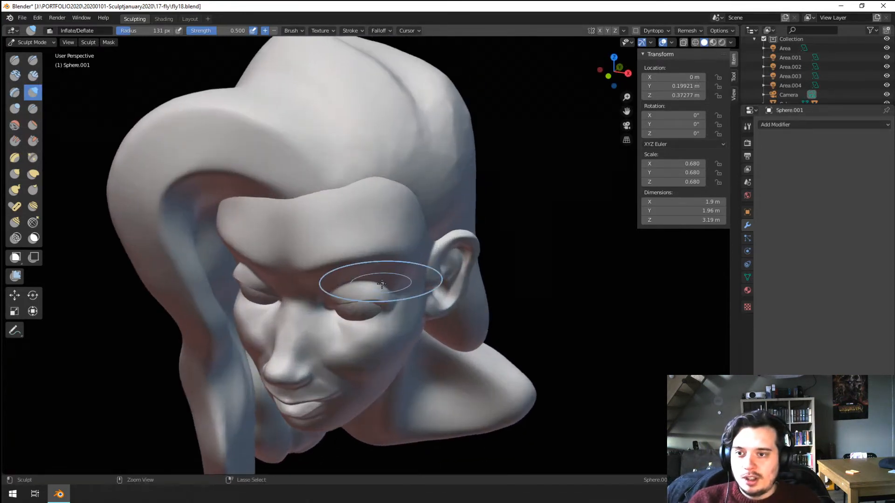
shift+middle_drag(380, 267, 384, 368)
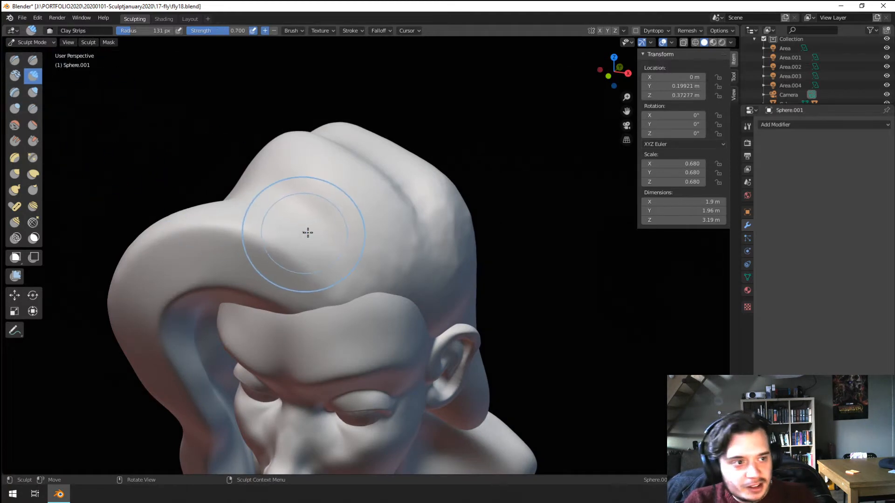
middle_drag(306, 273, 315, 298)
key(f)
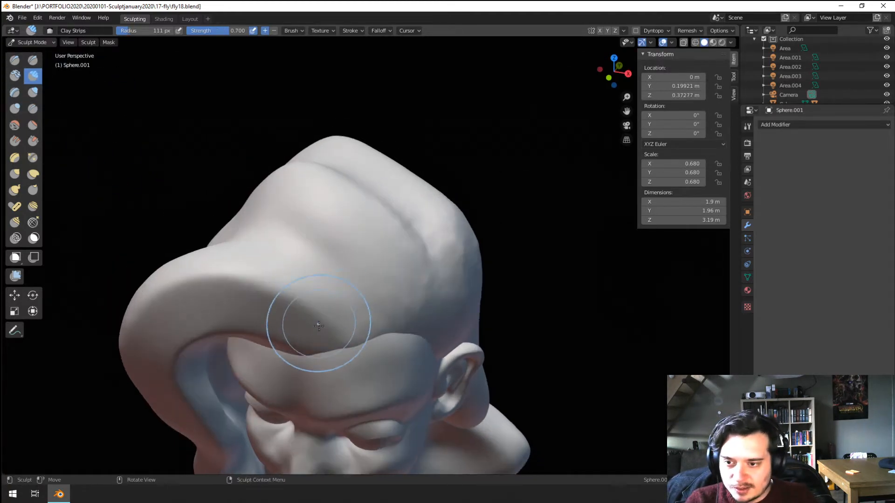
click(300, 326)
mouse_move(310, 336)
mouse_down()
mouse_move(333, 367)
mouse_move(327, 346)
mouse_up()
Step: Extend the front lock along the hairline with Clay Strips at 113 px, defining the groove beside the neighbouring strand
middle_drag(331, 340, 333, 348)
key(f)
click(376, 348)
mouse_move(375, 349)
mouse_down()
mouse_move(371, 358)
mouse_move(411, 355)
mouse_up()
key(f)
click(330, 247)
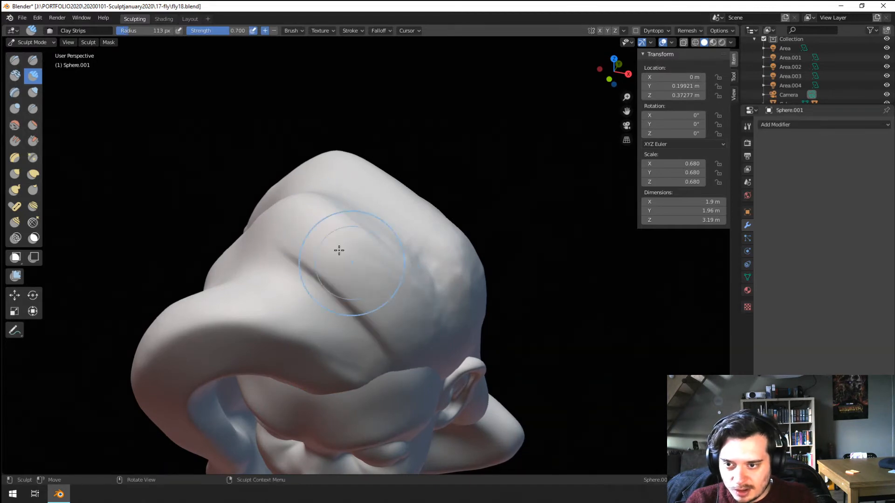
Step: Fill out the hair at the forehead's hairline with the Clay Strips brush at 126 px
middle_drag(356, 228, 404, 300)
key(f)
click(364, 269)
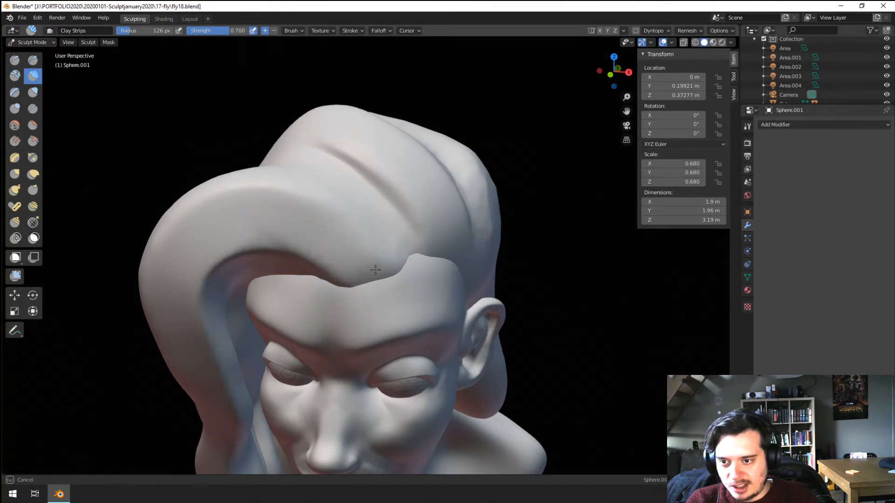
drag(375, 270, 379, 264)
scroll(379, 279, down, 4)
Step: Build up separate strands on the side of the head above the ear with Clay Strips at 106 px
mouse_move(380, 289)
middle_down()
mouse_move(376, 233)
mouse_move(374, 275)
mouse_move(352, 280)
middle_up()
scroll(373, 252, up, 4)
key(f)
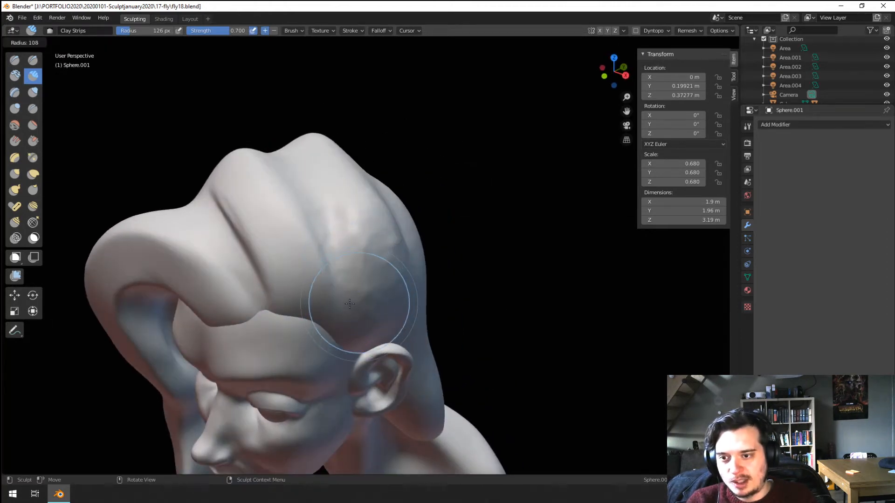
click(349, 304)
drag(351, 303, 364, 293)
middle_drag(351, 235, 336, 379)
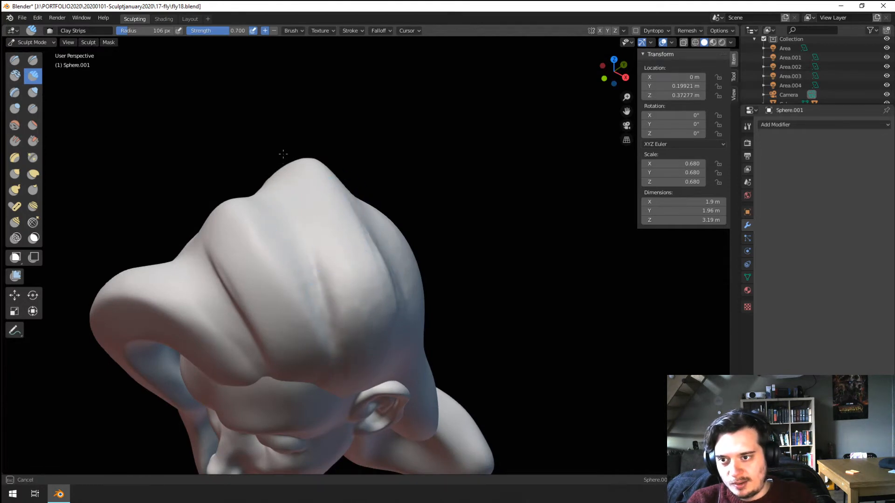
Step: Sharpen the grooves between the strands above the forehead and ear with the Crease brush reduced to 41 px
click(32, 108)
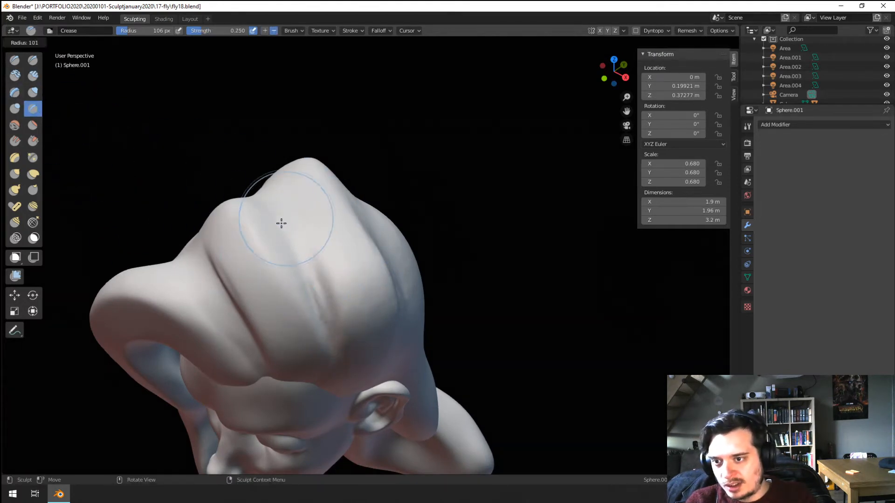
drag(279, 222, 314, 305)
drag(322, 362, 309, 339)
mouse_move(308, 339)
middle_down()
mouse_move(307, 295)
mouse_move(332, 271)
middle_up()
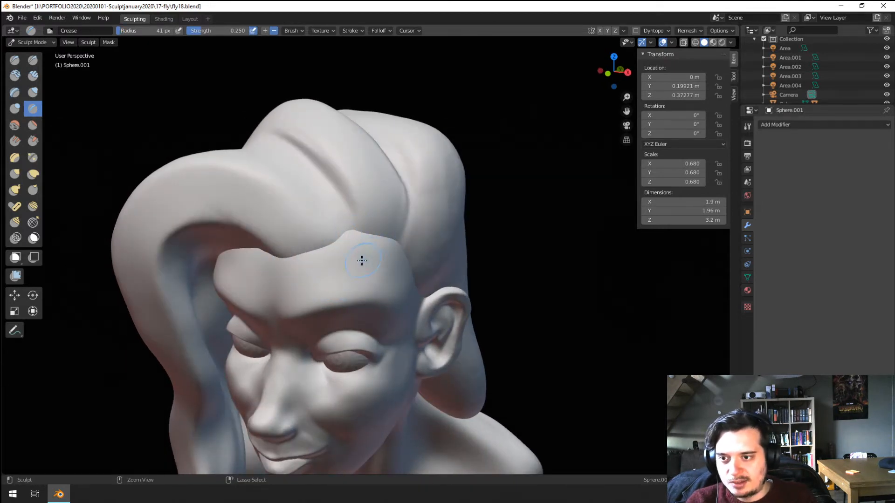
key(f)
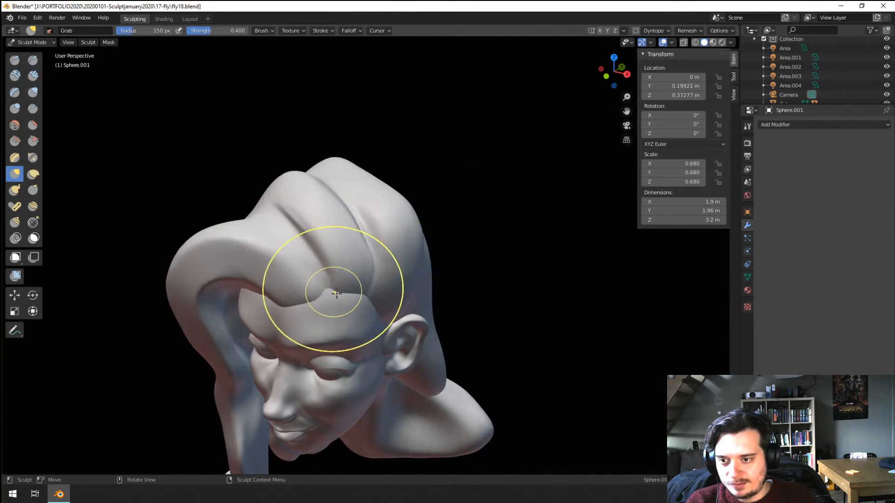
Step: Reshape the hairline above the forehead with the Grab brush at 150 px and adjust the hair mass toward the back of the head
drag(316, 280, 342, 322)
middle_drag(350, 330, 338, 315)
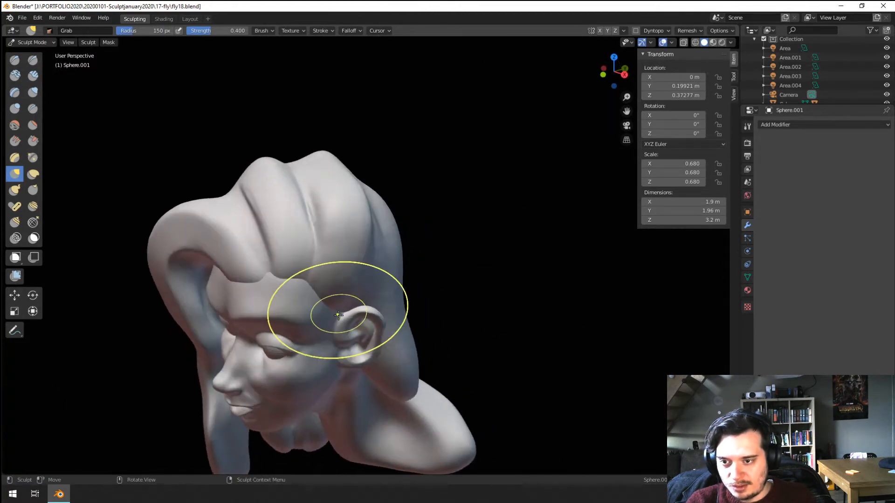
mouse_move(309, 153)
middle_down()
mouse_move(365, 154)
mouse_move(355, 234)
mouse_move(379, 199)
mouse_move(345, 208)
mouse_move(329, 194)
mouse_move(338, 224)
mouse_move(467, 267)
middle_up()
key(f)
click(438, 237)
key(f)
click(494, 284)
drag(482, 309, 512, 339)
Step: Pull the rear lock behind the ear and neck outward with the Grab brush, starting from a 217 px radius
mouse_move(531, 333)
middle_down()
mouse_move(526, 310)
mouse_move(428, 328)
middle_up()
key(f)
click(399, 341)
drag(418, 321, 424, 320)
middle_drag(424, 321, 398, 329)
key(f)
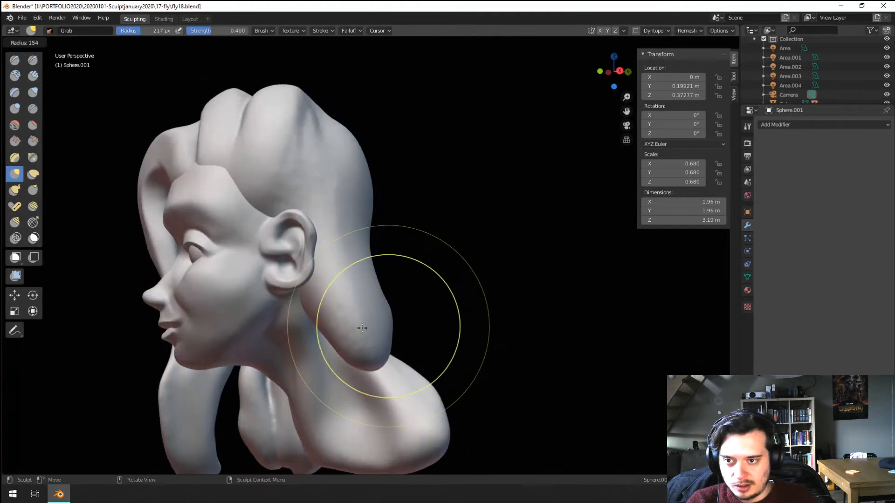
click(398, 322)
drag(417, 296, 436, 285)
Step: Nudge the long front lock beside the face into shape with the Grab brush enlarged to about 379 px
middle_drag(437, 284, 517, 281)
scroll(493, 294, down, 2)
key(f)
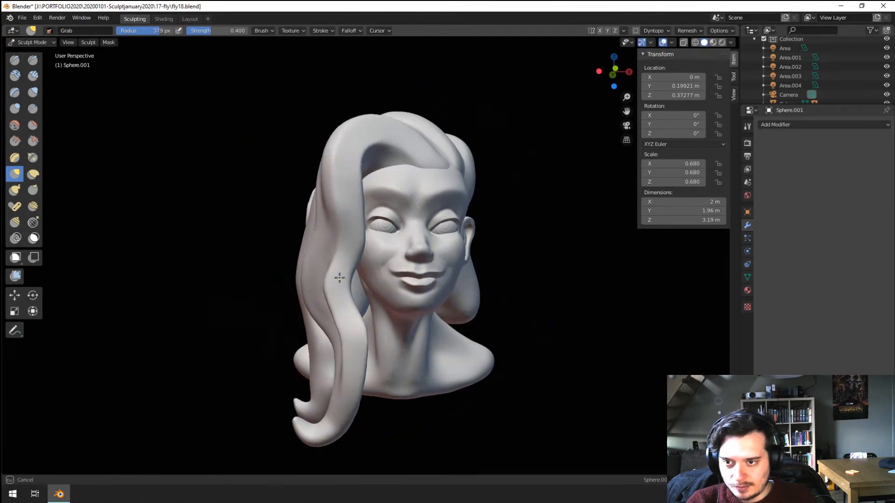
drag(364, 287, 359, 285)
key(f)
click(503, 298)
drag(349, 225, 346, 223)
mouse_move(352, 222)
middle_down()
mouse_move(292, 249)
mouse_move(338, 239)
middle_up()
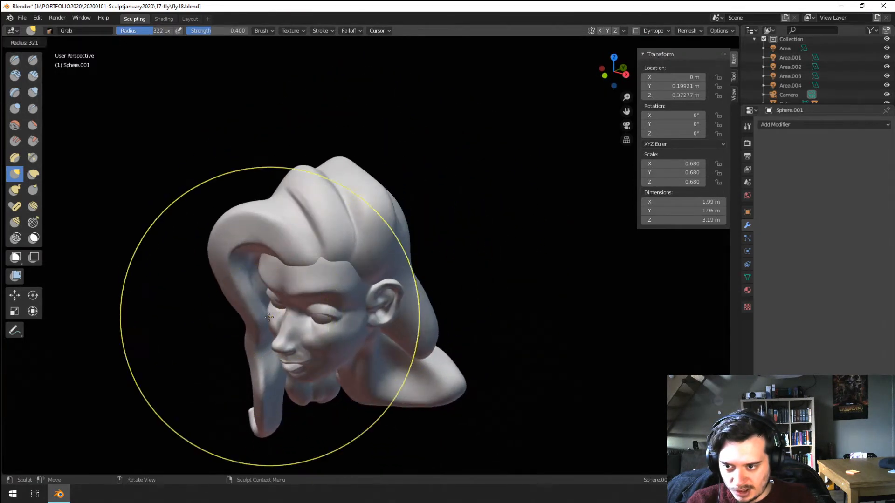
Step: Pull the hair at the back of the head outward behind the ear with the Grab brush
middle_drag(269, 289, 360, 289)
mouse_move(405, 321)
middle_down()
mouse_move(386, 355)
mouse_move(347, 358)
mouse_move(407, 344)
middle_up()
scroll(364, 322, up, 2)
middle_drag(283, 282, 399, 283)
drag(518, 284, 531, 293)
mouse_move(531, 292)
middle_down()
mouse_move(457, 292)
mouse_move(367, 330)
middle_up()
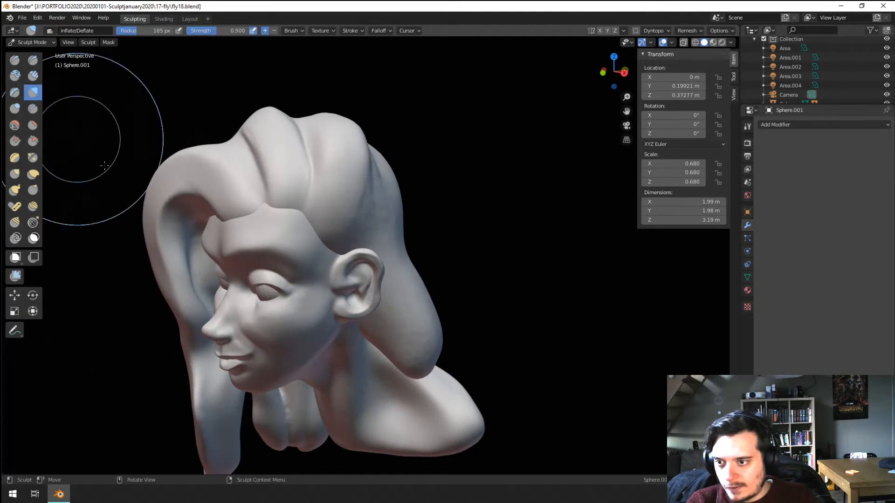
Step: Swell the front lock beside the face with Inflate/Deflate at 121 px and sharpen its strand grooves with Crease at 49 px
click(33, 92)
middle_drag(216, 305, 516, 235)
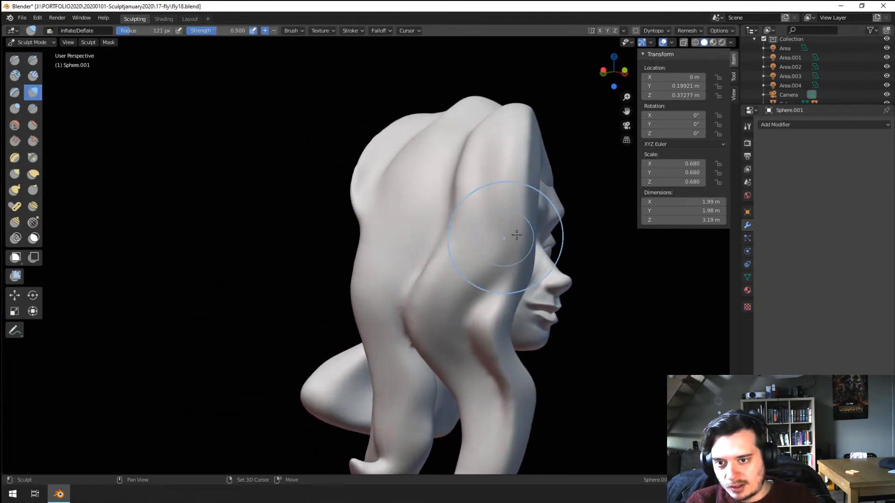
click(33, 109)
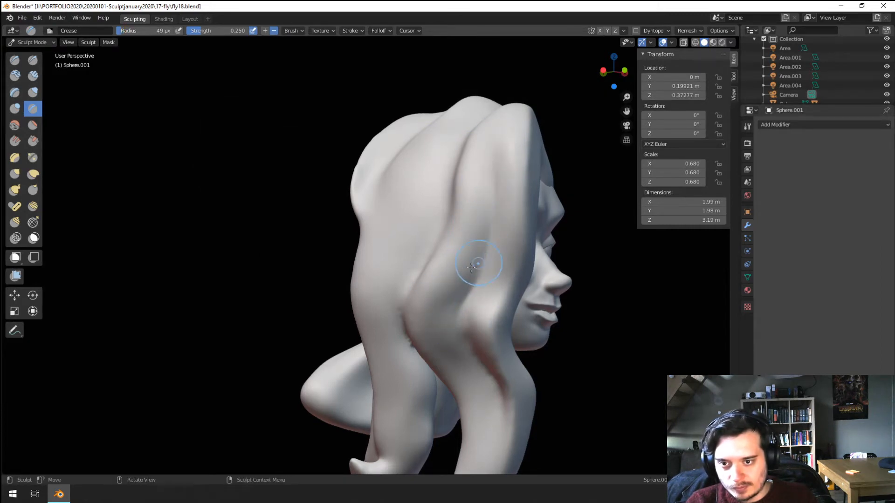
middle_drag(492, 146, 393, 231)
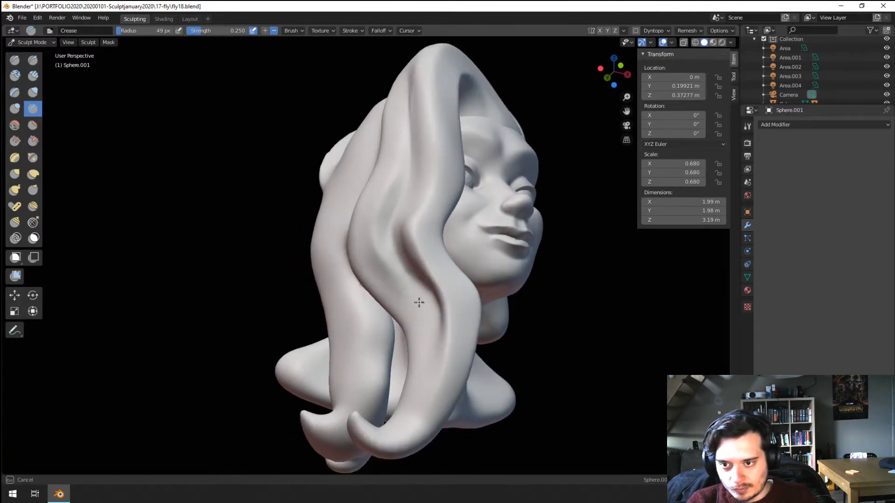
Step: Deepen the grooves along the lower wavy side locks with the Crease brush, then enlarge it to 67 px
mouse_move(433, 366)
middle_down()
mouse_move(393, 315)
mouse_move(375, 270)
middle_up()
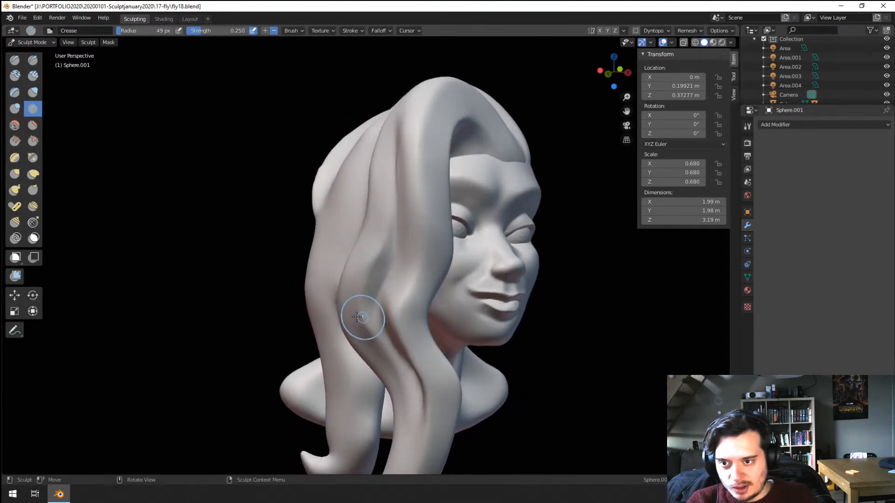
middle_drag(357, 317, 367, 285)
middle_drag(359, 251, 393, 379)
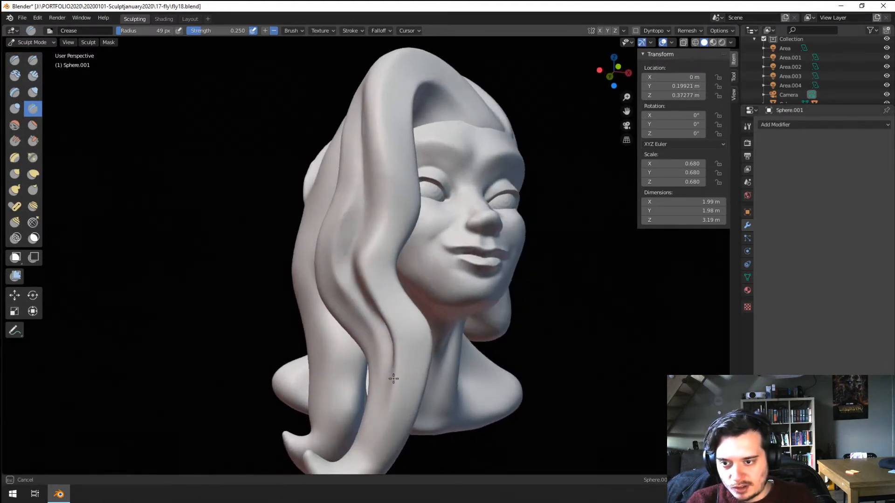
mouse_move(379, 343)
middle_down()
mouse_move(435, 365)
mouse_move(479, 369)
mouse_move(498, 359)
mouse_move(476, 394)
mouse_move(535, 314)
mouse_move(519, 330)
mouse_move(401, 279)
middle_up()
key(f)
click(549, 309)
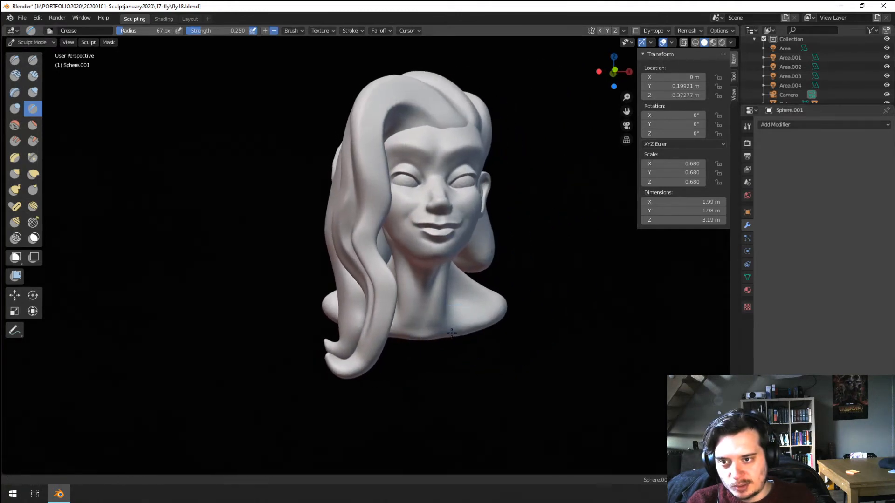
Step: Adjust the outer contour of the long side hair with the Grab brush at about 134 to 125 px
key(g)
key(f)
click(324, 189)
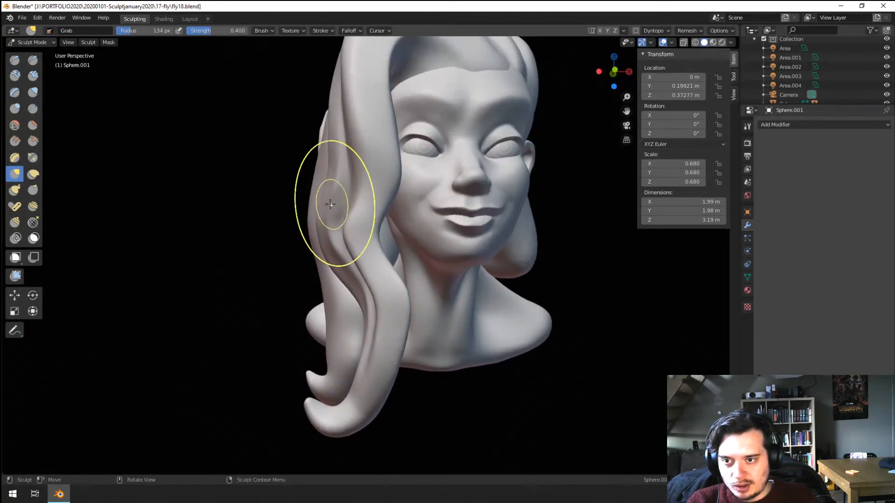
middle_drag(325, 232, 319, 252)
scroll(310, 277, down, 2)
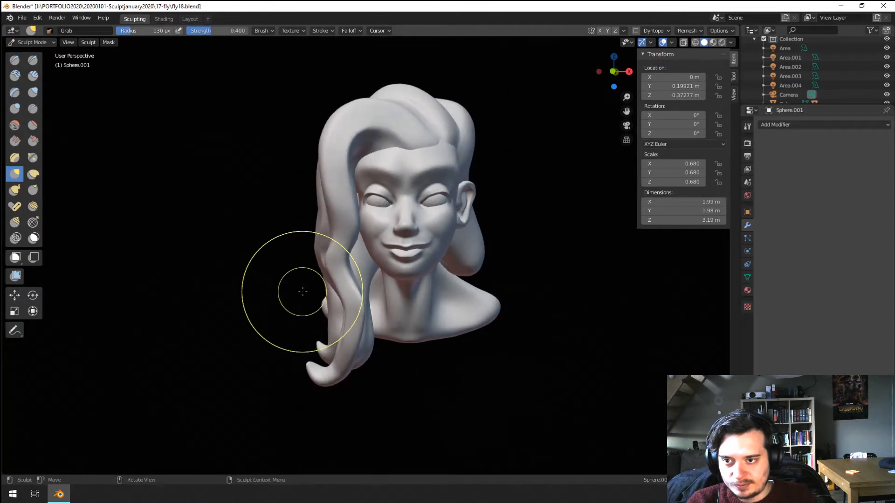
middle_drag(305, 288, 314, 283)
scroll(310, 251, up, 2)
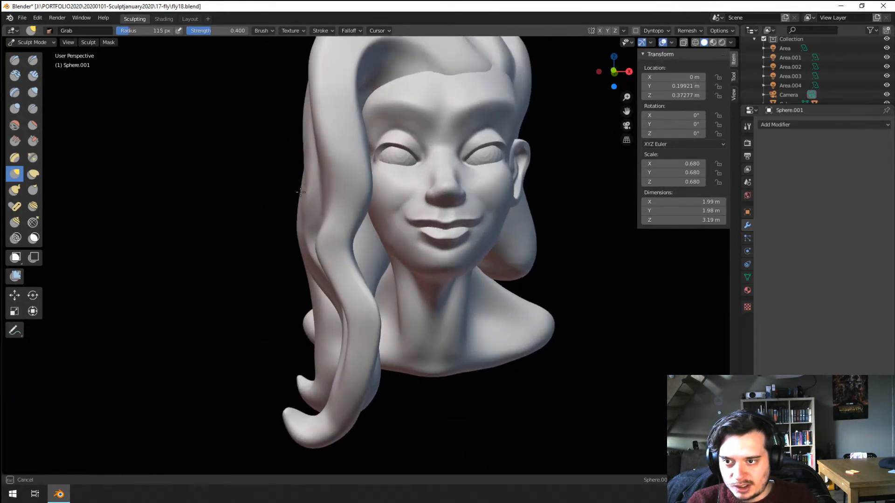
Step: Push up the wave in the side lock with the Grab brush at 125 px, working from the side of the head
mouse_move(285, 276)
middle_down()
mouse_move(369, 253)
mouse_move(371, 229)
mouse_move(393, 223)
middle_up()
mouse_move(423, 221)
mouse_down()
mouse_move(416, 205)
mouse_move(450, 181)
mouse_up()
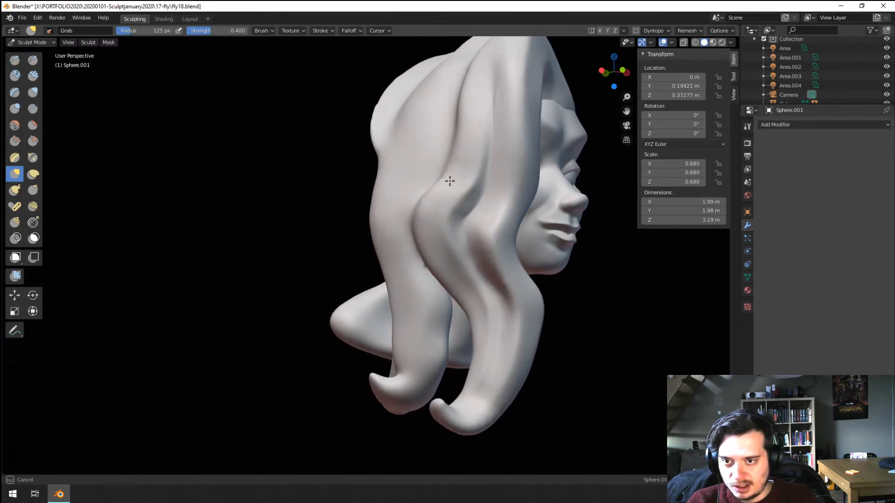
mouse_move(457, 159)
middle_down()
mouse_move(380, 175)
mouse_move(311, 246)
mouse_move(369, 225)
middle_up()
scroll(324, 264, up, 3)
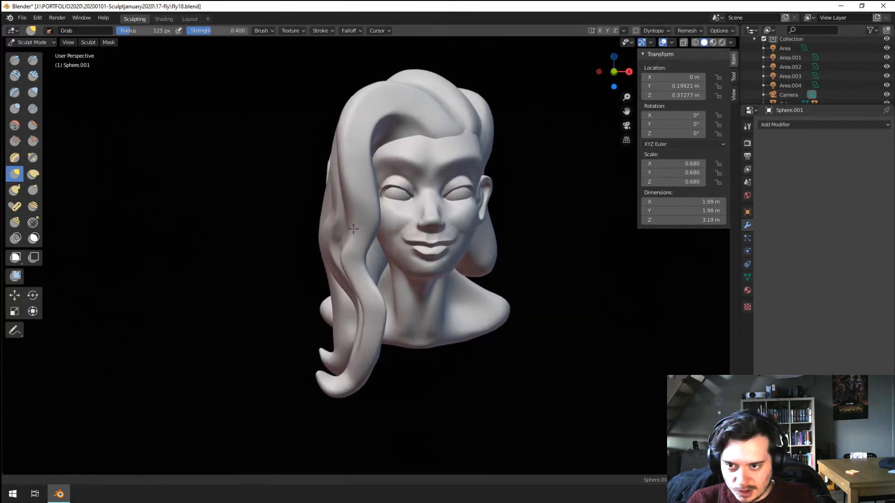
Step: Widen the side hair by pulling its outer wave away from the face with the Grab brush at about 204 px
key(f)
click(360, 259)
middle_drag(365, 252, 334, 284)
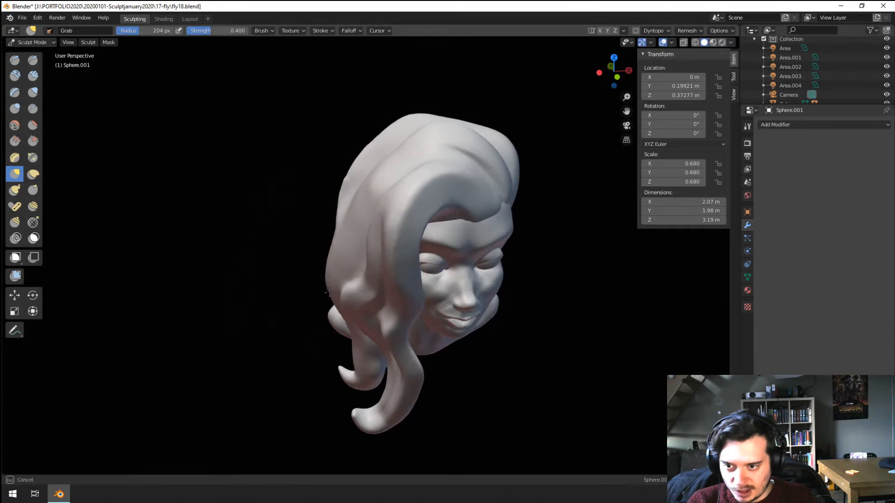
drag(329, 292, 325, 290)
mouse_move(331, 289)
middle_down()
mouse_move(305, 261)
mouse_move(347, 254)
middle_up()
key(f)
click(328, 260)
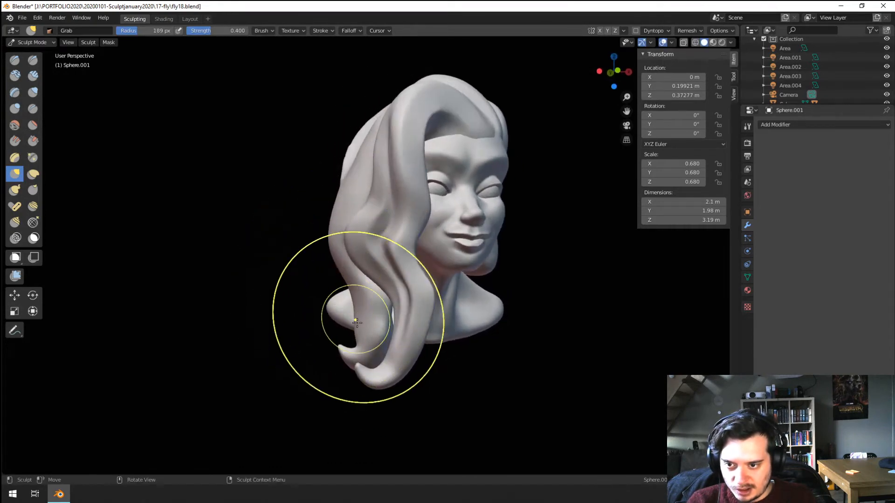
Step: Round out the hair along the crown and upper side with the Grab brush, varying the radius between 190 and 133 px
middle_drag(357, 322, 340, 335)
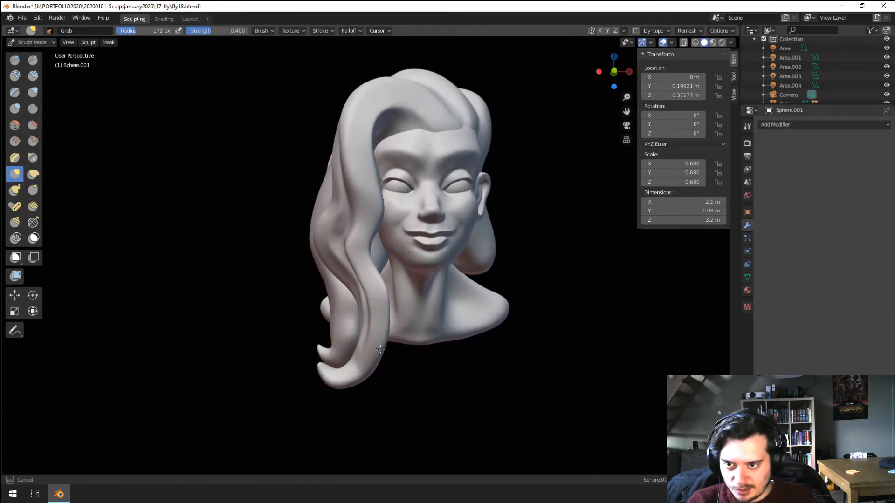
mouse_move(373, 233)
middle_down()
mouse_move(376, 340)
mouse_move(352, 186)
middle_up()
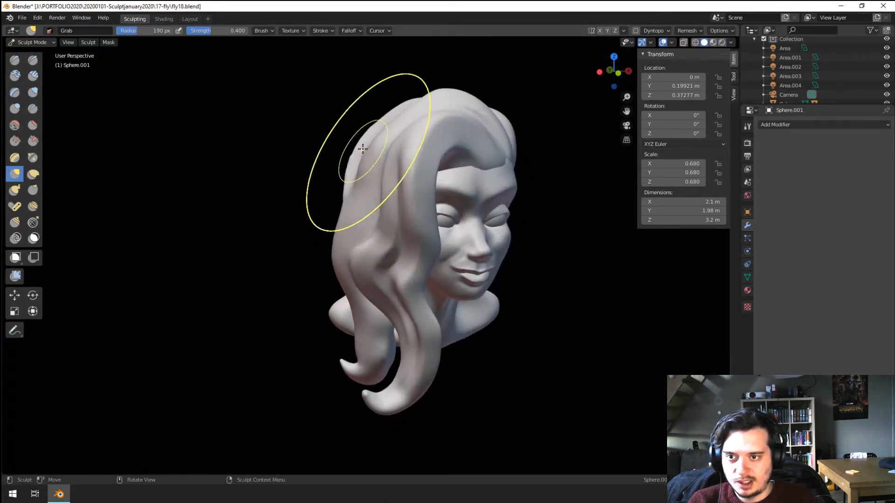
mouse_move(361, 136)
middle_down()
mouse_move(387, 215)
mouse_move(372, 155)
middle_up()
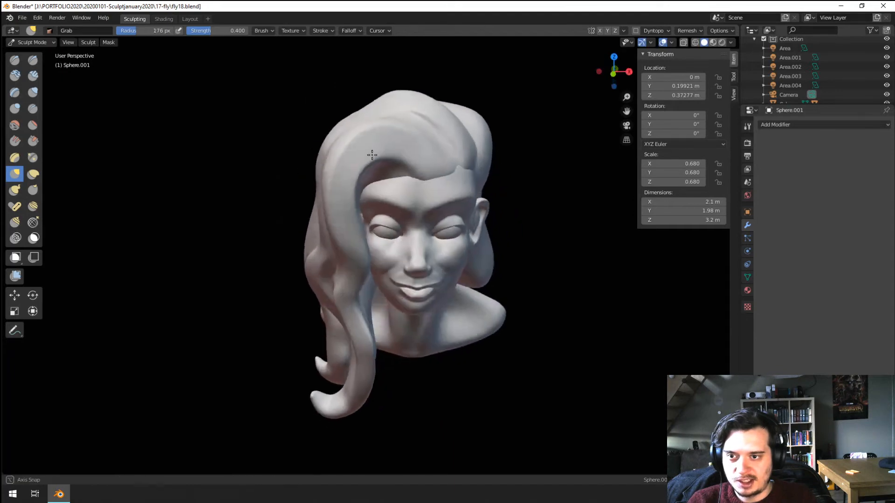
middle_drag(351, 117, 347, 122)
key(f)
click(364, 124)
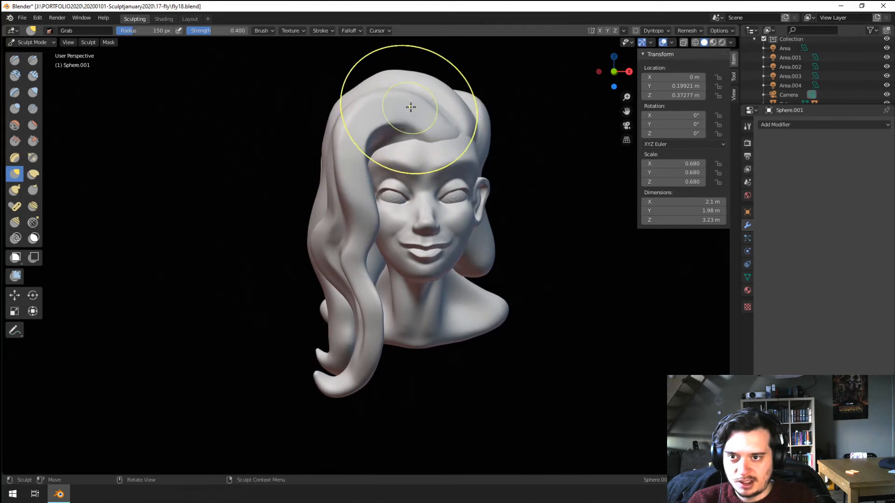
mouse_move(334, 164)
middle_down()
mouse_move(313, 168)
mouse_move(402, 184)
mouse_move(330, 188)
mouse_move(339, 187)
mouse_move(365, 136)
mouse_move(379, 135)
mouse_move(394, 139)
mouse_move(363, 138)
mouse_move(247, 168)
middle_up()
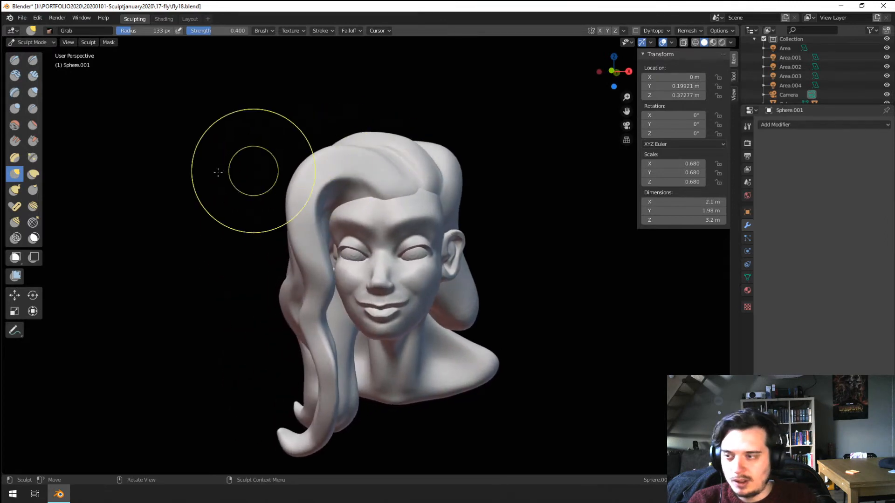
Step: Thicken the front lock sweeping over the forehead with Inflate/Deflate, reducing the brush from 171 to 135 px
click(32, 92)
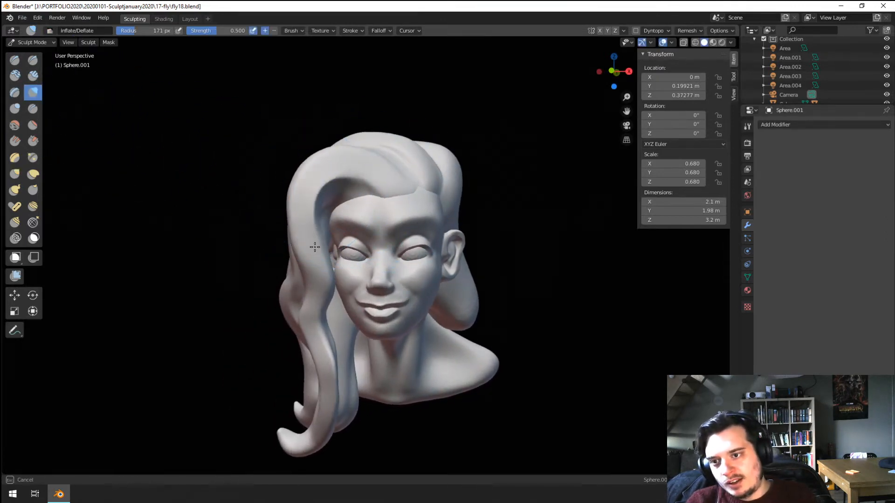
mouse_move(260, 370)
middle_down()
mouse_move(306, 230)
mouse_move(351, 209)
middle_up()
key(f)
click(353, 191)
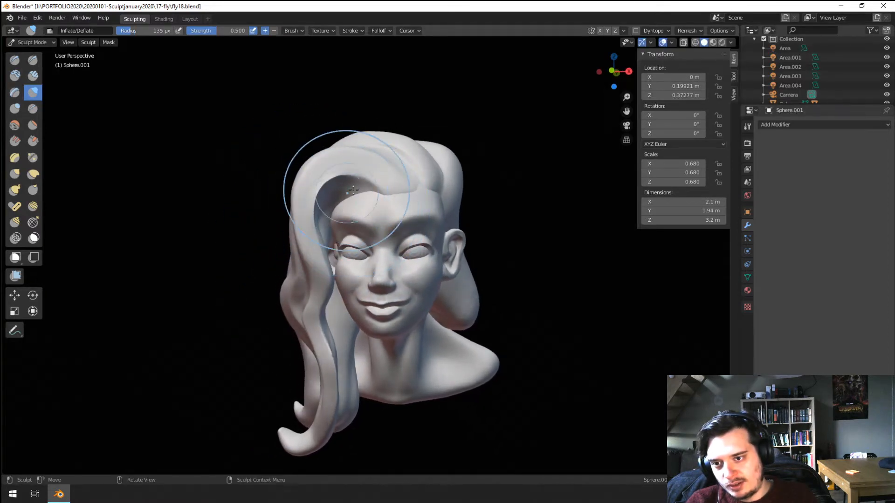
mouse_move(313, 250)
middle_down()
mouse_move(258, 249)
mouse_move(324, 245)
mouse_move(319, 269)
middle_up()
Step: Slim the silhouette of the side hair with the Grab brush at about 238 to 265 px
key(g)
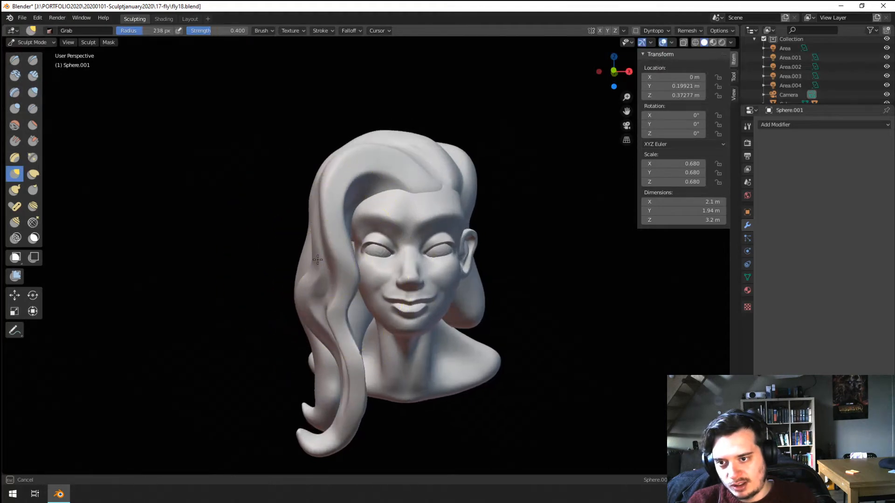
drag(324, 264, 313, 274)
middle_drag(311, 277, 315, 262)
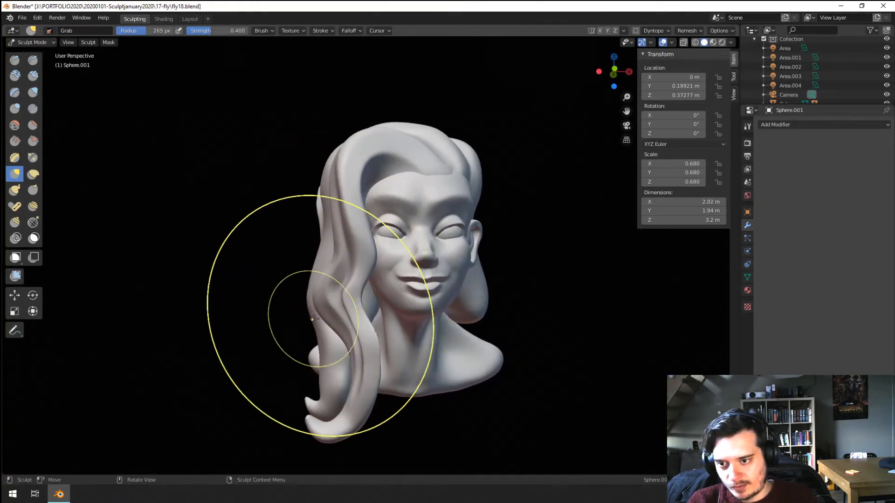
Step: Shift the middle waves of the long side locks downward with the Grab brush at 253 px
shift+middle_drag(313, 319, 307, 274)
key(f)
click(449, 320)
key(f)
click(443, 310)
key(f)
click(442, 240)
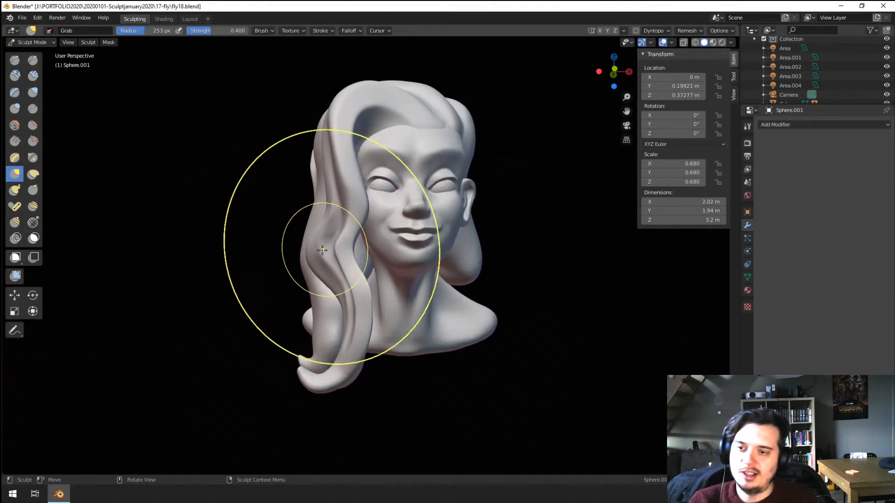
drag(322, 250, 323, 268)
Step: Tighten the lower waves of the front locks with Grab at 166 px and refine the side lock above at 181 px
mouse_move(327, 285)
middle_down()
mouse_move(313, 297)
mouse_move(325, 290)
middle_up()
key(f)
click(326, 300)
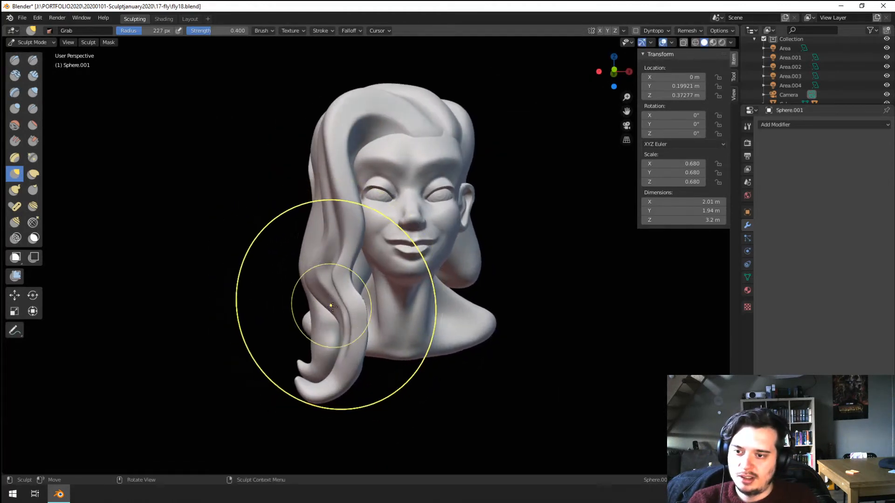
key(f)
click(353, 316)
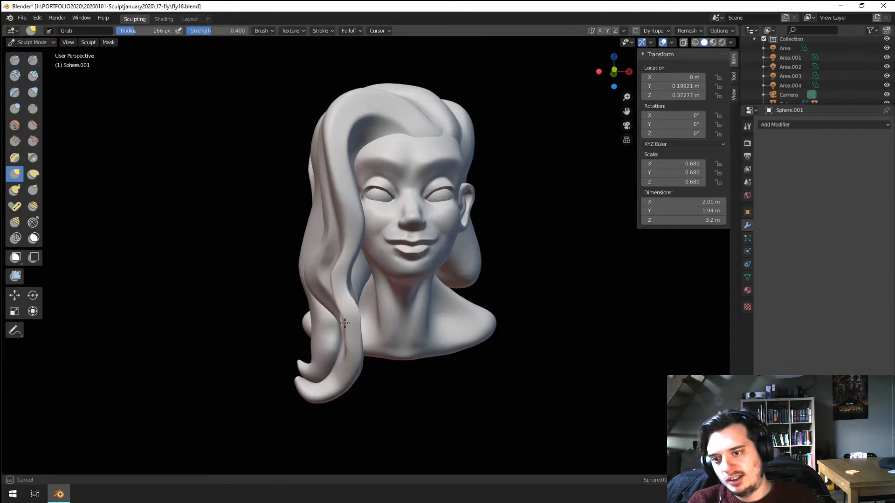
drag(322, 323, 330, 340)
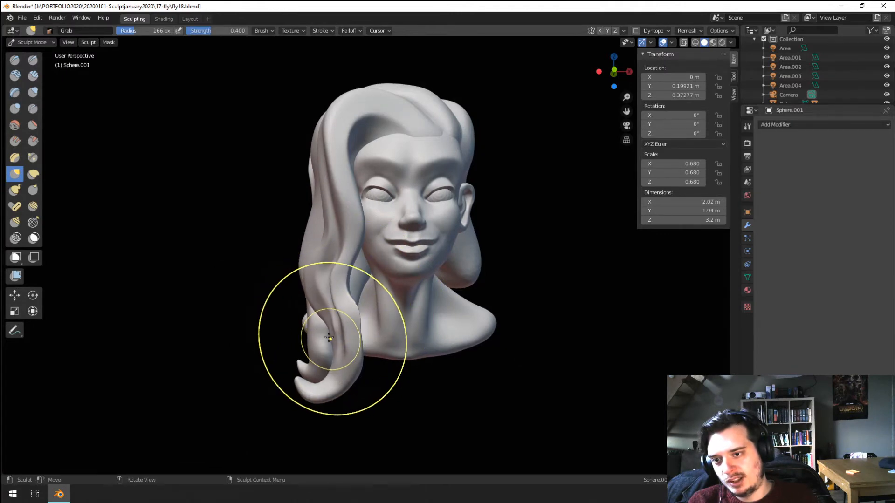
key(f)
click(336, 248)
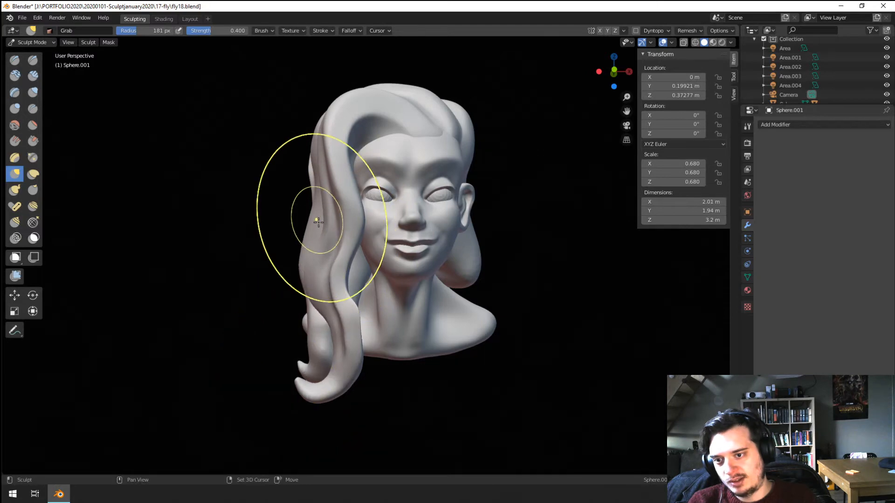
Step: Add volume along the long front lock, from cheek level to its curled end, with Inflate/Deflate at 106 px
middle_drag(259, 360, 168, 198)
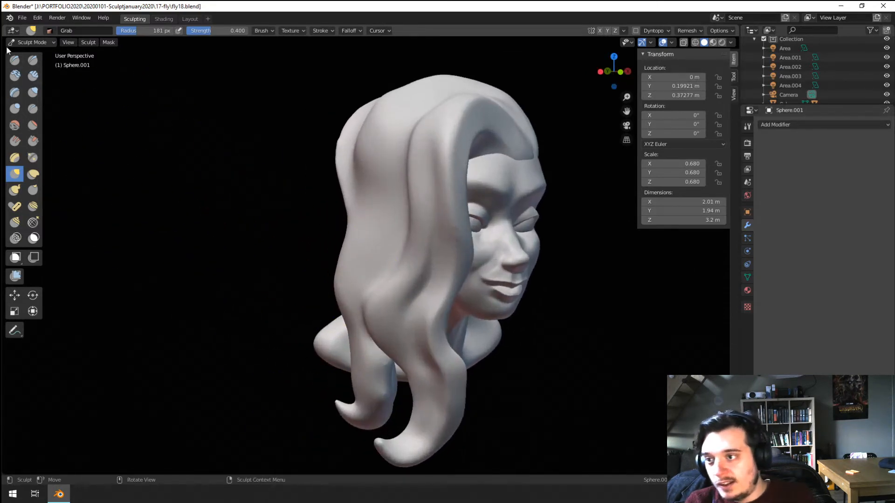
click(32, 92)
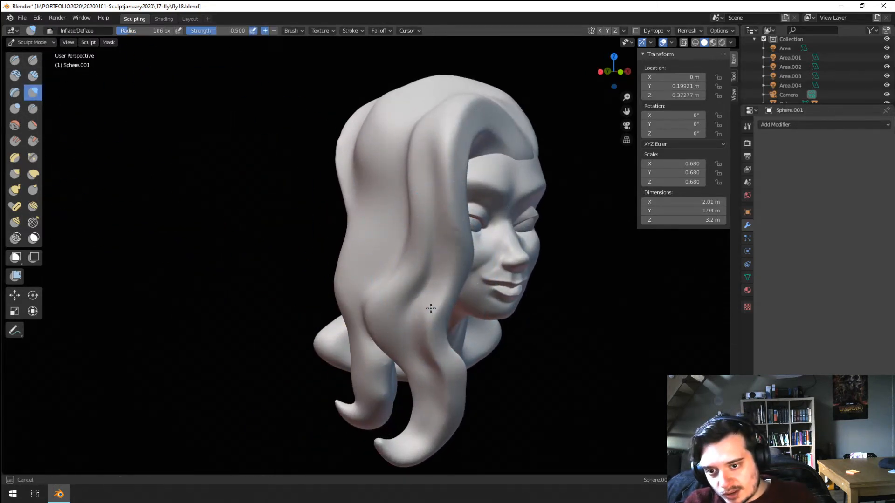
mouse_move(430, 309)
mouse_down()
mouse_move(459, 386)
mouse_move(420, 443)
mouse_up()
drag(458, 270, 460, 229)
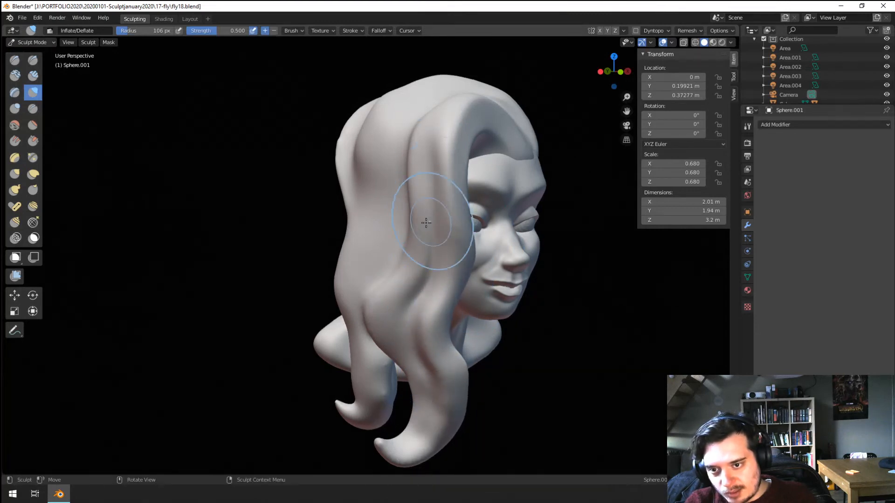
Step: Shift the wave of the long front lock downward beside the chin with the Grab brush at 182 px
middle_drag(426, 222, 367, 167)
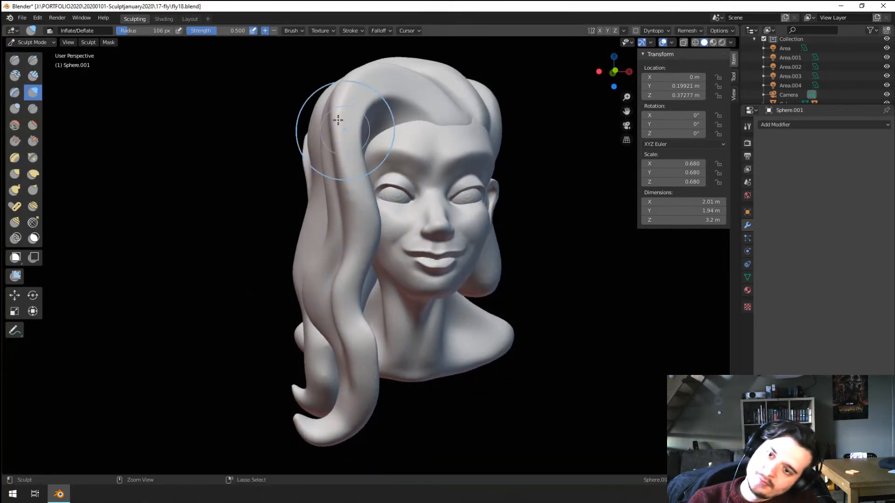
key(g)
mouse_move(359, 250)
middle_down()
mouse_move(355, 244)
mouse_move(425, 186)
middle_up()
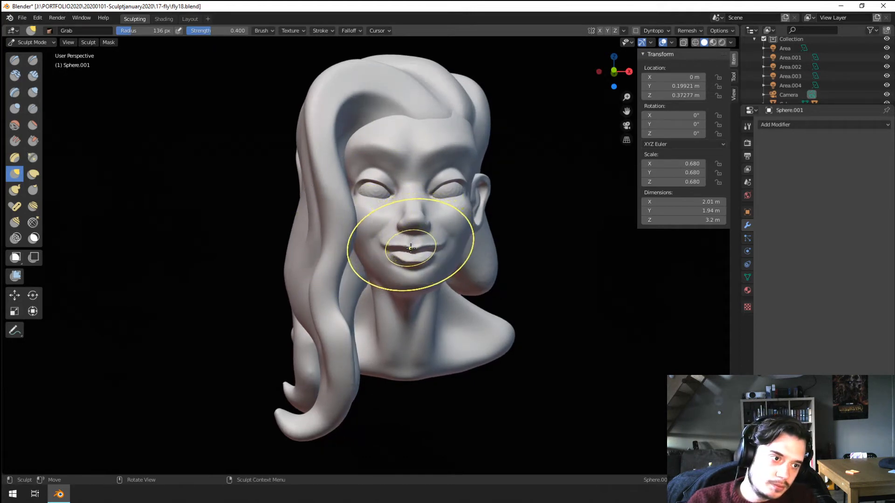
key(f)
click(333, 288)
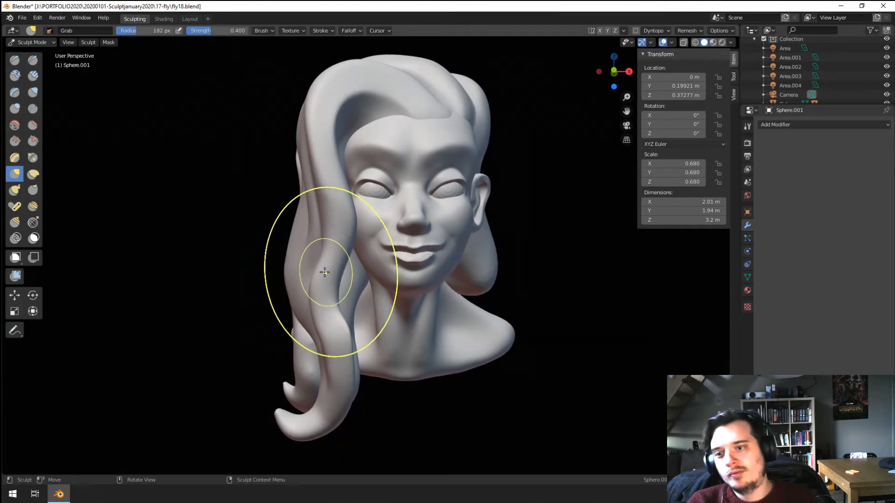
drag(325, 274, 327, 290)
Step: Reshape the front lock's bend beside the mouth and jaw with the Grab brush at 155 and 138 px
key(f)
click(326, 257)
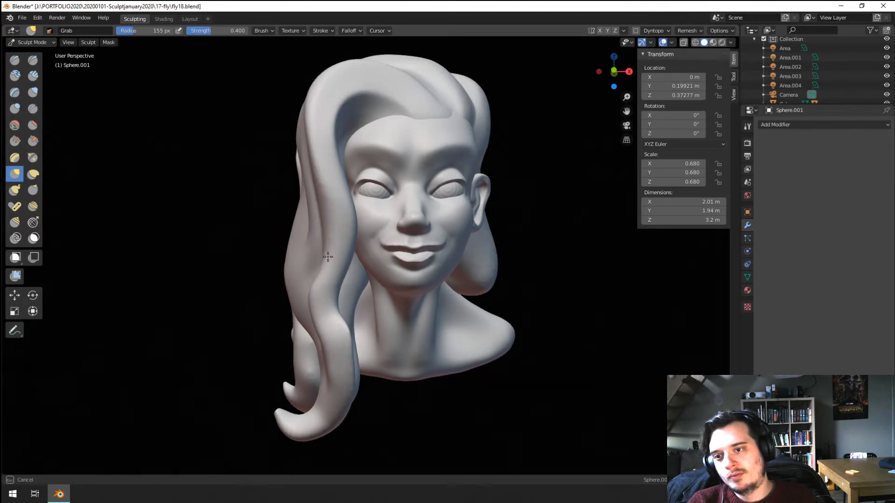
key(f)
click(317, 296)
drag(328, 257, 308, 282)
key(f)
click(321, 267)
key(f)
click(324, 243)
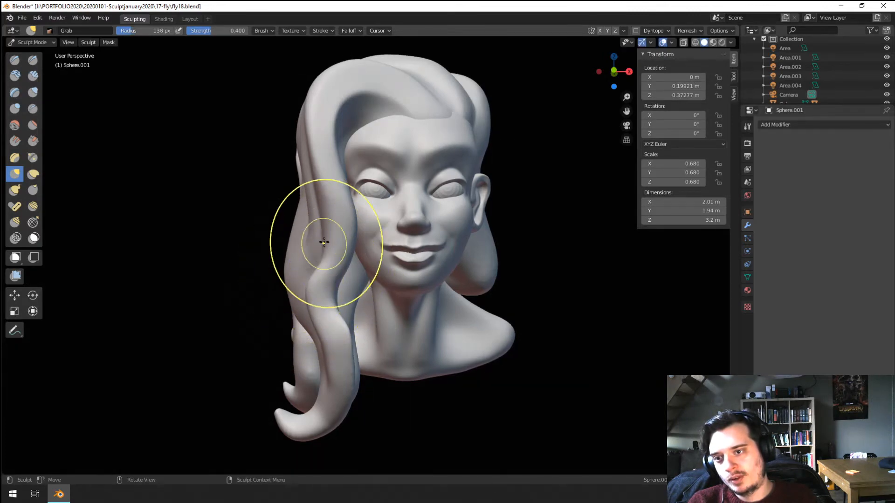
drag(323, 243, 330, 235)
key(f)
click(333, 247)
Step: Pull the lower front lock and its curled end downward and toward the neck with Grab at about 150 to 230 px
key(f)
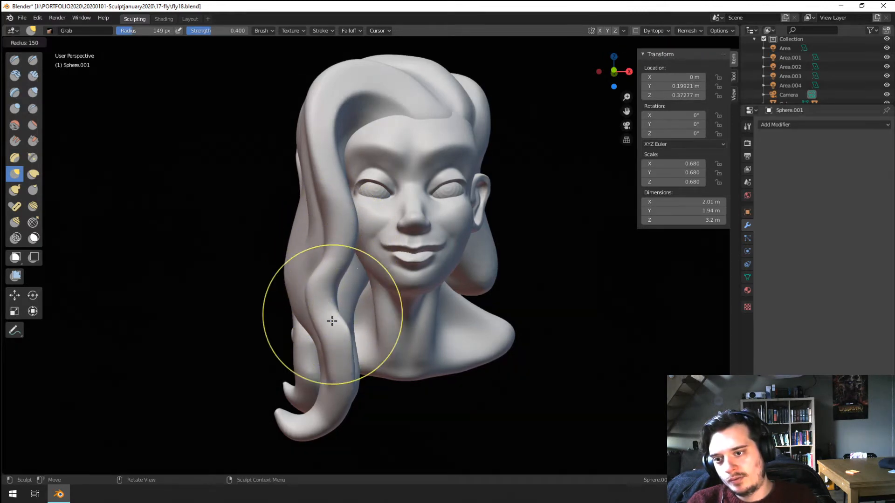
click(332, 320)
drag(333, 323, 335, 351)
key(f)
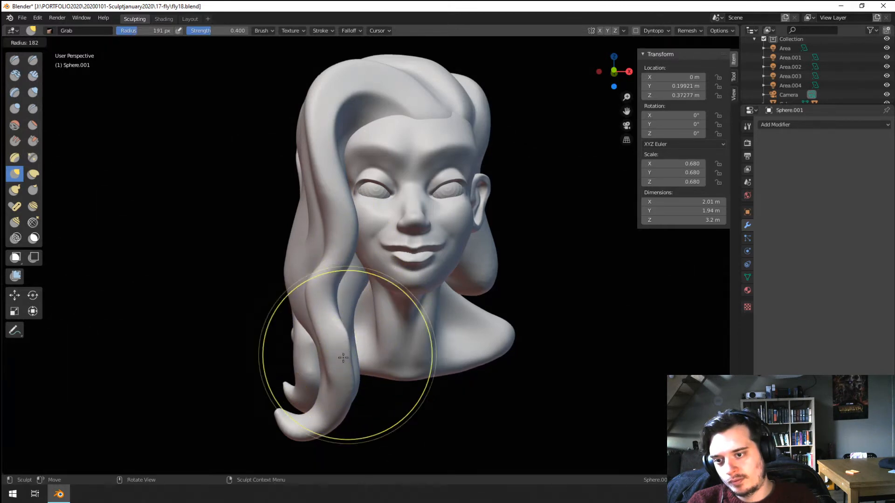
click(342, 366)
mouse_move(343, 382)
mouse_down()
mouse_move(311, 391)
mouse_move(359, 419)
mouse_move(347, 410)
mouse_up()
key(f)
click(326, 391)
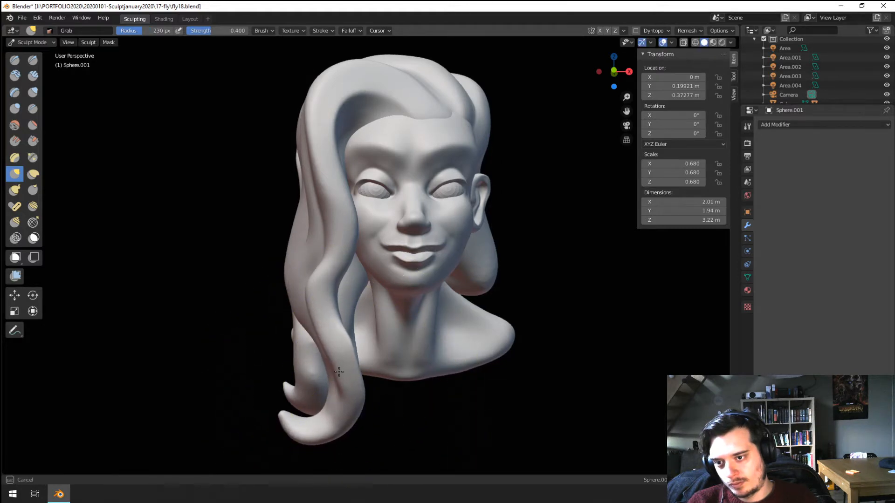
key(f)
click(331, 329)
Step: Thicken the lower front lock and its curled end with Inflate/Deflate at 85 and 72 px
mouse_move(331, 329)
middle_down()
mouse_move(377, 325)
mouse_move(347, 326)
middle_up()
click(32, 92)
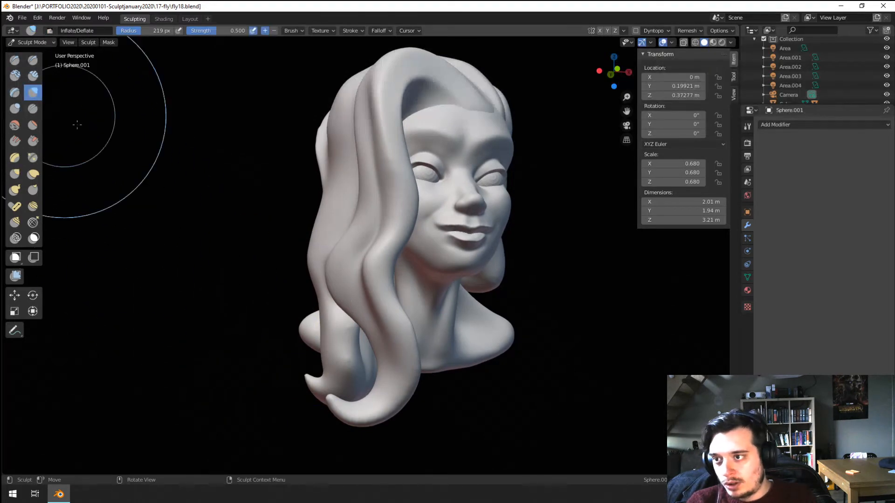
drag(397, 349, 390, 366)
key(f)
click(415, 401)
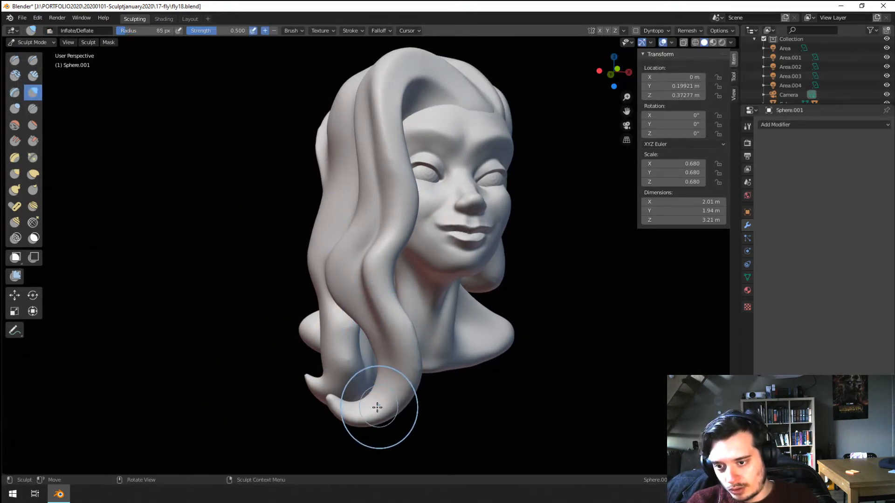
mouse_move(378, 407)
mouse_down()
mouse_move(347, 413)
mouse_move(377, 416)
mouse_move(405, 362)
mouse_up()
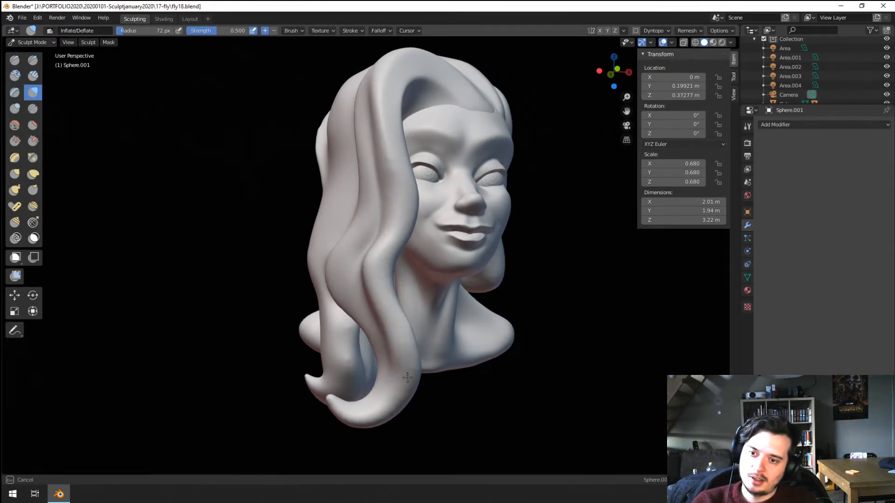
drag(407, 378, 400, 334)
Step: Define flowing strands over the crown and side hair with Clay Strips at 77 px, raising the brush strength to 0.915
mouse_move(381, 265)
middle_down()
mouse_move(370, 280)
mouse_move(410, 330)
middle_up()
click(33, 76)
mouse_move(286, 201)
middle_down()
mouse_move(310, 212)
mouse_move(314, 224)
middle_up()
key(f)
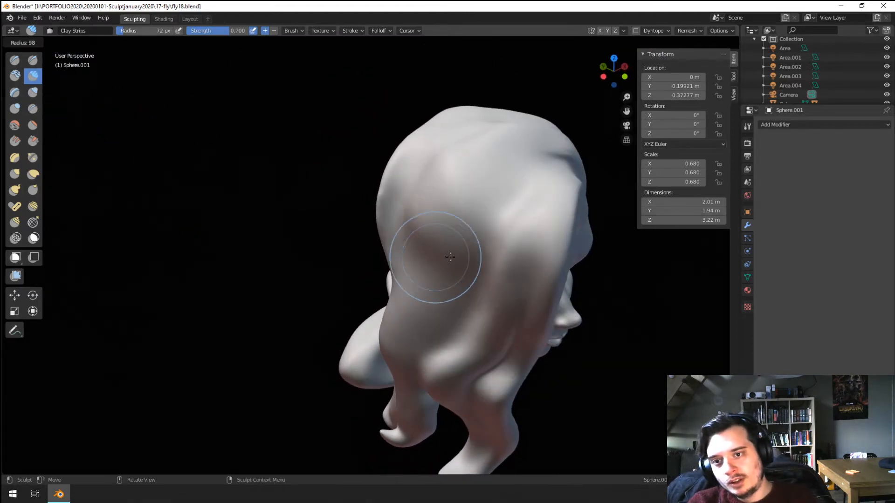
click(471, 258)
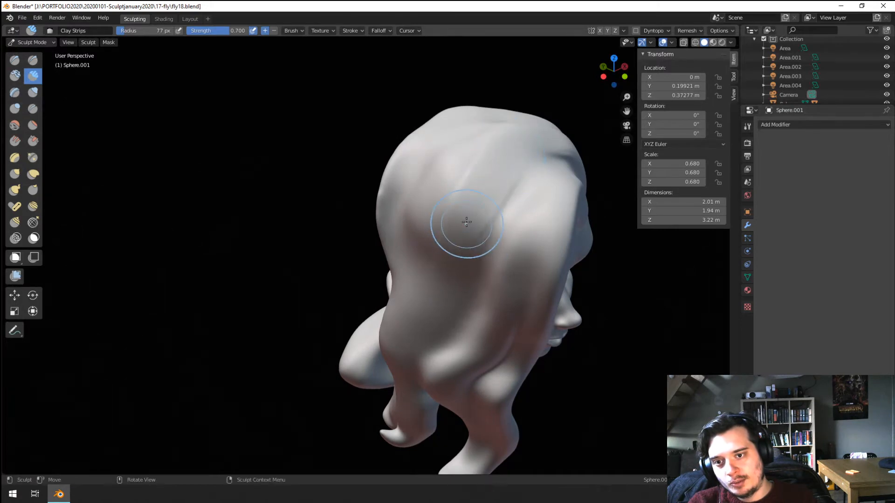
middle_drag(467, 222, 456, 179)
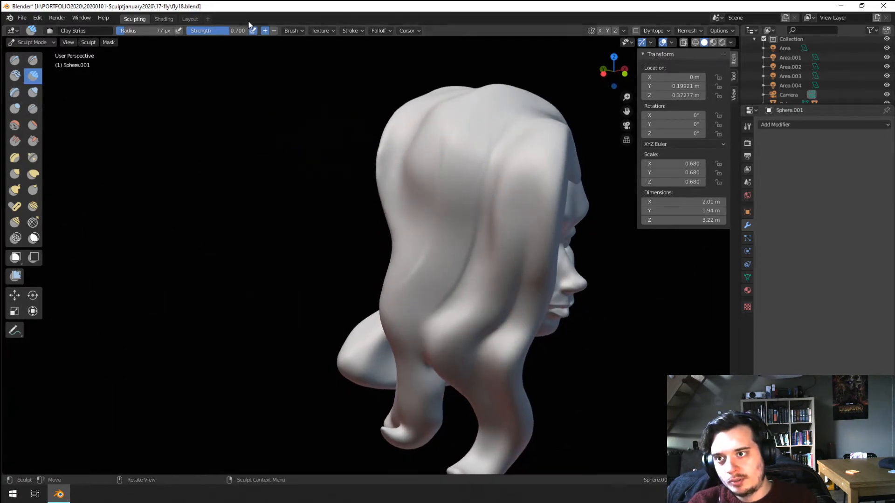
drag(233, 31, 242, 31)
mouse_move(481, 133)
mouse_down()
mouse_move(422, 279)
mouse_move(472, 113)
mouse_up()
mouse_move(472, 114)
middle_down()
mouse_move(405, 136)
mouse_move(424, 136)
mouse_move(418, 210)
mouse_move(438, 215)
middle_up()
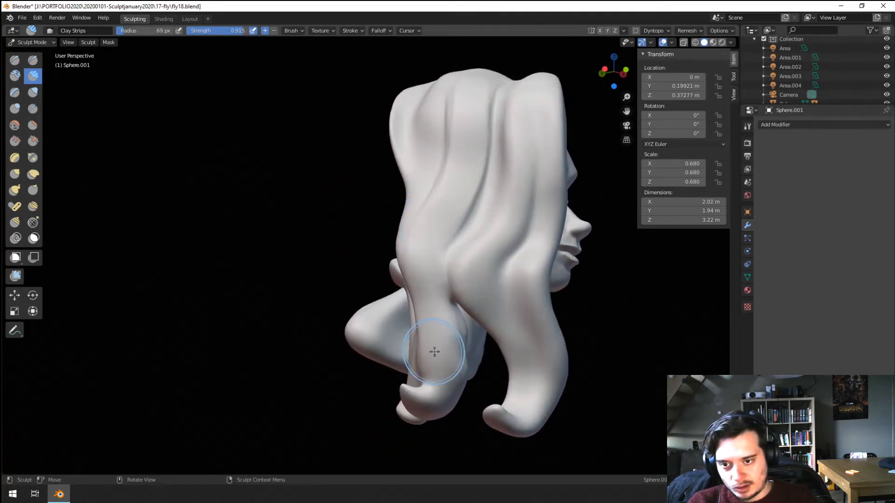
Step: Widen the rear side lock with Grab at 145 px and pull the front lock's curled end backward
key(g)
key(f)
click(535, 344)
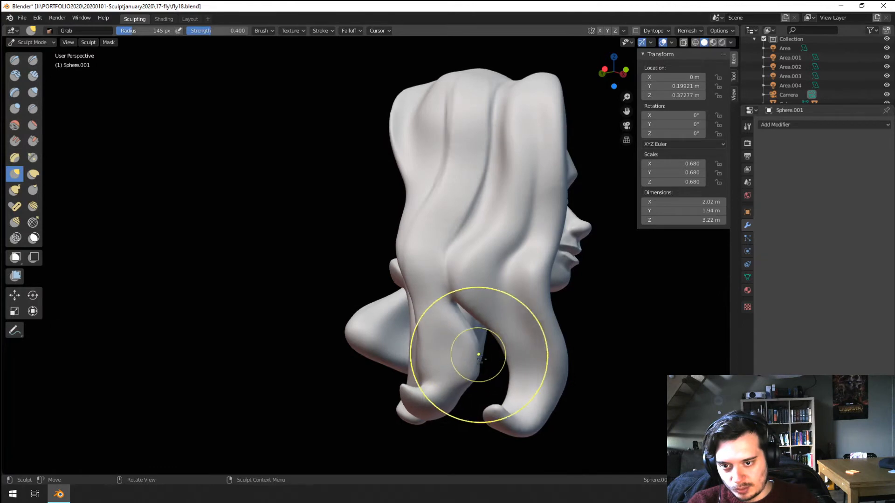
middle_drag(478, 355, 520, 371)
key(f)
click(624, 372)
mouse_move(547, 404)
mouse_down()
mouse_move(526, 410)
mouse_move(522, 401)
mouse_up()
mouse_move(521, 393)
middle_down()
mouse_move(504, 381)
mouse_move(419, 374)
mouse_move(507, 385)
mouse_move(498, 383)
middle_up()
Step: Try to push the outer contour of the rear hair inward above the lower lock with the Grab brush
key(f)
click(439, 304)
drag(420, 280, 452, 275)
key(ctrl+z)
key(f)
click(419, 281)
middle_drag(453, 275, 476, 283)
middle_drag(462, 290, 451, 296)
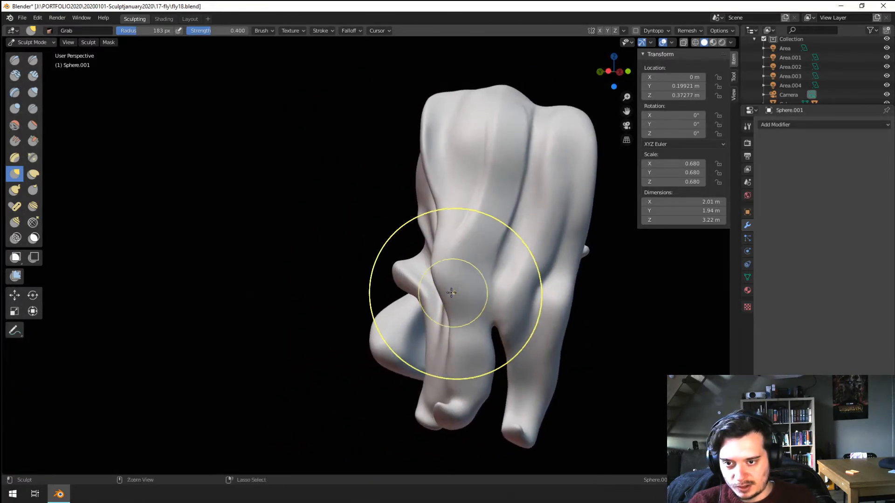
Step: Refine the strand forms on the rear hair with Clay Strips at 52 px and the Inflate/Deflate brush
click(33, 76)
middle_drag(452, 259, 453, 266)
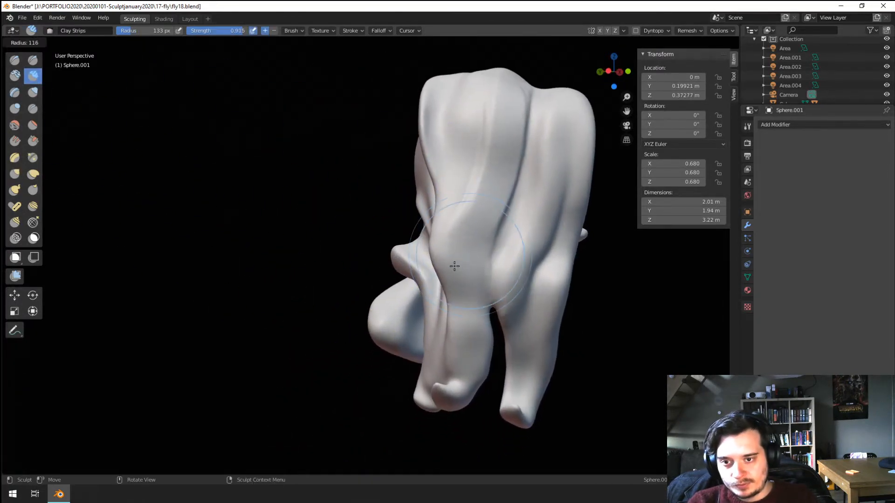
key(f)
click(462, 257)
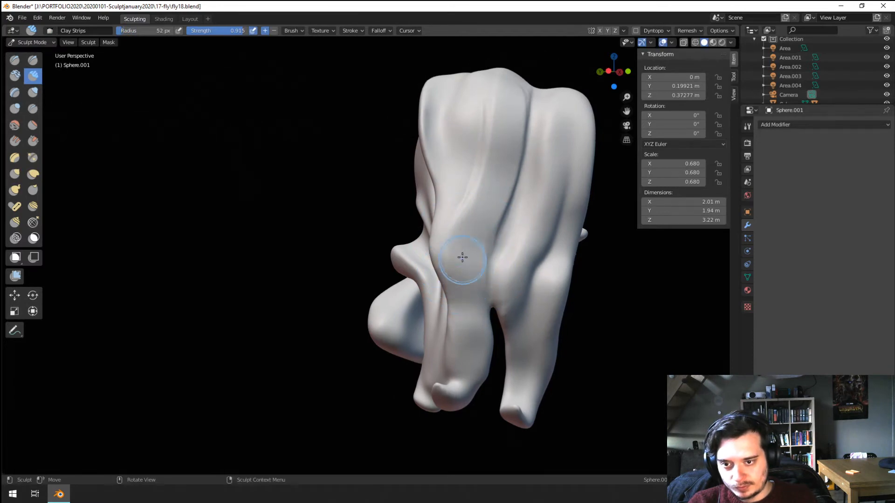
click(32, 92)
middle_drag(326, 205, 357, 213)
mouse_move(448, 315)
middle_down()
mouse_move(360, 370)
mouse_move(309, 365)
middle_up()
Step: Draw the rear lock's tip out into an upturned curl with Snake Hook at 102 px and adjust it with Grab
click(15, 173)
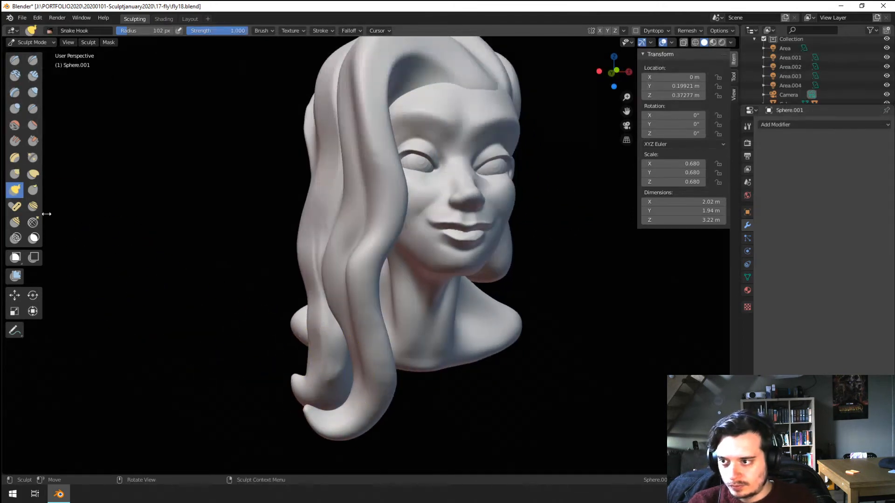
mouse_move(301, 380)
mouse_down()
mouse_move(287, 374)
mouse_move(316, 367)
mouse_move(313, 335)
mouse_up()
key(f)
click(332, 374)
key(g)
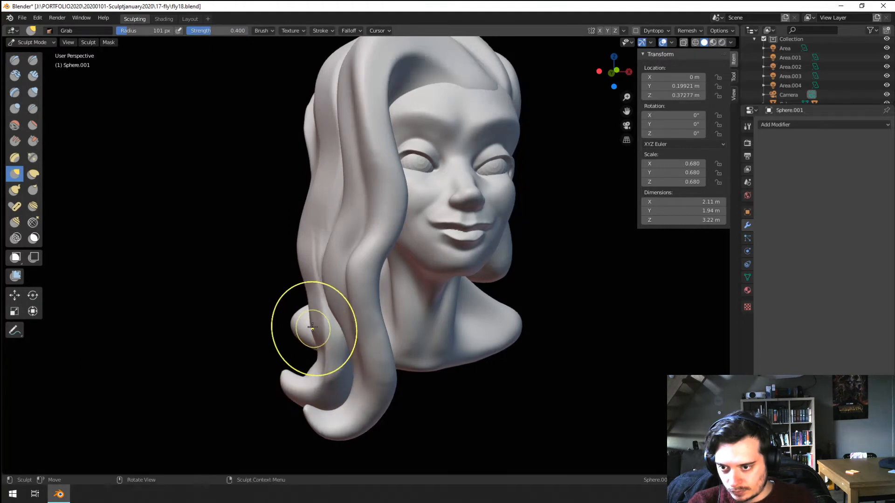
drag(317, 368, 320, 368)
Step: Reposition the rear lock's curled tip from behind and below with the Grab brush at 72 px
mouse_move(308, 324)
middle_down()
mouse_move(359, 326)
mouse_move(384, 309)
middle_up()
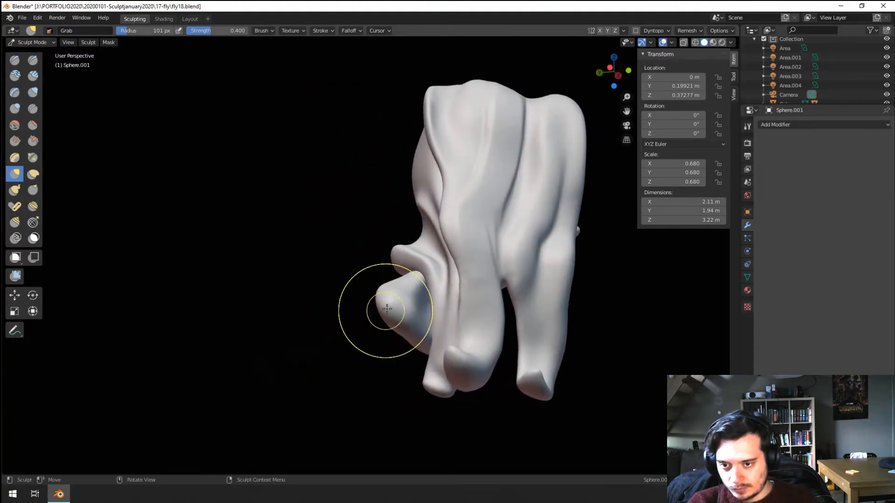
key(f)
click(476, 328)
key(f)
click(448, 333)
middle_drag(453, 337, 466, 221)
key(f)
click(451, 218)
drag(453, 198, 464, 185)
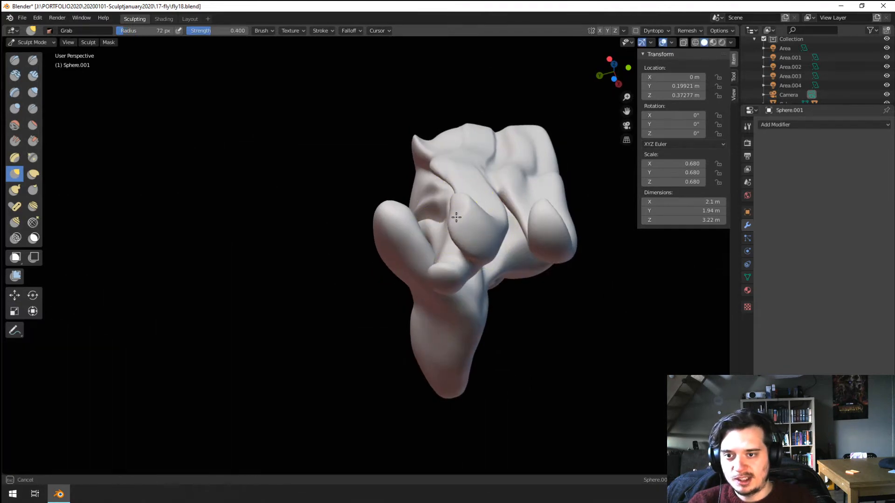
mouse_move(465, 211)
middle_down()
mouse_move(336, 335)
mouse_move(275, 256)
middle_up()
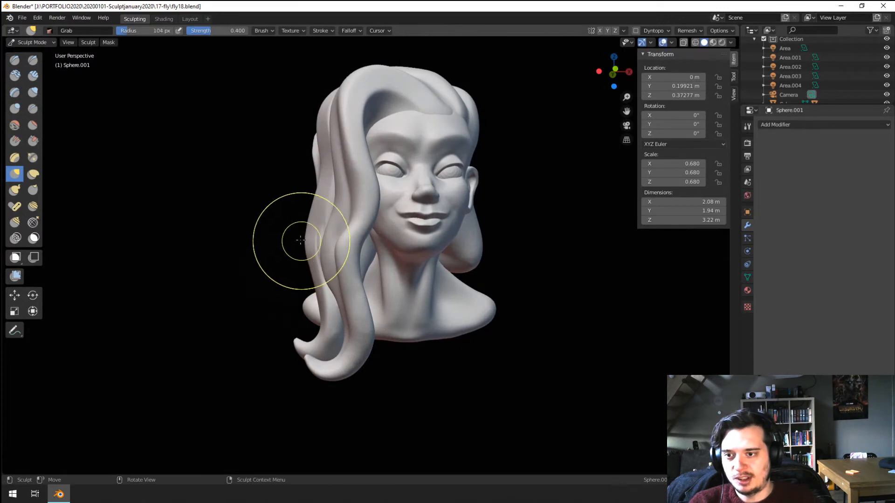
Step: Adjust the outer contour of the short hair behind the exposed ear with the Grab brush
key(f)
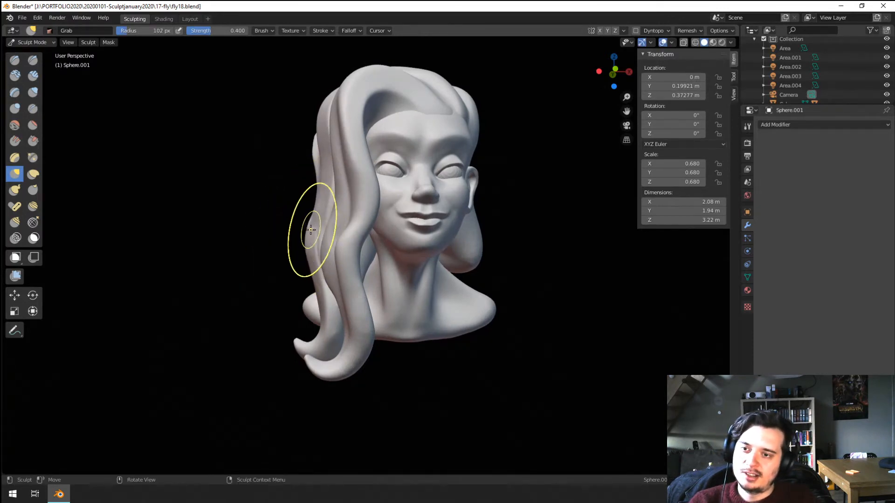
mouse_move(311, 229)
middle_down()
mouse_move(363, 234)
mouse_move(312, 248)
mouse_move(274, 310)
mouse_move(329, 310)
mouse_move(247, 307)
mouse_move(298, 254)
middle_up()
middle_drag(298, 254, 438, 202)
drag(484, 185, 486, 183)
key(f)
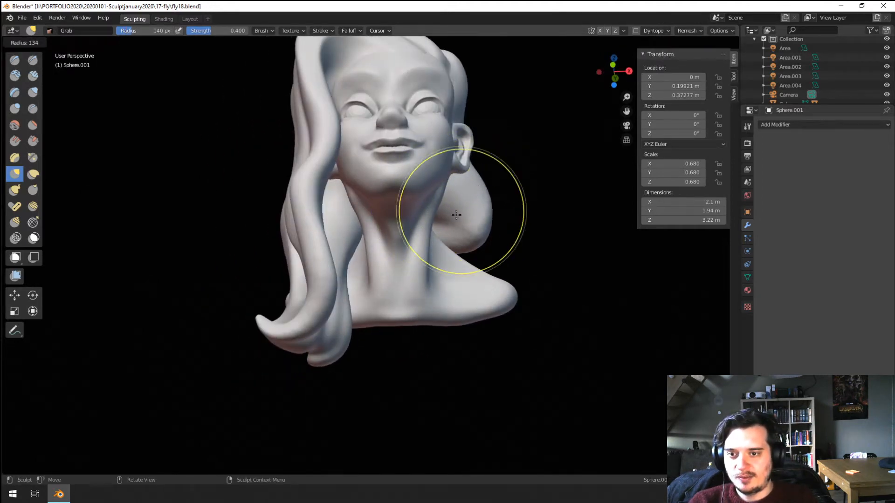
click(516, 213)
Step: Try to stretch the short hair behind the ear outward over the shoulder with Snake Hook at 77 px
mouse_move(450, 232)
ctrl+middle_down()
mouse_move(395, 292)
mouse_move(356, 287)
ctrl+middle_up()
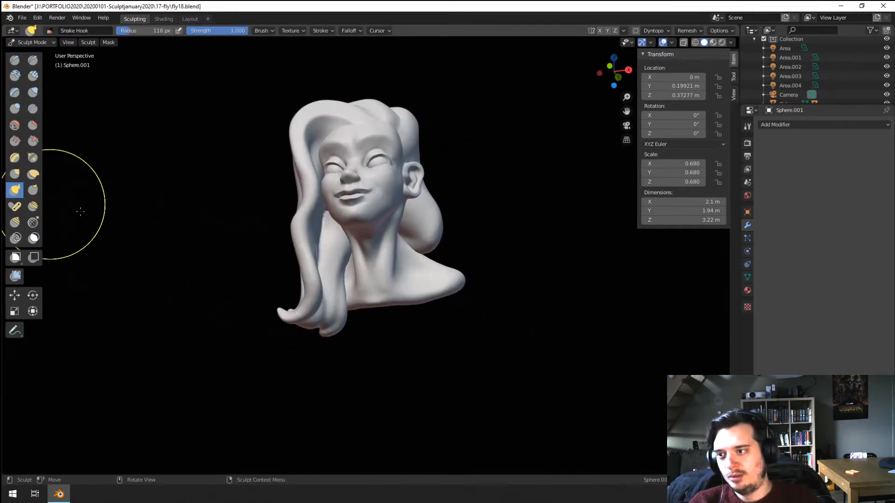
key(f)
click(424, 247)
mouse_move(430, 238)
mouse_down()
mouse_move(487, 254)
mouse_move(525, 247)
mouse_up()
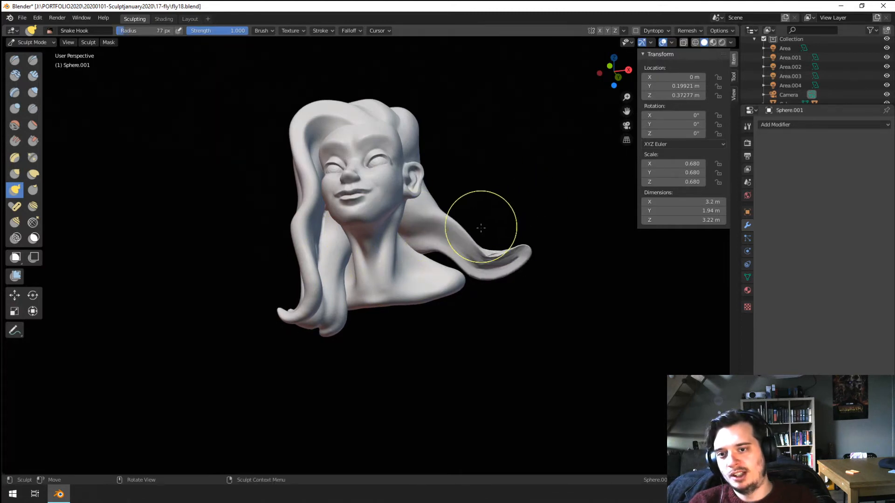
key(ctrl+z)
Step: Flatten the surface along the lower half of the front lock with Scrape/Peaks at 82 px
middle_drag(323, 262, 336, 325)
scroll(336, 295, up, 3)
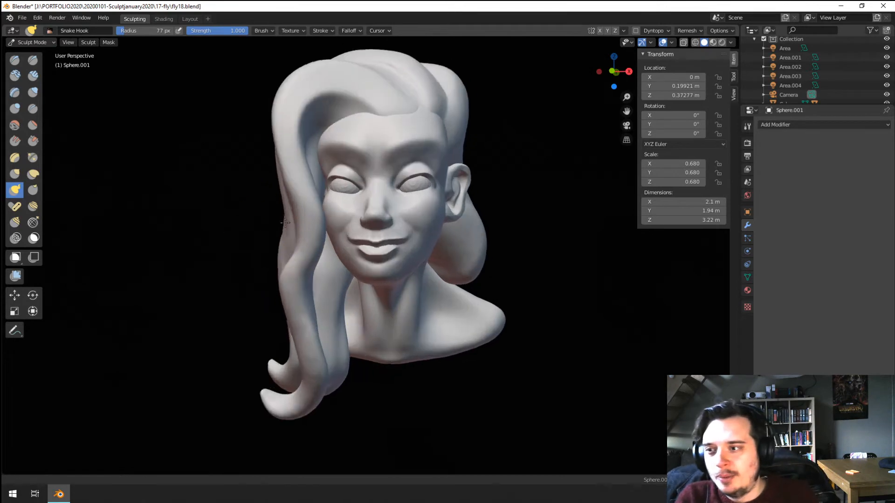
click(33, 140)
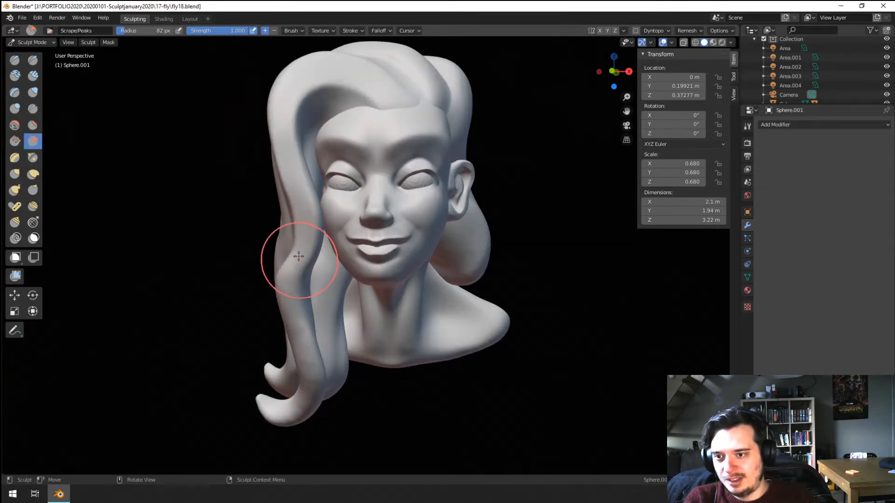
middle_drag(286, 260, 300, 256)
mouse_move(316, 278)
mouse_down()
mouse_move(284, 382)
mouse_move(273, 385)
mouse_move(308, 381)
mouse_up()
scroll(303, 368, down, 2)
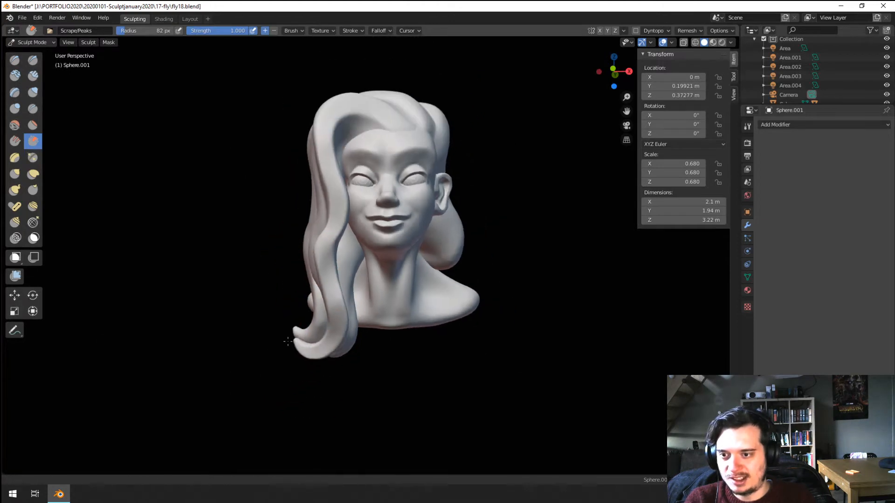
Step: Move the front edge of the long lock back toward the neck in side view with Grab at 88 px
mouse_move(291, 342)
middle_down()
mouse_move(229, 343)
mouse_move(220, 328)
middle_up()
key(g)
key(f)
click(237, 333)
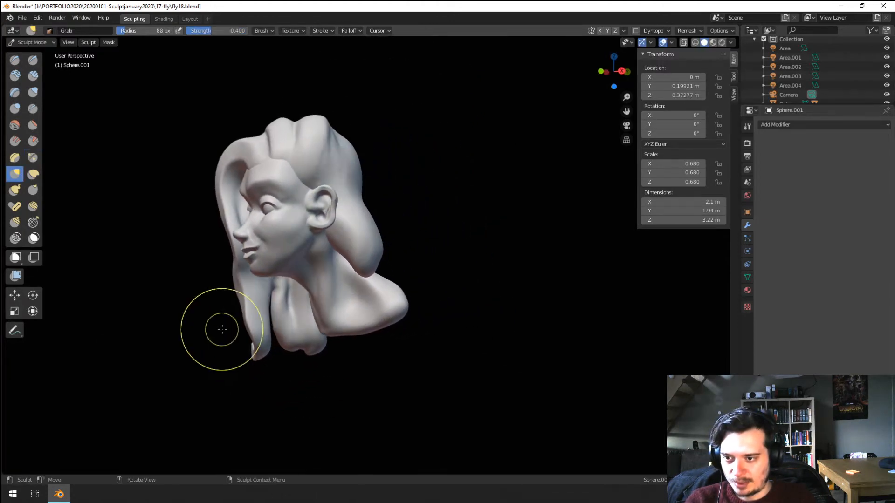
drag(233, 307, 252, 295)
Step: Pull the upper front edge of the front lock forward beside the forehead with Grab at 152 px
middle_drag(250, 298, 458, 282)
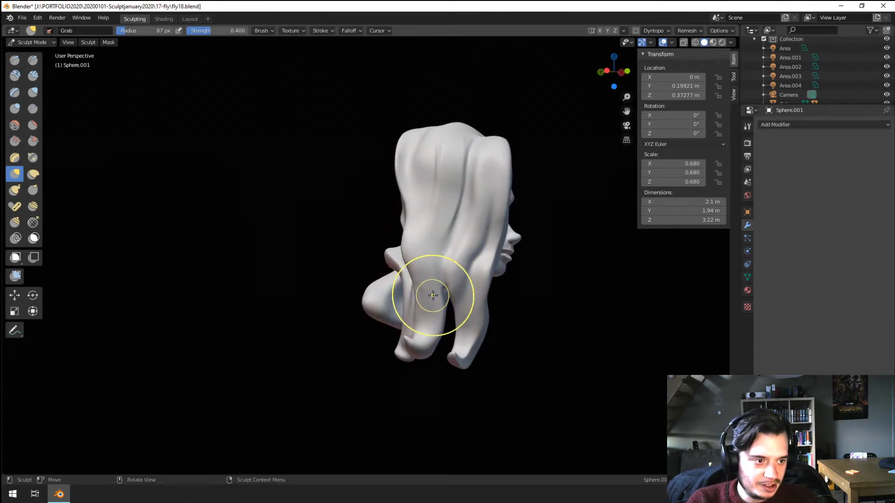
middle_drag(490, 232, 473, 229)
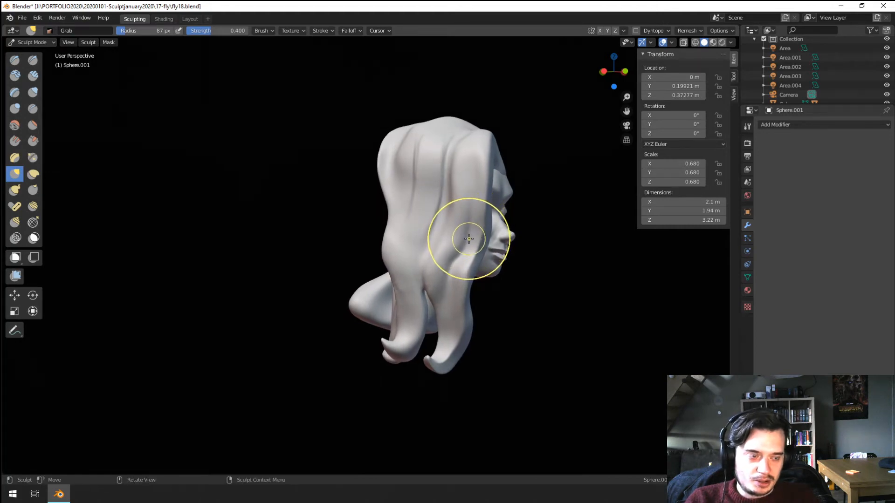
key(f)
click(502, 217)
middle_drag(503, 215, 505, 226)
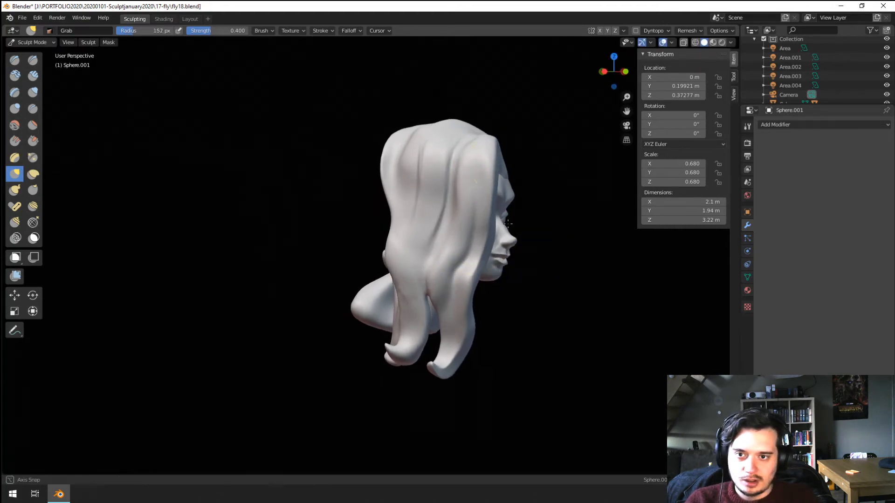
drag(487, 163, 501, 174)
Step: Slim the lower half of the front lock in side view with Grab at 114 px
key(f)
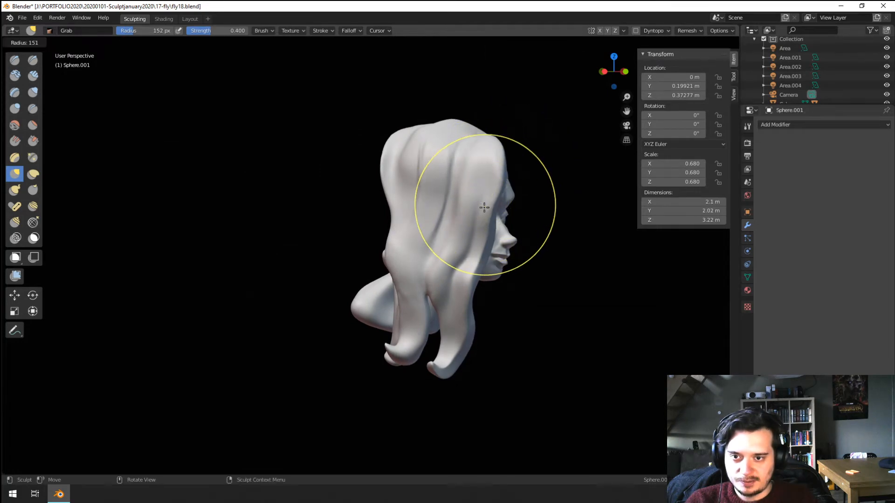
click(471, 194)
mouse_move(472, 193)
middle_down()
mouse_move(455, 206)
mouse_move(459, 243)
mouse_move(479, 269)
mouse_move(470, 279)
middle_up()
key(f)
click(476, 270)
key(f)
click(470, 278)
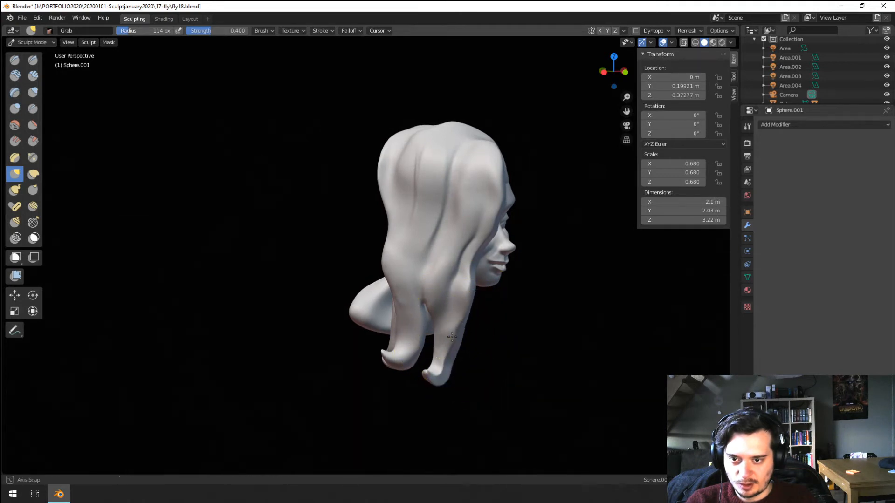
key(f)
click(482, 322)
mouse_move(451, 336)
middle_down()
mouse_move(482, 322)
mouse_move(359, 322)
mouse_move(447, 302)
middle_up()
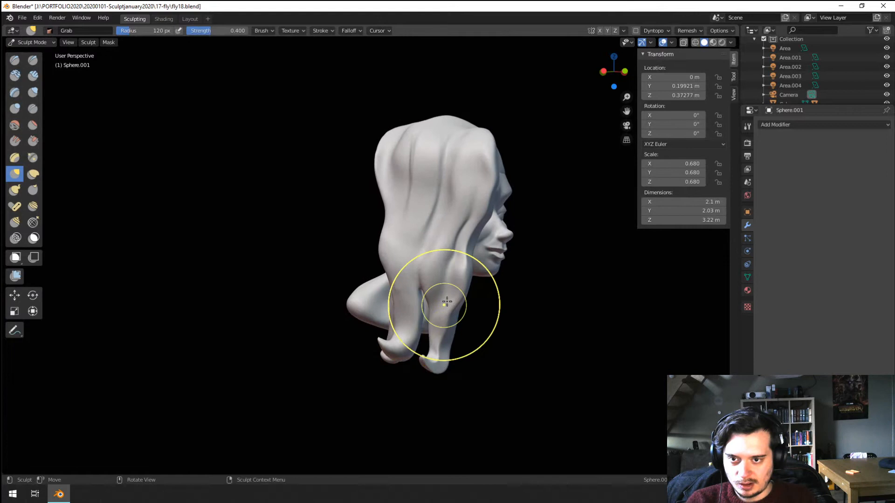
Step: Push the wave of the front lock at chin height forward with Grab at 120 px
drag(455, 253, 461, 252)
key(f)
click(471, 247)
key(f)
click(514, 262)
middle_drag(466, 290, 480, 281)
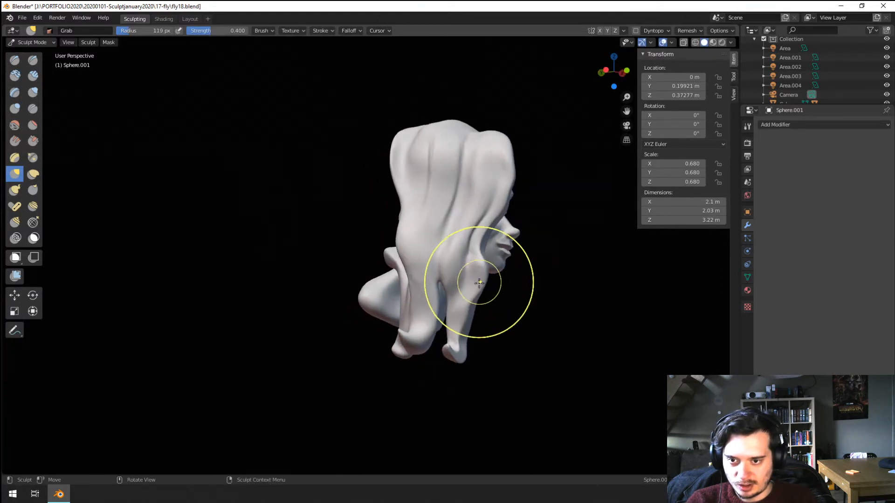
Step: Reshape the lower end of the front lock and pull its tip downward with Grab at 81 px
key(f)
click(468, 299)
drag(480, 300, 479, 303)
key(f)
click(508, 326)
drag(472, 353, 458, 349)
middle_drag(459, 353, 459, 372)
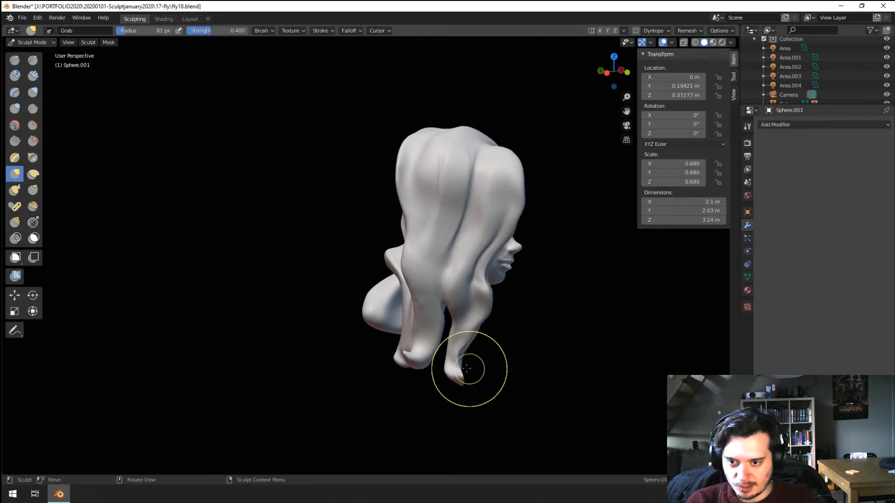
drag(459, 351, 458, 351)
Step: Flatten the curled tip of the front lock with Flatten/Contrast at 83 px
mouse_move(460, 310)
middle_down()
mouse_move(363, 309)
mouse_move(391, 285)
middle_up()
scroll(391, 285, up, 2)
click(33, 125)
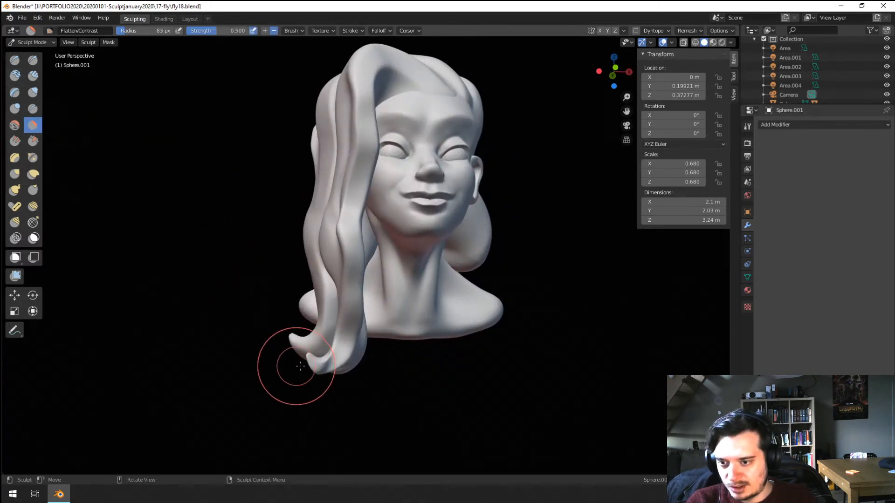
drag(300, 366, 330, 363)
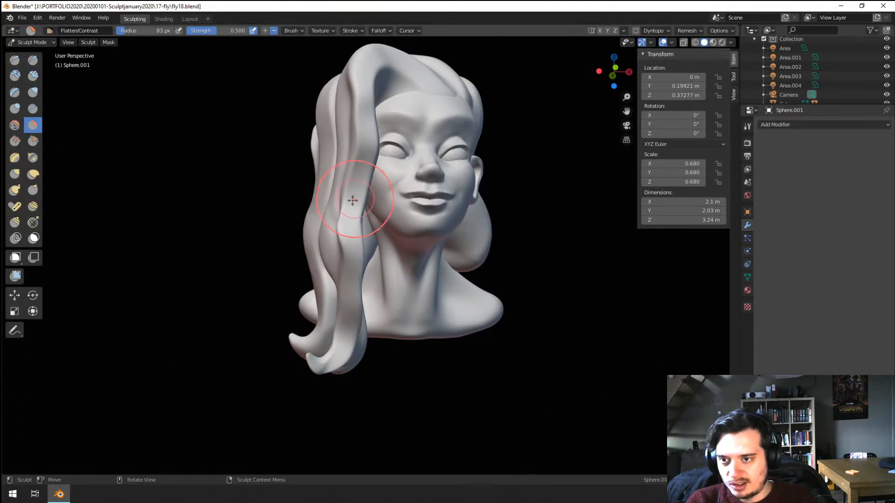
Step: Flatten the outer face of the front lock along its middle section with Flatten/Contrast at 77 px
middle_drag(367, 176, 402, 185)
middle_drag(421, 216, 437, 224)
drag(455, 172, 440, 239)
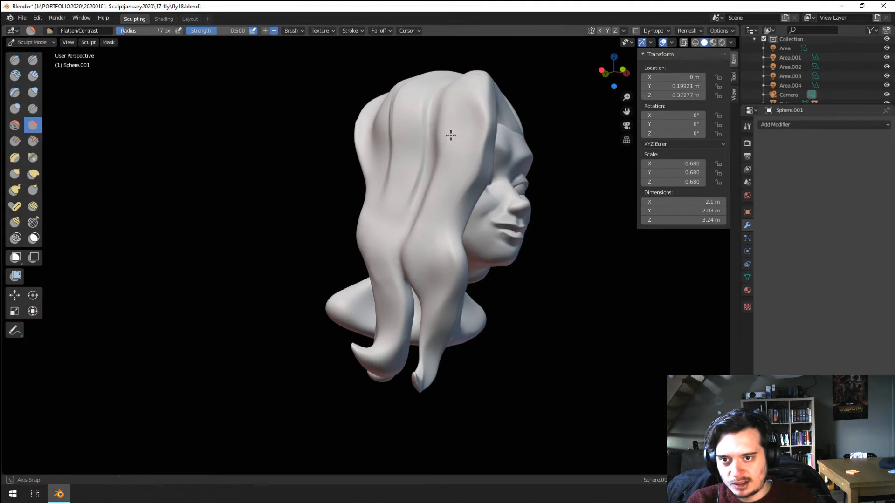
middle_drag(451, 135, 395, 238)
drag(395, 197, 380, 242)
middle_drag(378, 233, 373, 204)
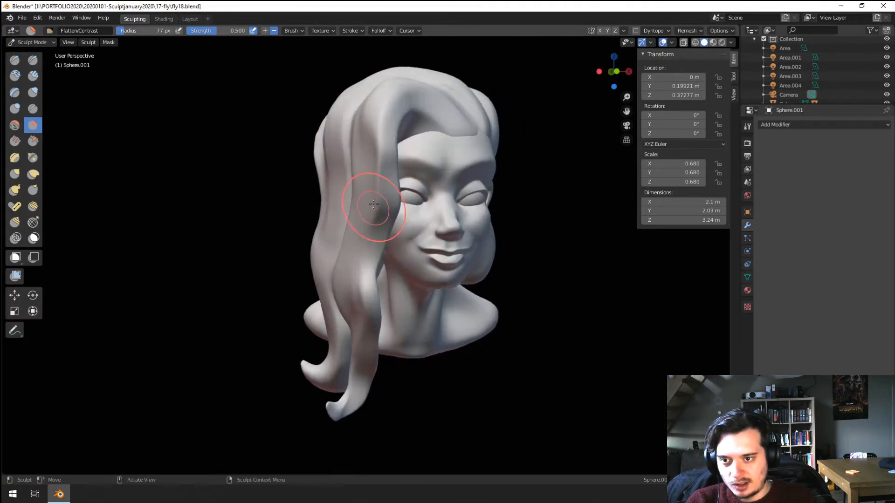
mouse_move(359, 319)
middle_down()
mouse_move(359, 300)
mouse_move(373, 312)
mouse_move(415, 302)
middle_up()
Step: Thicken the lower end of the front lock and close the gap to its neighbour with Inflate/Deflate at 107 px
key(g)
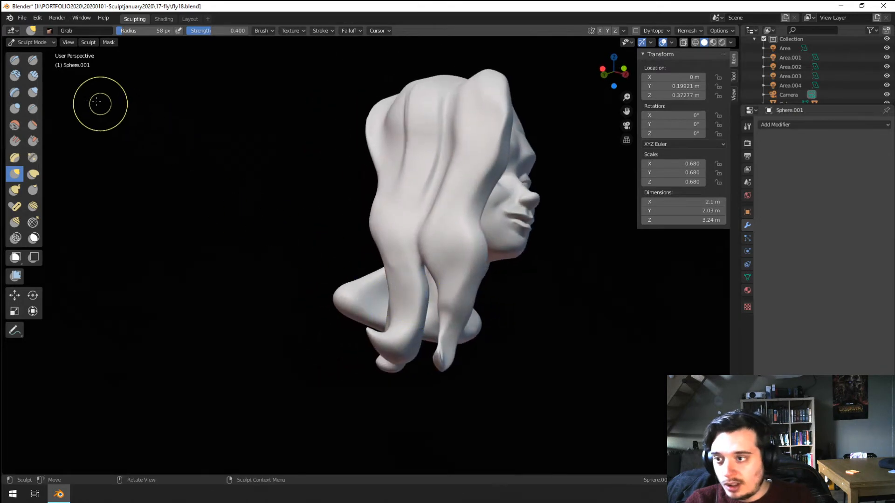
click(33, 94)
middle_drag(190, 170, 503, 329)
mouse_move(503, 329)
mouse_down()
mouse_move(483, 400)
mouse_move(483, 318)
mouse_up()
middle_drag(463, 343, 465, 324)
drag(483, 312, 468, 338)
middle_drag(461, 322, 459, 296)
drag(466, 317, 452, 322)
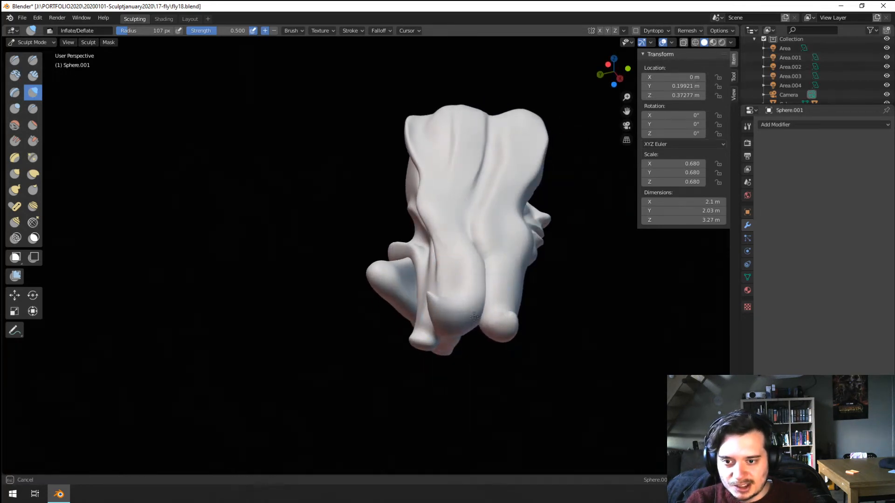
ctrl+drag(492, 294, 476, 285)
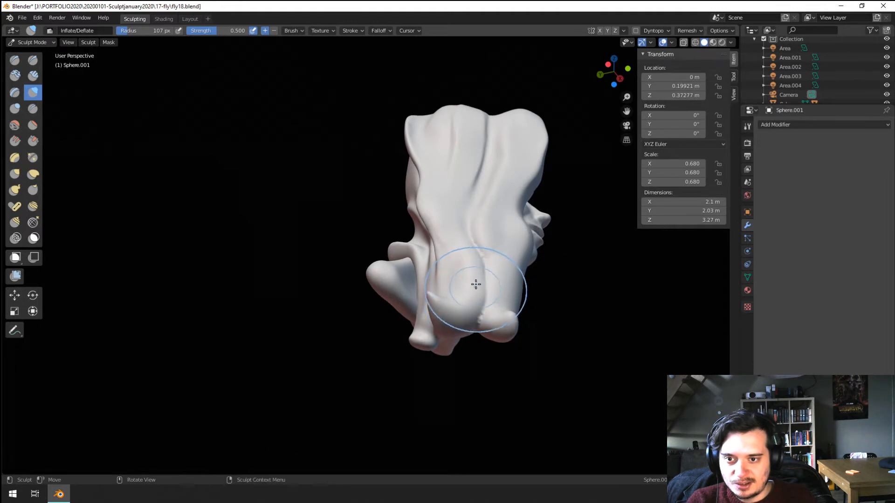
middle_drag(482, 277, 320, 320)
Step: Push the outer edge of the lower front lock inward in front view with Grab at 104 px
key(g)
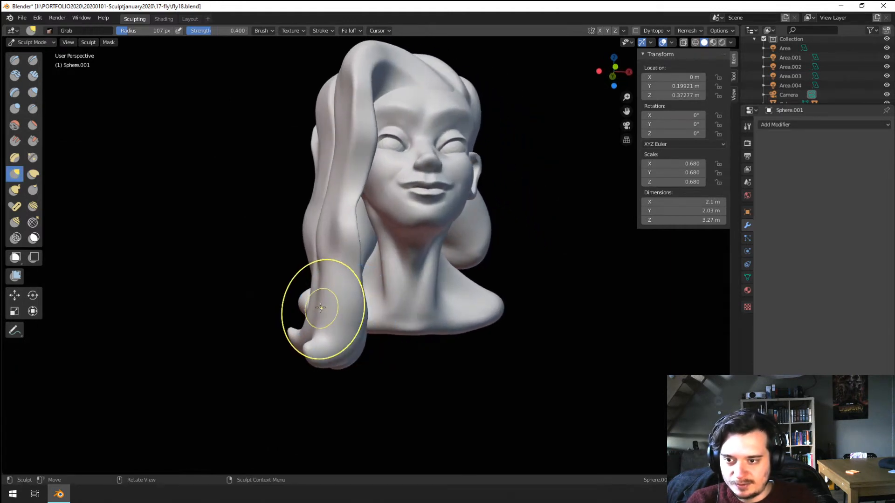
click(317, 310)
drag(311, 306, 335, 313)
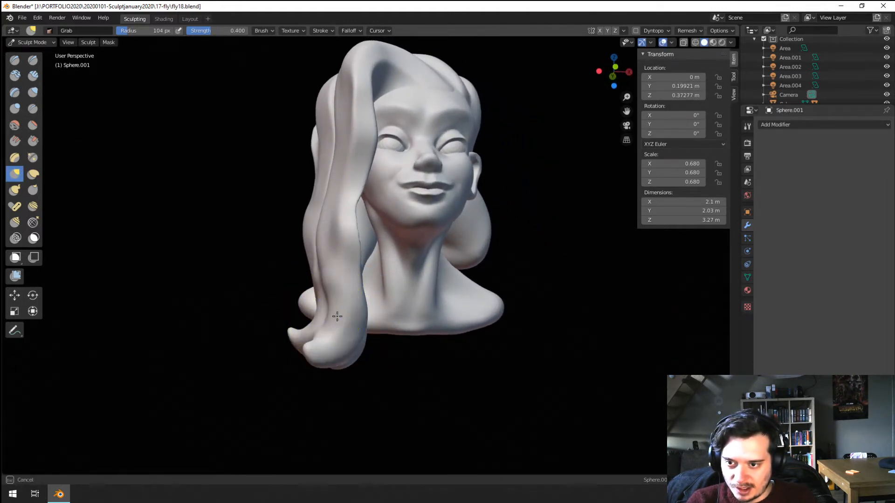
Step: Fill out the inner side of the front lock's lower half with Inflate/Deflate at 104 px
mouse_move(336, 314)
middle_down()
mouse_move(308, 326)
mouse_move(339, 322)
mouse_move(192, 234)
middle_up()
click(33, 91)
middle_drag(107, 140, 237, 215)
mouse_move(228, 252)
middle_down()
mouse_move(233, 196)
mouse_move(219, 201)
mouse_move(252, 234)
mouse_move(296, 205)
middle_up()
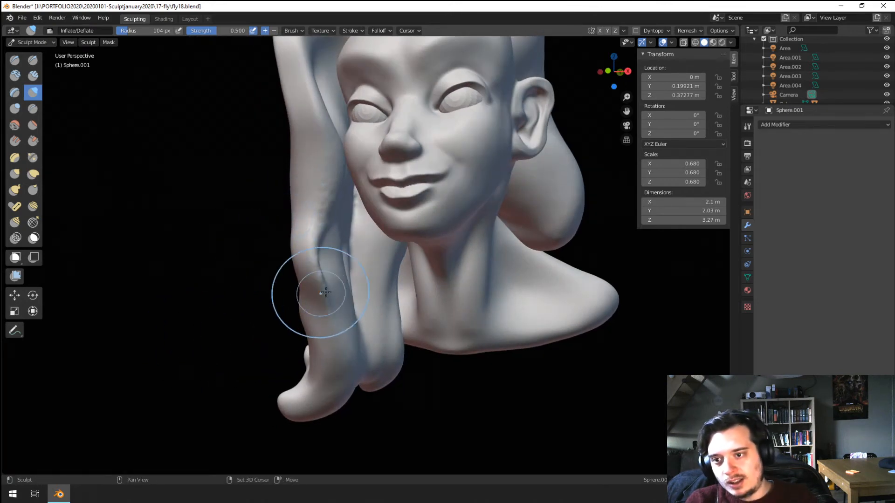
mouse_move(323, 284)
middle_down()
mouse_move(366, 260)
mouse_move(344, 280)
mouse_move(426, 260)
middle_up()
Step: Move the front edge of the front lock forward in side view with Grab
key(g)
middle_drag(486, 226, 532, 203)
drag(524, 192, 542, 186)
key(f)
click(595, 197)
key(f)
click(604, 196)
drag(517, 219, 521, 218)
Step: Bend the middle of the front lock into a stronger wave in front view with Grab at 153 and 173 px
key(f)
click(594, 171)
mouse_move(593, 171)
middle_down()
mouse_move(480, 166)
mouse_move(275, 214)
mouse_move(309, 224)
middle_up()
key(f)
click(337, 222)
key(f)
click(339, 227)
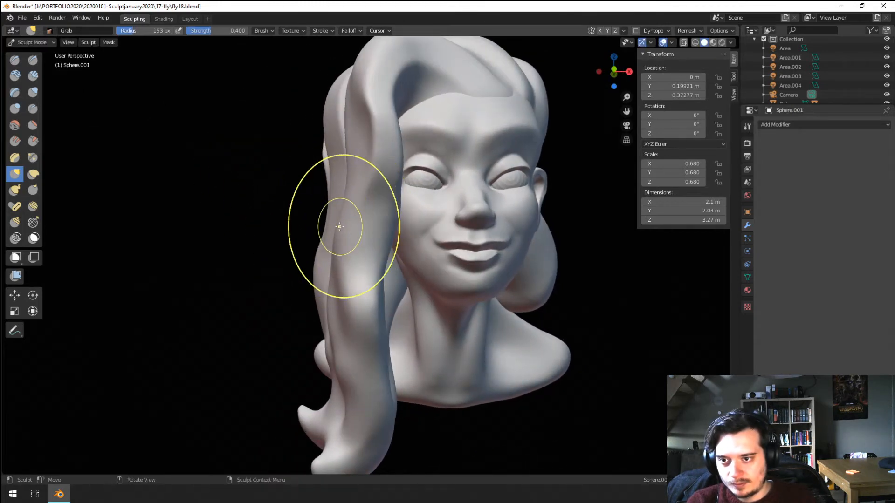
drag(361, 224, 361, 215)
middle_drag(354, 186, 342, 187)
key(f)
click(342, 192)
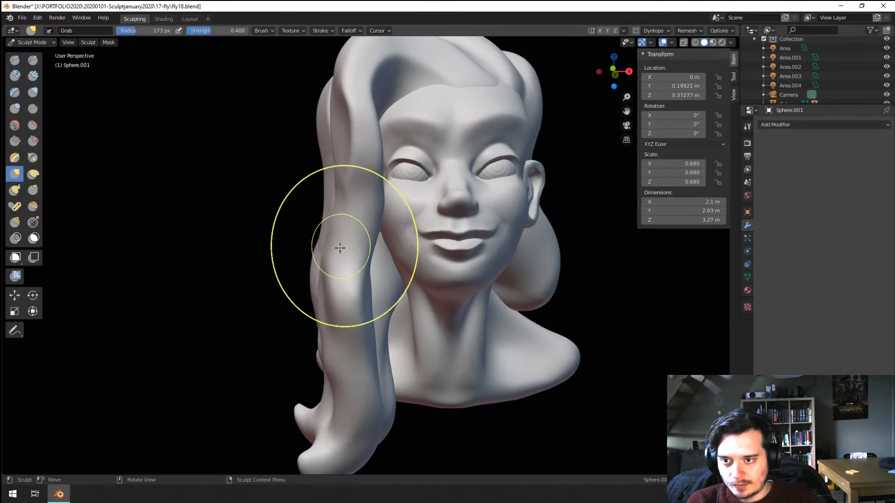
key(f)
click(342, 254)
mouse_move(360, 280)
middle_down()
mouse_move(333, 311)
mouse_move(351, 278)
middle_up()
Step: Pull the lower part of the front lock forward in side view with a large Grab brush
scroll(351, 276, down, 2)
middle_drag(353, 274, 387, 270)
mouse_move(518, 121)
middle_down()
mouse_move(434, 264)
mouse_move(457, 290)
middle_up()
key(f)
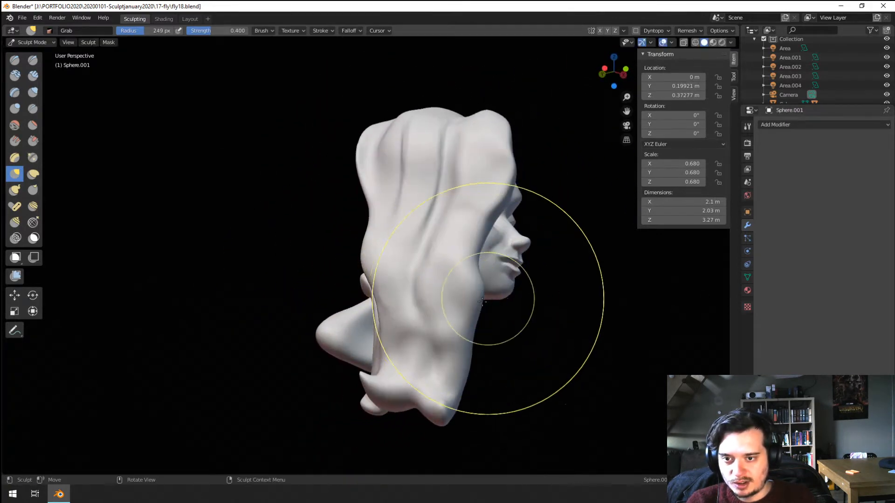
click(468, 329)
drag(467, 328, 486, 328)
key(f)
click(475, 329)
middle_drag(474, 324, 394, 308)
scroll(392, 305, up, 1)
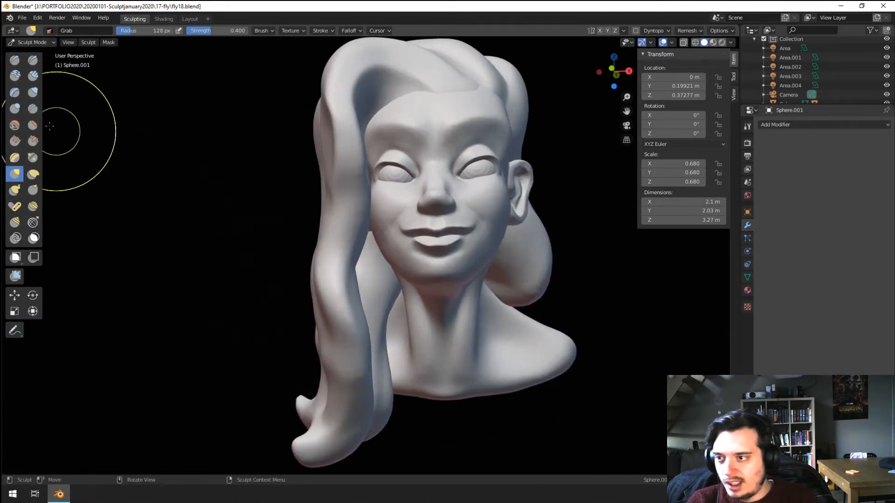
Step: Flatten the face of the front lock from cheek height to its tip with Scrape/Peaks at 93 and 100 px
click(32, 141)
drag(340, 200, 336, 247)
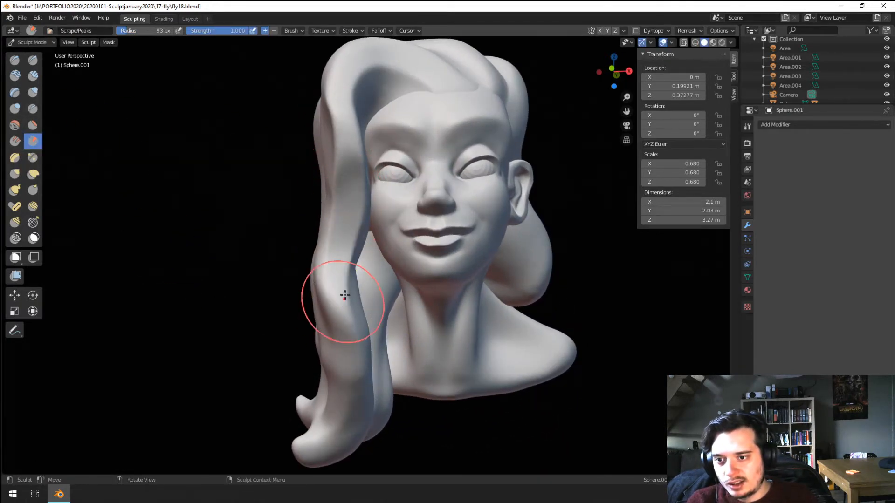
shift+middle_drag(348, 351, 342, 257)
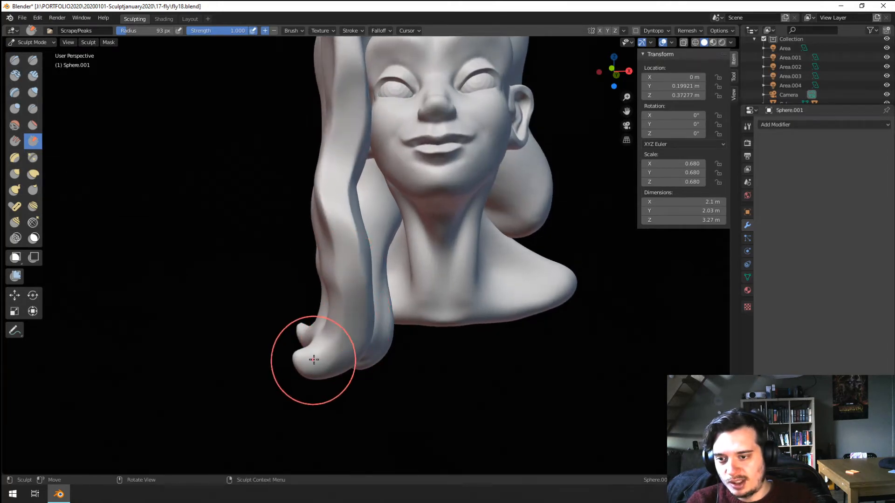
key(f)
click(343, 224)
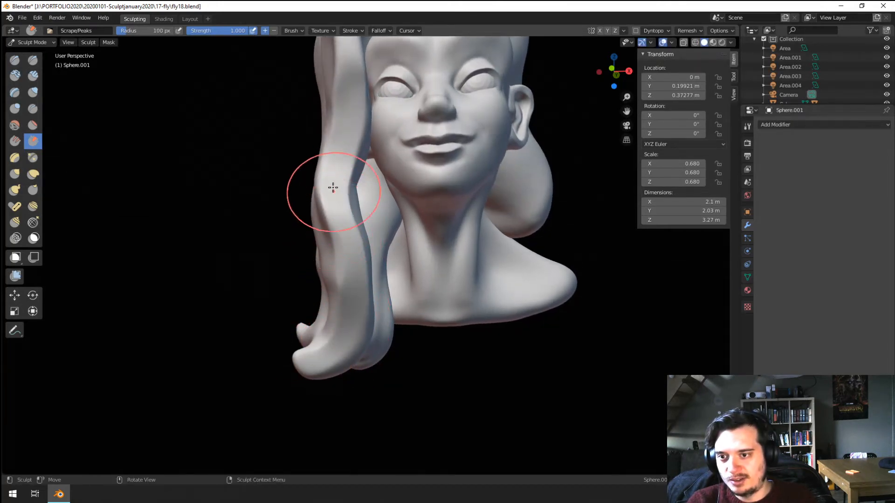
drag(331, 188, 347, 345)
Step: Stretch the tip of the front lock forward and downward with Grab at 129 px
scroll(335, 310, down, 2)
middle_drag(336, 308, 332, 314)
key(g)
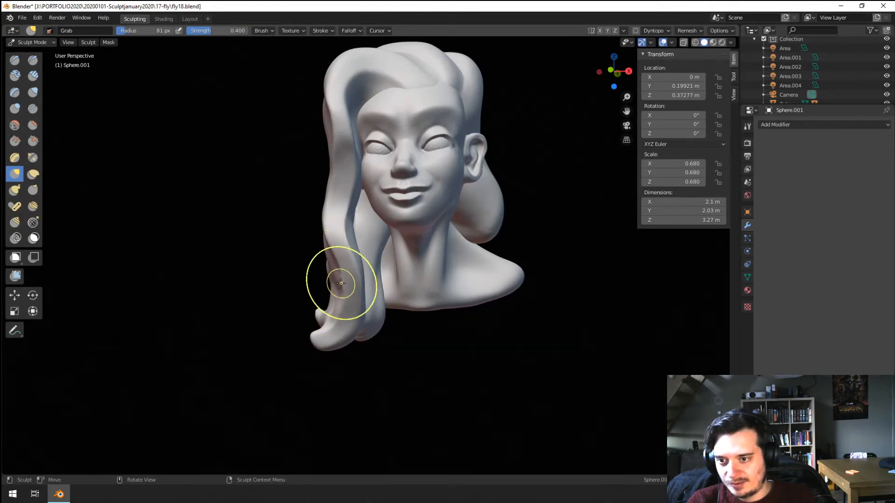
drag(324, 342, 323, 340)
mouse_move(323, 326)
middle_down()
mouse_move(395, 306)
mouse_move(435, 309)
mouse_move(438, 326)
middle_up()
key(f)
click(452, 307)
drag(420, 344, 458, 337)
middle_drag(458, 337, 459, 373)
mouse_move(439, 379)
mouse_down()
mouse_move(421, 392)
mouse_move(449, 382)
mouse_move(419, 390)
mouse_up()
click(32, 205)
key(f)
click(431, 381)
click(15, 223)
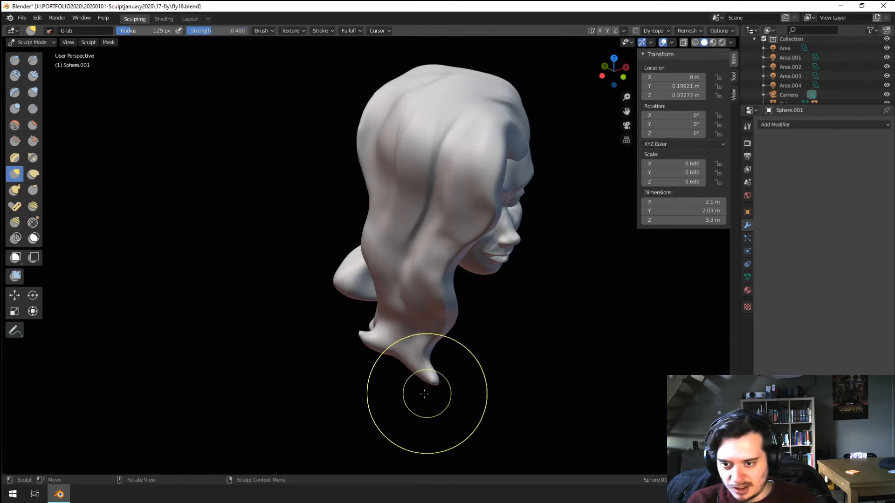
Step: Curl the tip of the front lock forward and upward with Snake Hook at 129 px
scroll(376, 344, up, 3)
key(g)
click(15, 190)
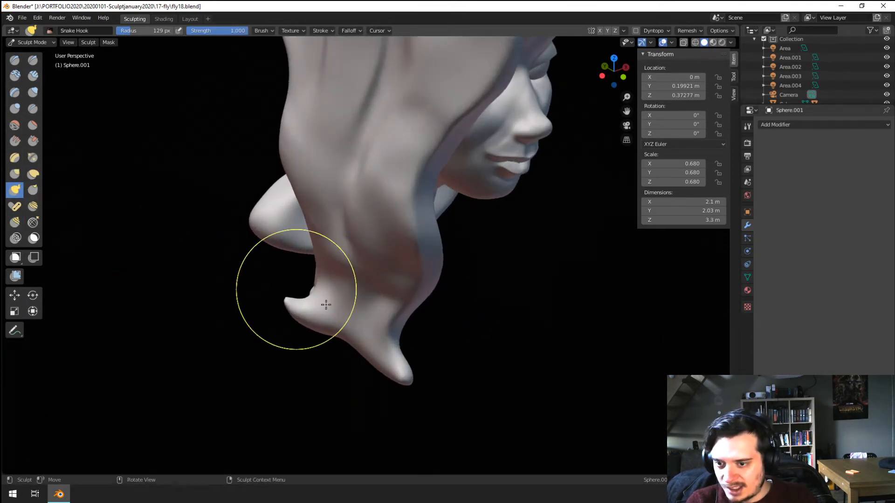
mouse_move(379, 335)
mouse_down()
mouse_move(372, 369)
mouse_move(410, 367)
mouse_move(365, 359)
mouse_up()
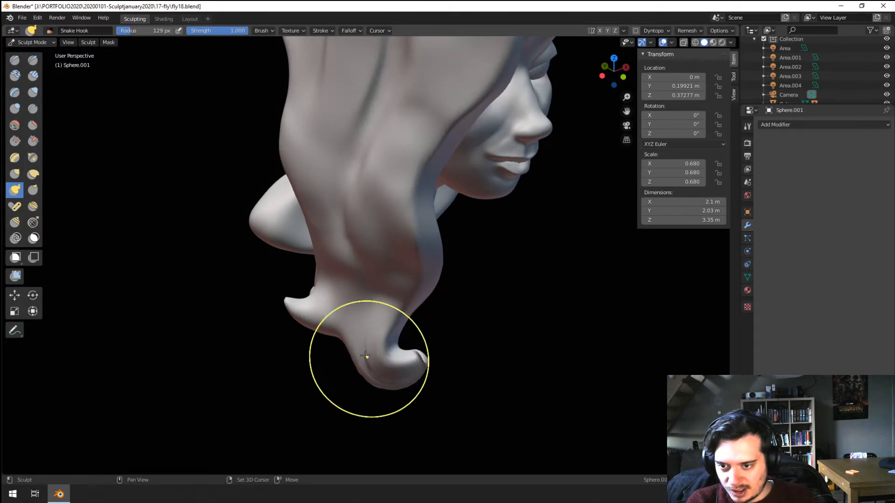
mouse_move(435, 323)
middle_down()
mouse_move(374, 305)
mouse_move(410, 293)
middle_up()
drag(413, 317, 393, 295)
mouse_move(420, 280)
middle_down()
mouse_move(310, 311)
mouse_move(383, 299)
mouse_move(399, 316)
mouse_move(407, 313)
middle_up()
Step: Adjust the curve of the front lock's curled tip with Grab at 183 px
key(g)
key(f)
click(415, 318)
key(f)
click(421, 312)
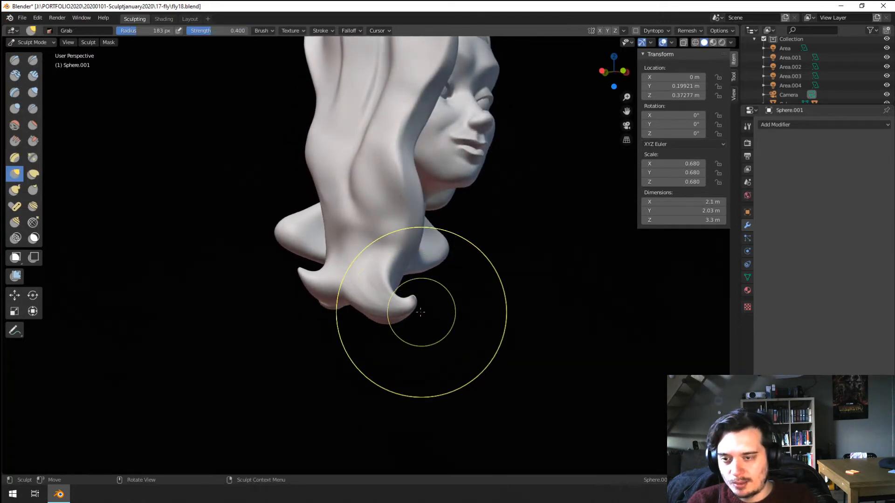
drag(397, 316, 401, 310)
mouse_move(434, 313)
middle_down()
mouse_move(418, 322)
mouse_move(421, 291)
middle_up()
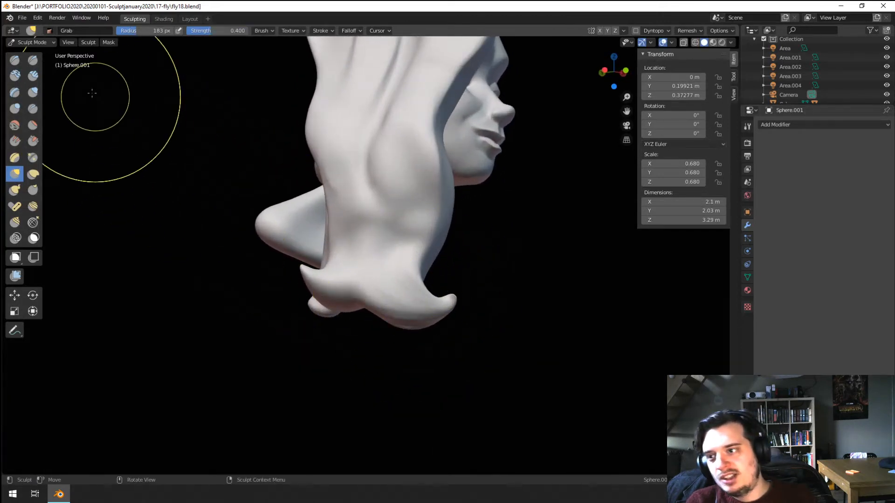
Step: Build up strands along the middle and lower front lock with Clay Strips at 46 and 59 px, strength 0.915
click(33, 75)
shift+middle_drag(365, 147, 372, 215)
key(f)
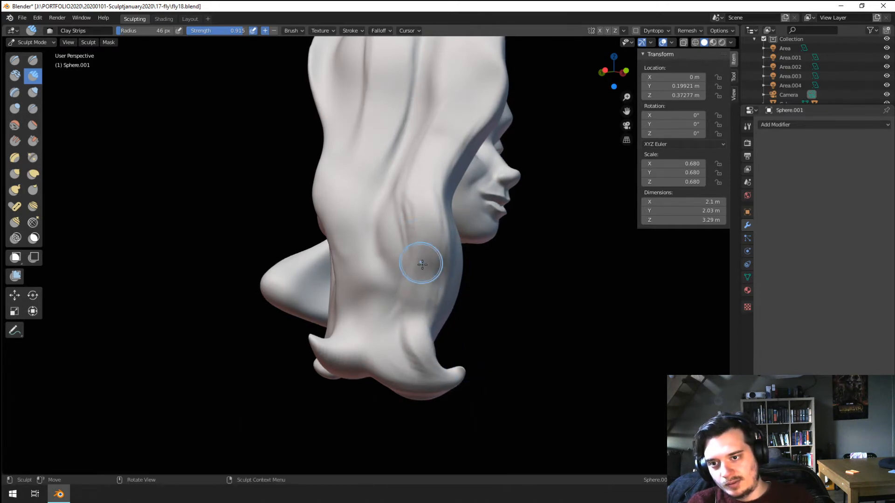
mouse_move(423, 264)
middle_down()
mouse_move(431, 200)
mouse_move(407, 279)
mouse_move(432, 209)
middle_up()
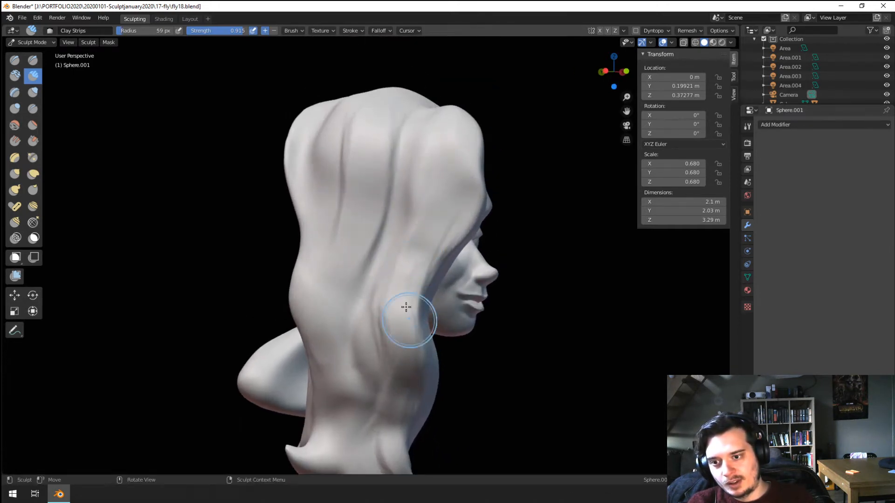
middle_drag(398, 300, 398, 399)
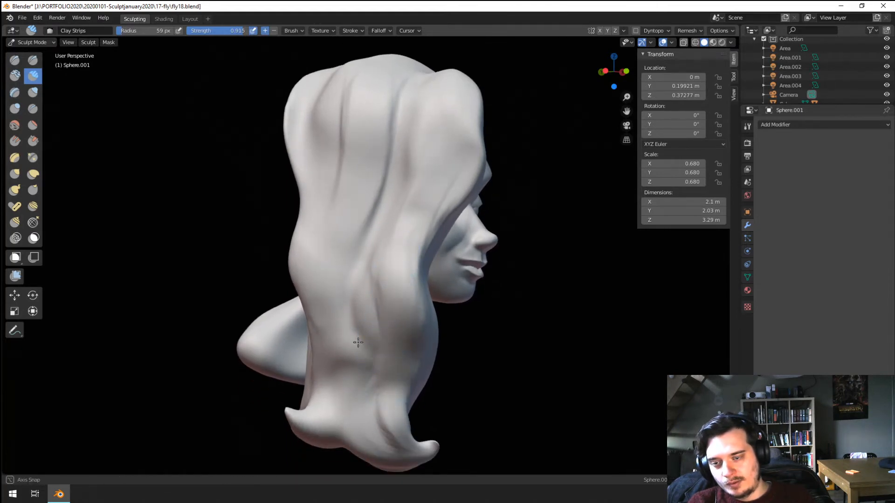
Step: Shift the lower part of the front lock with Grab at 107 px, strength 0.400, as seen from the front
middle_drag(358, 343, 308, 309)
key(g)
middle_drag(320, 341, 305, 331)
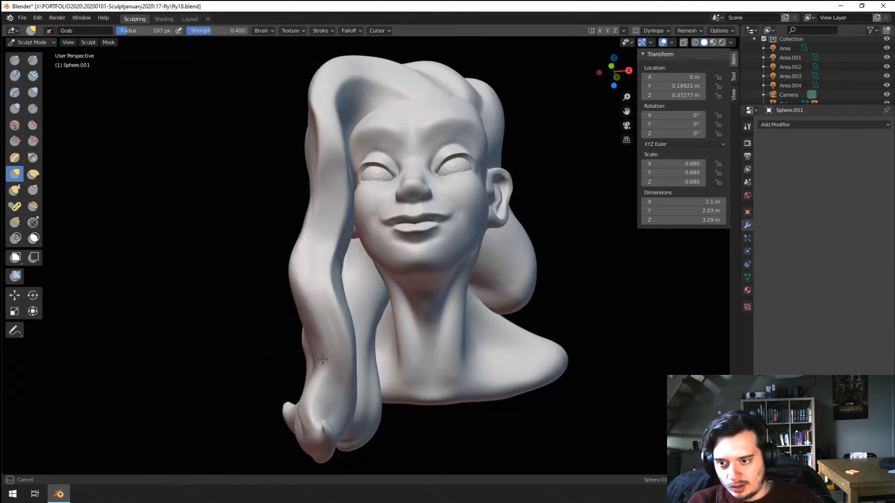
drag(322, 360, 323, 357)
key(f)
click(361, 343)
middle_drag(314, 332, 309, 337)
key(f)
click(341, 358)
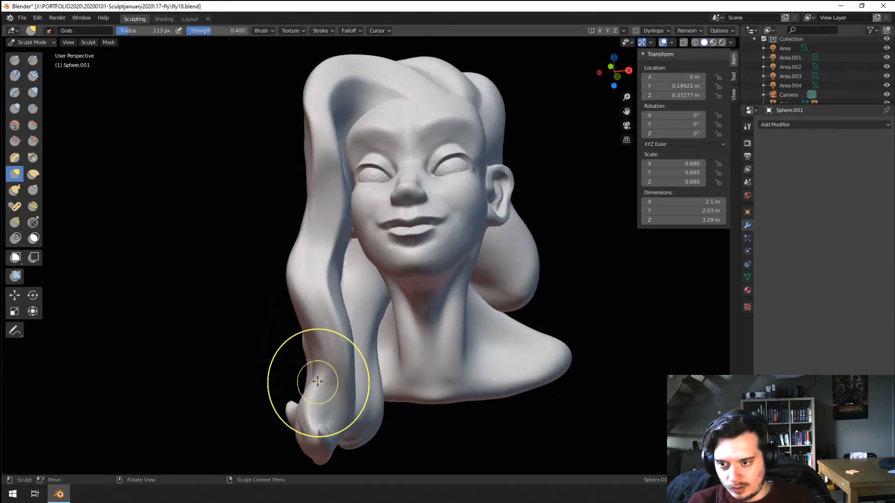
Step: Reshape the contour of the lower hair with Grab at 126 px
mouse_move(325, 386)
middle_down()
mouse_move(313, 391)
mouse_move(329, 419)
mouse_move(349, 416)
mouse_move(384, 324)
middle_up()
key(f)
click(337, 406)
drag(384, 324, 408, 346)
middle_drag(340, 333, 415, 343)
mouse_move(423, 299)
middle_down()
mouse_move(427, 330)
mouse_move(361, 340)
mouse_move(365, 379)
mouse_move(315, 383)
mouse_move(362, 375)
mouse_move(361, 395)
mouse_move(354, 387)
mouse_move(463, 370)
middle_up()
mouse_move(508, 347)
middle_down()
mouse_move(387, 350)
mouse_move(252, 282)
middle_up()
Step: Deepen the grooves between the lower side strands with Crease at 54 px, strength 0.250
click(33, 93)
middle_drag(369, 249, 358, 247)
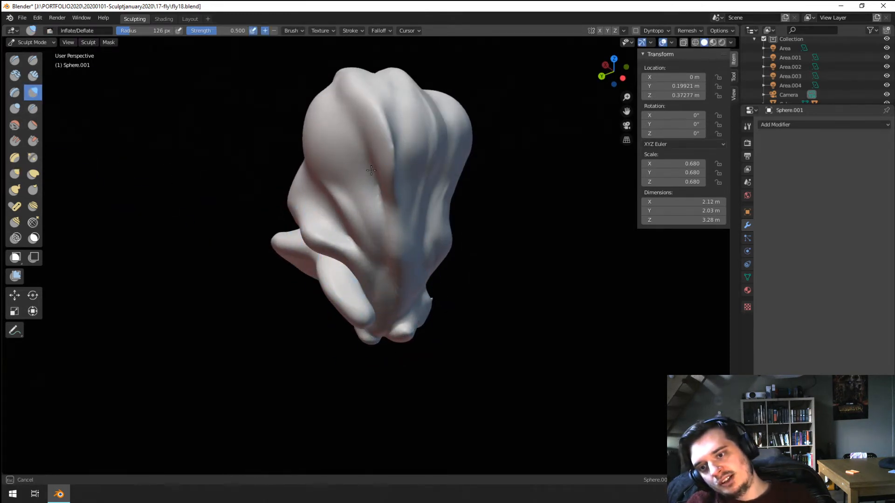
mouse_move(426, 238)
middle_down()
mouse_move(244, 190)
mouse_move(281, 166)
mouse_move(349, 214)
mouse_move(358, 329)
mouse_move(270, 320)
mouse_move(366, 294)
mouse_move(366, 233)
middle_up()
scroll(344, 264, up, 2)
middle_drag(326, 264, 351, 266)
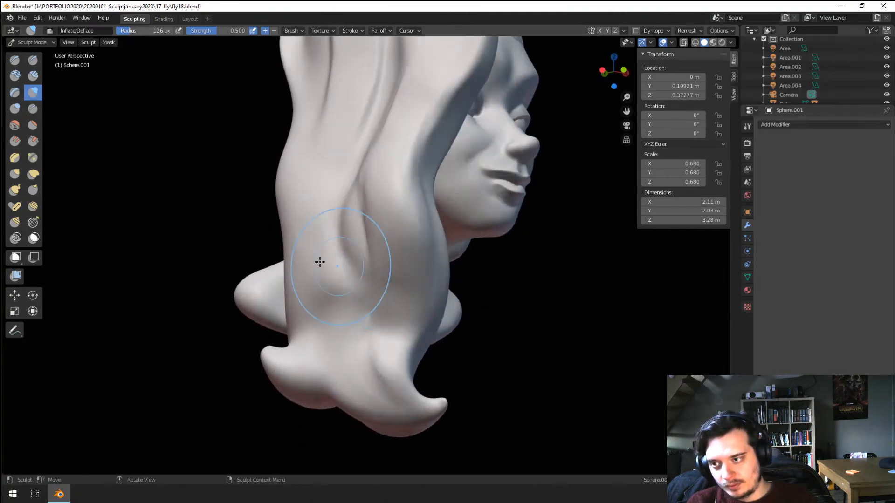
key(f)
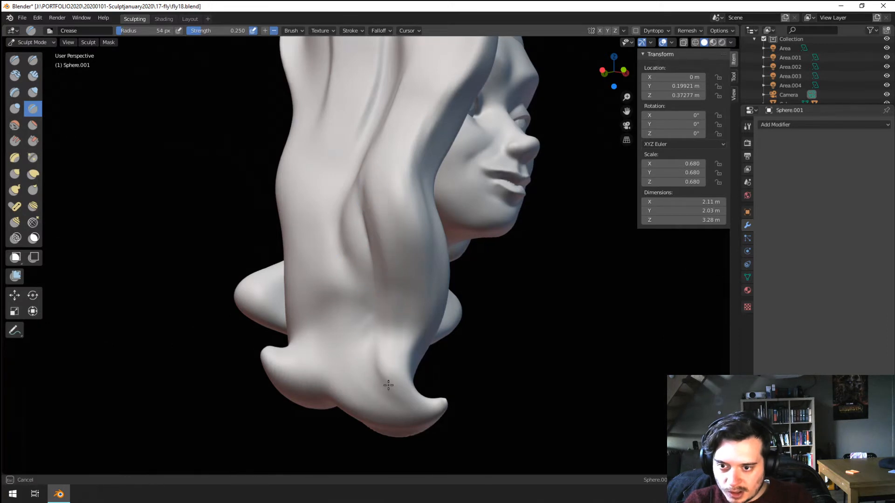
mouse_move(388, 265)
middle_down()
mouse_move(367, 295)
mouse_move(365, 264)
mouse_move(410, 242)
mouse_move(420, 275)
middle_up()
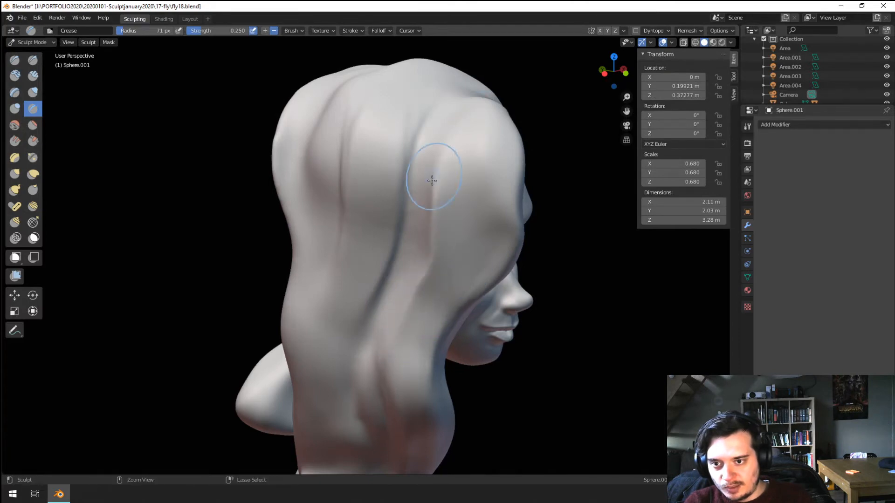
Step: Bend the upper side strand behind the front lock with Grab at 135 and 133 px
key(g)
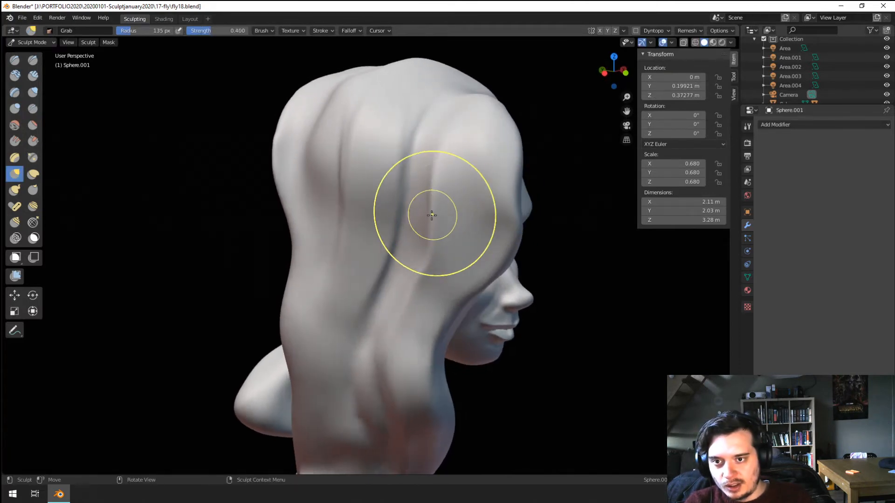
mouse_move(431, 215)
mouse_down()
mouse_move(453, 201)
mouse_move(417, 226)
mouse_up()
mouse_move(432, 196)
middle_down()
mouse_move(435, 228)
mouse_move(440, 220)
middle_up()
drag(439, 219, 453, 224)
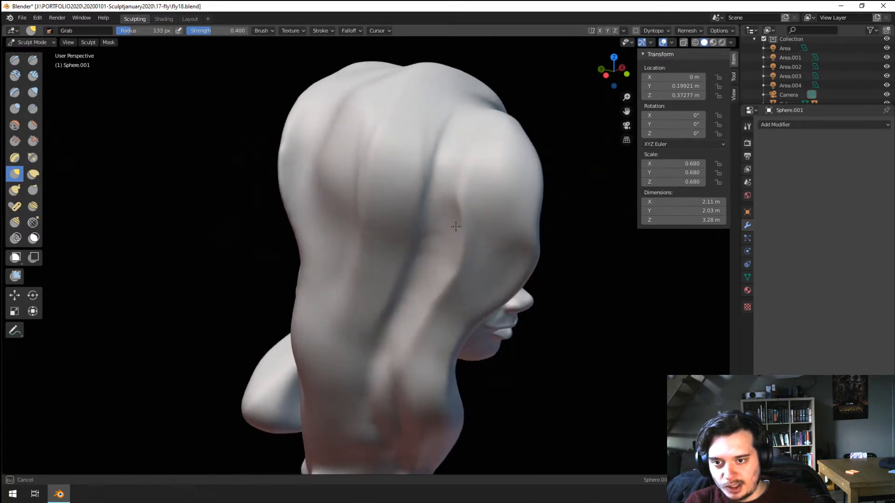
mouse_move(409, 276)
middle_down()
mouse_move(400, 218)
mouse_move(389, 276)
middle_up()
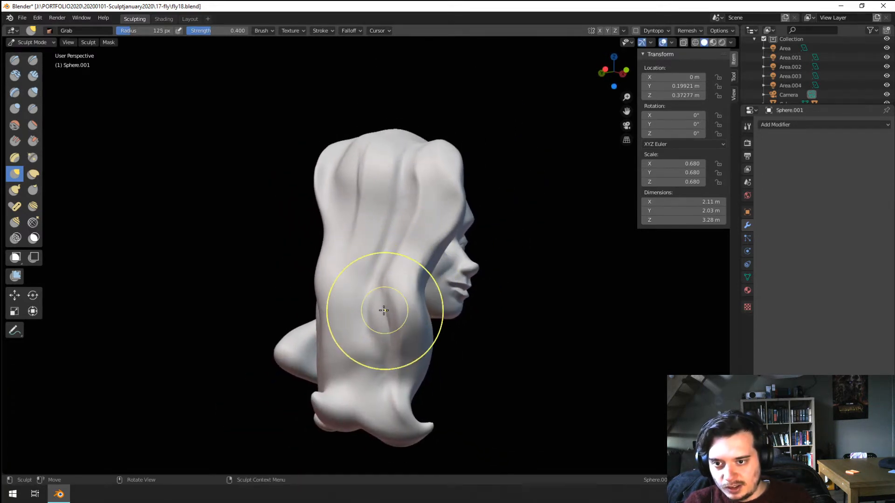
middle_drag(384, 312, 366, 289)
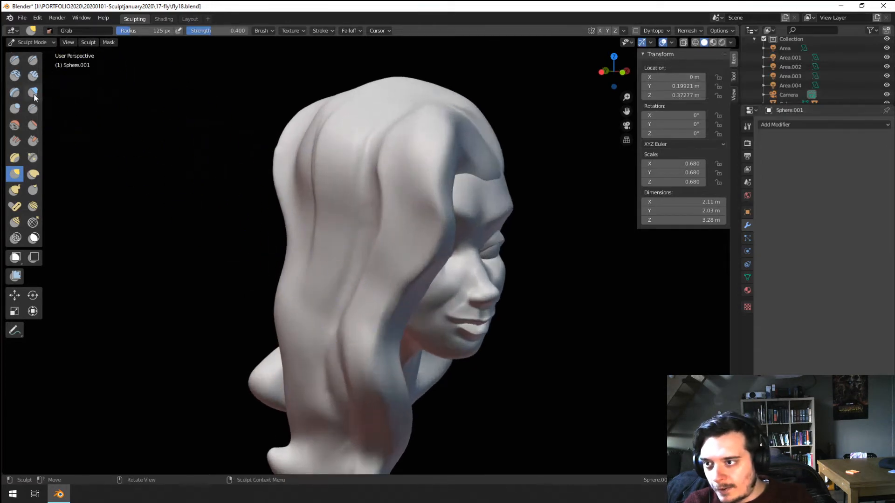
Step: Try scraping the side hair in broad planes with Multiplane Scrape at 216 px, strength 1.000
click(33, 125)
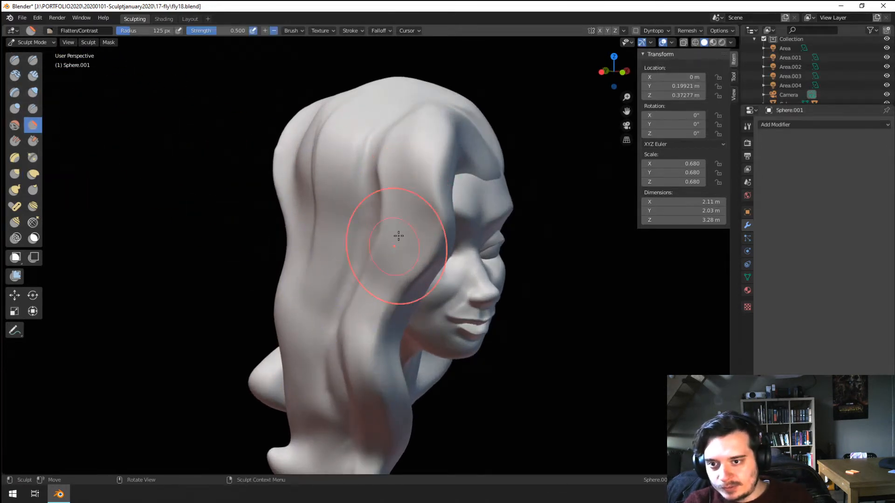
middle_drag(379, 284, 393, 214)
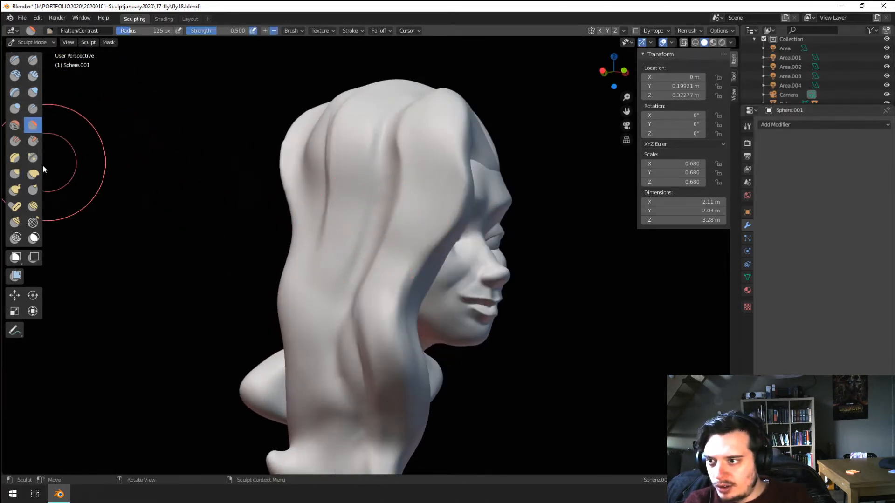
click(15, 158)
key(f)
click(389, 199)
mouse_move(379, 131)
mouse_down()
mouse_move(362, 242)
mouse_move(365, 423)
mouse_up()
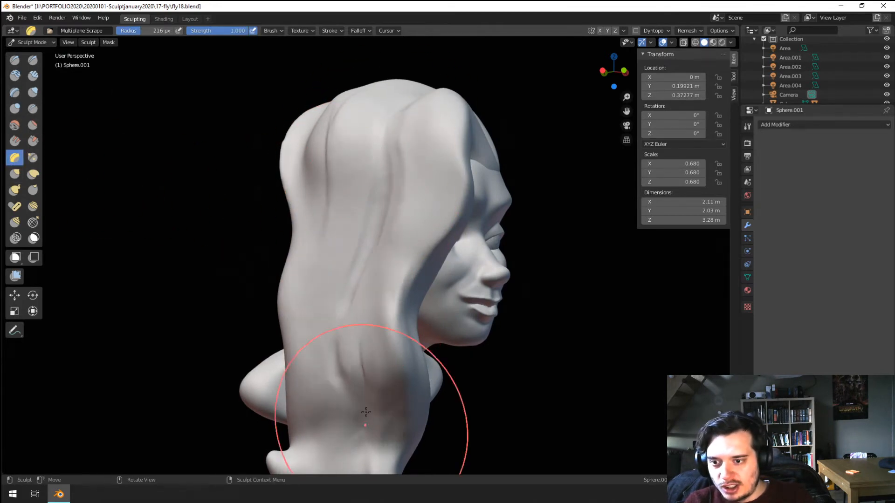
shift+middle_drag(362, 322, 370, 234)
drag(368, 333, 396, 289)
middle_drag(399, 284, 360, 285)
mouse_move(360, 285)
middle_down()
mouse_move(336, 278)
mouse_move(393, 280)
middle_up()
key(ctrl+z)
Step: Define planes along the middle and lower side strands with Multiplane Scrape at 81, 53 and 50 px
key(f)
click(371, 276)
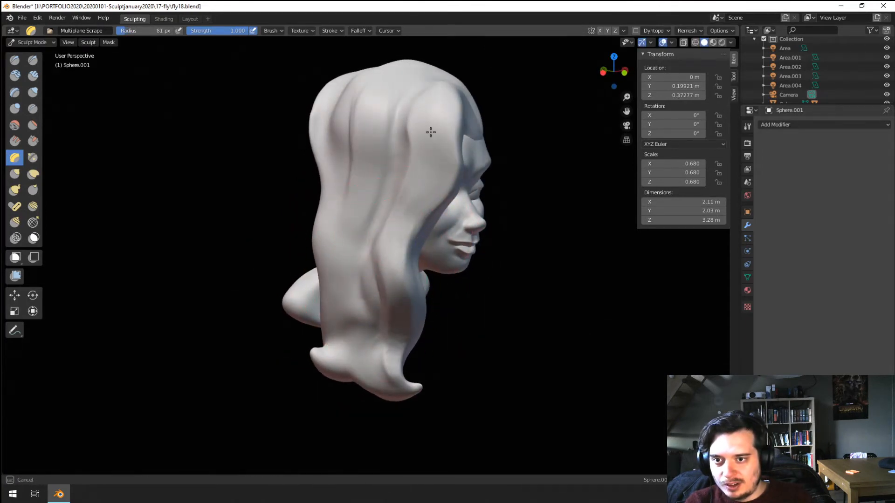
middle_drag(431, 132, 394, 229)
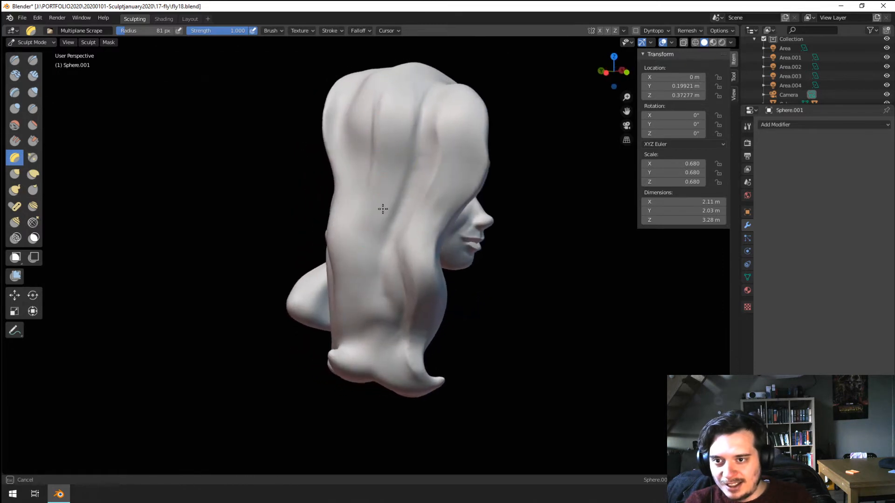
key(f)
mouse_move(374, 340)
mouse_down()
mouse_move(404, 160)
mouse_move(398, 214)
mouse_up()
click(390, 212)
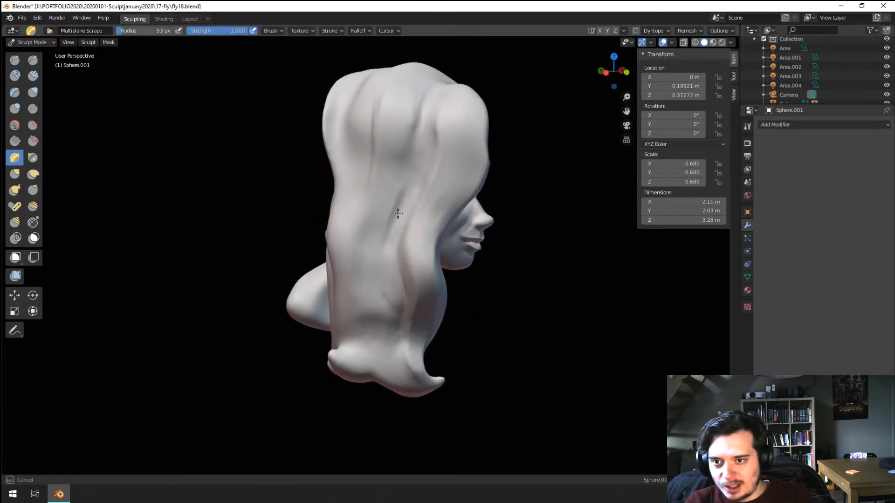
mouse_move(431, 129)
middle_down()
mouse_move(455, 208)
mouse_move(444, 214)
mouse_move(414, 202)
middle_up()
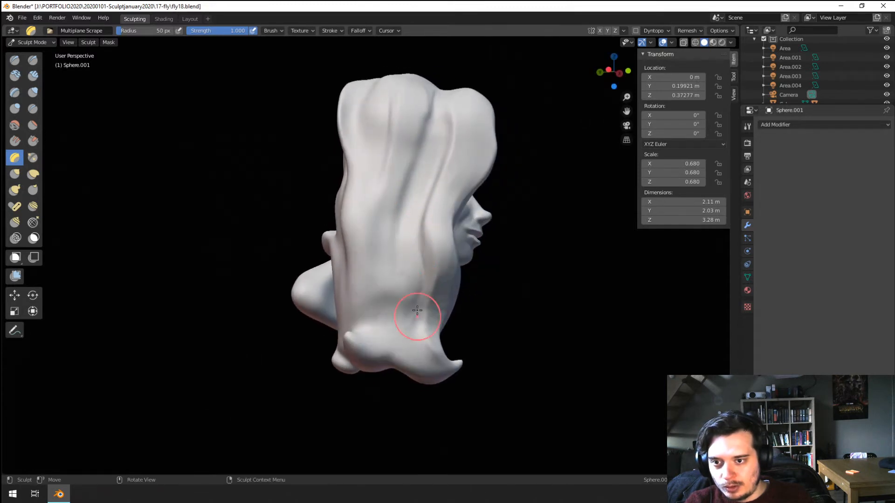
mouse_move(388, 285)
middle_down()
mouse_move(329, 310)
mouse_move(397, 323)
mouse_move(385, 320)
middle_up()
Step: Pull the middle side strands into a stronger wave with Grab at 160 px
scroll(385, 320, up, 1)
click(32, 108)
shift+middle_drag(468, 186, 427, 257)
key(g)
key(f)
click(357, 218)
key(f)
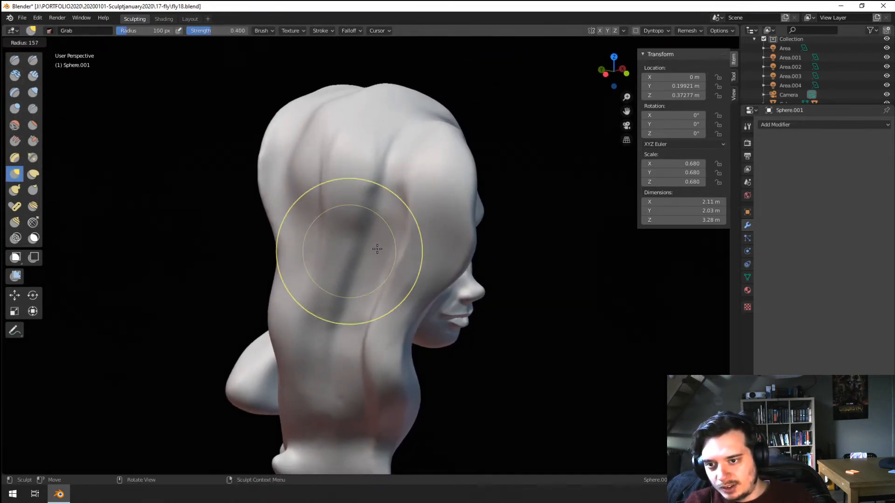
drag(358, 256, 345, 281)
drag(324, 323, 310, 320)
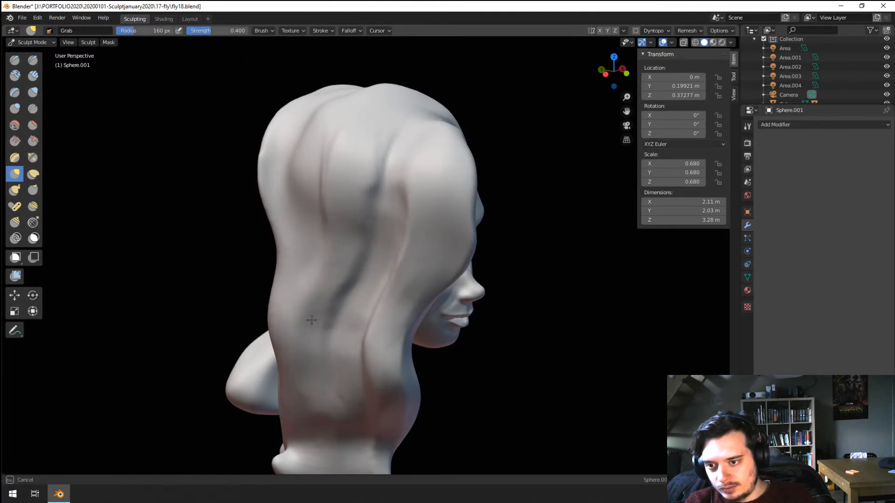
Step: Refine the curve of the lower side strand with Grab at 121 px
middle_drag(309, 319, 329, 299)
key(f)
click(310, 311)
mouse_move(355, 354)
mouse_down()
mouse_move(371, 359)
mouse_move(357, 343)
mouse_up()
mouse_move(358, 343)
middle_down()
mouse_move(289, 346)
mouse_move(340, 355)
middle_up()
shift+middle_drag(297, 290, 305, 373)
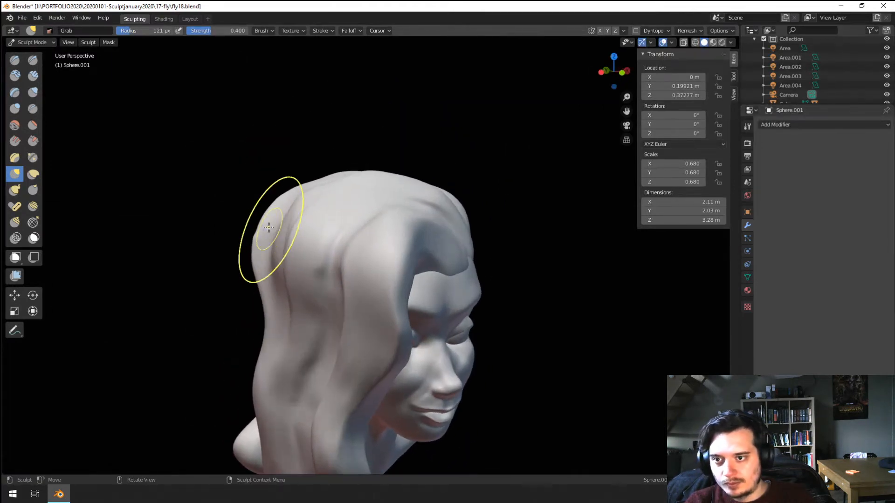
Step: Push the upper hair outline at the back of the head outward with Grab
key(f)
click(280, 225)
drag(293, 219, 285, 216)
middle_drag(314, 215, 261, 217)
Step: Reshape the hair volume over the crown with Grab at 182 px and readjusted radii
key(f)
click(309, 195)
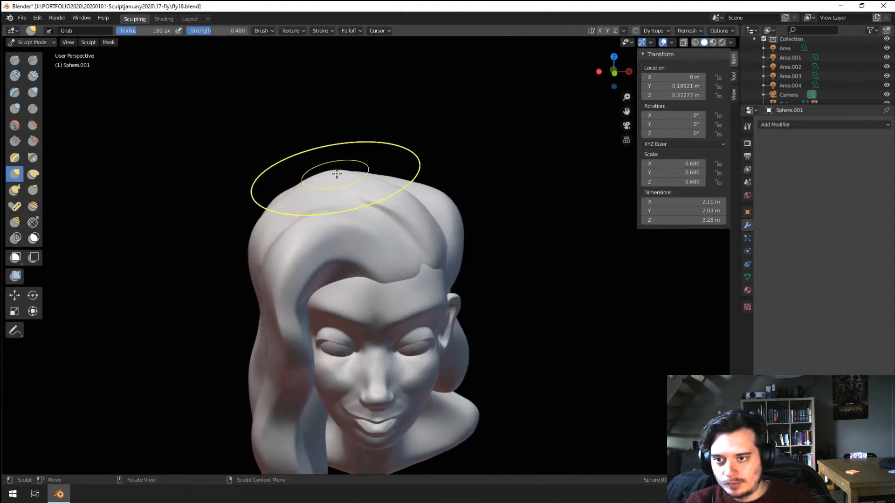
middle_drag(336, 173, 336, 191)
key(f)
click(380, 187)
drag(371, 181, 376, 175)
middle_drag(383, 202, 392, 171)
Step: Adjust the outline of the hair above the exposed ear with a large Grab brush
key(f)
click(352, 188)
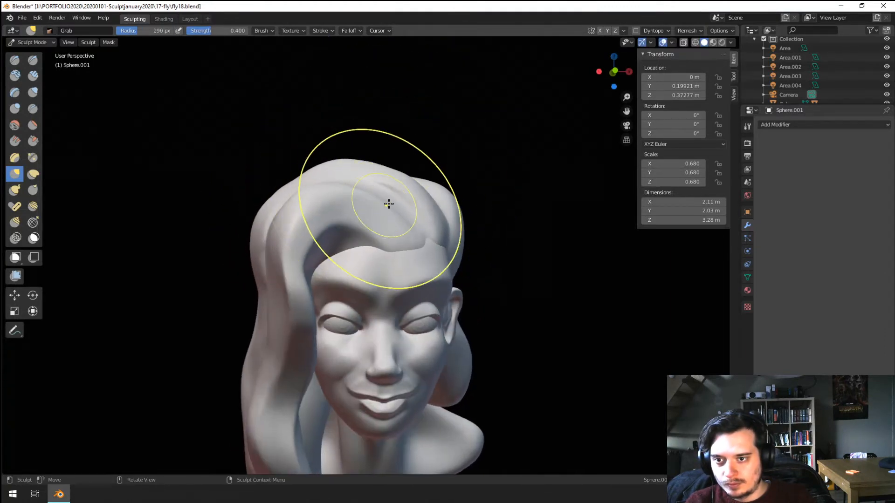
drag(439, 186, 435, 188)
mouse_move(441, 190)
middle_down()
mouse_move(426, 170)
mouse_move(419, 179)
mouse_move(425, 194)
mouse_move(441, 182)
middle_up()
key(f)
click(442, 195)
Step: Try pulling the front hair sweep across the top of the forehead with Grab at 269 px
scroll(246, 256, down, 3)
middle_drag(246, 258, 201, 267)
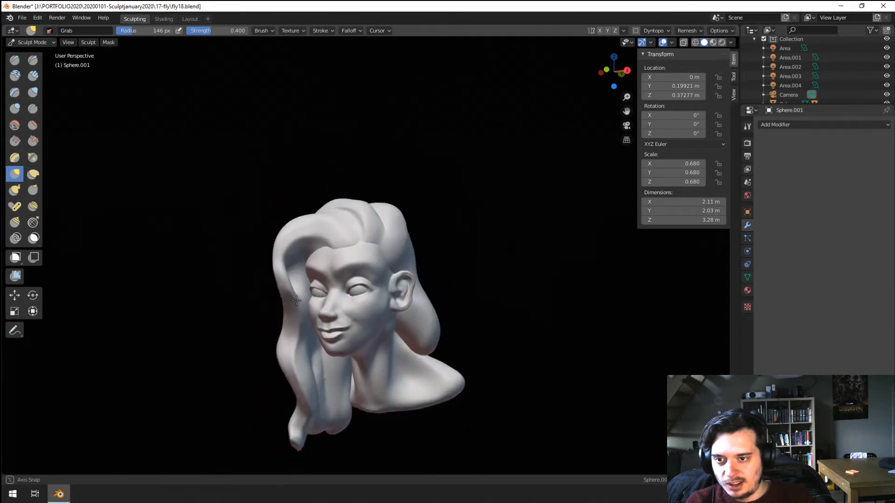
scroll(355, 245, up, 3)
mouse_move(356, 246)
middle_down()
mouse_move(370, 267)
mouse_move(430, 229)
middle_up()
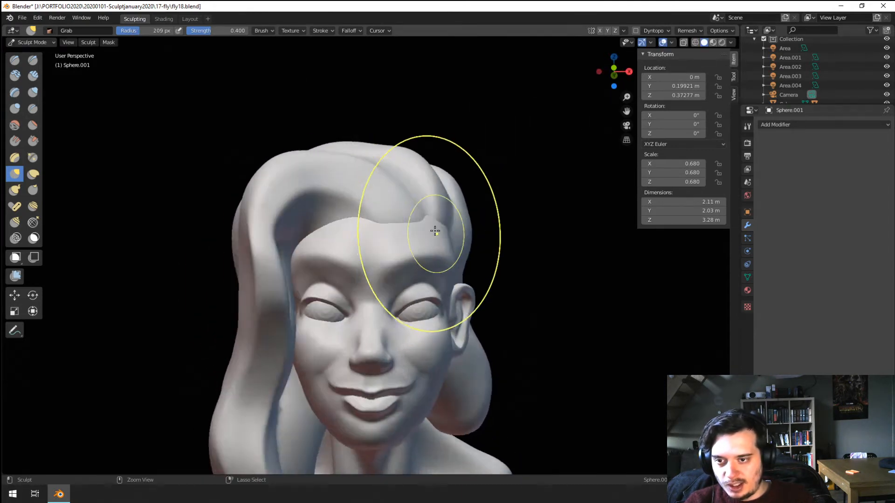
scroll(429, 230, down, 3)
scroll(387, 254, up, 3)
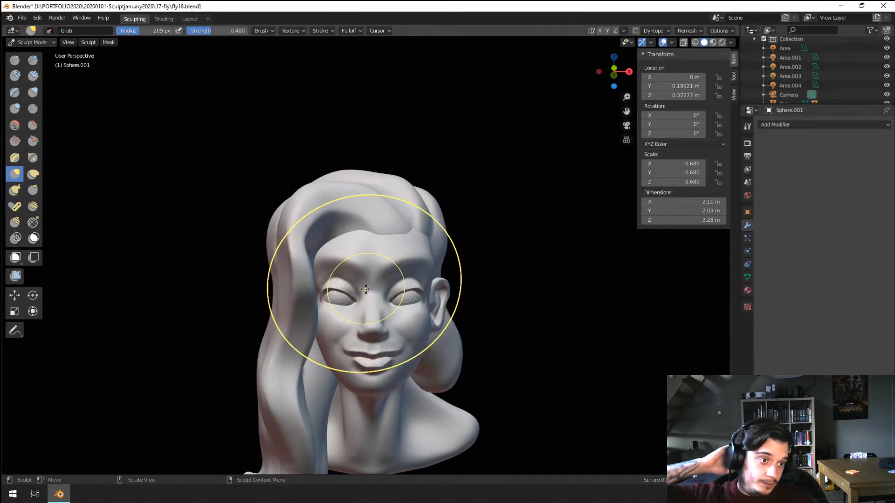
key(f)
click(332, 218)
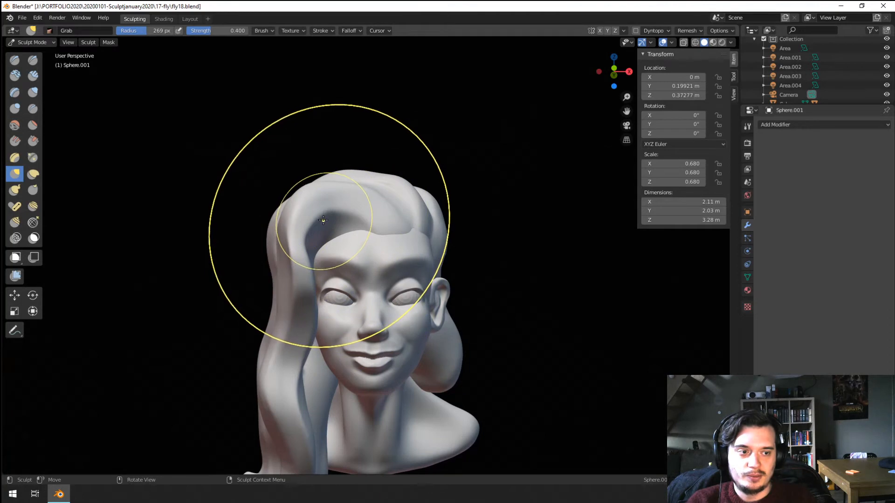
key(f)
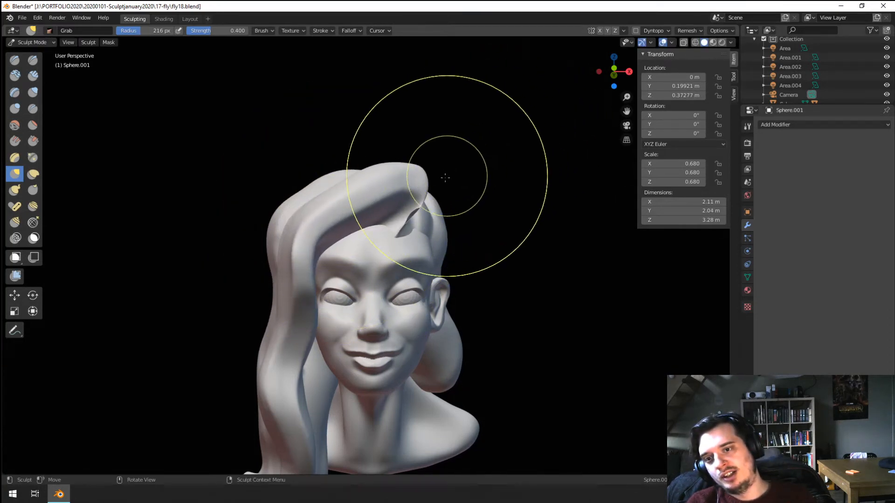
click(517, 145)
Step: Adjust the front hair sweep above the forehead with Grab at 160 px and a readjusted radius
mouse_move(420, 220)
middle_down()
mouse_move(492, 200)
mouse_move(423, 199)
mouse_move(352, 225)
middle_up()
key(f)
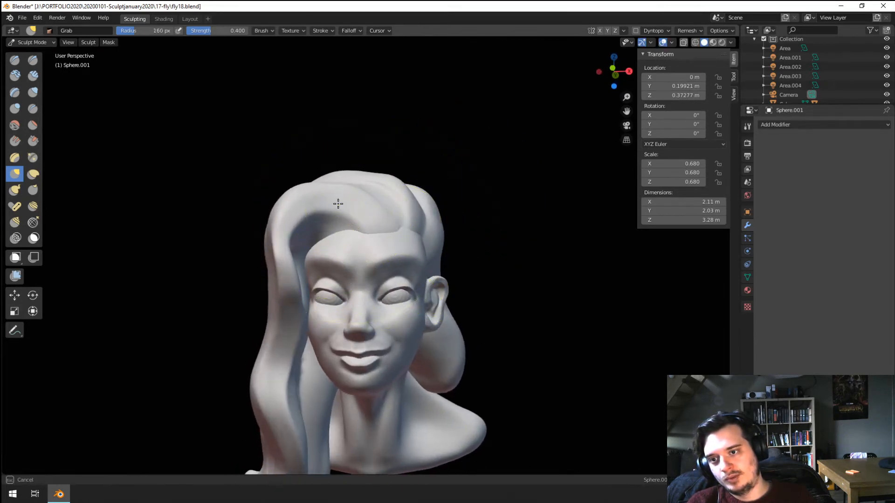
mouse_move(338, 204)
mouse_down()
mouse_move(300, 213)
mouse_move(311, 216)
mouse_up()
mouse_move(313, 219)
middle_down()
mouse_move(274, 232)
mouse_move(326, 208)
mouse_move(316, 256)
middle_up()
key(f)
click(354, 258)
drag(367, 264, 357, 254)
mouse_move(358, 251)
middle_down()
mouse_move(294, 246)
mouse_move(344, 214)
mouse_move(397, 261)
mouse_move(407, 255)
mouse_move(341, 282)
mouse_move(402, 275)
mouse_move(356, 166)
middle_up()
scroll(364, 238, up, 2)
Step: Sharpen the wavy grooves between the side strands with Crease at 59 and 25 px, strength 0.250
click(33, 109)
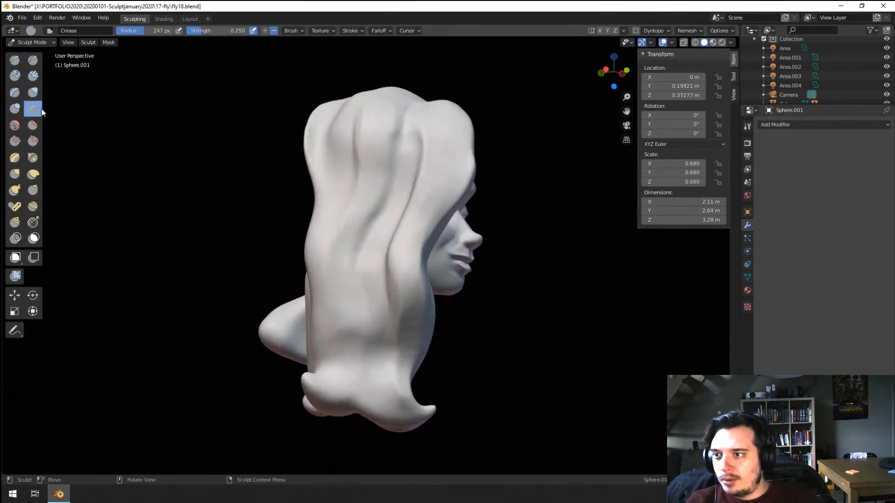
mouse_move(336, 242)
middle_down()
mouse_move(389, 280)
mouse_move(380, 285)
middle_up()
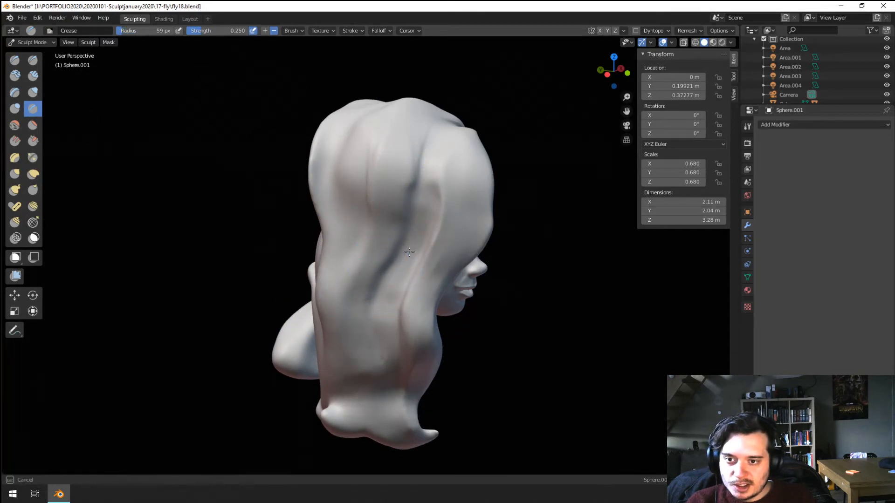
key(f)
click(389, 276)
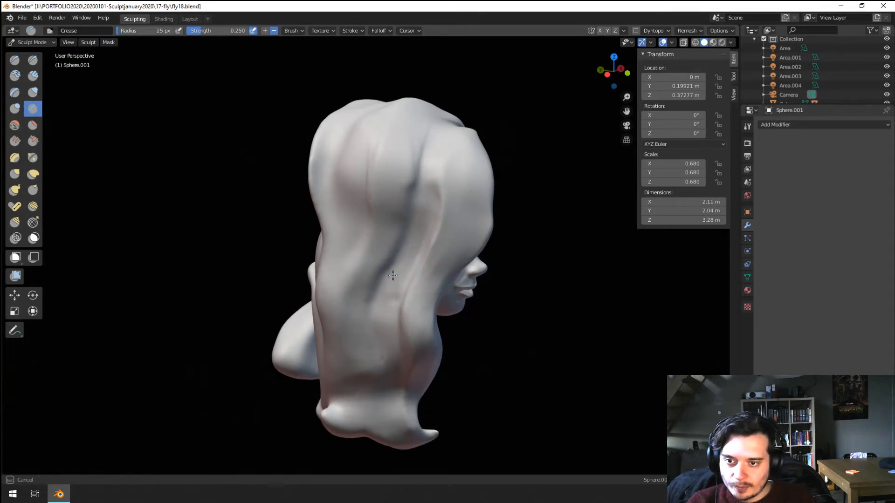
key(f)
click(421, 237)
Step: Carve the long groove behind the front lock from the hairline over the head with Crease at 48 and 63 px
middle_drag(433, 205, 420, 237)
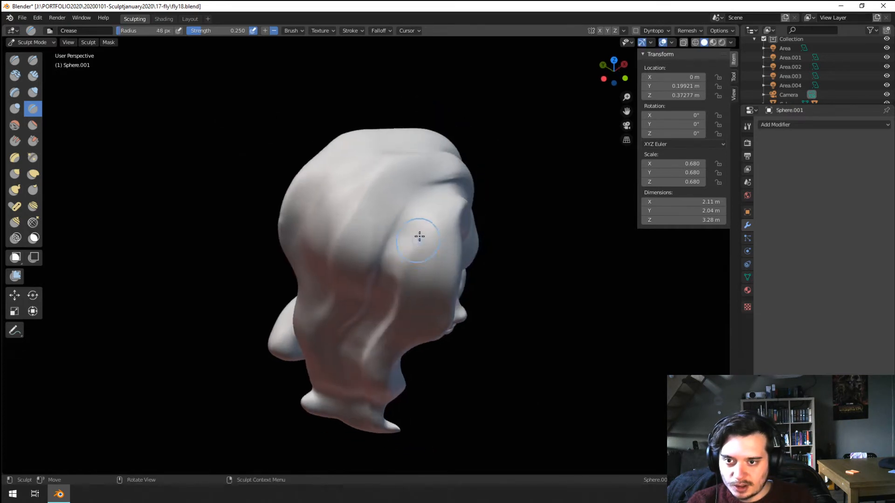
middle_drag(429, 196, 423, 210)
key(f)
click(440, 220)
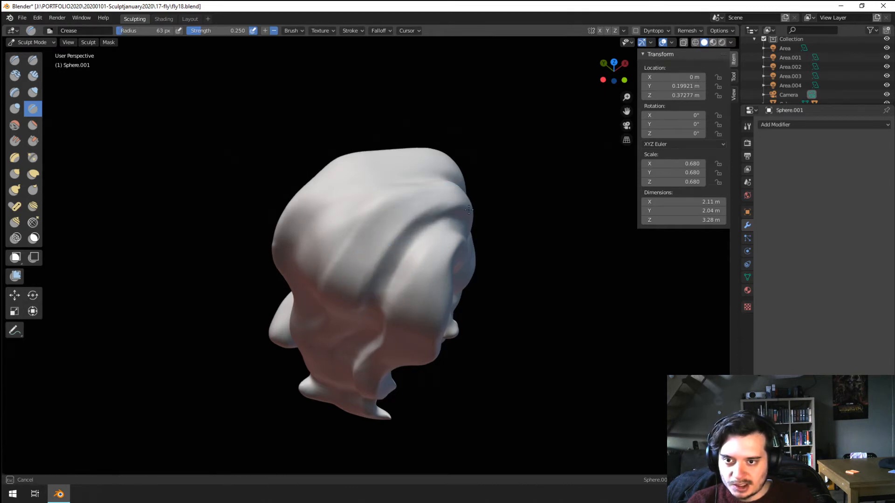
drag(461, 208, 382, 250)
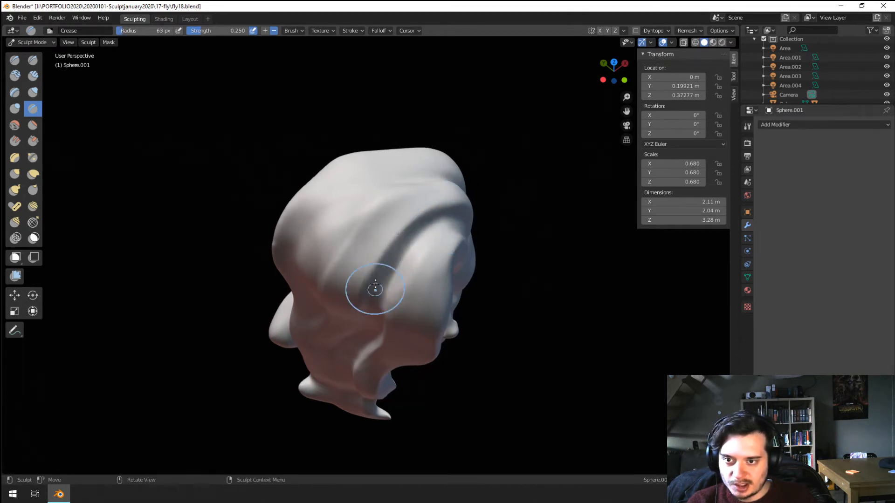
Step: Adjust the hair along the long groove behind the front lock with Grab at 76 px
mouse_move(373, 286)
middle_down()
mouse_move(335, 246)
mouse_move(369, 219)
mouse_move(369, 190)
mouse_move(379, 176)
mouse_move(395, 205)
mouse_move(380, 223)
mouse_move(411, 242)
middle_up()
key(g)
key(f)
click(378, 214)
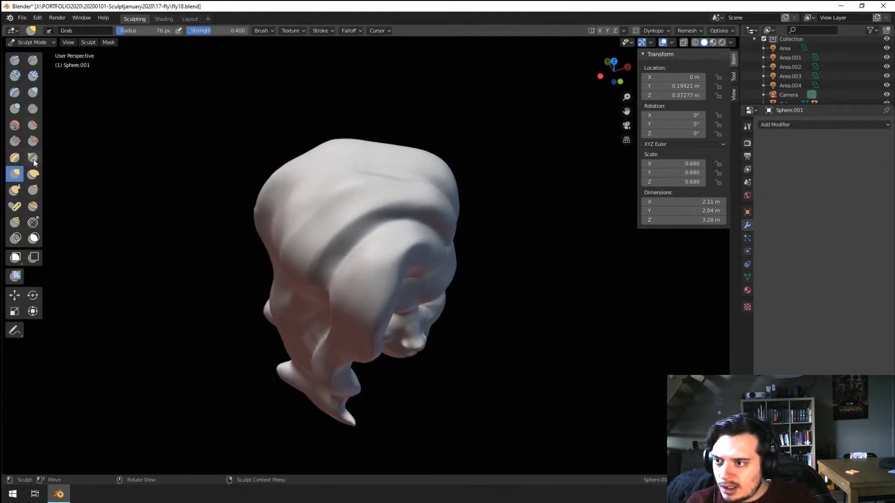
Step: Tighten the long groove behind the front lock with Pinch/Magnify at 121 px, strength 0.500
click(32, 157)
middle_drag(339, 230, 310, 236)
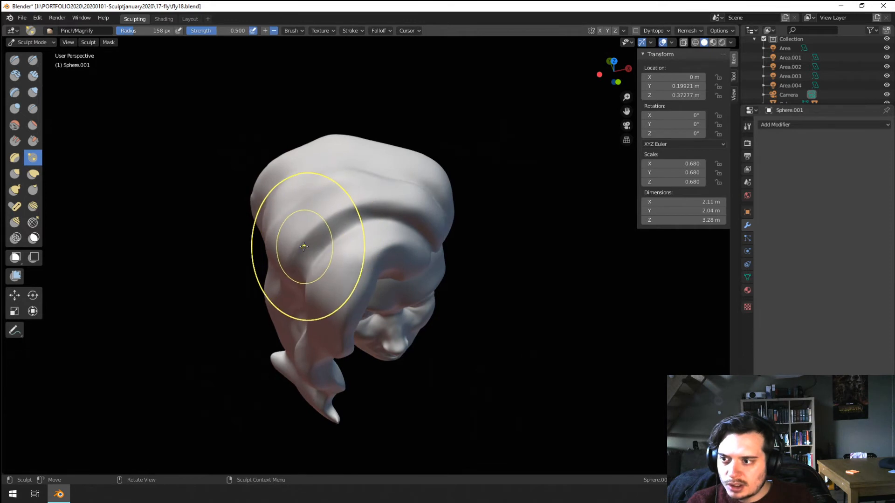
key(f)
click(308, 259)
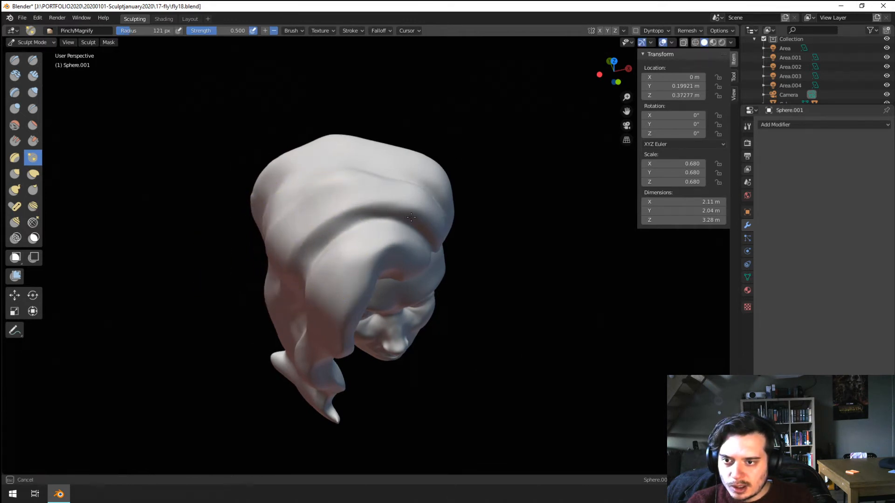
Step: Pinch the wavy grooves between the long side strands with Pinch/Magnify at 151 px
mouse_move(441, 240)
middle_down()
mouse_move(359, 224)
mouse_move(383, 201)
mouse_move(410, 197)
mouse_move(382, 203)
middle_up()
key(f)
click(378, 206)
click(372, 202)
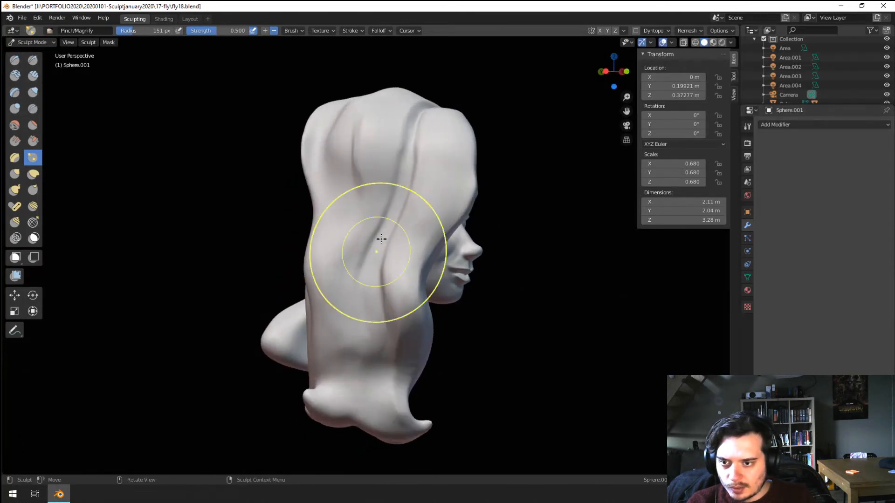
mouse_move(383, 233)
mouse_down()
mouse_move(364, 268)
mouse_move(366, 294)
mouse_up()
Step: Reshape the waves of the long side locks with Grab at 175 and 156 px
mouse_move(323, 278)
middle_down()
mouse_move(275, 284)
mouse_move(360, 270)
middle_up()
key(g)
middle_drag(390, 299, 373, 255)
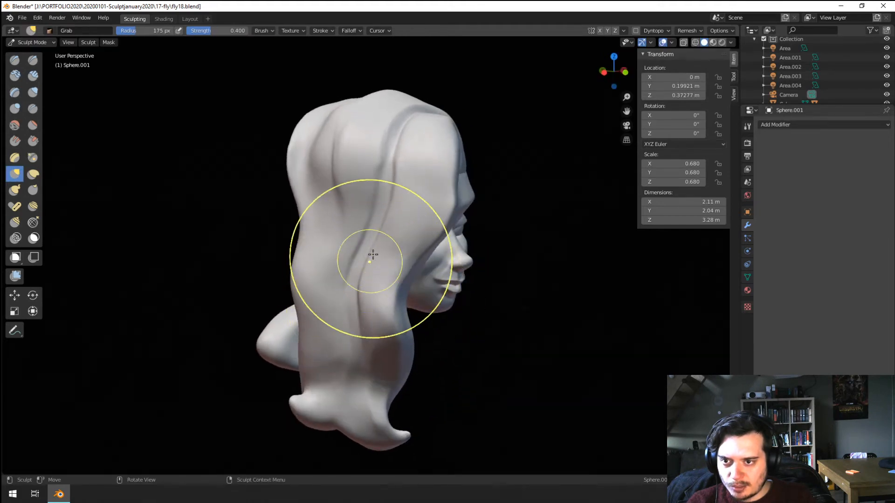
key(f)
click(372, 242)
mouse_move(387, 218)
middle_down()
mouse_move(398, 228)
mouse_move(399, 212)
middle_up()
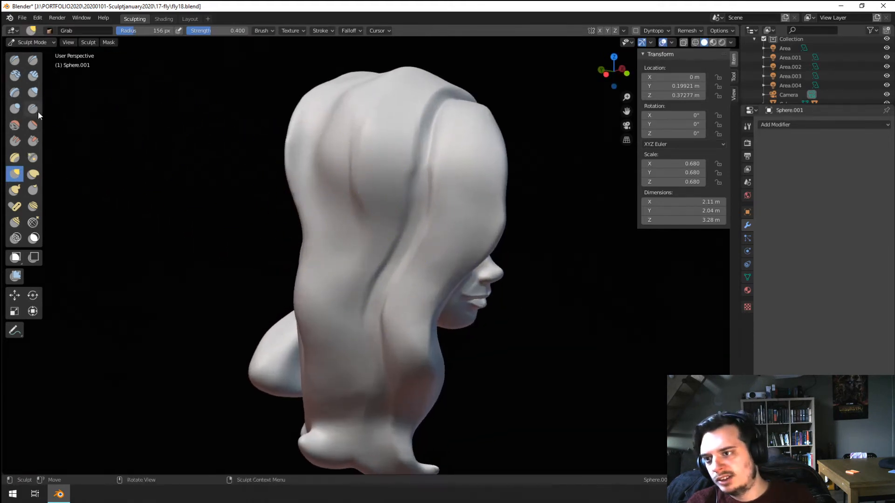
Step: Build up a wavy strand down the side of the hair with Clay Strips at 80 and 82 px, strength 0.915
click(33, 76)
middle_drag(149, 113, 299, 190)
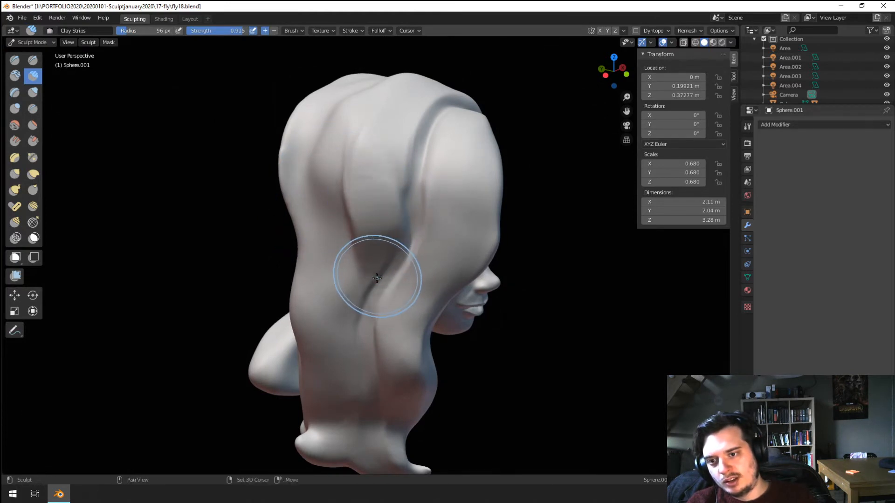
key(f)
click(365, 285)
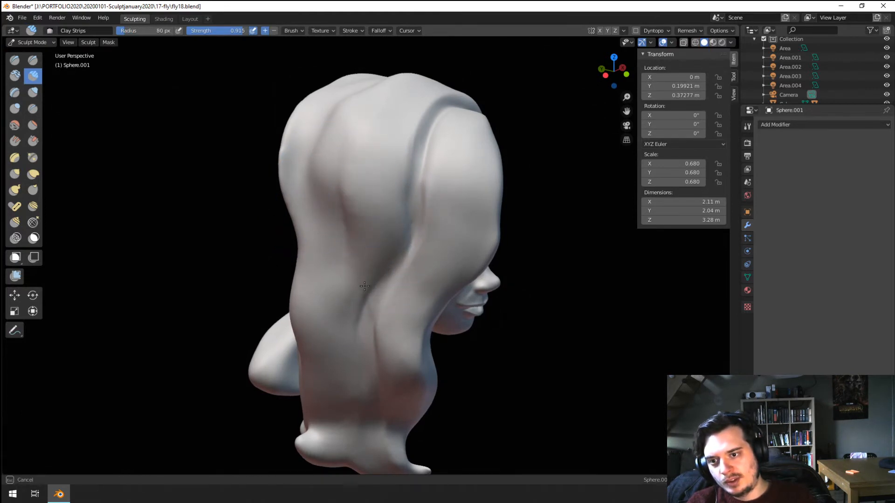
mouse_move(335, 339)
middle_down()
mouse_move(344, 284)
mouse_move(330, 298)
mouse_move(330, 279)
mouse_move(322, 301)
middle_up()
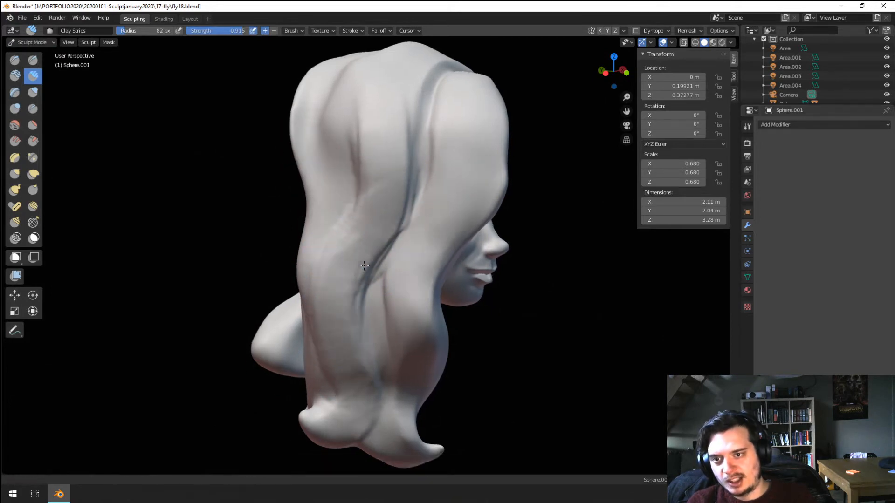
Step: Extend the built-up side strands from the crown to the curled tips with Clay Strips at 82 px
mouse_move(360, 236)
middle_down()
mouse_move(359, 218)
mouse_move(364, 231)
middle_up()
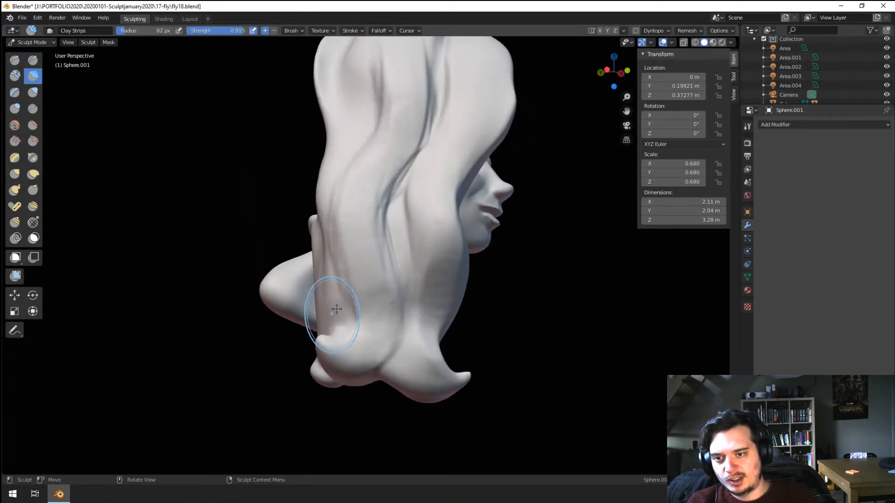
mouse_move(337, 309)
middle_down()
mouse_move(266, 327)
mouse_move(328, 333)
middle_up()
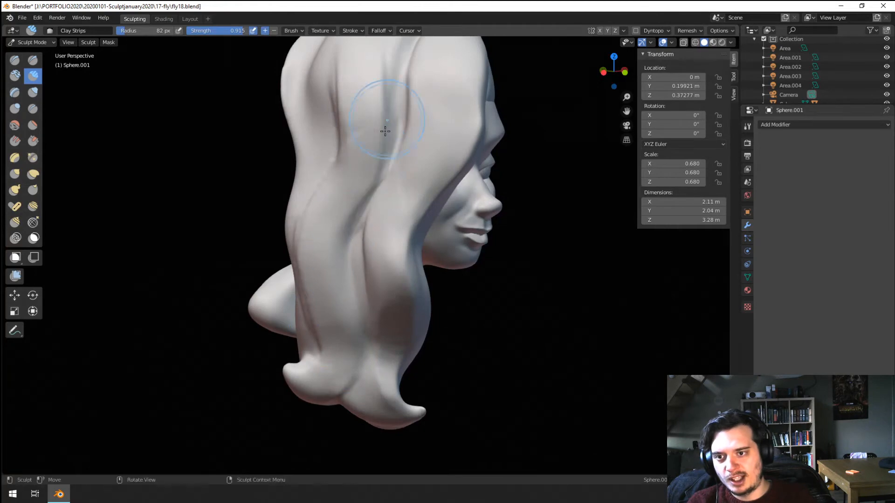
middle_drag(384, 131, 353, 275)
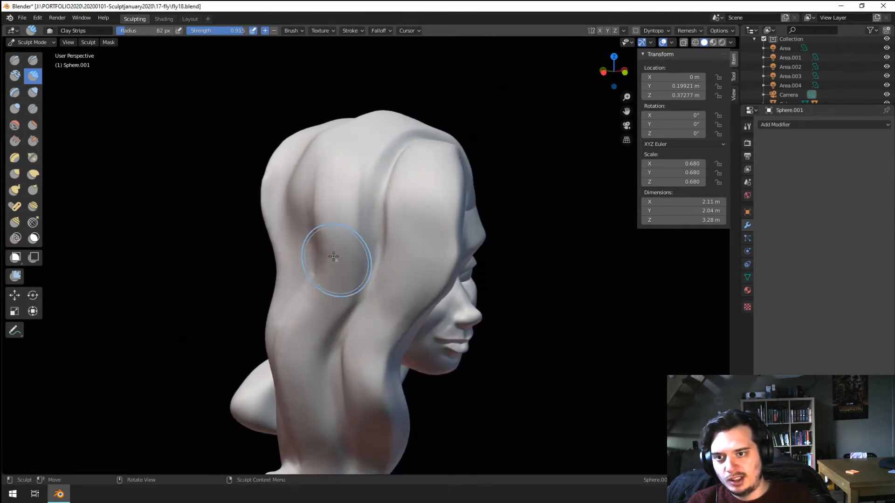
mouse_move(324, 273)
middle_down()
mouse_move(300, 259)
mouse_move(279, 320)
mouse_move(312, 320)
mouse_move(278, 321)
middle_up()
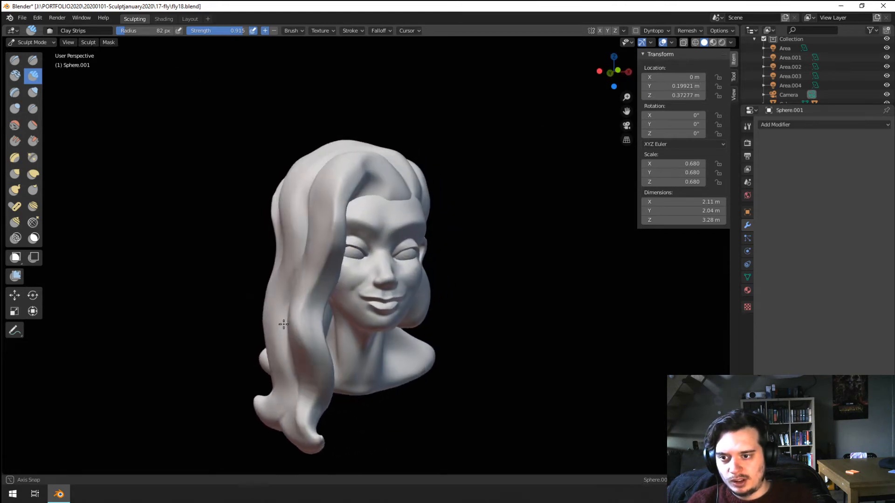
Step: Adjust the outer silhouette of the long side hair beside the face with Grab at 86, 112 and 101 px
key(g)
click(269, 280)
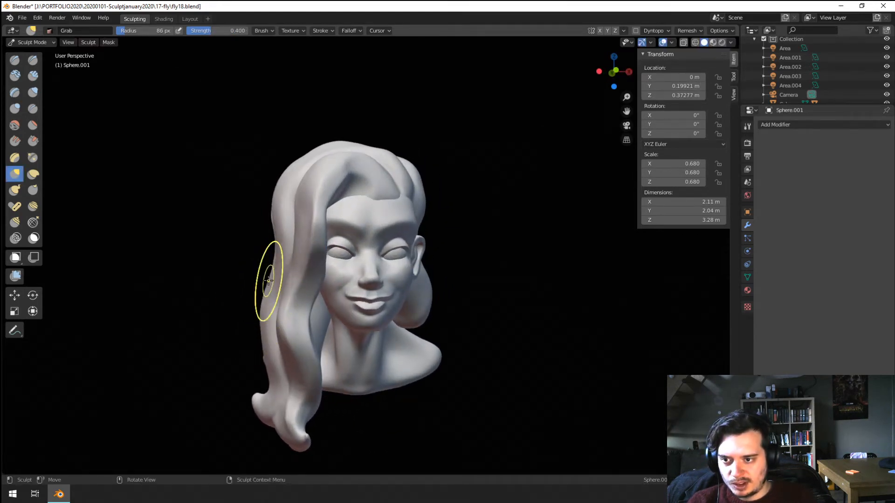
mouse_move(260, 281)
middle_down()
mouse_move(242, 280)
mouse_move(266, 278)
middle_up()
key(f)
click(256, 272)
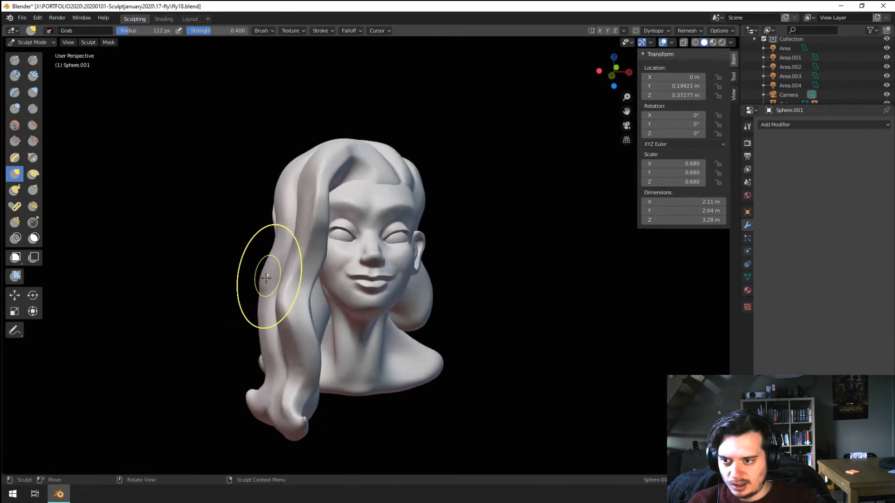
drag(257, 288, 260, 289)
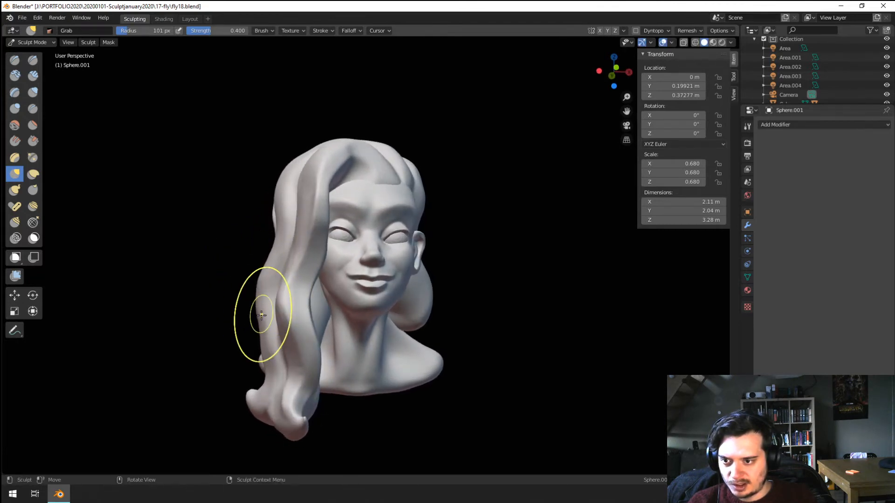
drag(263, 333, 271, 334)
middle_drag(270, 342, 255, 348)
drag(258, 349, 264, 350)
Step: Pull the lower end of the long side hair outward near the curled tips with Grab
mouse_move(264, 350)
middle_down()
mouse_move(250, 356)
mouse_move(359, 351)
mouse_move(436, 360)
mouse_move(313, 377)
middle_up()
key(bracketright)
key(bracketright)
key(bracketleft)
drag(279, 381, 268, 384)
key(bracketleft)
key(bracketleft)
key(bracketleft)
Step: Carve the groove between the lower side strands down to the curled tips with Crease at 65 and 42 px, strength 0.250
mouse_move(265, 388)
middle_down()
mouse_move(269, 379)
mouse_move(315, 387)
mouse_move(300, 368)
mouse_move(344, 295)
middle_up()
scroll(300, 366, up, 1)
scroll(343, 271, up, 2)
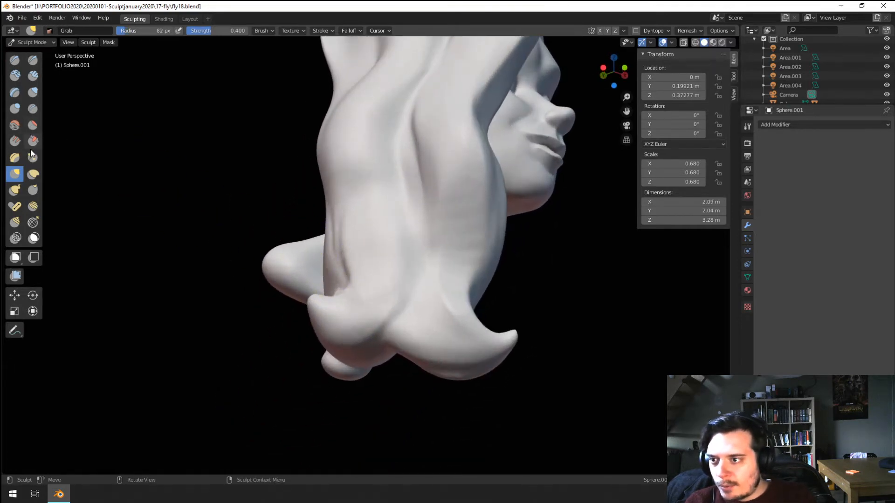
click(33, 108)
mouse_move(326, 233)
middle_down()
mouse_move(435, 235)
mouse_move(415, 203)
mouse_move(423, 148)
mouse_move(425, 252)
mouse_move(447, 190)
mouse_move(420, 256)
mouse_move(412, 319)
middle_up()
key(bracketleft)
key(bracketleft)
key(bracketleft)
key(bracketleft)
key(bracketleft)
key(bracketleft)
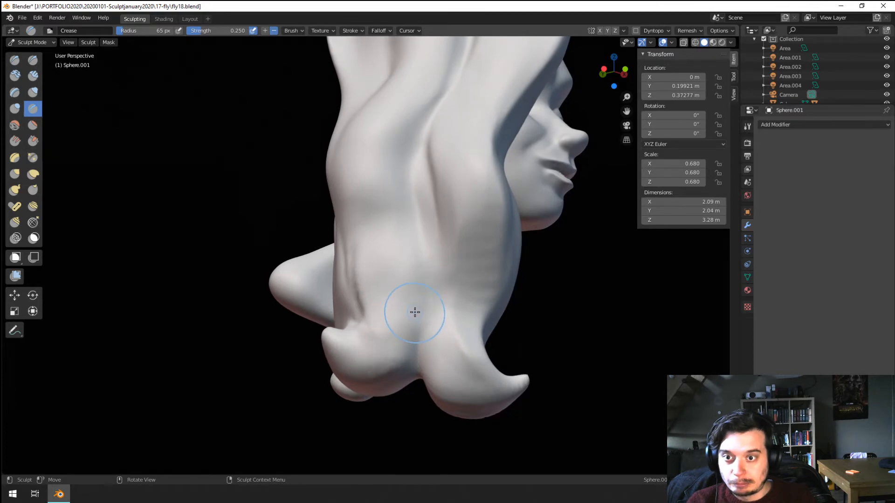
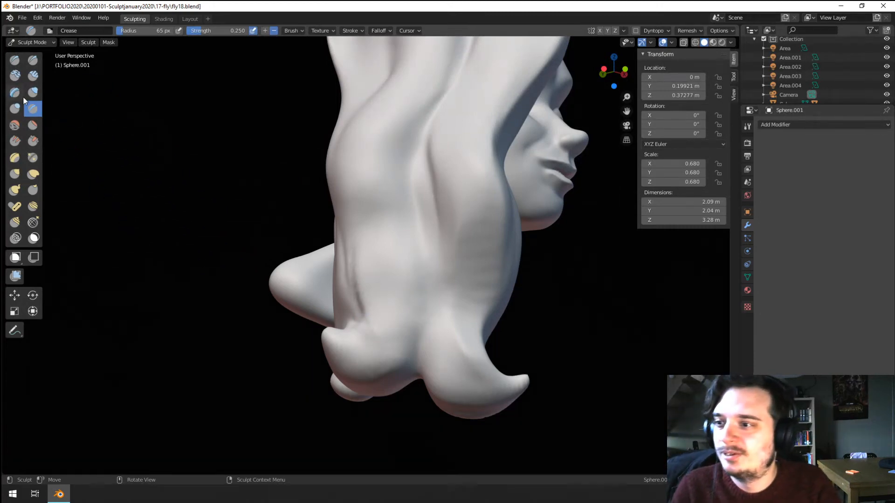
key(f)
click(409, 295)
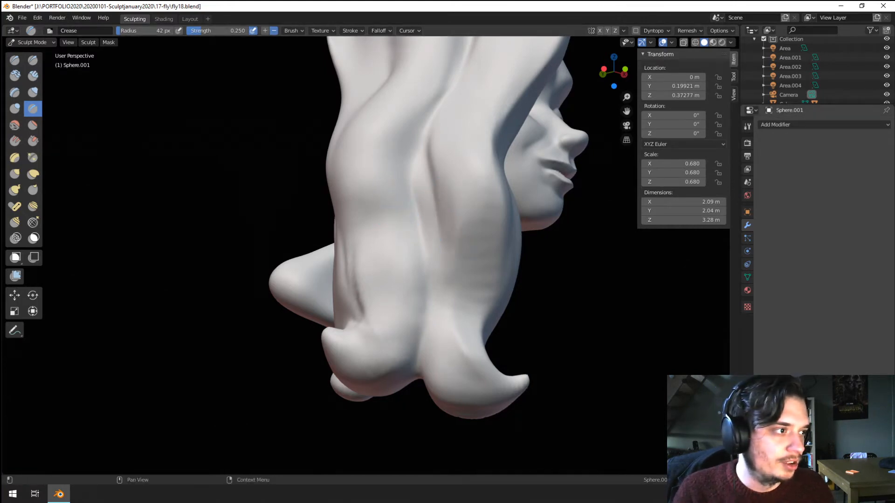
Step: Deepen the wavy grooves along the middle and lower side strands with Crease at 85 and 63 px
mouse_move(448, 265)
middle_down()
mouse_move(405, 280)
mouse_move(416, 282)
middle_up()
ctrl+middle_drag(416, 282, 414, 233)
middle_drag(405, 188, 410, 201)
key(f)
click(410, 203)
key(f)
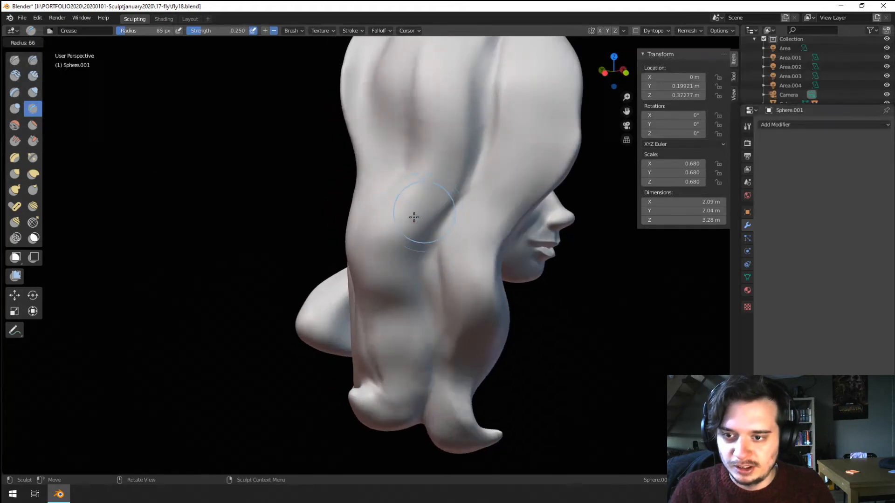
click(415, 221)
mouse_move(408, 272)
mouse_down()
mouse_move(416, 299)
mouse_move(398, 267)
mouse_up()
mouse_move(402, 335)
middle_down()
mouse_move(399, 270)
mouse_move(401, 280)
middle_up()
drag(407, 261, 416, 350)
mouse_move(362, 356)
mouse_down()
mouse_move(413, 336)
mouse_move(371, 349)
mouse_up()
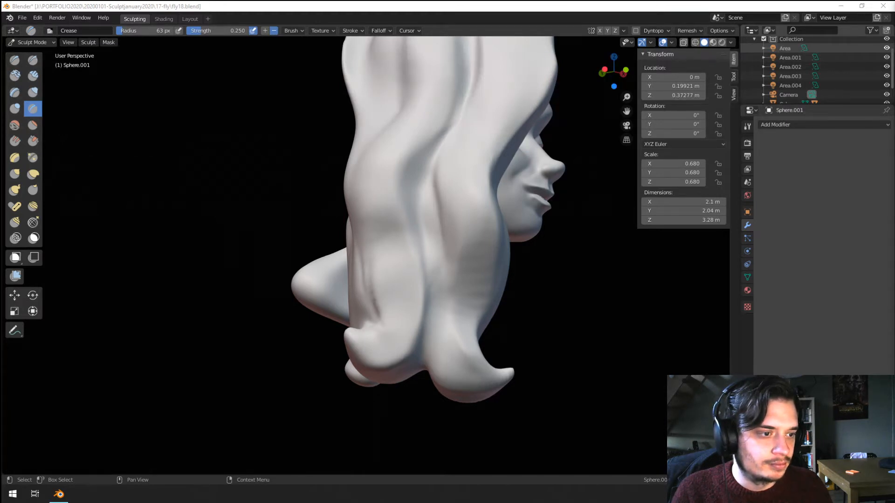
click(471, 311)
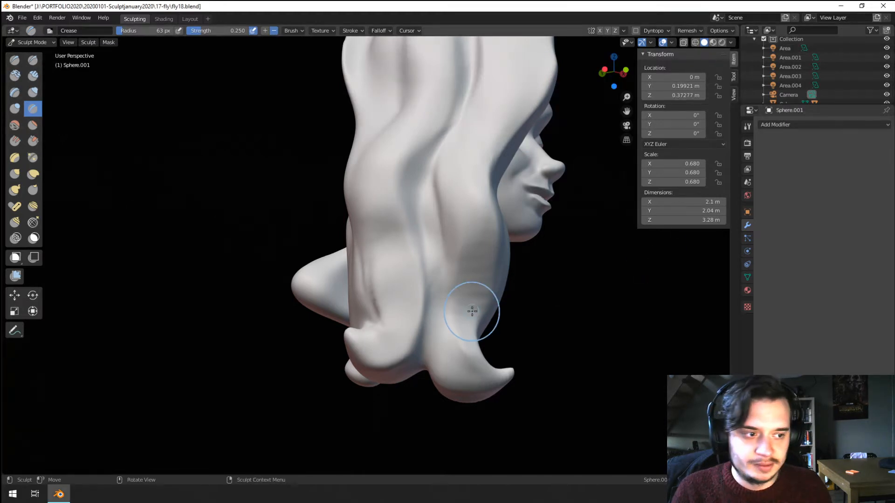
Step: Carve strand grooves into the inner hair between the neck and the back lock with Crease at 55, 59 and 44 px
mouse_move(433, 280)
middle_down()
mouse_move(344, 275)
mouse_move(322, 233)
middle_up()
scroll(328, 186, up, 3)
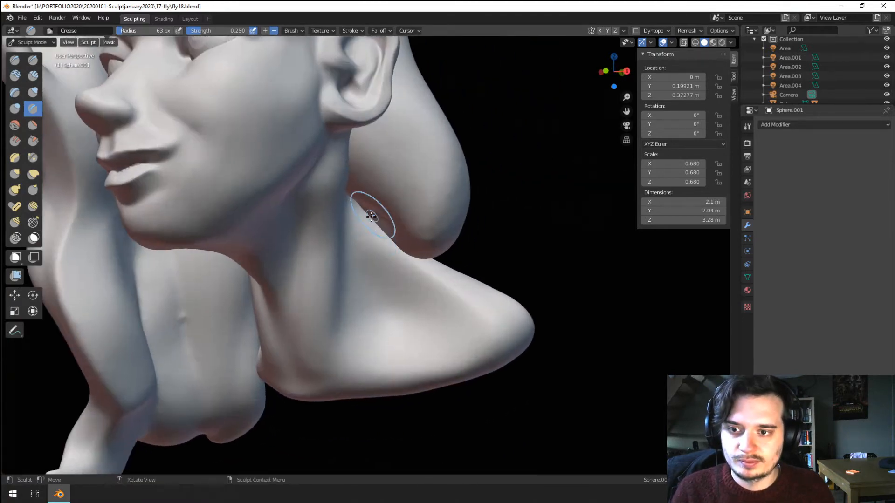
middle_drag(373, 214, 382, 198)
key(f)
click(379, 151)
key(f)
mouse_move(375, 140)
shift+middle_down()
mouse_move(378, 160)
mouse_move(403, 164)
shift+middle_up()
click(377, 161)
drag(394, 135, 389, 208)
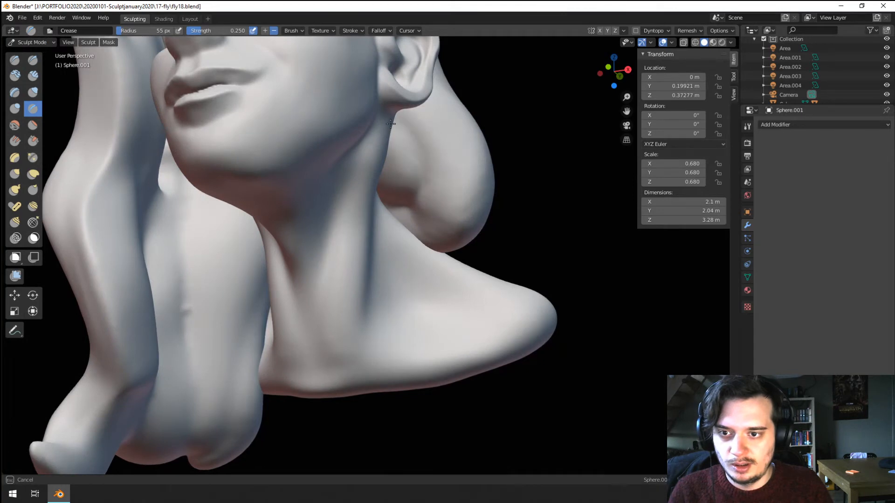
mouse_move(391, 123)
mouse_down()
mouse_move(403, 204)
mouse_move(418, 191)
mouse_move(412, 205)
mouse_up()
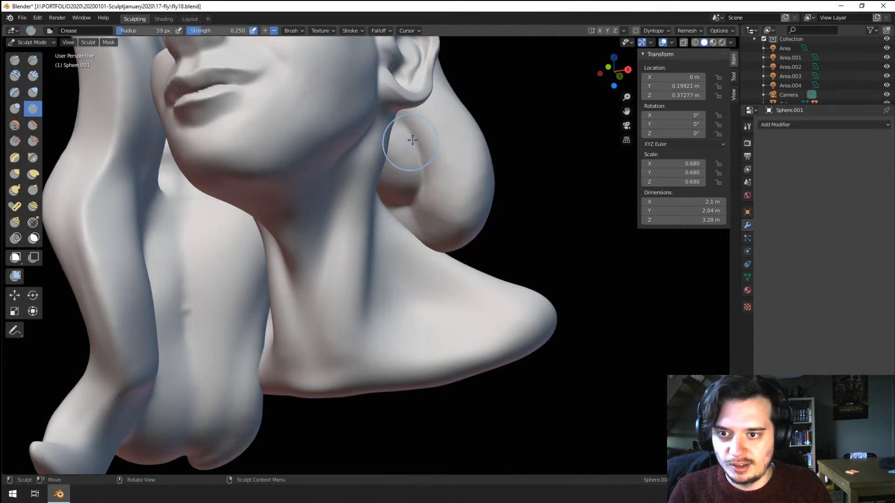
mouse_move(412, 134)
mouse_down()
mouse_move(410, 213)
mouse_move(420, 106)
mouse_up()
middle_drag(416, 185, 418, 222)
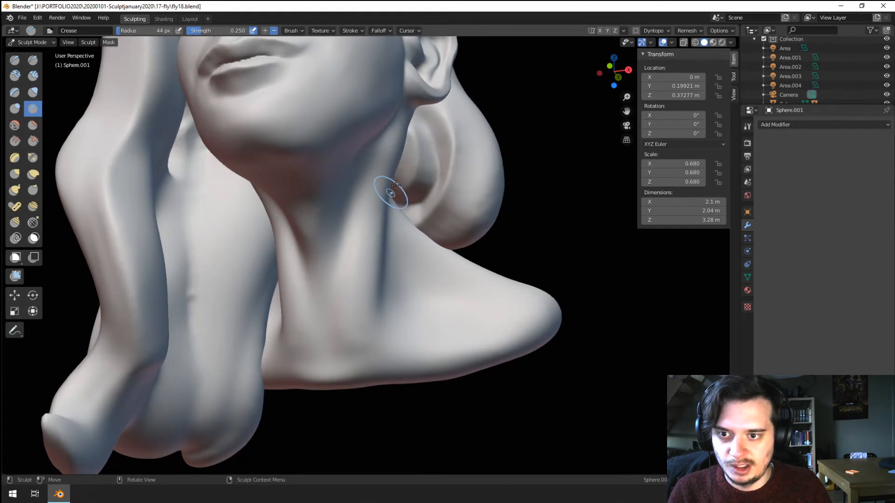
Step: Crease long grooves down the outer back lock behind the ear at 88 px
mouse_move(395, 185)
middle_down()
mouse_move(412, 179)
mouse_move(384, 174)
mouse_move(388, 208)
mouse_move(366, 188)
middle_up()
key(f)
click(416, 188)
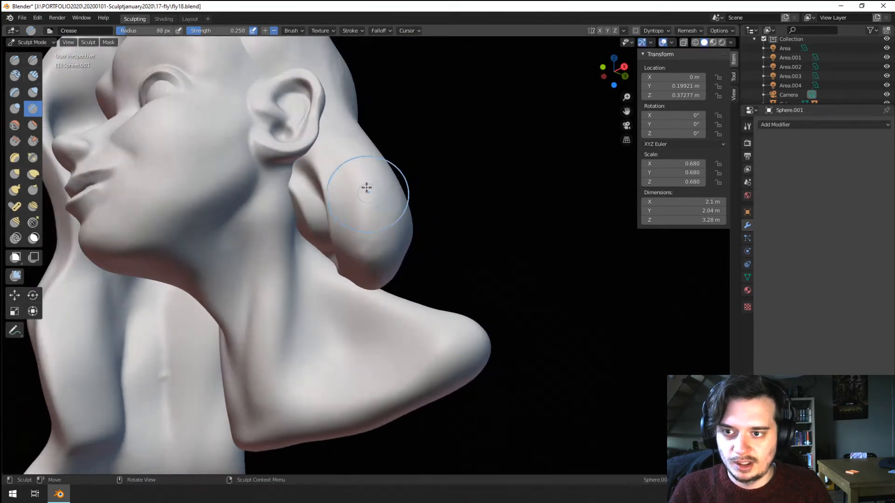
middle_drag(378, 254, 384, 186)
drag(398, 169, 360, 257)
drag(388, 139, 350, 235)
drag(369, 114, 351, 252)
Step: Reshape the rounded end of the back lock behind the ear into a pointed tip with Grab at 66 and 86 px
ctrl+middle_drag(358, 117, 365, 224)
mouse_move(366, 224)
middle_down()
mouse_move(382, 268)
mouse_move(400, 200)
mouse_move(386, 246)
middle_up()
key(g)
drag(386, 246, 401, 223)
key(f)
click(387, 240)
drag(402, 224, 400, 247)
drag(357, 263, 352, 267)
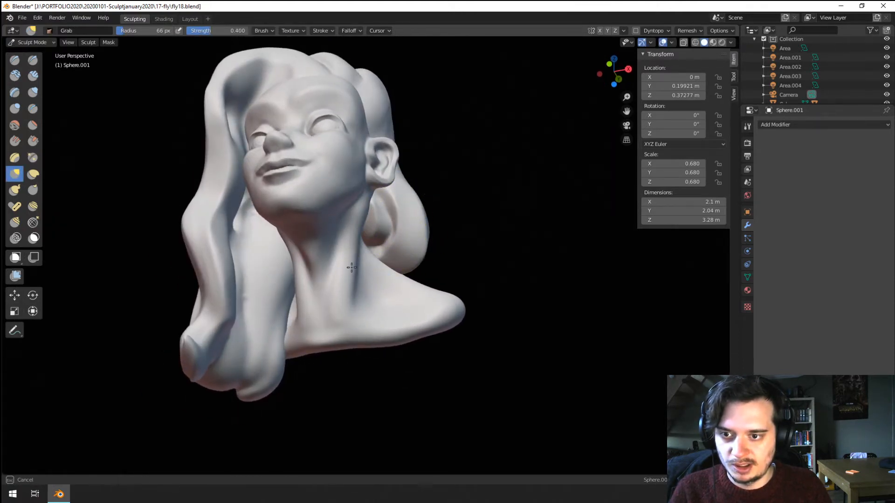
ctrl+middle_drag(370, 233, 373, 262)
mouse_move(373, 261)
middle_down()
mouse_move(417, 280)
mouse_move(436, 215)
mouse_move(392, 210)
mouse_move(349, 236)
mouse_move(320, 179)
middle_up()
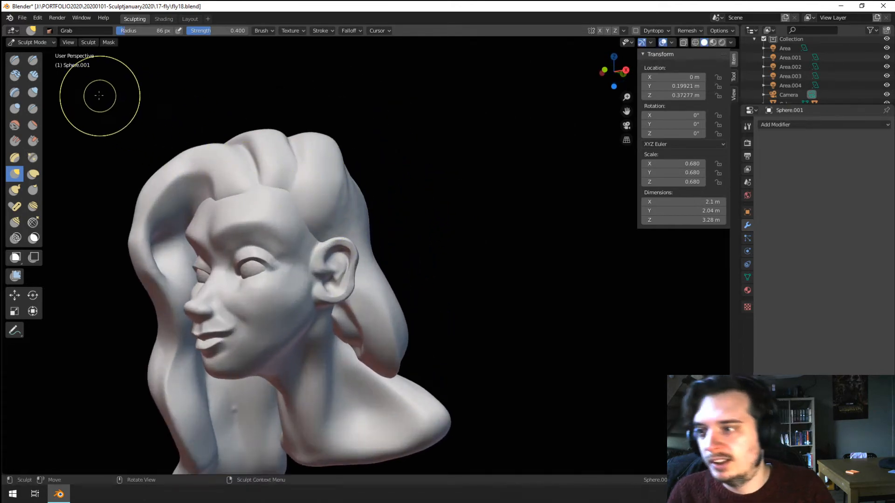
Step: Build up strands in the swept-back hair above the ear with Clay Strips at 43 px, strength 0.915
click(33, 75)
mouse_move(252, 200)
middle_down()
mouse_move(272, 209)
mouse_move(286, 170)
mouse_move(333, 264)
middle_up()
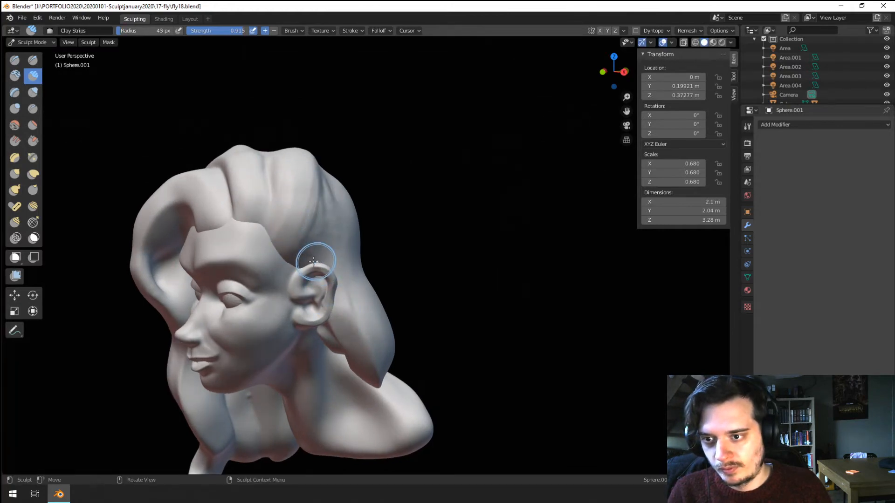
mouse_move(338, 192)
middle_down()
mouse_move(289, 191)
mouse_move(316, 197)
middle_up()
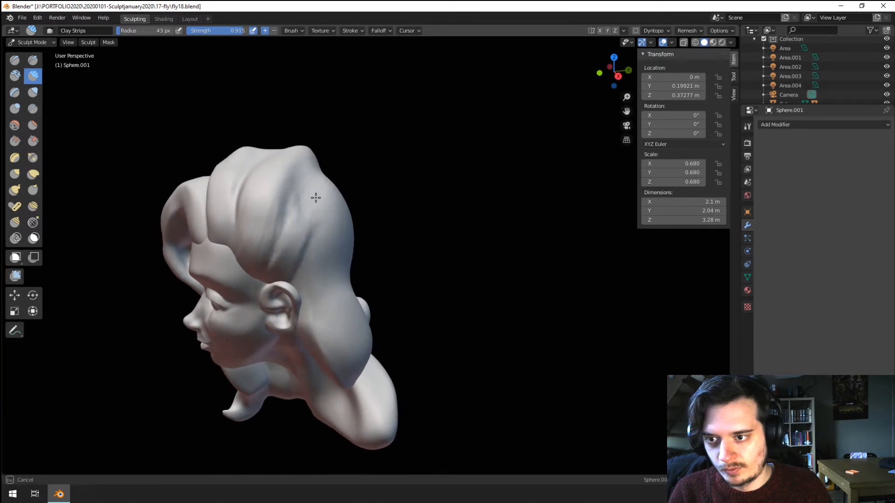
Step: Build a raised strand curving behind the ear toward the back hair with Clay Strips at 56 px
mouse_move(277, 279)
middle_down()
mouse_move(290, 250)
mouse_move(286, 259)
middle_up()
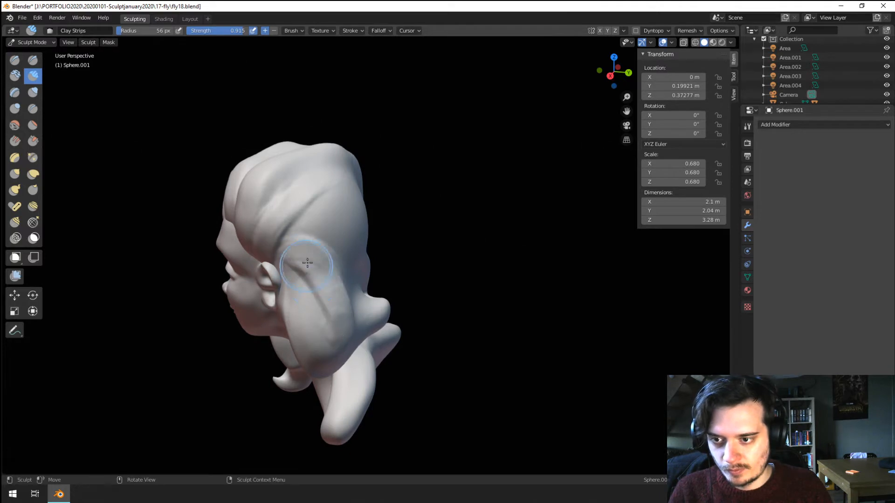
mouse_move(307, 263)
middle_down()
mouse_move(327, 259)
mouse_move(289, 256)
middle_up()
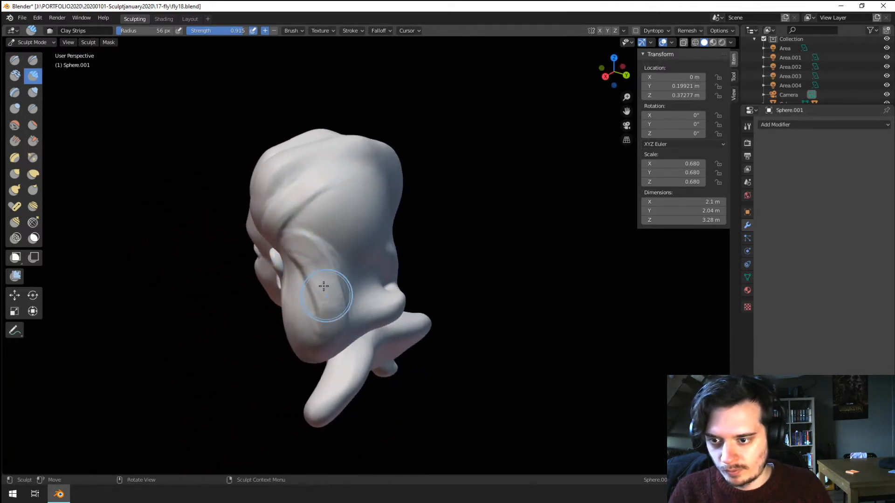
middle_drag(323, 285, 320, 294)
middle_drag(386, 333, 382, 331)
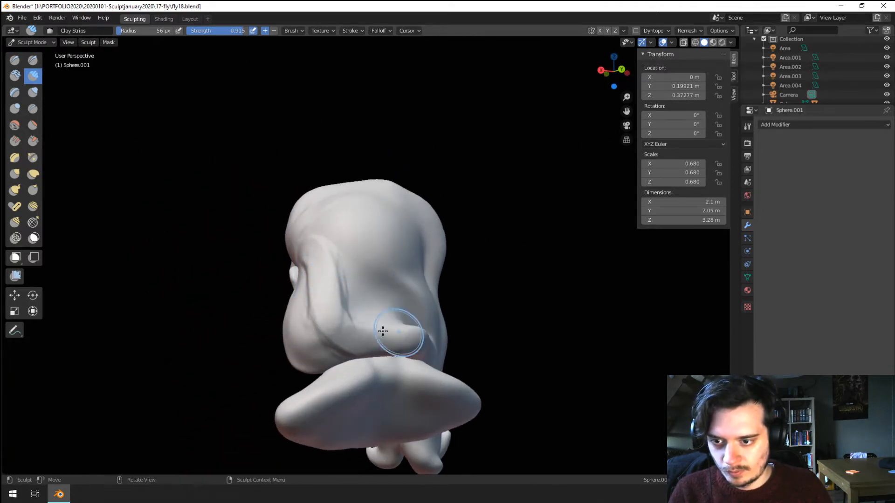
Step: Build up flowing strands across the hair behind the ear with Clay Strips at about 60 px
mouse_move(319, 249)
middle_down()
mouse_move(310, 280)
mouse_move(340, 236)
mouse_move(318, 231)
middle_up()
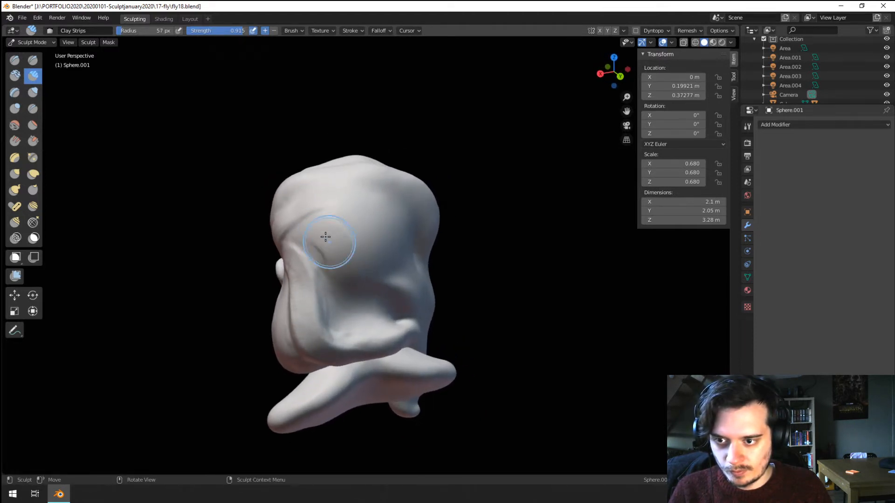
key(f)
mouse_move(326, 236)
mouse_down()
mouse_move(358, 290)
mouse_move(342, 304)
mouse_up()
click(393, 296)
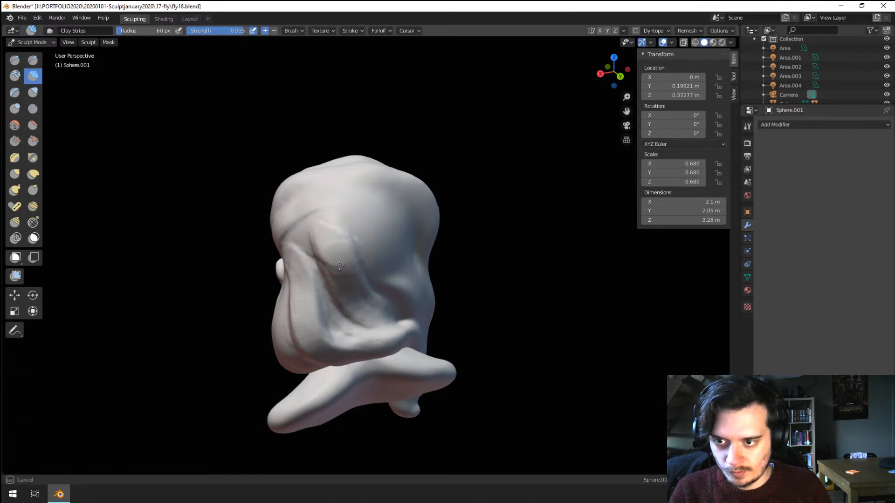
middle_drag(359, 267, 343, 240)
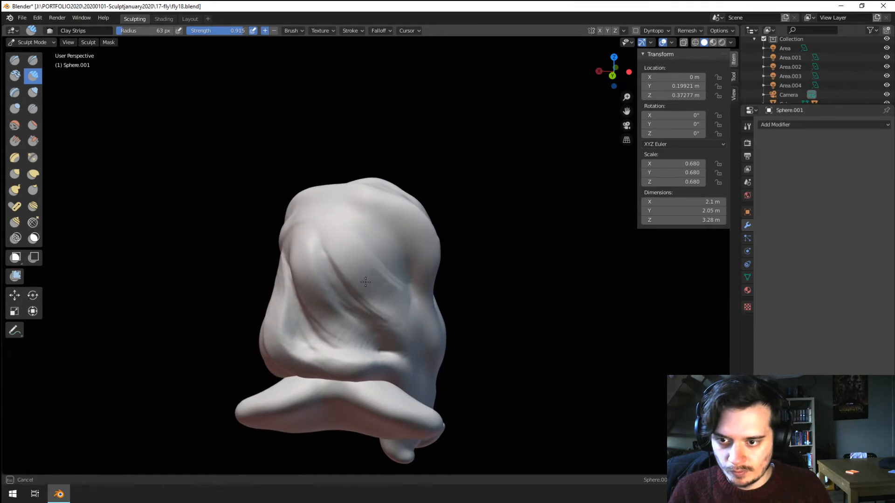
Step: Build long wavy strands down the back of the head with Clay Strips at 63 and 75 px
middle_drag(365, 282, 336, 278)
drag(383, 225, 422, 294)
key(f)
click(438, 292)
drag(390, 256, 413, 323)
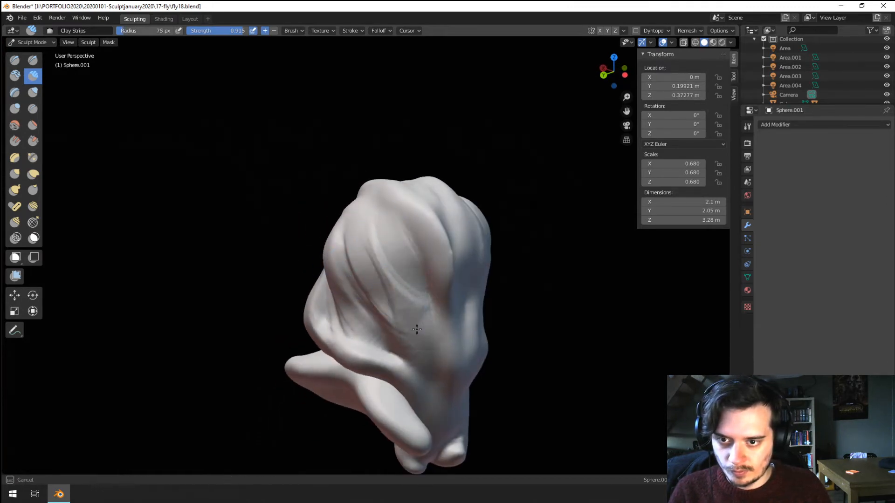
mouse_move(371, 288)
middle_down()
mouse_move(292, 281)
mouse_move(361, 272)
mouse_move(409, 291)
mouse_move(309, 316)
mouse_move(434, 308)
mouse_move(329, 270)
mouse_move(280, 233)
middle_up()
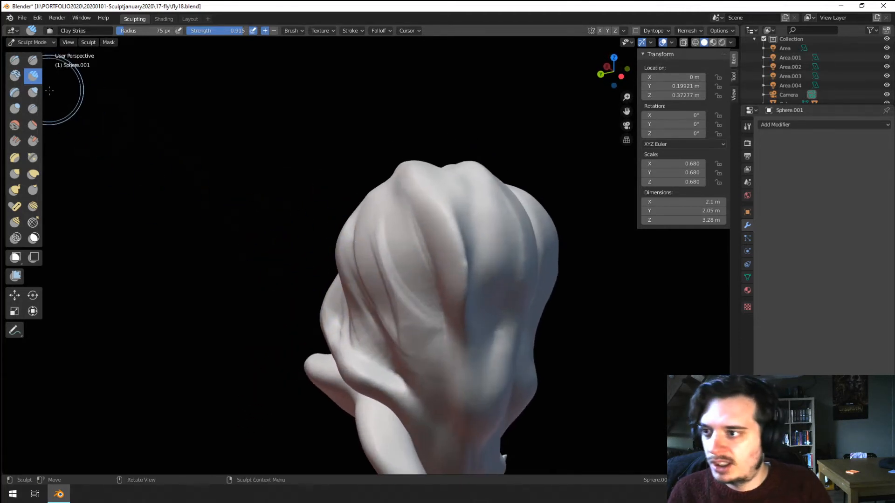
Step: Reshape the volume of the strands on the back of the head with Blob at 152 px, strength 0.500
click(15, 108)
key(f)
click(410, 295)
drag(415, 214, 434, 344)
middle_drag(393, 249, 436, 272)
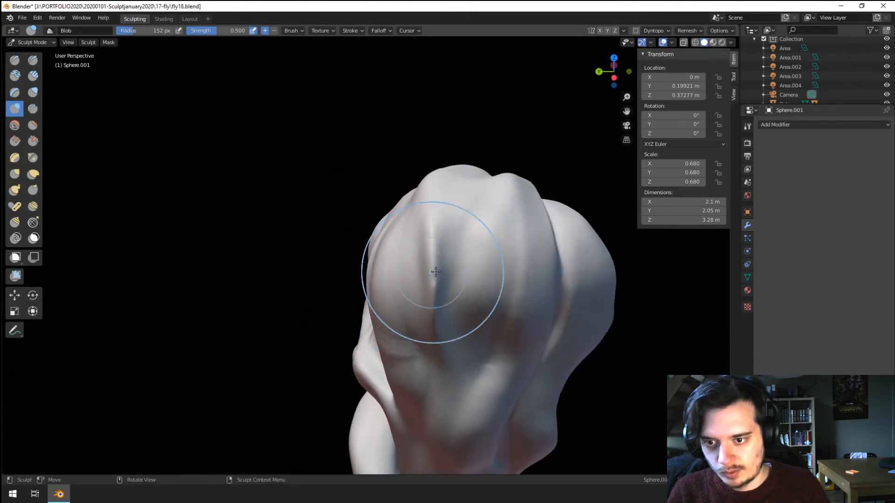
mouse_move(434, 227)
middle_down()
mouse_move(319, 274)
mouse_move(306, 261)
mouse_move(292, 299)
mouse_move(401, 293)
mouse_move(399, 309)
middle_up()
scroll(395, 280, up, 4)
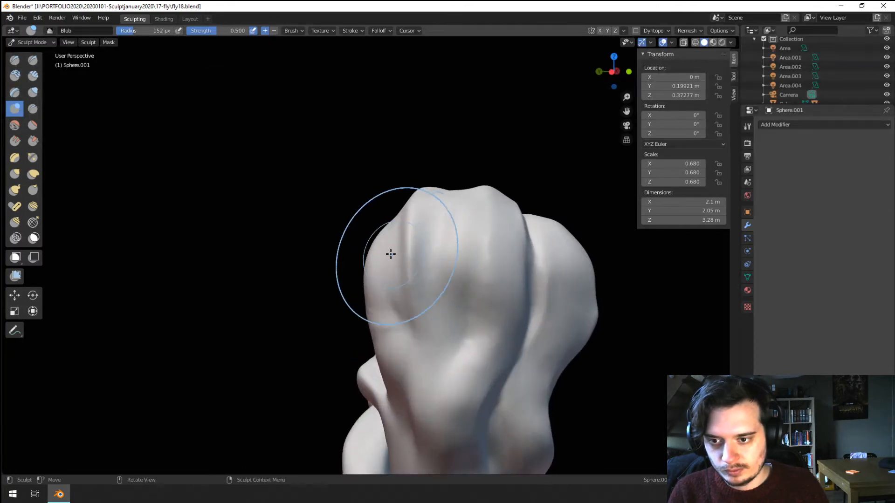
Step: Crease grooves between the wavy locks down the back of the hair at 70 and 59 px, strength 0.250
click(33, 109)
mouse_move(359, 220)
middle_down()
mouse_move(397, 265)
mouse_move(412, 261)
mouse_move(432, 332)
mouse_move(417, 262)
middle_up()
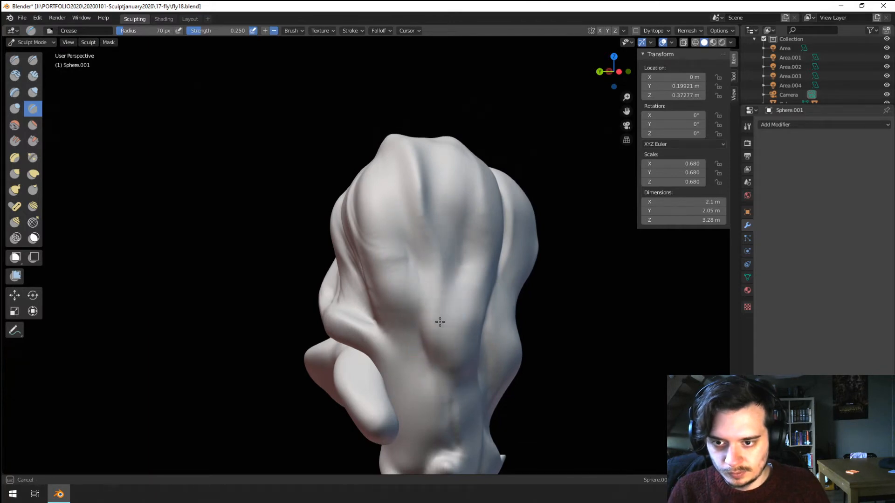
middle_drag(450, 367, 396, 332)
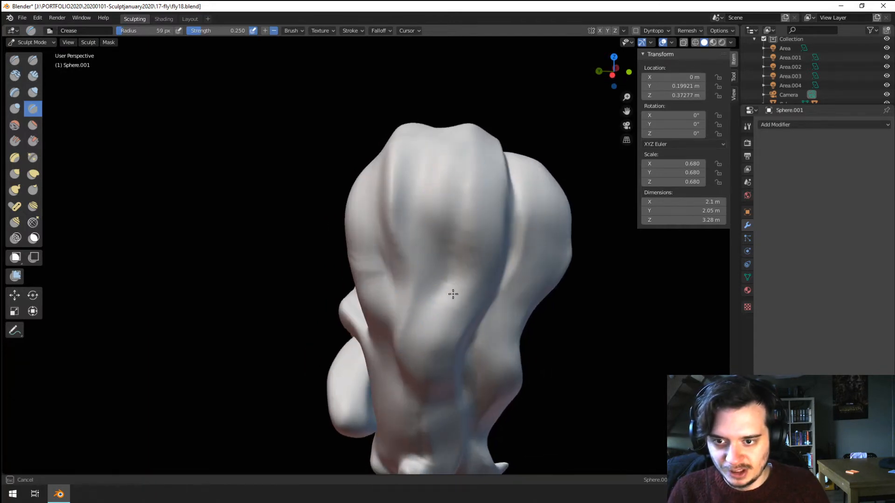
mouse_move(475, 223)
middle_down()
mouse_move(390, 234)
mouse_move(405, 319)
mouse_move(417, 303)
middle_up()
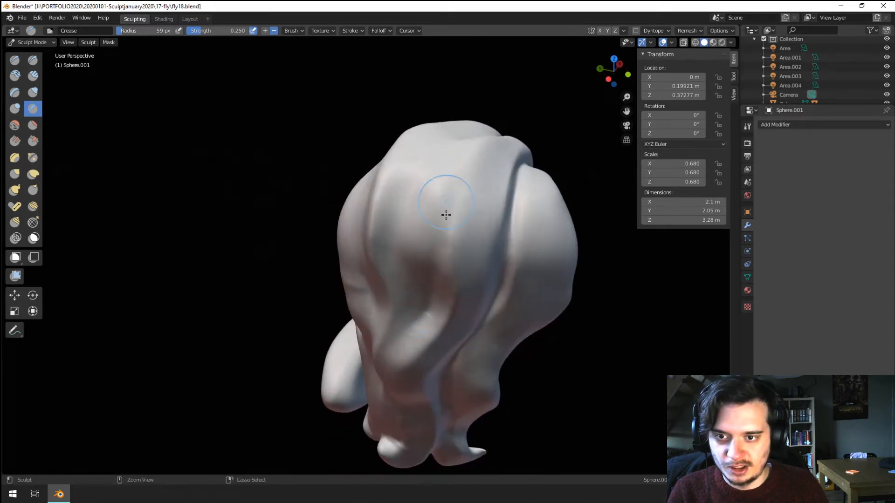
mouse_move(445, 214)
middle_down()
mouse_move(451, 295)
mouse_move(435, 276)
mouse_move(434, 200)
mouse_move(397, 233)
mouse_move(405, 232)
middle_up()
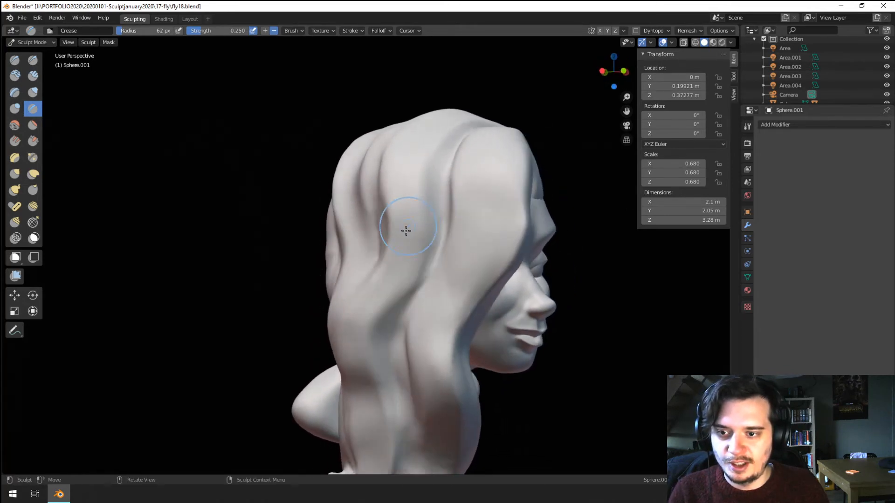
Step: Crease the separations between the long wavy side locks at 53 px
key(f)
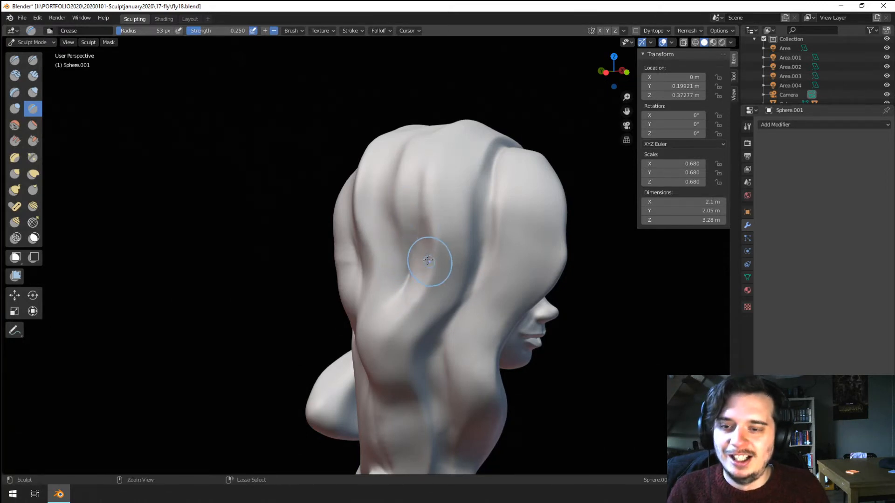
middle_drag(427, 260, 424, 243)
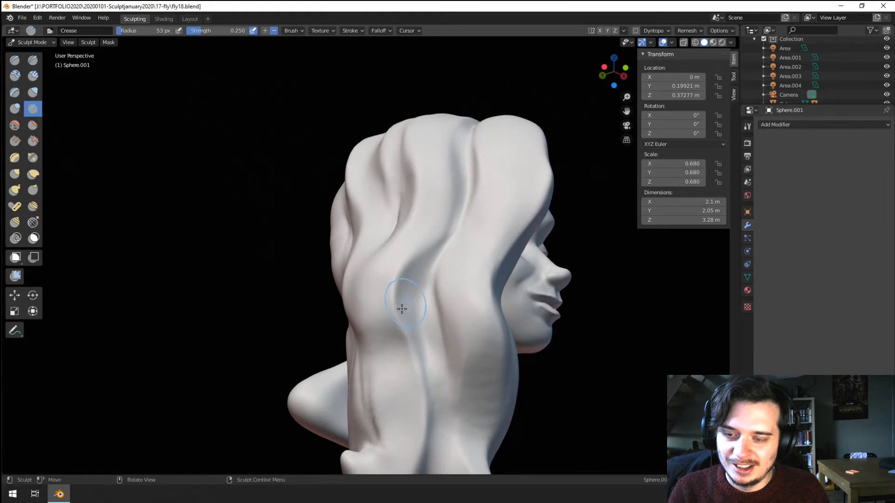
mouse_move(402, 308)
middle_down()
mouse_move(359, 320)
mouse_move(386, 288)
mouse_move(410, 304)
mouse_move(400, 294)
middle_up()
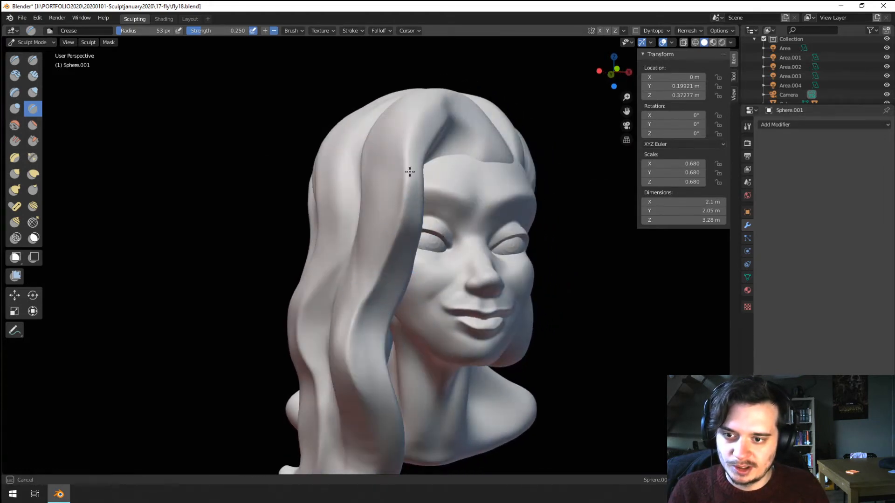
middle_drag(409, 172, 403, 270)
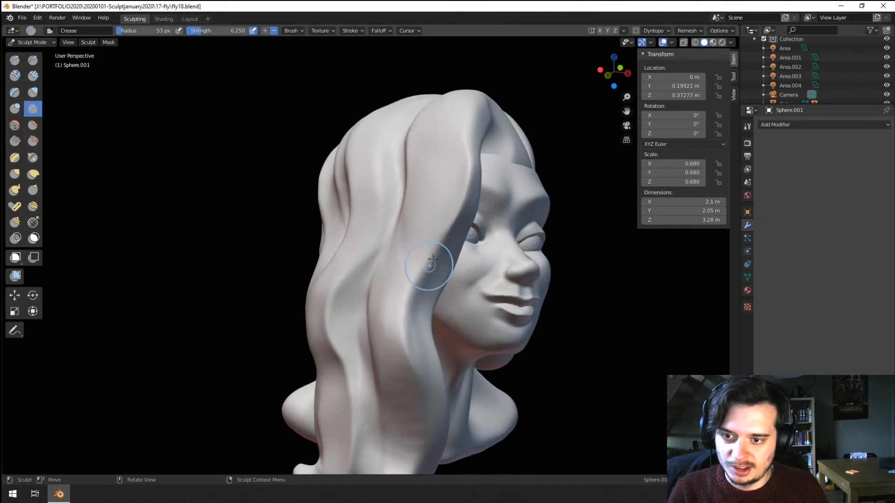
middle_drag(426, 306, 404, 264)
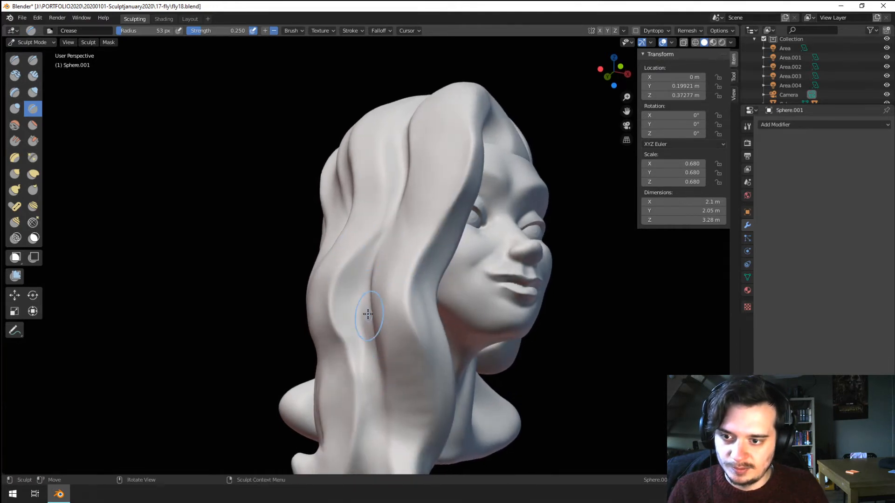
mouse_move(367, 314)
shift+middle_down()
mouse_move(340, 271)
mouse_move(352, 297)
shift+middle_up()
Step: Adjust the shape of the lower back side lock above its curled end with Grab at 98 and 183 px
key(g)
middle_drag(350, 329, 350, 345)
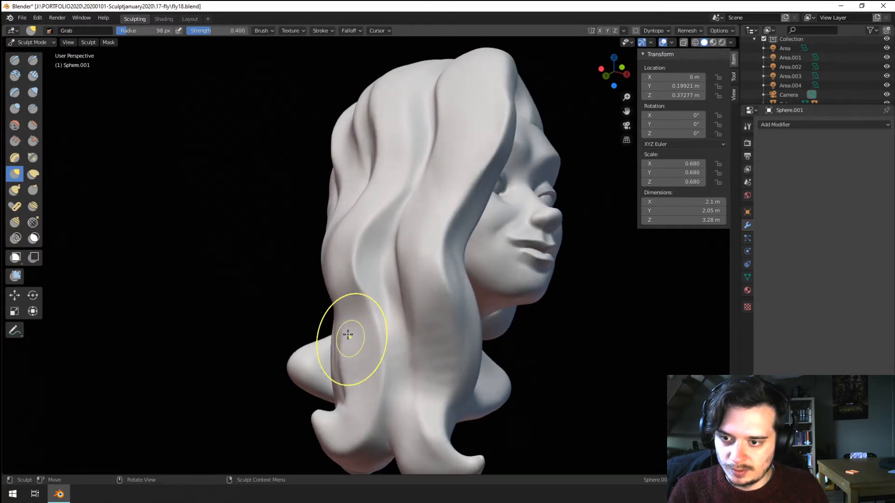
click(36, 111)
middle_drag(306, 253, 334, 255)
key(g)
key(bracketright)
key(bracketright)
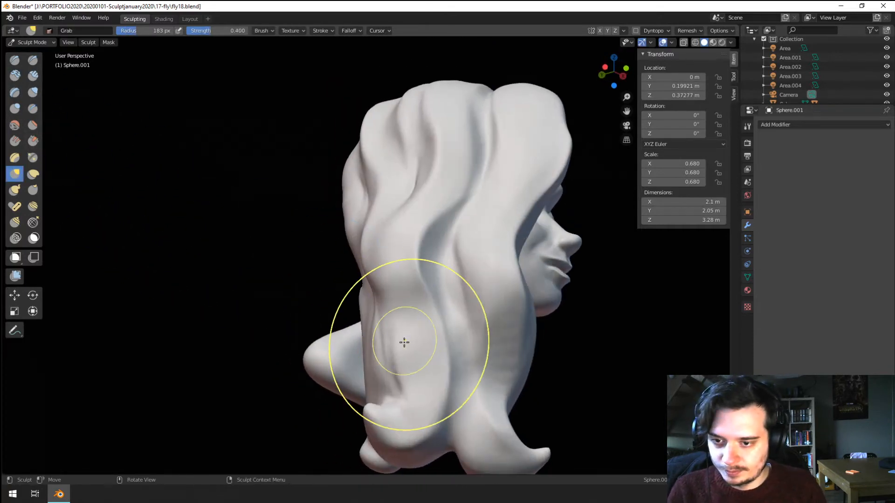
mouse_move(382, 357)
mouse_down()
mouse_move(403, 357)
mouse_move(406, 391)
mouse_up()
mouse_move(408, 400)
middle_down()
mouse_move(365, 379)
mouse_move(393, 379)
mouse_move(403, 389)
middle_up()
shift+middle_drag(371, 431, 362, 357)
scroll(355, 328, up, 1)
Step: Carve a hollow into the lower back lock above its curled end with Blob at 95 px
click(15, 109)
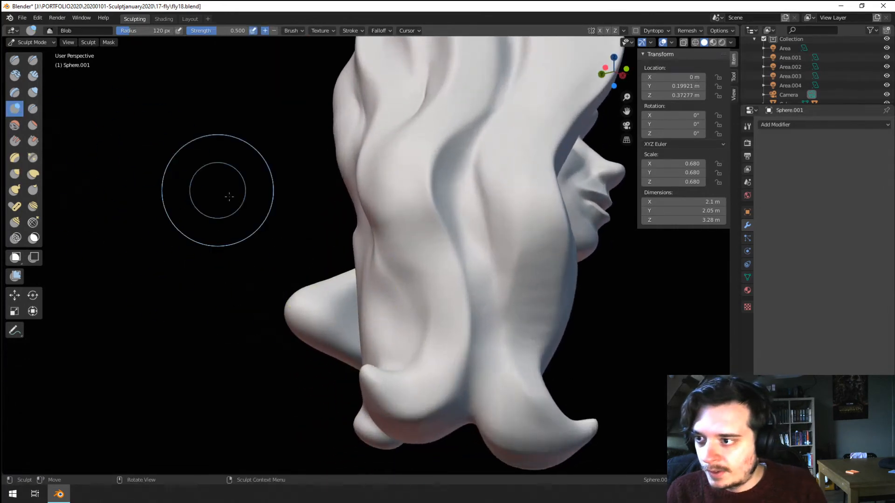
key(bracketleft)
key(bracketleft)
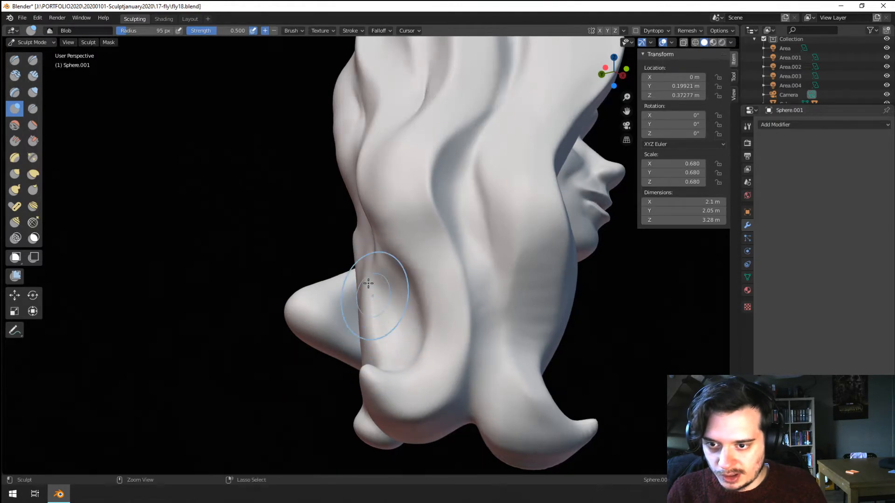
mouse_move(379, 347)
middle_down()
mouse_move(415, 294)
mouse_move(435, 323)
mouse_move(424, 321)
middle_up()
Step: Pull the rounded end of the rear lock downward into a pointed, outward-curving tip with Snake Hook at 95 and 105 px
click(19, 194)
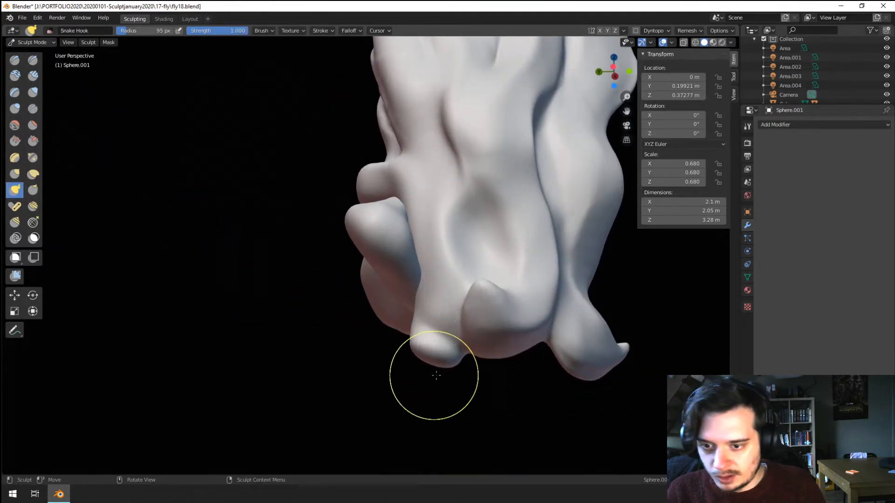
mouse_move(431, 355)
mouse_down()
mouse_move(433, 389)
mouse_move(460, 396)
mouse_up()
middle_drag(457, 394, 391, 390)
mouse_move(387, 390)
ctrl+middle_down()
mouse_move(341, 436)
mouse_move(305, 386)
mouse_move(355, 375)
mouse_move(358, 325)
mouse_move(320, 347)
ctrl+middle_up()
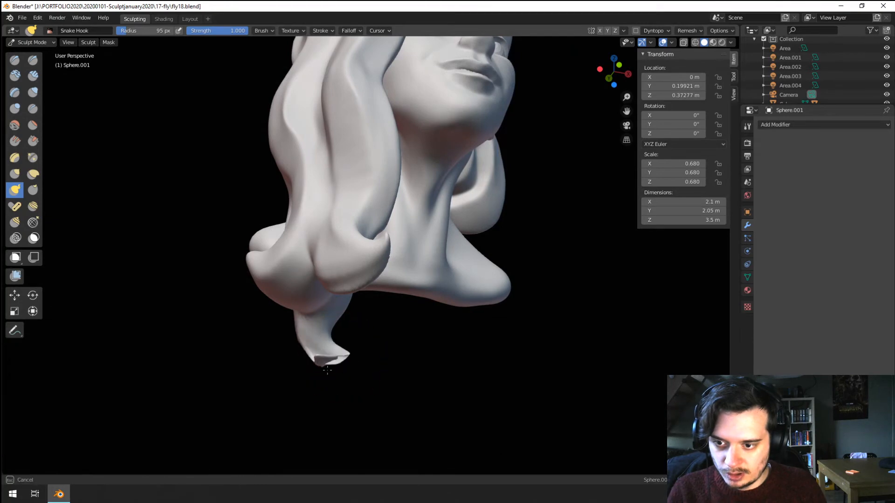
mouse_move(345, 348)
middle_down()
mouse_move(380, 335)
mouse_move(336, 339)
middle_up()
key(f)
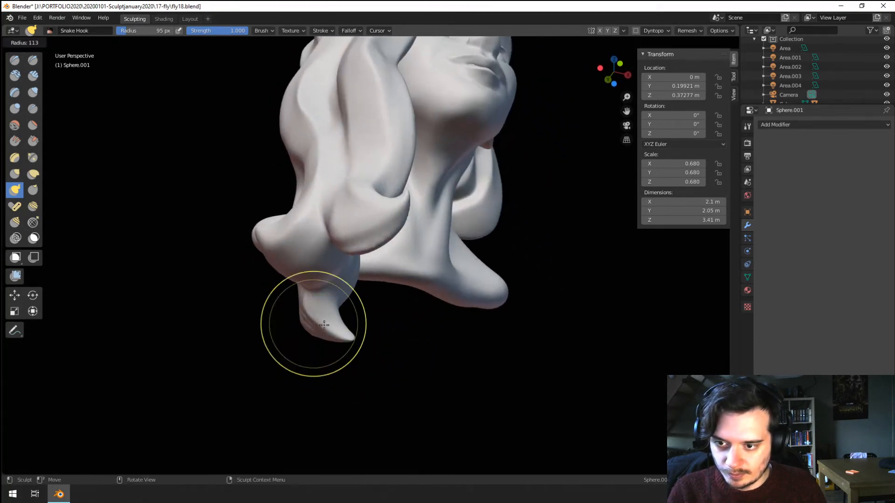
click(369, 326)
drag(325, 332, 334, 336)
middle_drag(357, 332, 334, 338)
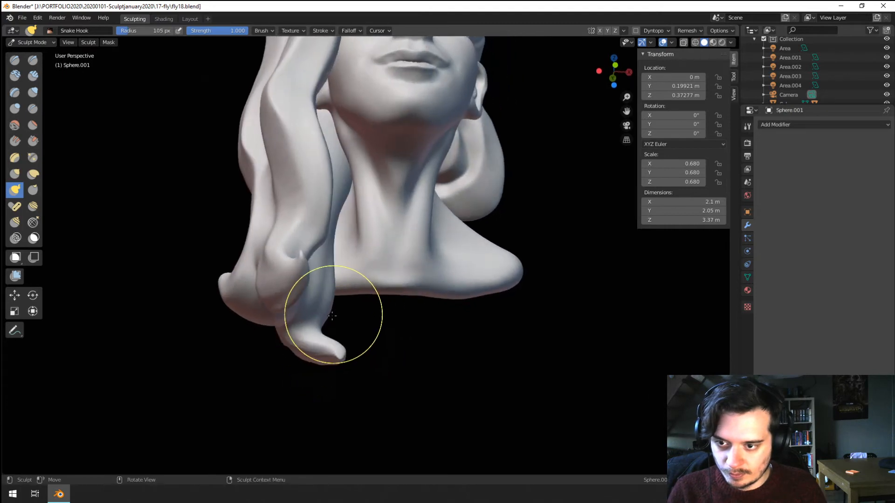
Step: Shorten the rear lock's pointed tip and bend it upward with Grab at 94 px
key(g)
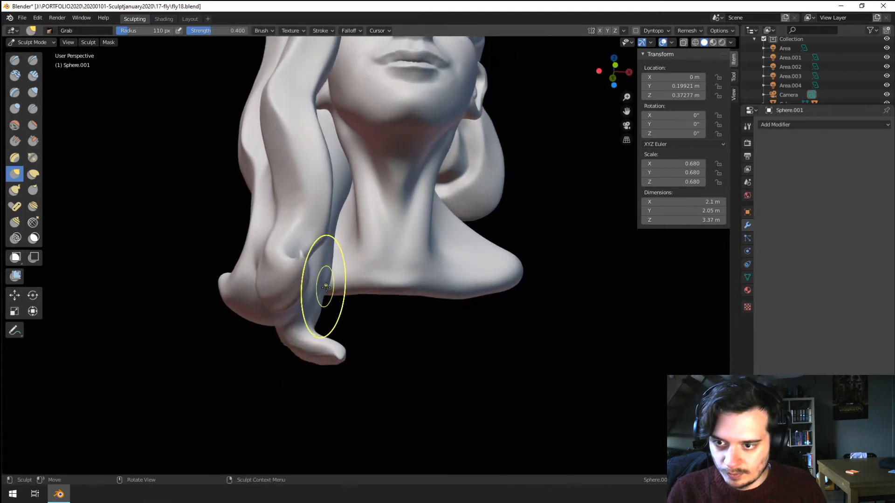
middle_drag(326, 286, 324, 330)
key(f)
click(362, 380)
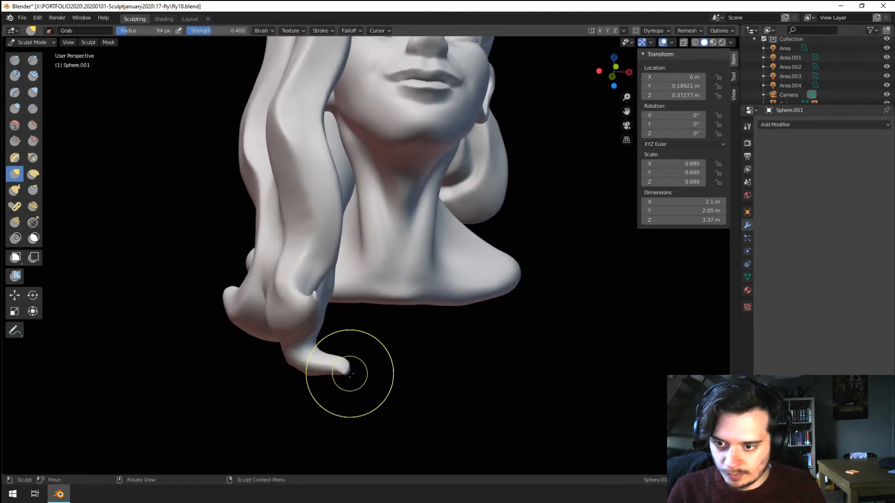
drag(343, 353, 349, 353)
middle_drag(349, 356, 357, 343)
drag(344, 348, 320, 344)
middle_drag(333, 349, 339, 343)
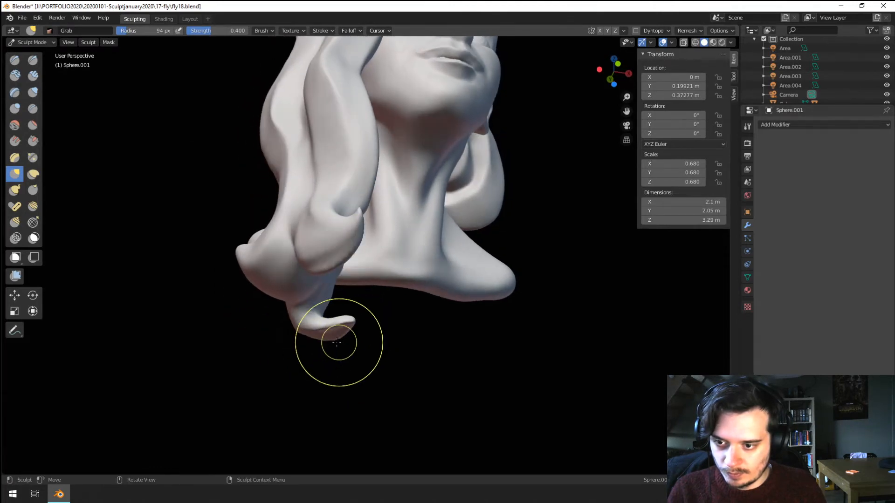
Step: Refine the curve of the rear lock's tip from several angles with Grab at up to 147 px
key(f)
click(348, 342)
drag(306, 363, 305, 363)
middle_drag(305, 364, 431, 358)
drag(423, 331, 433, 337)
middle_drag(370, 333, 438, 328)
key(f)
click(442, 320)
drag(441, 318, 435, 311)
drag(434, 317, 429, 317)
mouse_move(329, 333)
middle_down()
mouse_move(396, 337)
mouse_move(383, 350)
mouse_move(399, 356)
mouse_move(392, 320)
mouse_move(415, 279)
middle_up()
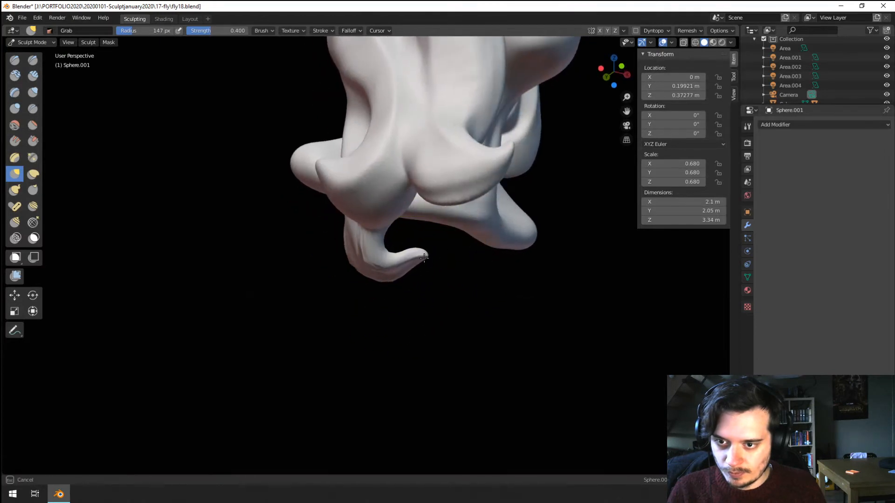
Step: Curl the rear lock's tip further upward with the Rotate brush at 147 px, strength 1.000
click(15, 222)
drag(400, 262, 419, 242)
mouse_move(436, 230)
middle_down()
mouse_move(371, 281)
mouse_move(330, 250)
middle_up()
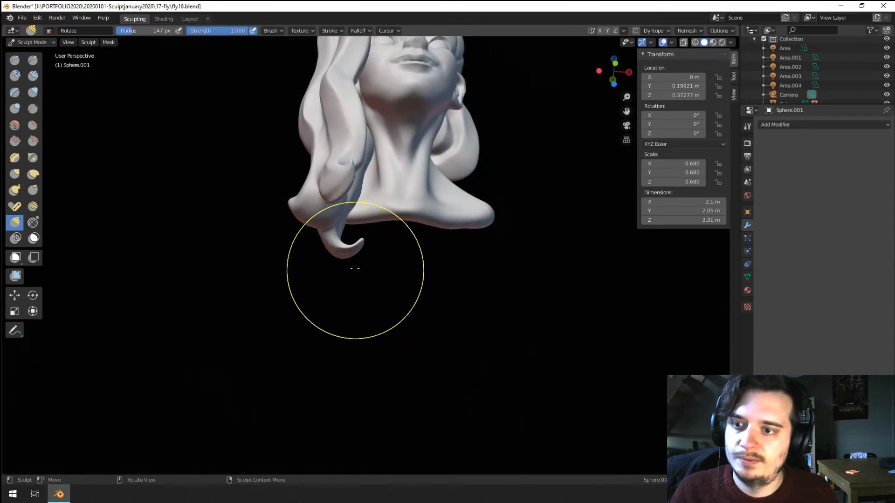
drag(385, 242, 382, 240)
middle_drag(381, 240, 377, 244)
ctrl+middle_drag(377, 244, 364, 215)
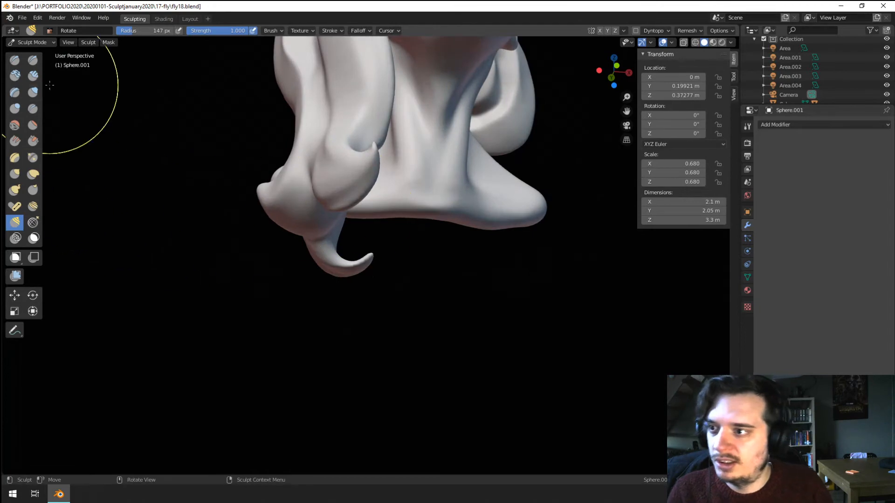
Step: Thicken the curled tip of the rear lock with Inflate/Deflate at 147 px, strength 0.500
click(33, 93)
middle_drag(283, 218, 210, 221)
mouse_move(278, 302)
mouse_down()
mouse_move(268, 298)
mouse_move(274, 263)
mouse_up()
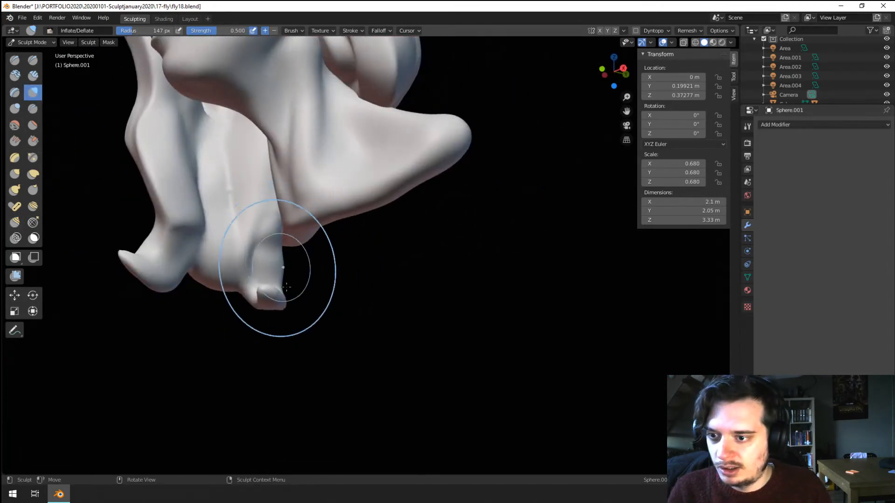
middle_drag(286, 287, 308, 300)
drag(293, 304, 302, 273)
mouse_move(303, 265)
middle_down()
mouse_move(356, 250)
mouse_move(326, 326)
mouse_move(250, 326)
mouse_move(251, 256)
middle_up()
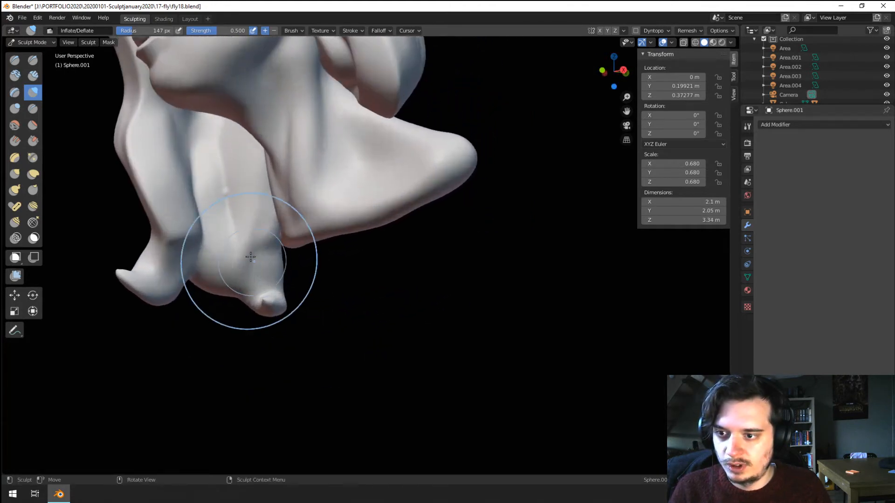
Step: Crease the inner face of the rear lock above its curled tip at 80 px, strength 0.250
scroll(251, 258, up, 3)
click(37, 106)
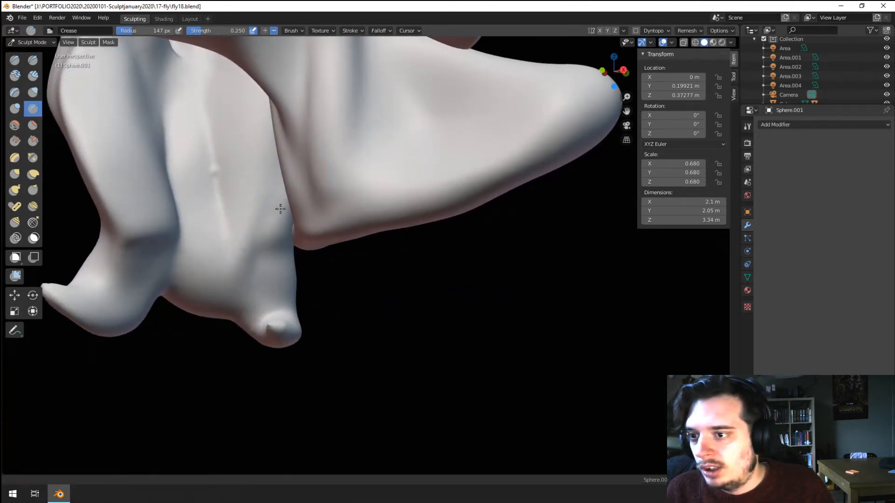
middle_drag(280, 205, 250, 224)
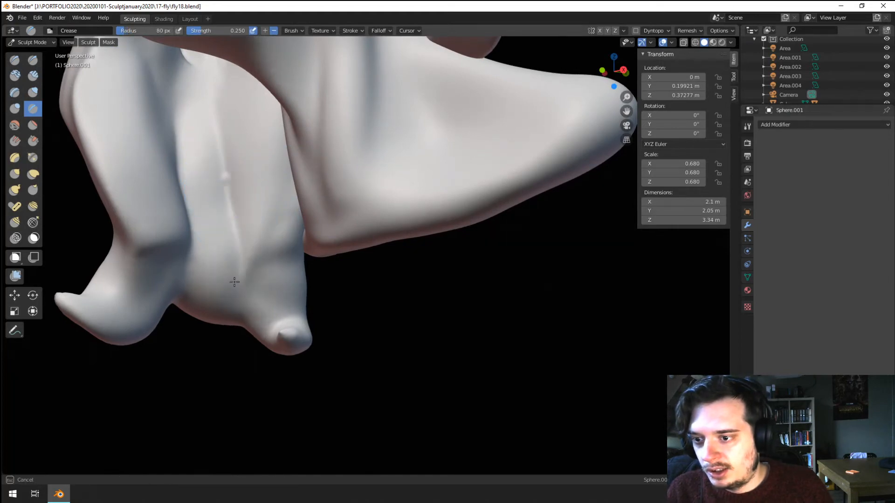
Step: Carve a crease down the side of the long inner hair strand above its curled tip, using a 72 px Crease brush
middle_drag(234, 280, 230, 235)
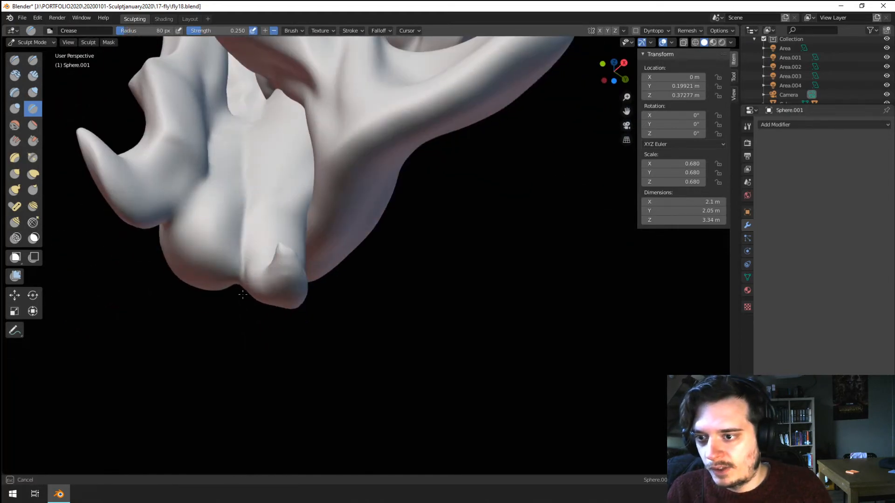
mouse_move(242, 294)
middle_down()
mouse_move(250, 238)
mouse_move(224, 117)
middle_up()
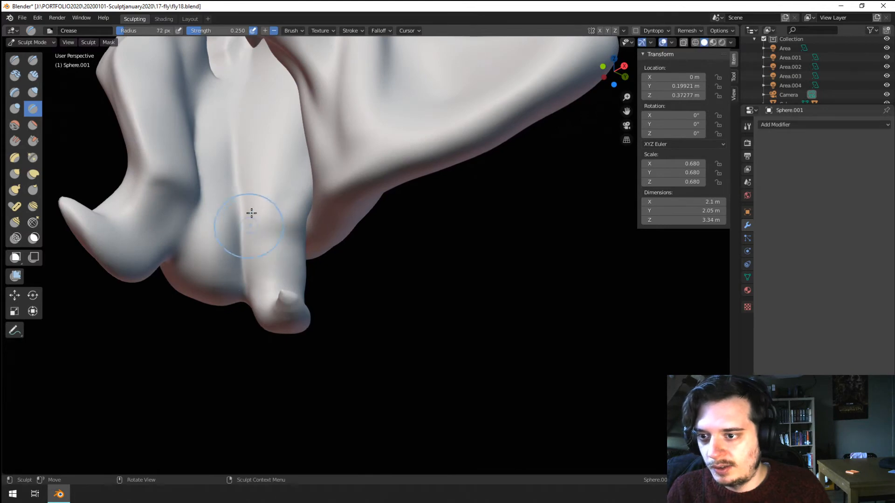
middle_drag(262, 184, 270, 199)
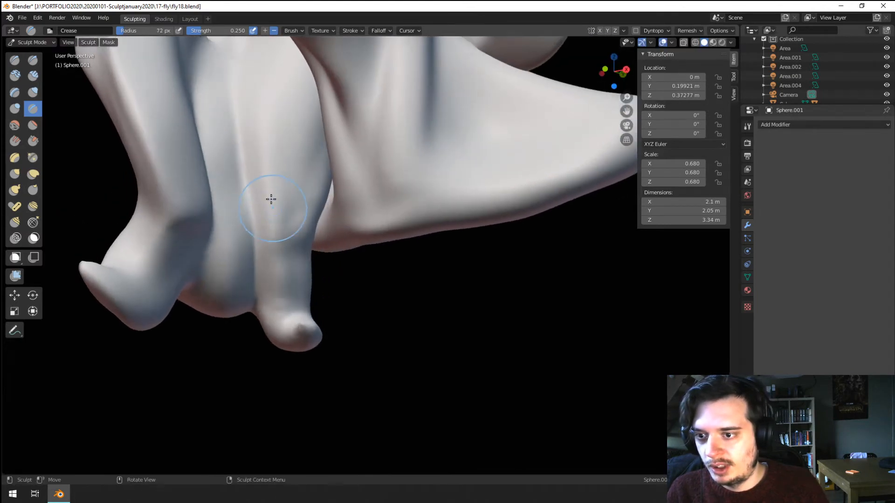
drag(319, 162, 310, 266)
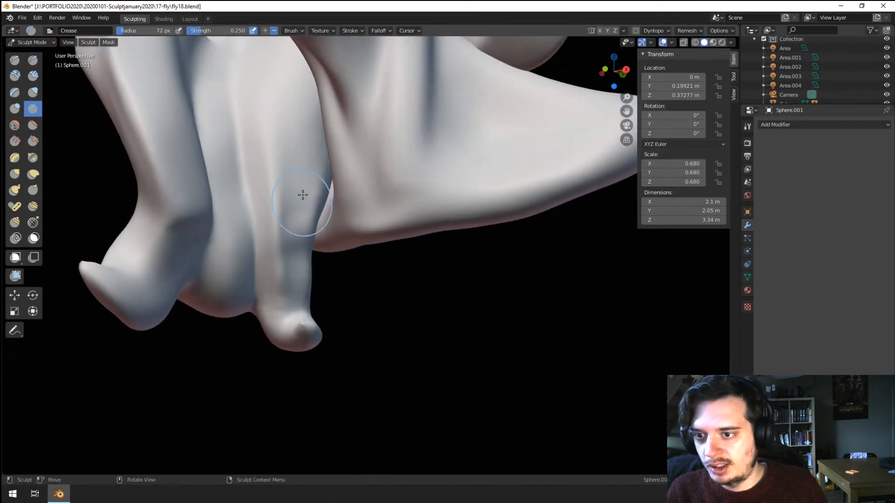
mouse_move(298, 133)
middle_down()
mouse_move(281, 225)
mouse_move(252, 237)
mouse_move(205, 188)
mouse_move(257, 261)
mouse_move(235, 238)
middle_up()
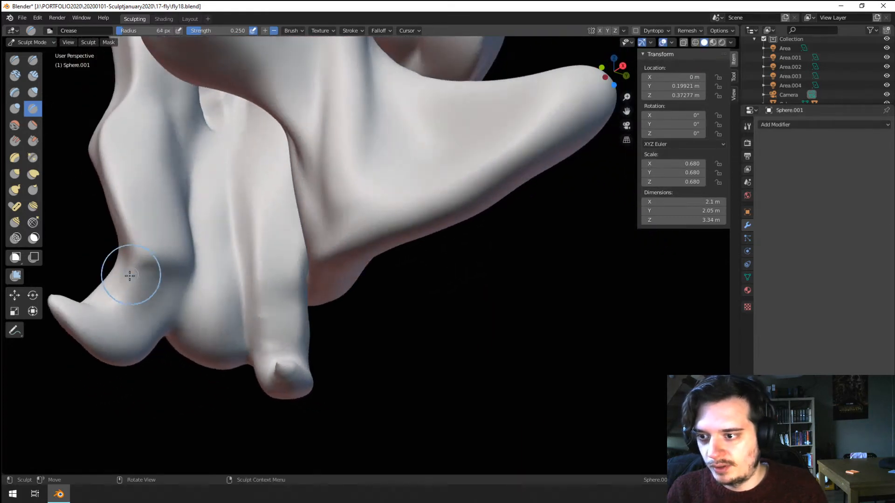
Step: Crease the bends of the wavy front lock and the strand beside it with the brush radius at 64 px
drag(140, 256, 148, 276)
middle_drag(191, 235, 182, 258)
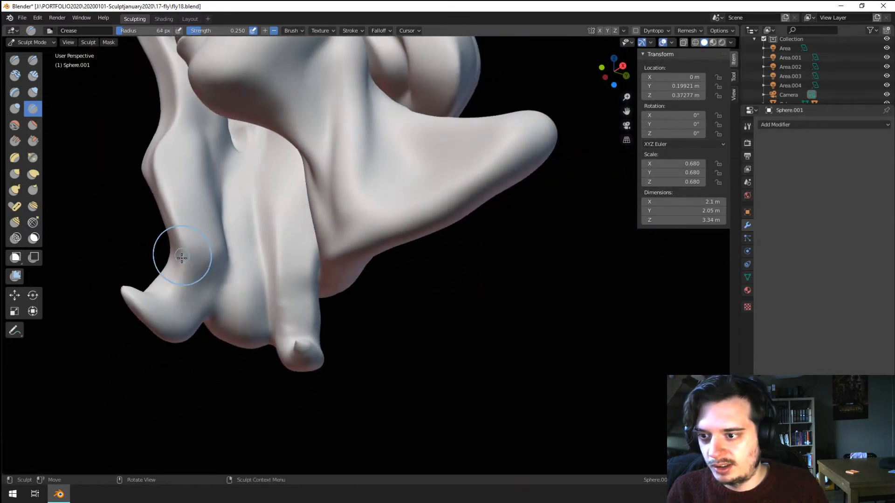
middle_drag(223, 233, 231, 321)
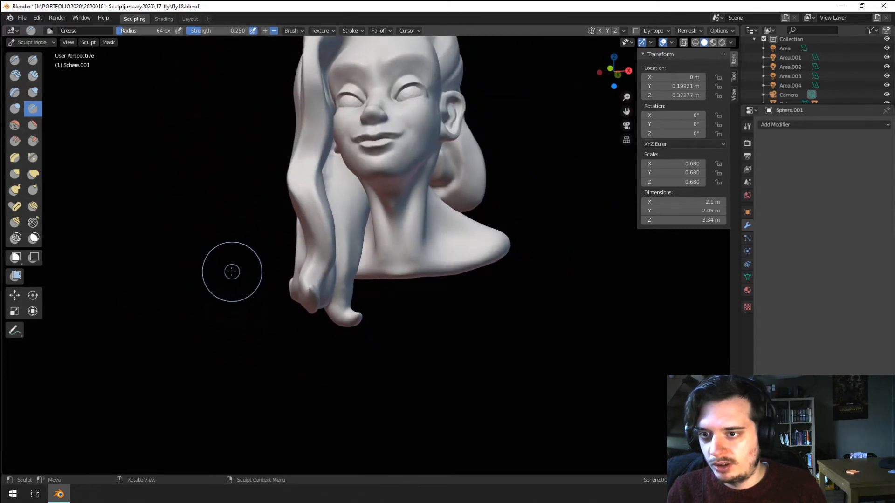
ctrl+middle_drag(232, 271, 255, 245)
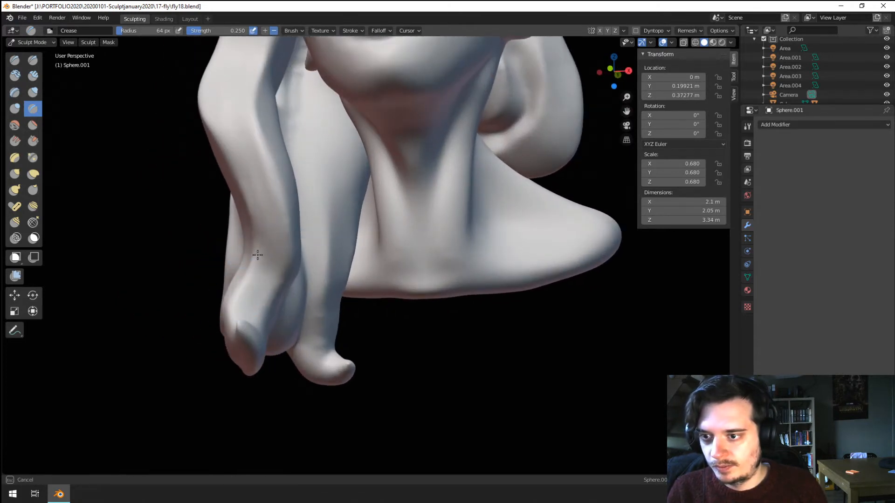
drag(281, 279, 276, 285)
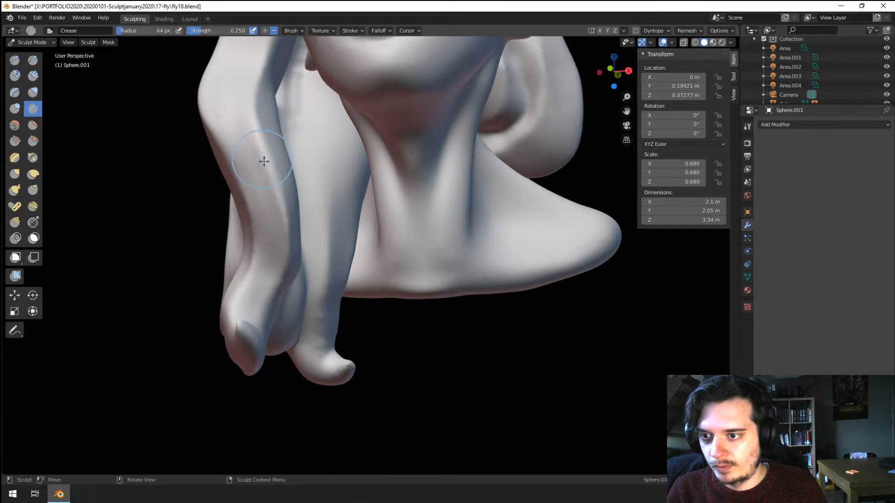
ctrl+middle_drag(262, 161, 272, 230)
drag(306, 198, 316, 213)
drag(311, 279, 313, 287)
Step: Reduce the Crease radius to 41 px and carve a groove down the front lock toward its curled end
mouse_move(296, 255)
ctrl+middle_down()
mouse_move(321, 217)
mouse_move(357, 223)
ctrl+middle_up()
ctrl+middle_drag(345, 278, 356, 253)
key(f)
click(346, 258)
drag(334, 262, 341, 307)
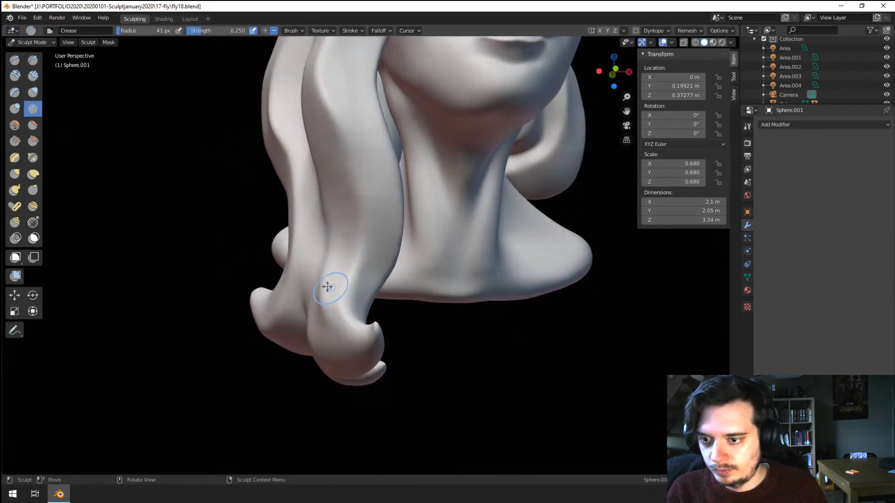
middle_drag(327, 287, 327, 284)
Step: Set the Crease radius to 43 px and crease the hair where the two curled ends meet
click(689, 31)
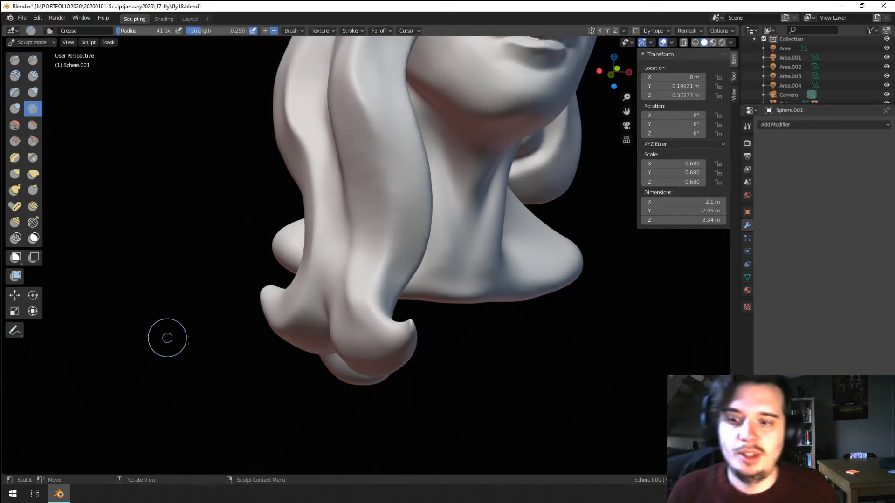
middle_drag(349, 305, 371, 305)
key(f)
click(357, 312)
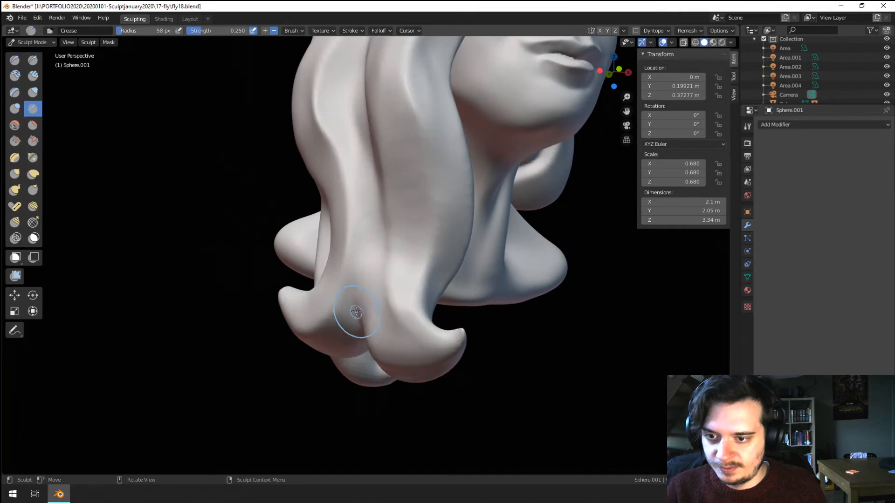
key(f)
click(355, 310)
drag(355, 309, 354, 308)
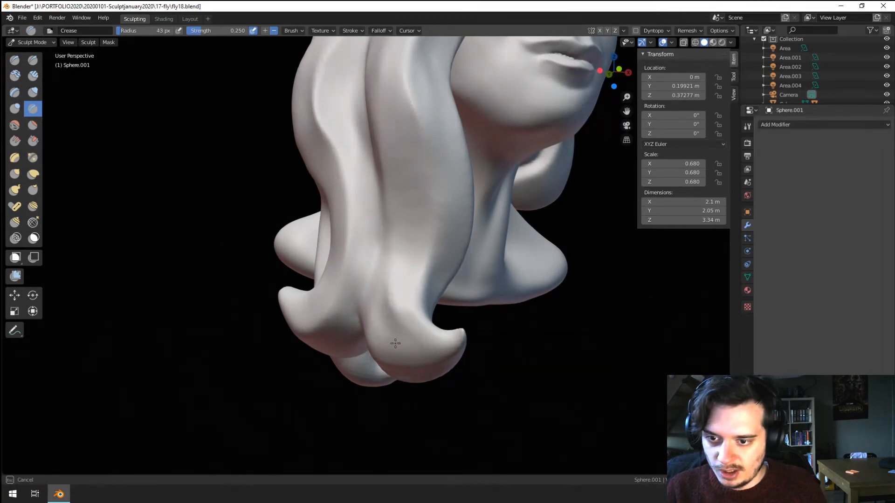
Step: Carve repeated crease strokes along the front curl and extend the groove up the lower part of its lock
drag(395, 343, 438, 327)
drag(438, 328, 404, 341)
mouse_move(404, 341)
mouse_down()
mouse_move(449, 329)
mouse_move(389, 338)
mouse_move(450, 350)
mouse_move(424, 325)
mouse_up()
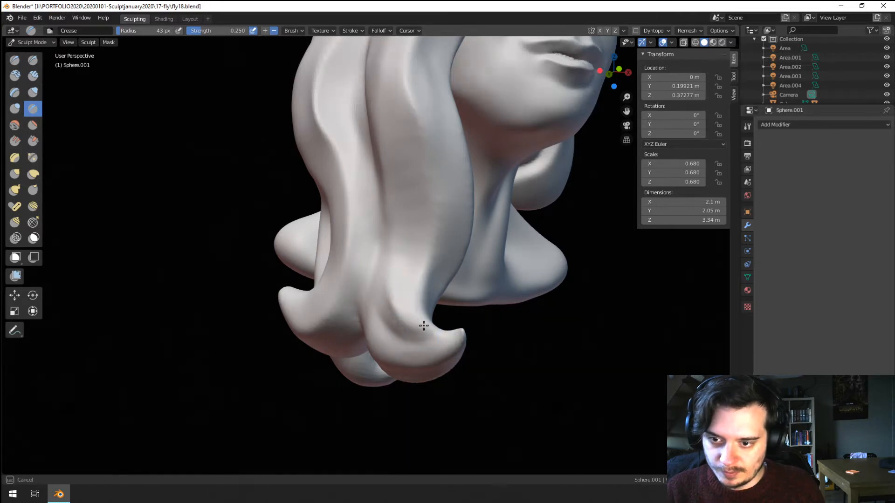
ctrl+middle_drag(416, 210, 382, 230)
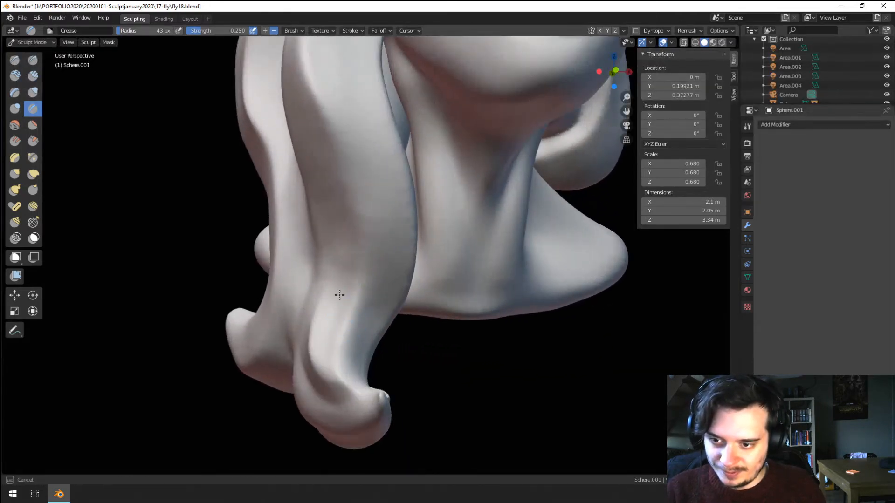
drag(353, 241, 345, 278)
mouse_move(348, 257)
shift+middle_down()
mouse_move(343, 378)
mouse_move(342, 270)
shift+middle_up()
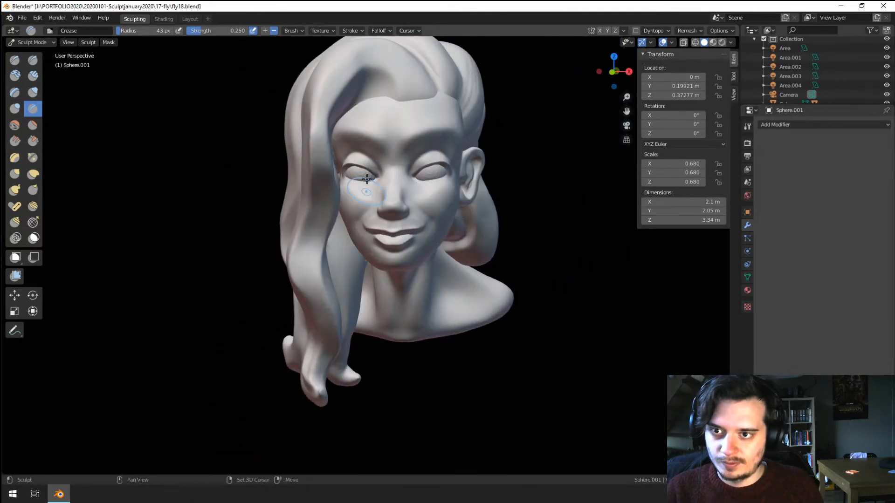
Step: Apply an inverted Crease stroke with a 64 px radius to the hair sweep above the forehead
shift+middle_drag(347, 130, 342, 200)
mouse_move(347, 191)
middle_down()
mouse_move(338, 207)
mouse_move(382, 166)
middle_up()
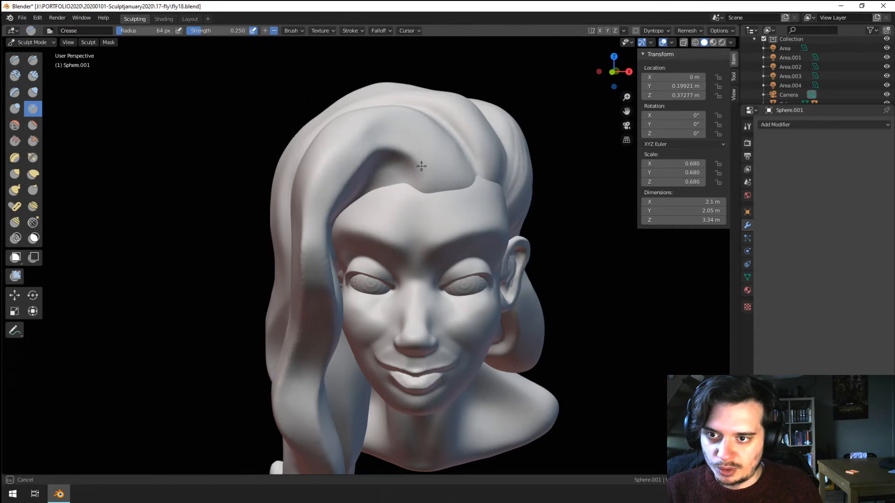
ctrl+drag(421, 166, 429, 179)
Step: Switch to the Fill brush and fill the hollow inside the hair loop beside the forehead with a 102 px radius
ctrl+middle_drag(398, 207, 383, 221)
middle_drag(383, 221, 362, 211)
ctrl+middle_drag(363, 211, 359, 165)
mouse_move(368, 121)
middle_down()
mouse_move(254, 160)
mouse_move(205, 201)
middle_up()
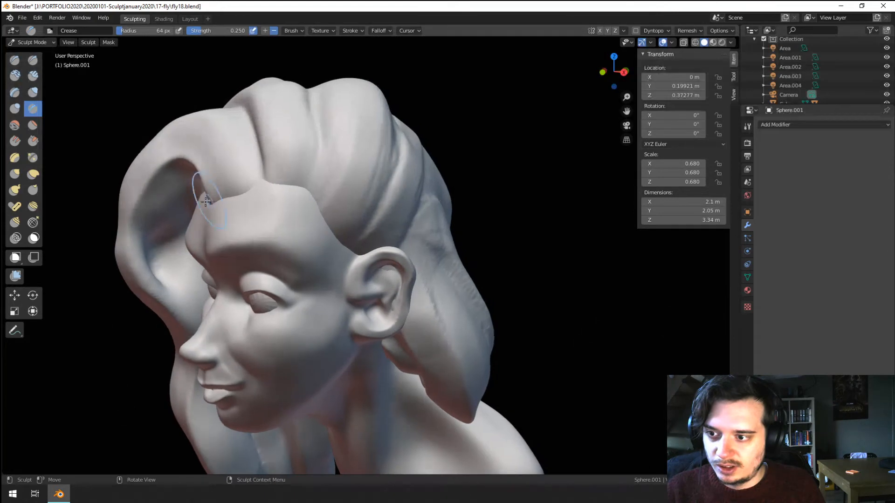
click(20, 144)
mouse_move(182, 233)
mouse_down()
mouse_move(169, 272)
mouse_move(175, 259)
mouse_up()
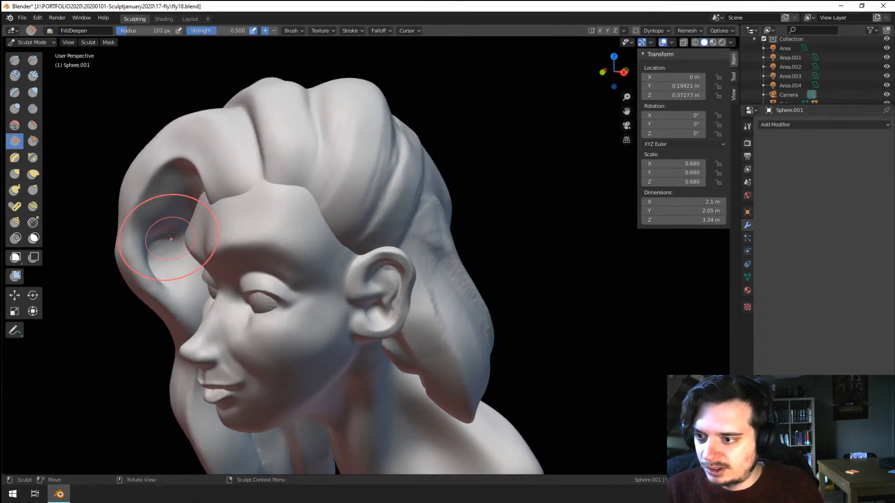
mouse_move(176, 259)
middle_down()
mouse_move(256, 220)
mouse_move(248, 206)
mouse_move(121, 196)
middle_up()
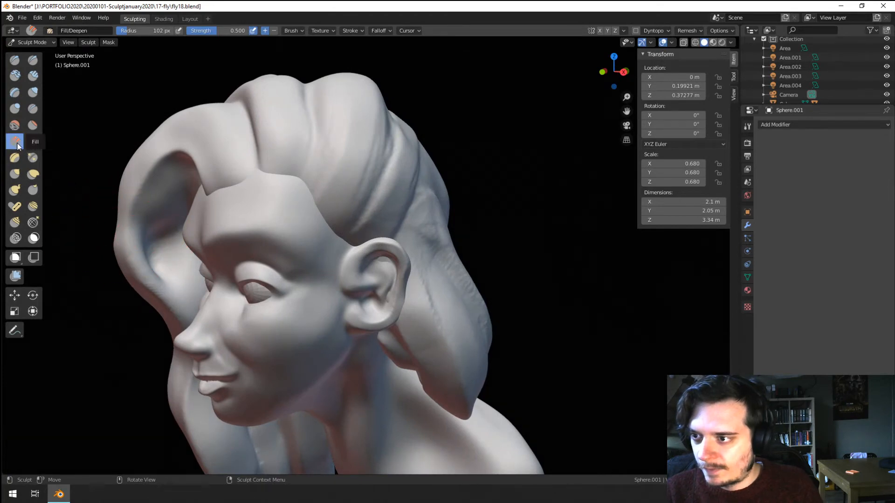
middle_drag(65, 160, 124, 230)
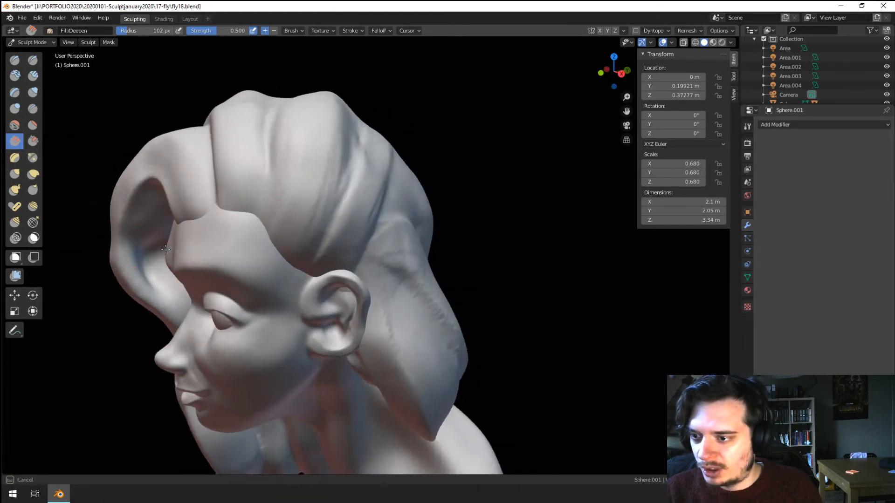
mouse_move(157, 266)
middle_down()
mouse_move(257, 215)
mouse_move(244, 194)
middle_up()
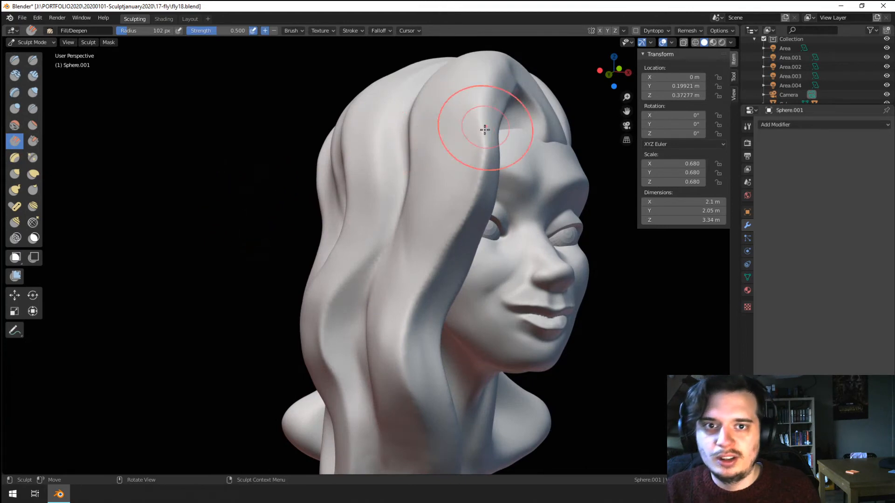
click(328, 32)
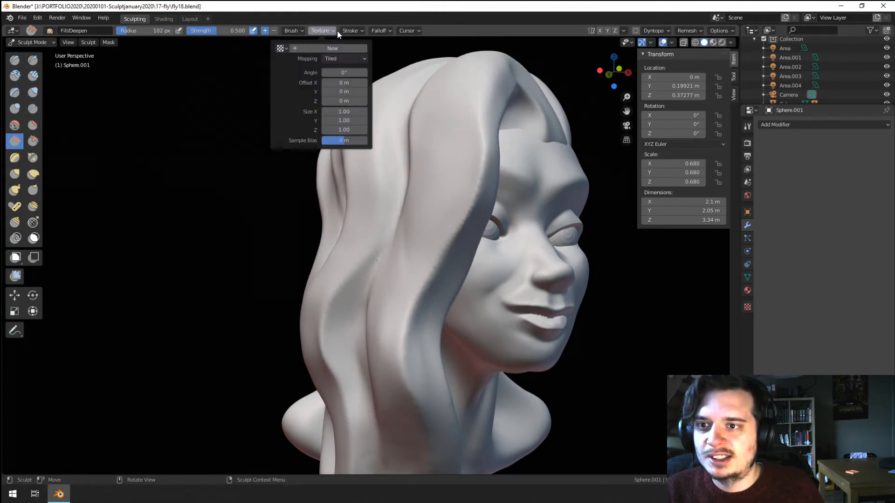
mouse_move(354, 33)
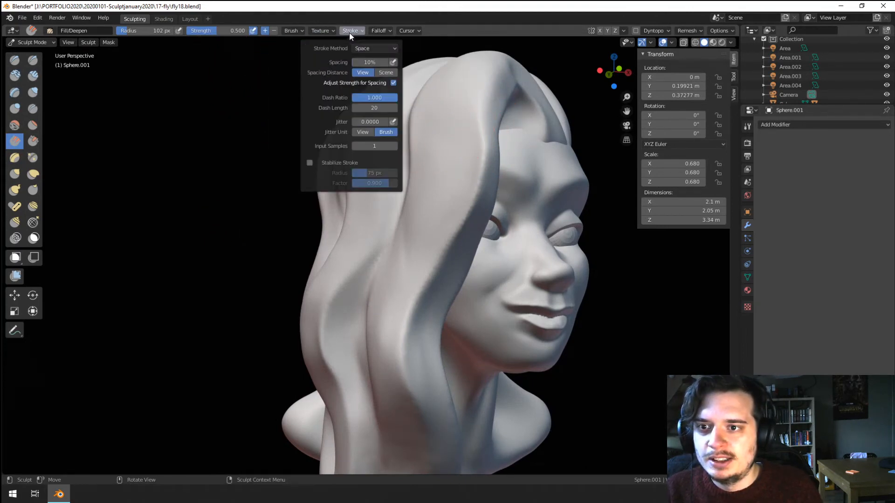
click(349, 33)
click(350, 31)
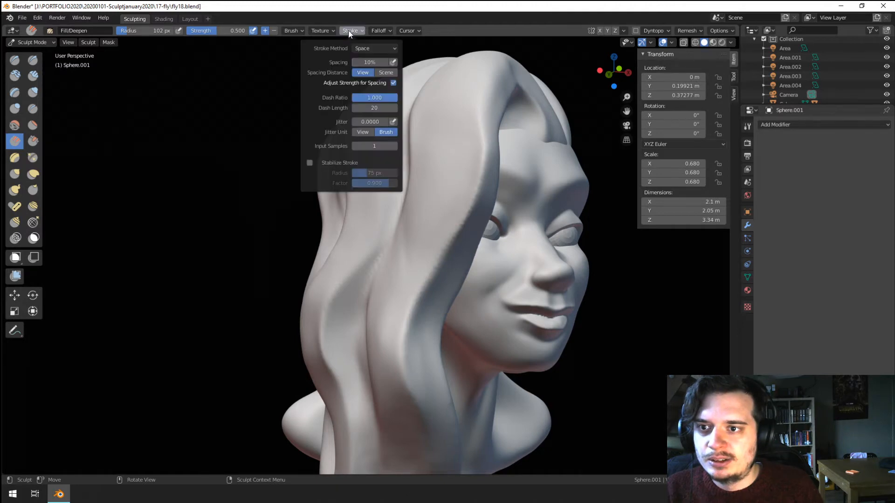
mouse_move(298, 33)
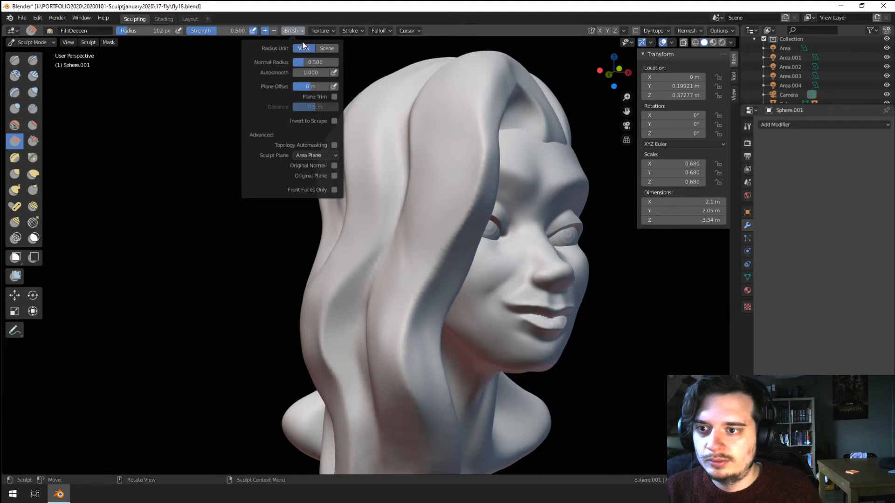
Step: Add more Fill strokes inside the hair loop beside the forehead to even out its inner surface
mouse_move(330, 197)
middle_down()
mouse_move(198, 256)
mouse_move(191, 198)
mouse_move(290, 214)
mouse_move(176, 240)
mouse_move(162, 280)
middle_up()
mouse_move(152, 244)
middle_down()
mouse_move(261, 219)
mouse_move(205, 214)
mouse_move(151, 226)
middle_up()
drag(151, 227, 163, 259)
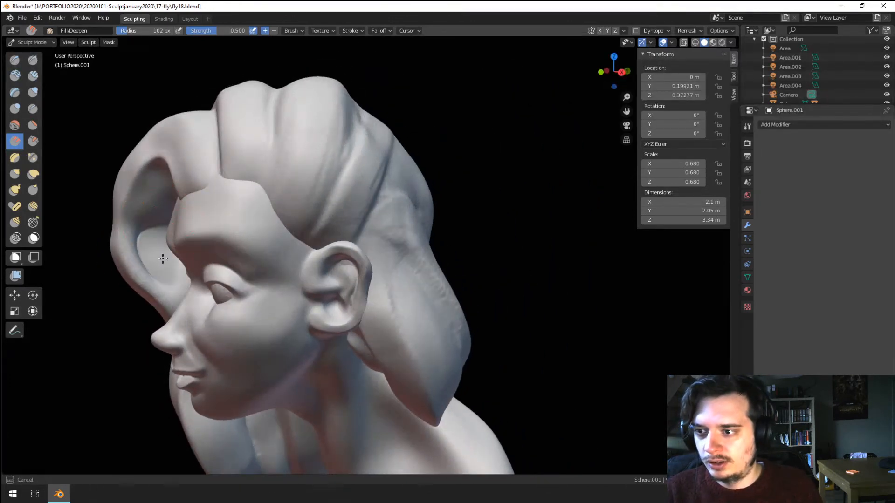
mouse_move(216, 218)
middle_down()
mouse_move(320, 194)
mouse_move(310, 224)
mouse_move(161, 244)
middle_up()
drag(161, 244, 164, 237)
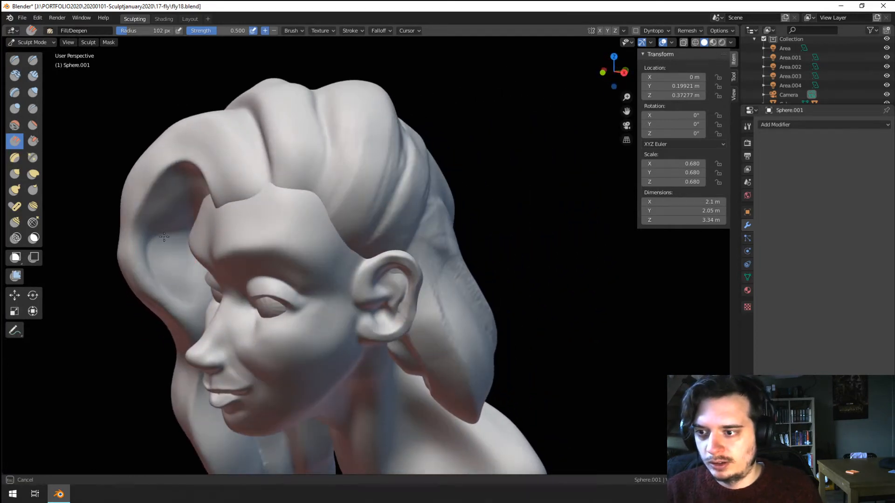
middle_drag(200, 270, 300, 180)
Step: Switch to the Flatten brush, resize it, and flatten the inner surface of the hair loop beside the forehead
key(shift+t)
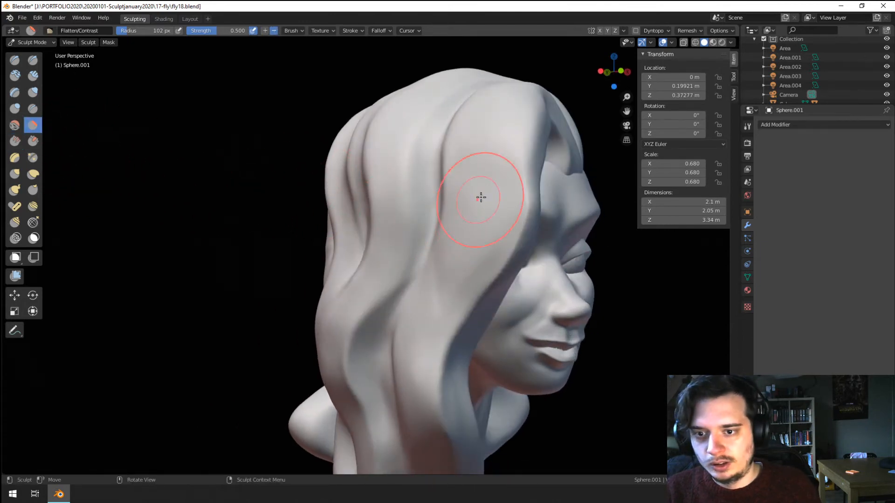
middle_drag(480, 200, 203, 277)
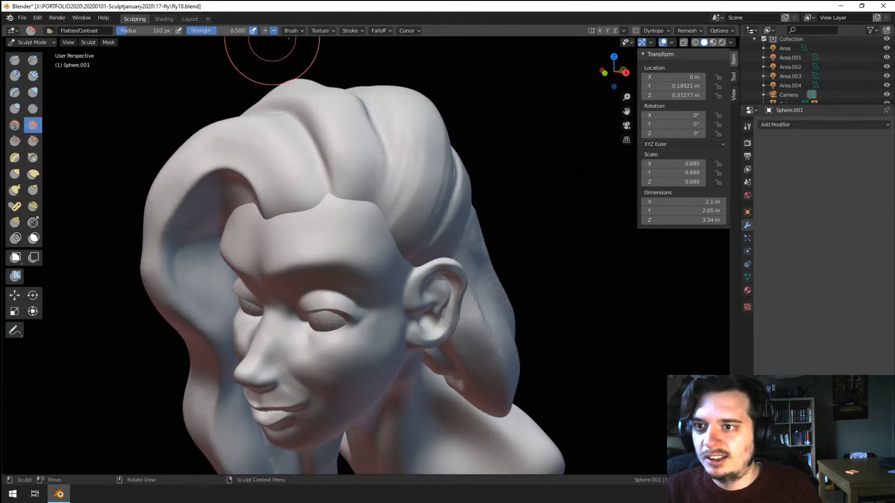
click(292, 31)
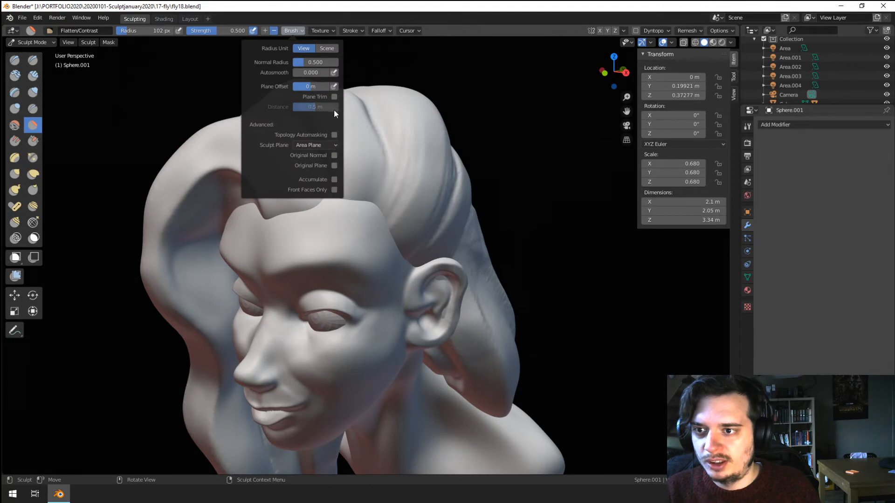
middle_drag(217, 295, 207, 303)
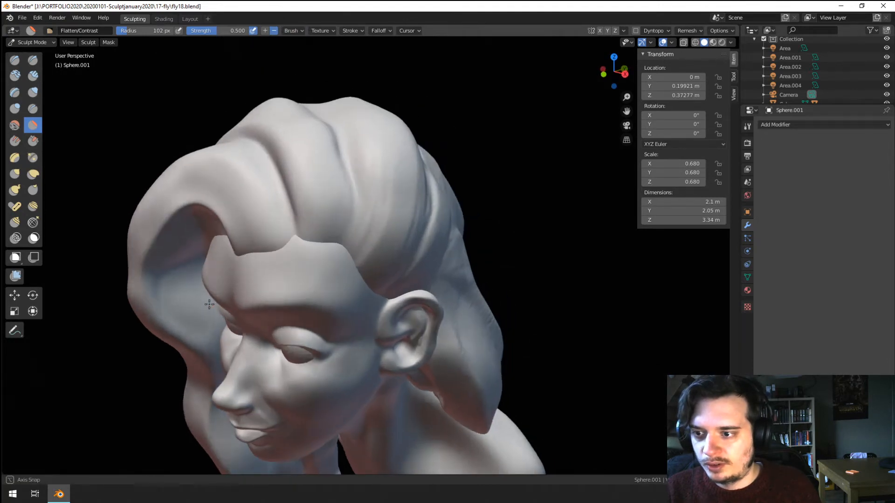
key(f)
click(224, 300)
drag(191, 255, 181, 305)
Step: Switch to the Grab brush, adjust its radius, and pull the front lock upward beside the forehead
mouse_move(215, 333)
middle_down()
mouse_move(302, 260)
mouse_move(250, 253)
mouse_move(212, 217)
mouse_move(298, 236)
mouse_move(290, 235)
middle_up()
key(g)
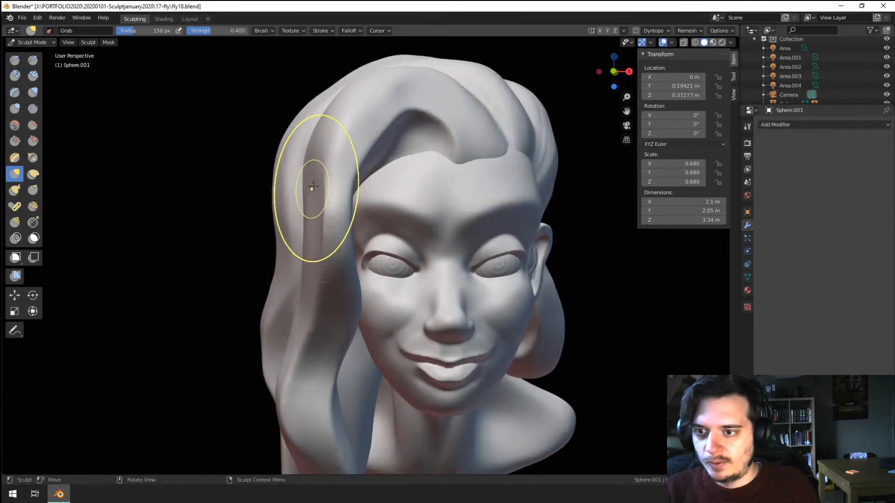
key(f)
click(306, 187)
drag(305, 182, 303, 160)
Step: Resize the Grab brush to 136 px, then 167 px, and reshape the upper wave of the front lock beside the forehead
key(f)
click(320, 192)
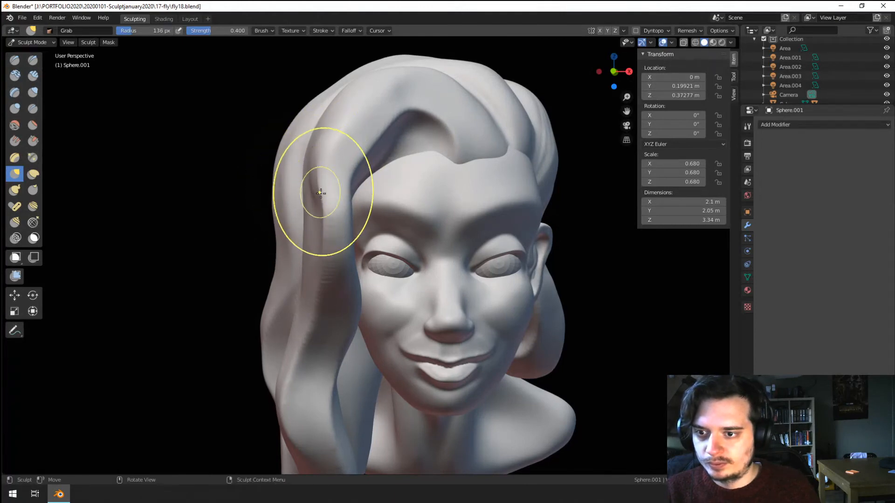
drag(321, 193, 324, 201)
middle_drag(348, 244, 360, 230)
drag(360, 229, 425, 206)
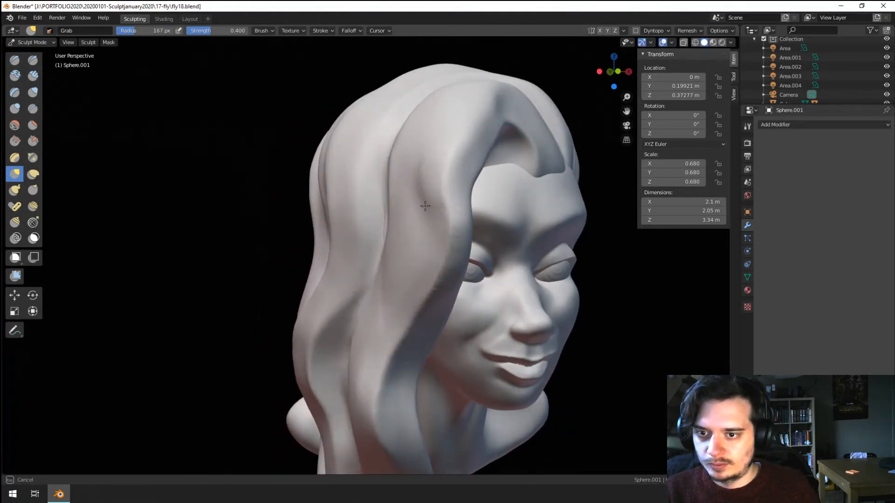
middle_drag(398, 257, 326, 230)
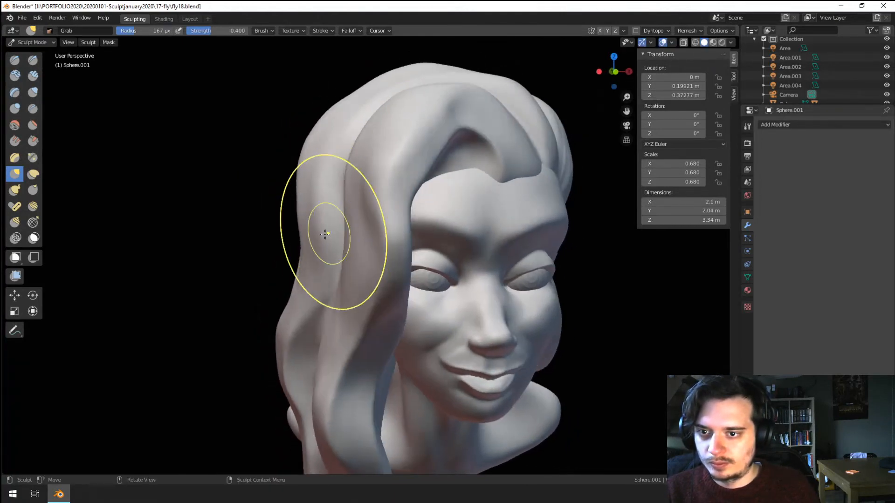
Step: Switch to the Scrape brush, adjust its radius, and scrape the outer side of the front lock
click(34, 143)
middle_drag(59, 136, 173, 146)
key(f)
click(424, 209)
middle_drag(459, 222, 430, 238)
mouse_move(446, 226)
mouse_down()
mouse_move(440, 299)
mouse_move(433, 294)
mouse_up()
Step: Switch to the Grab brush and push out the front lock's upper wave beside the forehead with radii of 173 and 189 px
middle_drag(370, 270, 358, 233)
key(g)
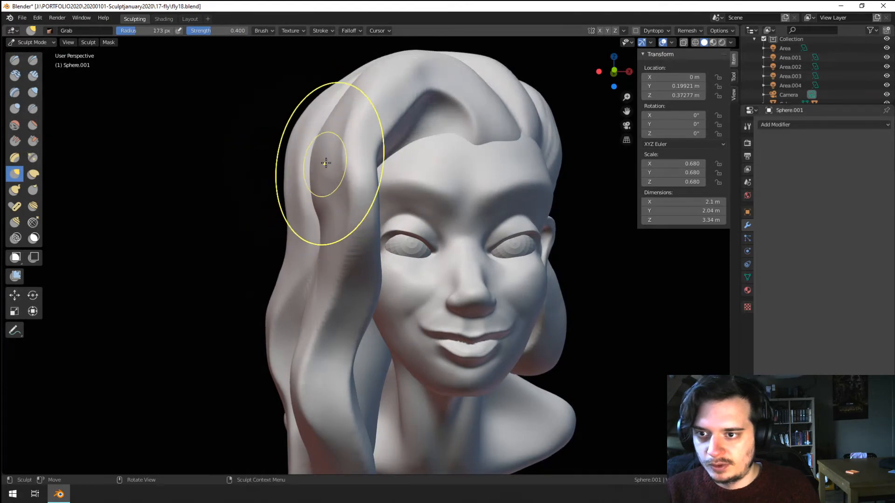
middle_drag(332, 157, 350, 173)
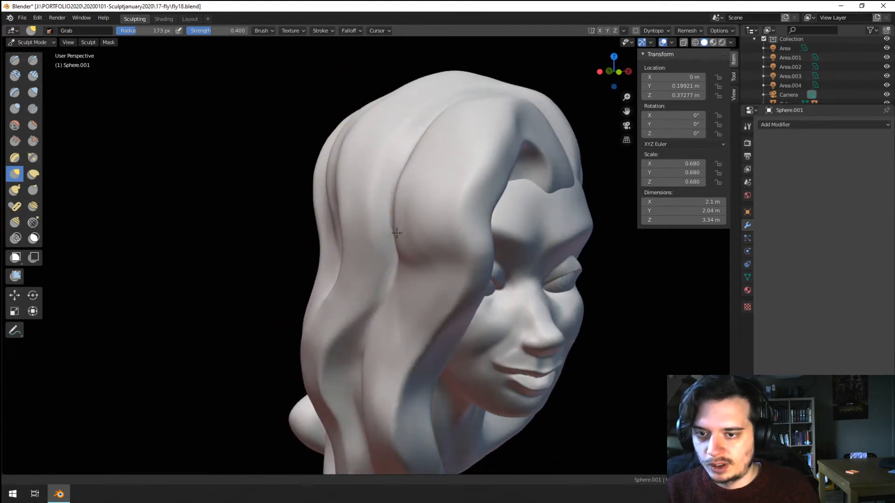
mouse_move(396, 233)
middle_down()
mouse_move(325, 229)
mouse_move(375, 228)
middle_up()
scroll(316, 226, up, 3)
key(bracketleft)
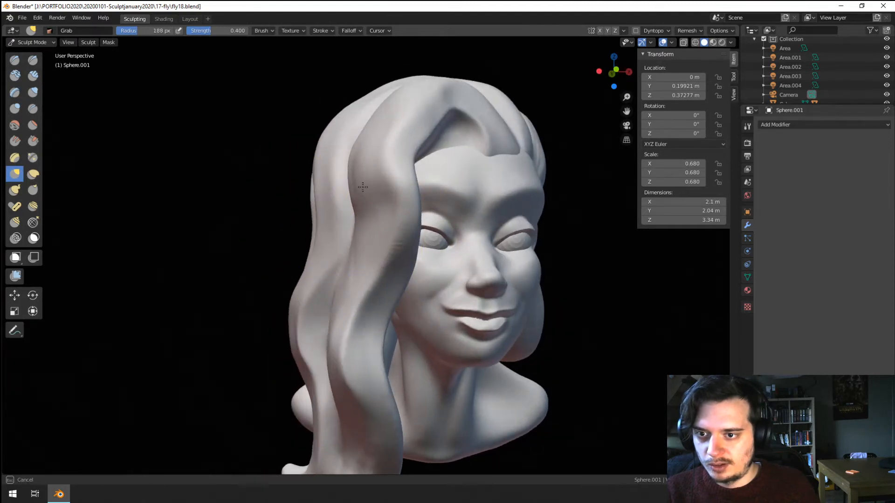
middle_drag(362, 187, 199, 209)
Step: Switch to the Crease brush, reduce its radius to 75 px, and deepen the groove behind the front lock on the side of the head
click(32, 125)
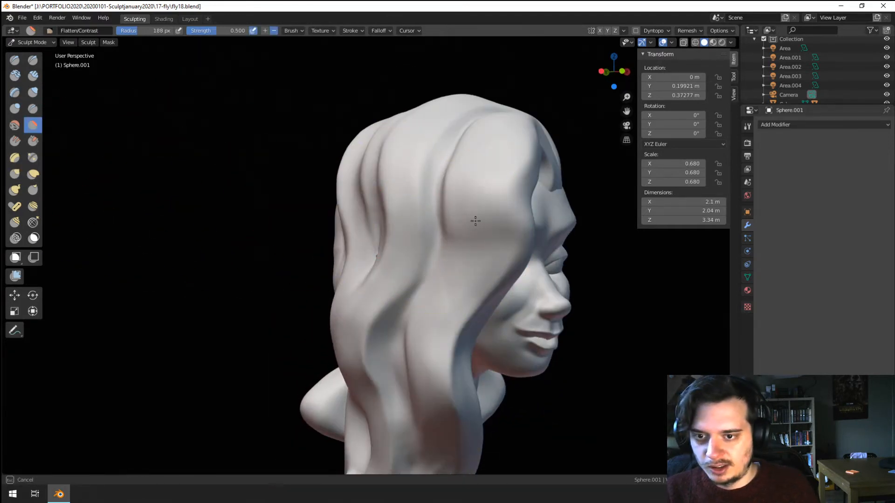
mouse_move(475, 221)
middle_down()
mouse_move(425, 248)
mouse_move(300, 209)
middle_up()
scroll(299, 210, up, 2)
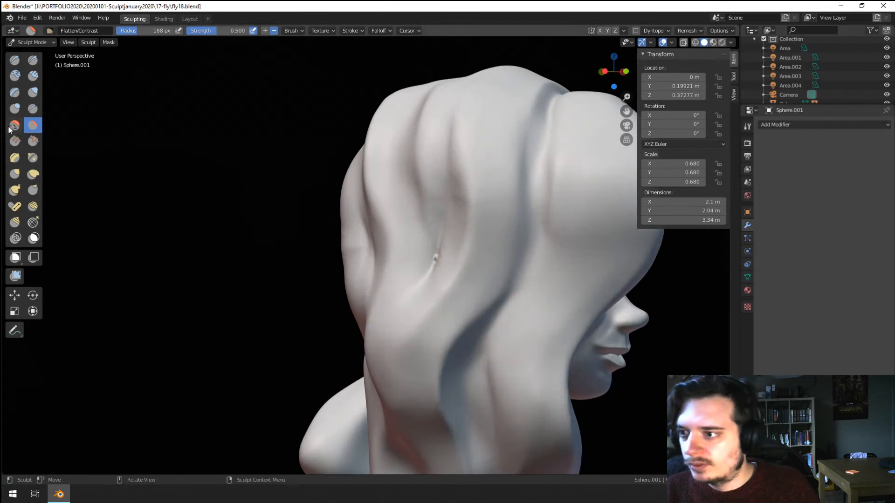
click(33, 109)
middle_drag(200, 156, 485, 246)
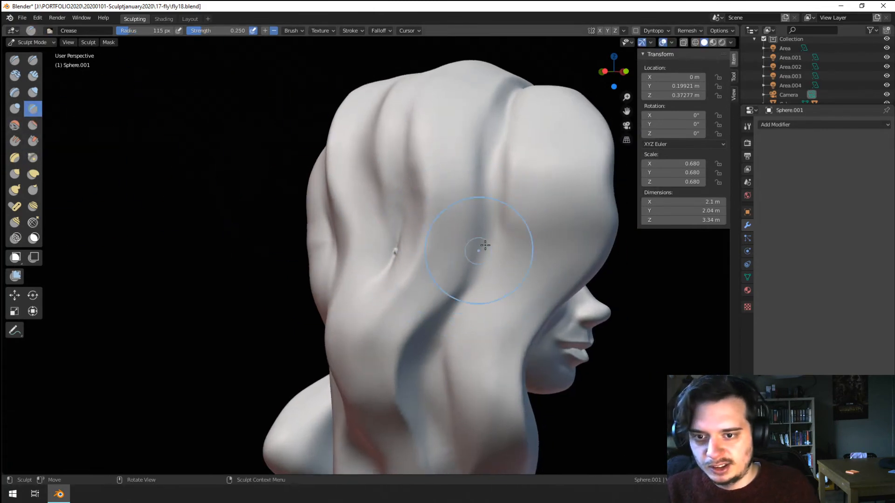
mouse_move(466, 298)
mouse_down()
mouse_move(494, 233)
mouse_move(461, 274)
mouse_move(521, 170)
mouse_move(518, 182)
mouse_up()
middle_drag(518, 182, 499, 224)
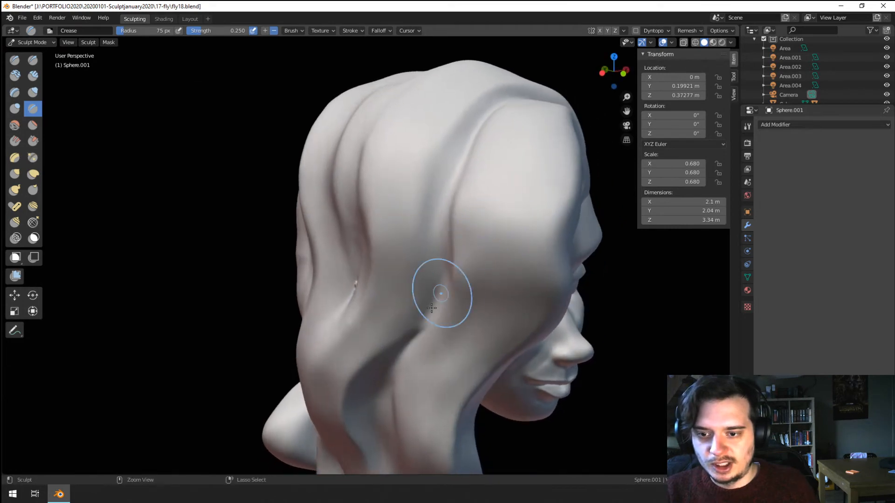
mouse_move(443, 285)
mouse_down()
mouse_move(401, 336)
mouse_move(432, 229)
mouse_up()
drag(386, 333, 422, 249)
drag(415, 219, 371, 339)
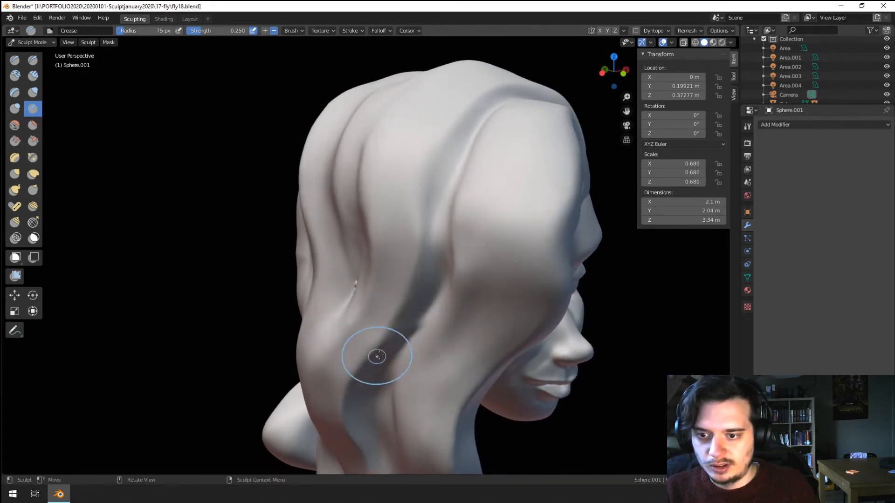
Step: Refine the side groove with 66 px Crease strokes and sharpen the ridges along its edges with inverted strokes
middle_drag(378, 344, 479, 299)
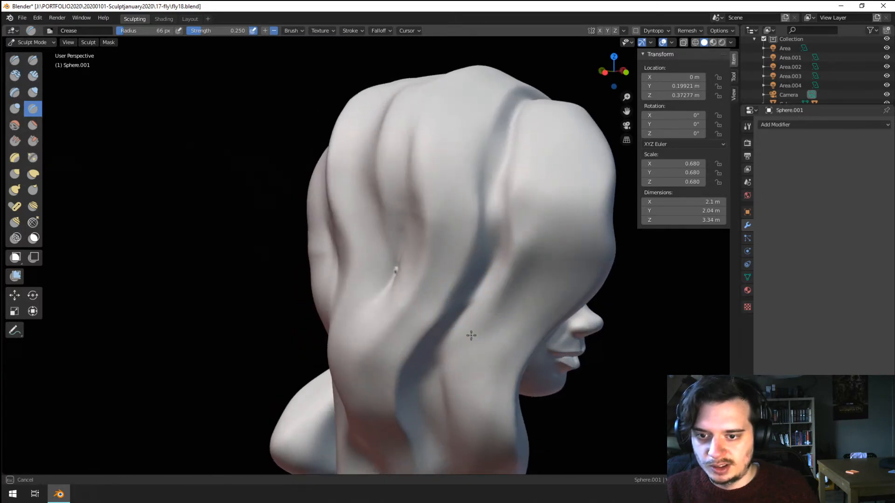
mouse_move(471, 335)
mouse_down()
mouse_move(496, 261)
mouse_move(495, 191)
mouse_up()
ctrl+drag(491, 251, 500, 158)
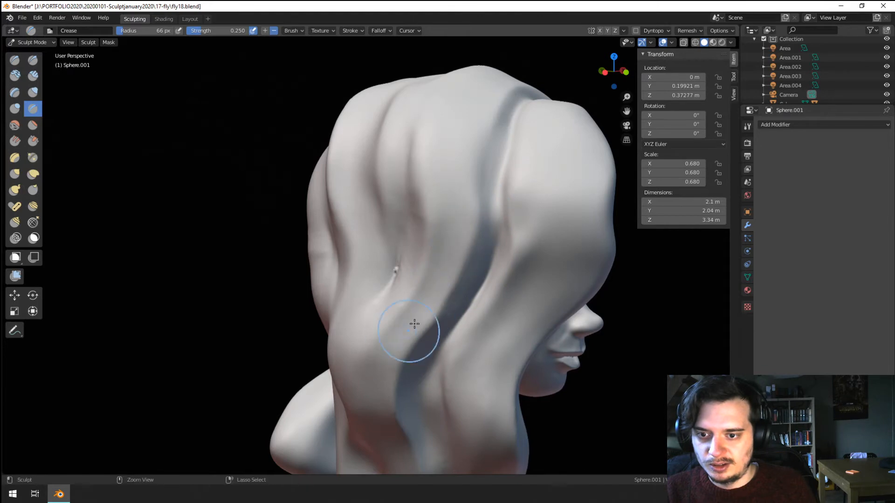
ctrl+drag(414, 326, 474, 228)
ctrl+middle_drag(473, 228, 468, 268)
mouse_move(469, 268)
middle_down()
mouse_move(421, 266)
mouse_move(427, 241)
middle_up()
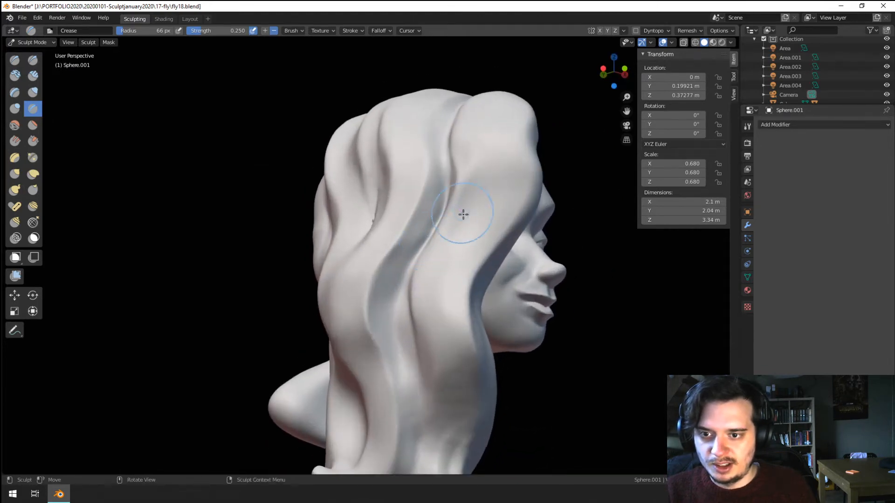
middle_drag(463, 214, 509, 224)
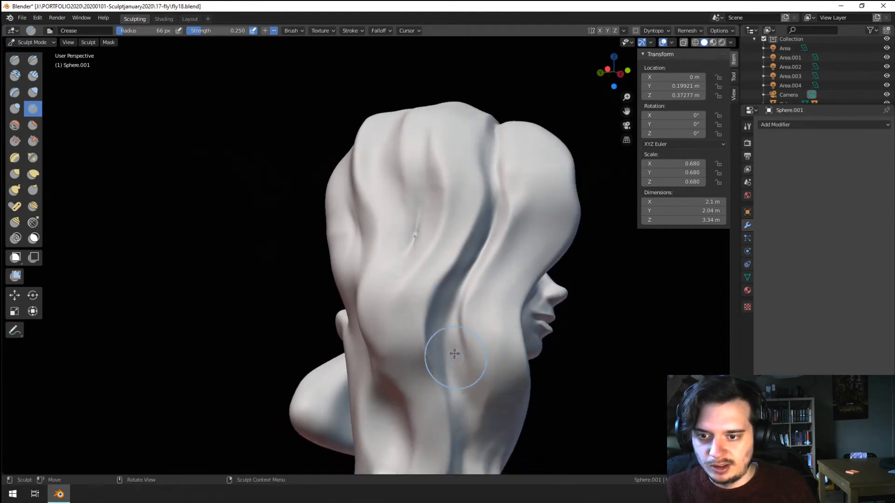
Step: Reduce the Crease radius to 48 px and extend the groove down the lower hair toward the curled ends
shift+middle_drag(455, 356, 475, 265)
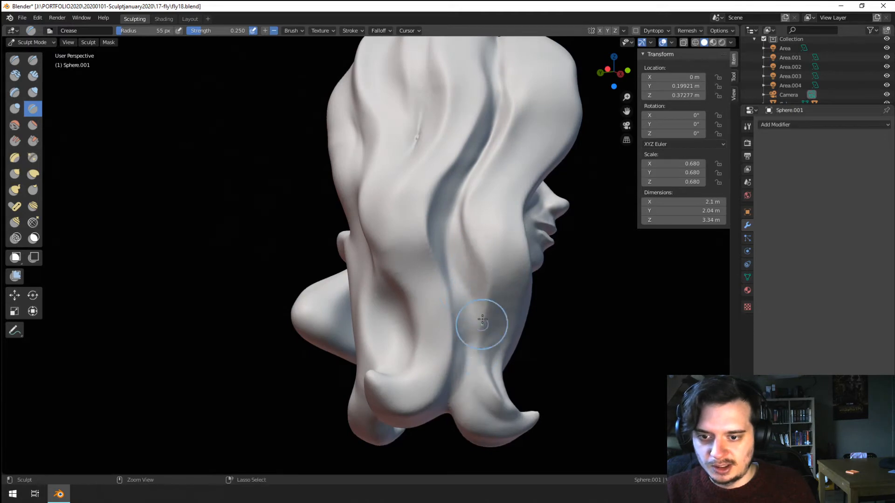
key(f)
click(463, 354)
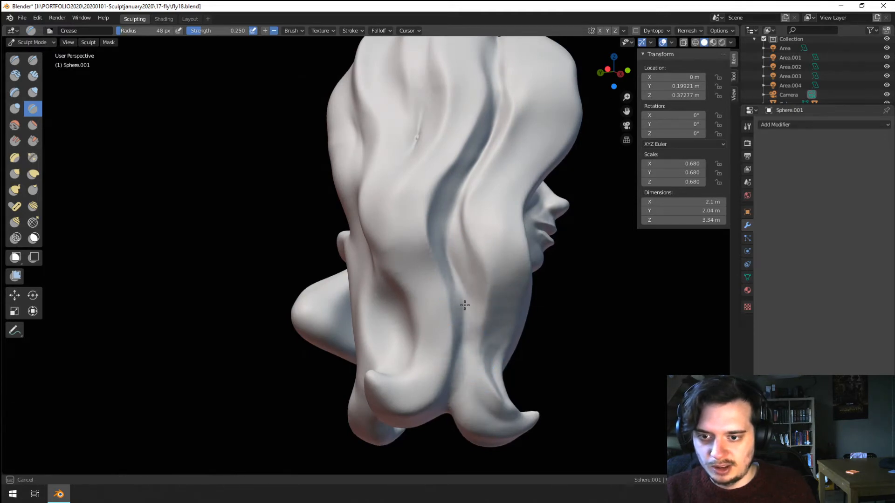
mouse_move(451, 243)
middle_down()
mouse_move(400, 286)
mouse_move(393, 279)
mouse_move(399, 262)
middle_up()
scroll(385, 298, up, 3)
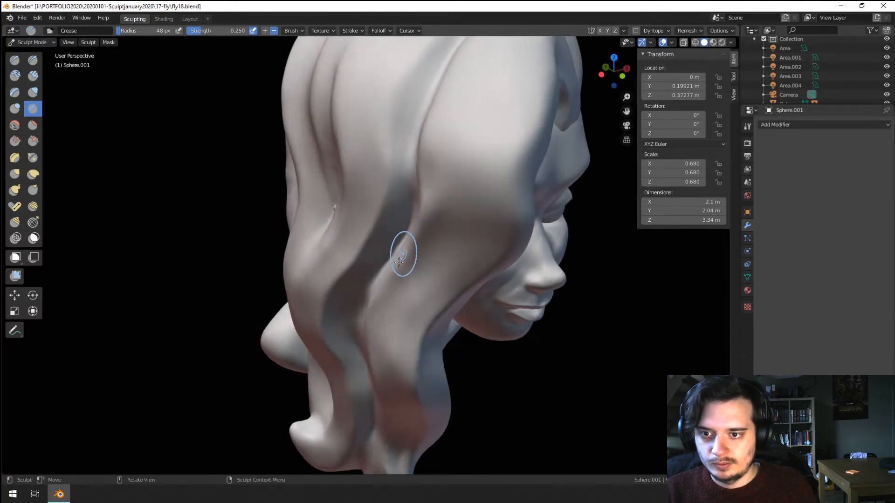
Step: Switch to the Clay Strips brush and build up the side surface of the front lock with a 101 px radius
click(33, 76)
middle_drag(434, 219, 452, 200)
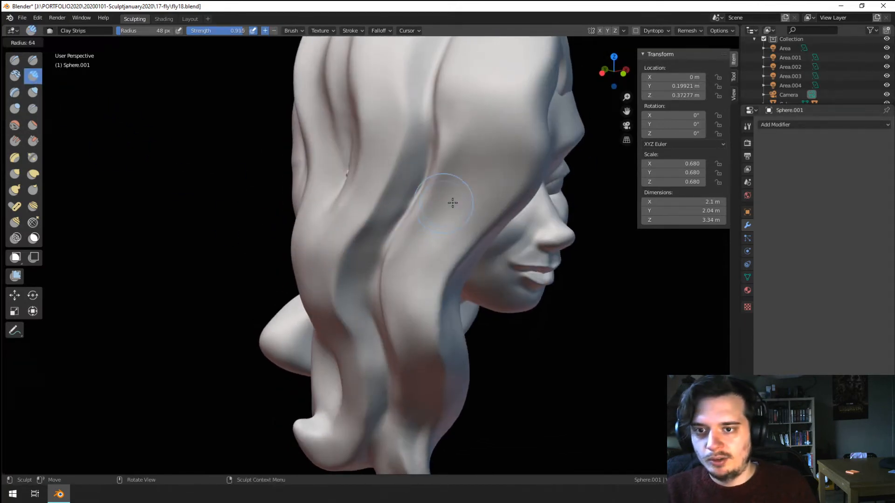
drag(447, 205, 421, 261)
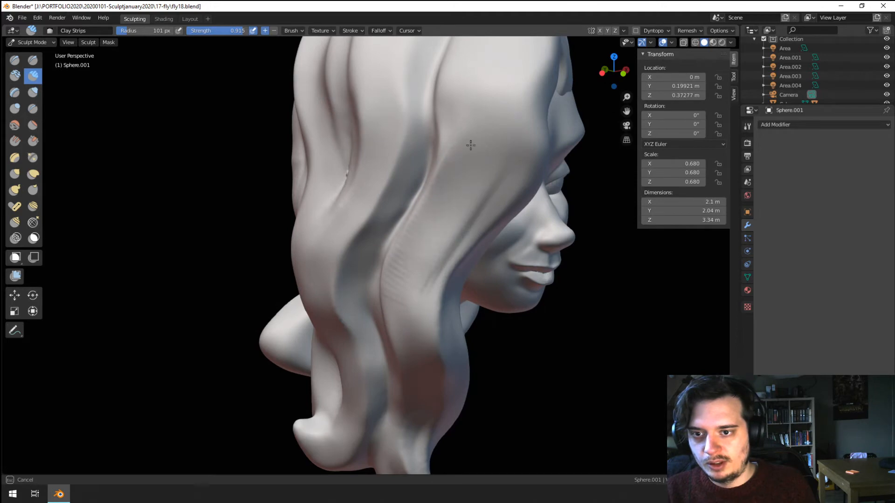
drag(403, 296, 409, 339)
middle_drag(409, 339, 314, 287)
Step: Switch to the Grab brush and pull the lower waves of the front lock outward, using radii of 142 and 129 px
key(g)
key(f)
click(284, 242)
drag(295, 243, 281, 247)
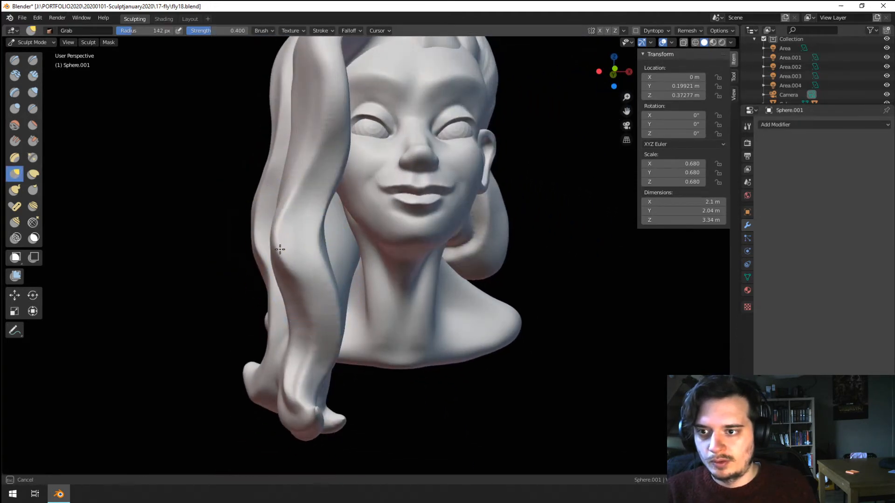
middle_drag(280, 248, 279, 240)
key(f)
click(273, 240)
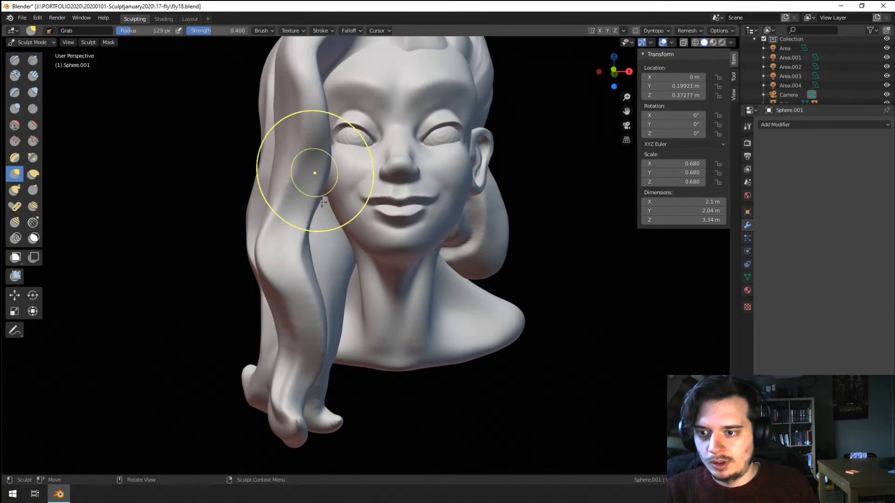
middle_drag(302, 336, 375, 275)
key(f)
click(356, 322)
Step: Switch to the Scrape brush and scrape planes down the length of the front lock with radii of 85 and 65 px
click(33, 125)
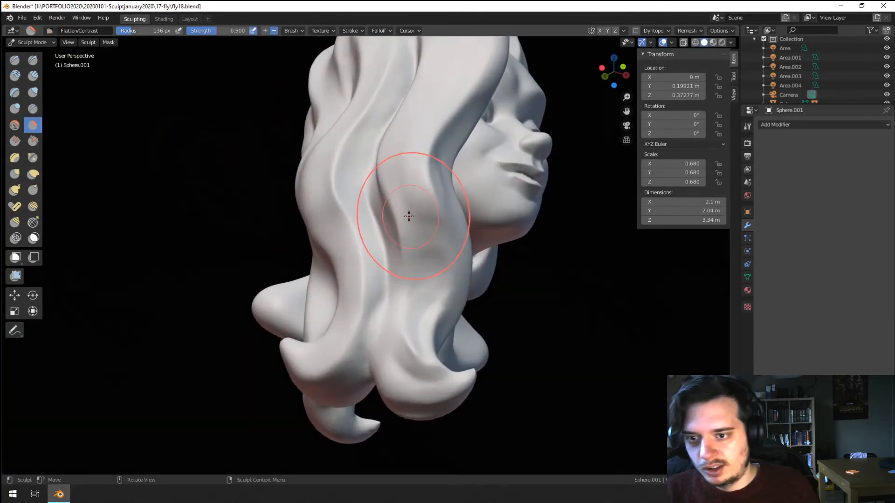
mouse_move(405, 214)
middle_down()
mouse_move(391, 276)
mouse_move(352, 300)
middle_up()
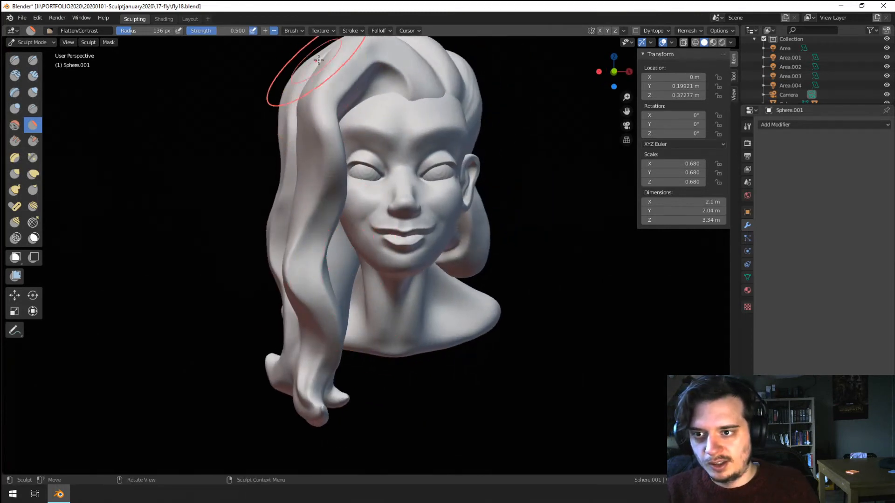
middle_drag(318, 215, 266, 201)
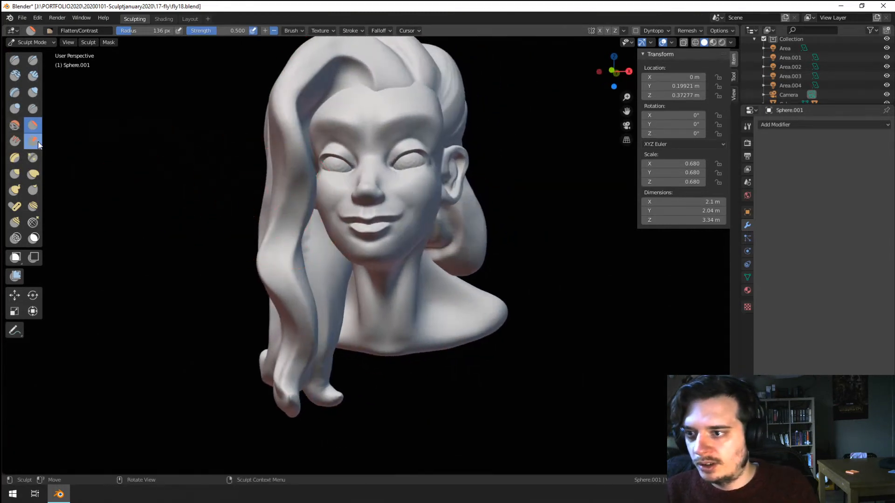
click(32, 140)
mouse_move(266, 110)
mouse_down()
mouse_move(285, 114)
mouse_move(280, 159)
mouse_move(292, 205)
mouse_up()
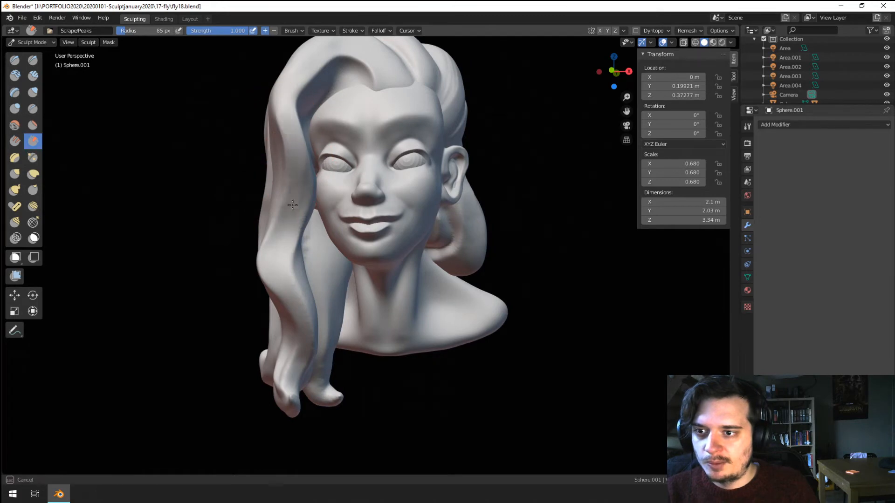
mouse_move(292, 205)
middle_down()
mouse_move(353, 200)
mouse_move(299, 182)
mouse_move(273, 255)
mouse_move(278, 226)
mouse_move(276, 236)
middle_up()
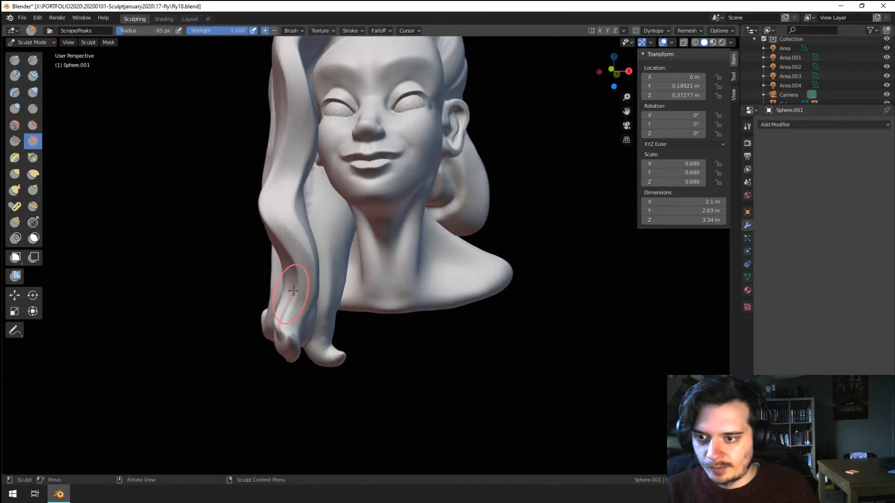
middle_drag(293, 290, 264, 349)
middle_drag(269, 389, 286, 325)
Step: Switch to the Grab brush, resize it, and adjust the lower end of the front lock
key(g)
key(f)
click(338, 301)
drag(296, 313, 290, 309)
mouse_move(284, 316)
middle_down()
mouse_move(343, 289)
mouse_move(259, 239)
middle_up()
Step: Switch to the Pinch brush and tighten the curled tips of the locks, enlarging the radius from 84 to 130 px
click(33, 157)
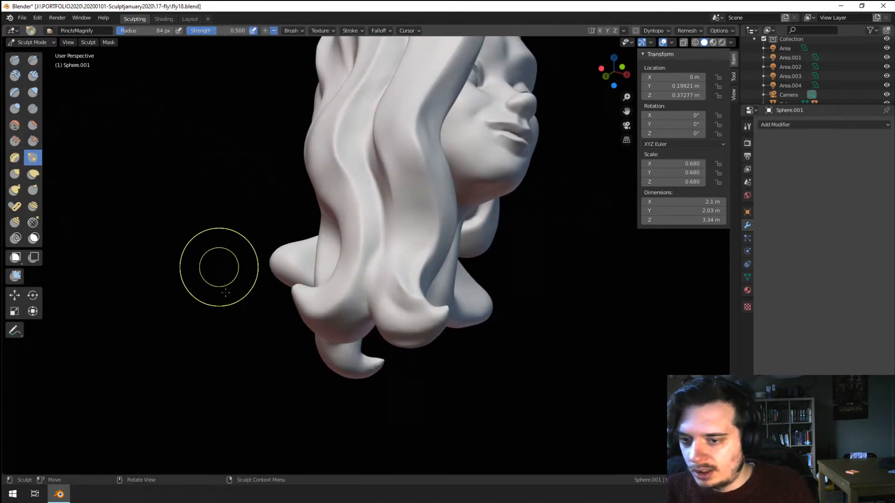
middle_drag(219, 266, 409, 393)
mouse_move(469, 384)
middle_down()
mouse_move(380, 385)
mouse_move(401, 384)
middle_up()
key(f)
click(407, 382)
mouse_move(275, 373)
middle_down()
mouse_move(290, 383)
mouse_move(269, 330)
middle_up()
Step: Switch to the Inflate brush and add volume to the curled lock ends with a 130 px radius
click(33, 92)
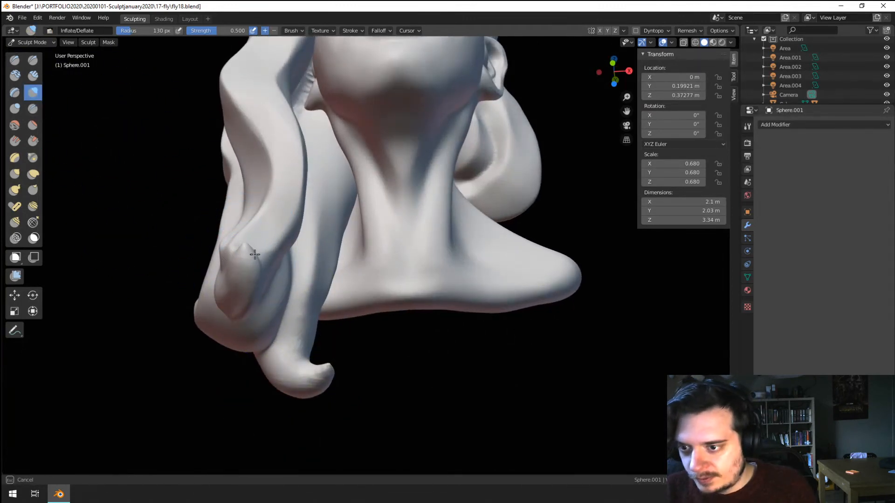
middle_drag(254, 255, 320, 279)
middle_drag(410, 279, 339, 345)
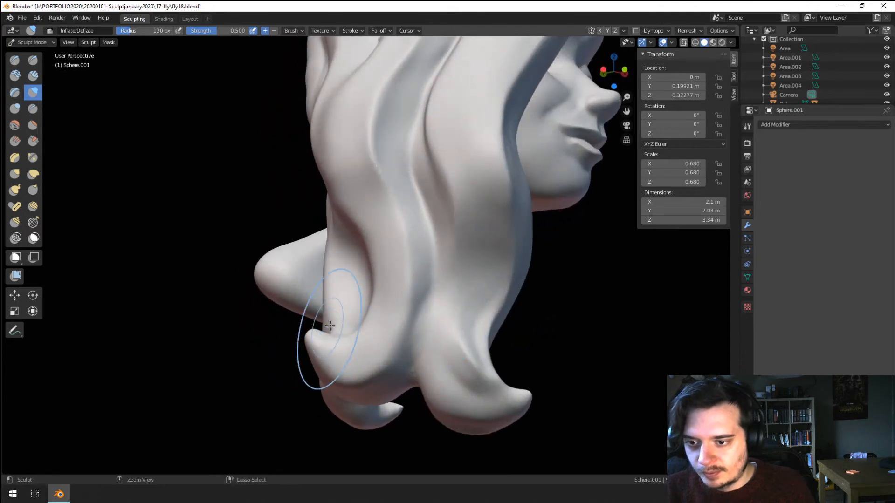
scroll(330, 326, down, 1)
Step: Switch to the Grab brush, adjust its radius, and pull the curled end of the side lock upward
key(g)
key(f)
click(353, 326)
drag(353, 326, 362, 310)
mouse_move(362, 310)
middle_down()
mouse_move(284, 337)
mouse_move(290, 359)
mouse_move(328, 344)
mouse_move(307, 345)
mouse_move(344, 363)
mouse_move(340, 339)
mouse_move(252, 205)
mouse_move(271, 206)
middle_up()
Step: Switch to the Crease brush, reduce its radius to 72 px, and deepen the groove between the locks over the crown
click(33, 108)
key(bracketleft)
key(bracketleft)
key(bracketleft)
key(bracketleft)
key(bracketleft)
key(bracketleft)
key(bracketleft)
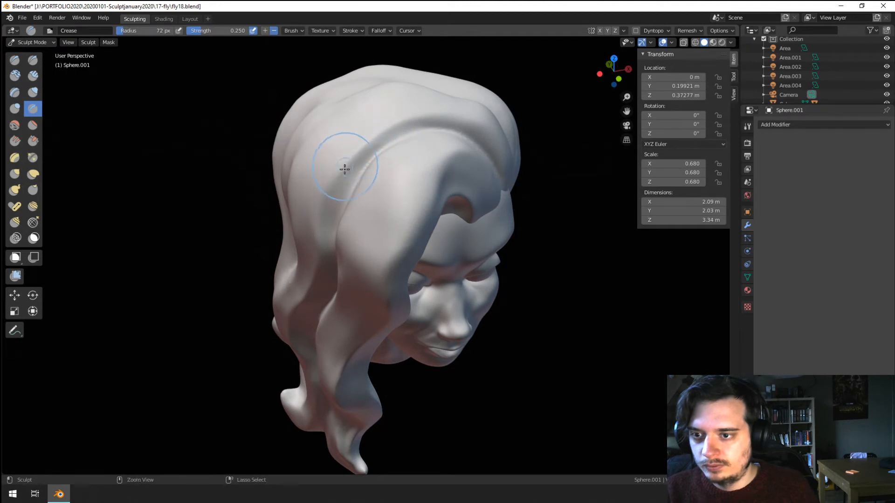
drag(344, 169, 310, 244)
mouse_move(311, 242)
middle_down()
mouse_move(371, 168)
mouse_move(330, 280)
middle_up()
mouse_move(380, 336)
middle_down()
mouse_move(371, 309)
mouse_move(379, 264)
middle_up()
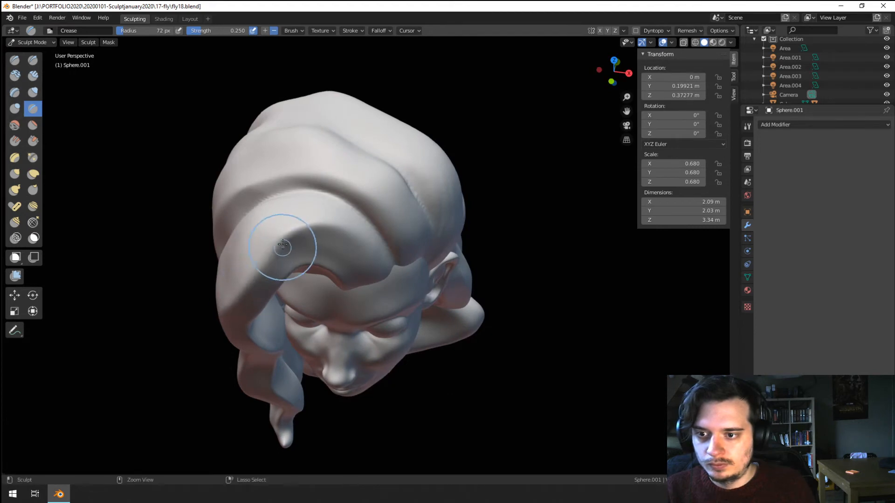
Step: Set the Crease brush to a 57 px radius and 0.539 strength and work on the forelock above the forehead
middle_drag(282, 245, 358, 221)
mouse_move(281, 160)
middle_down()
mouse_move(277, 208)
mouse_move(302, 202)
middle_up()
key(bracketleft)
key(bracketleft)
mouse_move(285, 229)
mouse_down()
mouse_move(250, 203)
mouse_move(266, 168)
mouse_up()
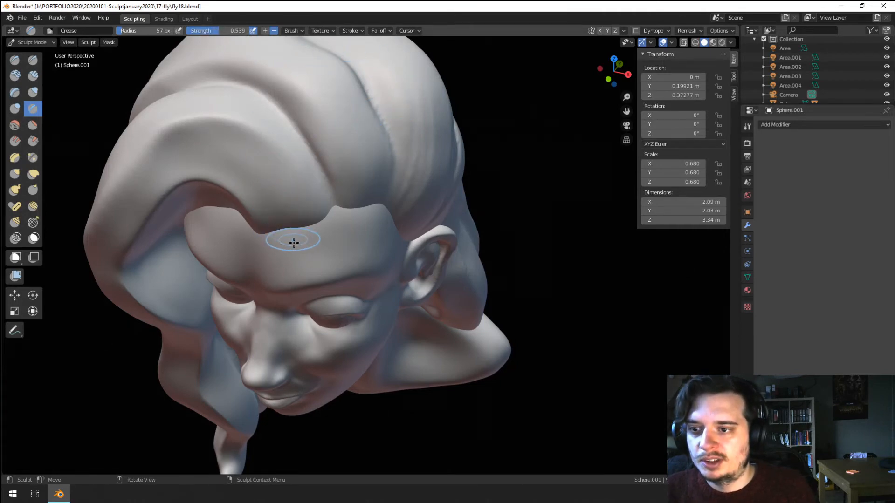
Step: Change the Crease brush falloff curve preset to Sharper
click(383, 31)
click(380, 50)
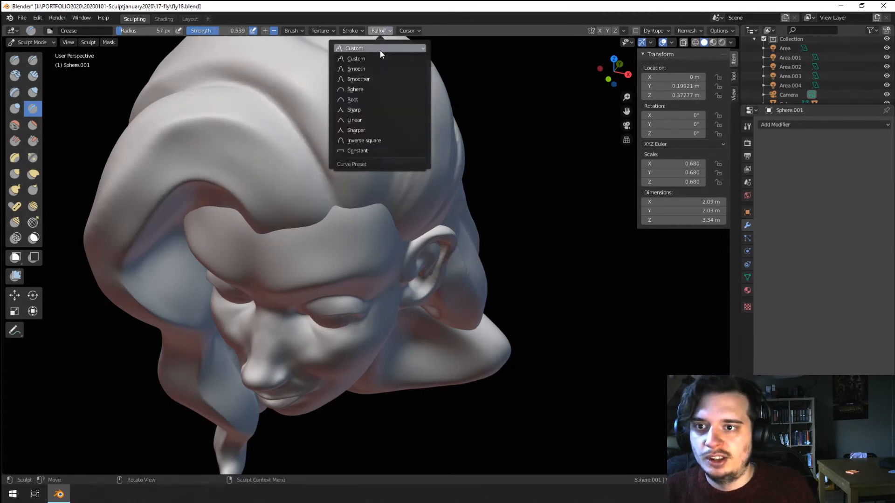
click(366, 129)
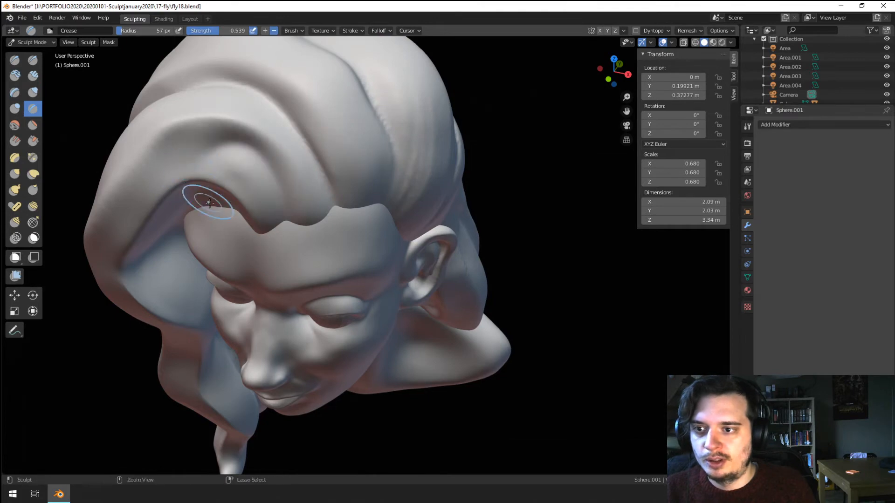
Step: Crease along the underside of the forelock above the forehead and where it sweeps into the side lock
drag(205, 196, 294, 231)
drag(218, 213, 294, 236)
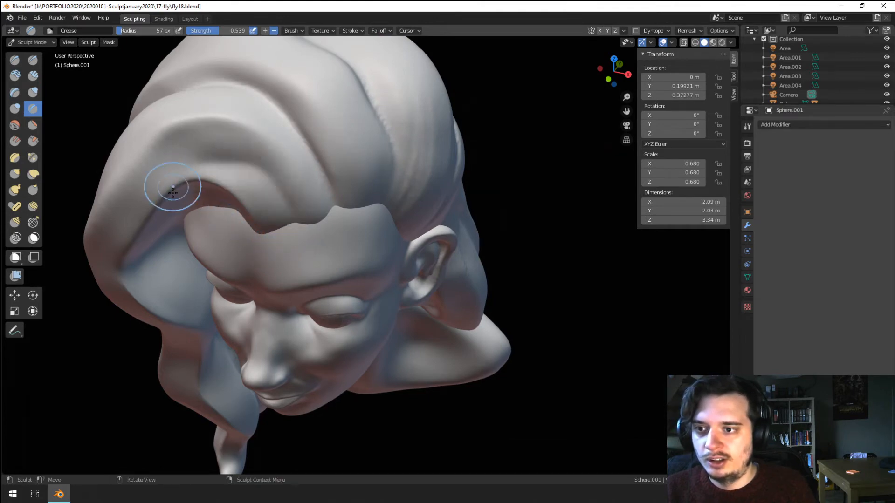
drag(212, 213, 289, 236)
drag(279, 189, 157, 202)
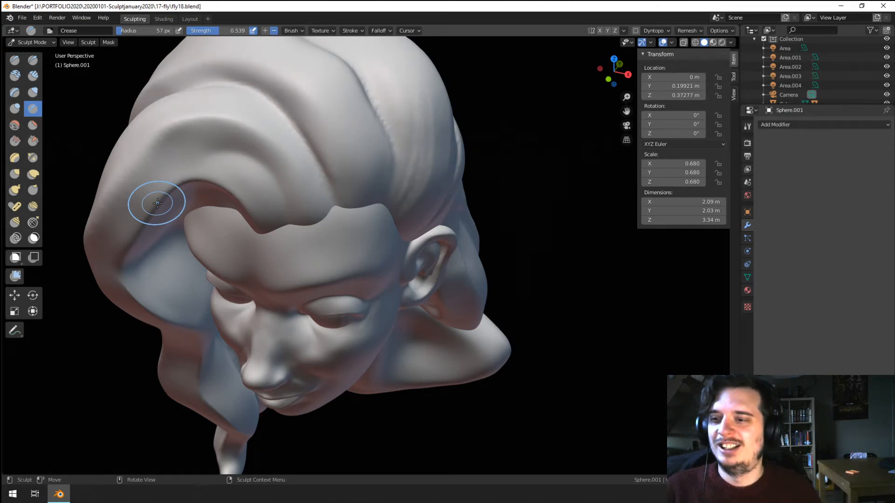
mouse_move(216, 151)
mouse_down()
mouse_move(289, 223)
mouse_move(162, 143)
mouse_up()
mouse_move(178, 183)
middle_down()
mouse_move(270, 261)
mouse_move(288, 237)
middle_up()
drag(340, 261, 216, 216)
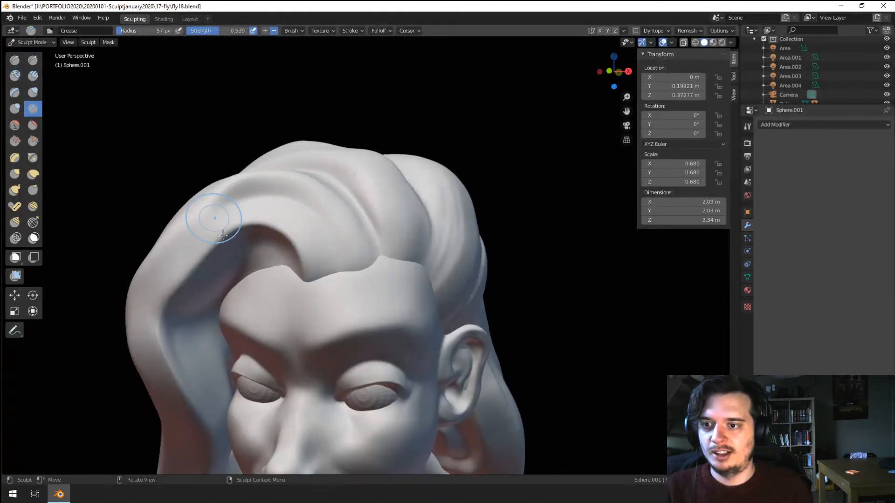
key(ctrl+z)
mouse_move(337, 282)
mouse_down()
mouse_move(216, 219)
mouse_move(312, 227)
mouse_up()
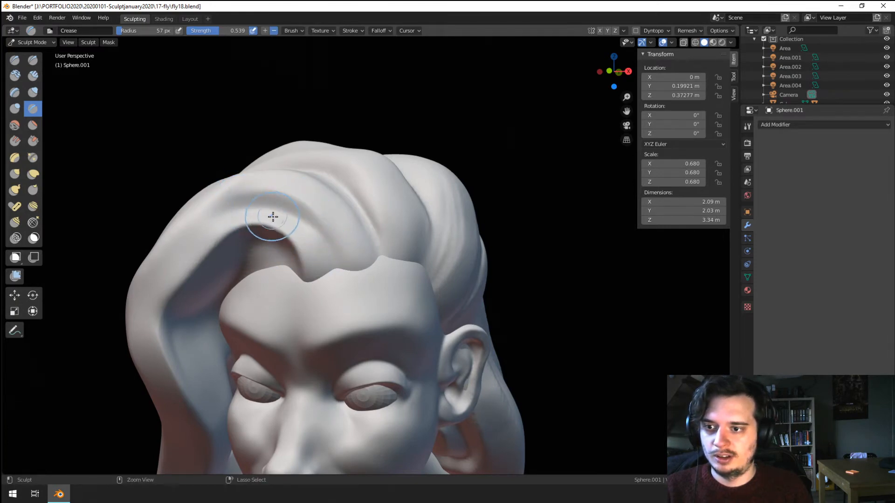
key(ctrl+z)
Step: Crease a groove across the forelock down to the hairline and another inside the hollow beneath its sweep
mouse_move(232, 200)
mouse_down()
mouse_move(346, 246)
mouse_move(346, 276)
mouse_up()
drag(340, 234, 341, 278)
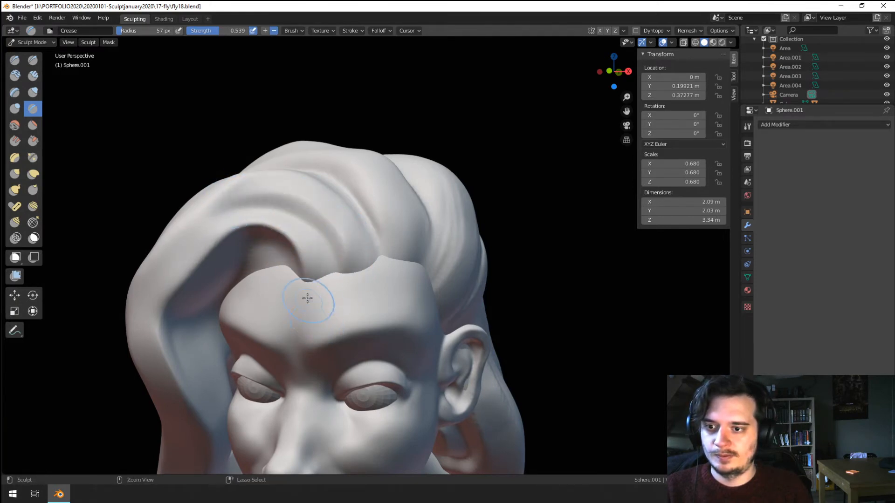
mouse_move(307, 298)
ctrl+middle_down()
mouse_move(296, 329)
mouse_move(305, 327)
ctrl+middle_up()
ctrl+middle_drag(305, 327, 318, 265)
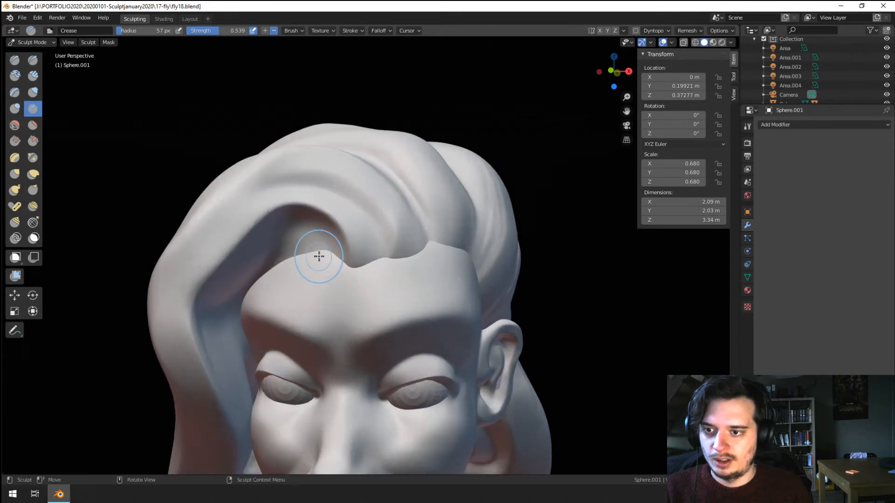
drag(330, 254, 233, 257)
drag(314, 255, 249, 257)
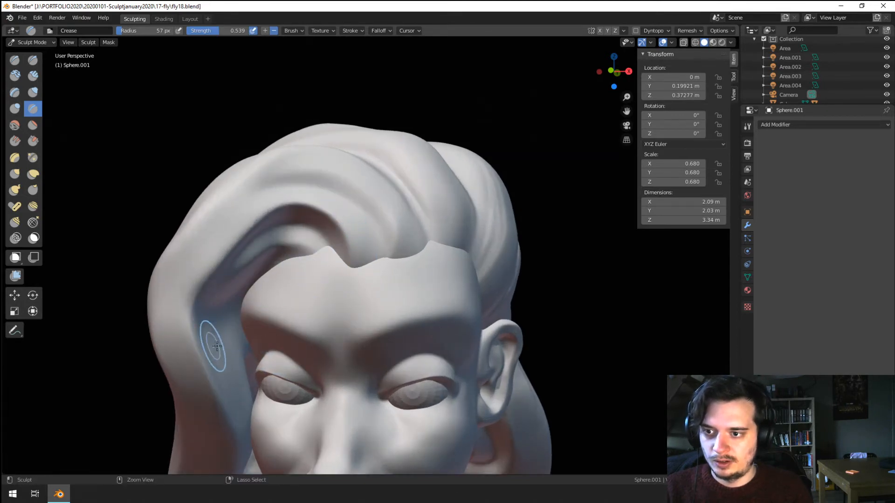
Step: Crease the upper bend of the side lock, undo the last stroke, and refine the area with the radius at 22 px
mouse_move(257, 298)
ctrl+middle_down()
mouse_move(264, 333)
mouse_move(285, 182)
ctrl+middle_up()
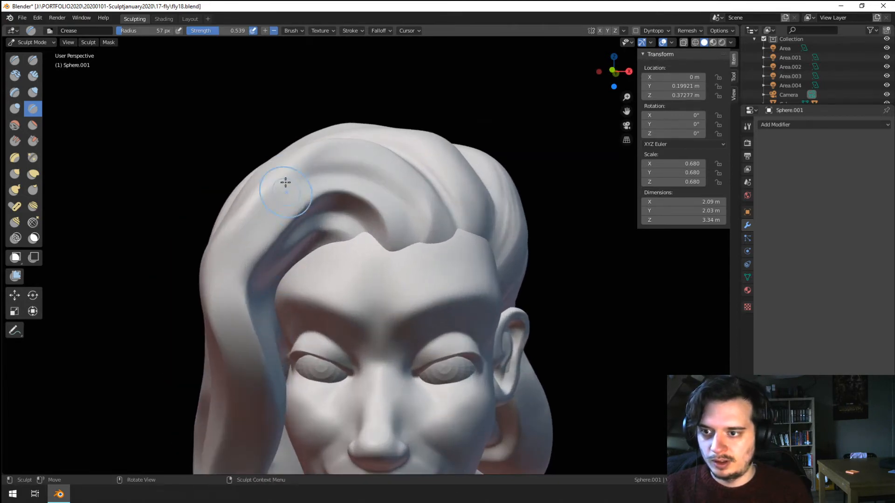
drag(308, 172, 257, 235)
drag(296, 175, 240, 240)
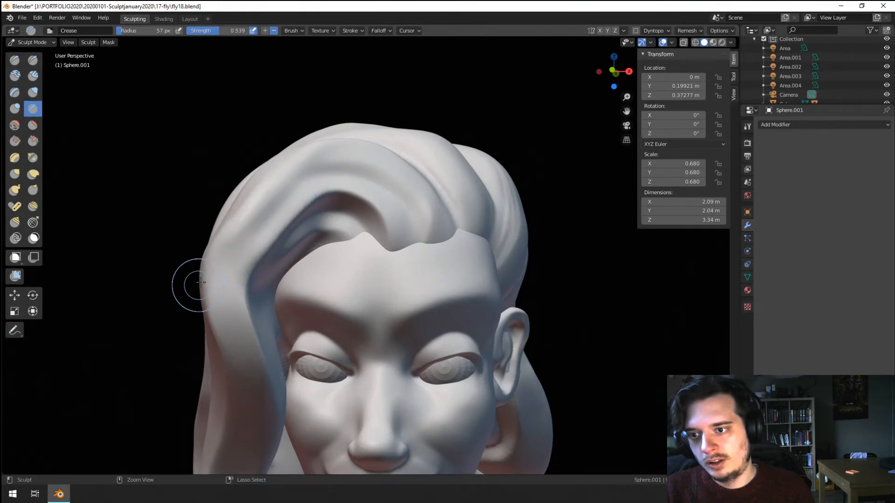
key(ctrl+z)
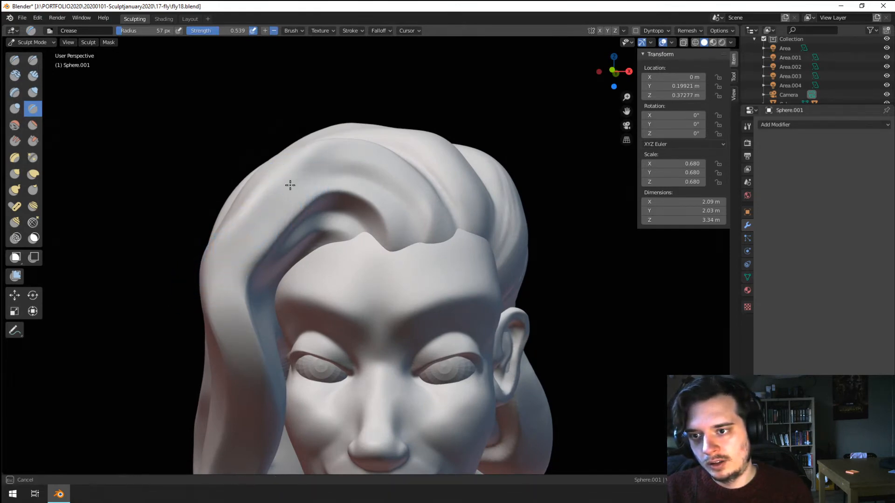
middle_drag(256, 215, 298, 224)
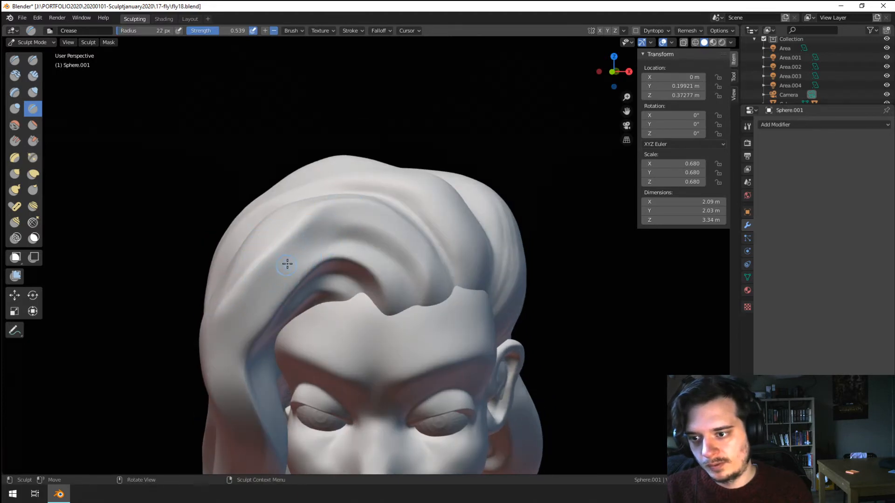
middle_drag(220, 344, 283, 271)
drag(293, 258, 255, 314)
Step: Set the Crease brush radius to 25 px and carve a long groove along the front of the side lock beside the face
mouse_move(243, 322)
ctrl+middle_down()
mouse_move(221, 372)
mouse_move(224, 326)
mouse_move(234, 328)
mouse_move(260, 261)
mouse_move(253, 200)
ctrl+middle_up()
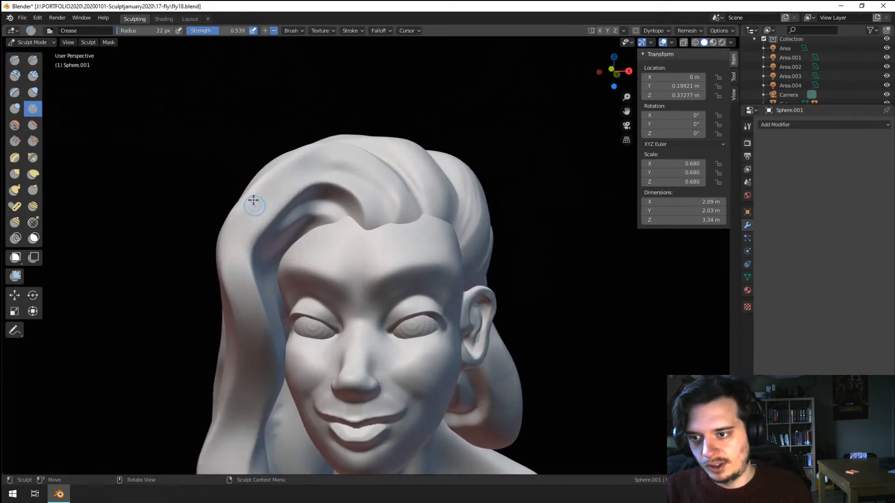
ctrl+middle_drag(224, 270, 199, 323)
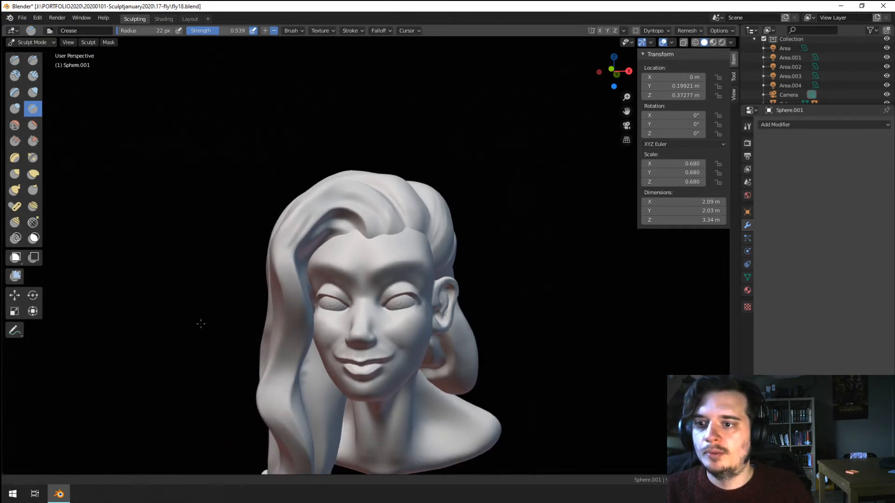
ctrl+middle_drag(213, 289, 252, 248)
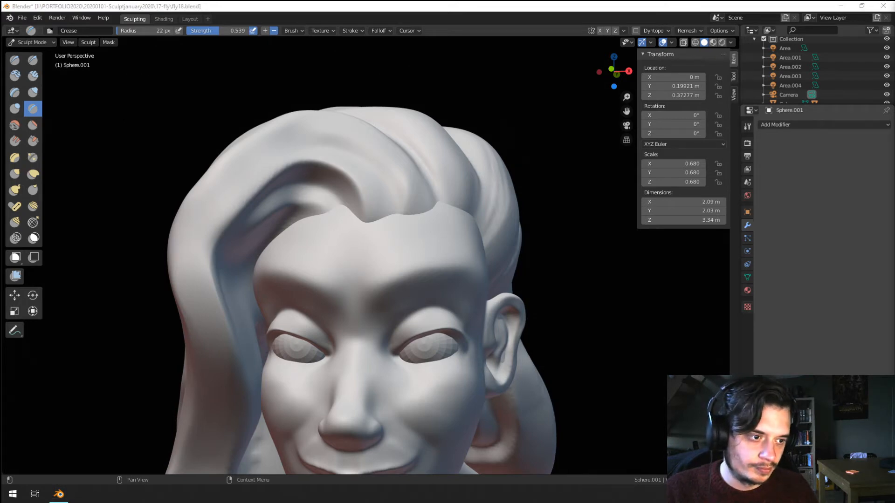
middle_drag(268, 248, 283, 224)
mouse_move(282, 224)
ctrl+middle_down()
mouse_move(283, 260)
mouse_move(294, 238)
mouse_move(264, 293)
ctrl+middle_up()
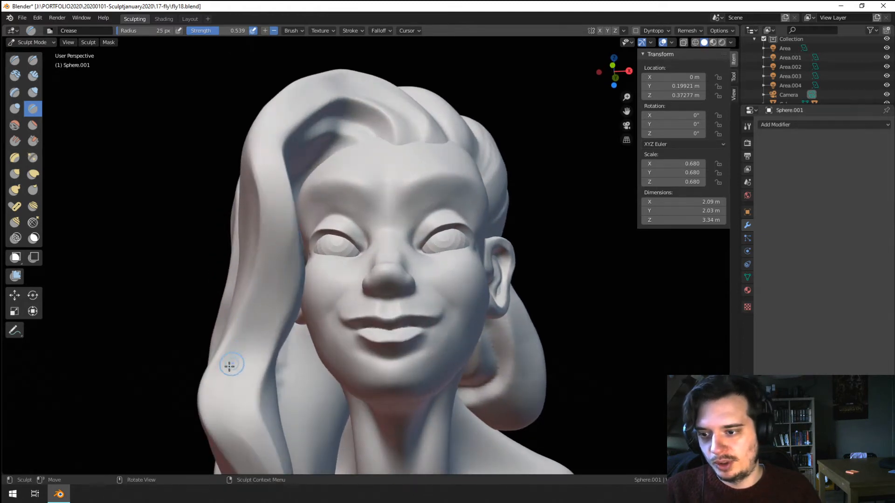
mouse_move(229, 366)
mouse_down()
mouse_move(264, 243)
mouse_move(213, 384)
mouse_up()
drag(213, 384, 266, 230)
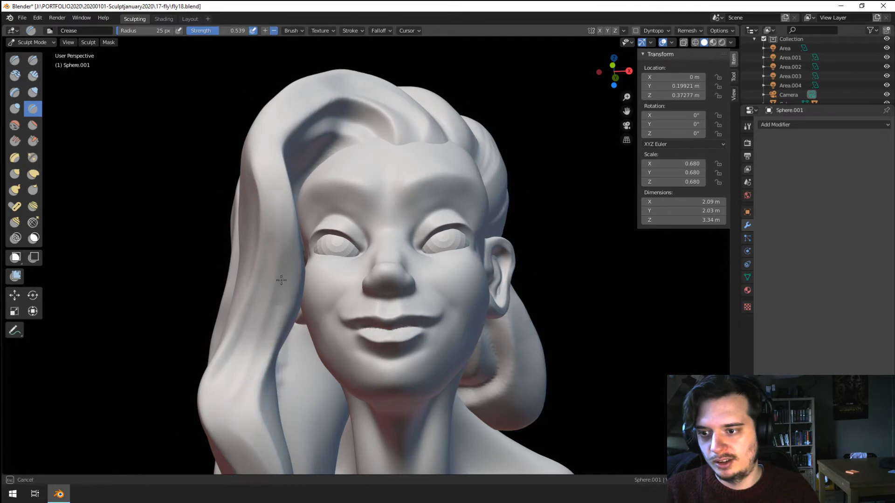
Step: Continue creasing down the wavy lower half of the side lock, raising the brush radius to 39 px
middle_drag(268, 164, 272, 223)
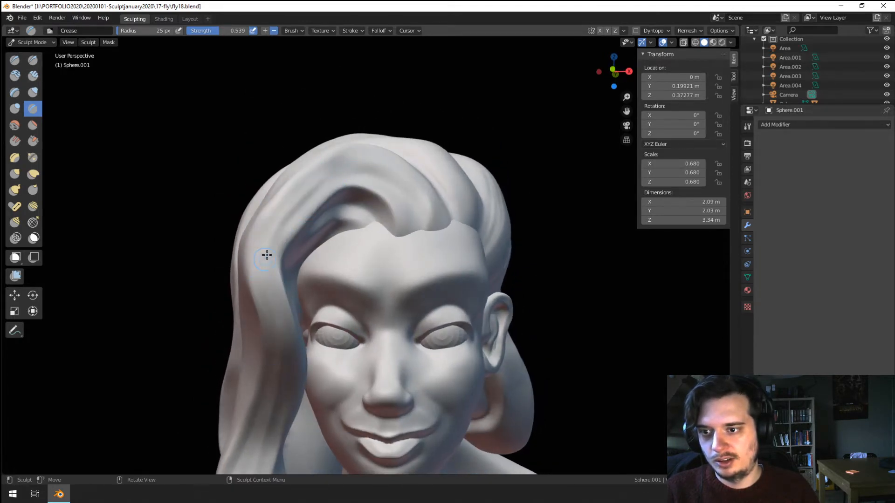
ctrl+middle_drag(273, 360, 275, 428)
middle_drag(275, 429, 264, 293)
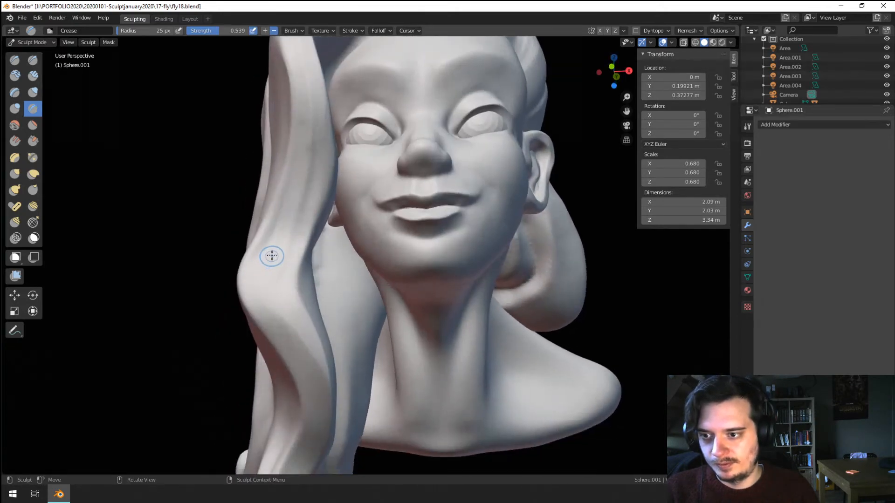
drag(256, 270, 300, 456)
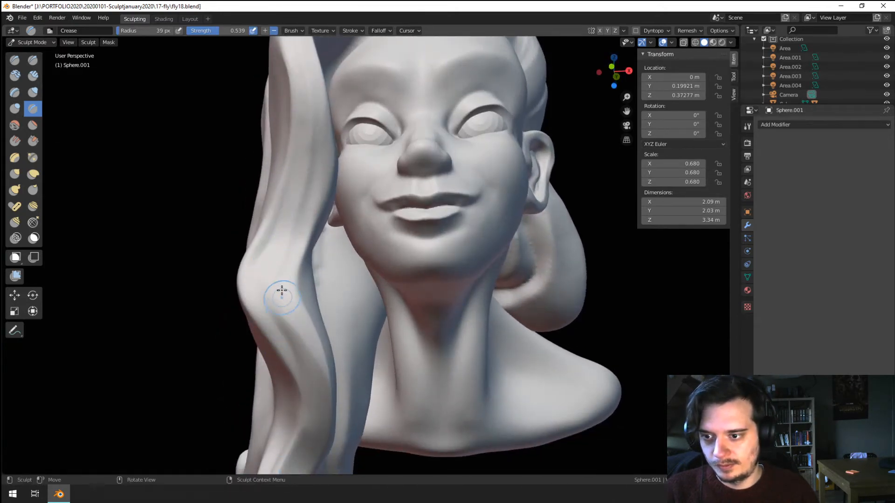
drag(279, 259, 294, 331)
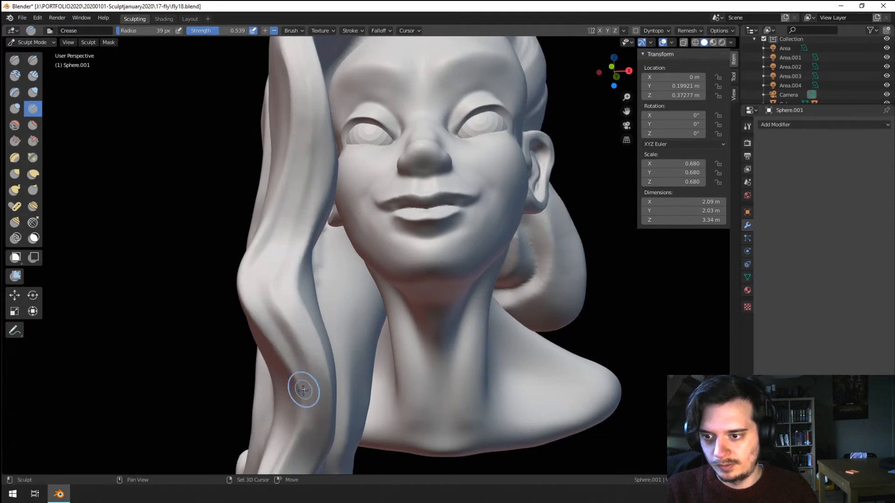
Step: Enlarge the Crease brush radius to 52 px and carve long grooves down the inner lock hanging beside the neck
mouse_move(293, 301)
ctrl+middle_down()
mouse_move(288, 363)
mouse_move(287, 294)
mouse_move(306, 276)
ctrl+middle_up()
key(f)
click(287, 314)
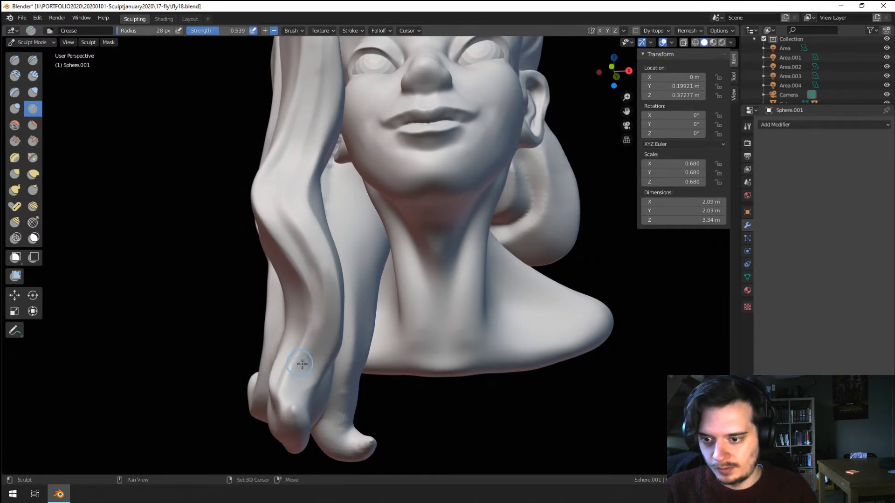
mouse_move(302, 364)
shift+middle_down()
mouse_move(312, 312)
mouse_move(306, 357)
shift+middle_up()
middle_drag(326, 283, 317, 267)
key(f)
click(329, 266)
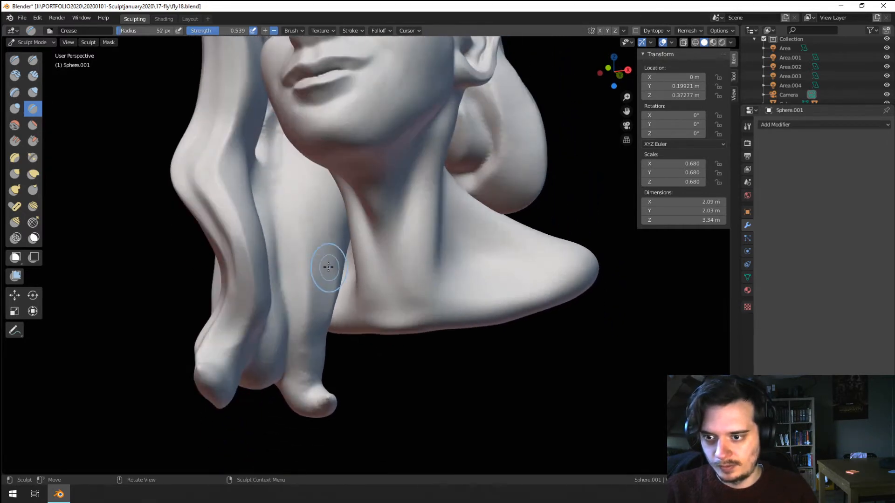
drag(320, 222, 300, 350)
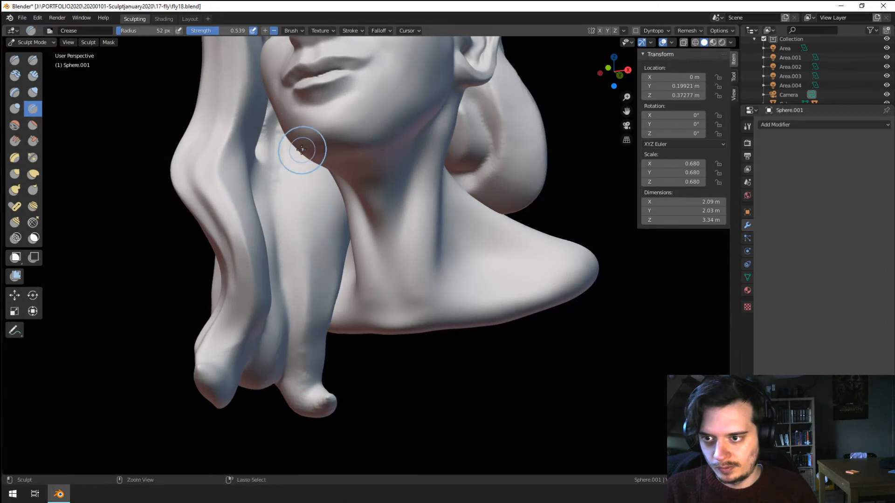
mouse_move(308, 234)
mouse_down()
mouse_move(298, 329)
mouse_move(320, 400)
mouse_up()
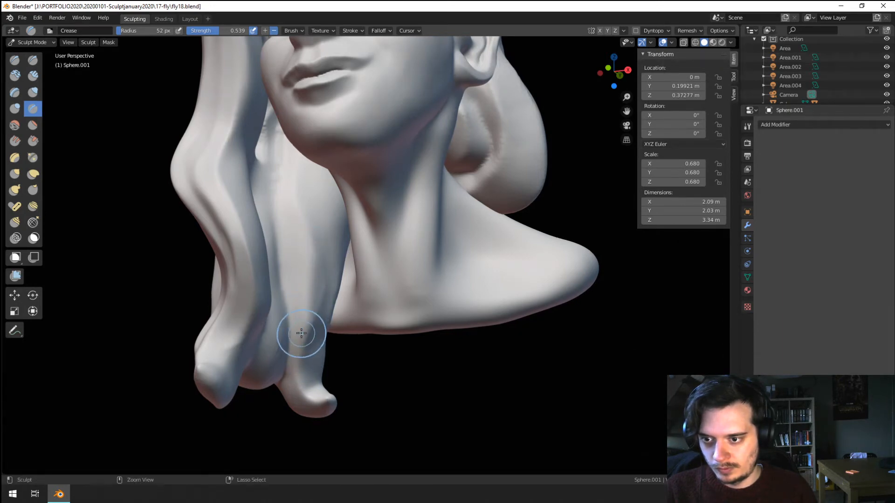
drag(321, 236, 311, 287)
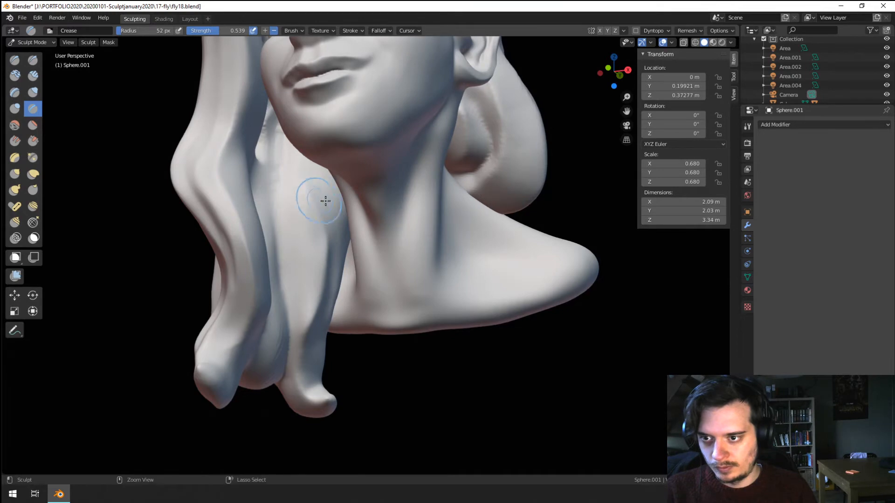
mouse_move(325, 201)
mouse_down()
mouse_move(338, 205)
mouse_move(303, 214)
mouse_move(311, 229)
mouse_up()
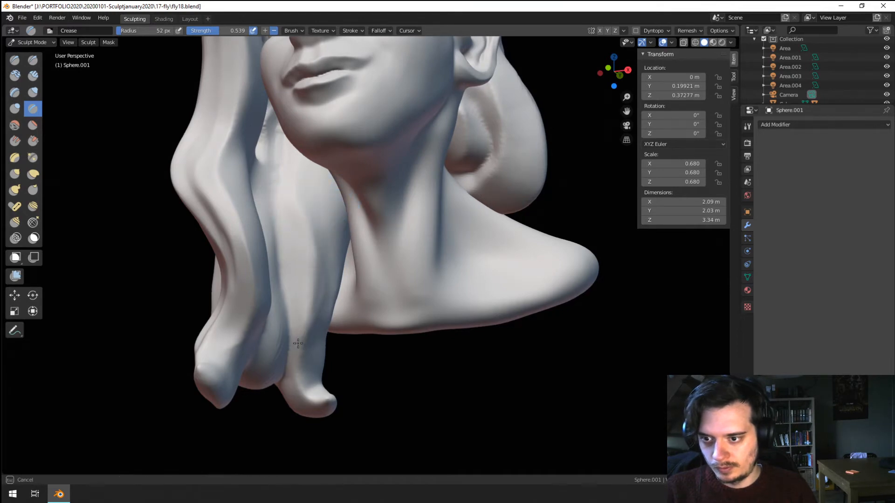
mouse_move(297, 344)
mouse_down()
mouse_move(322, 304)
mouse_move(321, 275)
mouse_up()
Step: Crease long flowing strands into the wide outer side lock, following its waves from the crown downward
scroll(313, 289, down, 1)
mouse_move(298, 291)
middle_down()
mouse_move(351, 301)
mouse_move(322, 363)
middle_up()
middle_drag(373, 265, 417, 293)
middle_drag(479, 180, 470, 157)
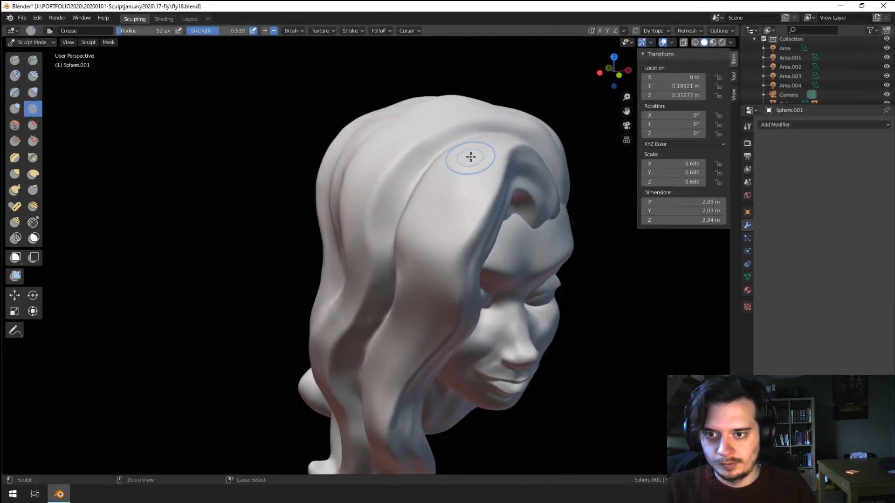
mouse_move(423, 239)
mouse_down()
mouse_move(410, 321)
mouse_move(356, 392)
mouse_up()
mouse_move(356, 391)
middle_down()
mouse_move(369, 266)
mouse_move(404, 306)
middle_up()
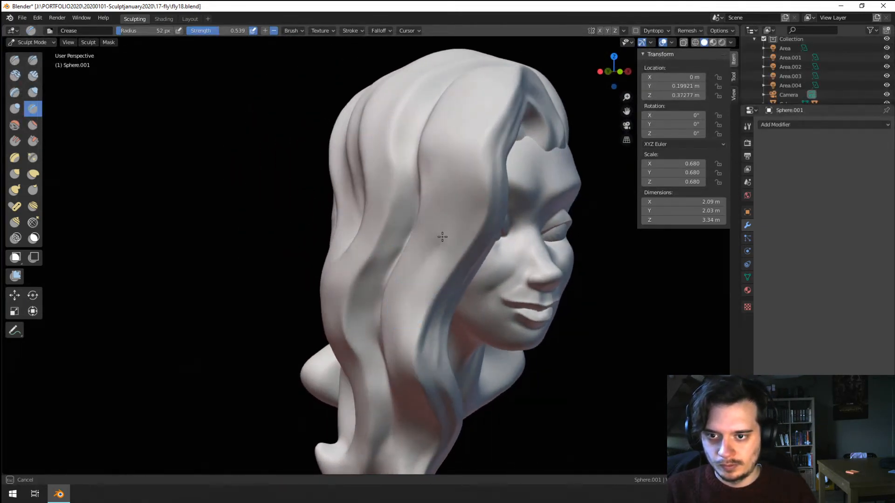
mouse_move(442, 236)
mouse_down()
mouse_move(503, 86)
mouse_move(516, 78)
mouse_up()
mouse_move(401, 299)
mouse_down()
mouse_move(453, 141)
mouse_move(515, 80)
mouse_up()
drag(443, 149, 444, 145)
drag(421, 250, 395, 260)
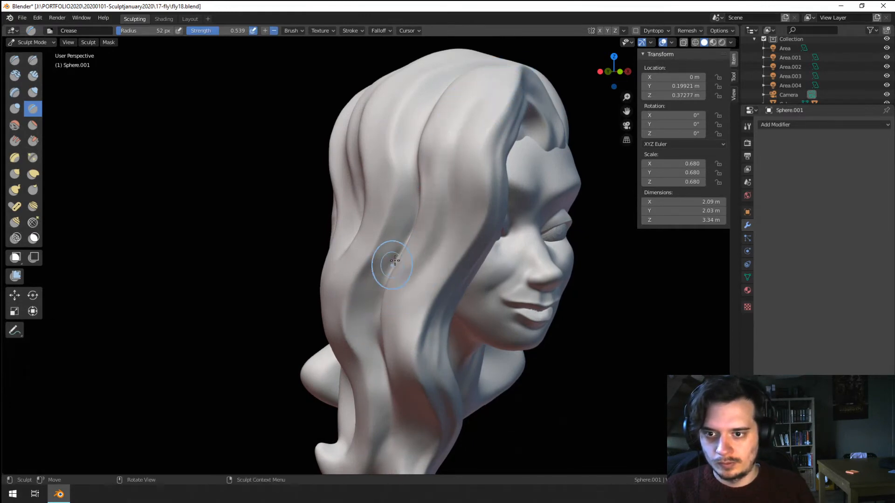
drag(428, 170, 423, 187)
Step: Switch to the Grab brush, enlarge its radius, and reshape the outer contour and lower part of the side hair
scroll(405, 229, down, 4)
mouse_move(393, 248)
middle_down()
mouse_move(348, 240)
mouse_move(350, 232)
middle_up()
scroll(345, 205, up, 3)
key(g)
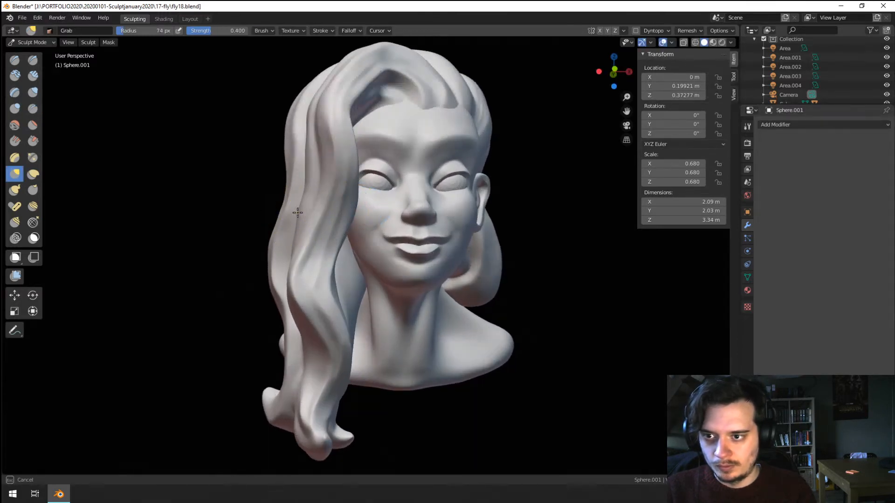
key(bracketleft)
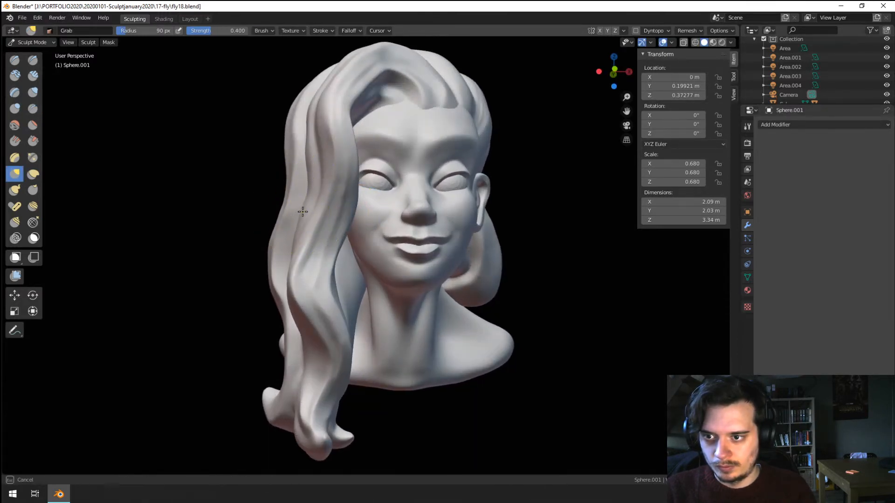
mouse_move(296, 216)
middle_down()
mouse_move(328, 226)
mouse_move(328, 261)
middle_up()
shift+middle_drag(327, 261, 327, 328)
key(f)
click(378, 361)
drag(364, 384, 349, 378)
Step: Pull the lower side locks into shape with the Grab brush and set its radius to 120 px
key(f)
click(419, 392)
drag(358, 410, 374, 401)
key(f)
click(362, 413)
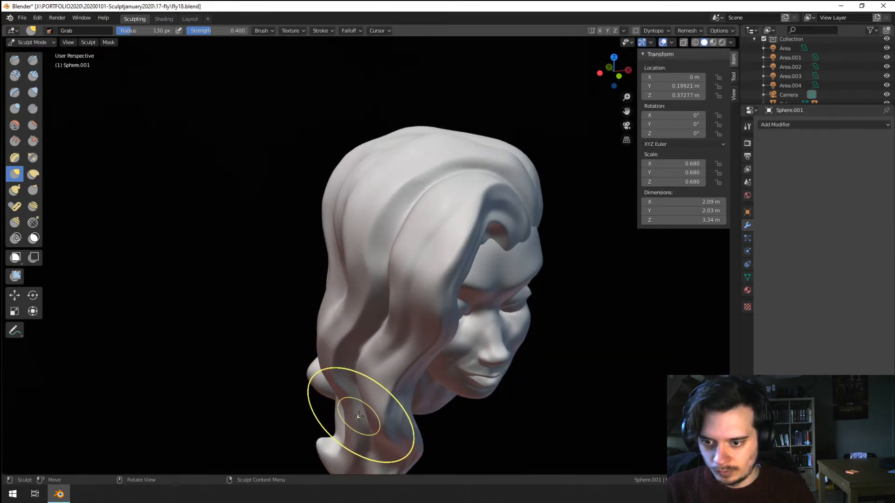
key(f)
click(357, 415)
middle_drag(367, 410, 309, 361)
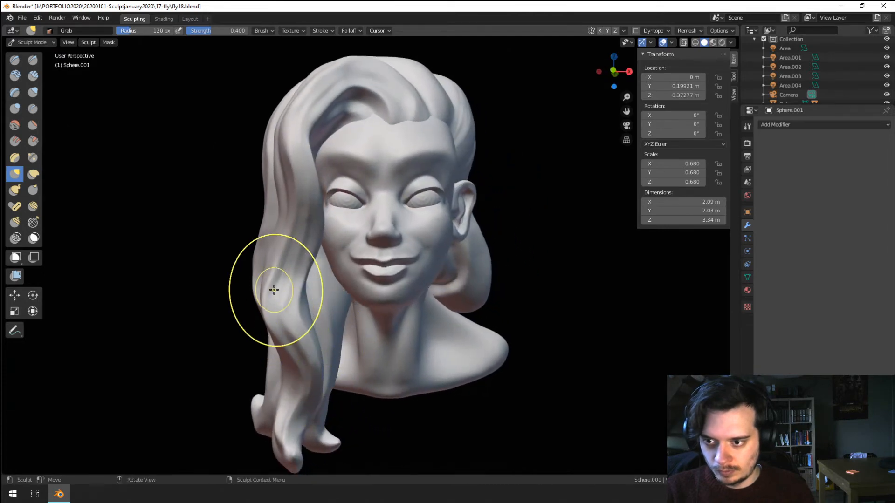
middle_drag(280, 280, 324, 293)
middle_drag(289, 260, 219, 210)
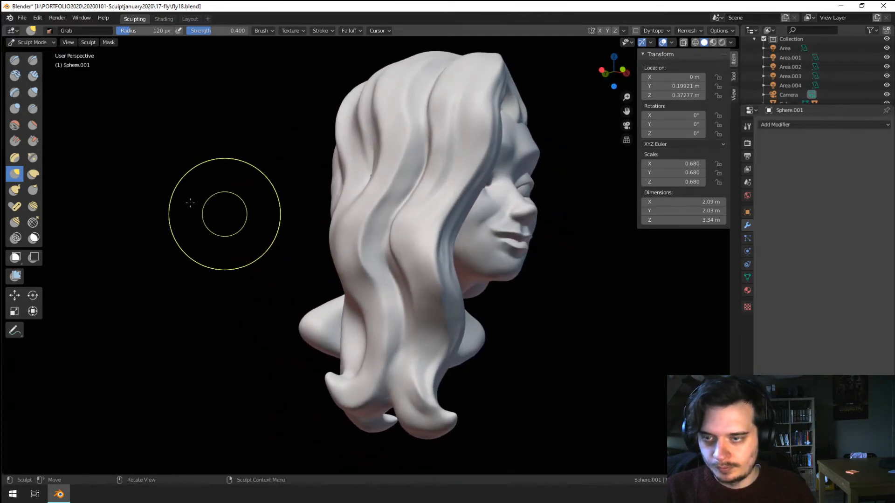
Step: Switch to the Crease brush, reduce its radius to 52 px, and carve grooves down the front side lock toward its curled end
click(33, 109)
key(bracketleft)
key(bracketleft)
key(bracketleft)
key(bracketleft)
key(bracketleft)
key(bracketleft)
shift+middle_drag(411, 263, 424, 217)
drag(452, 161, 432, 233)
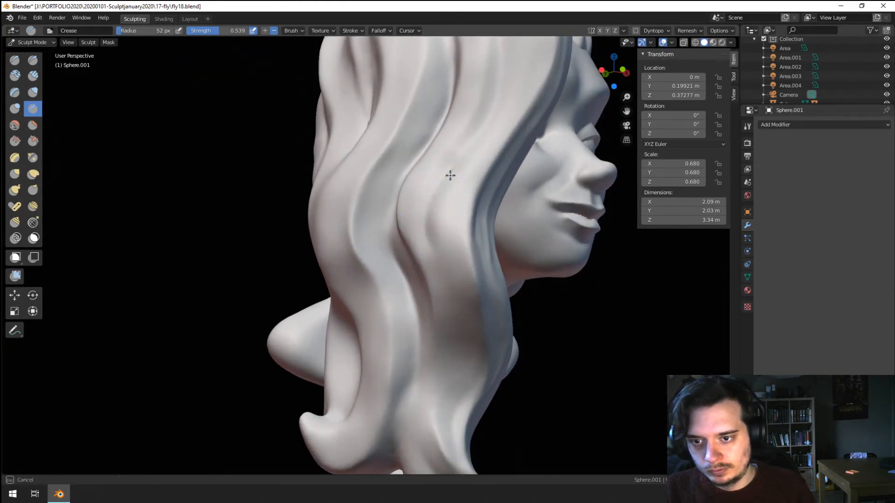
drag(450, 175, 460, 320)
drag(453, 284, 421, 417)
Step: Undo the last creases and recarve the groove running down the lower front side lock
shift+middle_drag(414, 352, 428, 280)
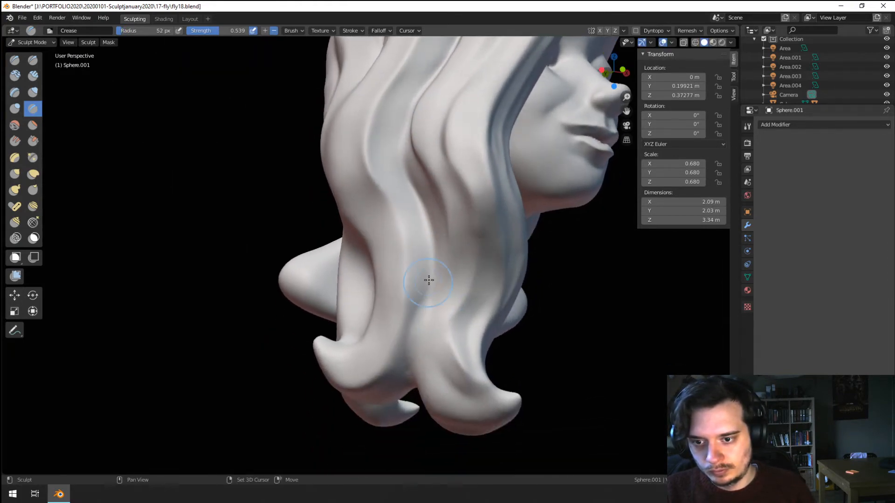
key(ctrl+z)
drag(456, 182, 453, 363)
key(ctrl+z)
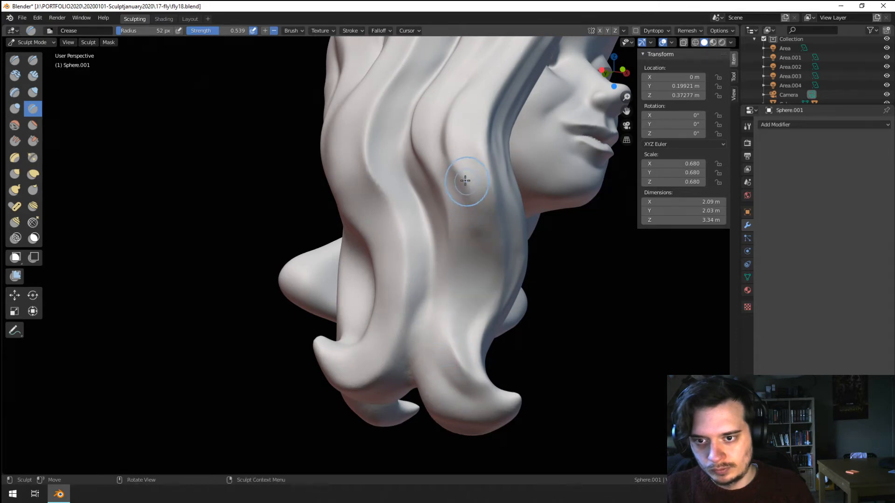
drag(465, 180, 452, 349)
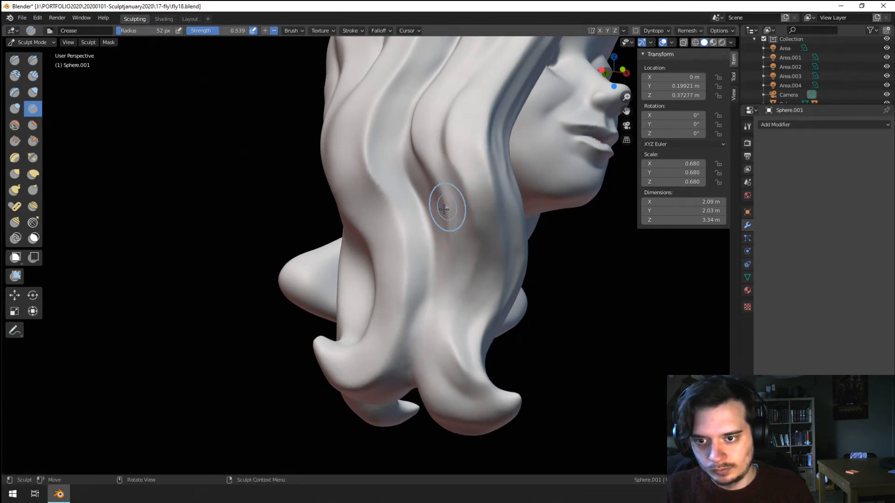
Step: Crease parallel strand grooves down the middle of the lower front lock, redoing the first one
drag(441, 212, 433, 337)
key(ctrl+z)
drag(445, 212, 440, 324)
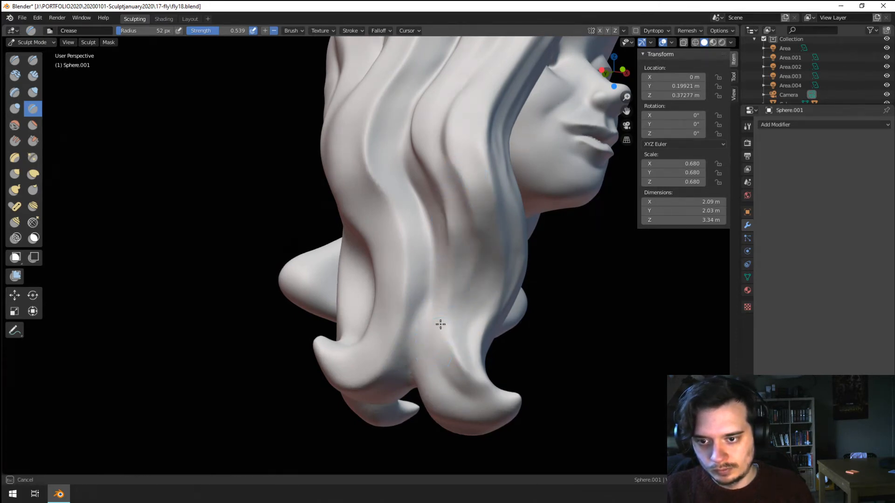
drag(443, 279, 441, 316)
mouse_move(453, 200)
mouse_down()
mouse_move(461, 238)
mouse_move(455, 321)
mouse_up()
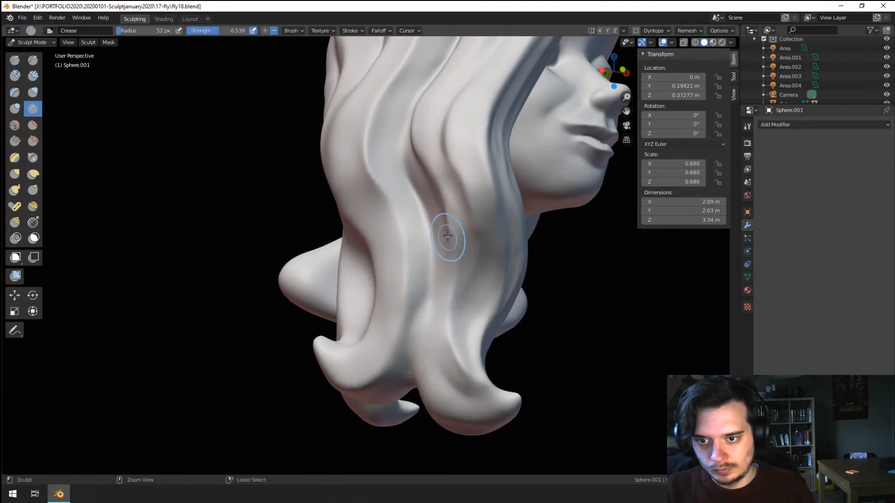
Step: Undo the last groove and crease the strand separations down into the curled tip of the front lock
key(ctrl+z)
drag(428, 215, 403, 333)
key(ctrl+z)
drag(416, 183, 425, 309)
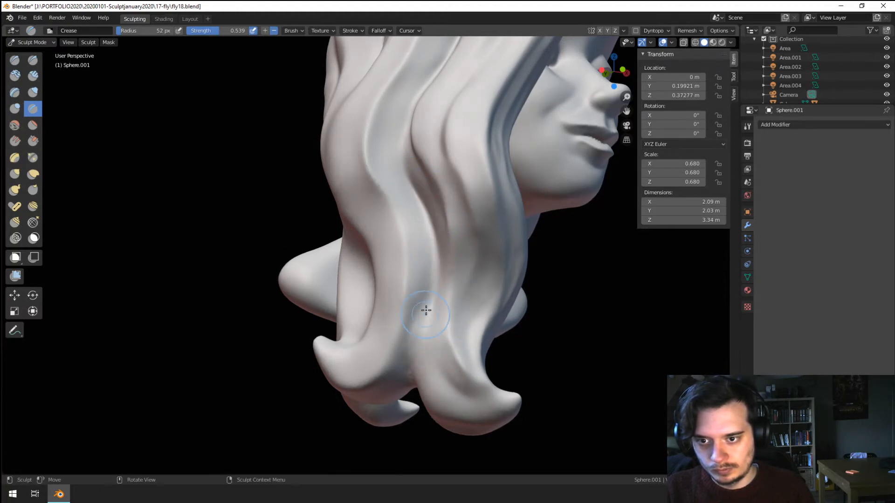
drag(448, 208, 463, 429)
mouse_move(433, 377)
mouse_down()
mouse_move(476, 415)
mouse_move(466, 383)
mouse_up()
Step: Try to crease a groove upward along the wave in the middle of the side hair
scroll(441, 319, down, 3)
mouse_move(440, 315)
middle_down()
mouse_move(392, 338)
mouse_move(399, 360)
middle_up()
scroll(429, 299, up, 4)
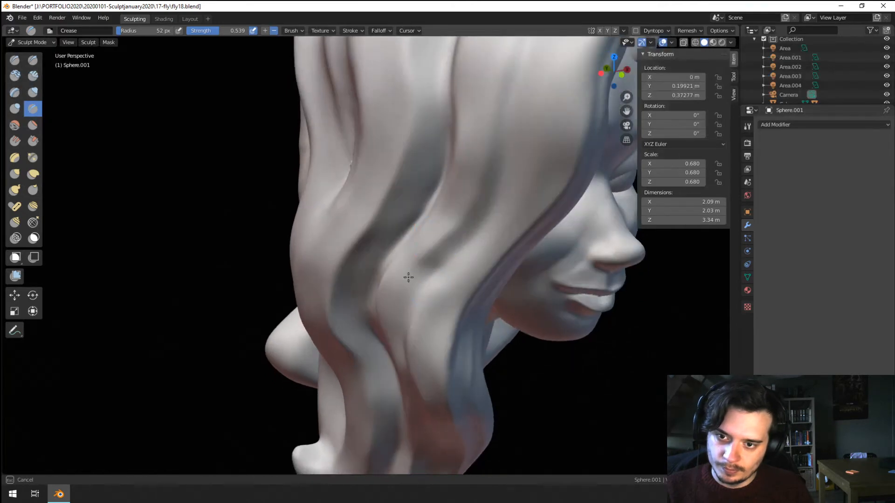
mouse_move(409, 277)
mouse_down()
mouse_move(403, 296)
mouse_move(496, 168)
mouse_move(456, 235)
mouse_move(476, 165)
mouse_up()
key(ctrl+z)
middle_drag(422, 265, 414, 261)
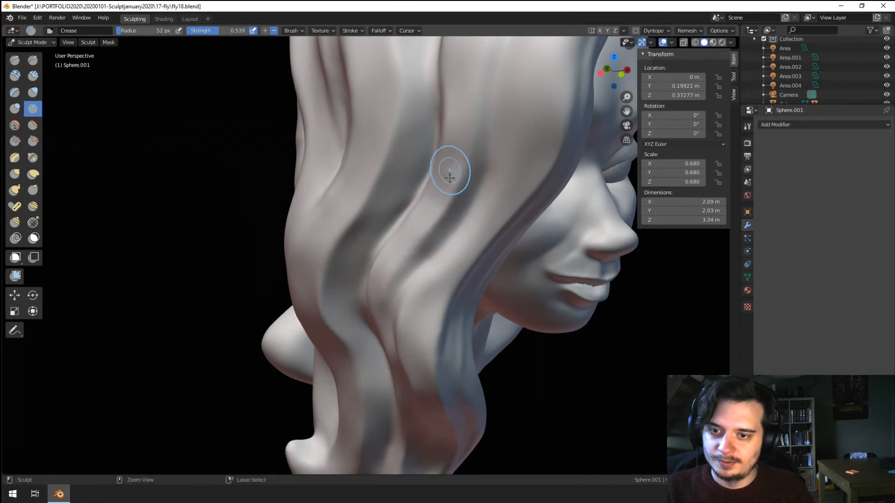
Step: Enlarge the Crease brush radius and carve a groove from the middle wave up toward the crown
ctrl+middle_drag(450, 178, 410, 270)
middle_drag(393, 269, 347, 135)
ctrl+middle_drag(353, 173, 356, 205)
middle_drag(356, 205, 383, 204)
key(f)
click(426, 196)
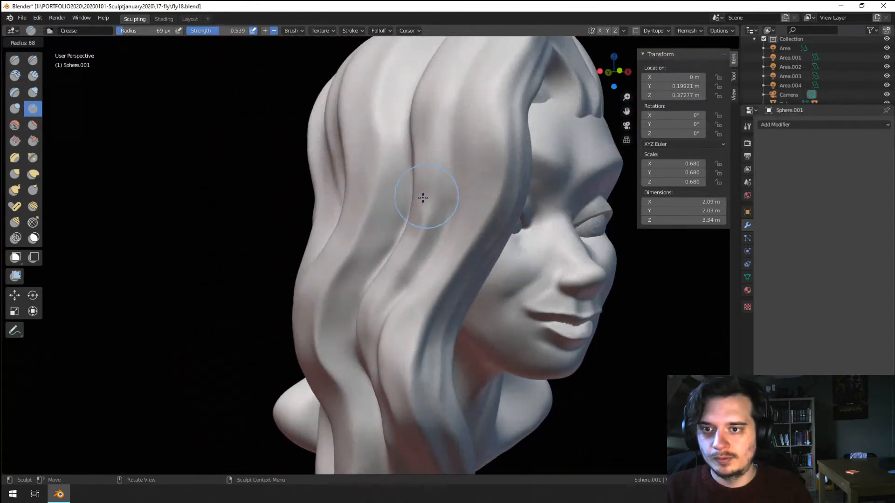
drag(425, 206, 434, 111)
shift+middle_drag(433, 111, 421, 192)
Step: Set the Crease radius to 64 px and carve another groove up through the upper front lock
key(f)
click(413, 204)
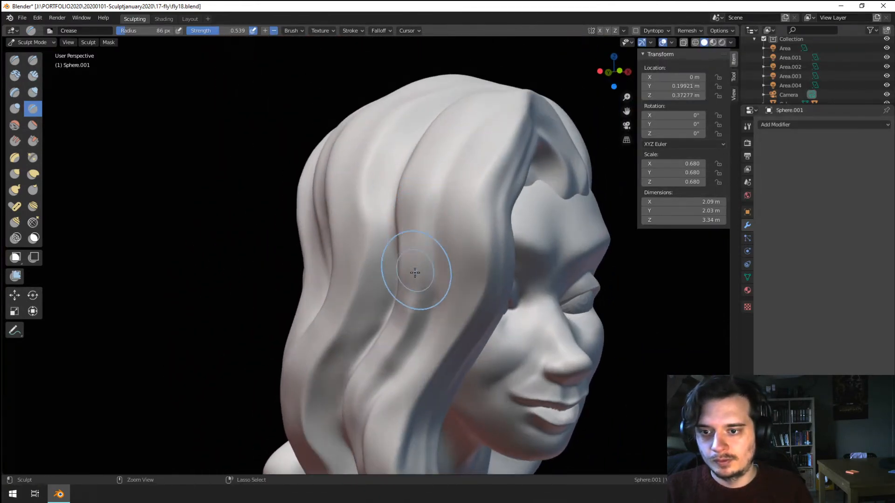
key(f)
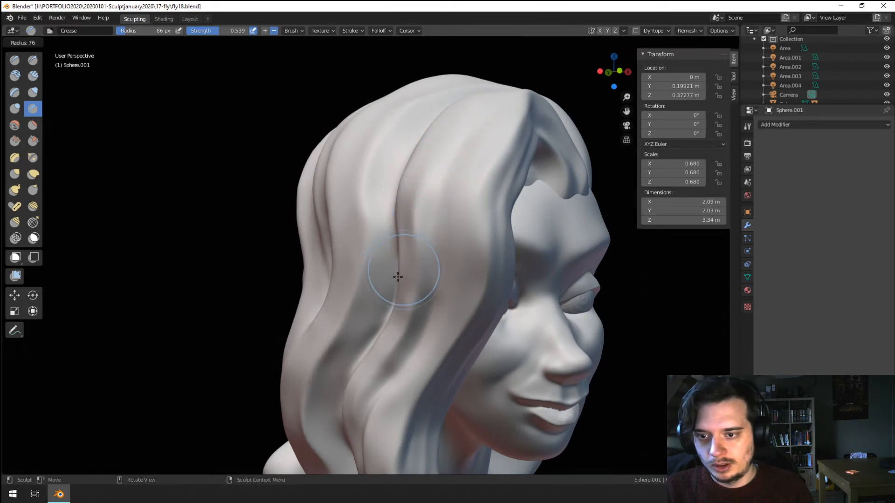
click(397, 280)
middle_drag(414, 259, 430, 260)
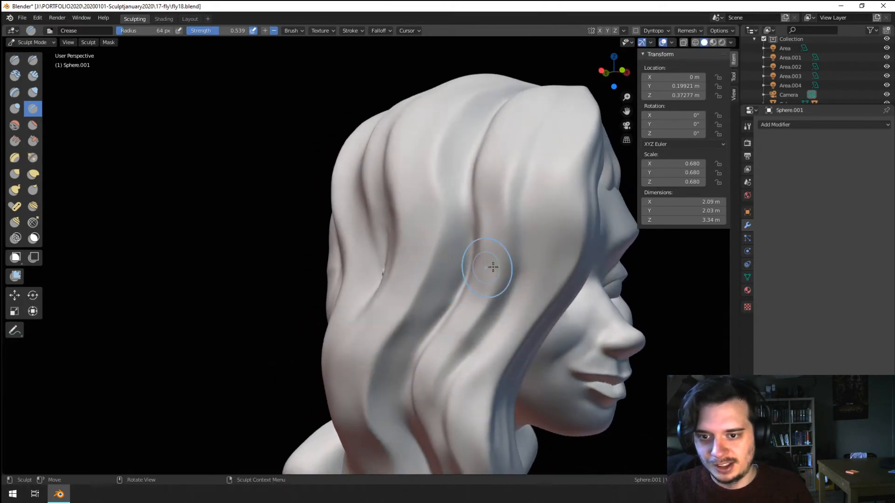
drag(519, 293, 528, 163)
Step: Switch to the Scrape/Peaks brush, set its radius to 93 px, and flatten the upper front lock
mouse_move(560, 168)
ctrl+middle_down()
mouse_move(487, 262)
mouse_move(490, 225)
ctrl+middle_up()
click(32, 140)
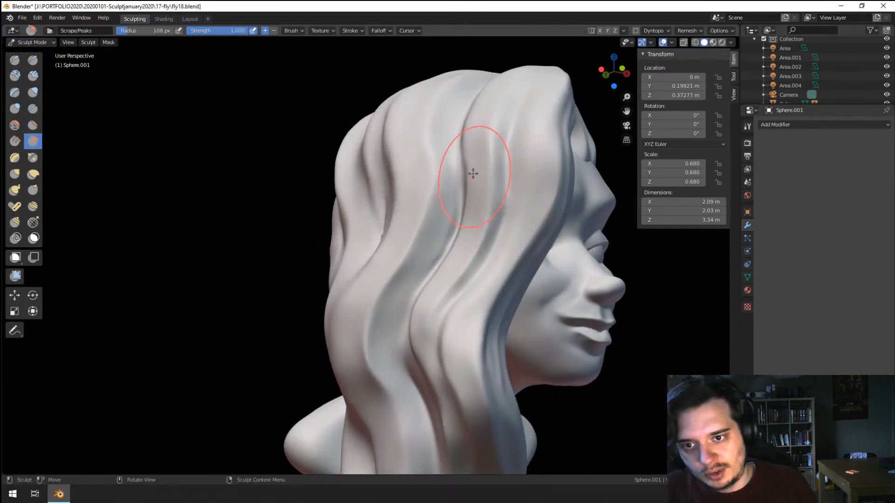
middle_drag(470, 155, 464, 180)
key(f)
click(456, 179)
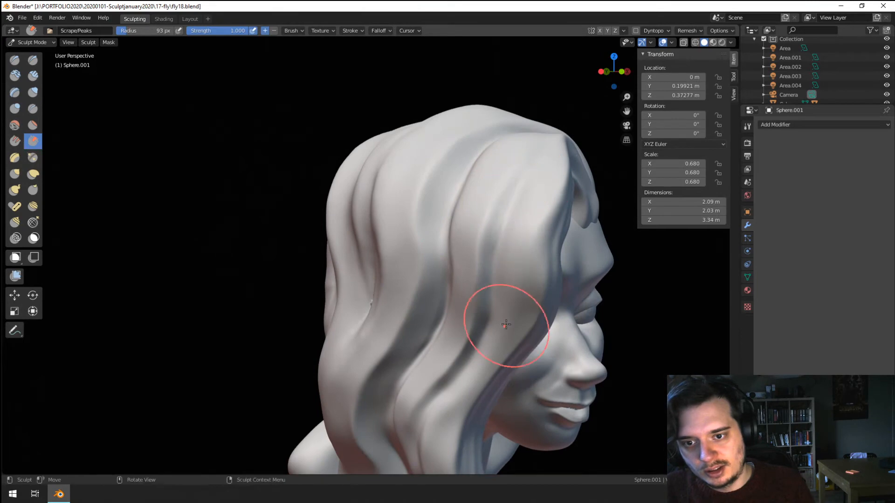
middle_drag(499, 320, 505, 243)
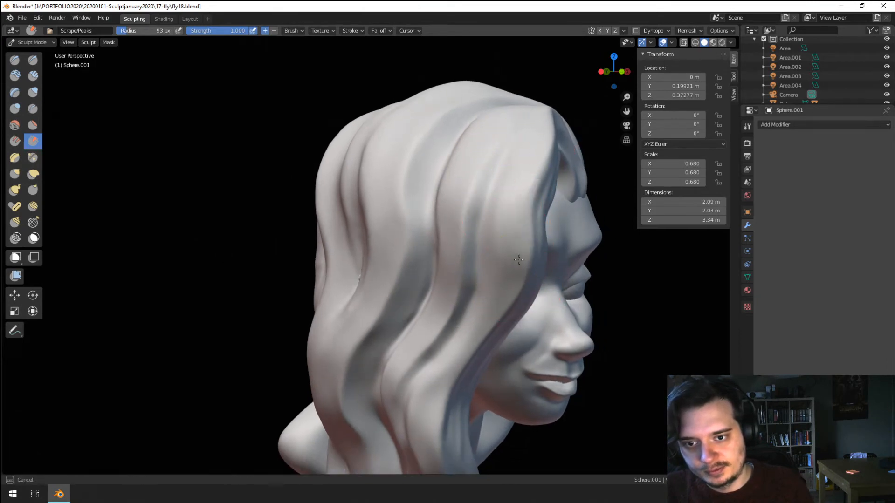
middle_drag(517, 182, 488, 271)
Step: Reduce the Scrape/Peaks radius and flatten the wave of the front lock beside the cheek
key(f)
click(489, 271)
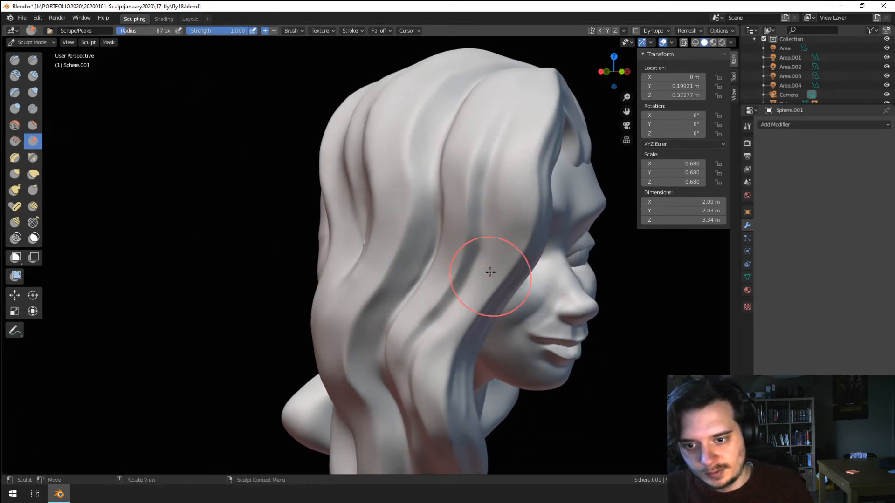
key(f)
click(485, 270)
drag(500, 260, 451, 322)
Step: Set the Scrape/Peaks radius to 92 px and flatten the front lock down past the jaw
shift+middle_drag(451, 315, 459, 257)
key(f)
click(458, 268)
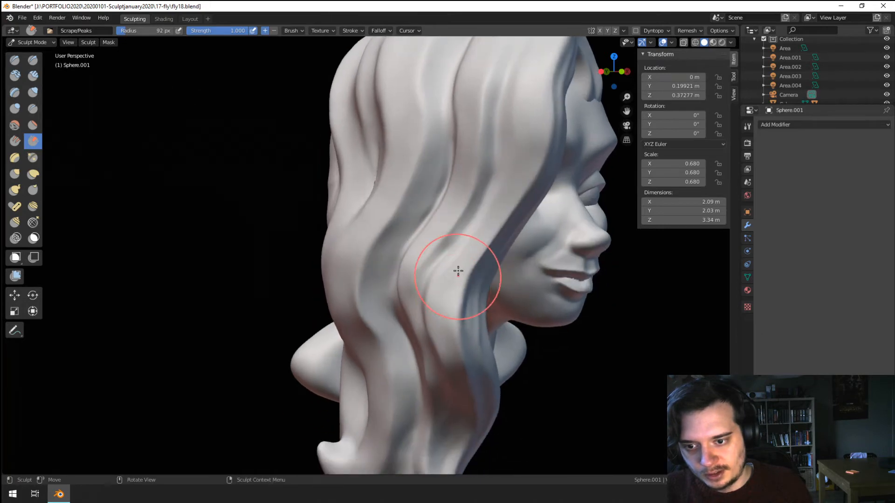
drag(457, 270, 459, 376)
middle_drag(459, 376, 467, 298)
drag(471, 238, 494, 353)
Step: Scrape the front lock beside the eye and cheek from the front view with a 78 px radius
mouse_move(495, 353)
middle_down()
mouse_move(482, 277)
mouse_move(488, 244)
mouse_move(419, 281)
mouse_move(428, 272)
mouse_move(276, 205)
middle_up()
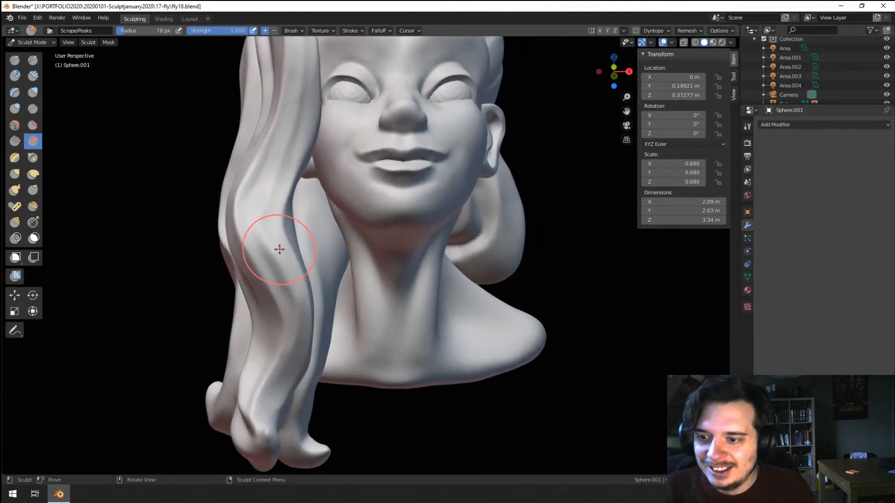
scroll(282, 318, down, 3)
mouse_move(280, 321)
middle_down()
mouse_move(274, 368)
mouse_move(290, 374)
mouse_move(291, 270)
mouse_move(268, 166)
middle_up()
scroll(292, 269, up, 3)
drag(266, 155, 253, 213)
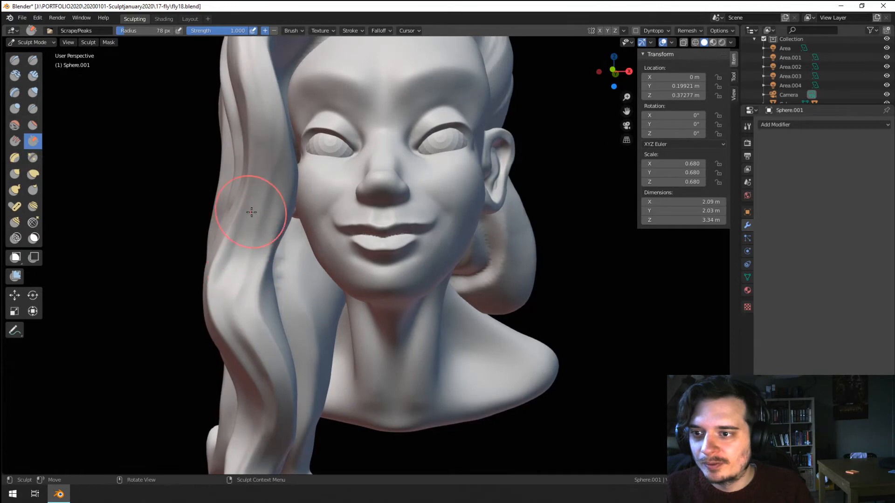
Step: Refine the planes of the lock beside the cheek using a 55 px Scrape/Peaks brush, and set the radius to 69 px
key(f)
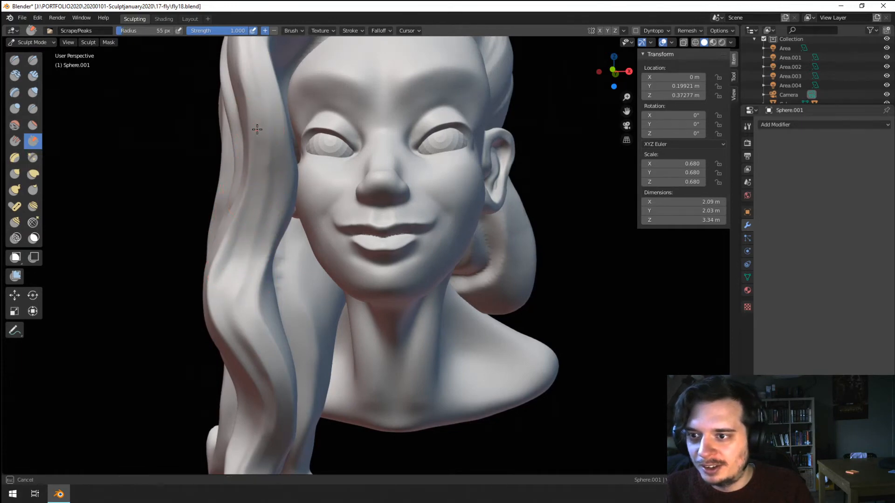
key(f)
drag(284, 185, 251, 270)
click(304, 216)
Step: Inspect the bust from the front and enlarge the Scrape/Peaks radius to 115 px over the swept forelock
scroll(261, 201, down, 4)
middle_drag(249, 232, 246, 238)
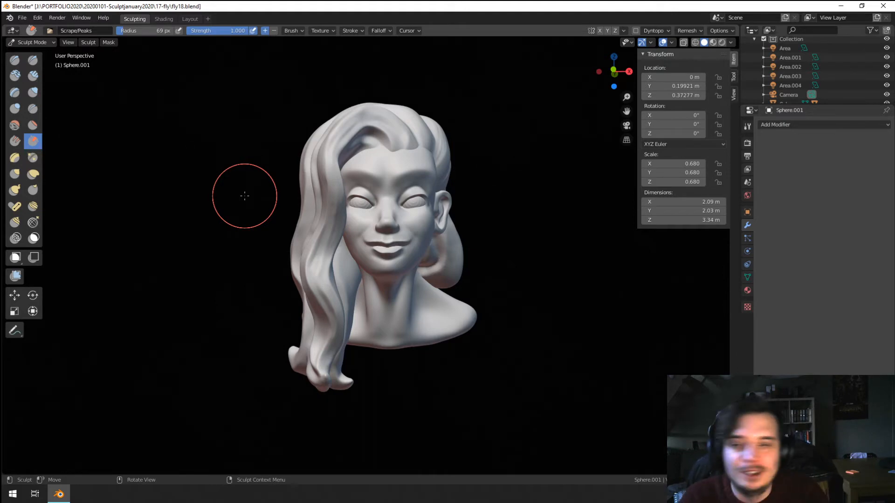
middle_drag(244, 196, 321, 277)
scroll(321, 277, up, 3)
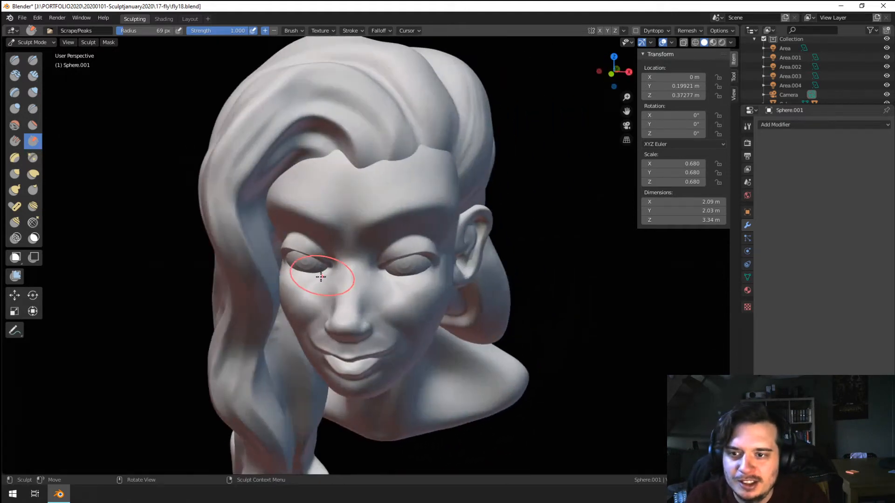
key(f)
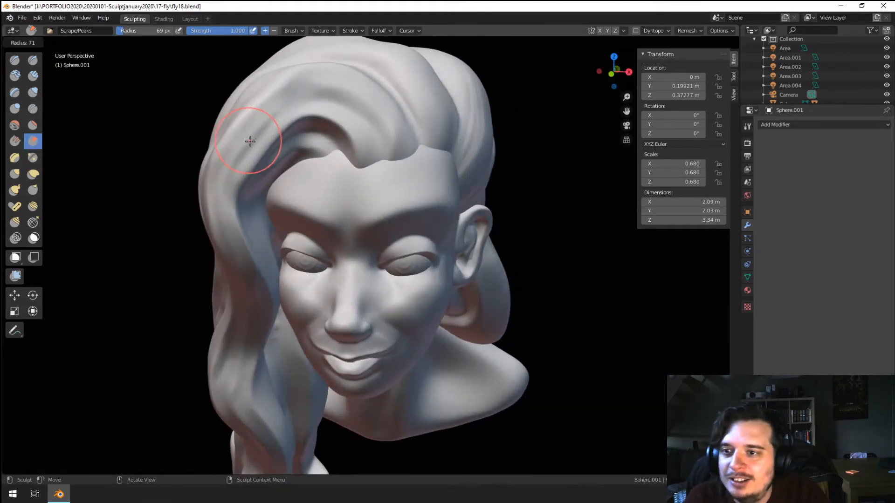
click(285, 137)
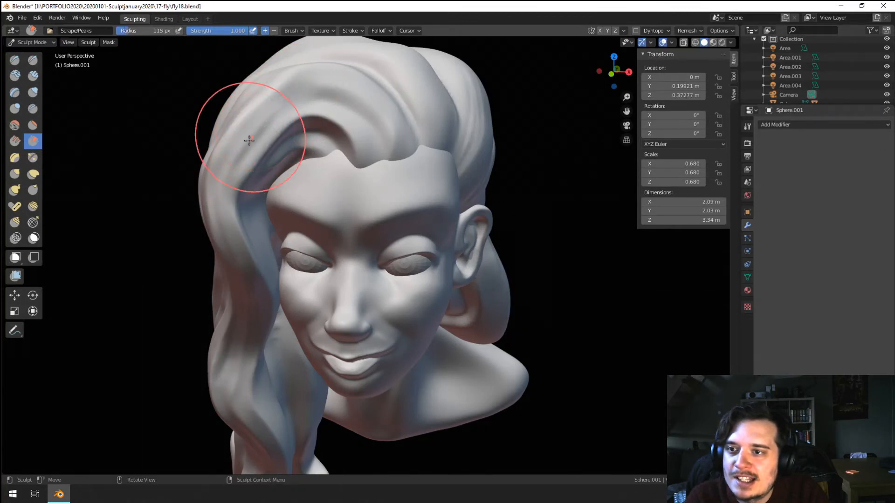
Step: Switch to the Grab brush, adjust the swept hair above the forehead at 145 px, and reduce the radius to 106 px
key(g)
key(f)
click(268, 91)
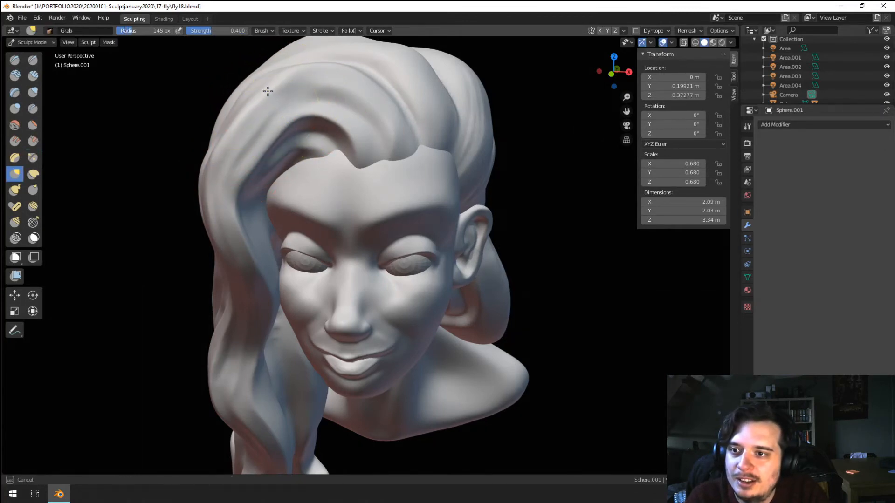
key(f)
click(266, 84)
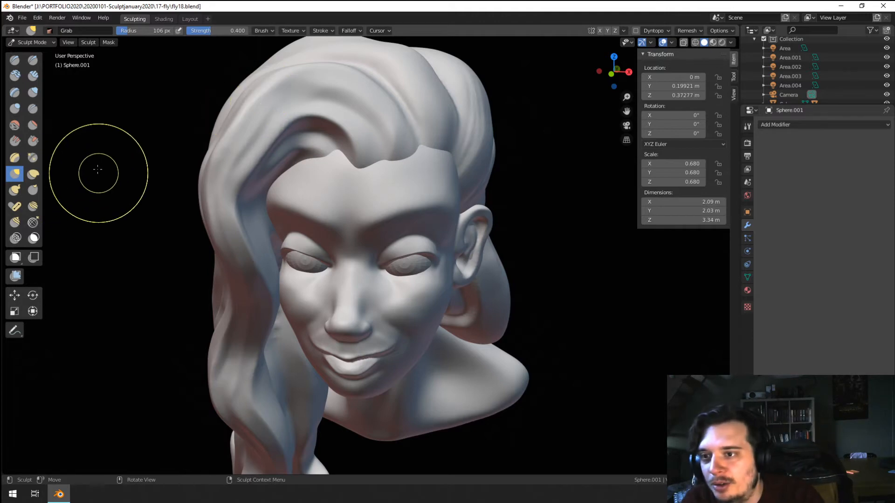
Step: Return to Scrape/Peaks, flatten the forelock sweep with a 98 px radius, and set the radius to 103 px
click(33, 141)
key(f)
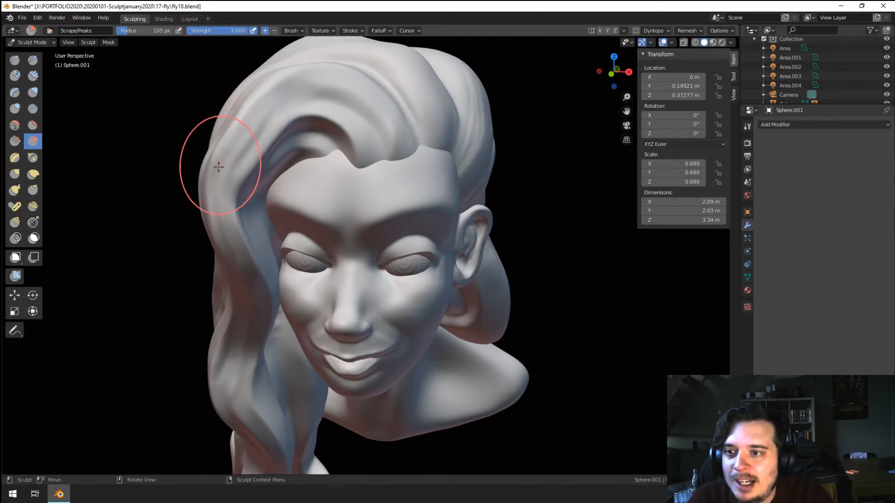
click(227, 157)
drag(228, 157, 322, 87)
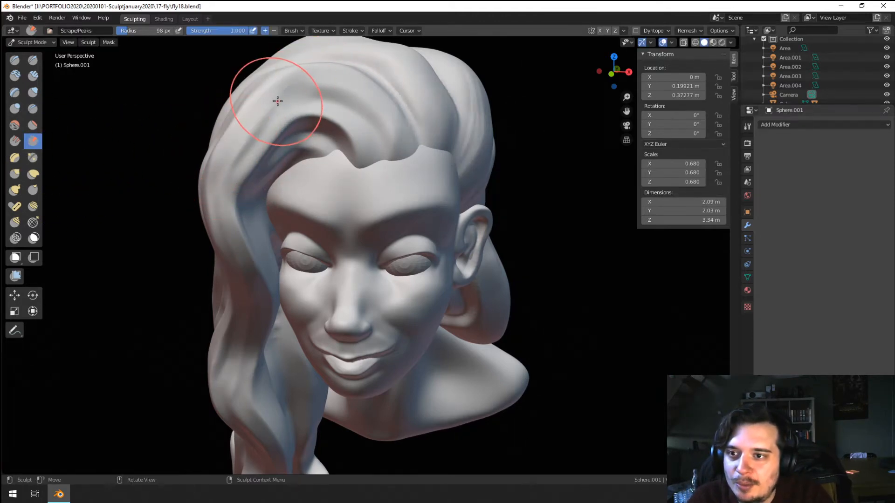
key(f)
click(272, 97)
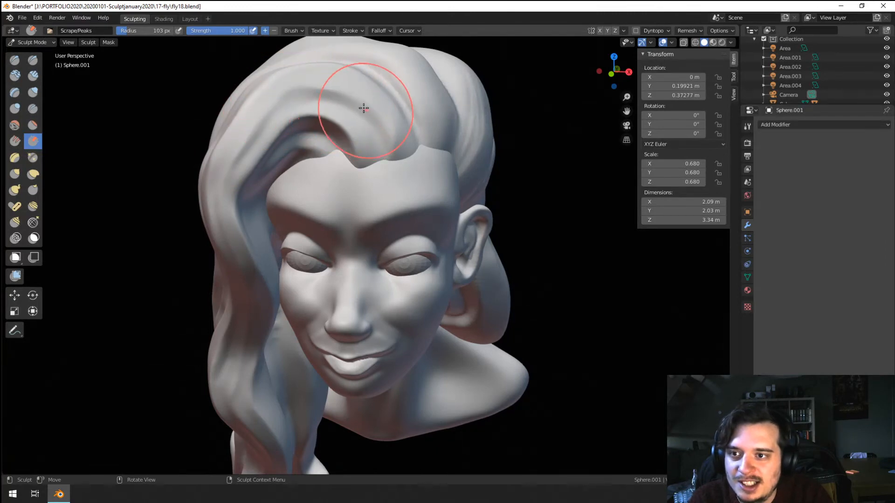
Step: Switch to the Crease brush, reduce its radius to 37 px, and carve strand grooves through the swept forelock above the forehead
ctrl+middle_drag(345, 93, 300, 110)
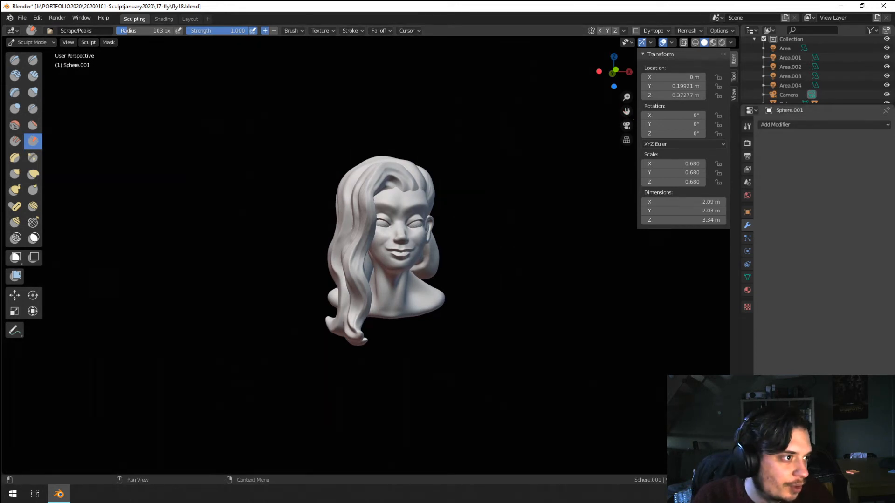
scroll(367, 288, up, 3)
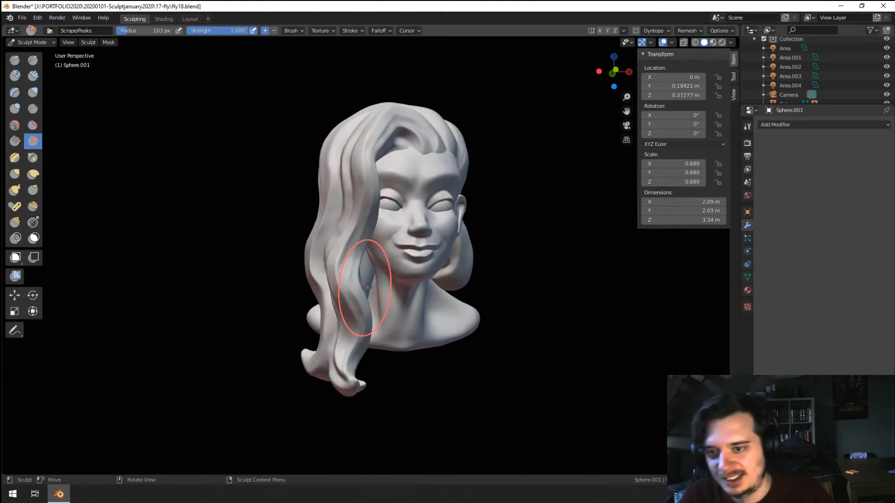
middle_drag(280, 169, 310, 175)
scroll(309, 176, up, 4)
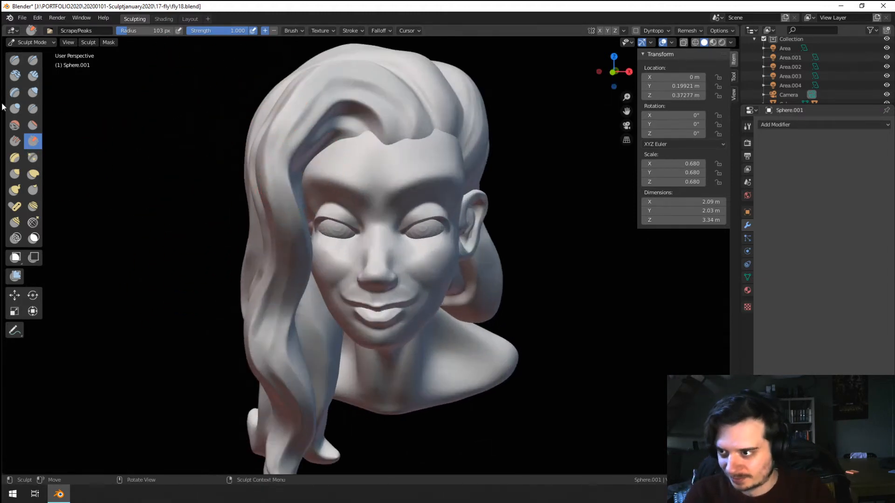
click(32, 110)
shift+middle_drag(234, 144, 220, 185)
key(f)
click(261, 178)
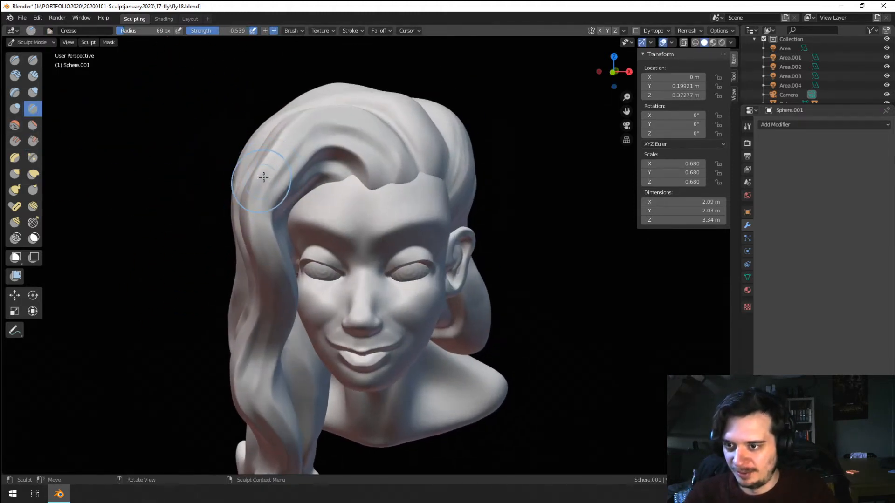
key(f)
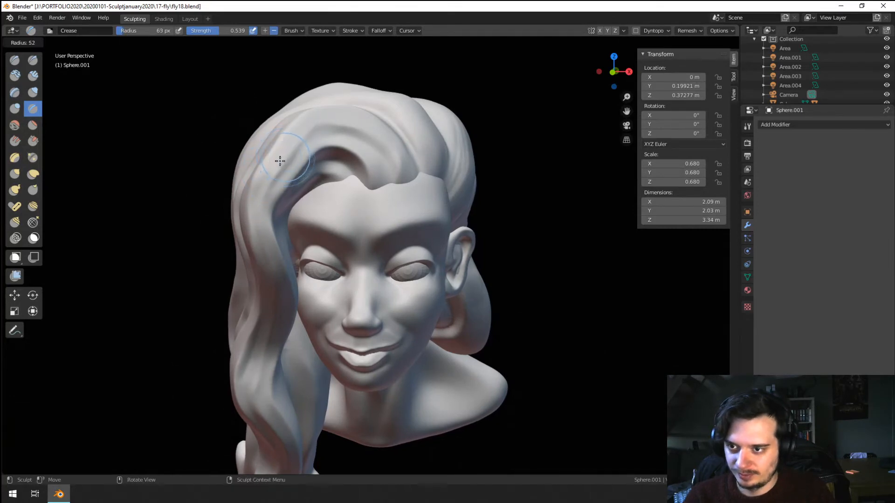
click(280, 168)
mouse_move(279, 168)
ctrl+mouse_down()
mouse_move(301, 130)
mouse_move(392, 159)
ctrl+mouse_up()
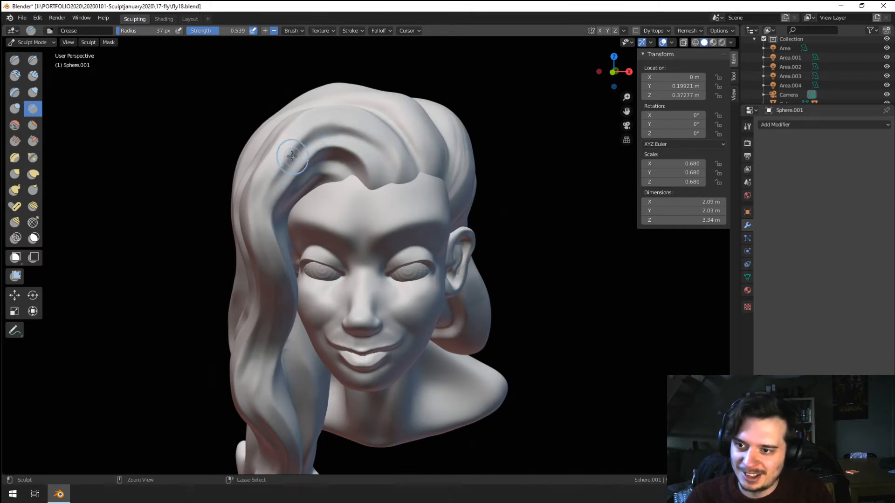
drag(384, 138, 400, 163)
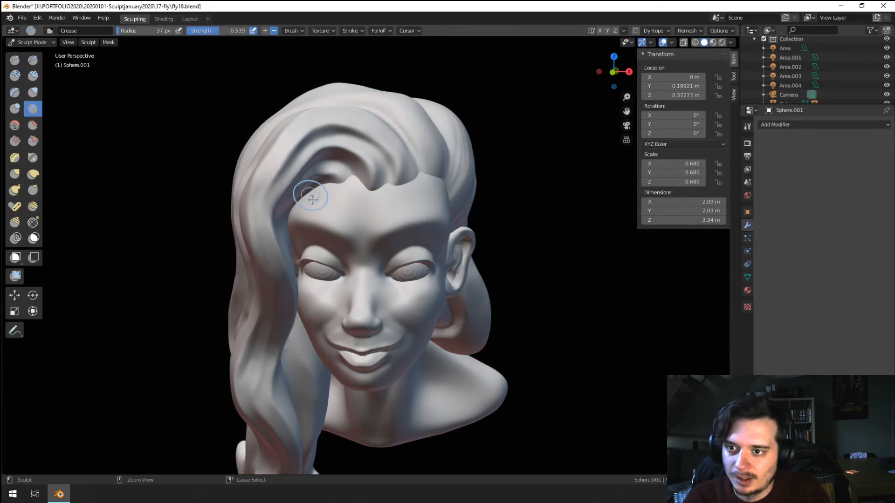
Step: Reshape the underside of the forelock near the temple with a 45 px Grab brush
middle_drag(298, 208, 231, 173)
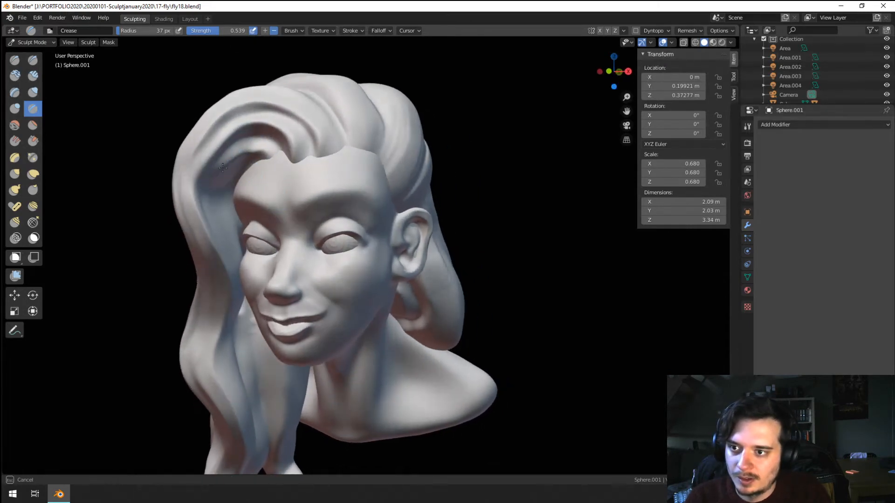
key(g)
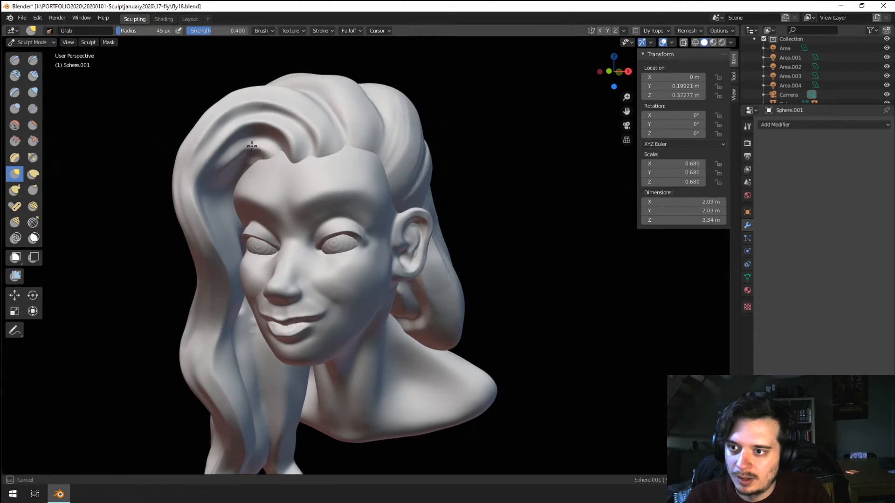
drag(243, 148, 230, 200)
mouse_move(230, 200)
middle_down()
mouse_move(296, 200)
mouse_move(314, 186)
middle_up()
Step: Crease strand lines down the long front lock beside the face, using a brush radius of 38 to 35 px
click(32, 157)
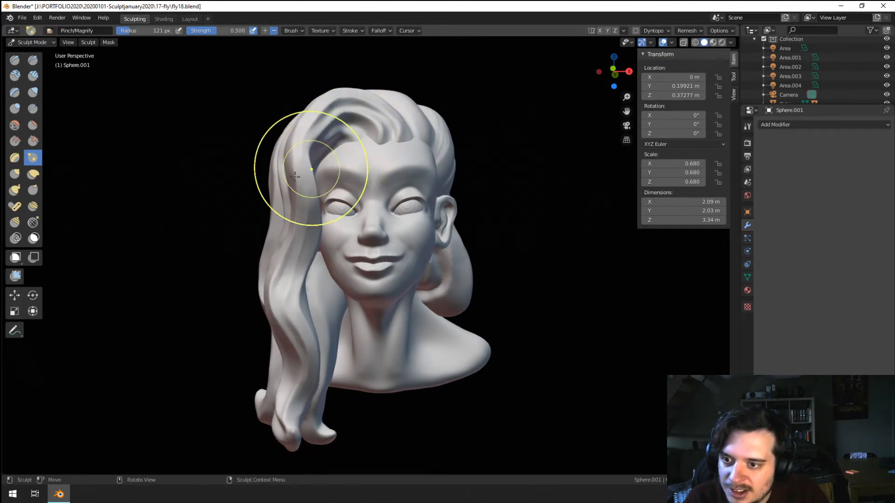
click(34, 110)
key(f)
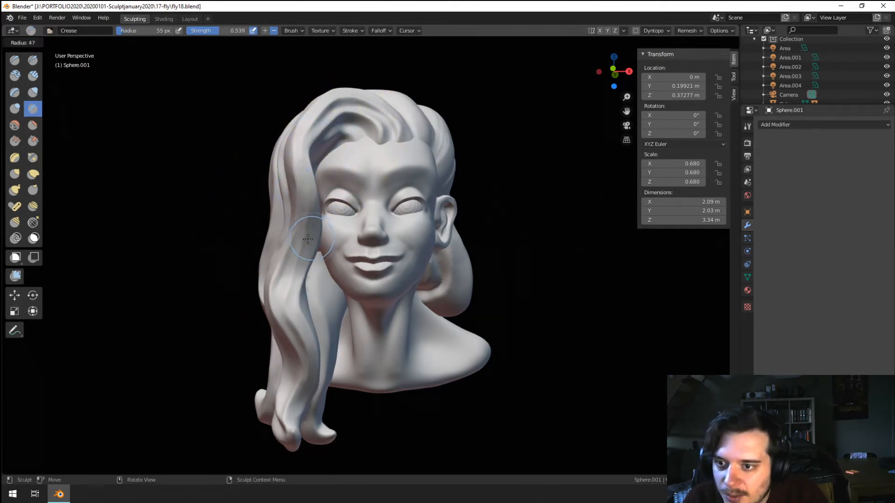
click(307, 215)
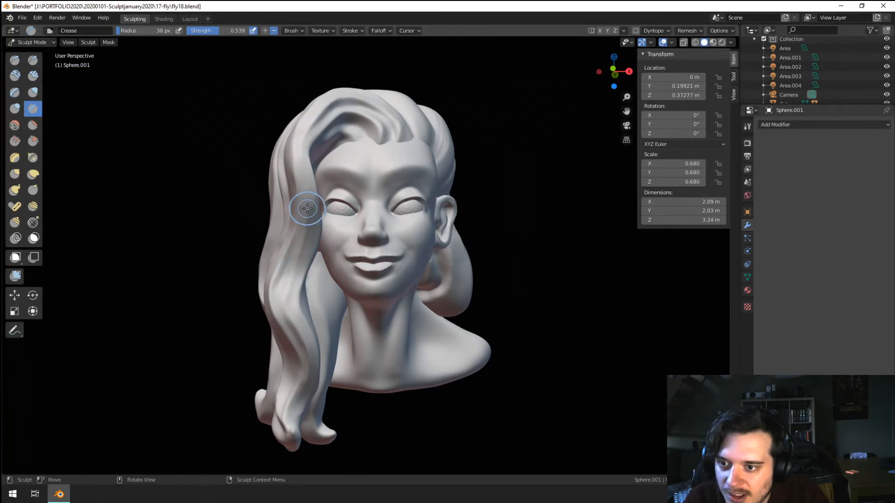
drag(308, 227, 304, 222)
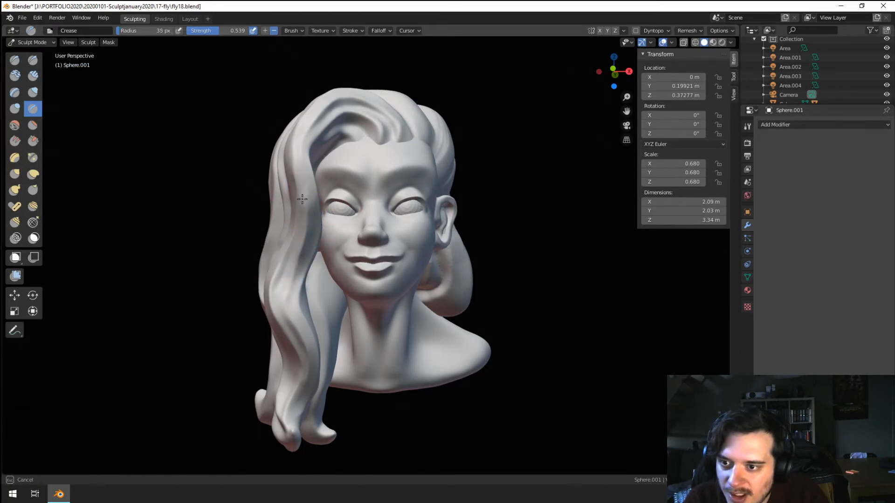
drag(281, 286, 305, 211)
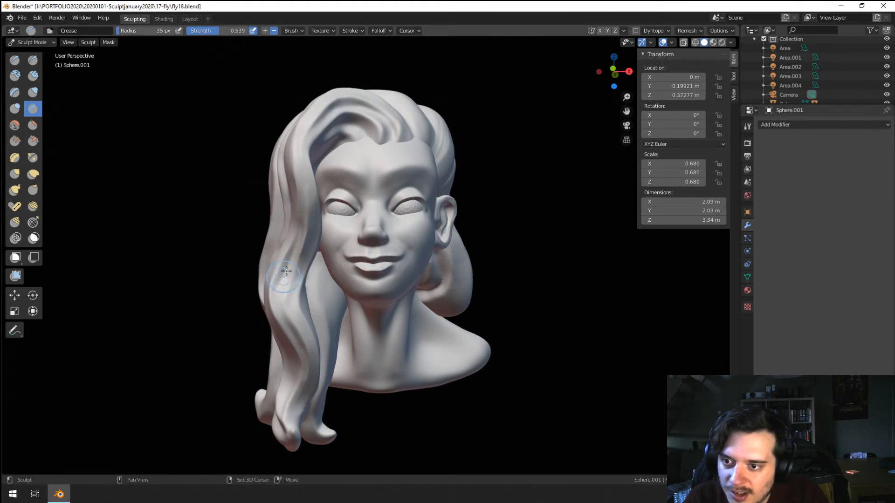
drag(302, 262, 278, 311)
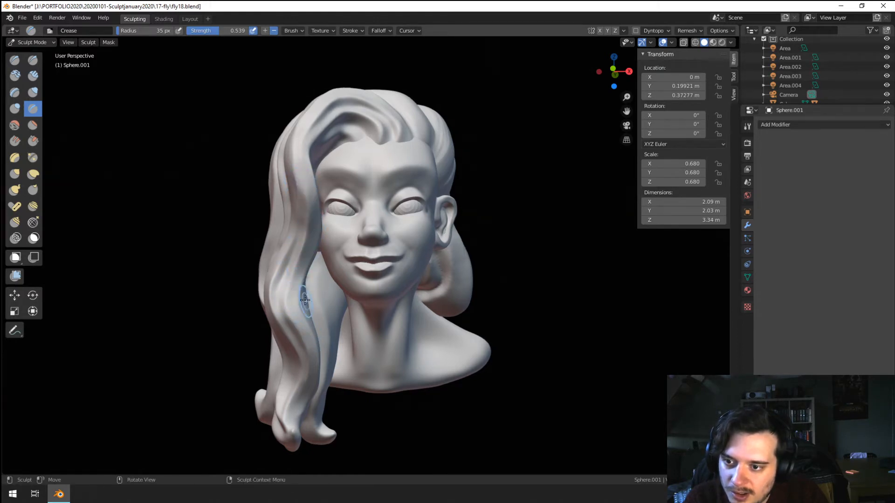
Step: Crease a groove into the inner hair lock beside the neck with the 35 px brush
shift+middle_drag(323, 311, 349, 226)
ctrl+middle_drag(344, 229, 333, 192)
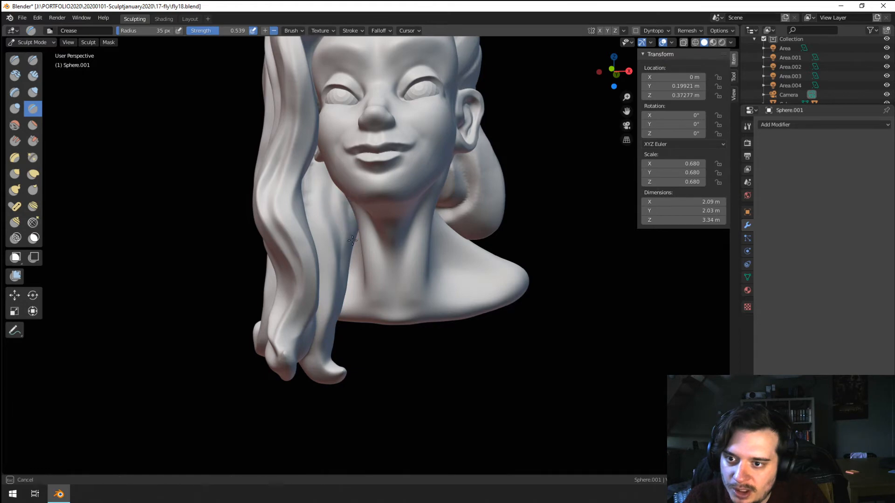
middle_drag(353, 240, 299, 256)
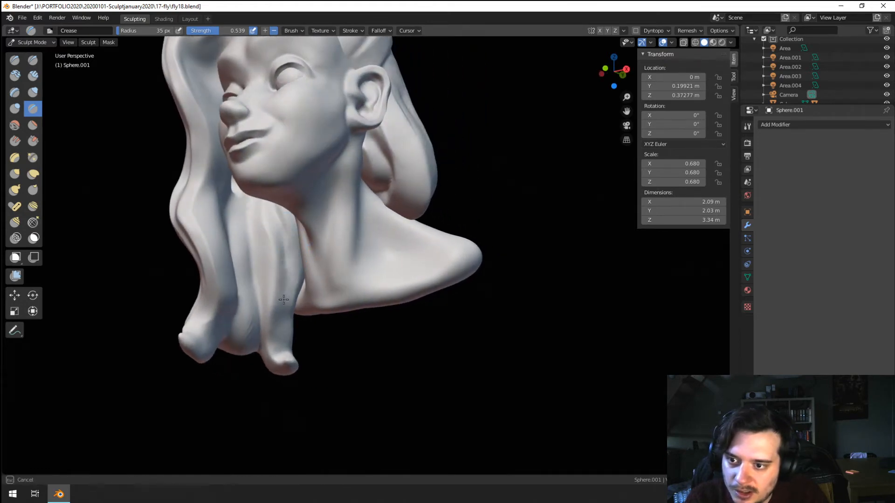
middle_drag(295, 341, 337, 315)
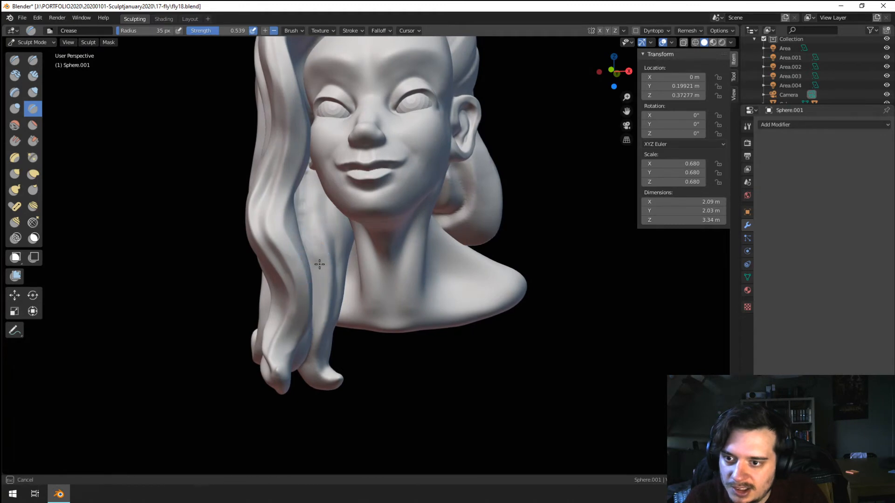
ctrl+middle_drag(313, 255, 335, 288)
middle_drag(334, 288, 309, 247)
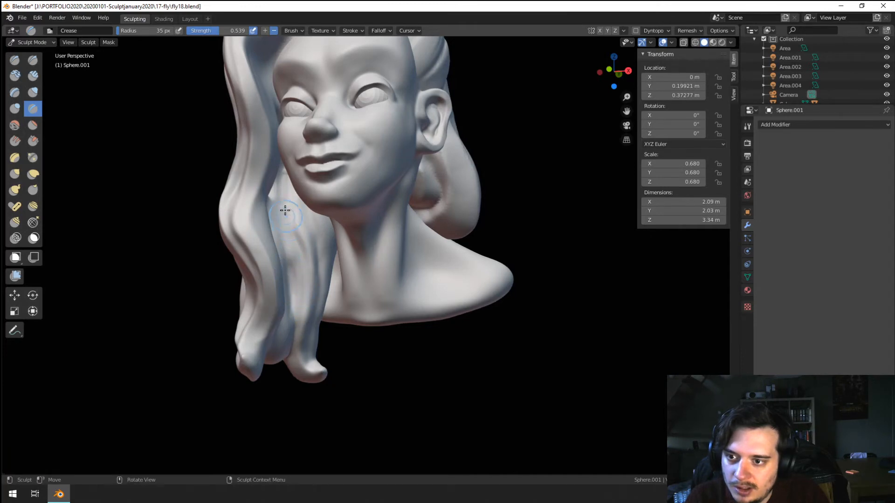
drag(285, 211, 290, 246)
Step: Reduce the Crease radius to 26 px and define the curled tip of the inner lock
ctrl+middle_drag(310, 279, 309, 310)
mouse_move(308, 303)
middle_down()
mouse_move(312, 262)
mouse_move(295, 279)
mouse_move(309, 279)
mouse_move(310, 340)
mouse_move(309, 314)
middle_up()
key(f)
click(309, 314)
drag(311, 302, 347, 307)
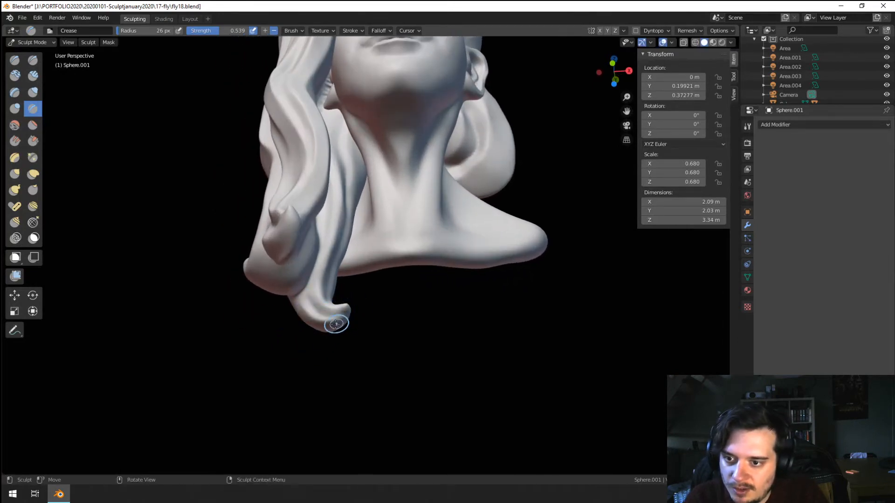
Step: Pull the inner lock's curled tip into shape with the Grab brush and set the radius to 93 px
key(g)
drag(344, 321, 346, 311)
key(f)
click(339, 305)
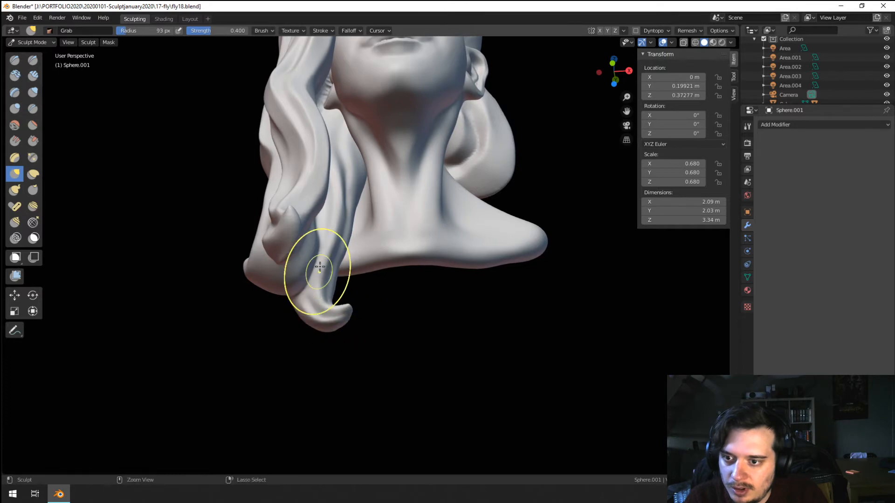
Step: Return to the Crease brush over the side hair and set its radius to 38 px
mouse_move(319, 267)
middle_down()
mouse_move(322, 319)
mouse_move(280, 273)
middle_up()
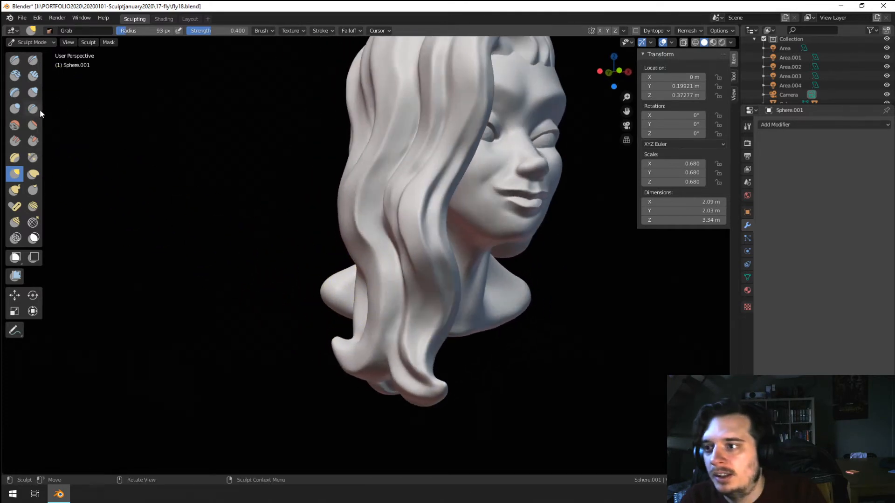
click(33, 108)
middle_drag(298, 205, 329, 222)
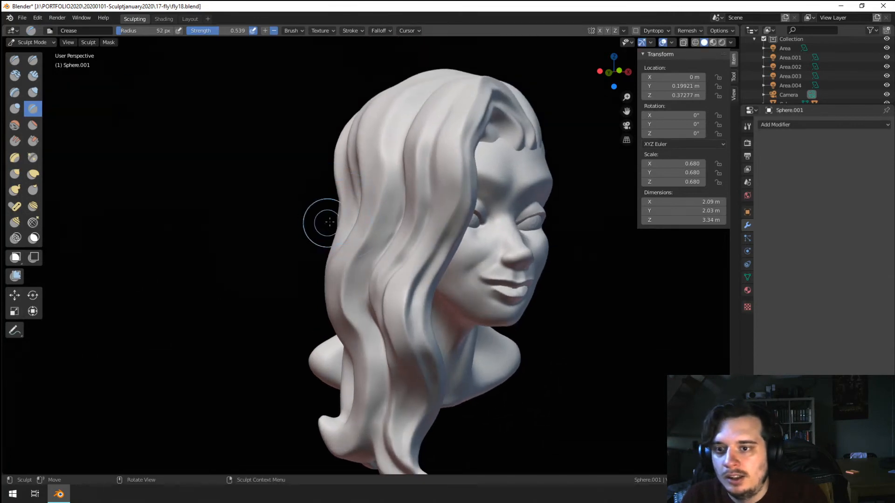
key(f)
click(392, 152)
mouse_move(391, 144)
middle_down()
mouse_move(396, 158)
mouse_move(412, 138)
middle_up()
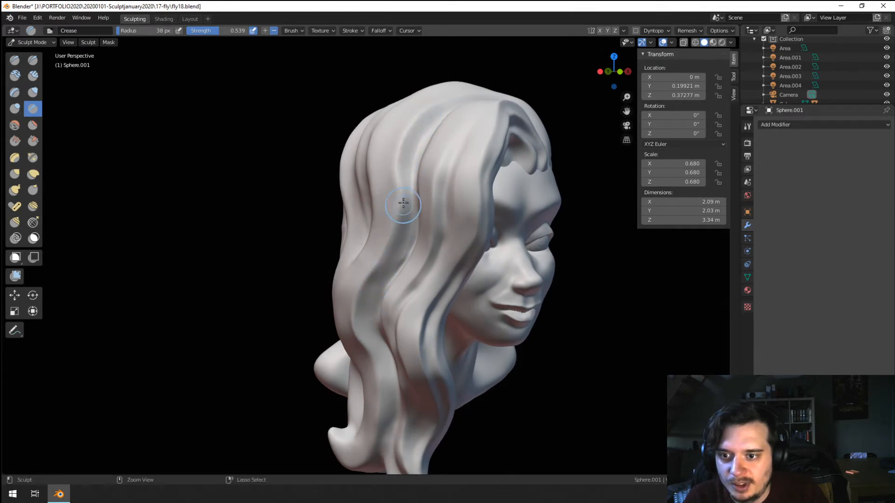
Step: Shift the wavy lock on the side of the head using a 79 px Grab brush
key(g)
middle_drag(376, 236, 404, 205)
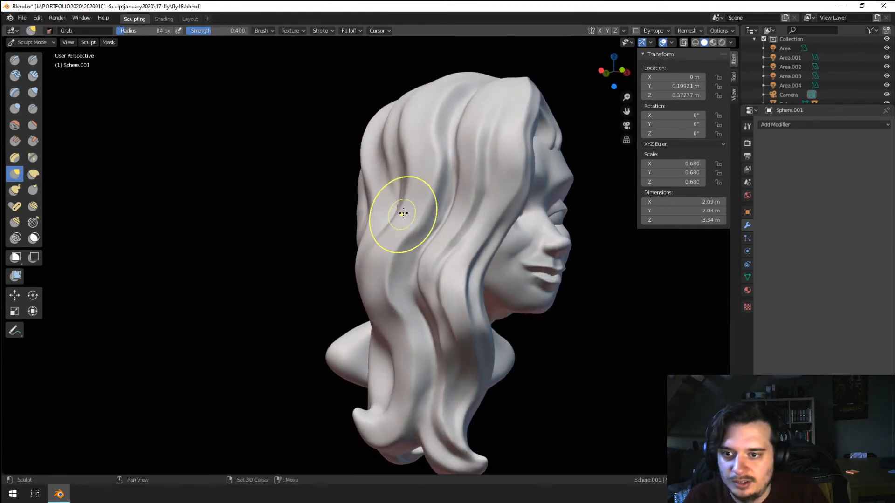
key(f)
click(418, 222)
drag(425, 232, 406, 227)
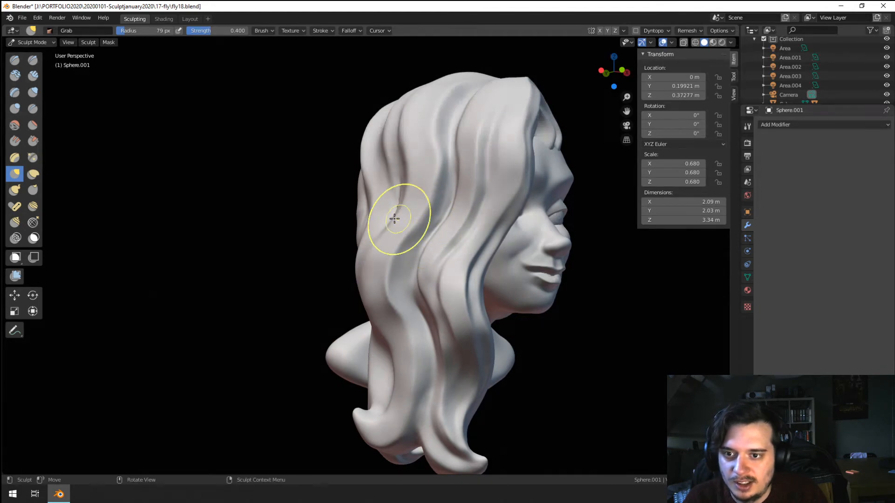
Step: Deepen the groove between the side locks and raise its ridges with the Crease brush, reducing the radius to 37 px
click(32, 109)
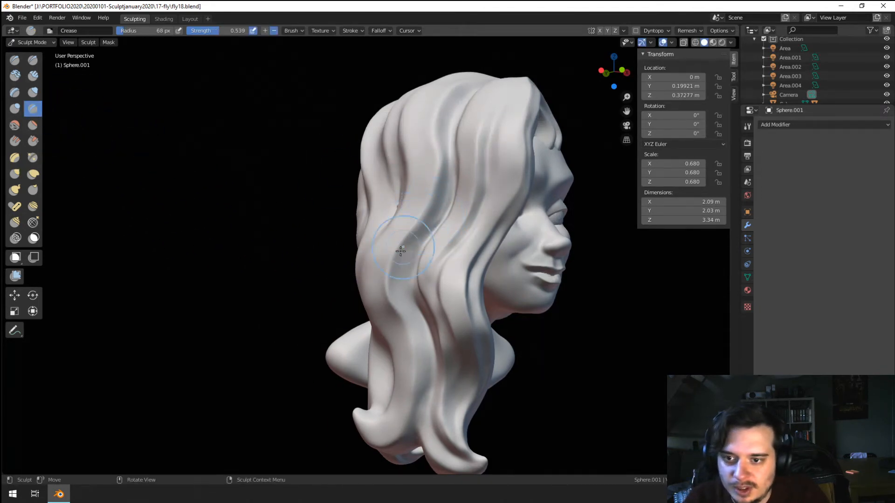
drag(424, 215, 433, 158)
key(f)
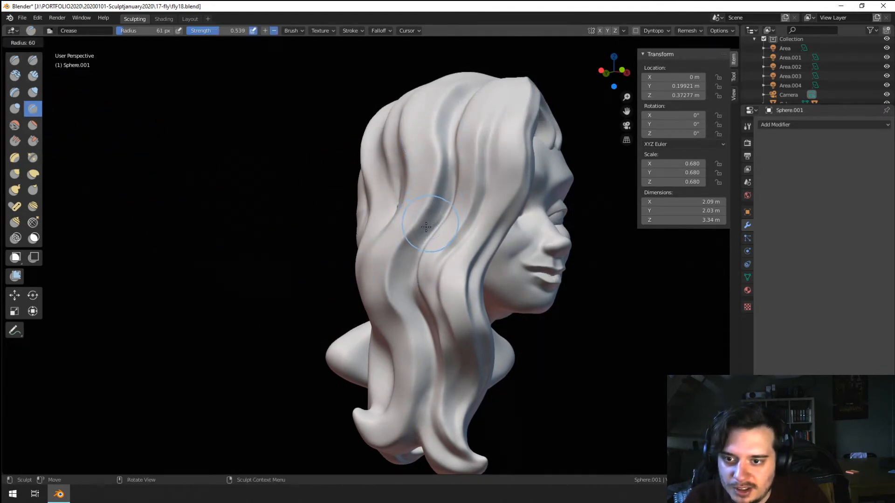
mouse_move(420, 250)
mouse_down()
mouse_move(433, 224)
mouse_move(413, 286)
mouse_up()
ctrl+drag(404, 253, 396, 297)
mouse_move(396, 298)
ctrl+mouse_down()
mouse_move(405, 254)
mouse_move(427, 228)
ctrl+mouse_up()
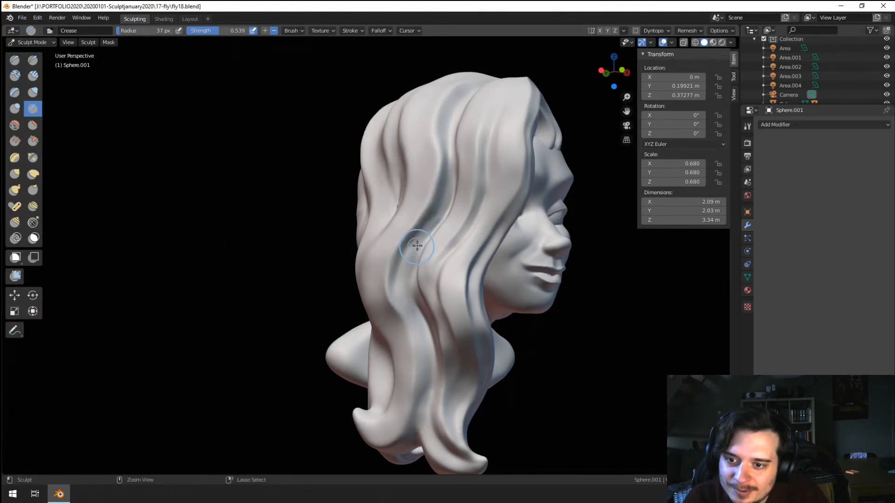
drag(405, 270, 404, 281)
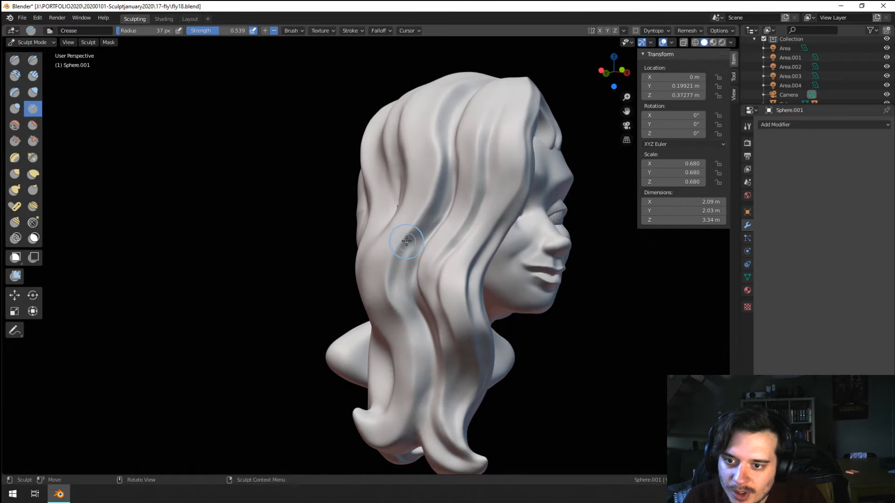
mouse_move(423, 331)
ctrl+mouse_down()
mouse_move(421, 389)
mouse_move(409, 403)
ctrl+mouse_up()
Step: Refine the strand in the side groove at cheek height with Crease strokes at 36 to 35 px
middle_drag(398, 294, 417, 233)
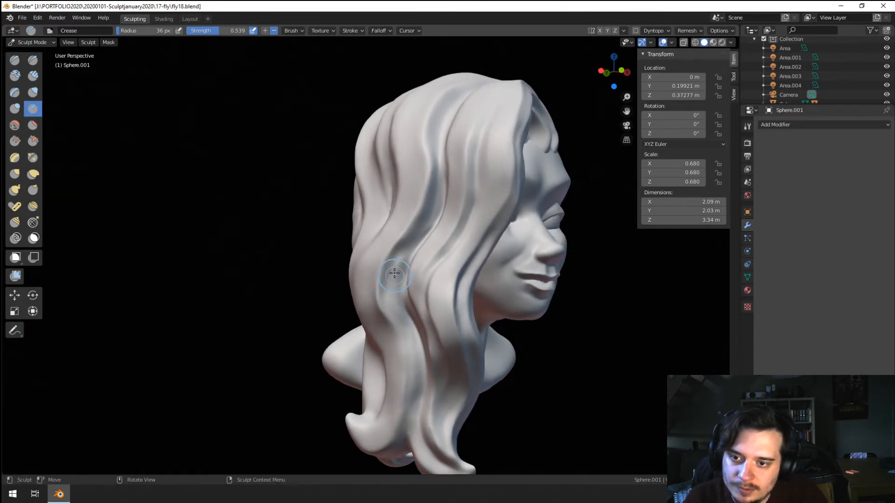
mouse_move(424, 225)
mouse_down()
mouse_move(390, 295)
mouse_move(395, 310)
mouse_up()
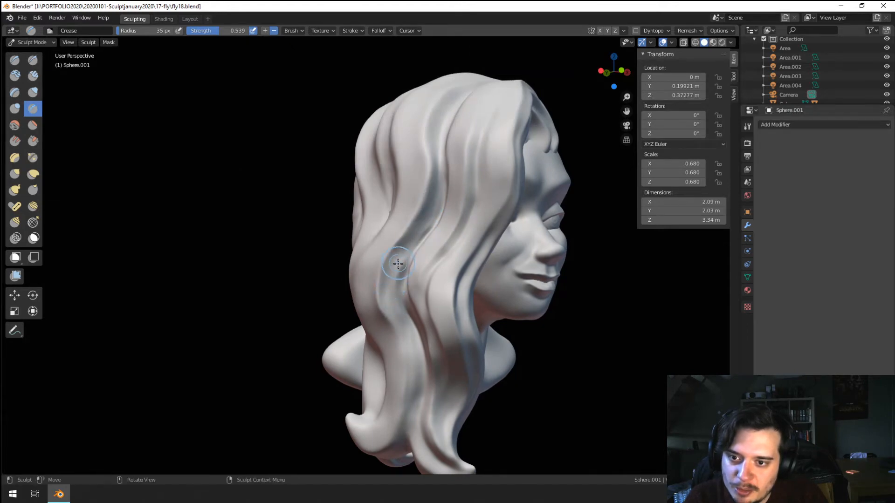
mouse_move(397, 264)
mouse_down()
mouse_move(422, 224)
mouse_move(396, 235)
mouse_move(381, 326)
mouse_move(396, 293)
mouse_up()
middle_drag(389, 245, 360, 256)
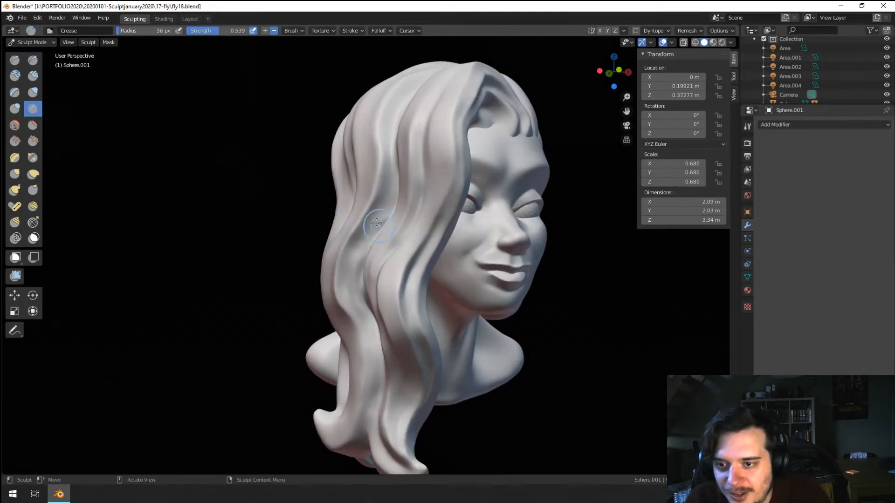
Step: Crease and sharpen the upper part of the side groove at 34 px, and smooth along the strand
mouse_move(385, 182)
mouse_down()
mouse_move(353, 275)
mouse_move(390, 210)
mouse_up()
ctrl+drag(395, 178, 363, 247)
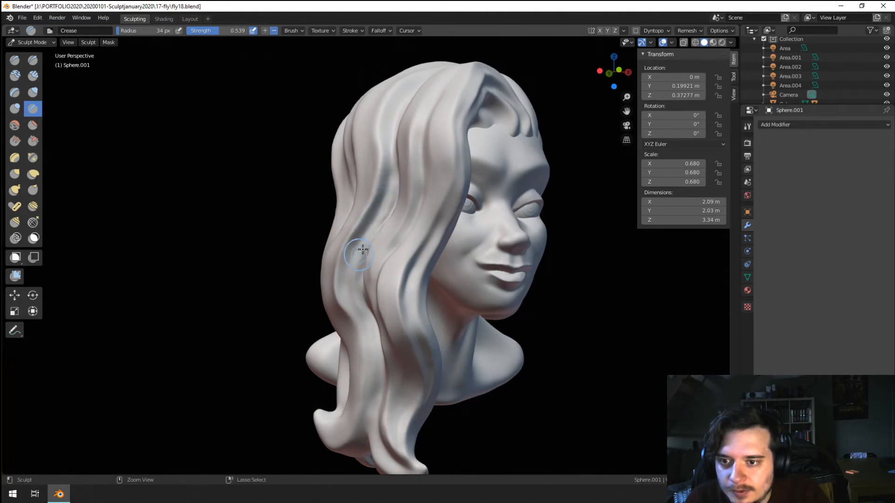
shift+drag(386, 207, 353, 262)
middle_drag(383, 167, 375, 197)
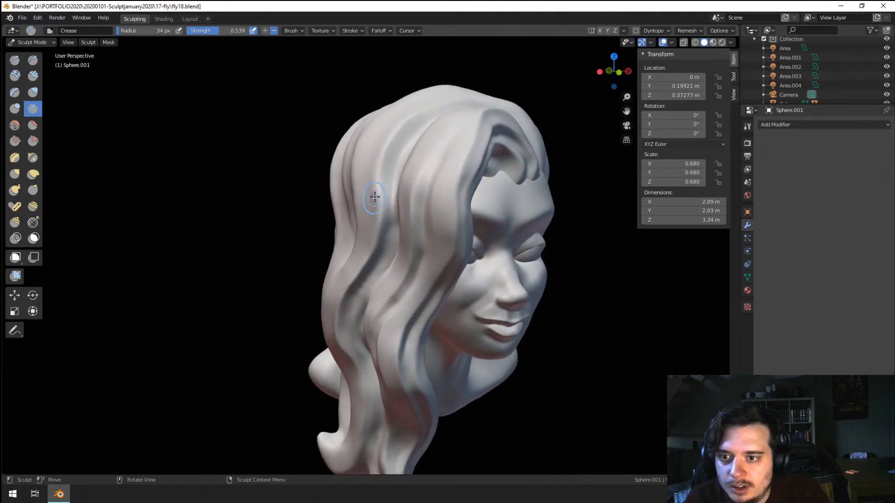
Step: Crease the upper side strand of the hair and nudge its wave sideways with the Grab brush
drag(386, 186, 418, 125)
middle_drag(384, 175, 400, 194)
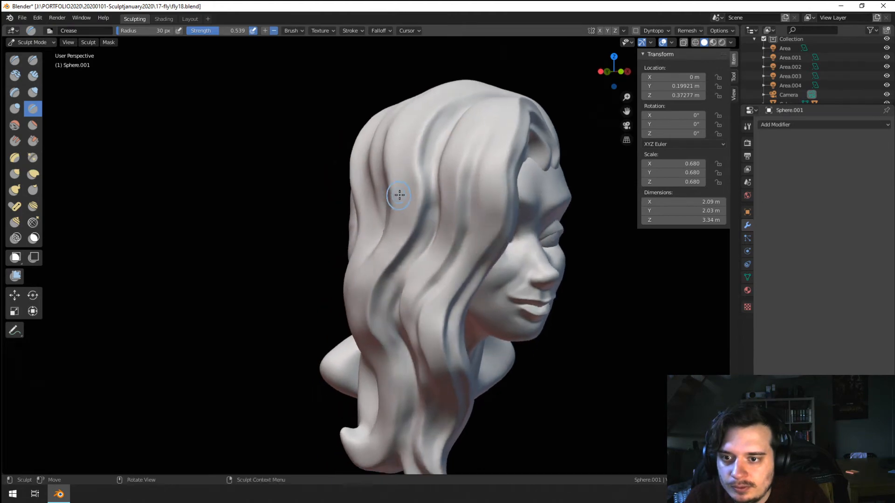
key(g)
key(f)
click(413, 215)
key(f)
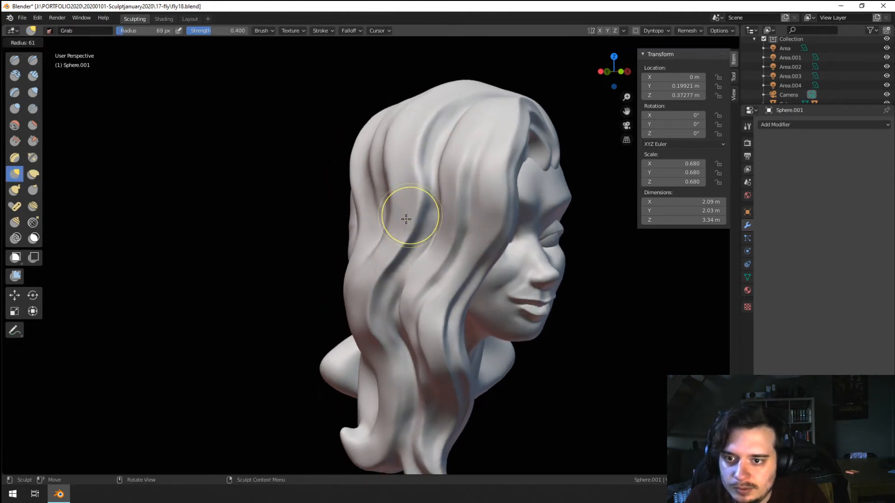
click(406, 218)
drag(406, 217, 413, 215)
mouse_move(412, 215)
middle_down()
mouse_move(409, 174)
mouse_move(425, 183)
mouse_move(385, 219)
mouse_move(385, 176)
mouse_move(395, 204)
middle_up()
Step: Raise the ridge at the upper side wave with inverted Crease strokes at 43 px, then reduce the radius to 35 px
click(29, 109)
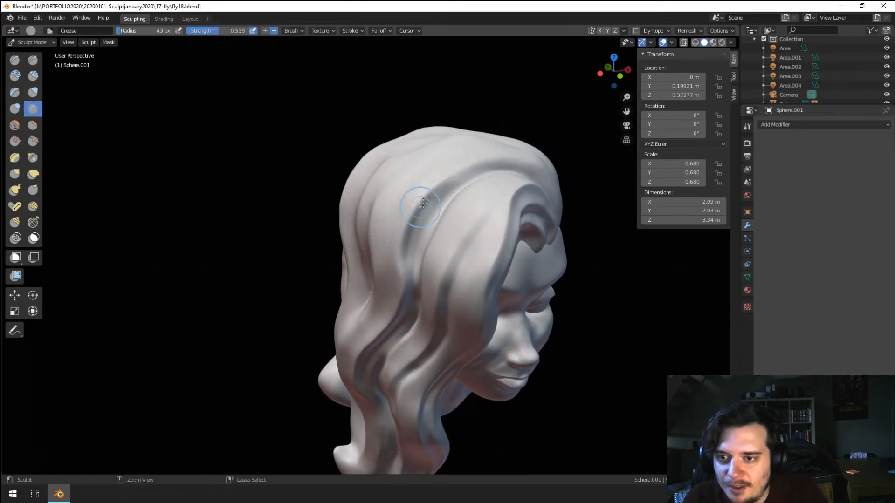
ctrl+drag(374, 288, 368, 320)
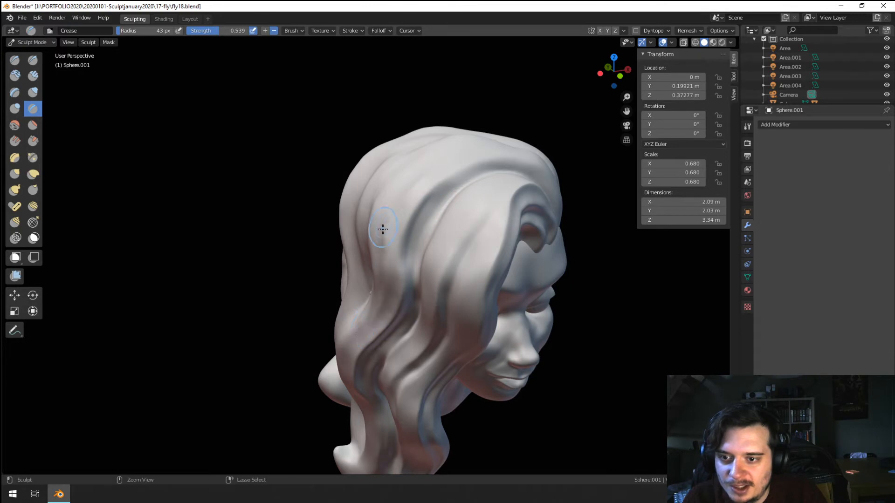
middle_drag(380, 242, 414, 229)
key(f)
click(446, 198)
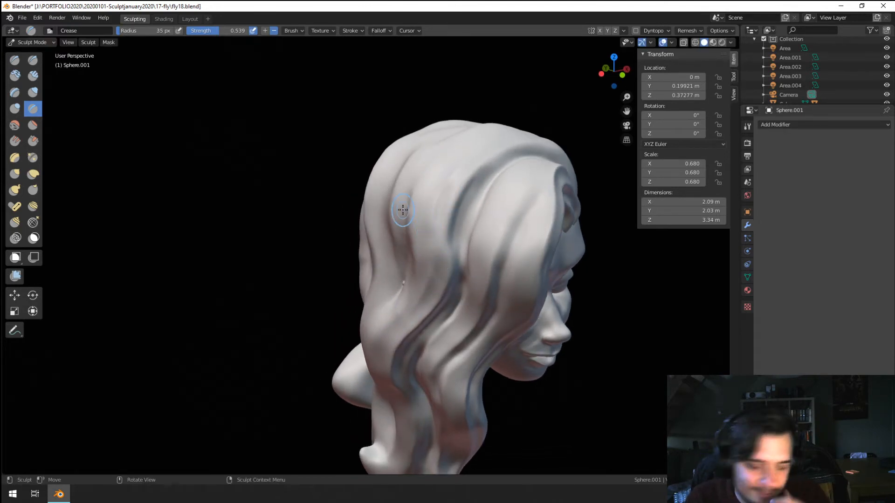
Step: Cut grooves and raise ridges along the upper side strands with Crease strokes at 42 to 41 px
middle_drag(372, 234, 434, 255)
key(f)
click(431, 341)
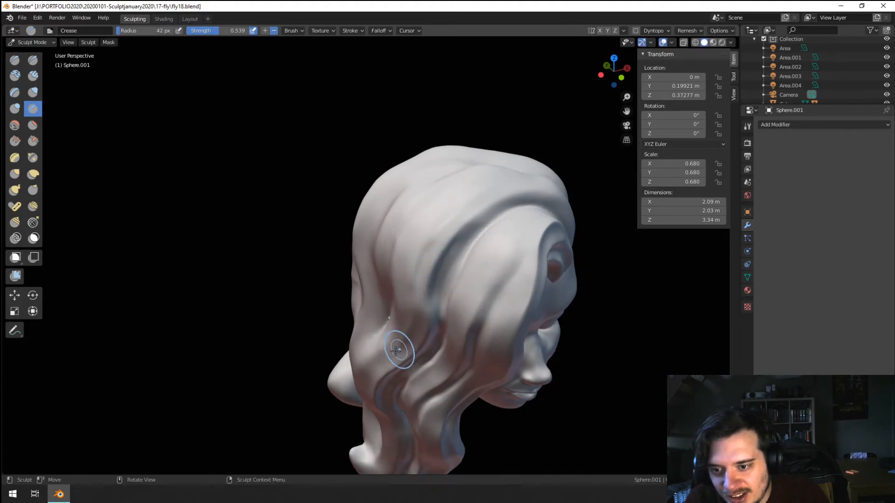
drag(400, 350, 411, 280)
drag(404, 314, 412, 263)
drag(416, 274, 458, 201)
middle_drag(416, 254, 427, 238)
mouse_move(429, 254)
mouse_down()
mouse_move(439, 217)
mouse_move(440, 234)
mouse_up()
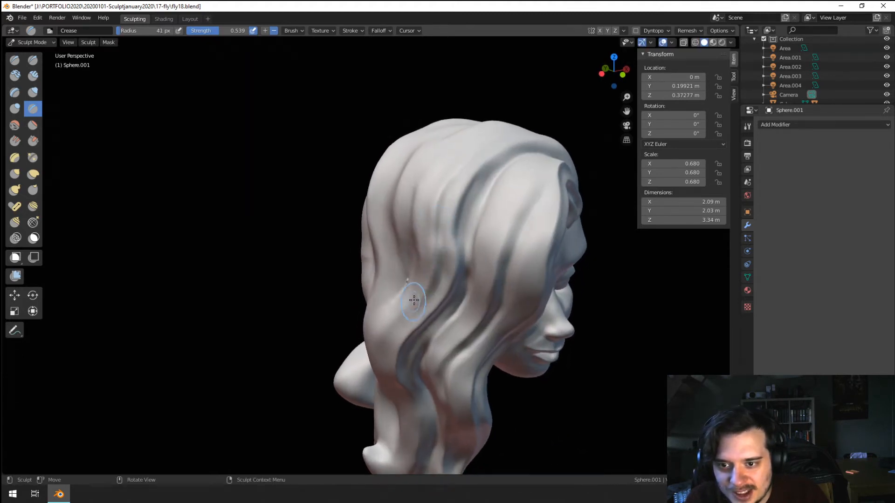
ctrl+drag(413, 302, 432, 216)
ctrl+drag(429, 270, 465, 162)
Step: Sharpen the narrow strands running from the crown down the side with the Crease brush, ending at 38 px
key(g)
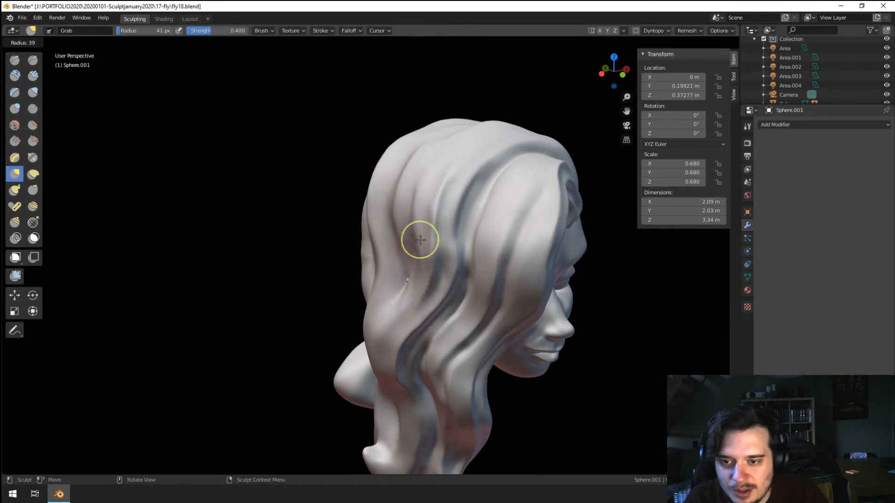
middle_drag(419, 239, 406, 246)
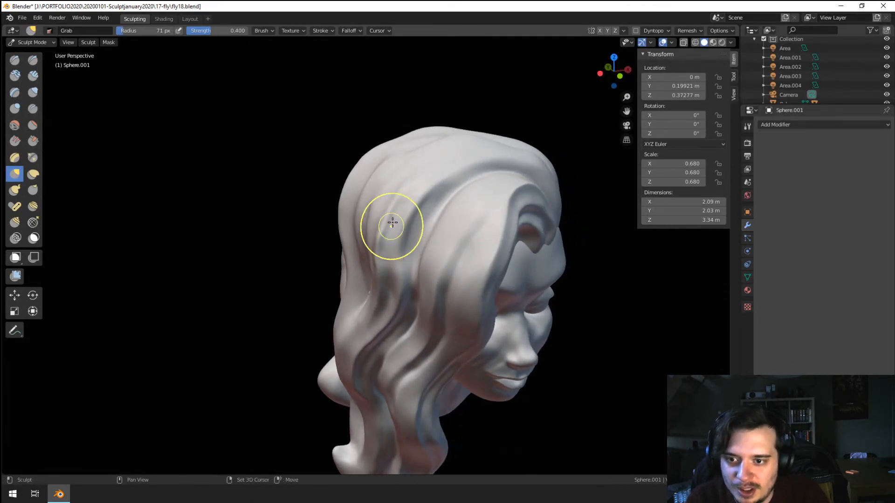
mouse_move(389, 210)
middle_down()
mouse_move(389, 247)
mouse_move(353, 245)
middle_up()
key(shift+c)
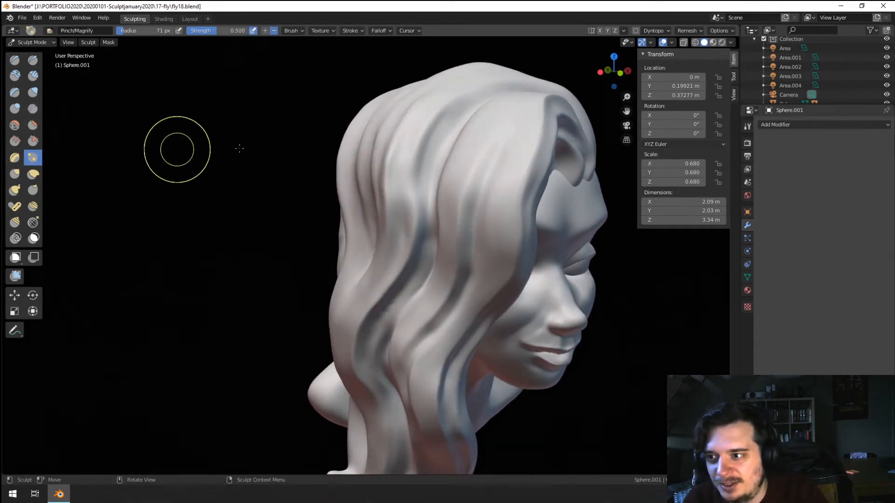
middle_drag(376, 203, 363, 203)
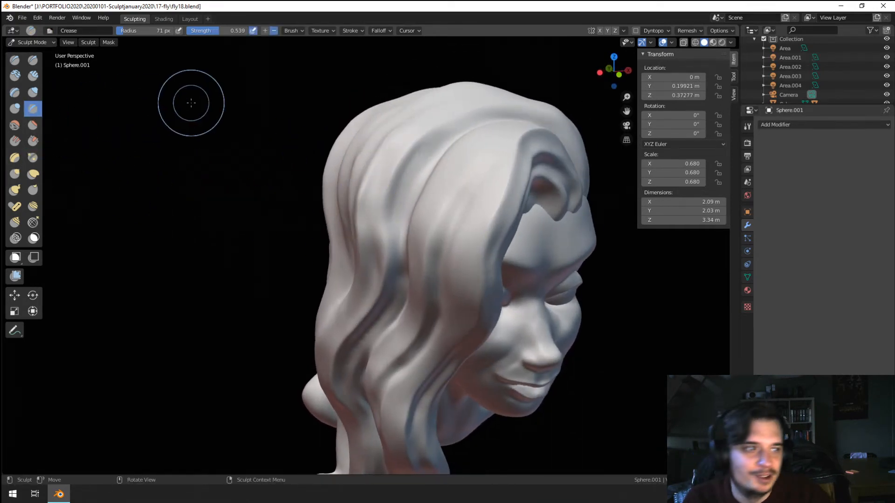
middle_drag(291, 214, 414, 220)
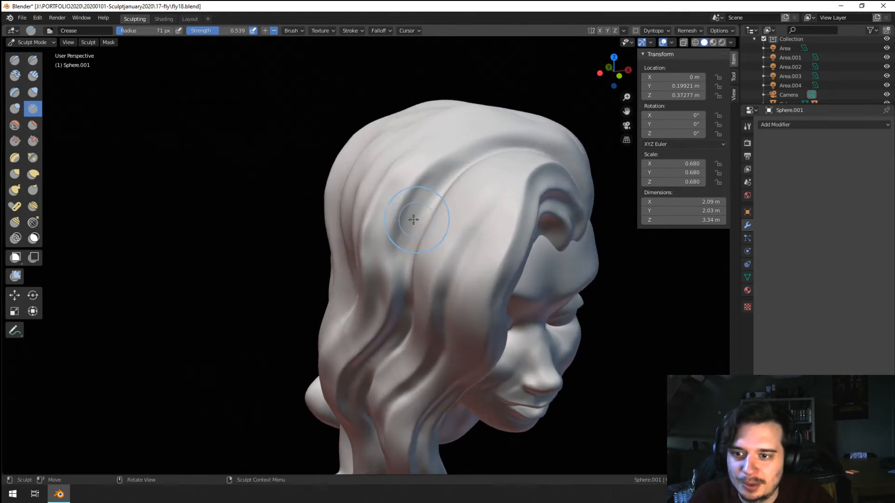
drag(371, 298, 388, 193)
middle_drag(384, 259, 429, 190)
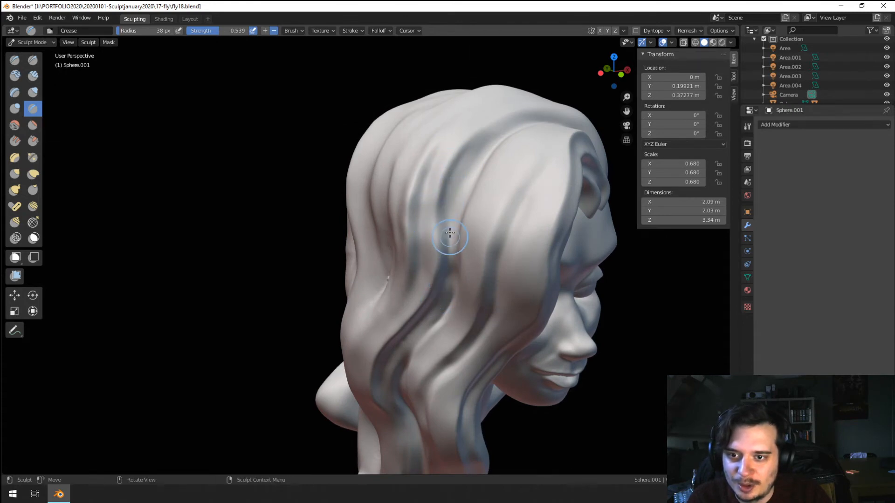
drag(450, 233, 469, 166)
mouse_move(471, 155)
middle_down()
mouse_move(451, 206)
mouse_move(381, 223)
mouse_move(393, 254)
middle_up()
Step: Pull the side wave slightly downward with a resized Grab brush
key(g)
key(f)
click(410, 200)
key(f)
click(392, 308)
drag(390, 310, 383, 326)
Step: Crease a strand groove running up from the forehead hairline with a 38 px brush
scroll(368, 312, up, 2)
click(33, 110)
mouse_move(303, 201)
middle_down()
mouse_move(316, 248)
mouse_move(326, 219)
middle_up()
key(f)
click(275, 248)
shift+middle_drag(273, 248, 302, 258)
key(f)
click(274, 259)
key(f)
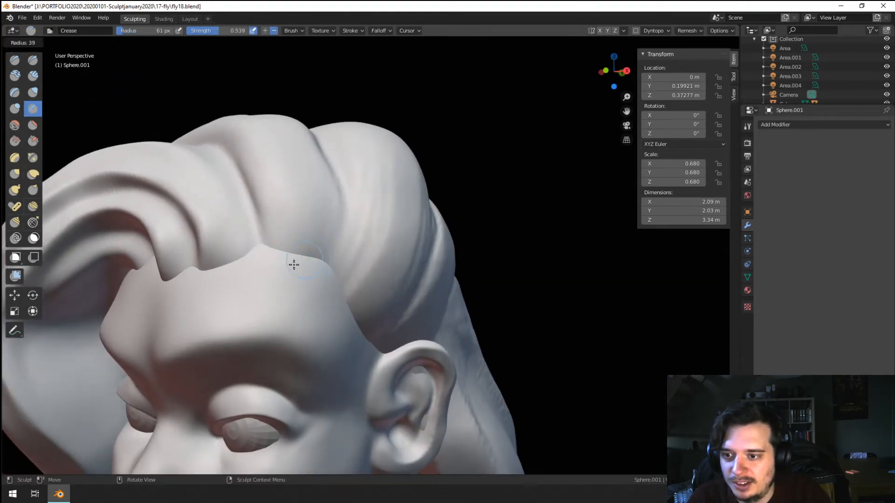
click(294, 264)
drag(300, 270, 315, 173)
Step: Crease more strand grooves upward from the hairline beside the forelock at 38 px
middle_drag(272, 182, 294, 231)
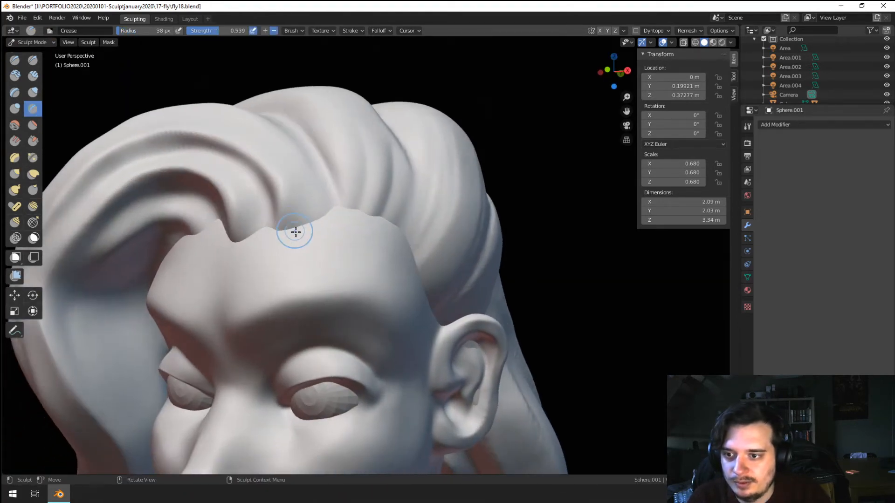
drag(322, 227, 315, 177)
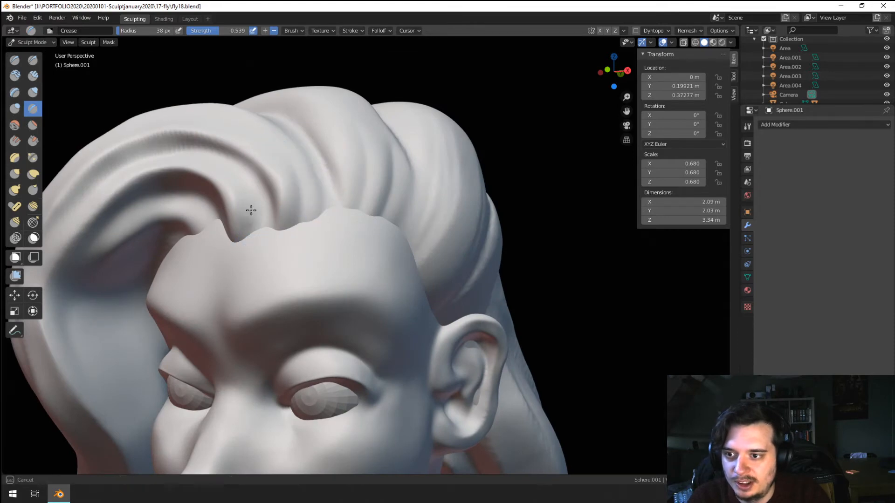
drag(251, 210, 230, 170)
ctrl+middle_drag(231, 173, 245, 219)
middle_drag(256, 210, 276, 254)
Step: Adjust the shape of the hair above the forehead with the Grab brush, enlarging its radius to 175 px
key(g)
key(f)
click(345, 280)
drag(326, 289, 325, 298)
middle_drag(320, 292, 333, 325)
key(f)
click(351, 342)
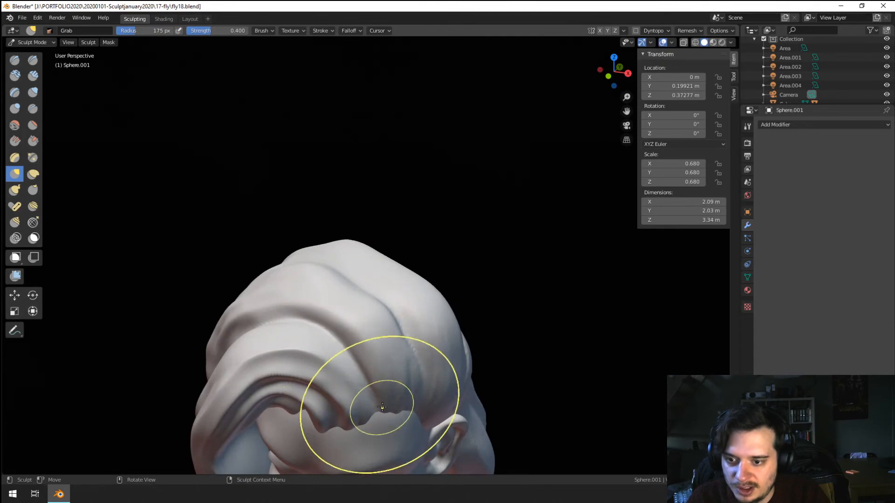
middle_drag(382, 407, 356, 275)
Step: Crease strand ridges and grooves through the swept-back hair between the forehead and ear at 50 px
click(33, 109)
ctrl+middle_drag(294, 303, 286, 273)
key(f)
click(258, 273)
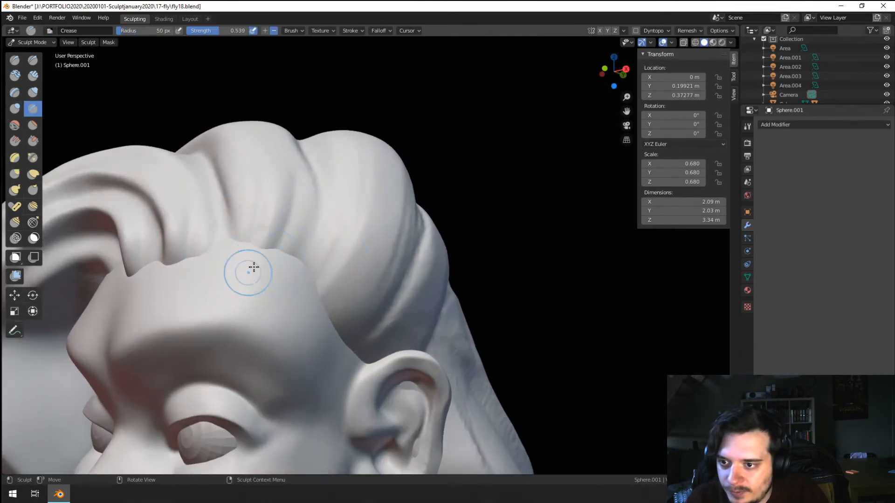
mouse_move(269, 141)
ctrl+mouse_down()
mouse_move(279, 242)
mouse_move(312, 256)
ctrl+mouse_up()
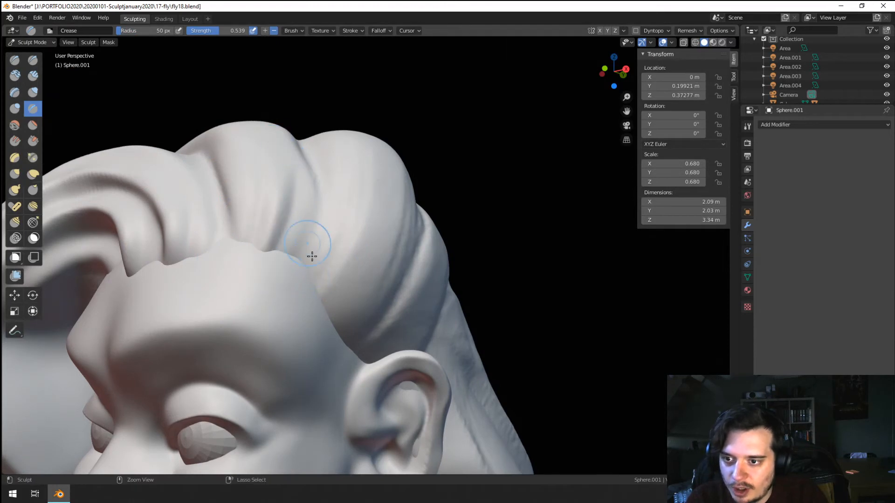
mouse_move(315, 310)
mouse_down()
mouse_move(386, 180)
mouse_move(376, 176)
mouse_up()
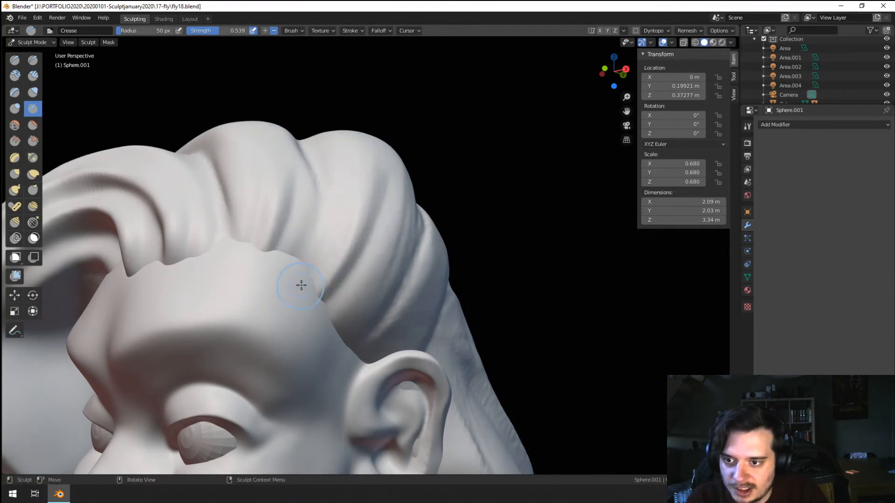
drag(339, 352, 393, 226)
drag(349, 344, 387, 218)
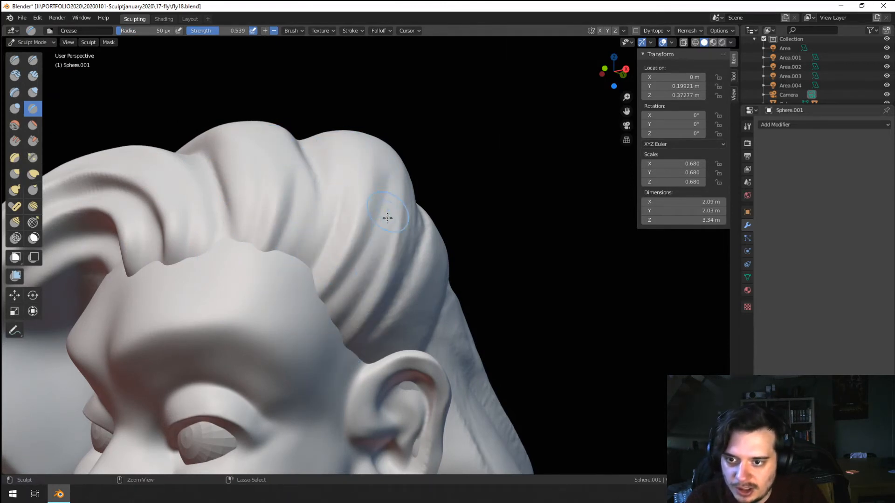
drag(364, 366, 415, 217)
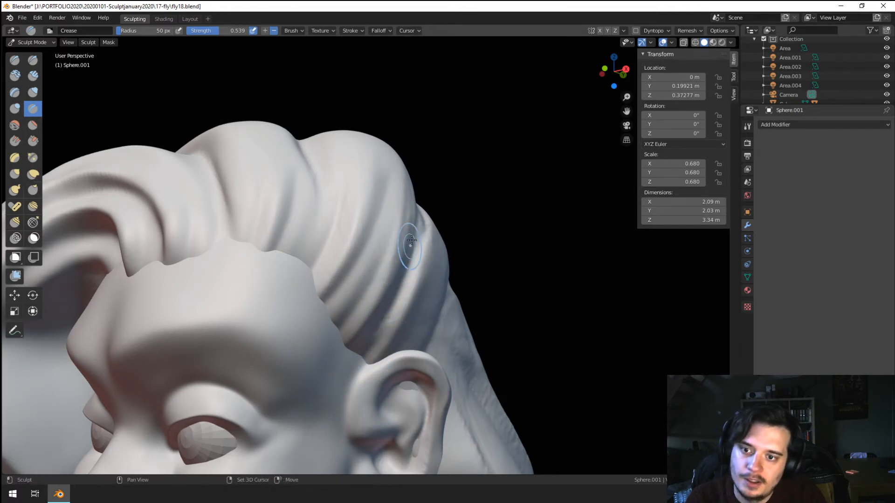
Step: Crease several strand grooves up the back of the head toward the crown at 50 px
scroll(371, 260, down, 8)
middle_drag(371, 261, 370, 299)
middle_drag(317, 327, 383, 315)
scroll(384, 315, up, 3)
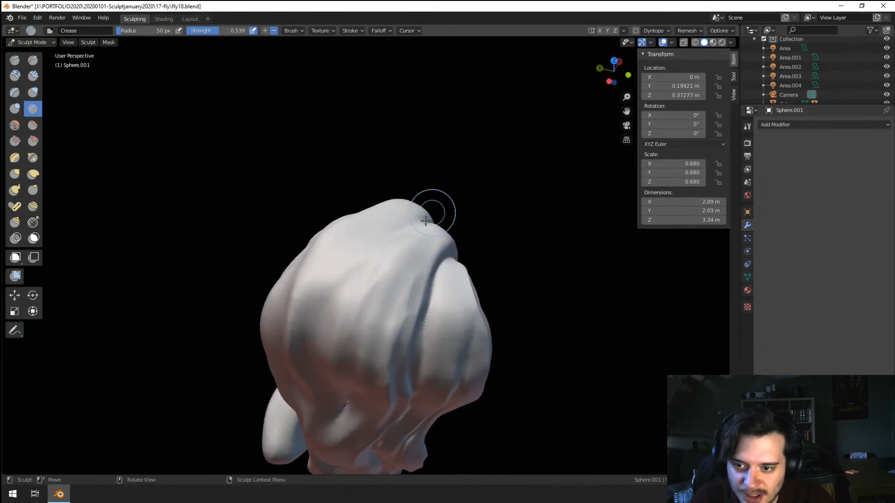
drag(362, 360, 413, 247)
drag(345, 367, 385, 282)
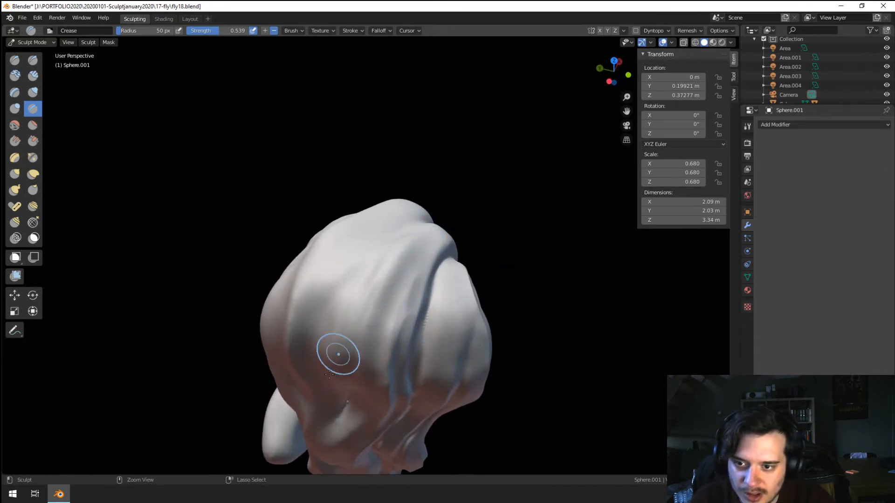
drag(320, 385, 361, 266)
Step: Carve broader strand grooves across the back and crown of the hair with a 63 px Crease brush
key(f)
click(344, 376)
mouse_move(313, 375)
mouse_down()
mouse_move(357, 263)
mouse_move(379, 233)
mouse_up()
drag(282, 373, 373, 195)
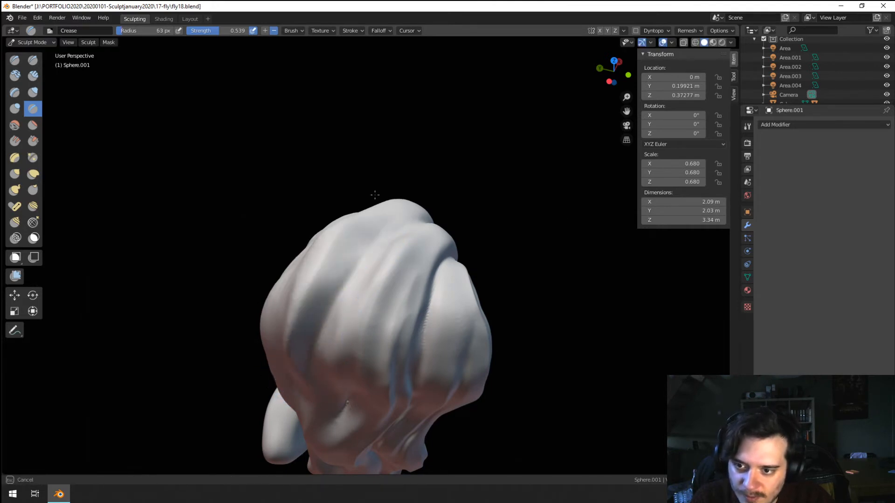
middle_drag(294, 351, 304, 310)
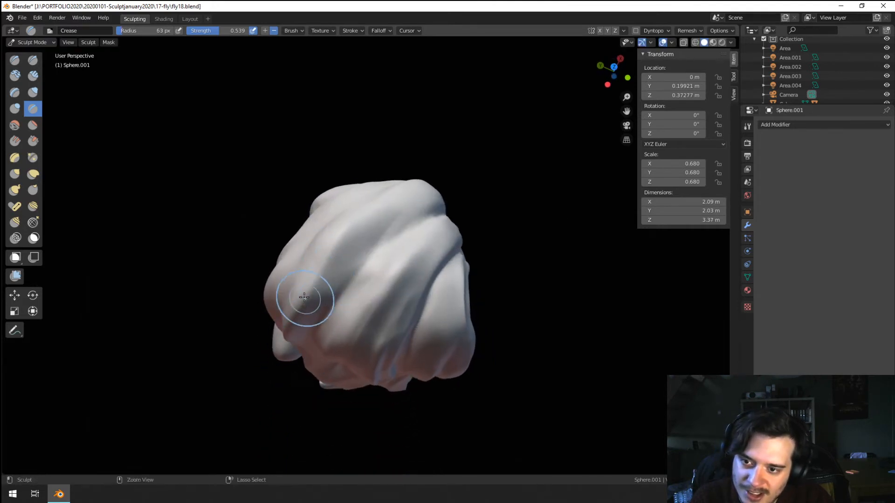
drag(304, 297, 395, 213)
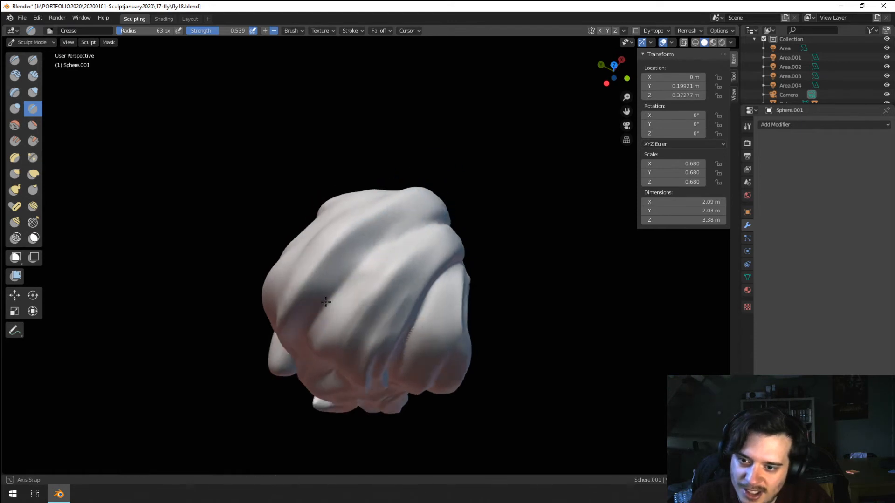
Step: Flatten the strand surfaces on the upper side of the hair with the Scrape/Peaks brush at 105 px
middle_drag(392, 218, 180, 280)
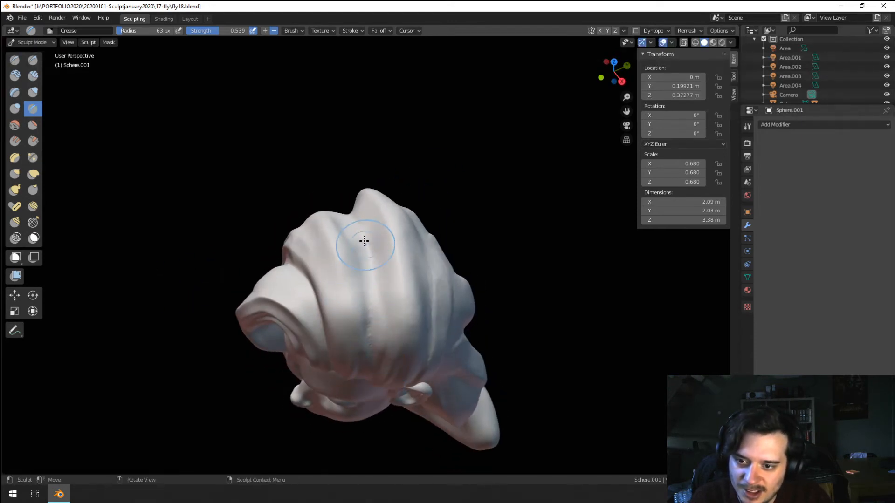
mouse_move(377, 297)
middle_down()
mouse_move(373, 266)
mouse_move(432, 256)
mouse_move(426, 272)
mouse_move(411, 265)
mouse_move(365, 280)
mouse_move(393, 264)
mouse_move(365, 263)
mouse_move(443, 277)
middle_up()
key(g)
key(bracketright)
key(bracketright)
key(bracketright)
click(33, 136)
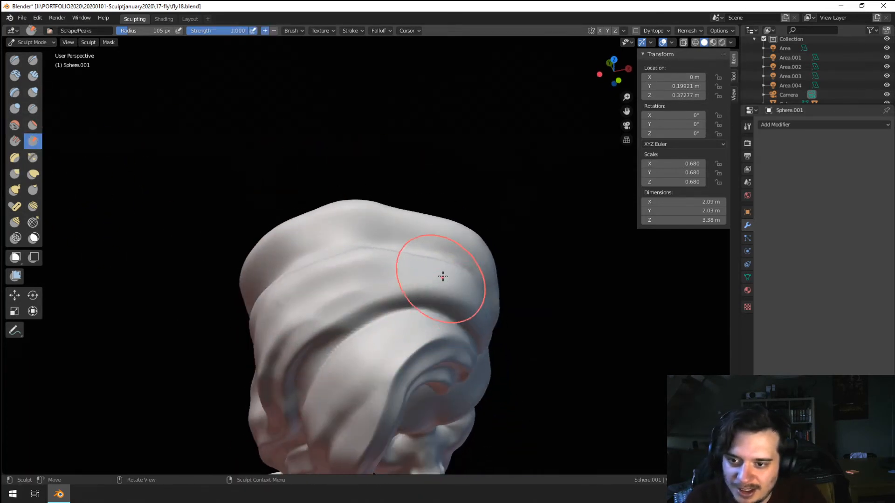
drag(366, 320, 313, 357)
Step: Scrape the side strands and the groove edges below the crown, reducing the Scrape/Peaks radius to 80 and 56 px
middle_drag(322, 345, 354, 359)
key(f)
click(368, 305)
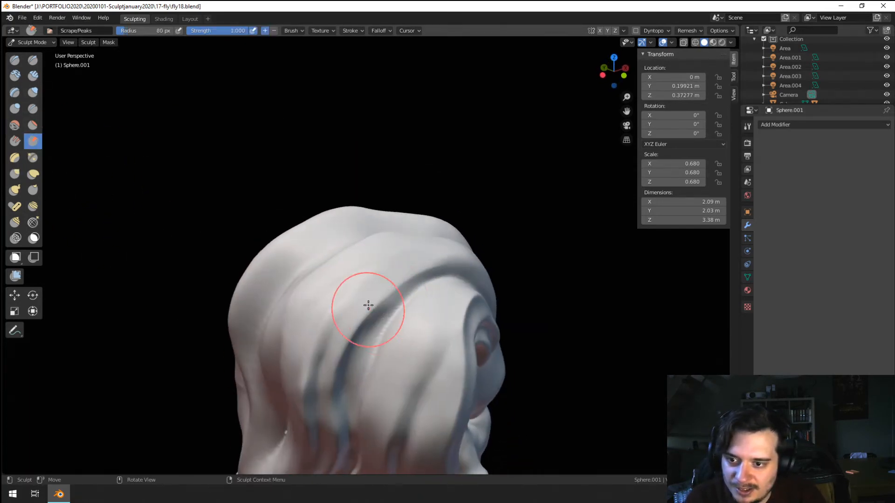
middle_drag(288, 370, 330, 286)
key(f)
click(316, 282)
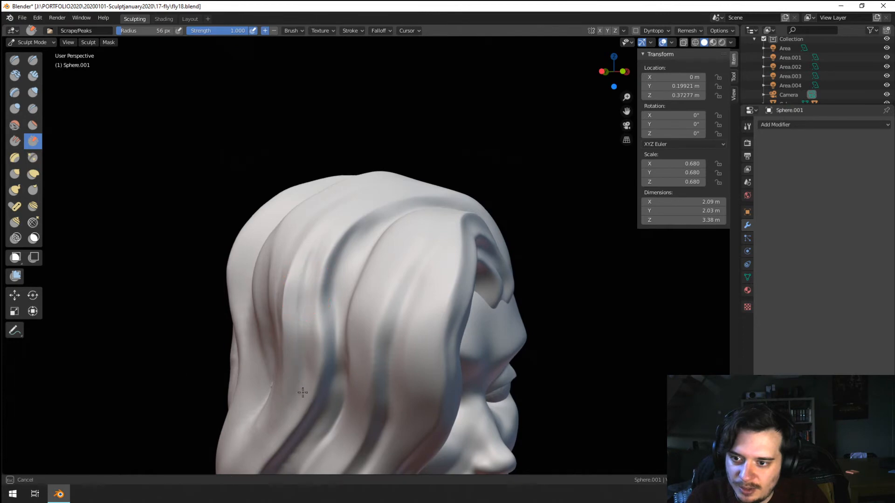
middle_drag(318, 312, 348, 276)
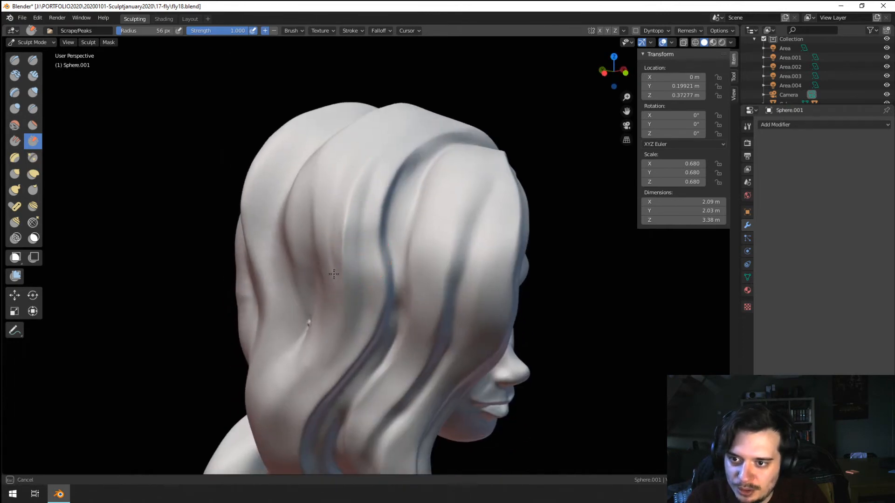
middle_drag(334, 313, 381, 246)
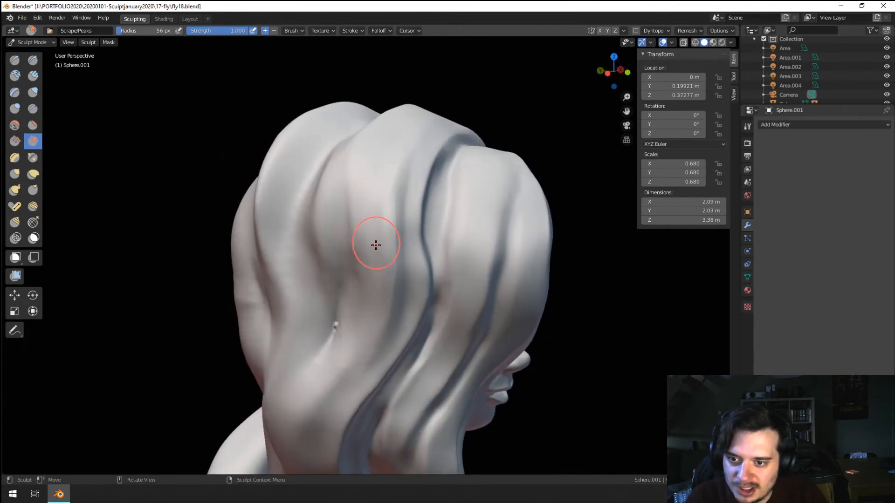
Step: Flatten the wave bulges on the back of the long hair with Scrape/Peaks at 110 px, and switch to the Grab brush
middle_drag(356, 330, 299, 323)
mouse_move(299, 386)
middle_down()
mouse_move(351, 299)
mouse_move(376, 383)
mouse_move(376, 306)
middle_up()
key(f)
click(374, 266)
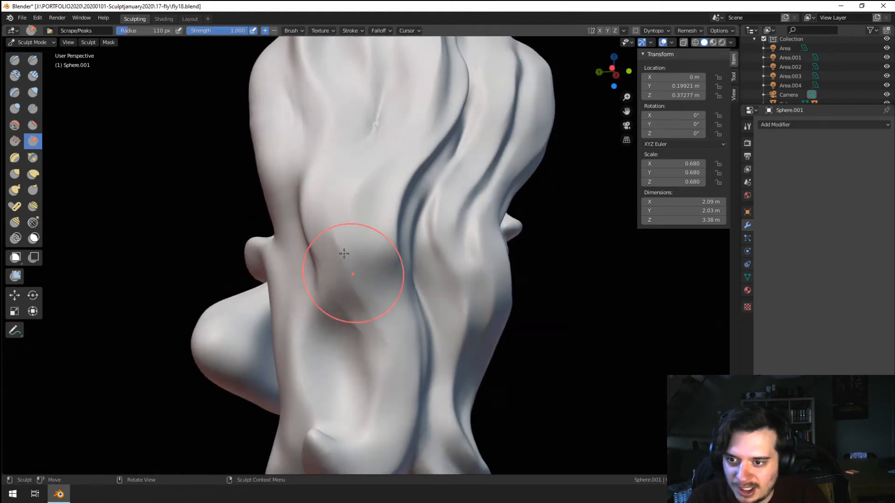
mouse_move(367, 399)
middle_down()
mouse_move(373, 354)
mouse_move(310, 279)
mouse_move(327, 216)
mouse_move(381, 253)
middle_up()
key(g)
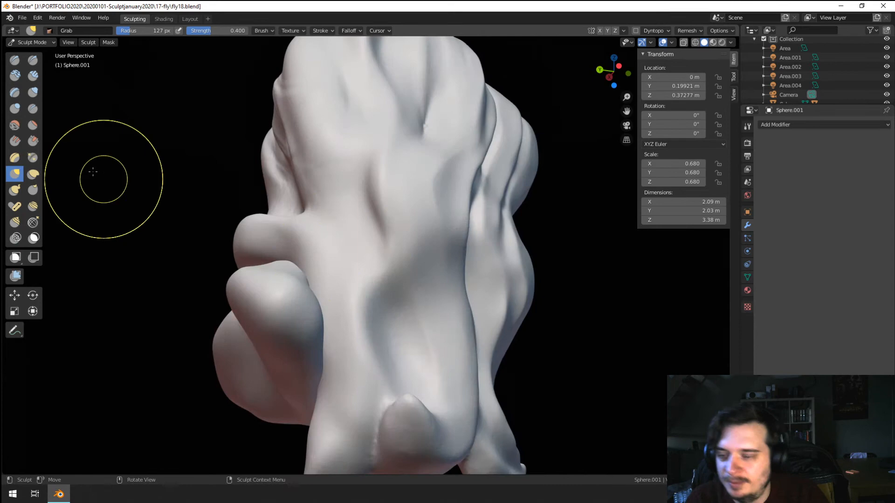
Step: Carve grooves down the middle of the long hair's back with the Crease brush, starting at 100 px
click(32, 109)
drag(371, 219, 417, 326)
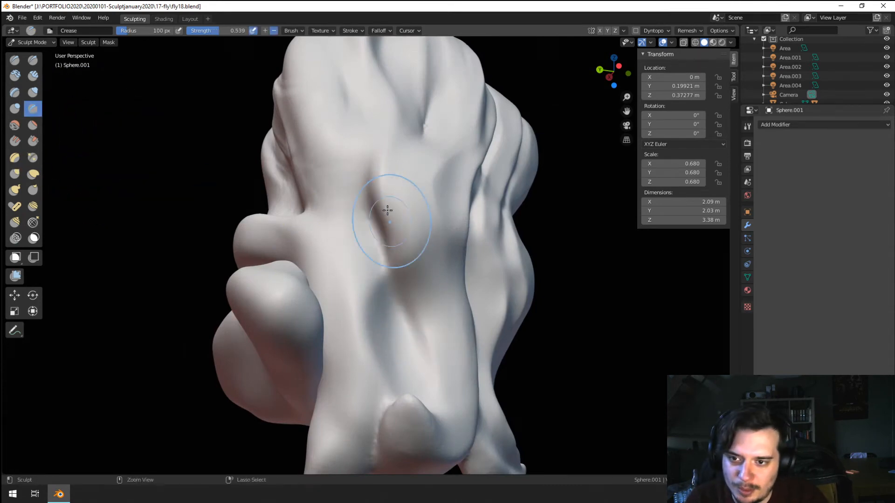
drag(378, 203, 433, 357)
mouse_move(379, 293)
middle_down()
mouse_move(340, 314)
mouse_move(307, 312)
mouse_move(324, 314)
mouse_move(340, 295)
middle_up()
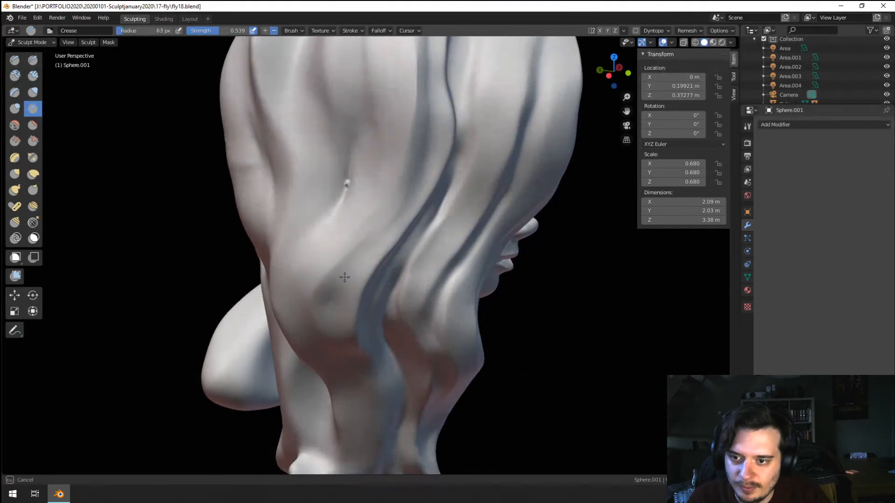
Step: Carve curved grooves along the side strands and toward the hair tips with Crease at 63 px, reducing the radius to 42 px
mouse_move(349, 256)
mouse_down()
mouse_move(407, 150)
mouse_move(404, 124)
mouse_up()
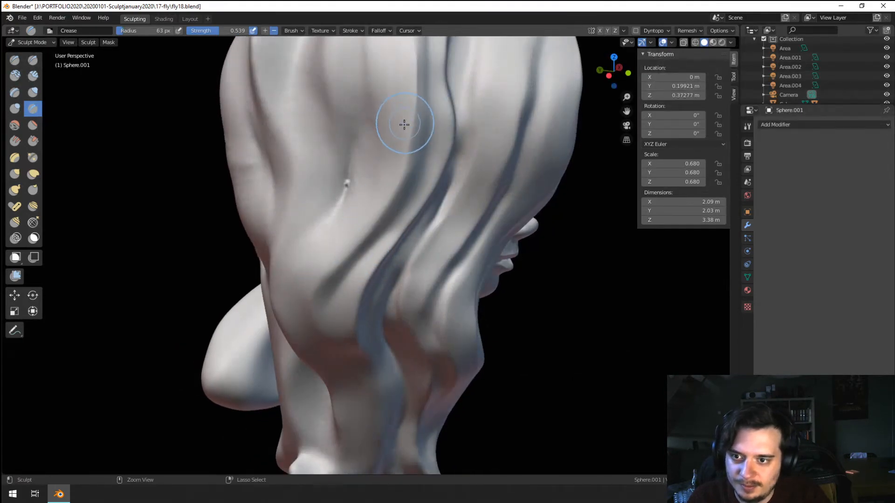
middle_drag(321, 291, 310, 248)
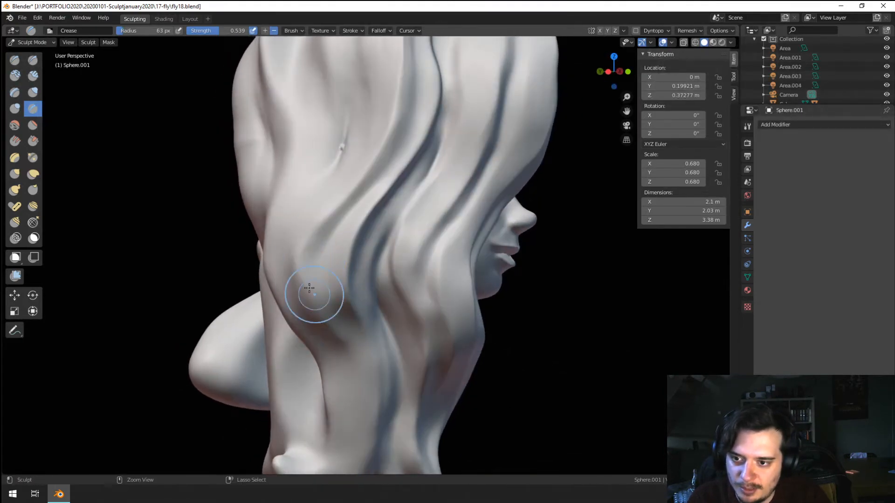
middle_drag(338, 330, 318, 231)
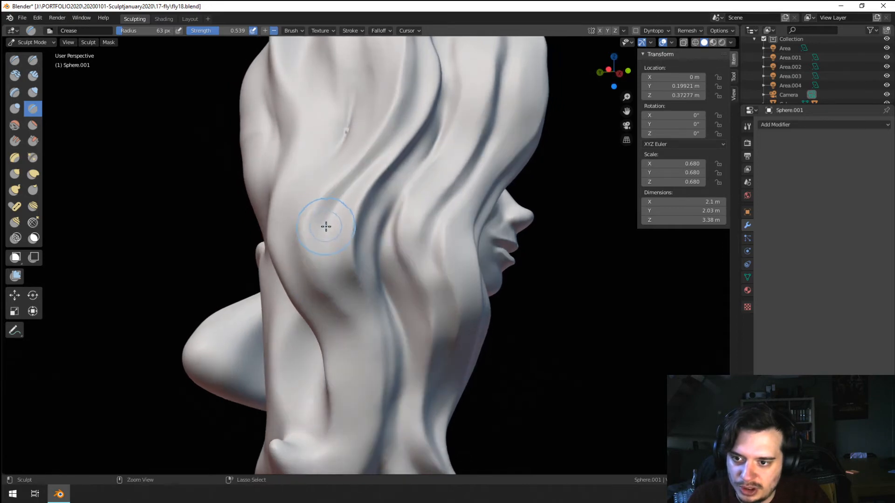
middle_drag(320, 284, 340, 290)
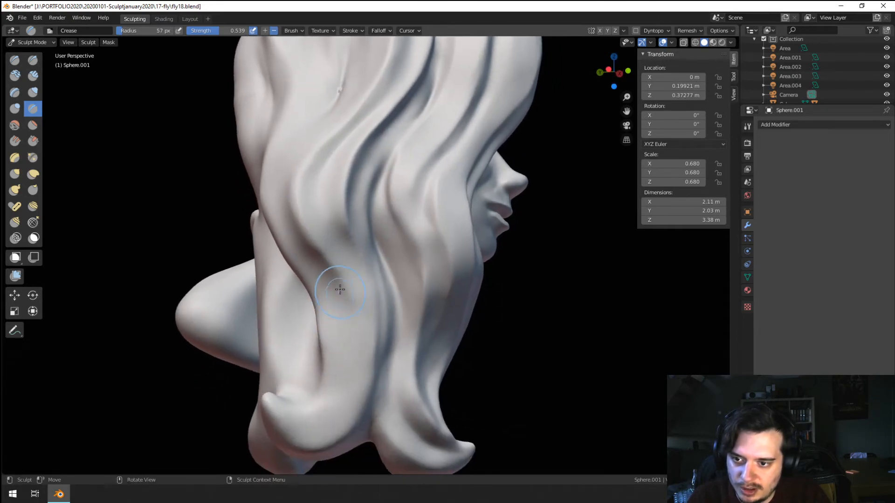
mouse_move(358, 327)
mouse_down()
mouse_move(331, 425)
mouse_move(358, 322)
mouse_up()
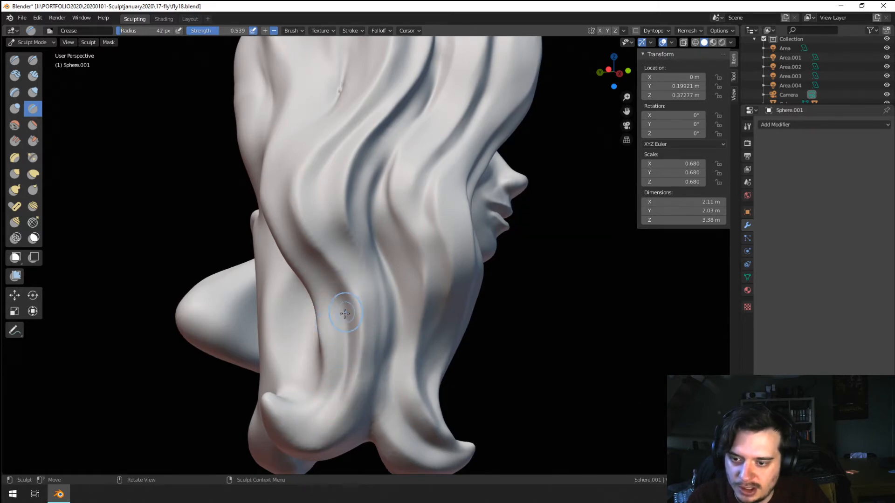
Step: Swell the wavy side strands behind the cheek with the Inflate/Deflate brush at 109 px
key(g)
scroll(359, 313, down, 5)
mouse_move(359, 313)
middle_down()
mouse_move(293, 355)
mouse_move(263, 360)
mouse_move(308, 261)
middle_up()
scroll(309, 254, up, 5)
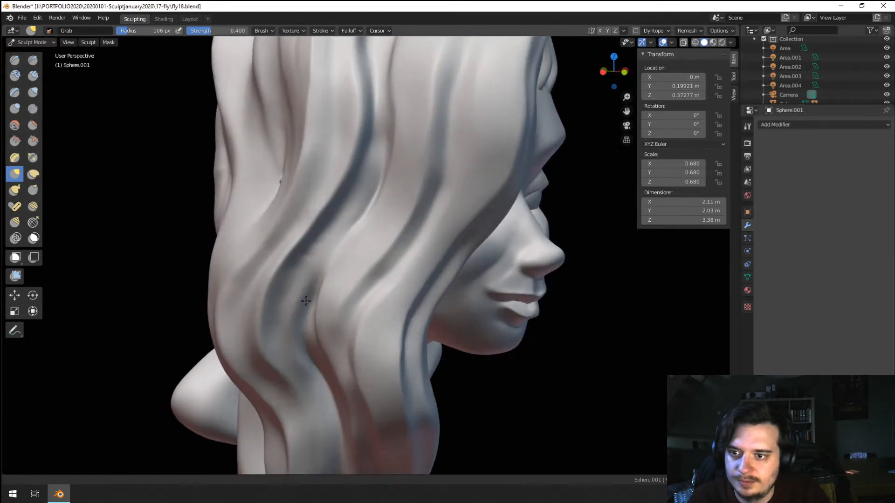
scroll(306, 301, up, 1)
click(33, 93)
drag(259, 290, 356, 140)
drag(274, 319, 290, 259)
scroll(251, 298, down, 3)
mouse_move(243, 311)
middle_down()
mouse_move(203, 290)
mouse_move(228, 291)
middle_up()
scroll(223, 289, up, 2)
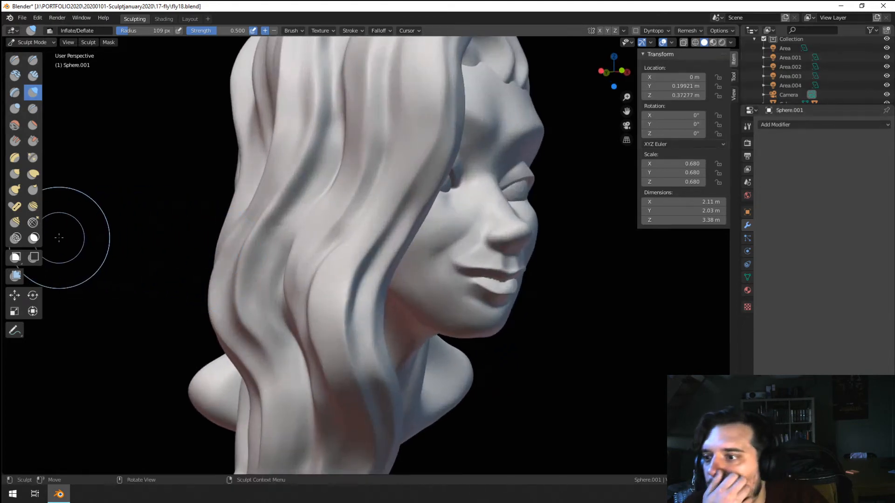
Step: Scrape the upper side strands with the Multiplane Scrape brush at 163 px
click(15, 167)
ctrl+middle_drag(186, 180, 218, 230)
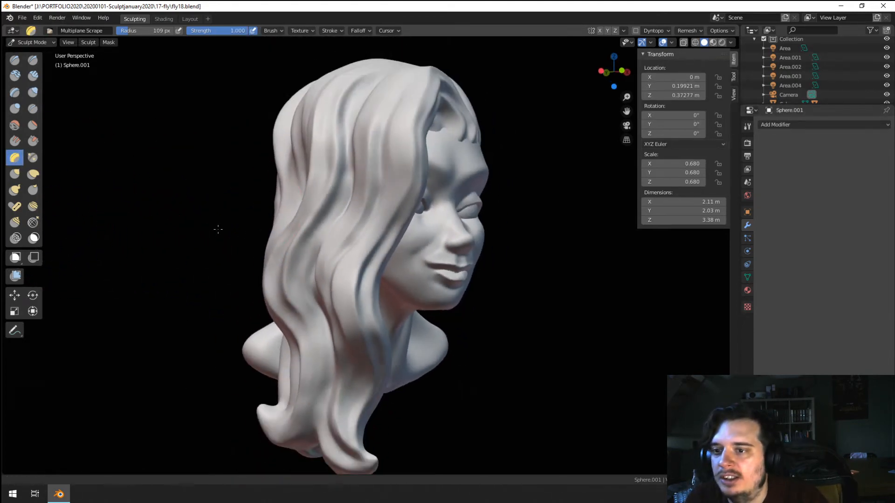
middle_drag(284, 197, 354, 192)
mouse_move(368, 190)
mouse_down()
mouse_move(355, 368)
mouse_move(362, 174)
mouse_move(413, 130)
mouse_up()
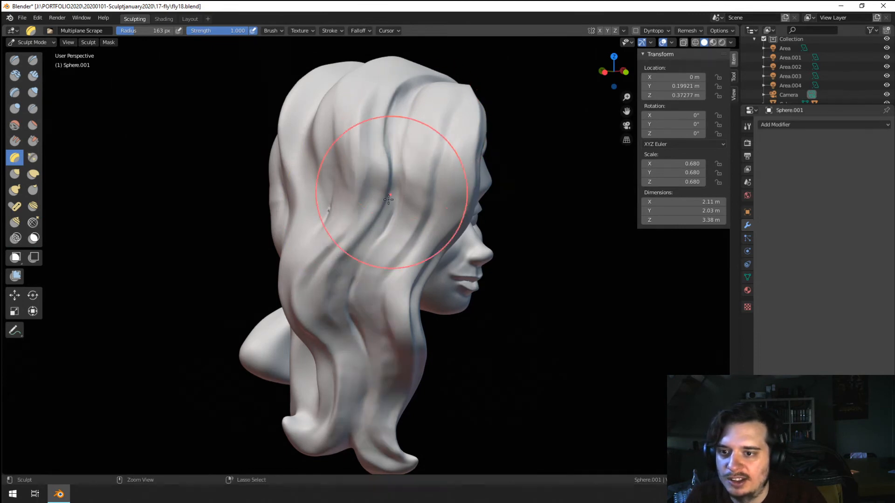
Step: Try to shift the wavy side strands with the Nudge brush at 163 px
click(40, 206)
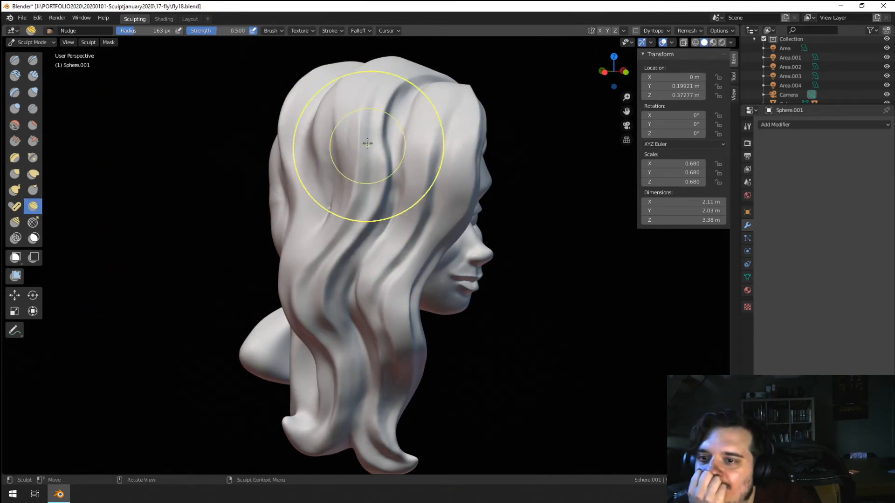
mouse_move(311, 313)
mouse_down()
mouse_move(305, 325)
mouse_move(365, 296)
mouse_move(355, 233)
mouse_up()
key(ctrl+z)
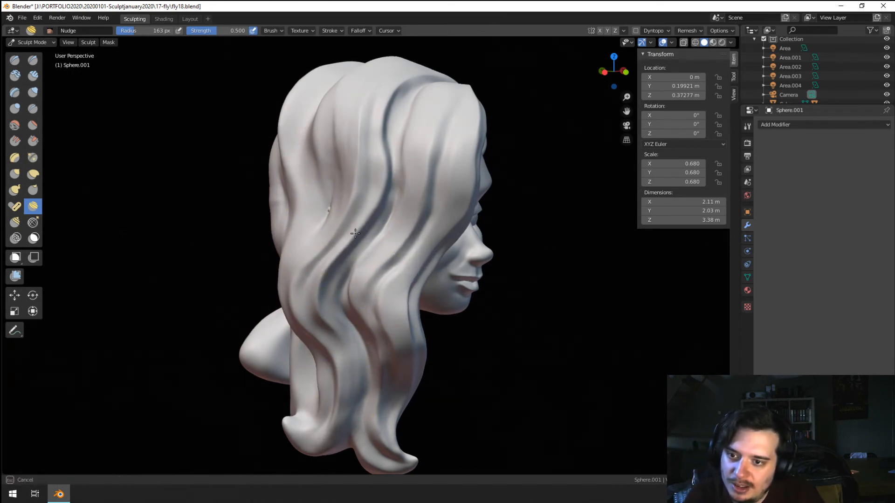
Step: Pull the long front lock beside the face into shape with the Grab brush at 235 and 224 px
middle_drag(402, 220, 297, 206)
key(g)
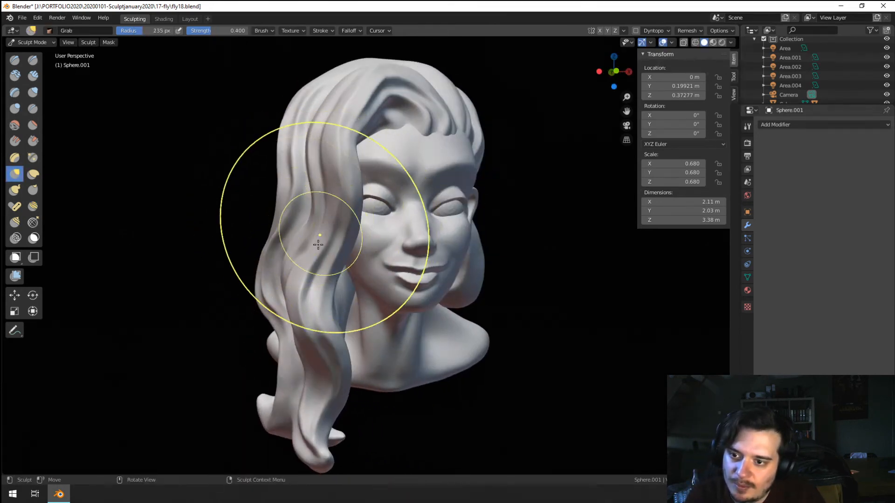
key(ctrl+z)
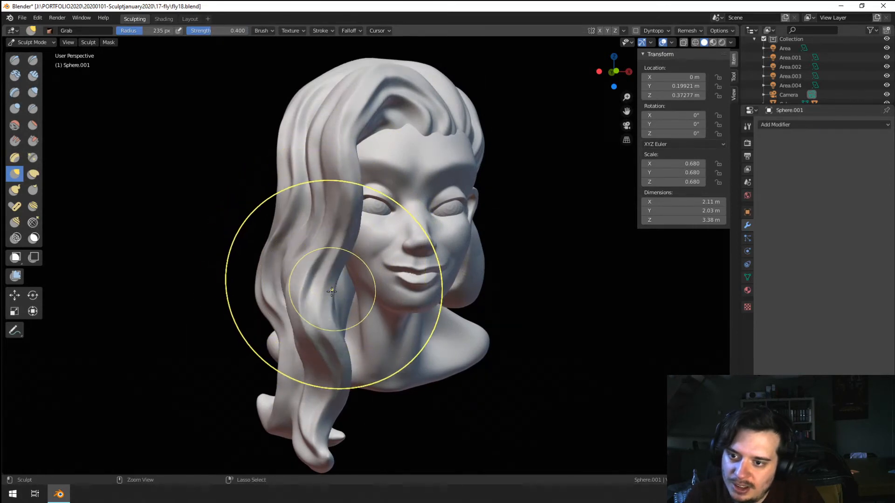
key(ctrl+shift+z)
drag(329, 227, 328, 245)
mouse_move(328, 245)
middle_down()
mouse_move(311, 234)
mouse_move(320, 242)
middle_up()
drag(319, 363, 317, 392)
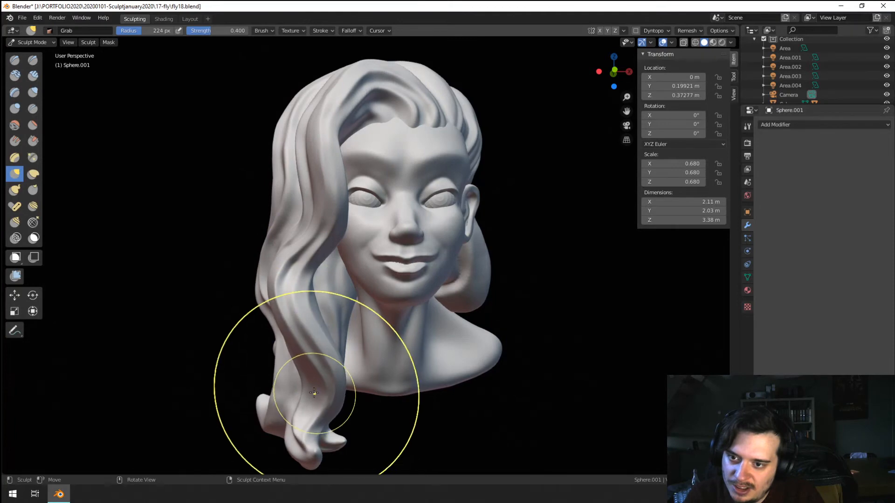
middle_drag(315, 372, 305, 369)
key(f)
click(311, 321)
Step: Adjust the hair along the forehead hairline with the Grab brush at 234 px
mouse_move(298, 289)
middle_down()
mouse_move(254, 281)
mouse_move(298, 275)
mouse_move(396, 289)
mouse_move(435, 306)
middle_up()
key(f)
mouse_move(358, 133)
middle_down()
mouse_move(362, 147)
mouse_move(326, 168)
middle_up()
click(331, 153)
scroll(344, 139, up, 5)
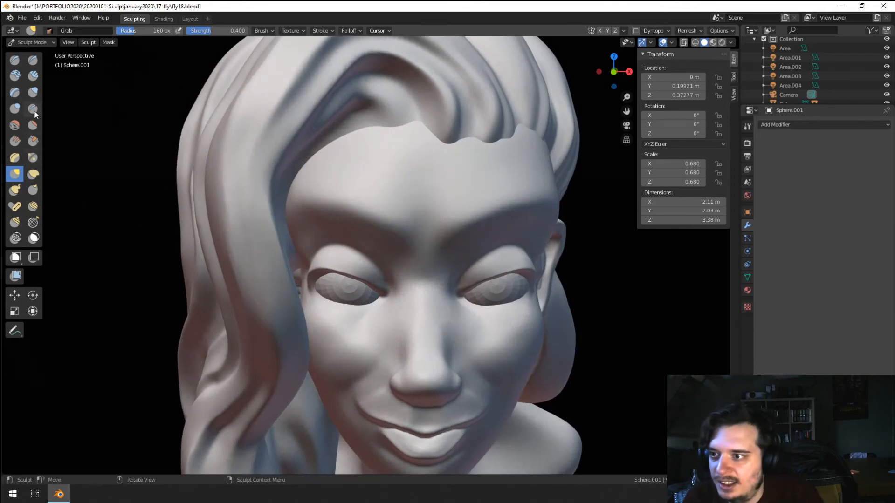
click(14, 108)
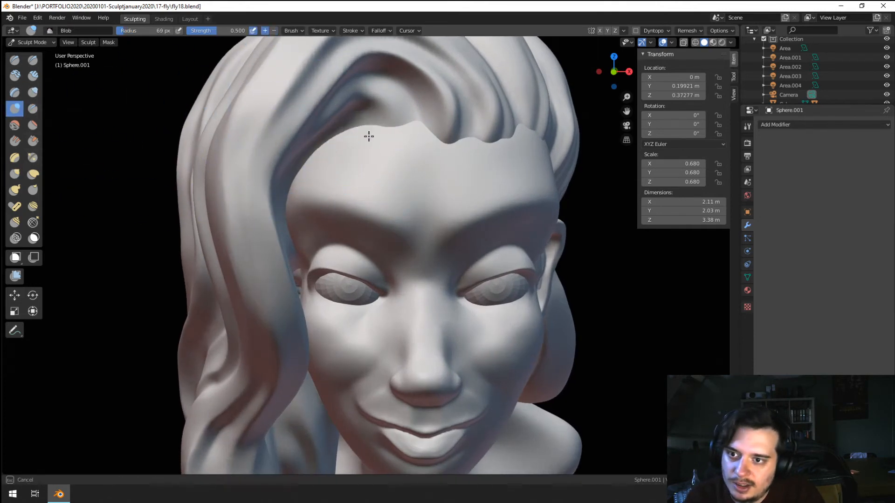
middle_drag(327, 156, 317, 175)
key(g)
drag(380, 161, 372, 174)
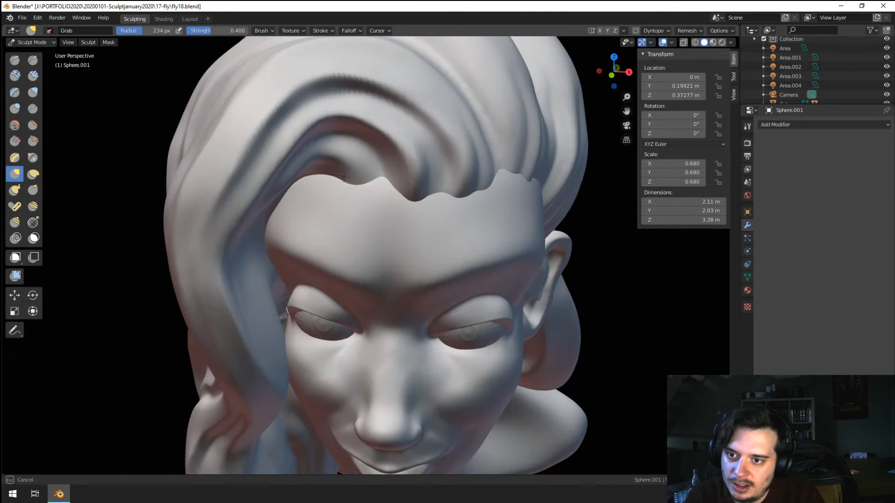
Step: Reshape the hair sweeping around the forehead with the Grab brush at 164 and 211 px
mouse_move(361, 192)
middle_down()
mouse_move(327, 224)
mouse_move(300, 275)
middle_up()
middle_drag(301, 275, 298, 252)
key(f)
click(387, 171)
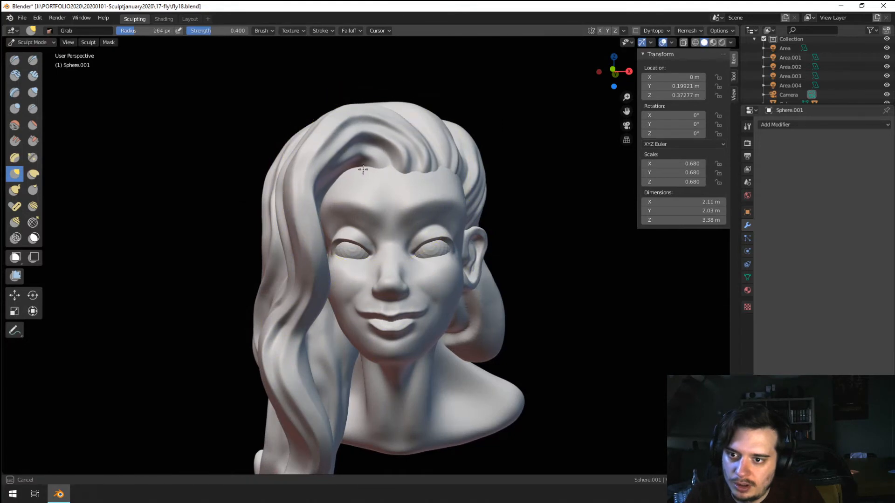
ctrl+middle_drag(363, 169, 340, 197)
key(f)
click(357, 198)
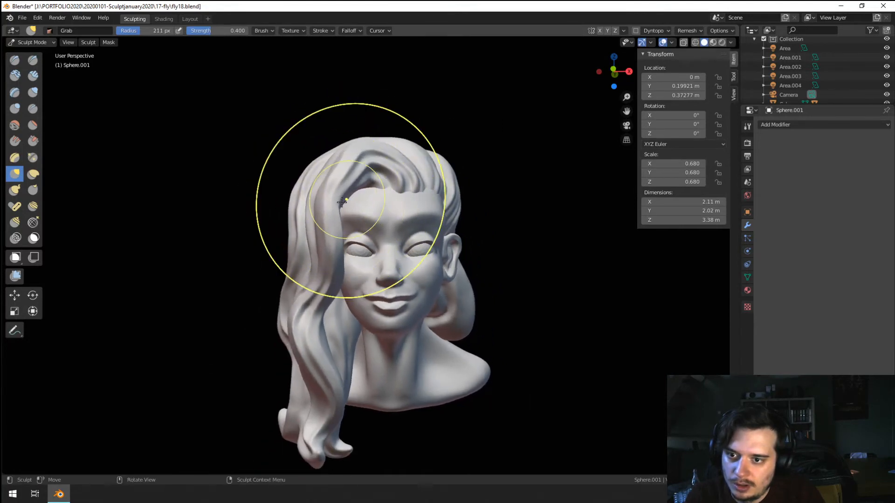
Step: Push the outer silhouette of the long side hair inward with the Grab brush at 281 and 275 px
key(f)
click(344, 307)
mouse_move(326, 329)
middle_down()
mouse_move(321, 335)
mouse_move(304, 318)
middle_up()
key(f)
click(260, 263)
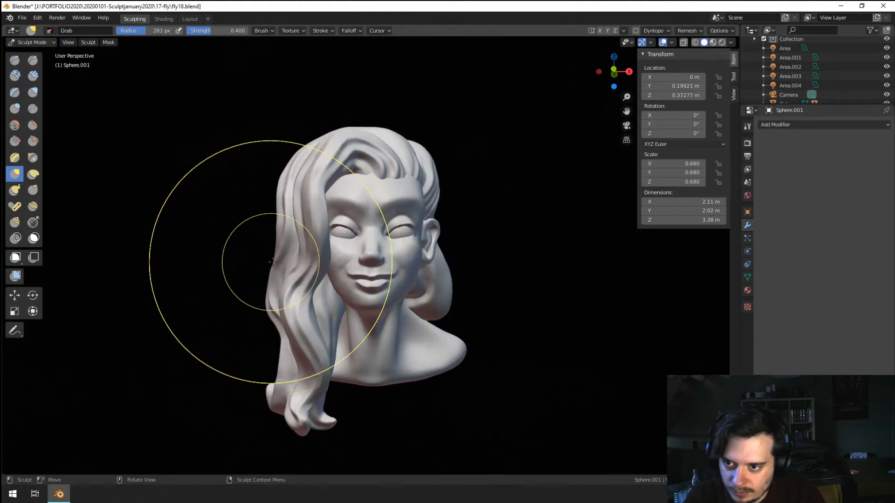
drag(281, 274, 292, 279)
key(f)
click(290, 208)
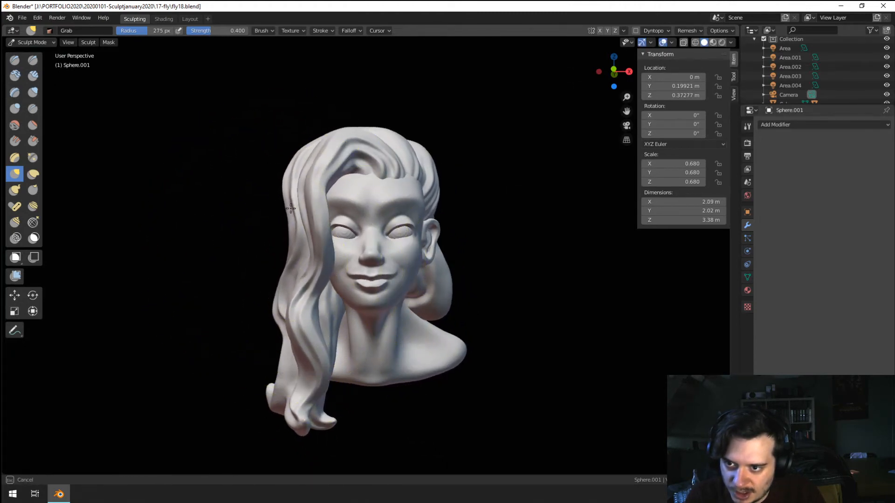
drag(297, 206, 295, 209)
Step: Tighten the middle and lower waves of the long side hair with the Grab brush at 255 and 293 px
key(f)
click(293, 241)
drag(313, 262, 309, 263)
middle_drag(298, 277, 301, 269)
key(f)
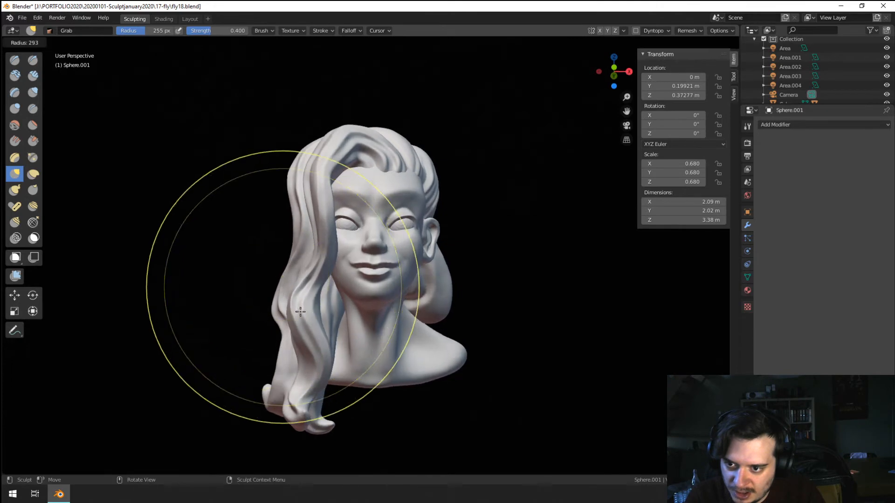
click(283, 290)
drag(288, 366, 303, 371)
middle_drag(301, 358, 305, 368)
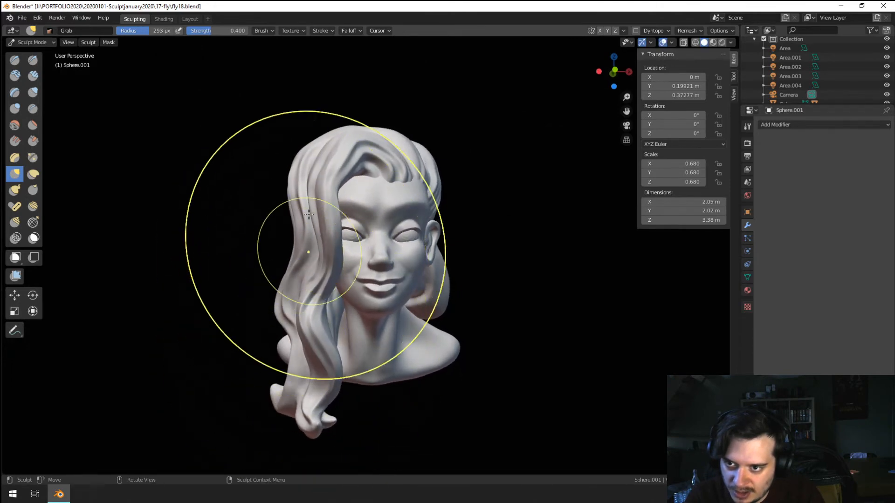
mouse_move(290, 282)
middle_down()
mouse_move(393, 304)
mouse_move(475, 363)
mouse_move(318, 341)
mouse_move(325, 323)
middle_up()
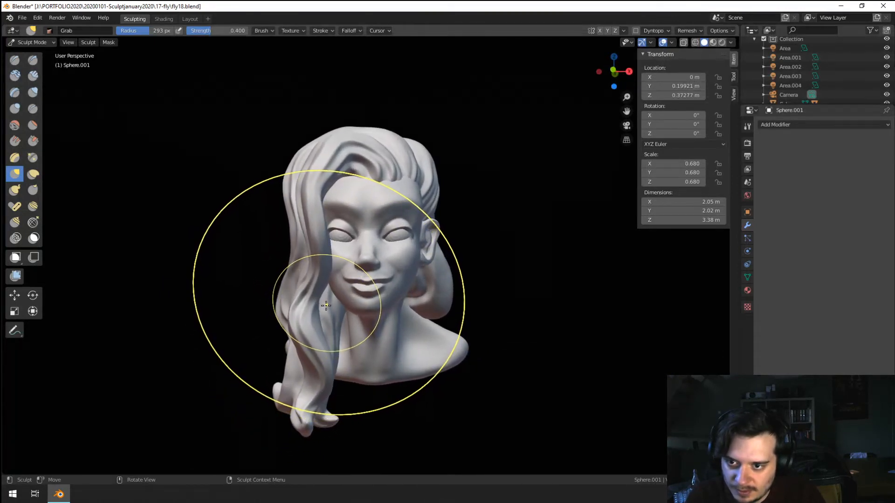
Step: Raise the volume of the hair at the crown with the Grab brush at 238 px
key(f)
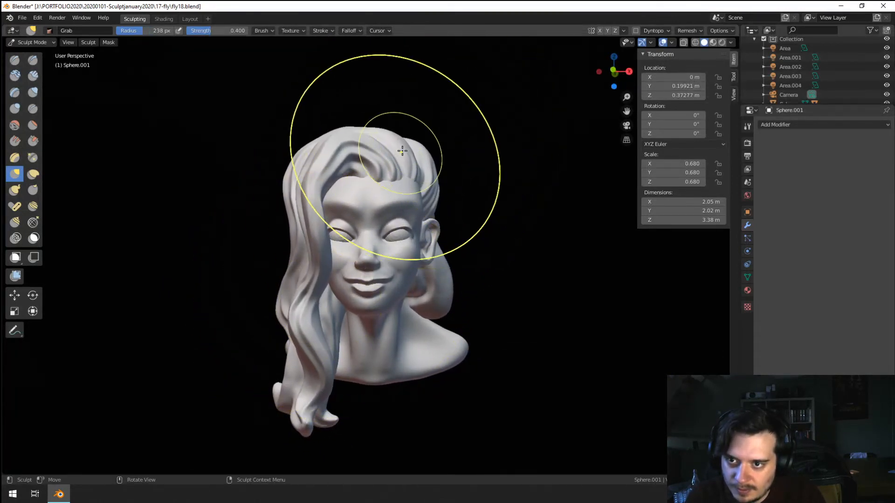
drag(411, 136, 410, 133)
middle_drag(347, 131, 339, 175)
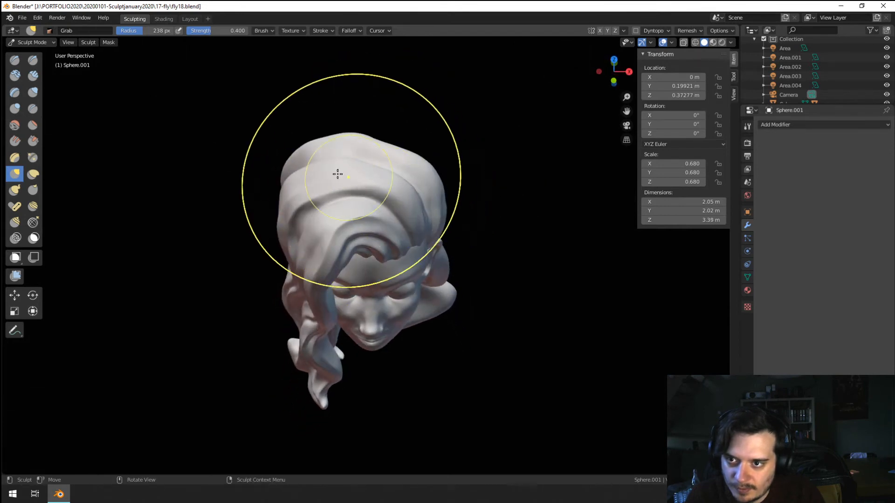
drag(333, 161, 335, 140)
mouse_move(335, 151)
middle_down()
mouse_move(337, 115)
mouse_move(321, 116)
mouse_move(329, 123)
middle_up()
Step: Push the upper edge of the long side hair inward with the Grab brush at 201 px
key(f)
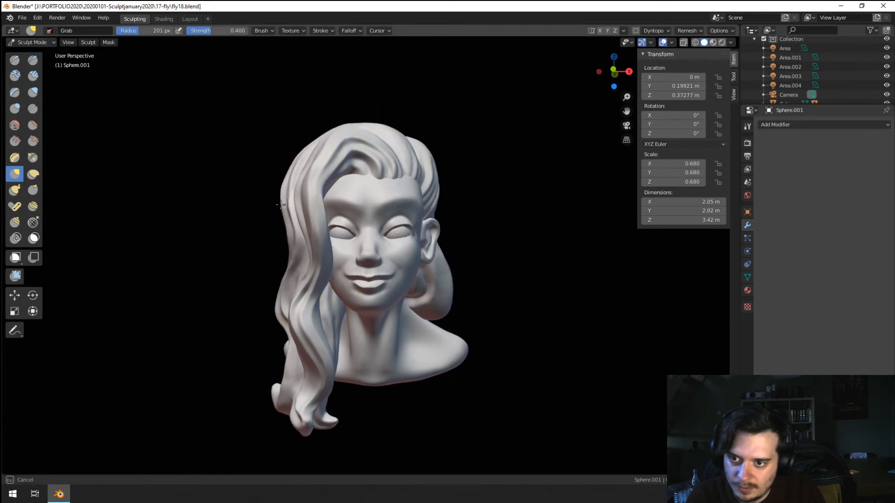
drag(281, 205, 293, 204)
mouse_move(293, 205)
middle_down()
mouse_move(303, 205)
mouse_move(278, 203)
middle_up()
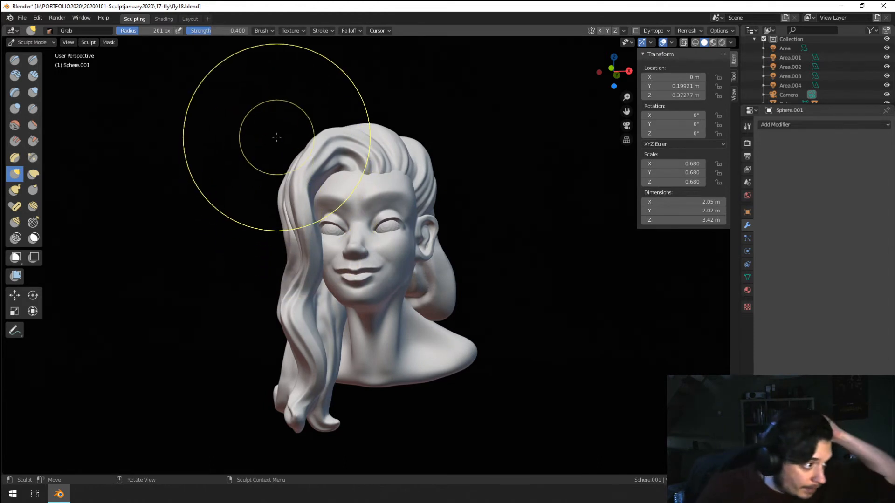
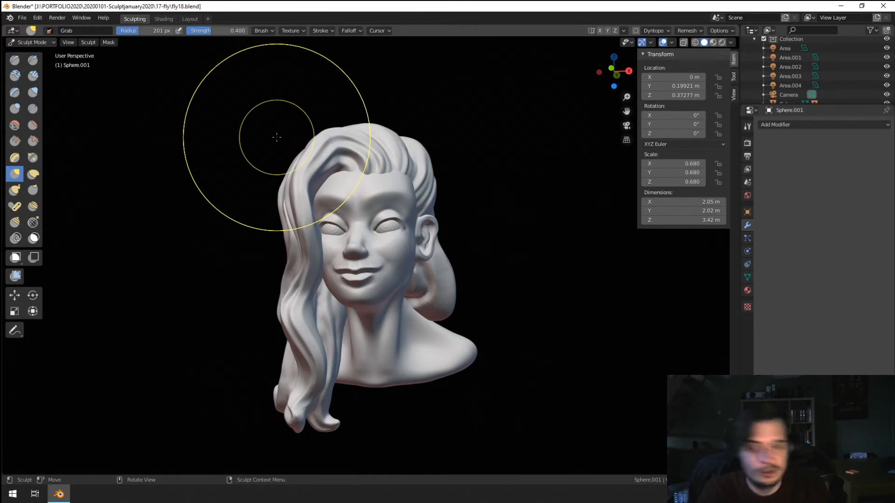
Step: Carve long grooves into the hair loop behind the ear with the Crease brush at 43 px
middle_drag(450, 280, 387, 298)
scroll(386, 298, up, 5)
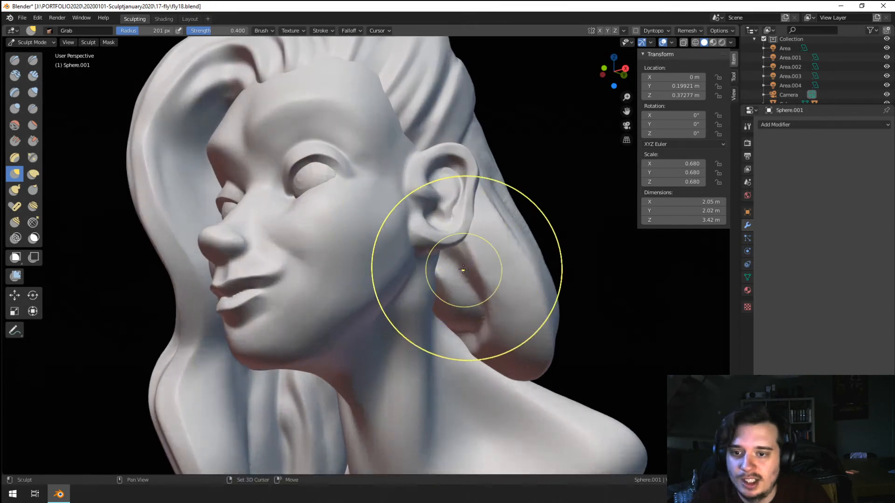
shift+middle_drag(449, 308, 320, 266)
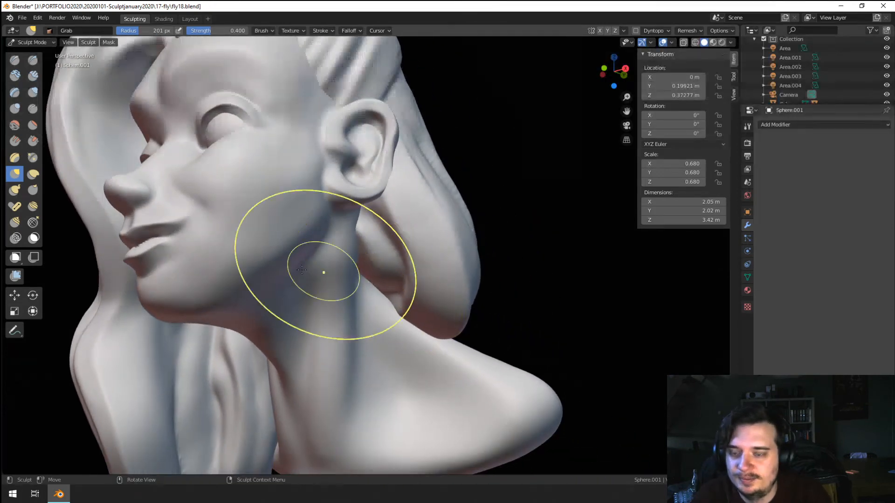
click(33, 158)
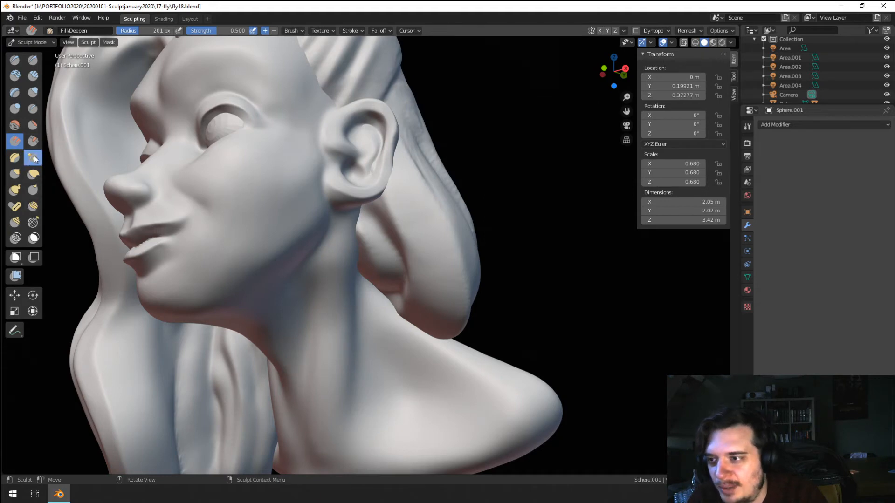
click(30, 109)
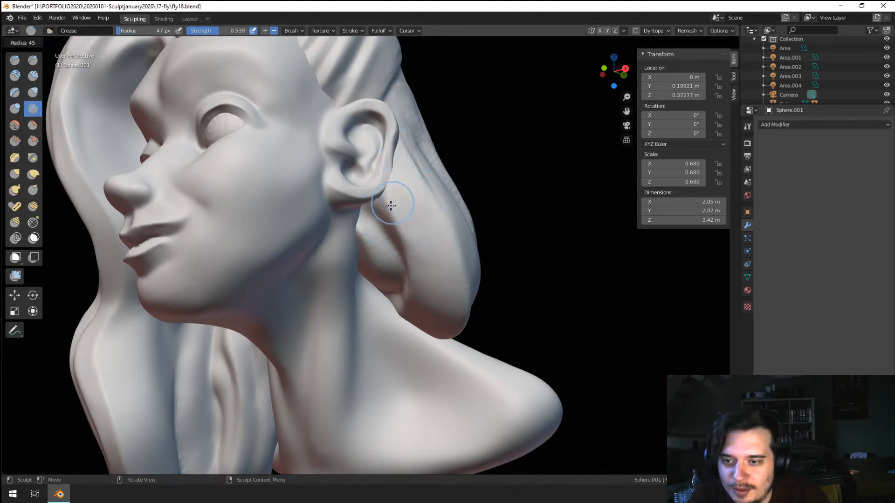
drag(420, 228, 434, 315)
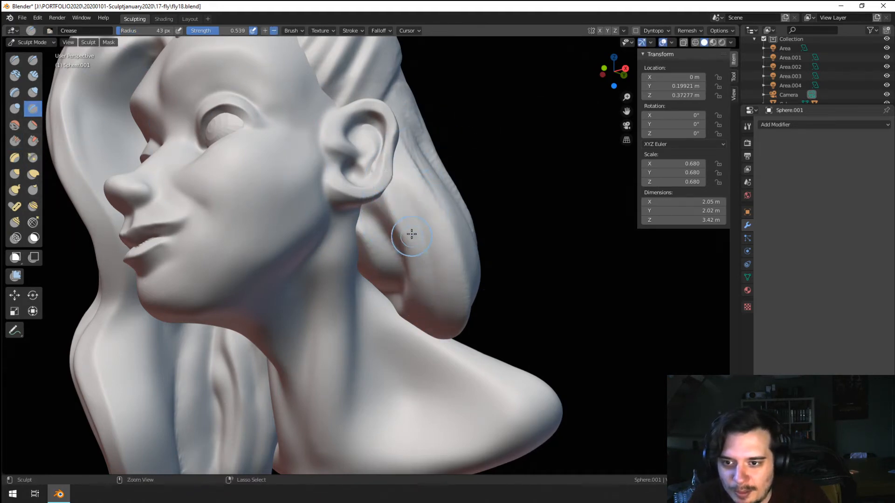
mouse_move(395, 179)
mouse_down()
mouse_move(427, 264)
mouse_move(432, 322)
mouse_up()
Step: Raise a ridge down the hair loop behind the ear and crease its lower end with the Crease brush at 51 px
key(f)
click(438, 304)
ctrl+drag(414, 209, 441, 308)
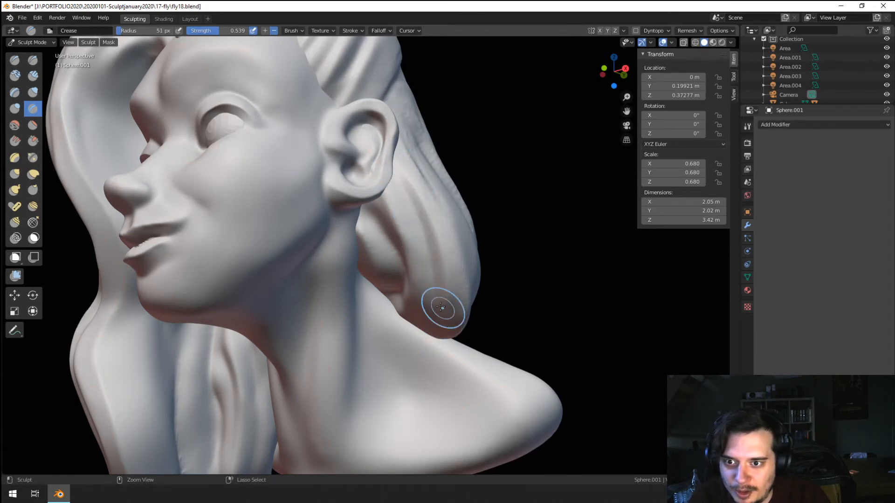
middle_drag(416, 338, 415, 310)
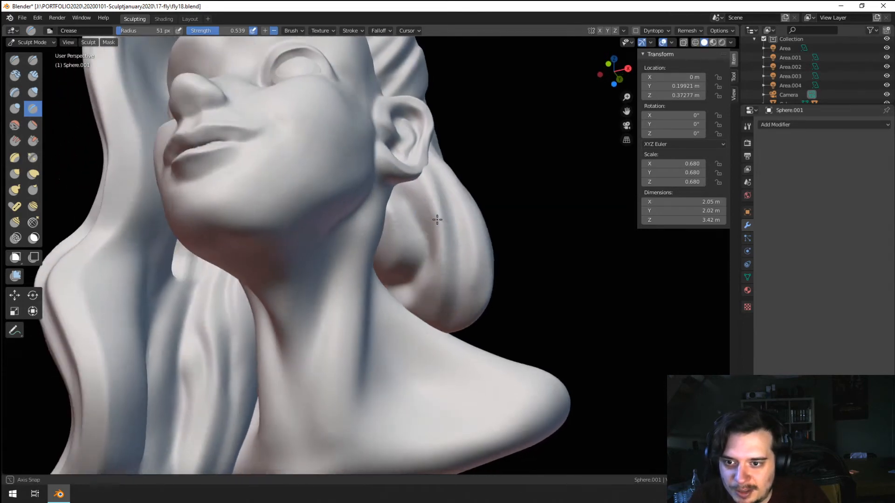
drag(456, 269, 445, 317)
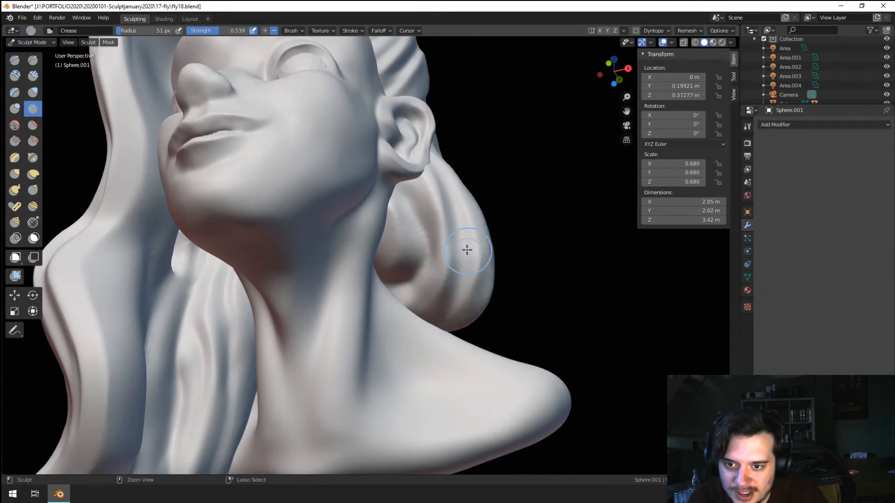
Step: Nudge the middle of the hair loop below the ear outward with the Grab brush at 141 px
middle_drag(469, 246, 451, 247)
key(g)
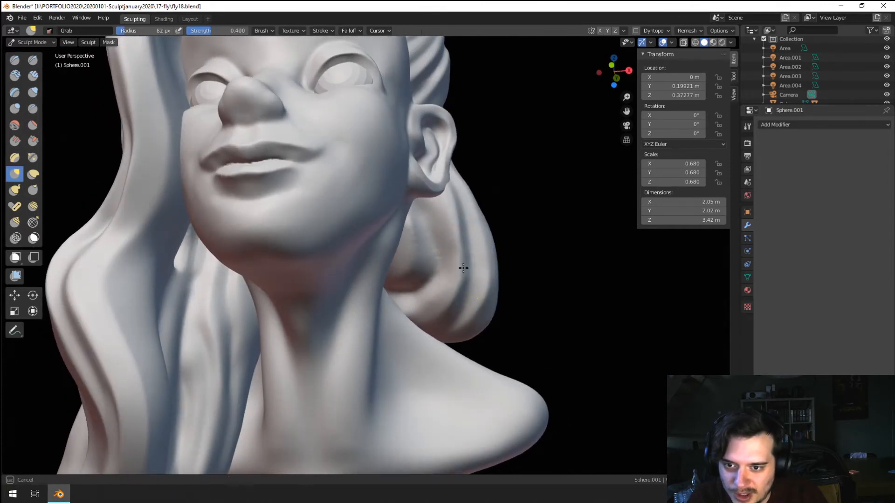
key(f)
click(503, 266)
drag(467, 266, 475, 267)
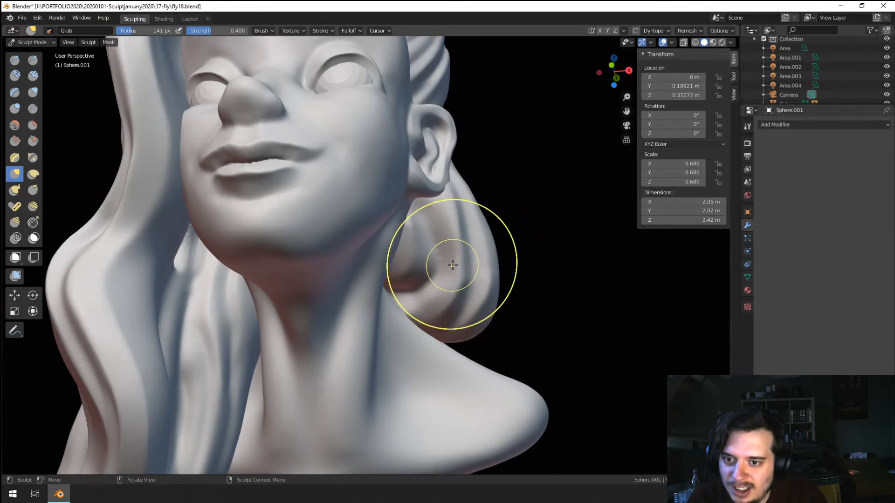
Step: Deepen the hollow inside the hair loop beside the neck with the Crease brush at 77 px
click(33, 110)
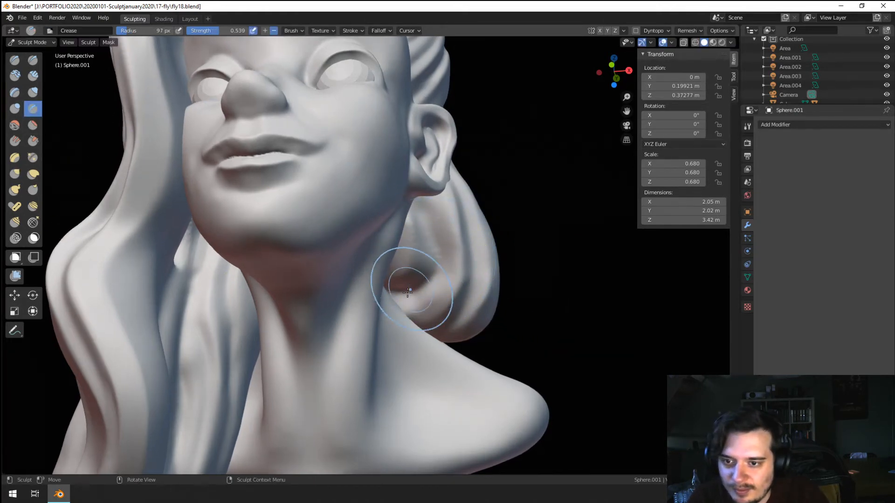
key(f)
click(382, 292)
drag(395, 289, 408, 288)
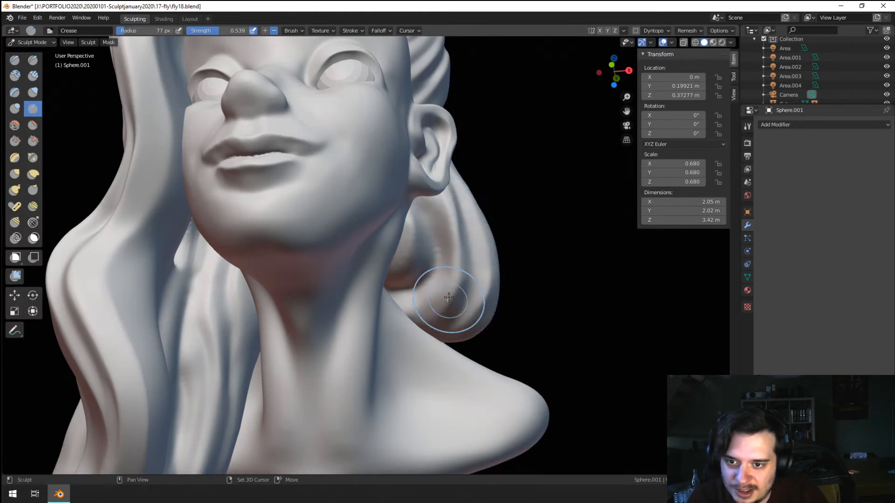
key(f)
click(453, 279)
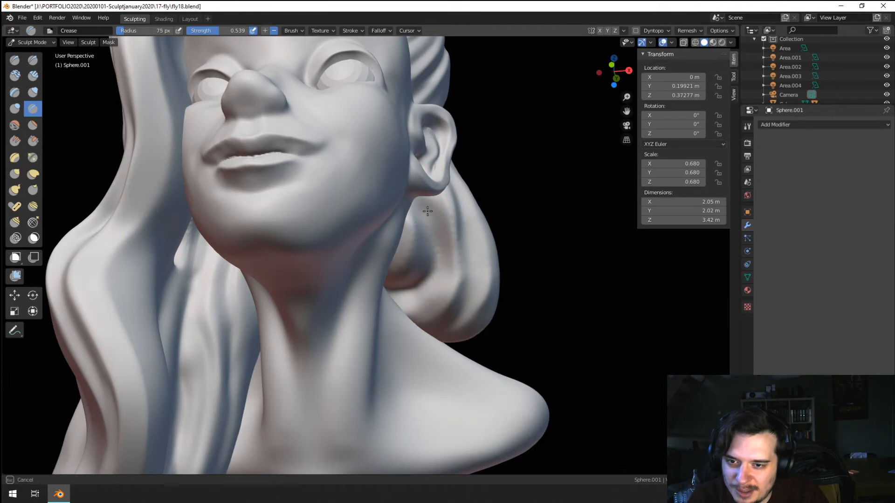
Step: Sharpen the fold along the lower curve of the hair loop with the Pinch/Magnify brush at 75 px
key(g)
mouse_move(456, 243)
middle_down()
mouse_move(474, 234)
mouse_move(468, 257)
mouse_move(410, 271)
mouse_move(439, 273)
mouse_move(348, 264)
middle_up()
key(f)
click(468, 262)
key(f)
click(435, 263)
click(33, 157)
key(f)
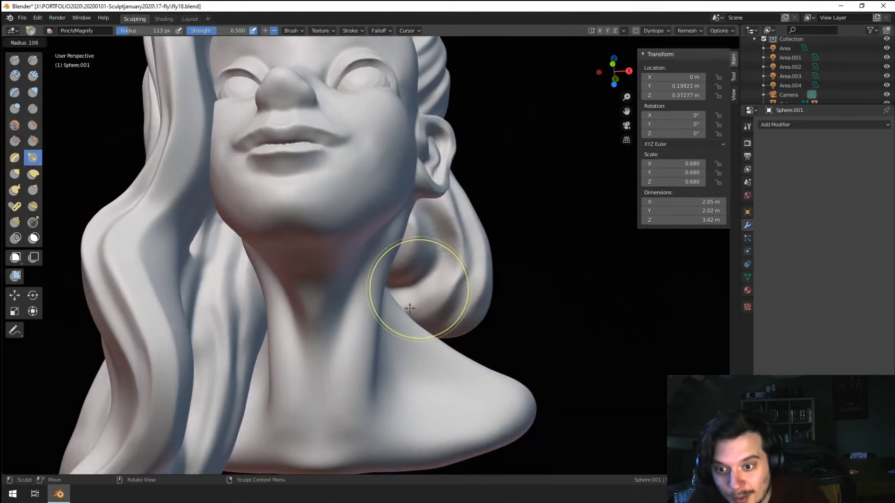
click(451, 300)
drag(416, 316, 459, 274)
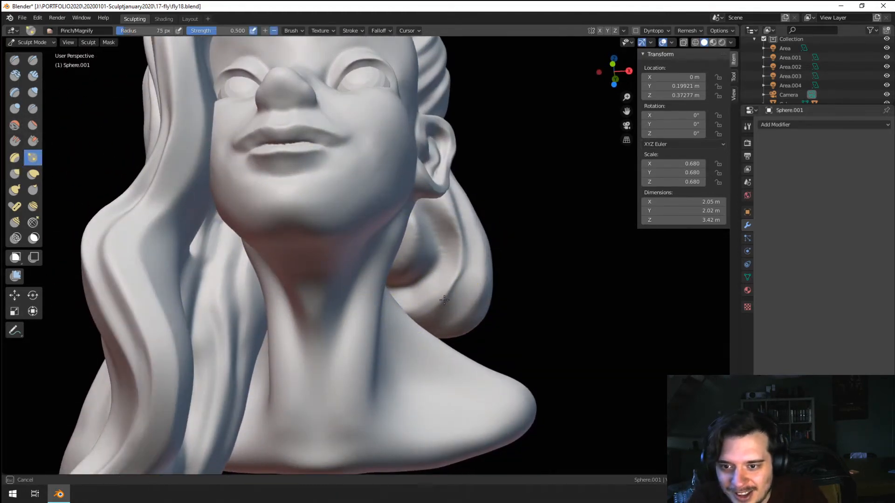
Step: Define the inner strand of the hair loop below the ear with the Crease brush at 52 px
click(33, 108)
middle_drag(401, 261, 451, 220)
middle_drag(426, 276, 445, 285)
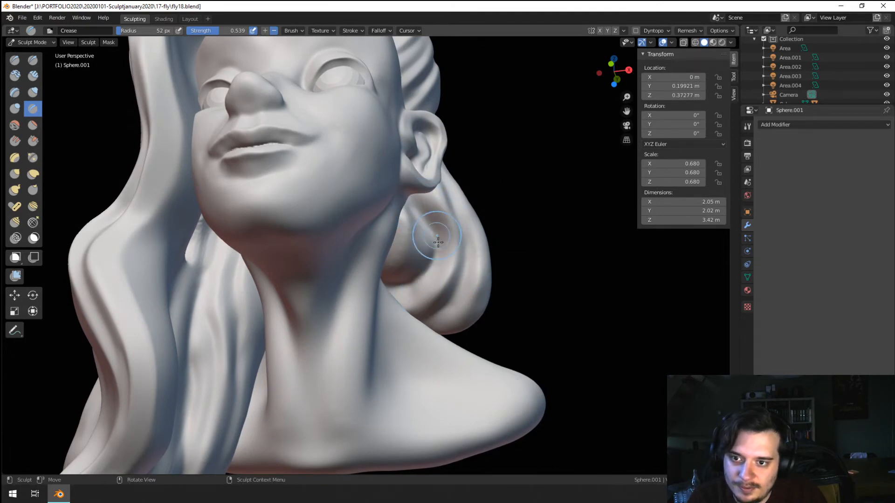
drag(431, 207, 407, 261)
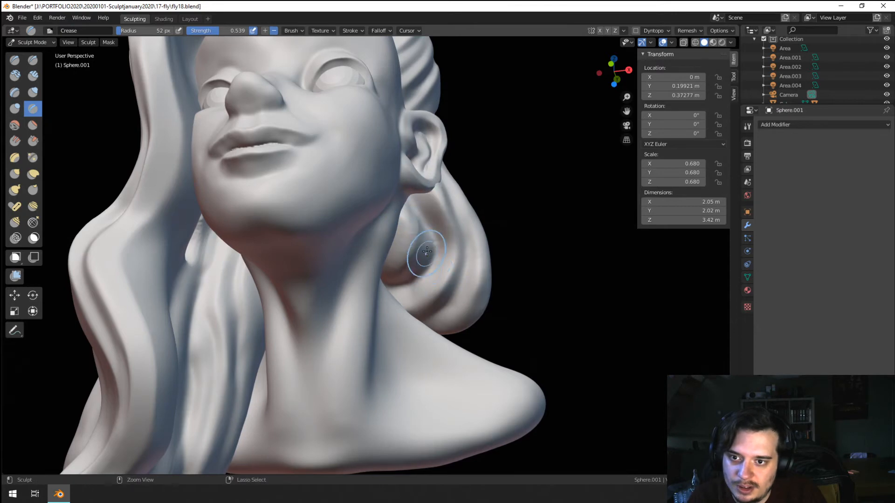
Step: Adjust the shape of the hair loop behind the ear with the Grab brush at 165 and 196 px
mouse_move(419, 257)
middle_down()
mouse_move(428, 233)
mouse_move(394, 233)
middle_up()
key(g)
drag(383, 230, 380, 231)
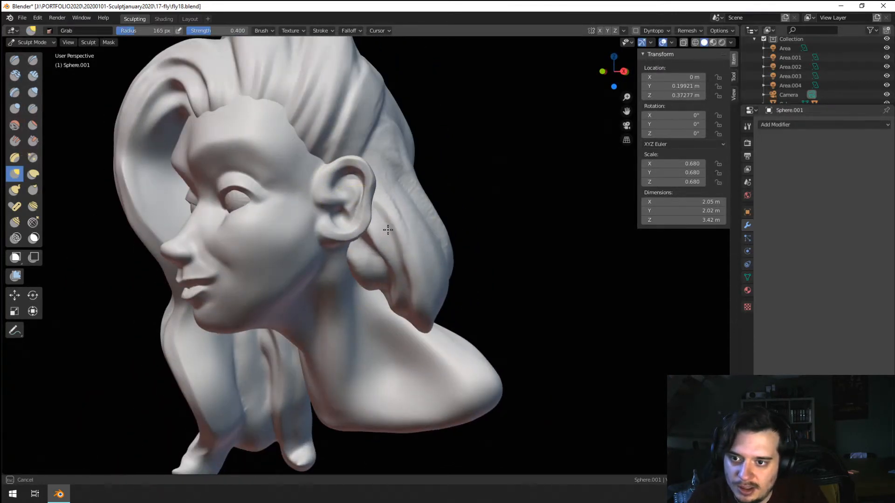
middle_drag(388, 229, 448, 222)
key(f)
click(525, 219)
drag(433, 226, 427, 213)
Step: Pull the outer edge of the long side hair outward around eye and forehead height with the Grab brush at 175 px
scroll(428, 233, down, 3)
mouse_move(428, 270)
middle_down()
mouse_move(422, 277)
mouse_move(415, 242)
middle_up()
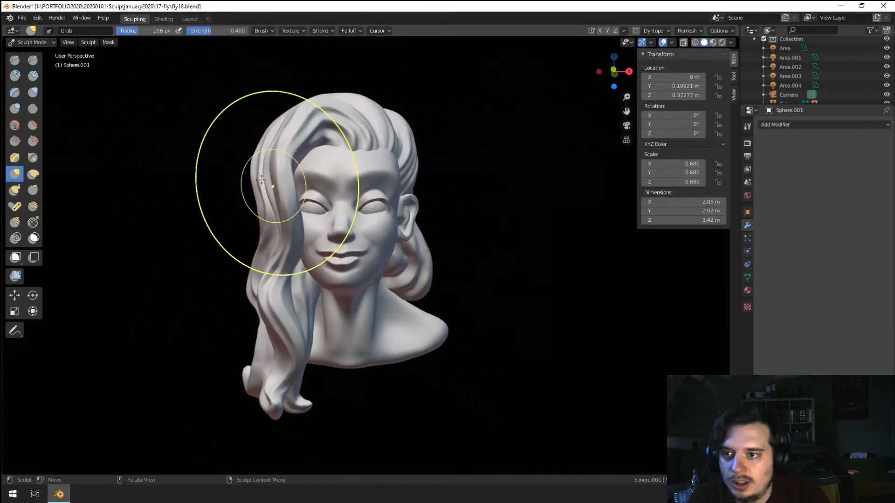
key(f)
click(249, 188)
drag(252, 181, 247, 186)
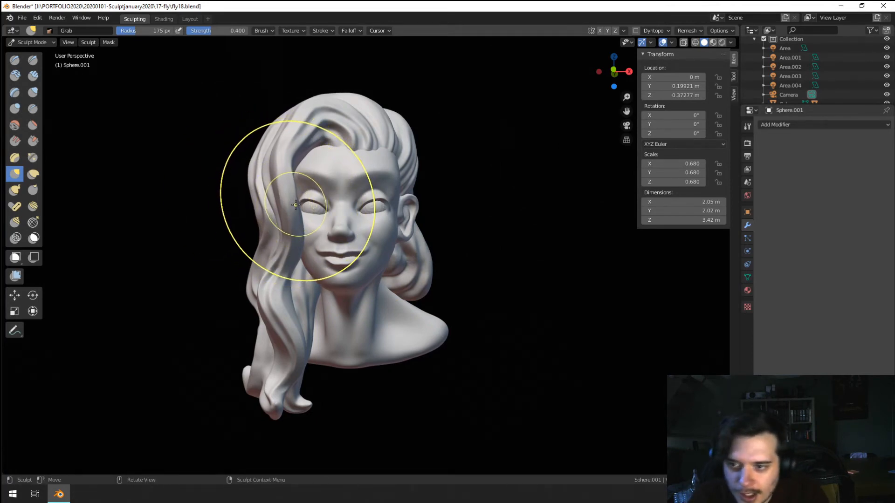
Step: Carve a groove between the lower locks of the long side hair with the Crease brush at 49 px
scroll(300, 190, up, 2)
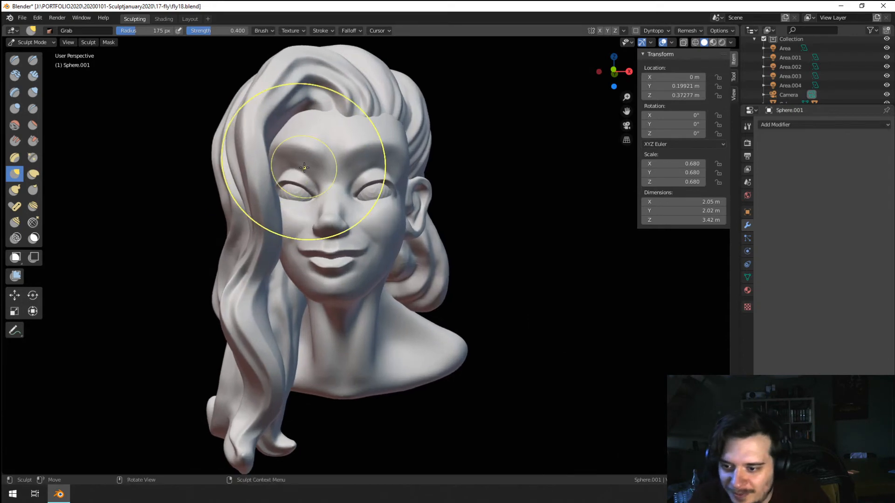
middle_drag(245, 392, 261, 356)
scroll(258, 345, up, 3)
shift+middle_drag(256, 331, 342, 228)
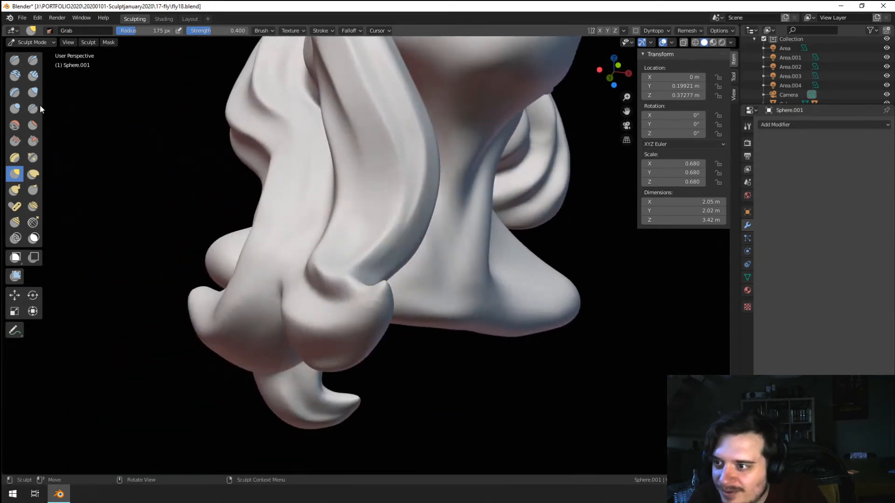
click(38, 107)
scroll(261, 228, down, 2)
middle_drag(277, 252, 282, 282)
key(f)
click(321, 333)
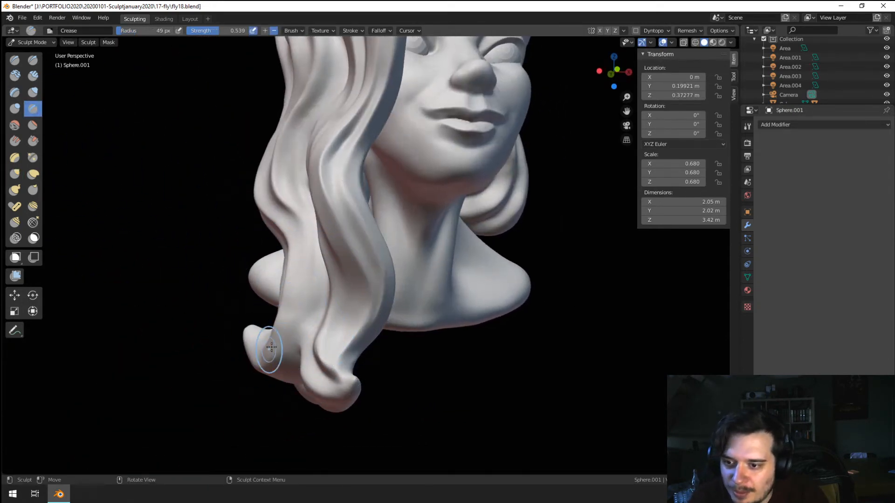
drag(312, 312, 303, 342)
Step: Try two longer crease strokes down the lower lock of the side hair
drag(317, 291, 286, 369)
drag(308, 270, 290, 359)
mouse_move(254, 370)
middle_down()
mouse_move(310, 320)
mouse_move(339, 315)
mouse_move(343, 344)
middle_up()
key(ctrl+z)
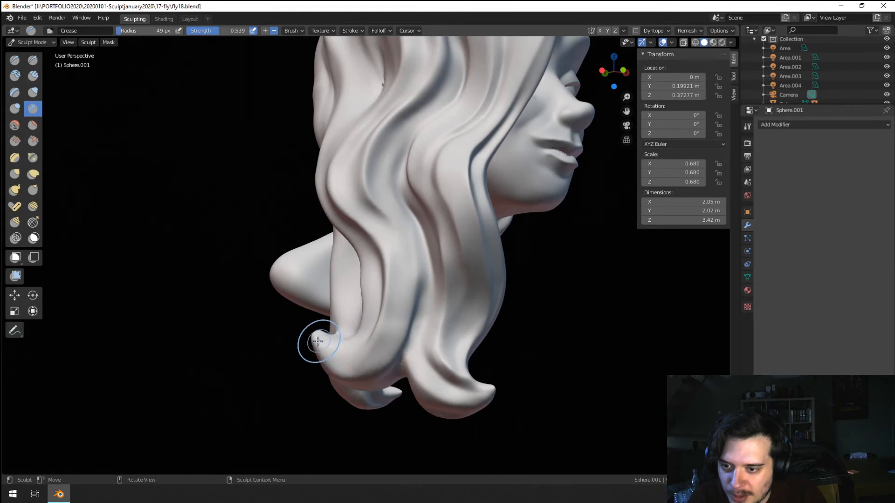
key(ctrl+z)
Step: Carve grooves from the rear curled tip up into the waves of the side hair with the Crease brush at 49 px
drag(325, 353, 383, 292)
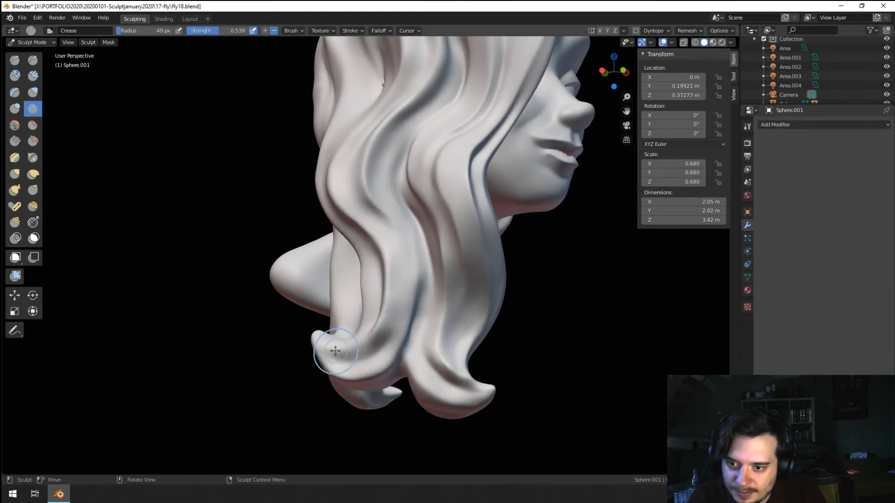
drag(334, 351, 386, 292)
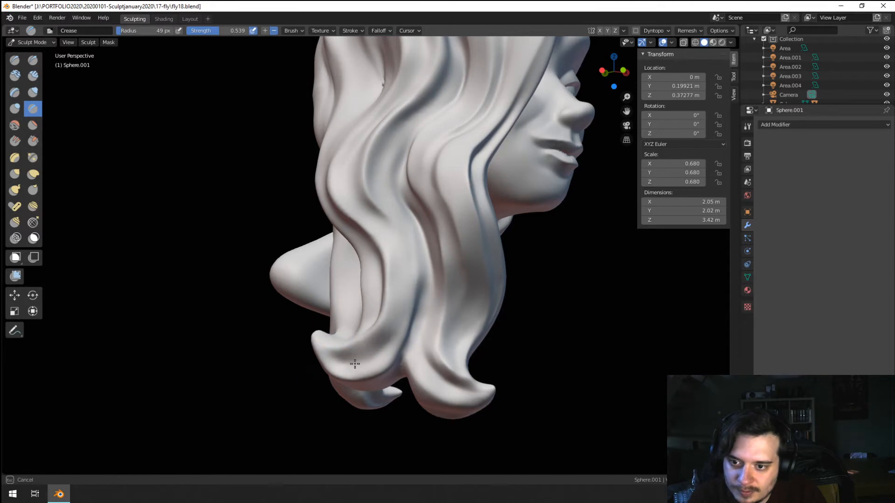
mouse_move(354, 364)
mouse_down()
mouse_move(399, 275)
mouse_move(396, 231)
mouse_up()
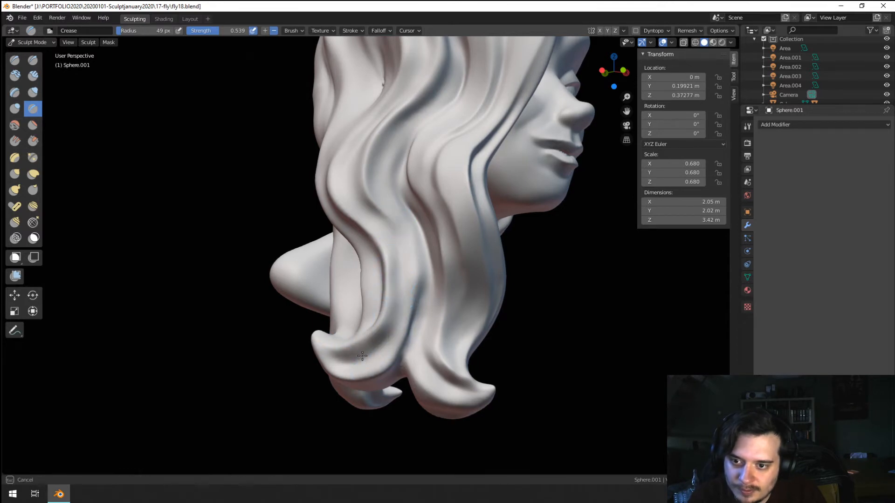
middle_drag(387, 350, 379, 288)
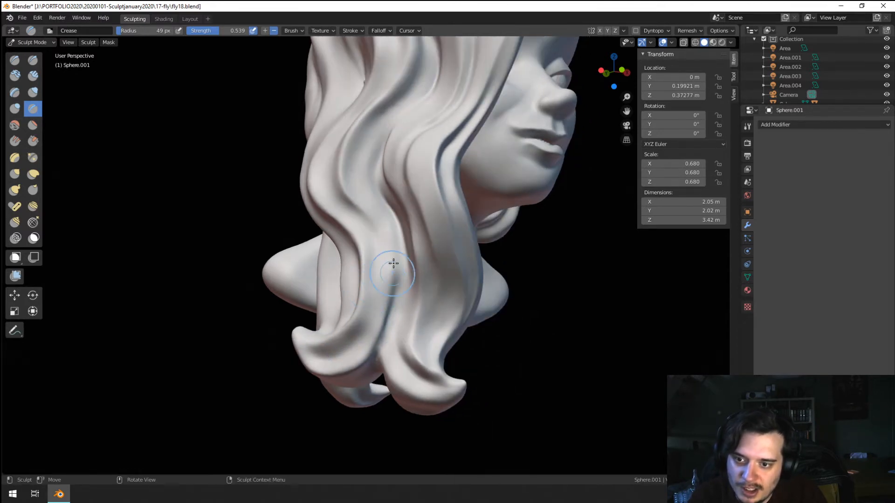
Step: Reshape the underside of the curled hair ends with the Grab brush at 142 and 147 px
mouse_move(381, 329)
middle_down()
mouse_move(394, 252)
mouse_move(361, 245)
middle_up()
key(g)
key(f)
click(270, 207)
middle_drag(274, 215, 267, 208)
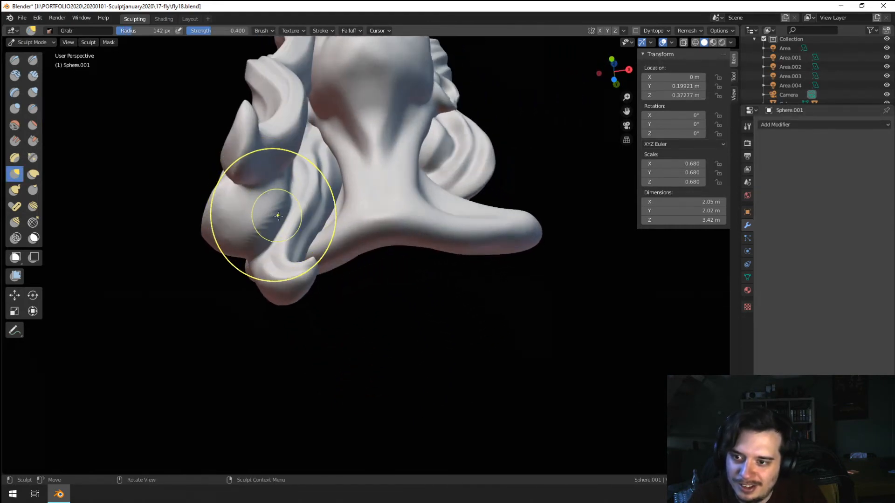
key(f)
click(281, 207)
key(f)
click(260, 209)
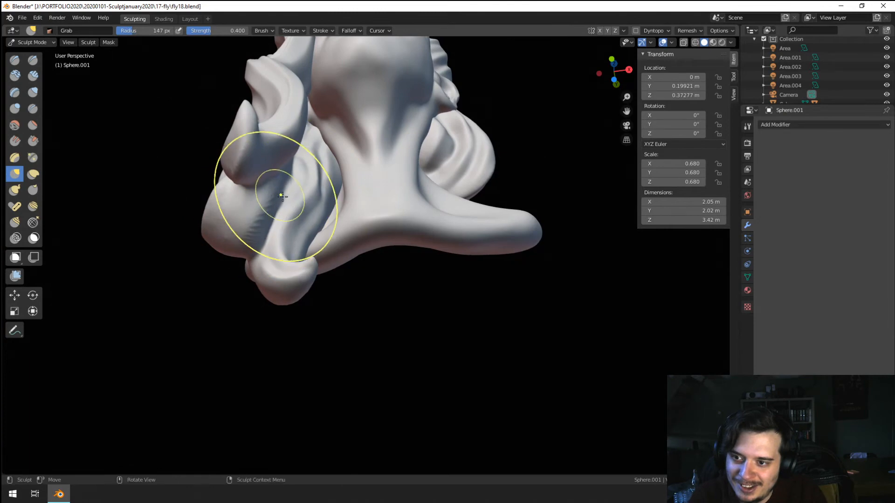
Step: Push the lower ends of the inner side locks up and inward with an enlarged Grab brush
middle_drag(280, 203, 254, 249)
key(f)
click(239, 267)
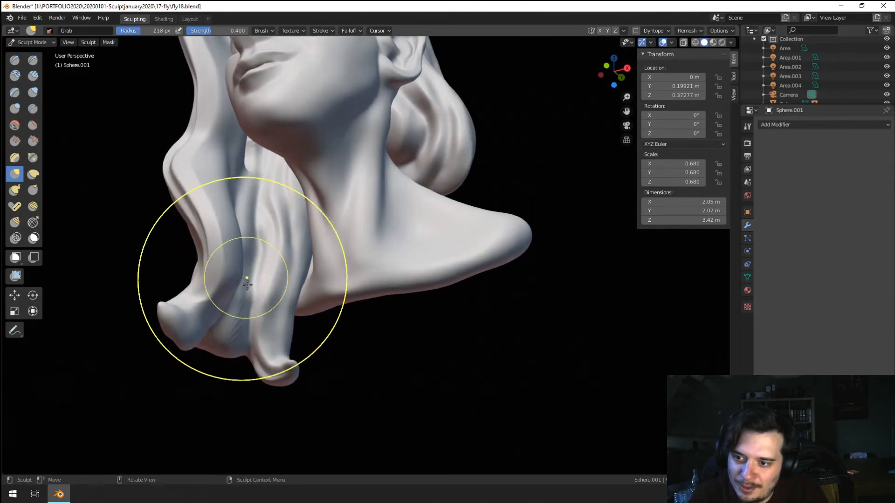
mouse_move(248, 283)
middle_down()
mouse_move(317, 298)
mouse_move(290, 298)
middle_up()
key(f)
click(310, 292)
mouse_move(300, 300)
mouse_down()
mouse_move(284, 312)
mouse_move(276, 275)
mouse_up()
Step: Shift the lower front lock of the side hair toward the back with the Grab brush at 197 px
ctrl+middle_drag(276, 256, 259, 313)
mouse_move(259, 313)
middle_down()
mouse_move(249, 305)
mouse_move(267, 320)
mouse_move(299, 291)
mouse_move(419, 298)
middle_up()
key(f)
click(287, 310)
key(f)
click(290, 305)
key(f)
click(281, 291)
key(f)
click(445, 304)
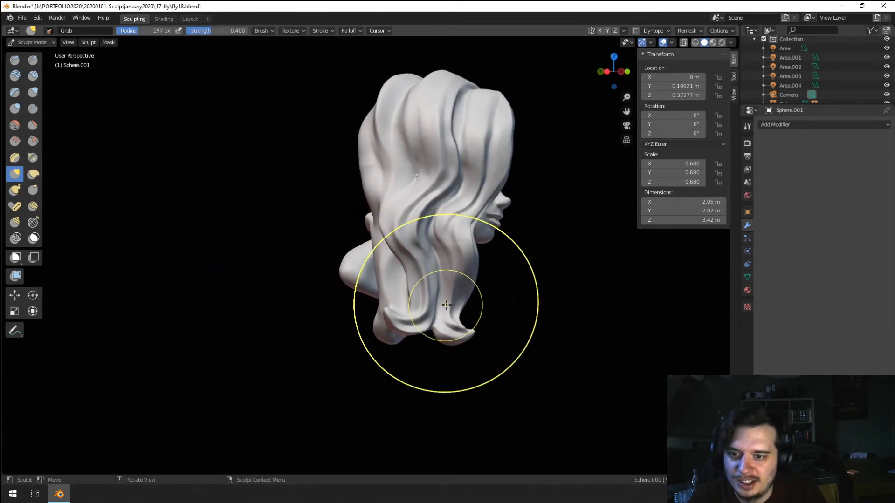
drag(446, 304, 430, 304)
Step: Deepen the grooves along the lower and rear locks with the Crease brush at 61 px, and reduce its radius to 39 px
middle_drag(430, 304, 448, 280)
ctrl+middle_drag(447, 280, 415, 247)
middle_drag(415, 247, 359, 281)
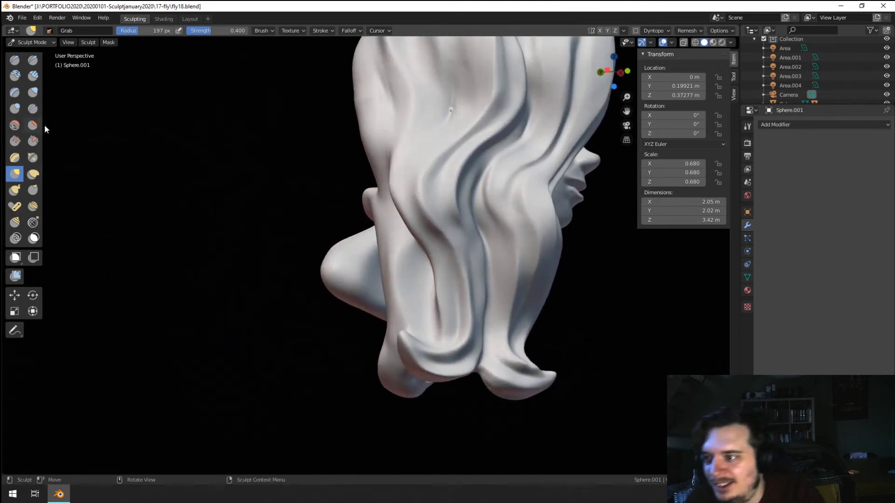
middle_drag(194, 169, 340, 270)
key(shift+c)
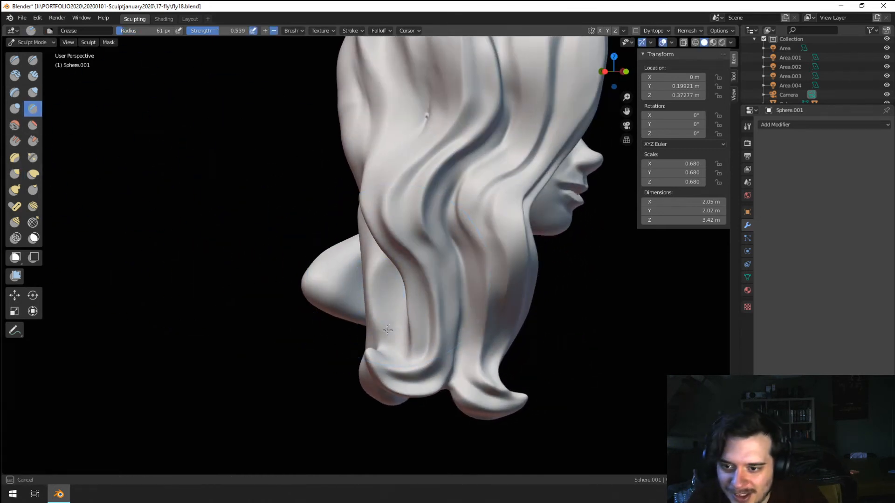
middle_drag(387, 331, 444, 274)
drag(444, 300, 438, 354)
mouse_move(439, 354)
middle_down()
mouse_move(416, 275)
mouse_move(400, 261)
middle_up()
drag(380, 219, 373, 263)
mouse_move(373, 263)
middle_down()
mouse_move(453, 286)
mouse_move(430, 294)
mouse_move(439, 301)
mouse_move(447, 282)
middle_up()
key(f)
click(423, 300)
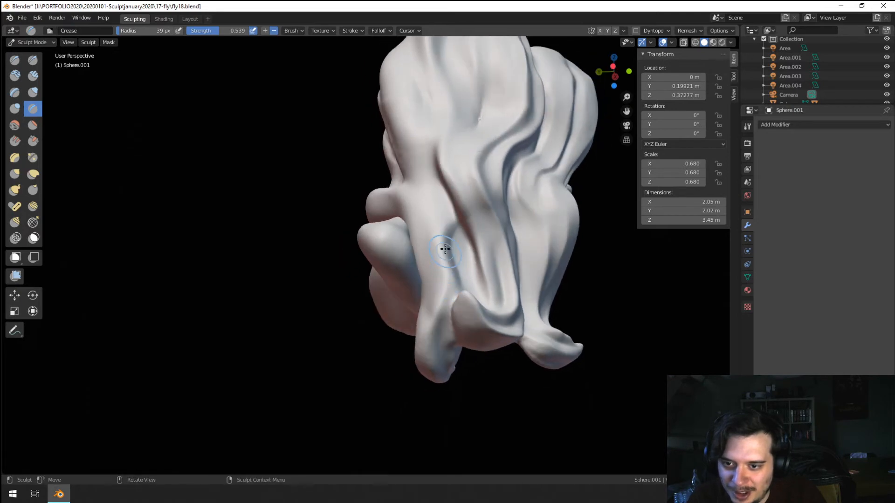
Step: Nudge the lower rear lock of the hair inward with the Grab brush
middle_drag(424, 359, 435, 330)
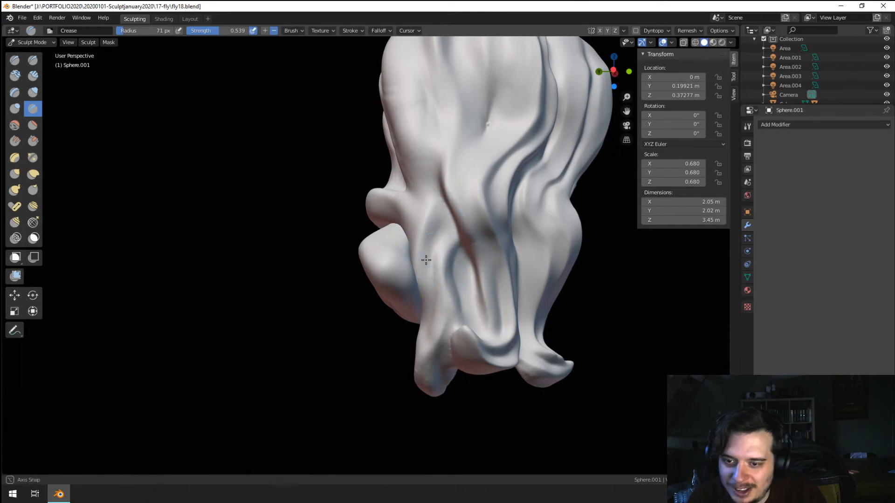
middle_drag(426, 259, 374, 273)
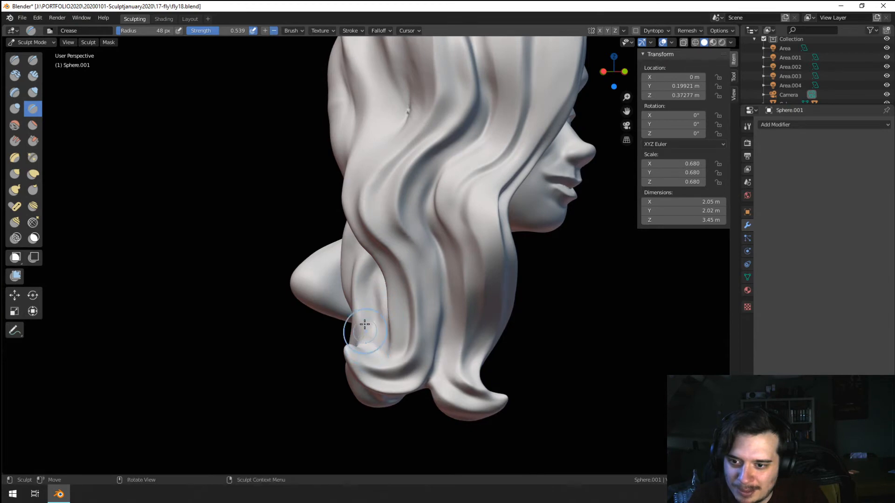
mouse_move(365, 325)
middle_down()
mouse_move(345, 308)
mouse_move(316, 313)
middle_up()
key(g)
key(f)
click(288, 338)
drag(291, 337, 301, 334)
middle_drag(301, 336, 359, 387)
Step: Adjust the curled hair ends at the back with the Grab brush, working at 88 px and then 138 px
key(f)
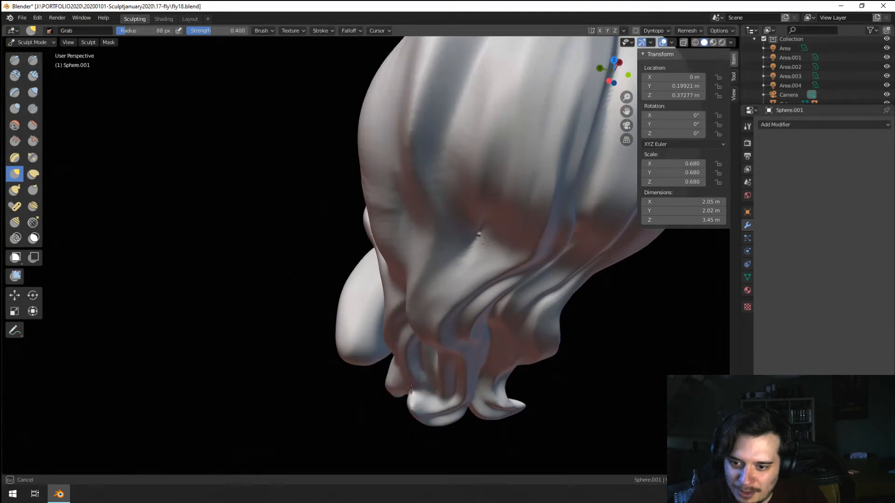
drag(411, 388, 413, 387)
key(f)
click(426, 383)
middle_drag(425, 384, 440, 390)
key(f)
click(464, 405)
drag(465, 405, 459, 406)
mouse_move(459, 407)
middle_down()
mouse_move(449, 356)
mouse_move(365, 265)
middle_up()
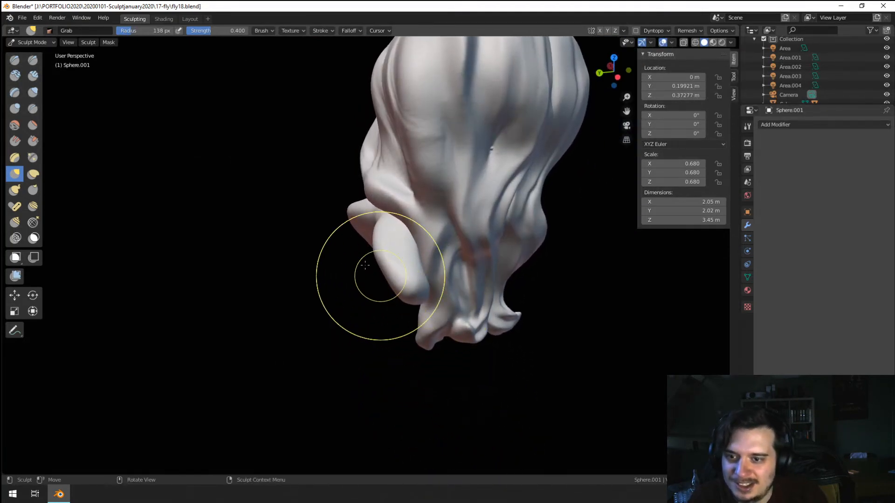
Step: Refine the grooves between the rear locks with the Crease brush, varying its radius between 56 and 91 px
click(33, 108)
middle_drag(217, 253, 401, 283)
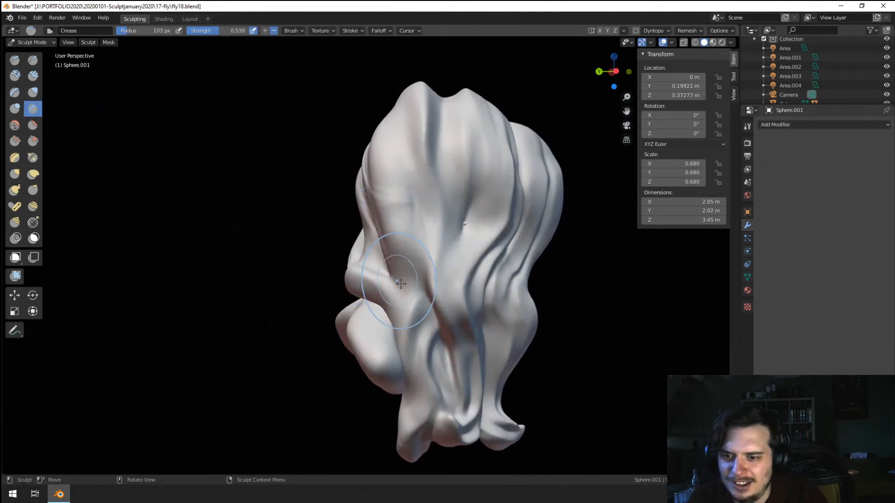
key(f)
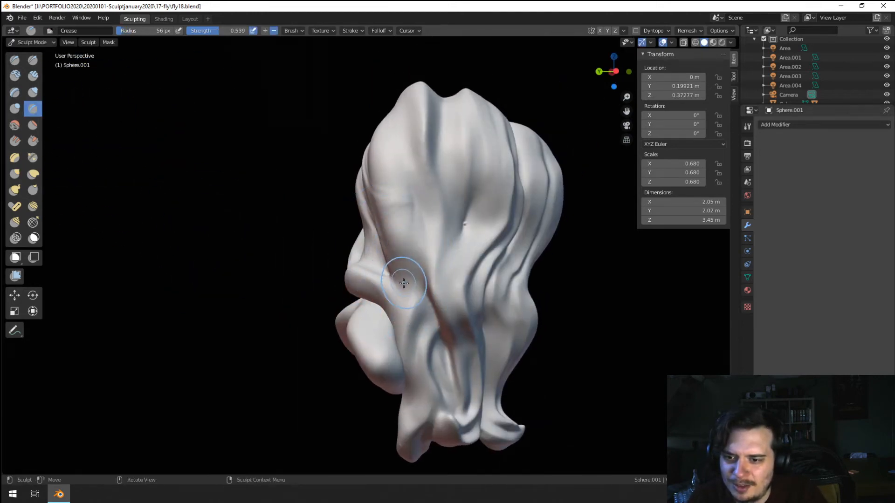
mouse_move(407, 276)
middle_down()
mouse_move(355, 235)
mouse_move(292, 246)
mouse_move(341, 260)
middle_up()
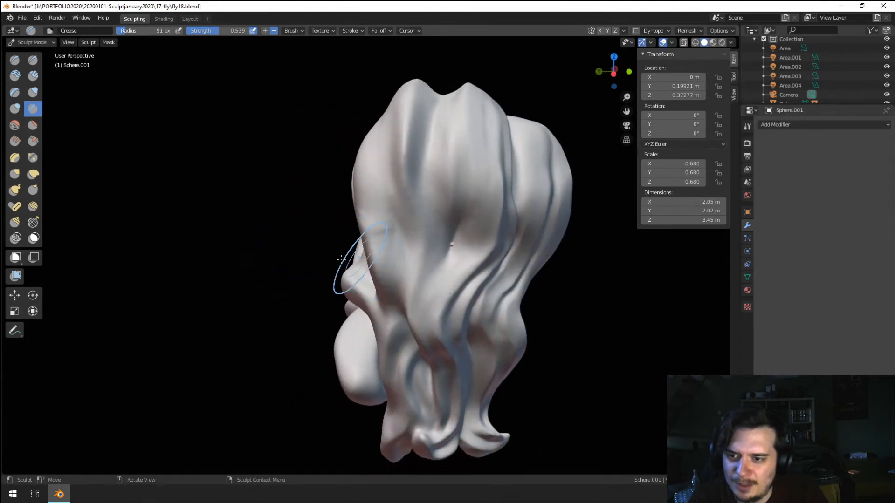
middle_drag(219, 182, 303, 200)
key(f)
click(405, 267)
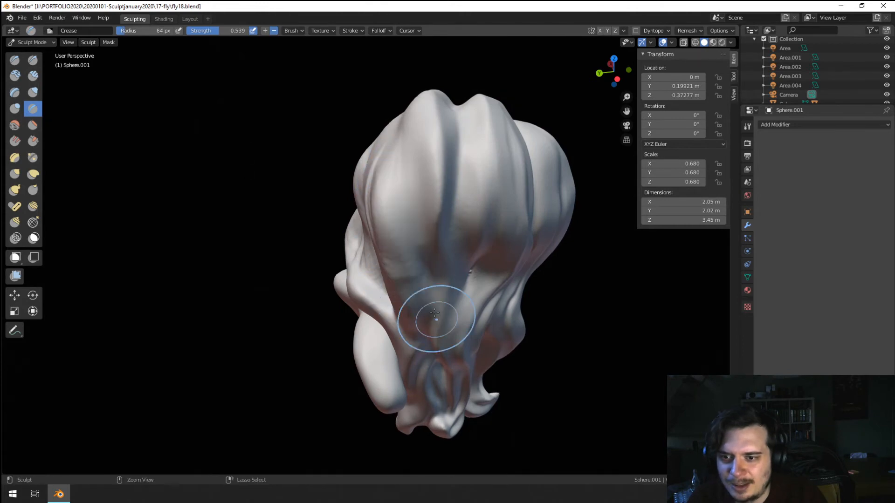
mouse_move(434, 312)
middle_down()
mouse_move(364, 226)
mouse_move(345, 179)
middle_up()
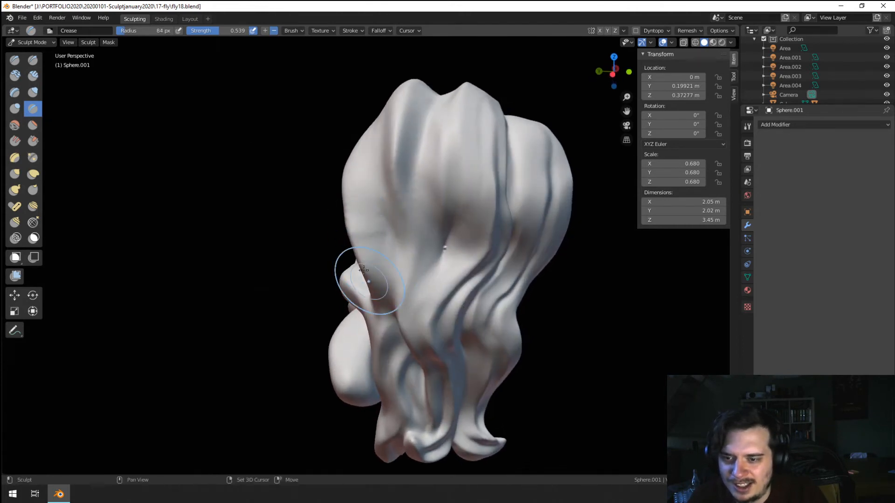
middle_drag(363, 270, 336, 241)
key(f)
click(324, 243)
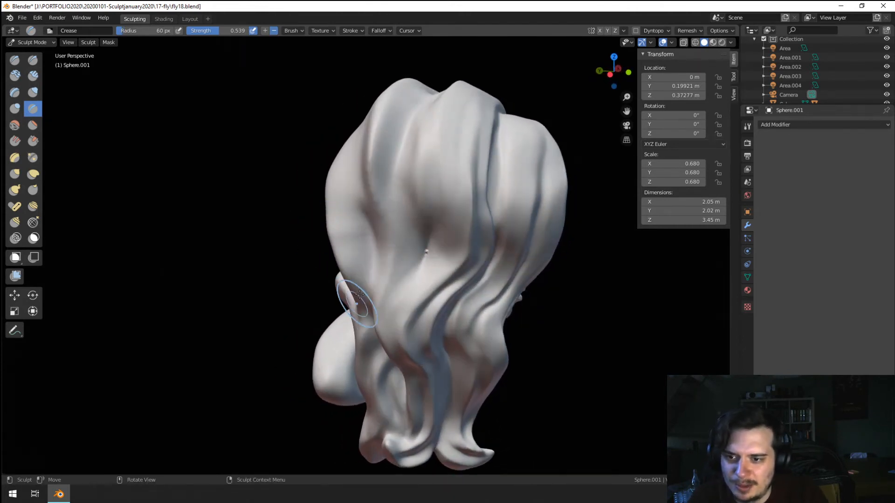
Step: Pull the back of the hair outward to add volume with the Grab brush at 166 px
mouse_move(358, 293)
middle_down()
mouse_move(379, 216)
mouse_move(430, 239)
mouse_move(435, 273)
mouse_move(420, 298)
middle_up()
key(g)
mouse_move(406, 242)
middle_down()
mouse_move(412, 274)
mouse_move(398, 233)
mouse_move(409, 196)
mouse_move(396, 292)
middle_up()
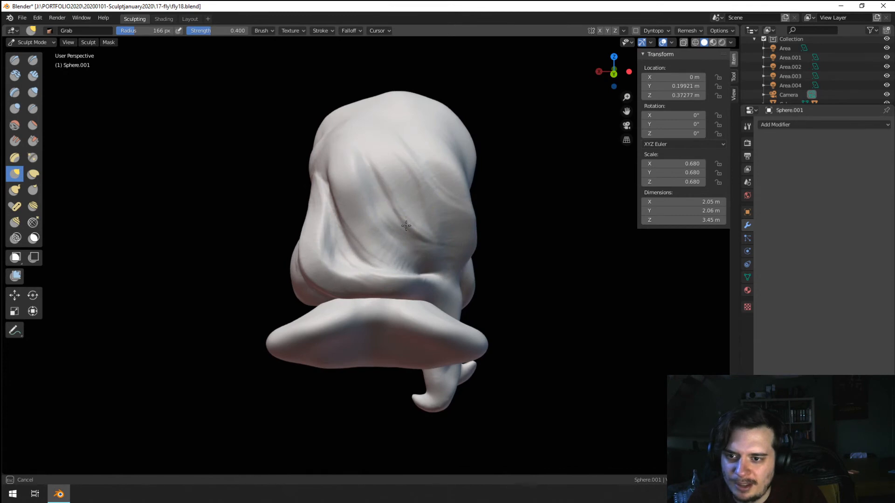
mouse_move(406, 226)
middle_down()
mouse_move(451, 215)
mouse_move(338, 251)
mouse_move(447, 246)
mouse_move(463, 261)
mouse_move(402, 198)
mouse_move(303, 259)
middle_up()
Step: Carve strand grooves and raise a ridge in the swept-back hair above and behind the ear with the Crease brush at 40 px
click(32, 109)
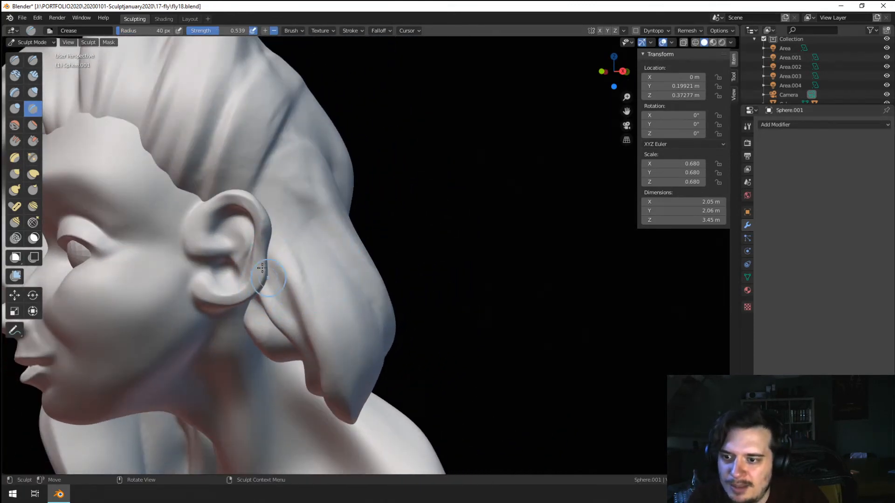
mouse_move(264, 213)
mouse_down()
mouse_move(312, 225)
mouse_move(311, 187)
mouse_move(289, 183)
mouse_move(330, 162)
mouse_up()
drag(266, 176, 339, 112)
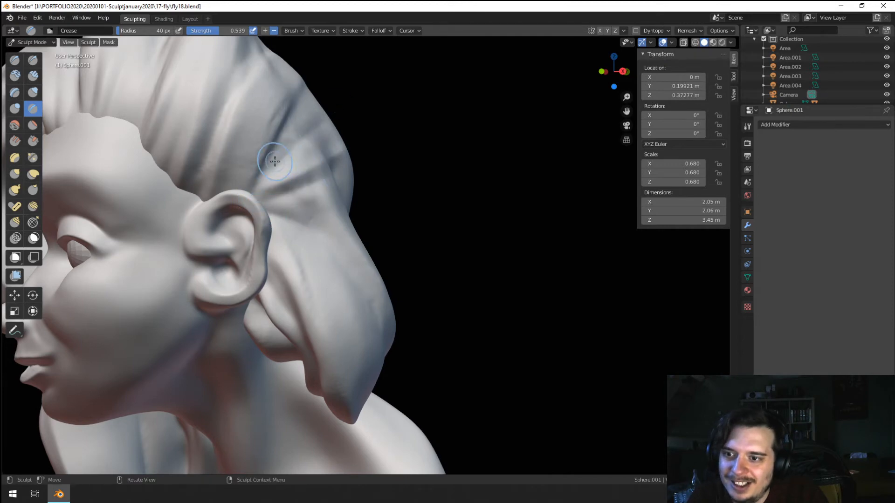
ctrl+drag(273, 158, 349, 113)
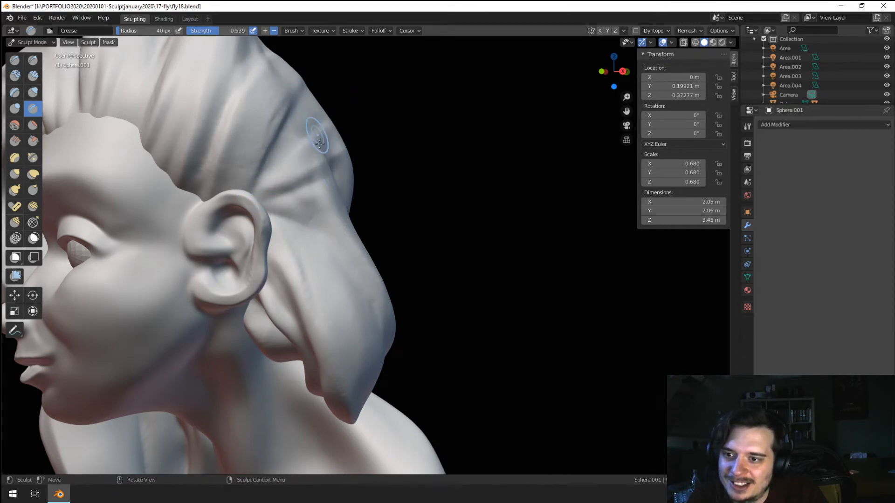
scroll(319, 143, down, 6)
middle_drag(319, 143, 395, 170)
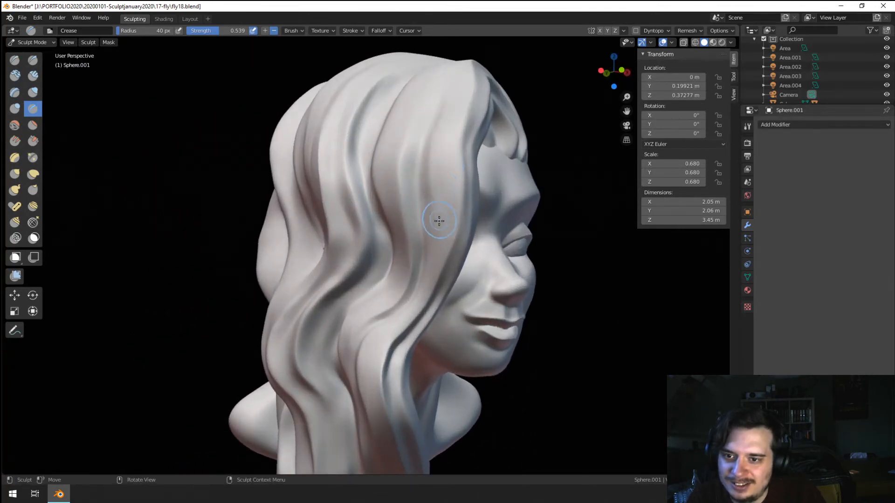
Step: Crease the underside of the front hair wave along the forehead hairline, with the brush radius at 75 px
middle_drag(458, 103, 315, 184)
scroll(360, 166, up, 3)
drag(291, 157, 241, 174)
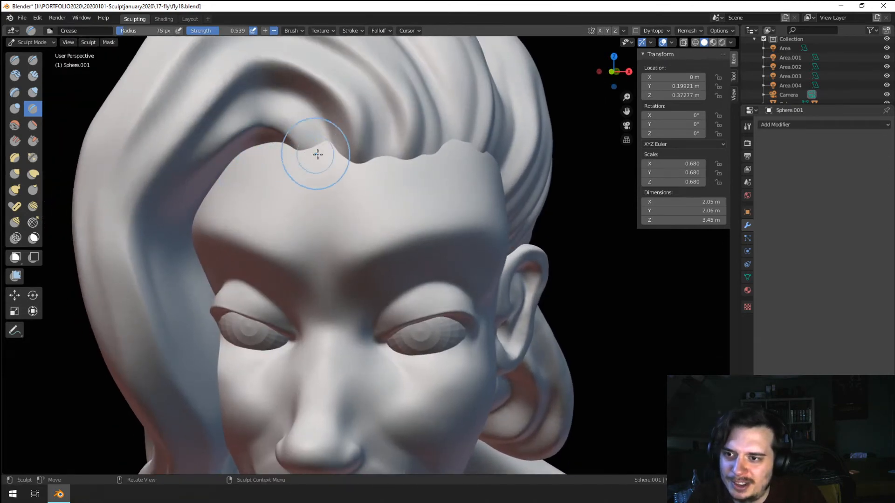
mouse_move(317, 155)
mouse_down()
mouse_move(279, 149)
mouse_move(225, 169)
mouse_move(237, 179)
mouse_up()
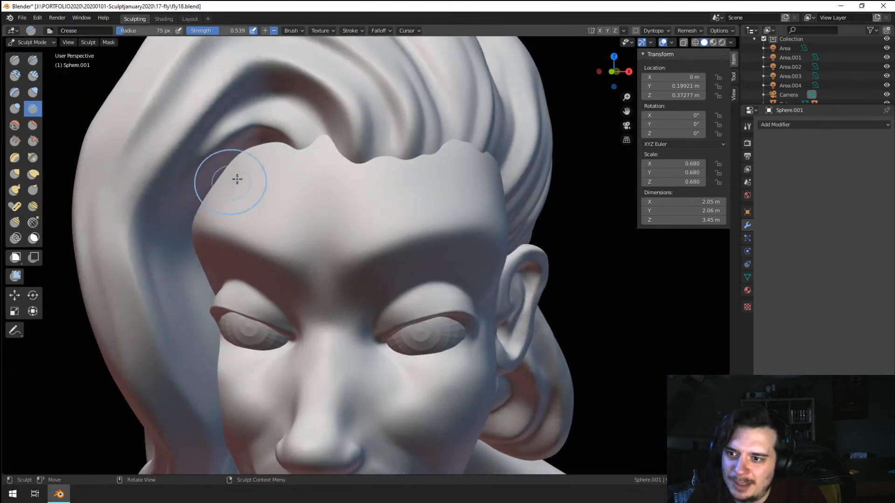
Step: Add grooves along the inner side of the long side hair beside the eye with the Crease brush at 69 px
mouse_move(202, 281)
middle_down()
mouse_move(210, 299)
mouse_move(200, 249)
middle_up()
scroll(200, 250, down, 2)
drag(216, 208, 247, 317)
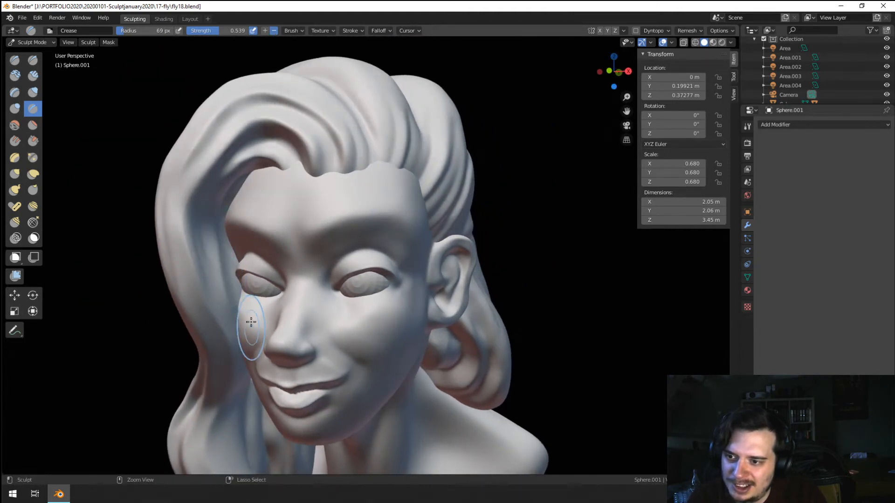
drag(220, 250, 232, 307)
drag(219, 231, 232, 276)
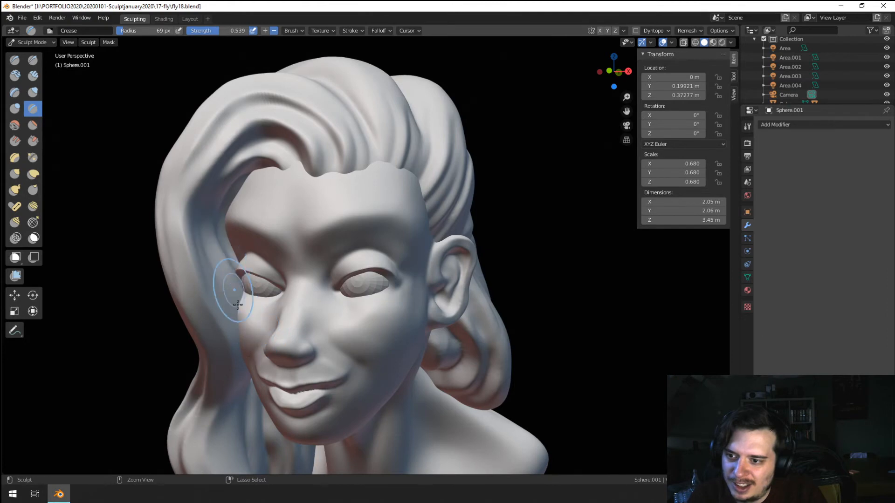
middle_drag(229, 293, 232, 309)
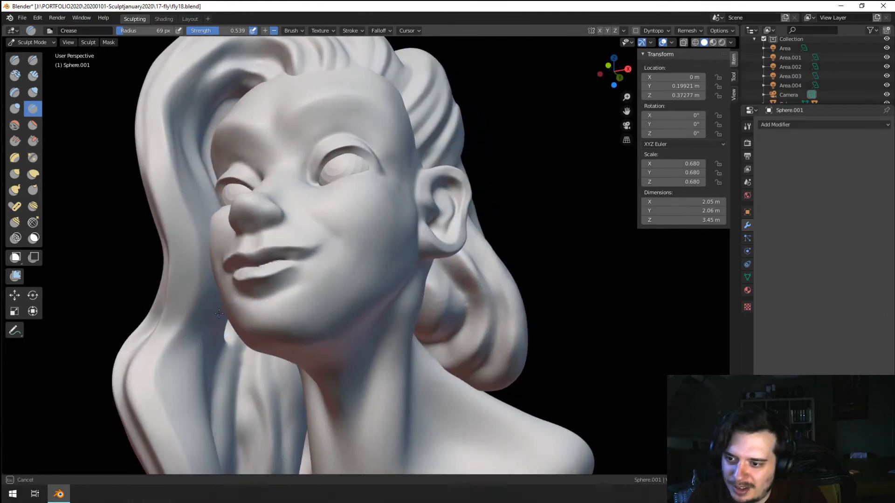
Step: Carve long strand grooves down the inner face of the lower side hair with the Crease brush at 57 px
shift+middle_drag(205, 405, 198, 312)
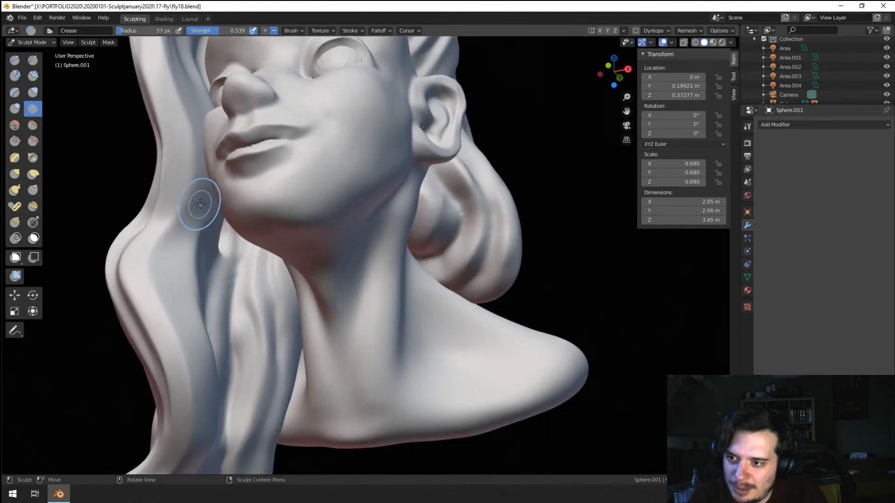
mouse_move(200, 204)
mouse_down()
mouse_move(186, 262)
mouse_move(205, 340)
mouse_up()
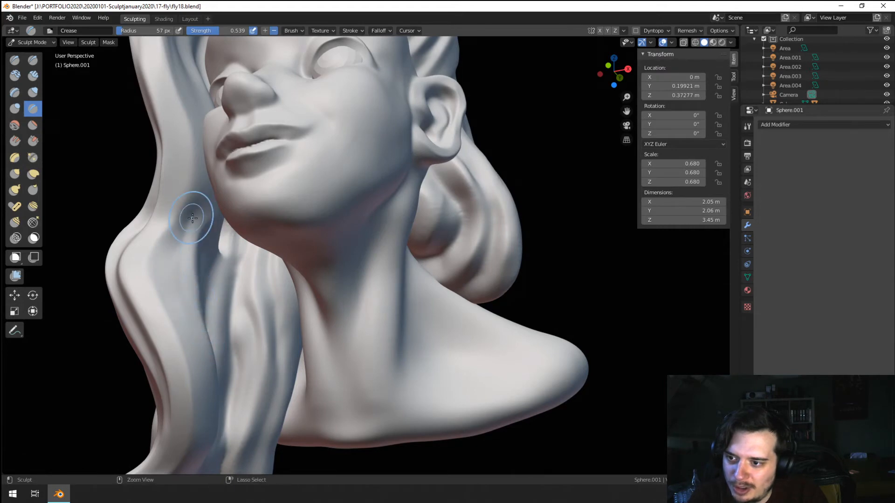
drag(192, 218, 181, 314)
shift+middle_drag(208, 386, 198, 317)
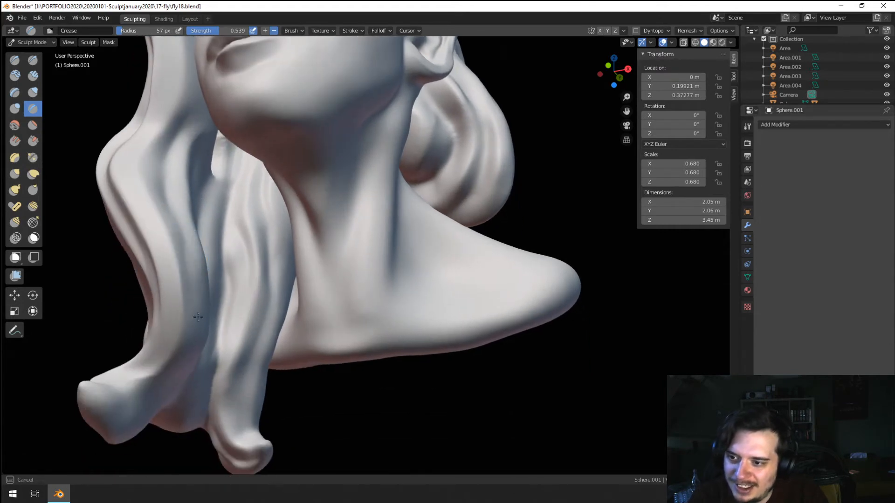
drag(198, 317, 195, 359)
drag(200, 242, 200, 396)
ctrl+middle_drag(202, 310, 220, 378)
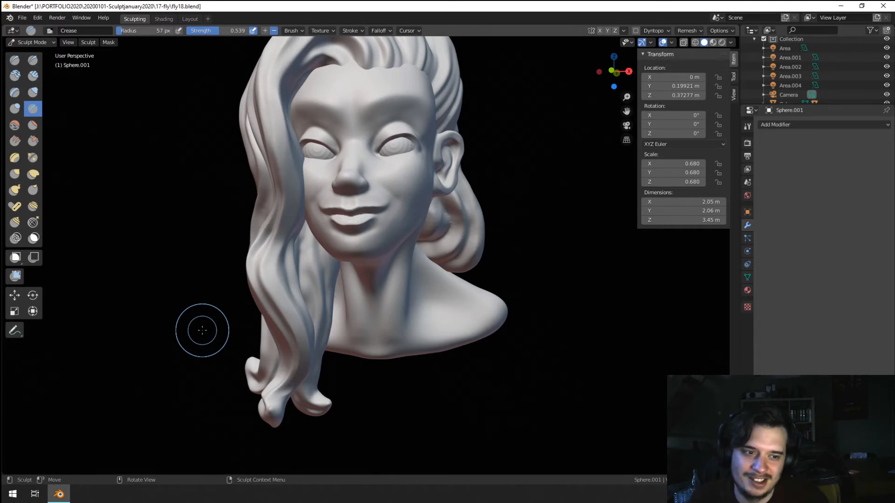
Step: Examine the overall hair silhouette of the bust from the front and from a three-quarter view
mouse_move(301, 132)
middle_down()
mouse_move(372, 156)
mouse_move(451, 206)
mouse_move(406, 144)
mouse_move(376, 176)
mouse_move(383, 188)
mouse_move(393, 177)
middle_up()
scroll(407, 144, down, 2)
scroll(399, 148, up, 3)
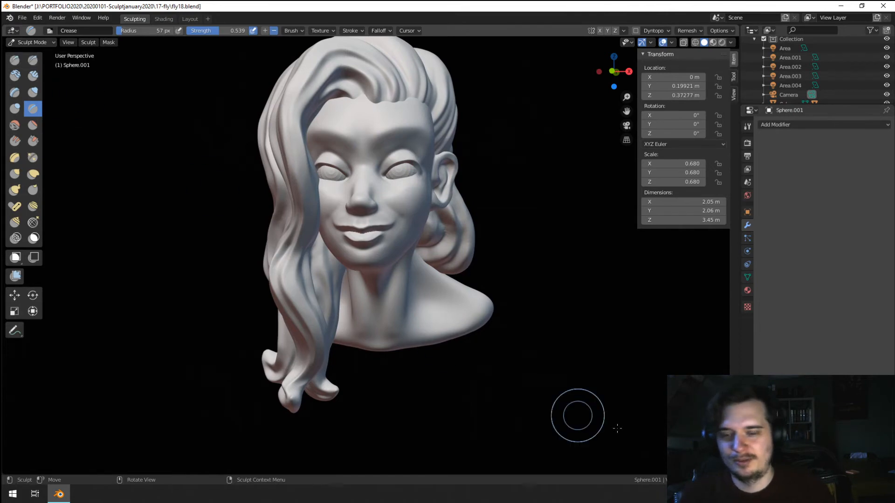
scroll(495, 367, up, 2)
key(g)
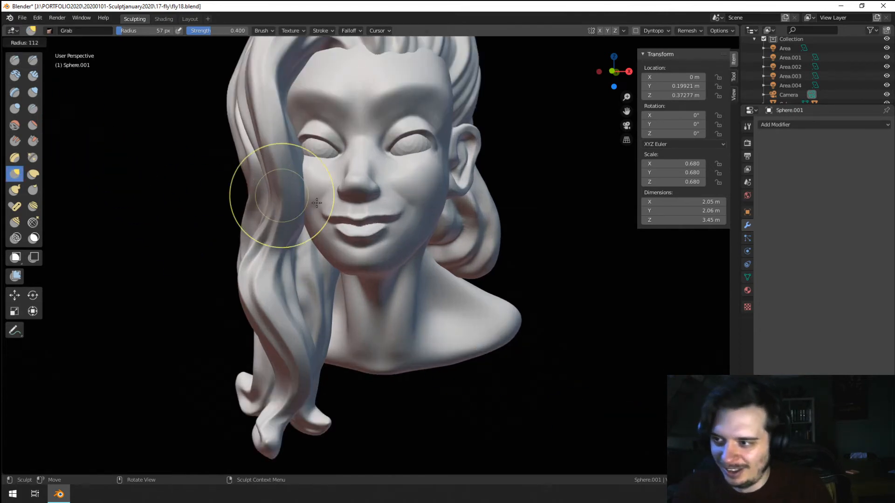
key(f)
click(447, 277)
scroll(445, 262, down, 2)
middle_drag(443, 263, 406, 256)
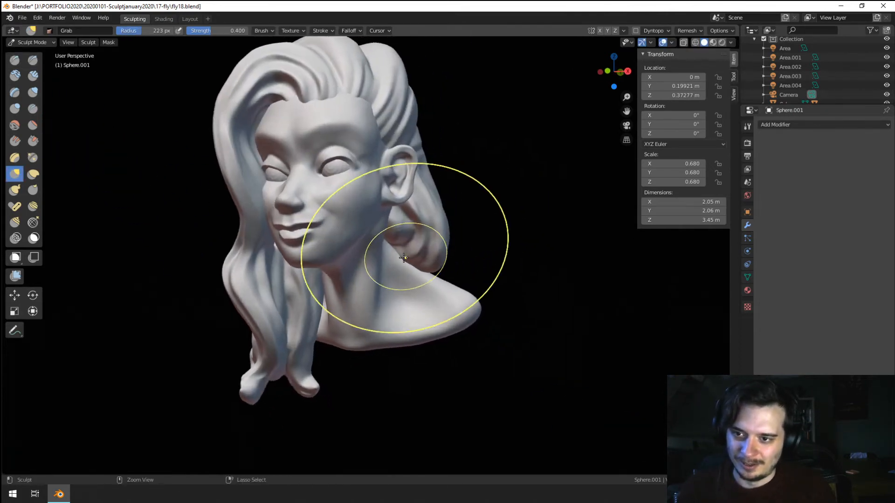
scroll(427, 216, up, 3)
Step: Crease strand grooves into the inner curl of the hair below the ear with the brush at 31 px
click(33, 109)
scroll(279, 246, down, 1)
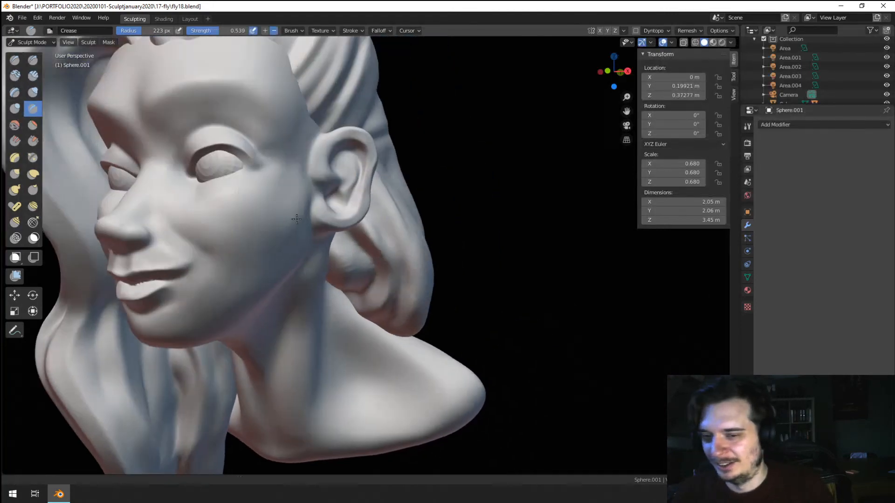
scroll(314, 250, up, 3)
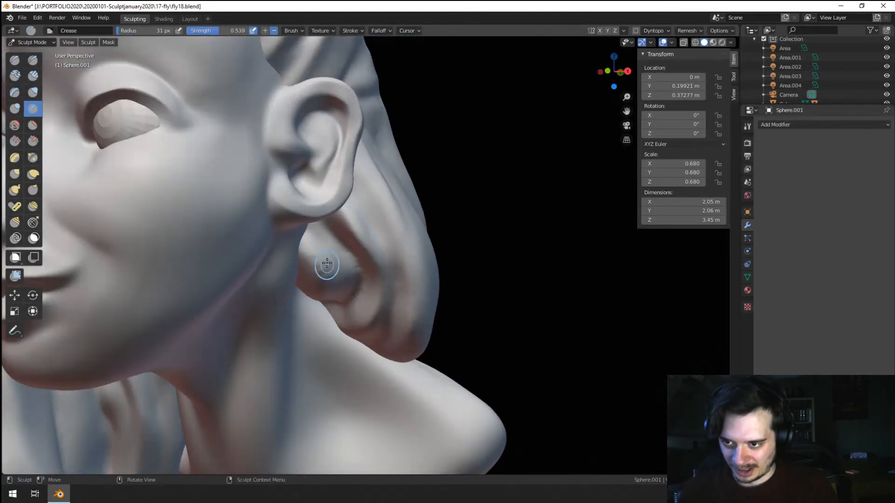
drag(307, 239, 348, 280)
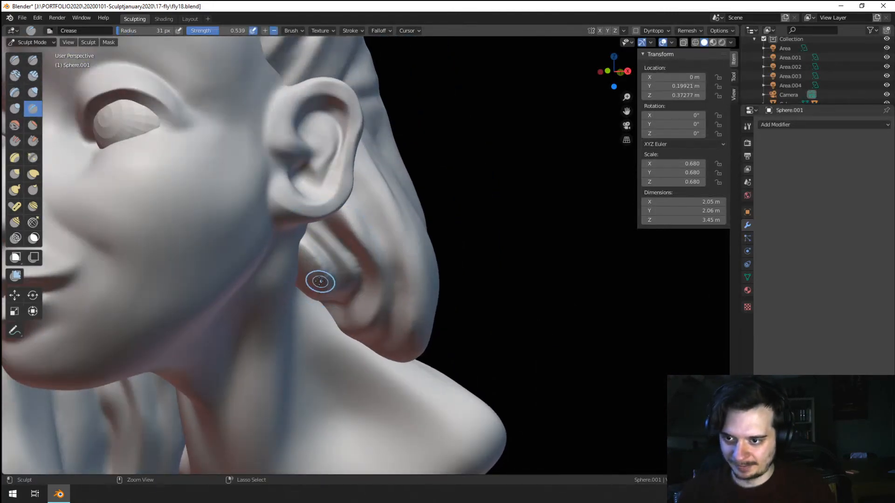
middle_drag(320, 281, 329, 230)
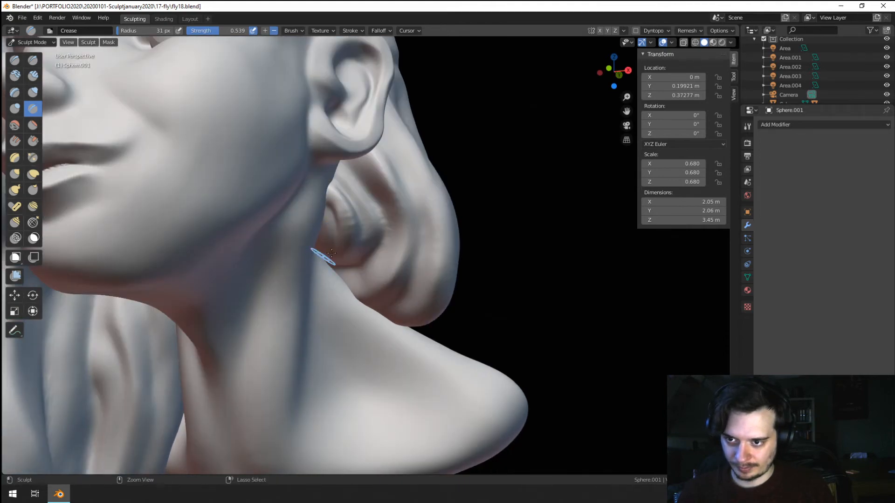
Step: Raise strand ridges along the middle of the gathered hair below the ear with the inverted Crease brush at 41 and 54 px
key(f)
click(357, 275)
ctrl+drag(359, 175, 375, 242)
key(f)
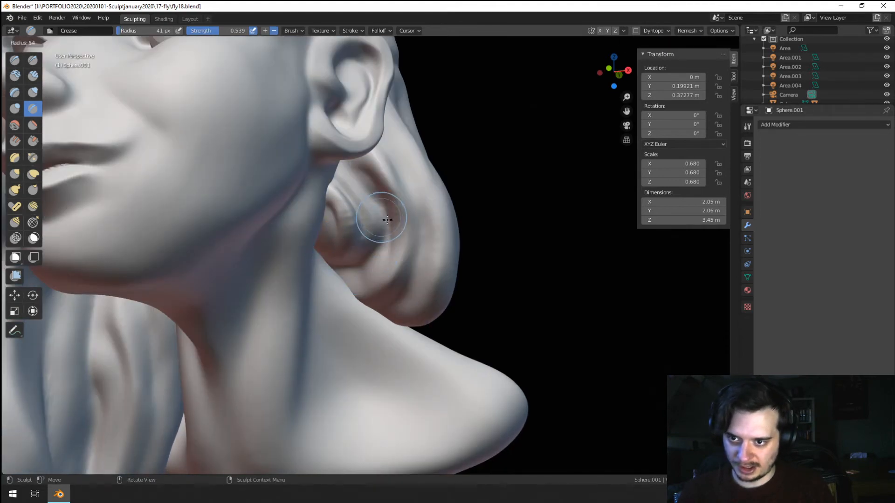
click(386, 217)
mouse_move(363, 174)
ctrl+mouse_down()
mouse_move(386, 233)
mouse_move(389, 276)
mouse_move(400, 245)
ctrl+mouse_up()
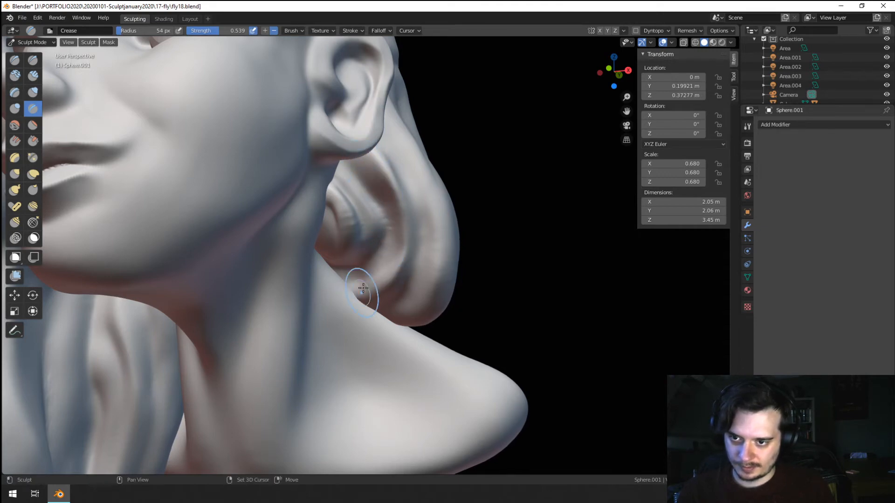
Step: Raise ridges along the outer strand of the gathered hair behind the ear with the inverted Crease brush at 54 px
mouse_move(425, 206)
ctrl+mouse_down()
mouse_move(404, 305)
mouse_move(435, 242)
mouse_move(432, 194)
ctrl+mouse_up()
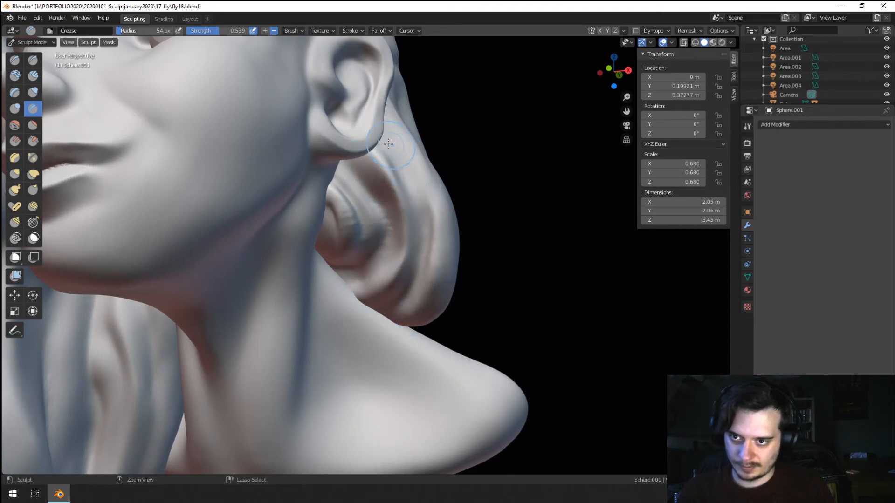
ctrl+drag(393, 117, 431, 229)
scroll(431, 229, down, 5)
middle_drag(395, 250, 401, 239)
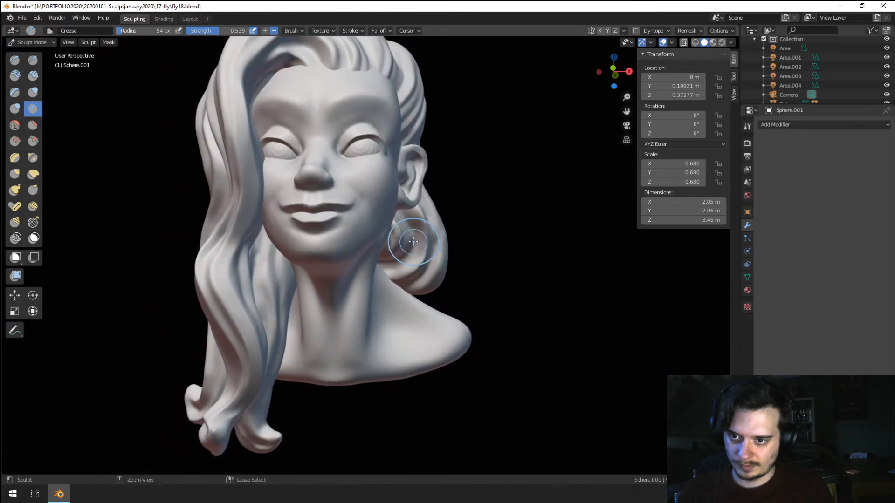
Step: Pull the outer contour of the gathered hair behind the ear slightly inward with the Grab brush
scroll(434, 191, up, 4)
key(g)
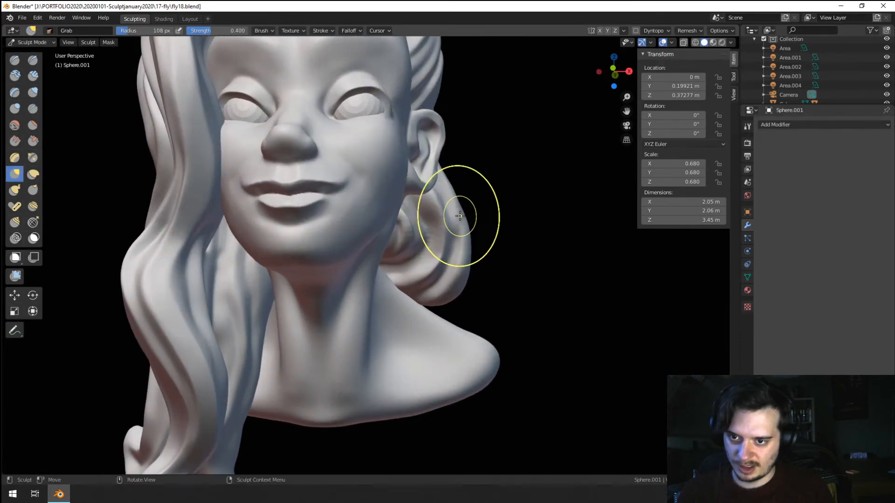
drag(465, 214, 458, 212)
scroll(424, 210, down, 1)
middle_drag(416, 215, 374, 222)
scroll(370, 221, up, 2)
Step: Raise a ridge on the upper part of the hair strand just behind the earlobe with the inverted Crease brush at 56 px
click(29, 139)
middle_drag(299, 170, 316, 189)
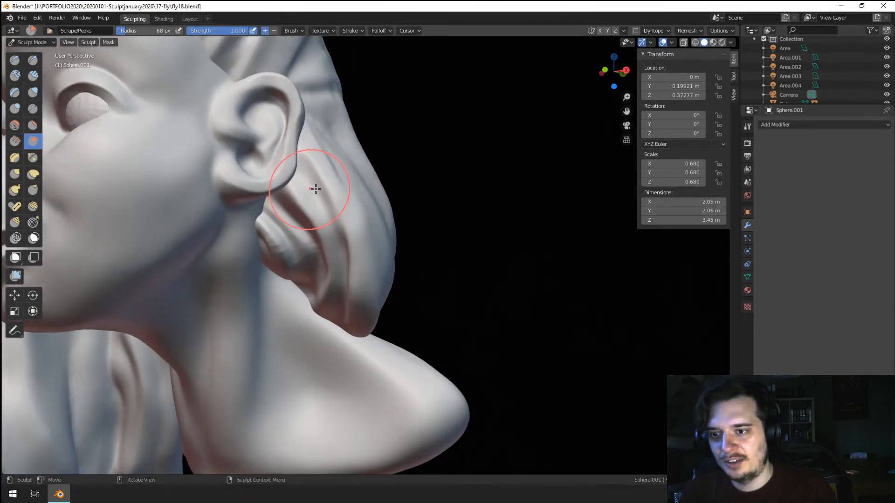
scroll(354, 222, down, 1)
mouse_move(353, 222)
middle_down()
mouse_move(375, 202)
mouse_move(389, 220)
mouse_move(365, 226)
middle_up()
scroll(362, 244, up, 2)
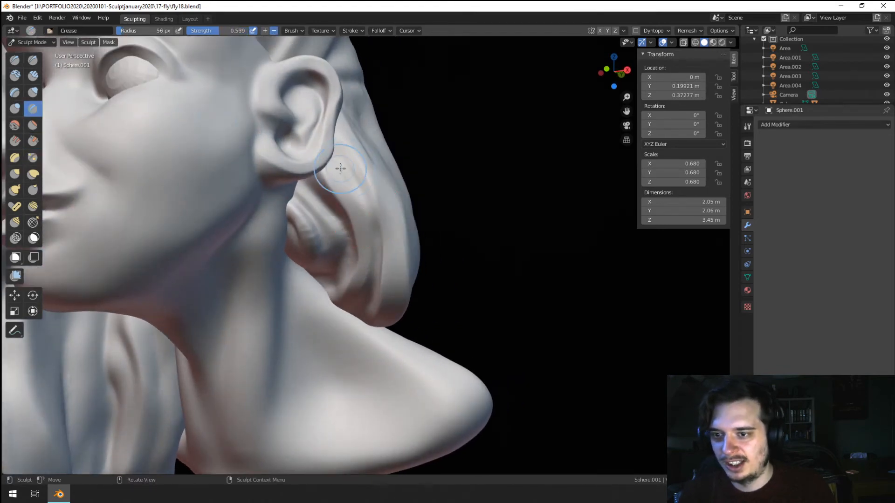
drag(356, 176, 344, 146)
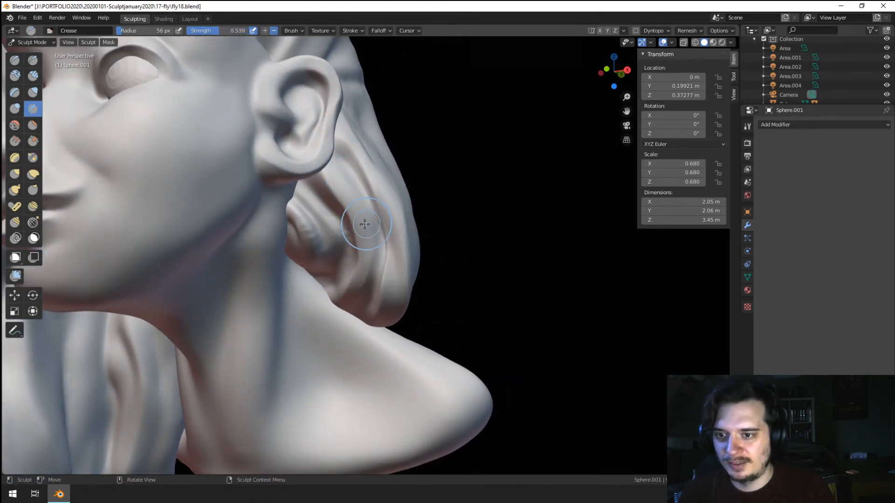
Step: Shift the lower part of the gathered hair behind the ear slightly outward with the Grab brush at 142 px
key(g)
mouse_move(390, 210)
middle_down()
mouse_move(366, 256)
mouse_move(365, 234)
middle_up()
drag(385, 248, 397, 257)
middle_drag(384, 240, 396, 246)
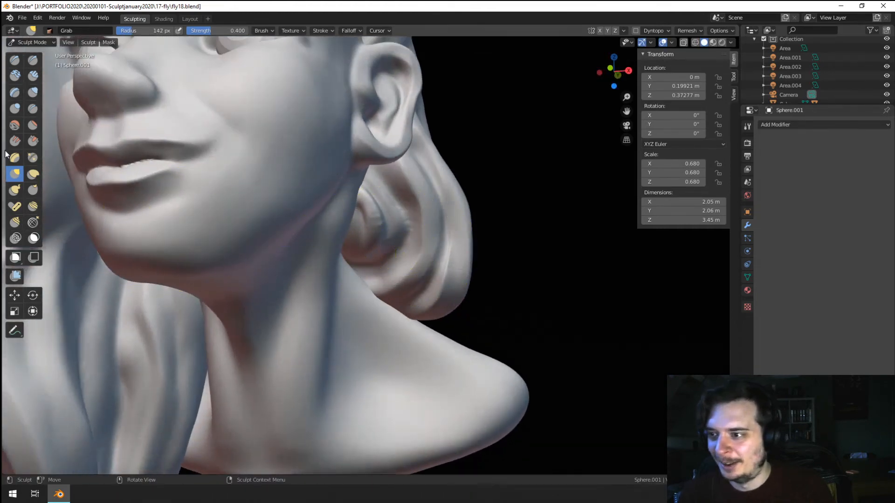
Step: Shape the inner curl of the hair below the ear with inverted Crease strokes and the Flatten/Contrast brush at 64 px
click(32, 109)
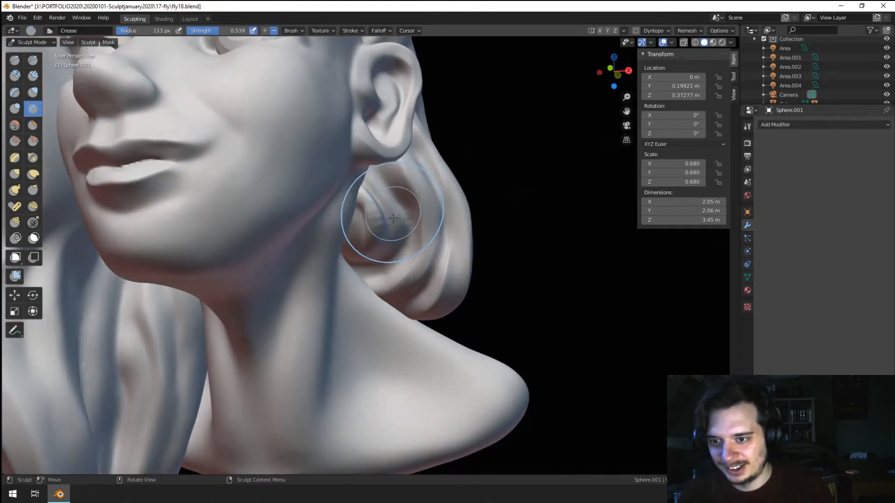
key(f)
click(376, 218)
drag(382, 179, 391, 280)
middle_drag(392, 279, 399, 255)
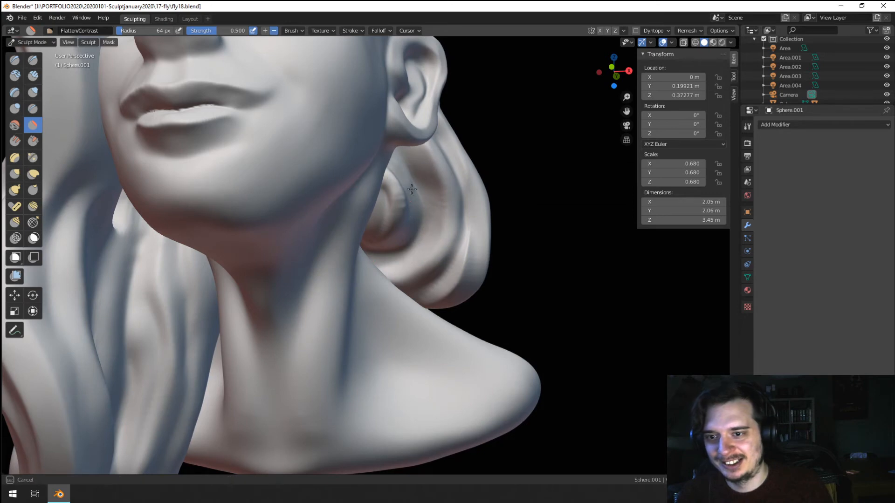
ctrl+middle_drag(359, 222, 354, 284)
middle_drag(354, 285, 327, 287)
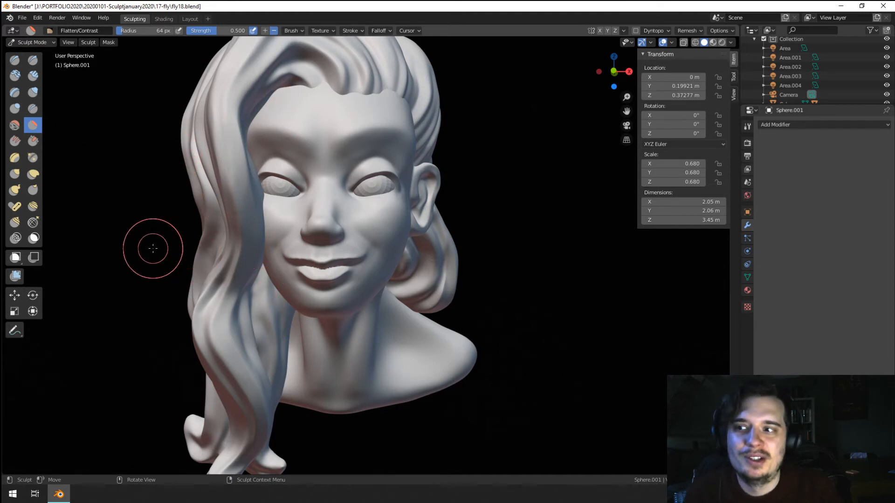
Step: Try to bend the curled ends of the long hair outward with the Pose brush
click(15, 206)
scroll(242, 303, down, 4)
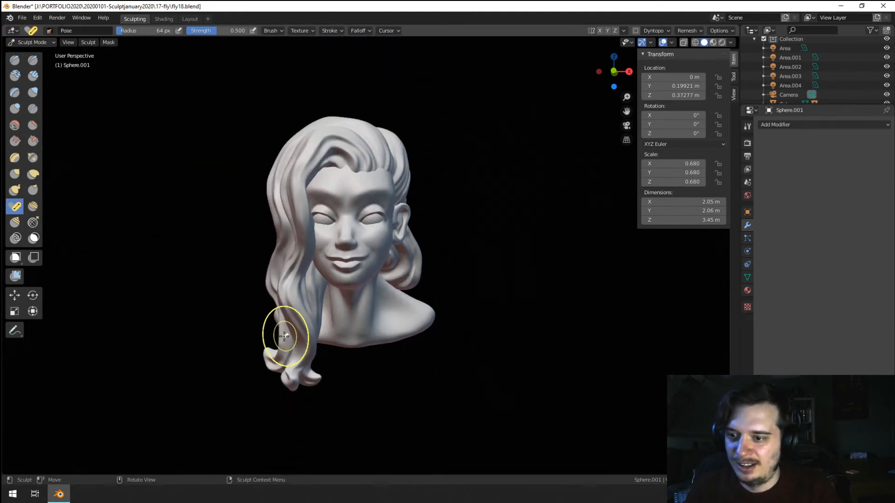
mouse_move(288, 374)
mouse_down()
mouse_move(247, 363)
mouse_move(210, 309)
mouse_up()
key(ctrl+z)
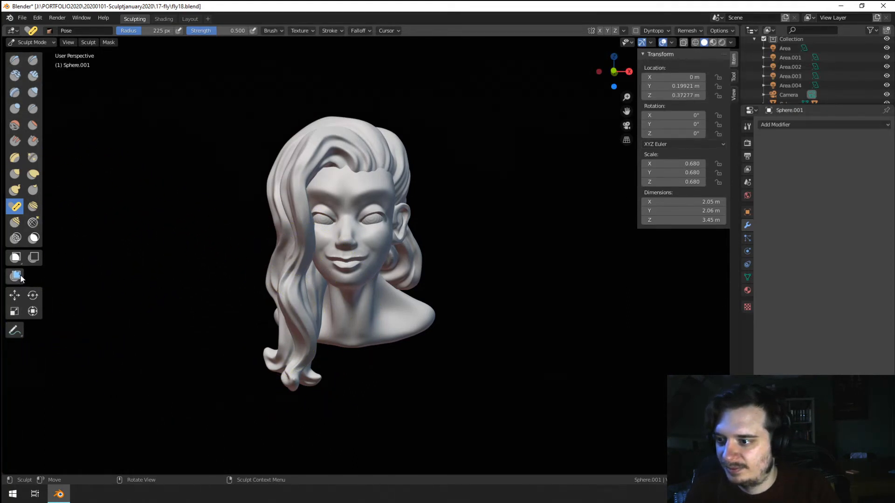
Step: Try building up volume in the hair beside the forehead with the Clay brush at 181 and 156 px
click(16, 78)
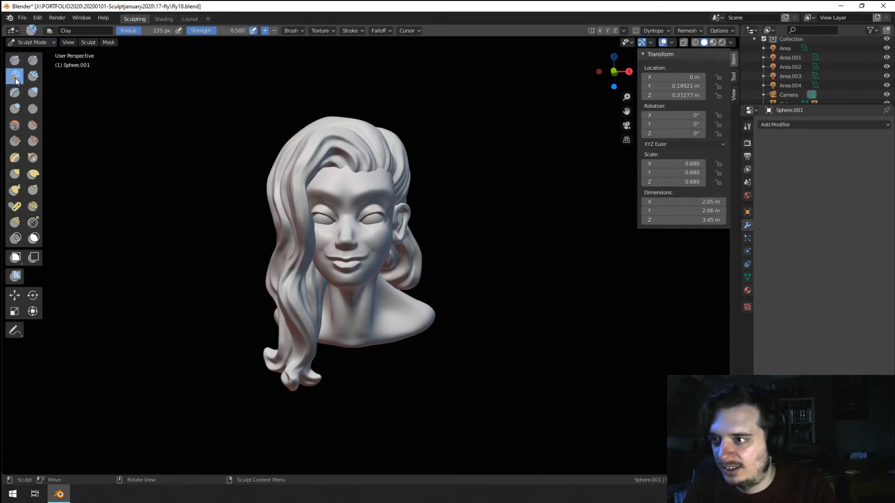
key(bracketleft)
key(bracketleft)
mouse_move(318, 168)
mouse_down()
mouse_move(321, 155)
mouse_move(311, 171)
mouse_move(317, 160)
mouse_up()
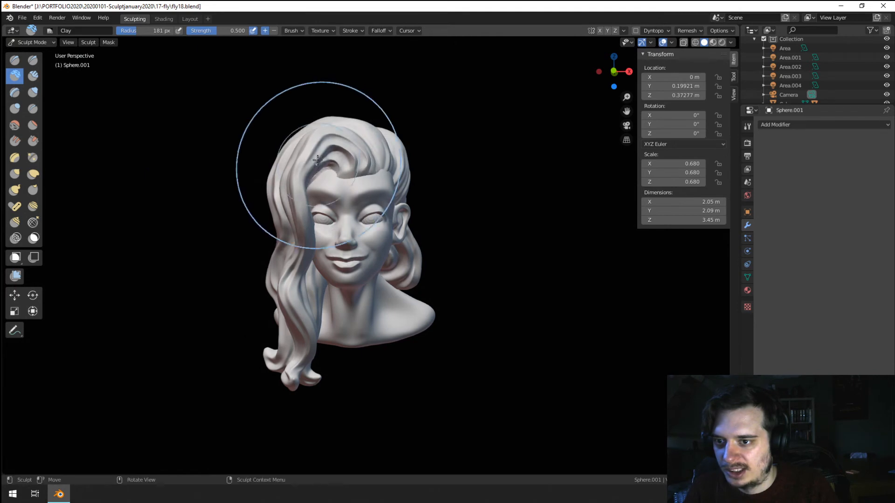
middle_drag(317, 160, 301, 157)
key(f)
drag(288, 173, 280, 184)
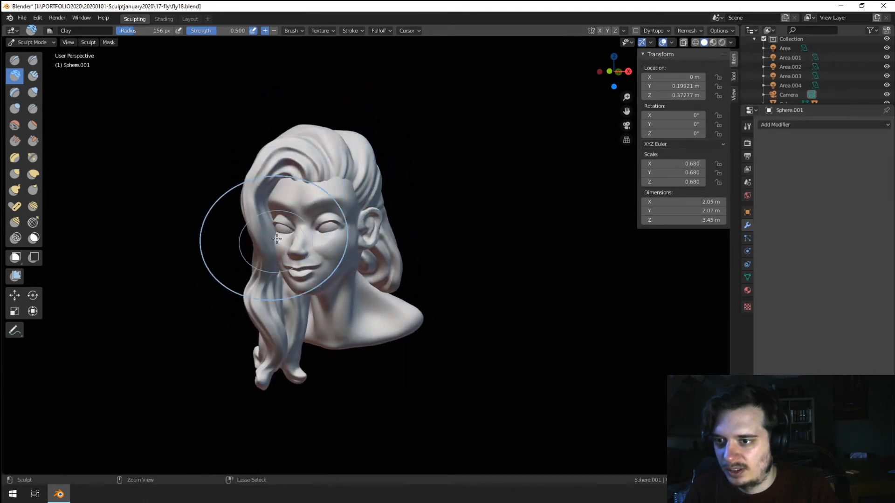
middle_drag(276, 239, 317, 233)
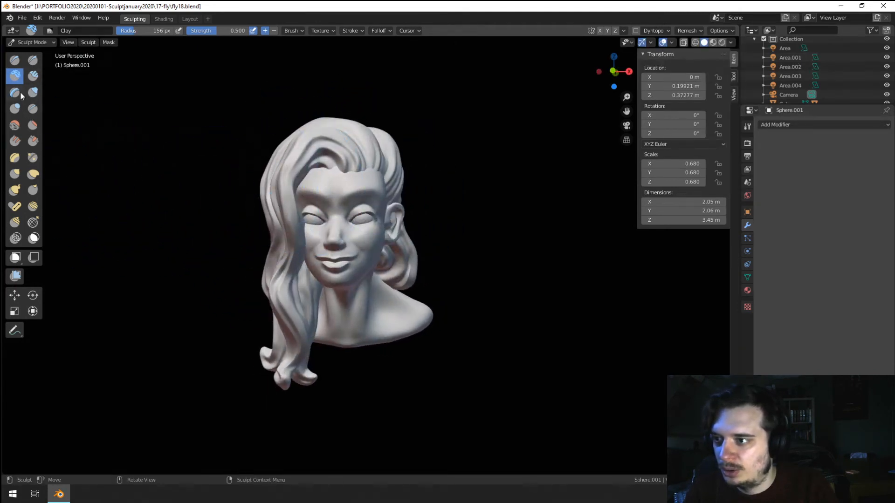
Step: Try raising a layer along the swept hair beside the forehead with the Layer brush at 87 px
click(18, 92)
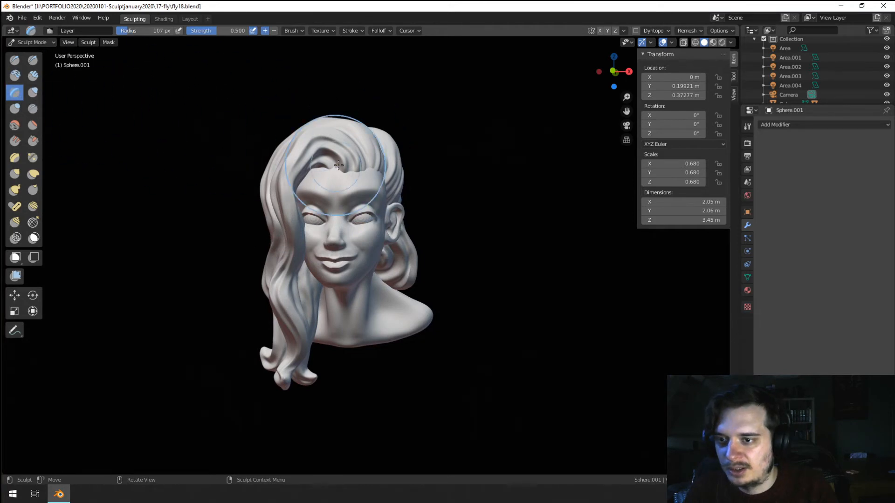
key(f)
click(333, 139)
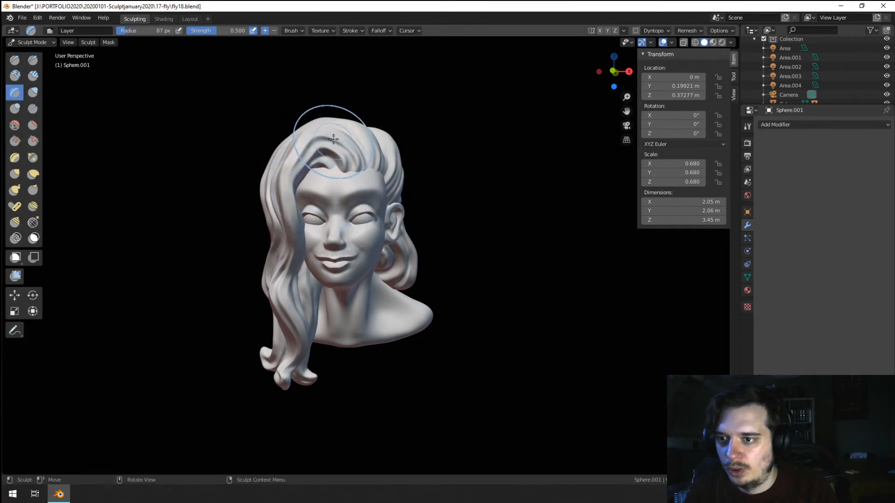
middle_drag(313, 185, 296, 215)
mouse_move(296, 215)
ctrl+middle_down()
mouse_move(309, 177)
mouse_move(346, 183)
ctrl+middle_up()
drag(285, 123, 242, 193)
key(ctrl+z)
drag(286, 93, 239, 223)
key(ctrl+z)
key(ctrl+z)
Step: Try thin Layer brush strokes across the hair at the temple, with radii of 1 and 17 px
key(f)
click(268, 196)
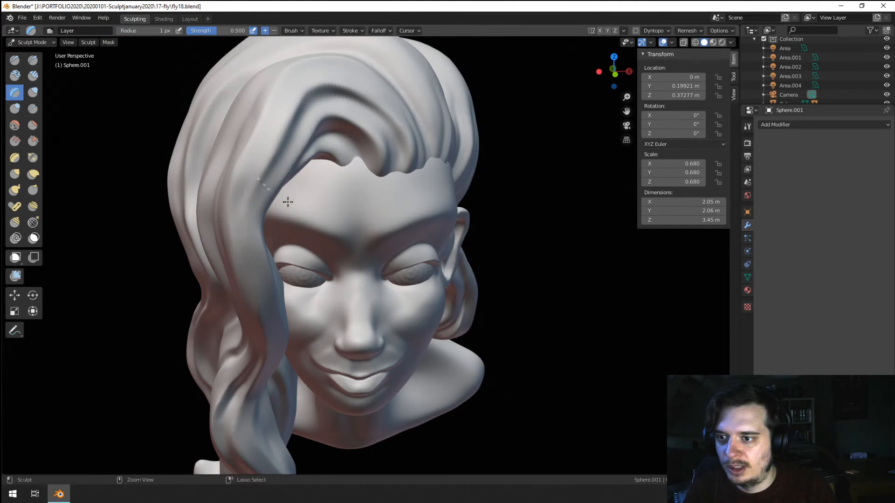
drag(228, 146, 280, 206)
key(ctrl+z)
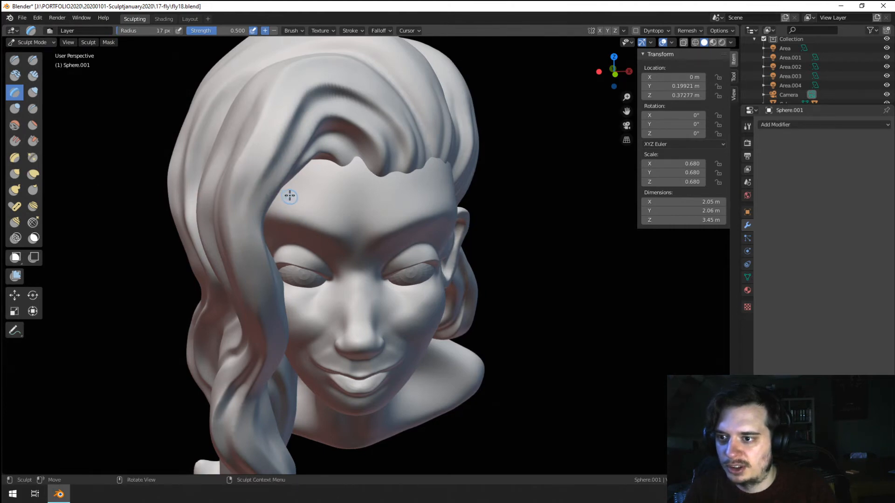
drag(229, 150, 305, 234)
key(ctrl+z)
drag(240, 158, 300, 231)
mouse_move(300, 232)
middle_down()
mouse_move(254, 214)
mouse_move(274, 214)
middle_up()
key(ctrl+z)
Step: Try diagonal Layer brush strokes across the hair above the forehead at 7, 8 and 49 px
key(f)
click(257, 196)
drag(289, 154, 346, 102)
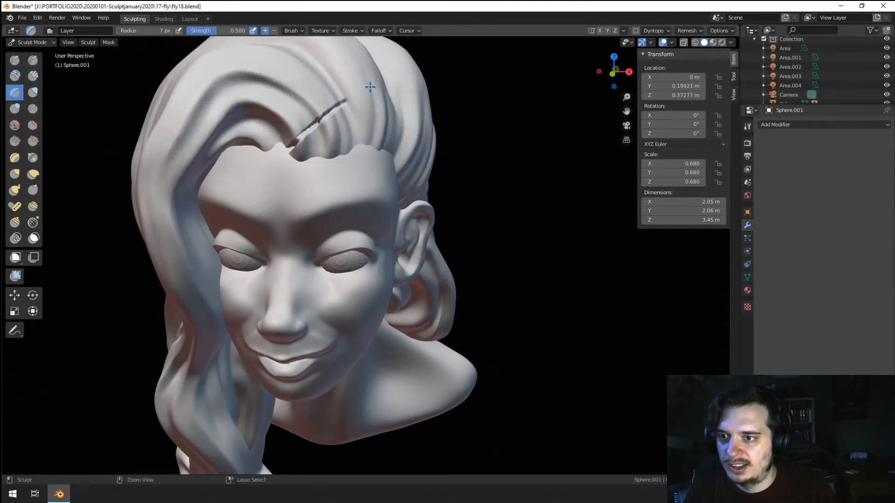
key(ctrl+z)
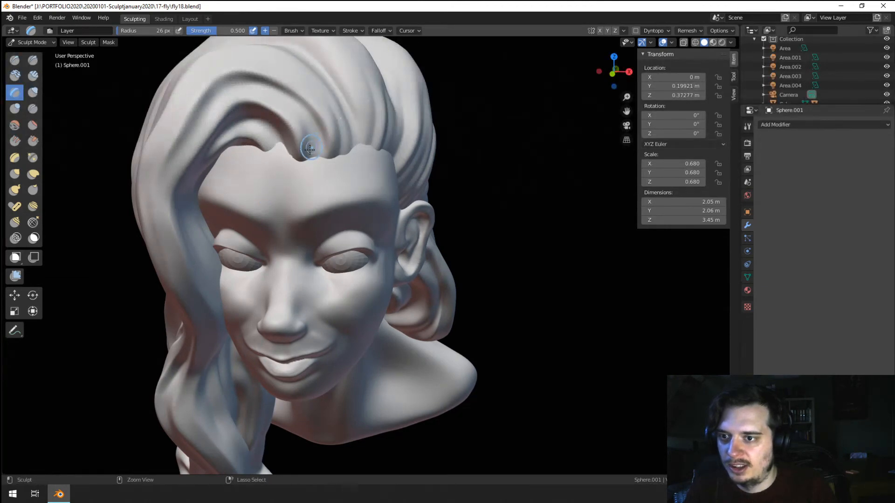
drag(289, 157, 364, 98)
key(f)
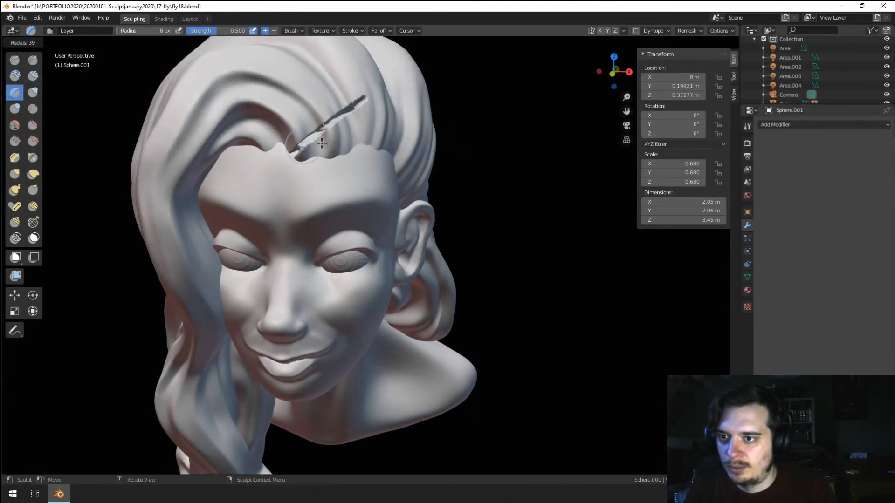
click(291, 164)
drag(292, 161, 362, 98)
middle_drag(314, 149, 373, 113)
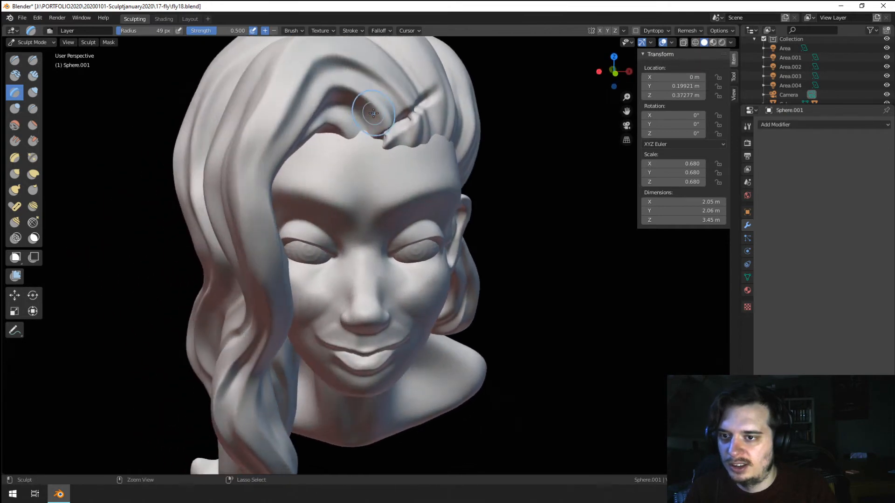
key(ctrl+z)
key(ctrl+z)
Step: Switch sculpting from the hair to the head mesh and enable X-axis mirror symmetry
mouse_move(299, 197)
ctrl+middle_down()
mouse_move(296, 223)
mouse_move(285, 193)
ctrl+middle_up()
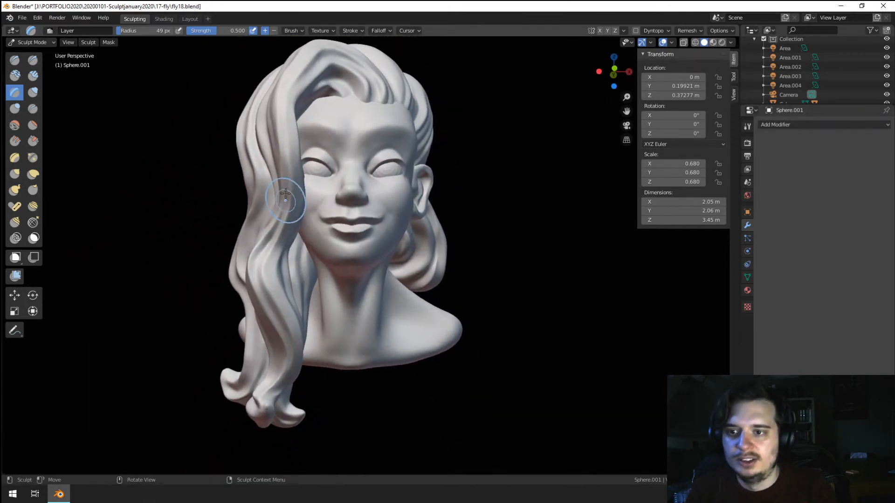
click(46, 42)
click(47, 54)
click(364, 346)
ctrl+middle_drag(366, 344, 383, 306)
click(39, 43)
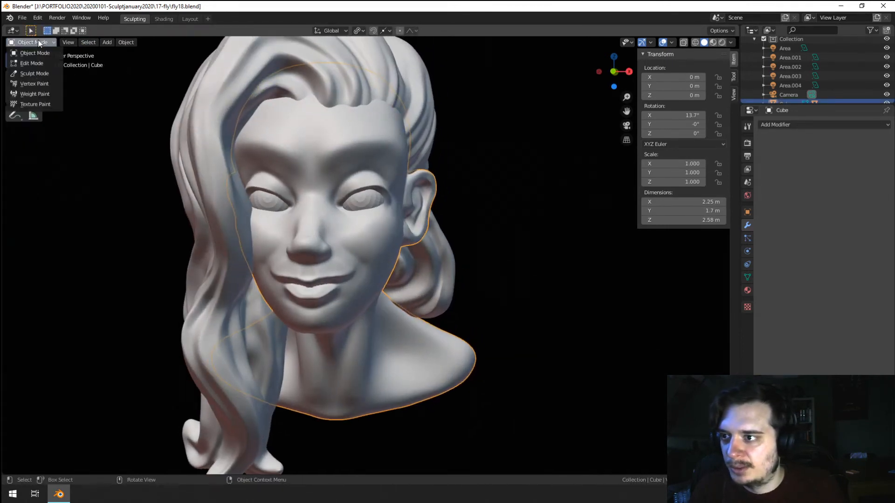
click(33, 75)
scroll(191, 212, up, 4)
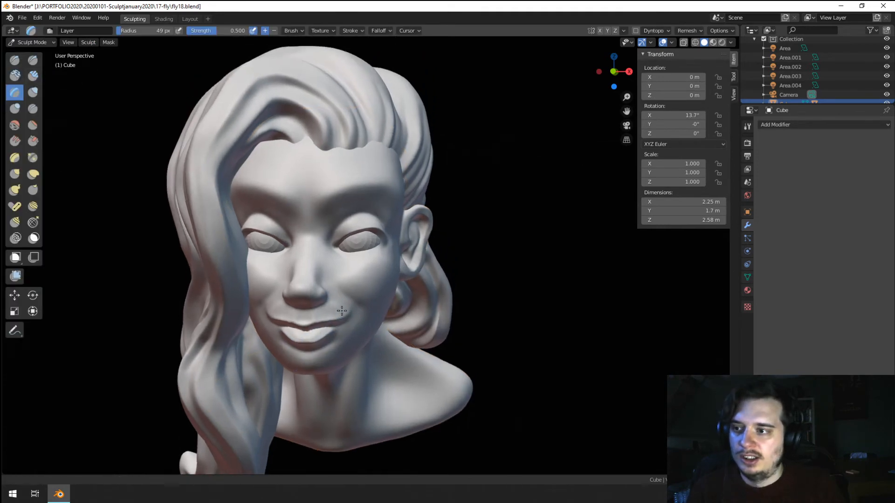
mouse_move(287, 174)
shift+middle_down()
mouse_move(286, 198)
mouse_move(319, 195)
mouse_move(305, 216)
shift+middle_up()
click(601, 30)
Step: Set up the Blob brush with the Sphere falloff preset
key(f)
click(333, 197)
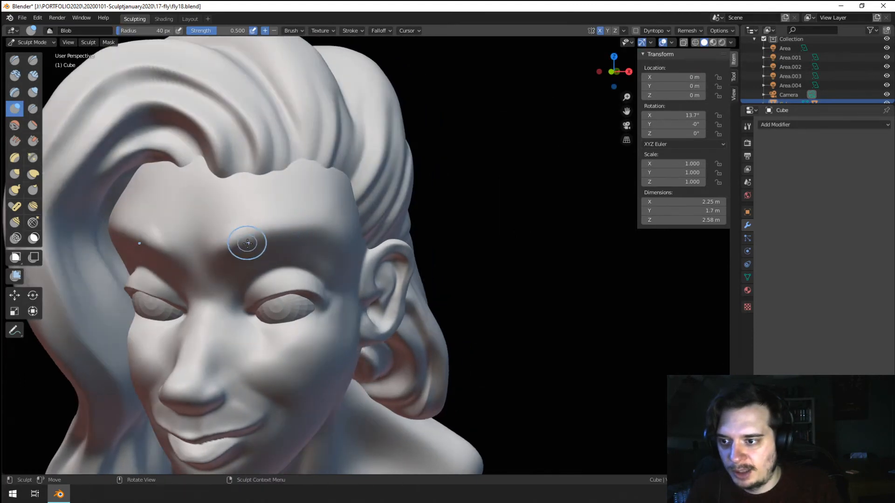
click(327, 31)
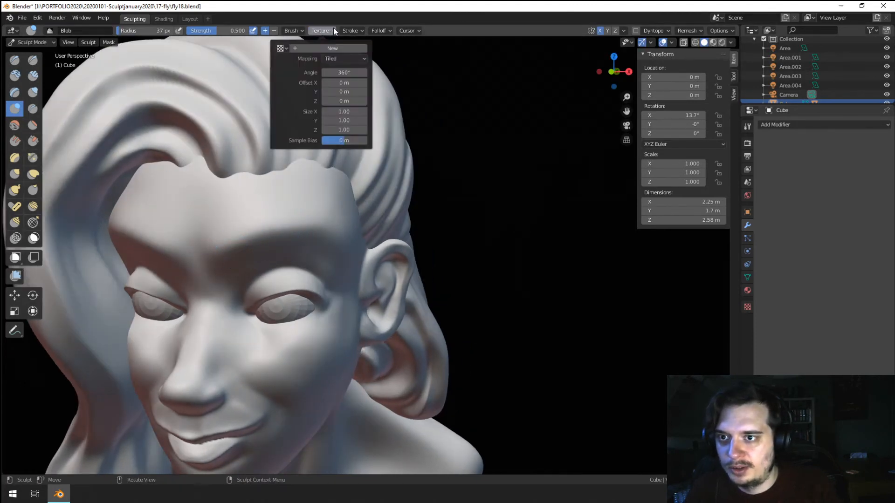
click(367, 48)
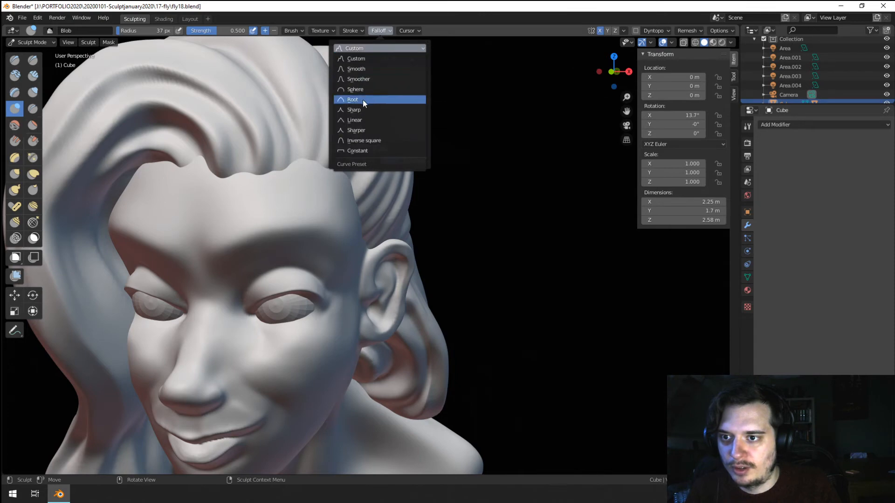
click(364, 89)
Step: Try a mirrored Blob stroke at 25 px at the inner end of the eyebrow
key(f)
click(228, 258)
drag(225, 254, 237, 228)
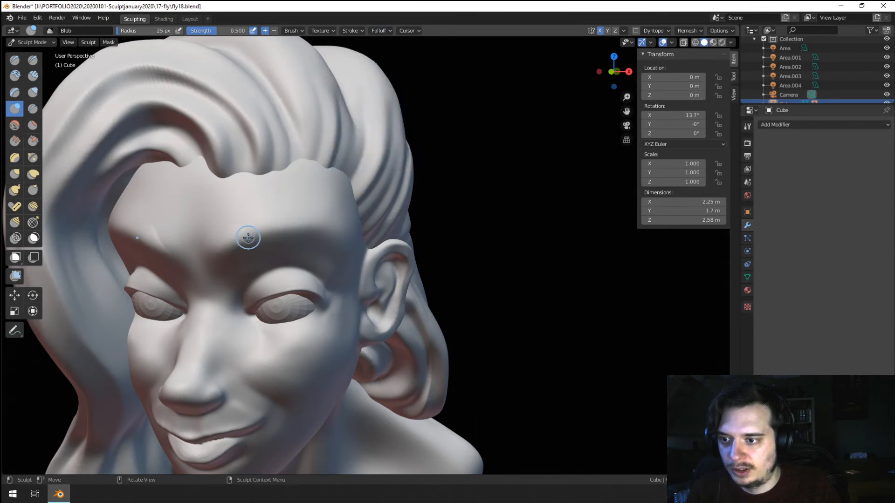
key(ctrl+z)
Step: Lay a mirrored row of blobs along both brow ridges as eyebrows with the Blob brush at about 25 px
mouse_move(240, 234)
middle_down()
mouse_move(247, 247)
mouse_move(254, 228)
middle_up()
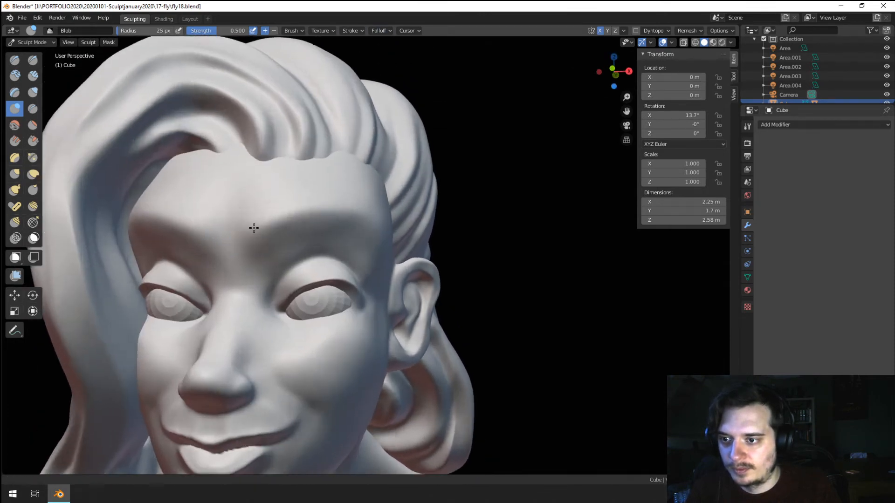
scroll(255, 225, up, 2)
mouse_move(248, 217)
mouse_down()
mouse_move(332, 204)
mouse_move(373, 218)
mouse_move(383, 232)
mouse_up()
click(376, 225)
key(f)
click(385, 232)
scroll(355, 195, down, 3)
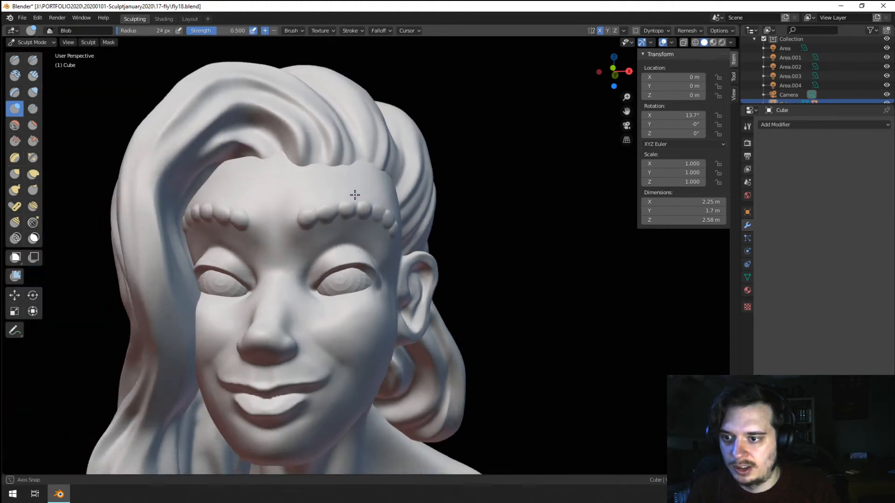
Step: Pinch the row of eyebrow blobs narrower toward the outer end with the Pinch/Magnify brush at 107 px
middle_drag(356, 196, 336, 187)
scroll(337, 187, up, 3)
click(33, 157)
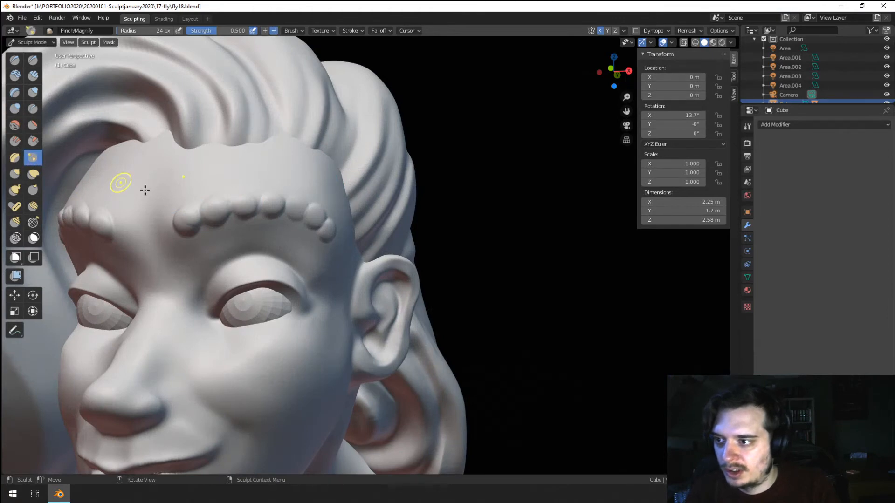
drag(326, 233, 331, 232)
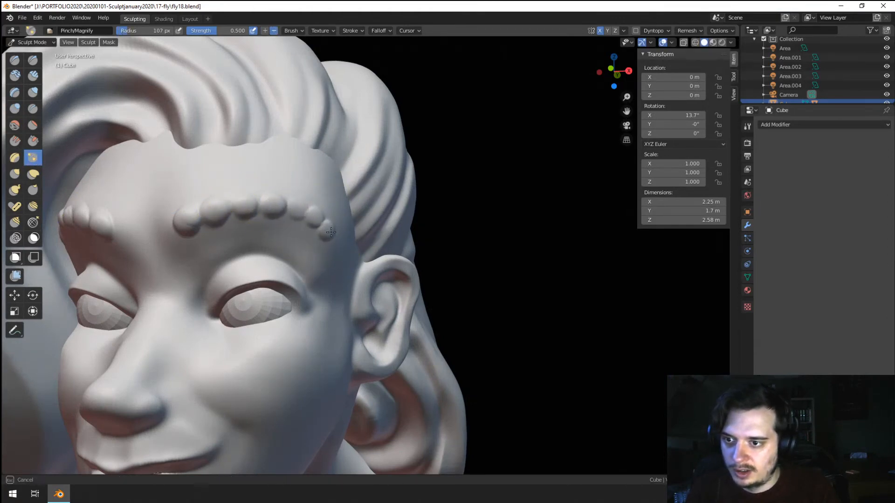
mouse_move(289, 209)
mouse_down()
mouse_move(223, 215)
mouse_move(261, 209)
mouse_move(339, 241)
mouse_up()
mouse_move(193, 226)
mouse_down()
mouse_move(321, 212)
mouse_move(328, 221)
mouse_up()
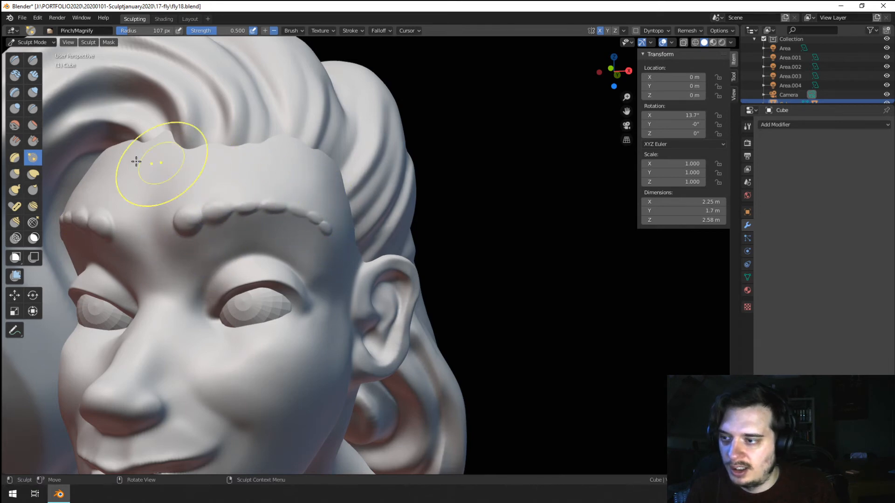
Step: Pinch the mirrored eyebrow blobs narrower toward the inner end with the Pinch/Magnify brush at 97 px
click(32, 174)
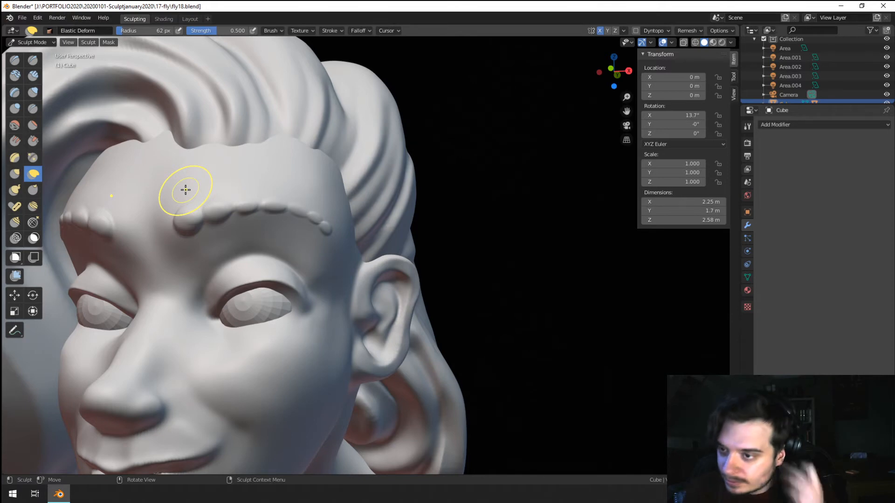
click(35, 163)
middle_drag(205, 254, 183, 259)
key(f)
click(191, 249)
drag(192, 249, 199, 254)
middle_drag(200, 256, 219, 247)
mouse_move(234, 207)
mouse_down()
mouse_move(205, 192)
mouse_move(172, 217)
mouse_up()
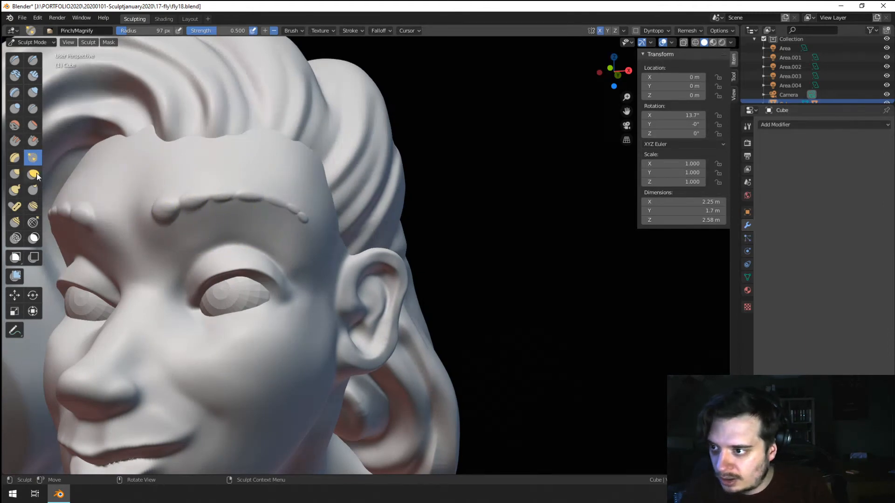
Step: Pull the eyebrow blobs into slanted, overlapping tufts from inner to outer end with the Snake Hook brush at 39 px
click(15, 190)
middle_drag(96, 194, 195, 198)
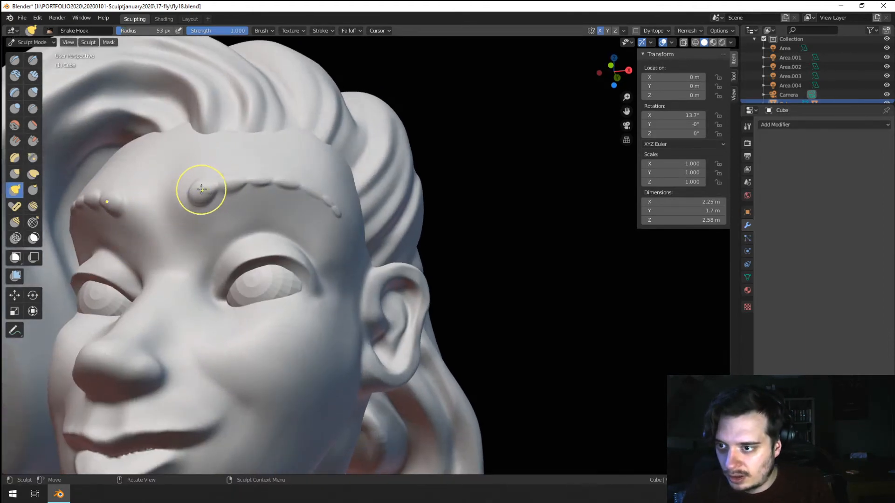
key(f)
click(221, 183)
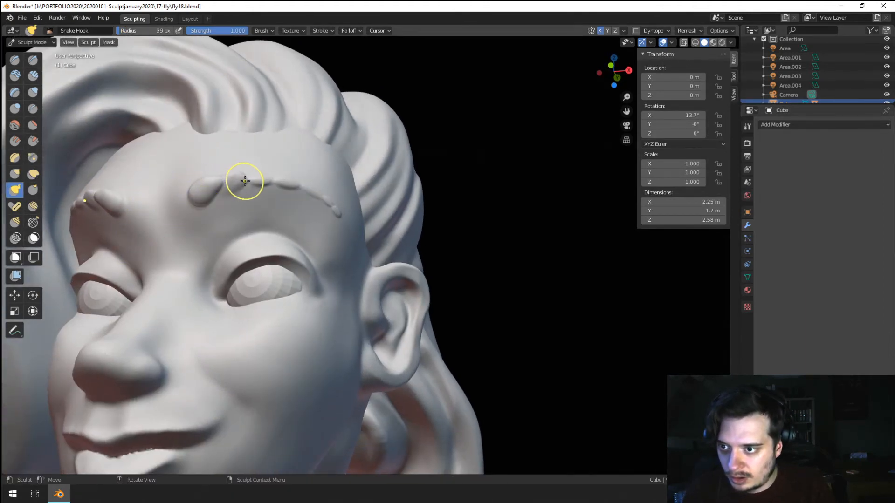
mouse_move(245, 181)
mouse_down()
mouse_move(309, 183)
mouse_move(326, 196)
mouse_up()
scroll(327, 196, down, 3)
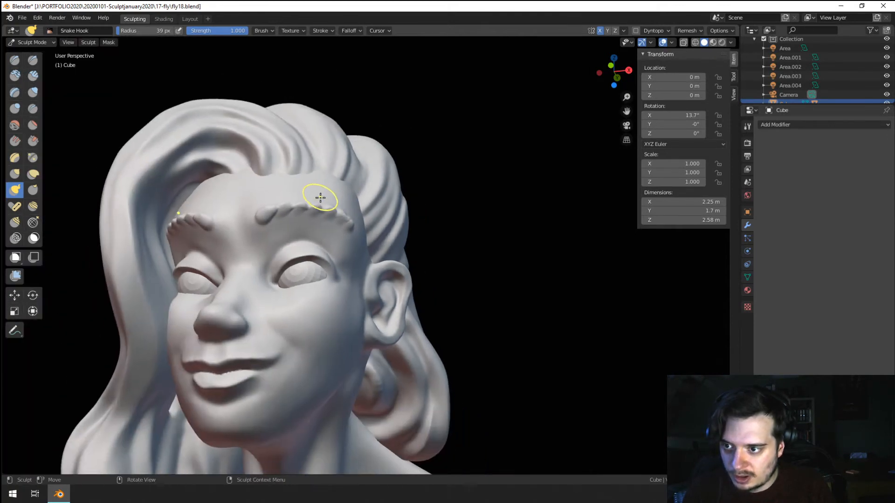
Step: Adjust the shape and curve of the mirrored eyebrows with the Grab brush, varying its radius
mouse_move(320, 197)
middle_down()
mouse_move(347, 185)
mouse_move(319, 201)
middle_up()
scroll(317, 198, up, 3)
key(g)
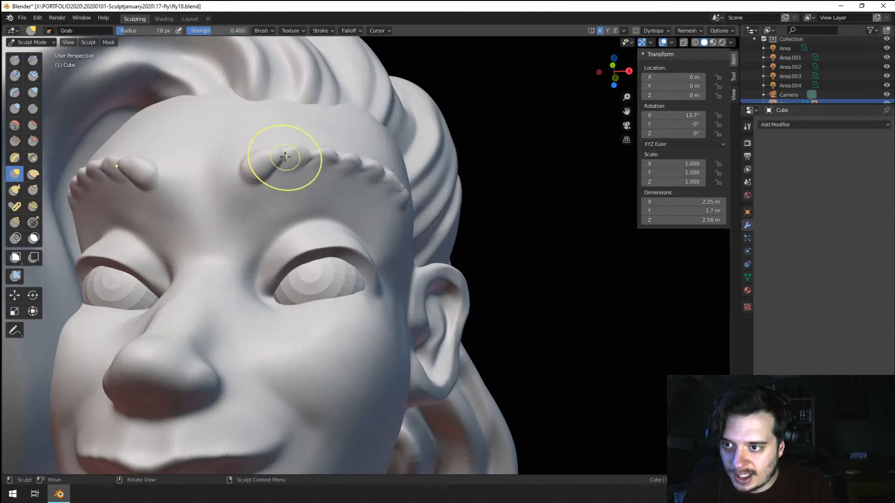
middle_drag(279, 155, 283, 195)
drag(270, 279, 267, 270)
drag(283, 273, 343, 261)
key(f)
click(327, 271)
drag(362, 271, 369, 266)
middle_drag(392, 269, 369, 220)
key(f)
click(425, 253)
scroll(366, 220, up, 2)
Step: Crease the lower edge of the eyebrow tufts out to the tail with the Crease brush, reducing its radius to 27 px
click(33, 109)
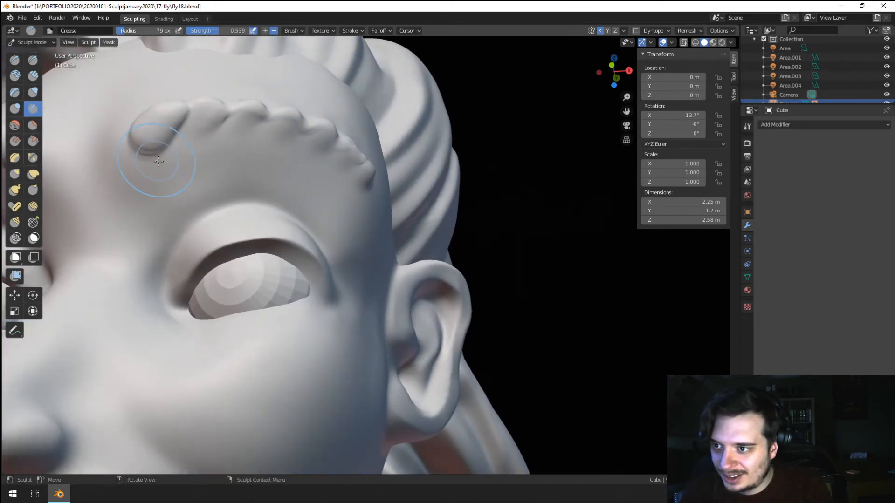
drag(176, 143, 269, 127)
key(f)
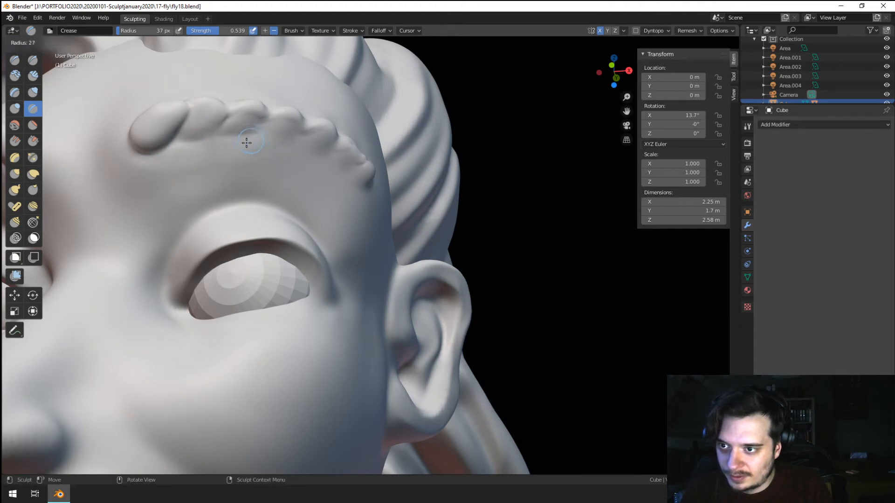
click(245, 141)
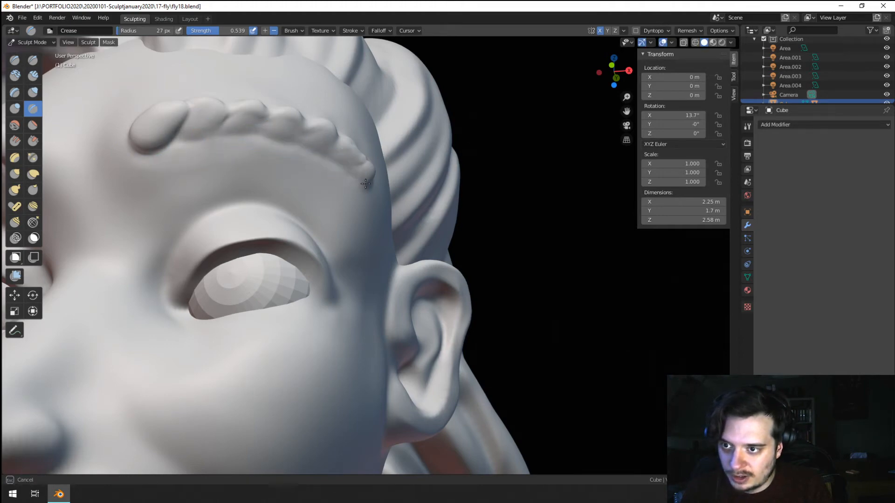
scroll(299, 189, down, 6)
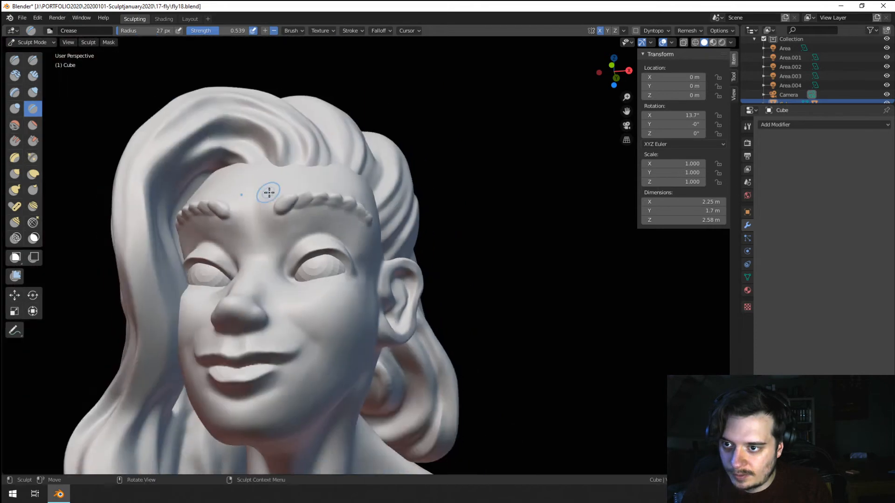
Step: Work around the inner end of the eyebrows with the Crease brush at 58 px
scroll(271, 187, up, 4)
key(f)
click(281, 171)
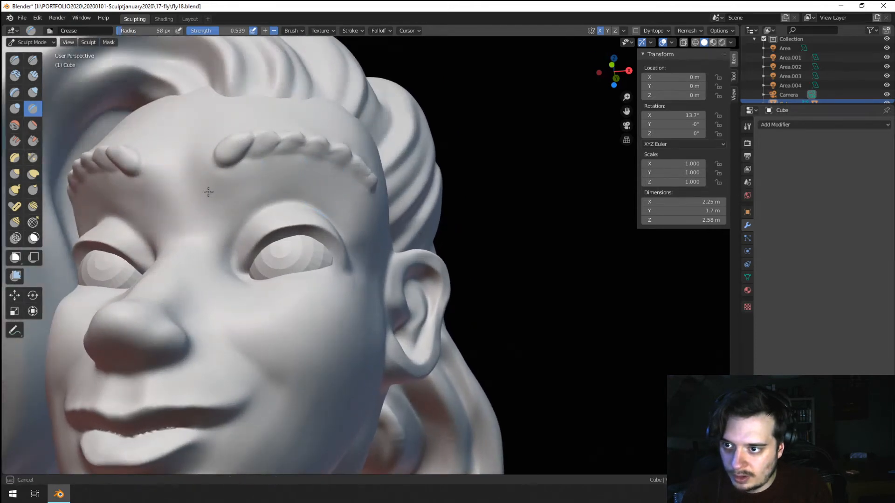
scroll(269, 172, down, 6)
scroll(270, 162, up, 6)
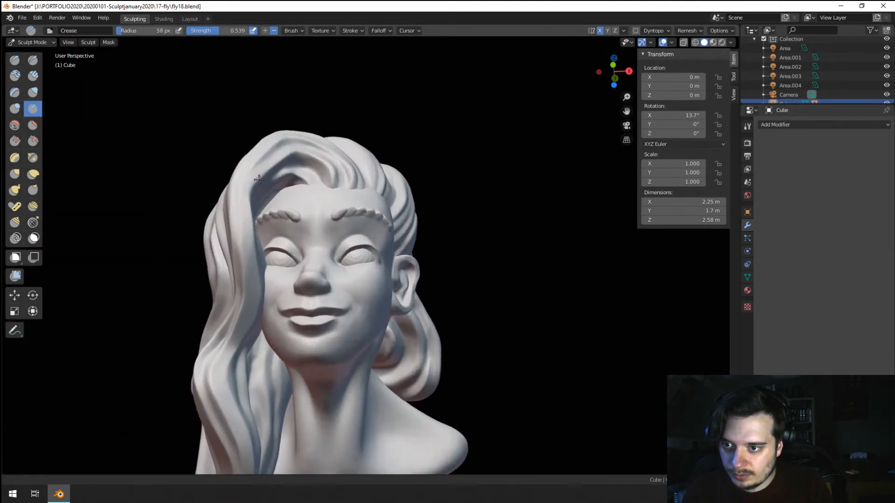
scroll(269, 162, up, 1)
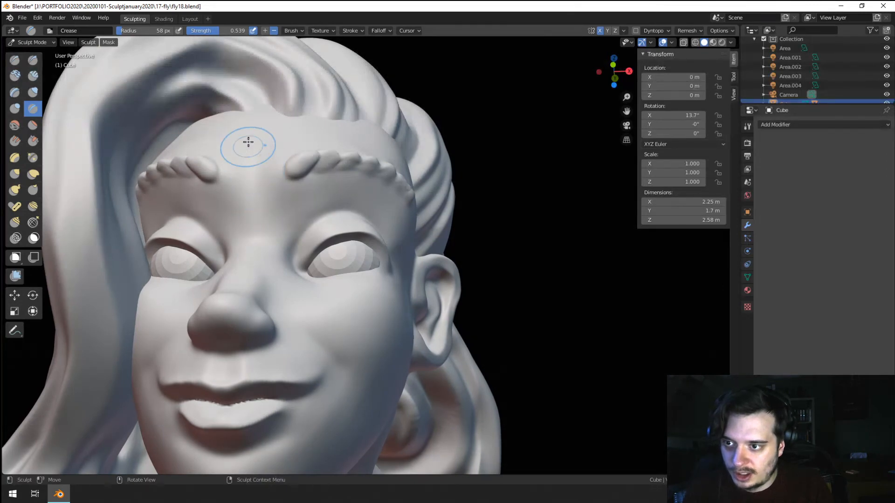
scroll(249, 152, down, 5)
scroll(269, 178, up, 4)
ctrl+middle_drag(268, 178, 268, 176)
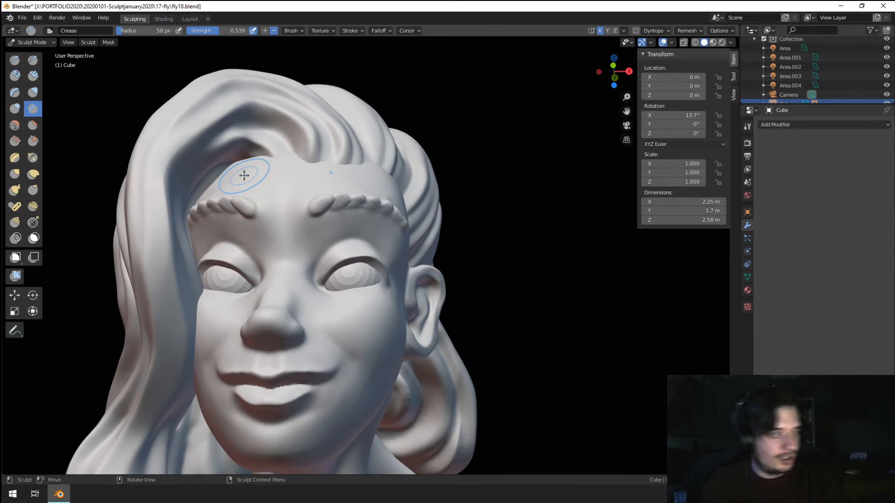
Step: Swell the individual eyebrow tufts from inner to outer end with the Inflate/Deflate brush at 37 px
mouse_move(244, 176)
middle_down()
mouse_move(236, 260)
mouse_move(327, 233)
mouse_move(225, 129)
middle_up()
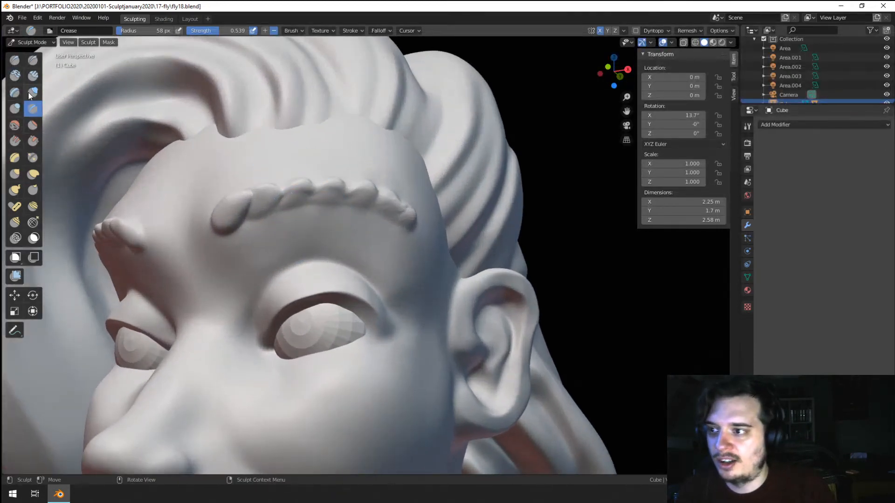
key(f)
click(255, 214)
click(266, 196)
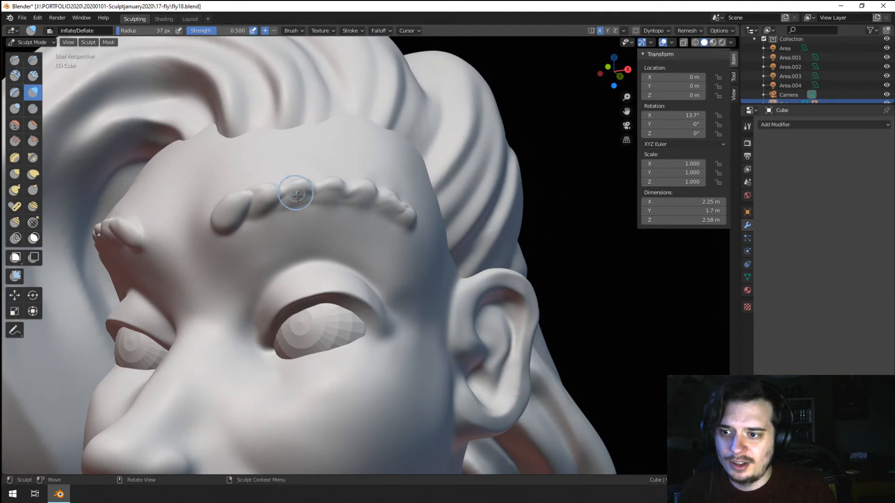
drag(295, 195, 364, 193)
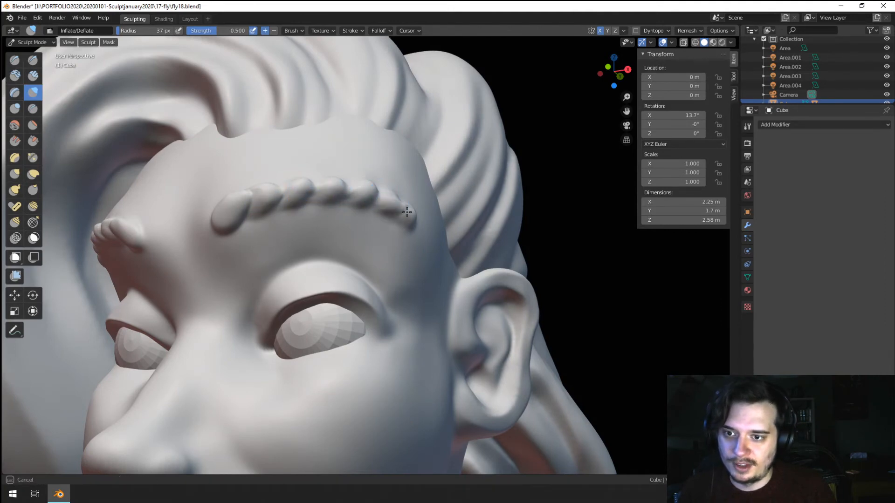
drag(417, 216, 418, 210)
scroll(336, 214, down, 4)
middle_drag(335, 214, 358, 216)
scroll(354, 216, down, 2)
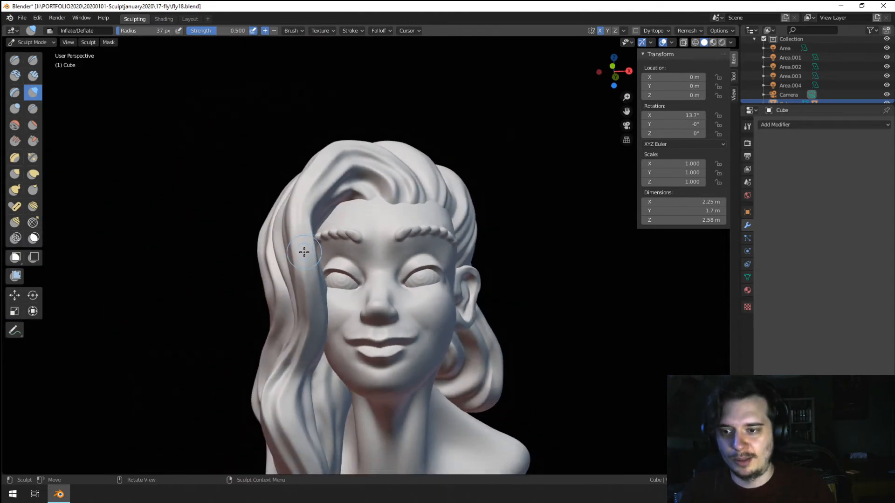
Step: Sharpen the outlines and gaps of the inner eyebrow tufts with the Crease brush at 30 px
scroll(284, 303, down, 2)
mouse_move(277, 308)
middle_down()
mouse_move(309, 216)
mouse_move(236, 256)
middle_up()
click(41, 109)
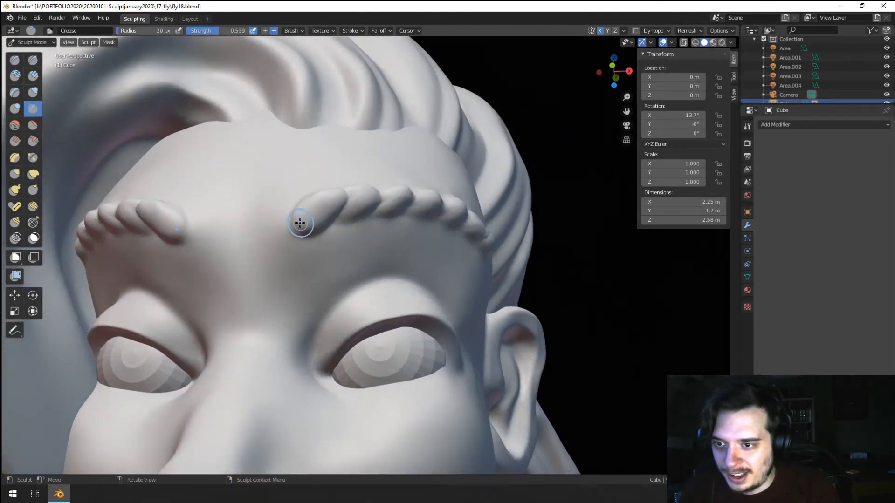
mouse_move(300, 223)
mouse_down()
mouse_move(375, 199)
mouse_move(461, 214)
mouse_up()
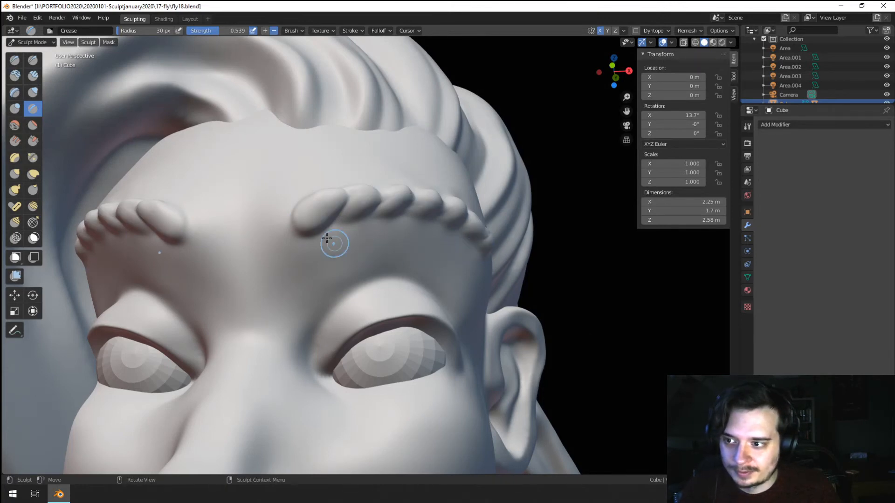
drag(302, 226, 354, 215)
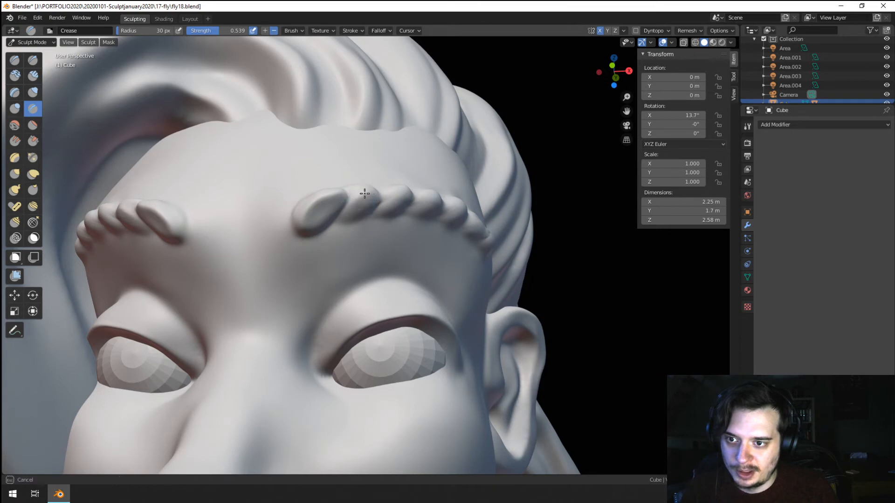
Step: Continue creasing the outer eyebrow tufts to the tail at 30 px and check the brows from a distance
middle_drag(420, 180, 351, 169)
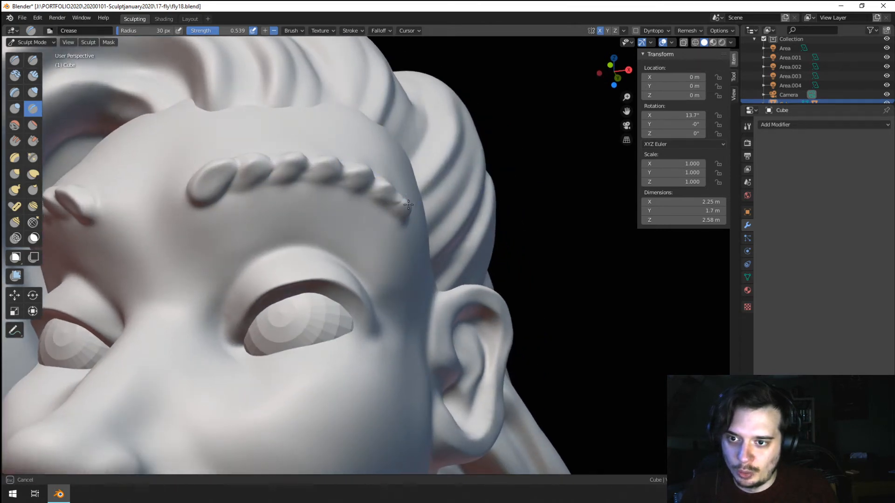
drag(408, 205, 412, 206)
scroll(412, 208, down, 6)
middle_drag(376, 237, 405, 217)
scroll(405, 223, down, 2)
middle_drag(401, 253, 396, 267)
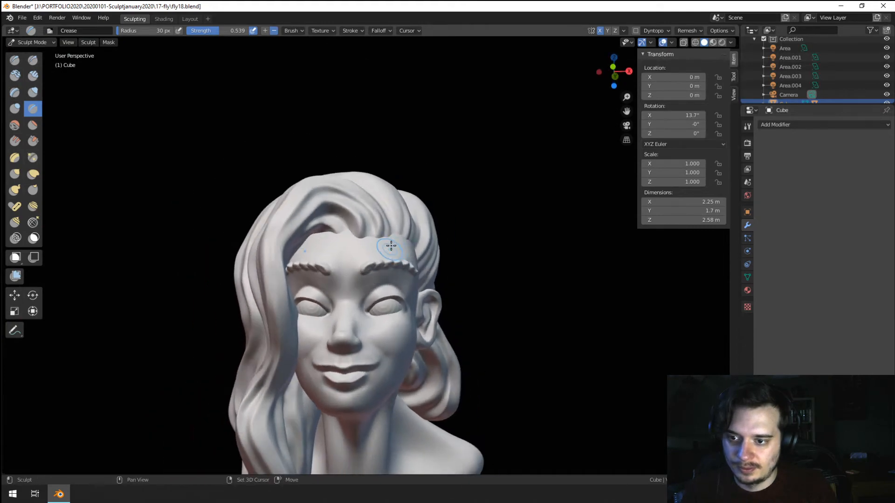
scroll(390, 246, down, 5)
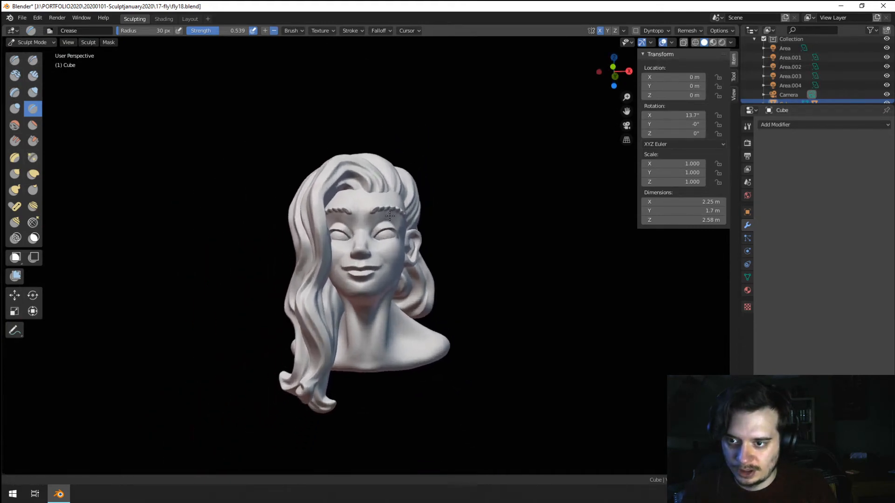
scroll(401, 191, up, 3)
scroll(561, 90, up, 5)
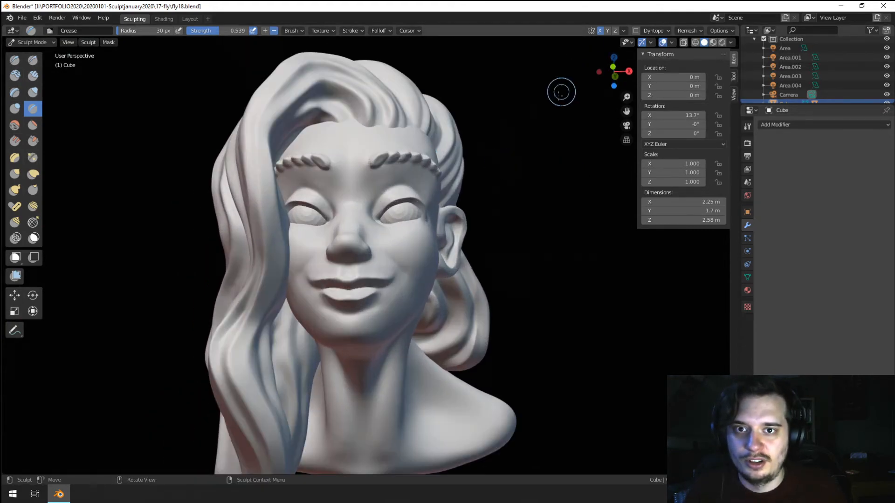
Step: Pull a pointed eyelash out of the upper eyelid's outer corner with the Snake Hook brush at about 54 px
shift+middle_drag(328, 254, 273, 265)
scroll(273, 266, up, 3)
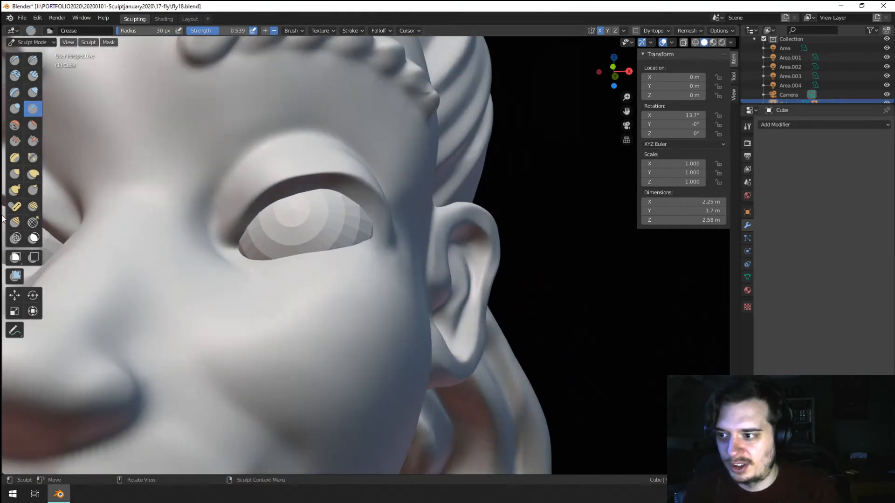
click(15, 190)
mouse_move(361, 135)
shift+middle_down()
mouse_move(354, 236)
mouse_move(352, 222)
shift+middle_up()
key(f)
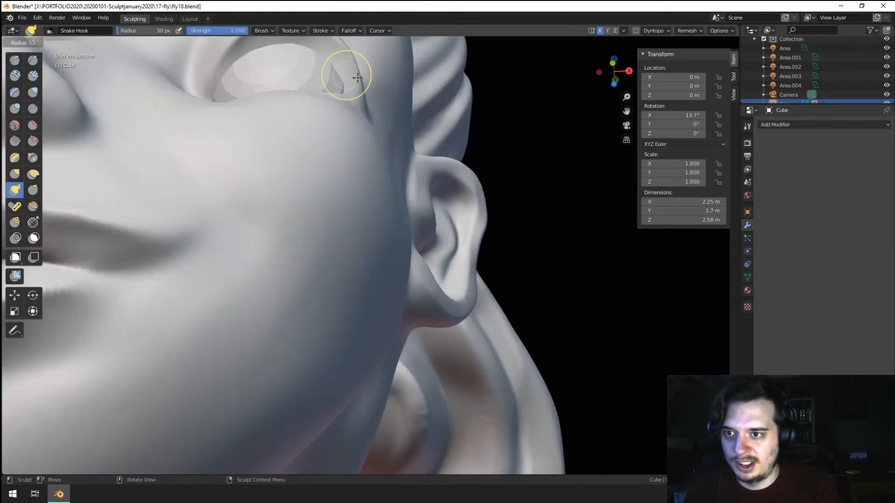
click(371, 75)
drag(352, 84, 365, 81)
scroll(371, 70, down, 9)
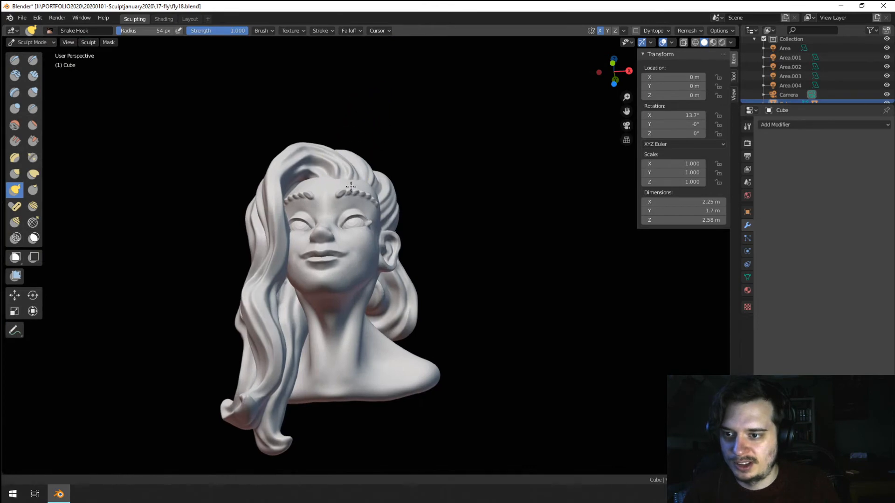
Step: Refine the eyelash at the outer eye corner with the Snake Hook brush at 48 px, 26 px and 18 px
scroll(363, 147, up, 7)
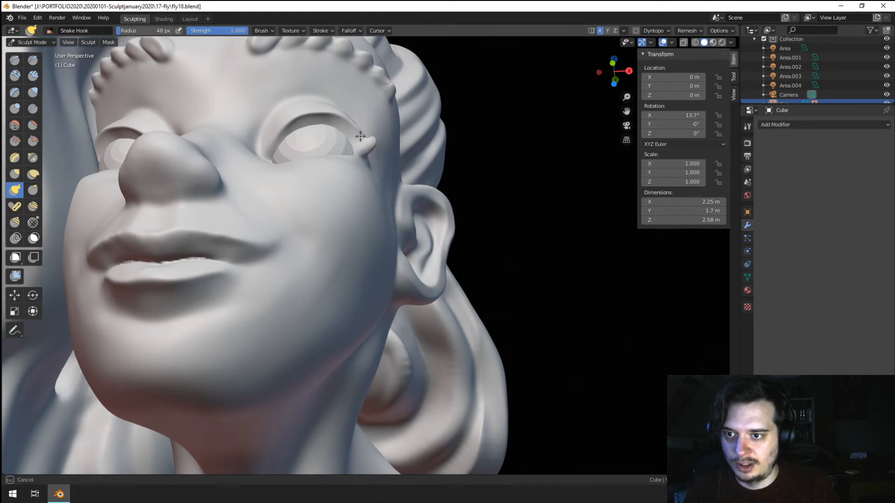
middle_drag(392, 137, 403, 139)
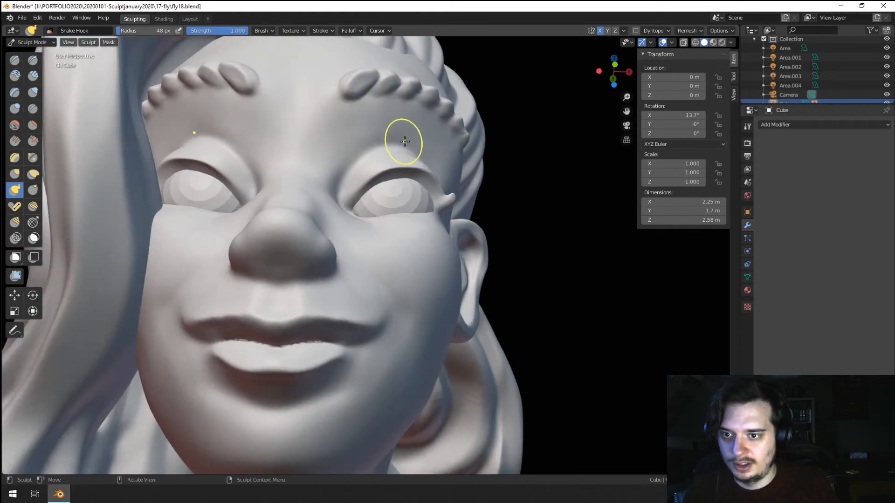
key(f)
click(464, 189)
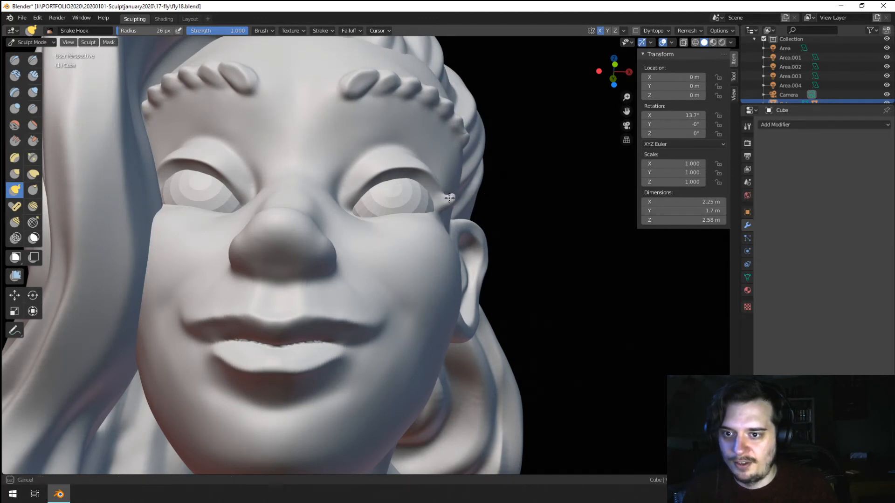
key(f)
drag(449, 198, 454, 194)
click(461, 192)
middle_drag(461, 190, 466, 206)
scroll(460, 178, down, 5)
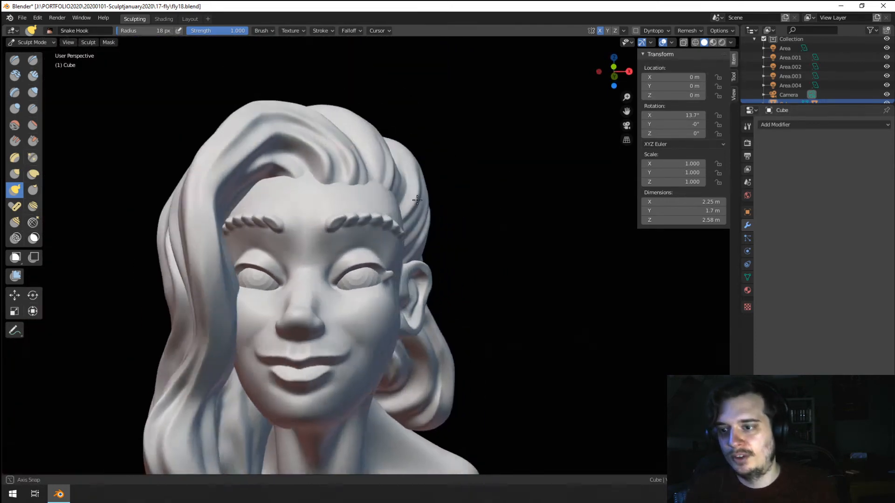
Step: Thicken the upper eyelid edge where it meets the eyelash with the Inflate/Deflate brush
scroll(420, 191, up, 9)
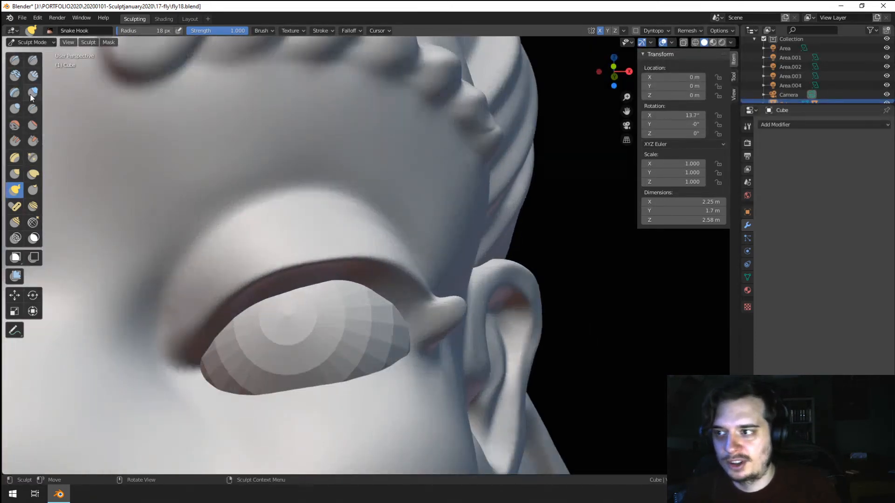
click(32, 93)
mouse_move(410, 297)
mouse_down()
mouse_move(451, 312)
mouse_move(421, 285)
mouse_up()
scroll(408, 357, down, 2)
scroll(409, 357, down, 3)
scroll(410, 326, up, 4)
Step: Reshape the pointed eyelash at the outer eye corner with the Grab brush, using radii of about 54 px and 84 px
key(g)
key(f)
click(470, 311)
key(f)
click(446, 297)
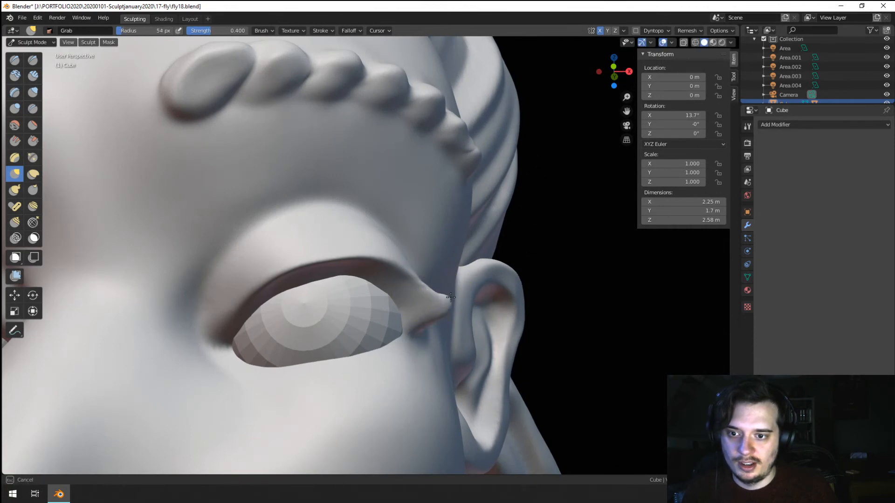
key(f)
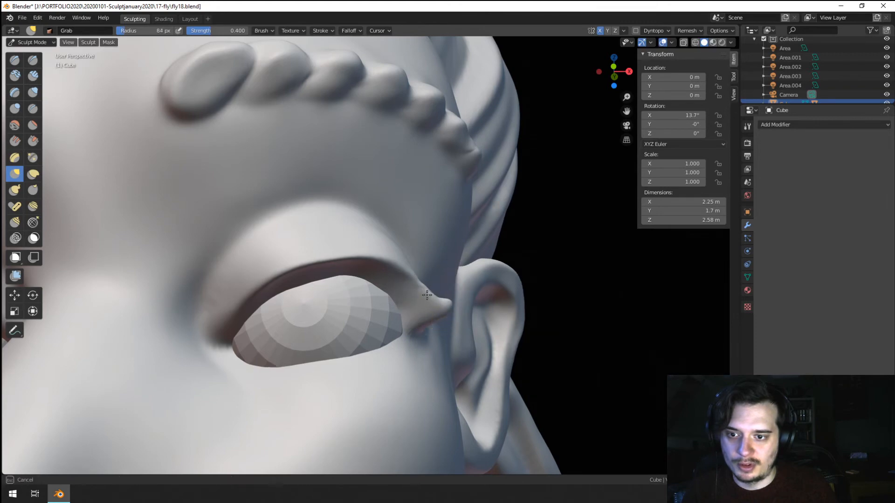
drag(431, 298, 433, 296)
mouse_move(467, 272)
ctrl+middle_down()
mouse_move(459, 329)
mouse_move(423, 340)
mouse_move(434, 262)
ctrl+middle_up()
Step: Adjust the upper eyelid's contour along its outer slope and near the inner eye corner with the Grab brush at varying radii
key(f)
click(448, 259)
drag(391, 261, 386, 265)
key(f)
click(309, 219)
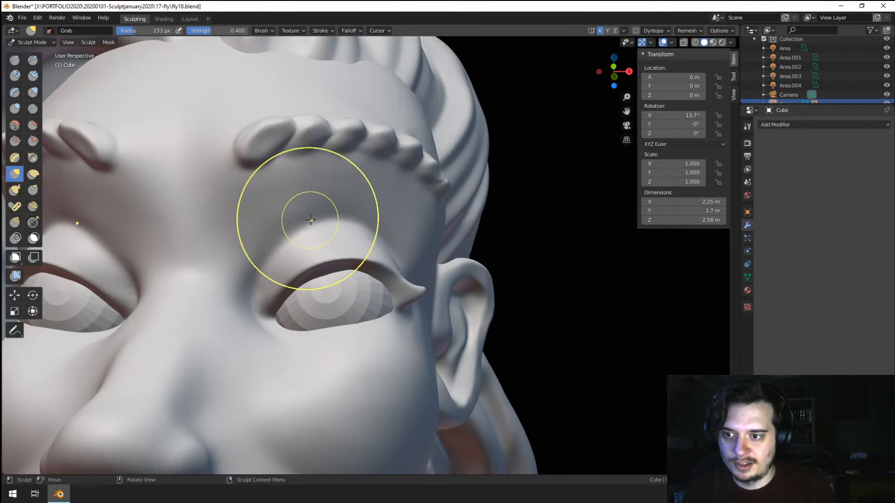
mouse_move(320, 224)
ctrl+middle_down()
mouse_move(310, 236)
mouse_move(326, 242)
mouse_move(352, 228)
mouse_move(326, 246)
mouse_move(327, 285)
ctrl+middle_up()
key(f)
click(277, 287)
drag(269, 297, 281, 281)
drag(385, 266, 387, 261)
Step: Deepen the upper eyelid fold from the inner eye corner upward with the Crease brush at 67 px and check both eyes from the front
click(32, 108)
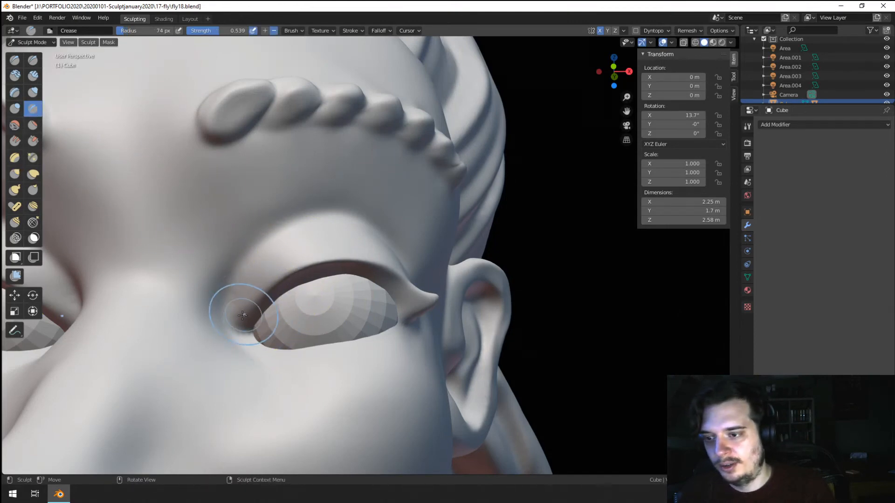
drag(226, 317, 275, 243)
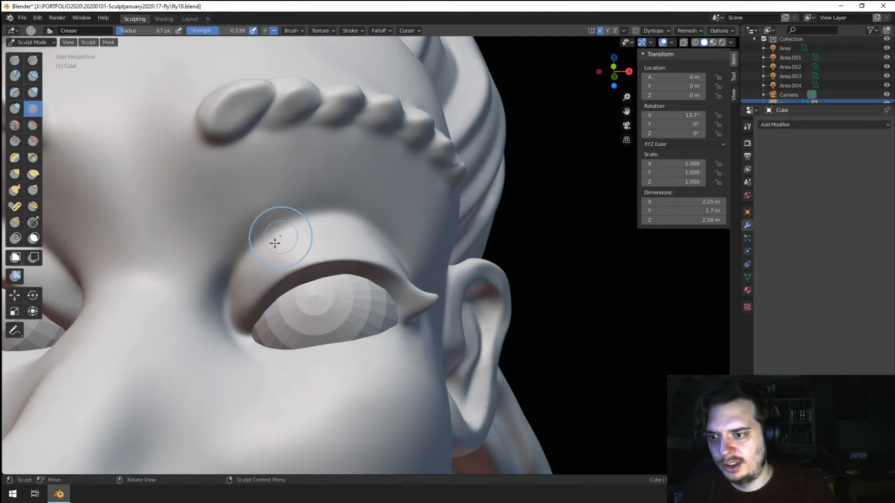
drag(228, 278, 259, 241)
mouse_move(228, 311)
mouse_down()
mouse_move(221, 295)
mouse_move(271, 229)
mouse_up()
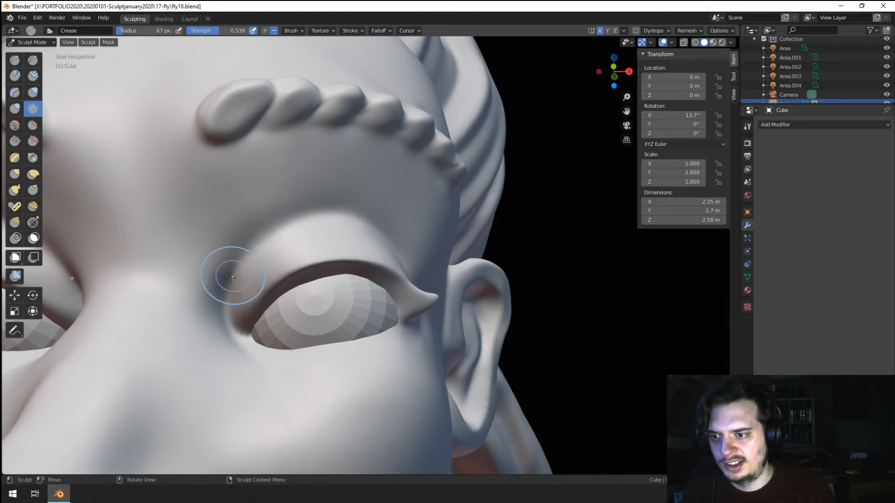
drag(229, 272, 284, 229)
scroll(201, 321, down, 5)
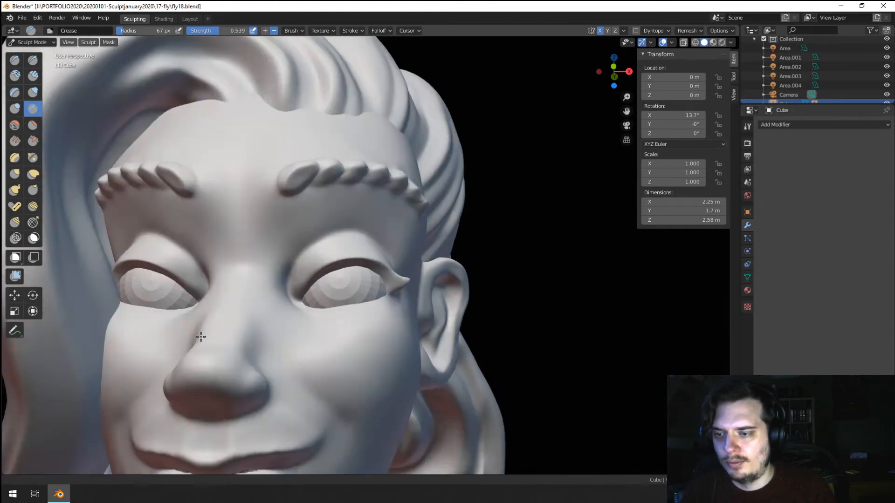
middle_drag(199, 336, 205, 347)
scroll(208, 326, up, 3)
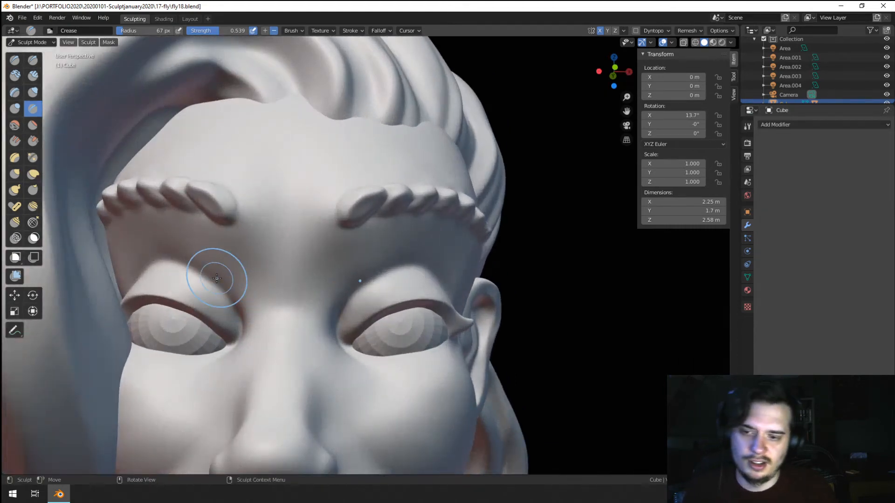
Step: Reshape the nose bridge and the area between the brows using the Grab brush, with its radius at 219 px and 183 px
key(g)
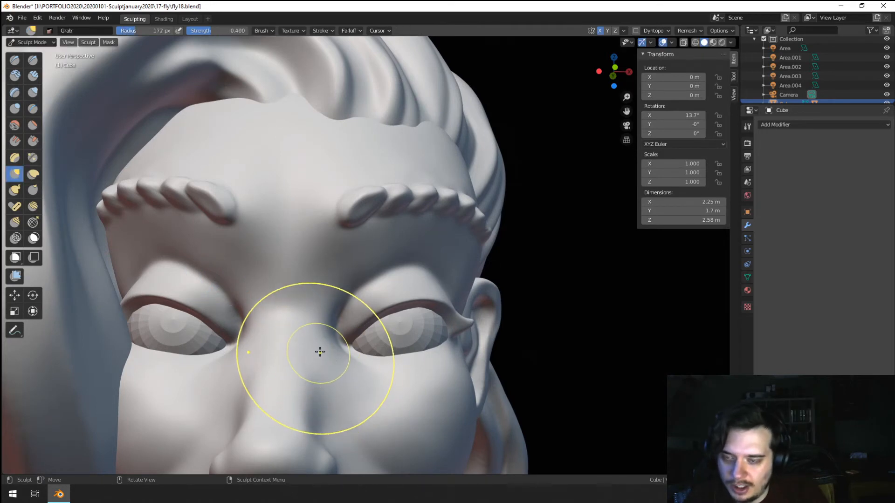
key(f)
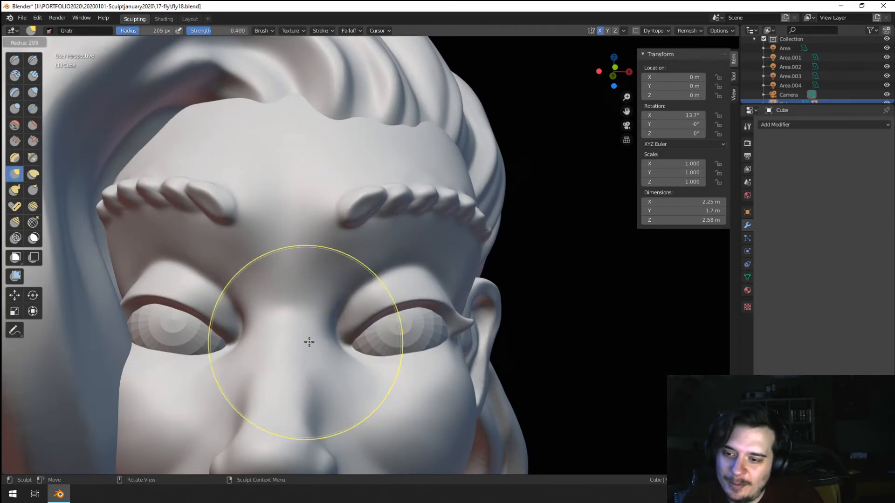
drag(303, 344, 299, 347)
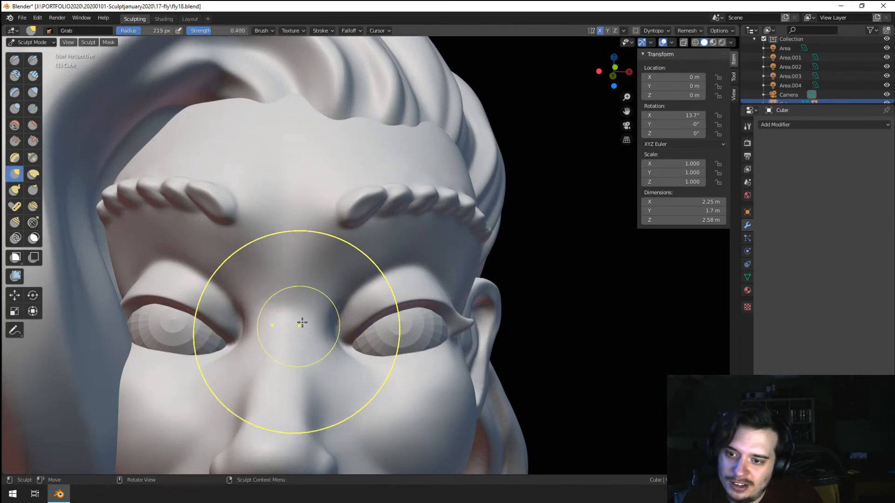
key(f)
click(330, 289)
drag(332, 288, 326, 283)
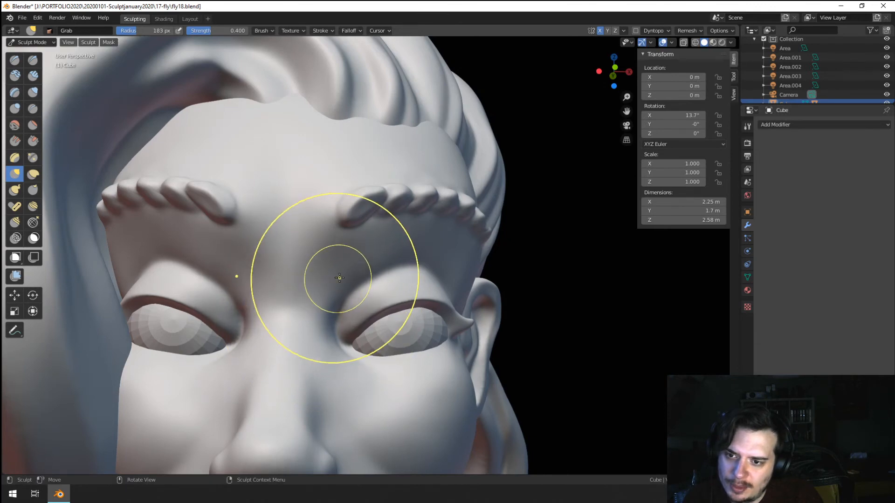
Step: Pull the skin between the eyelid and eyebrow slightly upward using the Grab brush at a 131 px radius
key(f)
click(321, 288)
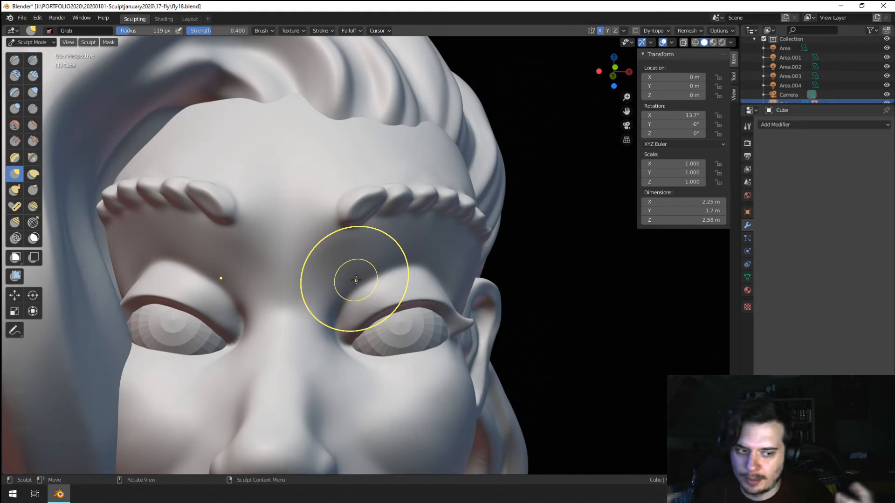
middle_drag(392, 246, 345, 258)
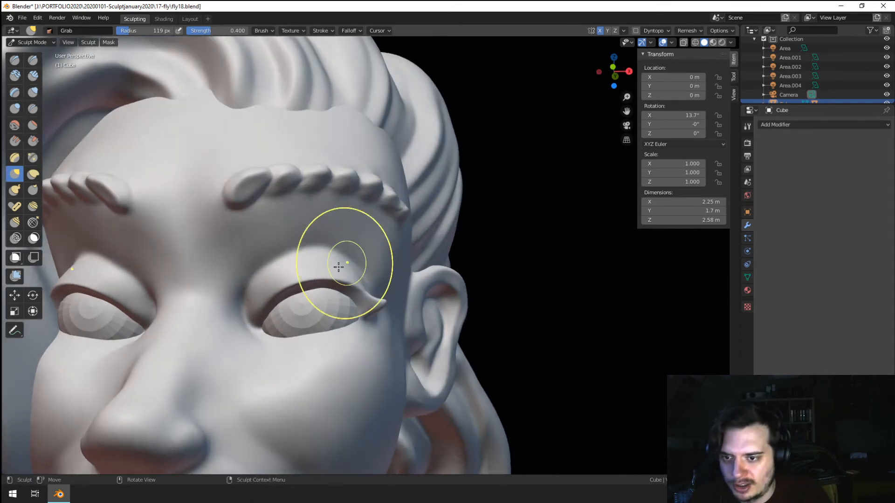
key(f)
click(355, 245)
drag(275, 248, 278, 237)
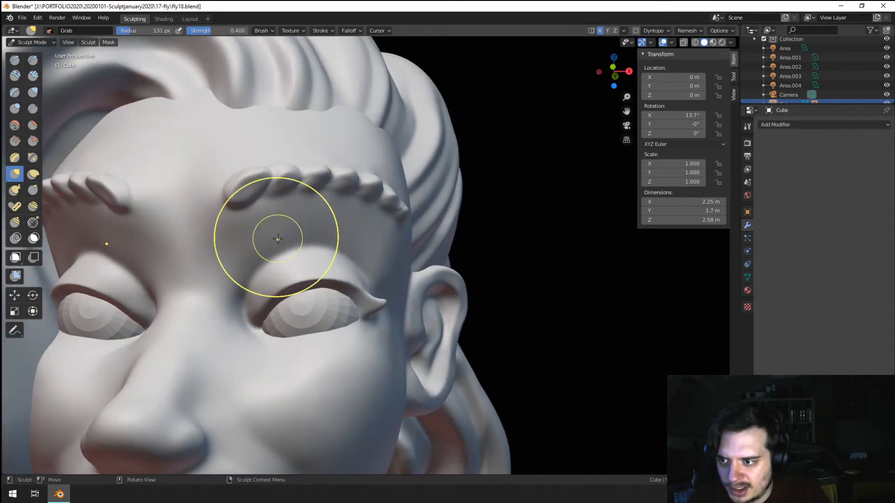
Step: Adjust the face surface beside the outer eye corner using the Grab brush at a 117 px radius
mouse_move(279, 237)
middle_down()
mouse_move(259, 254)
mouse_move(298, 261)
mouse_move(273, 271)
middle_up()
key(f)
click(289, 290)
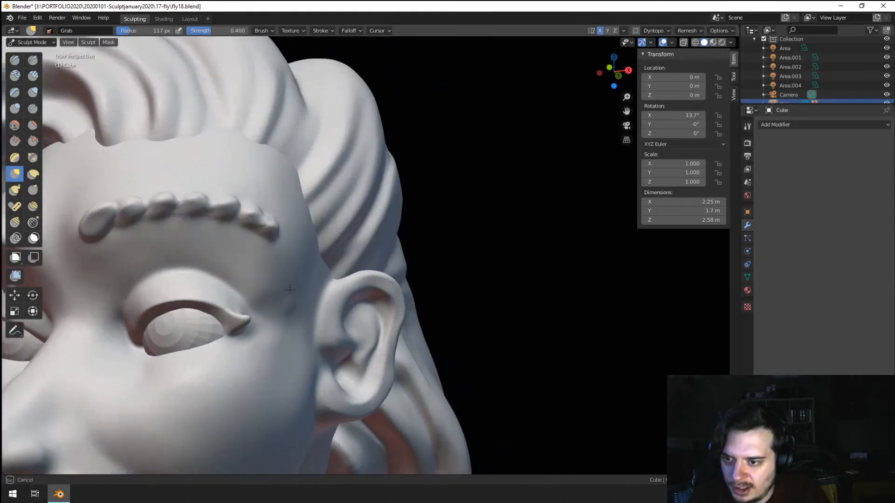
drag(290, 320, 290, 317)
Step: Examine the whole head from a distance to judge the face and hair proportions
scroll(293, 238, down, 5)
mouse_move(292, 247)
middle_down()
mouse_move(323, 259)
mouse_move(243, 329)
mouse_move(254, 276)
middle_up()
scroll(312, 251, down, 1)
key(f)
click(313, 278)
mouse_move(312, 278)
middle_down()
mouse_move(217, 294)
mouse_move(273, 286)
mouse_move(270, 261)
mouse_move(288, 268)
mouse_move(280, 292)
mouse_move(294, 215)
middle_up()
key(f)
click(217, 296)
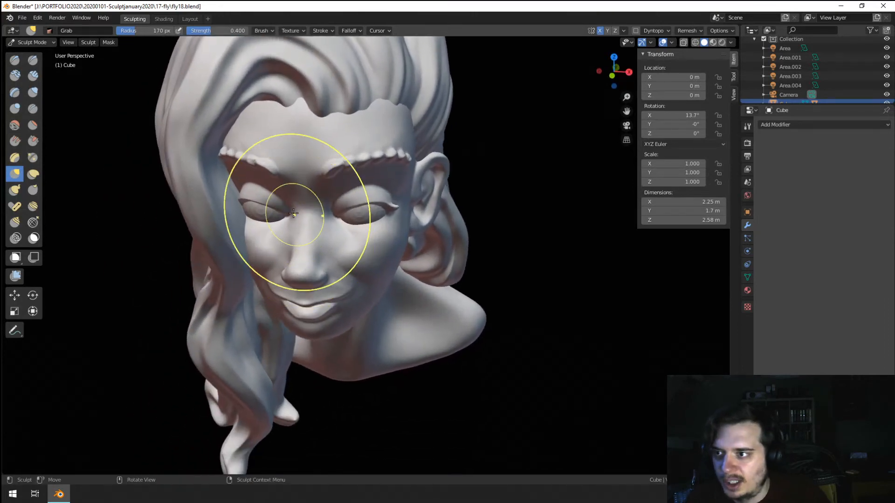
Step: Switch from the head to sculpting the hair object and turn off X symmetry for it
click(37, 42)
click(44, 54)
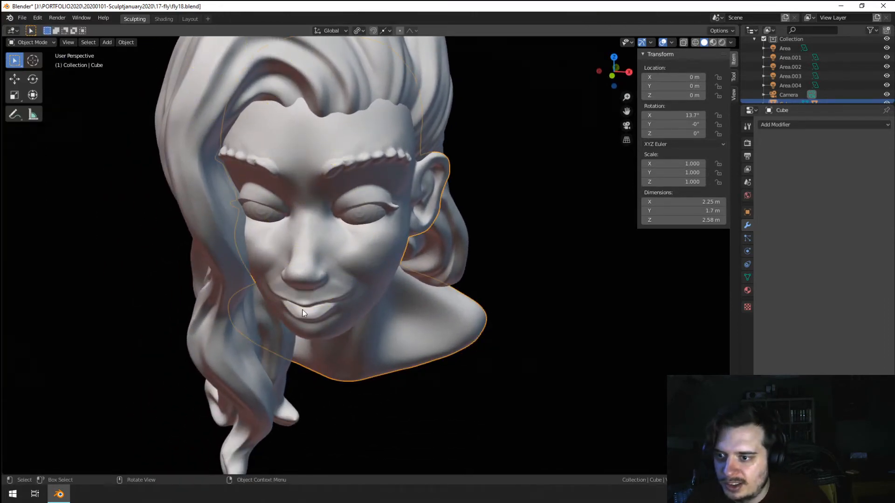
click(201, 232)
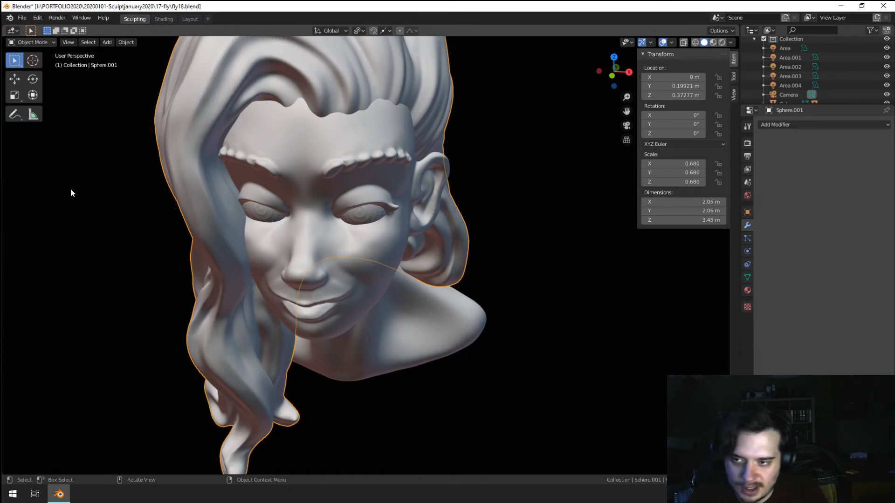
click(33, 44)
click(46, 69)
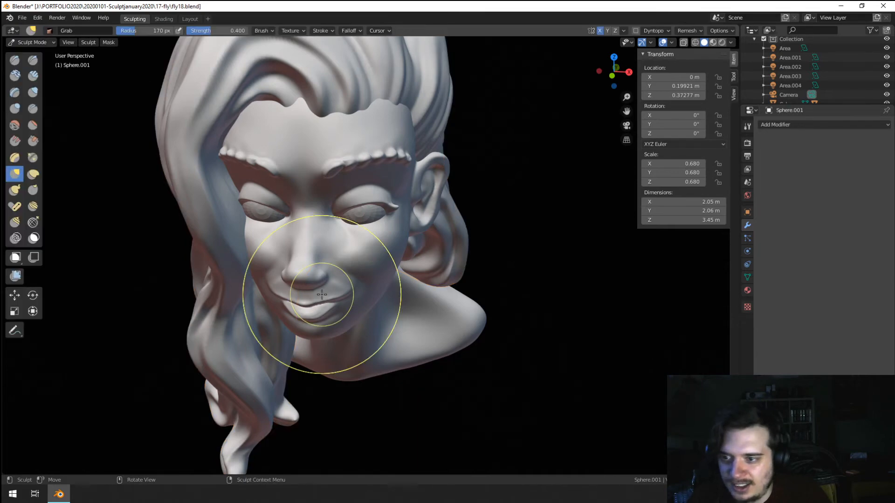
click(599, 30)
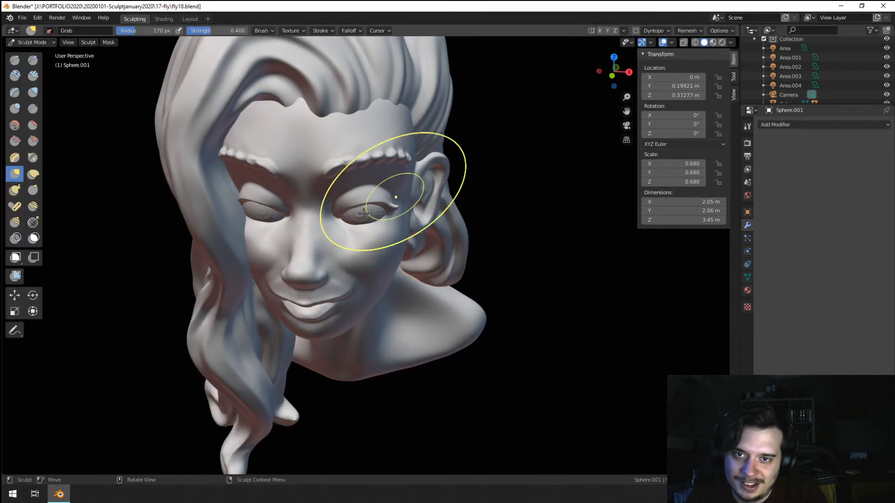
Step: Nudge the long hair lock beside the cheek using the Grab brush at a 269 px radius
key(f)
click(264, 244)
middle_drag(247, 244, 243, 264)
key(f)
click(264, 265)
drag(224, 291, 225, 293)
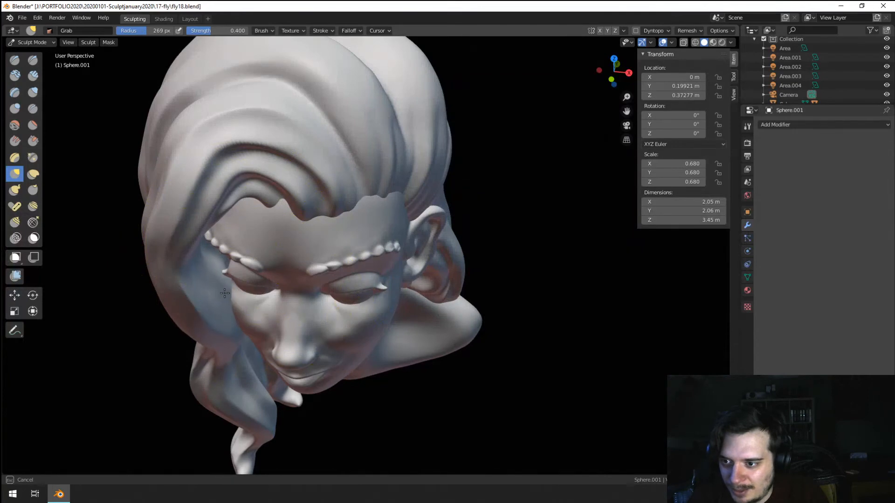
Step: Move the inner edge of the hair lock near the eye and cheek outward with the Grab brush at 233 px
middle_drag(225, 293, 233, 304)
key(f)
click(235, 294)
drag(235, 289, 234, 291)
middle_drag(234, 290, 241, 270)
key(f)
click(244, 280)
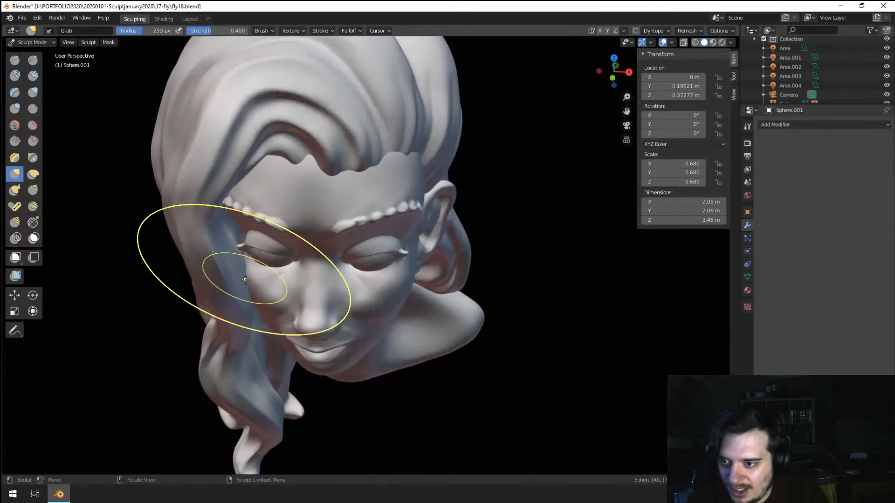
drag(246, 279, 237, 291)
Step: Push the wavy strands on the side of the head into shape with a 300 px Grab brush
middle_drag(237, 291, 300, 261)
key(f)
click(482, 210)
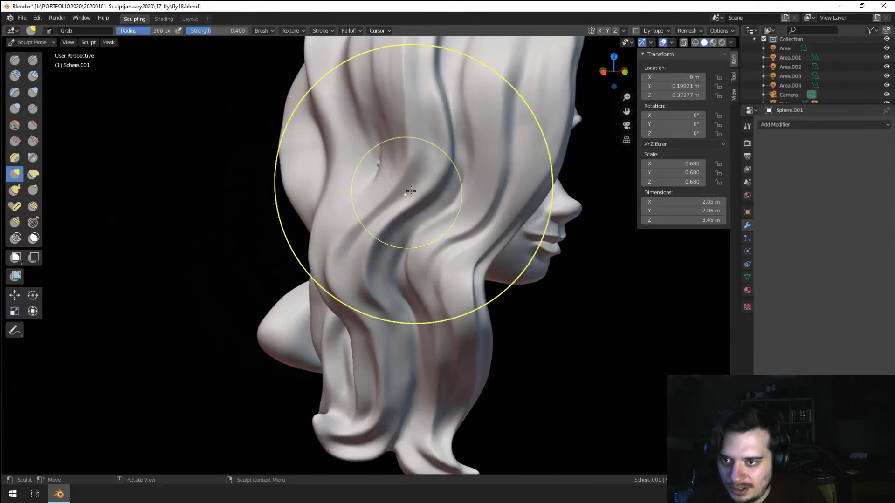
drag(408, 192, 405, 198)
Step: Pull the face-framing hair lock away from the cheek using the Grab brush at a 266 px radius
mouse_move(407, 199)
middle_down()
mouse_move(435, 205)
mouse_move(351, 201)
mouse_move(306, 223)
mouse_move(302, 236)
middle_up()
key(f)
click(485, 205)
key(f)
click(322, 244)
key(f)
click(356, 297)
key(f)
click(337, 305)
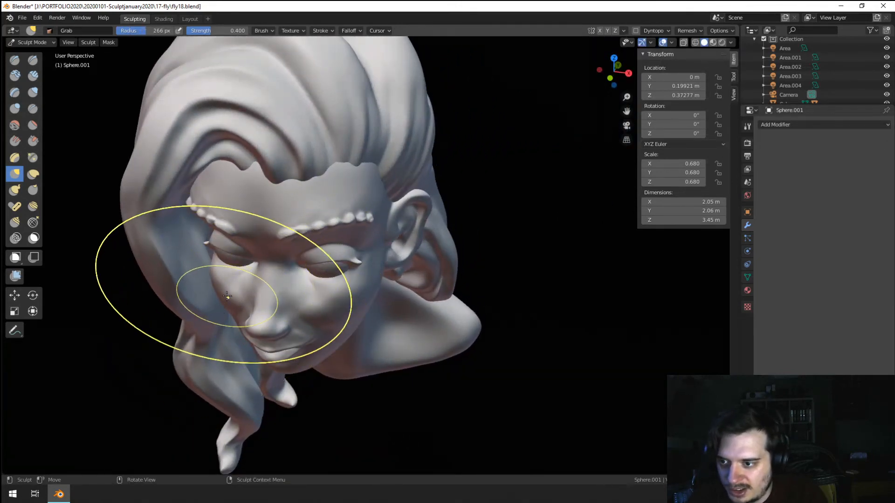
drag(227, 296, 219, 303)
Step: Refine the hanging hair lock next to the face using the Grab brush at a 295 px radius
middle_drag(219, 304, 223, 245)
key(f)
click(233, 243)
drag(233, 244, 238, 240)
mouse_move(243, 237)
middle_down()
mouse_move(263, 212)
mouse_move(257, 229)
middle_up()
key(f)
click(257, 229)
drag(266, 231, 266, 233)
key(bracketright)
key(bracketright)
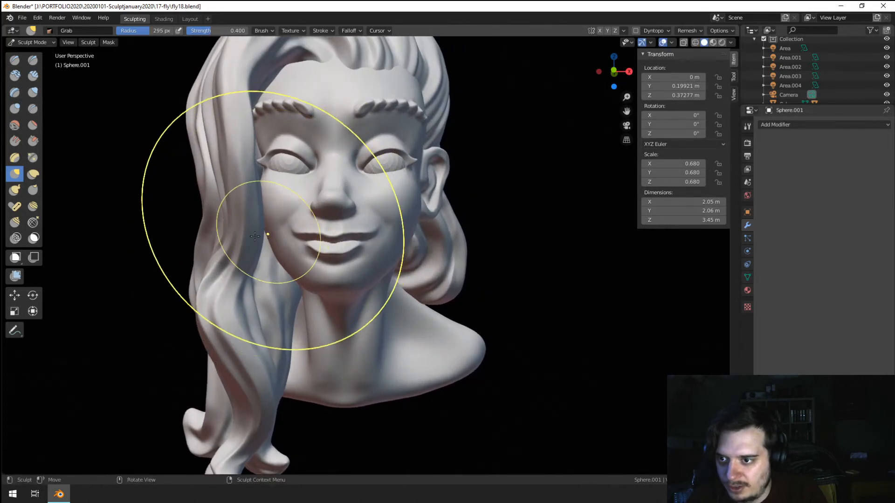
Step: Shift the hair beside the eye and temple outward using the Grab brush at a 306 px radius
middle_drag(245, 232, 260, 248)
middle_drag(263, 196, 241, 224)
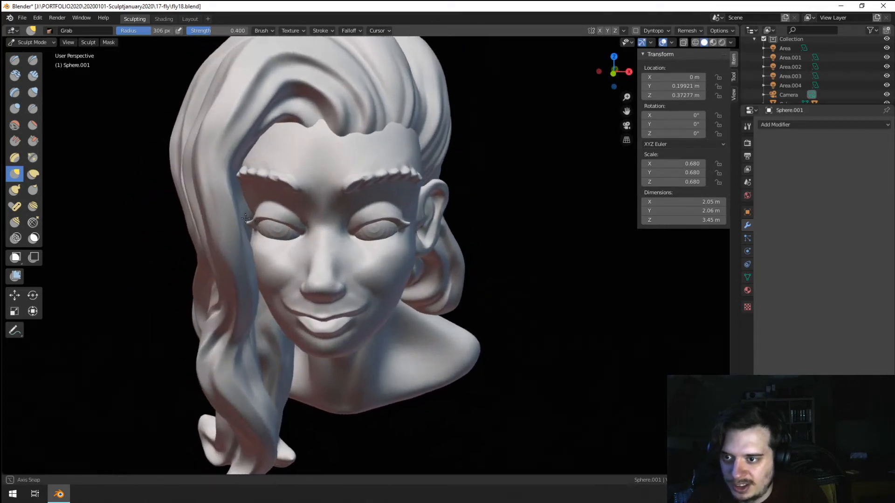
drag(233, 210, 226, 207)
middle_drag(228, 212, 249, 182)
key(f)
click(264, 206)
drag(264, 205, 271, 195)
Step: Adjust the inner edge and outer silhouette of the long hair lock with the Grab brush at 211 px and 188 px
mouse_move(268, 203)
ctrl+middle_down()
mouse_move(256, 226)
mouse_move(259, 208)
ctrl+middle_up()
key(f)
click(298, 198)
drag(302, 195, 316, 196)
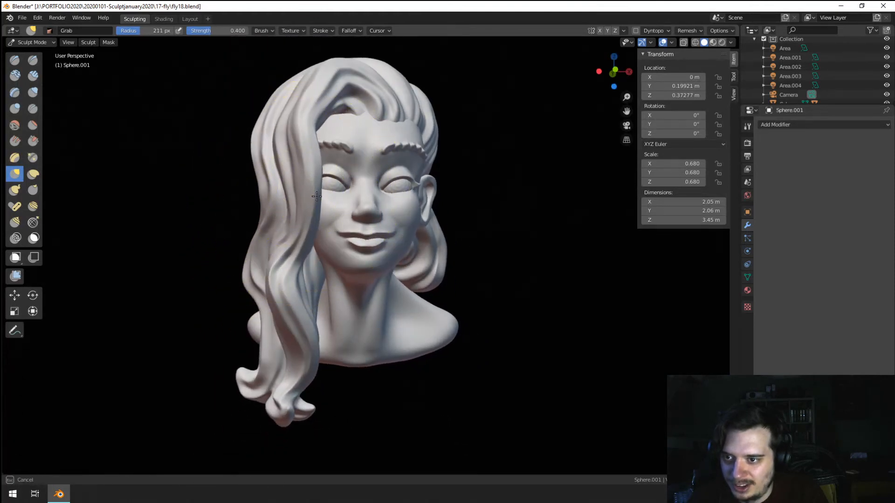
mouse_move(297, 216)
ctrl+middle_down()
mouse_move(286, 233)
mouse_move(279, 228)
ctrl+middle_up()
key(f)
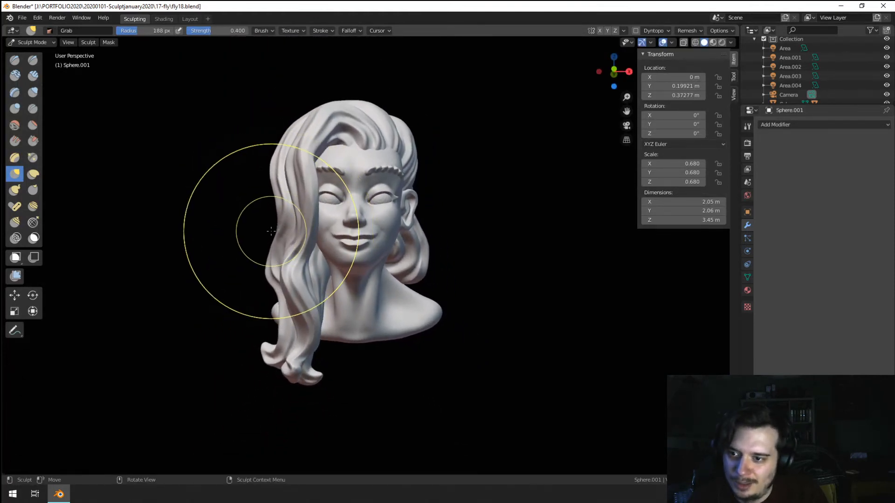
click(270, 235)
mouse_move(271, 235)
mouse_down()
mouse_move(282, 233)
mouse_move(277, 238)
mouse_up()
Step: Fine-tune the contour of the hair around the face with smaller Grab strokes, ending with a 130 px radius
ctrl+middle_drag(264, 224, 278, 175)
mouse_move(280, 170)
middle_down()
mouse_move(288, 158)
mouse_move(290, 226)
middle_up()
key(f)
click(362, 214)
drag(331, 200, 333, 197)
key(f)
click(401, 195)
mouse_move(370, 180)
middle_down()
mouse_move(357, 170)
mouse_move(347, 188)
middle_up()
mouse_move(340, 188)
middle_down()
mouse_move(319, 191)
mouse_move(339, 193)
middle_up()
key(f)
click(374, 193)
middle_drag(297, 211, 286, 213)
drag(276, 215, 280, 209)
Step: Leave Sculpt Mode on the hair and select the mirrored eyeballs in Object Mode
mouse_move(300, 206)
middle_down()
mouse_move(295, 190)
mouse_move(299, 202)
middle_up()
middle_drag(375, 291, 459, 311)
scroll(391, 325, down, 2)
middle_drag(390, 326, 321, 289)
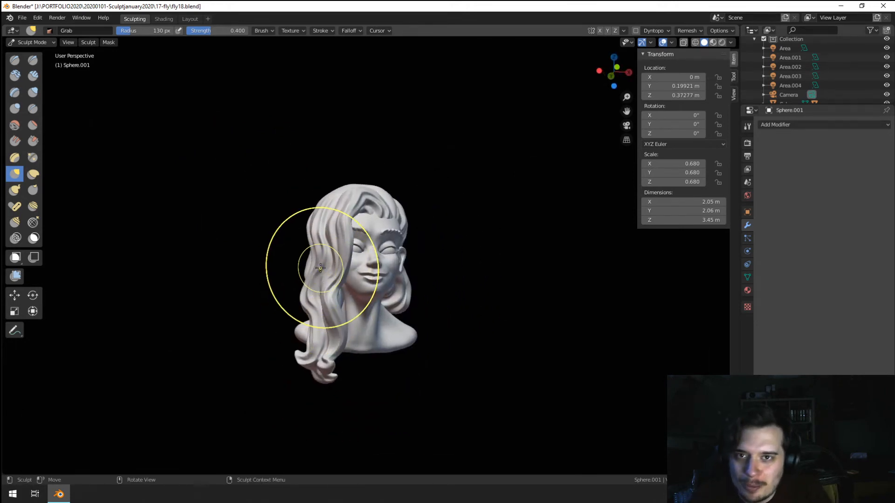
mouse_move(339, 329)
ctrl+middle_down()
mouse_move(371, 245)
mouse_move(350, 246)
ctrl+middle_up()
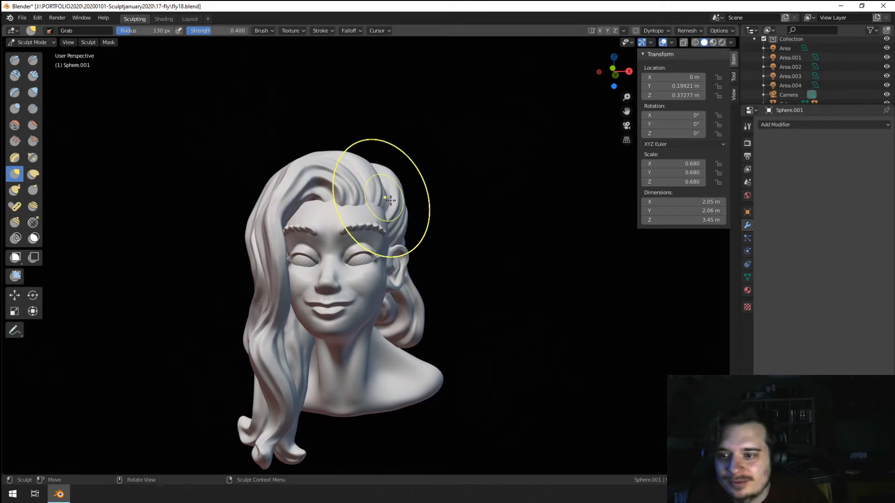
scroll(323, 139, up, 2)
click(32, 41)
click(31, 53)
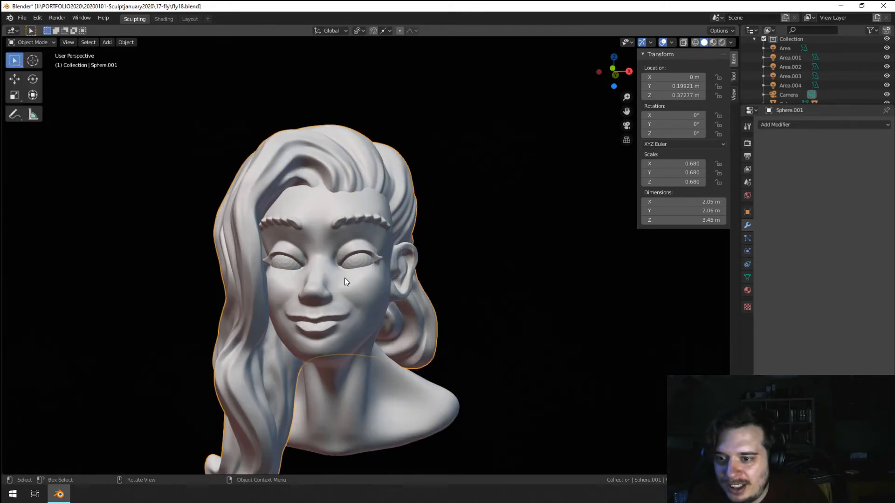
click(361, 264)
scroll(400, 331, up, 3)
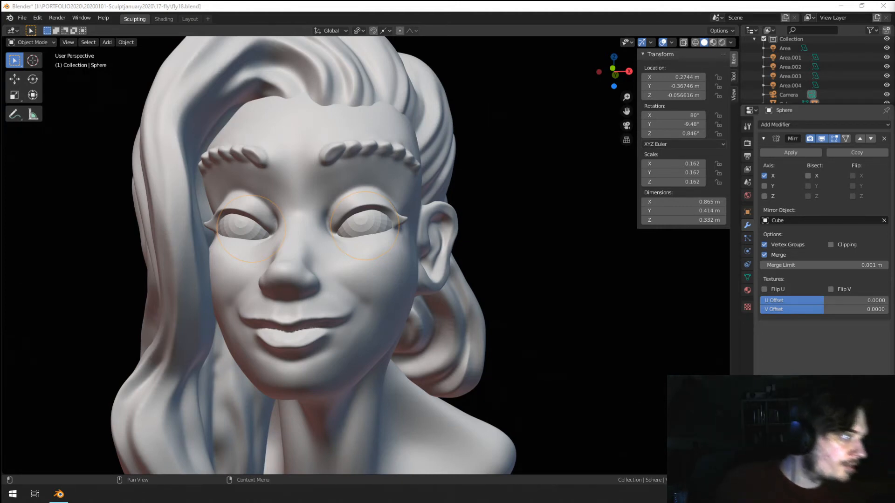
Step: Reselect the eyeballs and enter Sculpt Mode for them, close to the eye
middle_drag(406, 366, 372, 349)
scroll(452, 334, up, 4)
click(446, 335)
scroll(454, 330, down, 2)
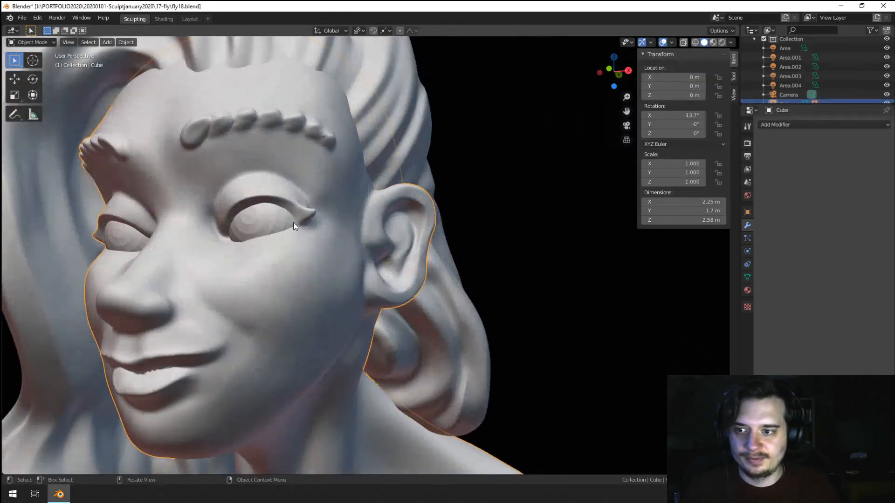
click(252, 233)
middle_drag(252, 233, 321, 240)
click(29, 43)
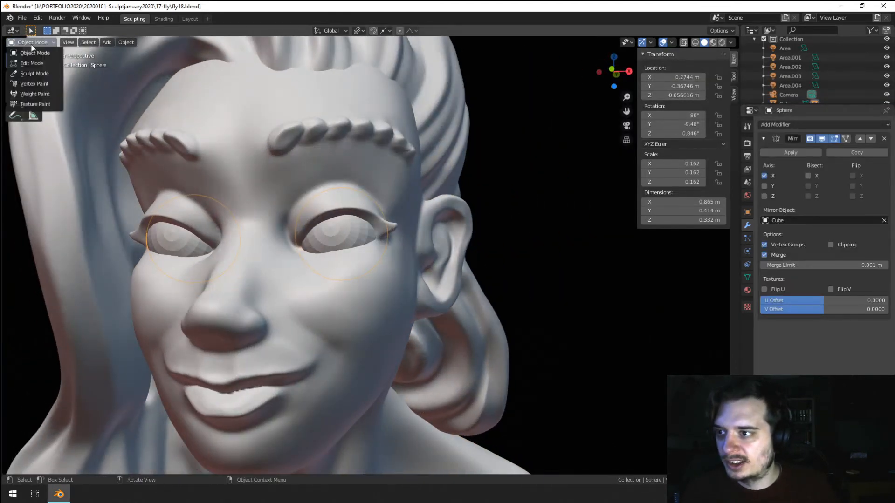
click(34, 73)
scroll(375, 324, up, 3)
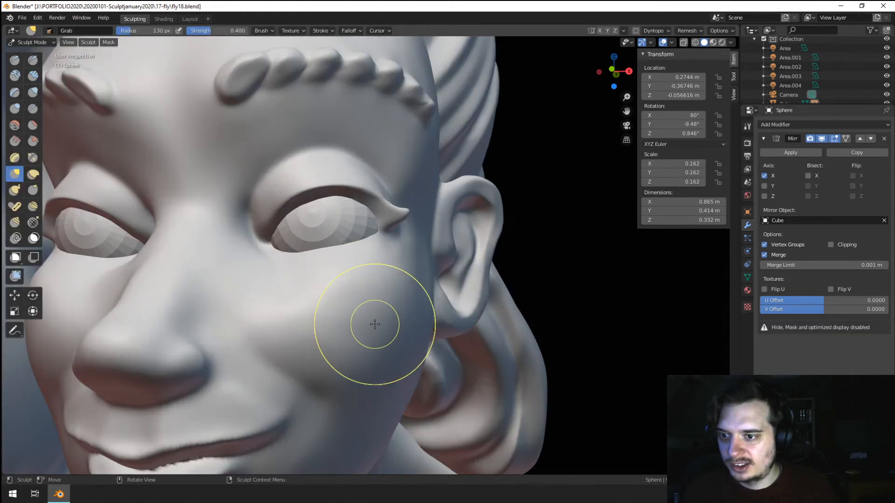
Step: Set the radial symmetry on Z to 8 and voxel-remesh the eyeballs
click(623, 30)
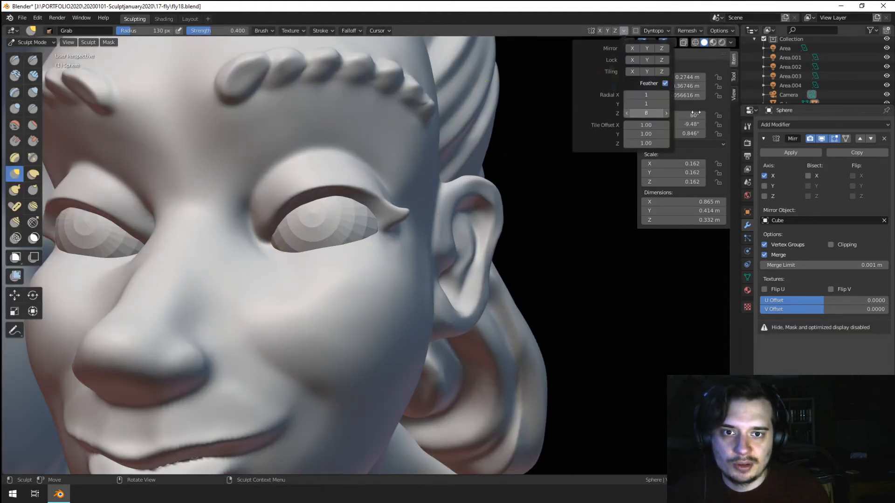
click(694, 31)
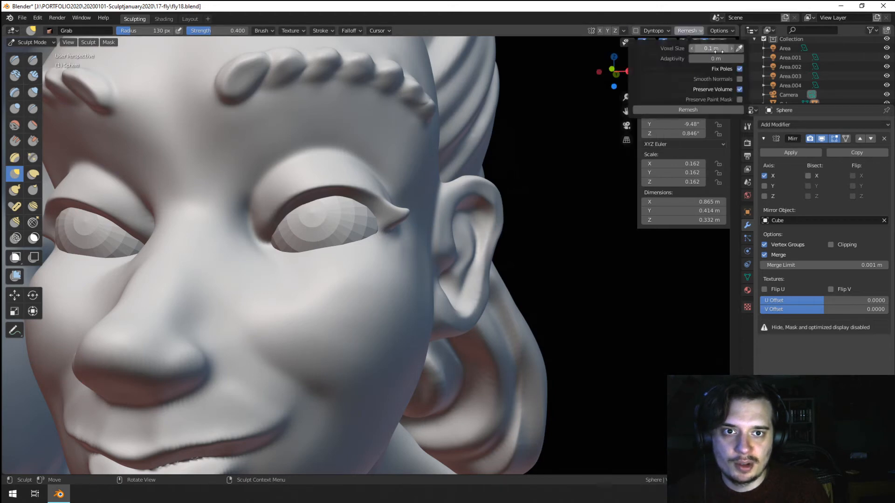
click(707, 113)
Step: Shape the eyeball surface with radially symmetric Grab strokes at a 201 px radius
key(f)
click(364, 249)
drag(308, 207, 291, 219)
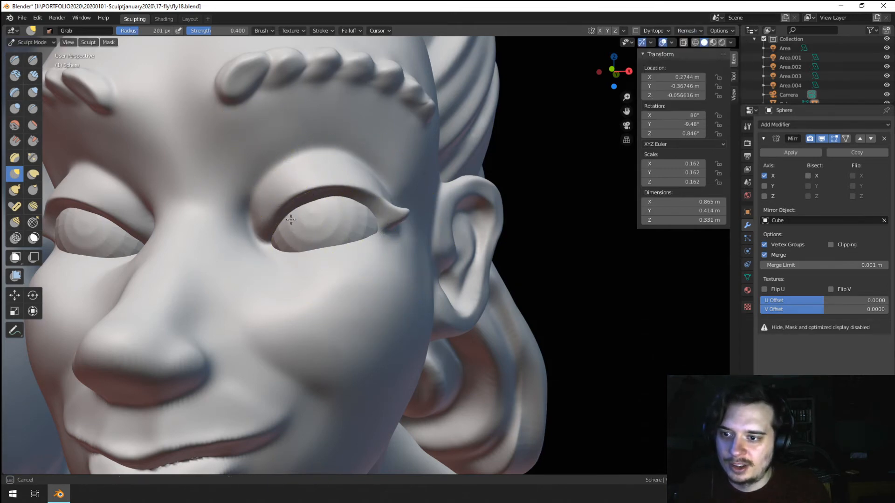
drag(381, 215, 380, 214)
scroll(322, 199, up, 1)
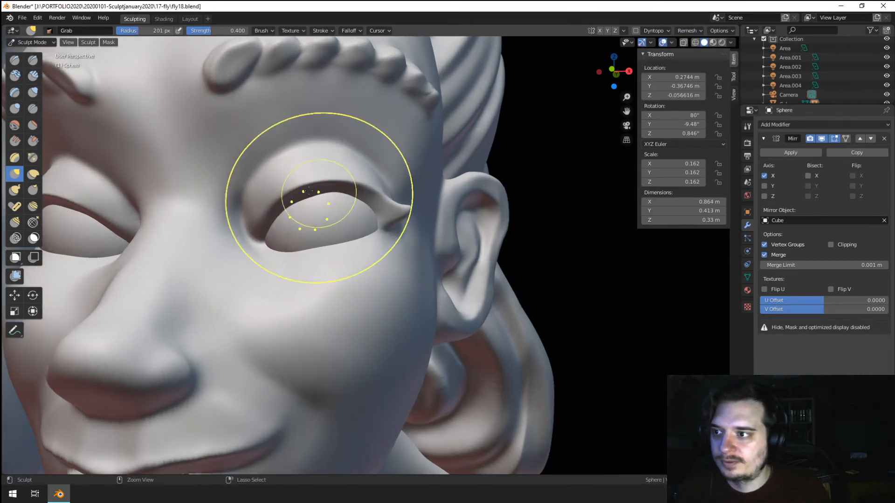
Step: Choose the Blob brush for the eyeballs and reduce its radius to 46 px
click(31, 94)
click(16, 108)
key(f)
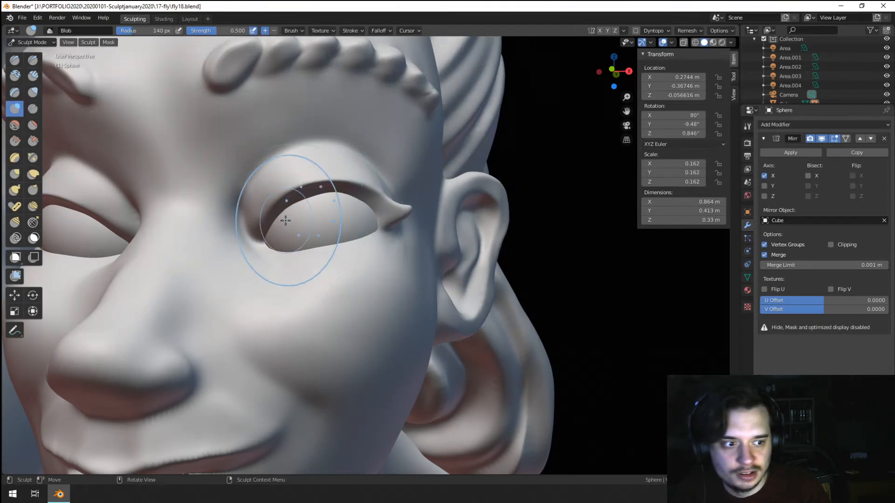
key(f)
click(280, 221)
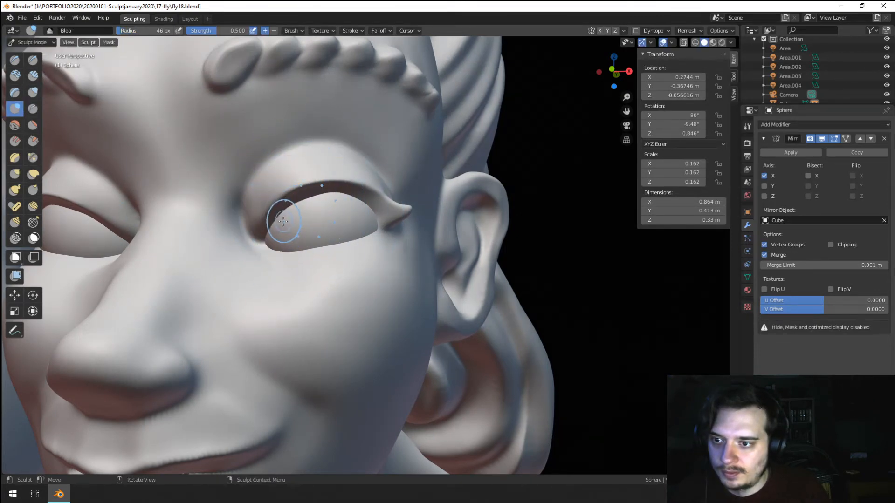
Step: Try a radially symmetric Blob stroke on the eyeball and undo it
mouse_move(302, 204)
mouse_down()
mouse_move(308, 217)
mouse_move(305, 210)
mouse_up()
scroll(273, 247, down, 3)
mouse_move(273, 247)
middle_down()
mouse_move(285, 242)
mouse_move(289, 214)
mouse_move(304, 200)
mouse_move(352, 208)
middle_up()
key(ctrl+z)
Step: Sculpt the iris detail into the eyeballs with the Blob brush
mouse_move(352, 208)
mouse_down()
mouse_move(361, 215)
mouse_move(344, 195)
mouse_up()
scroll(310, 241, down, 5)
scroll(314, 226, up, 8)
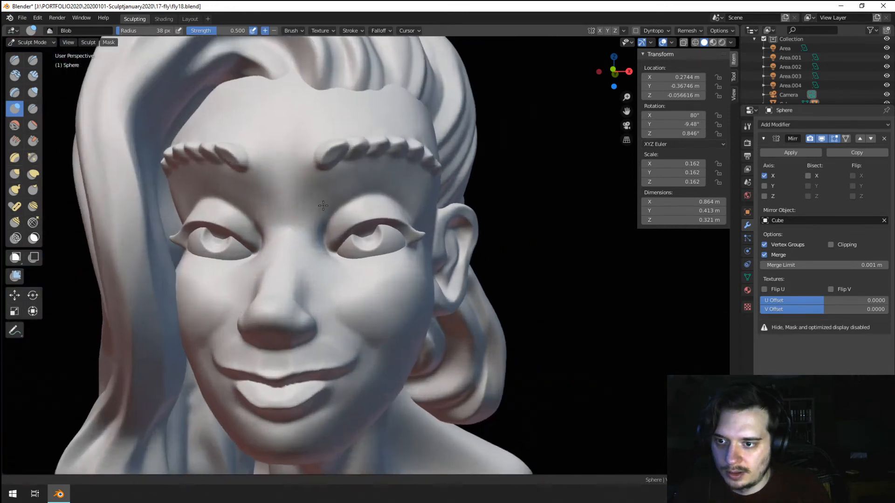
Step: Tighten the iris rim with a Pinch/Magnify stroke, and refine the eyeball with the Blob brush at a 30 px radius
click(32, 158)
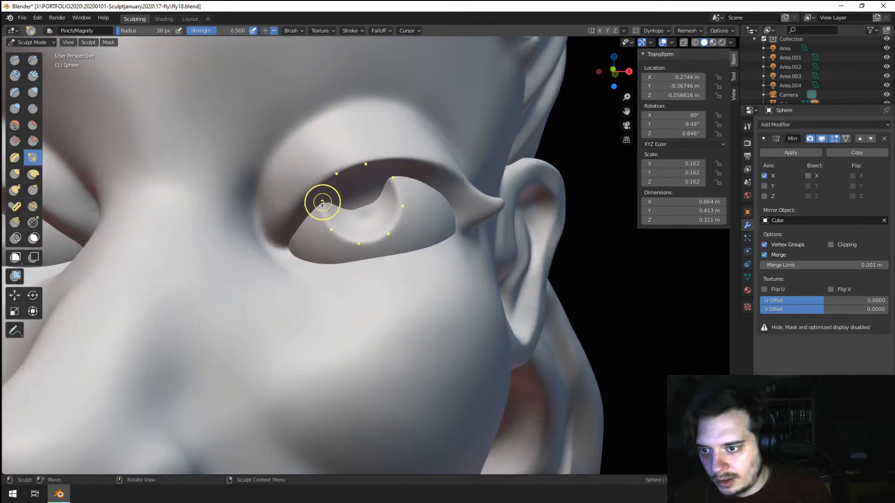
mouse_move(322, 200)
mouse_down()
mouse_move(355, 238)
mouse_move(343, 235)
mouse_move(361, 215)
mouse_up()
click(15, 108)
key(f)
click(365, 222)
scroll(362, 201, down, 5)
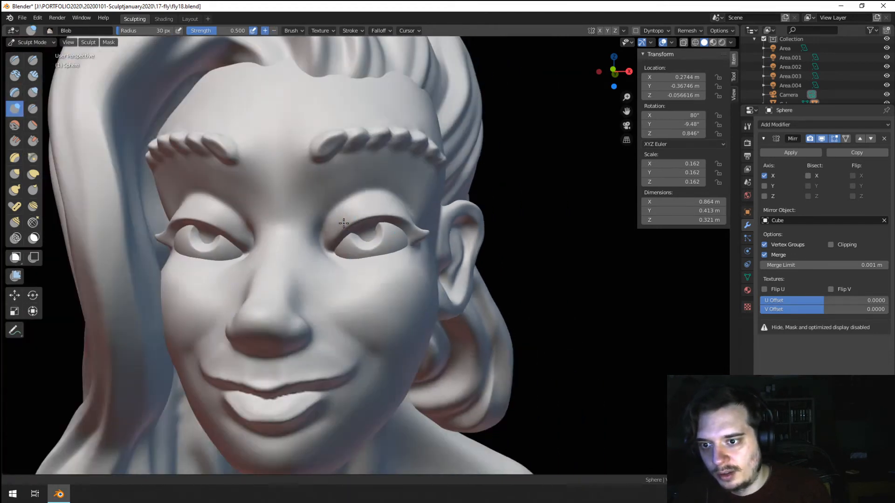
mouse_move(347, 208)
middle_down()
mouse_move(359, 207)
mouse_move(356, 194)
mouse_move(323, 241)
middle_up()
scroll(355, 194, down, 2)
scroll(323, 240, up, 4)
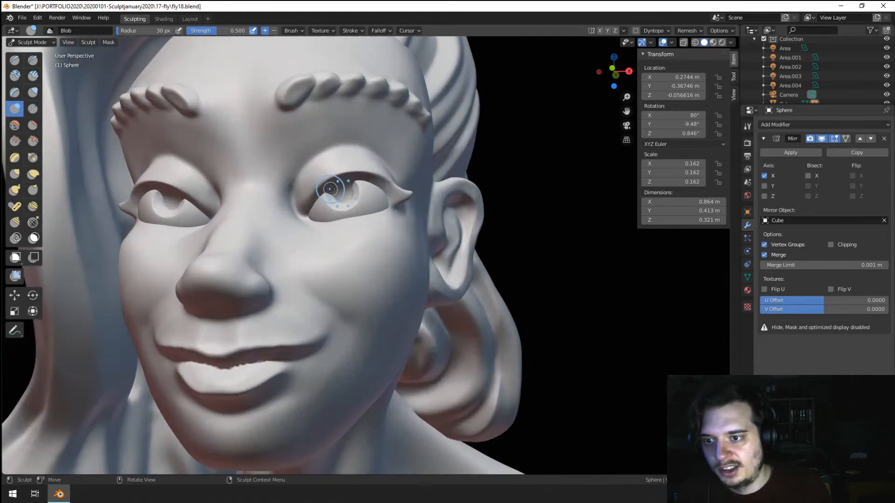
Step: Leave sculpting on the eyeballs and enter Sculpt Mode on the head mesh
click(33, 42)
click(35, 53)
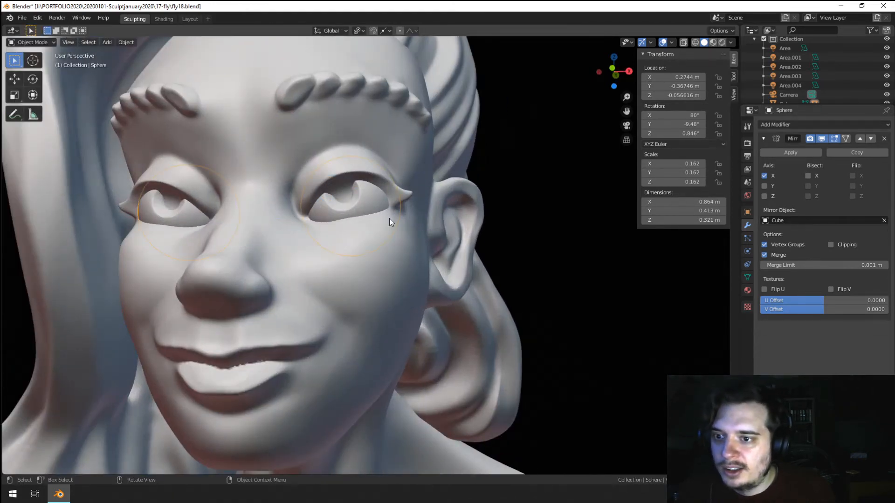
click(346, 191)
click(31, 43)
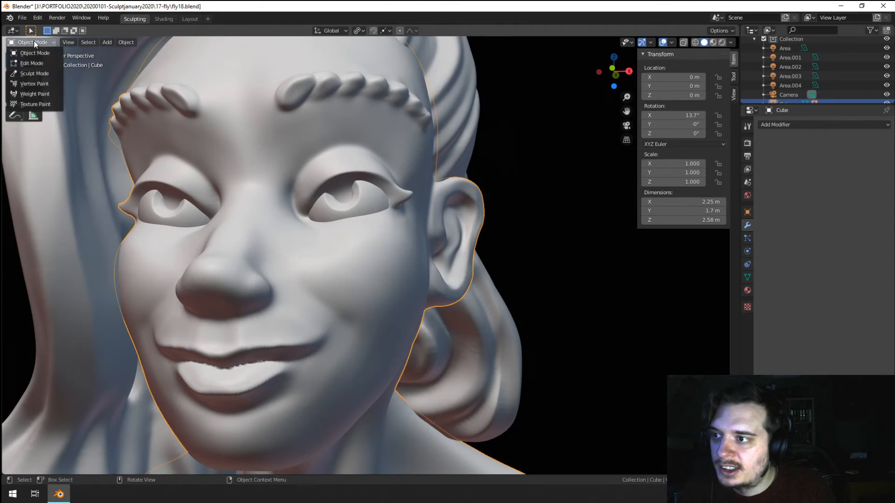
click(33, 74)
scroll(326, 221, up, 3)
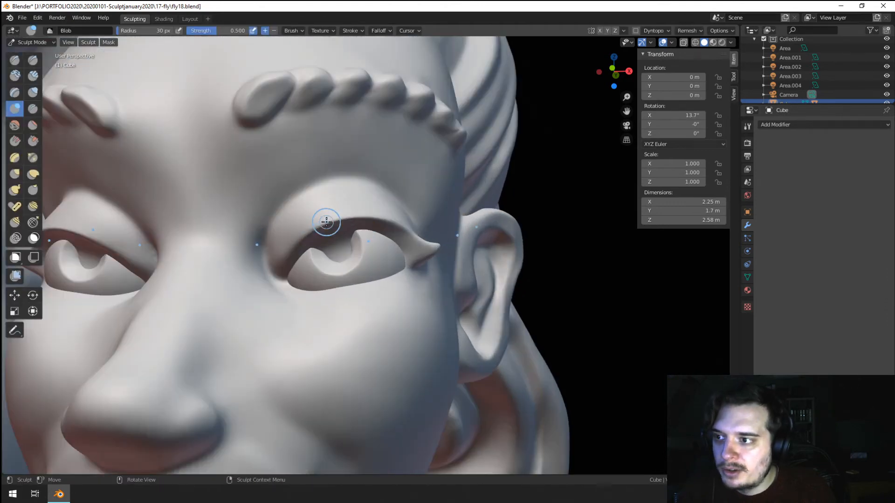
Step: Replace the radial sculpting symmetry with X mirror symmetry for the head
middle_drag(256, 215, 260, 254)
click(624, 31)
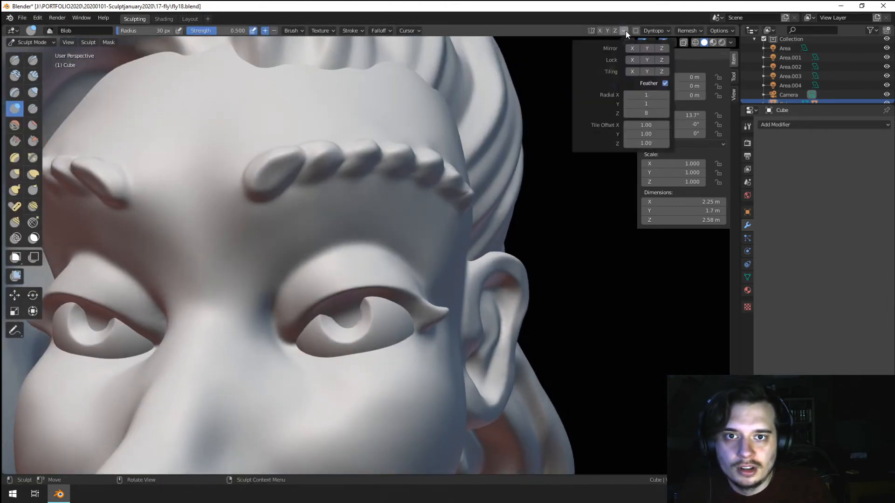
middle_drag(379, 238, 379, 228)
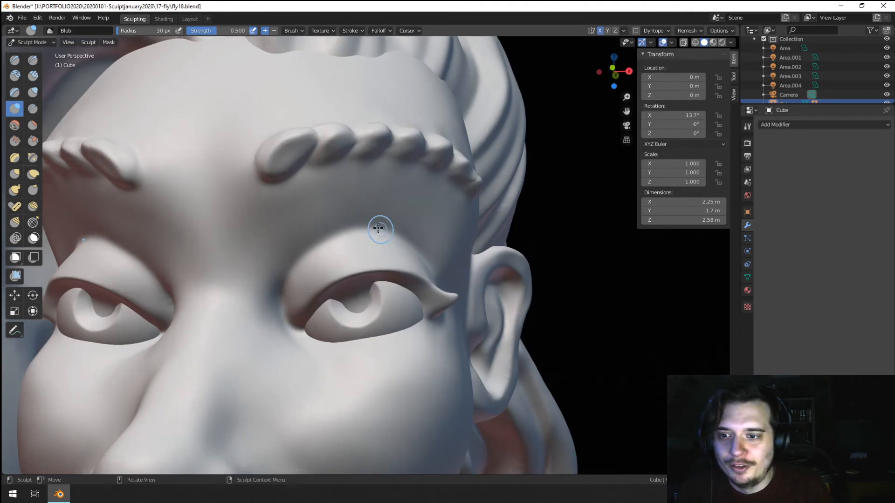
Step: Sculpt the underside of the upper eyelids with the Blob brush
mouse_move(357, 199)
middle_down()
mouse_move(368, 256)
mouse_move(348, 204)
middle_up()
key(f)
click(329, 161)
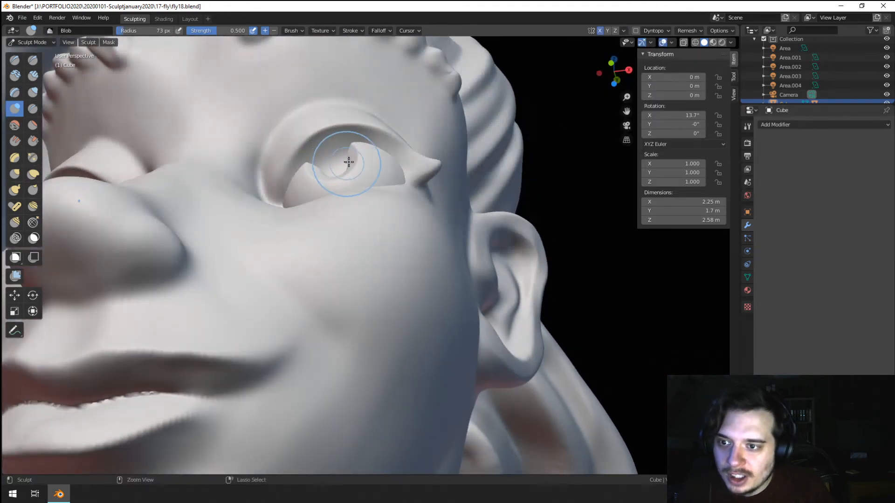
key(f)
click(326, 166)
mouse_move(325, 167)
mouse_down()
mouse_move(306, 179)
mouse_move(320, 163)
mouse_up()
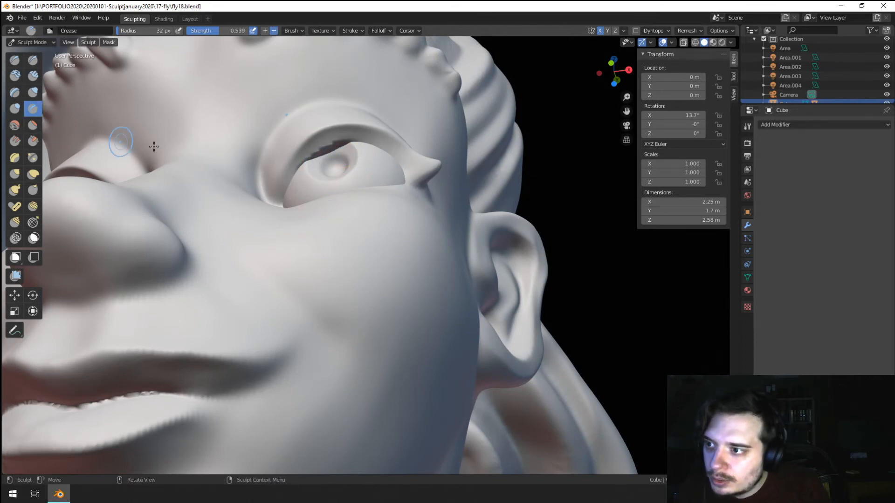
Step: Sharpen the upper eyelid edge with Crease strokes, ending at a 39 px radius
key(f)
click(319, 158)
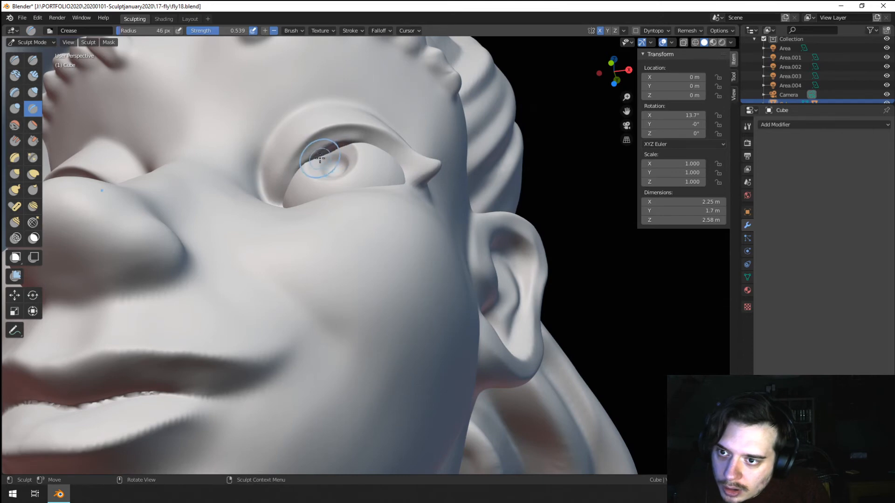
key(f)
click(298, 166)
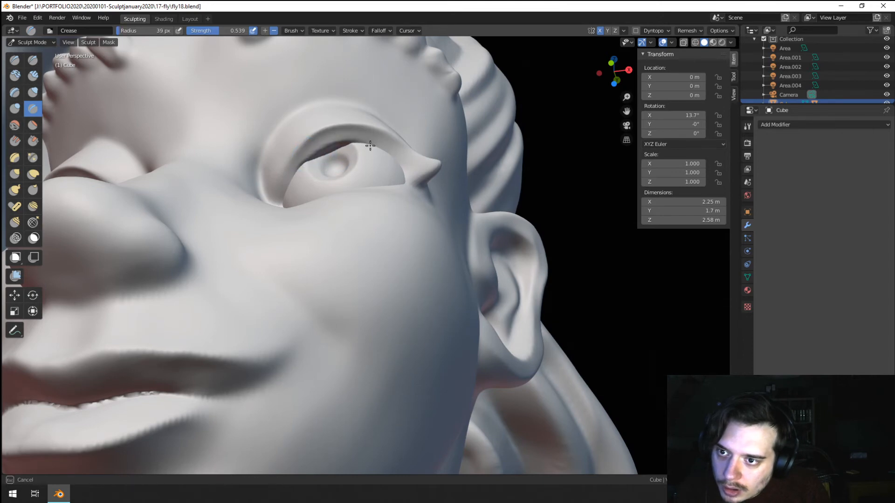
drag(352, 138, 349, 139)
Step: Reshape the outer area of both eyes with a mirrored Grab stroke at a 115 px radius
mouse_move(345, 140)
ctrl+middle_down()
mouse_move(336, 154)
mouse_move(344, 180)
mouse_move(300, 228)
ctrl+middle_up()
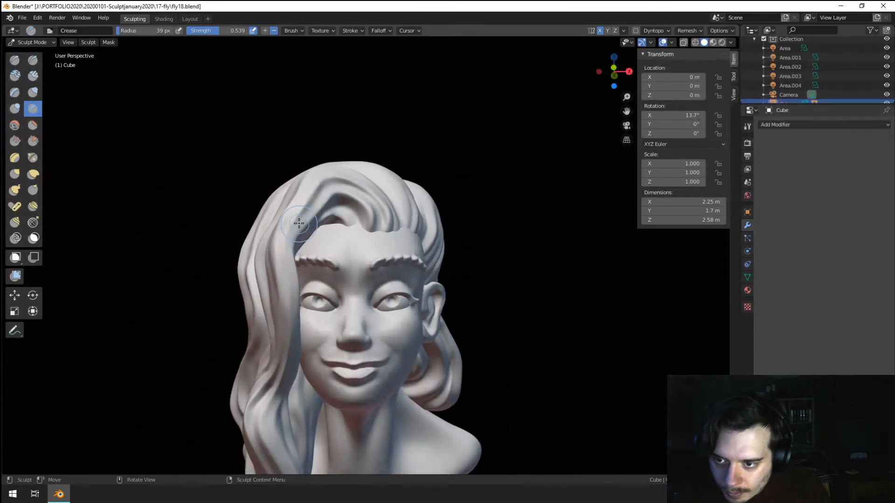
scroll(299, 224, up, 5)
key(g)
key(f)
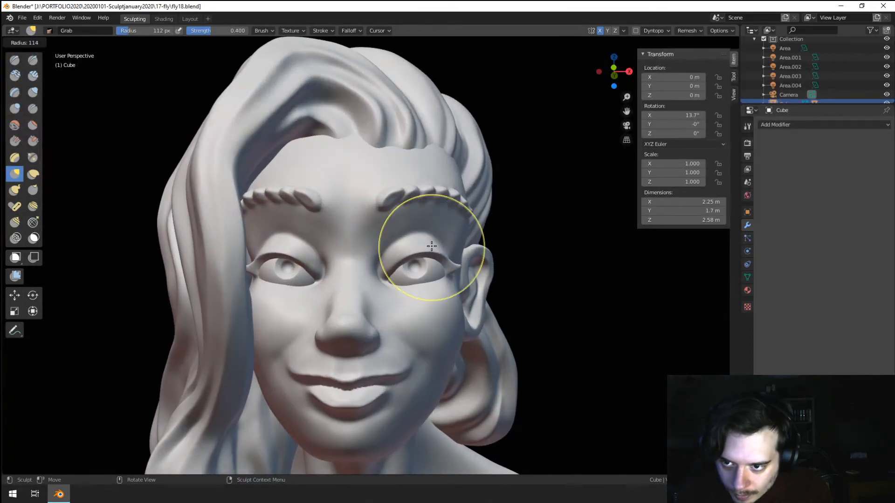
click(432, 246)
drag(441, 245, 435, 251)
Step: Reduce the Grab radius to 78 px and adjust the eye contours, checking the face from several angles
key(f)
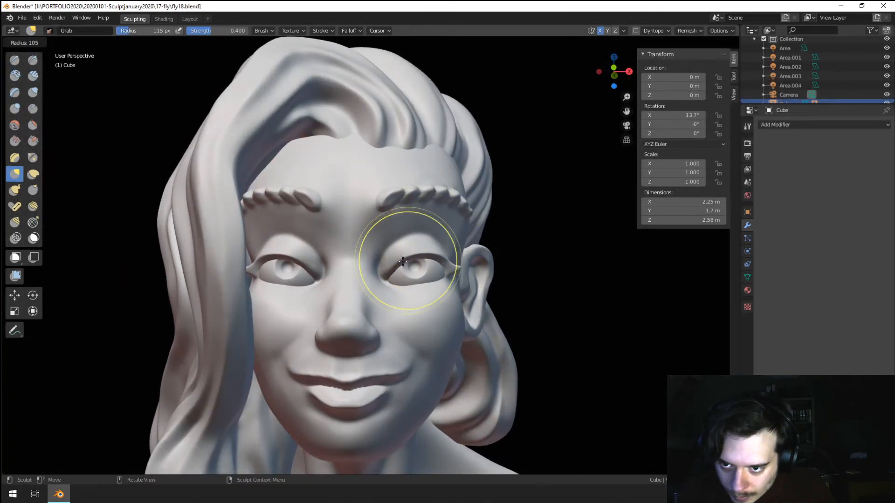
click(403, 262)
mouse_move(400, 270)
middle_down()
mouse_move(294, 282)
mouse_move(366, 275)
mouse_move(304, 286)
mouse_move(335, 280)
mouse_move(354, 254)
mouse_move(341, 226)
middle_up()
middle_drag(282, 251, 339, 248)
scroll(333, 256, down, 5)
mouse_move(310, 286)
middle_down()
mouse_move(324, 296)
mouse_move(356, 287)
mouse_move(344, 275)
middle_up()
scroll(336, 242, up, 5)
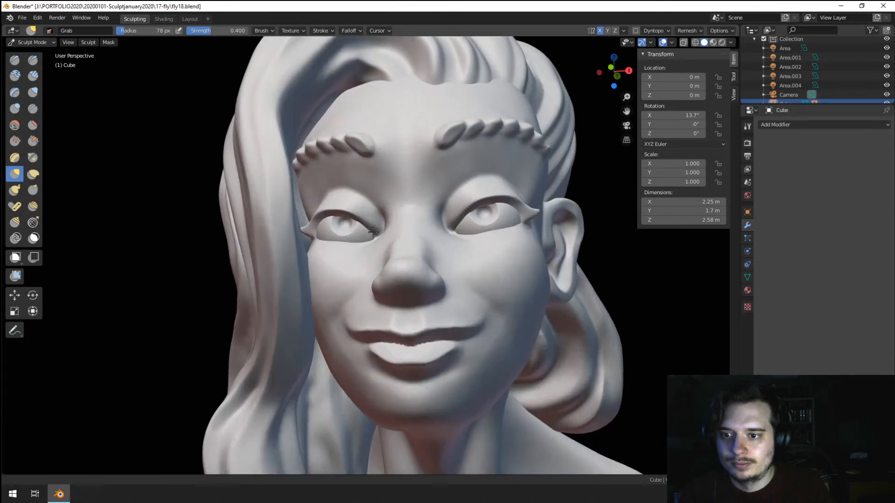
scroll(333, 237, up, 2)
scroll(342, 243, down, 6)
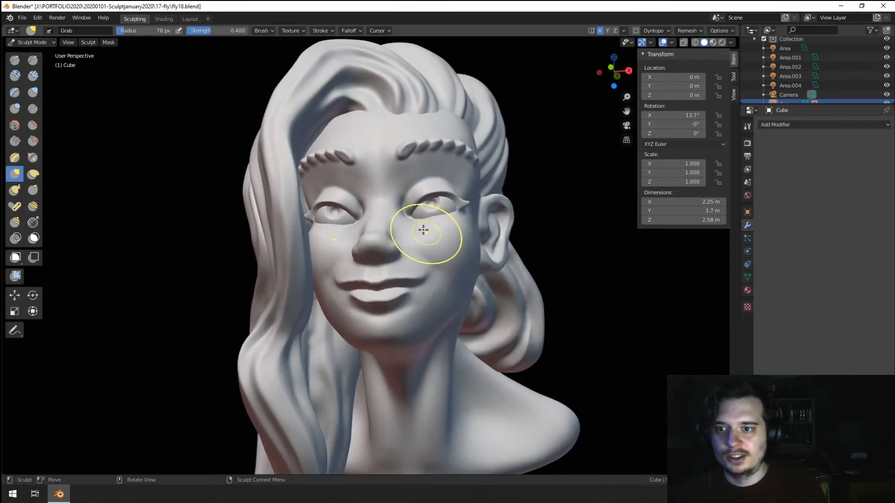
Step: Turn off X mirror symmetry and enlarge the Grab brush radius to 167 px for asymmetric shaping
middle_drag(429, 230, 435, 244)
click(599, 31)
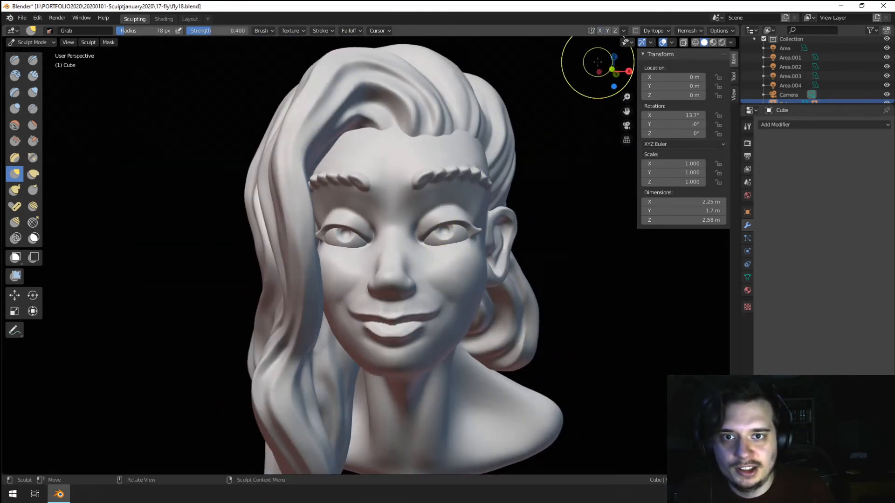
key(f)
click(414, 194)
middle_drag(407, 192, 408, 205)
Step: Shape the eyebrows and brow area asymmetrically with Grab strokes, using a radius of 123 px at the inner brow
key(f)
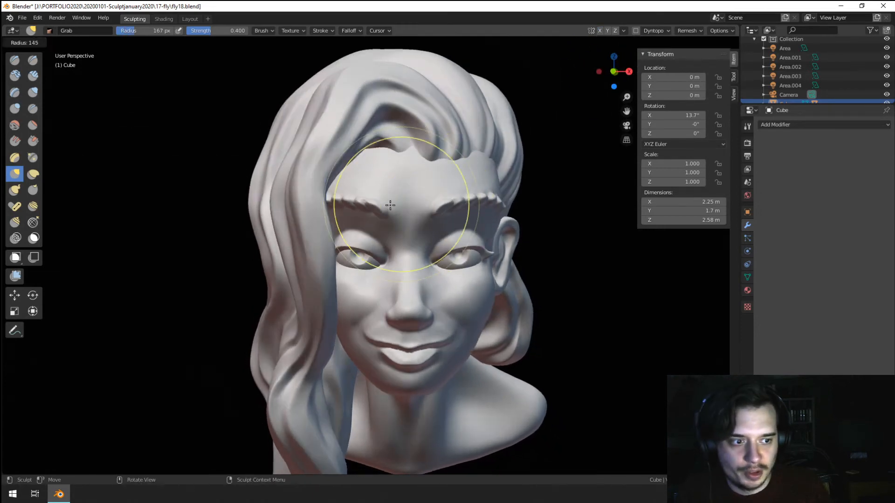
click(375, 202)
mouse_move(338, 190)
middle_down()
mouse_move(410, 156)
mouse_move(428, 161)
mouse_move(404, 175)
middle_up()
key(f)
click(370, 167)
key(f)
click(419, 161)
click(419, 161)
key(f)
click(412, 169)
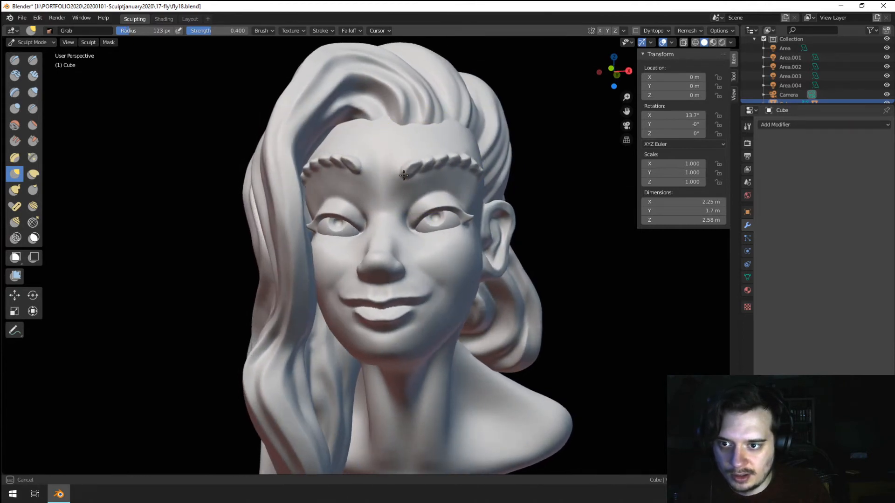
drag(402, 182, 405, 182)
middle_drag(420, 179, 425, 175)
drag(417, 168, 417, 172)
Step: Adjust the upper eyelid on the exposed-ear side with Grab strokes at a 111 px radius
key(f)
click(406, 176)
mouse_move(416, 174)
middle_down()
mouse_move(407, 182)
mouse_move(432, 186)
mouse_move(435, 205)
middle_up()
key(f)
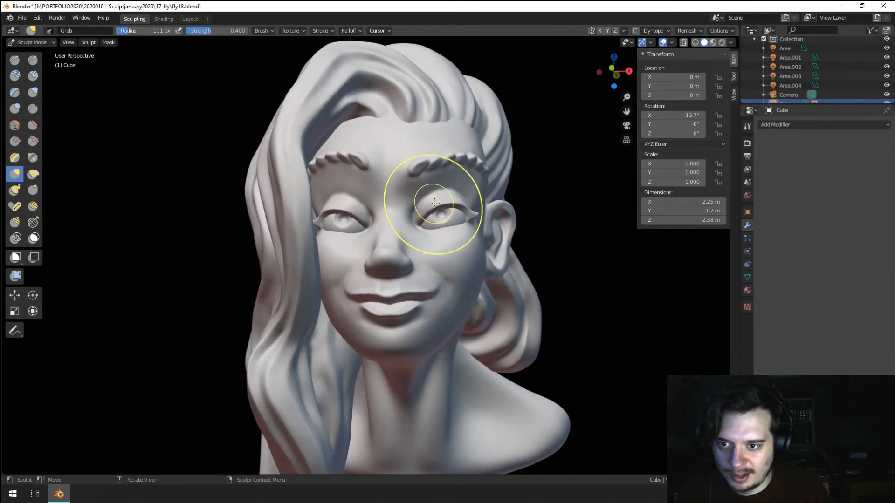
drag(435, 206, 436, 204)
middle_drag(436, 205, 442, 214)
Step: Adjust the eye beside the long hair with Grab strokes, ending at a 90 px radius
key(f)
click(403, 225)
drag(352, 213, 352, 208)
key(f)
click(350, 208)
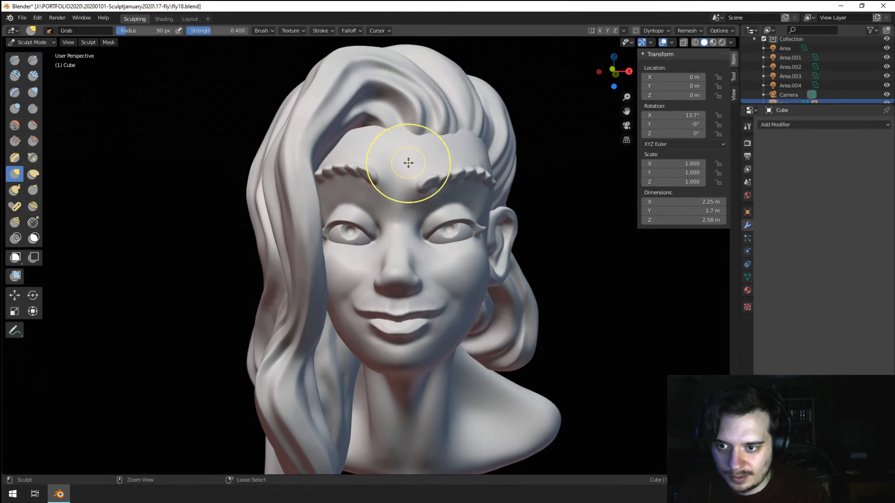
Step: Shape the mouth and smile asymmetrically with the Grab brush at 123 px and 139 px radii
mouse_move(423, 232)
middle_down()
mouse_move(384, 255)
mouse_move(380, 290)
mouse_move(390, 269)
mouse_move(398, 297)
middle_up()
key(f)
click(379, 280)
key(f)
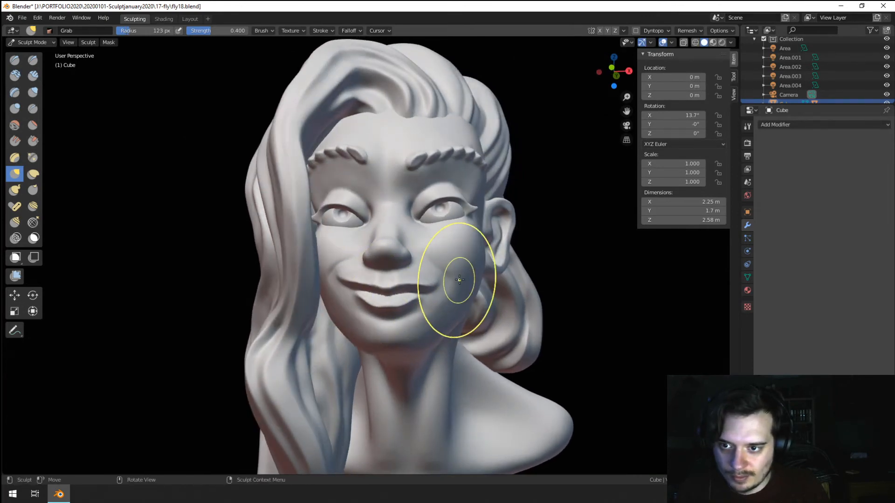
click(425, 294)
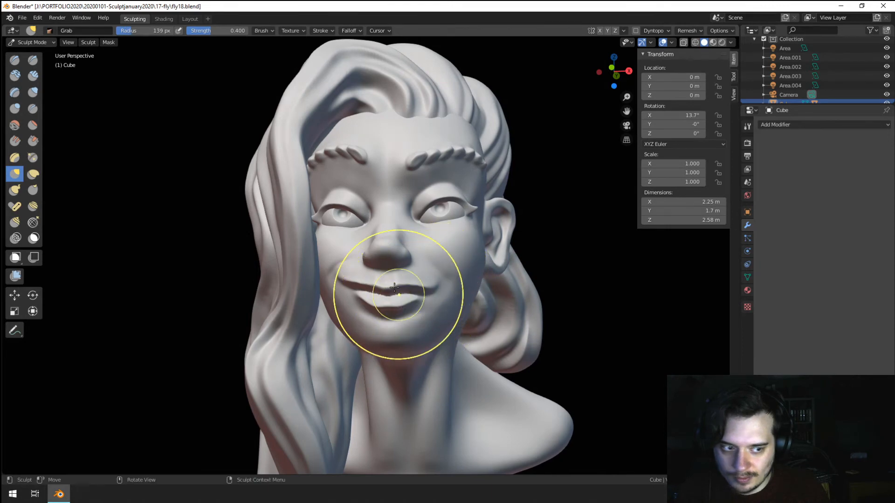
Step: Adjust the mouth corner and cheek on the long-hair side with Grab at a 112 px radius
middle_drag(385, 326, 374, 297)
key(f)
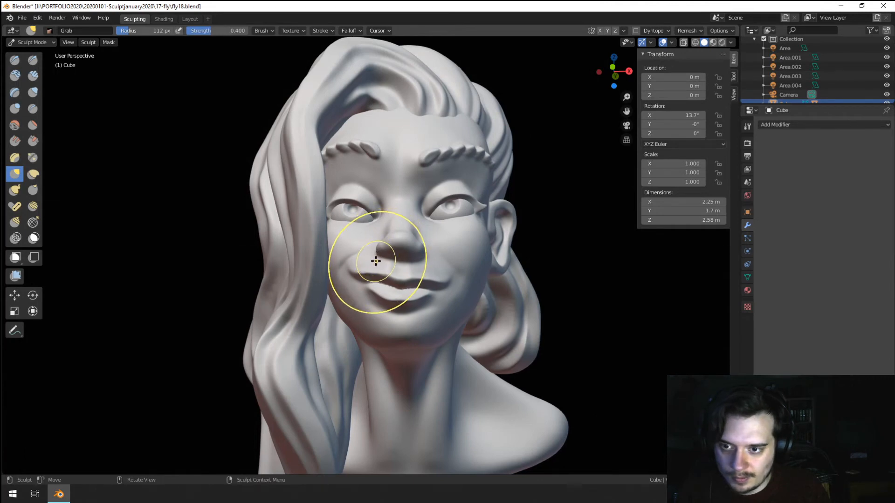
click(379, 247)
mouse_move(380, 247)
middle_down()
mouse_move(419, 263)
mouse_move(401, 251)
mouse_move(364, 261)
mouse_move(365, 252)
middle_up()
scroll(415, 248, down, 2)
Step: Refine the jaw and cheek on the long-hair side from below with Grab at 140 px and 121 px radii
mouse_move(365, 252)
middle_down()
mouse_move(293, 260)
mouse_move(289, 275)
mouse_move(343, 283)
mouse_move(364, 273)
mouse_move(359, 265)
mouse_move(294, 278)
mouse_move(300, 239)
mouse_move(336, 232)
middle_up()
key(f)
click(306, 276)
key(f)
click(286, 275)
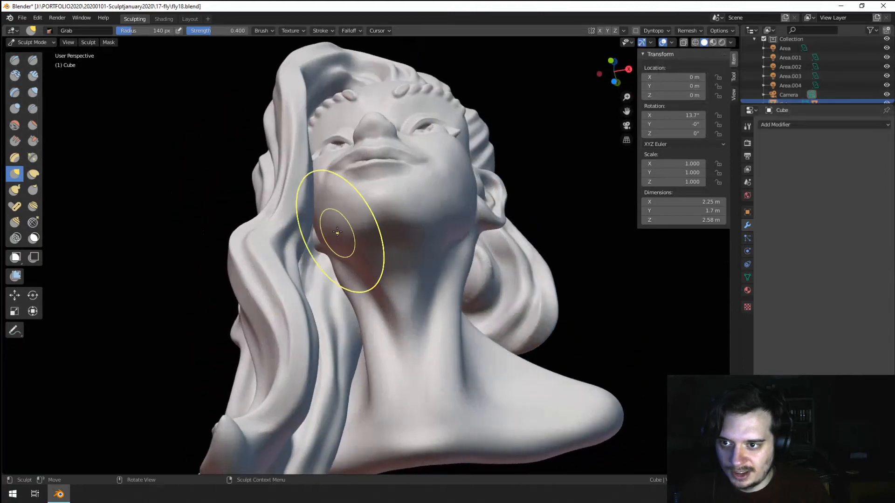
key(f)
click(323, 187)
Step: Reshape the eyelid and brow area beside the long hair with Grab at 87 px and 111 px radii
mouse_move(330, 192)
middle_down()
mouse_move(343, 257)
mouse_move(350, 233)
middle_up()
key(f)
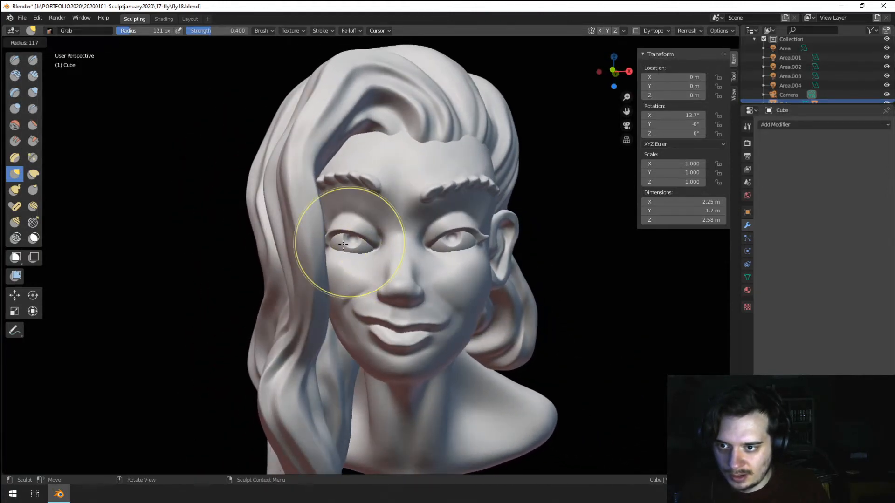
click(358, 236)
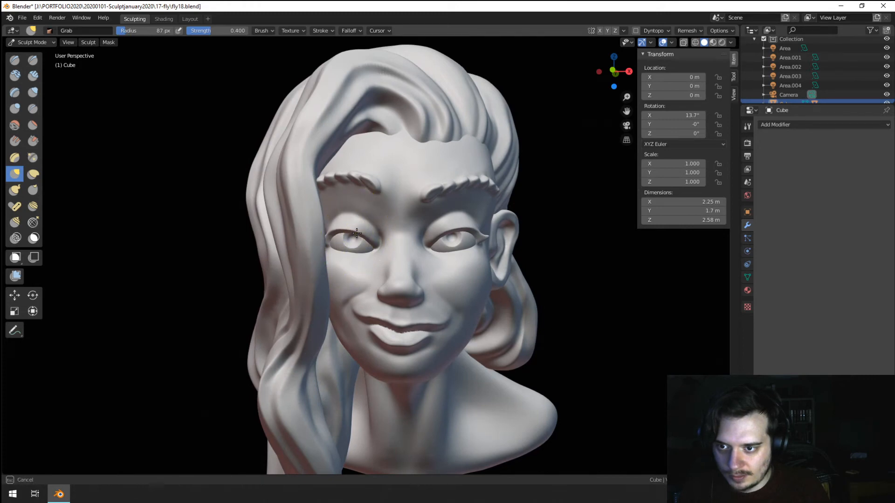
middle_drag(390, 208, 398, 203)
key(f)
click(416, 211)
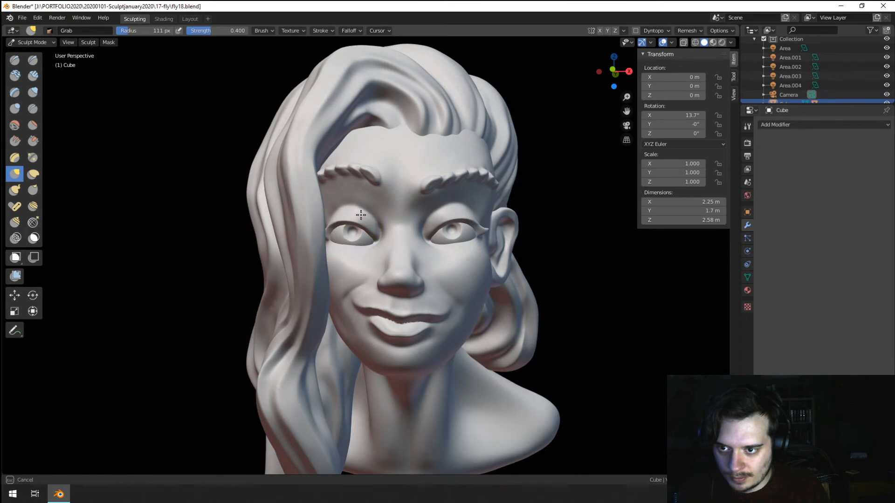
mouse_move(394, 198)
middle_down()
mouse_move(393, 155)
mouse_move(370, 160)
mouse_move(396, 186)
mouse_move(450, 167)
mouse_move(373, 206)
mouse_move(383, 196)
middle_up()
Step: Turn X mirror symmetry back on and sculpt the sides of the nose with the Blob brush at a 71 px radius
click(599, 31)
shift+middle_drag(522, 118, 425, 193)
click(14, 108)
mouse_move(261, 261)
middle_down()
mouse_move(269, 278)
mouse_move(226, 333)
mouse_move(266, 344)
mouse_move(305, 336)
middle_up()
key(f)
click(381, 358)
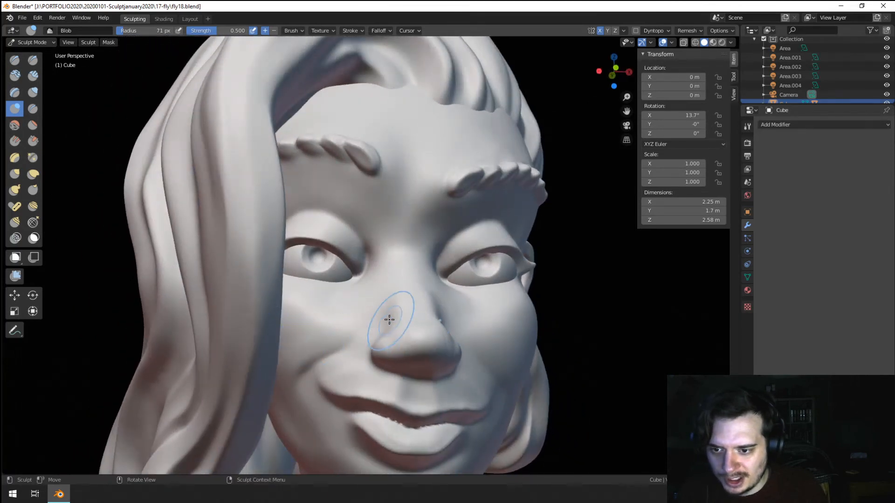
middle_drag(390, 320, 379, 310)
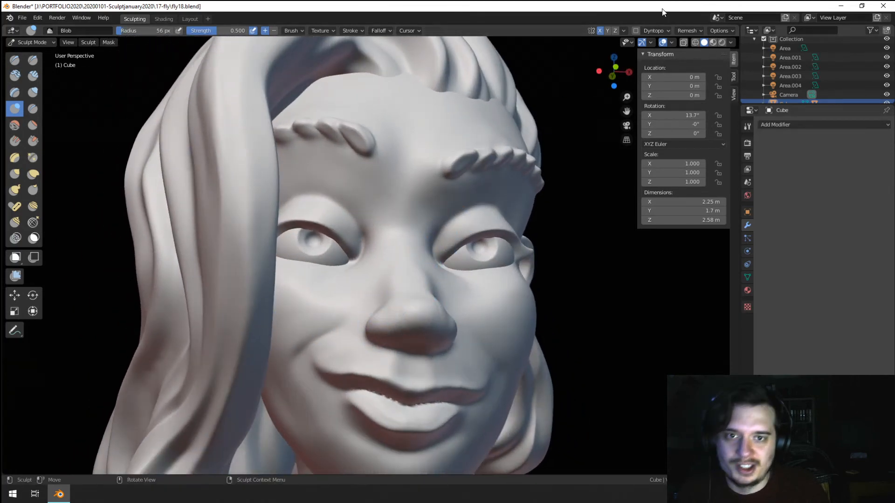
Step: Remesh the head with a voxel size of 0.003 m
click(685, 30)
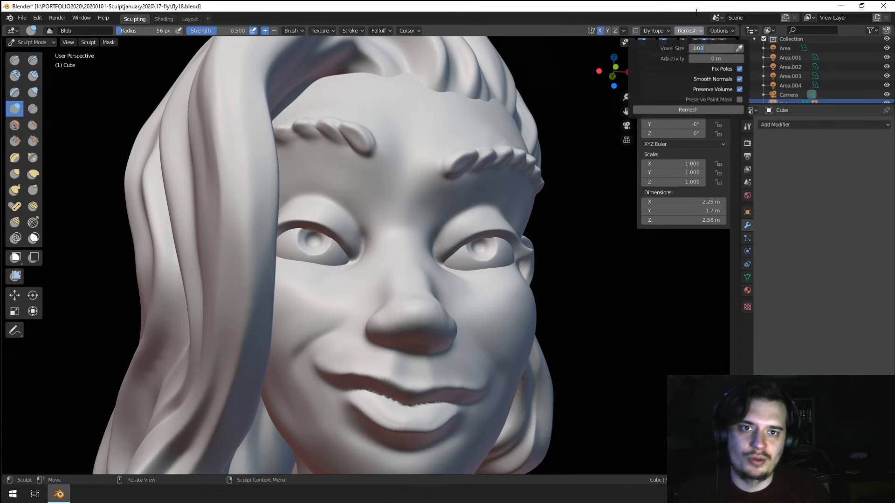
click(678, 110)
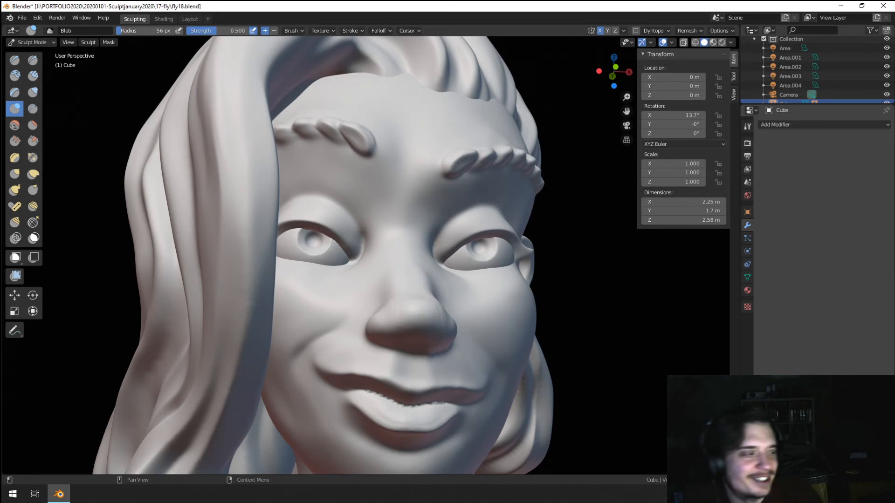
Step: Refine the nose bridge in profile with the Grab brush at 65 px and 87 px radii
middle_drag(441, 317, 404, 309)
scroll(403, 310, down, 3)
mouse_move(354, 368)
middle_down()
mouse_move(276, 382)
mouse_move(256, 394)
mouse_move(233, 359)
middle_up()
key(g)
key(f)
click(285, 376)
key(f)
click(248, 291)
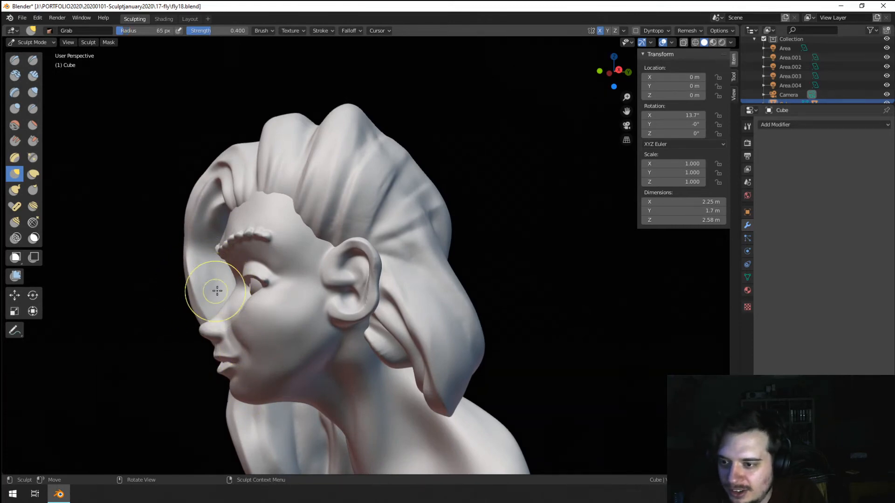
key(f)
click(233, 282)
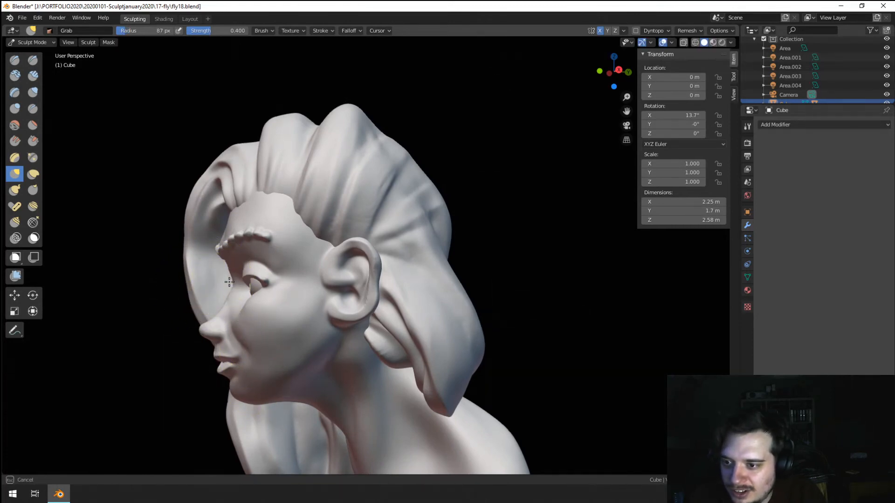
mouse_move(229, 282)
middle_down()
mouse_move(279, 279)
mouse_move(314, 256)
mouse_move(310, 242)
middle_up()
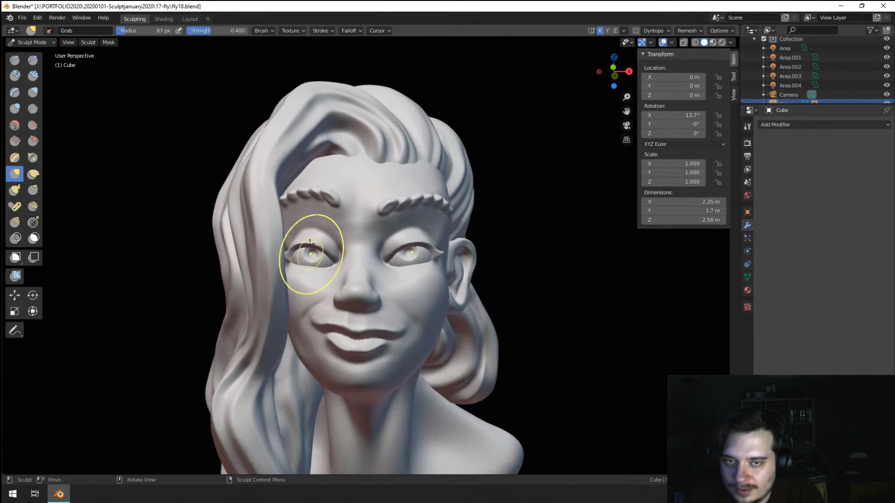
Step: Define the sides of the nose bridge with the Crease brush at a 49 px radius
ctrl+middle_drag(424, 311, 404, 281)
mouse_move(404, 341)
shift+middle_down()
mouse_move(402, 288)
mouse_move(390, 270)
mouse_move(174, 204)
shift+middle_up()
click(33, 108)
mouse_move(117, 177)
middle_down()
mouse_move(225, 250)
mouse_move(205, 343)
mouse_move(254, 280)
mouse_move(335, 257)
mouse_move(386, 291)
mouse_move(353, 343)
mouse_move(448, 351)
middle_up()
key(f)
click(366, 275)
key(f)
click(382, 314)
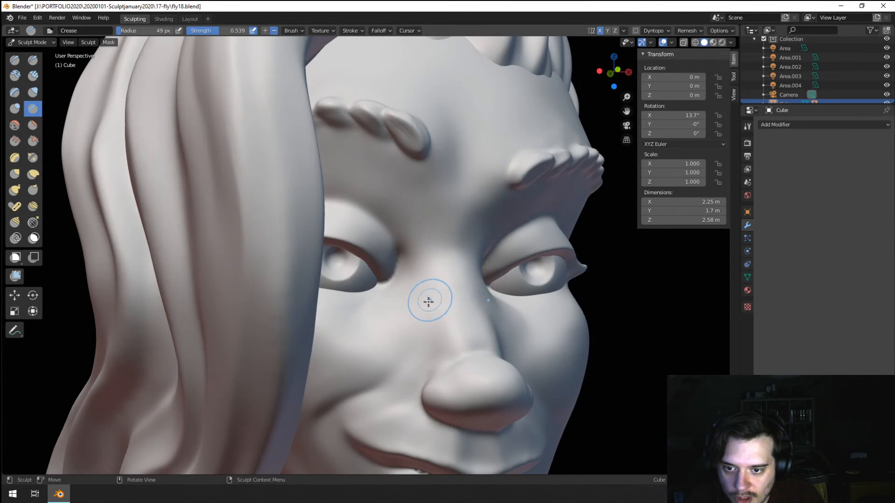
Step: Nudge the side of the nose tip slightly inward with the Grab brush
key(g)
middle_drag(428, 302, 383, 360)
key(f)
click(400, 368)
drag(344, 406, 350, 403)
middle_drag(351, 403, 370, 353)
Step: Flatten the sides of the nose with the Flatten/Contrast brush at a 106 px radius
click(36, 128)
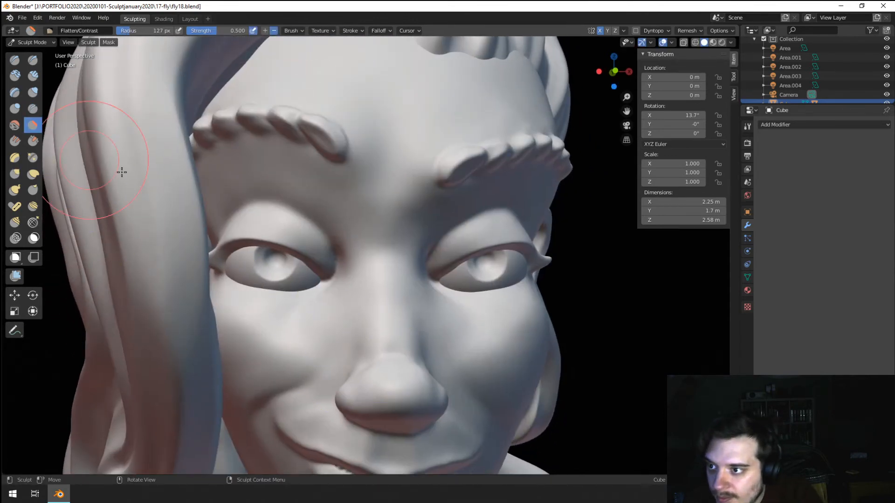
key(f)
click(374, 276)
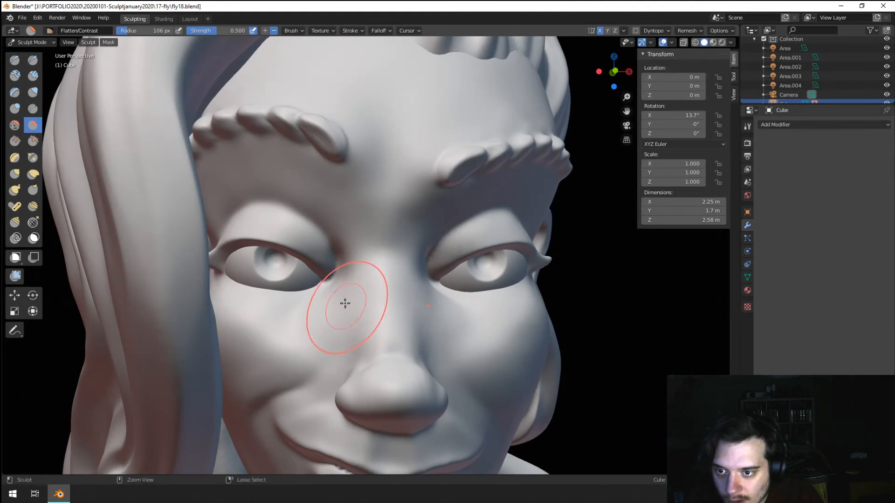
Step: Reshape the nose tip and bridge in profile with Grab at 92 px, 63 px and 67 px radii
mouse_move(345, 303)
middle_down()
mouse_move(292, 326)
mouse_move(274, 323)
mouse_move(313, 319)
mouse_move(90, 320)
middle_up()
key(g)
key(f)
click(103, 312)
drag(122, 306, 123, 303)
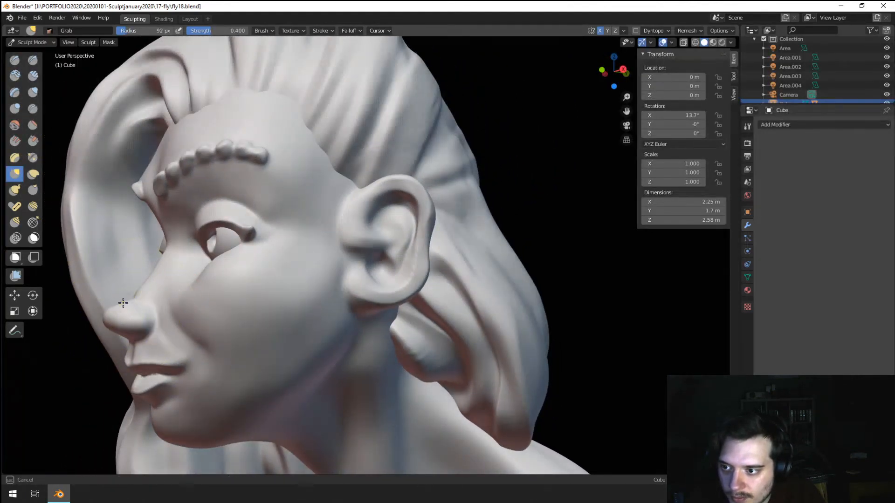
middle_drag(118, 290, 116, 303)
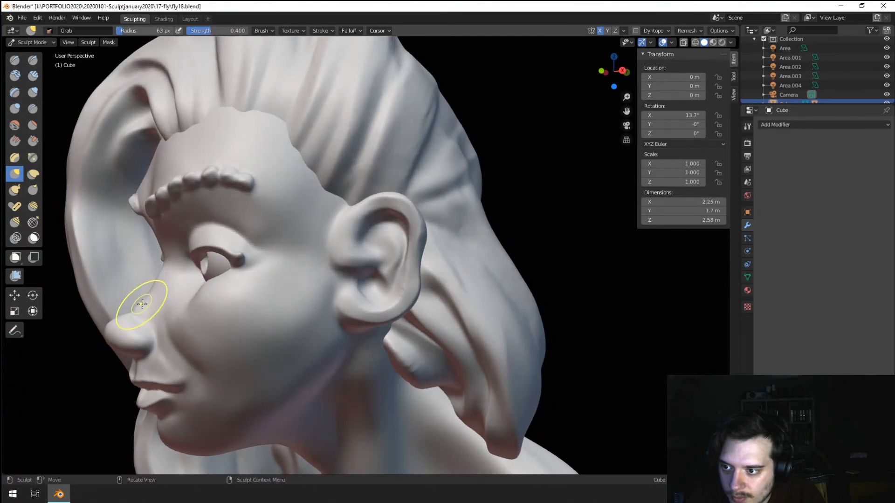
key(f)
click(148, 292)
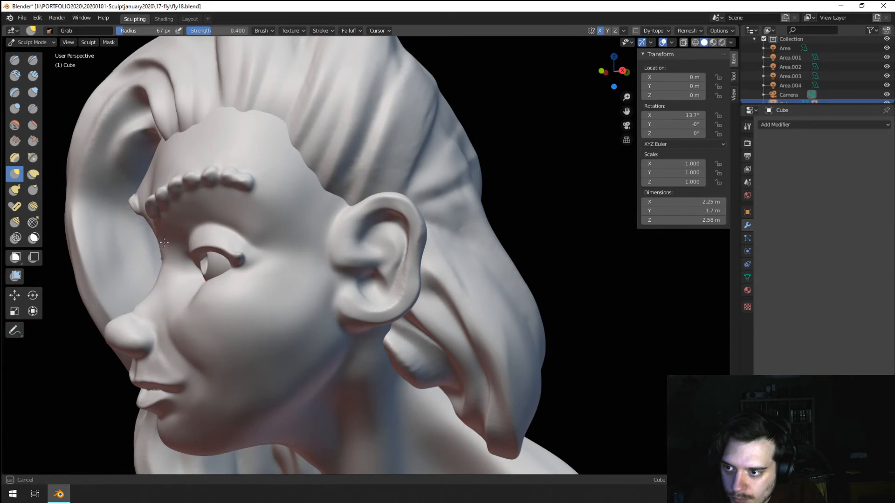
Step: Adjust the side and base of the nose with Grab, ending at a 114 px radius
mouse_move(154, 306)
middle_down()
mouse_move(270, 255)
mouse_move(245, 232)
mouse_move(114, 288)
mouse_move(234, 280)
middle_up()
key(f)
click(105, 289)
mouse_move(316, 315)
mouse_down()
mouse_move(322, 305)
mouse_move(313, 320)
mouse_move(292, 296)
mouse_up()
key(f)
click(307, 309)
mouse_move(292, 297)
middle_down()
mouse_move(315, 306)
mouse_move(284, 273)
mouse_move(265, 274)
middle_up()
scroll(296, 293, up, 1)
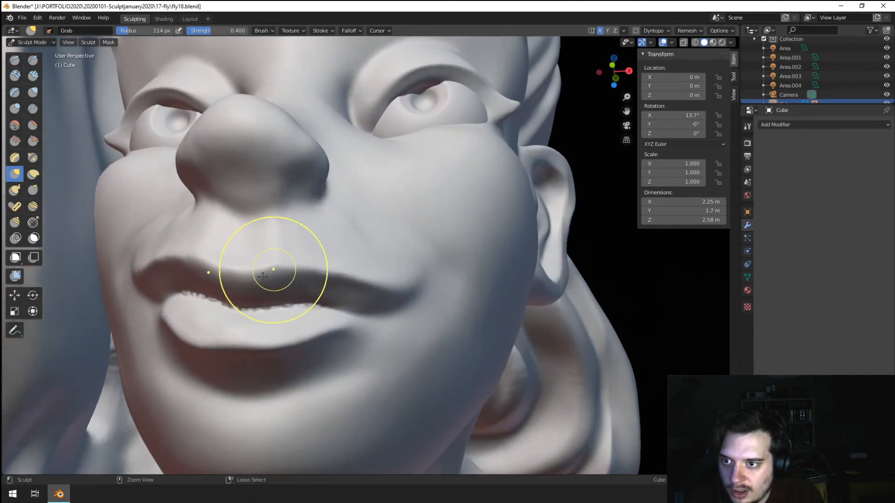
Step: Sculpt the nostrils on the underside of the nose with the Blob brush at 48 px and 32 px radii
click(15, 108)
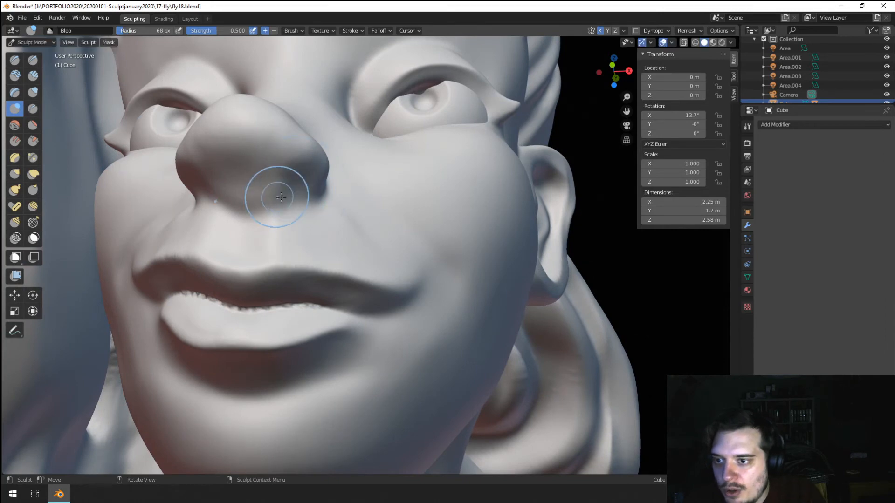
mouse_move(279, 189)
mouse_down()
mouse_move(270, 177)
mouse_move(289, 173)
mouse_up()
key(f)
click(267, 193)
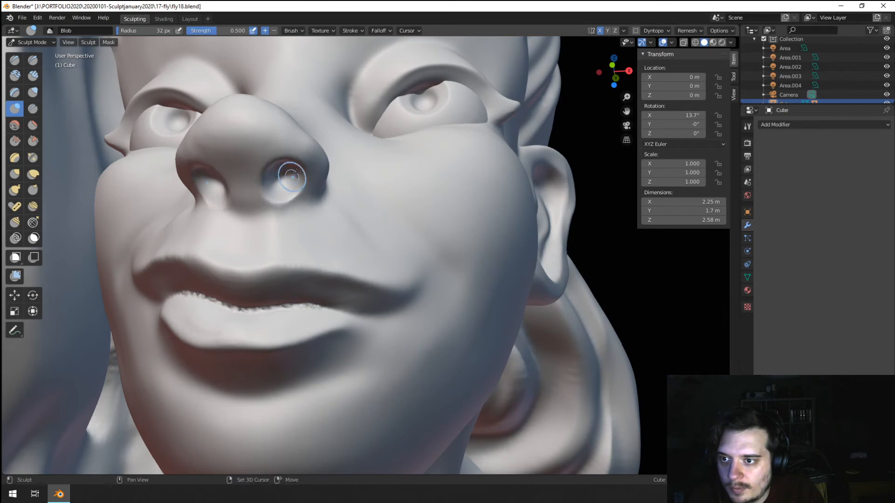
Step: Build up the wings of the nose above the nostrils with Blob at a 53 px radius
scroll(287, 179, down, 6)
mouse_move(279, 228)
middle_down()
mouse_move(274, 248)
mouse_move(248, 267)
mouse_move(248, 326)
middle_up()
scroll(270, 227, up, 1)
scroll(280, 230, up, 2)
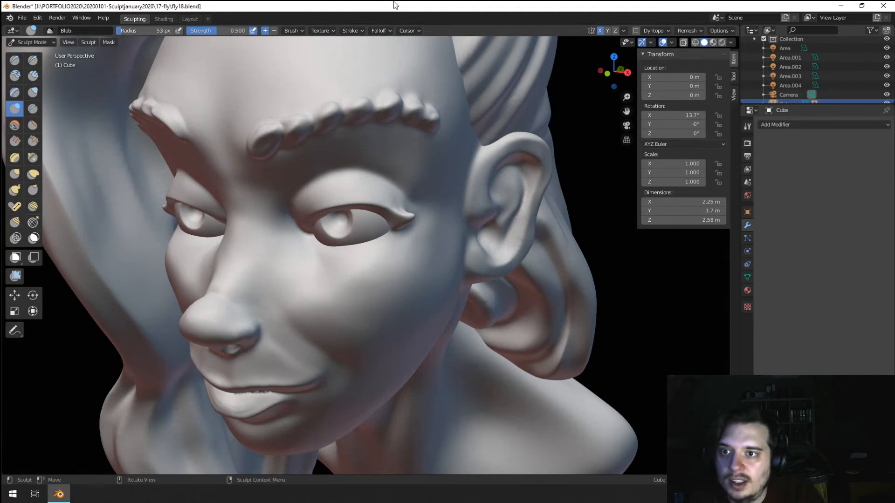
click(328, 31)
mouse_move(381, 33)
click(373, 49)
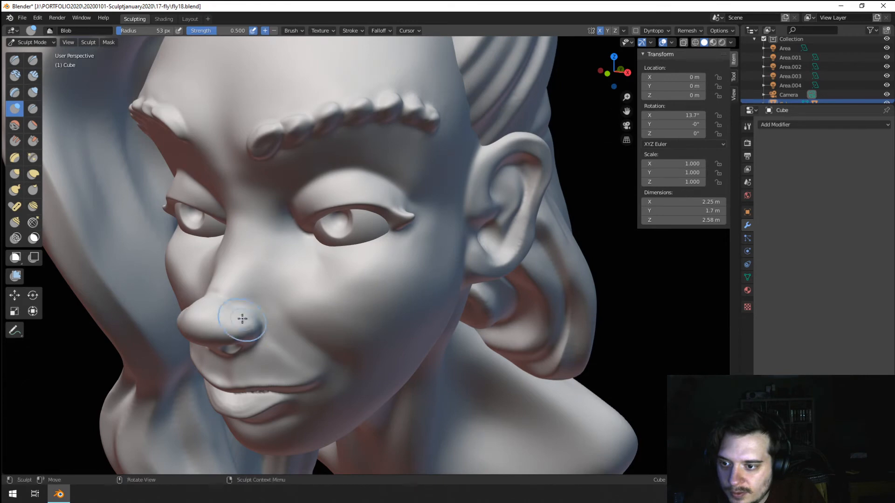
drag(258, 317, 253, 306)
Step: Pull the nostril wings inward to narrow the nose with Grab at a 70 px radius
mouse_move(263, 290)
middle_down()
mouse_move(302, 259)
mouse_move(300, 213)
middle_up()
key(g)
key(f)
click(304, 206)
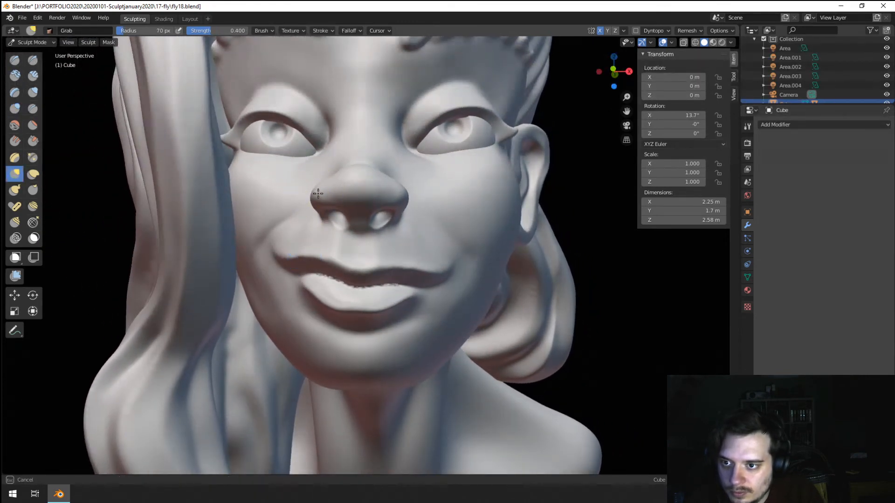
drag(306, 200, 328, 194)
mouse_move(327, 194)
middle_down()
mouse_move(335, 182)
mouse_move(291, 245)
middle_up()
mouse_move(291, 245)
middle_down()
mouse_move(257, 261)
mouse_move(289, 255)
mouse_move(296, 239)
mouse_move(305, 240)
mouse_move(302, 228)
middle_up()
Step: Add volume to the lips, mainly along the upper lip, with Inflate/Deflate at a 100 px radius
click(34, 93)
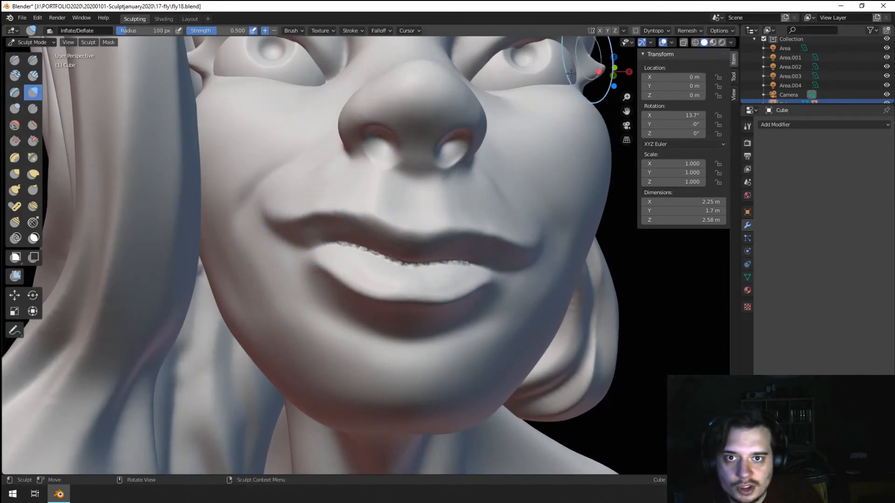
mouse_move(296, 211)
mouse_down()
mouse_move(352, 221)
mouse_move(415, 216)
mouse_up()
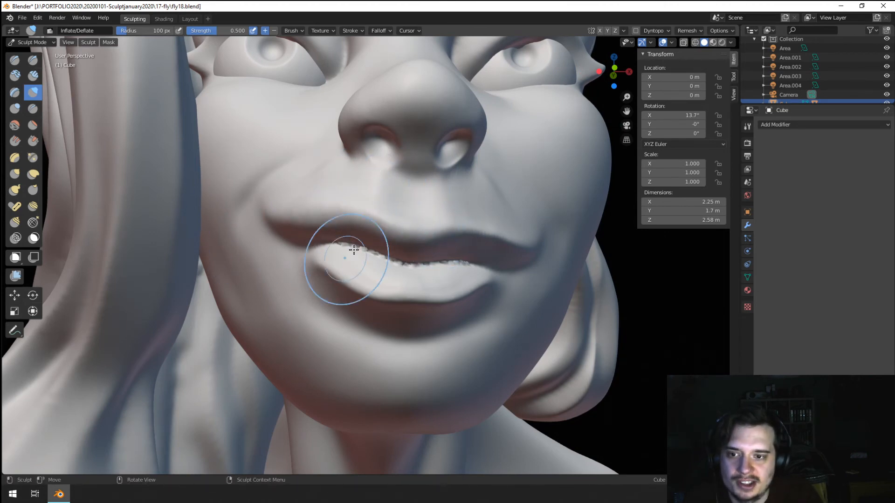
drag(352, 250, 445, 231)
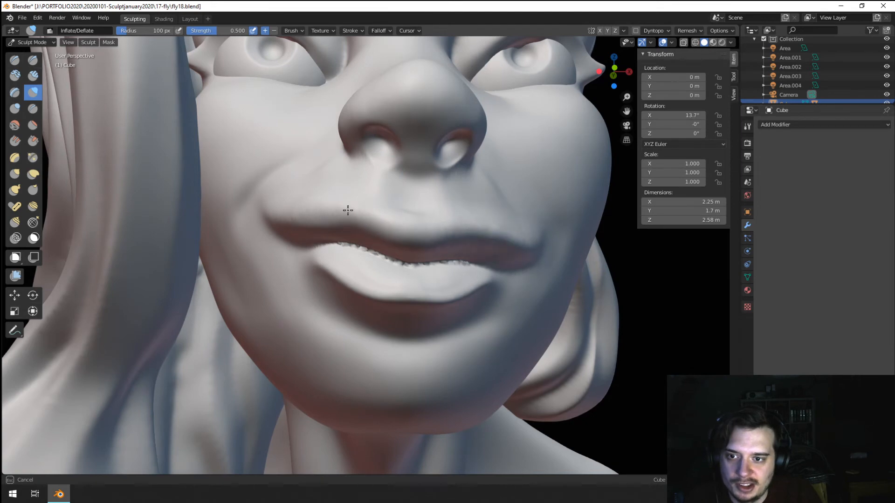
Step: Define the mouth corner on the long-hair side with Crease at 69 px and 50 px radii
click(34, 106)
middle_drag(173, 205, 178, 221)
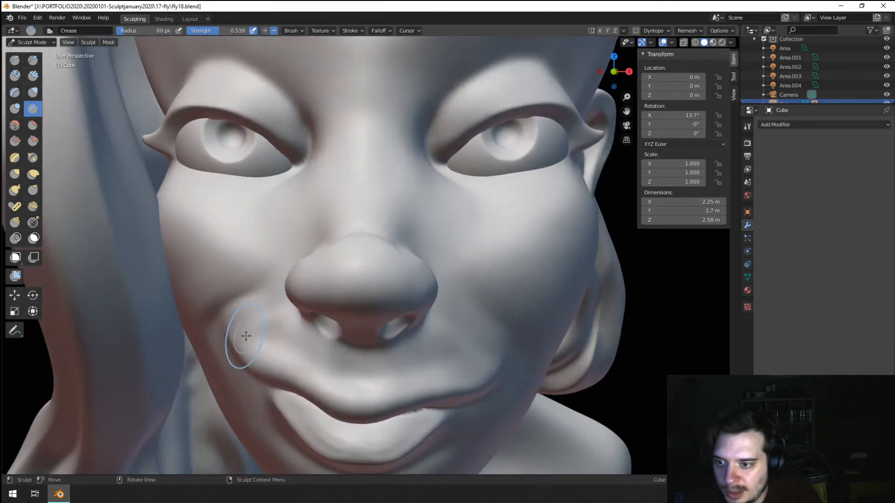
mouse_move(235, 323)
mouse_down()
mouse_move(283, 353)
mouse_move(233, 311)
mouse_up()
key(f)
click(237, 323)
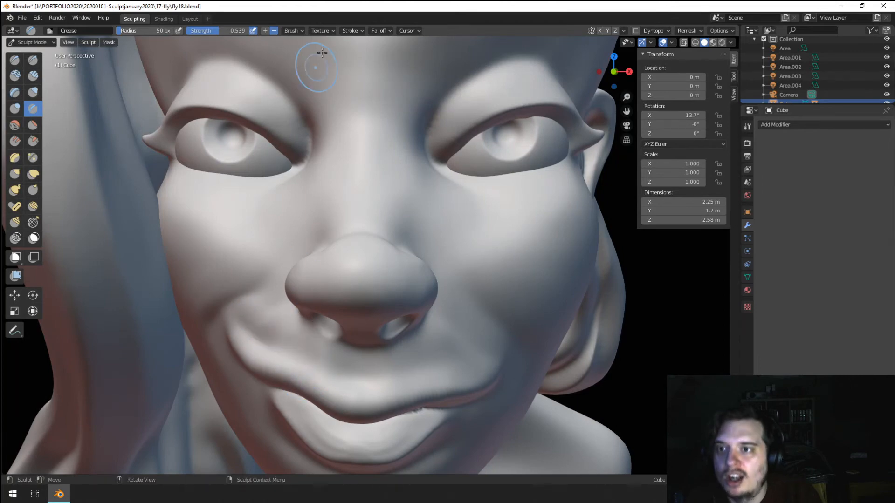
click(379, 30)
click(382, 47)
click(352, 71)
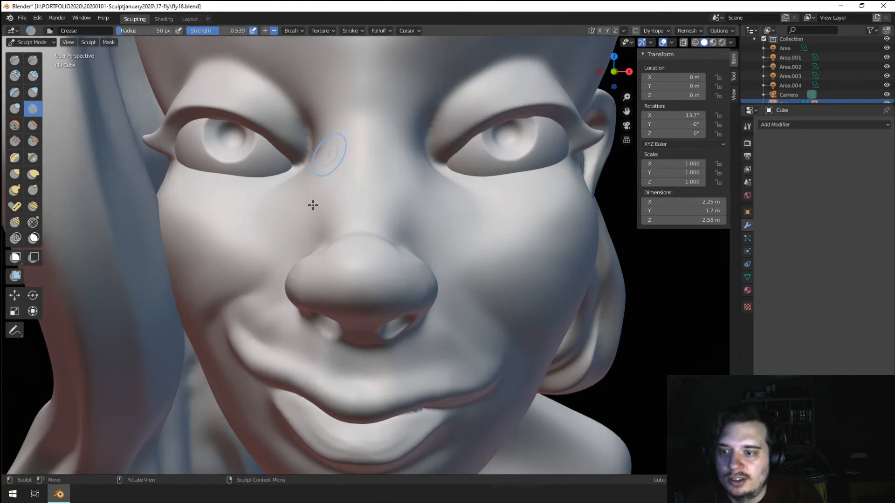
drag(236, 316, 283, 357)
key(ctrl+z)
Step: Set the Crease strength to 0.354 and refine the upper lip contour and mouth corner on the long-hair side
drag(227, 31, 220, 30)
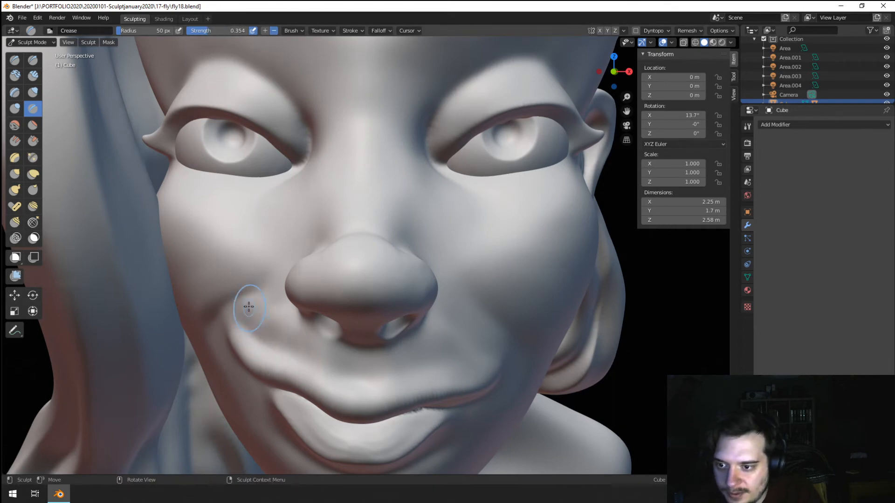
mouse_move(296, 320)
mouse_down()
mouse_move(288, 344)
mouse_move(298, 351)
mouse_up()
mouse_move(298, 351)
ctrl+middle_down()
mouse_move(250, 326)
mouse_move(267, 295)
mouse_move(275, 301)
ctrl+middle_up()
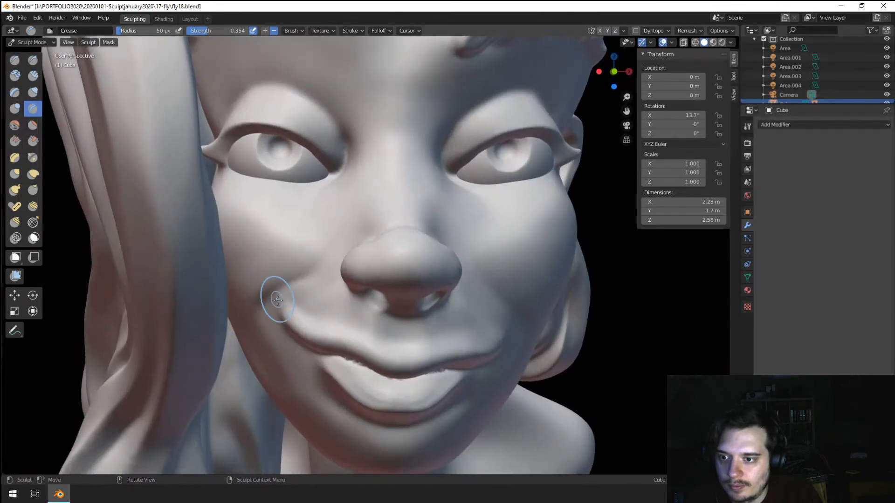
drag(286, 323, 337, 346)
middle_drag(335, 312, 324, 287)
mouse_move(320, 290)
ctrl+mouse_down()
mouse_move(369, 291)
mouse_move(401, 308)
ctrl+mouse_up()
mouse_move(375, 300)
middle_down()
mouse_move(370, 273)
mouse_move(351, 287)
middle_up()
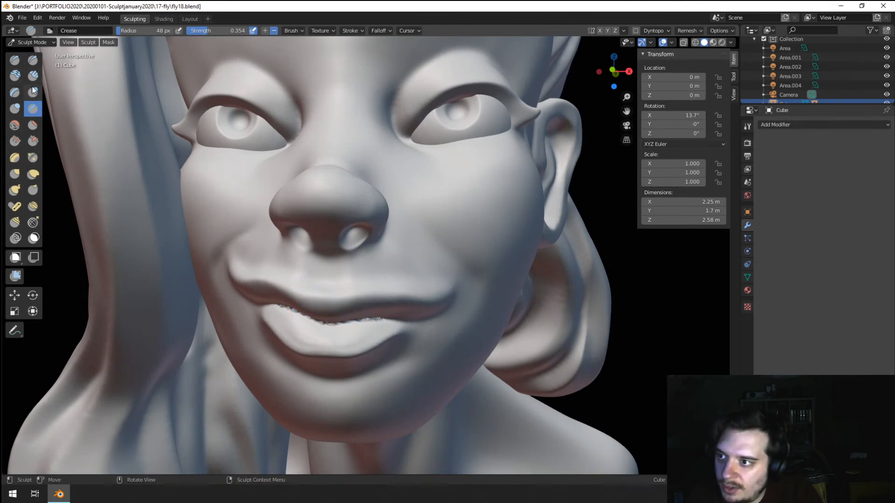
Step: Flatten the area between the nose and the long-hair-side mouth corner with Flatten/Contrast at a 48 px radius
click(34, 124)
drag(249, 263, 241, 260)
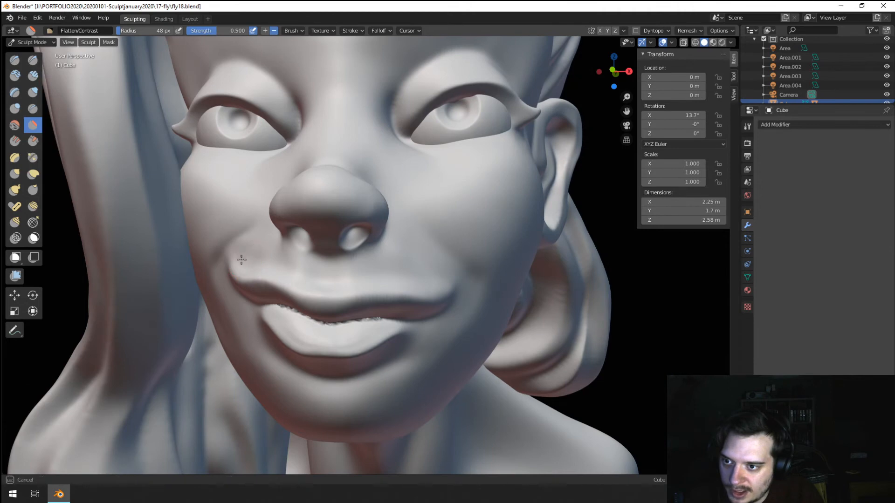
drag(287, 276, 264, 239)
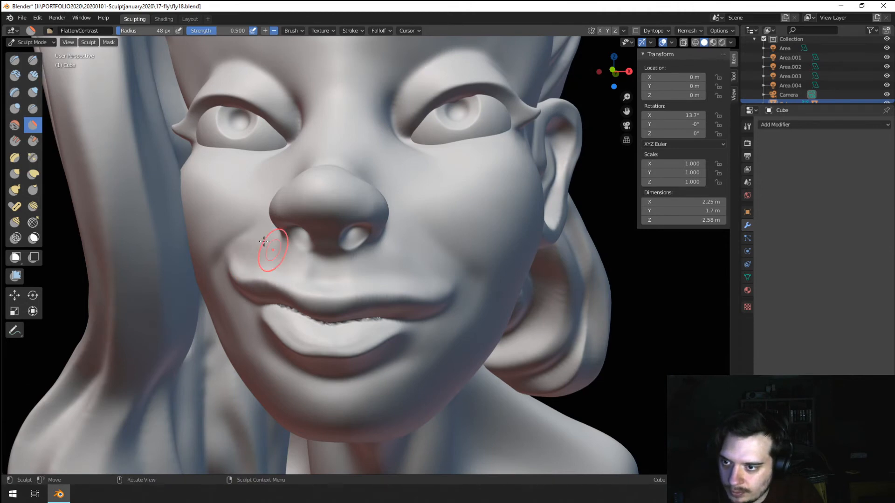
Step: Even out the skin between the nose and upper lip with Fill/Deepen at an 89 px radius
click(32, 141)
click(15, 141)
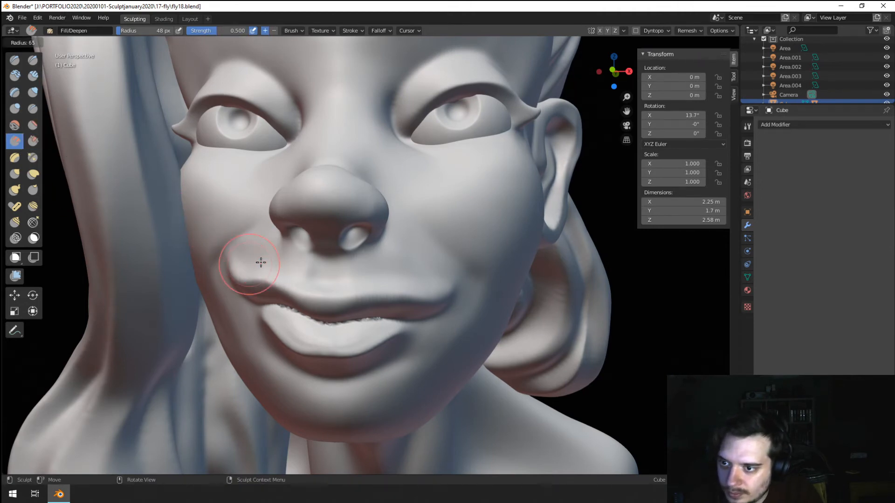
drag(259, 261, 267, 273)
mouse_move(331, 279)
mouse_down()
mouse_move(420, 263)
mouse_move(441, 279)
mouse_up()
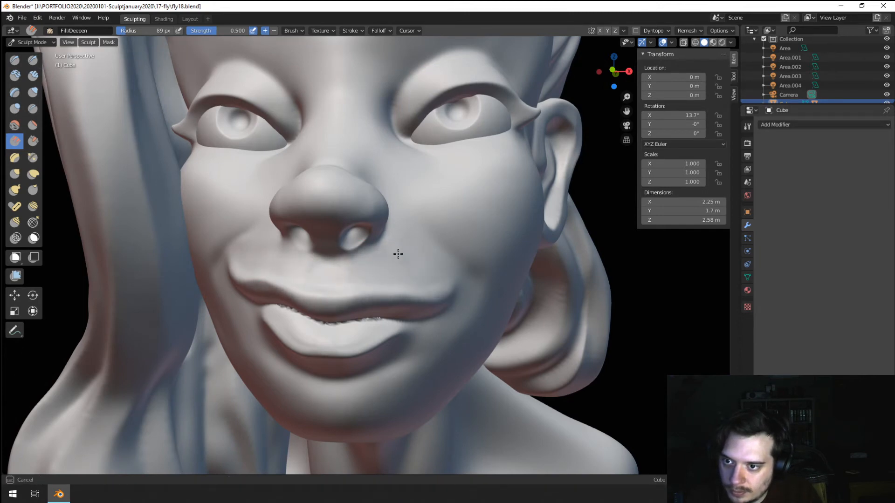
drag(397, 254, 363, 259)
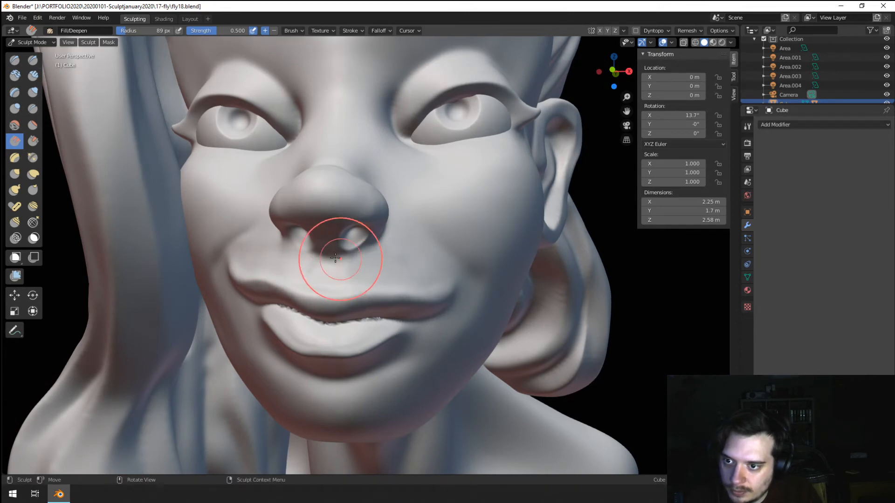
Step: Sharpen the middle of the upper lip's edge with Pinch/Magnify and Crease at a 57 px radius
click(14, 157)
click(32, 158)
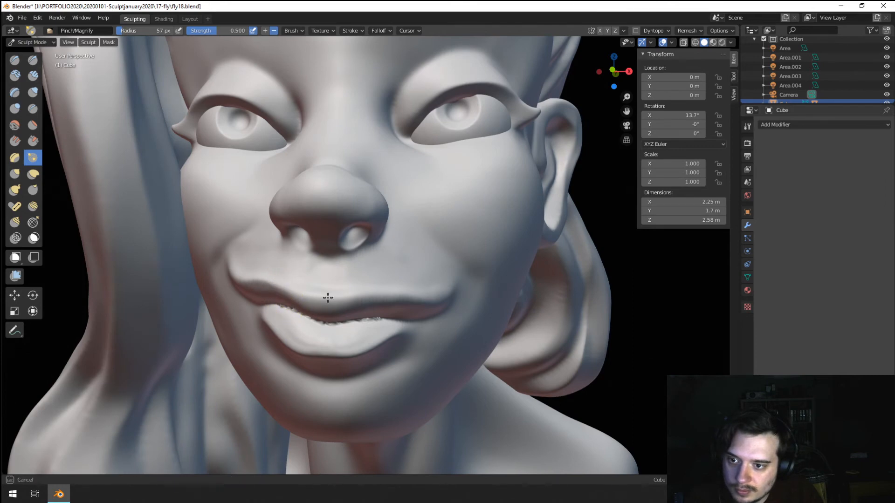
click(32, 109)
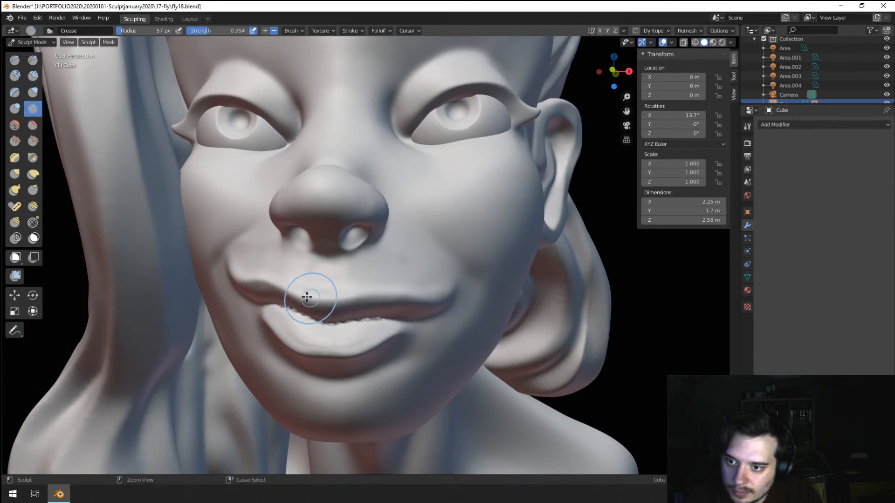
Step: Crease the smile fold beside the mouth corner on the exposed-ear side at 57 px and 54 px radii
mouse_move(335, 291)
middle_down()
mouse_move(321, 297)
mouse_move(289, 285)
middle_up()
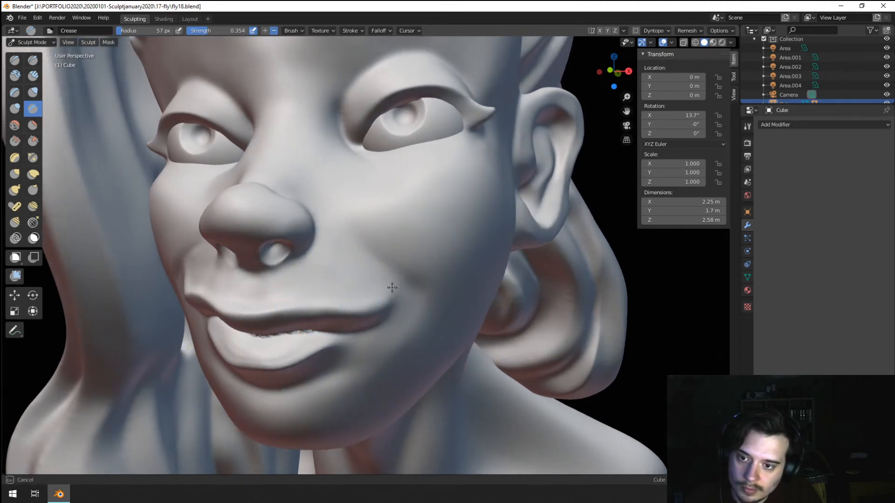
key(f)
click(376, 280)
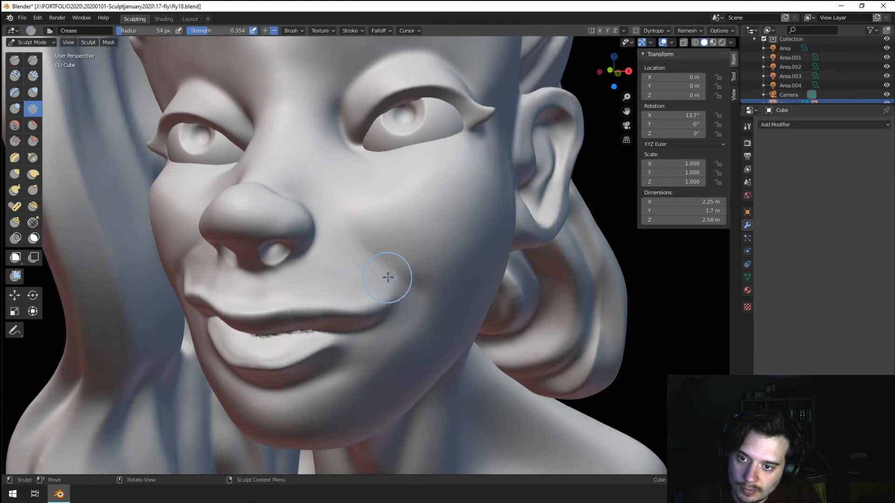
mouse_move(379, 269)
middle_down()
mouse_move(390, 212)
mouse_move(373, 275)
middle_up()
mouse_move(371, 272)
middle_down()
mouse_move(382, 276)
mouse_move(385, 233)
mouse_move(375, 238)
middle_up()
ctrl+middle_drag(321, 253, 319, 230)
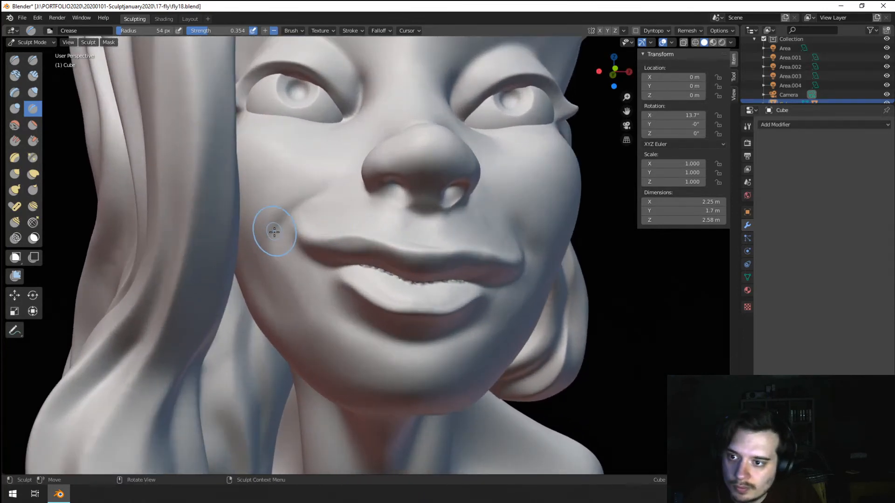
Step: Inflate the long-hair-side cheek above the smile fold, then even it out with Flatten/Contrast, both at a 92 px radius
click(33, 92)
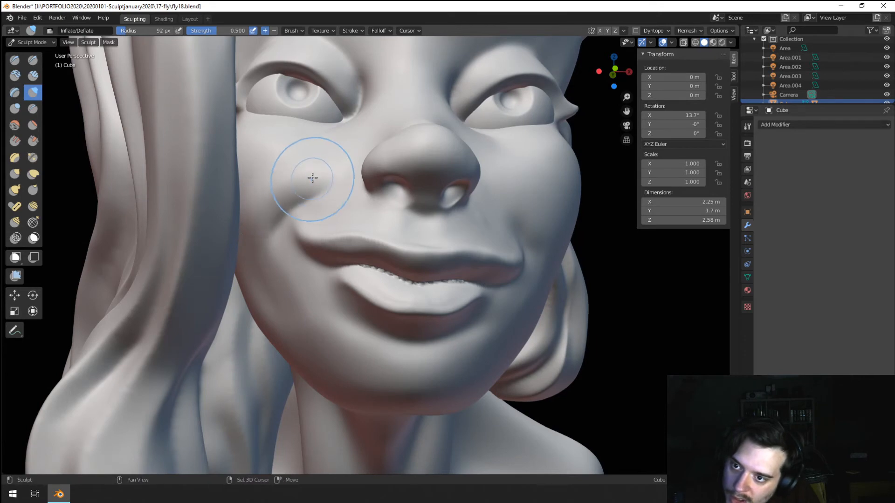
mouse_move(297, 178)
ctrl+middle_down()
mouse_move(293, 209)
mouse_move(233, 211)
mouse_move(235, 233)
mouse_move(259, 223)
mouse_move(257, 250)
ctrl+middle_up()
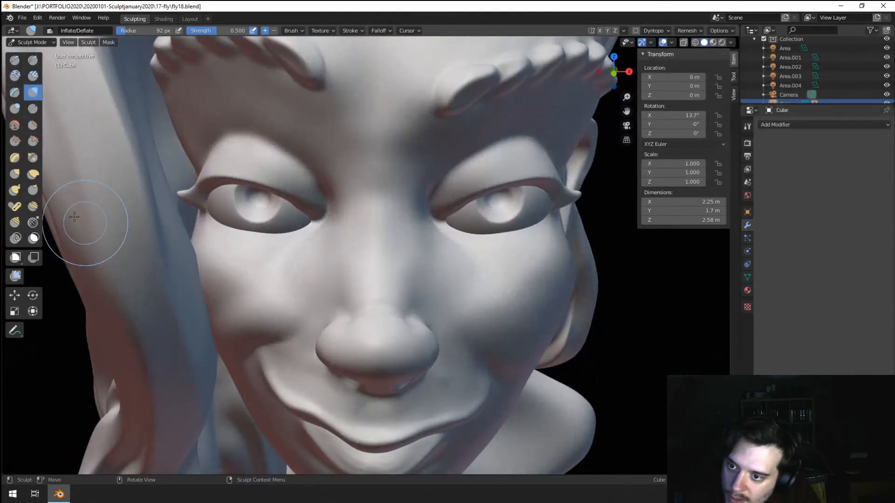
click(33, 125)
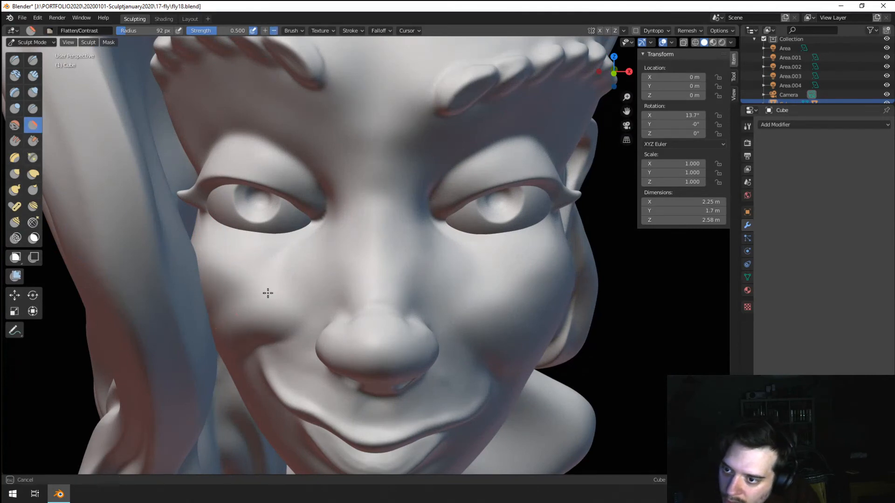
drag(198, 335, 221, 302)
mouse_move(229, 298)
ctrl+middle_down()
mouse_move(228, 343)
mouse_move(228, 270)
ctrl+middle_up()
shift+middle_drag(336, 112, 268, 235)
middle_drag(268, 235, 251, 156)
Step: Build up the eyelid rims of the exposed-ear-side eye with Blob at 55 px, 32 px and 66 px radii
click(15, 108)
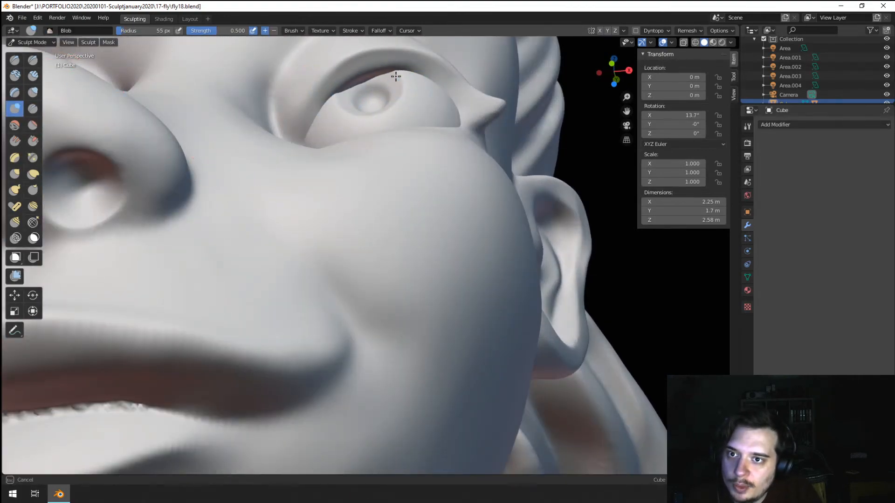
drag(403, 91, 397, 92)
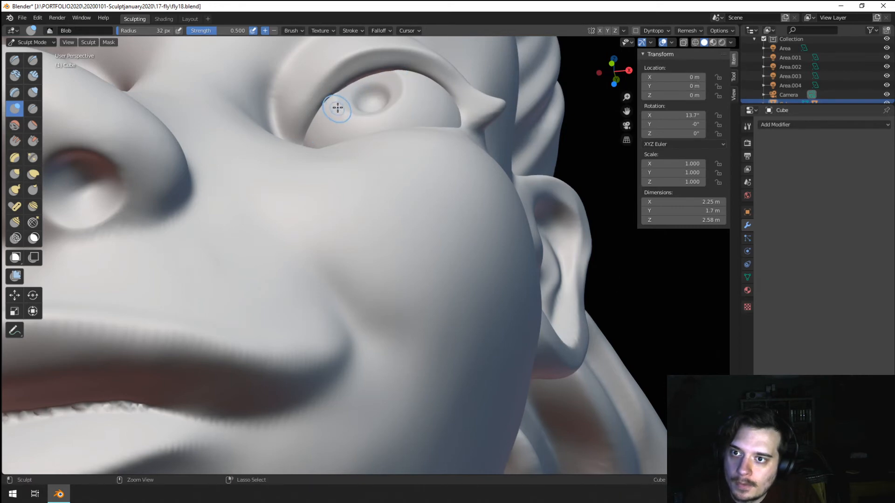
ctrl+middle_drag(393, 82, 375, 52)
middle_drag(350, 88, 344, 170)
mouse_move(345, 112)
ctrl+middle_down()
mouse_move(346, 260)
mouse_move(351, 154)
ctrl+middle_up()
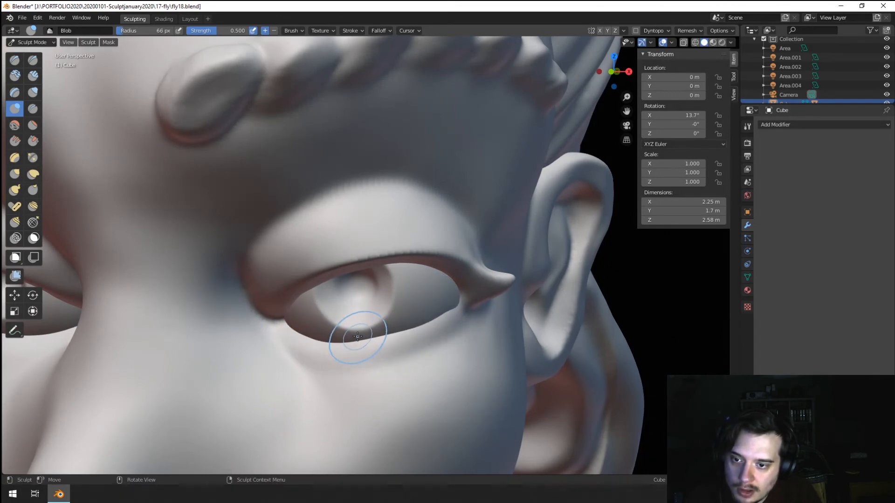
scroll(451, 279, down, 3)
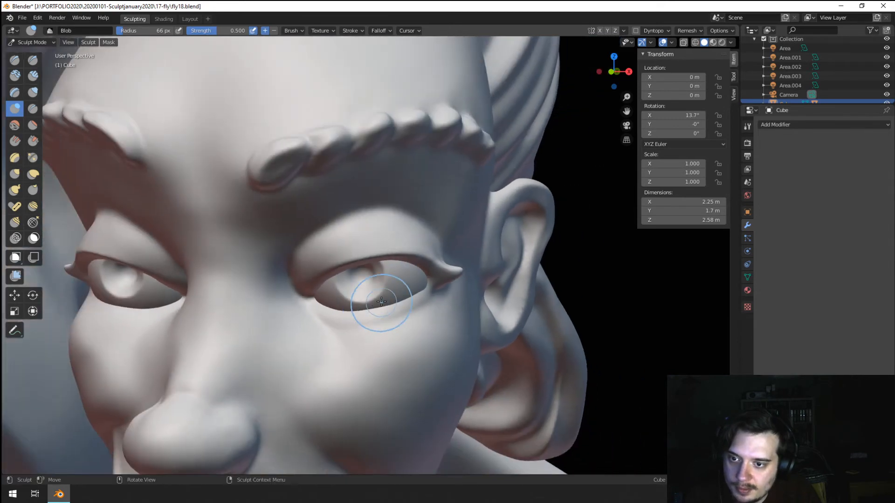
Step: Reshape the lower eyelid and the skin beneath it on the exposed-ear side with Grab at 122 px and 111 px radii
mouse_move(379, 303)
middle_down()
mouse_move(398, 282)
mouse_move(383, 289)
mouse_move(391, 276)
middle_up()
scroll(383, 289, up, 1)
key(g)
key(f)
click(403, 281)
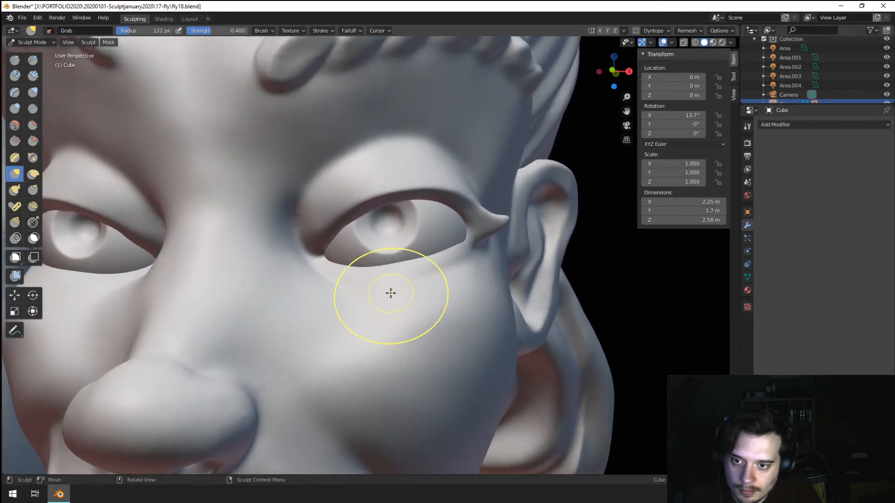
drag(422, 290, 443, 277)
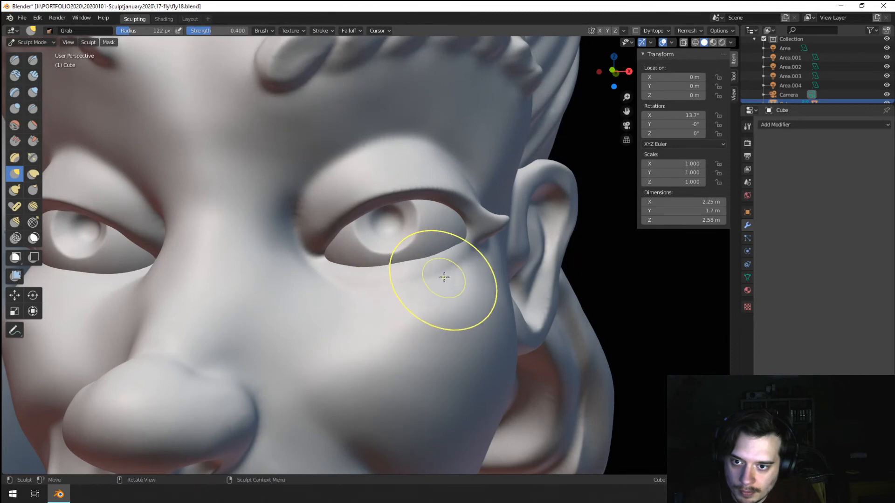
key(f)
click(394, 267)
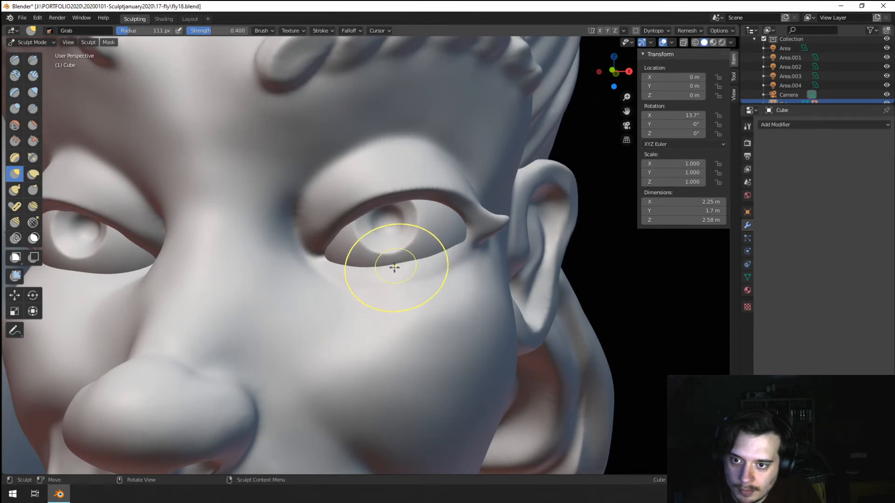
mouse_move(440, 259)
ctrl+middle_down()
mouse_move(396, 299)
mouse_move(421, 289)
mouse_move(416, 294)
ctrl+middle_up()
mouse_move(416, 295)
ctrl+middle_down()
mouse_move(408, 270)
mouse_move(389, 293)
mouse_move(344, 273)
ctrl+middle_up()
Step: Thicken the upper eyelid's inner rim on the long-hair-side eye with Blob at 47 px and 38 px radii
click(33, 94)
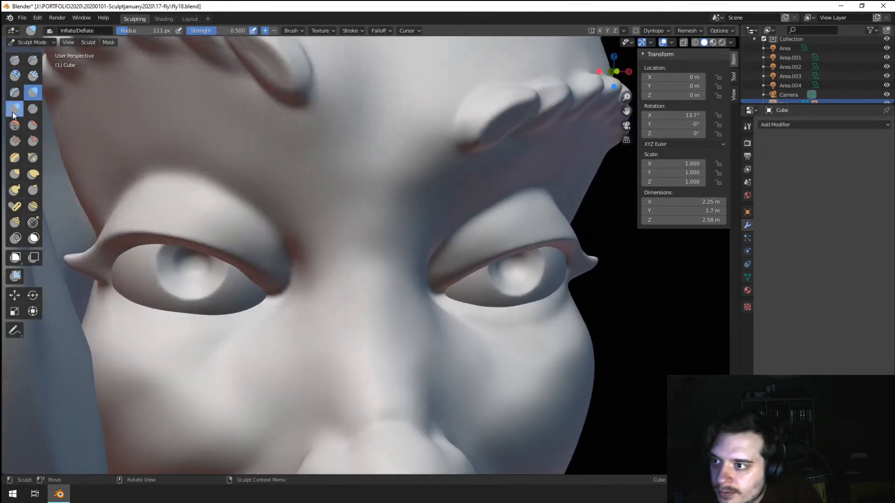
click(13, 115)
mouse_move(160, 272)
middle_down()
mouse_move(146, 232)
mouse_move(168, 140)
mouse_move(200, 179)
middle_up()
key(f)
click(185, 147)
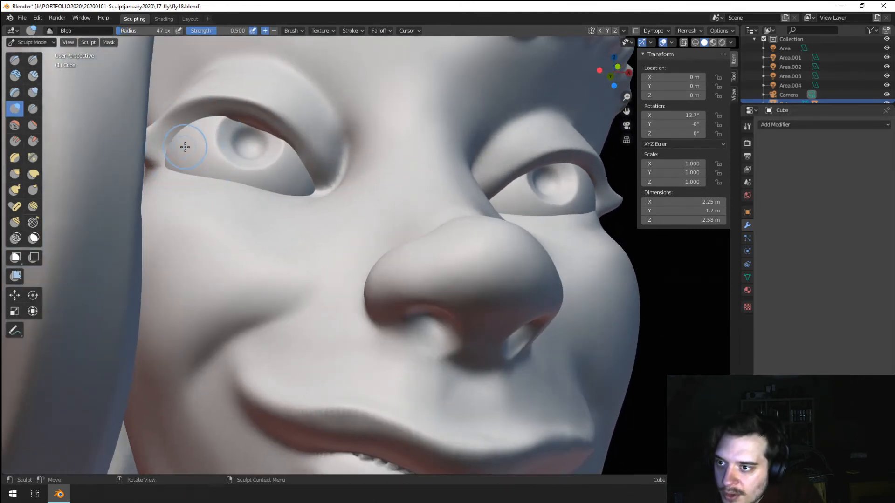
key(f)
click(177, 155)
drag(174, 148, 210, 123)
key(f)
click(194, 140)
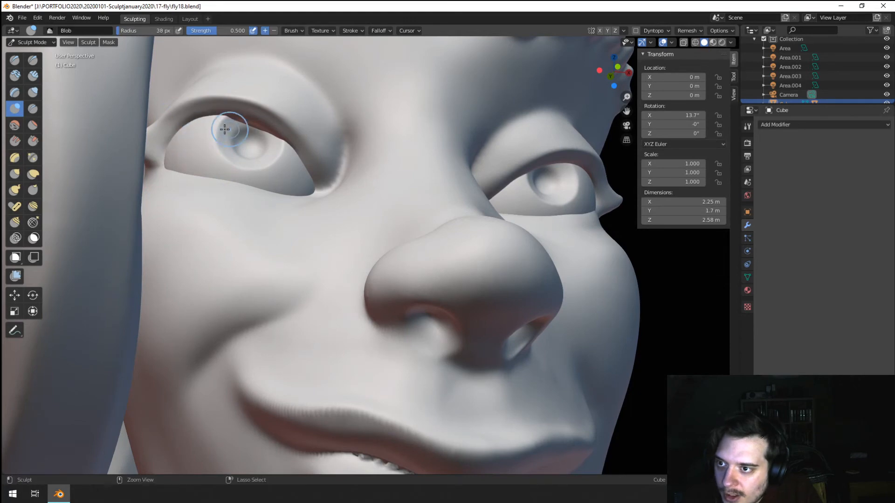
middle_drag(249, 131, 252, 71)
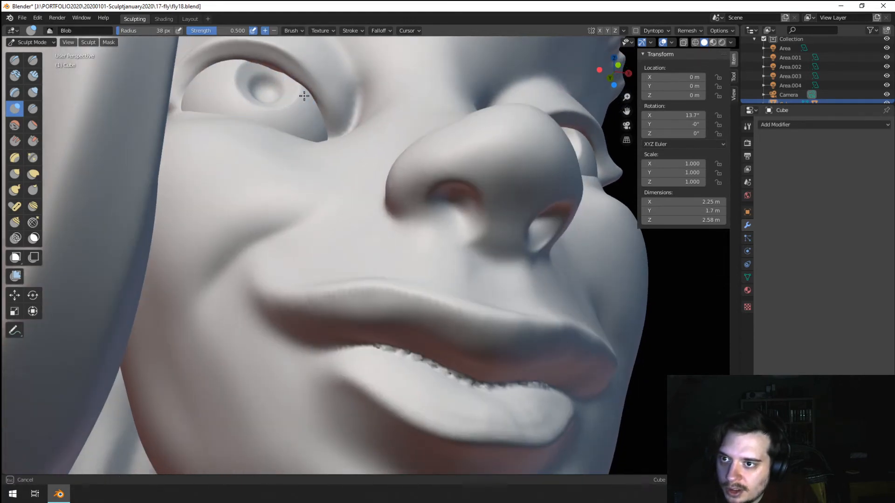
Step: Build up the lower eyelid of the long-hair-side eye with Blob strokes at a 52 px radius
middle_drag(274, 106, 246, 142)
key(f)
click(149, 316)
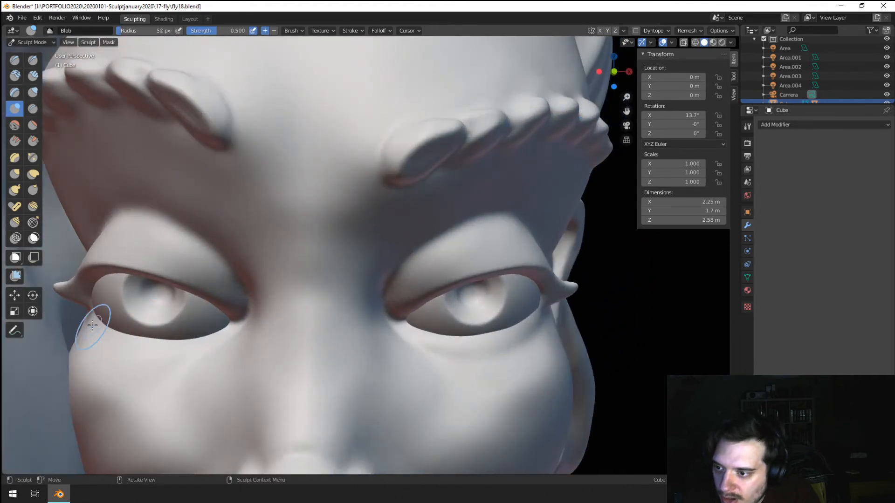
drag(117, 330, 224, 316)
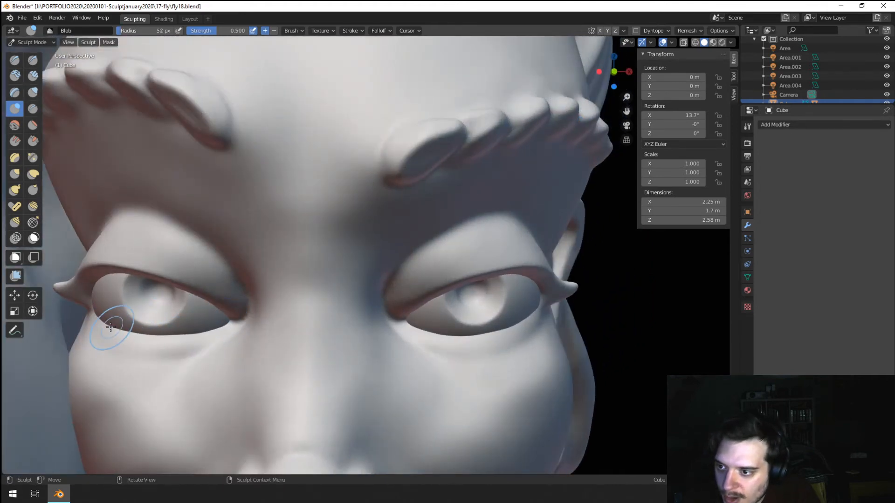
drag(122, 349, 209, 332)
scroll(205, 335, down, 4)
mouse_move(200, 347)
middle_down()
mouse_move(190, 321)
mouse_move(160, 348)
mouse_move(137, 344)
mouse_move(157, 337)
middle_up()
scroll(190, 322, down, 2)
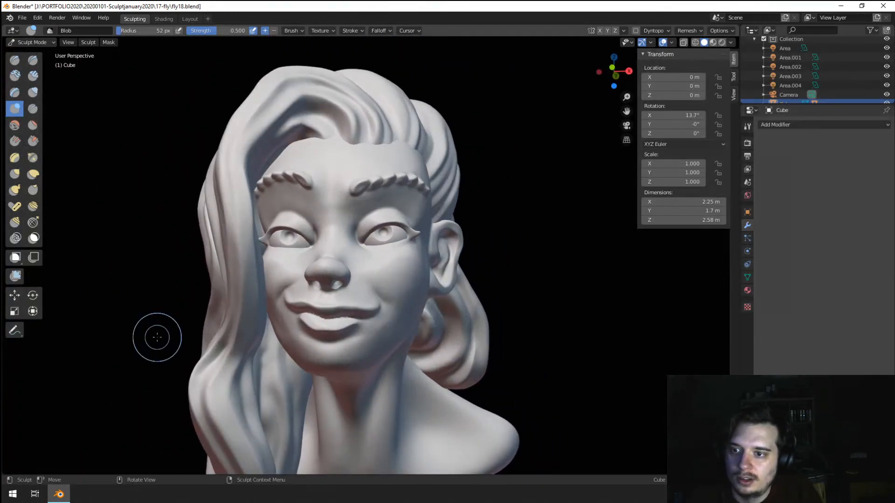
Step: In Object Mode, rotate the mirrored eyeballs about the global X axis to an X rotation of 76.2°
click(43, 42)
click(386, 235)
middle_drag(404, 342, 388, 339)
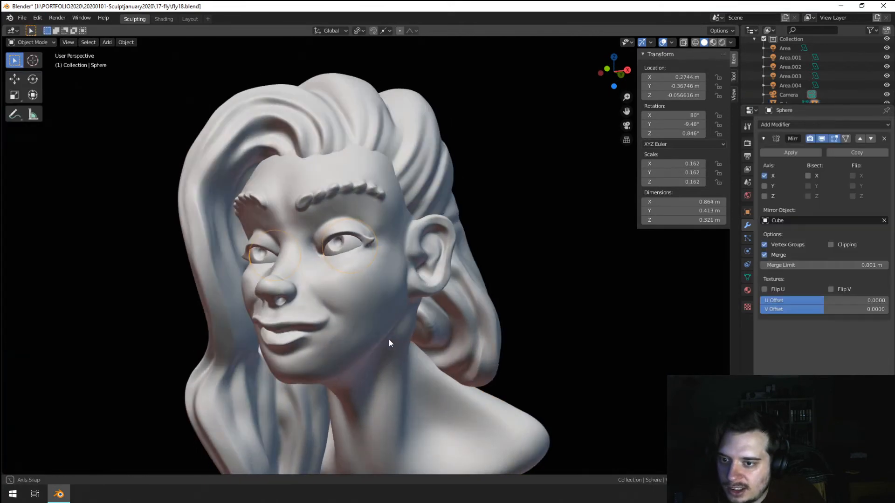
scroll(466, 359, up, 2)
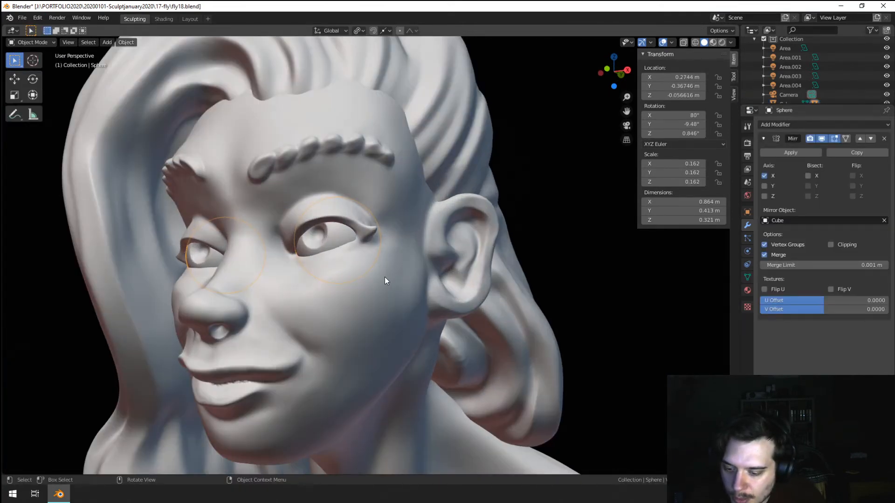
scroll(384, 280, down, 4)
scroll(364, 307, up, 4)
key(s)
key(x)
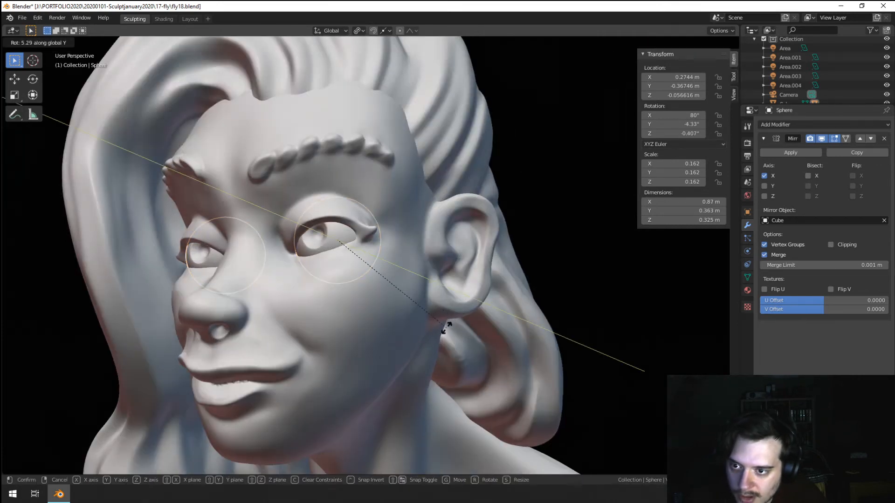
click(456, 331)
scroll(484, 329, down, 5)
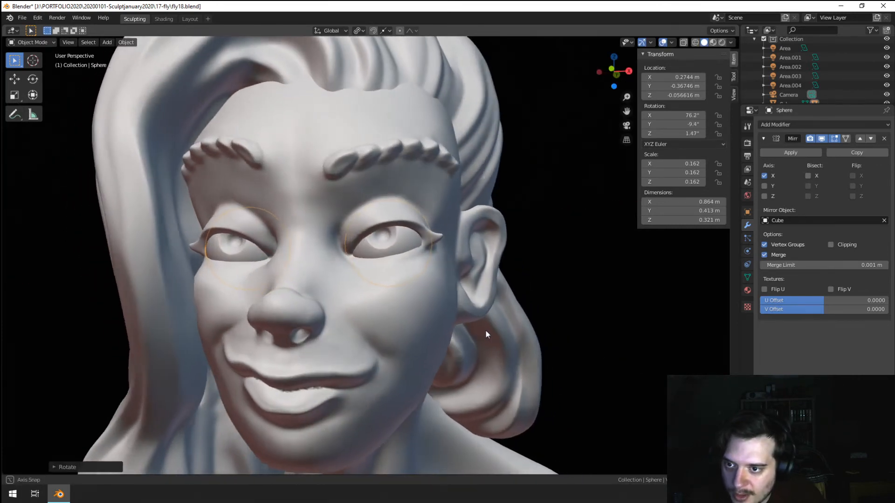
scroll(528, 325, up, 5)
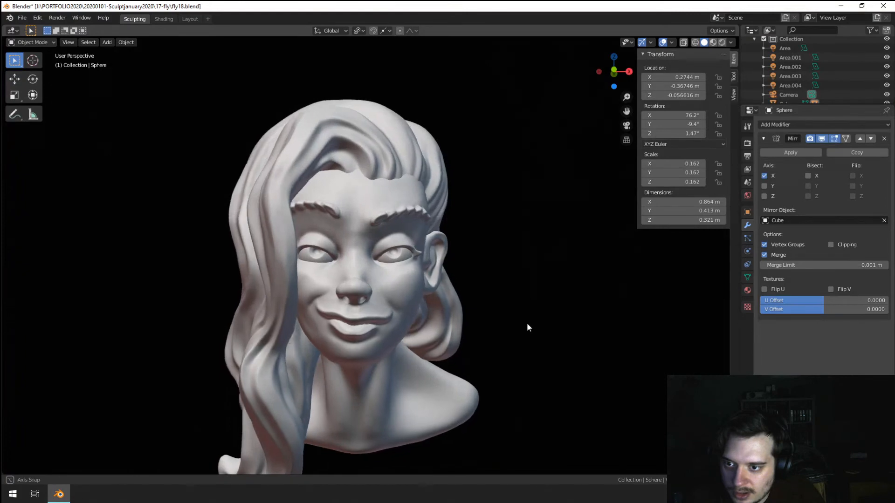
Step: Return to sculpting the bust and fill out the long-hair-side lower cheek with Clay Strips at 52 px and 64 px radii
click(391, 335)
scroll(391, 337, up, 2)
click(33, 42)
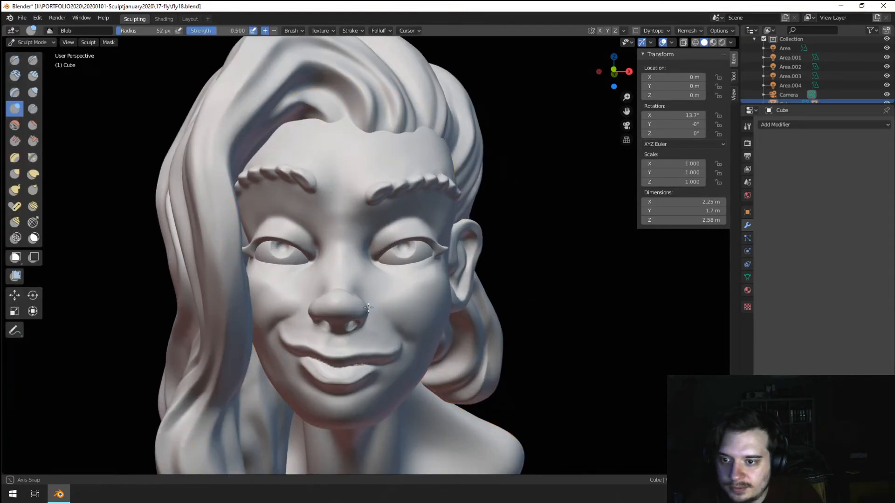
middle_drag(376, 310, 370, 281)
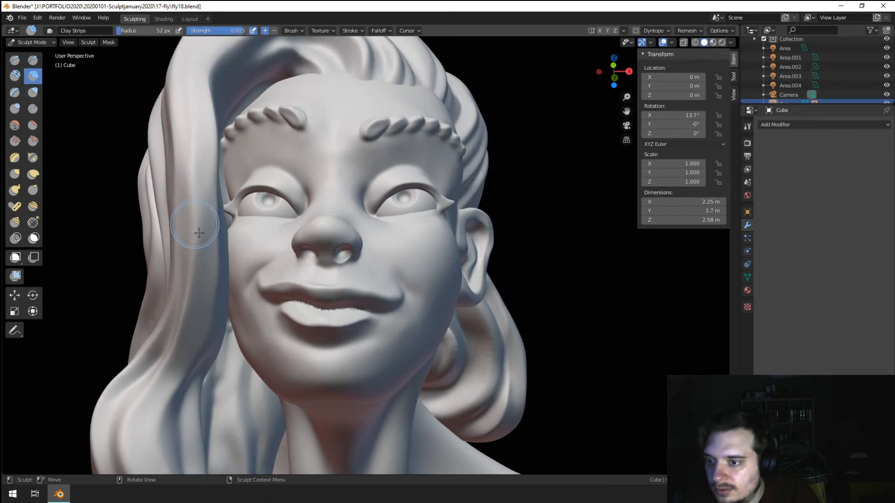
mouse_move(230, 297)
mouse_down()
mouse_move(234, 262)
mouse_move(261, 247)
mouse_up()
drag(261, 248, 234, 304)
drag(234, 304, 240, 327)
drag(240, 327, 224, 285)
mouse_move(243, 323)
mouse_down()
mouse_move(230, 339)
mouse_move(235, 261)
mouse_up()
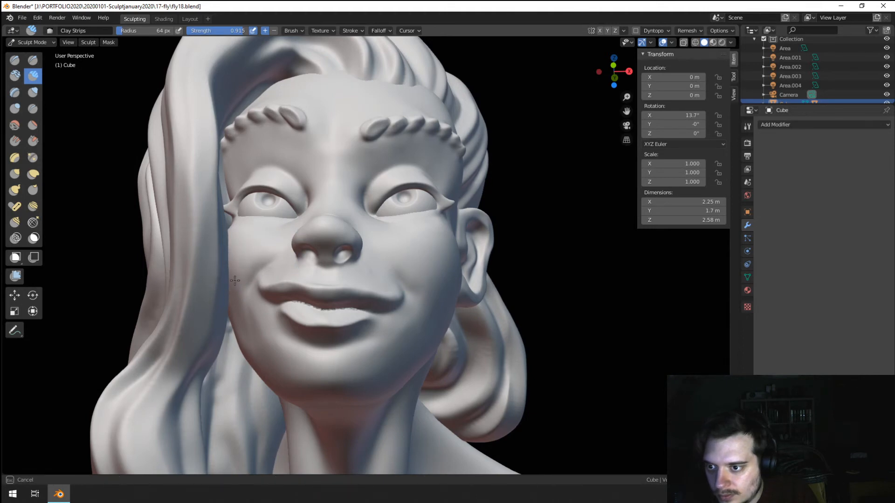
Step: Reshape the long-hair-side part of the lower lip with Grab at a 67 px radius
mouse_move(219, 252)
ctrl+middle_down()
mouse_move(195, 286)
mouse_move(219, 260)
ctrl+middle_up()
ctrl+middle_drag(219, 261, 238, 219)
mouse_move(237, 219)
middle_down()
mouse_move(242, 236)
mouse_move(229, 247)
mouse_move(252, 211)
mouse_move(245, 220)
middle_up()
key(g)
key(f)
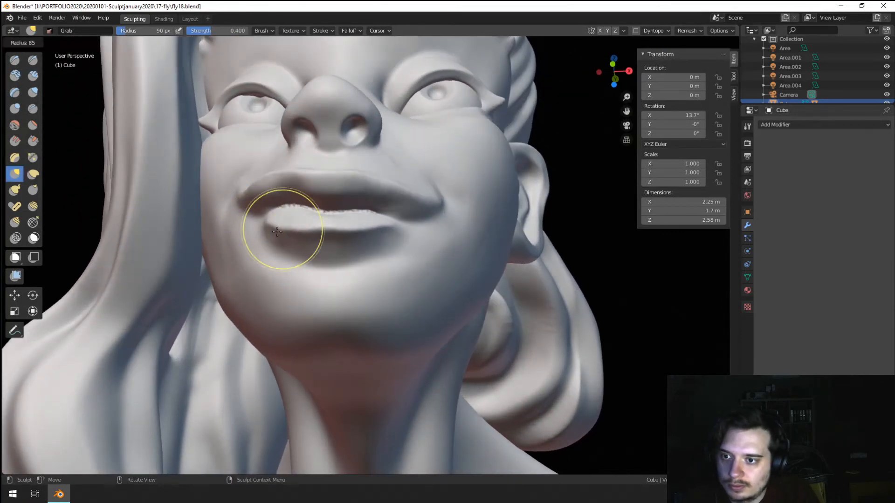
click(297, 233)
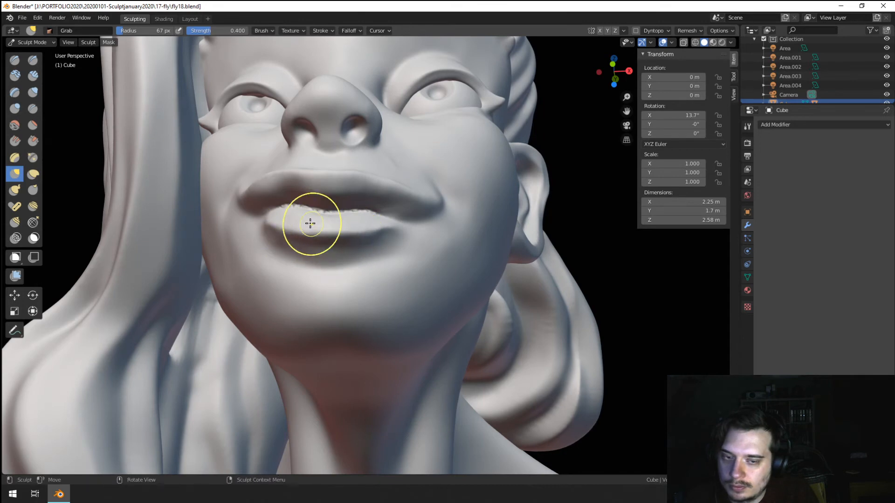
Step: Crease the long-hair-side end of the lower lip at 67 px and adjust the lip's lower edge with Grab at 71 px
click(36, 108)
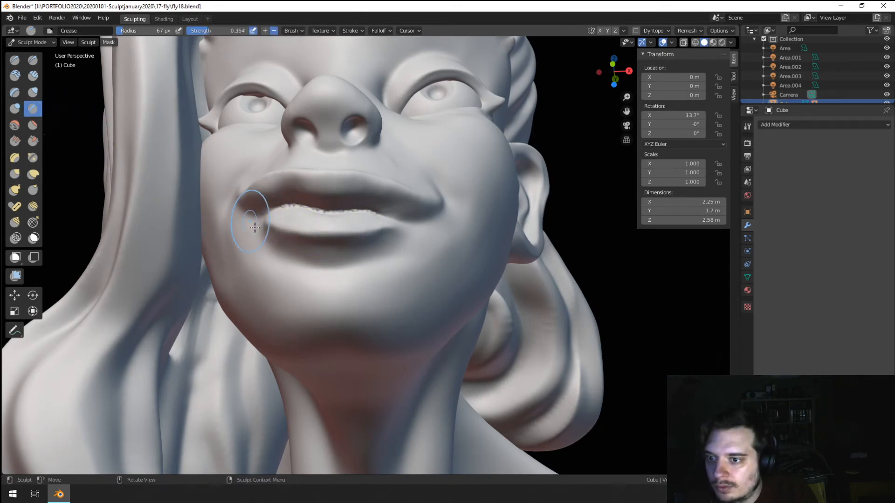
key(g)
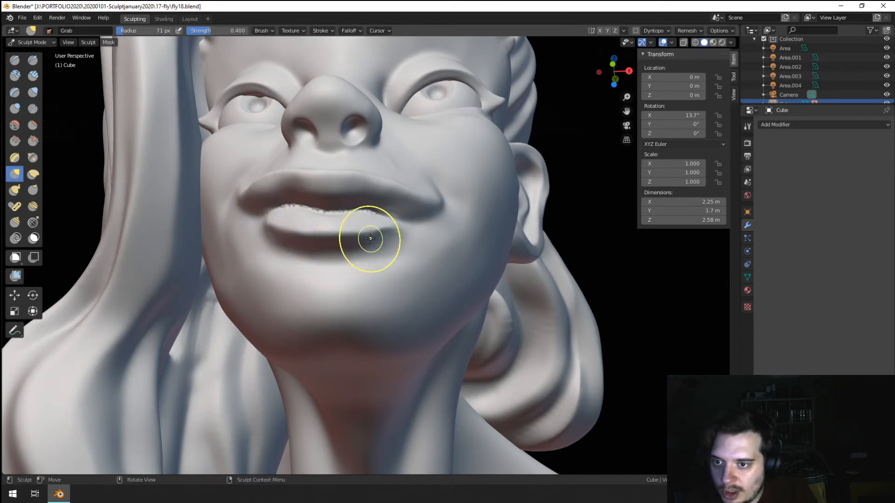
key(f)
click(389, 233)
Step: Adjust the mouth area and the long-hair-side mouth corner with Grab at 158 px and 135 px radii
mouse_move(397, 234)
middle_down()
mouse_move(382, 256)
mouse_move(389, 258)
mouse_move(358, 257)
middle_up()
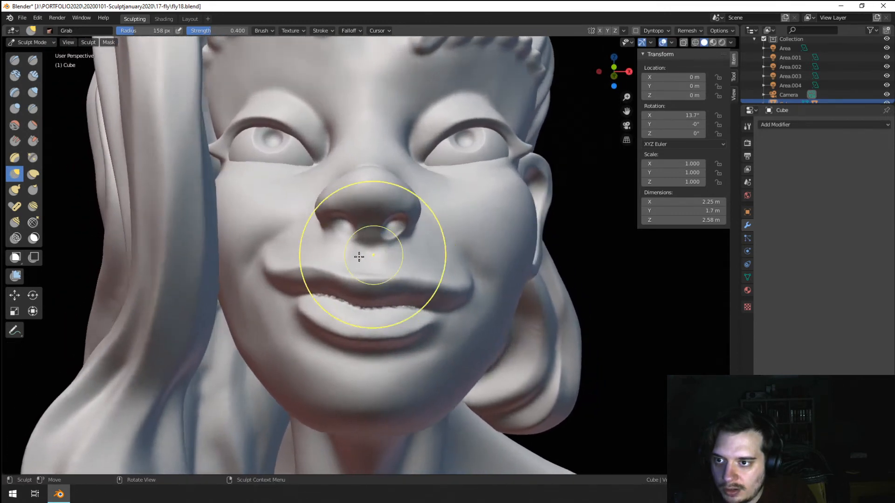
middle_drag(300, 290, 296, 282)
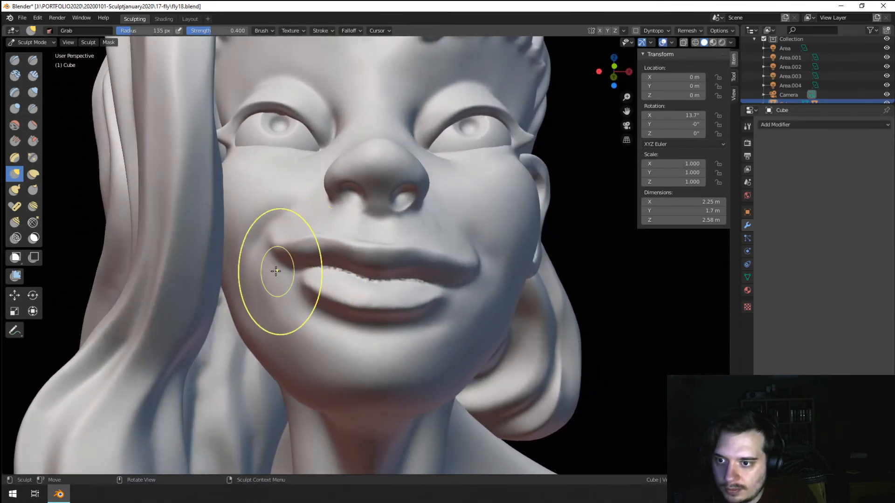
middle_drag(284, 249, 243, 229)
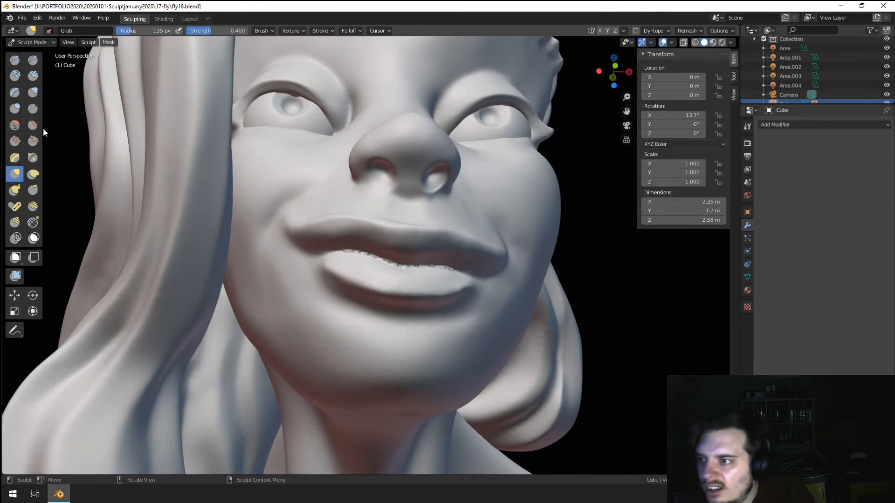
Step: Tighten the smile fold beside the long-hair-side mouth corner with Pinch/Magnify
click(37, 111)
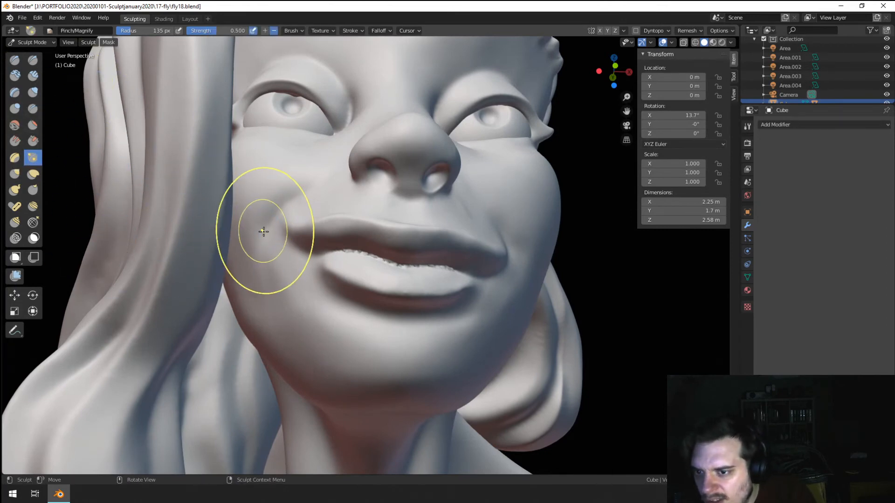
key(f)
click(281, 233)
Step: Fill out the cheek on the long-hair side with Inflate/Deflate at a 177 px radius
mouse_move(513, 251)
middle_down()
mouse_move(436, 264)
mouse_move(450, 251)
middle_up()
scroll(421, 253, down, 5)
scroll(378, 287, up, 3)
mouse_move(377, 288)
middle_down()
mouse_move(328, 298)
mouse_move(309, 283)
mouse_move(373, 295)
middle_up()
scroll(353, 290, up, 2)
click(35, 93)
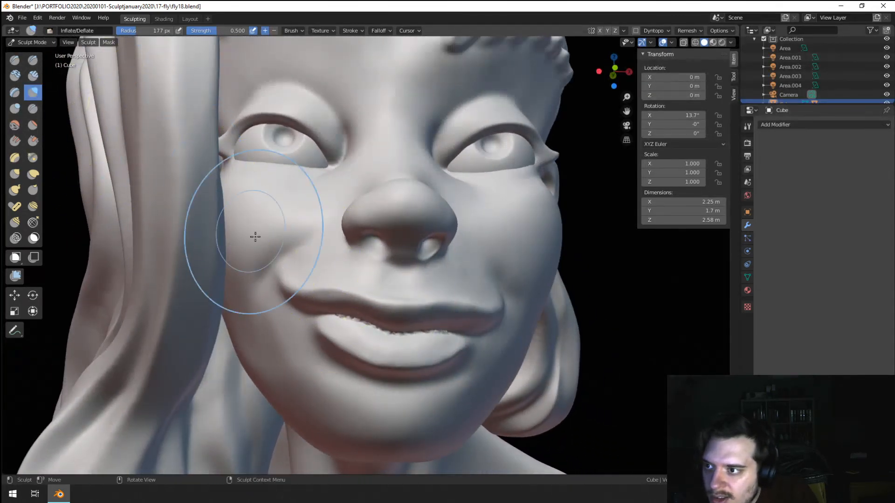
Step: Refine the surface above the upper lip with Scrape/Peaks at 105 px and Clay Strips at 113 px
click(32, 141)
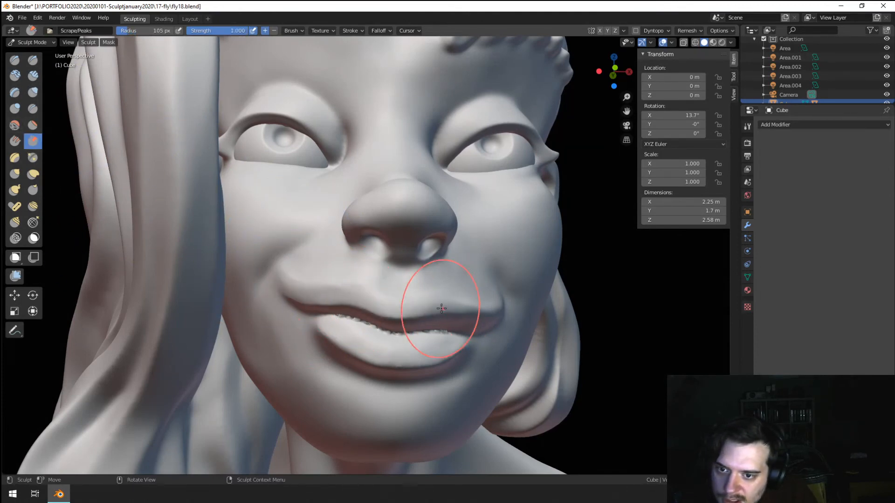
mouse_move(442, 308)
middle_down()
mouse_move(465, 299)
mouse_move(466, 279)
middle_up()
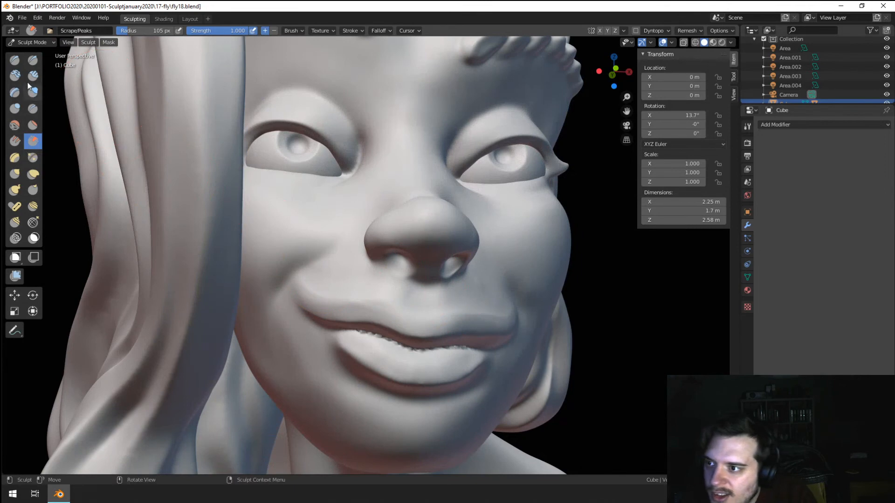
key(f)
click(315, 285)
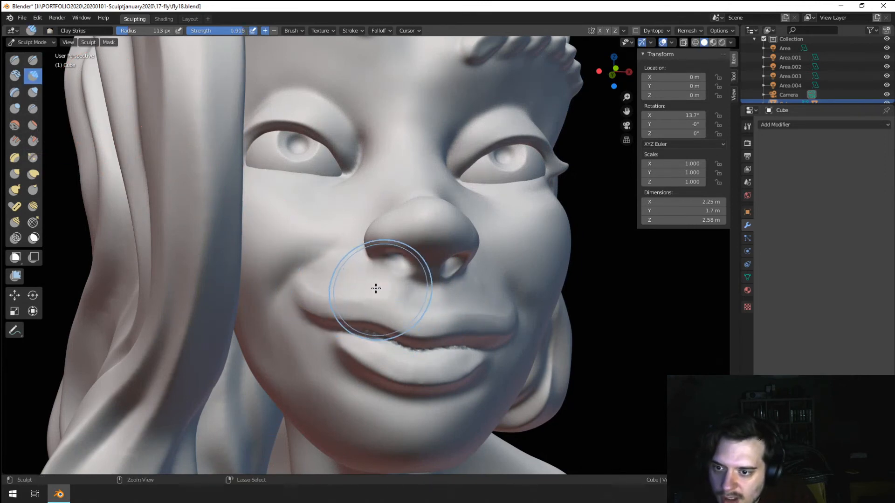
Step: Plump the upper lip and the inner edges of both lips with Inflate/Deflate at a 129 px radius
click(33, 92)
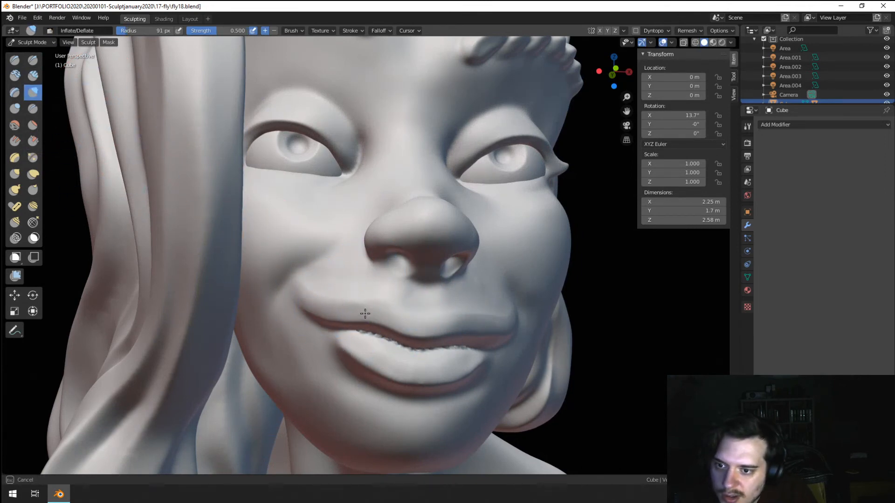
middle_drag(492, 315, 406, 317)
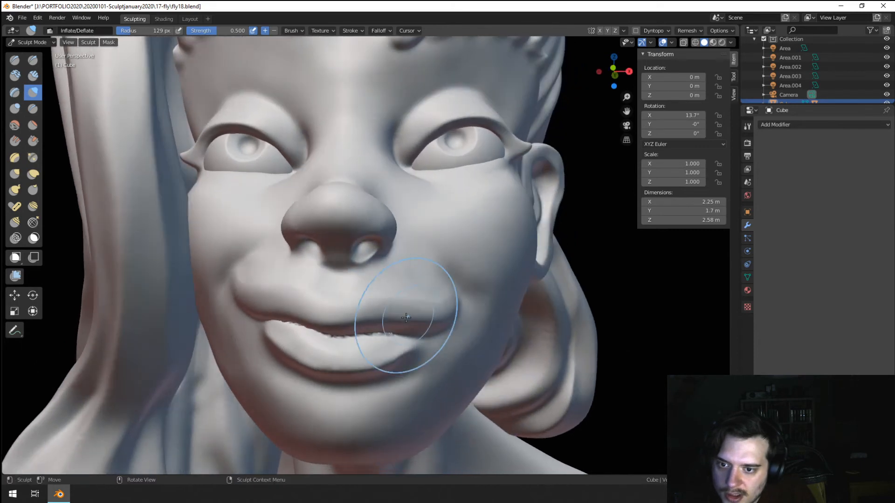
middle_drag(335, 295, 321, 308)
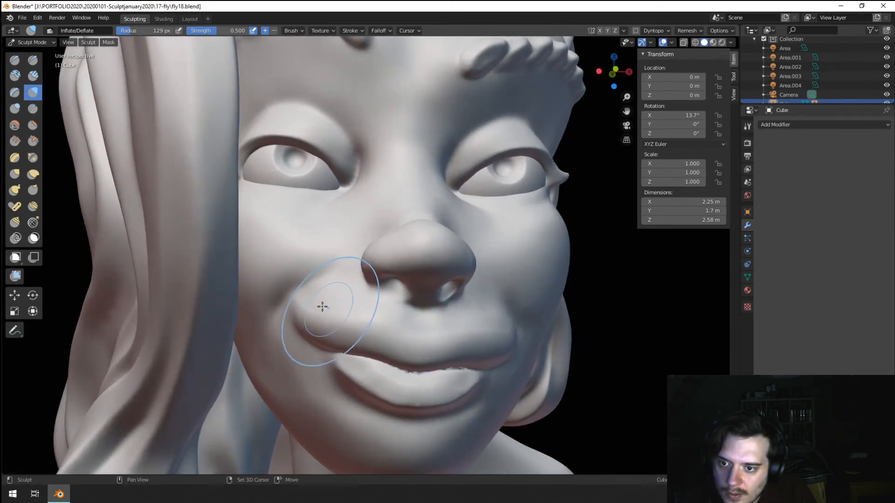
middle_drag(465, 296, 450, 282)
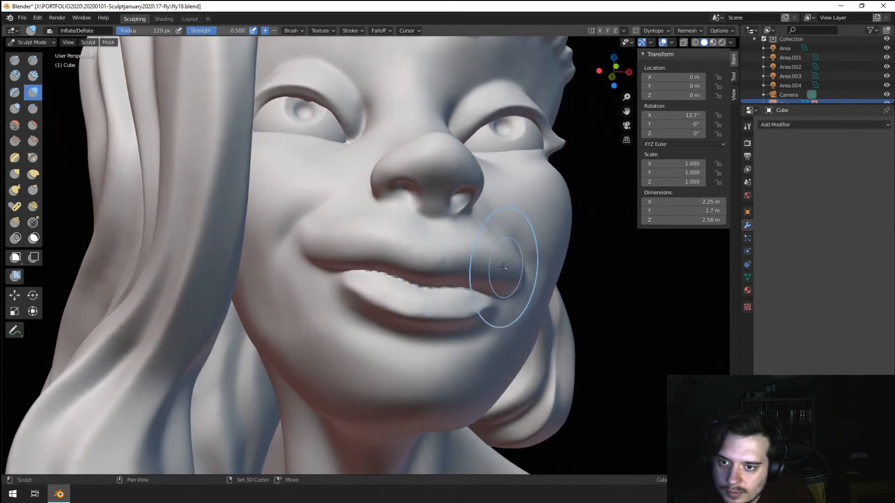
drag(373, 287, 449, 294)
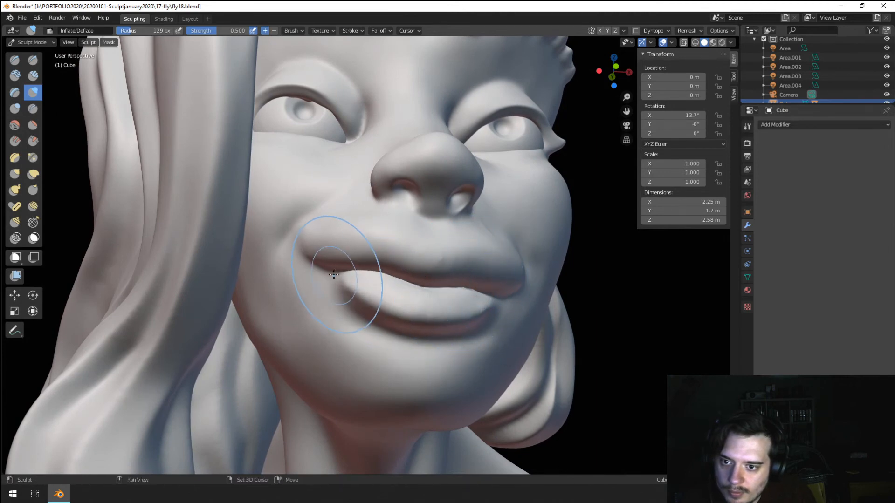
scroll(379, 369, down, 4)
scroll(299, 238, up, 5)
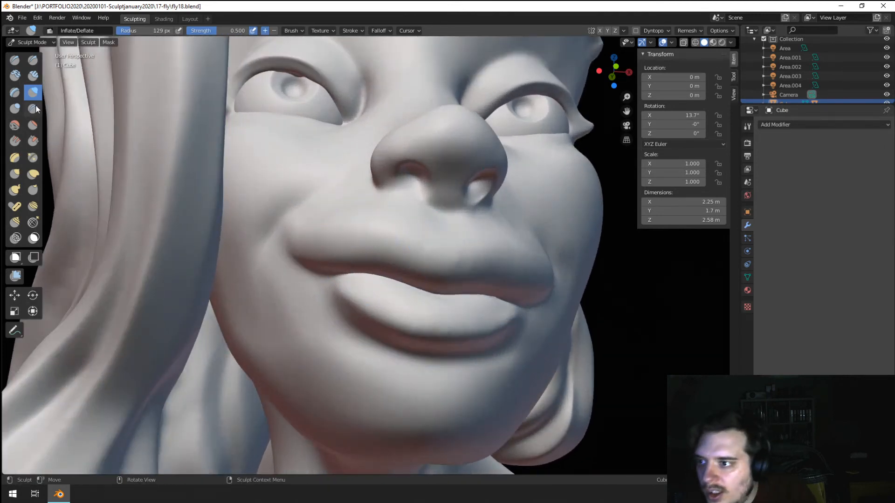
Step: Crease the upper contour of the upper lip beneath the nose at a 55 px radius and 0.354 strength
mouse_move(295, 241)
middle_down()
mouse_move(242, 280)
mouse_move(270, 315)
mouse_move(355, 340)
mouse_move(337, 332)
middle_up()
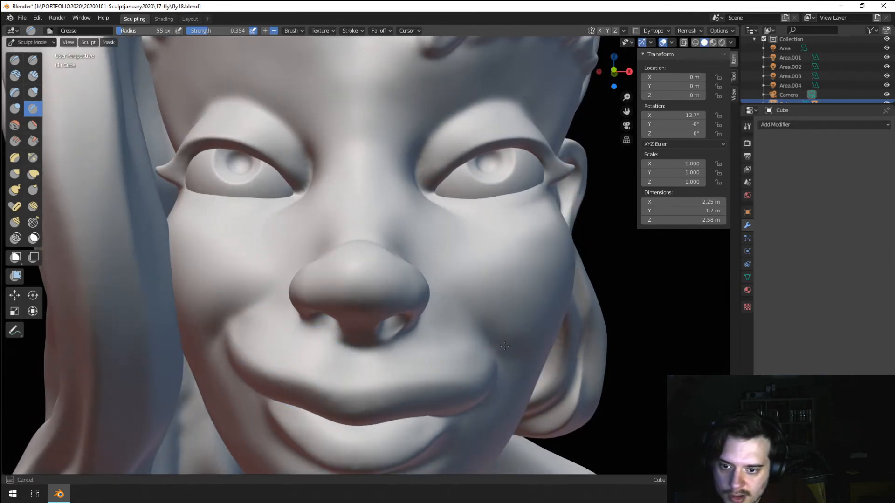
middle_drag(485, 377, 494, 307)
middle_drag(436, 283, 392, 294)
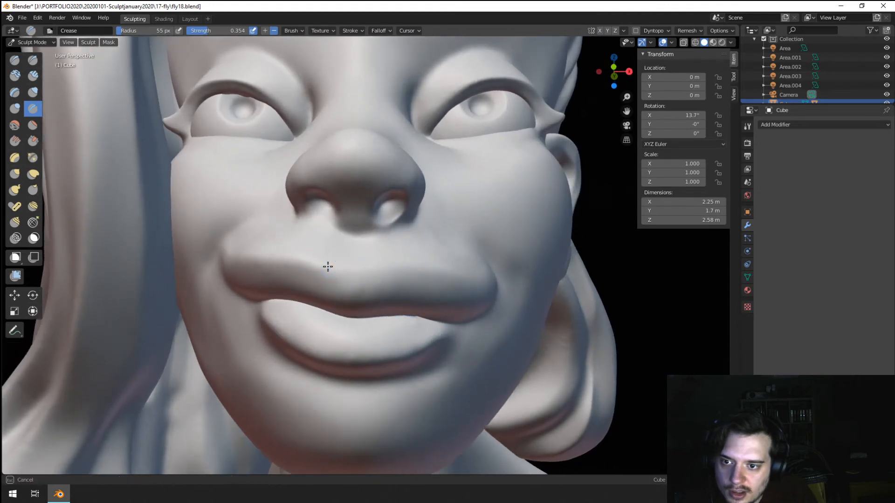
drag(327, 266, 406, 269)
mouse_move(410, 269)
mouse_down()
mouse_move(347, 273)
mouse_move(403, 272)
mouse_up()
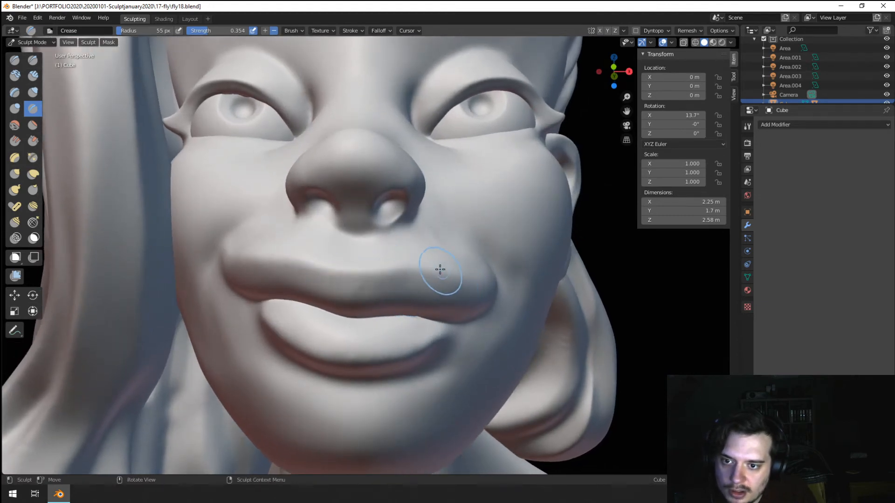
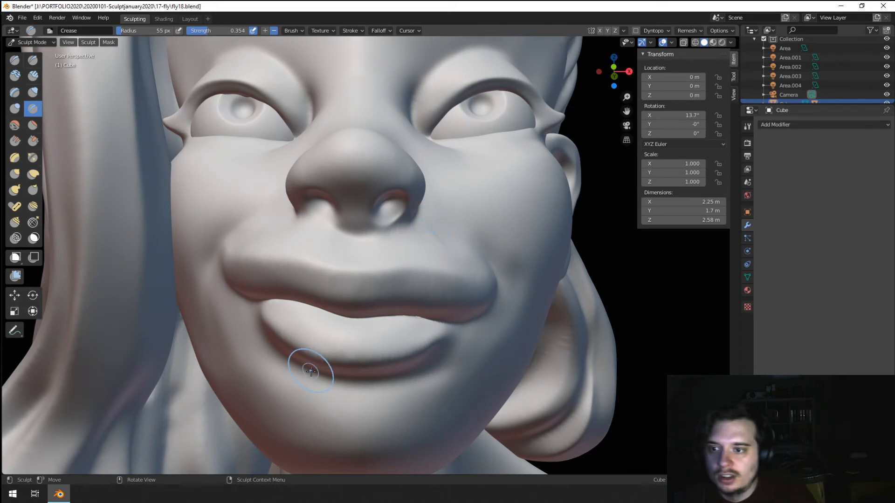
Step: Sharpen the long-hair-side mouth corner and adjoining upper lip with Pinch/Magnify at a 139 px radius
middle_drag(321, 294, 360, 280)
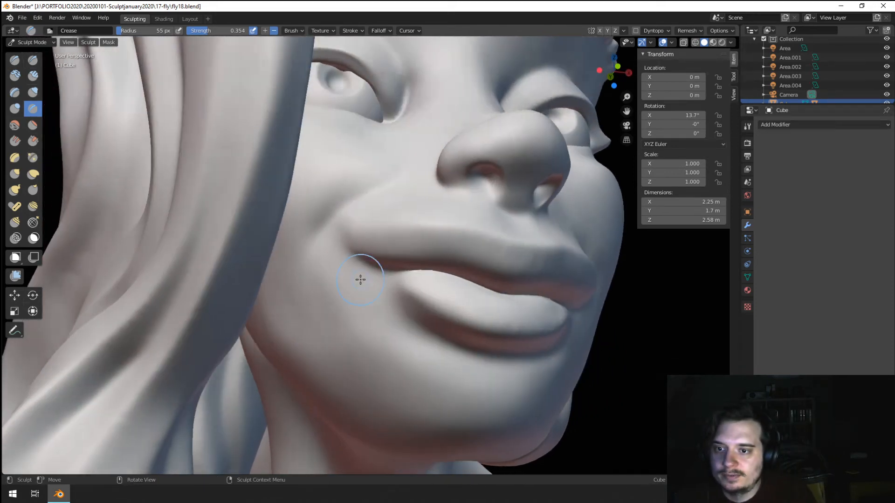
click(33, 157)
key(f)
click(376, 262)
mouse_move(373, 260)
mouse_down()
mouse_move(365, 238)
mouse_move(445, 248)
mouse_up()
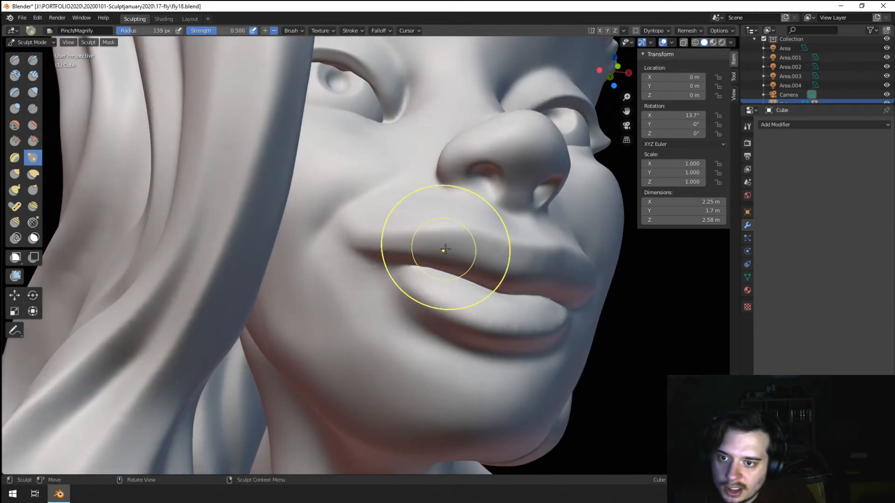
Step: Tighten the middle and ear-side part of the upper lip with Pinch/Magnify at 139 px
mouse_move(445, 249)
middle_down()
mouse_move(382, 274)
mouse_move(396, 282)
mouse_move(412, 265)
middle_up()
scroll(414, 275, down, 4)
scroll(387, 265, up, 2)
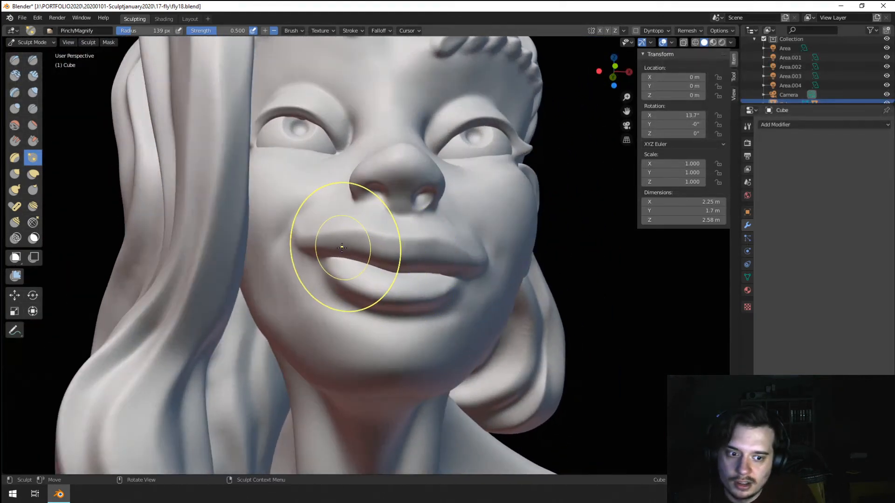
drag(417, 254, 445, 261)
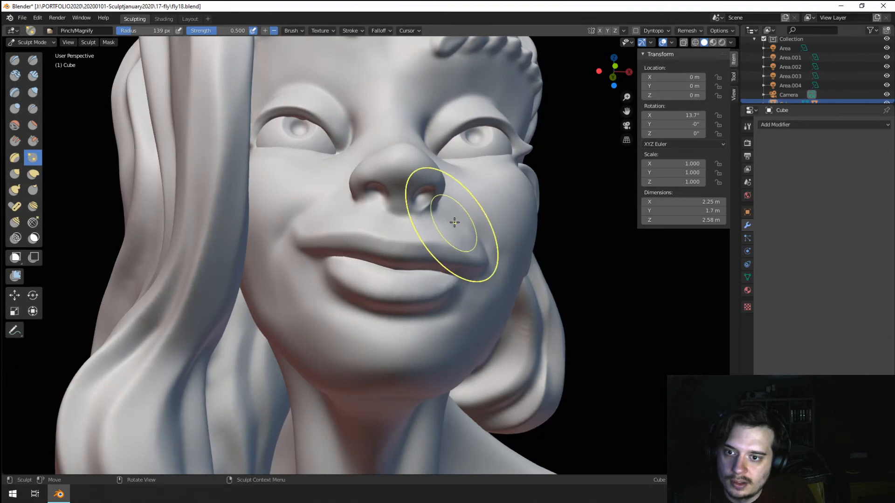
Step: Flatten the brow area between the eyebrows and the forehead with Flatten/Contrast at a 104 px radius
scroll(419, 261, down, 3)
mouse_move(394, 284)
middle_down()
mouse_move(336, 292)
mouse_move(388, 292)
mouse_move(326, 308)
mouse_move(277, 370)
mouse_move(280, 345)
middle_up()
scroll(306, 327, down, 4)
scroll(328, 271, up, 6)
scroll(328, 271, down, 4)
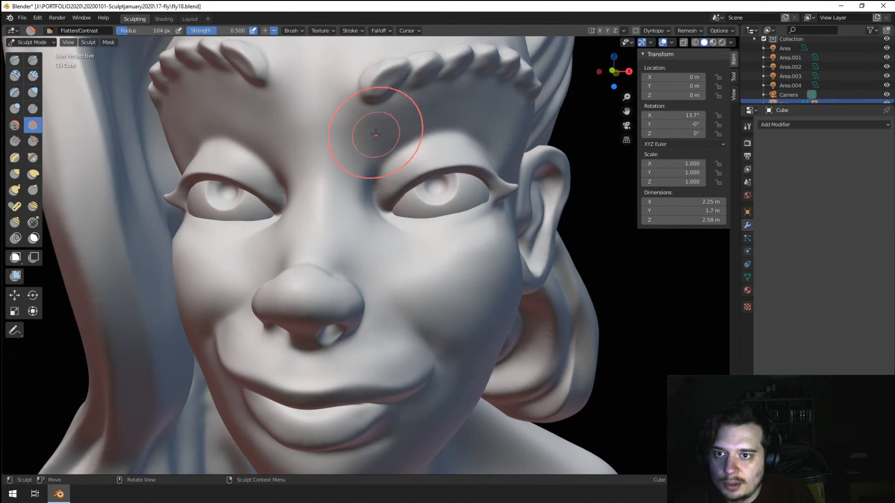
middle_drag(290, 148, 294, 189)
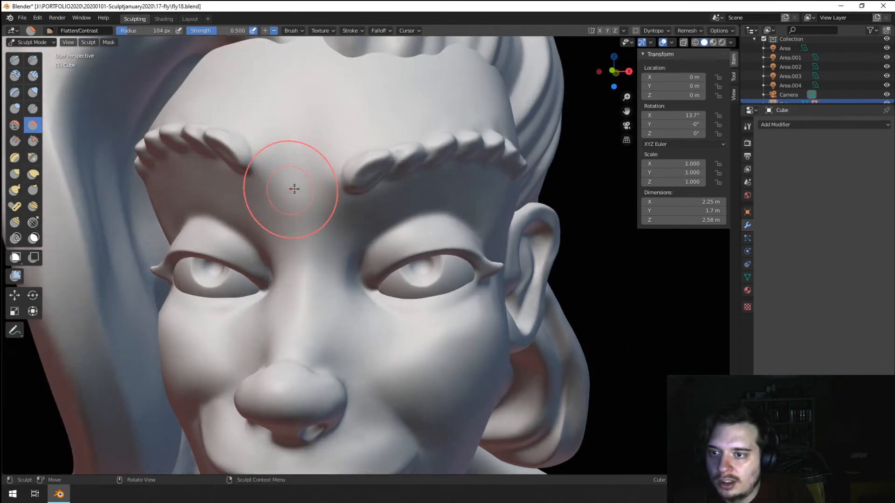
mouse_move(472, 109)
middle_down()
mouse_move(477, 138)
mouse_move(431, 144)
middle_up()
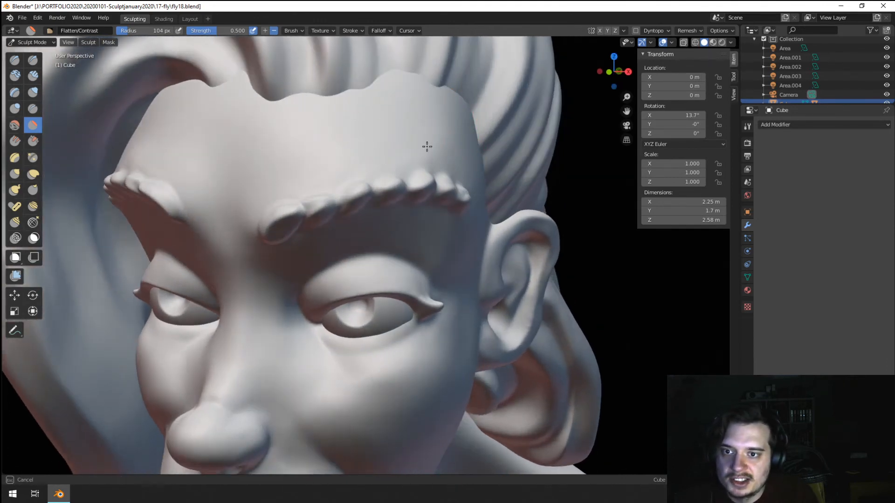
Step: Flatten the ear-side cheek at a 144 px radius and the neck at 204 px with Flatten/Contrast
key(f)
mouse_move(433, 209)
middle_down()
mouse_move(437, 164)
mouse_move(424, 93)
middle_up()
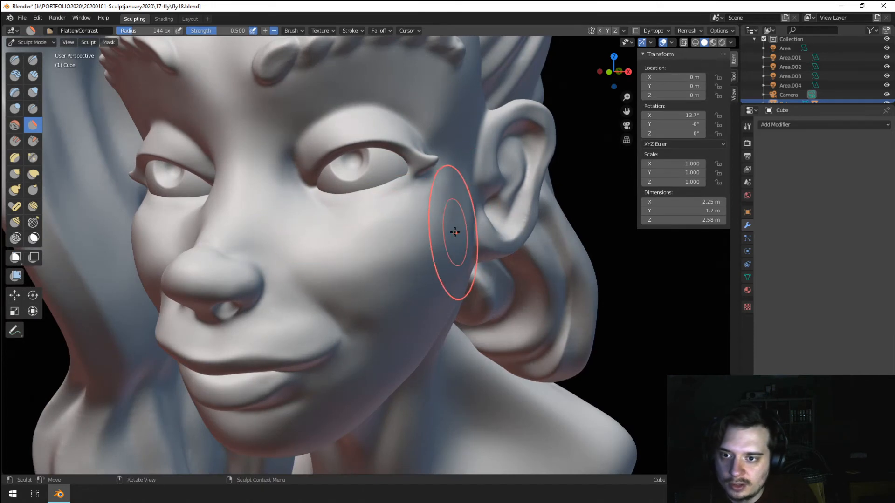
mouse_move(405, 247)
middle_down()
mouse_move(388, 265)
mouse_move(205, 356)
middle_up()
mouse_move(361, 210)
middle_down()
mouse_move(374, 276)
mouse_move(315, 346)
middle_up()
key(f)
click(365, 364)
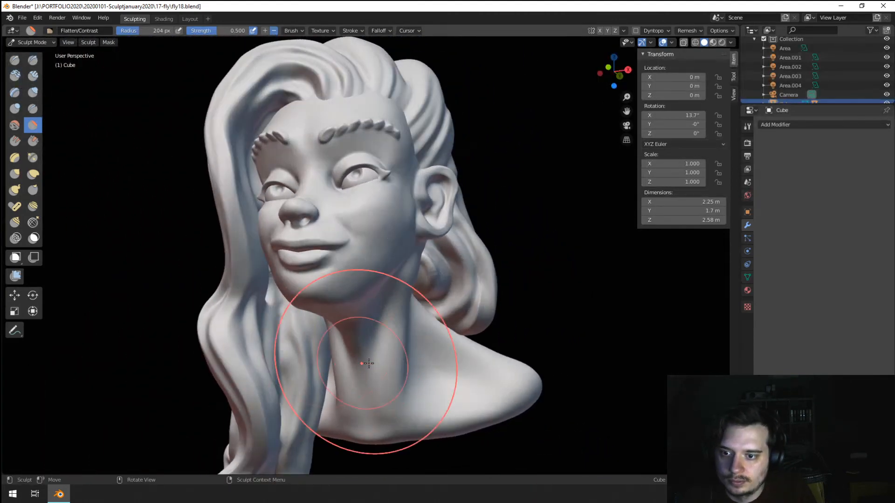
mouse_move(391, 317)
middle_down()
mouse_move(411, 336)
mouse_move(361, 276)
middle_up()
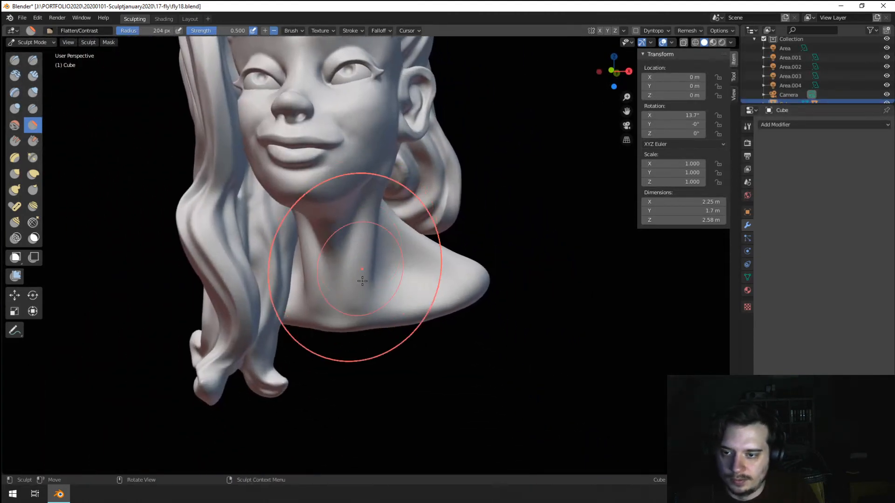
Step: Turn on X symmetry and build up the collarbones along the bust's lower edge with Blob at about 100 px
scroll(358, 270, up, 2)
click(14, 108)
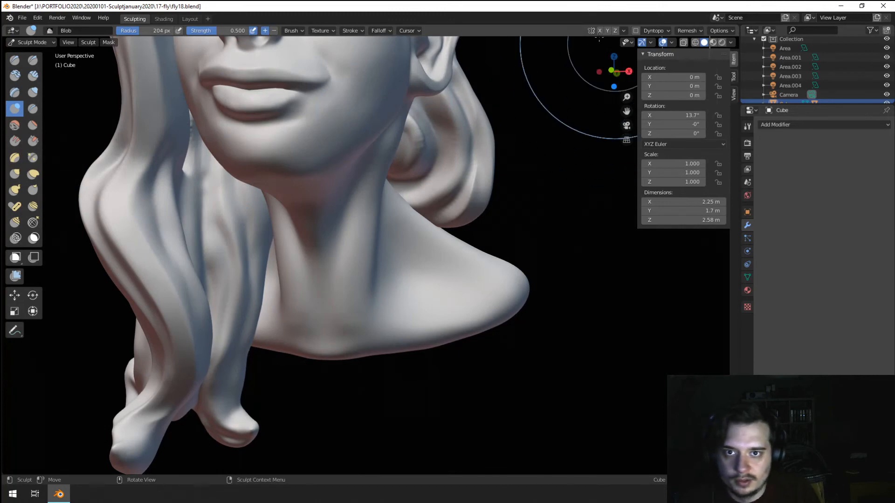
click(600, 30)
key(f)
click(362, 350)
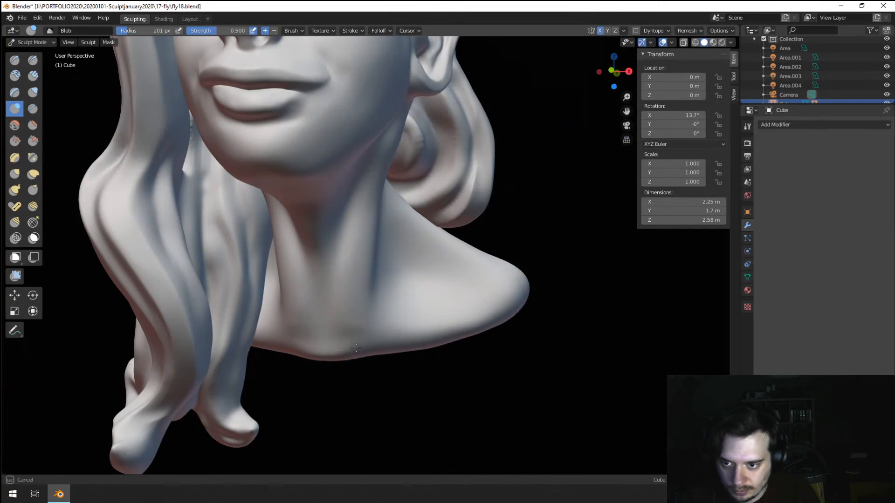
drag(381, 347, 352, 353)
mouse_move(503, 294)
mouse_down()
mouse_move(419, 334)
mouse_move(347, 352)
mouse_up()
mouse_move(510, 287)
mouse_down()
mouse_move(413, 338)
mouse_move(338, 352)
mouse_move(478, 302)
mouse_up()
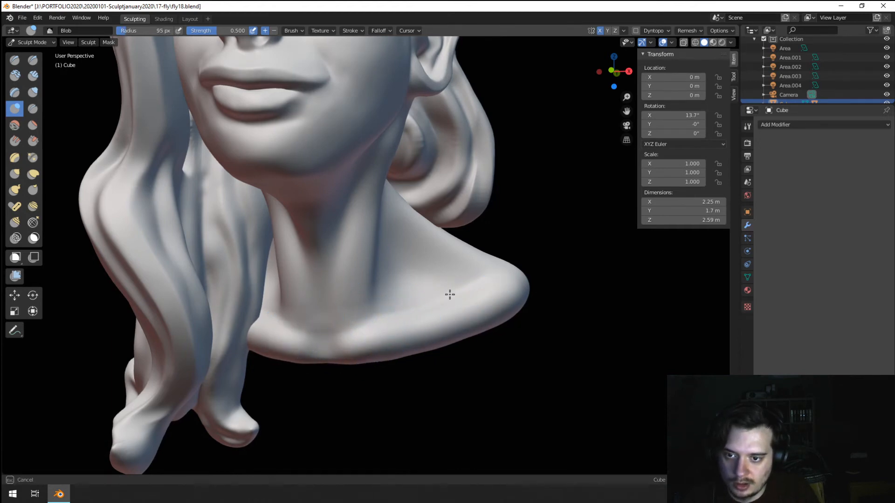
Step: Tighten the collarbone from the base of the neck towards the shoulder with Pinch/Magnify at a 170 px radius
key(g)
click(33, 158)
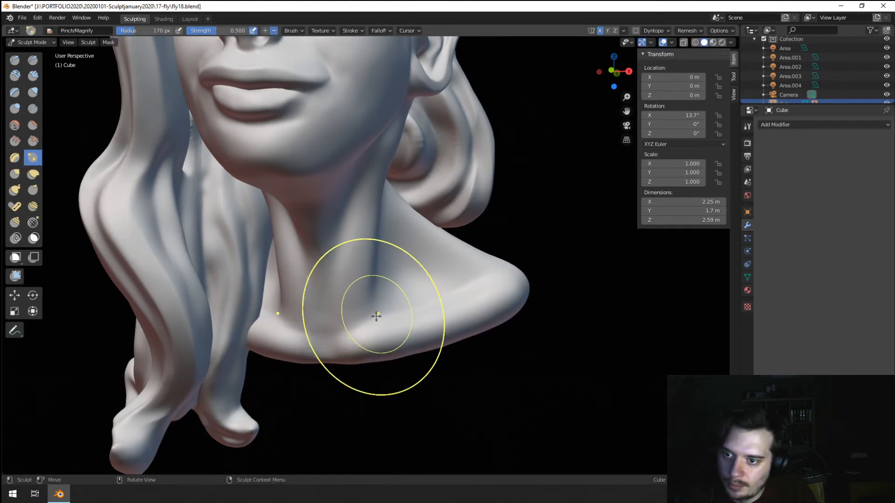
drag(376, 313, 471, 310)
scroll(380, 353, down, 3)
mouse_move(380, 353)
middle_down()
mouse_move(399, 359)
mouse_move(350, 355)
mouse_move(391, 345)
middle_up()
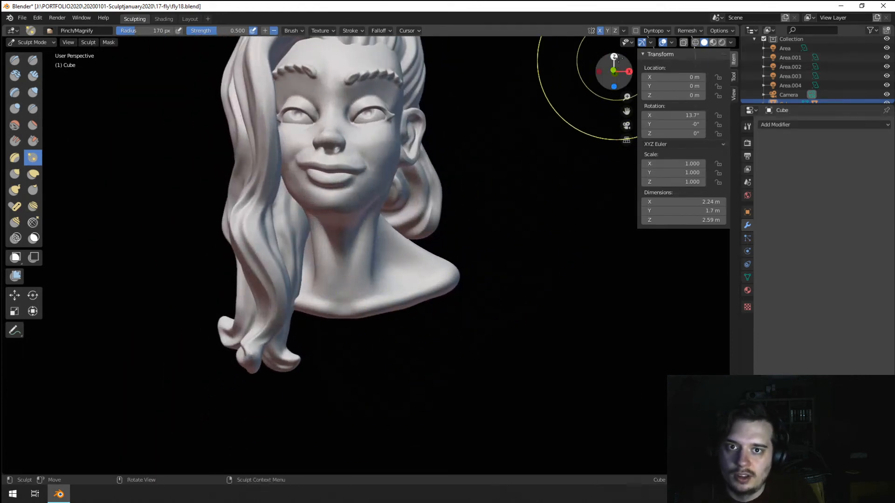
Step: Reshape the back of the ear-side shoulder from the side with Grab at a 299 px radius
key(g)
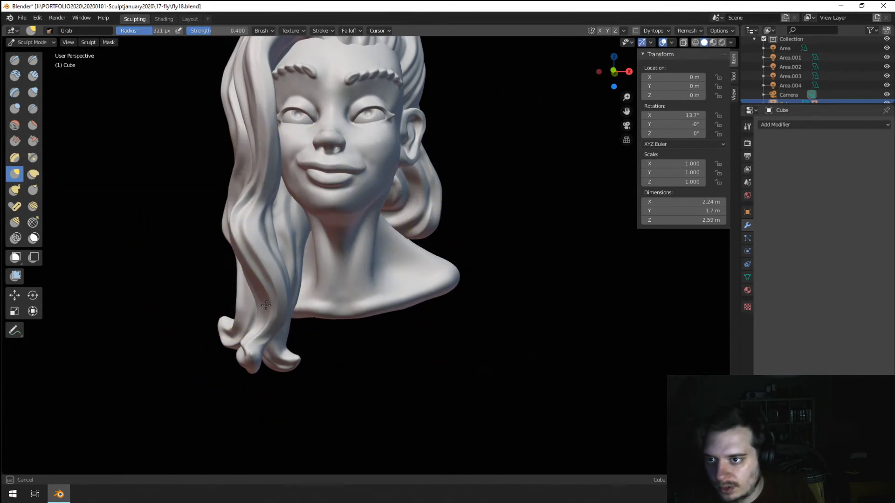
middle_drag(265, 305, 437, 260)
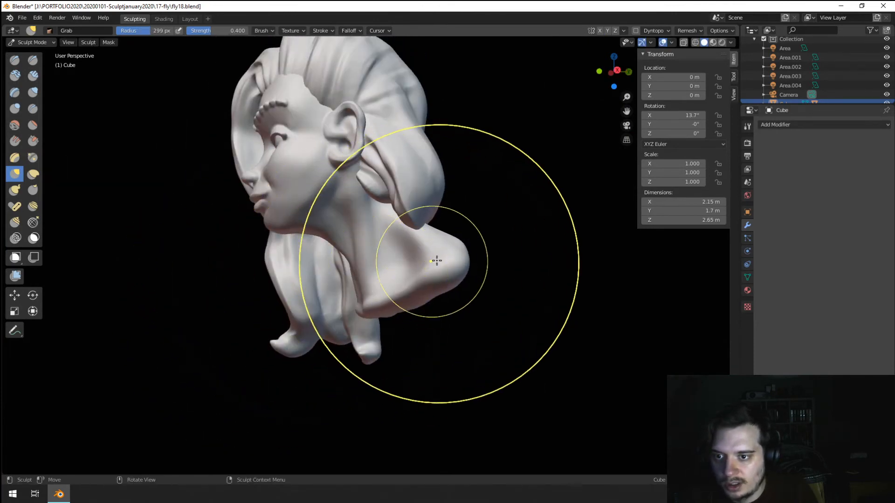
drag(436, 260, 443, 265)
middle_drag(443, 265, 477, 274)
drag(474, 274, 446, 260)
mouse_move(446, 259)
middle_down()
mouse_move(479, 268)
mouse_move(391, 284)
mouse_move(457, 256)
middle_up()
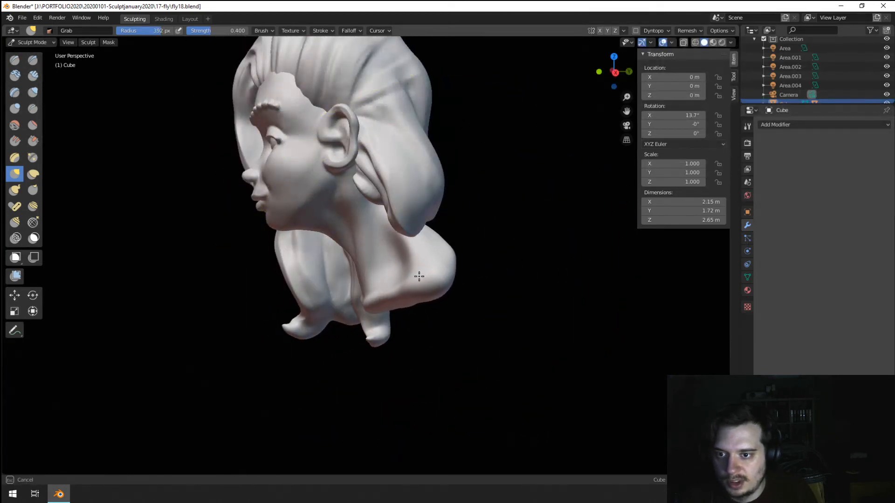
Step: Pull the ear-side shoulder towards the neck with Grab, working from the side and back
middle_drag(419, 277, 483, 267)
drag(431, 261, 390, 237)
key(f)
click(394, 235)
middle_drag(390, 236, 517, 252)
middle_drag(407, 261, 501, 305)
Step: Adjust the lower front edge of the chest with Grab at 283 px and 223 px radii
key(f)
click(449, 288)
key(f)
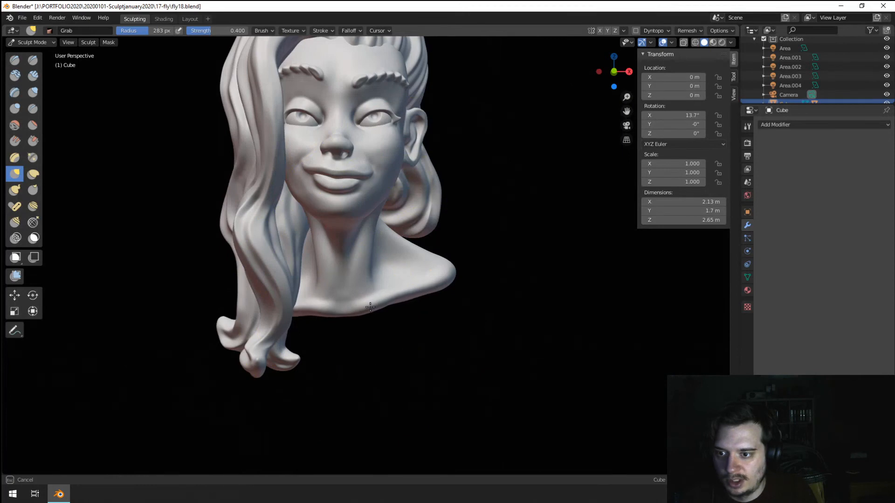
drag(370, 307, 373, 307)
key(f)
click(348, 314)
mouse_move(453, 193)
shift+middle_down()
mouse_move(463, 245)
mouse_move(466, 223)
shift+middle_up()
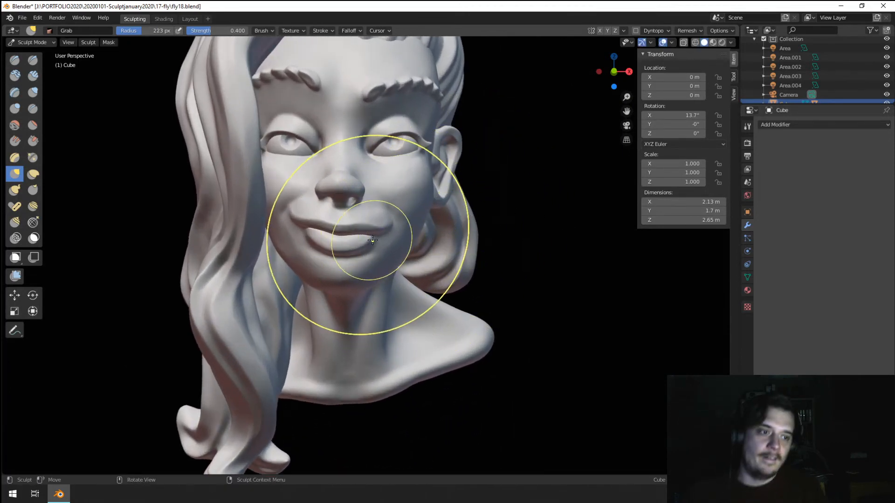
mouse_move(373, 240)
middle_down()
mouse_move(379, 333)
mouse_move(342, 328)
mouse_move(339, 303)
mouse_move(354, 291)
middle_up()
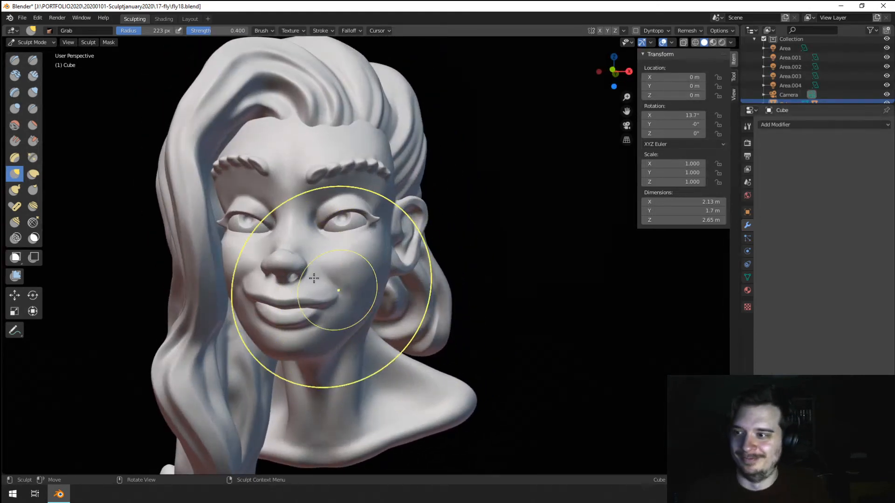
Step: Flatten the upper inner rim of the exposed ear with Flatten/Contrast at a 104 px radius
click(32, 125)
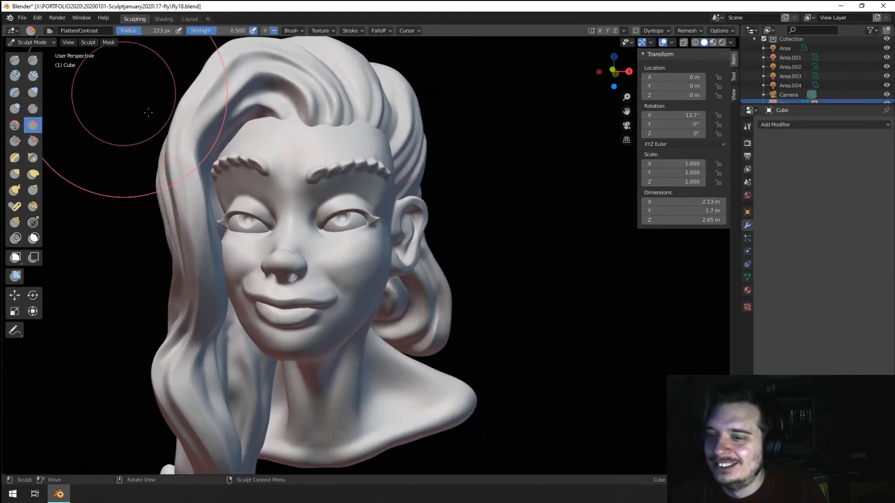
mouse_move(298, 219)
middle_down()
mouse_move(236, 229)
mouse_move(323, 156)
middle_up()
key(f)
click(279, 140)
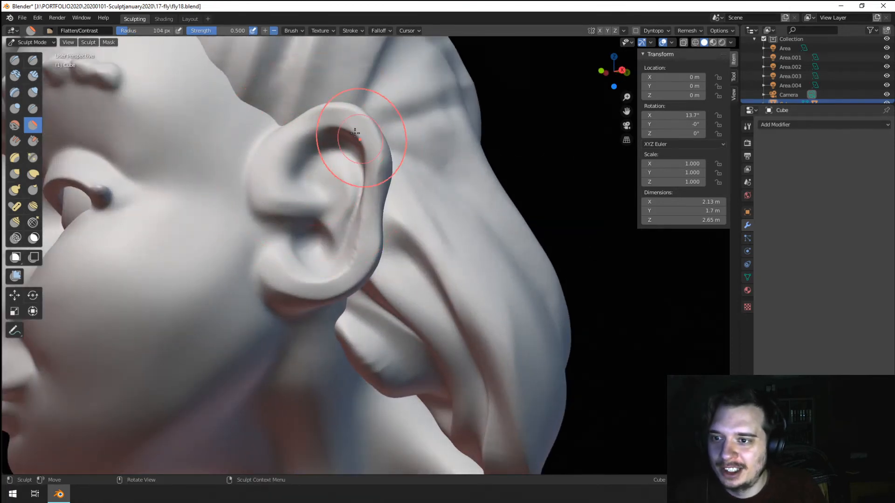
middle_drag(367, 247, 276, 184)
Step: Sharpen the ear's inner folds down to the lobe with Crease at a 61 px radius
click(39, 115)
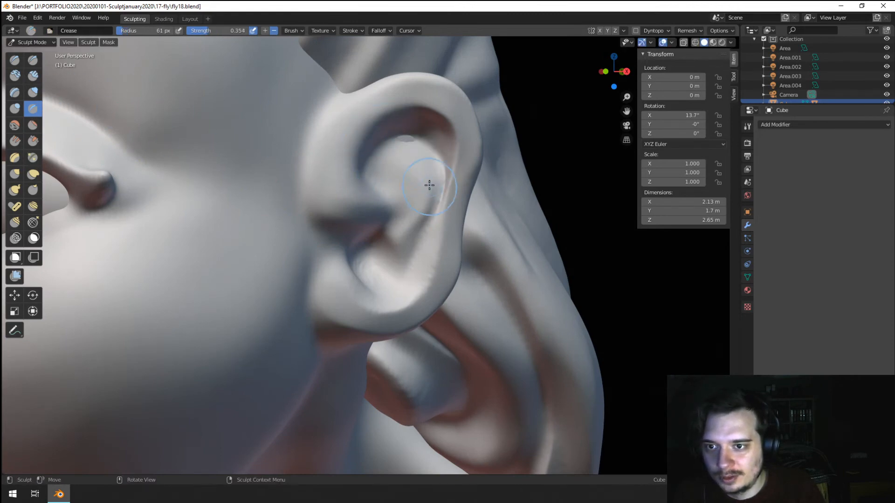
drag(410, 298, 360, 260)
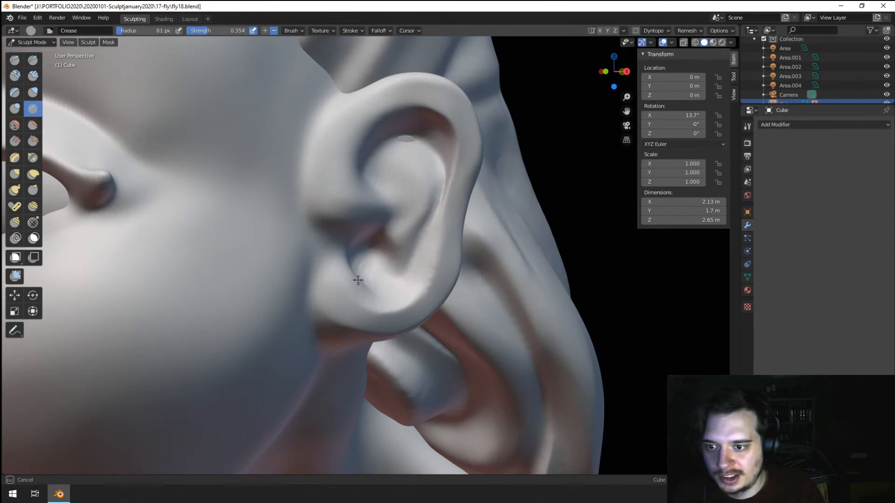
drag(367, 307, 396, 315)
mouse_move(381, 232)
ctrl+middle_down()
mouse_move(348, 310)
mouse_move(393, 303)
ctrl+middle_up()
mouse_move(369, 286)
ctrl+middle_down()
mouse_move(354, 329)
mouse_move(360, 281)
mouse_move(373, 280)
ctrl+middle_up()
ctrl+middle_drag(344, 254, 356, 237)
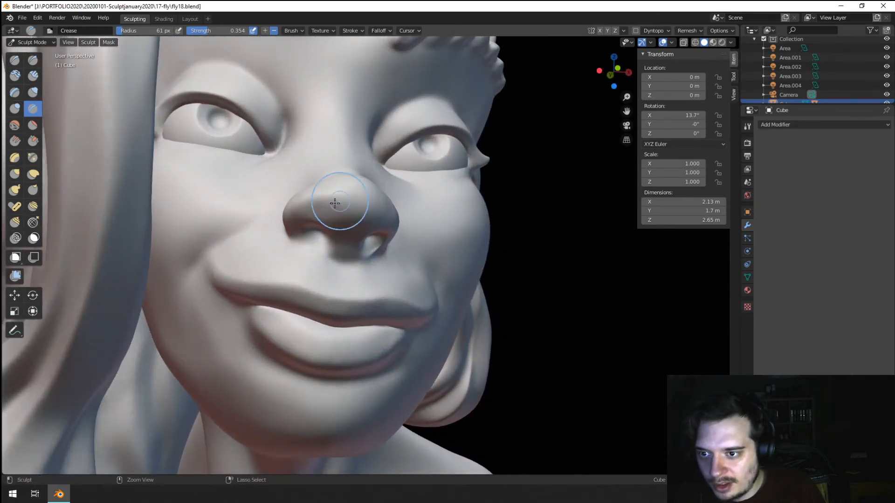
Step: Flatten the front of the nose tip with Flatten/Contrast at a 61 px radius
mouse_move(363, 203)
middle_down()
mouse_move(320, 190)
mouse_move(241, 188)
middle_up()
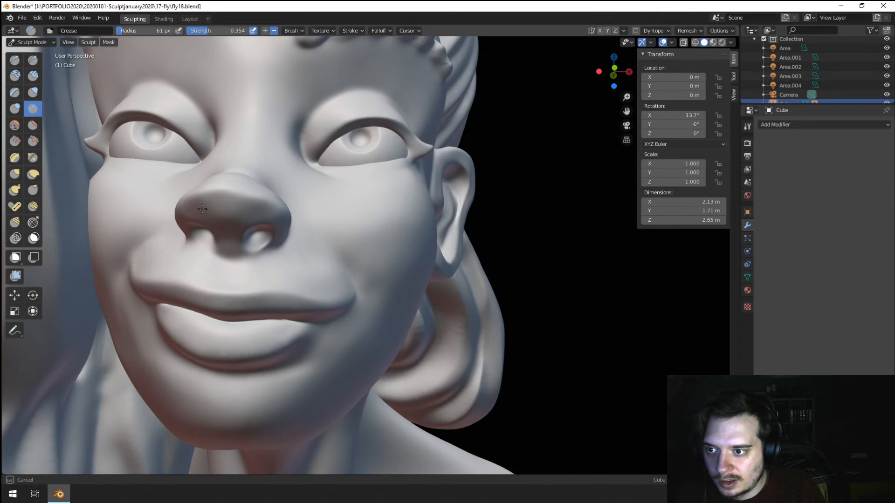
middle_drag(202, 209, 255, 176)
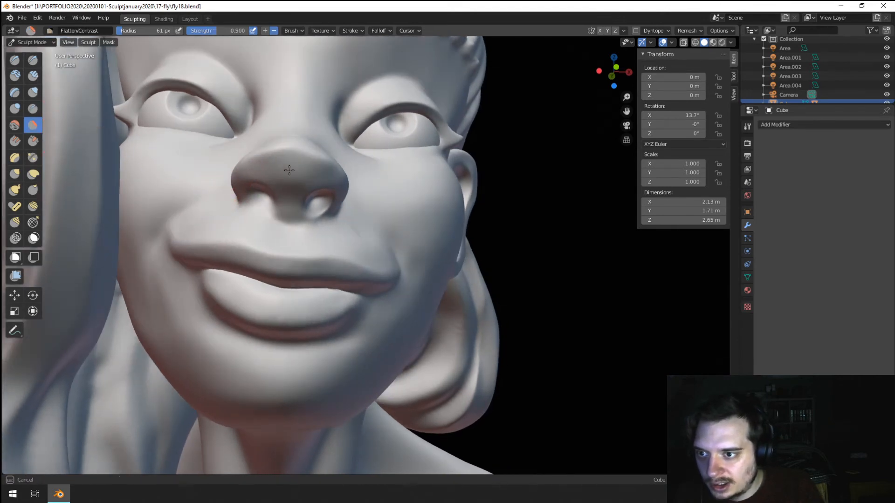
drag(286, 190, 280, 180)
scroll(254, 197, down, 5)
middle_drag(252, 200, 243, 216)
scroll(249, 214, up, 3)
Step: Flatten the base of the nose and the ear-side nostril with Flatten/Contrast at a 65 px radius
key(g)
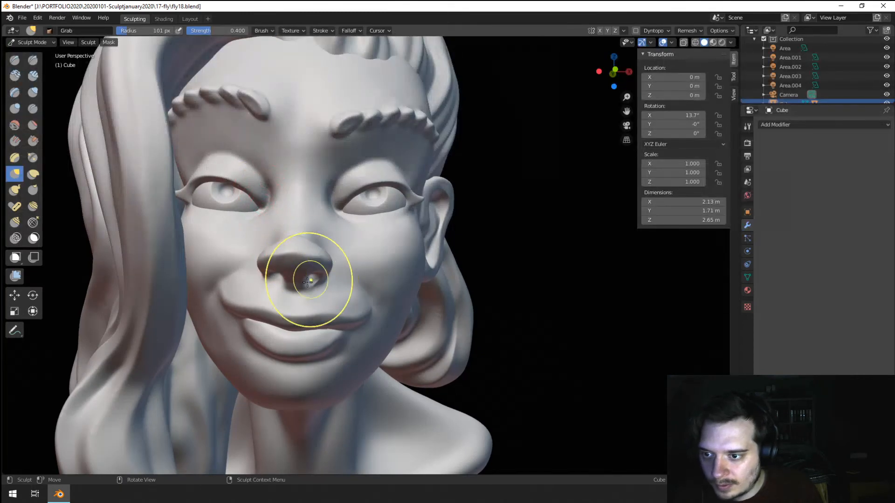
scroll(300, 251, up, 4)
click(33, 125)
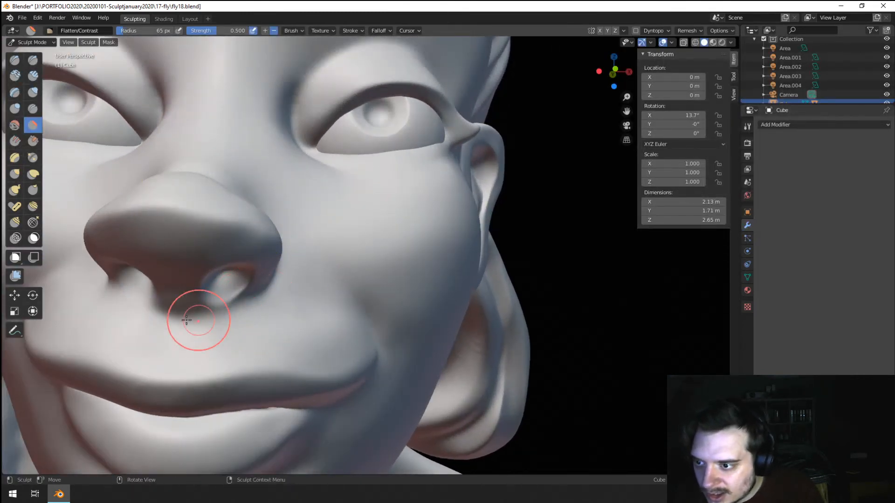
drag(170, 295, 238, 320)
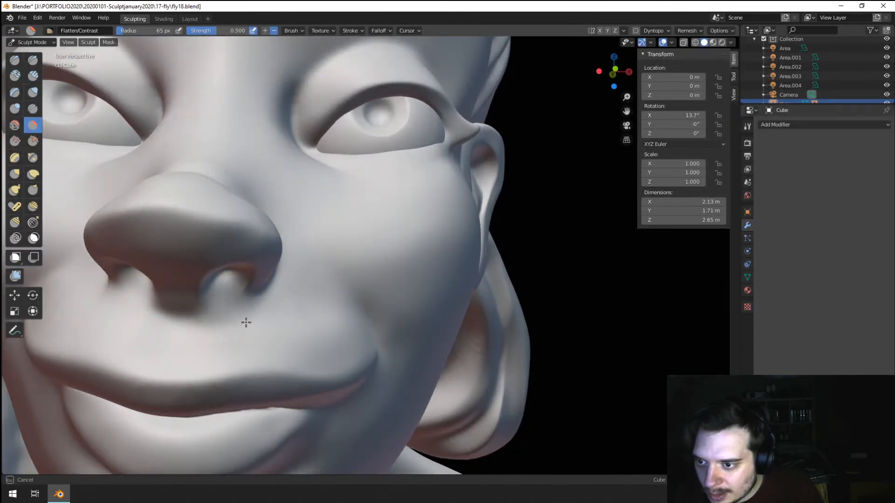
scroll(237, 298, down, 4)
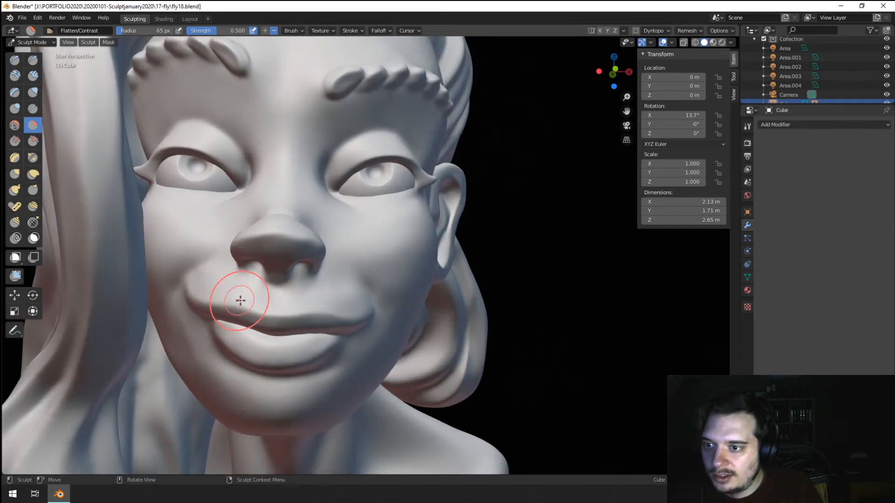
Step: Define the groove between the nose and upper lip with Crease at a 58 px radius
scroll(239, 299, up, 4)
click(33, 108)
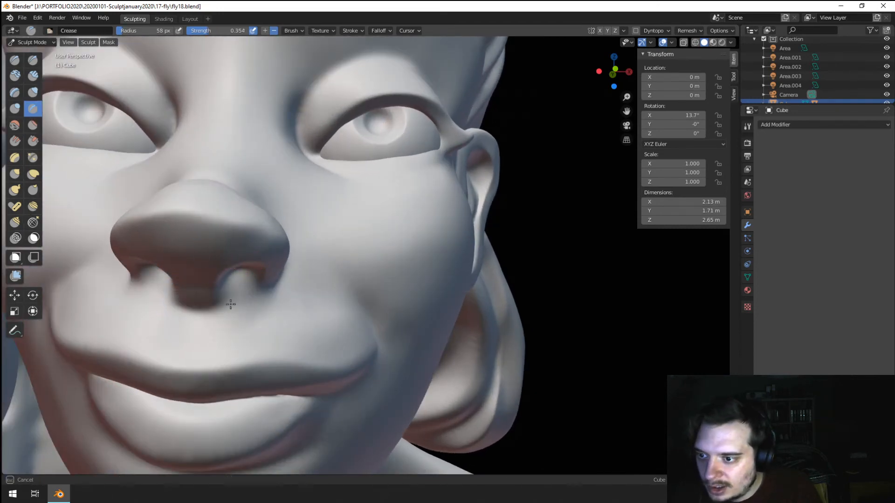
middle_drag(230, 306, 179, 335)
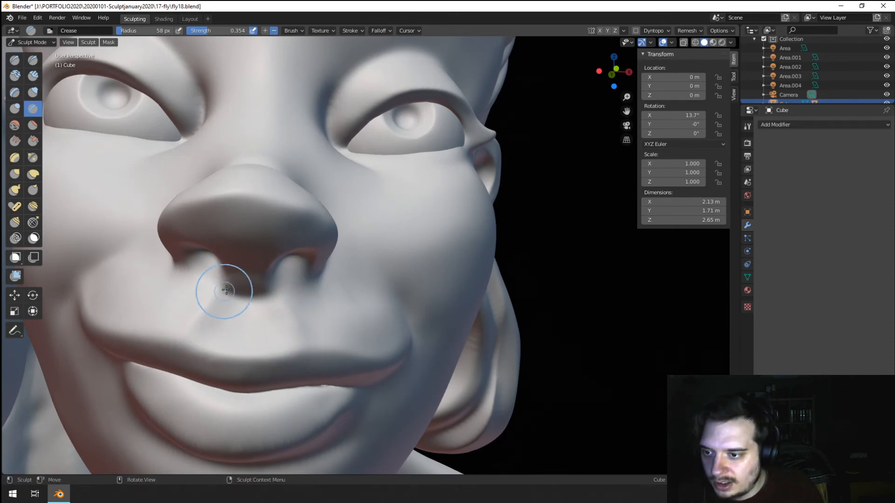
ctrl+middle_drag(226, 290, 202, 385)
mouse_move(215, 332)
middle_down()
mouse_move(168, 329)
mouse_move(214, 327)
middle_up()
mouse_move(215, 326)
ctrl+middle_down()
mouse_move(216, 296)
mouse_move(265, 208)
mouse_move(295, 213)
mouse_move(295, 192)
ctrl+middle_up()
Step: Reshape the upper lip beneath the nose from below with Grab at 50 px and 92 px radii
key(g)
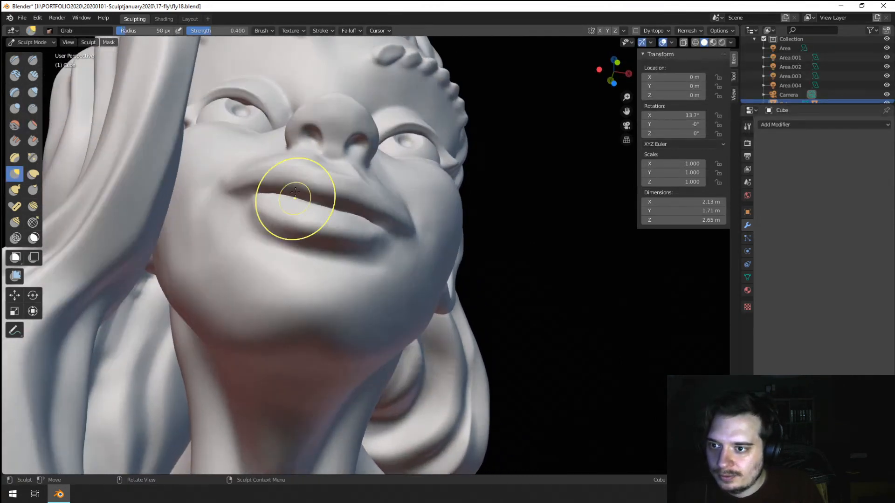
drag(287, 159, 304, 160)
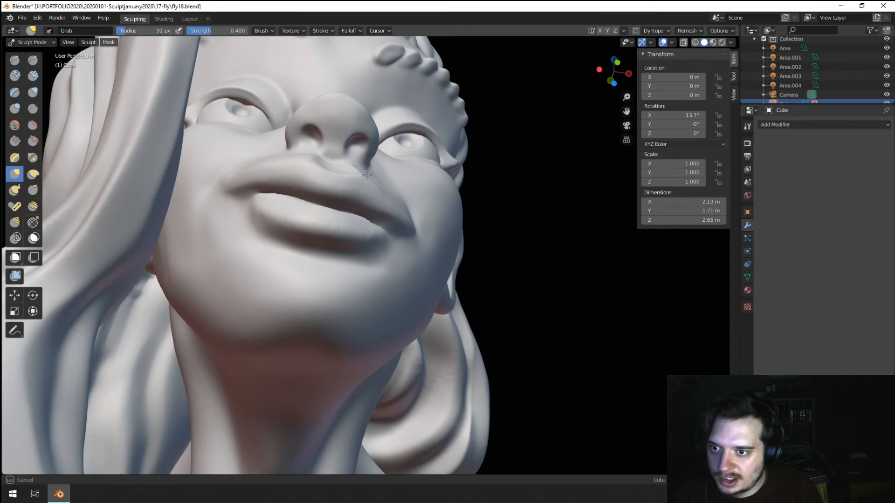
mouse_move(359, 177)
middle_down()
mouse_move(352, 203)
mouse_move(358, 197)
middle_up()
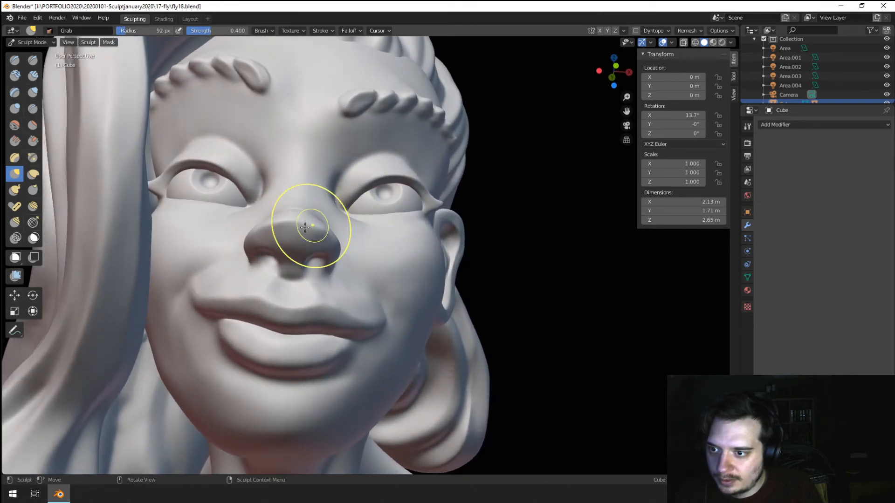
middle_drag(246, 252, 120, 127)
Step: Sharpen the mouth corners and the upper lip's outline with Crease at a 44 px radius
click(32, 109)
middle_drag(149, 158, 216, 224)
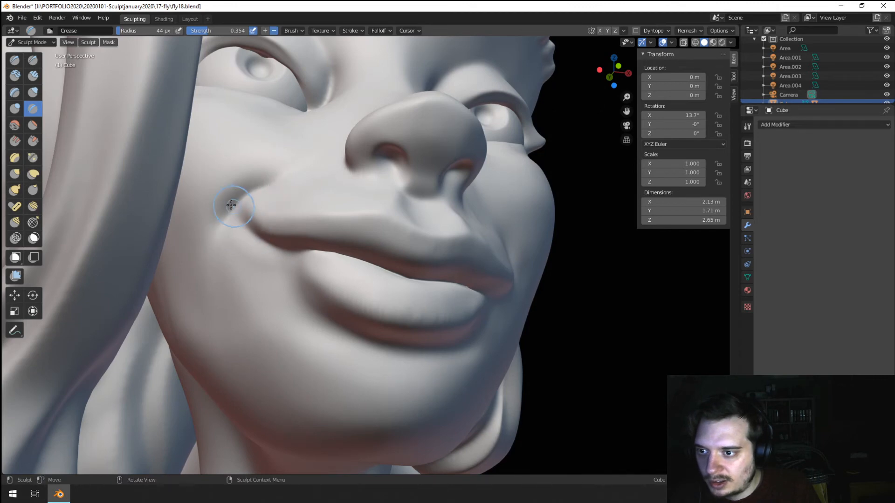
ctrl+middle_drag(235, 242, 253, 317)
middle_drag(253, 317, 284, 249)
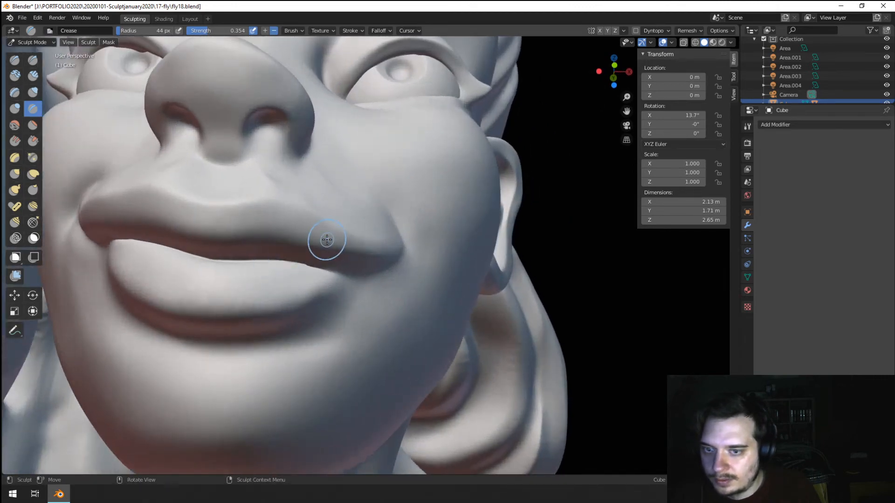
middle_drag(356, 219, 350, 214)
middle_drag(298, 249, 284, 326)
middle_drag(284, 326, 301, 228)
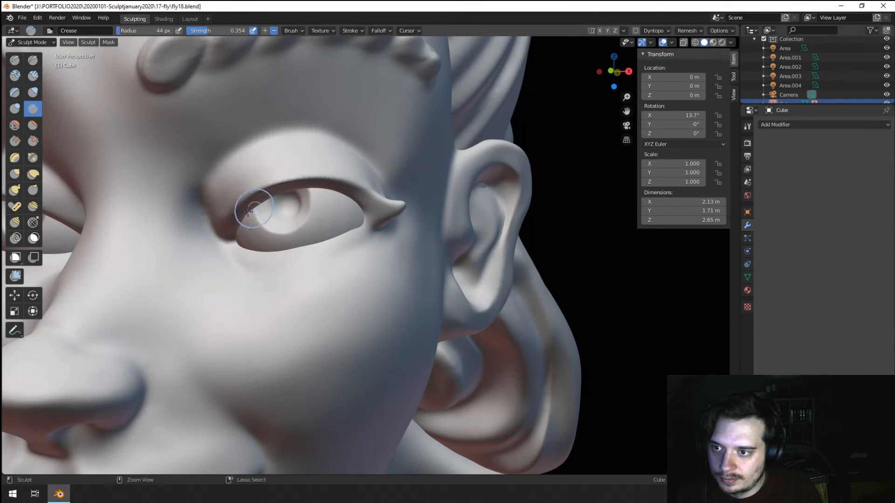
Step: Sharpen the ear-side eye's upper lid from the inner corner to the lash with Crease at a 44 px radius
drag(247, 211, 361, 197)
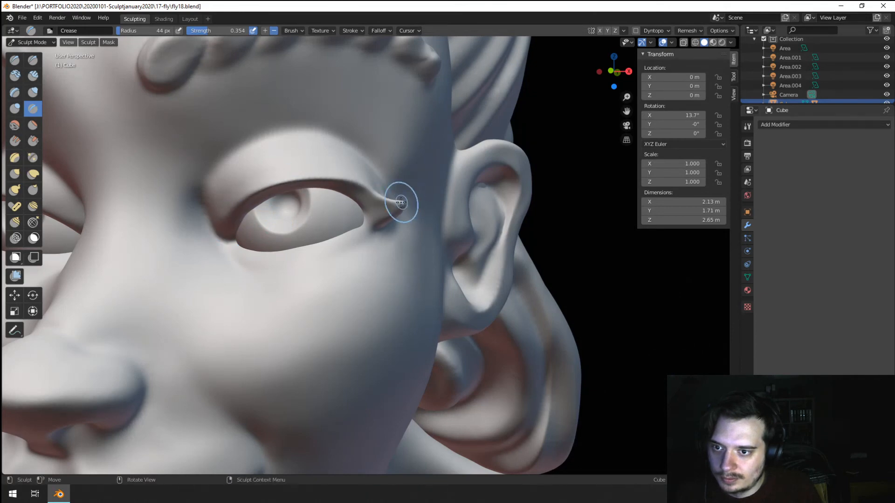
ctrl+middle_drag(332, 196, 358, 223)
middle_drag(208, 186, 191, 191)
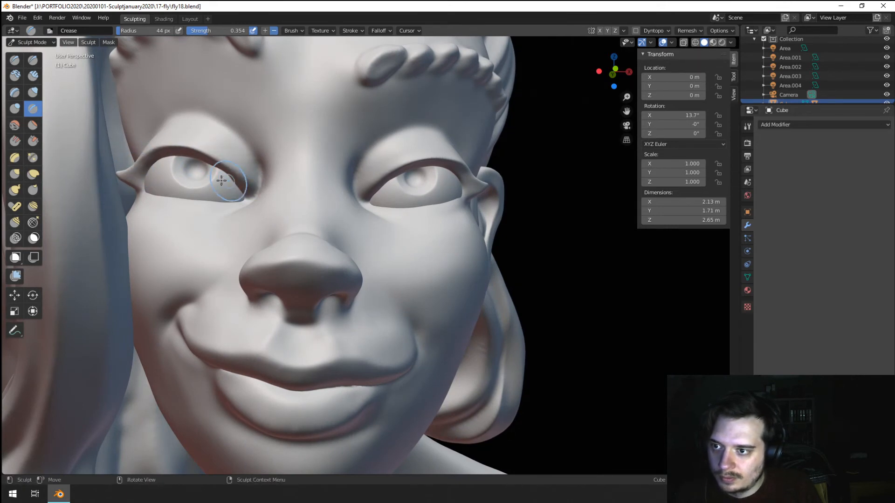
Step: Try to scrape the hair-side eye's upper lid edge with Scrape/Peaks at a 46 px radius
key(g)
scroll(210, 177, up, 2)
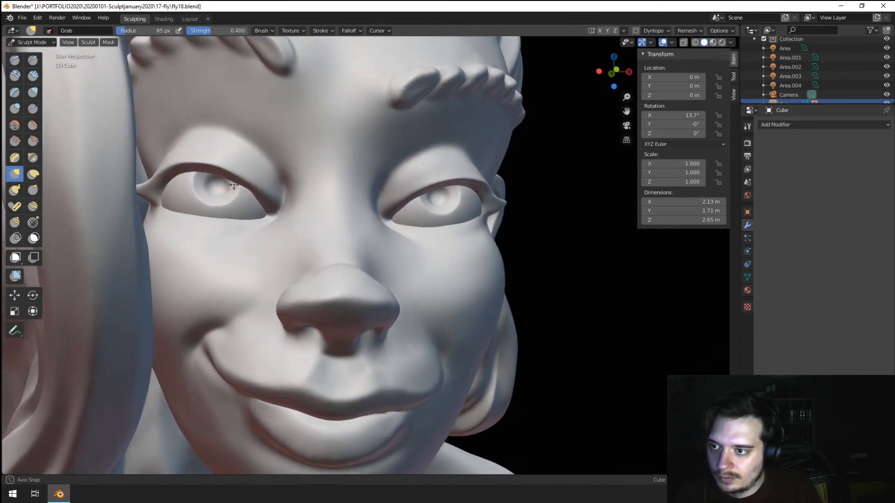
mouse_move(142, 177)
ctrl+middle_down()
mouse_move(158, 166)
mouse_move(152, 156)
ctrl+middle_up()
click(31, 142)
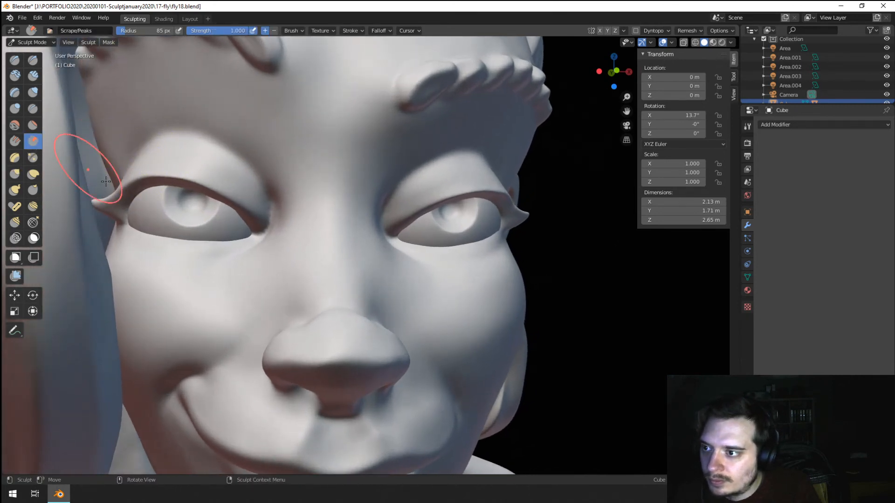
key(f)
click(102, 195)
mouse_move(109, 198)
mouse_down()
mouse_move(158, 180)
mouse_move(208, 192)
mouse_up()
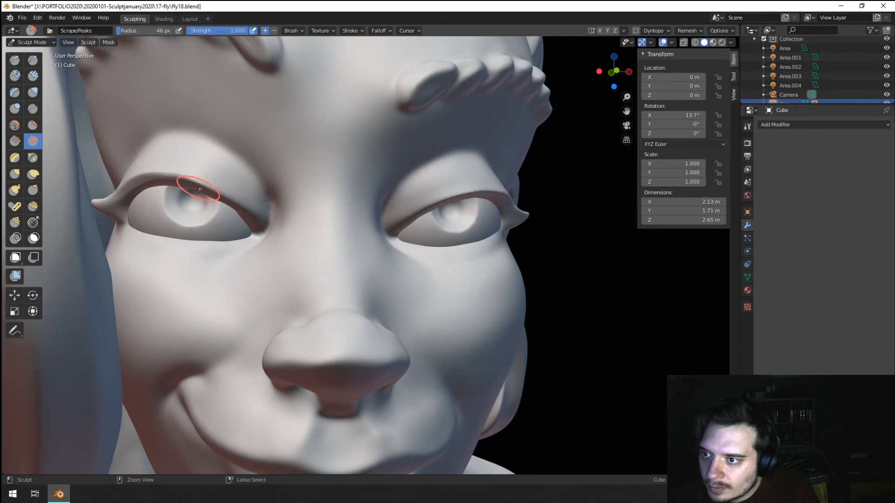
key(ctrl+z)
Step: Scrape the hair-side eye's upper lid edge towards the nose with Scrape/Peaks at a 38 px radius
key(f)
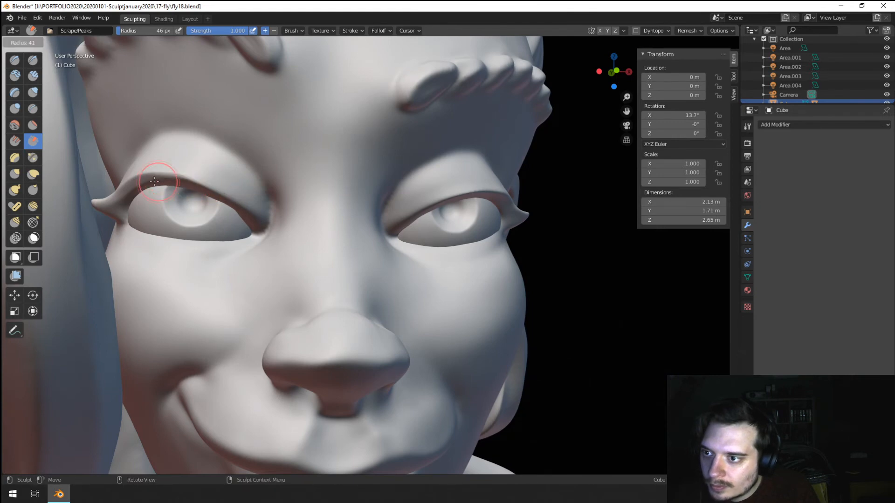
click(182, 176)
drag(212, 192, 222, 194)
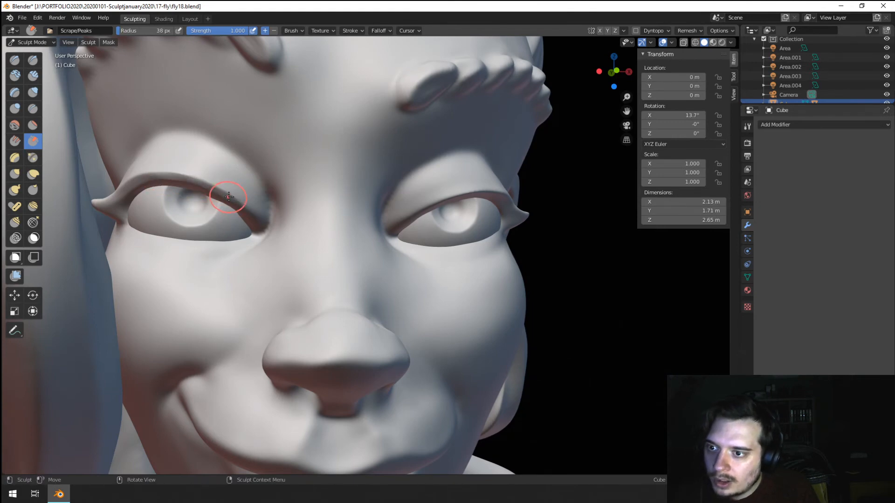
ctrl+middle_drag(259, 229, 238, 241)
middle_drag(330, 250, 329, 190)
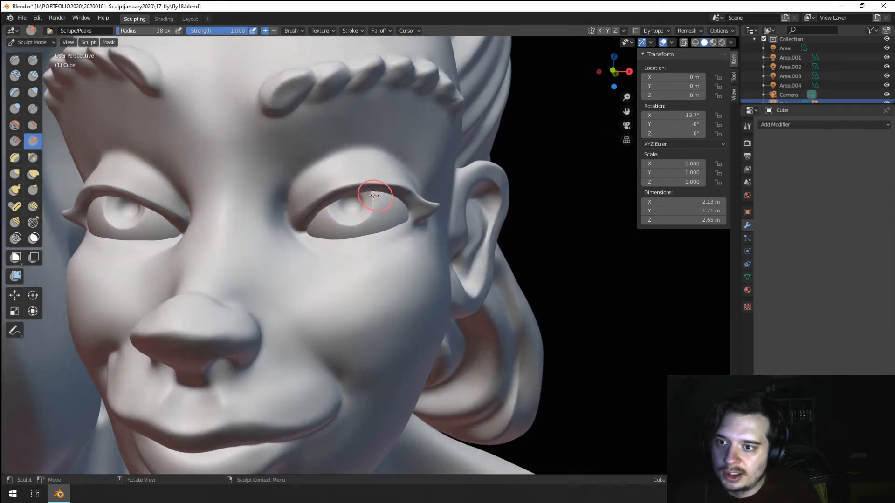
Step: Define the outer corner of the ear-side eye beneath the lash with Crease at a 48 px radius
ctrl+middle_drag(442, 155, 392, 157)
middle_drag(359, 164, 322, 171)
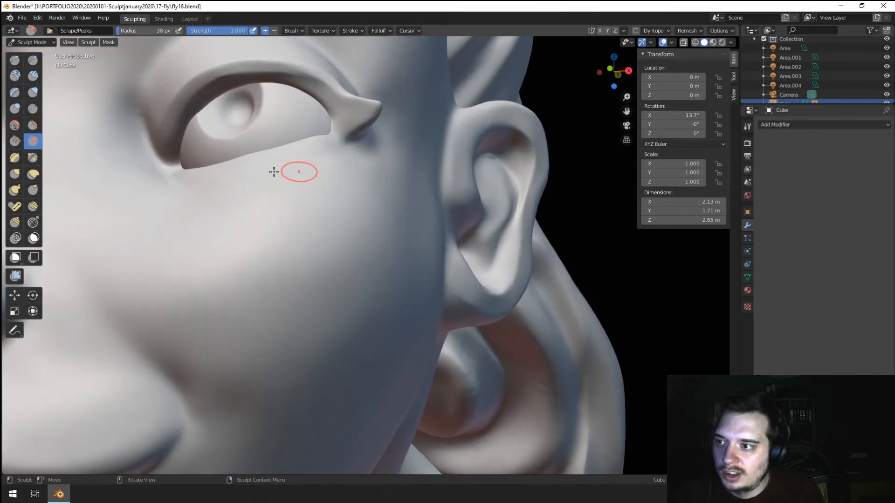
click(33, 110)
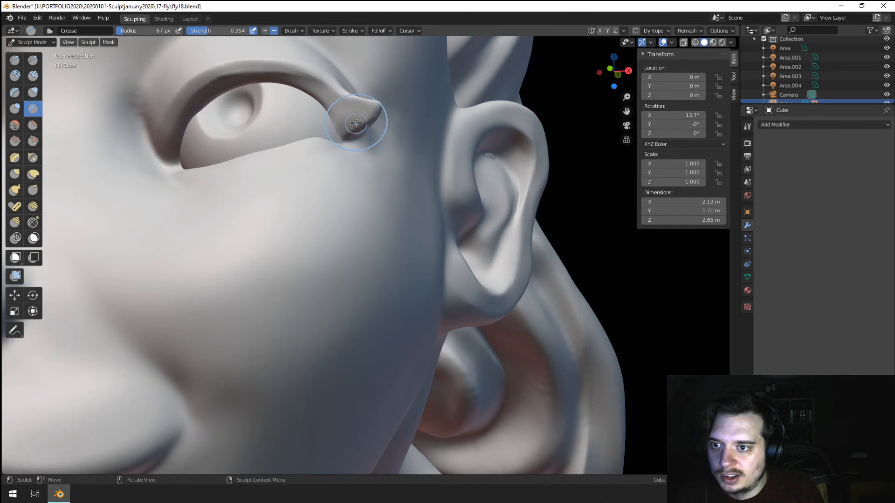
key(bracketleft)
key(bracketleft)
key(bracketleft)
scroll(366, 122, down, 5)
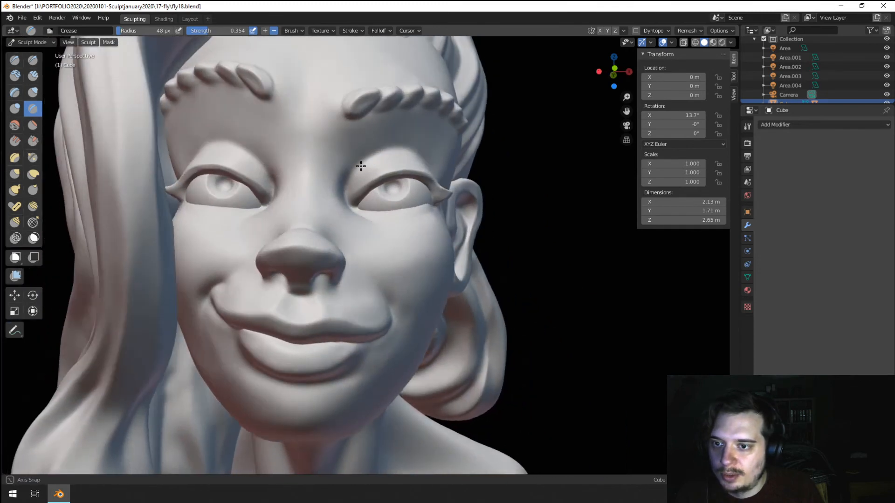
Step: Refine the lash tip of the ear-side eye with Crease at a 31 px radius
scroll(354, 167, up, 2)
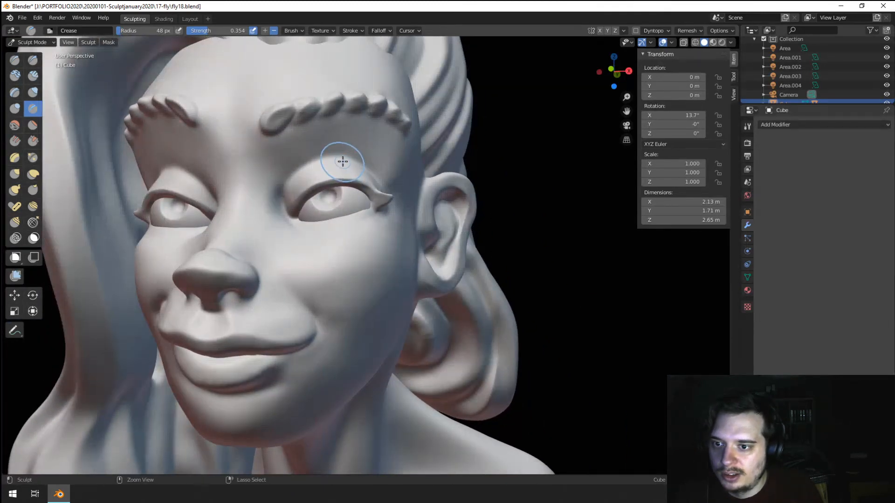
key(bracketleft)
key(bracketleft)
key(bracketleft)
key(bracketleft)
scroll(364, 177, up, 4)
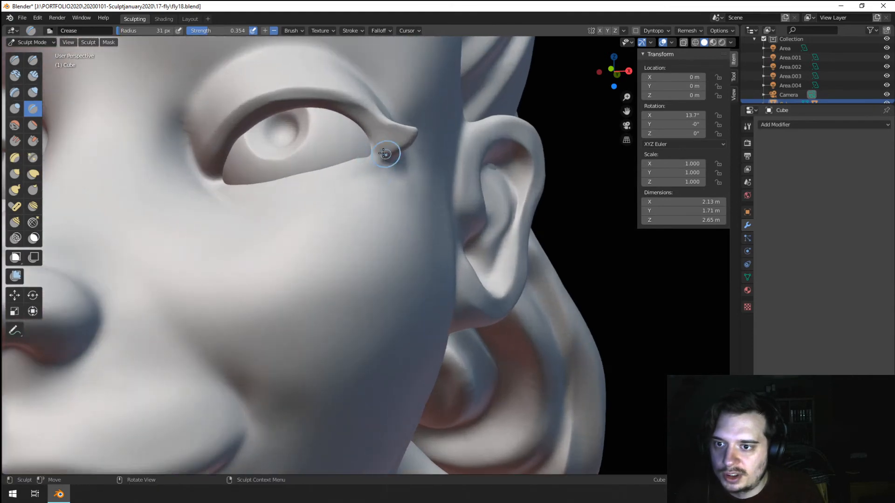
drag(414, 137, 410, 128)
scroll(372, 152, down, 5)
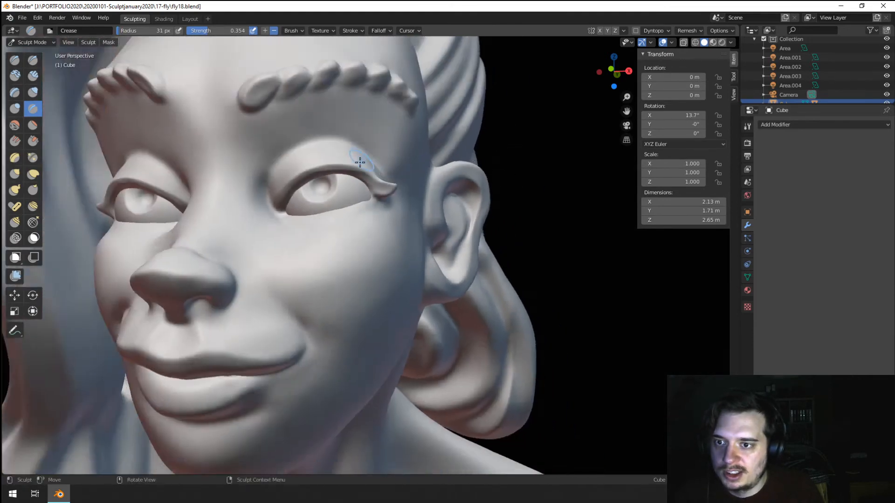
Step: Refine the outer end of the hair-side eye's upper lid with Crease at a 31 px radius
middle_drag(360, 160, 365, 166)
scroll(365, 161, up, 3)
scroll(96, 179, down, 5)
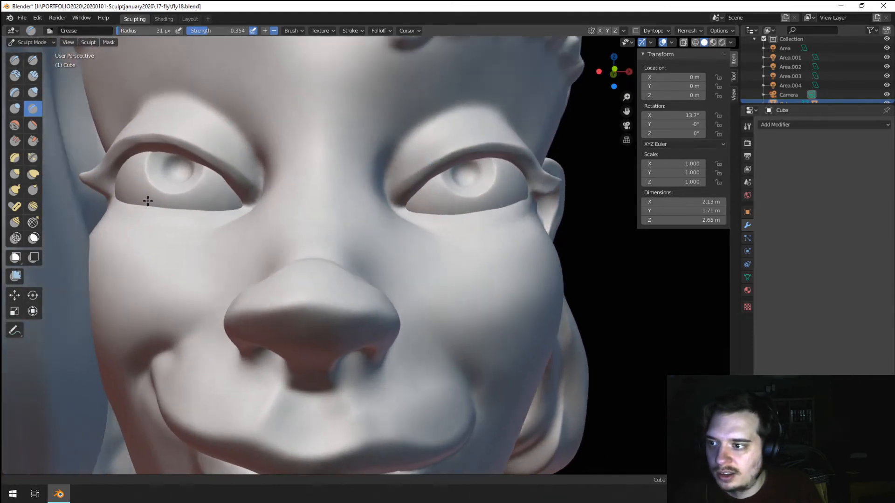
scroll(97, 179, up, 5)
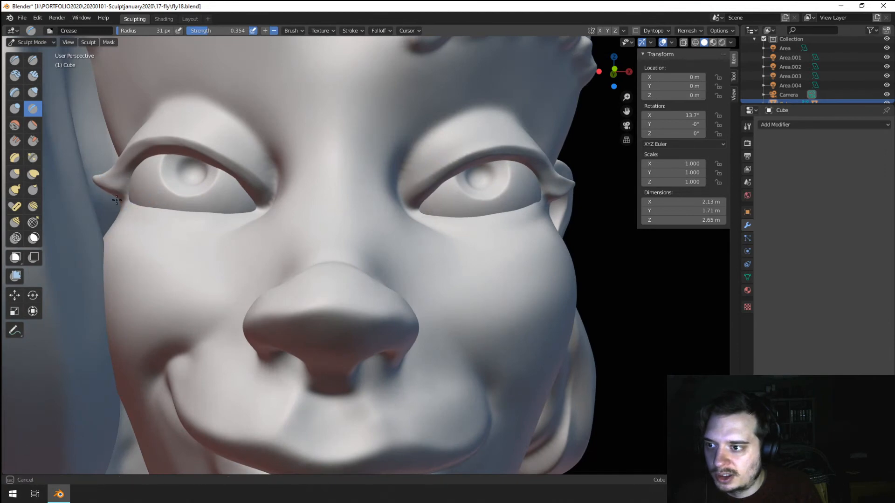
drag(145, 174, 161, 170)
scroll(158, 186, down, 6)
middle_drag(169, 201, 154, 189)
scroll(154, 189, up, 5)
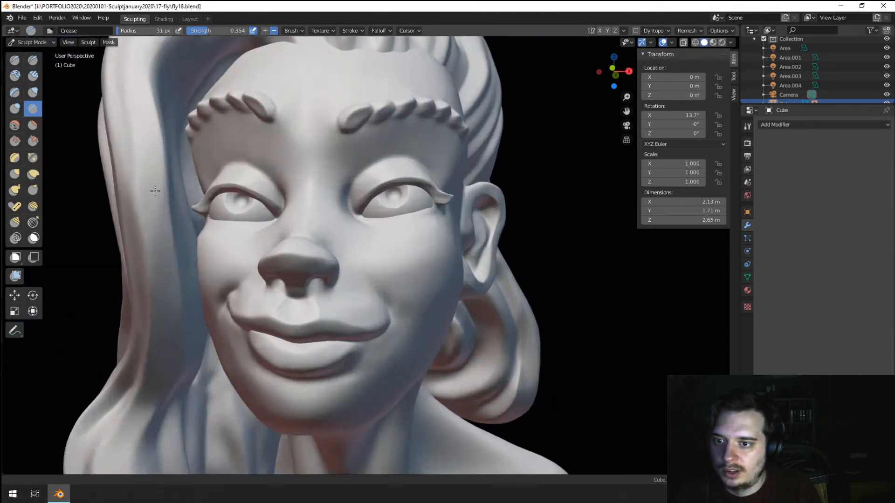
Step: Scrape the hair-side eye's upper lid edge with Scrape/Peaks, raising the radius from 47 to 65 px
middle_drag(69, 110, 43, 132)
click(34, 141)
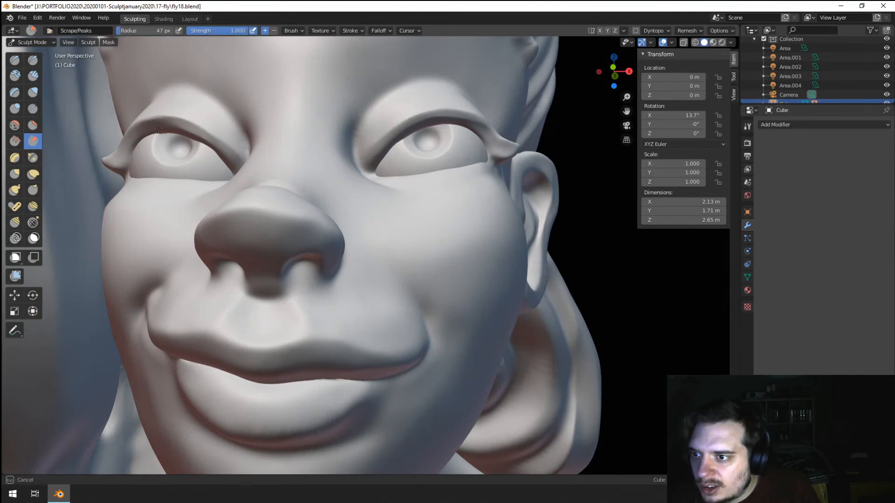
drag(150, 128, 203, 145)
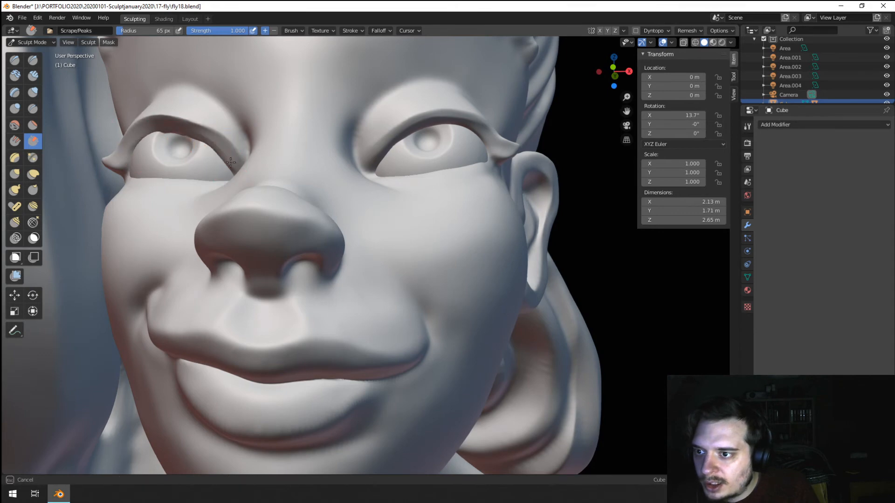
scroll(230, 223, down, 3)
middle_drag(230, 223, 236, 240)
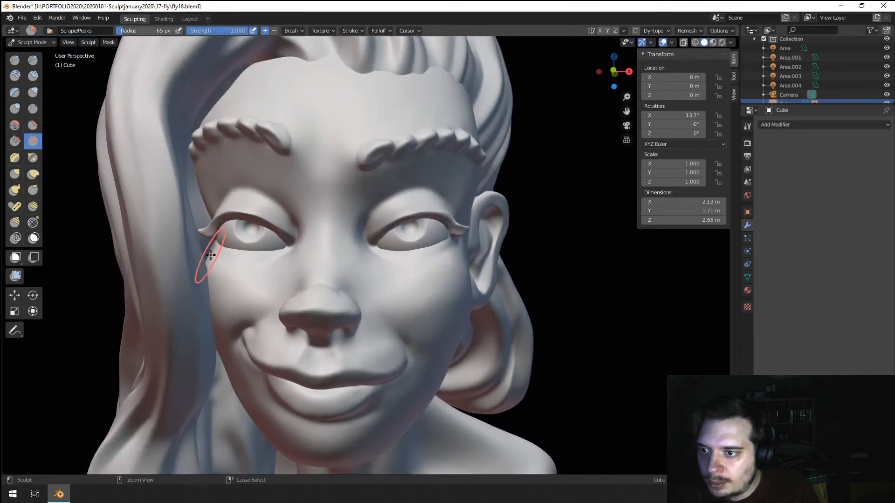
Step: Tighten the hair-side eye's upper lid rim with Pinch/Magnify at a 54 px radius
scroll(205, 245, up, 3)
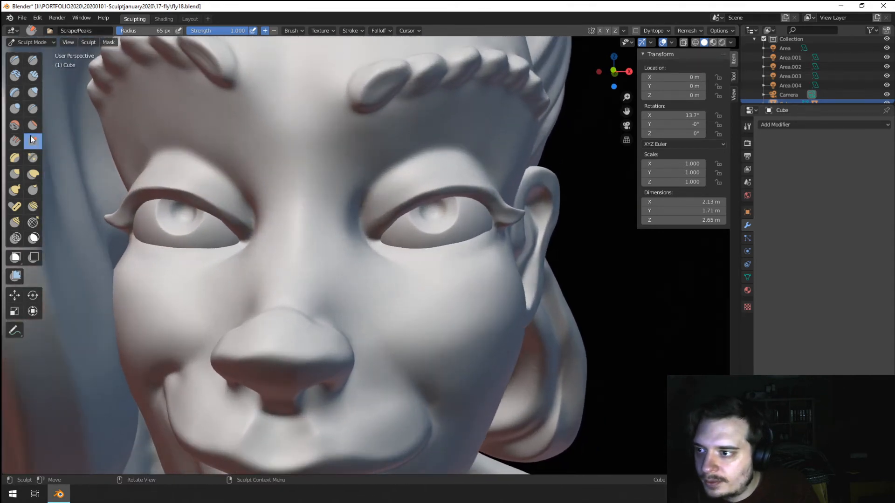
click(33, 157)
scroll(287, 222, up, 2)
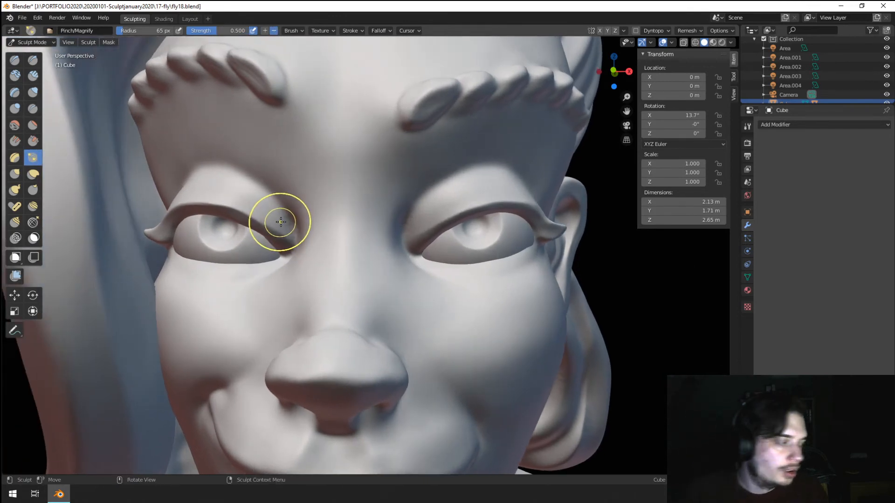
scroll(283, 219, up, 3)
key(f)
click(230, 121)
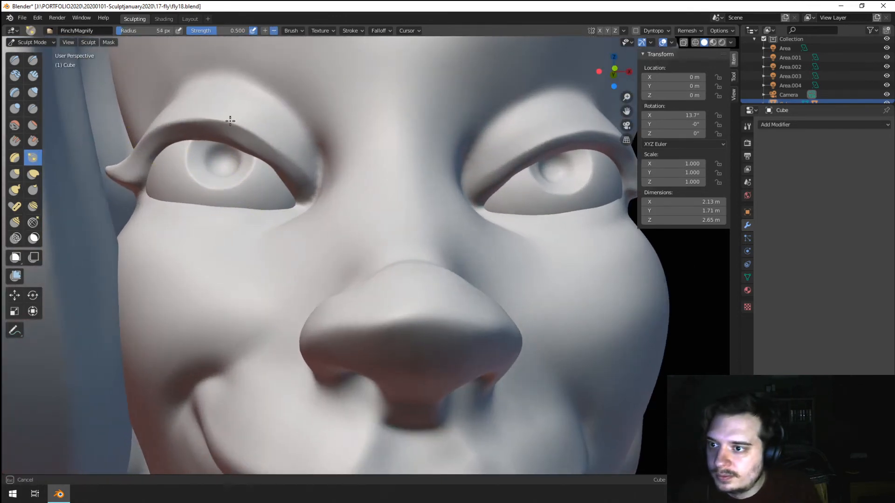
drag(162, 136, 154, 144)
mouse_move(261, 162)
mouse_down()
mouse_move(246, 153)
mouse_move(138, 167)
mouse_up()
Step: Sharpen the hair-side eye's upper lid towards the inner corner with Pinch/Magnify at a 47 px radius
shift+scroll(219, 157, up, 2)
key(f)
click(267, 167)
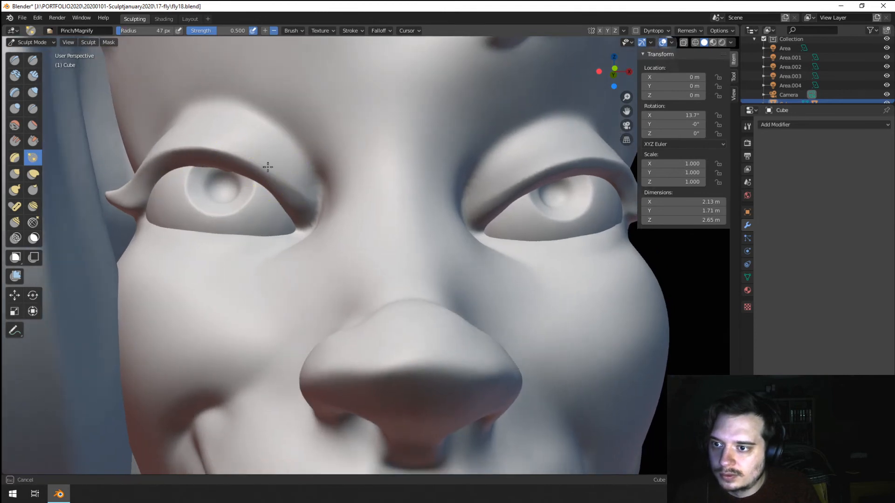
drag(299, 198, 254, 164)
drag(268, 196, 290, 219)
Step: Pinch the inner part of the ear-side eye's upper lid with Pinch/Magnify at a 91 px radius
mouse_move(277, 188)
ctrl+middle_down()
mouse_move(281, 218)
mouse_move(259, 219)
ctrl+middle_up()
ctrl+middle_drag(274, 238, 278, 210)
key(f)
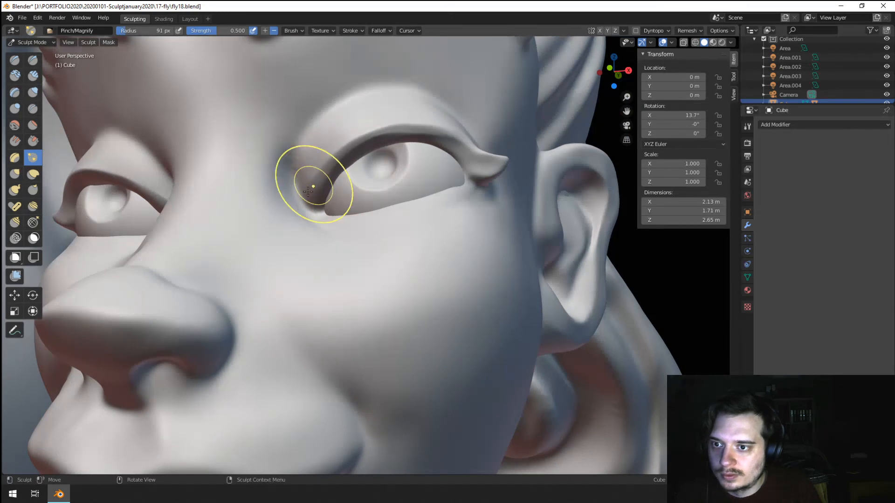
click(341, 145)
drag(342, 145, 347, 156)
Step: Tighten the ear-side eye's upper lid from the inner corner to the lash with Pinch/Magnify at a 67 px radius
middle_drag(369, 161, 349, 144)
key(f)
click(333, 157)
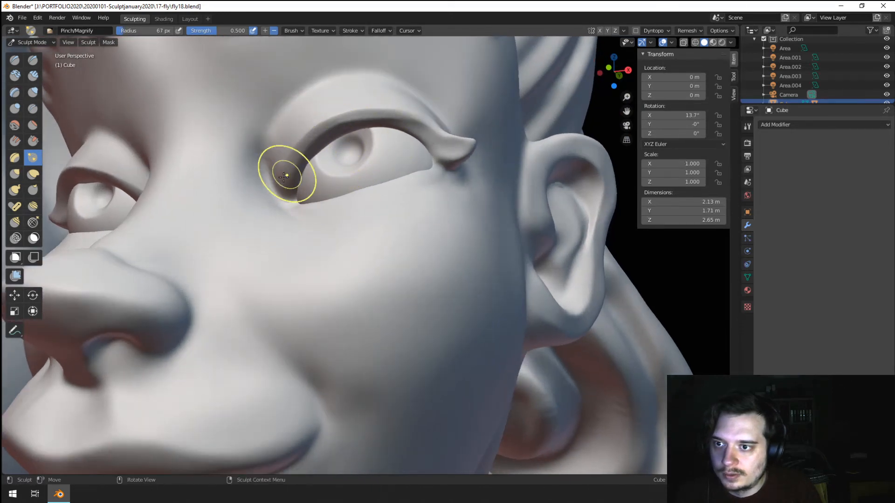
drag(288, 173, 286, 152)
drag(436, 118, 382, 117)
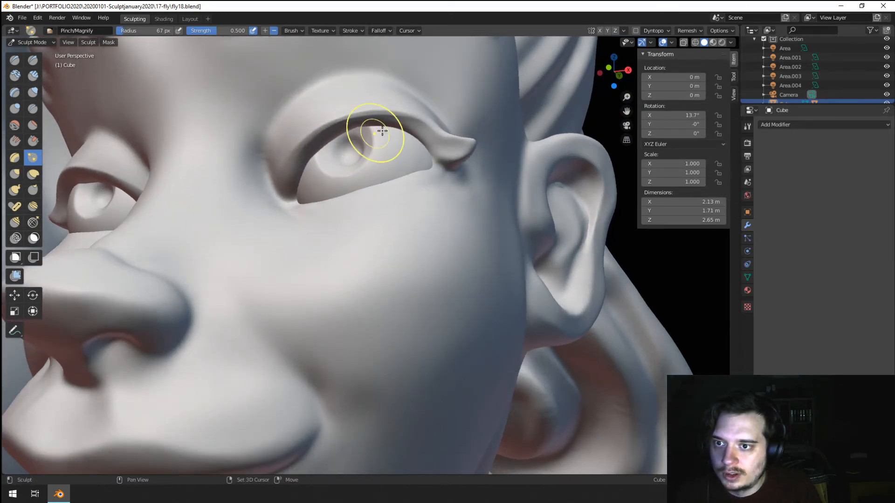
mouse_move(322, 144)
mouse_down()
mouse_move(390, 112)
mouse_move(422, 126)
mouse_up()
Step: Sharpen the inner corner of the hair-side eye with Pinch/Magnify at a 56 px radius
ctrl+middle_drag(378, 144, 369, 184)
mouse_move(361, 180)
middle_down()
mouse_move(379, 179)
mouse_move(372, 171)
mouse_move(396, 123)
middle_up()
key(f)
click(397, 178)
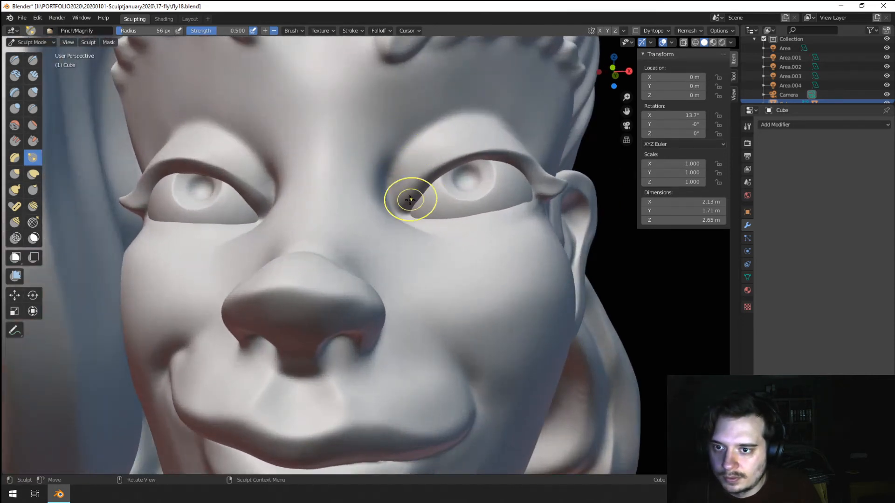
mouse_move(263, 201)
mouse_down()
mouse_move(254, 182)
mouse_move(265, 177)
mouse_up()
Step: Define the fold above the ear-side eye's upper lid with Pinch/Magnify at a 97 px radius
middle_drag(265, 187, 291, 204)
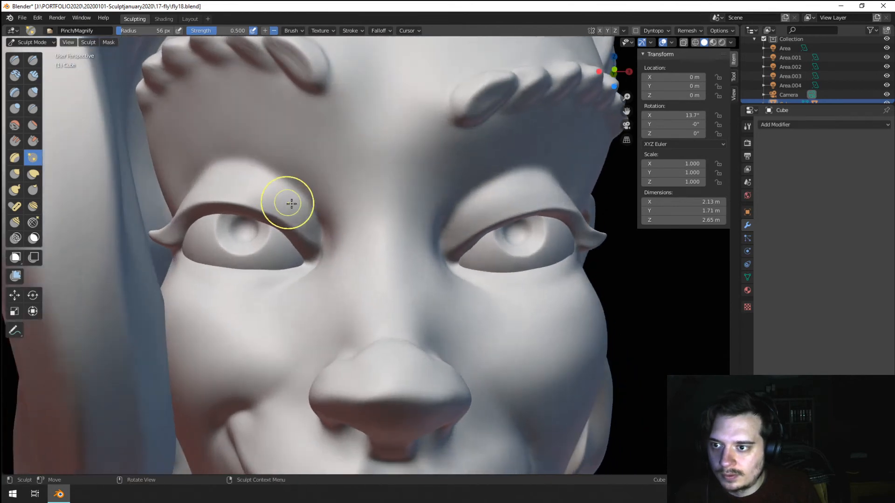
key(f)
click(211, 162)
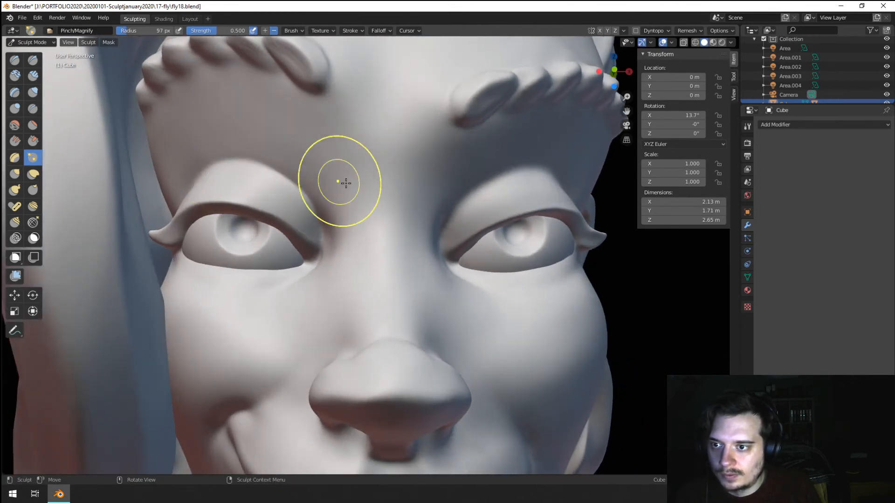
middle_drag(340, 176, 356, 152)
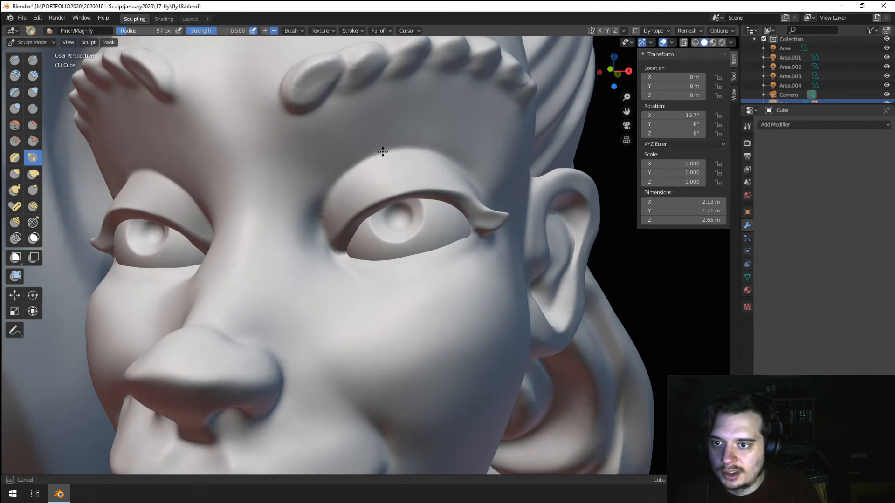
drag(382, 151, 408, 162)
Step: Sharpen the hair-side edge of the nose bridge down to the inner eye corner with Pinch/Magnify at a 57 px radius
mouse_move(355, 168)
ctrl+middle_down()
mouse_move(355, 192)
mouse_move(327, 232)
ctrl+middle_up()
key(f)
click(323, 210)
scroll(312, 198, down, 1)
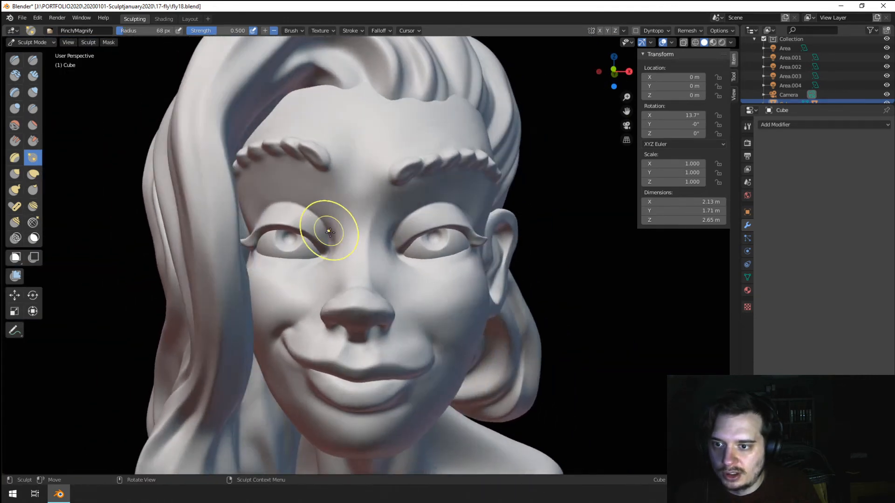
scroll(329, 231, up, 1)
key(f)
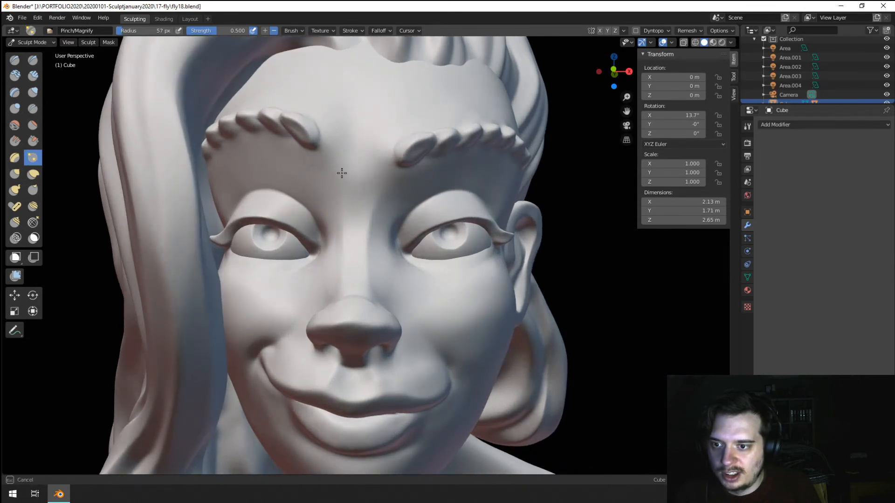
drag(341, 173, 326, 254)
Step: Pinch the form between the hair-side eye and the brow centre with Pinch/Magnify at a 57 px radius
scroll(322, 261, down, 3)
mouse_move(291, 286)
middle_down()
mouse_move(261, 301)
mouse_move(284, 293)
middle_up()
scroll(285, 294, down, 2)
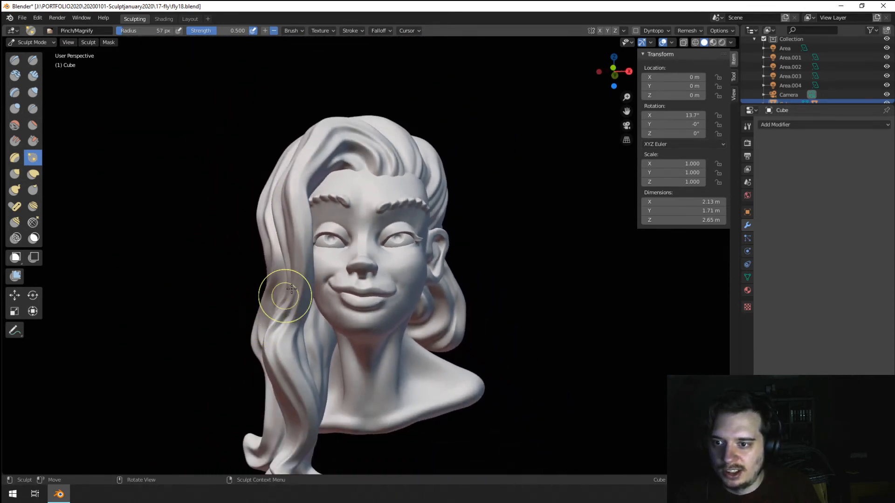
ctrl+middle_drag(369, 239, 359, 185)
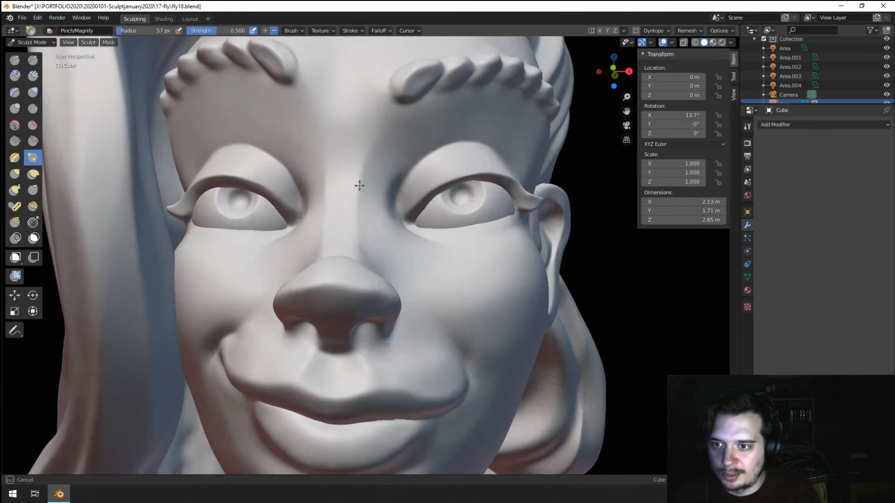
drag(321, 166, 363, 123)
Step: Examine the mouth corners, lips and cheeks from the side, from the front and from below
scroll(357, 219, down, 7)
mouse_move(361, 236)
middle_down()
mouse_move(341, 247)
mouse_move(371, 233)
middle_up()
scroll(342, 246, up, 3)
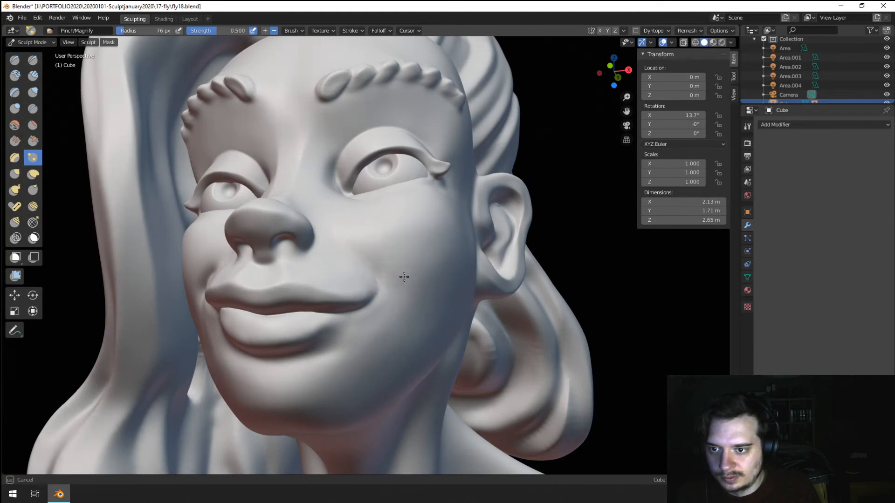
middle_drag(395, 266, 425, 255)
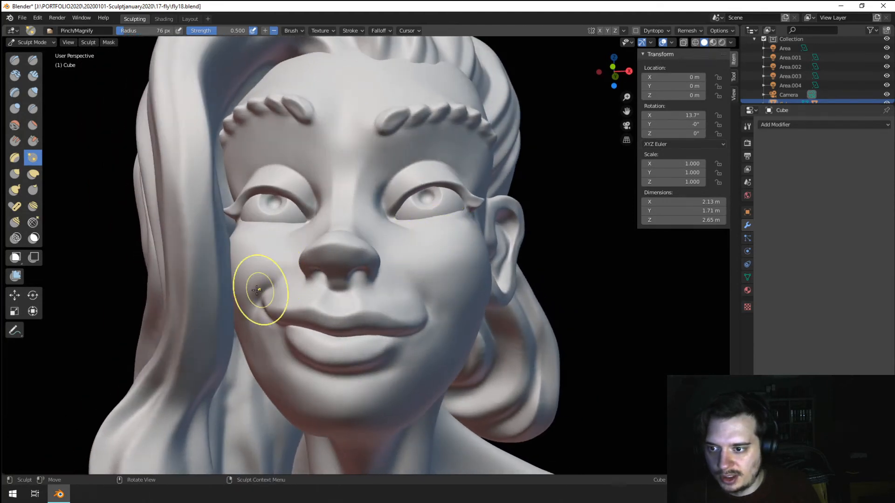
scroll(260, 287, up, 3)
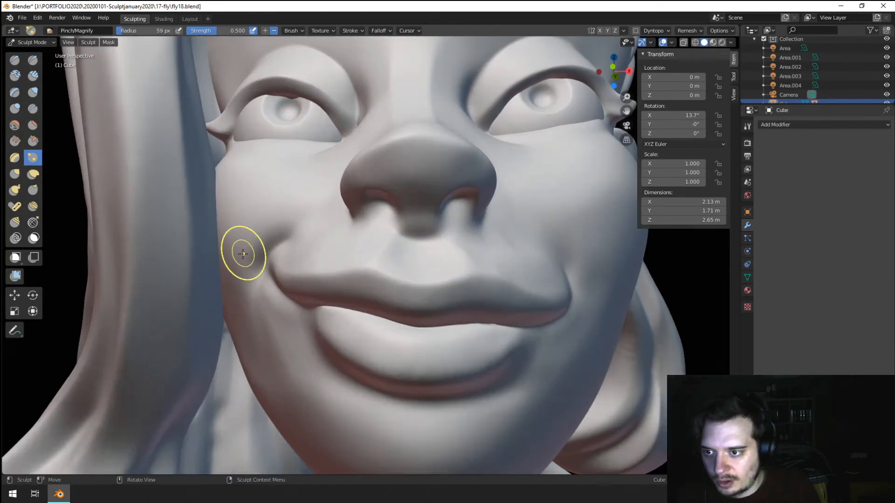
mouse_move(243, 264)
ctrl+middle_down()
mouse_move(273, 283)
mouse_move(297, 249)
mouse_move(277, 254)
ctrl+middle_up()
middle_drag(406, 235, 378, 231)
ctrl+middle_drag(347, 298, 338, 263)
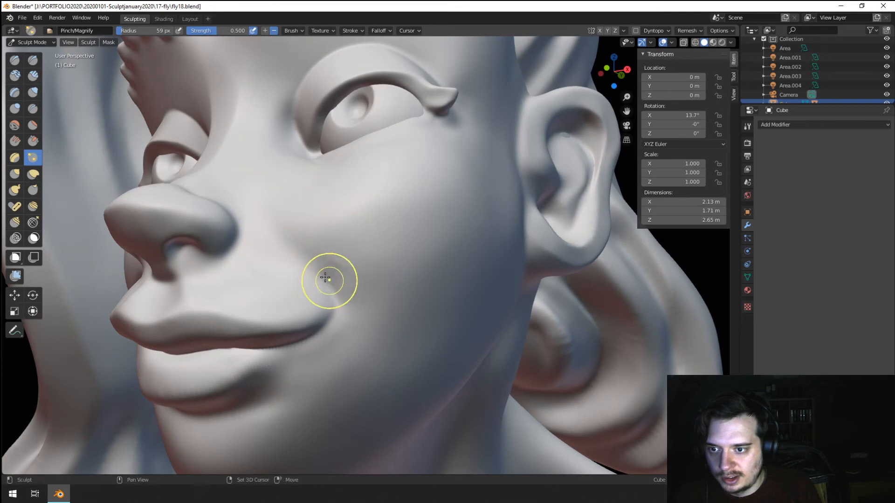
mouse_move(323, 253)
middle_down()
mouse_move(364, 289)
mouse_move(401, 275)
mouse_move(390, 244)
mouse_move(360, 223)
middle_up()
scroll(388, 243, up, 2)
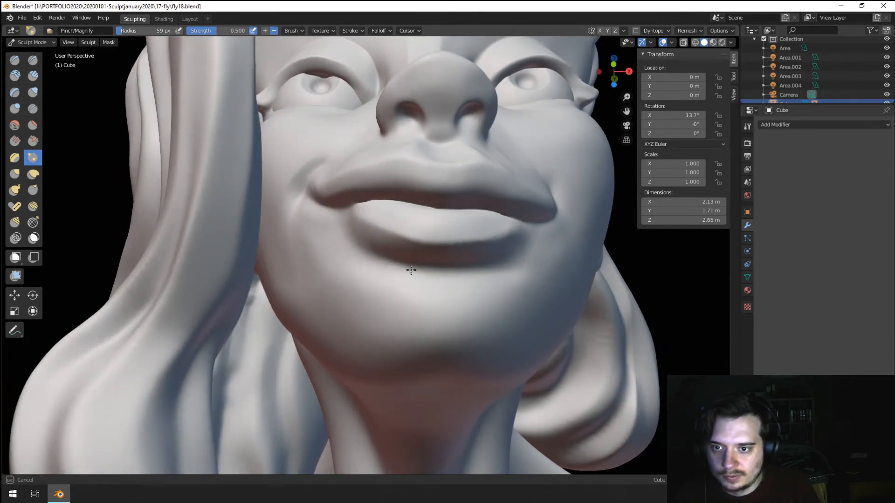
middle_drag(415, 216, 434, 234)
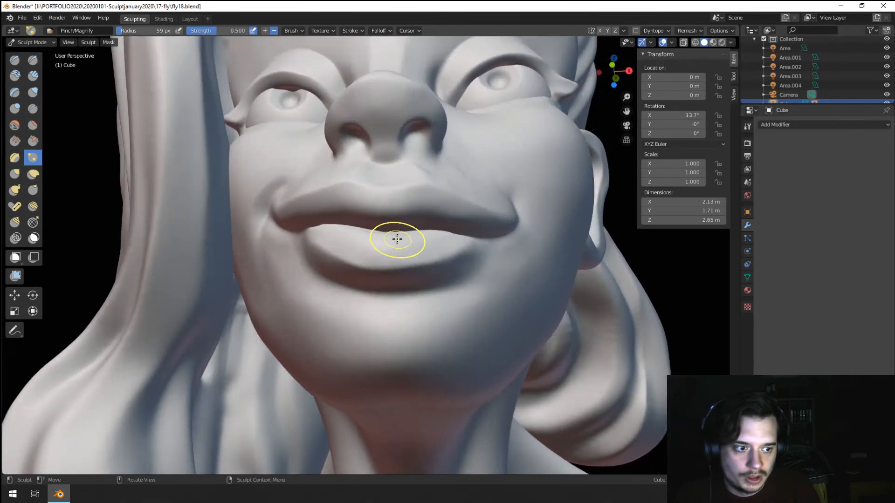
Step: Add volume to the upper and lower lips with Inflate/Deflate at an 85 px radius
click(33, 92)
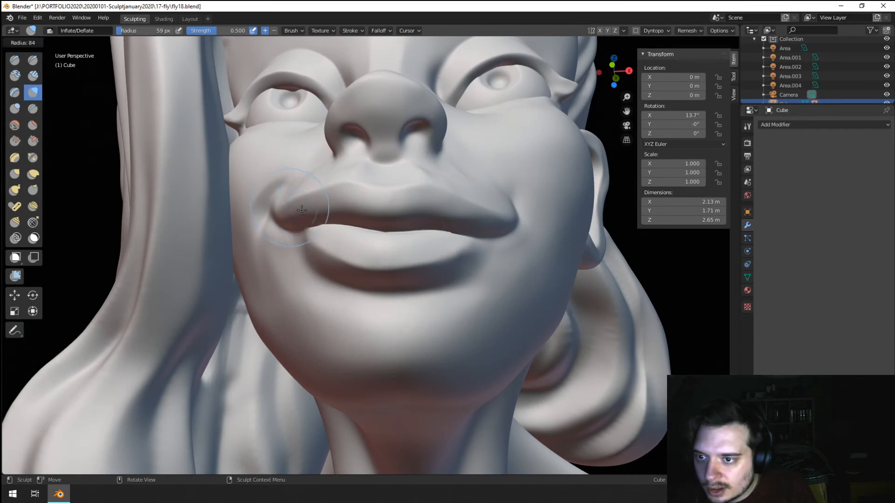
key(f)
drag(325, 238, 369, 233)
drag(364, 212, 459, 217)
scroll(373, 268, down, 4)
mouse_move(373, 269)
middle_down()
mouse_move(366, 310)
mouse_move(322, 345)
mouse_move(305, 423)
mouse_move(298, 375)
middle_up()
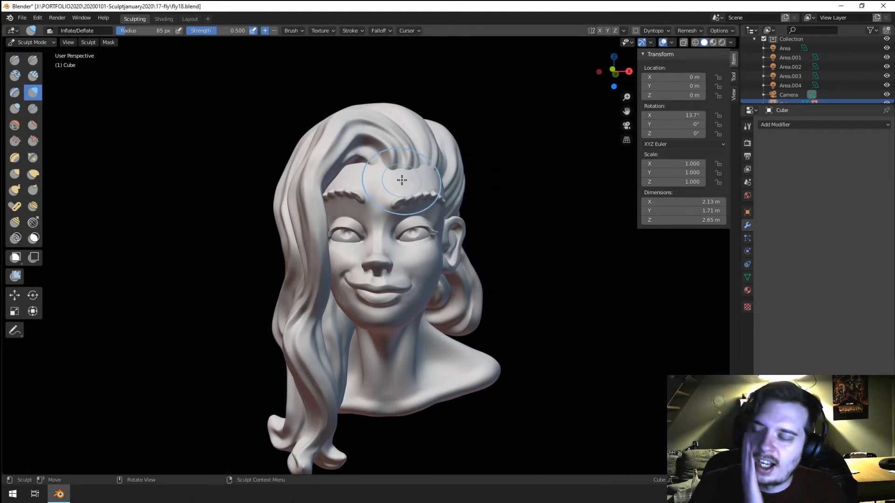
Step: Switch sculpting from the face object to the long wavy hair object
middle_drag(401, 180, 388, 188)
ctrl+middle_drag(370, 400, 392, 330)
ctrl+middle_drag(392, 329, 403, 296)
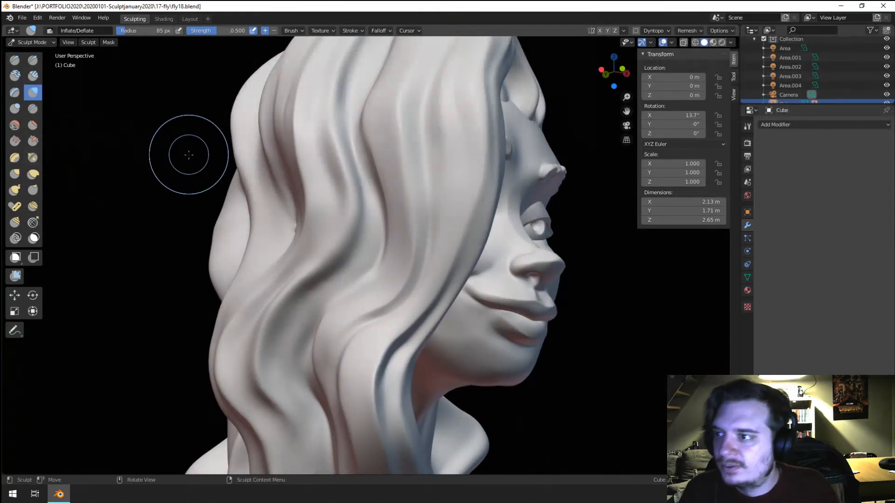
click(32, 43)
key(Return)
click(300, 171)
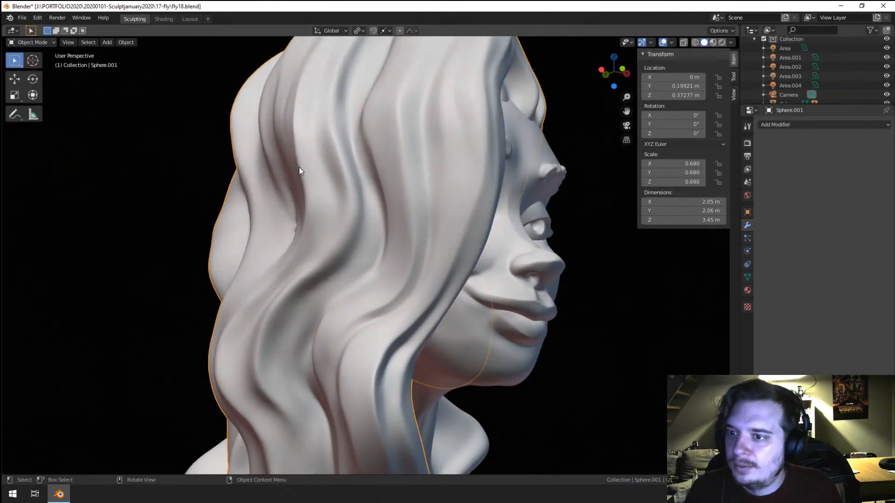
click(10, 43)
click(25, 71)
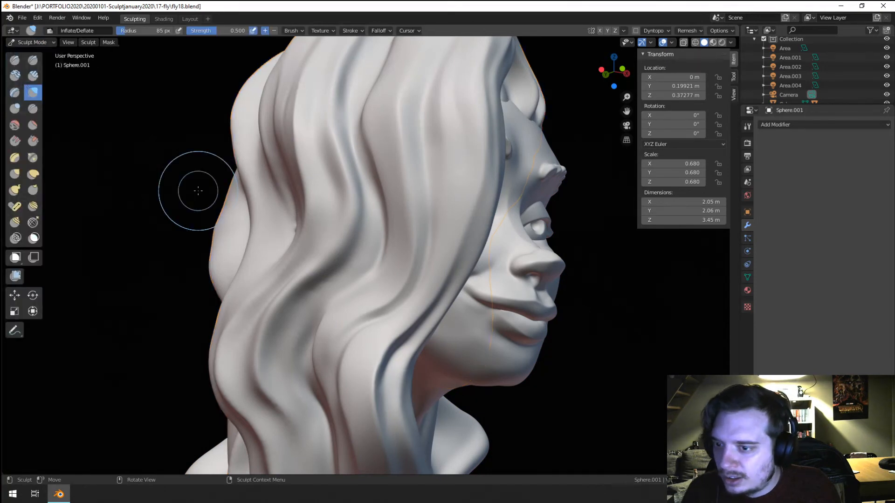
Step: Carve the grooves between the wavy strands on the side of the hair with Crease at a 60 px radius
click(33, 108)
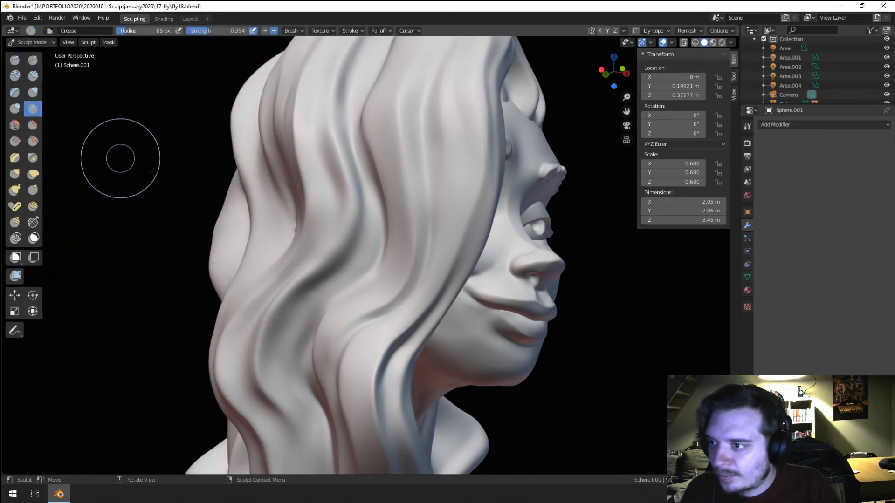
middle_drag(119, 156, 295, 243)
key(f)
click(299, 248)
drag(327, 244, 345, 206)
drag(297, 258, 328, 229)
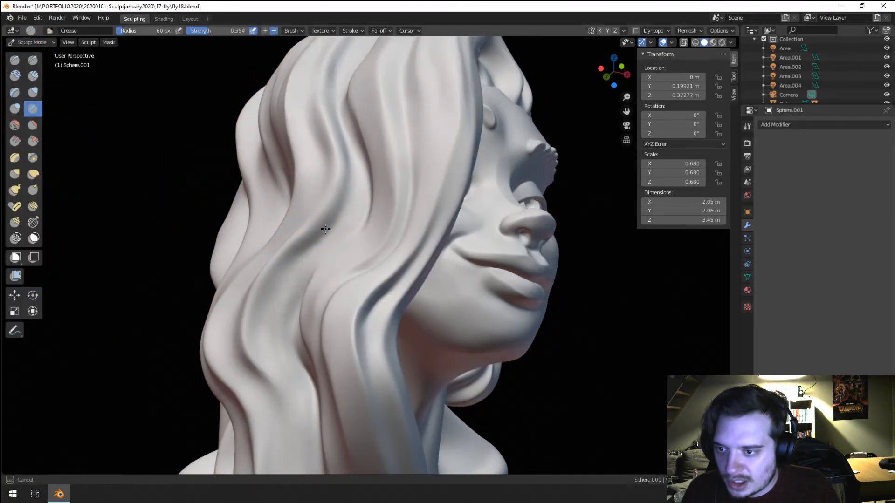
mouse_move(303, 332)
mouse_down()
mouse_move(306, 250)
mouse_move(275, 289)
mouse_up()
mouse_move(270, 369)
mouse_down()
mouse_move(274, 284)
mouse_move(333, 222)
mouse_up()
drag(290, 278, 269, 314)
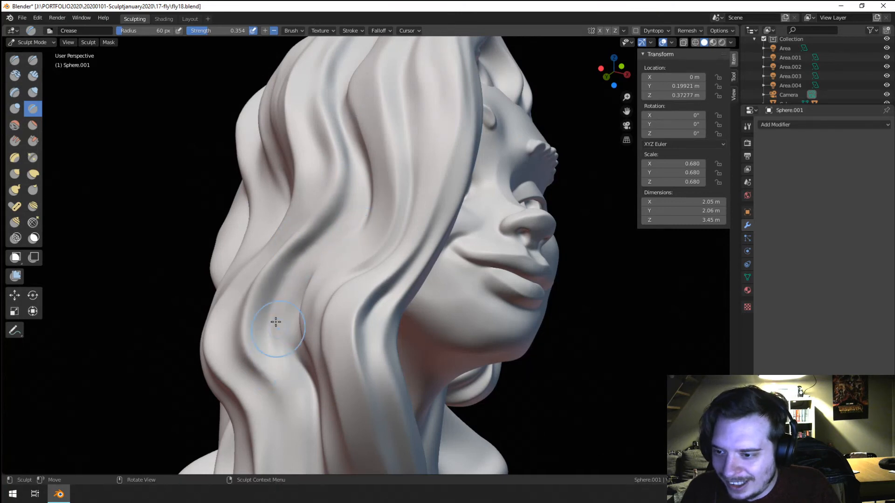
Step: Deepen the long wavy groove running up the middle of the side hair with Crease at a 60 px radius
mouse_move(271, 365)
mouse_down()
mouse_move(242, 325)
mouse_move(333, 224)
mouse_up()
drag(298, 243, 320, 178)
drag(321, 189, 329, 144)
ctrl+middle_drag(327, 149, 299, 236)
mouse_move(298, 235)
middle_down()
mouse_move(273, 239)
mouse_move(284, 242)
middle_up()
Step: Define the strands of the front lock beside the face with Crease strokes at 60 px and 55 px radius
ctrl+middle_drag(284, 243, 319, 198)
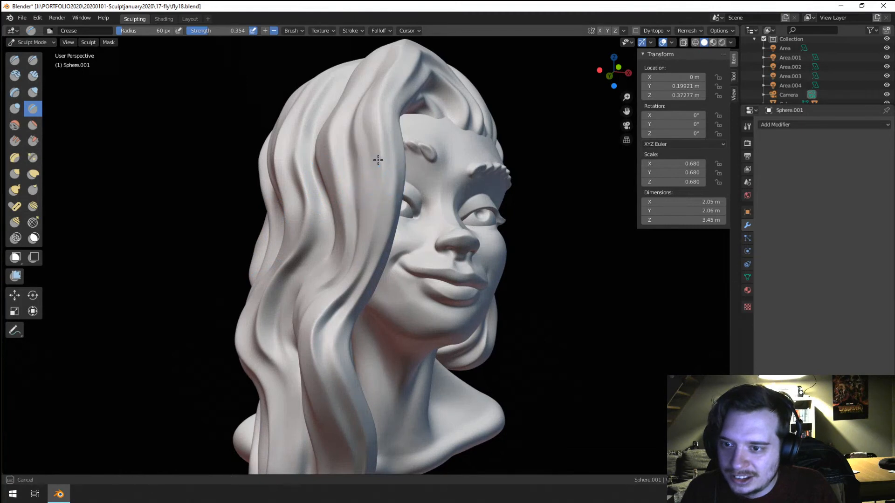
drag(378, 160, 366, 244)
ctrl+drag(376, 209, 366, 255)
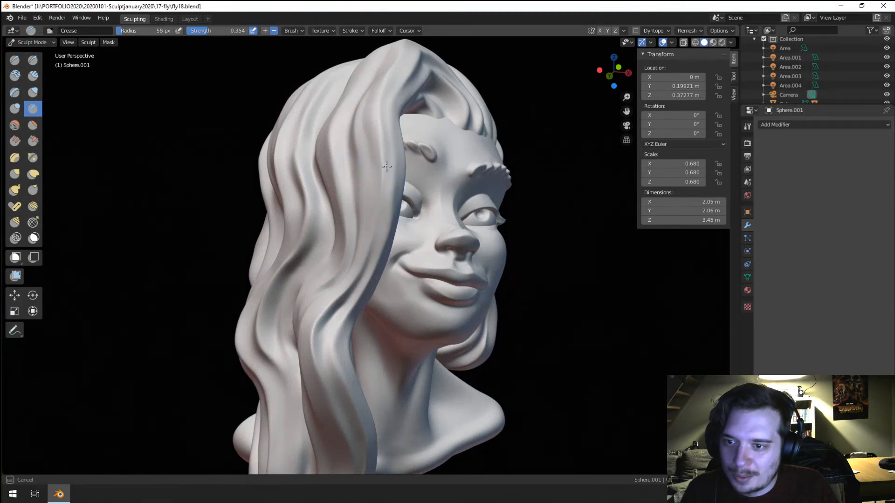
drag(386, 167, 352, 246)
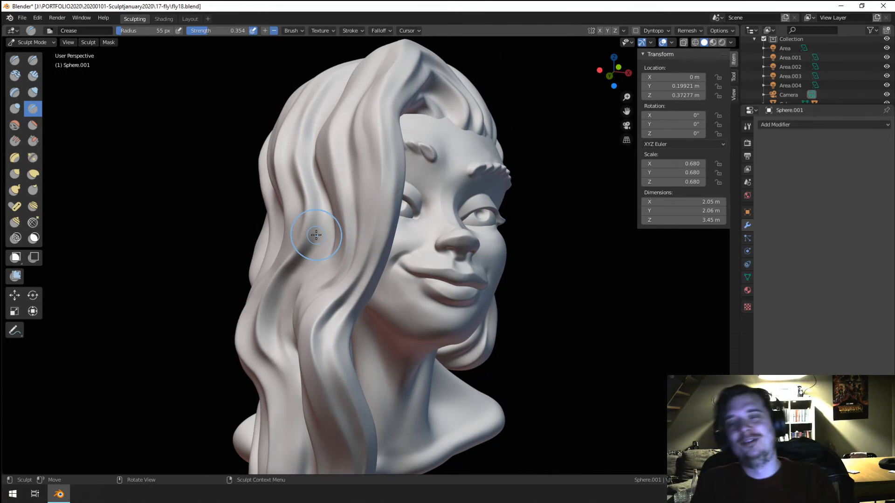
Step: Carve a groove down the lower front lock beside the neck with Crease at a 57 px radius
mouse_move(359, 409)
middle_down()
mouse_move(340, 370)
mouse_move(334, 268)
middle_up()
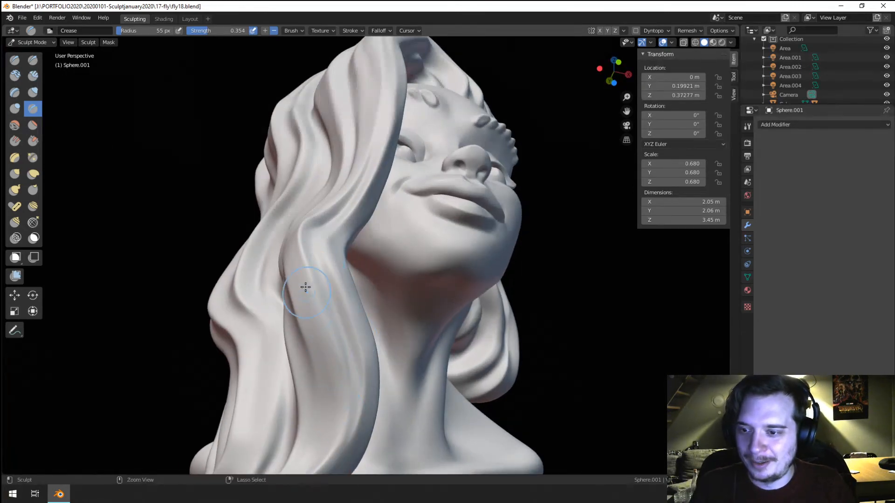
mouse_move(339, 378)
middle_down()
mouse_move(302, 350)
mouse_move(318, 299)
middle_up()
middle_drag(319, 300, 361, 305)
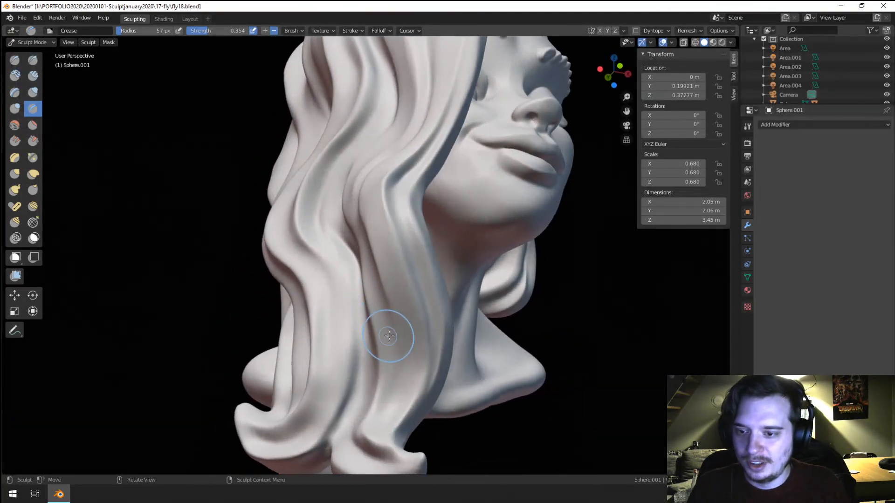
drag(390, 314, 403, 362)
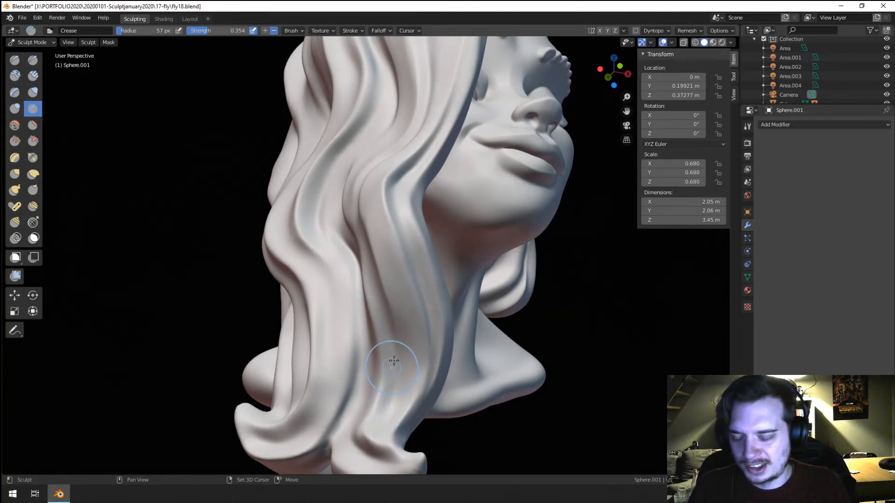
Step: Sharpen the curled tip of the lower front lock with Crease at a 48 px and then a 57 px radius
middle_drag(394, 361, 375, 357)
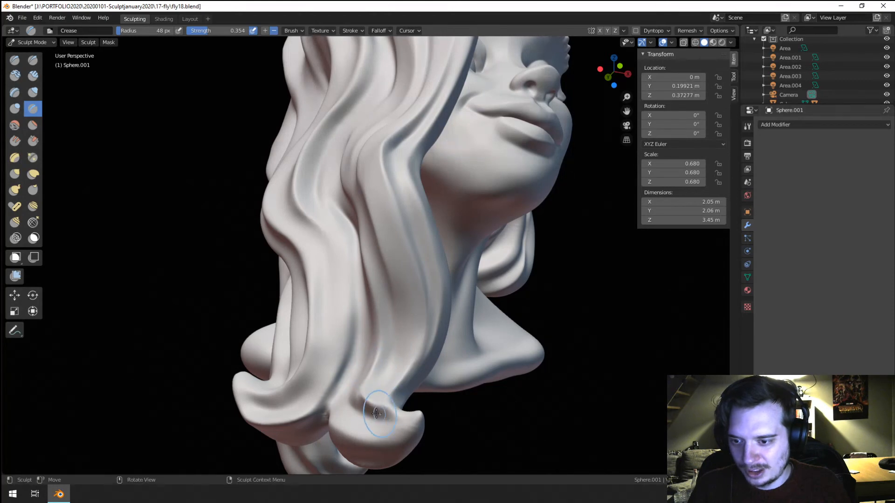
mouse_move(395, 384)
middle_down()
mouse_move(393, 309)
mouse_move(427, 371)
middle_up()
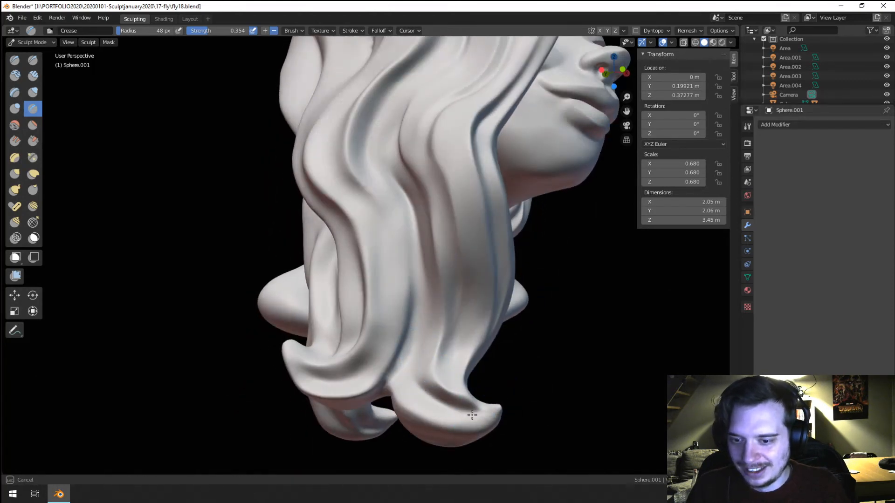
mouse_move(509, 303)
middle_down()
mouse_move(480, 376)
mouse_move(473, 339)
middle_up()
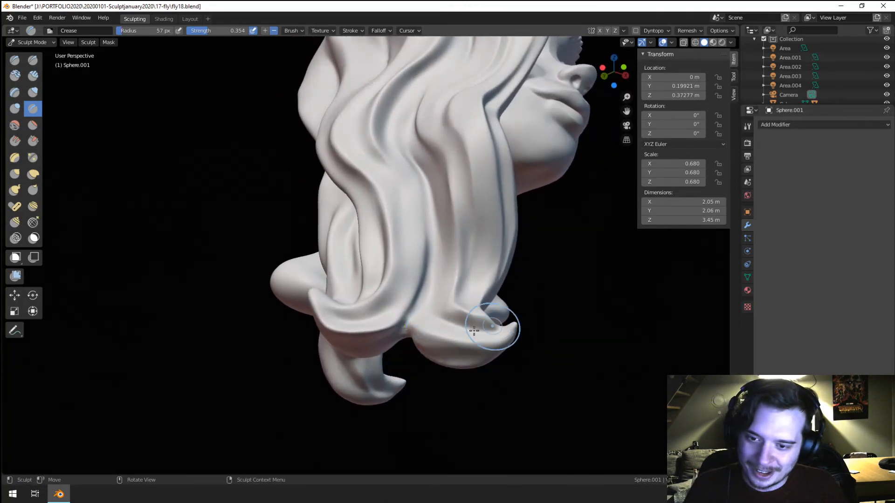
middle_drag(487, 331, 487, 320)
drag(488, 319, 503, 347)
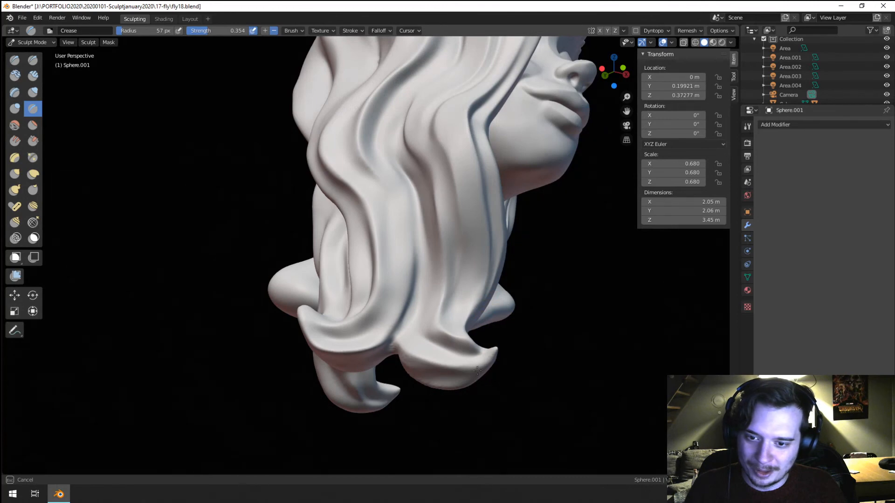
Step: Reduce the Crease radius to 42 px and further to 33 px for the lower hair ends
mouse_move(477, 370)
middle_down()
mouse_move(462, 297)
mouse_move(414, 322)
mouse_move(403, 315)
middle_up()
key(f)
click(351, 351)
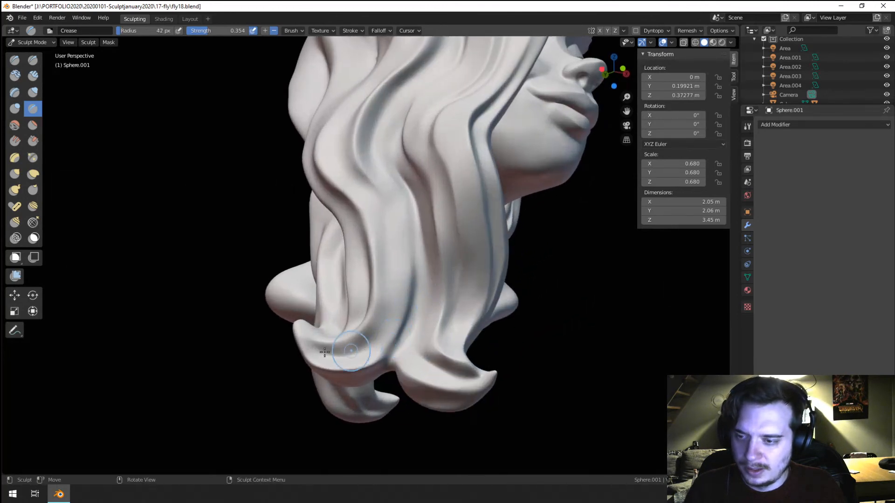
key(f)
click(376, 364)
Step: Try to deepen the groove between the two lower curls with Crease, and undo both strokes
drag(380, 368, 407, 310)
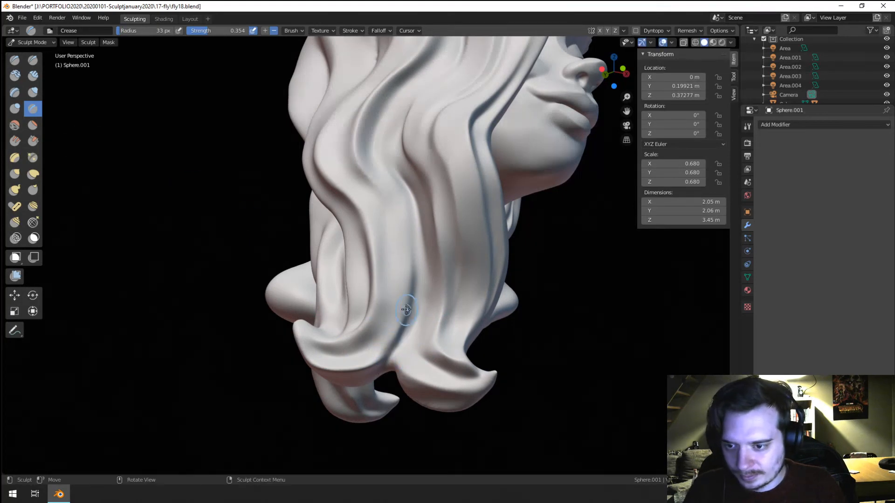
drag(359, 371, 411, 278)
key(ctrl+z)
key(ctrl+z)
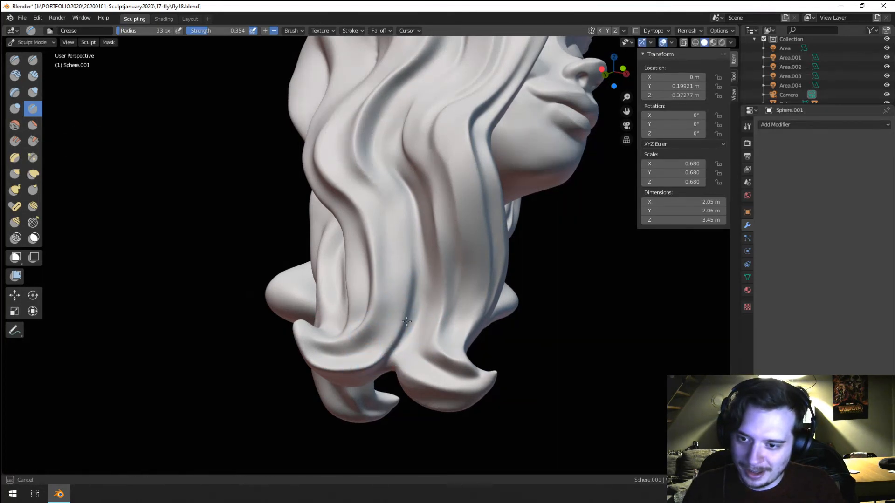
Step: Raise the ridges around the two lower curls with inverted Crease strokes at a 33 px radius
ctrl+drag(407, 321, 412, 300)
ctrl+drag(323, 356, 375, 288)
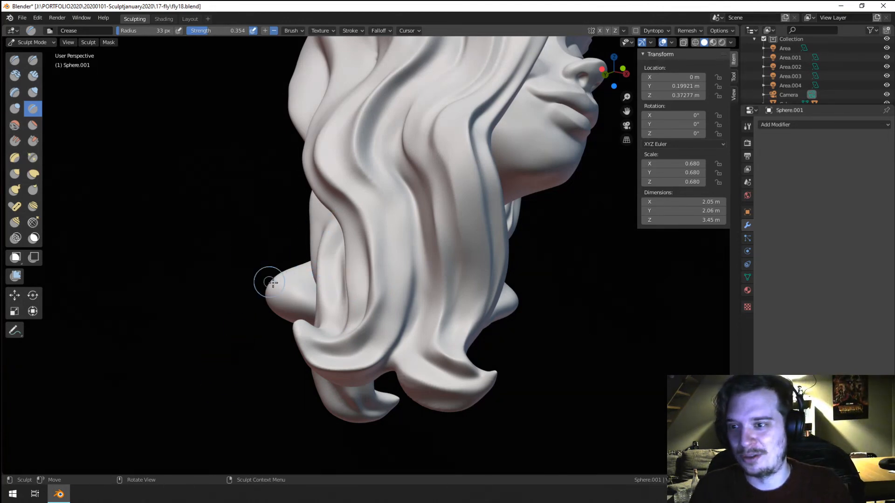
Step: Carve the grooves along the rear side lock, from its bend down to the curl, with Crease at a 45 px radius
key(f)
click(354, 187)
drag(356, 198, 369, 228)
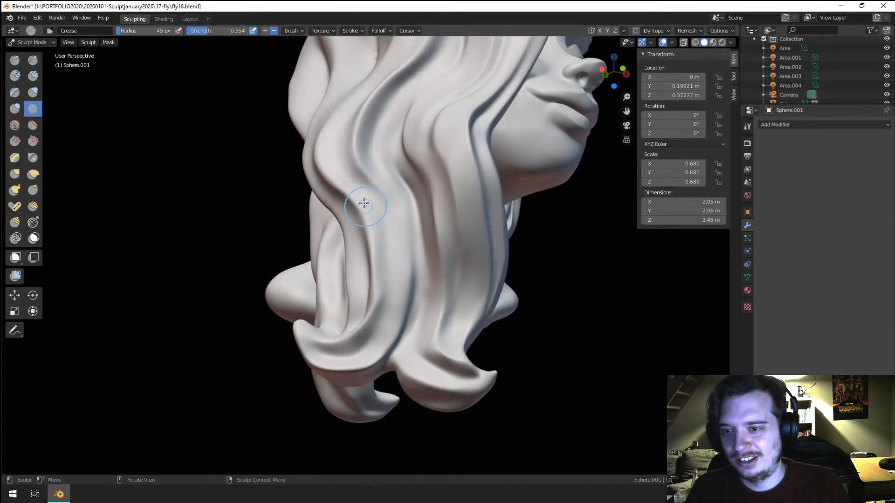
drag(364, 177, 374, 194)
drag(376, 233, 380, 325)
mouse_move(376, 266)
mouse_down()
mouse_move(370, 325)
mouse_move(373, 276)
mouse_move(362, 329)
mouse_up()
mouse_move(365, 322)
mouse_down()
mouse_move(355, 225)
mouse_move(326, 196)
mouse_up()
Step: Reshape the lower end of the rear side lock above its curl with Grab at a 71 px radius
mouse_move(326, 196)
middle_down()
mouse_move(314, 231)
mouse_move(307, 219)
mouse_move(290, 244)
middle_up()
key(g)
mouse_move(274, 299)
mouse_down()
mouse_move(288, 297)
mouse_move(275, 283)
mouse_move(275, 298)
mouse_move(276, 280)
mouse_up()
key(f)
click(276, 301)
middle_drag(275, 279, 289, 303)
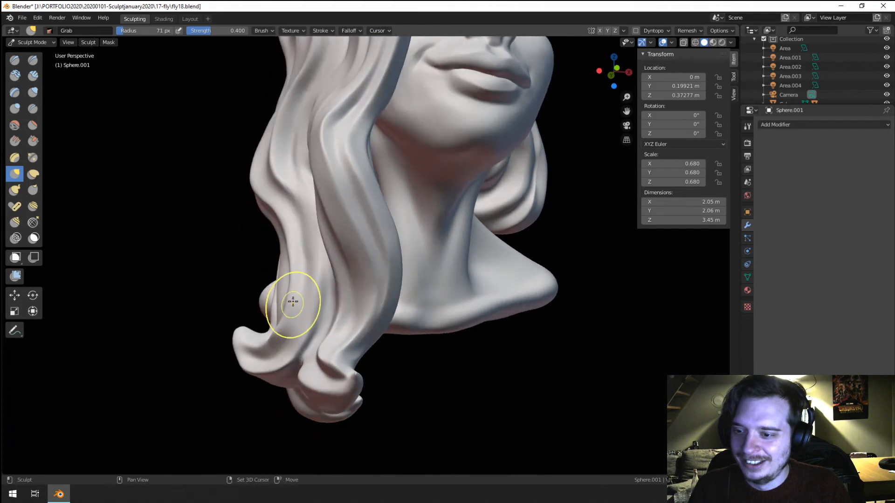
mouse_move(289, 304)
mouse_down()
mouse_move(268, 347)
mouse_move(292, 282)
mouse_up()
mouse_move(292, 281)
middle_down()
mouse_move(365, 278)
mouse_move(347, 281)
middle_up()
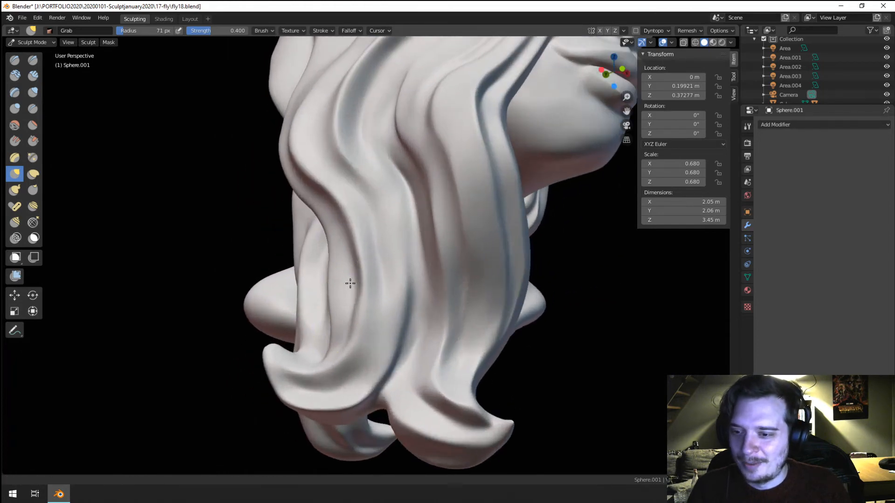
Step: Crease the curled end of the rear side lock and the groove above it at a 53 px radius
click(32, 109)
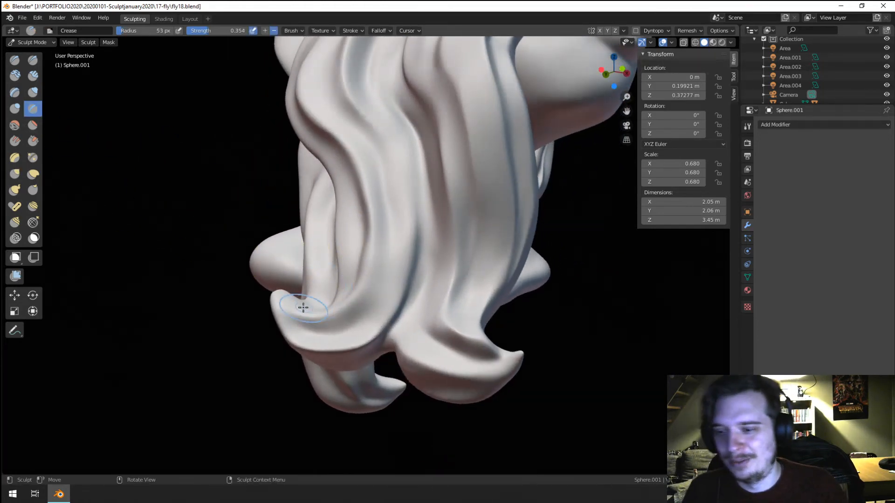
mouse_move(281, 332)
mouse_down()
mouse_move(371, 307)
mouse_move(375, 298)
mouse_up()
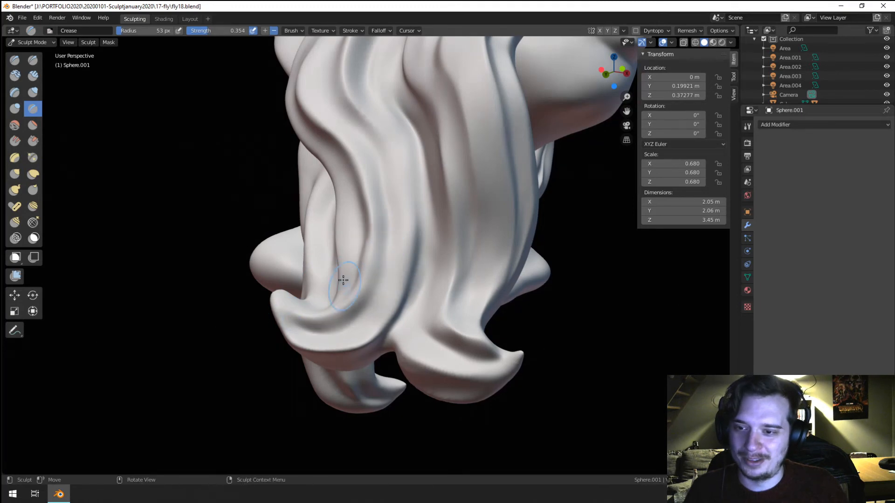
middle_drag(341, 280, 364, 282)
Step: Shift the lower side strands with Grab at a 114 px radius and refine them at a 99 px radius
key(g)
key(f)
click(472, 288)
drag(409, 293, 422, 294)
middle_drag(398, 292, 384, 256)
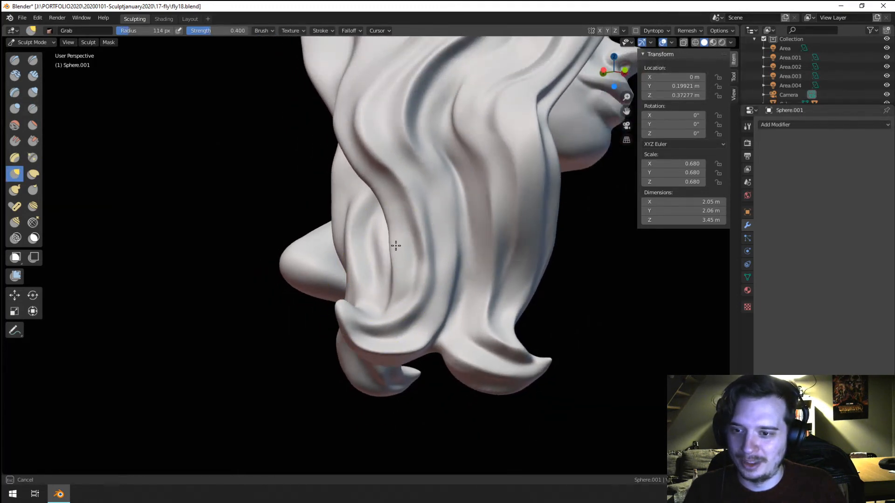
key(f)
click(387, 252)
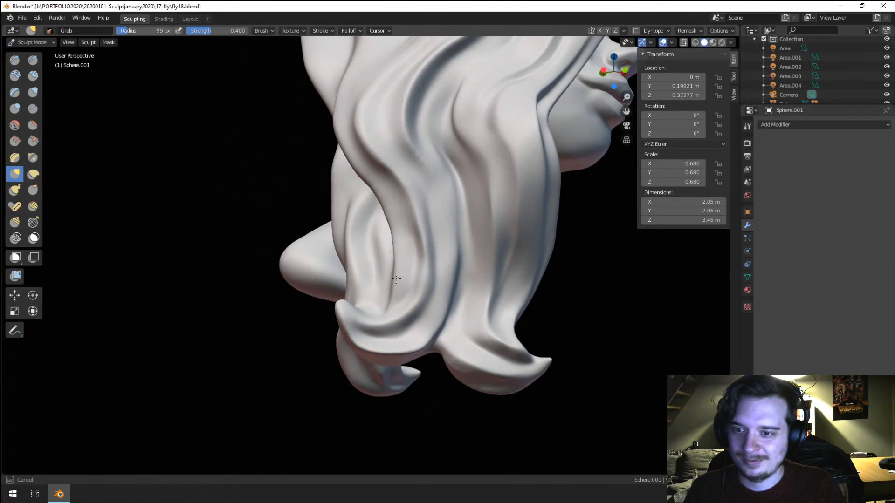
Step: Carve a groove through the bend of the rear side lock with Crease at a 73 px radius
scroll(373, 251, up, 2)
click(33, 109)
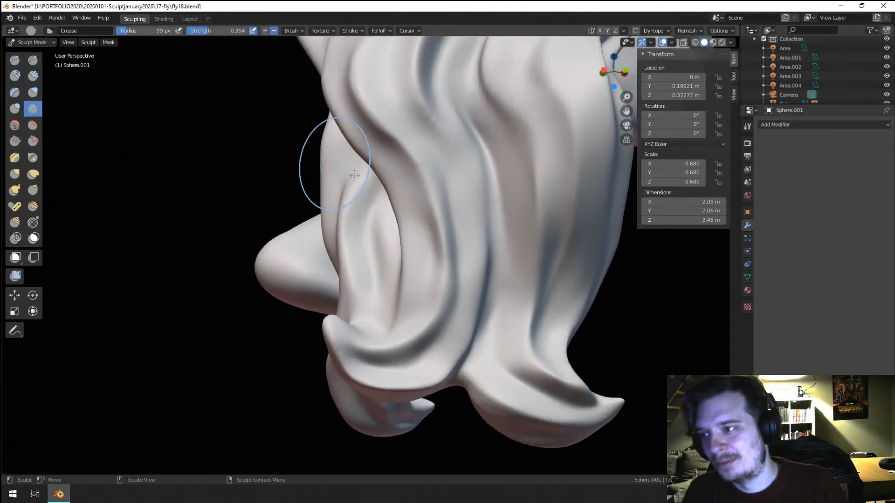
key(f)
click(399, 186)
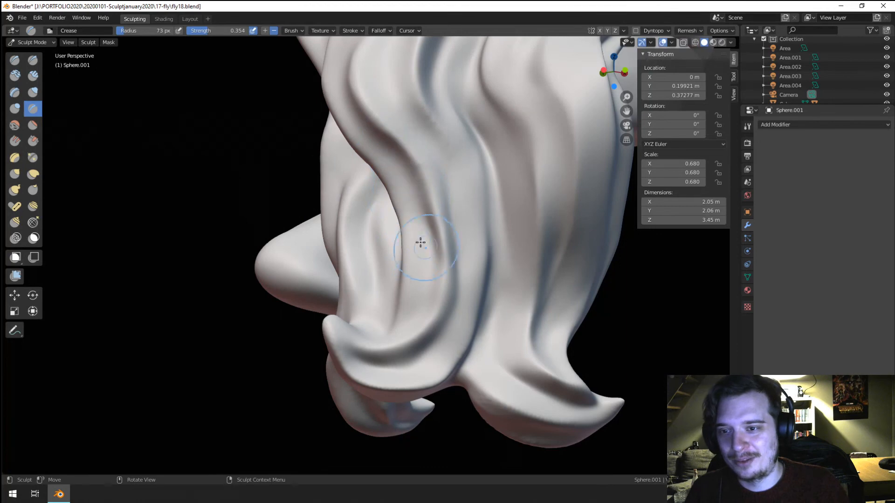
drag(410, 109, 435, 186)
shift+middle_drag(427, 173, 421, 277)
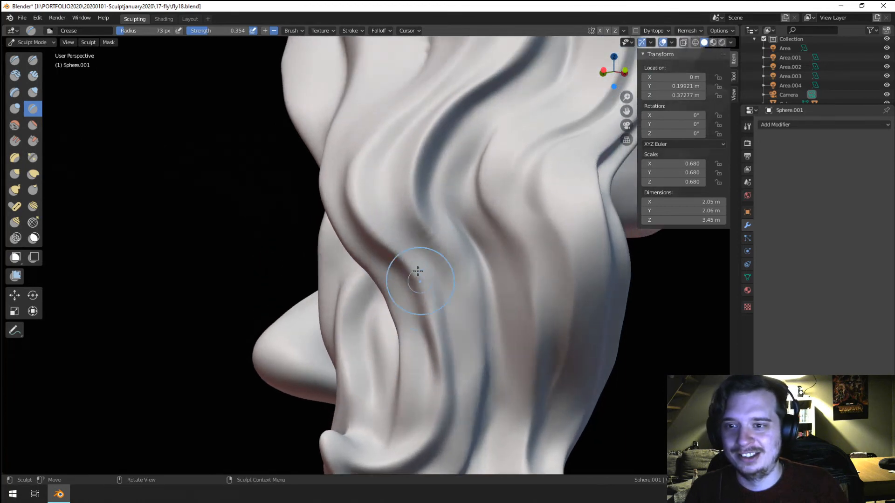
mouse_move(404, 130)
mouse_down()
mouse_move(382, 179)
mouse_move(398, 225)
mouse_move(430, 271)
mouse_up()
Step: Pull the strands below the bend of the rear side lock into shape with Grab, ending at a 106 px radius
key(f)
click(420, 315)
key(g)
mouse_move(433, 340)
mouse_down()
mouse_move(444, 329)
mouse_move(427, 299)
mouse_up()
key(f)
click(427, 322)
drag(440, 372, 440, 344)
key(f)
click(442, 350)
Step: Examine the whole bust from the front and then the face and front hair lock up close
scroll(411, 278, down, 3)
mouse_move(413, 285)
middle_down()
mouse_move(416, 295)
mouse_move(362, 297)
mouse_move(322, 323)
mouse_move(336, 359)
mouse_move(307, 319)
middle_up()
scroll(361, 298, down, 2)
scroll(323, 331, down, 1)
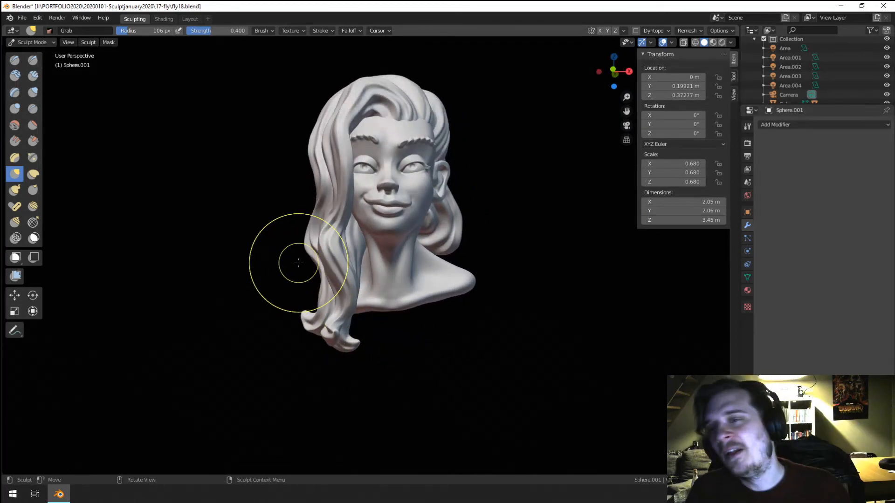
mouse_move(372, 329)
middle_down()
mouse_move(340, 293)
mouse_move(379, 293)
mouse_move(345, 297)
middle_up()
middle_drag(319, 270, 295, 289)
scroll(303, 260, up, 5)
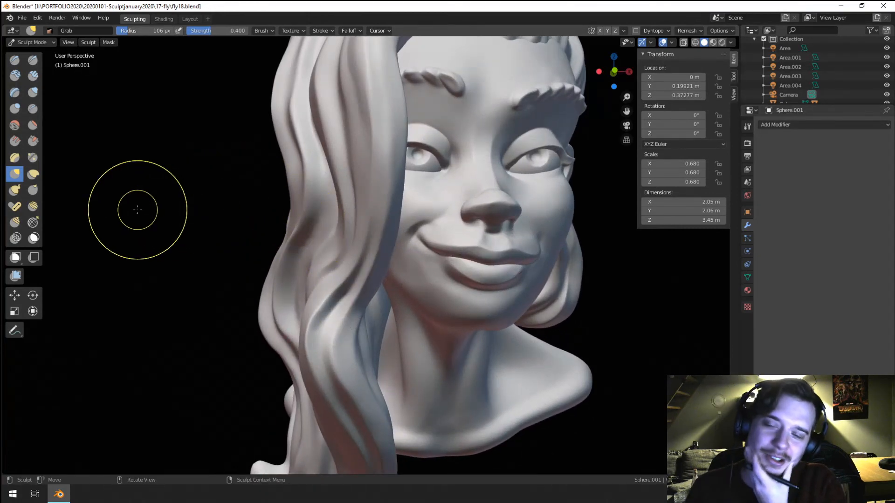
Step: Define the upper part of the front lock beside the forehead and eye with Crease at a 37 px radius
click(37, 110)
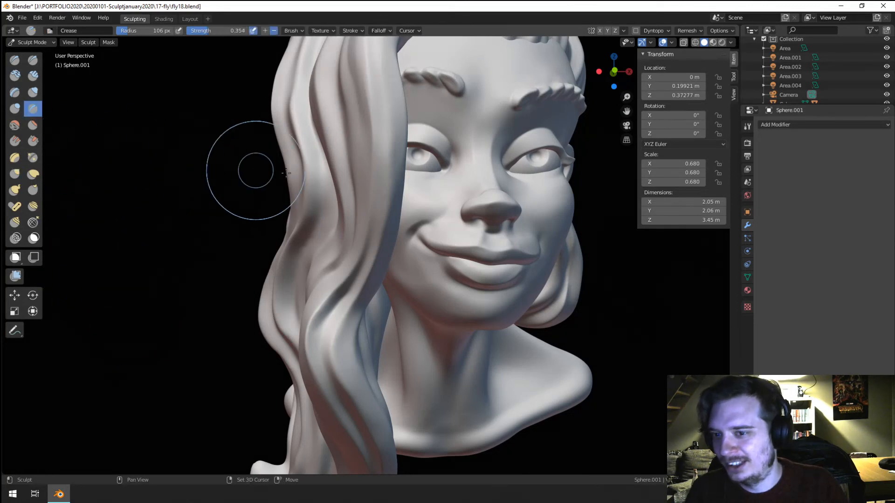
shift+middle_drag(256, 171, 237, 252)
key(f)
click(326, 228)
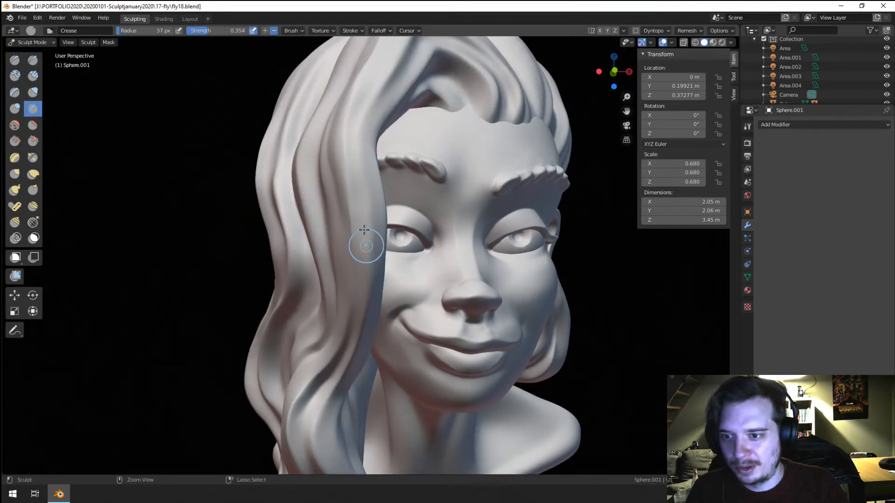
middle_drag(349, 308, 345, 225)
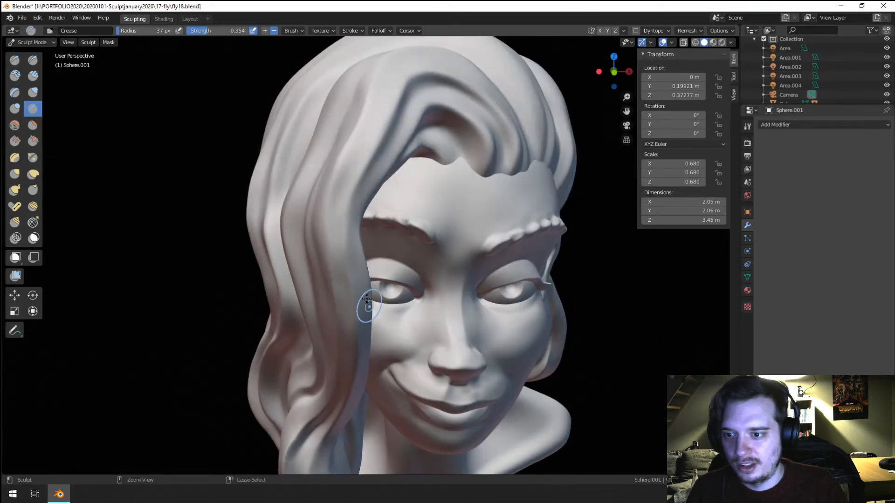
drag(342, 232, 367, 134)
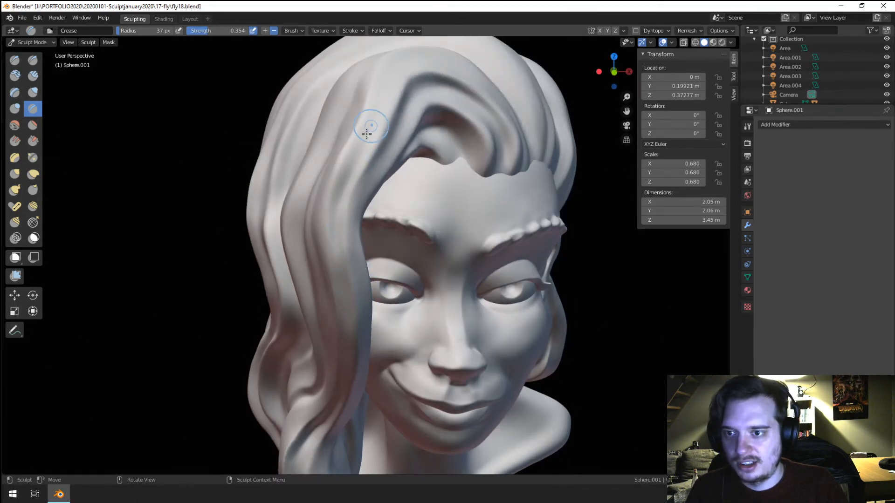
Step: Deepen the grooves in the lower half of the front hair lock with Crease, using 55 px and 47 px radii
middle_drag(346, 156, 324, 124)
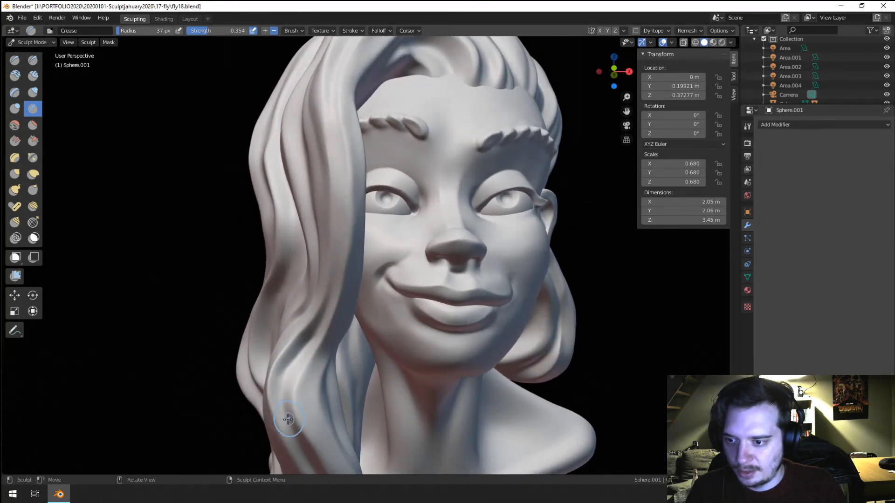
middle_drag(278, 402, 276, 345)
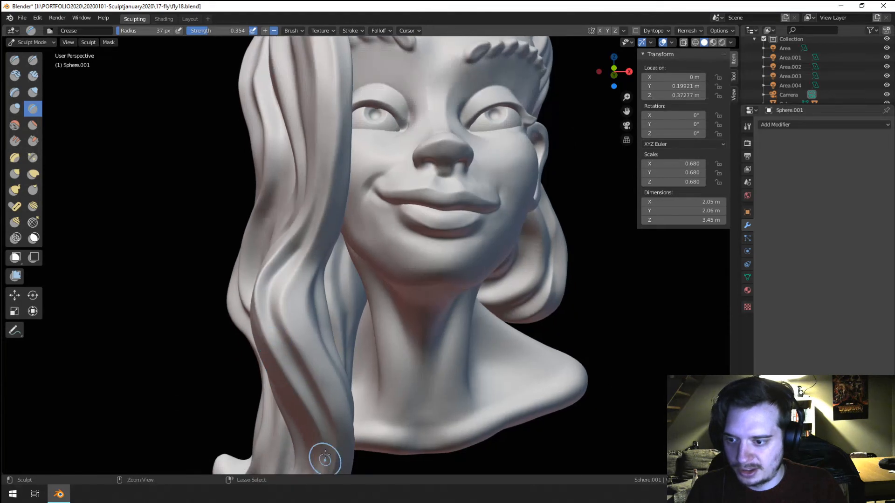
shift+middle_drag(346, 445, 311, 296)
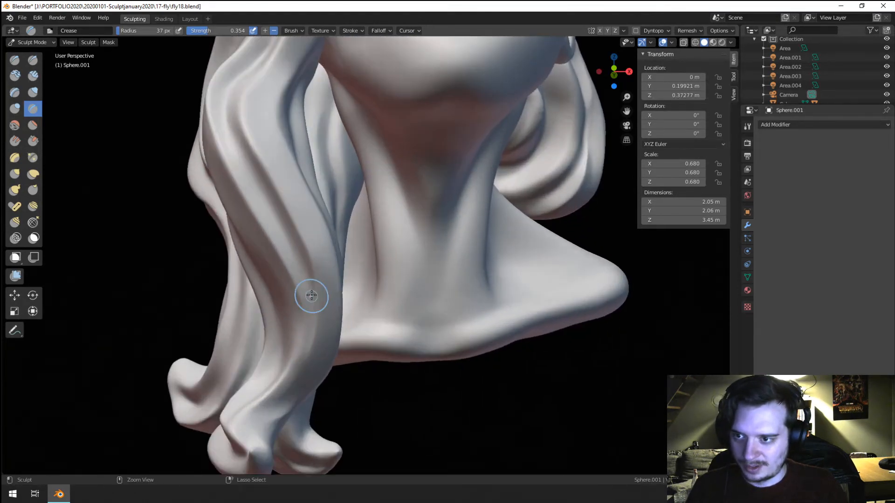
key(f)
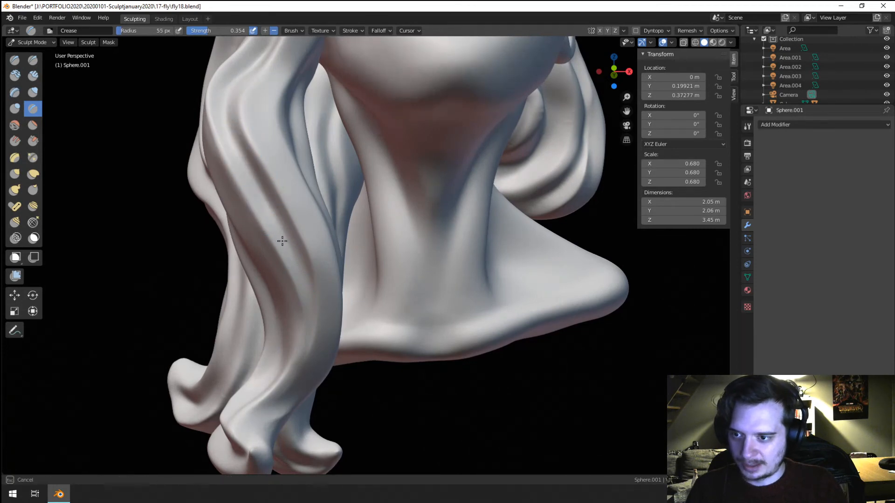
drag(282, 240, 294, 282)
middle_drag(278, 250, 294, 246)
key(f)
click(326, 296)
drag(329, 267, 331, 271)
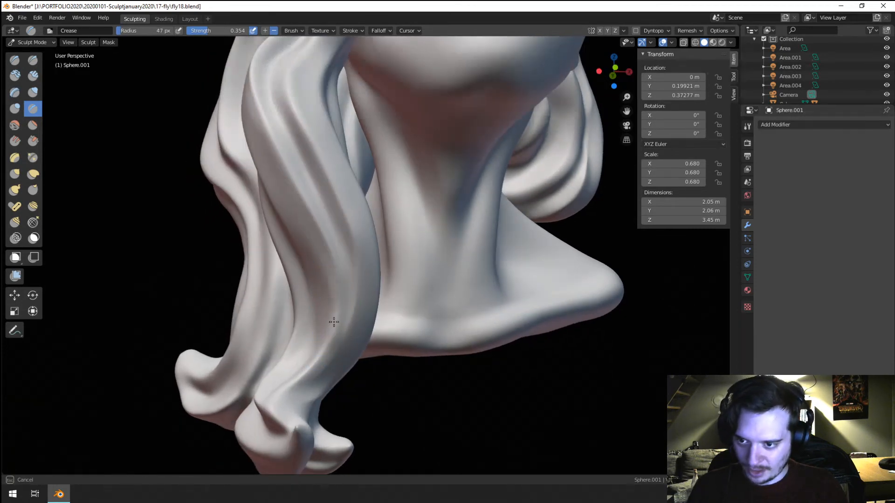
drag(294, 382, 323, 283)
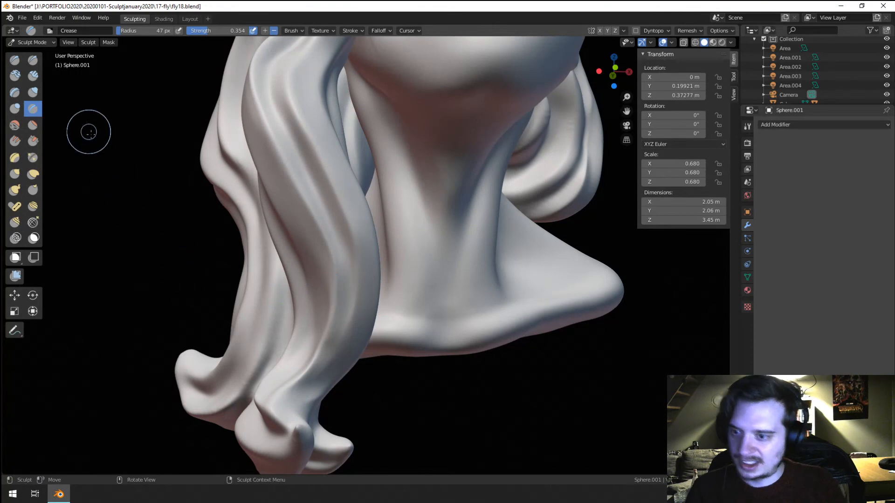
Step: Sharpen the ridges at the lower end of the front lock with Pinch/Magnify, going from an 83 px to a 109 px radius
key(p)
drag(295, 314, 329, 336)
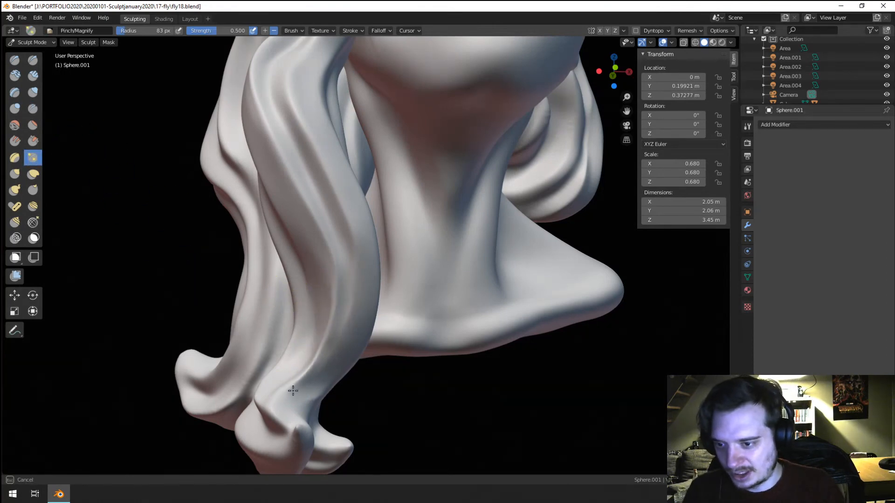
key(f)
drag(293, 390, 345, 289)
click(362, 330)
mouse_move(289, 368)
middle_down()
mouse_move(268, 358)
mouse_move(310, 352)
middle_up()
key(f)
click(275, 369)
mouse_move(355, 339)
mouse_down()
mouse_move(389, 303)
mouse_move(374, 254)
mouse_up()
drag(355, 367, 363, 219)
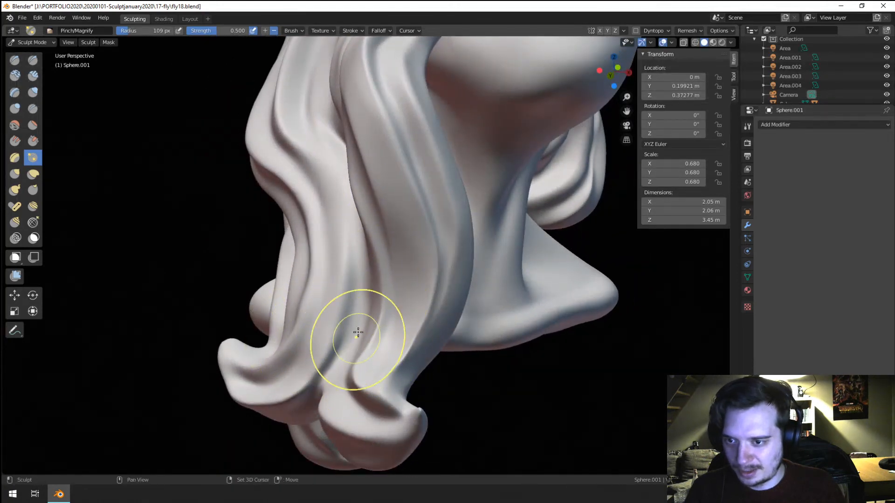
Step: Pinch the curled tip at the bottom of the front lock with Pinch/Magnify at a 169 px radius
mouse_move(358, 333)
middle_down()
mouse_move(340, 306)
mouse_move(355, 365)
mouse_move(365, 306)
mouse_move(374, 323)
middle_up()
key(f)
click(421, 376)
mouse_move(461, 398)
mouse_down()
mouse_move(416, 388)
mouse_move(398, 402)
mouse_up()
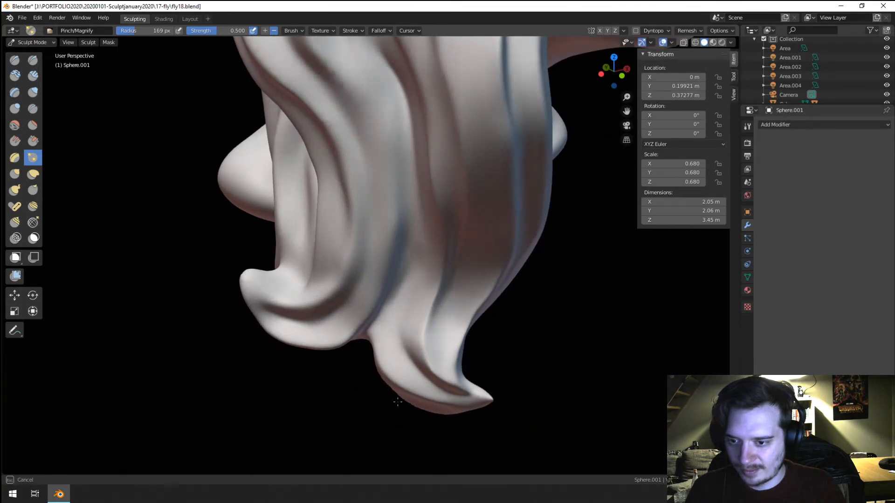
Step: Pull the curled hair ends beneath the side lock into shape with Grab at a 197 px radius
key(g)
key(f)
click(440, 355)
drag(358, 342, 365, 316)
middle_drag(366, 317, 367, 265)
scroll(357, 307, down, 2)
middle_drag(370, 204, 359, 239)
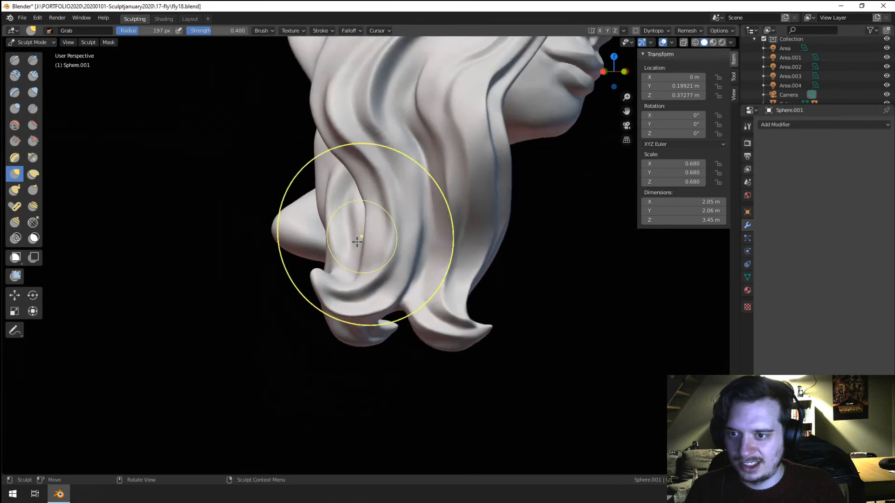
scroll(359, 240, up, 2)
Step: Tighten the side strands above the rear curled end with Pinch/Magnify, ending at a 118 px radius
click(33, 158)
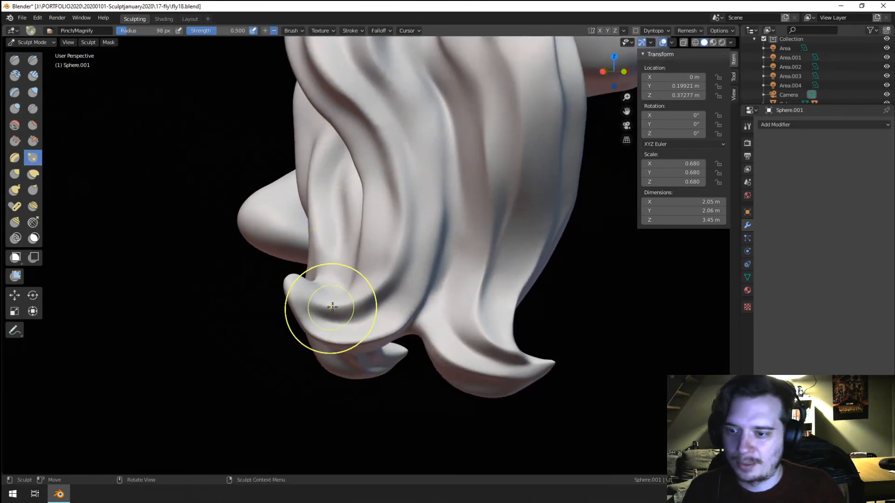
shift+middle_drag(393, 196, 368, 280)
key(f)
click(410, 281)
mouse_move(354, 218)
mouse_down()
mouse_move(331, 178)
mouse_move(361, 234)
mouse_up()
key(f)
click(404, 196)
shift+middle_drag(326, 195, 328, 245)
key(f)
click(320, 244)
drag(321, 242, 342, 216)
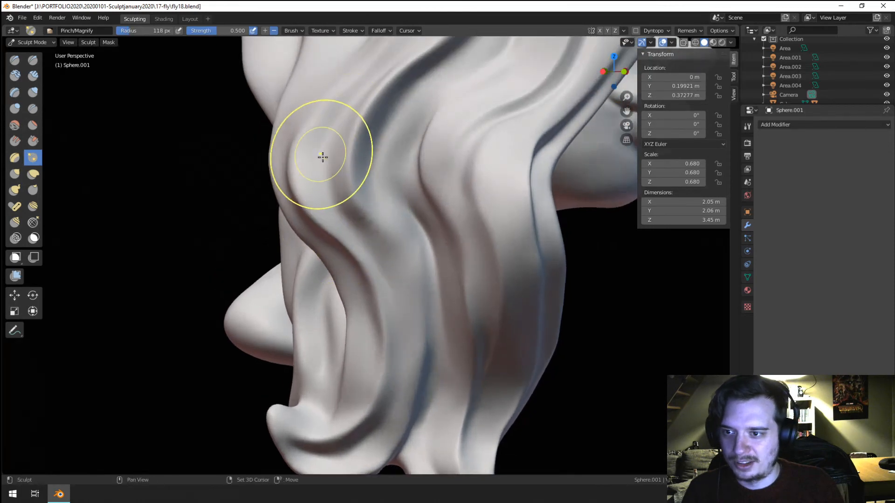
Step: Pinch the ridges along the bend of the rear side lock with Pinch/Magnify, reducing the radius to 88 px and then 80 px
shift+middle_drag(322, 156, 322, 225)
key(f)
click(314, 229)
drag(303, 244, 380, 142)
key(f)
click(345, 214)
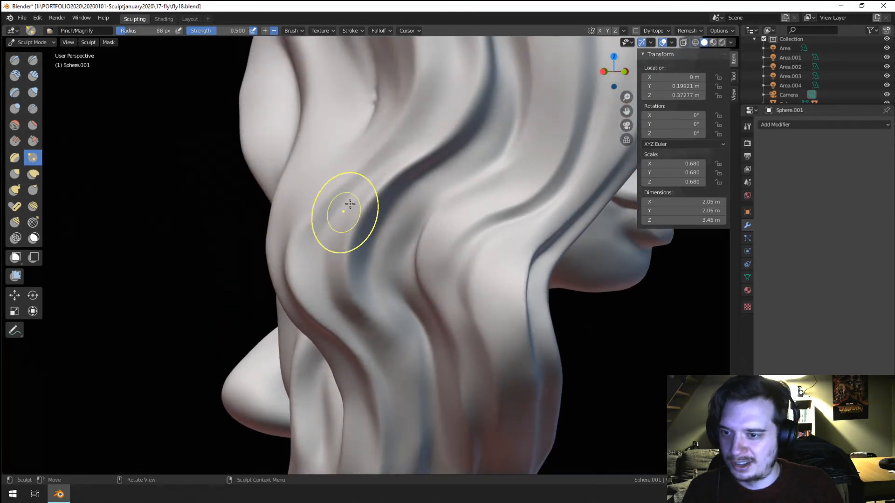
drag(350, 201, 342, 233)
shift+middle_drag(363, 268, 360, 235)
Step: Shift the strands below the bend of the side hair with Grab at a 135 px radius
key(g)
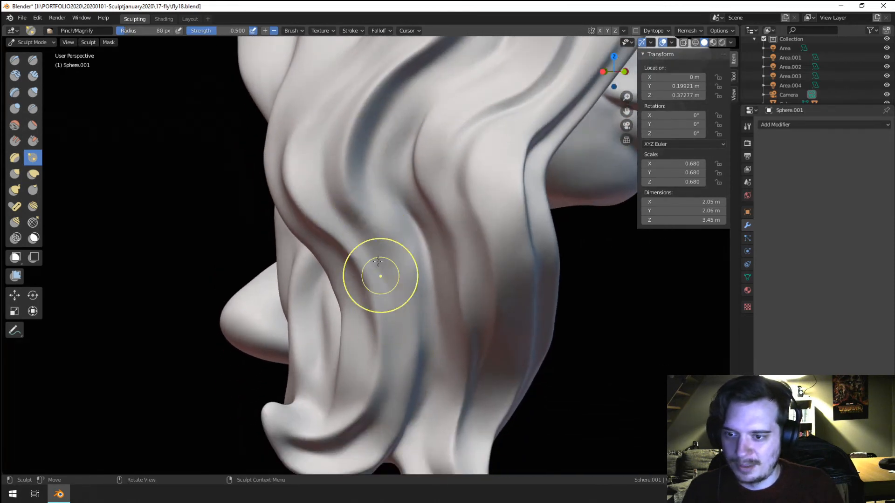
key(f)
click(425, 323)
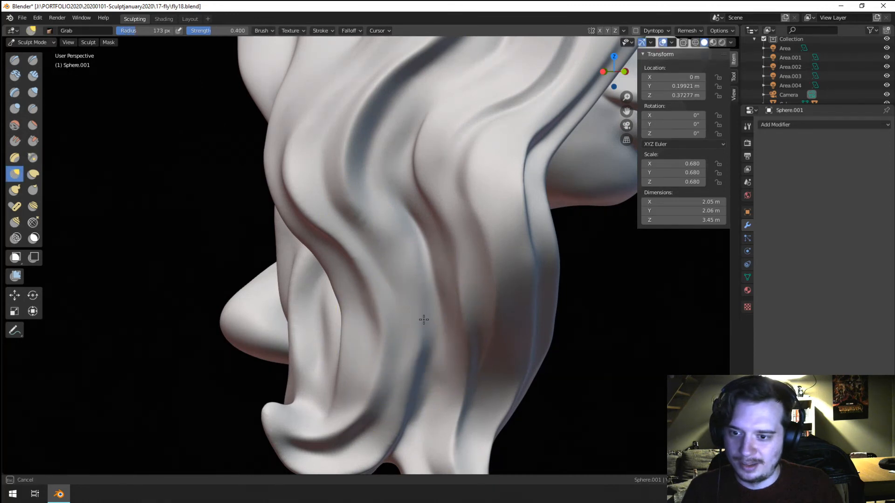
drag(415, 325, 413, 358)
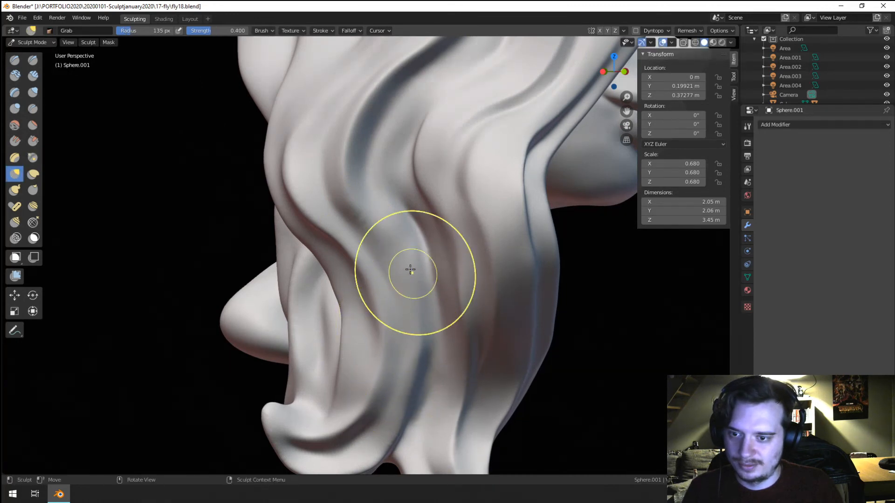
middle_drag(409, 270, 399, 256)
Step: Set the Crease radius to 54 px, and move the groove between the two curled ends with Grab at 137 px
click(36, 111)
middle_drag(256, 218, 290, 182)
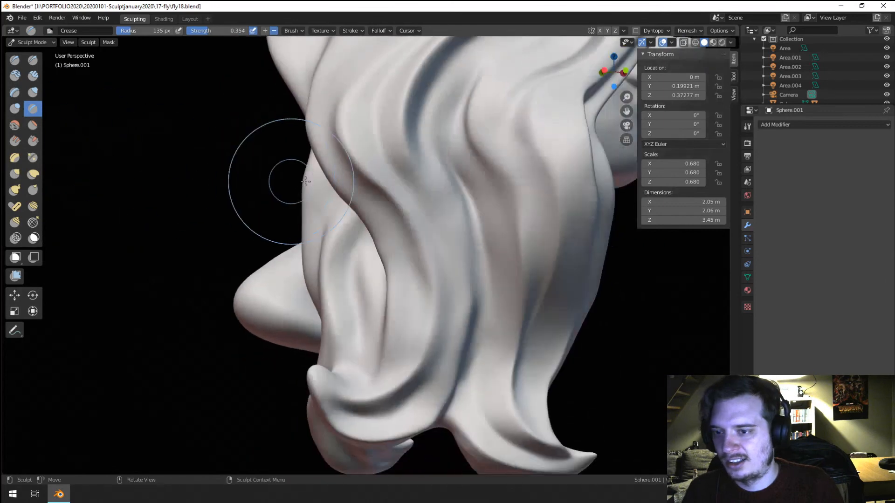
middle_drag(397, 172, 380, 193)
key(f)
click(364, 193)
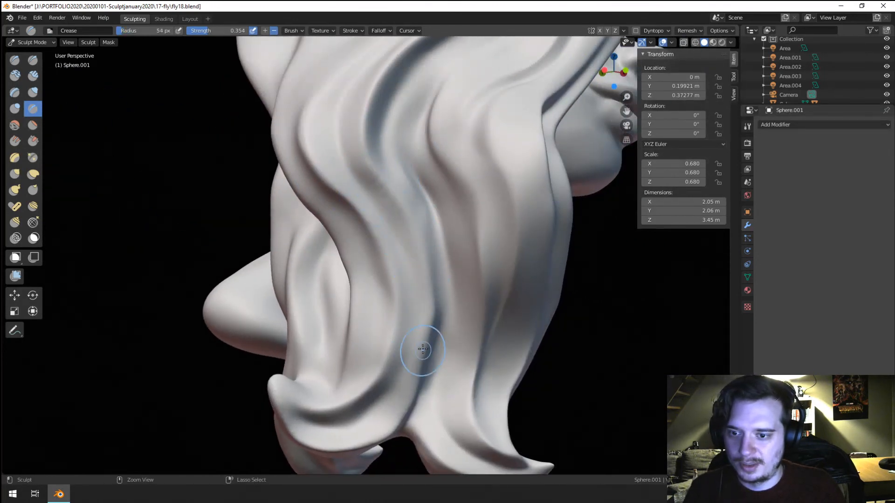
key(g)
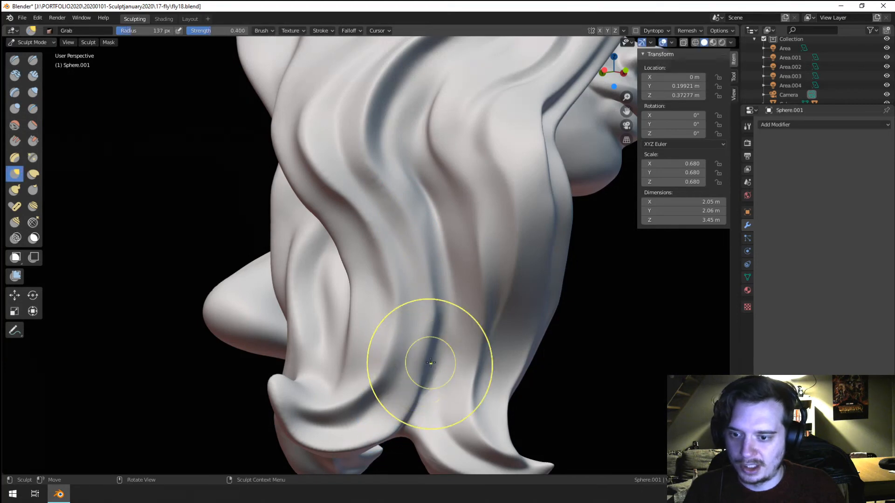
drag(422, 357, 442, 359)
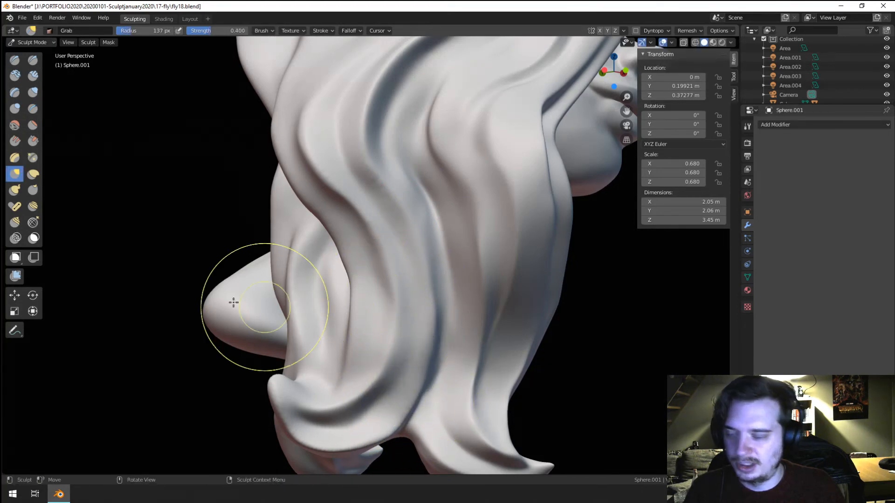
Step: Carve the groove running up from the rear curled end with Crease at 81 px, and refine the strand beside it at 49 px
click(33, 109)
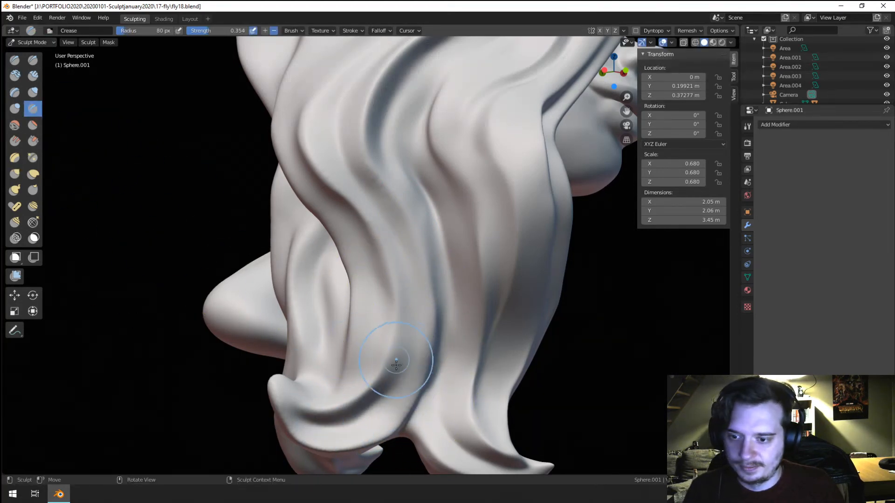
drag(378, 405, 407, 271)
key(ctrl+z)
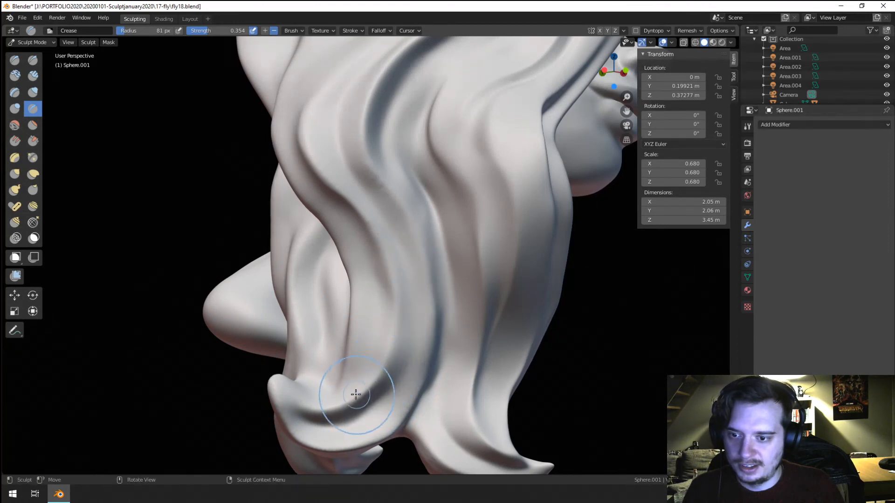
mouse_move(356, 394)
mouse_down()
mouse_move(401, 281)
mouse_move(342, 413)
mouse_move(407, 256)
mouse_up()
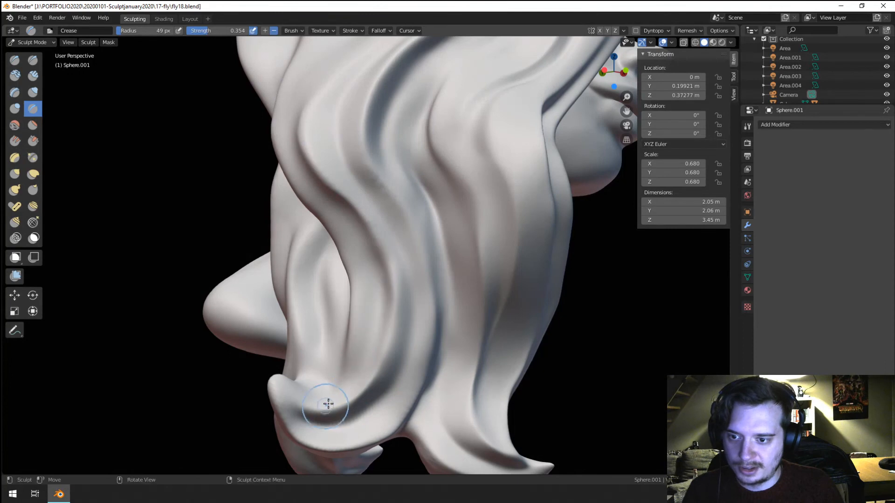
mouse_move(328, 404)
mouse_down()
mouse_move(344, 235)
mouse_move(335, 246)
mouse_move(361, 329)
mouse_up()
Step: Close the narrow gap at the edge of the rear side strand with Grab, ending at a 113 px radius
key(g)
key(f)
click(351, 323)
key(f)
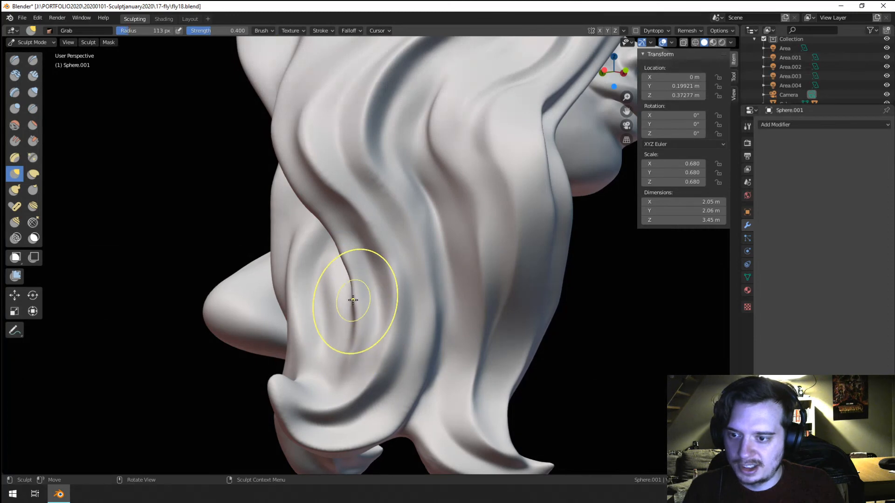
click(361, 295)
mouse_move(362, 295)
mouse_down()
mouse_move(353, 285)
mouse_move(355, 293)
mouse_up()
Step: Extend the groove over the forehead wave down into the front lock with Crease at a 56 px radius
scroll(322, 333, down, 4)
mouse_move(310, 346)
middle_down()
mouse_move(274, 353)
mouse_move(274, 323)
mouse_move(259, 336)
mouse_move(269, 283)
middle_up()
scroll(269, 283, up, 10)
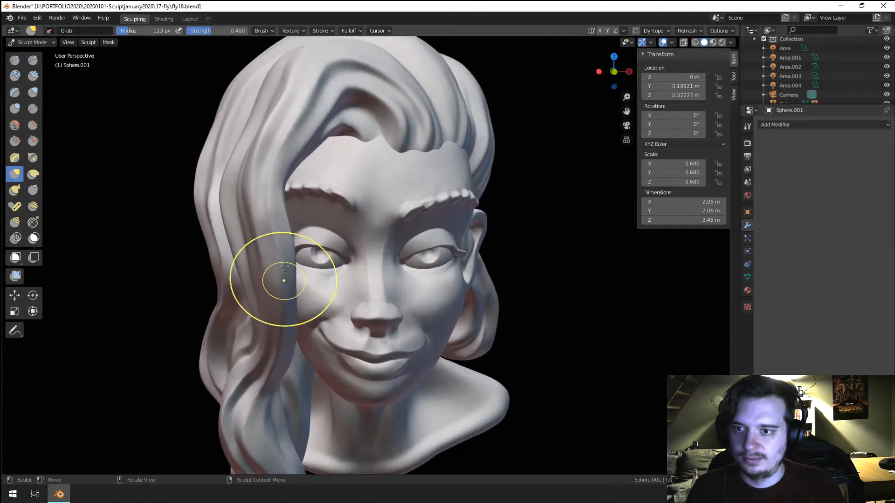
click(33, 108)
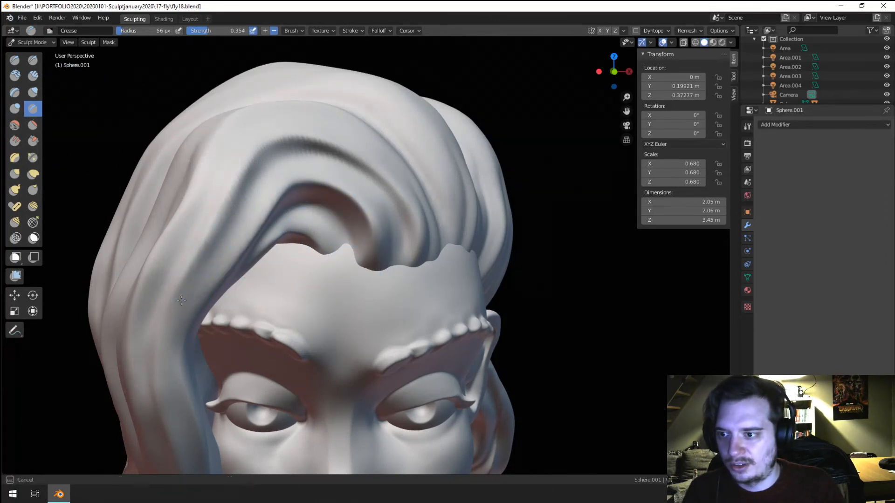
mouse_move(182, 300)
mouse_down()
mouse_move(229, 228)
mouse_move(234, 200)
mouse_up()
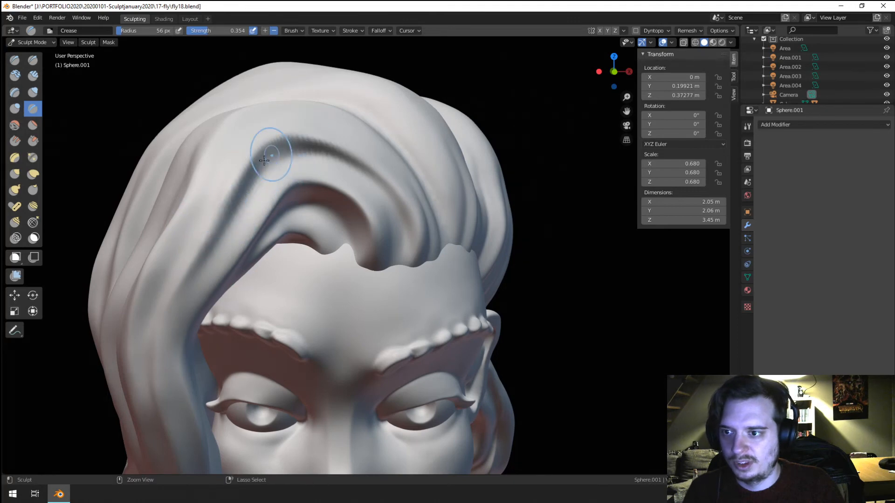
Step: Carve strand grooves into the swept-back hair on the crown above the ear with Crease at a 43 px radius
scroll(379, 215, down, 7)
middle_drag(340, 303, 319, 301)
scroll(319, 301, down, 1)
scroll(336, 271, up, 5)
middle_drag(343, 261, 327, 195)
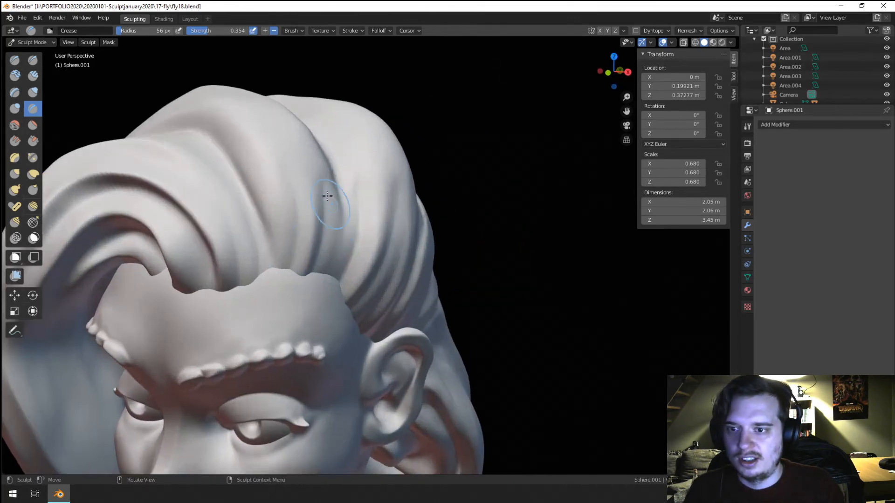
middle_drag(256, 95, 312, 295)
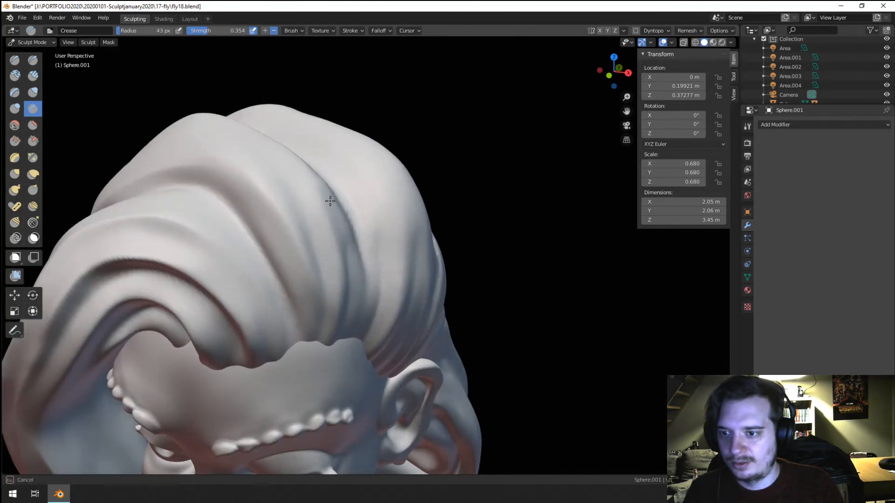
middle_drag(398, 299, 394, 296)
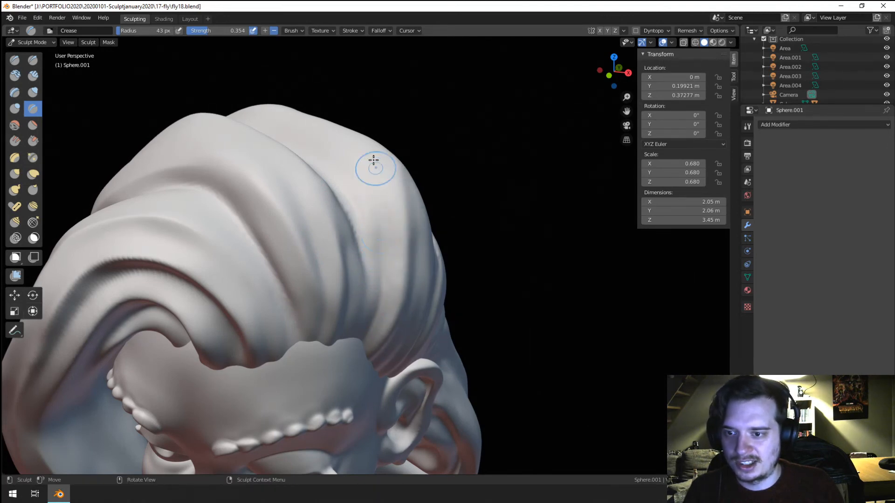
drag(373, 160, 380, 339)
Step: Switch the sculpting target from the hair to the head and neck mesh
scroll(379, 339, down, 4)
mouse_move(380, 338)
middle_down()
mouse_move(379, 256)
mouse_move(381, 299)
mouse_move(368, 310)
middle_up()
scroll(357, 317, down, 3)
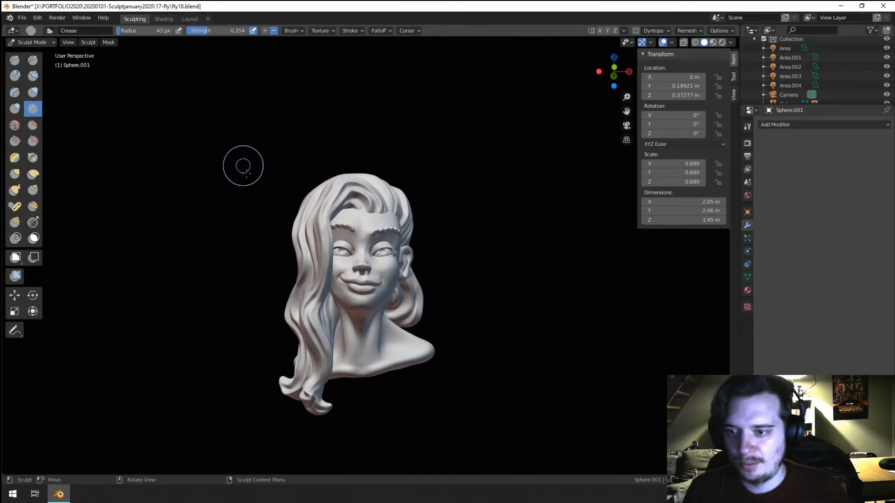
middle_drag(352, 321, 356, 278)
scroll(352, 321, up, 5)
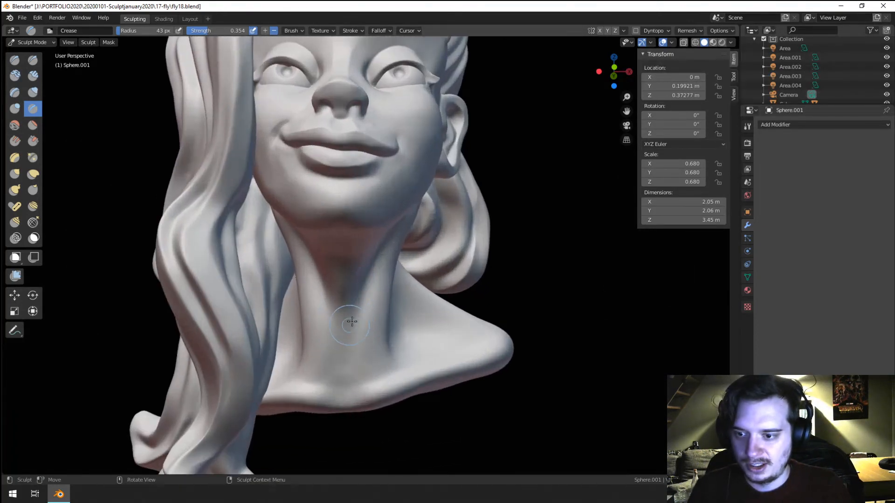
click(25, 43)
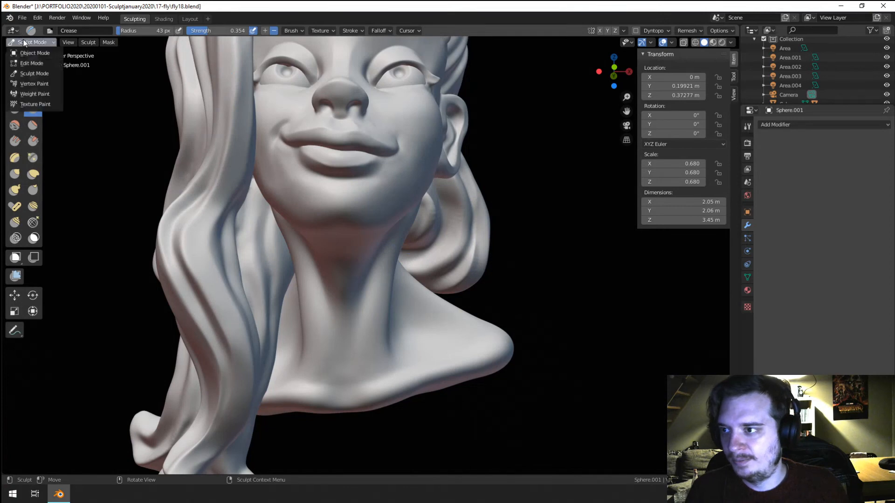
click(403, 328)
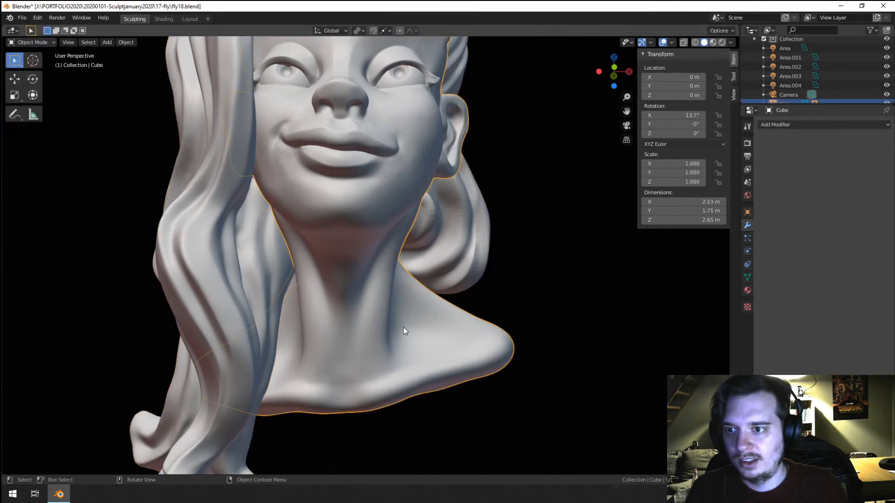
click(49, 43)
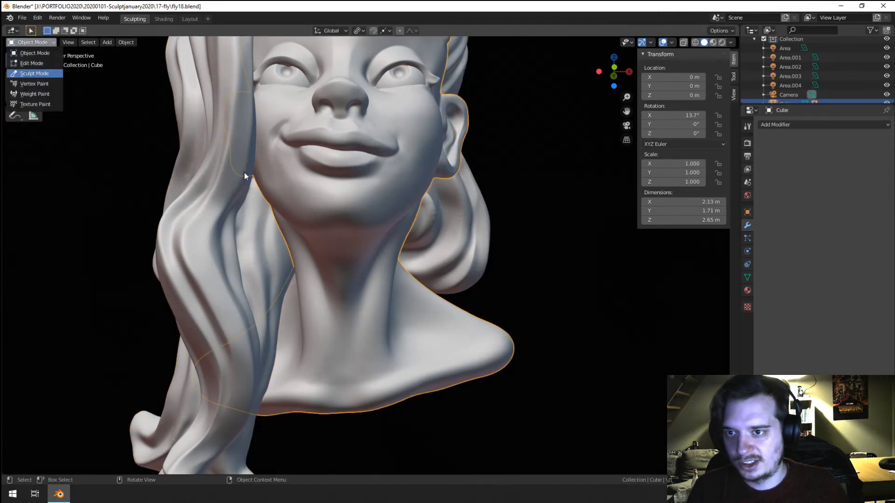
Step: Define the collarbones with Crease at a 36 px radius, and adjust the base of the neck with Grab
key(f)
click(359, 363)
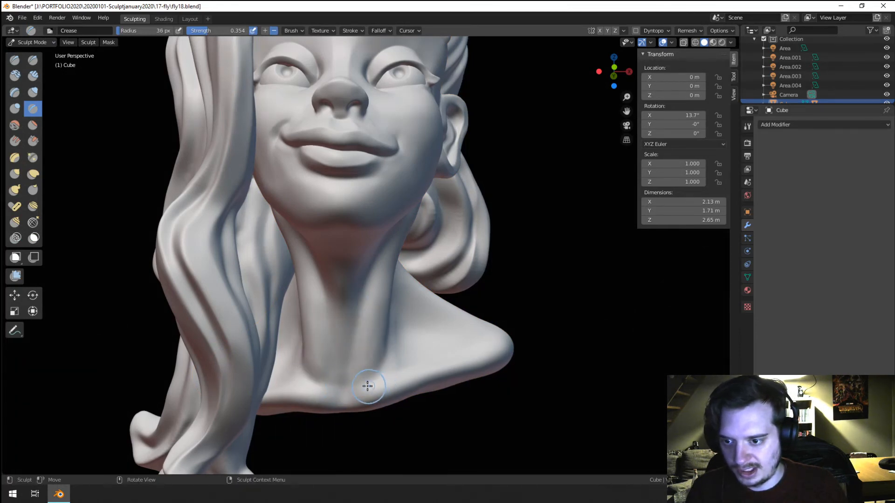
drag(413, 364, 491, 350)
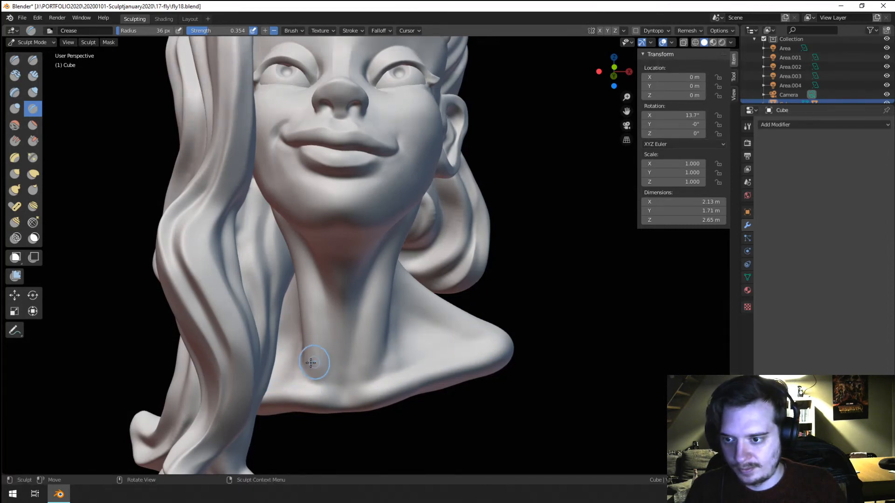
key(g)
mouse_move(320, 354)
mouse_down()
mouse_move(309, 347)
mouse_move(310, 328)
mouse_move(319, 346)
mouse_move(308, 336)
mouse_up()
mouse_move(309, 336)
ctrl+middle_down()
mouse_move(320, 367)
mouse_move(271, 366)
mouse_move(305, 361)
mouse_move(309, 405)
mouse_move(246, 421)
mouse_move(335, 425)
mouse_move(318, 408)
mouse_move(308, 412)
ctrl+middle_up()
ctrl+middle_drag(308, 412, 311, 361)
middle_drag(312, 361, 299, 323)
Step: Flatten the front underside of the bust below the collarbones with Scrape/Peaks, enlarging the radius to 130 px
click(33, 141)
middle_drag(219, 247, 311, 294)
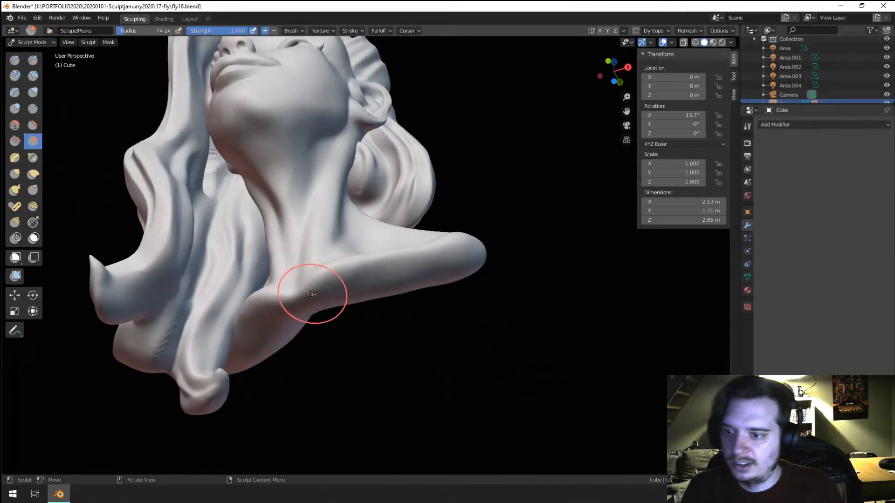
mouse_move(362, 286)
mouse_down()
mouse_move(445, 267)
mouse_move(438, 270)
mouse_up()
key(f)
click(427, 271)
middle_drag(372, 272, 374, 240)
mouse_move(294, 261)
mouse_down()
mouse_move(245, 285)
mouse_move(257, 280)
mouse_up()
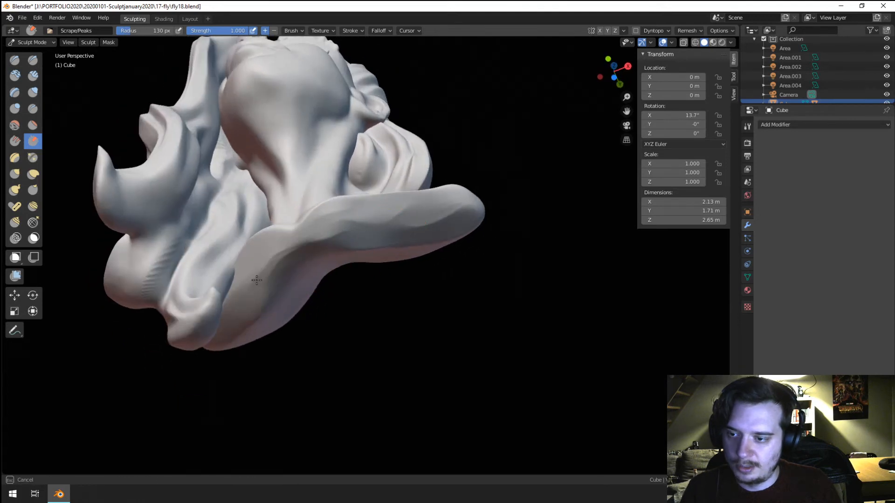
drag(265, 325, 275, 313)
mouse_move(298, 279)
middle_down()
mouse_move(322, 347)
mouse_move(336, 342)
mouse_move(331, 302)
middle_up()
drag(310, 324, 325, 337)
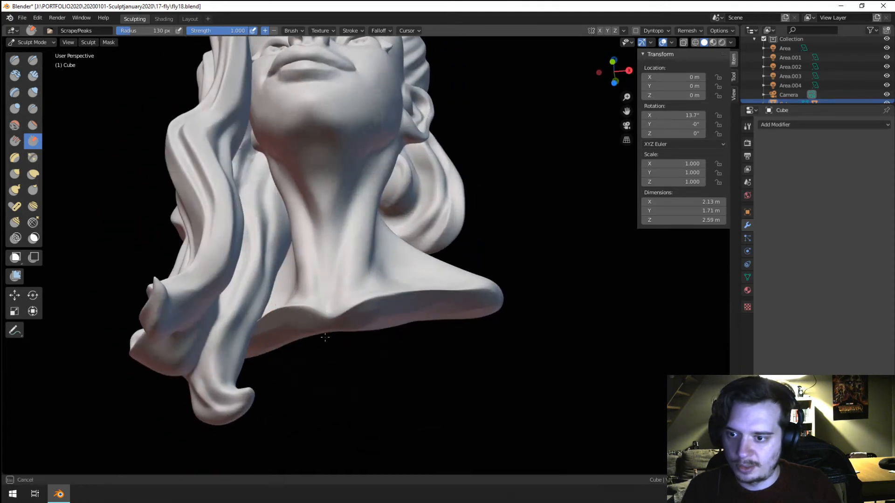
middle_drag(319, 327, 350, 343)
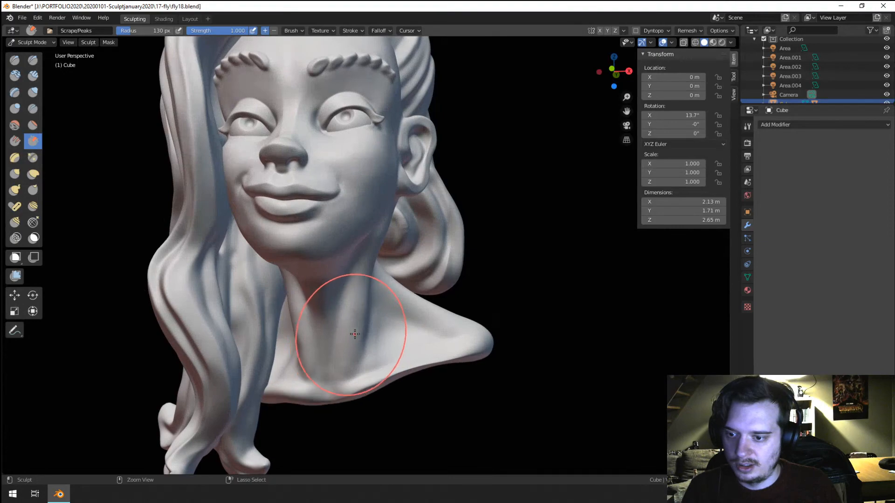
Step: Scrape the bust's base and shoulder end flat around the side and back with Scrape/Peaks at 130 px
middle_drag(387, 299, 432, 253)
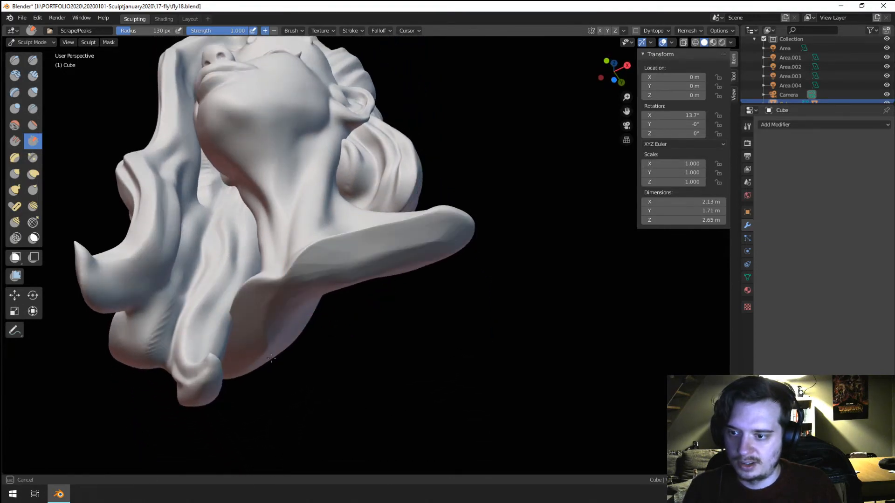
mouse_move(271, 358)
middle_down()
mouse_move(299, 303)
mouse_move(474, 312)
mouse_move(473, 356)
middle_up()
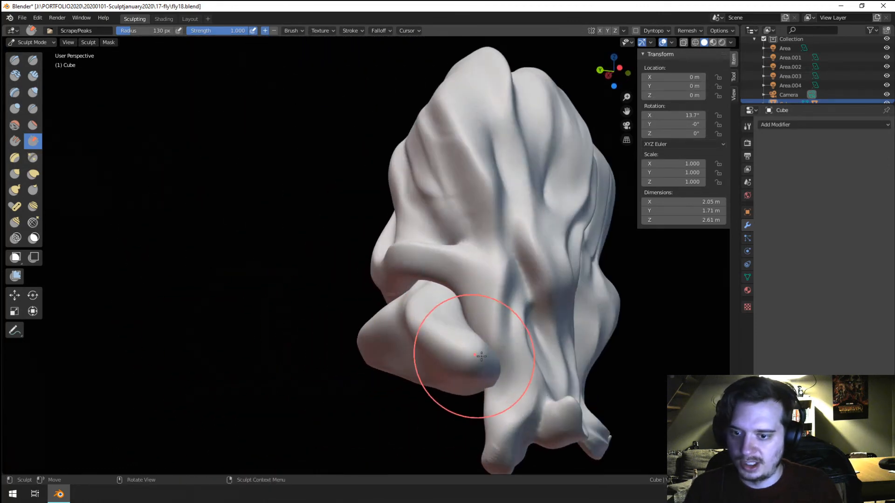
drag(474, 356, 444, 385)
mouse_move(444, 384)
middle_down()
mouse_move(330, 354)
mouse_move(309, 359)
mouse_move(328, 351)
mouse_move(300, 378)
mouse_move(372, 358)
mouse_move(308, 359)
middle_up()
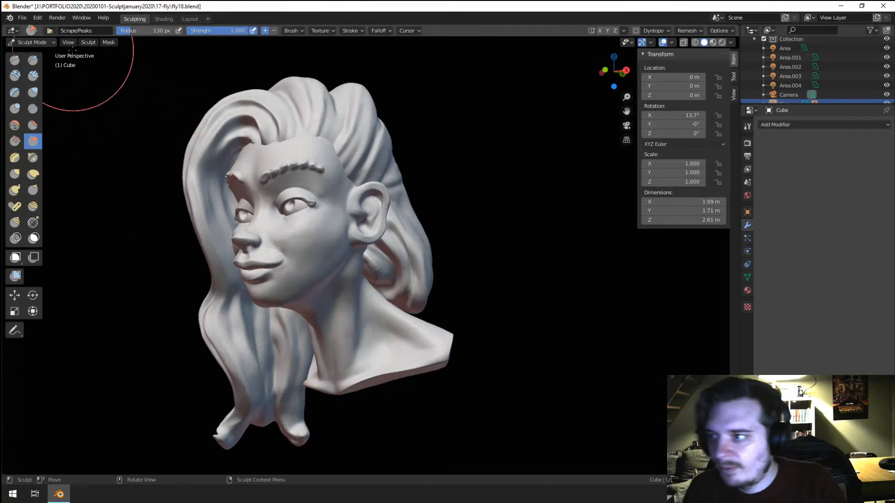
Step: Adjust the nose and mouth area from the front and in three-quarter view with Grab, ending at a 119 px radius
key(g)
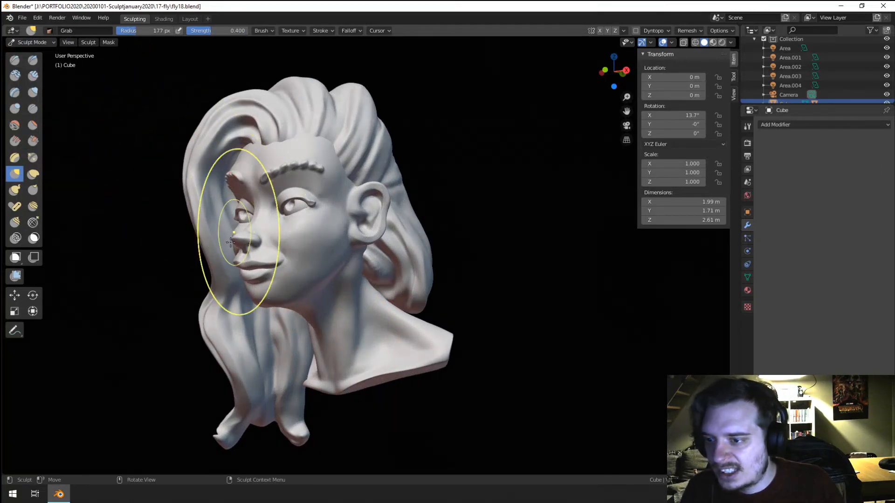
mouse_move(240, 239)
middle_down()
mouse_move(230, 250)
mouse_move(305, 286)
middle_up()
scroll(305, 286, up, 3)
key(f)
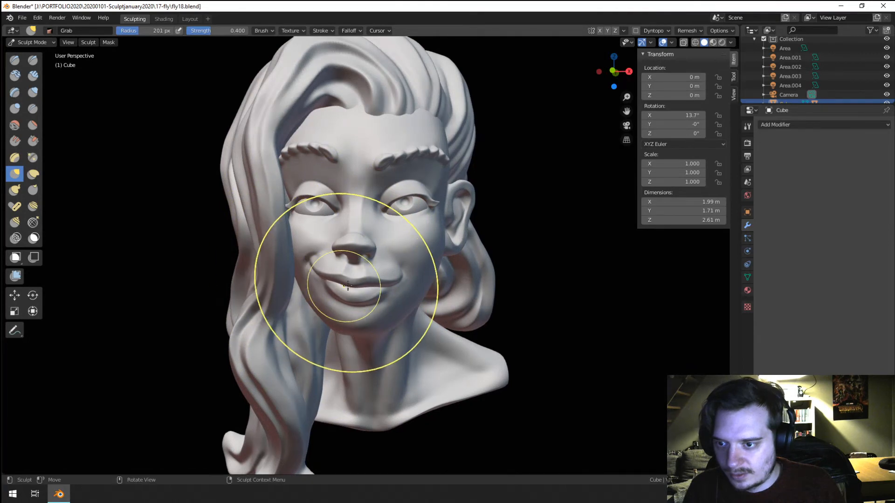
click(395, 261)
drag(390, 262, 388, 261)
mouse_move(388, 261)
middle_down()
mouse_move(306, 262)
mouse_move(319, 266)
middle_up()
key(f)
click(270, 306)
drag(173, 297, 177, 308)
key(f)
click(244, 299)
mouse_move(177, 308)
middle_down()
mouse_move(238, 303)
mouse_move(181, 299)
mouse_move(218, 292)
middle_up()
key(f)
click(225, 307)
scroll(214, 288, up, 3)
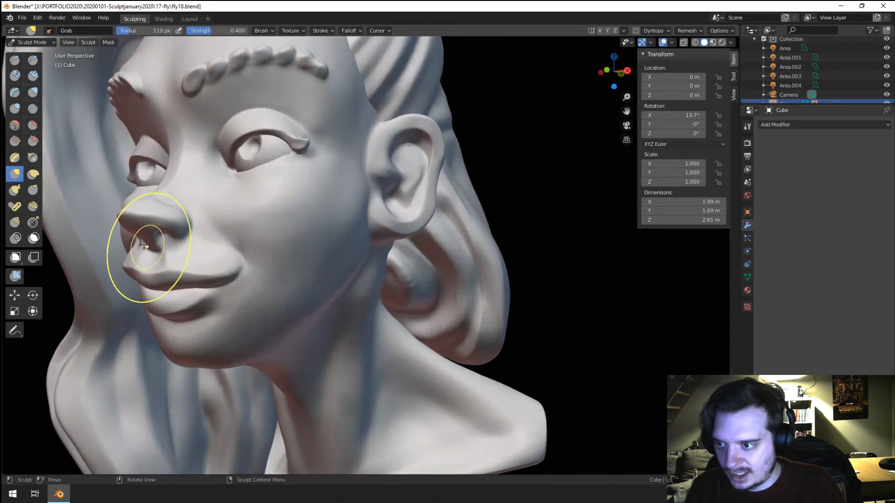
Step: Refine the side and wing of the nose from the front and below with Grab at a 66 px radius
key(f)
click(181, 236)
mouse_move(145, 244)
middle_down()
mouse_move(97, 257)
mouse_move(299, 267)
middle_up()
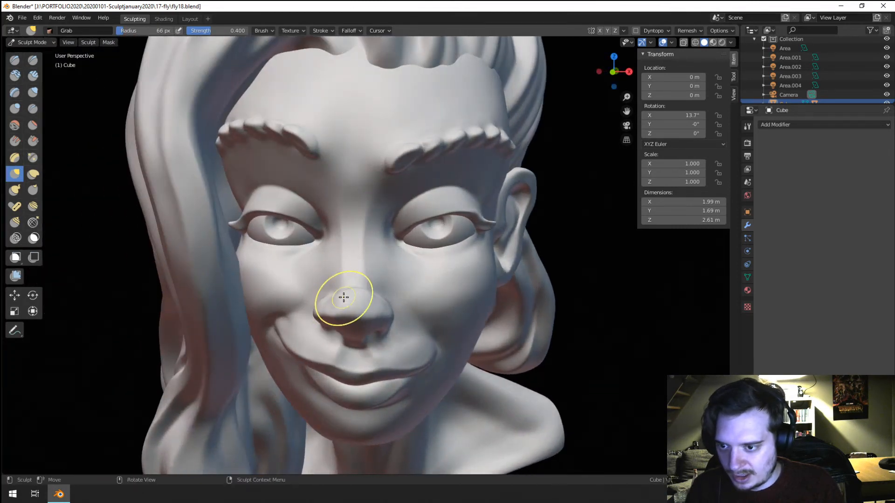
drag(340, 303, 339, 303)
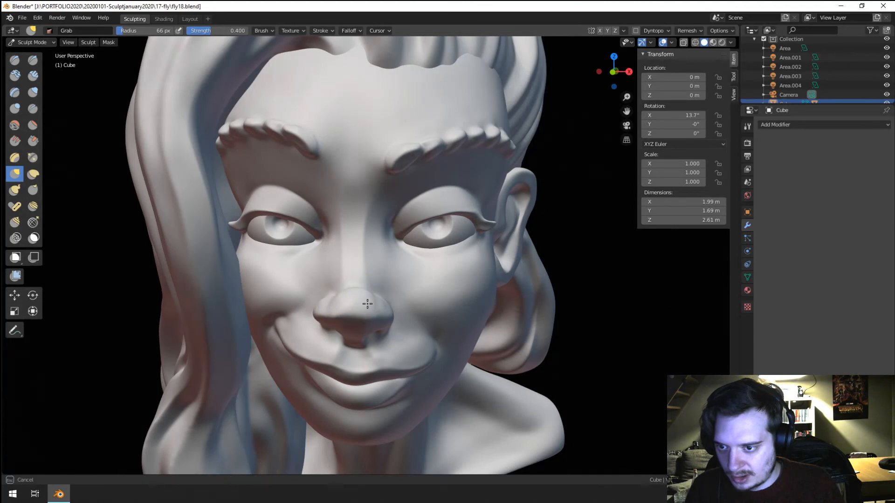
middle_drag(367, 304, 363, 256)
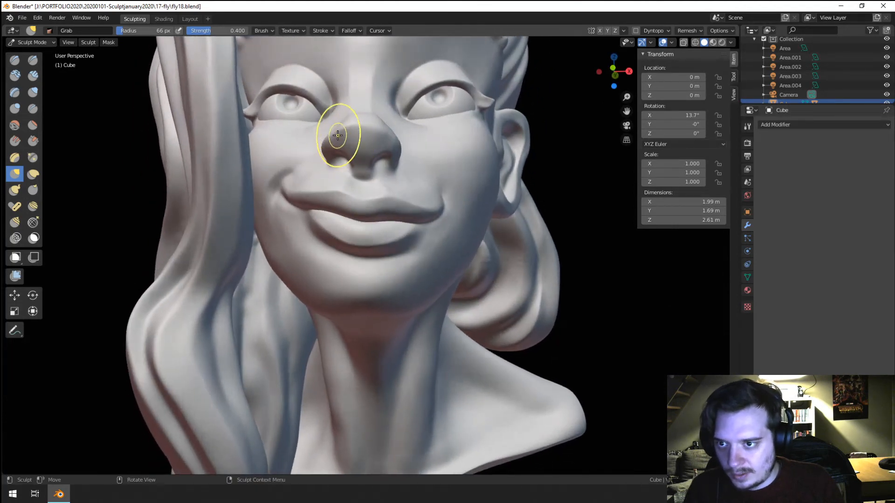
drag(337, 135, 338, 135)
Step: Shape the nose bridge in side view with Grab at 79 px, and refine it at 62 px
middle_drag(389, 135, 114, 260)
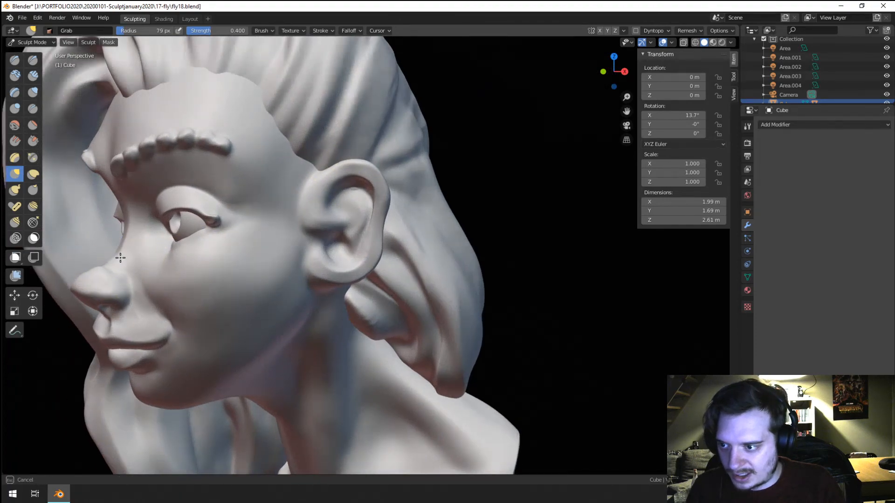
drag(120, 258, 96, 273)
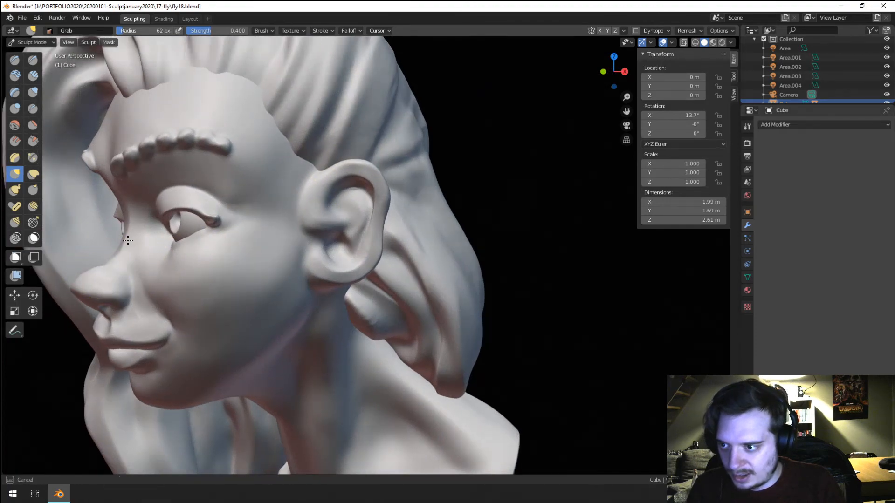
middle_drag(127, 240, 290, 298)
drag(277, 292, 276, 291)
middle_drag(276, 291, 298, 308)
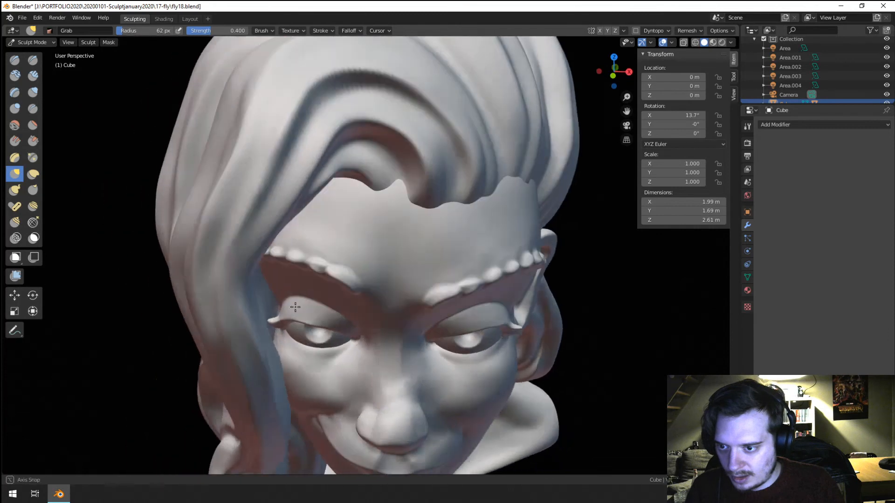
Step: Adjust the side of the nose from above with Grab, setting the radius to 104 px
middle_drag(375, 364, 370, 340)
key(f)
click(405, 348)
drag(329, 334, 319, 320)
key(f)
click(378, 328)
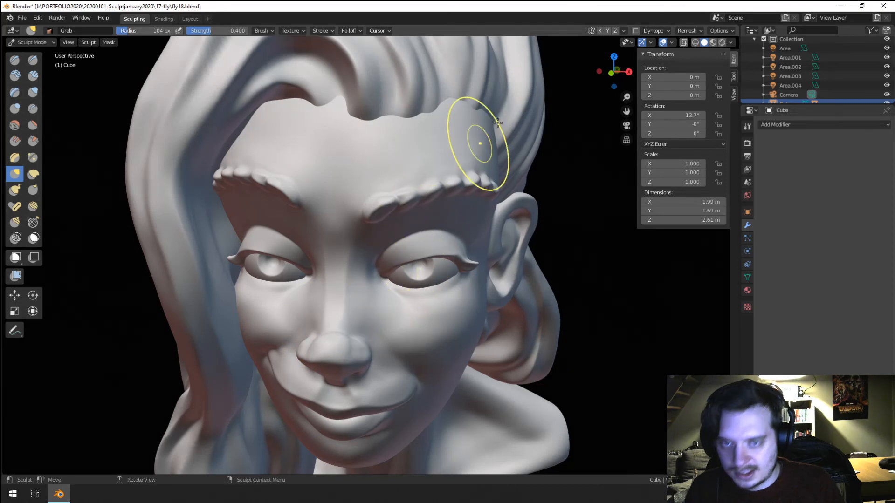
Step: Turn on X-axis symmetry and reshape the sides of the nose above the tip with Grab
key(f)
click(396, 321)
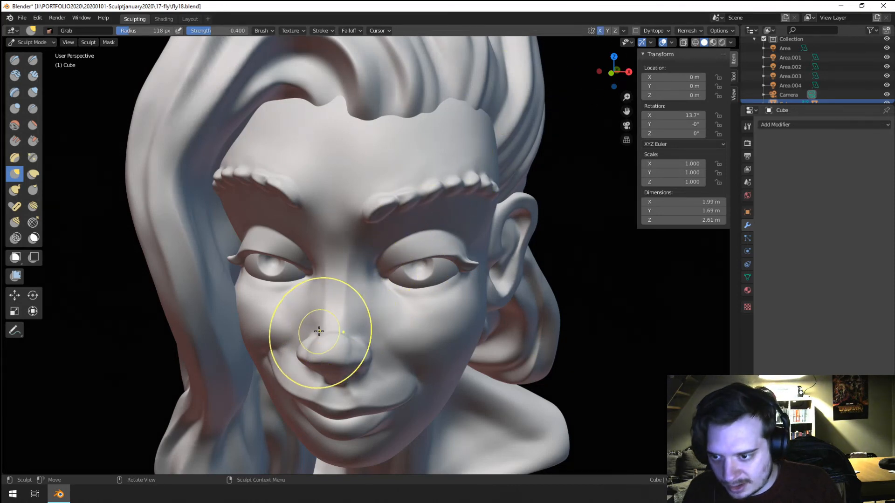
drag(319, 332, 317, 305)
middle_drag(308, 310, 259, 291)
Step: Refine the nose bridge profile in side view with Grab at 85 px, and its upper part at 43 px
key(f)
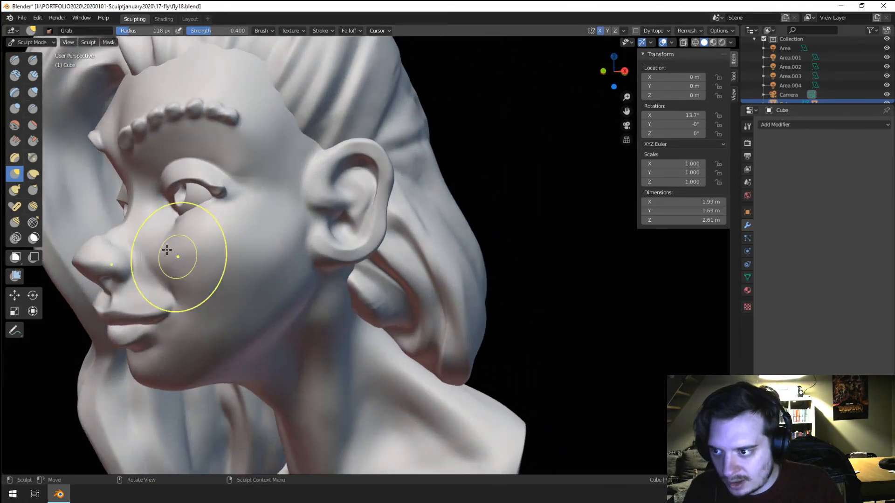
click(228, 258)
drag(103, 242, 106, 237)
key(f)
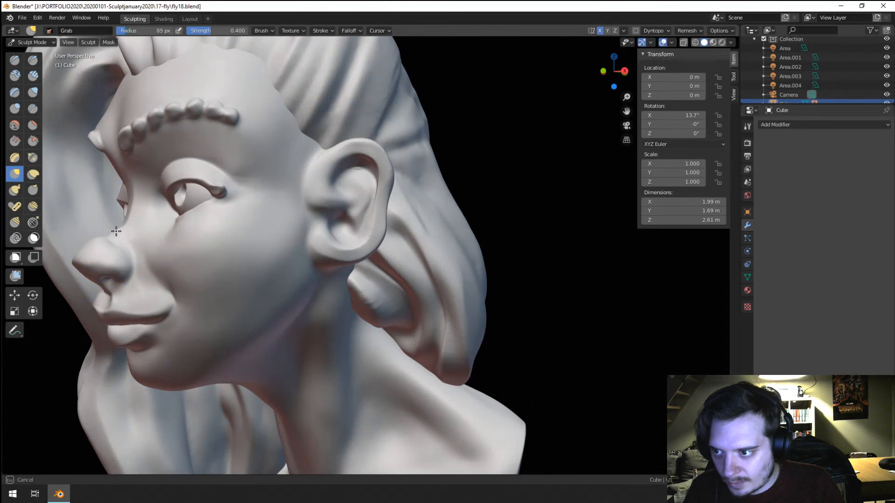
click(112, 233)
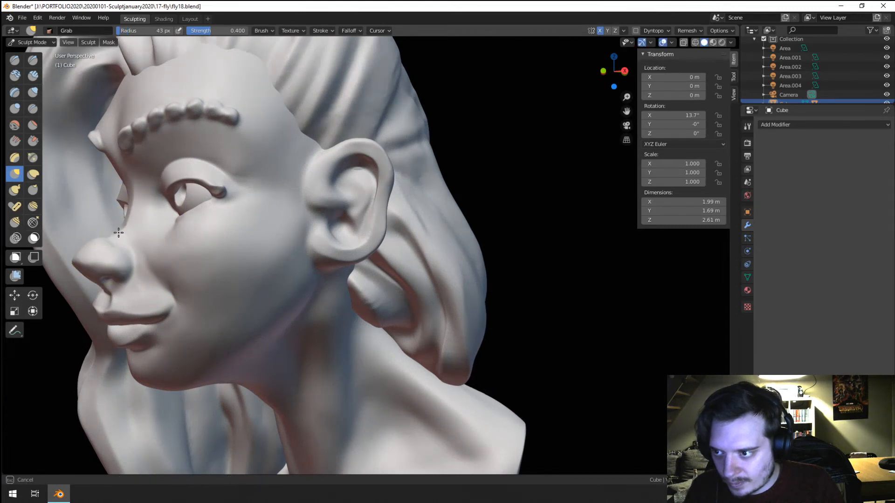
drag(124, 225, 126, 224)
Step: Flatten the top of the nose tip with Flatten/Contrast at a 64 px radius and 0.500 strength
middle_drag(140, 208, 180, 224)
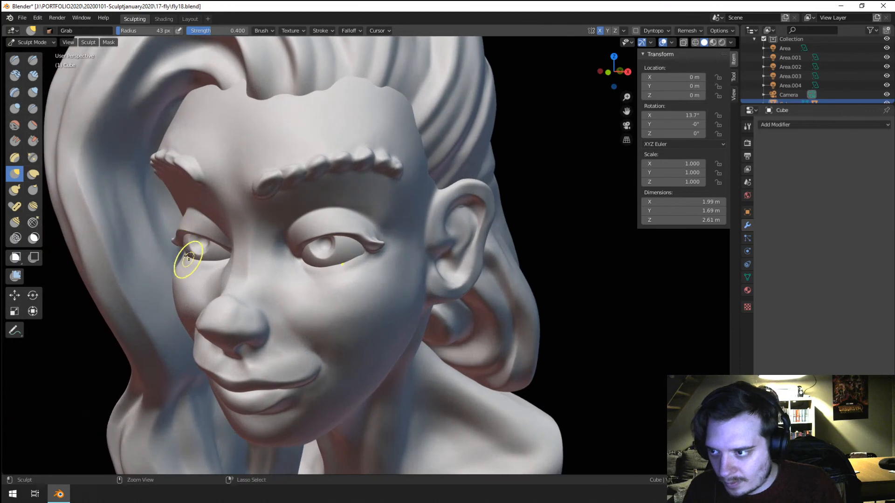
scroll(185, 258, up, 2)
click(32, 125)
drag(182, 314, 166, 320)
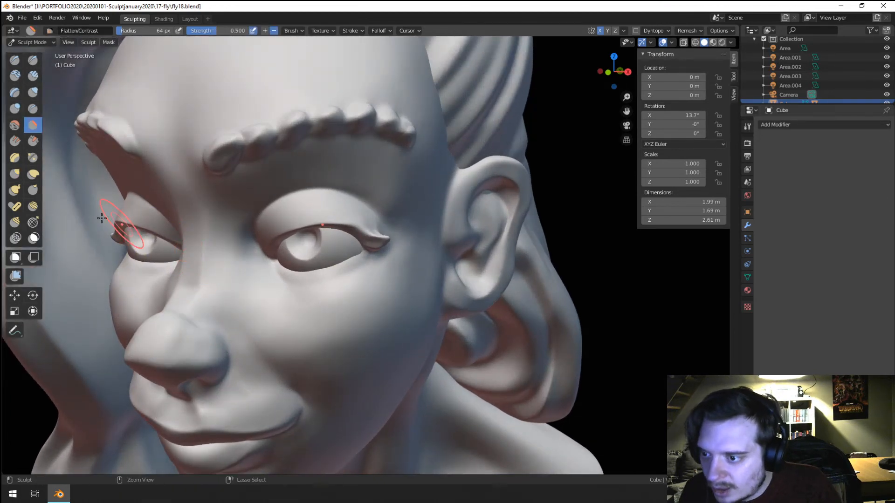
Step: Plane the top and underside of the nose tip with Scrape/Peaks at a 64 px radius
click(34, 140)
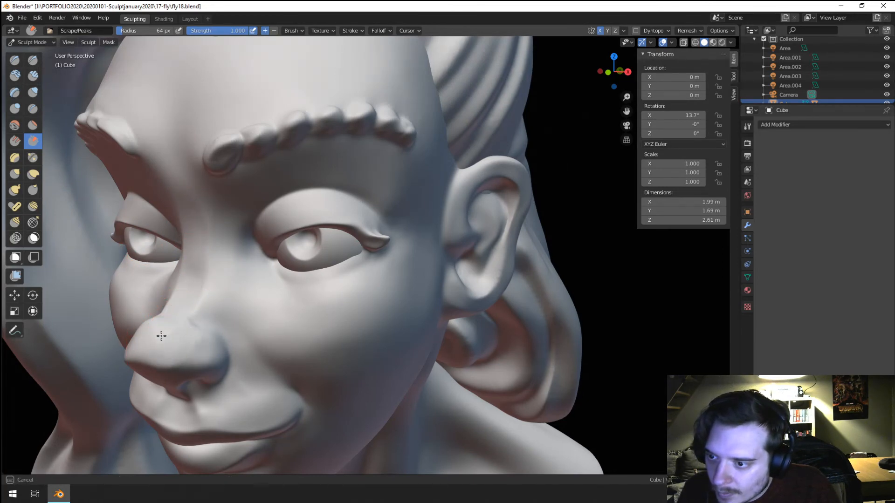
drag(161, 336, 183, 344)
middle_drag(212, 277, 227, 263)
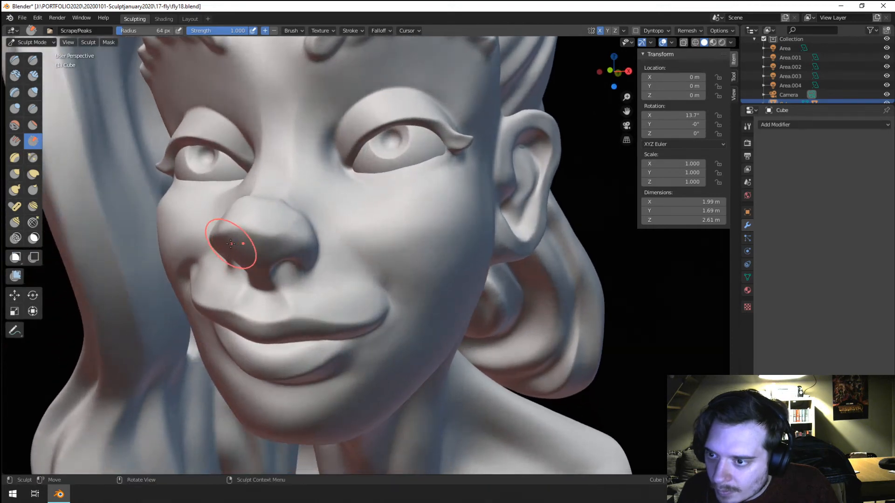
drag(230, 244, 260, 255)
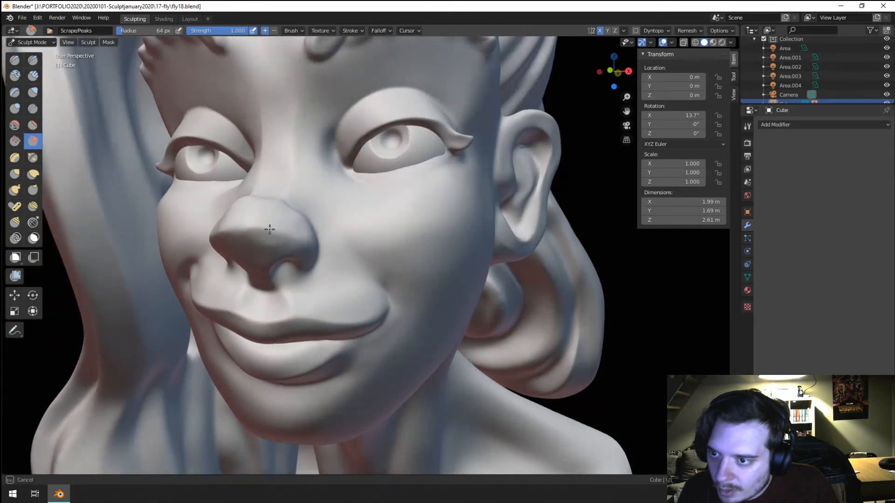
Step: Adjust the bridge and sides of the nose with Grab, using a 103 px radius on the nose wing
mouse_move(261, 244)
middle_down()
mouse_move(279, 224)
mouse_move(266, 241)
mouse_move(302, 234)
middle_up()
ctrl+middle_drag(302, 234, 309, 211)
key(g)
mouse_move(393, 186)
mouse_down()
mouse_move(401, 218)
mouse_move(378, 217)
mouse_up()
key(f)
click(391, 208)
mouse_move(375, 219)
middle_down()
mouse_move(373, 241)
mouse_move(386, 233)
middle_up()
key(f)
click(397, 258)
drag(422, 269, 404, 256)
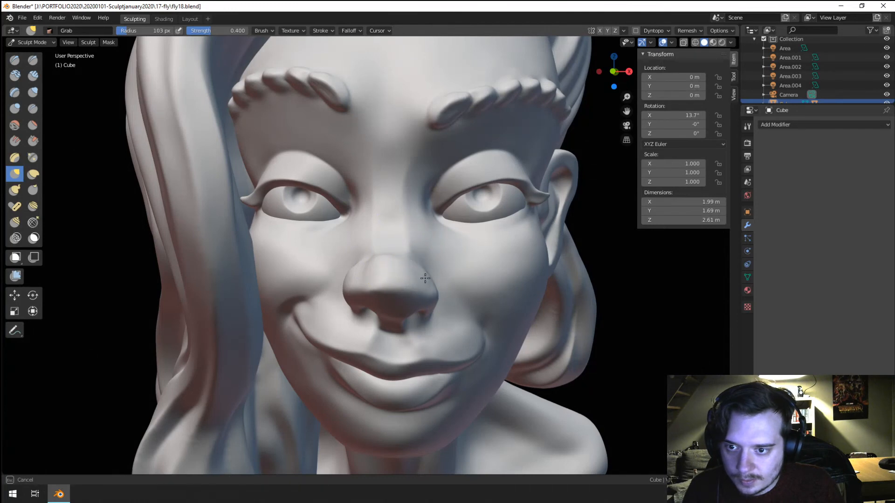
scroll(425, 278, down, 3)
scroll(387, 266, down, 2)
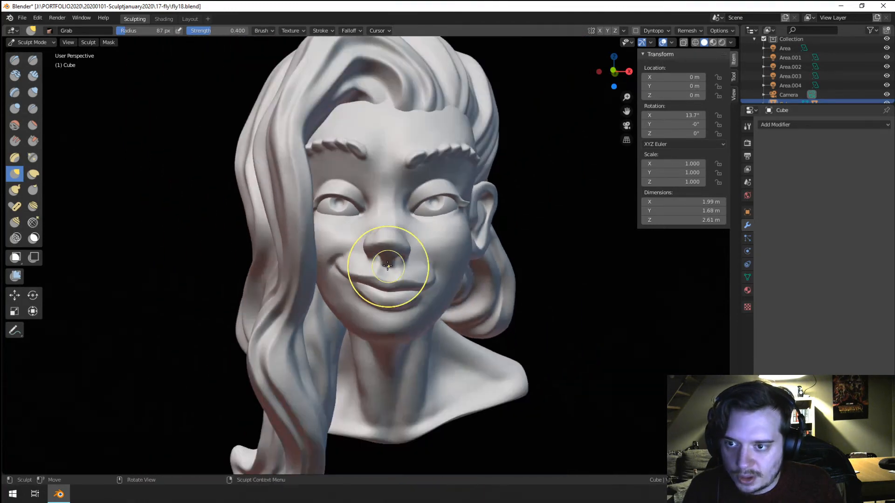
Step: Save the sculpt as a new file version named fly19.blend
middle_drag(387, 266, 379, 256)
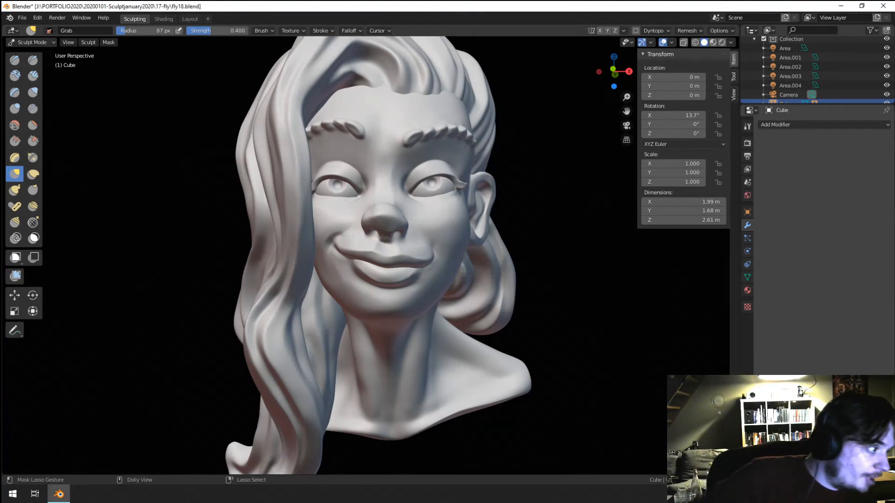
key(ctrl+alt+s)
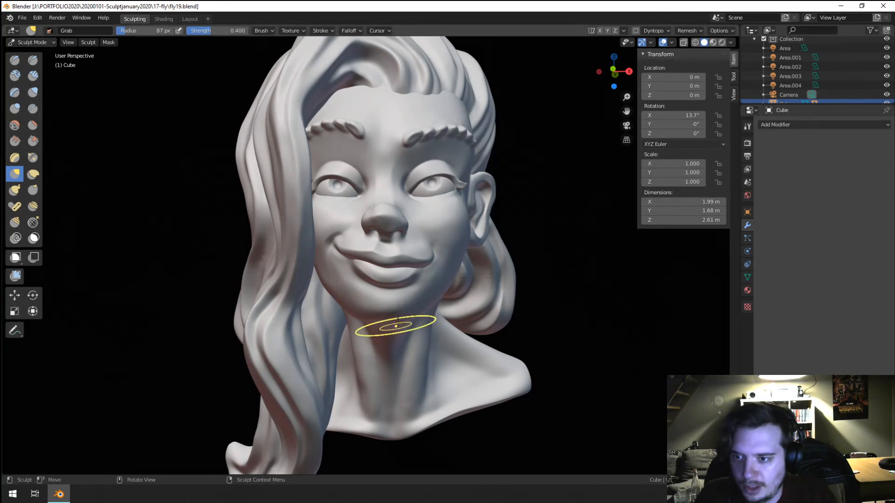
Step: Nudge both eyes upward with Grab at a 154 px radius, and reduce the brush radius to 121 px
mouse_move(390, 326)
middle_down()
mouse_move(333, 294)
mouse_move(373, 290)
mouse_move(370, 314)
middle_up()
mouse_move(370, 315)
middle_down()
mouse_move(404, 346)
mouse_move(368, 334)
mouse_move(370, 181)
middle_up()
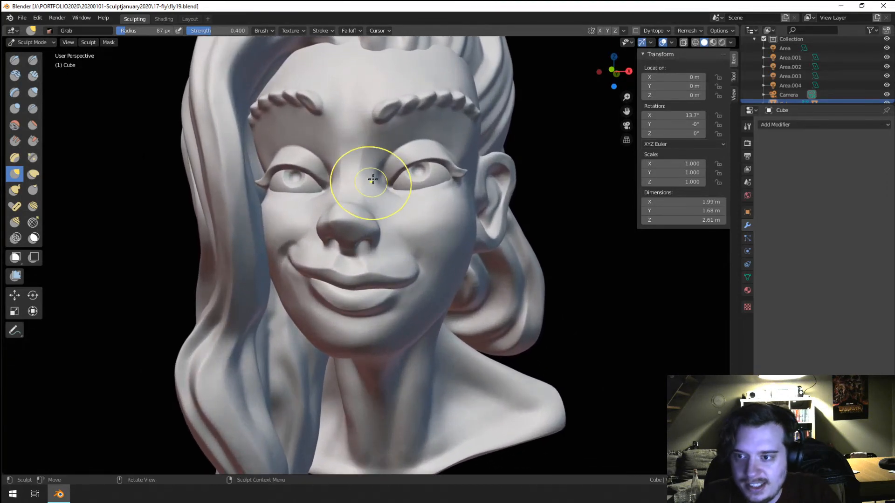
key(f)
click(453, 176)
drag(412, 170, 412, 155)
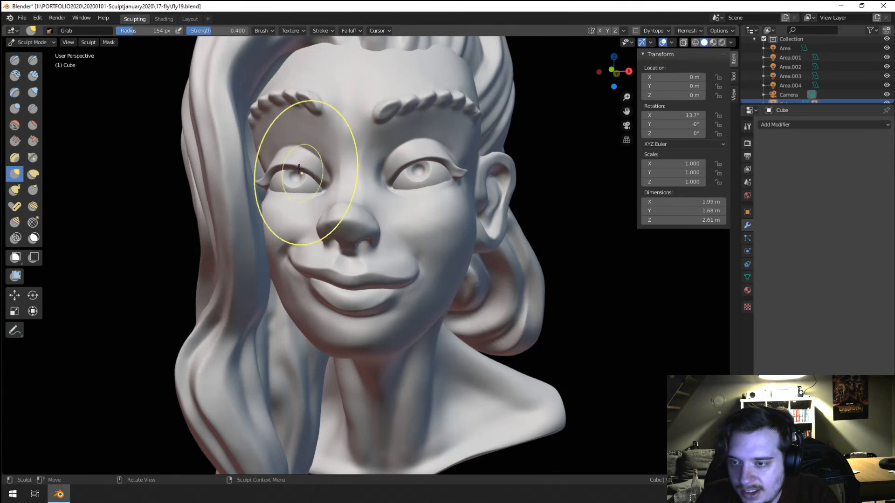
drag(297, 170, 300, 154)
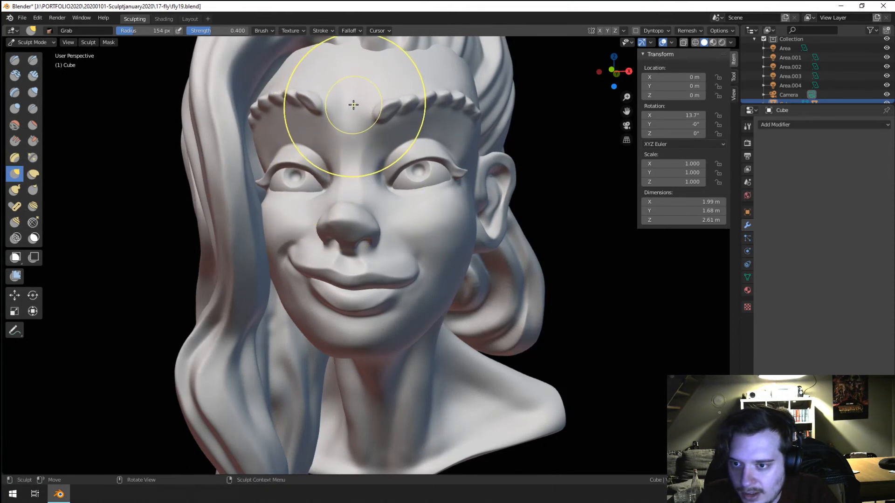
key(f)
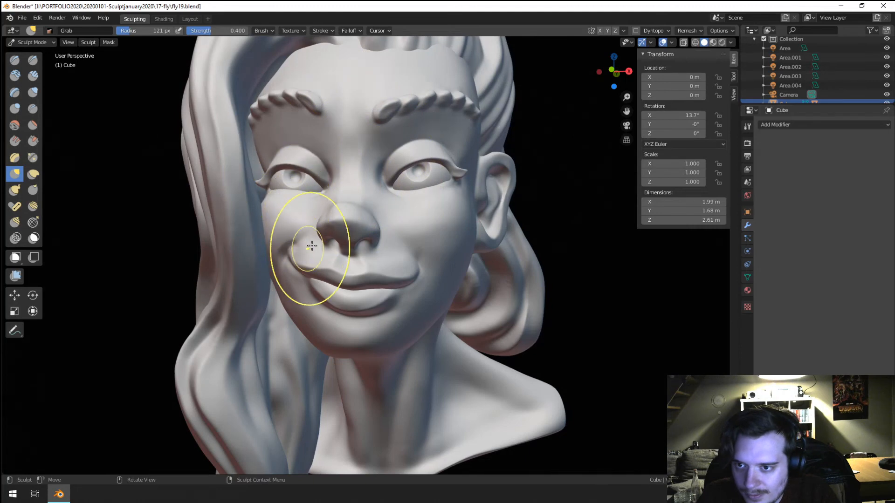
Step: Switch sculpting from the head to the hair object and return to Sculpt Mode
scroll(422, 179, down, 4)
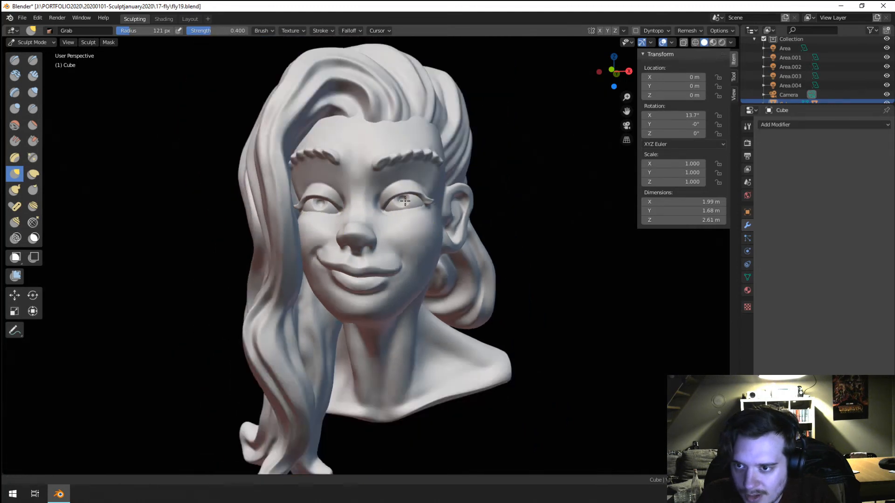
scroll(446, 157, up, 6)
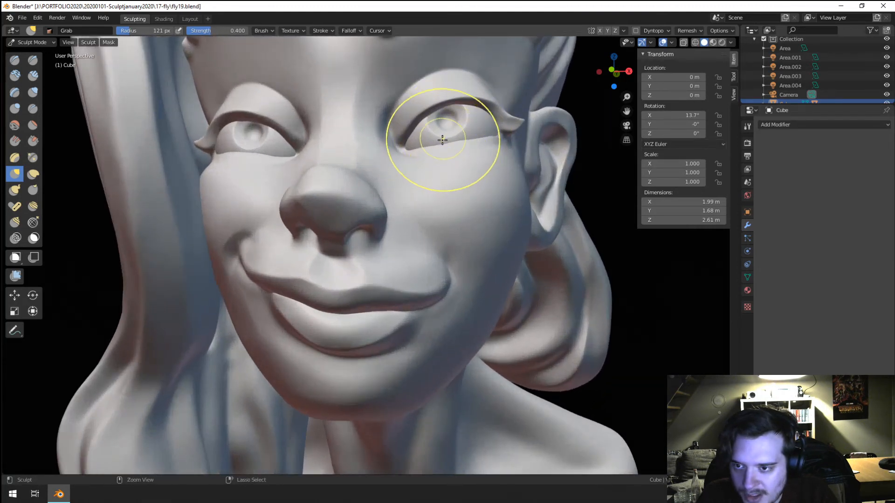
scroll(433, 149, down, 3)
scroll(420, 181, down, 2)
scroll(411, 192, down, 2)
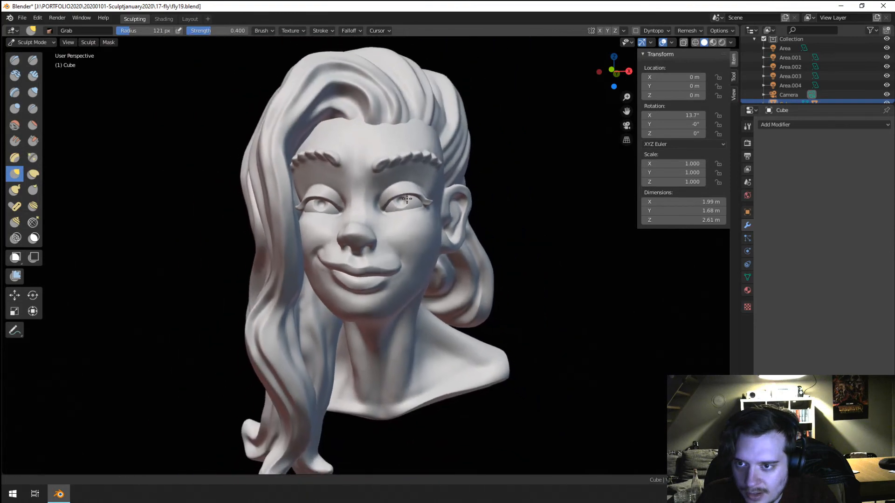
scroll(391, 191, up, 6)
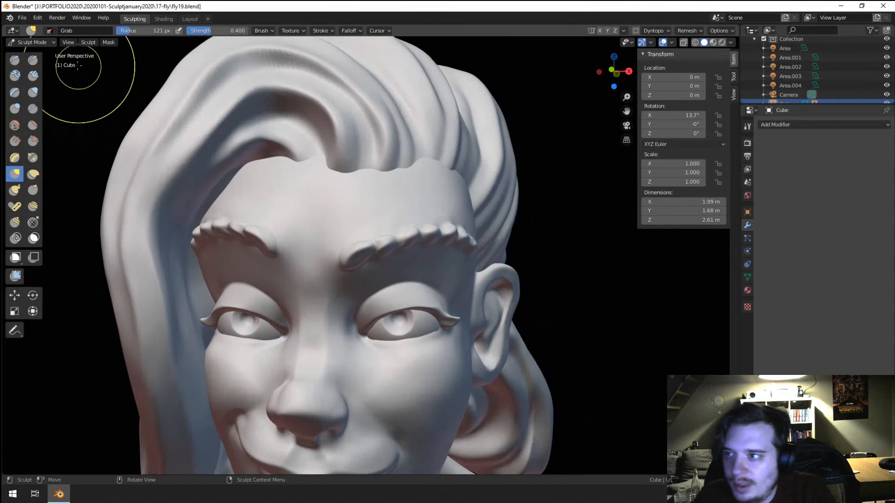
click(46, 43)
click(35, 52)
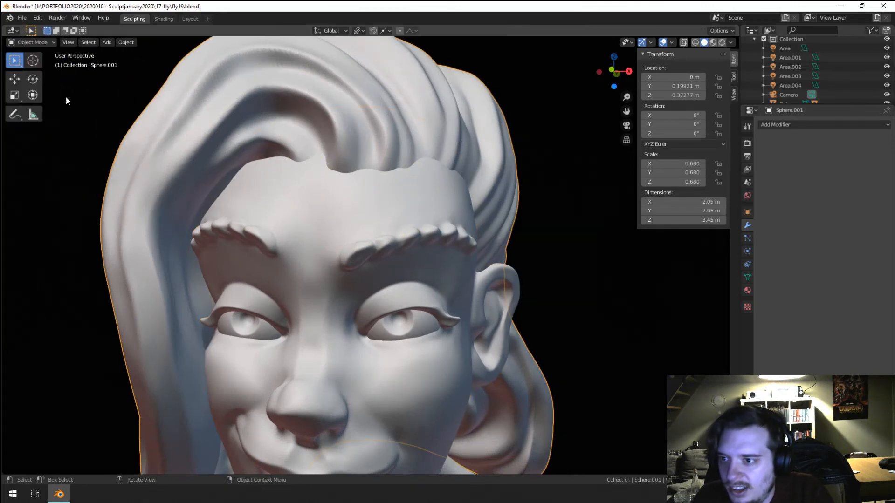
click(41, 43)
click(44, 69)
scroll(240, 156, up, 5)
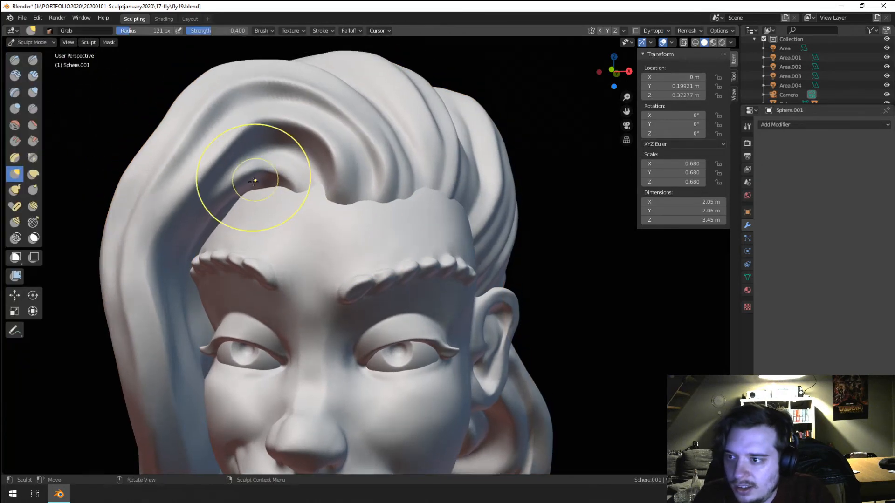
Step: Build up the hair edge along the forehead and temple with Blob at 0.500 strength, using 60 px and 83 px radii
click(15, 109)
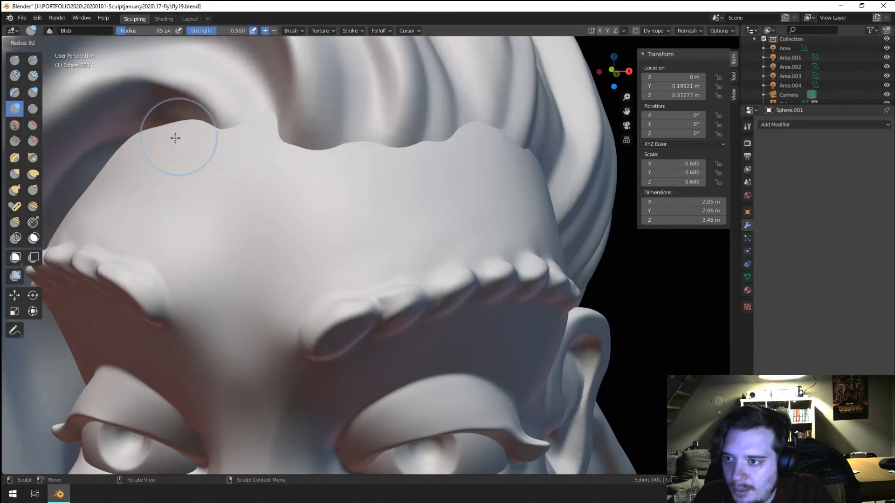
mouse_move(206, 138)
mouse_down()
mouse_move(243, 124)
mouse_move(277, 126)
mouse_up()
scroll(362, 156, down, 3)
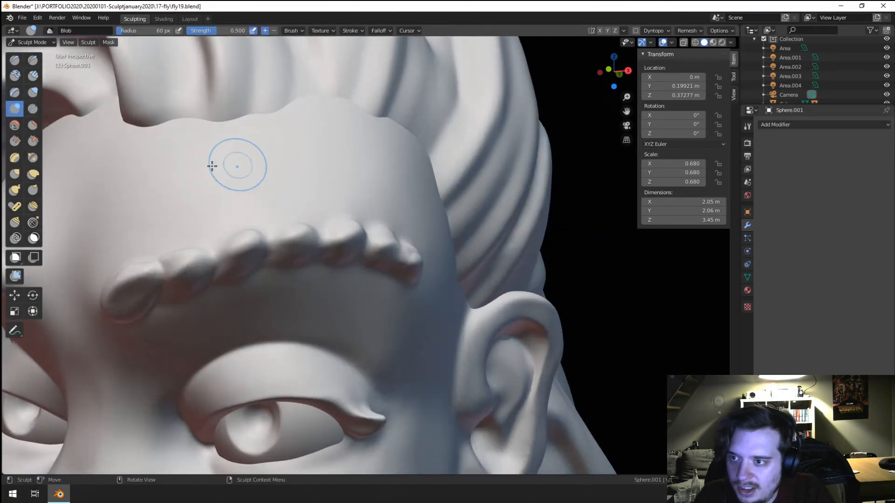
drag(205, 134, 272, 114)
drag(306, 98, 370, 116)
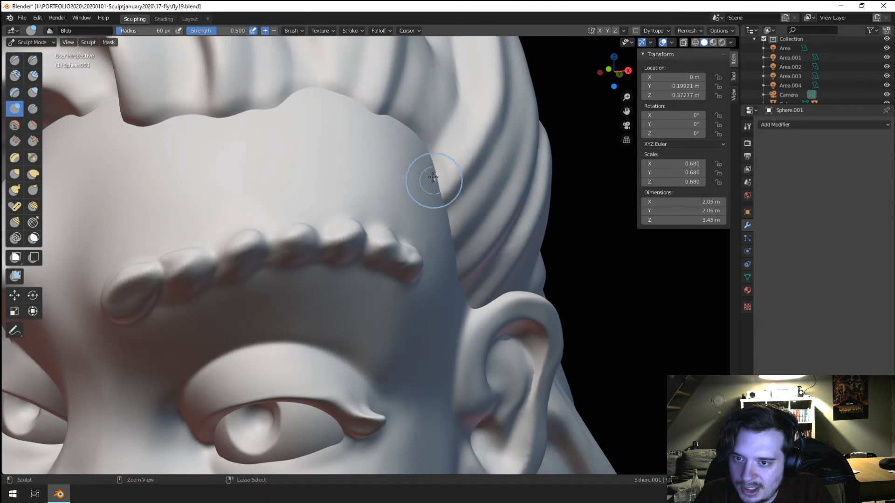
drag(444, 244, 450, 256)
scroll(419, 270, down, 6)
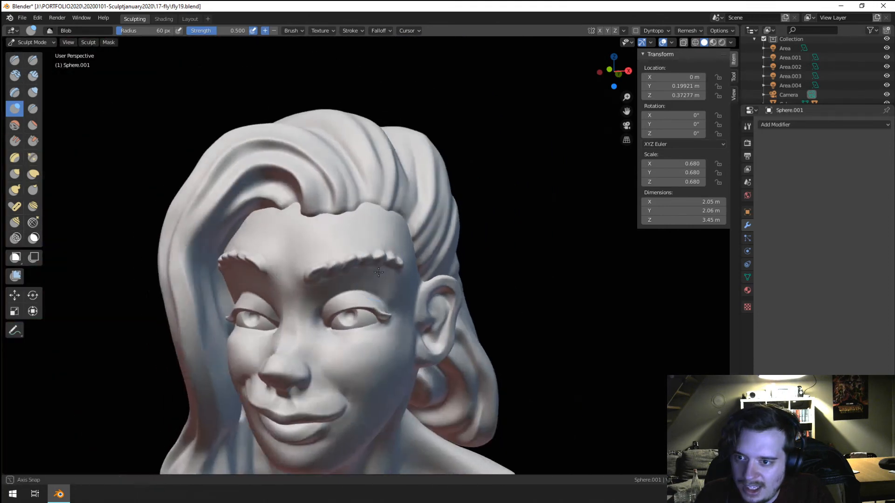
middle_drag(346, 242, 368, 244)
ctrl+middle_drag(178, 290, 202, 243)
key(f)
click(213, 240)
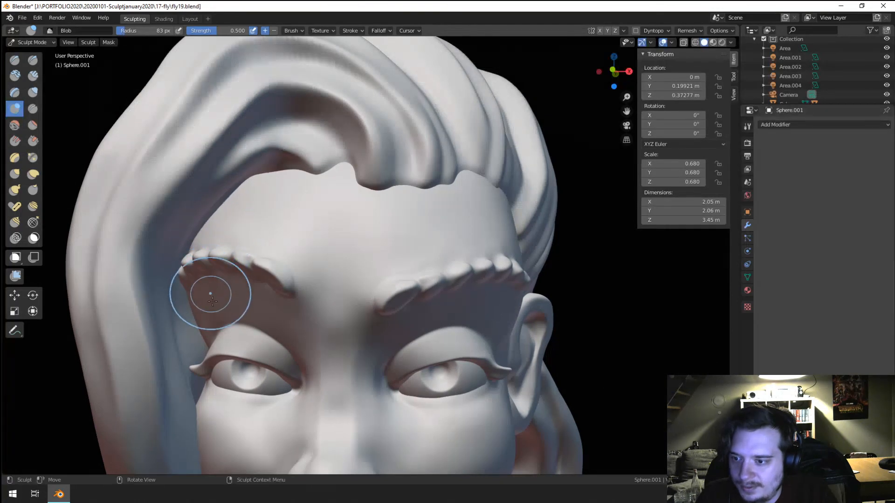
Step: Pull the long hair lock beside the cheek outward with Grab at a 210 px radius
mouse_move(191, 379)
shift+middle_down()
mouse_move(211, 264)
mouse_move(200, 295)
mouse_move(120, 329)
shift+middle_up()
key(g)
key(f)
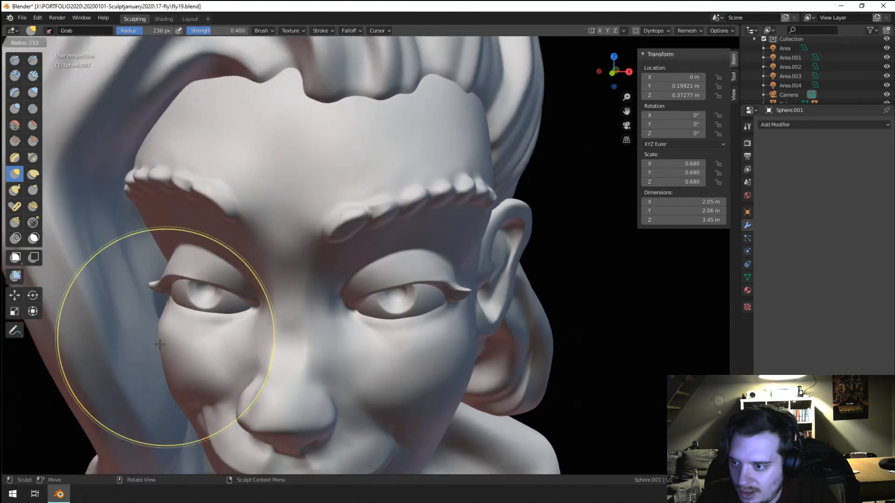
key(Escape)
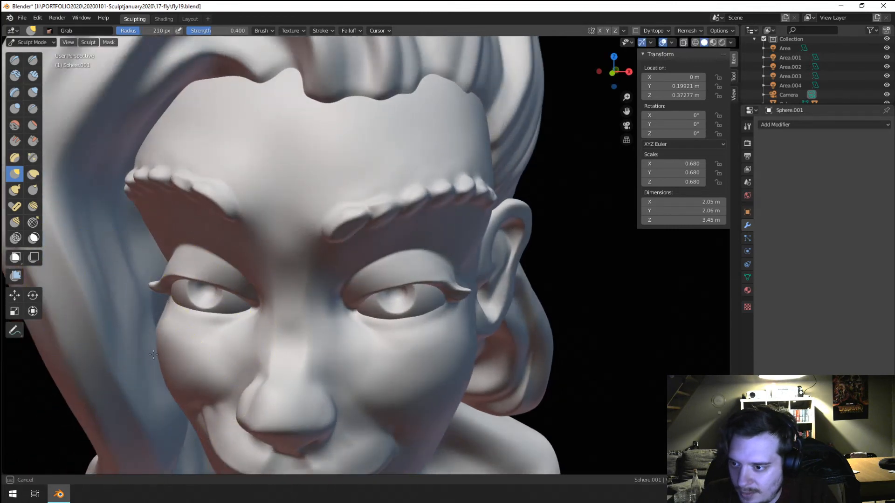
Step: Add volume to the wavy side lock with Inflate/Deflate at a 137 px radius and 0.500 strength
mouse_move(159, 353)
middle_down()
mouse_move(153, 322)
mouse_move(172, 421)
mouse_move(180, 378)
mouse_move(174, 393)
mouse_move(158, 358)
mouse_move(169, 295)
mouse_move(197, 296)
middle_up()
ctrl+middle_drag(198, 297, 201, 277)
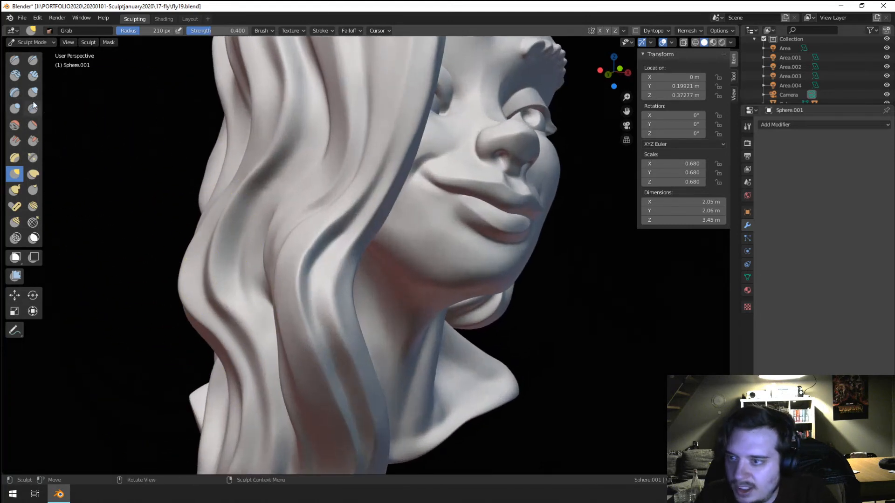
click(33, 94)
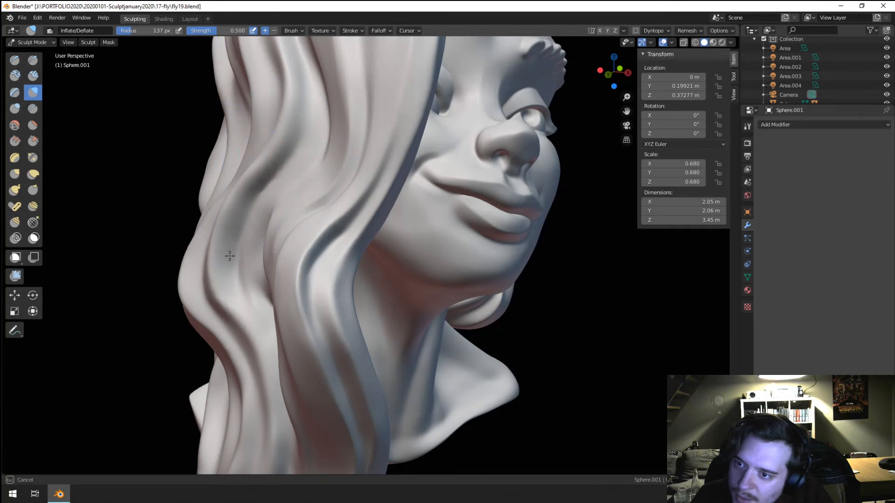
Step: Carve grooves between the strands of the long side lock with Crease at 0.354 strength, using 49 px and 36 px radii
click(32, 108)
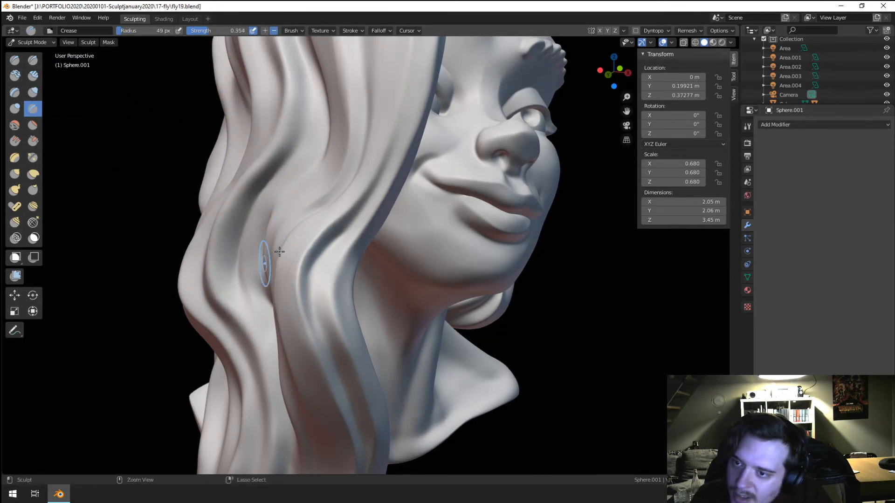
ctrl+middle_drag(279, 252, 266, 294)
ctrl+middle_drag(266, 294, 260, 216)
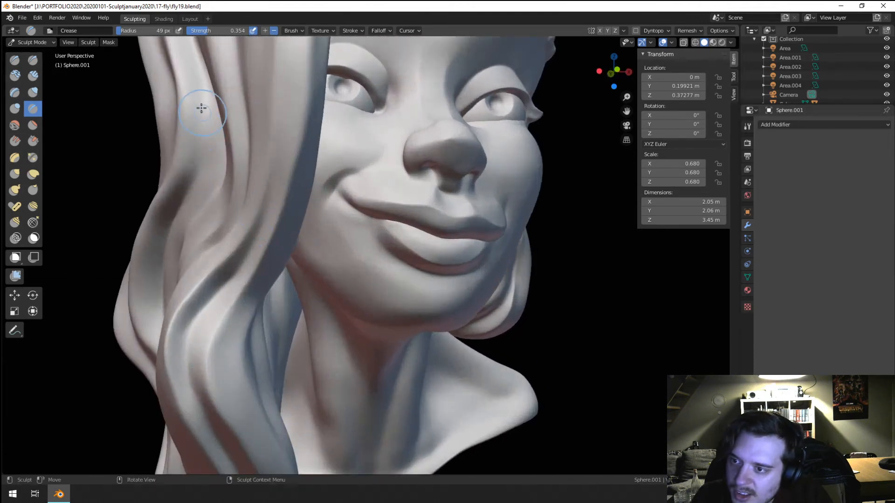
drag(201, 108, 207, 116)
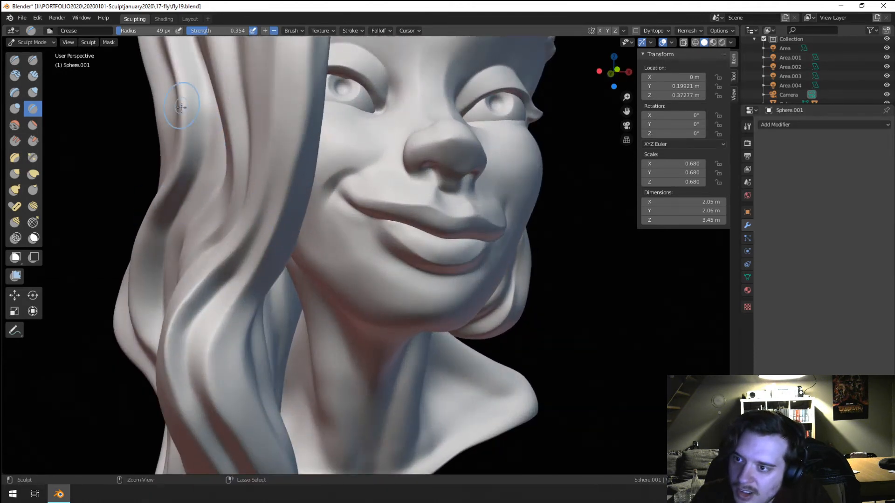
mouse_move(161, 212)
ctrl+middle_down()
mouse_move(175, 266)
mouse_move(160, 266)
mouse_move(184, 229)
mouse_move(208, 226)
ctrl+middle_up()
key(f)
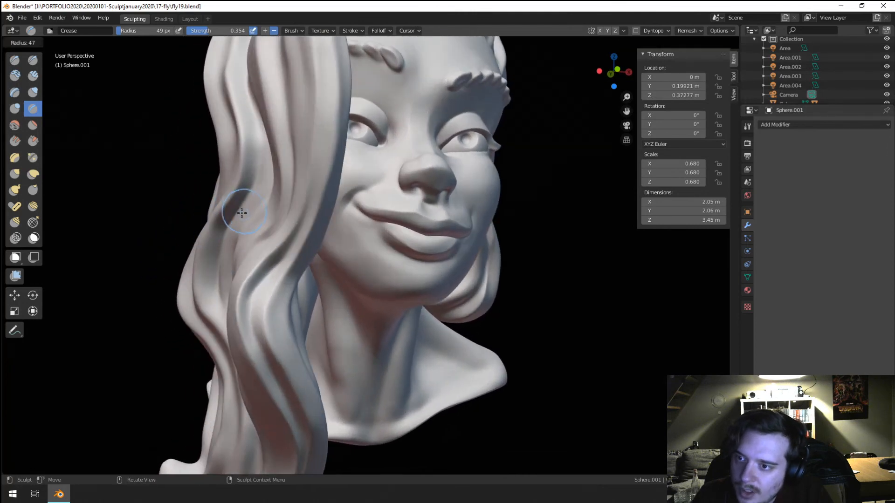
click(254, 205)
drag(266, 171, 267, 174)
key(f)
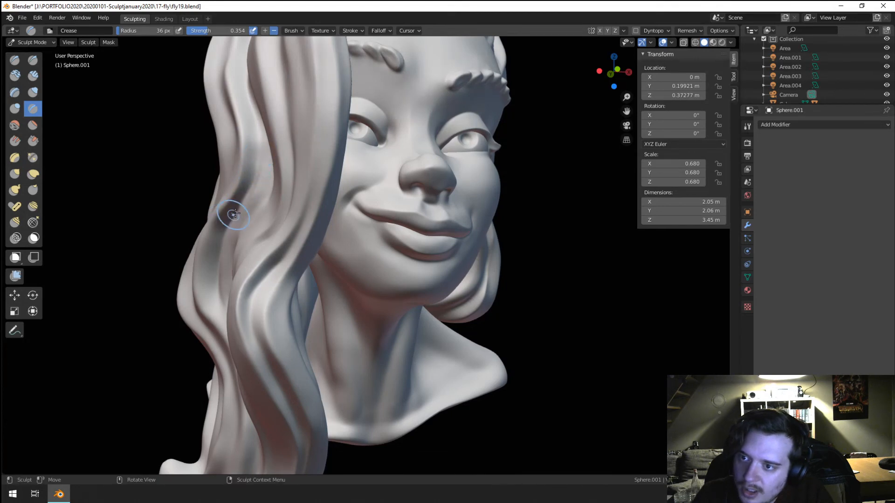
Step: Flatten the strands of the side lock beside the face with Flatten/Contrast at a 36 px radius and 0.500 strength
mouse_move(268, 174)
ctrl+middle_down()
mouse_move(224, 235)
mouse_move(210, 240)
mouse_move(235, 221)
mouse_move(223, 201)
ctrl+middle_up()
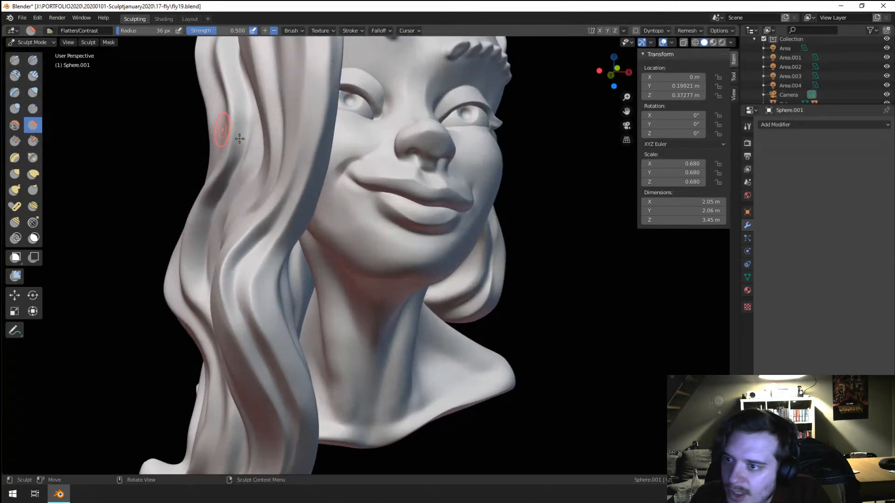
key(f)
key(Escape)
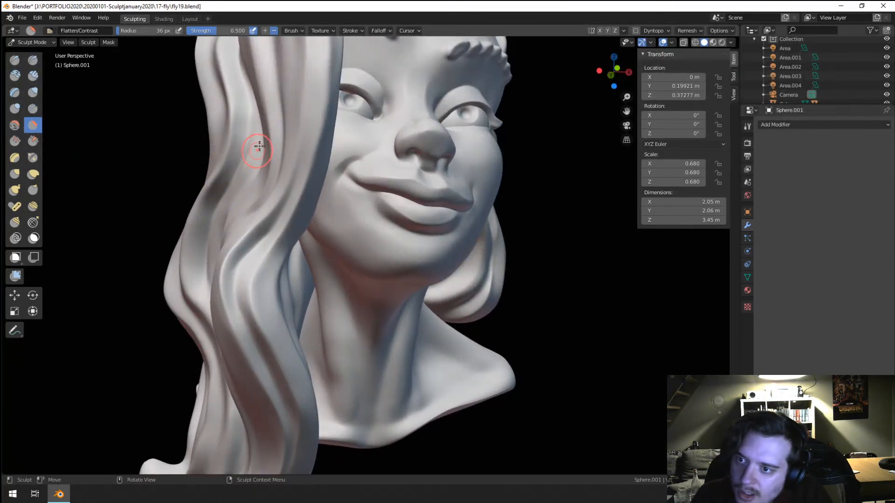
Step: Adjust the outer contour of the side hair at mouth level with Grab at a 98 px radius
scroll(205, 250, down, 5)
middle_drag(205, 250, 206, 256)
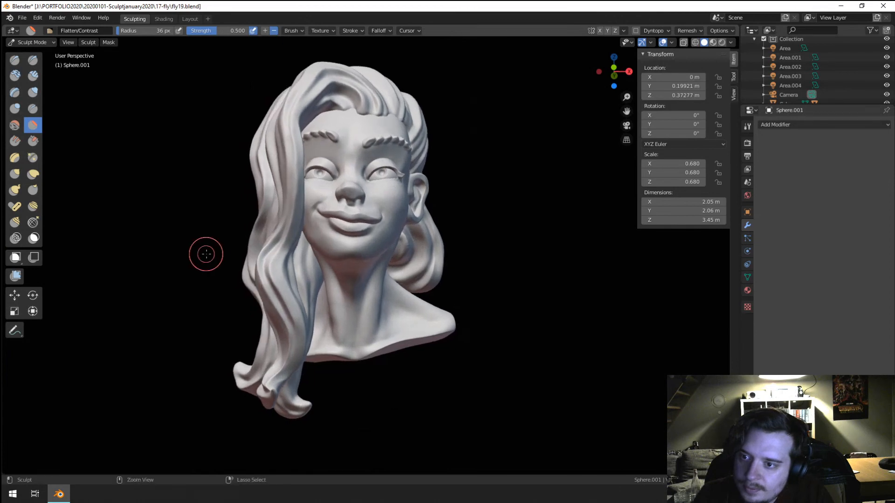
scroll(199, 219, up, 2)
key(g)
key(f)
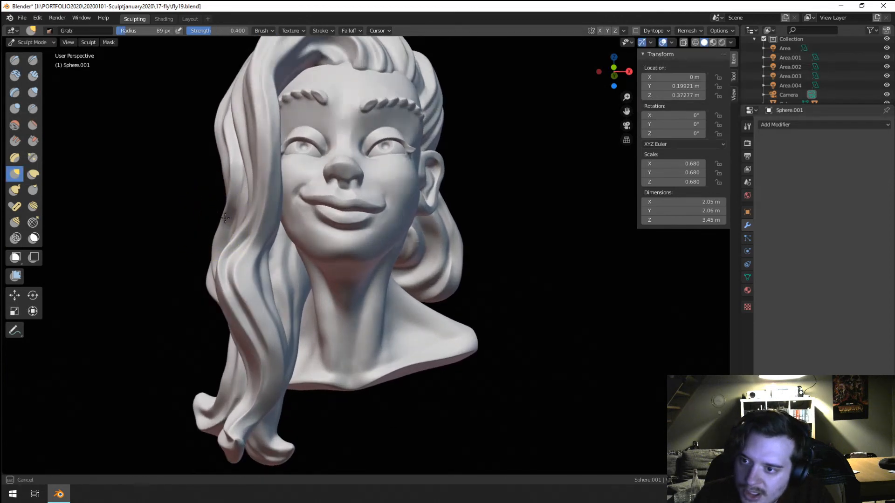
click(230, 199)
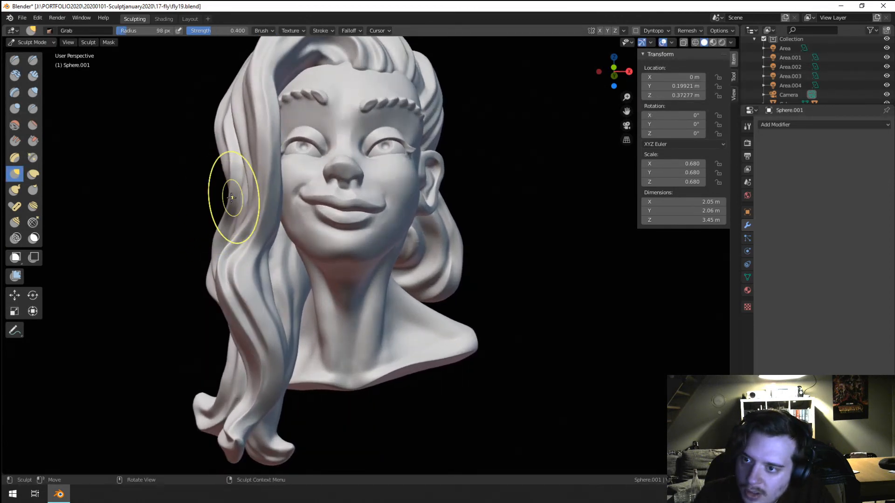
Step: Switch sculpting from the hair back to the head and bust object
scroll(231, 197, down, 3)
mouse_move(210, 244)
middle_down()
mouse_move(205, 266)
mouse_move(206, 257)
mouse_move(186, 262)
mouse_move(261, 265)
mouse_move(164, 274)
mouse_move(138, 264)
mouse_move(199, 260)
mouse_move(196, 236)
middle_up()
scroll(199, 235, up, 5)
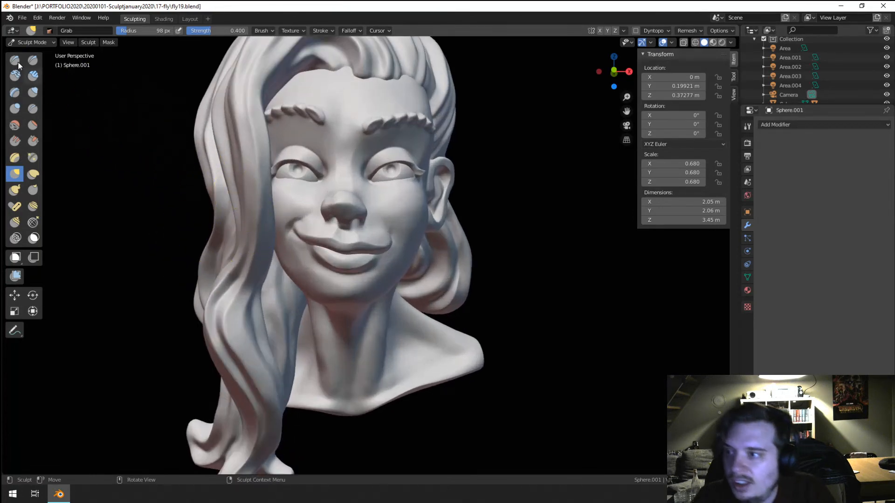
click(31, 42)
click(29, 49)
click(256, 267)
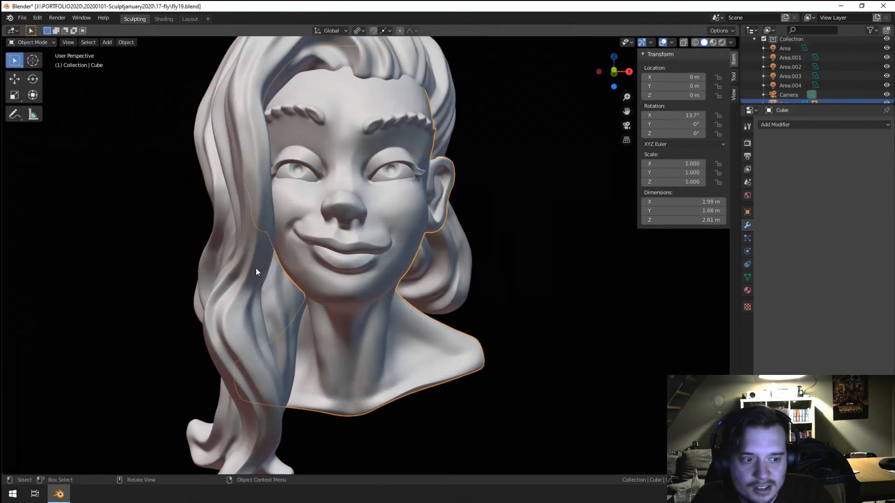
click(32, 42)
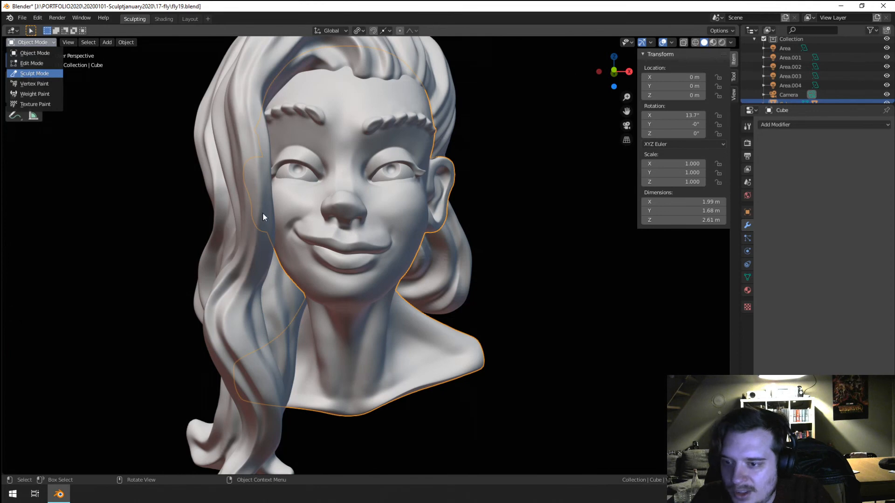
Step: Reshape both mouth corners and the middle of the lips with the Grab brush
key(f)
click(302, 225)
drag(288, 227, 294, 225)
key(f)
click(389, 244)
drag(389, 241, 389, 244)
key(f)
click(373, 249)
drag(352, 274, 363, 244)
Step: Nudge the upper lip between the nose and the raised mouth corner slightly upward with Grab at a 90 px radius
key(f)
click(359, 254)
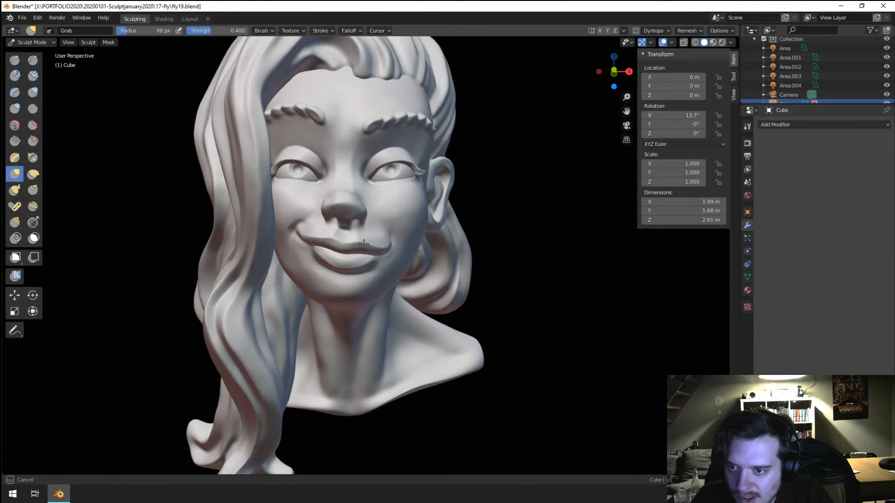
key(f)
click(326, 239)
drag(327, 238, 327, 235)
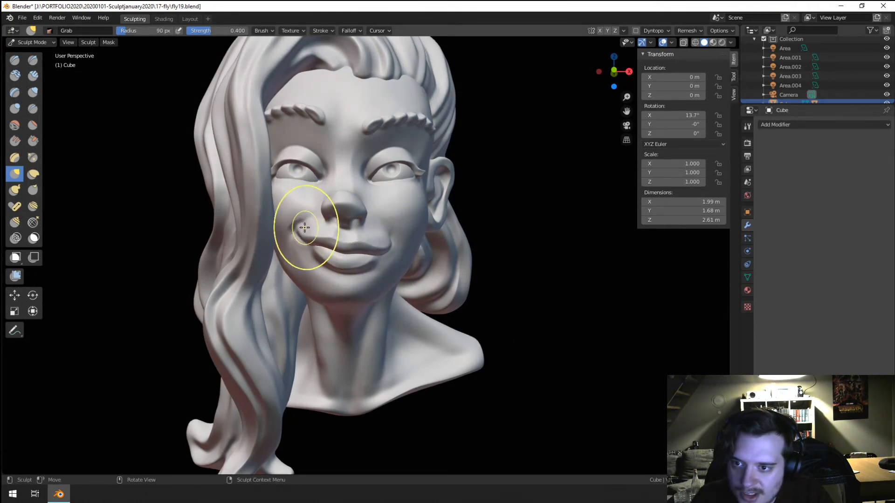
key(f)
click(318, 223)
mouse_move(303, 155)
shift+middle_down()
mouse_move(301, 196)
mouse_move(255, 198)
mouse_move(242, 182)
mouse_move(304, 200)
shift+middle_up()
key(f)
click(311, 196)
ctrl+middle_drag(304, 199, 309, 169)
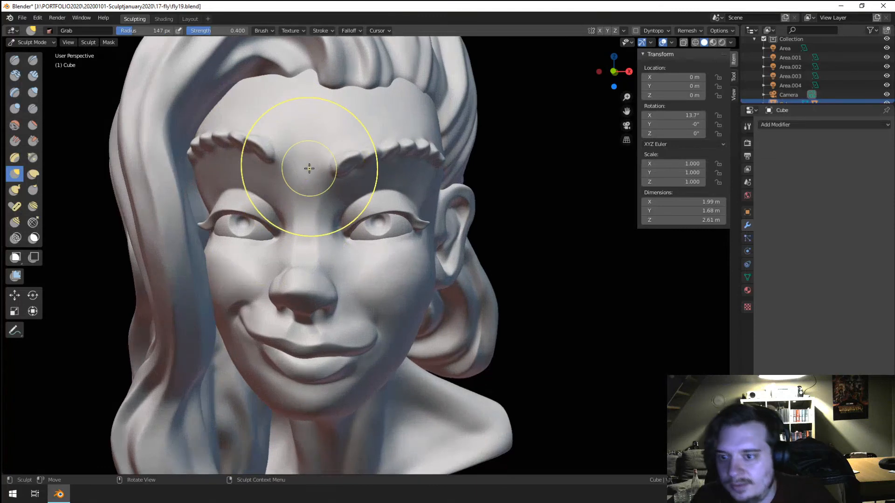
Step: Leave sculpting for Object Mode, add a UV sphere and scale it to 0.02
click(28, 42)
click(29, 51)
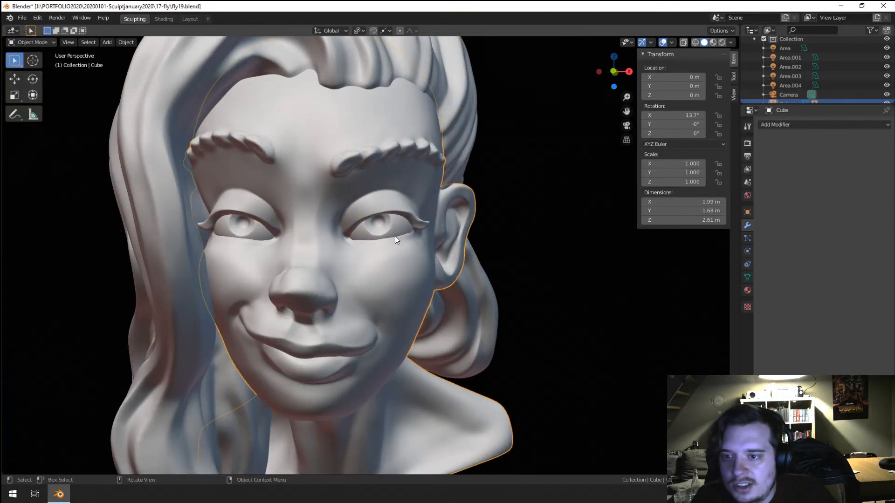
click(395, 235)
key(shift+a)
mouse_move(381, 226)
click(460, 256)
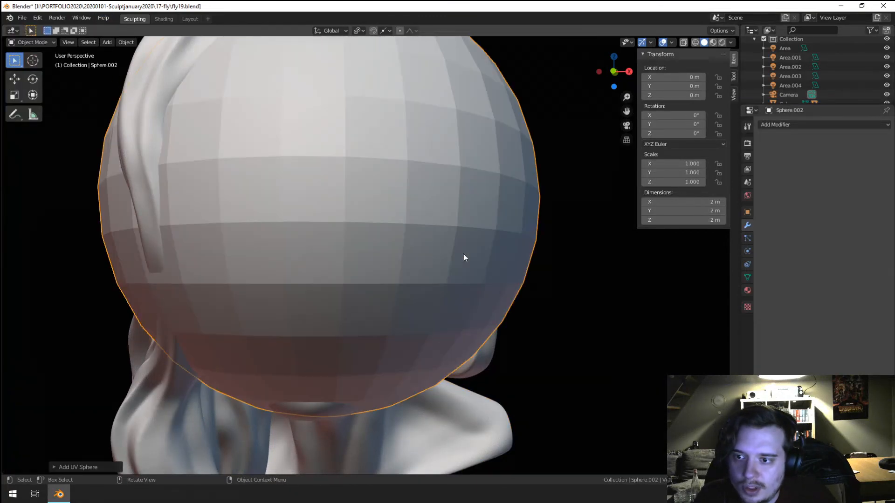
text(s.02)
key(Return)
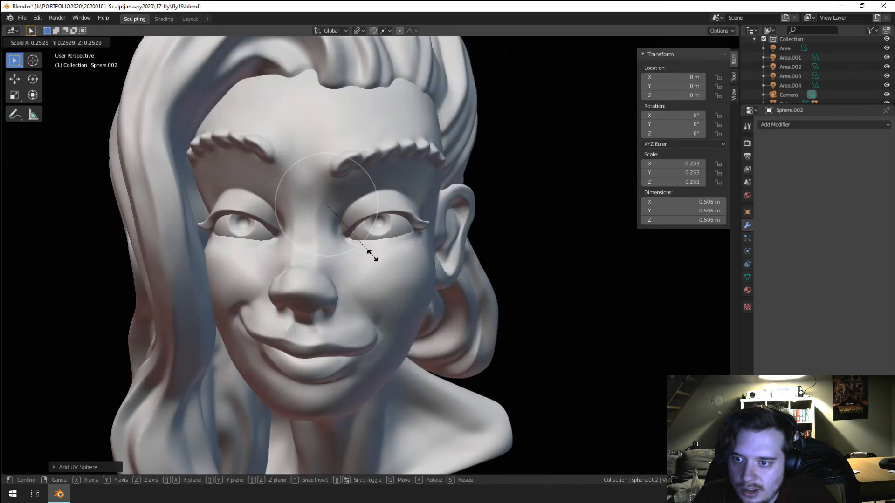
Step: Move the small sphere to the front of the eye on the ear's side and reduce its scale to 0.017
key(g)
click(383, 231)
middle_drag(466, 236, 328, 242)
key(g)
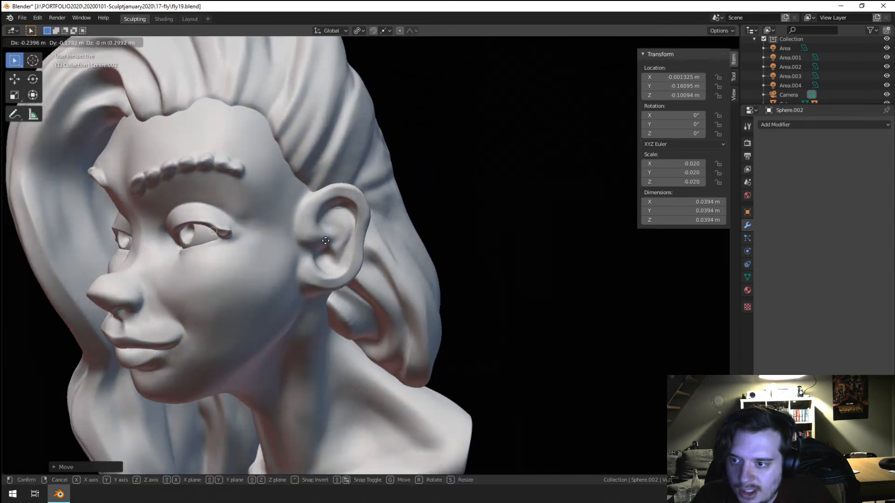
click(258, 248)
middle_drag(258, 248, 367, 255)
key(g)
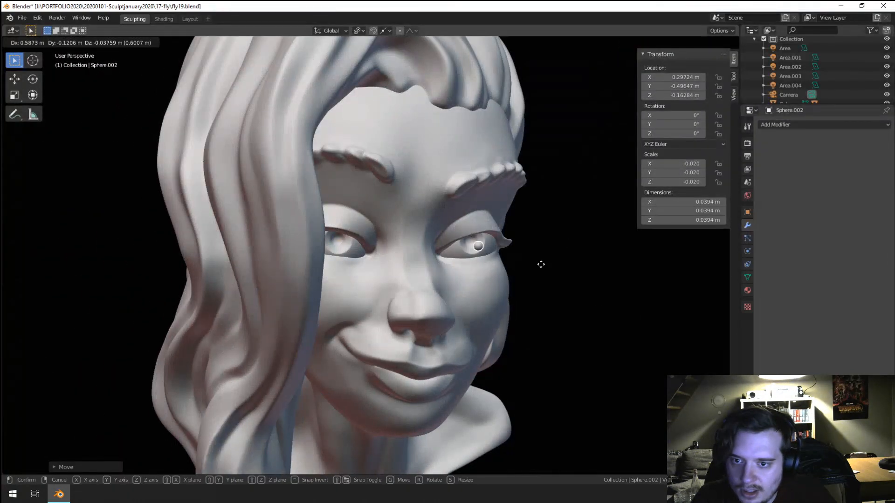
key(s)
click(423, 261)
Step: Fine-position the small sphere at the centre of the iris, checking its depth against the eye surface
middle_drag(422, 262, 489, 277)
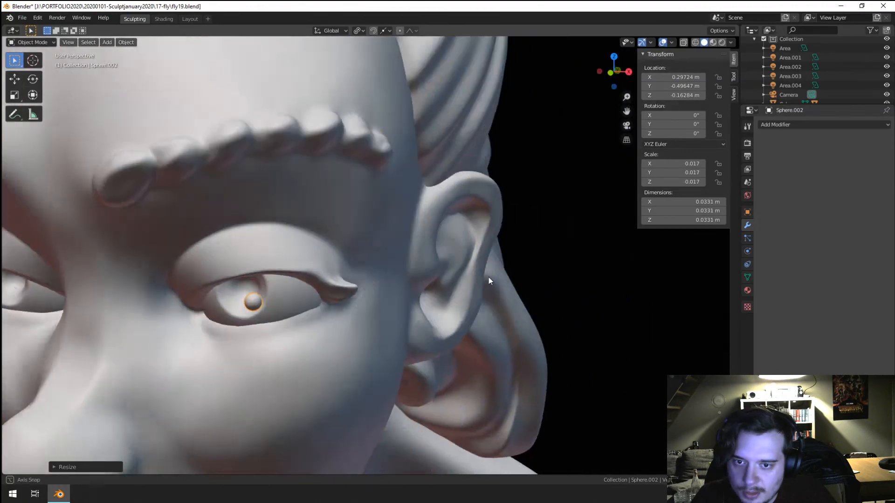
scroll(488, 278, up, 1)
right_click(225, 305)
click(226, 306)
middle_drag(305, 308, 351, 299)
key(g)
click(312, 330)
key(g)
click(344, 299)
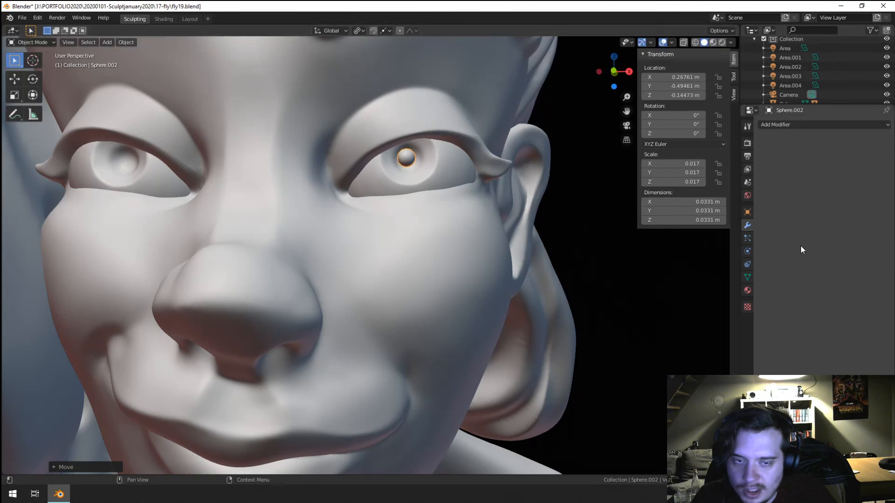
Step: Open the choice of modifiers for the small pupil sphere
click(801, 124)
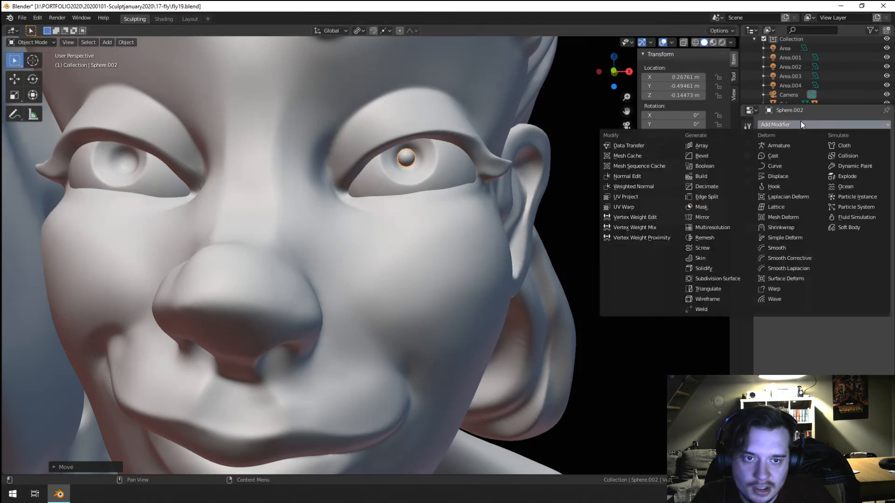
Step: Mirror the small highlight sphere to the other eye with a Mirror modifier using Cube as the mirror object, and apply the modifier
click(701, 217)
click(884, 222)
click(342, 285)
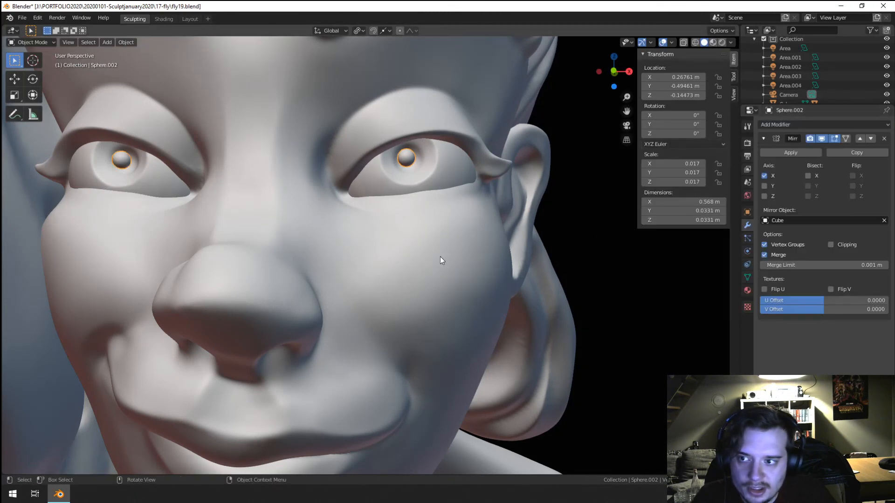
click(792, 153)
Step: Move the pair of highlight spheres up and sideways within the irises and clear the selection
key(g)
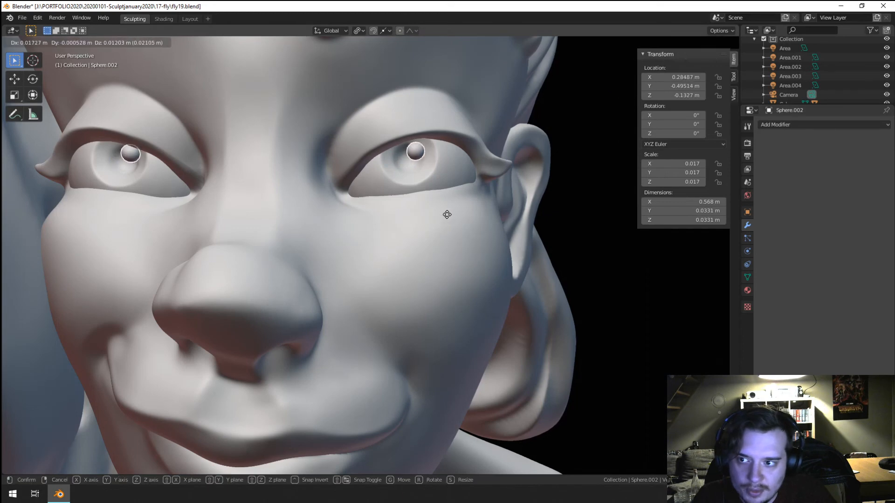
click(453, 211)
key(a)
key(a)
Step: Fine-tune the placement of the highlight spheres to about X 0.290, Y -0.495, Z -0.134 m and deselect them
scroll(454, 209, down, 6)
mouse_move(485, 215)
middle_down()
mouse_move(484, 224)
mouse_move(478, 216)
middle_up()
scroll(426, 210, up, 2)
click(413, 205)
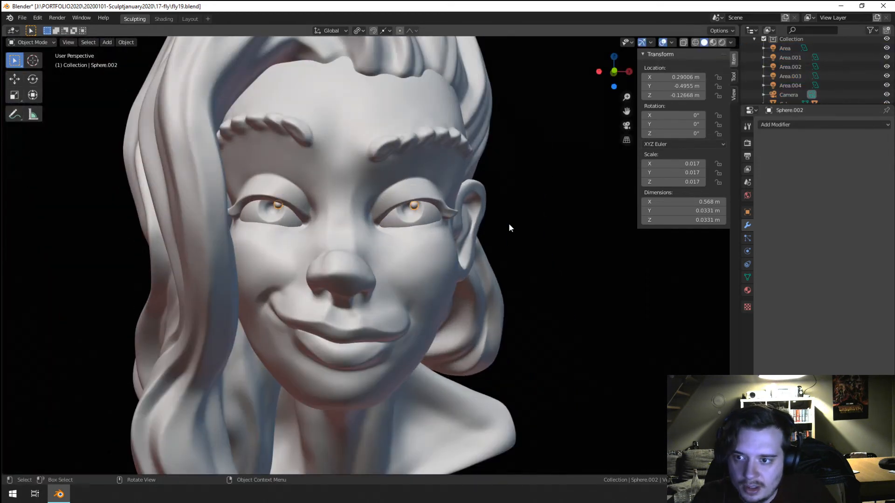
key(g)
click(548, 227)
key(a)
key(a)
scroll(548, 227, down, 5)
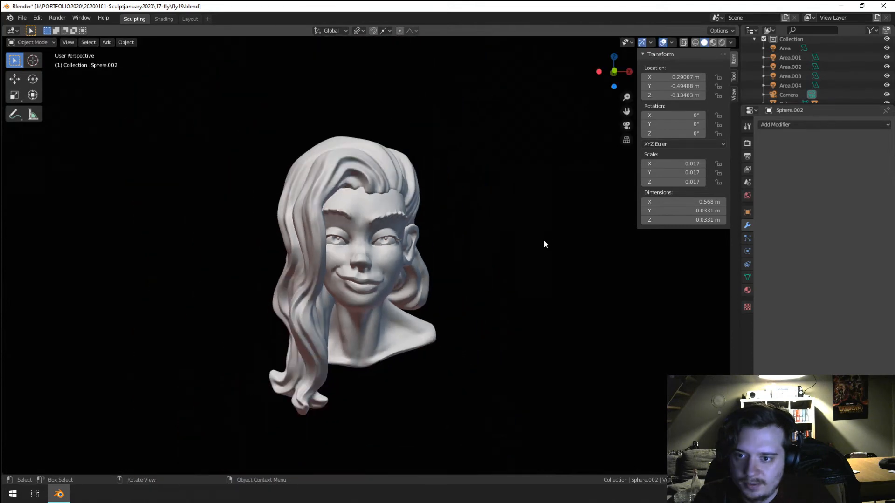
Step: Check the whole bust, make the hair the active object and save the file
middle_drag(544, 239, 497, 188)
scroll(517, 240, up, 1)
scroll(511, 245, up, 1)
click(315, 288)
click(530, 283)
shift+middle_drag(543, 209, 538, 256)
scroll(537, 257, down, 1)
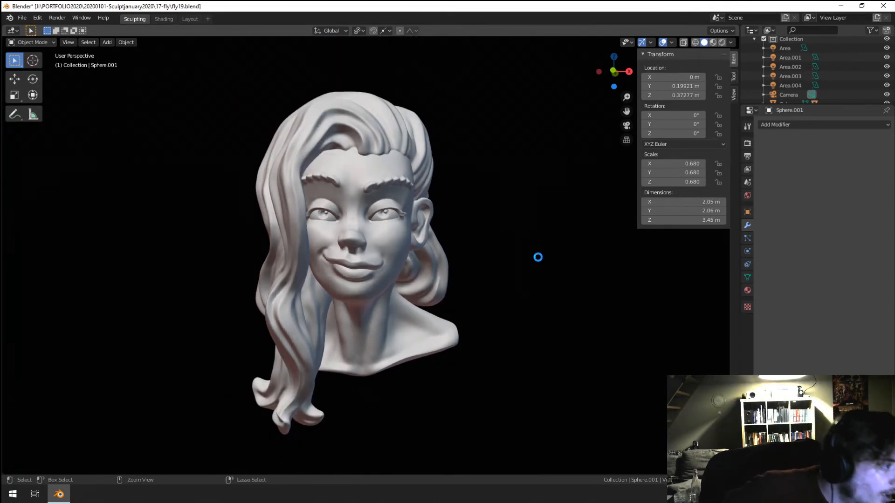
key(ctrl+s)
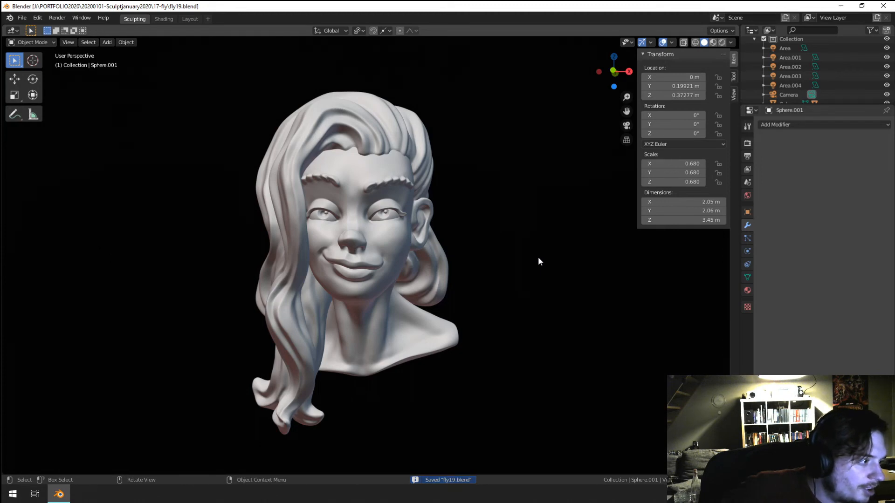
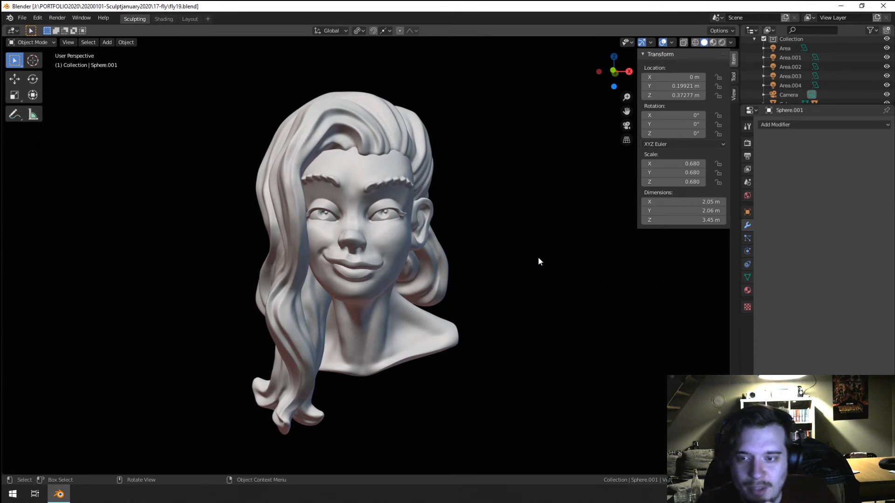
Step: In the Shading workspace, assign the existing clayNew material to the hair and to the head mesh
click(162, 19)
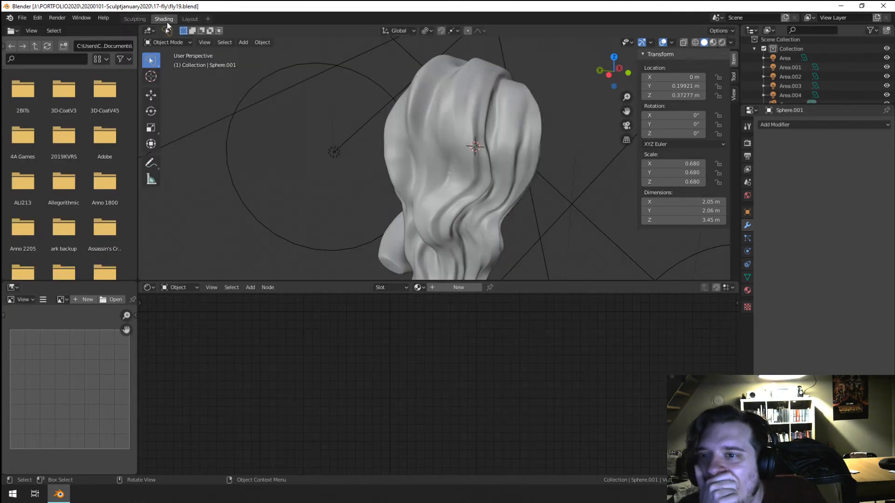
middle_drag(480, 222, 436, 286)
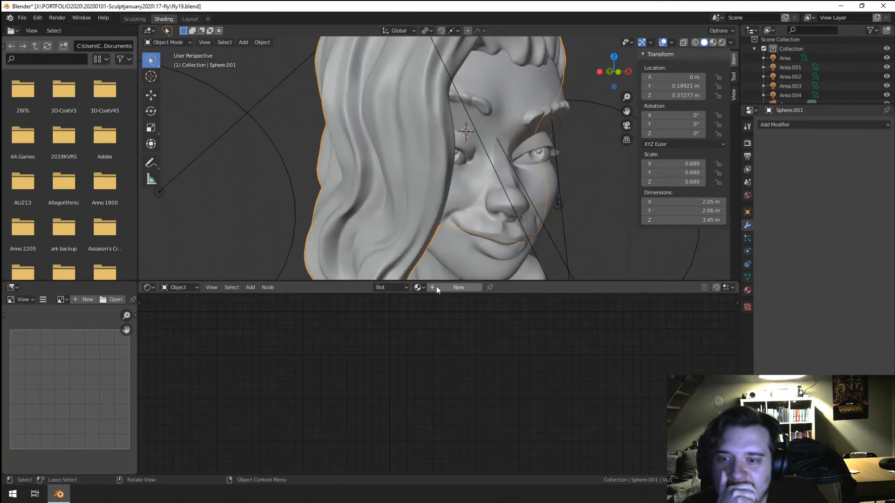
click(418, 288)
click(435, 302)
click(479, 167)
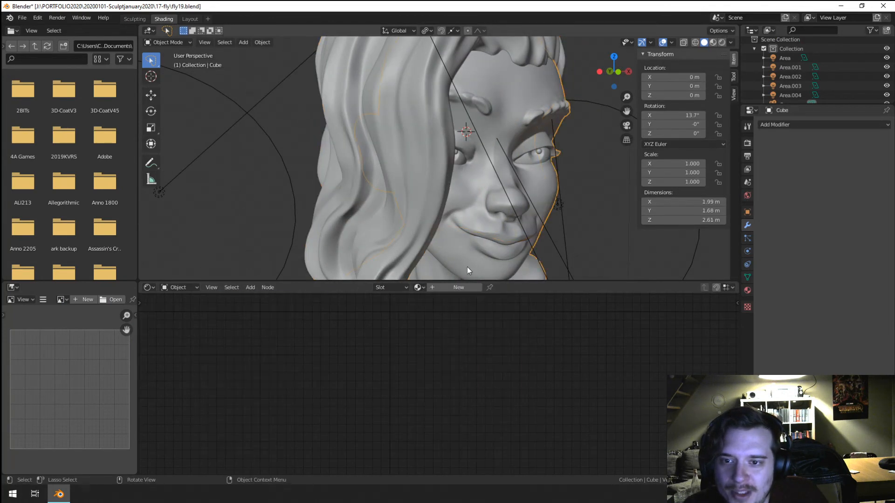
click(421, 288)
click(430, 302)
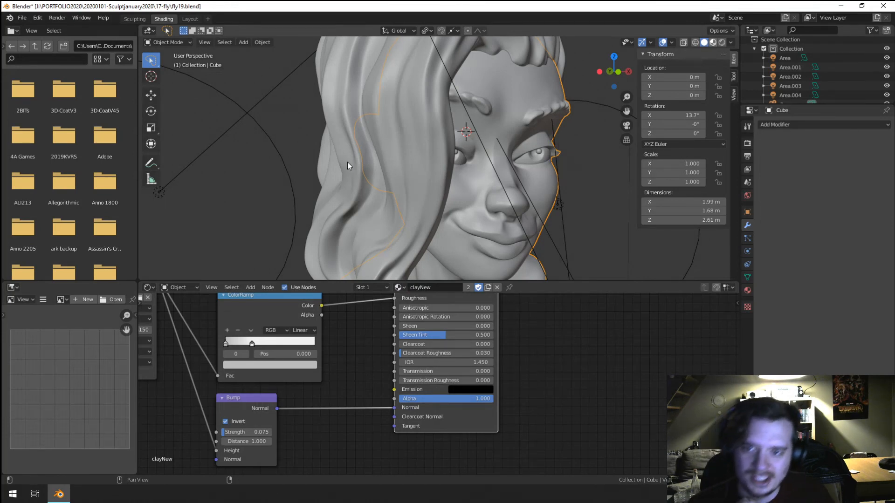
Step: Preview the bust in Material Preview shading and examine the eyes up close
key(z)
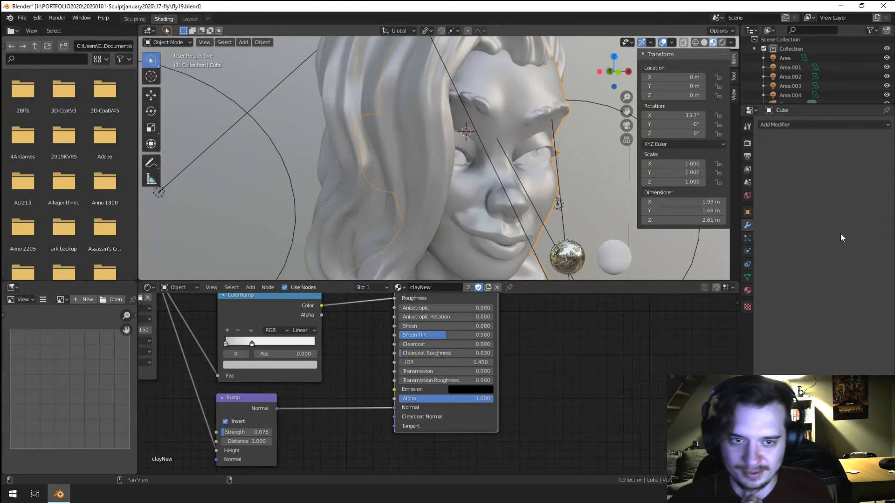
scroll(407, 184, up, 1)
middle_drag(408, 185, 386, 175)
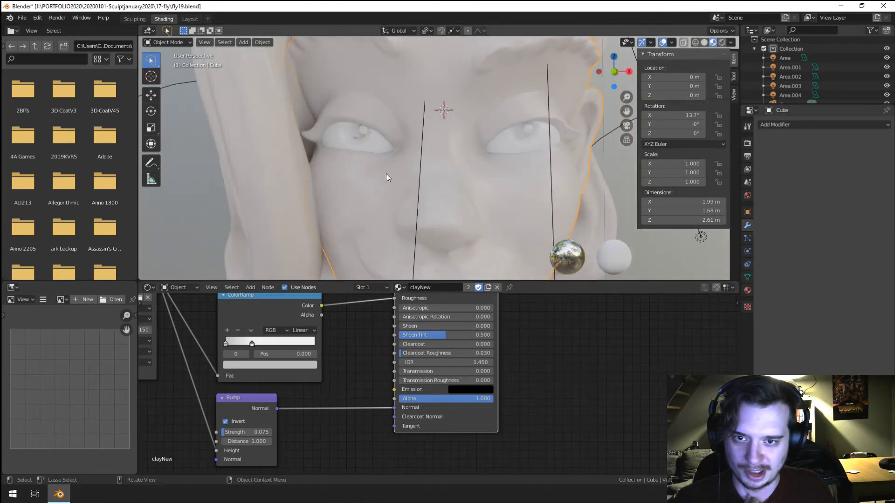
click(370, 138)
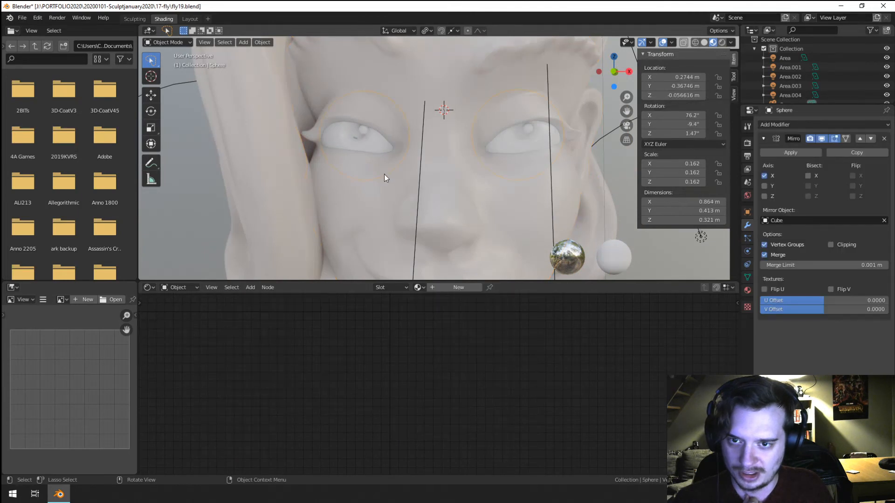
scroll(384, 175, up, 3)
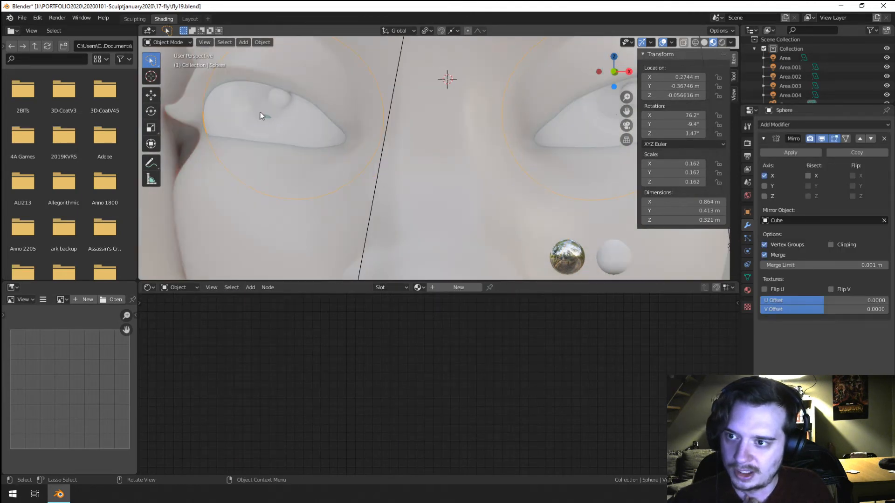
Step: Put the head mesh in Sculpt Mode with solid shading, choose the Blob brush, and return to Object Mode
click(176, 43)
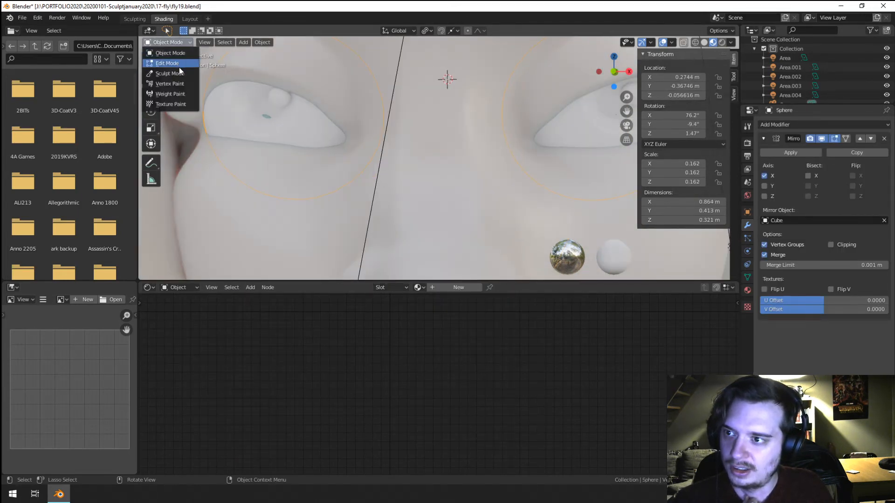
click(231, 205)
click(176, 42)
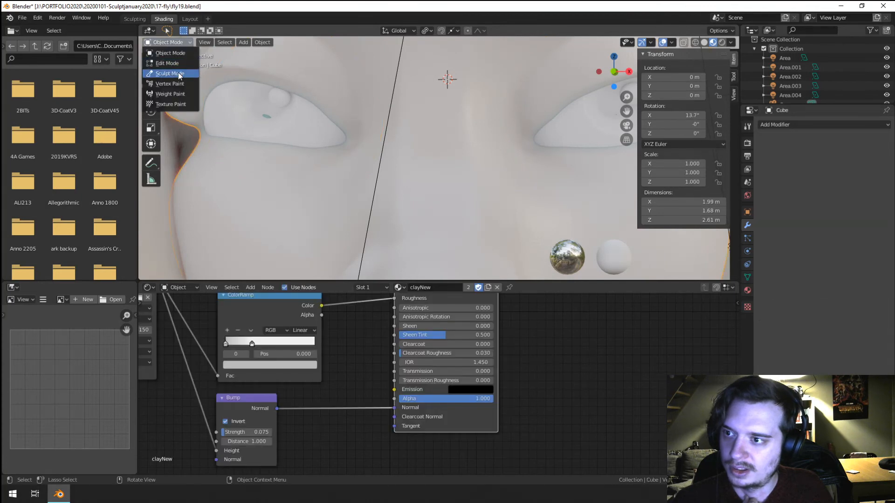
click(704, 43)
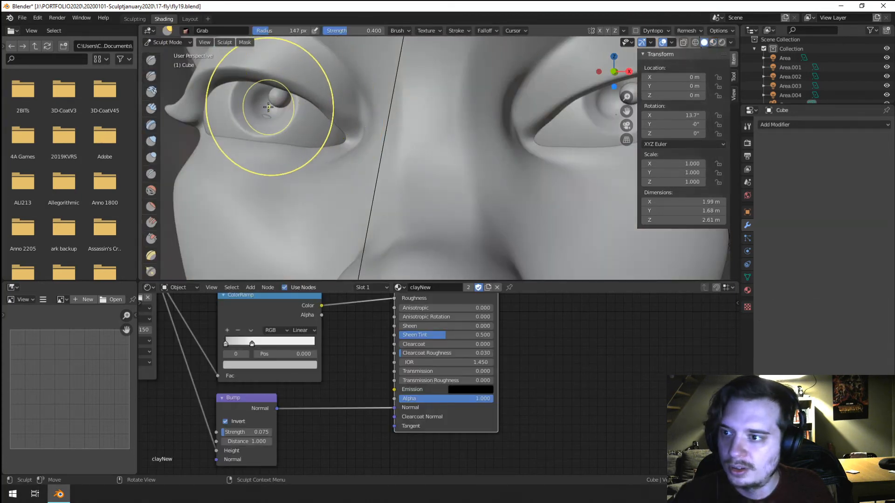
click(151, 157)
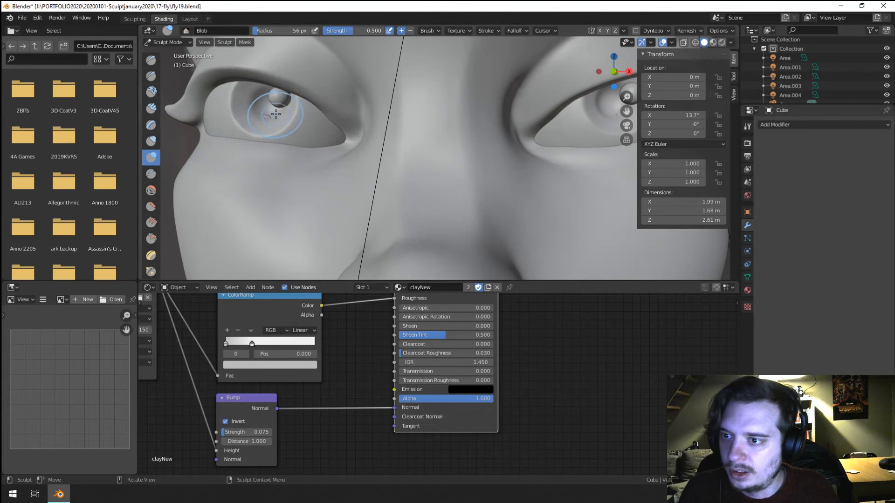
click(170, 43)
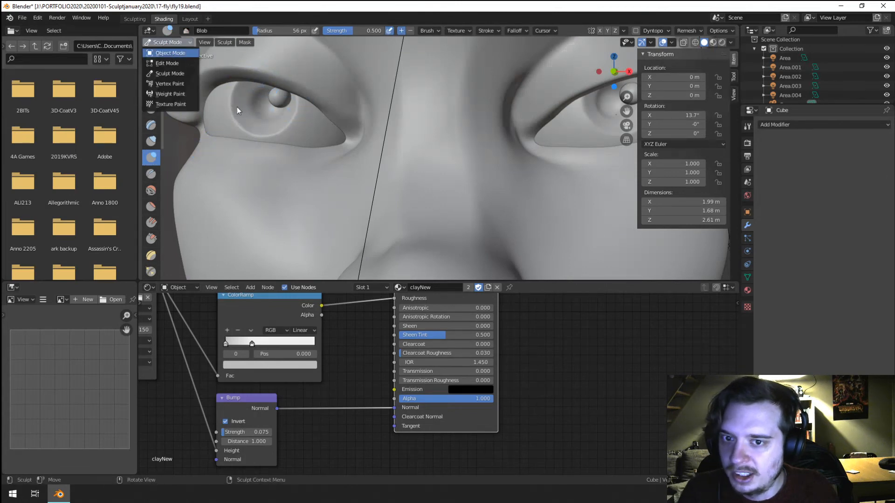
Step: Try Sculpt Mode and Edit Mode on the head mesh around the eyes, and go back to Object Mode
scroll(270, 133, down, 4)
scroll(551, 164, up, 2)
middle_drag(551, 164, 502, 163)
scroll(479, 159, up, 4)
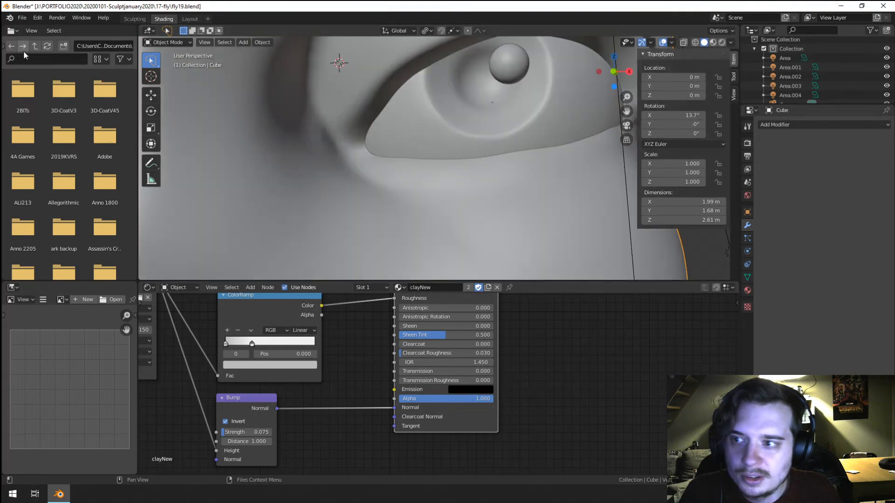
click(169, 43)
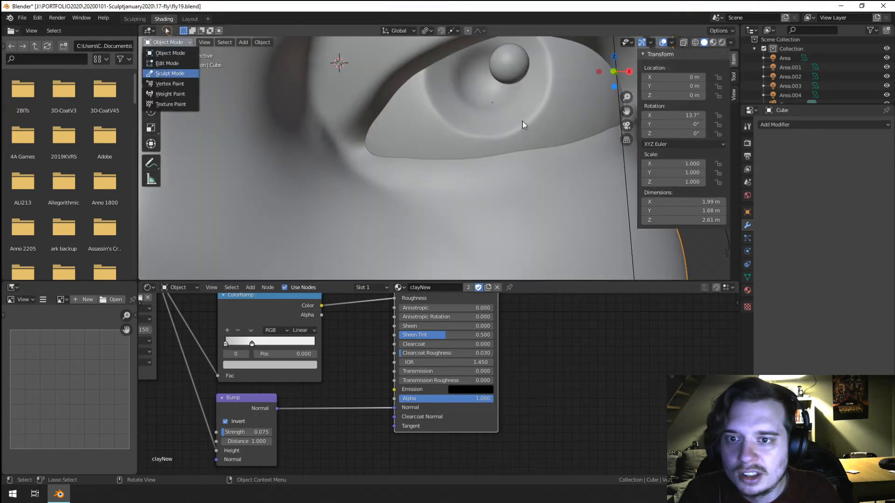
key(Return)
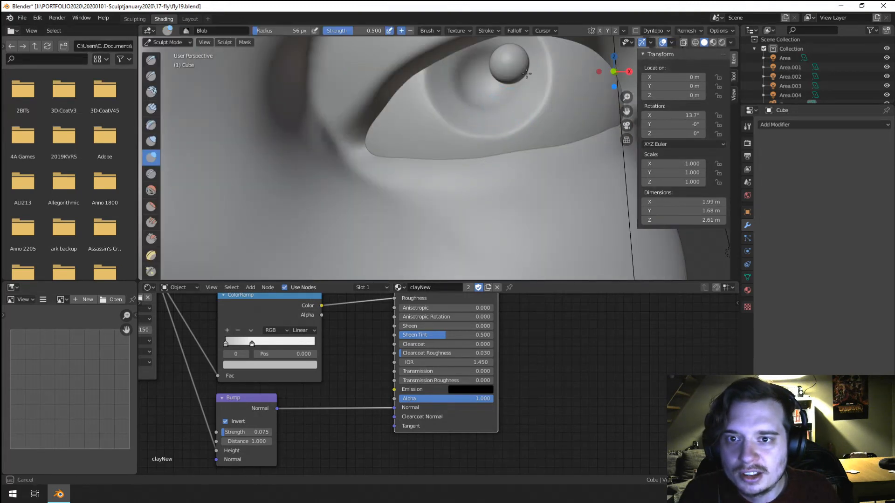
scroll(526, 73, down, 5)
click(163, 41)
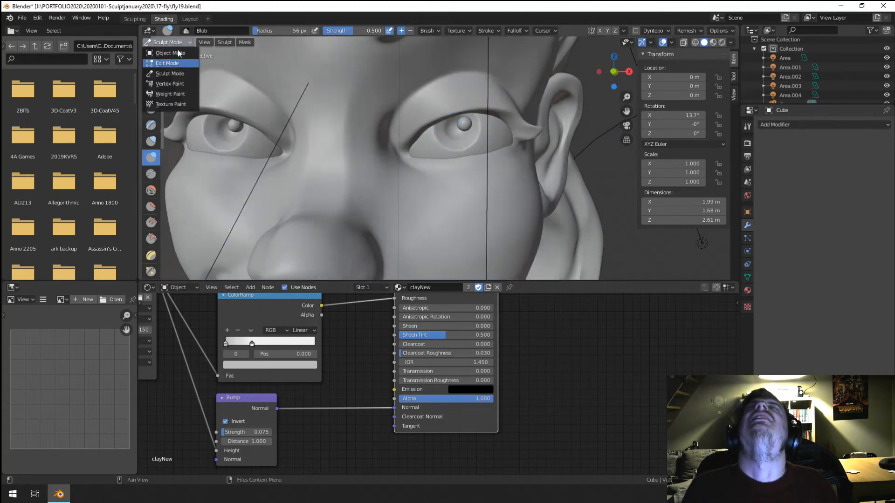
key(Return)
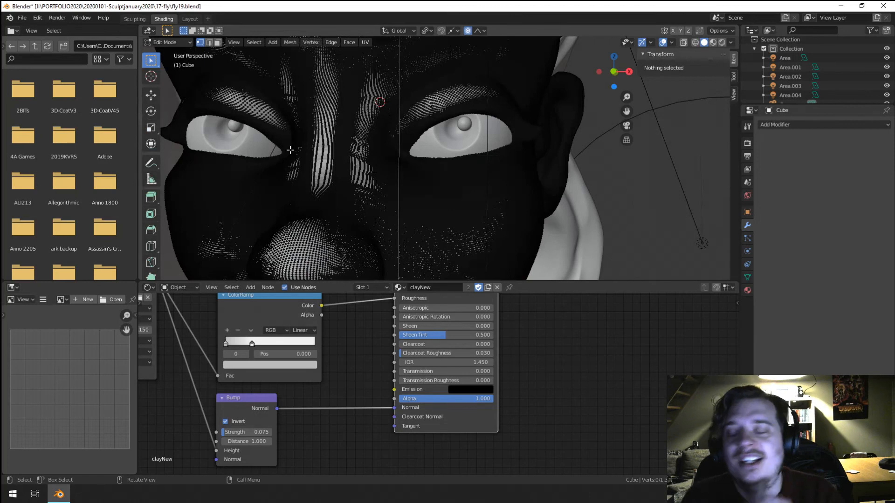
click(169, 41)
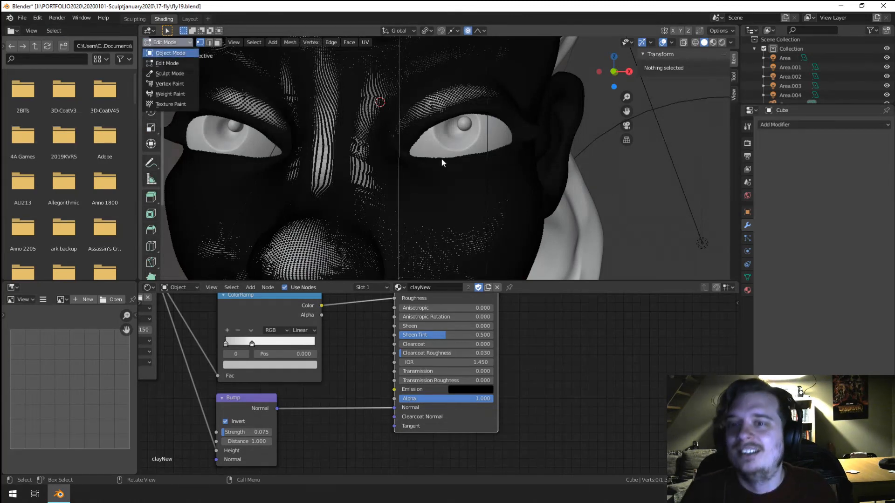
key(Return)
Step: Parent the small highlight spheres to the eyeball object in the front view
middle_drag(435, 154, 450, 200)
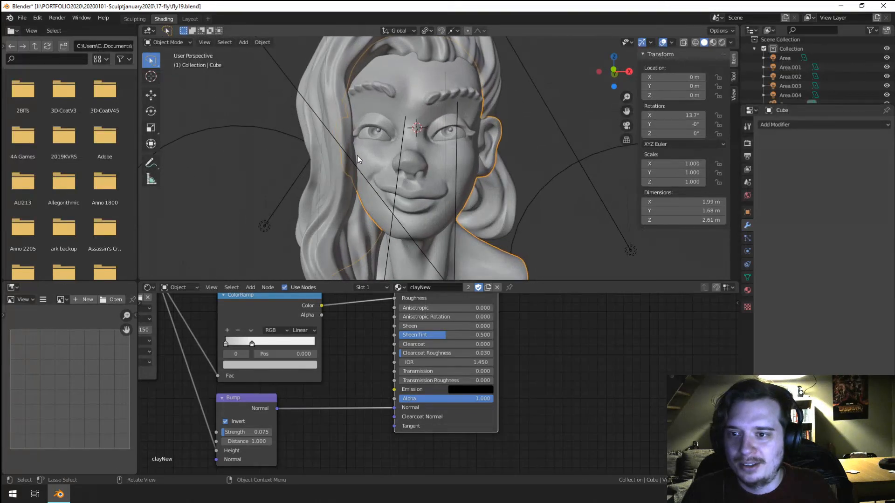
middle_drag(357, 155, 499, 177)
scroll(474, 191, up, 2)
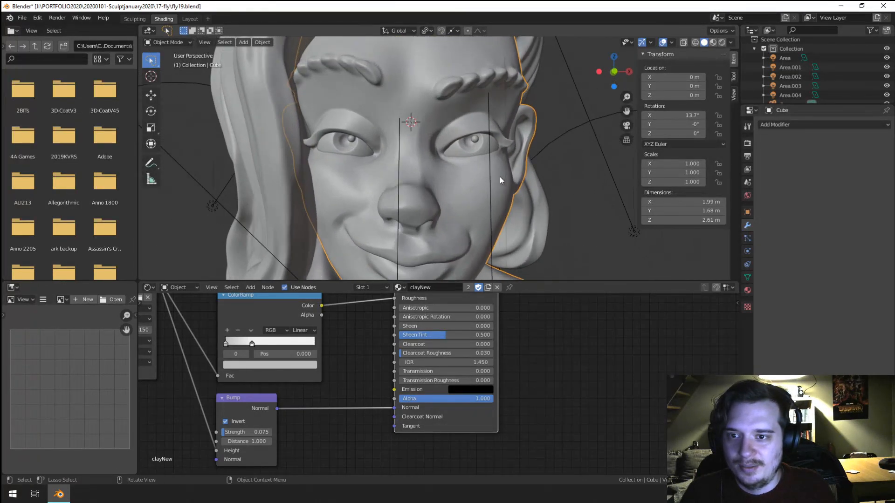
scroll(500, 177, up, 1)
click(475, 150)
key(KP_1)
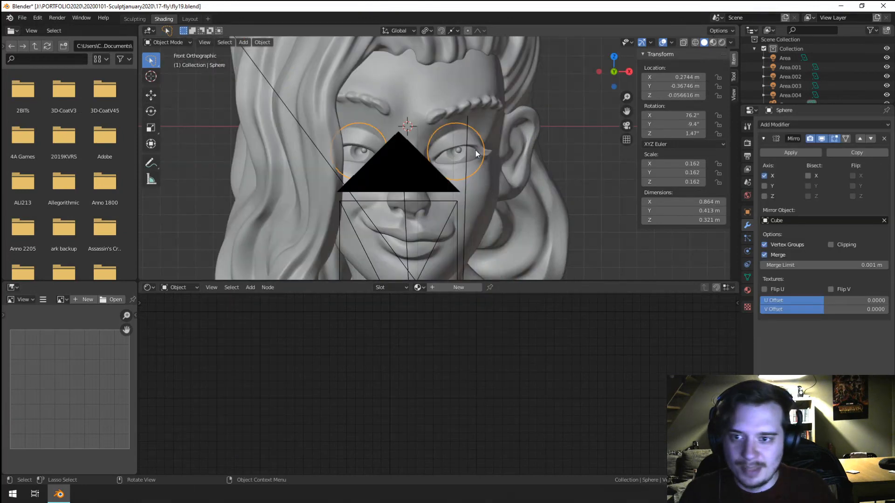
scroll(466, 150, up, 3)
click(475, 145)
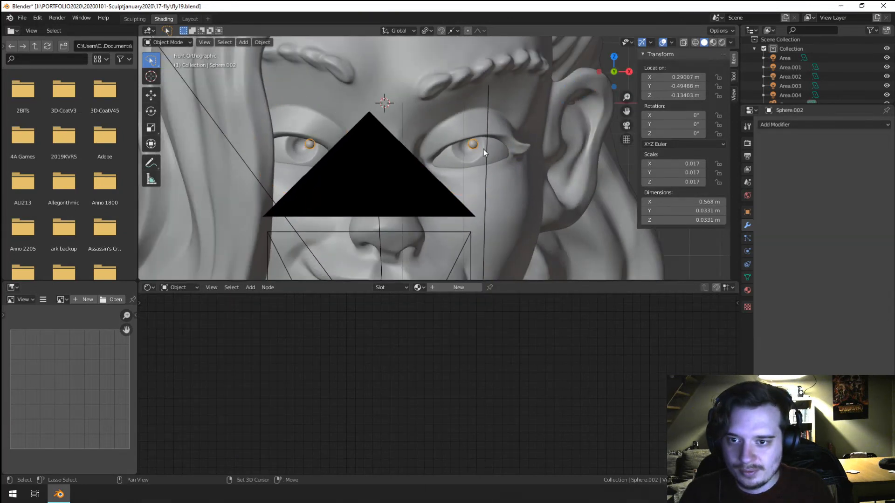
shift+click(483, 150)
key(ctrl+p)
click(482, 149)
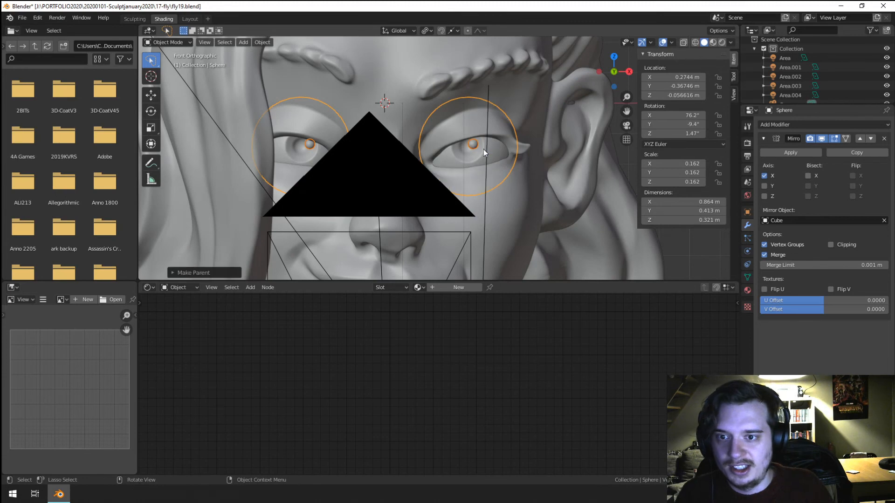
Step: Try moving and freely rotating the eyeballs together with their highlights in the front view
key(g)
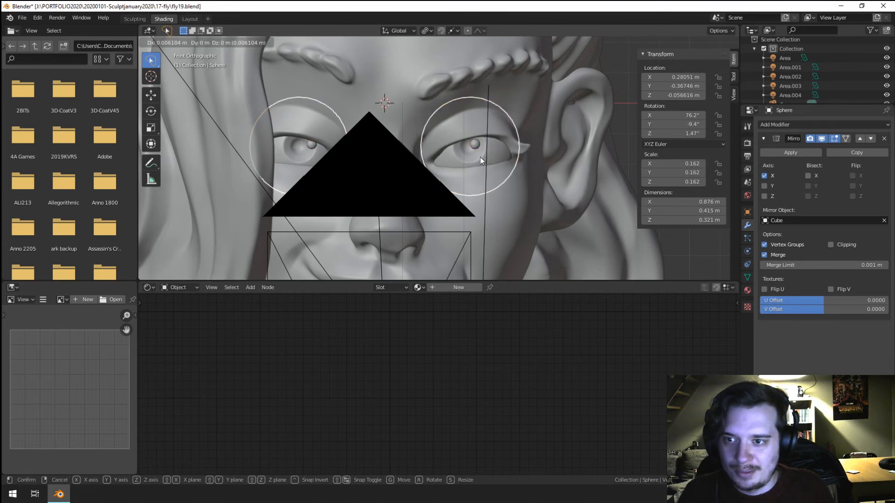
key(r)
key(r)
click(515, 185)
mouse_move(516, 186)
middle_down()
mouse_move(498, 191)
mouse_move(507, 180)
middle_up()
scroll(504, 185, down, 5)
scroll(489, 165, up, 1)
Step: Turn the eyeballs' gaze with trackball rotation to about X 74.1°, Y -11.7°, Z -14.7°
key(r)
key(r)
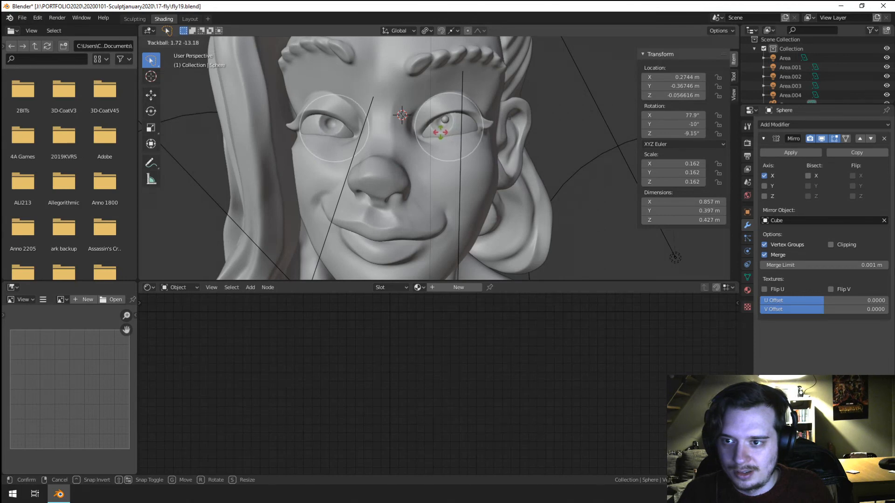
click(440, 132)
scroll(485, 141, down, 1)
scroll(500, 144, up, 2)
key(r)
key(r)
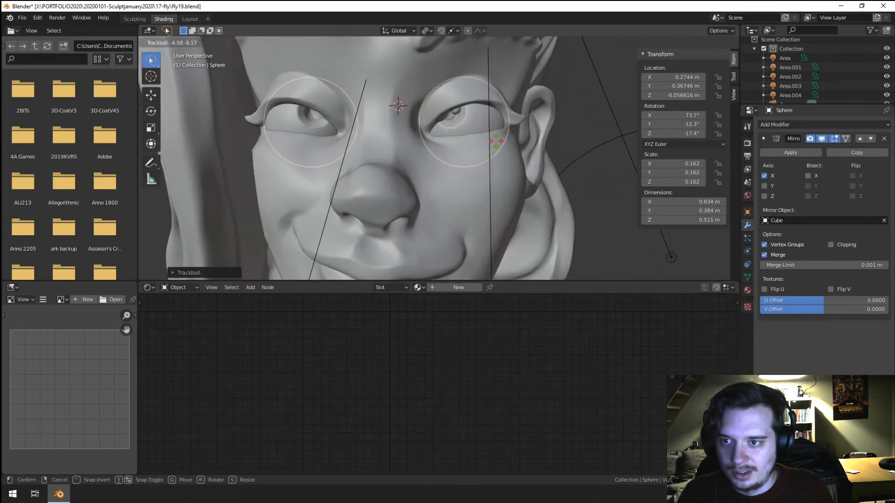
click(499, 144)
scroll(504, 147, down, 2)
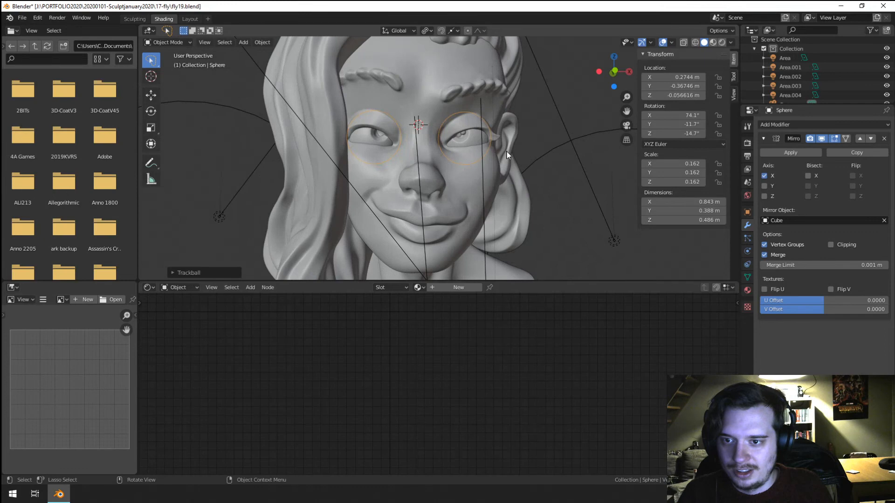
Step: Refine the eyeballs' gaze with two trackball rotations, ending at about X 74.2°, Y -11.9°, Z -15.8°
key(r)
key(r)
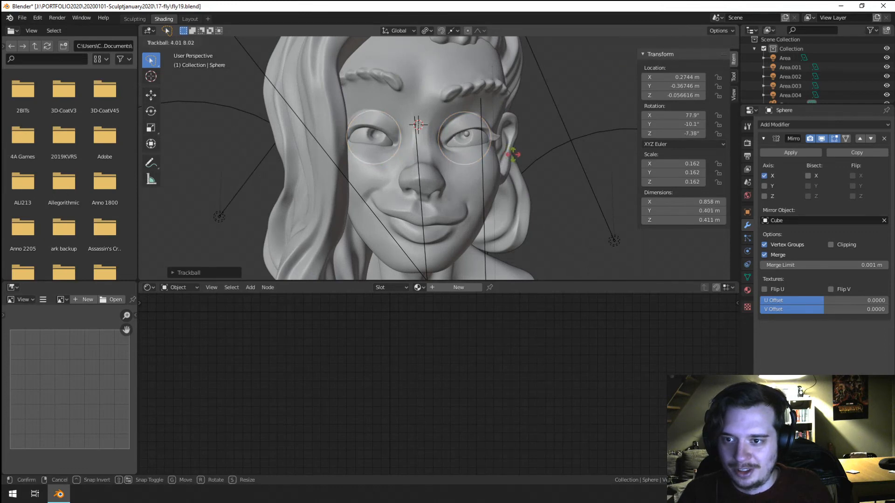
click(513, 154)
key(r)
key(r)
click(505, 149)
scroll(454, 155, down, 2)
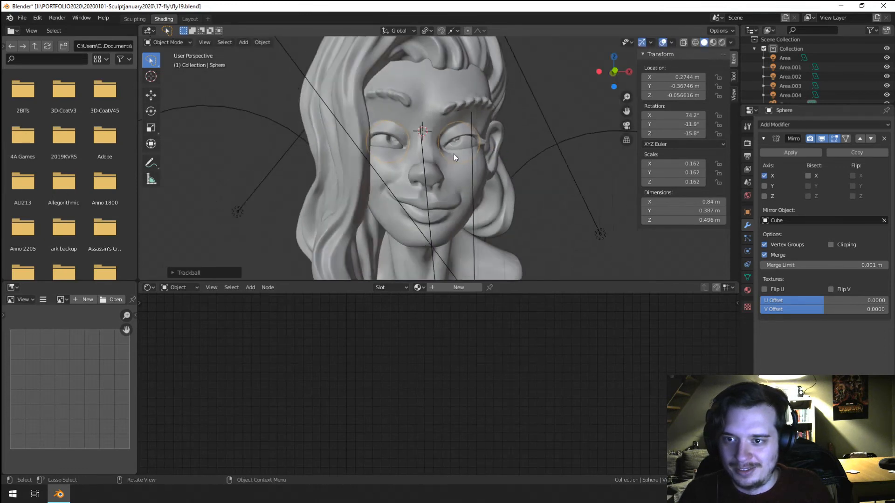
middle_drag(454, 153, 449, 180)
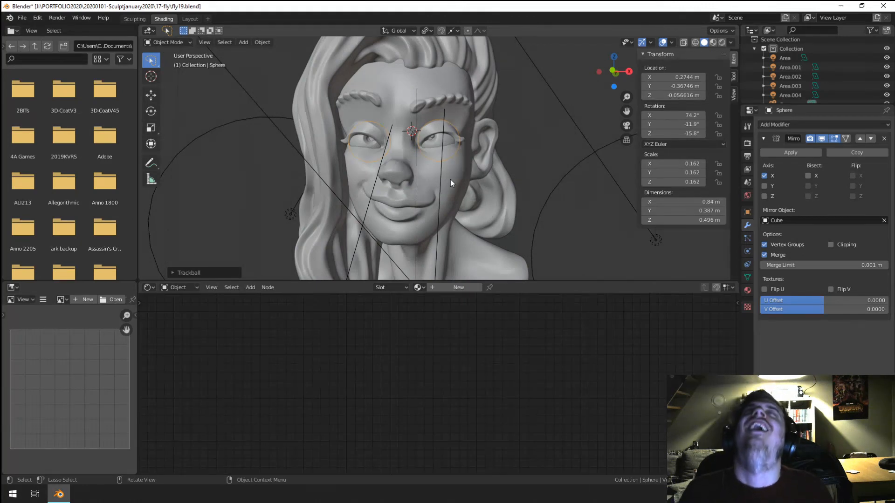
Step: Turn the eyeballs' gaze with a trackball rotation to about X 77°, Y -10°, Z -9°
scroll(438, 174, up, 3)
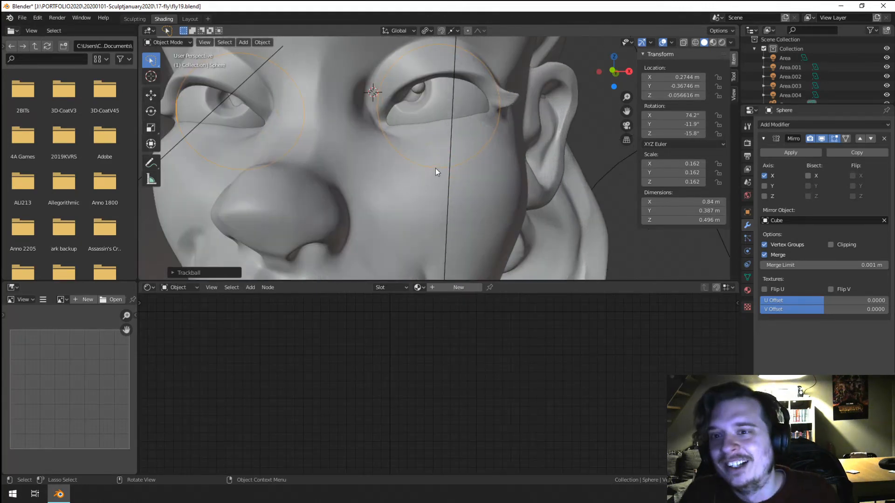
scroll(436, 168, down, 2)
key(r)
key(r)
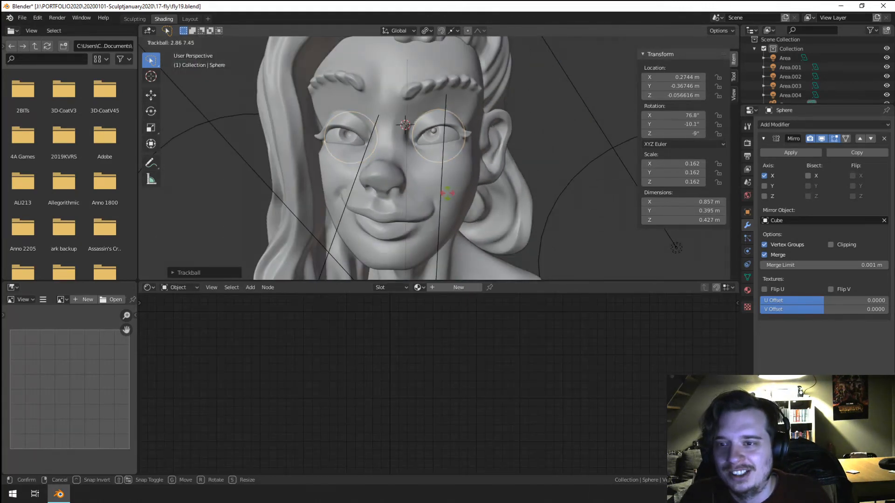
click(442, 193)
scroll(414, 157, up, 3)
Step: Try a Blob brush stroke on the head mesh at the inner corner of the eye in Sculpt Mode, and return to Object Mode
click(410, 179)
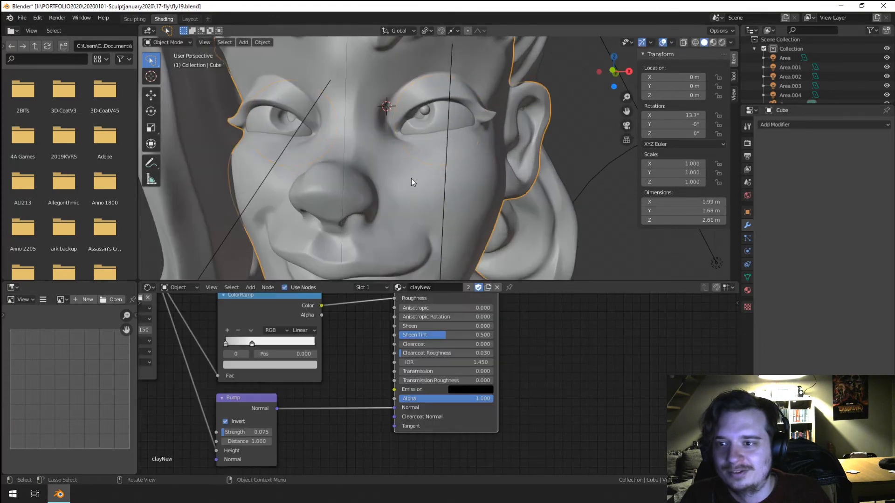
shift+middle_drag(411, 180, 440, 217)
click(169, 42)
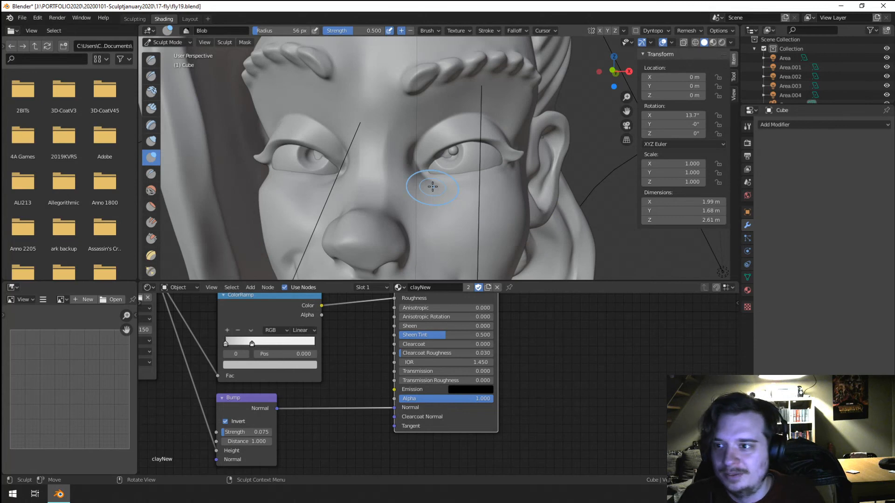
scroll(373, 196, up, 3)
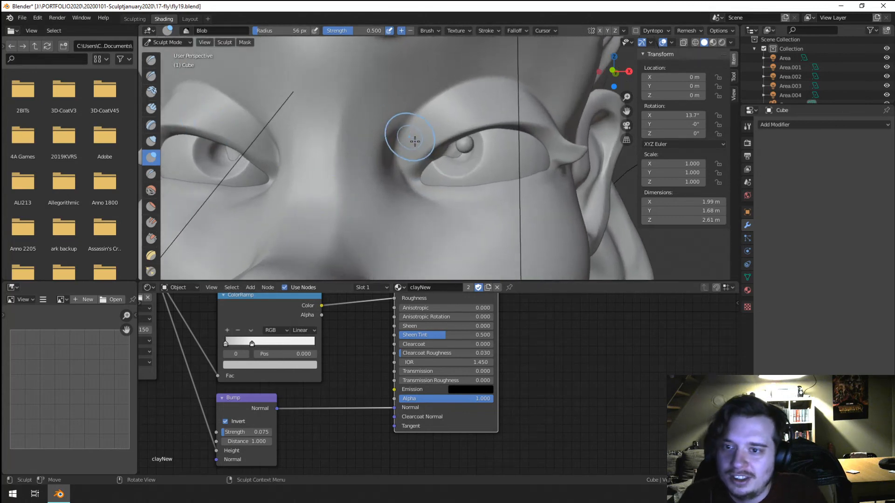
mouse_move(414, 141)
mouse_down()
mouse_move(448, 158)
mouse_move(429, 159)
mouse_up()
scroll(434, 159, down, 7)
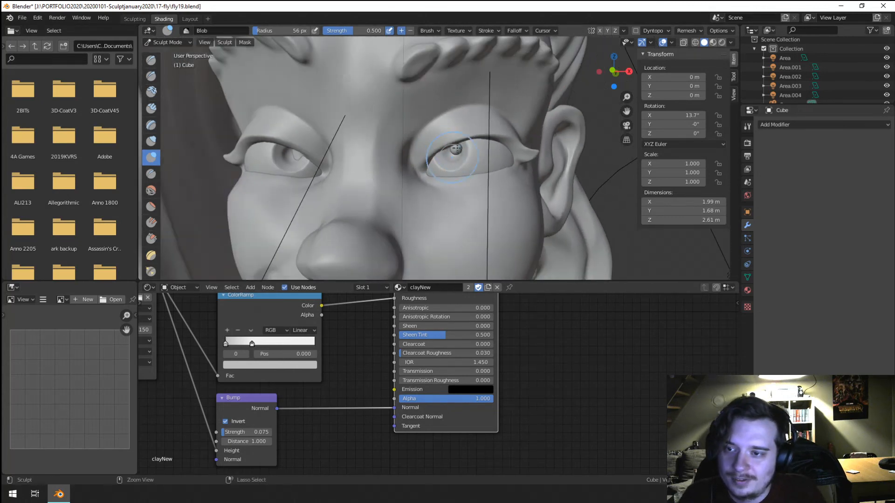
mouse_move(420, 191)
middle_down()
mouse_move(437, 175)
mouse_move(426, 174)
middle_up()
scroll(374, 140, up, 5)
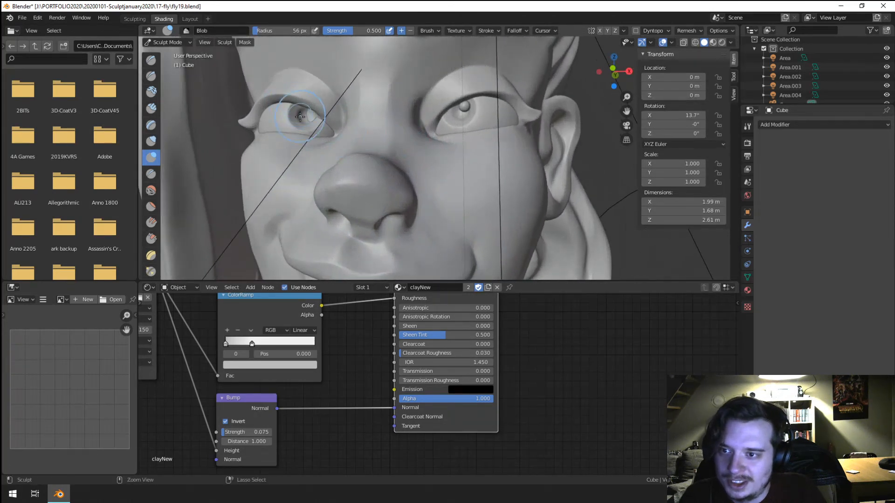
scroll(319, 119, down, 5)
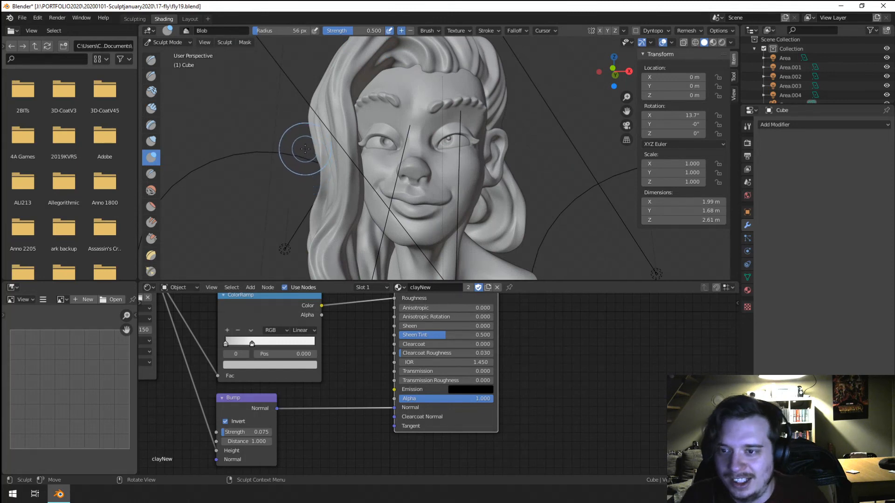
click(169, 42)
click(170, 52)
Step: Select the eyeballs and turn their gaze with trackball rotation to about X 78.4°, Y -10.7°, Z 4.5°
scroll(480, 147, up, 4)
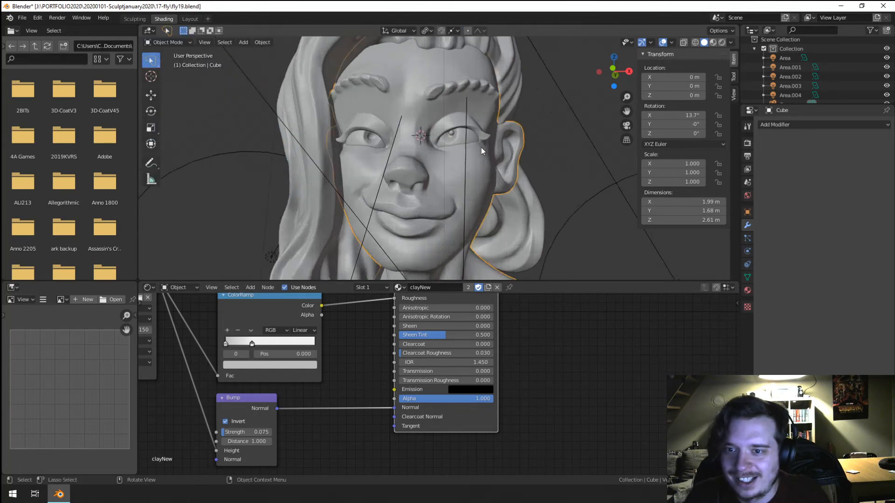
click(474, 129)
key(g)
key(r)
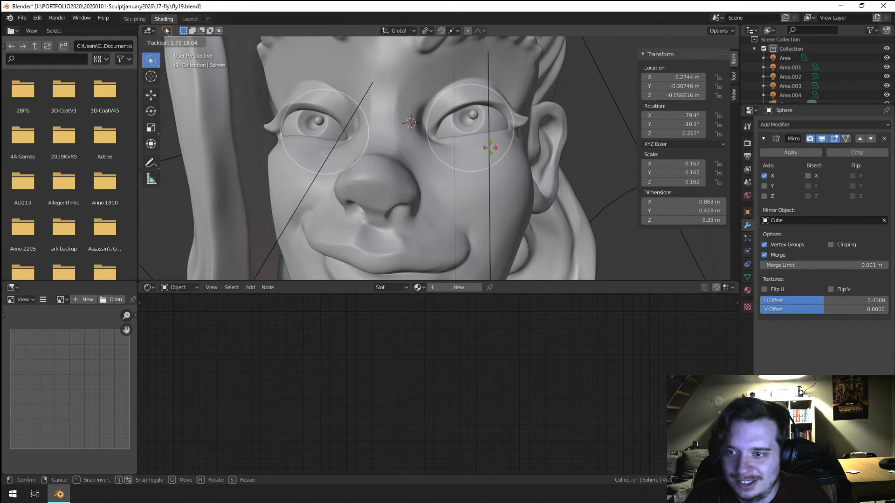
click(490, 144)
middle_drag(491, 146, 502, 169)
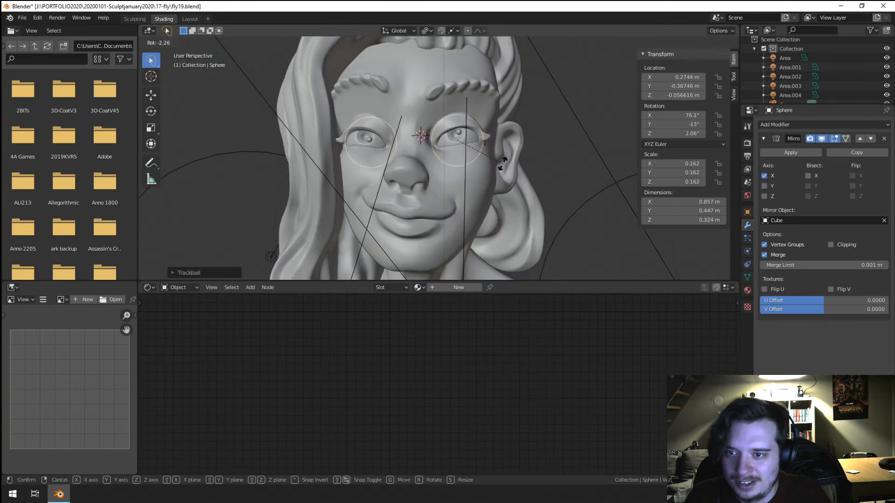
key(r)
key(r)
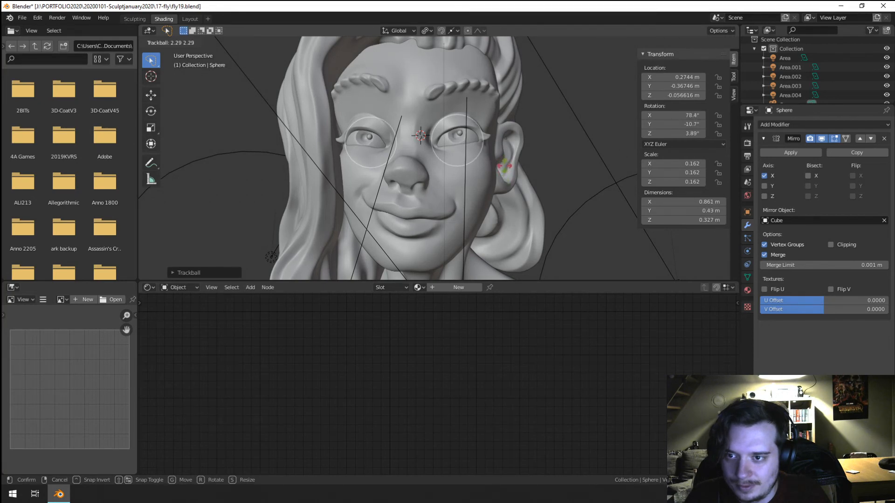
click(509, 166)
middle_drag(513, 165, 522, 163)
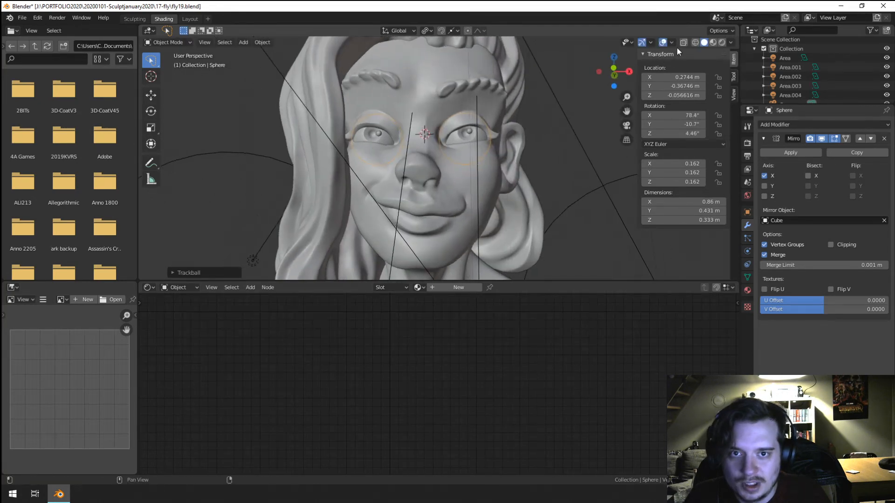
Step: Turn off the viewport overlays and rotate the eyeballs to about X 73.7°, Y -10.5°, Z 4.2°
click(662, 42)
key(r)
key(r)
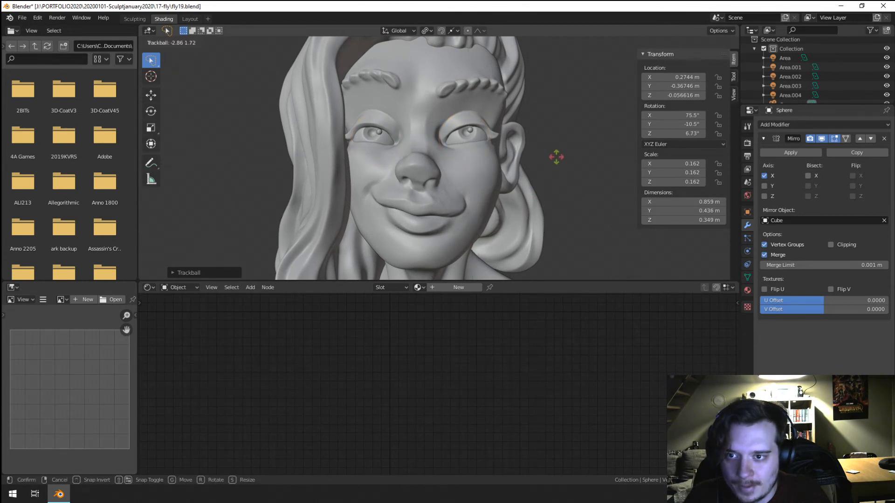
click(553, 155)
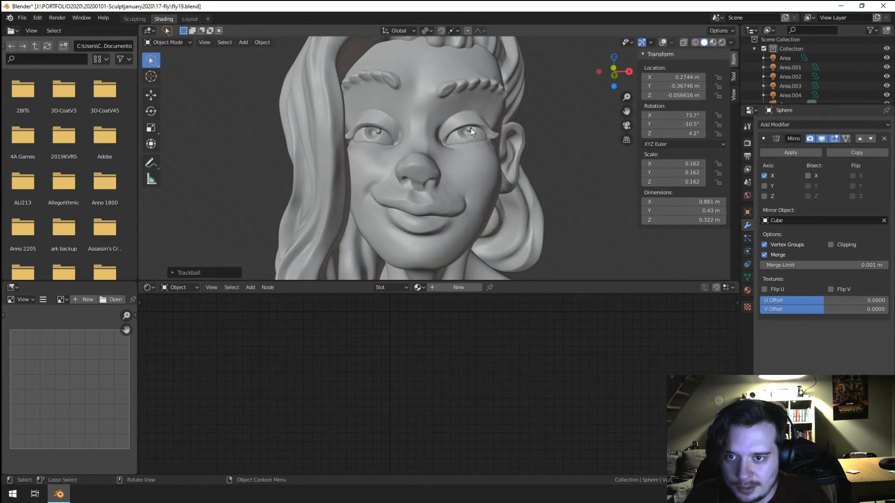
Step: Hide the small highlight spheres on the eyes and select the eyeballs again
click(470, 128)
key(h)
click(472, 136)
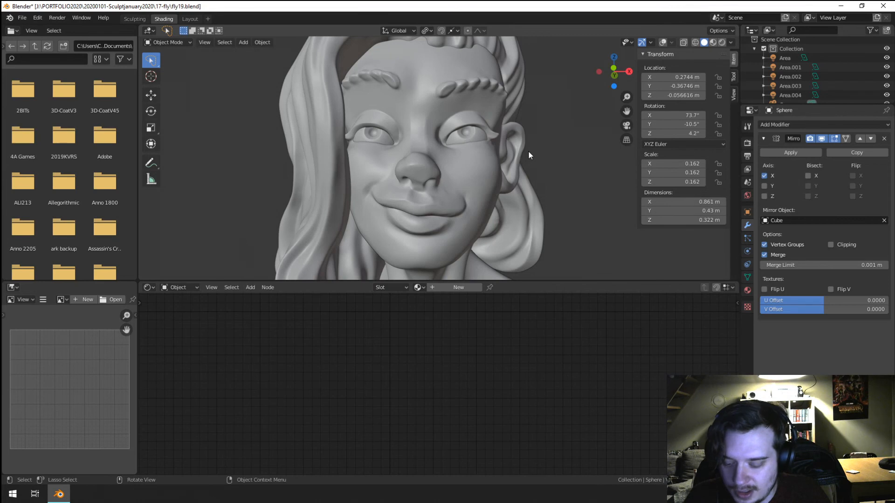
Step: Trackball-rotate the eyeballs to about X 73.1°, Y -10.4°, Z 0.3°
key(r)
key(r)
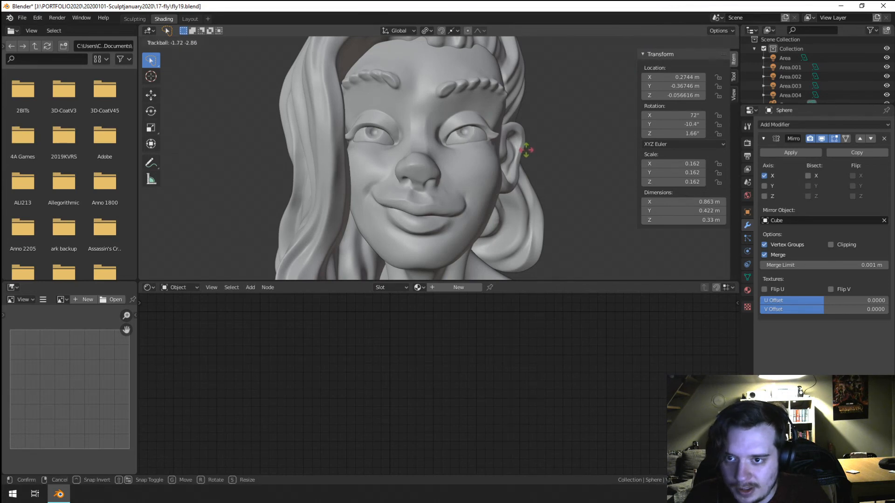
click(525, 151)
scroll(520, 155, down, 2)
middle_drag(520, 154, 518, 166)
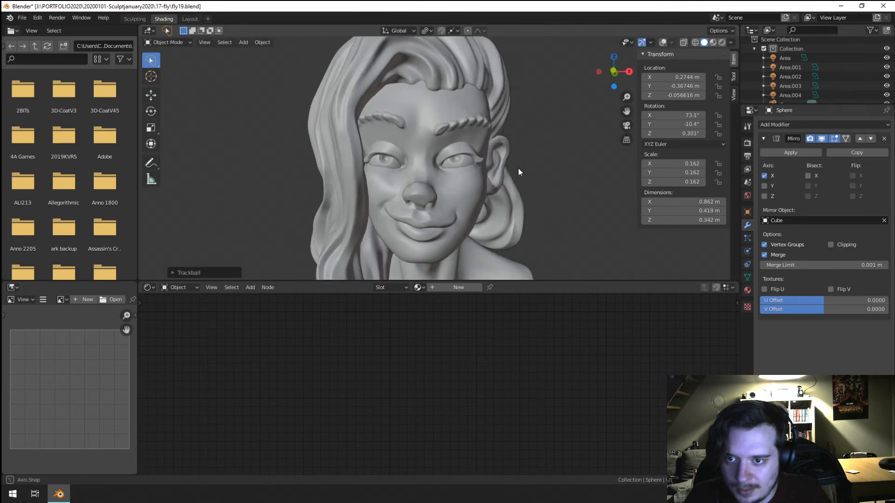
Step: Fine-tune the eyeballs' rotation to about X 73.7°, Y -10.8°, Z -2.65° and check the gaze from several distances
scroll(526, 170, up, 2)
key(r)
key(r)
click(534, 172)
scroll(532, 172, down, 1)
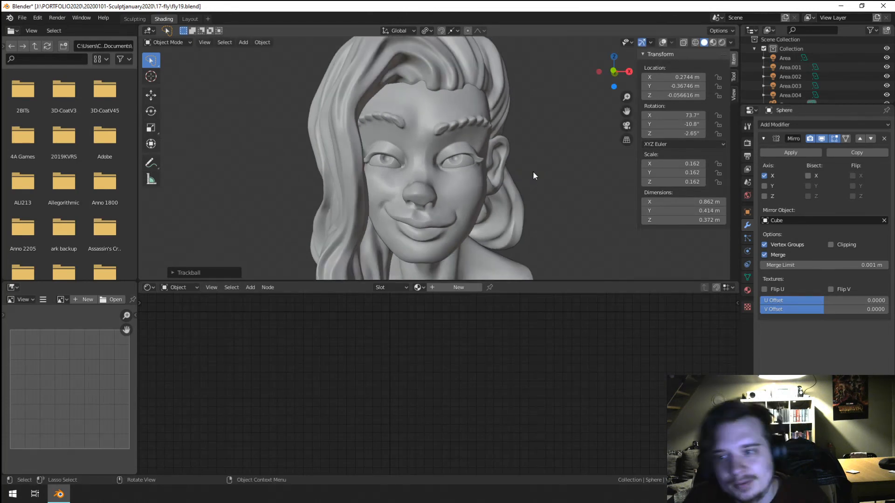
scroll(532, 171, up, 2)
middle_drag(533, 172, 473, 193)
scroll(526, 163, down, 2)
scroll(472, 188, up, 2)
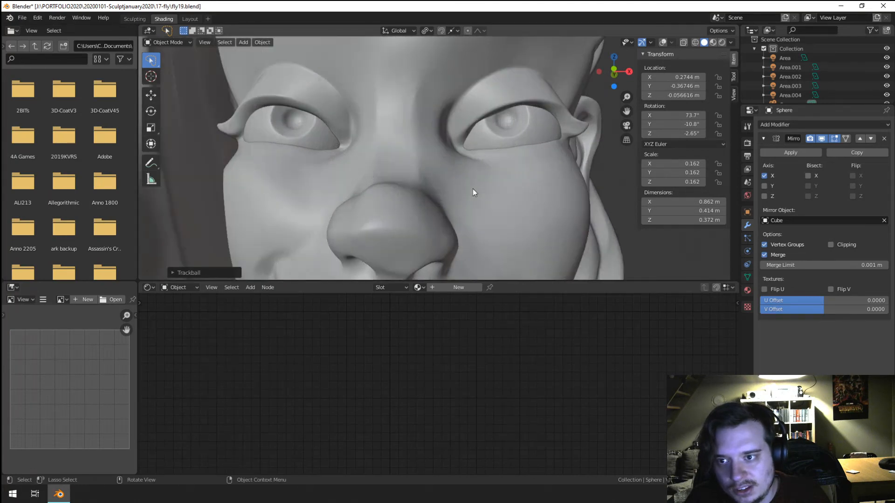
scroll(337, 135, down, 4)
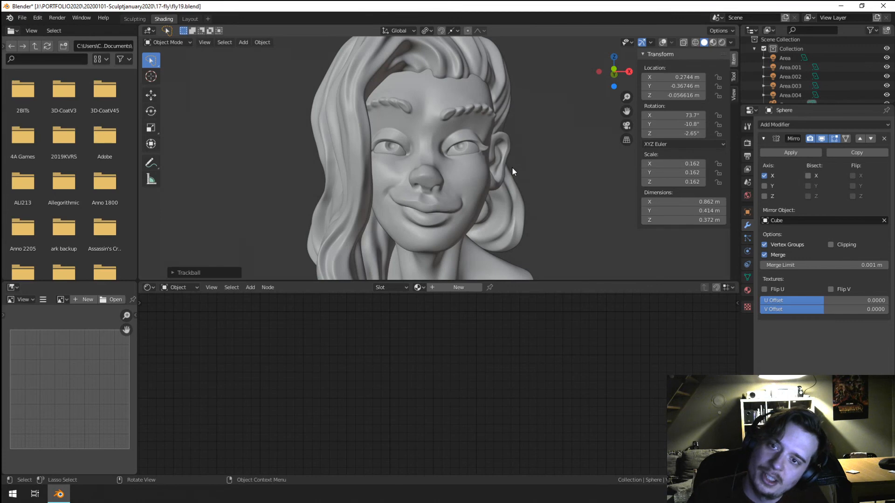
scroll(468, 157, up, 2)
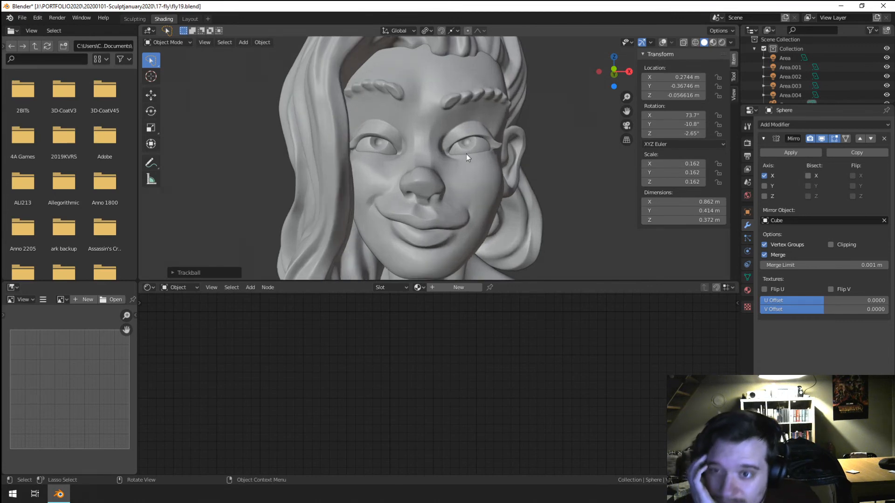
Step: Put the head mesh in Sculpt Mode and switch to the Sculpting workspace
click(407, 117)
click(160, 43)
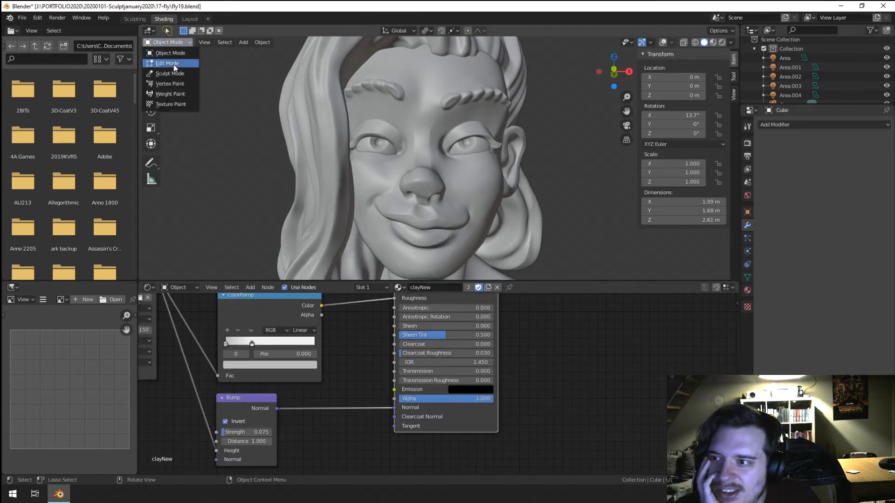
click(175, 74)
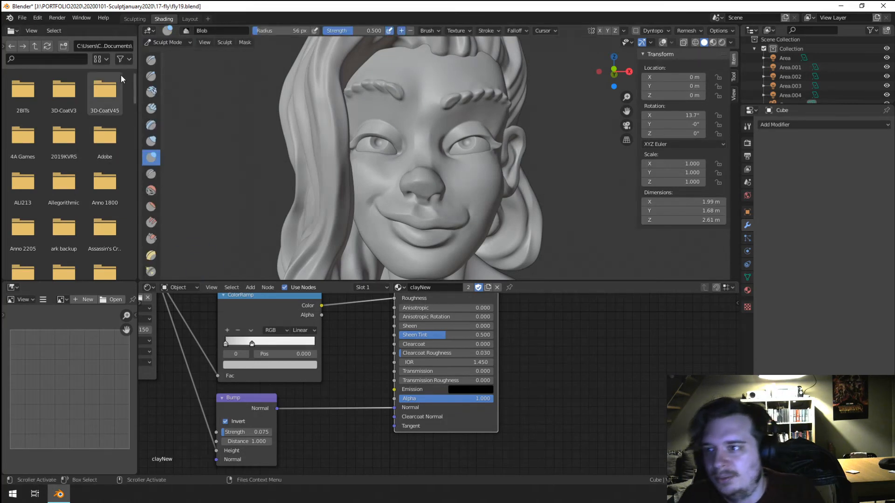
click(135, 18)
scroll(326, 186, up, 6)
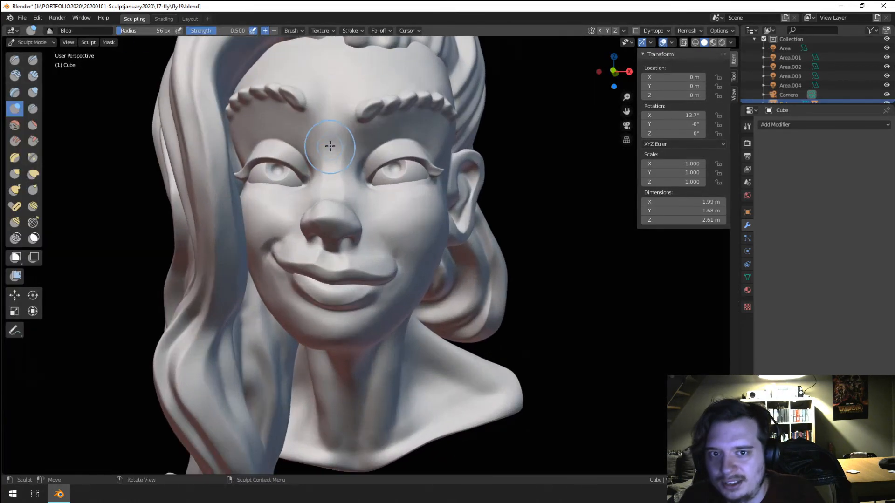
Step: Sculpt the forehead area between the eyebrows with the Clay Strips brush, using radii of 76 px and 55 px
scroll(327, 196, up, 3)
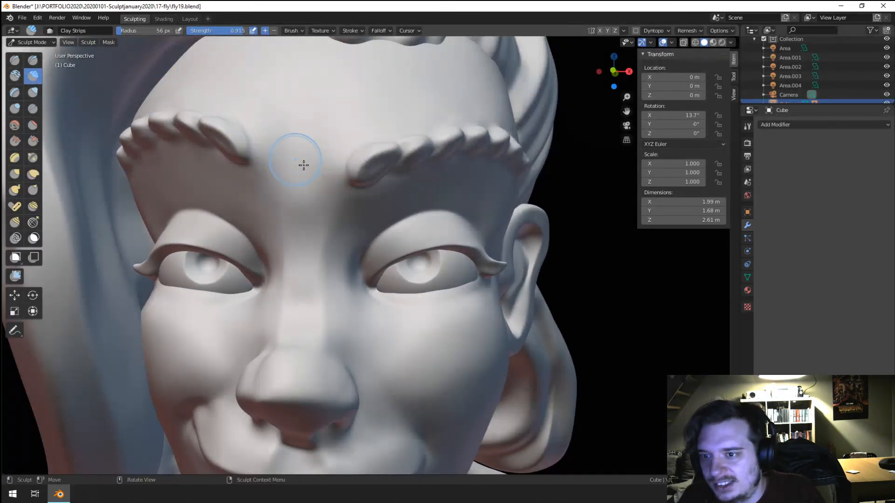
key(f)
click(325, 175)
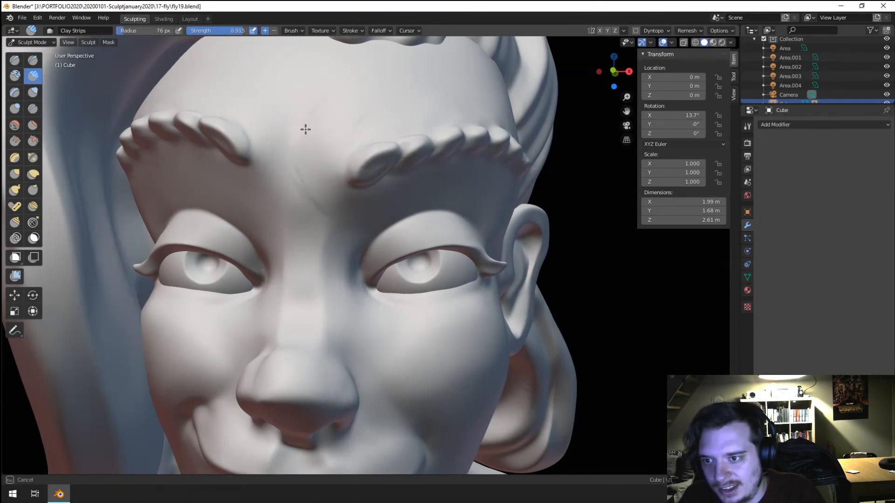
key(f)
click(317, 152)
drag(322, 158, 331, 181)
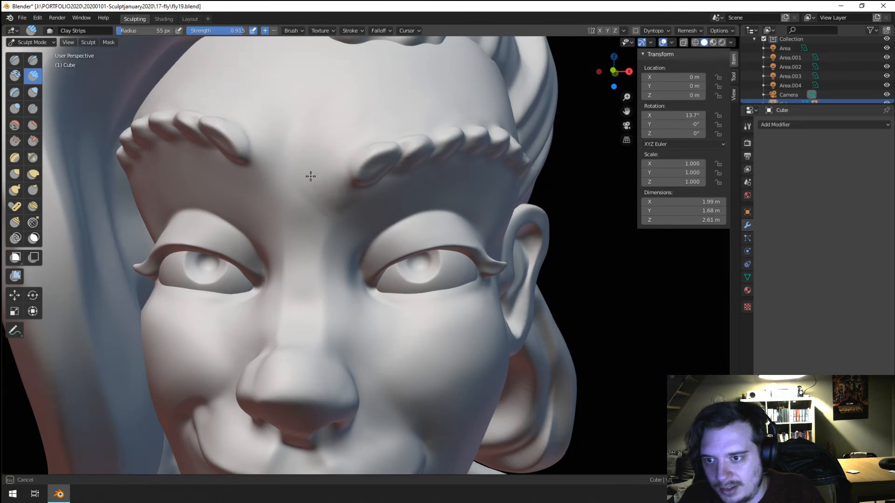
Step: Reshape the inner end of the eyebrow on the loose-hair side and the forehead above it with the Grab brush
ctrl+middle_drag(325, 90, 328, 128)
ctrl+middle_drag(325, 164, 337, 148)
key(g)
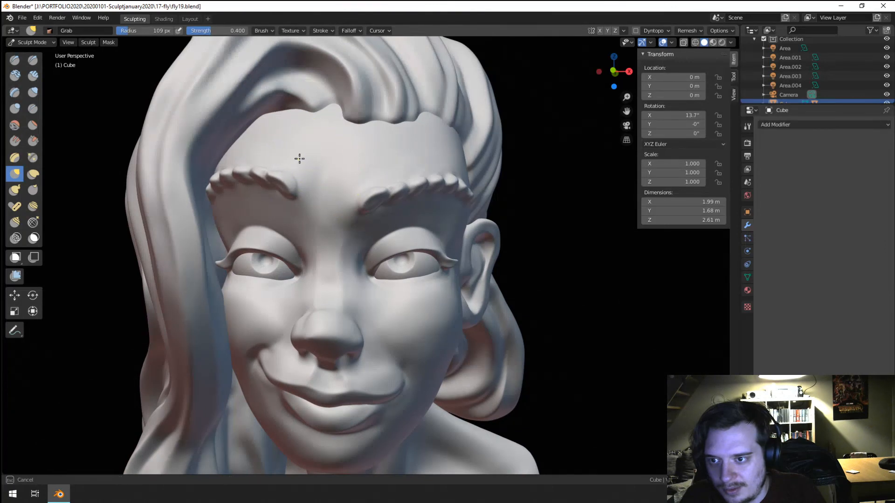
drag(299, 159, 299, 157)
key(f)
click(298, 183)
drag(292, 189, 291, 184)
Step: Reshape the inner end of the eyebrow on the exposed-ear side with the Grab brush, using radii of 123 px and 157 px
key(f)
click(353, 205)
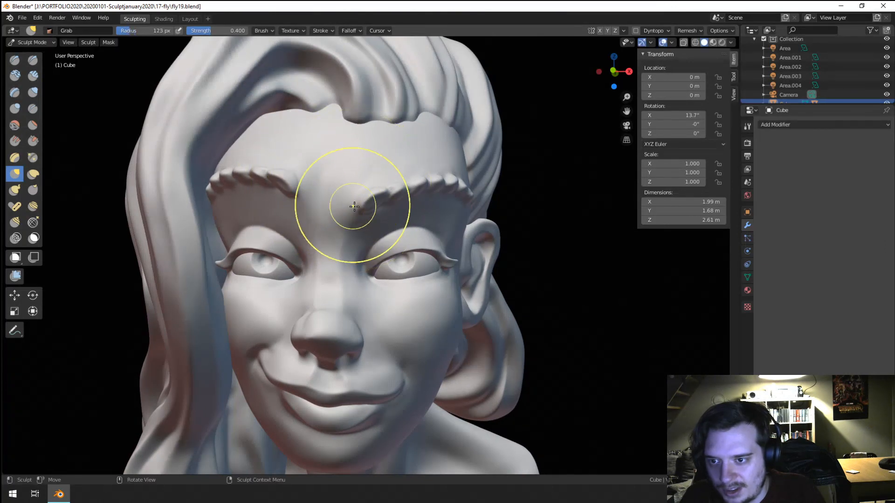
key(f)
drag(355, 210, 363, 199)
click(421, 208)
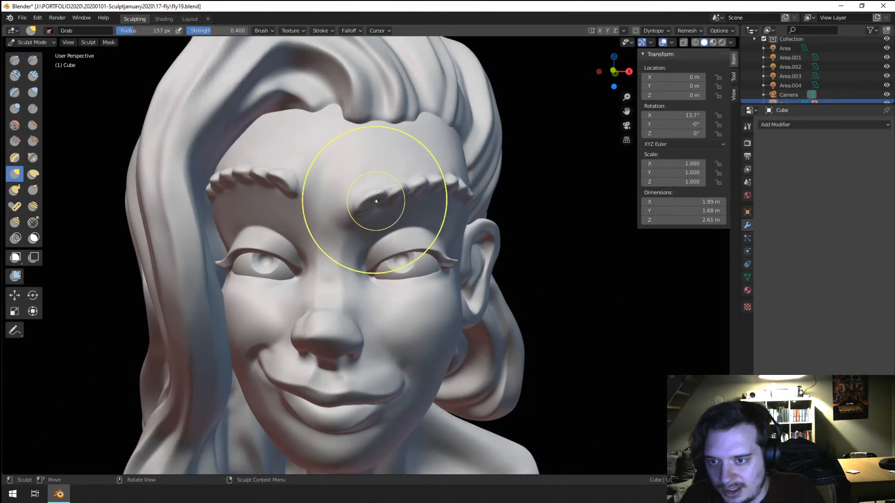
middle_drag(375, 180, 344, 173)
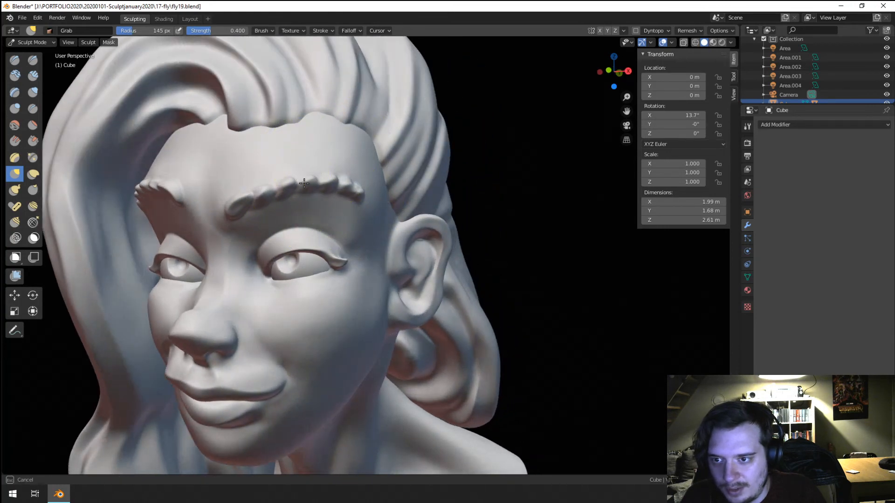
mouse_move(274, 186)
middle_down()
mouse_move(310, 172)
mouse_move(430, 163)
middle_up()
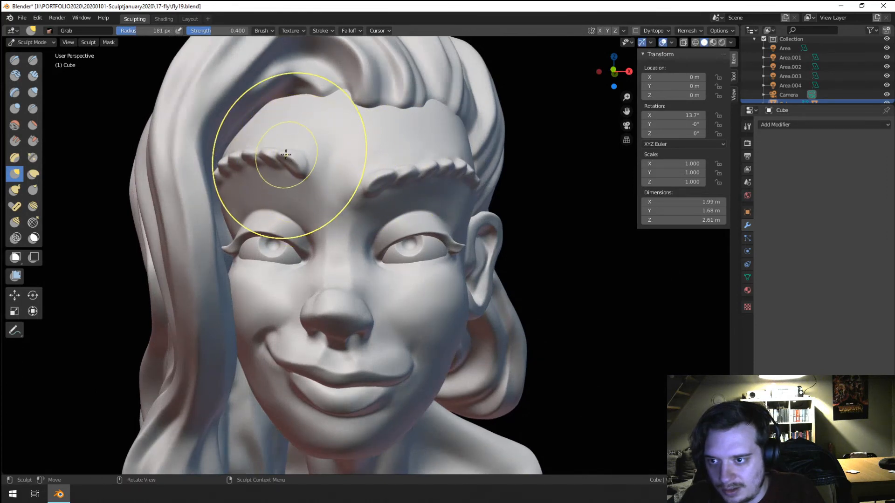
Step: Refine the eyebrow on the loose-hair side with the Grab brush, reducing the radius from 181 px to 158 px and 89 px
drag(289, 162, 292, 165)
drag(261, 153, 304, 180)
mouse_move(300, 179)
ctrl+middle_down()
mouse_move(285, 198)
mouse_move(309, 160)
mouse_move(307, 172)
ctrl+middle_up()
drag(320, 169, 319, 169)
middle_drag(332, 173, 318, 170)
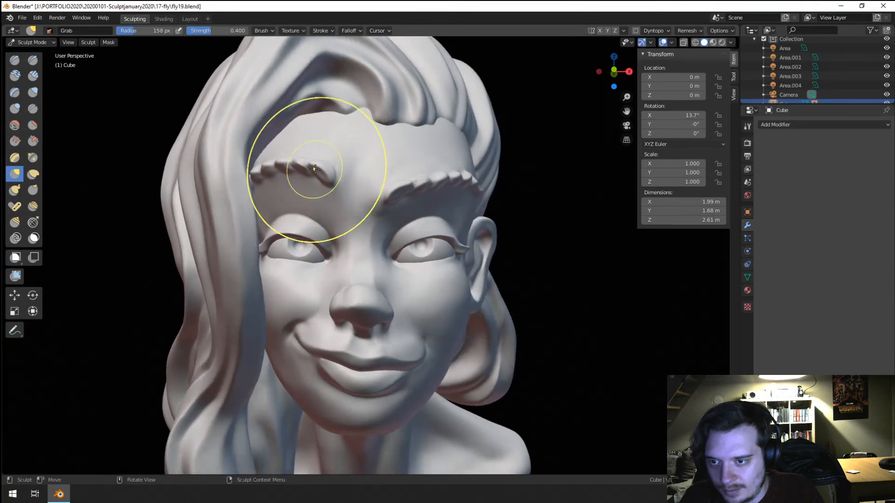
key(f)
click(386, 178)
drag(338, 179, 340, 177)
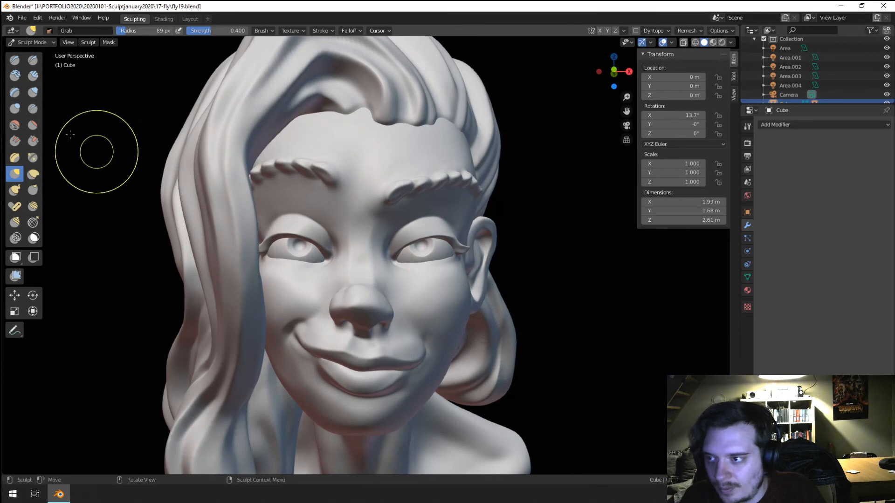
key(shift+t)
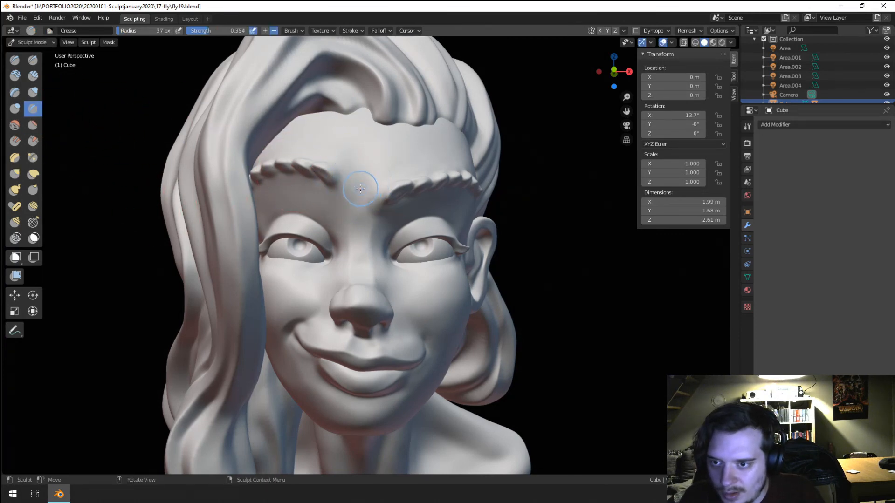
scroll(380, 183, down, 3)
mouse_move(369, 182)
middle_down()
mouse_move(362, 176)
mouse_move(377, 151)
mouse_move(371, 126)
mouse_move(345, 159)
middle_up()
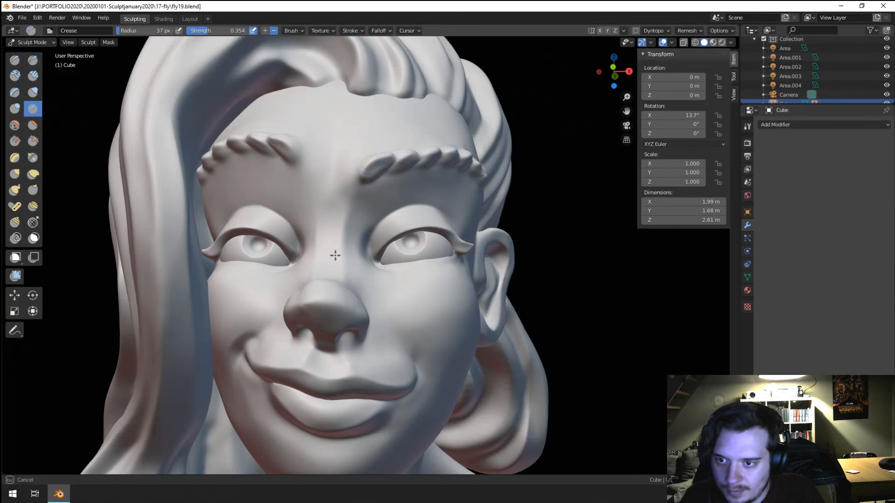
scroll(348, 193, down, 3)
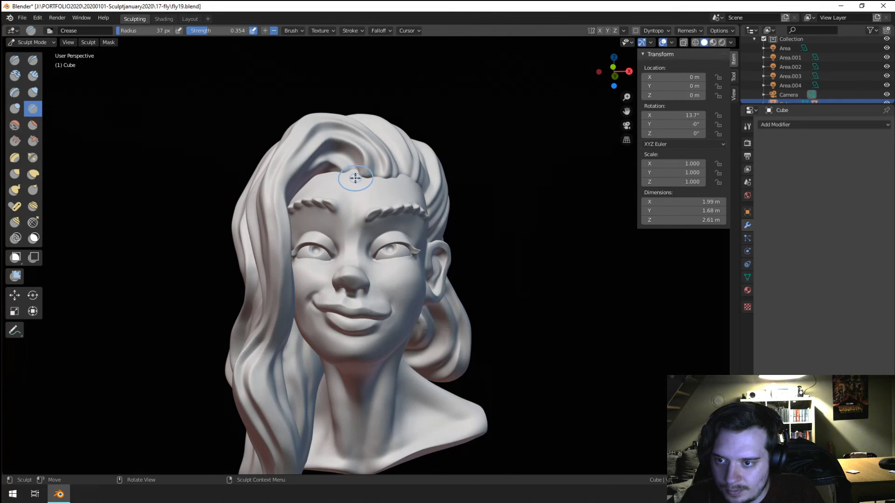
mouse_move(355, 178)
middle_down()
mouse_move(380, 187)
mouse_move(305, 213)
mouse_move(283, 246)
middle_up()
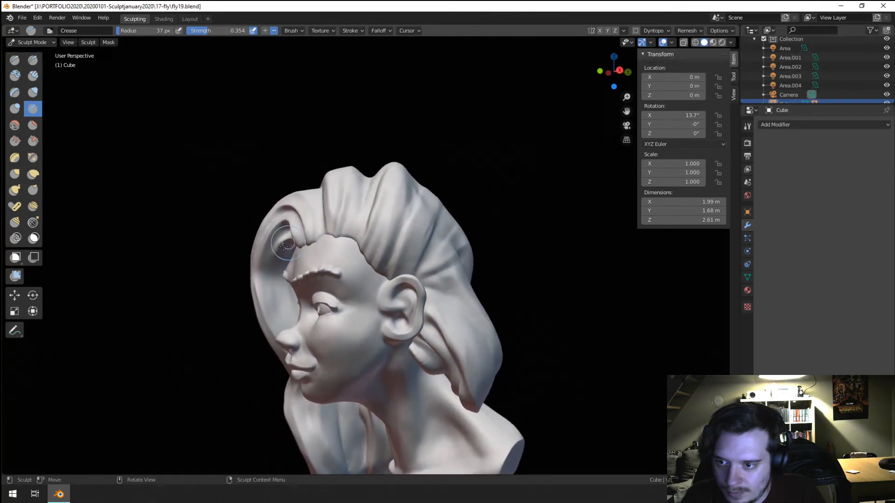
Step: Adjust the profile of the forehead above the eyebrows from the side with the Grab brush at a 93 px radius
scroll(283, 246, up, 3)
key(g)
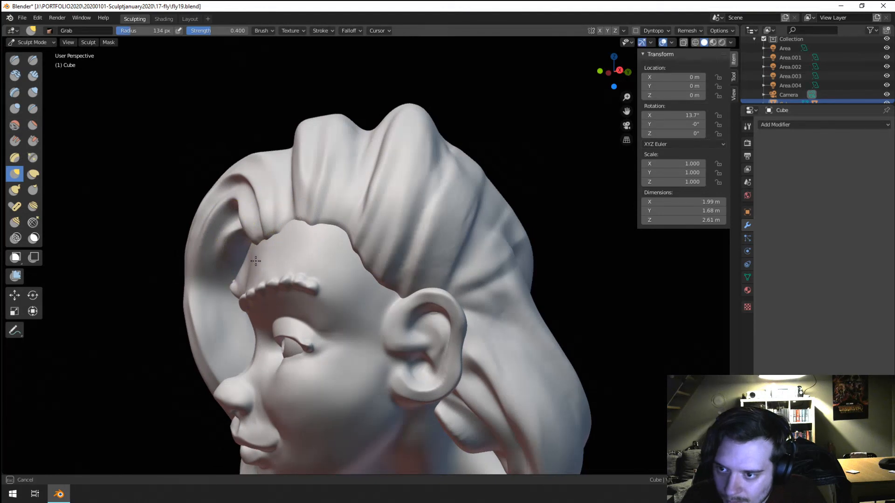
click(258, 254)
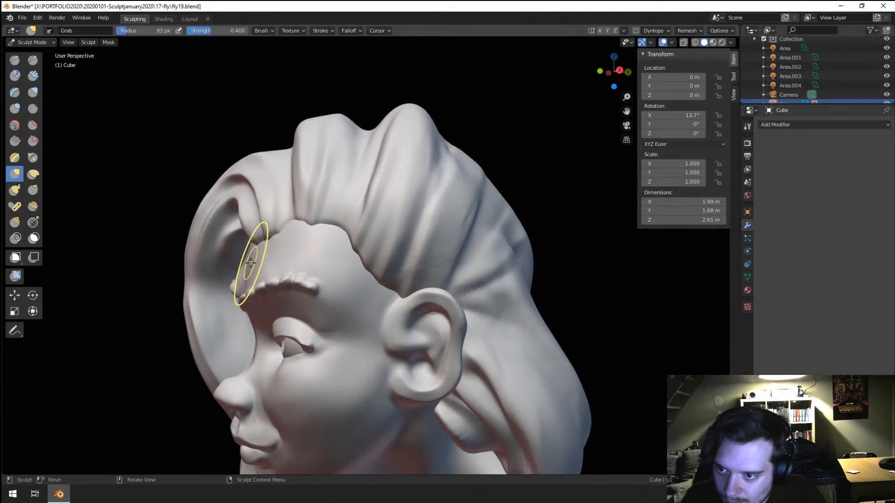
key(f)
click(276, 244)
Step: Reshape the upper eyelid on the loose-hair side from the front with the Grab brush, using radii of 200, 139 and 97 px
mouse_move(267, 238)
middle_down()
mouse_move(332, 227)
mouse_move(297, 272)
mouse_move(317, 276)
mouse_move(282, 229)
mouse_move(322, 196)
mouse_move(336, 205)
middle_up()
key(f)
click(321, 237)
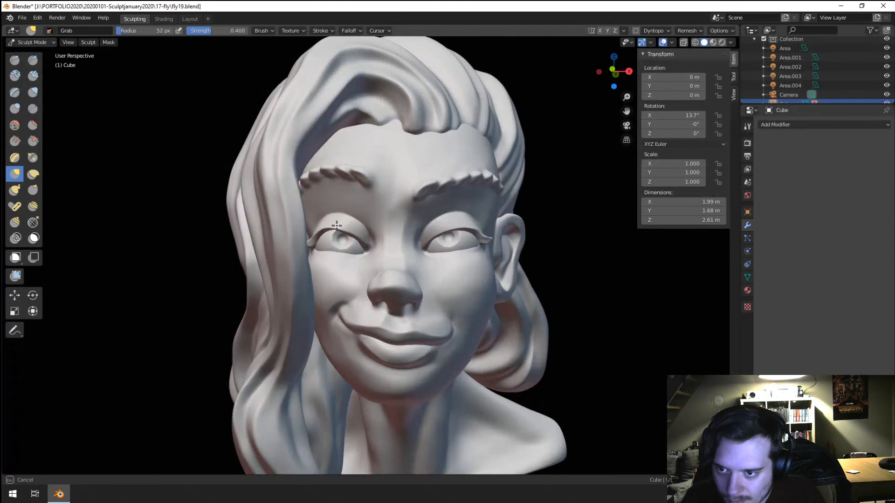
key(f)
drag(341, 229, 352, 220)
click(391, 231)
key(f)
click(354, 224)
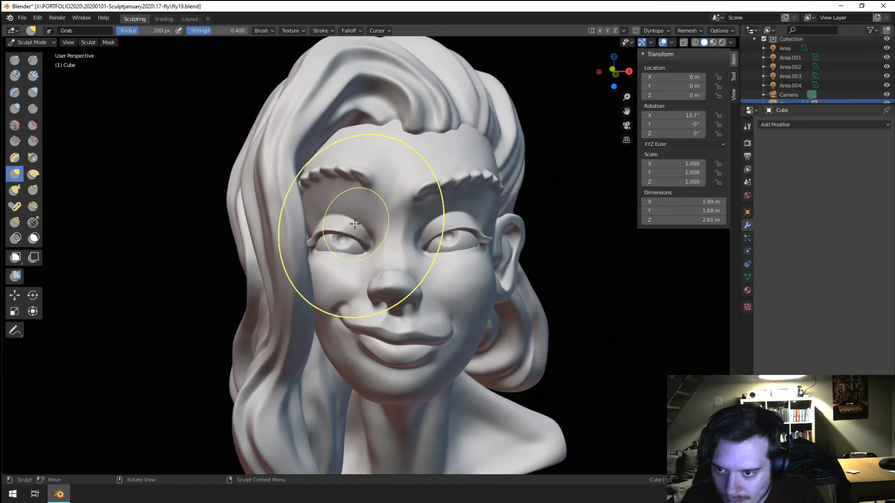
key(f)
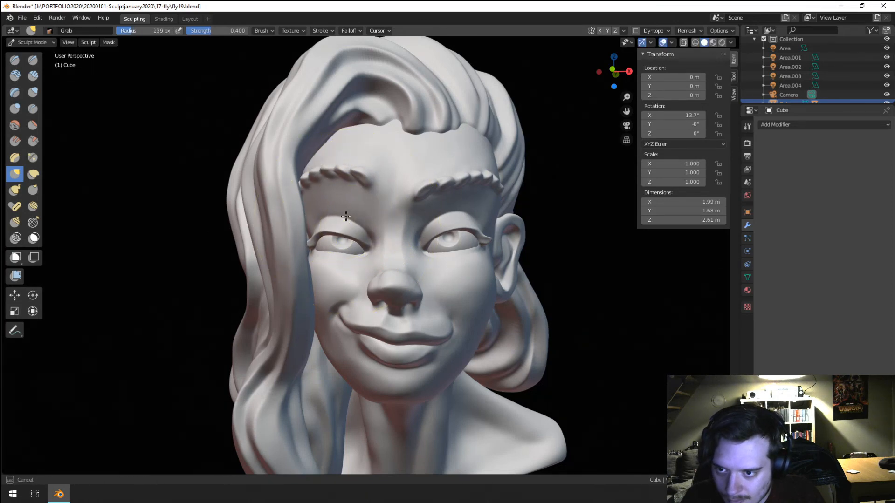
click(345, 215)
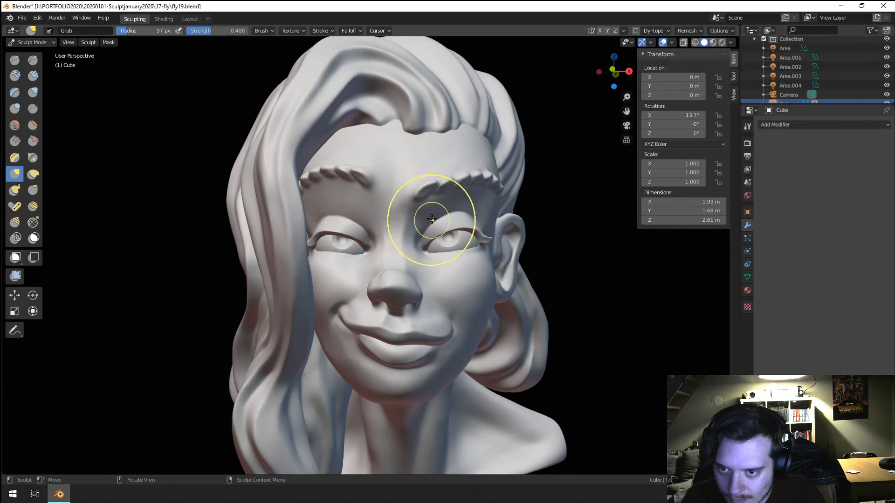
Step: Refine the lid line of the loose-hair-side eye with the Grab brush at a 126 px radius
scroll(431, 205, down, 2)
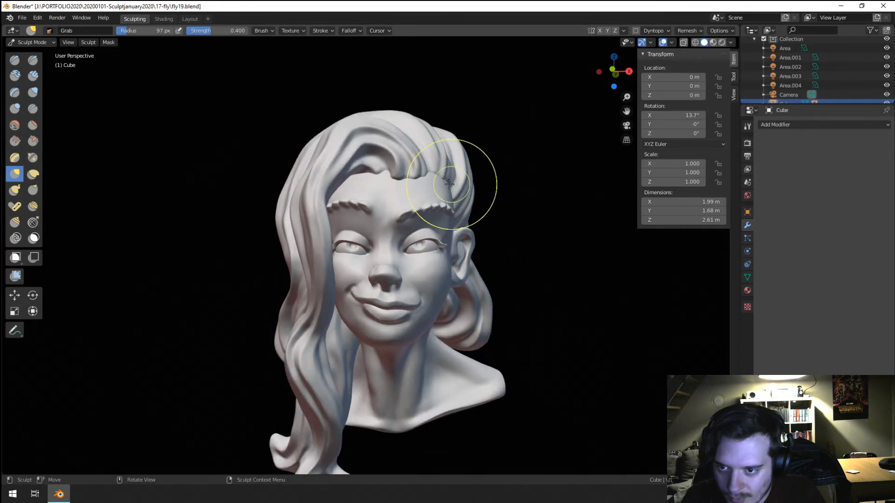
mouse_move(468, 177)
middle_down()
mouse_move(406, 182)
mouse_move(443, 178)
middle_up()
scroll(454, 167, up, 3)
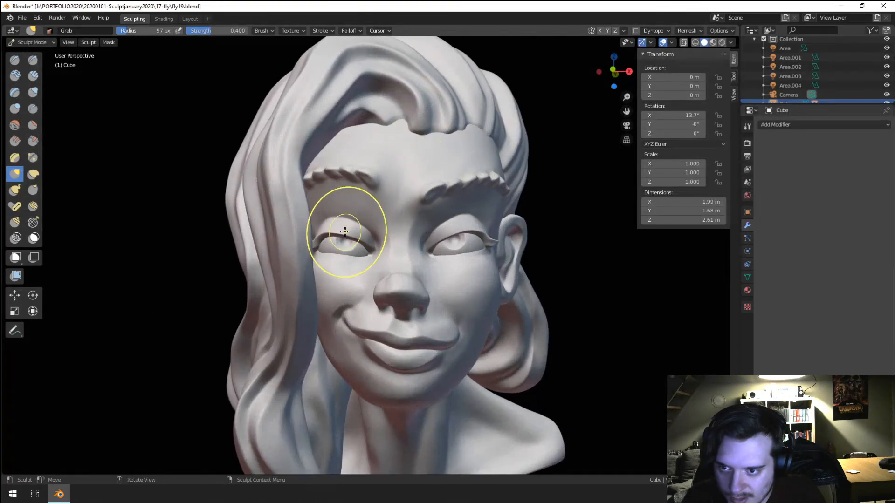
key(f)
click(360, 231)
drag(350, 238, 353, 234)
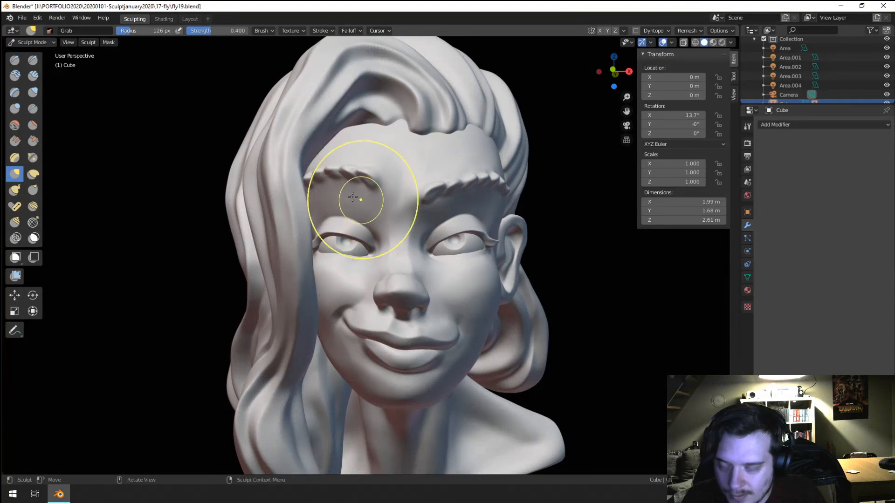
Step: Delete the linked geometry of the small highlight sphere in the loose-hair-side eye, keeping the one in the other eye
click(54, 44)
click(54, 52)
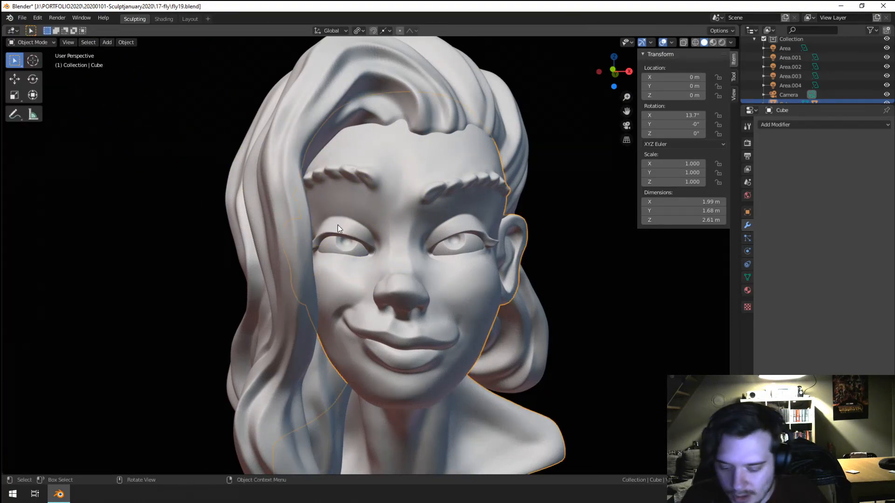
scroll(380, 263, up, 3)
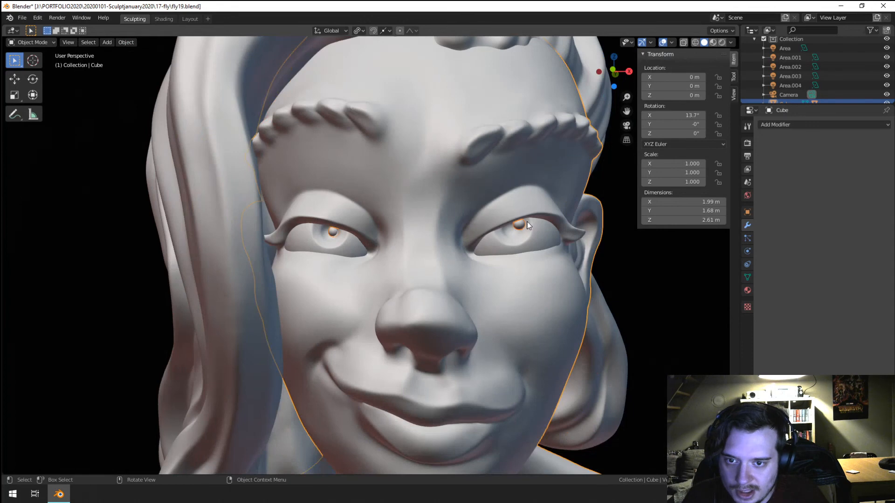
click(521, 225)
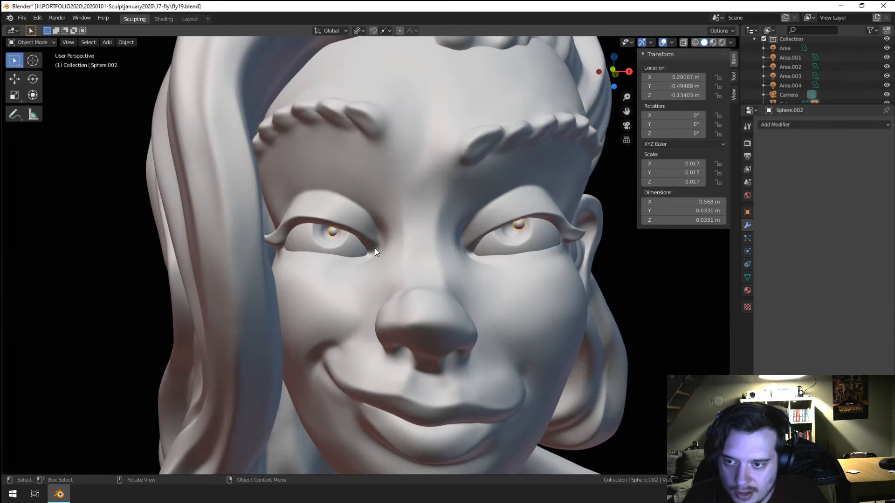
key(Tab)
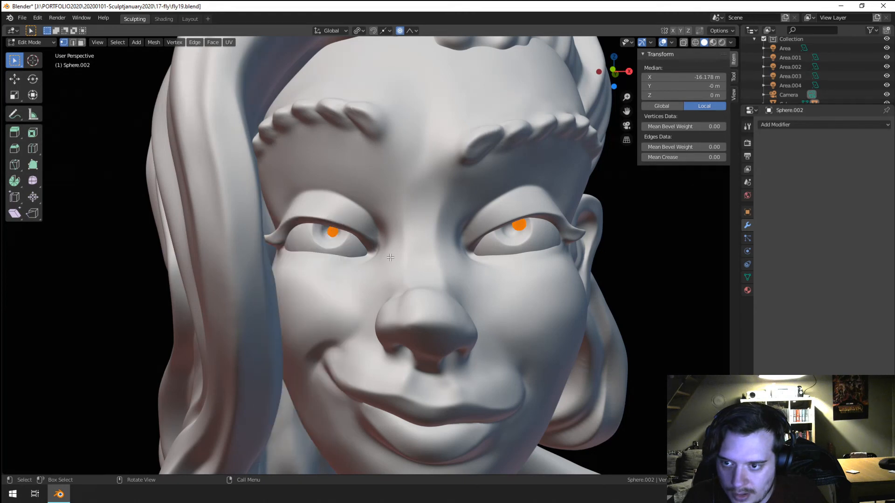
key(alt+a)
click(369, 255)
key(ctrl+l)
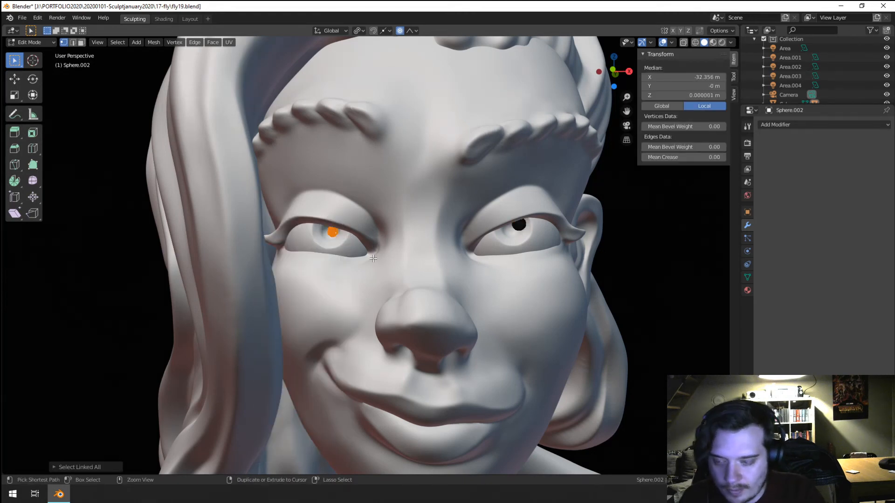
key(x)
click(373, 258)
key(Tab)
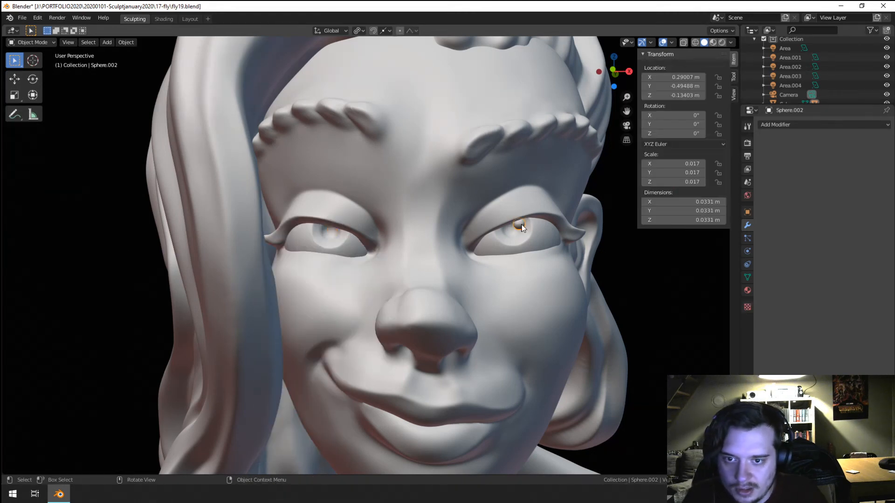
Step: Duplicate the remaining highlight sphere and place the copy on the loose-hair-side iris at about X -0.224, Y -0.524, Z -0.141 m
key(shift+d)
click(346, 231)
middle_drag(346, 231, 374, 251)
key(KP_Decimal)
scroll(374, 290, down, 2)
middle_drag(374, 291, 237, 264)
key(g)
click(292, 286)
middle_drag(292, 286, 327, 301)
key(g)
click(405, 300)
key(g)
click(348, 290)
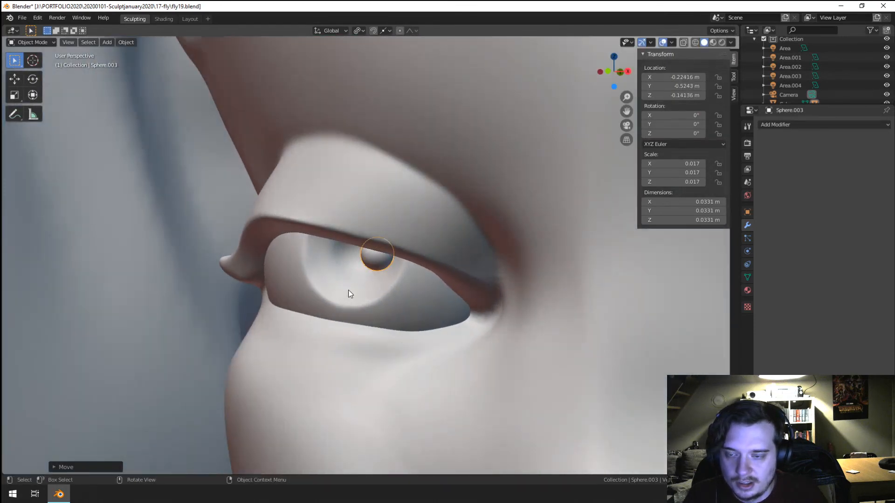
Step: Examine the eye highlights and the gaze from near and far and from slightly different angles
scroll(349, 292, down, 6)
scroll(340, 260, up, 3)
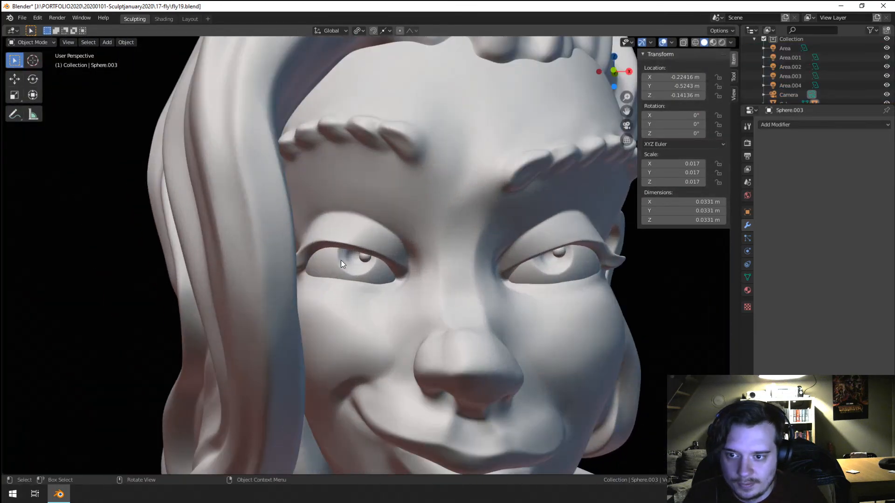
click(370, 259)
scroll(370, 260, down, 4)
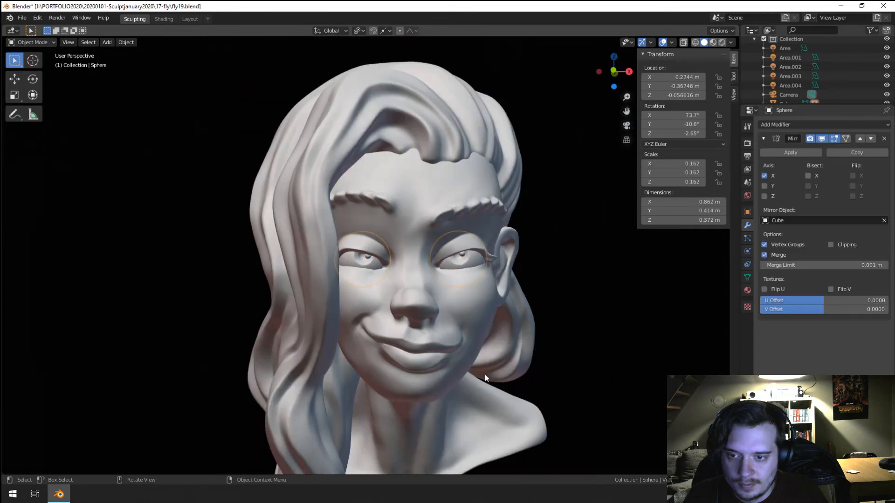
scroll(476, 368, down, 4)
key(a)
middle_drag(484, 373, 462, 345)
key(a)
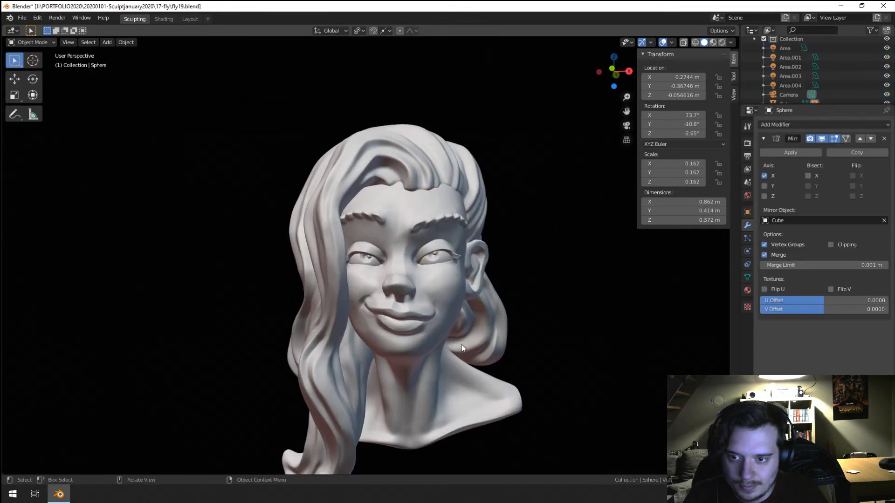
scroll(455, 301, up, 4)
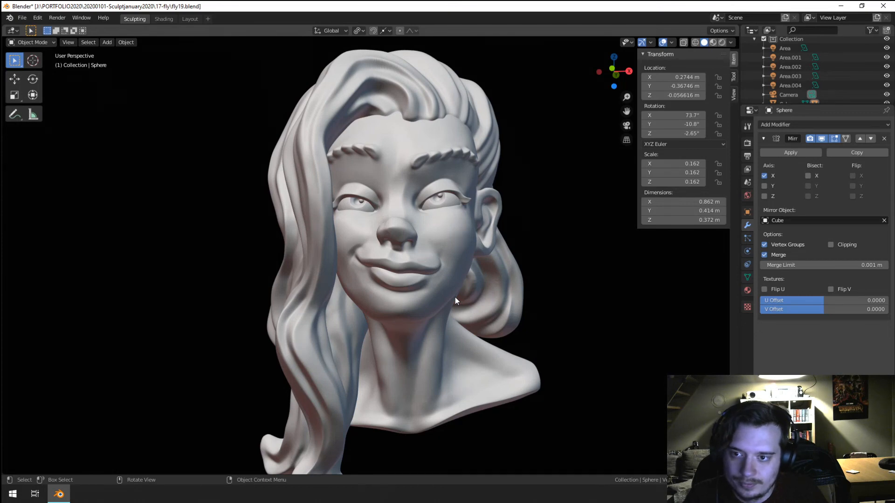
Step: Put the head mesh back in Sculpt Mode and reshape the chin with the Grab brush at a 126 px radius
click(442, 307)
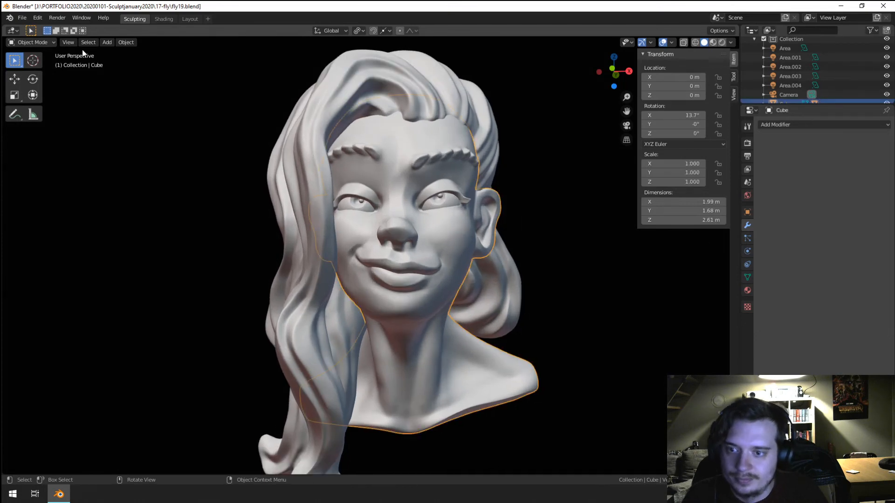
click(23, 43)
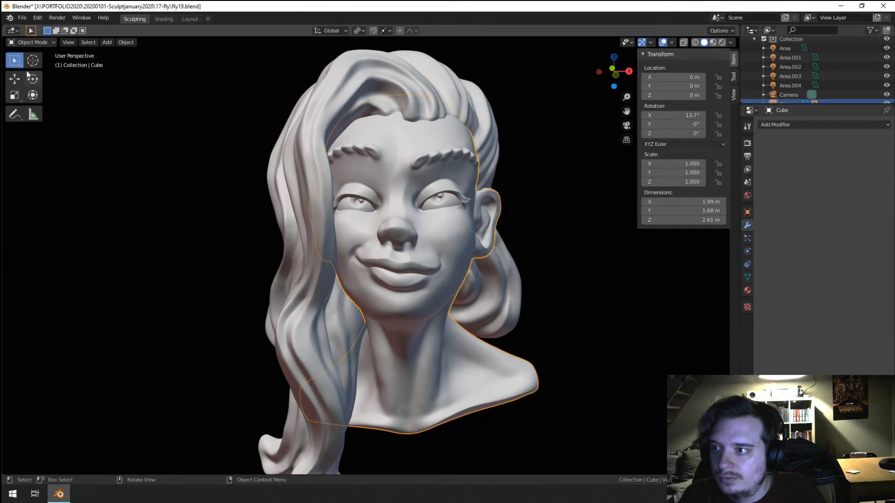
key(Return)
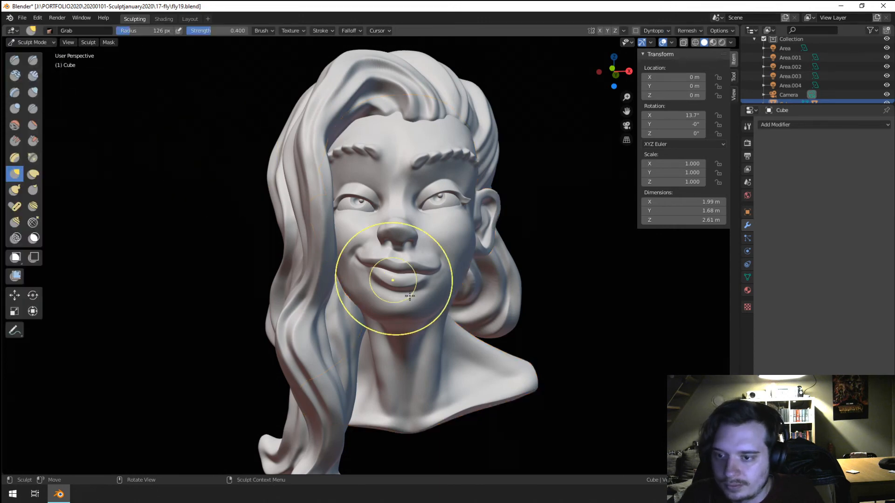
mouse_move(387, 319)
mouse_down()
mouse_move(363, 310)
mouse_move(406, 319)
mouse_move(379, 311)
mouse_up()
Step: Reshape the lower jaw and the jawline on the exposed-ear side with the Grab brush, using radii of 169 px and 159 px
key(f)
click(410, 319)
key(f)
click(466, 321)
middle_drag(381, 311, 381, 318)
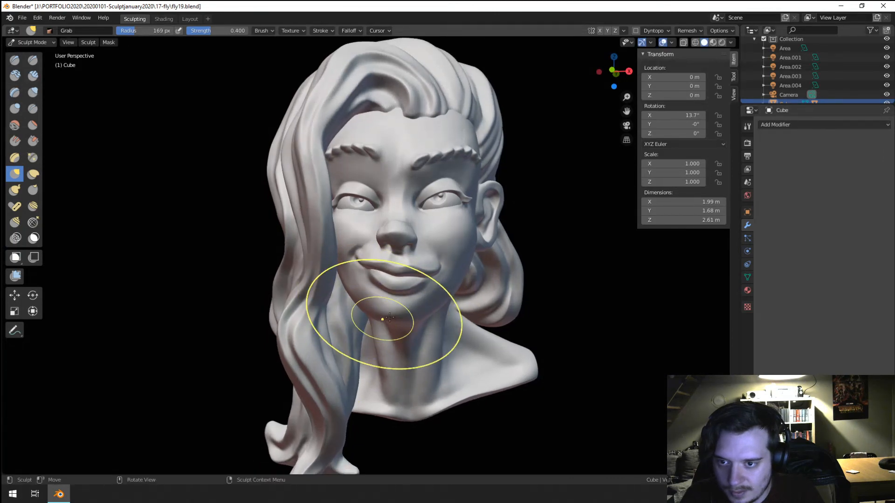
key(f)
click(435, 307)
drag(439, 306, 436, 302)
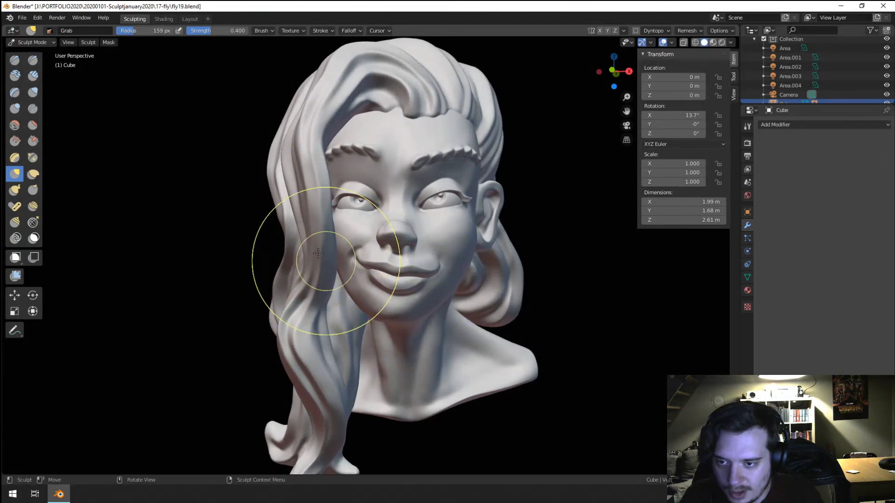
Step: Refine the cheek and jaw edge beside the loose hair with the Grab brush at a 151 px radius
key(f)
click(337, 272)
drag(337, 271, 339, 270)
mouse_move(331, 280)
ctrl+middle_down()
mouse_move(309, 321)
mouse_move(319, 306)
ctrl+middle_up()
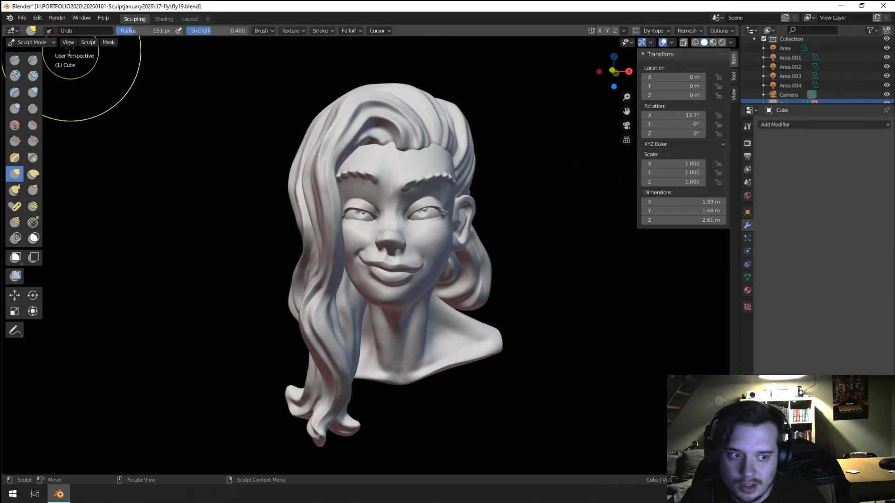
Step: Leave Sculpt Mode on the head, select the hair mesh and put it in Sculpt Mode
click(33, 42)
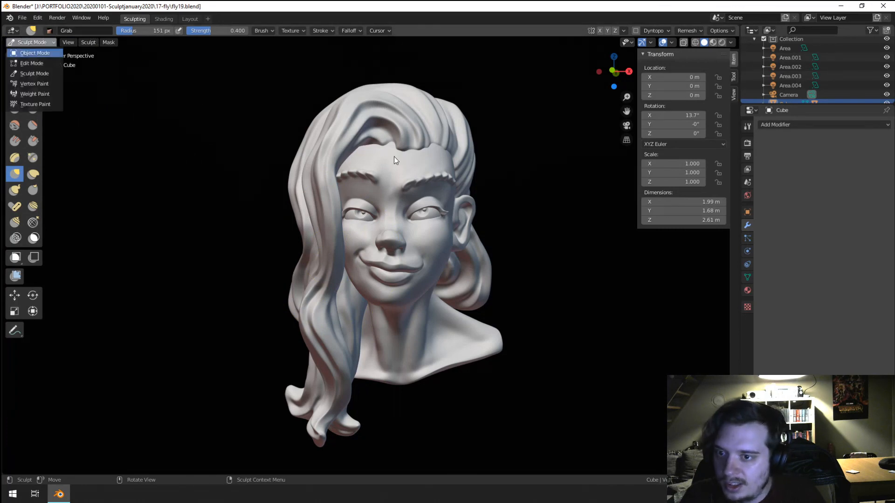
key(Return)
click(337, 147)
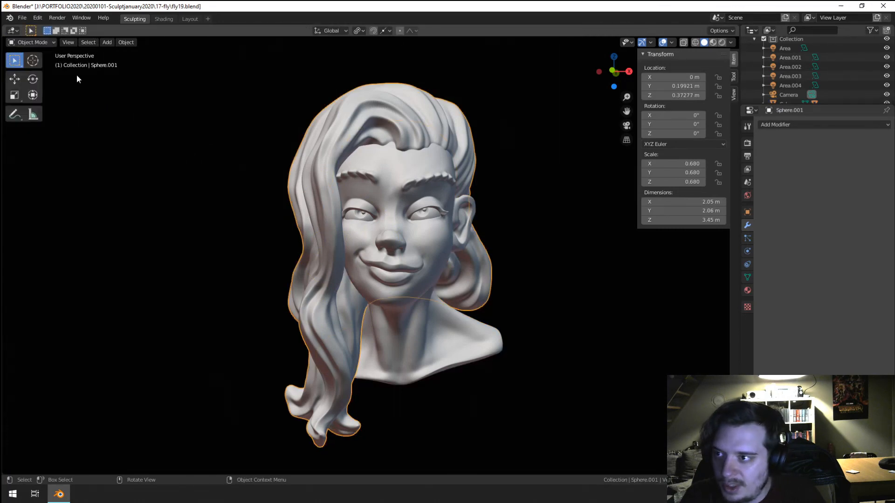
click(34, 45)
click(40, 74)
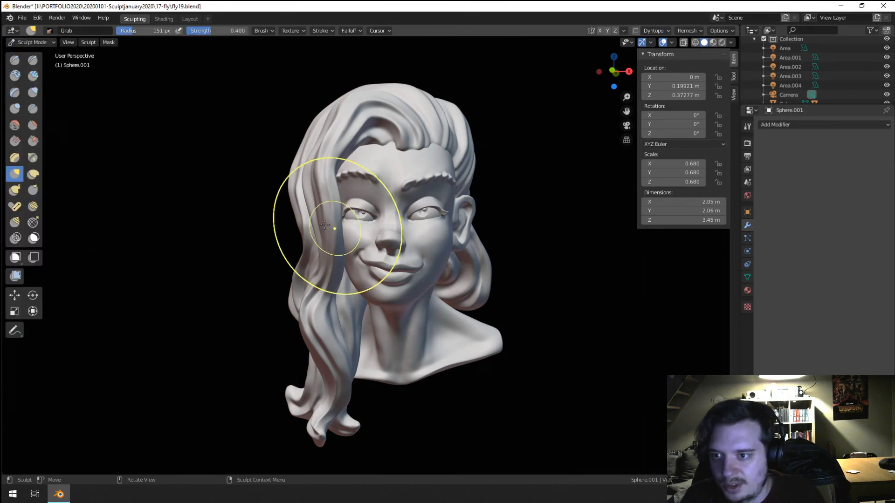
Step: Enlarge the Grab brush radius to 252 px and pull in the hair curl behind the exposed ear
key(f)
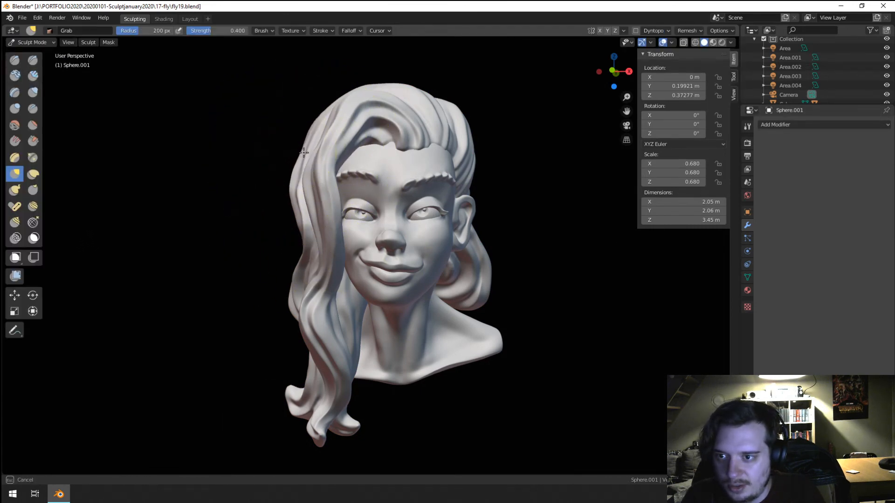
click(317, 255)
middle_drag(317, 256, 340, 239)
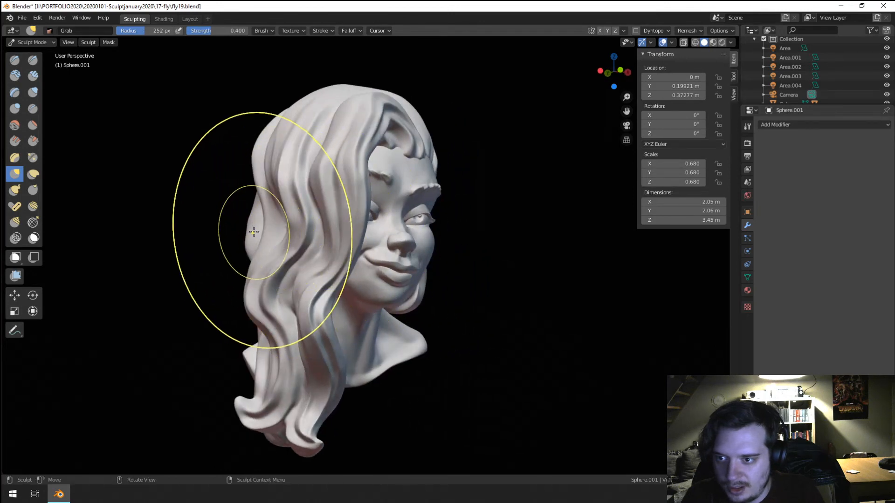
middle_drag(257, 234, 220, 242)
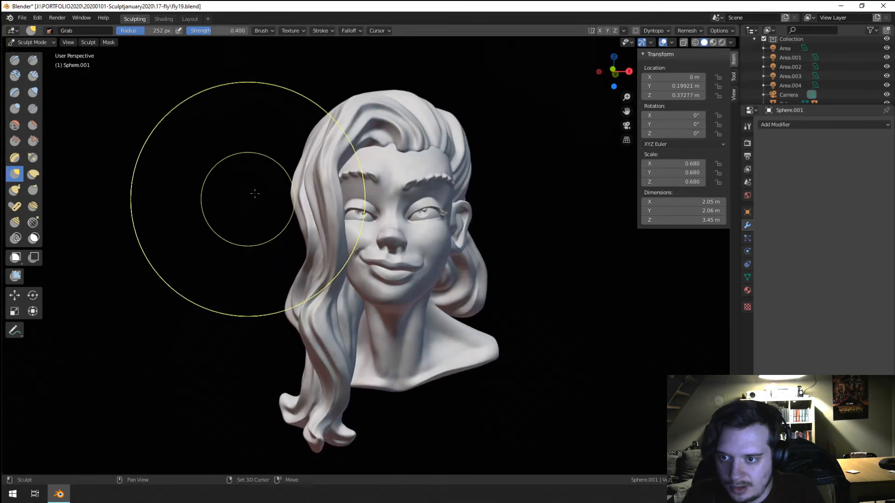
mouse_move(253, 191)
middle_down()
mouse_move(419, 156)
mouse_move(436, 179)
middle_up()
drag(456, 297, 448, 295)
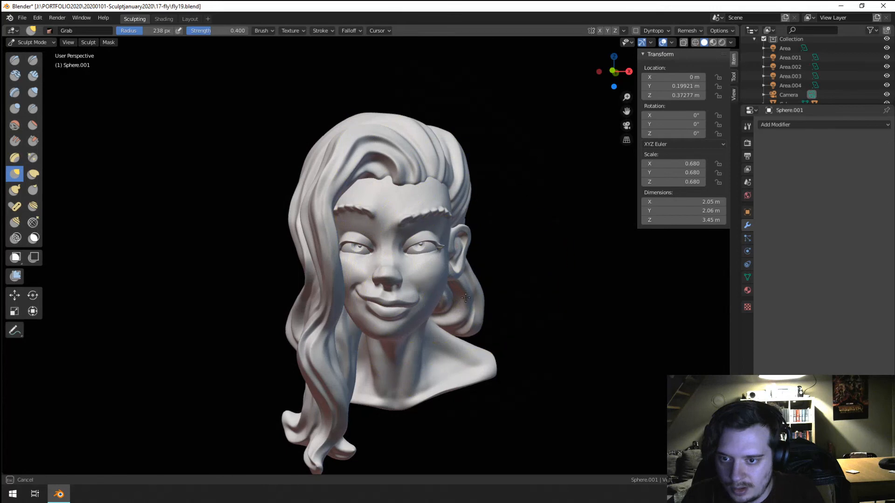
middle_drag(450, 294, 466, 290)
key(f)
click(457, 309)
Step: Reshape the top of the hair above the forehead with the Grab brush at a 161 px radius
mouse_move(453, 319)
middle_down()
mouse_move(463, 294)
mouse_move(420, 282)
mouse_move(461, 240)
mouse_move(438, 161)
mouse_move(441, 168)
middle_up()
key(f)
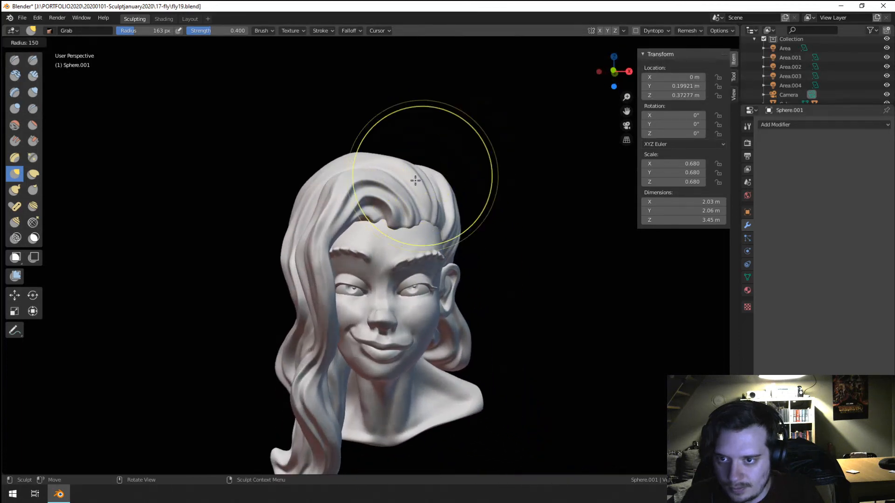
key(f)
click(414, 157)
drag(418, 168, 374, 160)
middle_drag(375, 172, 369, 161)
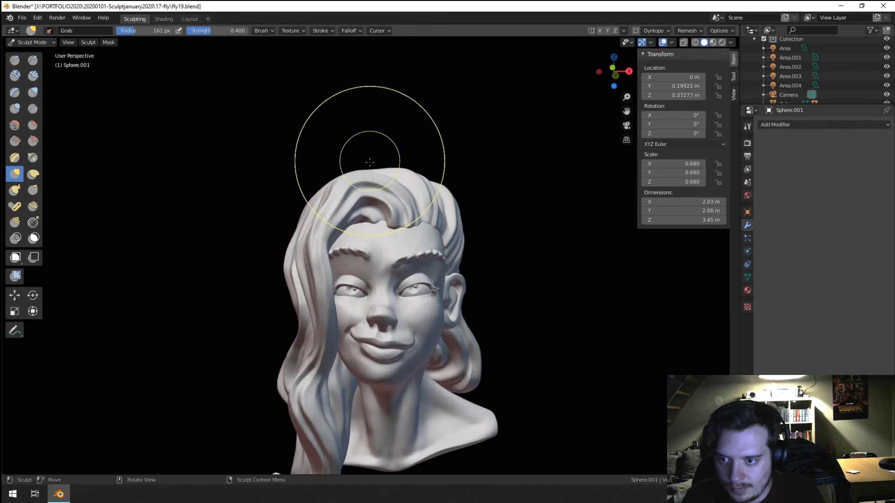
Step: Adjust the outline of the loose hair beside the cheek and chin with the Grab brush at a 159 px radius
shift+middle_drag(367, 226, 375, 162)
key(f)
click(323, 327)
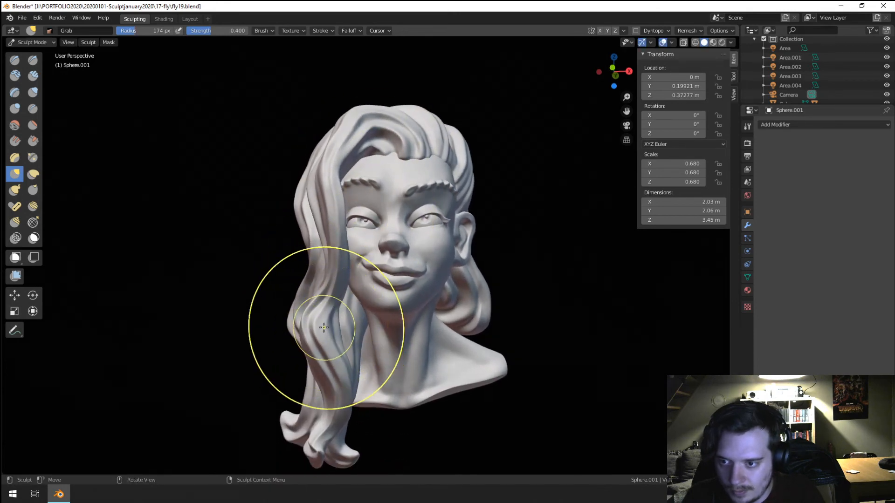
middle_drag(320, 348, 324, 349)
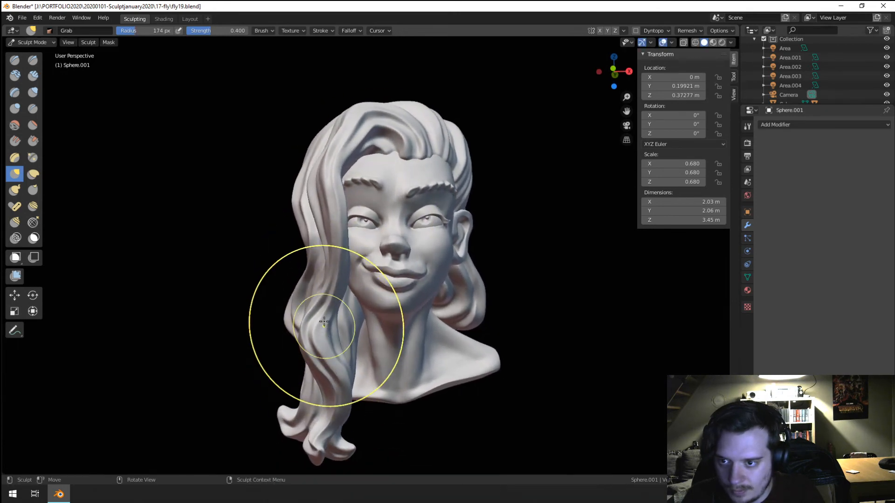
key(f)
click(334, 290)
drag(335, 289, 333, 287)
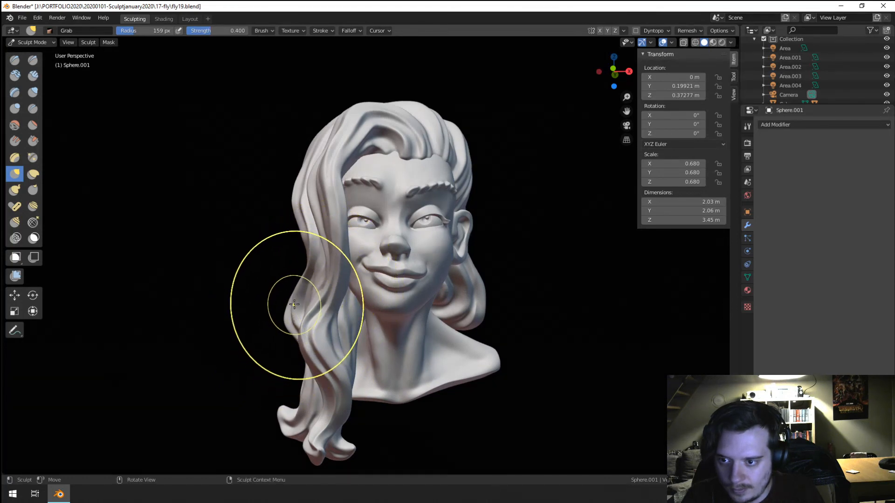
drag(295, 303, 297, 312)
Step: Reshape the lower end of the loose hair from the front and side with the Grab brush, using radii of 239 px and 351 px
key(f)
click(335, 329)
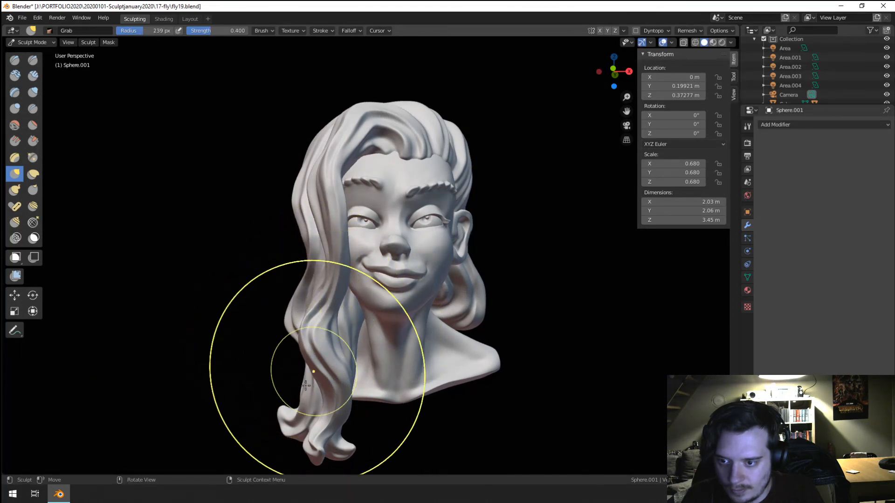
drag(317, 395, 324, 399)
middle_drag(330, 397, 256, 387)
key(f)
click(426, 419)
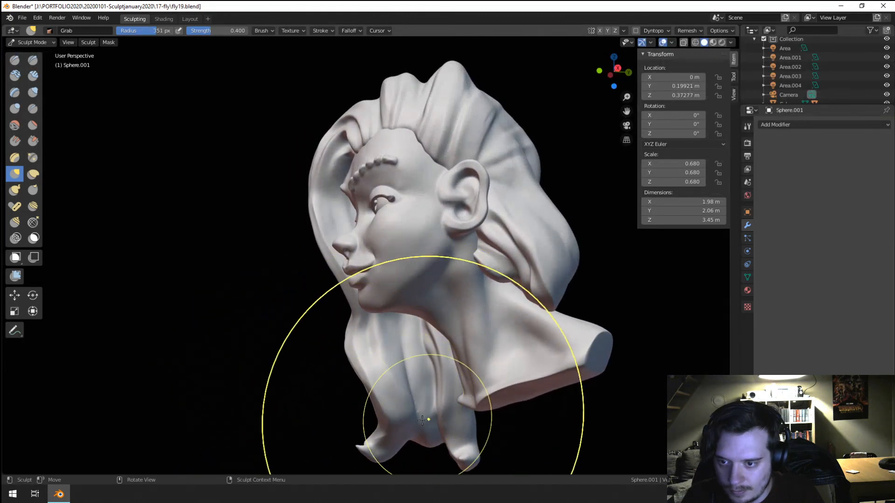
drag(427, 419, 410, 421)
Step: Return the hair mesh to Object Mode and switch to the Shading workspace
mouse_move(381, 421)
middle_down()
mouse_move(471, 425)
mouse_move(423, 344)
mouse_move(423, 375)
mouse_move(418, 285)
middle_up()
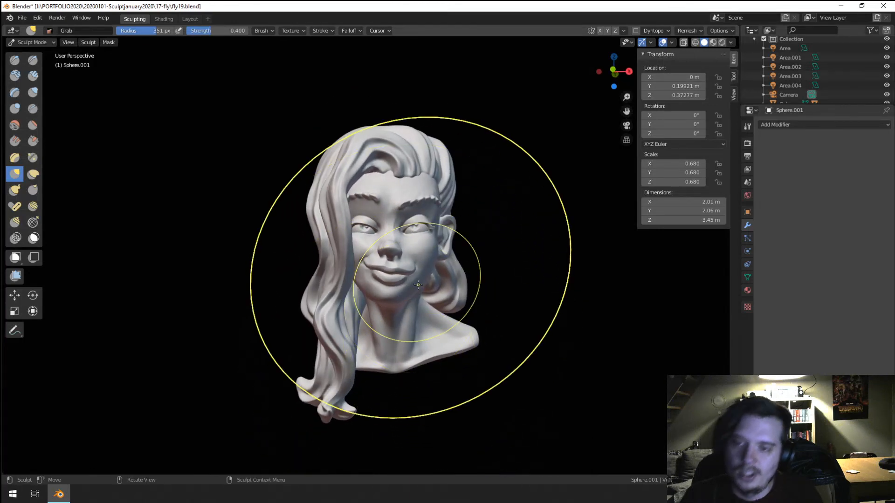
scroll(418, 284, up, 2)
click(32, 42)
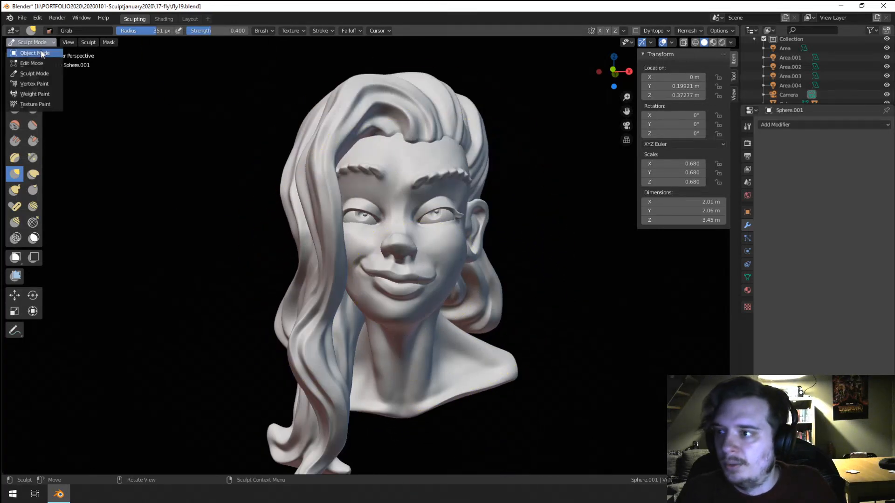
click(27, 50)
click(164, 19)
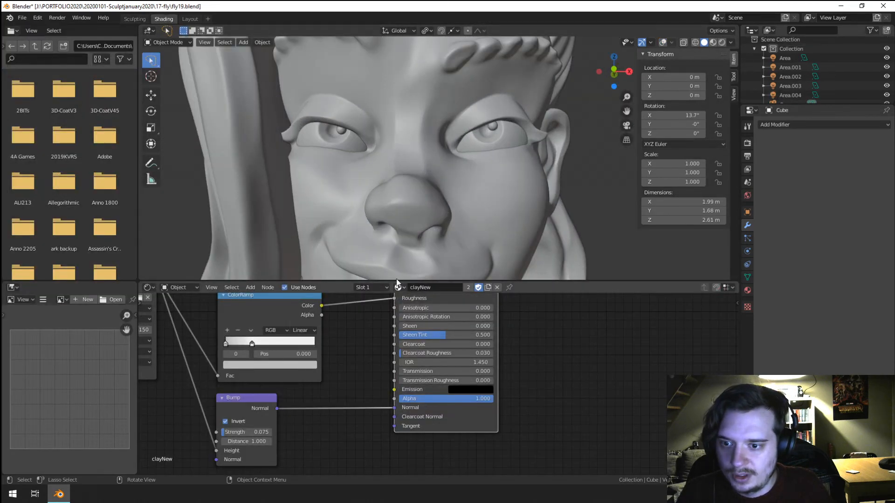
Step: Show the bust in Material Preview and assign the clayNew material to the eyeballs
click(349, 147)
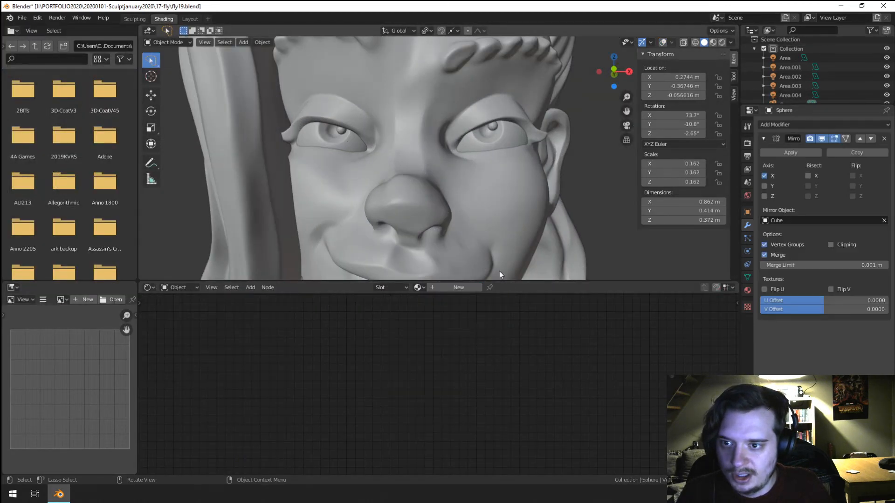
click(714, 43)
click(418, 287)
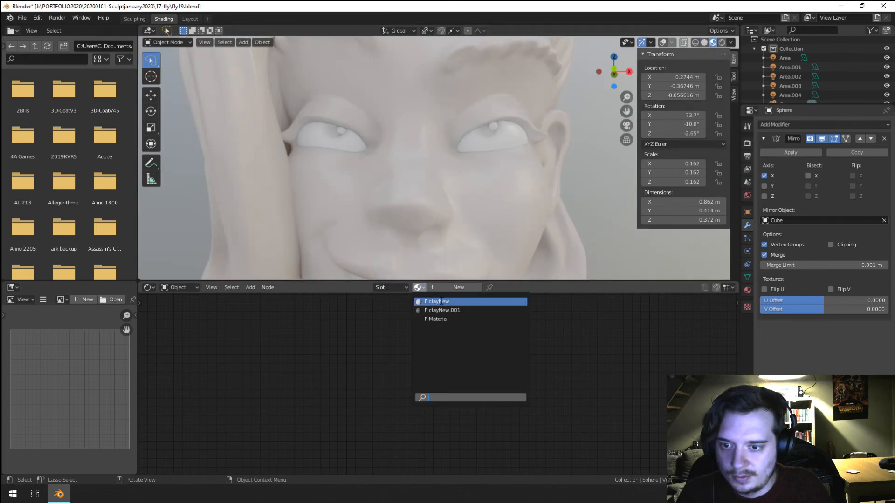
click(443, 301)
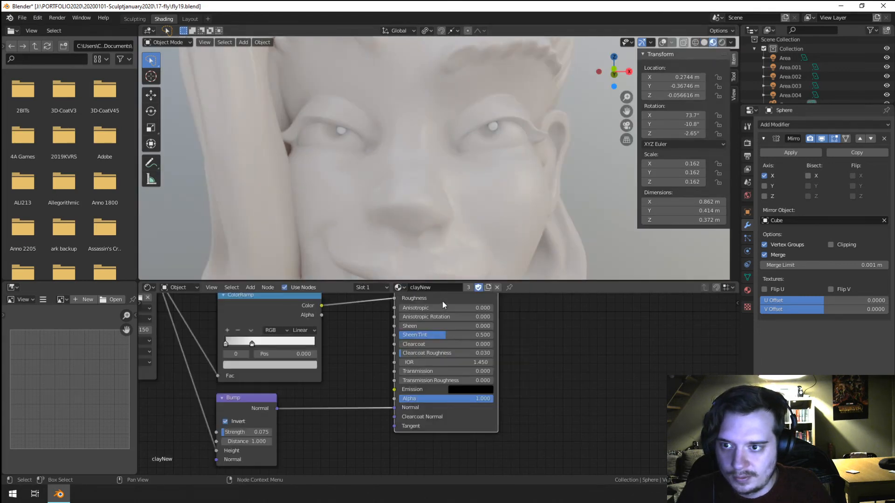
Step: Assign Material to the loose-hair-side highlight sphere and rename that material shadowblocker
click(371, 195)
click(418, 287)
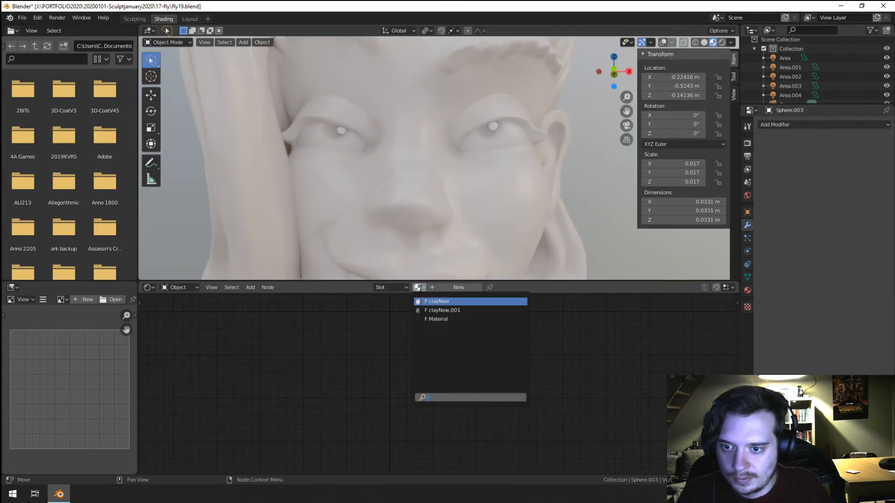
click(438, 318)
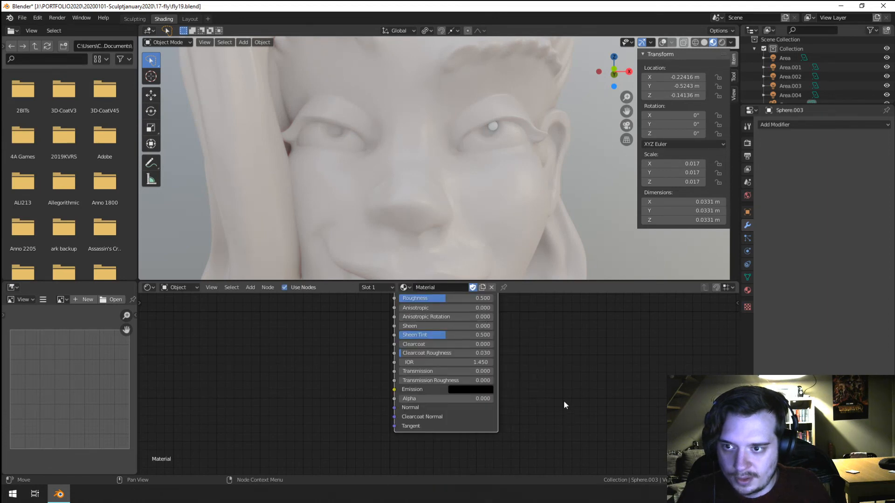
scroll(562, 397, down, 2)
middle_drag(528, 324, 530, 359)
scroll(521, 329, up, 1)
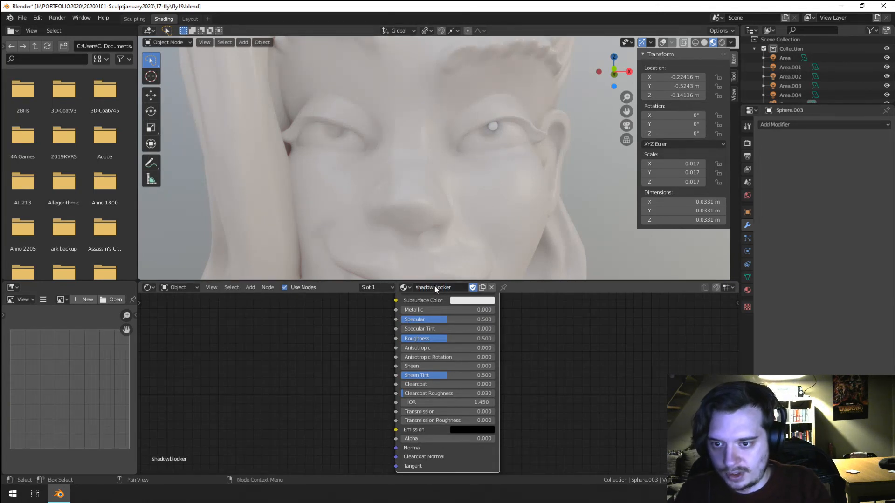
Step: Assign clayNew.001 to the loose-hair-side highlight sphere and brighten its RGB node colour to near white
click(405, 287)
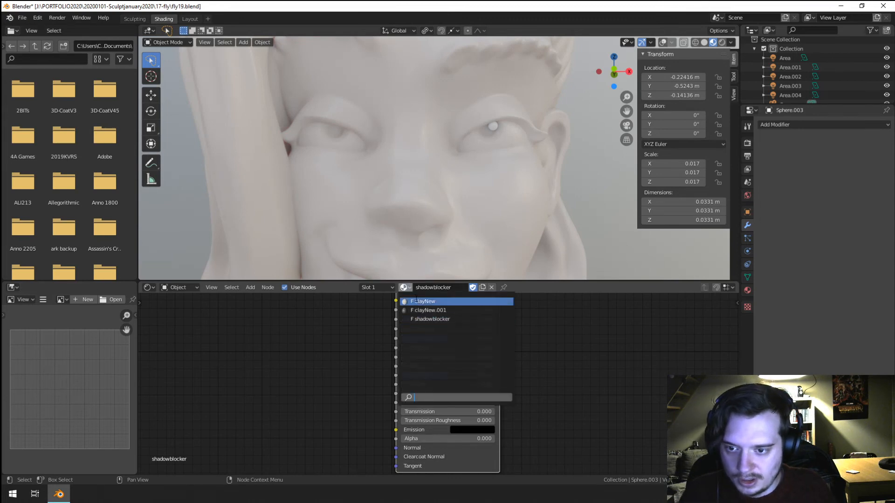
click(416, 301)
click(408, 289)
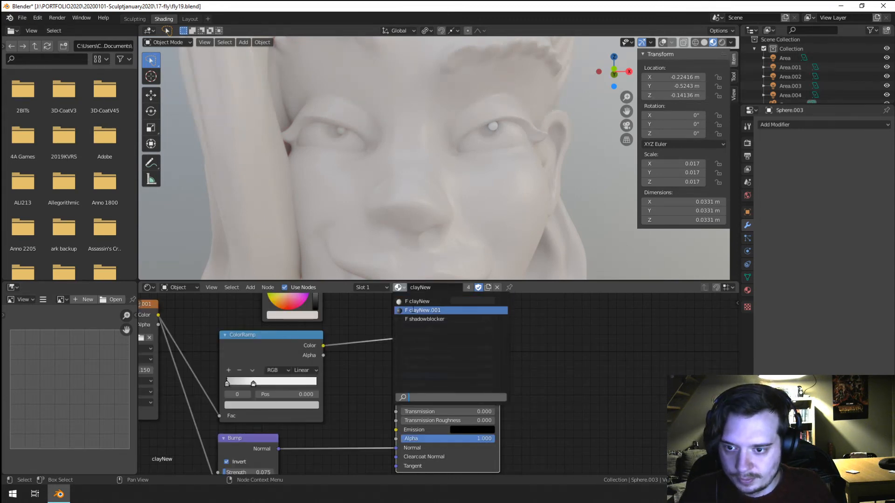
click(413, 312)
middle_drag(431, 328, 431, 398)
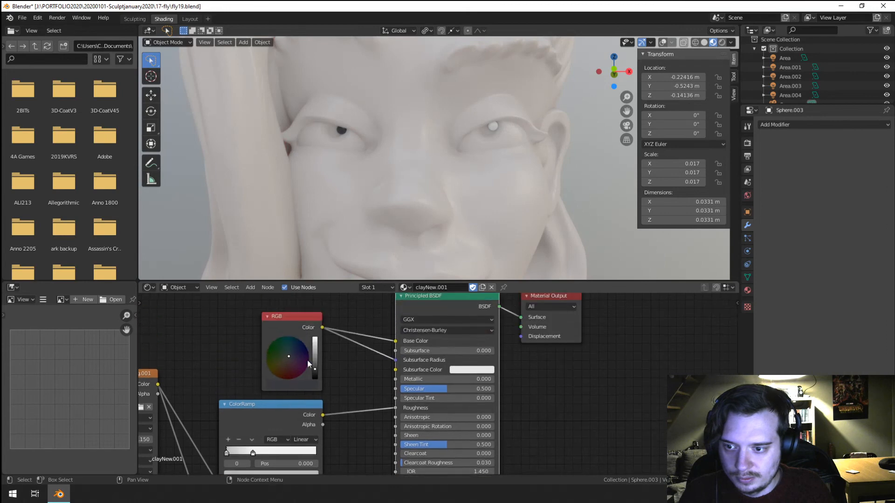
drag(316, 354, 315, 337)
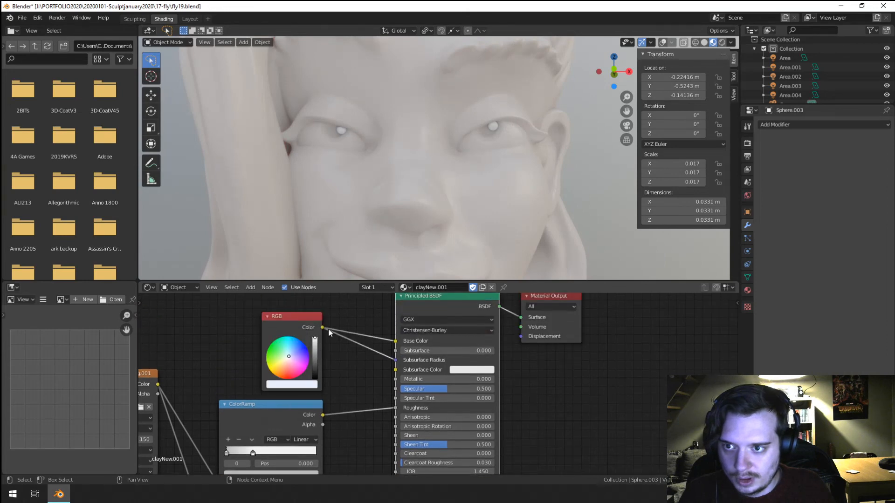
Step: Assign the clayNew material to the highlight sphere on the exposed-ear side
click(495, 126)
click(403, 287)
click(419, 301)
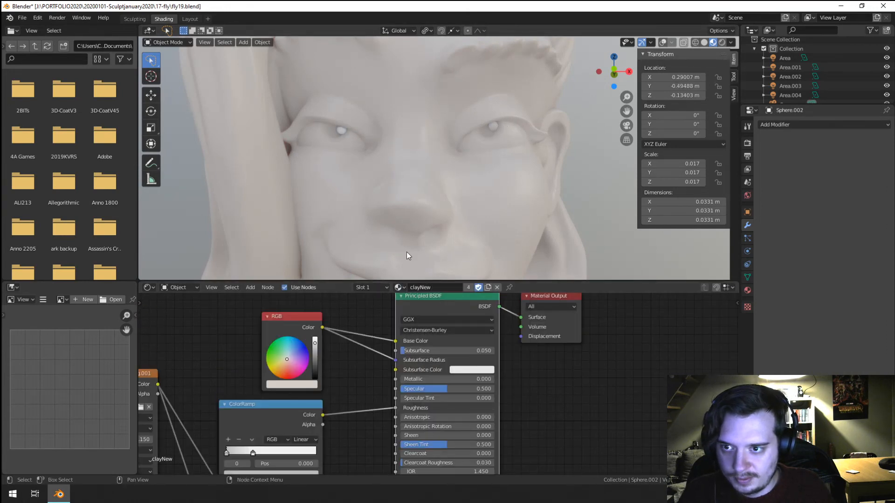
Step: Select the eyeballs and change their material to clayNew.001
click(407, 255)
click(399, 287)
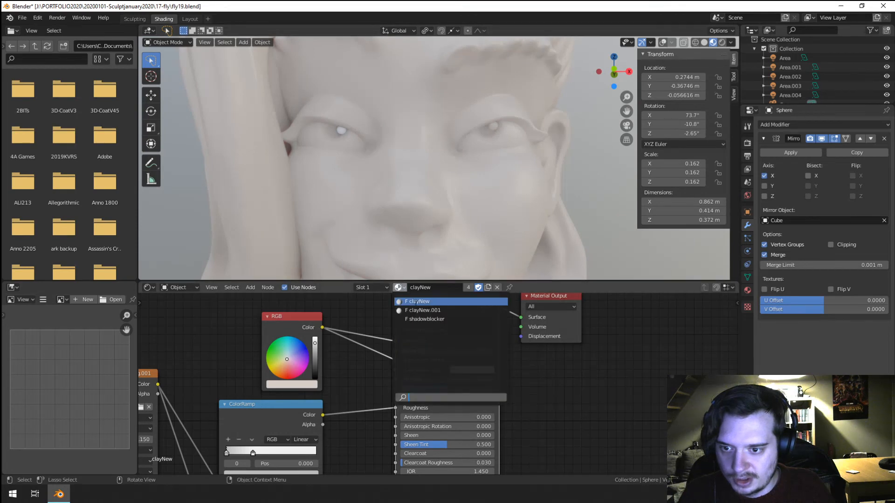
click(415, 302)
click(399, 287)
click(421, 310)
Step: Darken the clayNew.001 RGB node colour slightly while viewing the eye from the side
key(KP_Decimal)
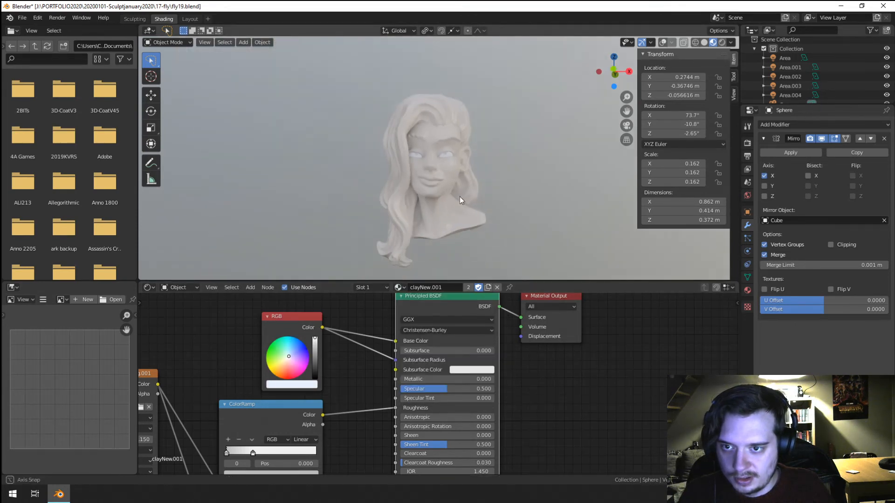
middle_drag(459, 200, 404, 201)
scroll(405, 201, up, 8)
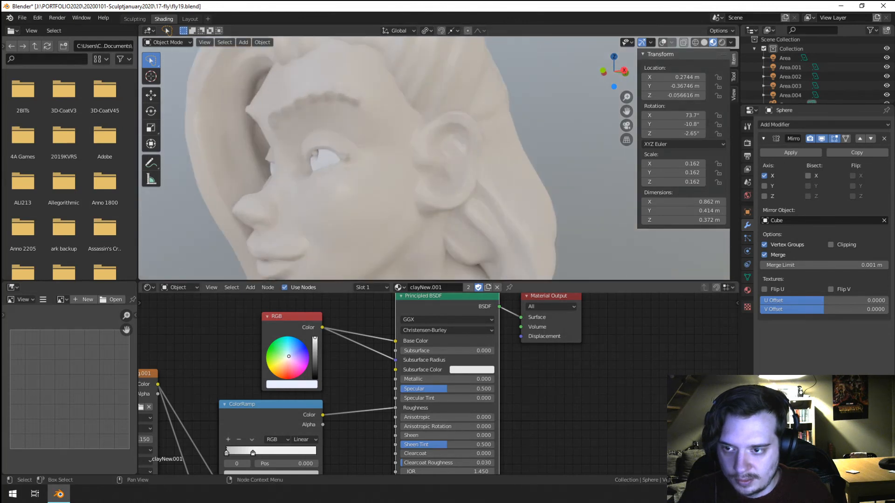
drag(314, 338, 315, 343)
Step: Open the Emission colour of the clayNew.001 Principled BSDF node and check the eyes from the front
scroll(466, 391, down, 3)
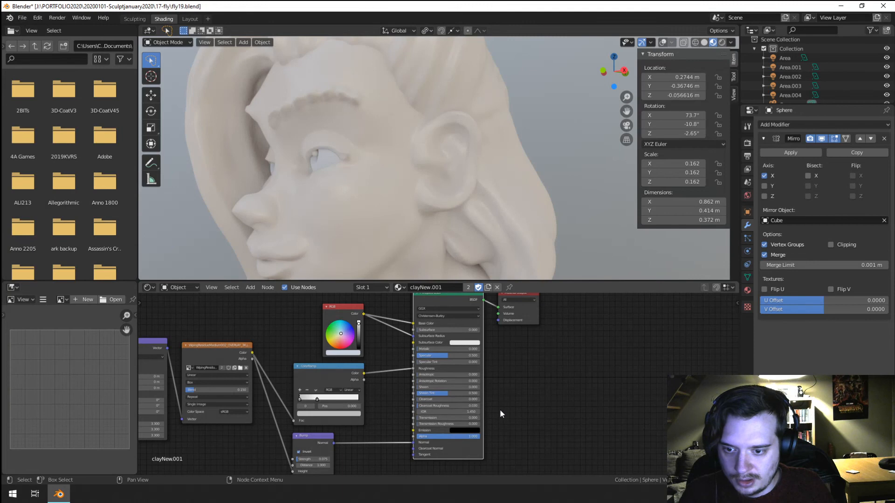
scroll(499, 413, up, 1)
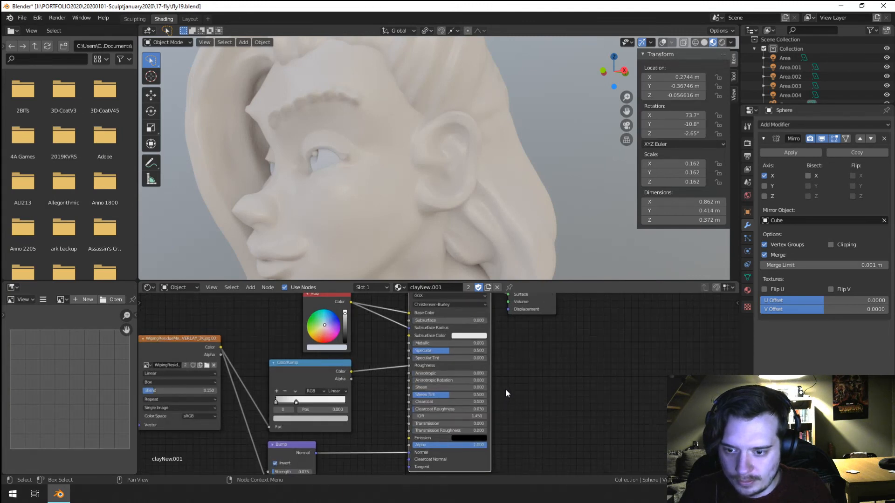
click(469, 438)
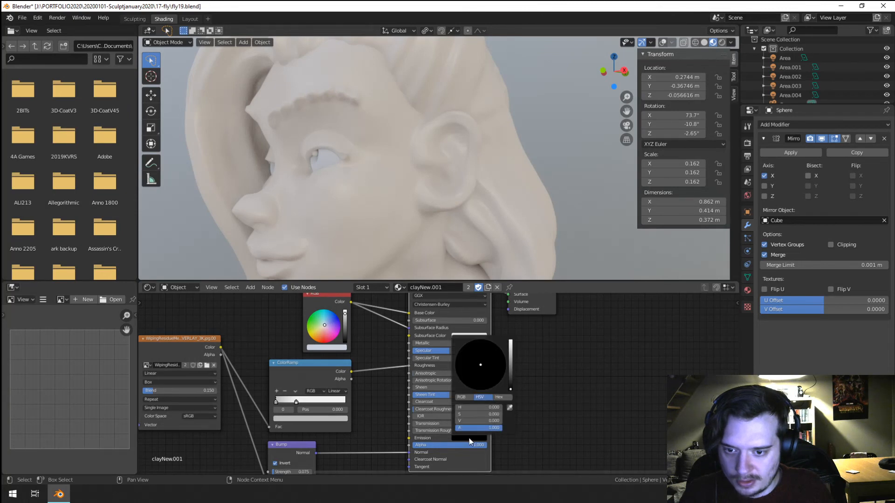
middle_drag(559, 354, 629, 426)
scroll(261, 140, up, 2)
middle_drag(298, 163, 346, 174)
scroll(347, 174, down, 4)
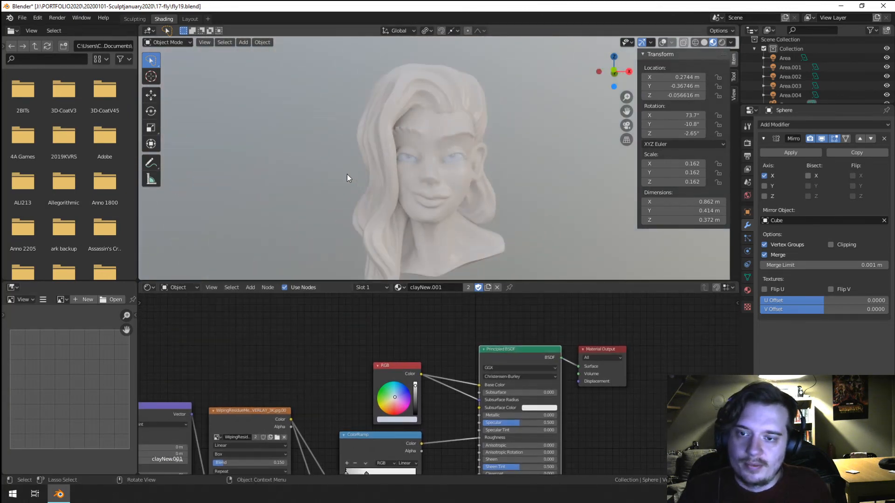
Step: Switch to the Sculpting workspace and change from the eye highlight sphere to sculpting the hair object
click(134, 18)
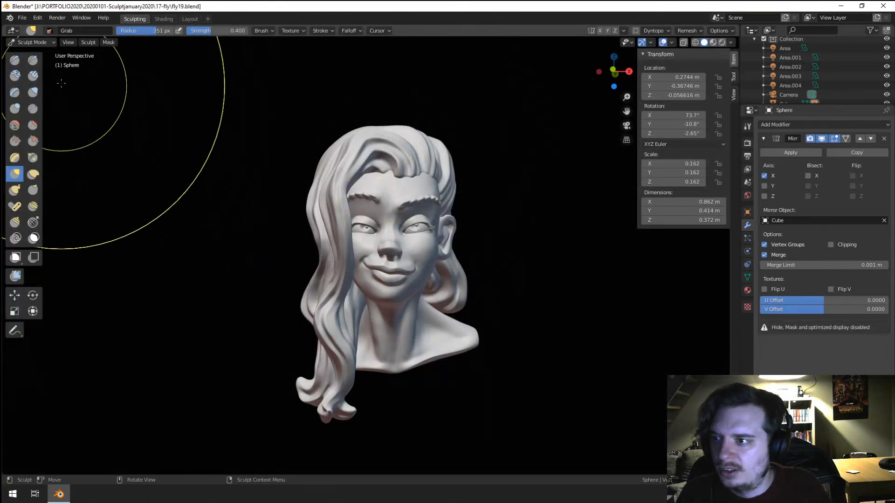
click(32, 42)
click(28, 50)
click(416, 154)
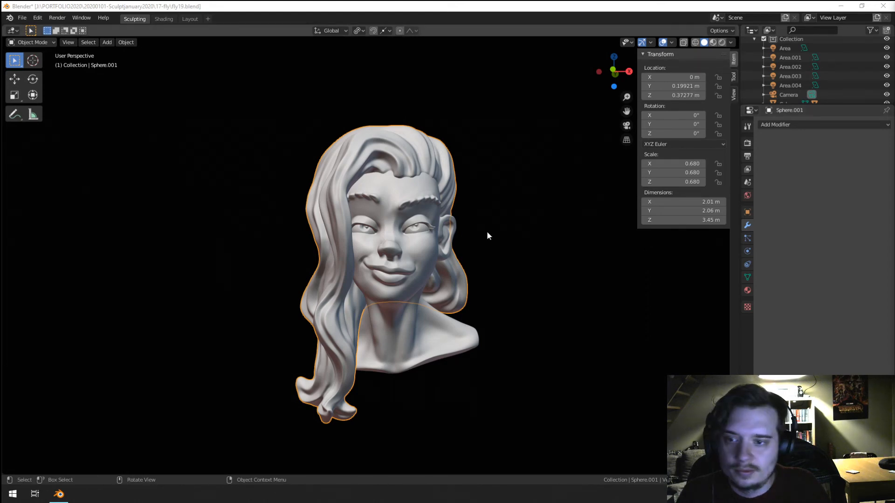
scroll(487, 229, up, 2)
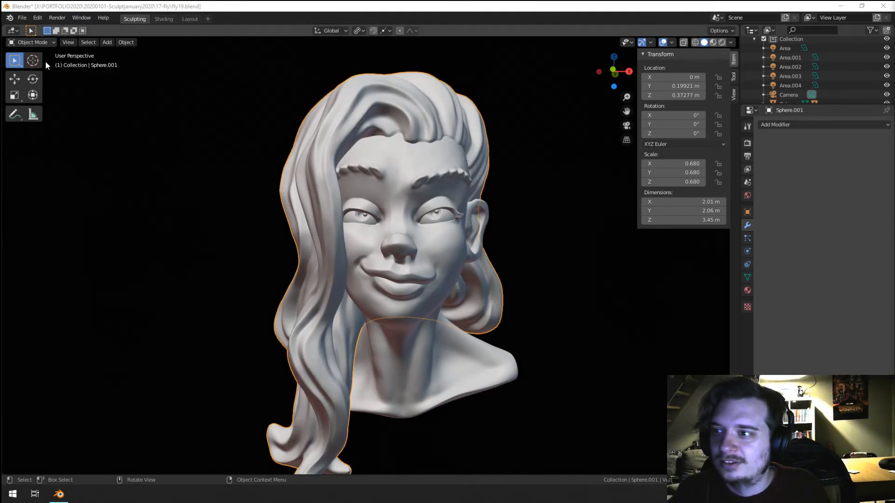
click(30, 42)
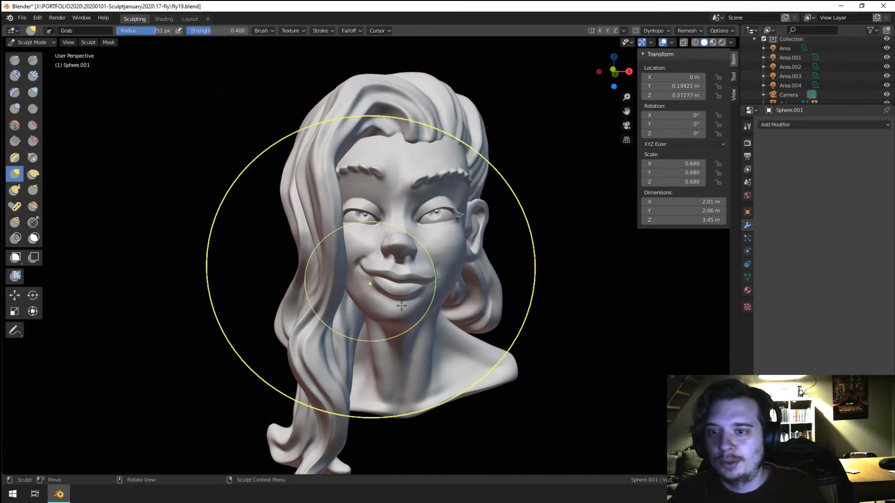
Step: Reshape the crown of the hair with the Grab brush, reducing its radius to 216 px and finally 143 px
shift+middle_drag(372, 266, 370, 336)
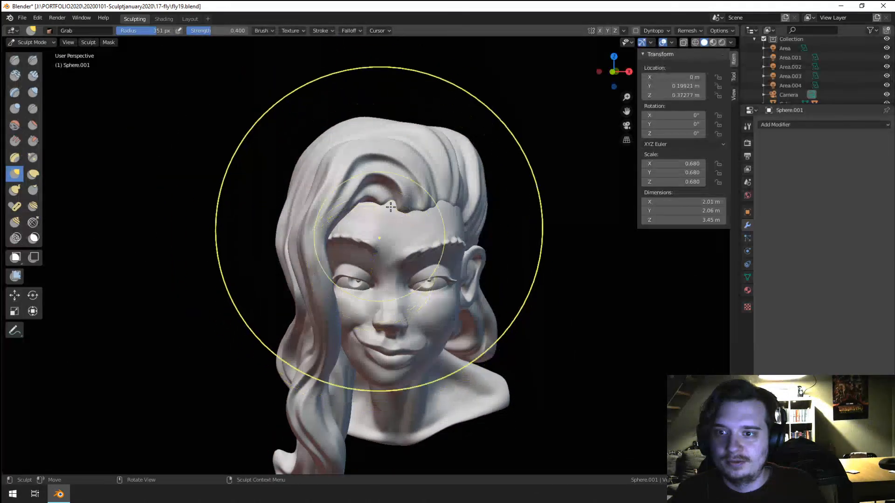
key(f)
click(357, 121)
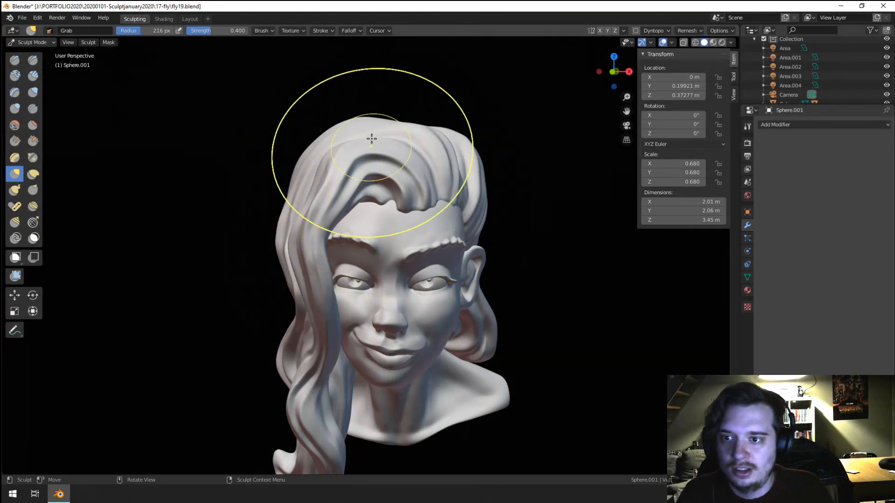
mouse_move(393, 118)
middle_down()
mouse_move(383, 159)
mouse_move(400, 155)
mouse_move(384, 187)
mouse_move(433, 104)
mouse_move(422, 119)
middle_up()
key(bracketleft)
key(bracketleft)
key(bracketleft)
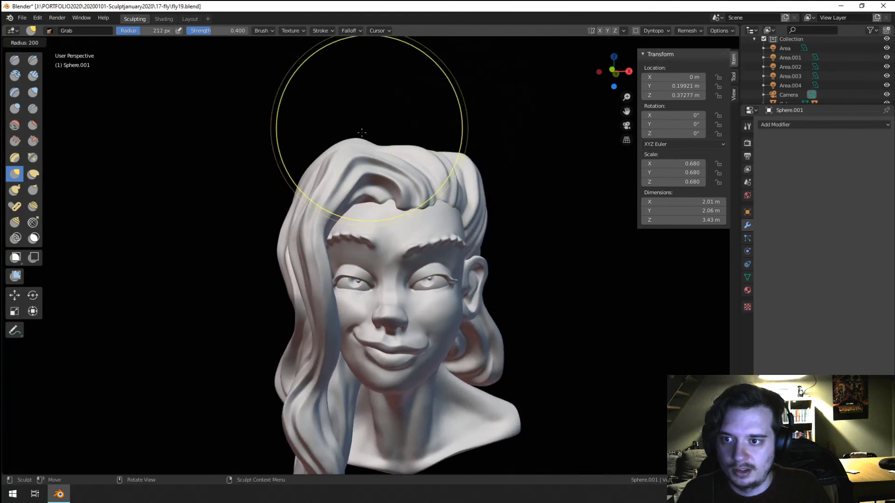
drag(339, 147, 375, 130)
key(f)
click(342, 132)
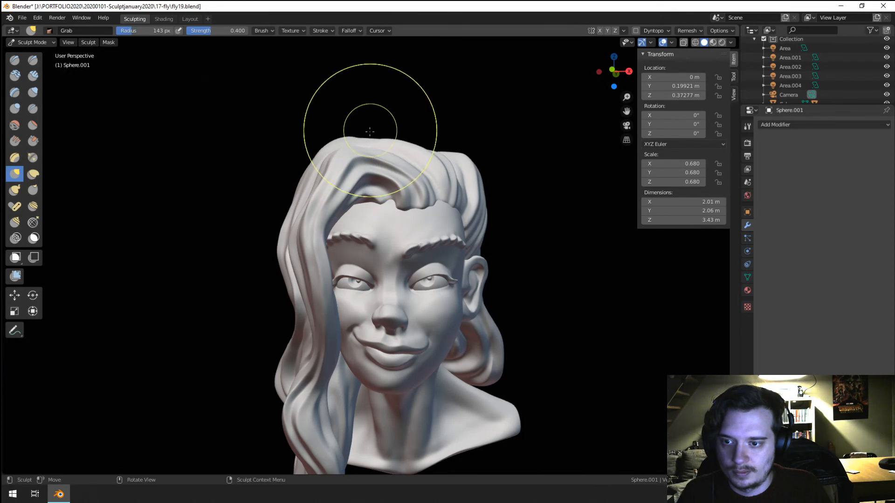
Step: Check the new hair silhouette from a distance and return the hair to Object Mode
mouse_move(349, 119)
middle_down()
mouse_move(332, 130)
mouse_move(309, 124)
mouse_move(377, 124)
mouse_move(355, 144)
mouse_move(365, 128)
middle_up()
scroll(337, 185, down, 3)
middle_drag(338, 186, 340, 161)
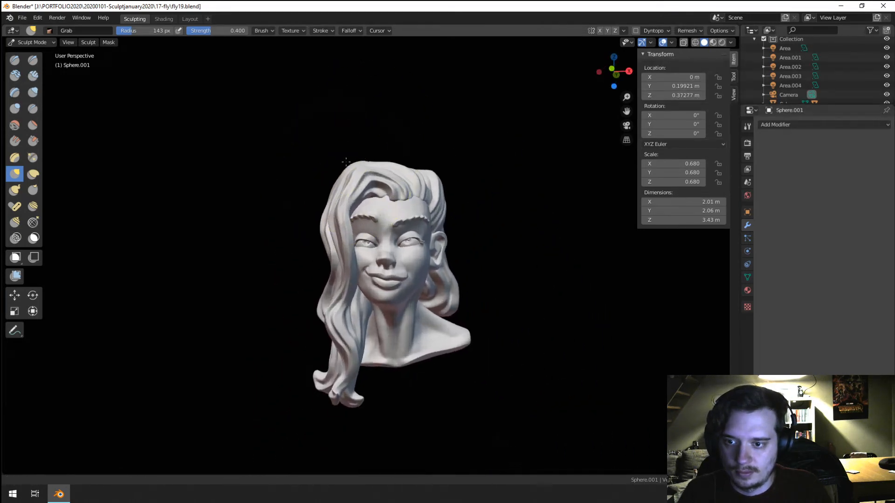
scroll(339, 159, up, 2)
click(32, 42)
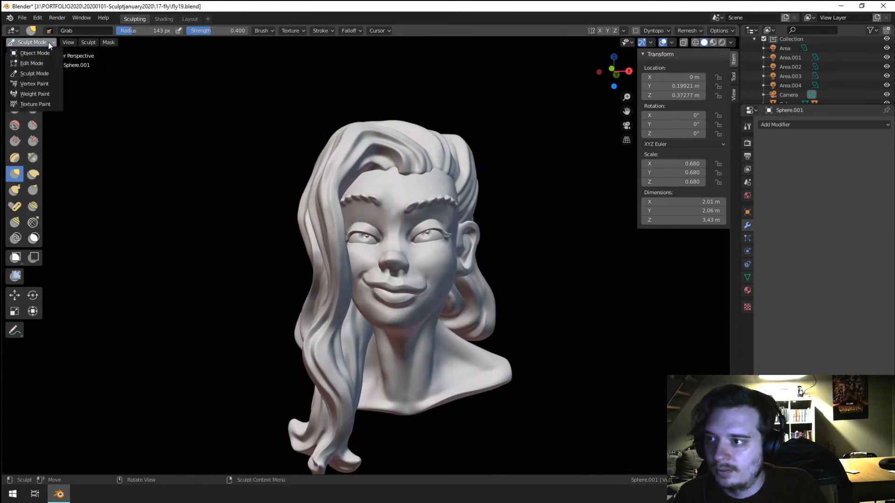
click(35, 52)
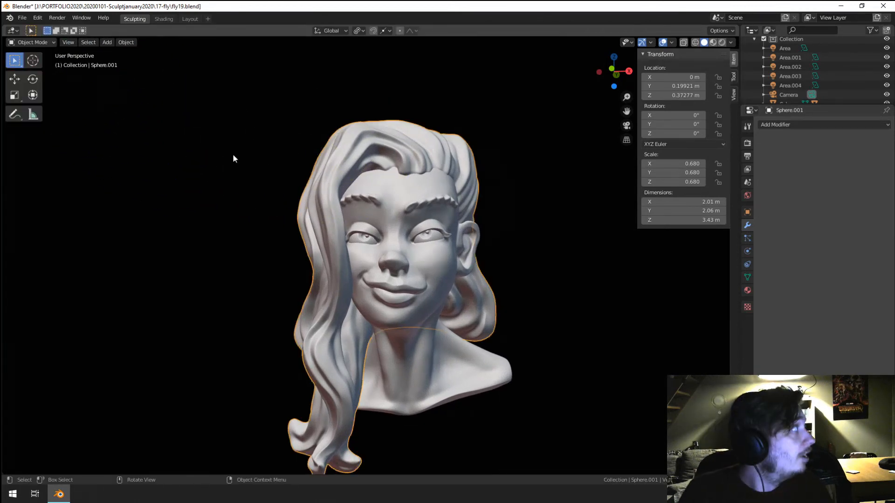
Step: Examine the bust's face and hair from the front and the loose-hair side at different distances
scroll(476, 277, up, 2)
scroll(502, 243, down, 2)
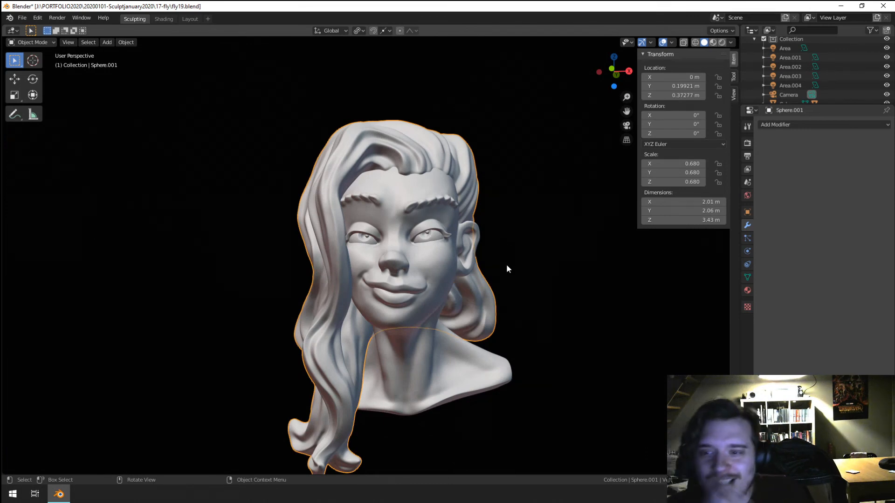
scroll(508, 242, up, 1)
scroll(459, 234, up, 2)
middle_drag(515, 234, 493, 224)
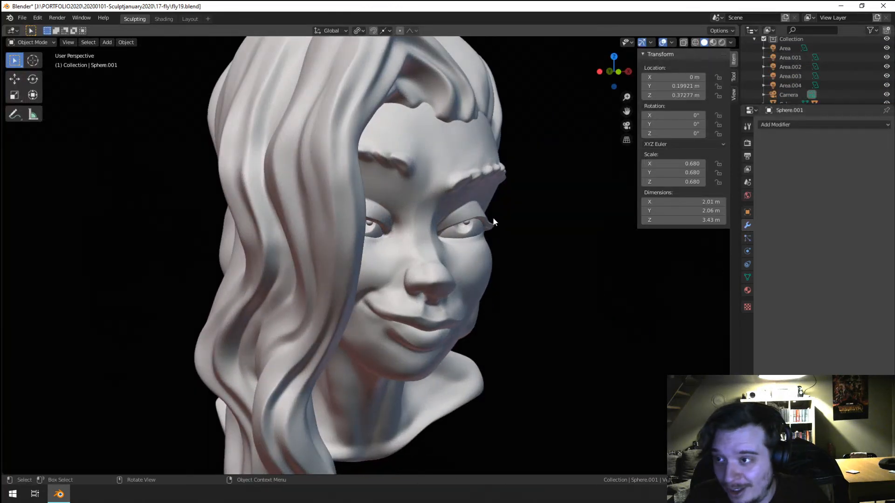
scroll(493, 219, down, 3)
middle_drag(477, 238, 469, 271)
scroll(470, 274, up, 2)
scroll(467, 261, down, 2)
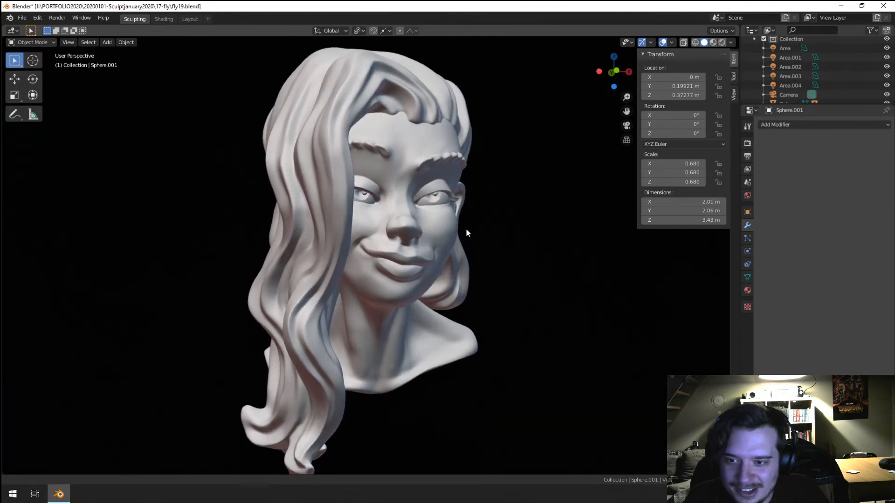
Step: Switch to the Layout workspace and check how the bust is framed through the scene camera
click(184, 21)
scroll(270, 264, down, 2)
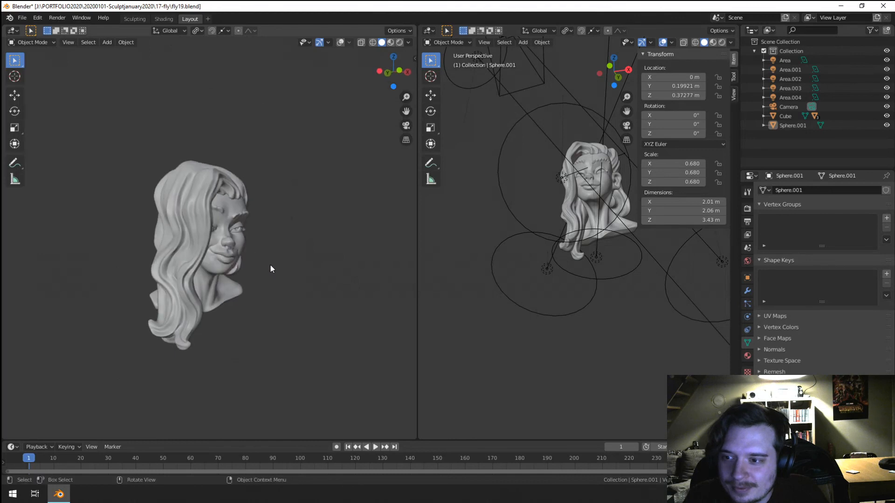
mouse_move(270, 264)
middle_down()
mouse_move(253, 271)
mouse_move(186, 265)
mouse_move(255, 272)
middle_up()
scroll(256, 272, up, 4)
key(KP_0)
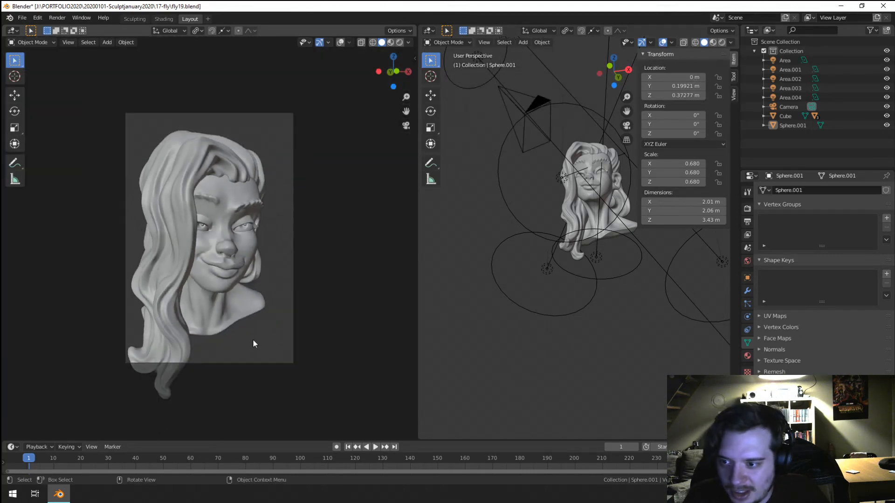
key(KP_0)
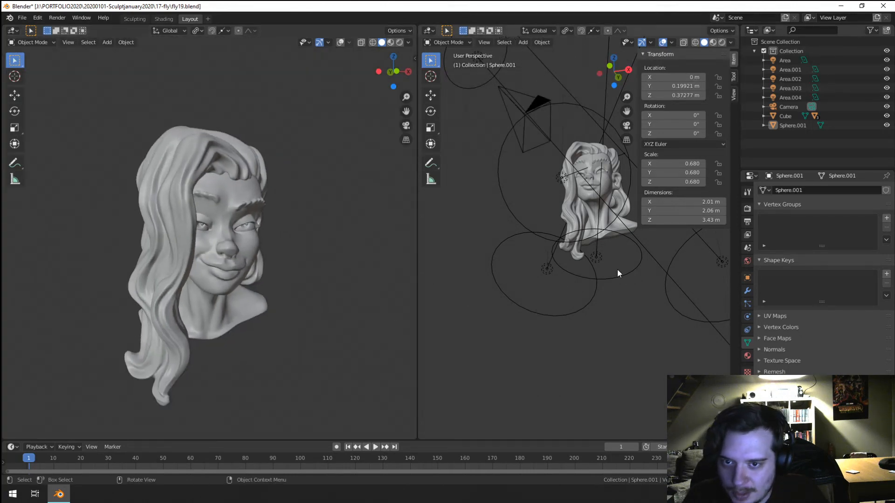
Step: Select the camera, align it to the current view and move it back along its local Z axis until the whole bust fits
scroll(616, 268, down, 1)
click(538, 129)
key(KP_0)
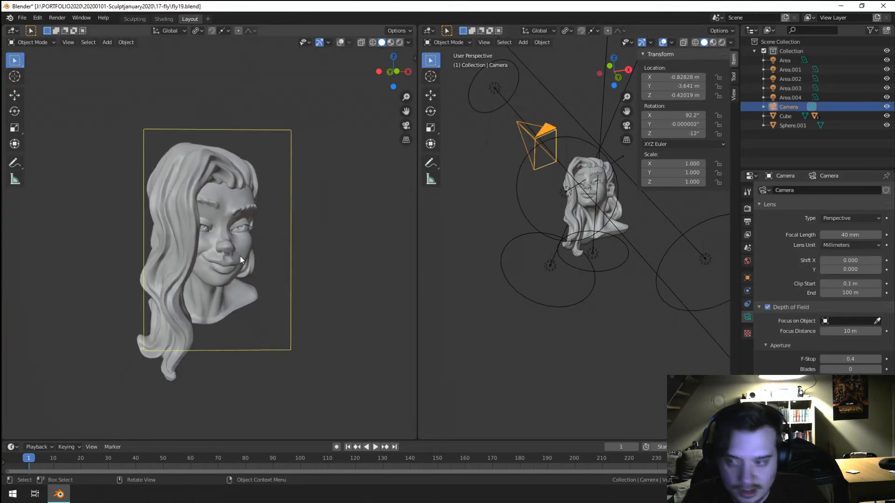
key(g)
key(z)
key(z)
click(250, 286)
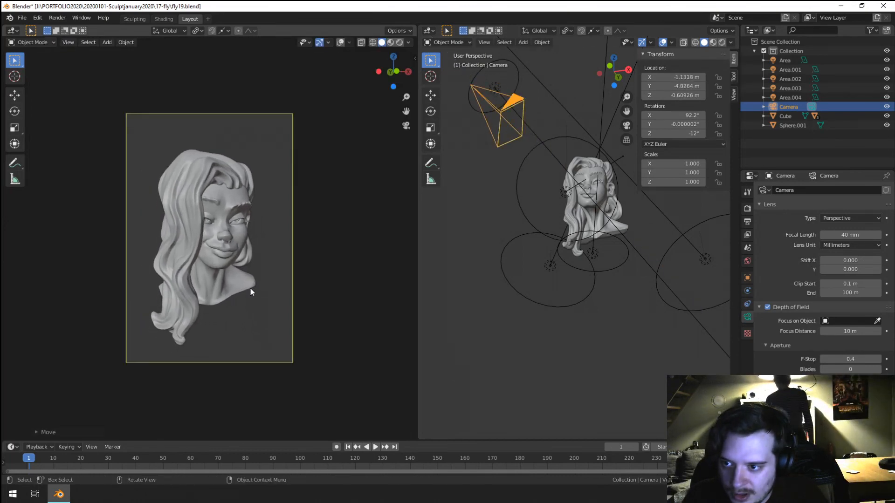
Step: Align the camera to a slightly rotated, lower view of the bust and adjust its distance along local Z
middle_drag(250, 286, 218, 285)
key(KP_0)
key(g)
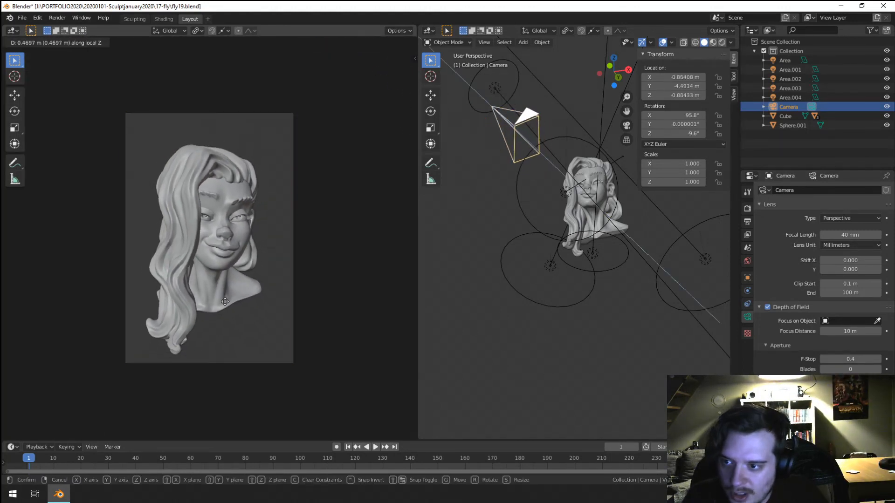
click(225, 308)
scroll(281, 320, up, 3)
scroll(277, 292, down, 1)
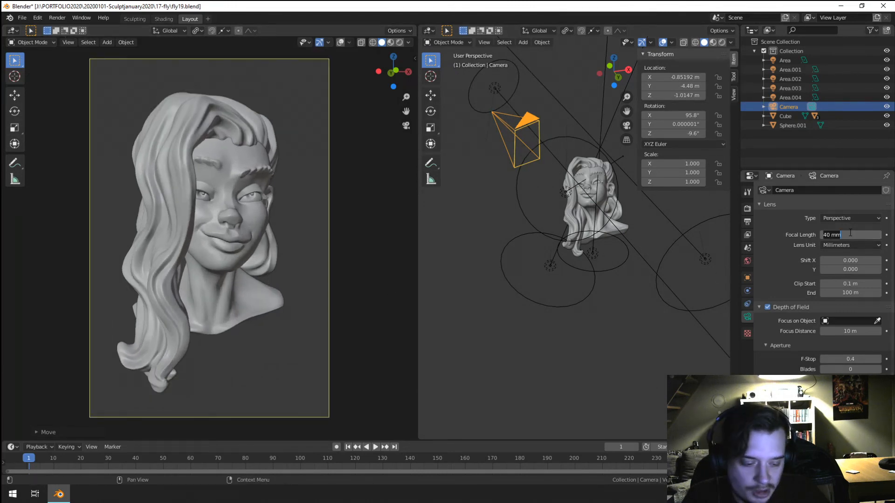
Step: Set the camera's focal length to 80 mm and move it back about 4.3 m along local Z to frame the bust
text(80)
key(Return)
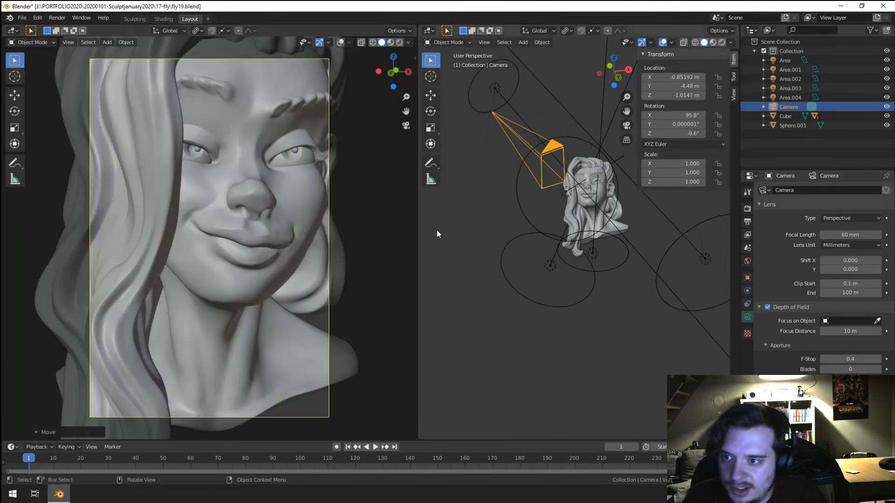
key(g)
key(z)
key(z)
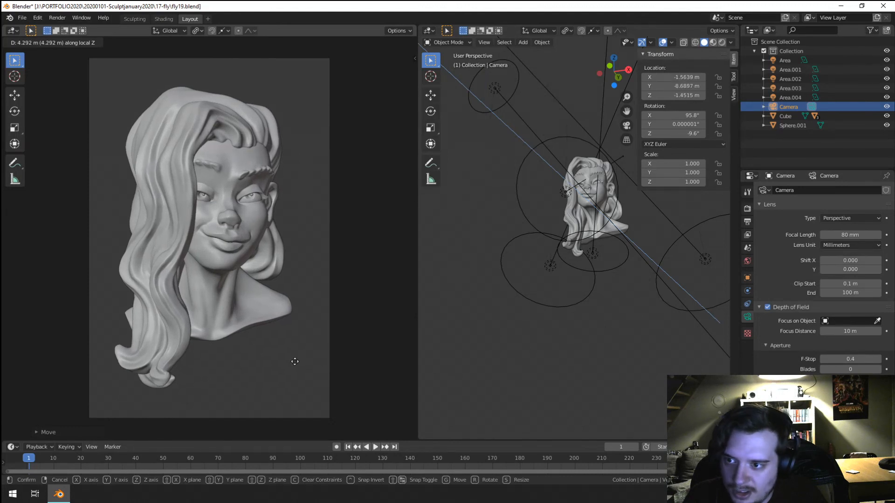
click(294, 361)
Step: Try framing the bust from the exposed-ear side by aligning the camera to that view and moving it back along local Z
middle_drag(266, 264, 233, 257)
key(ctrl+alt+KP_0)
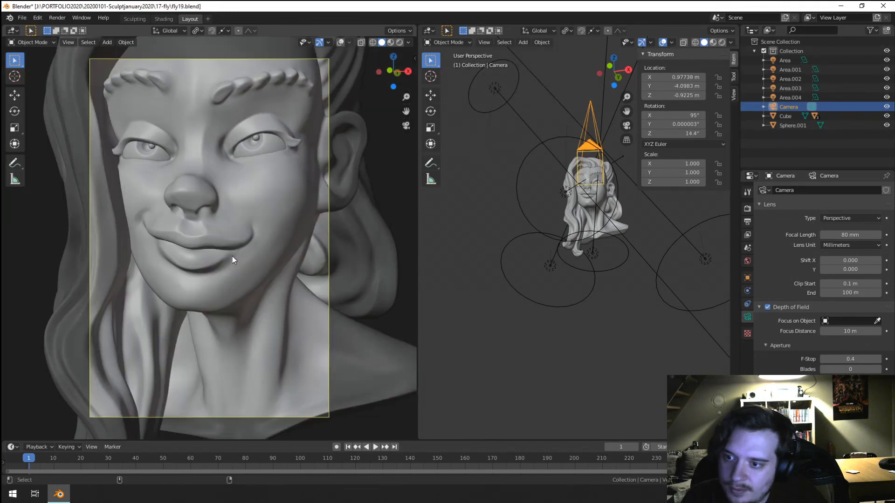
key(g)
key(z)
key(z)
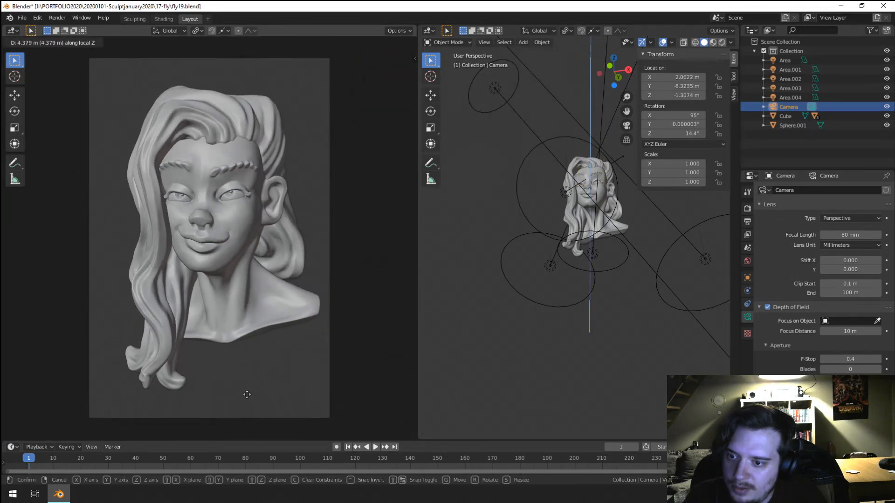
click(249, 400)
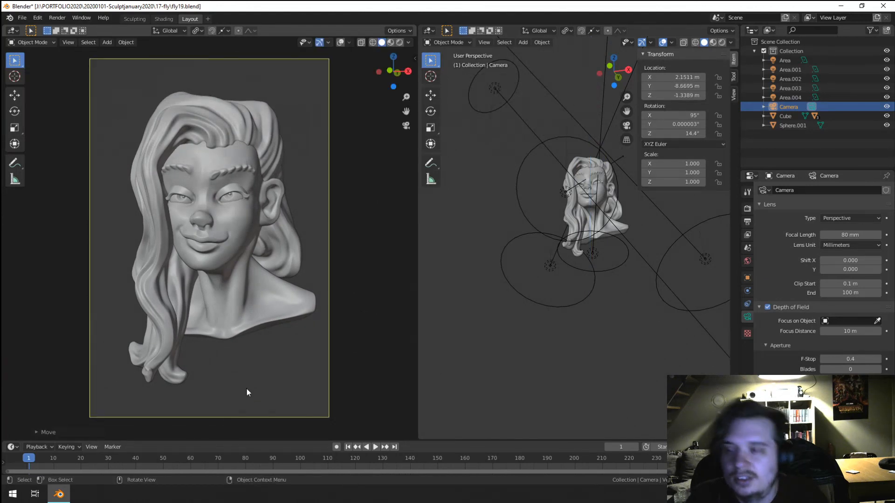
Step: Align the camera to a nearly frontal view of the bust and move it back about 5.08 m along local Z
middle_drag(213, 298, 229, 276)
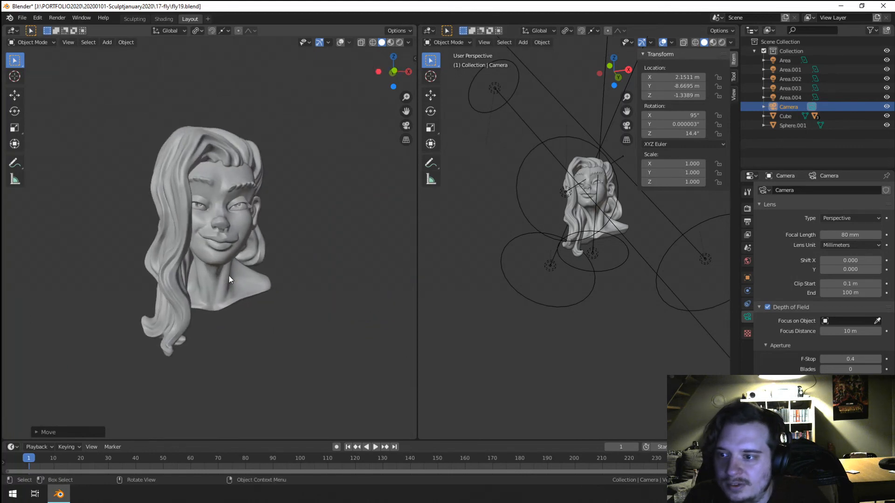
scroll(229, 276, up, 1)
key(ctrl+alt+KP_0)
key(g)
key(z)
key(z)
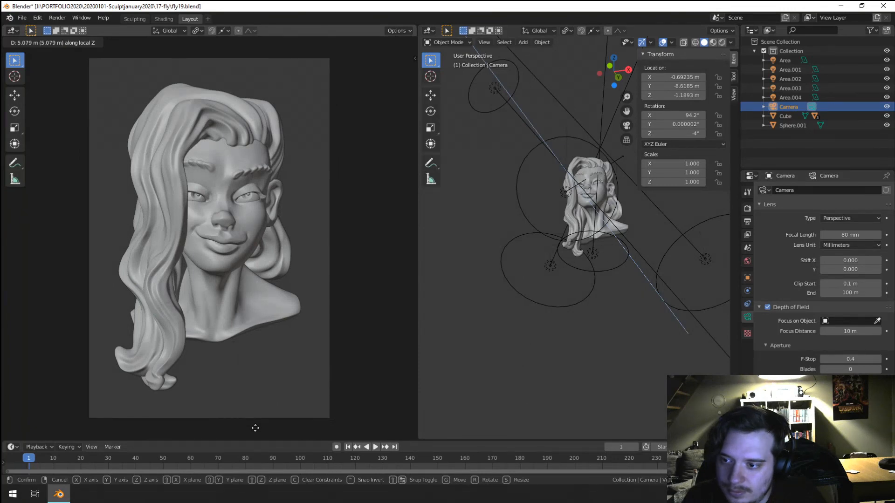
click(256, 427)
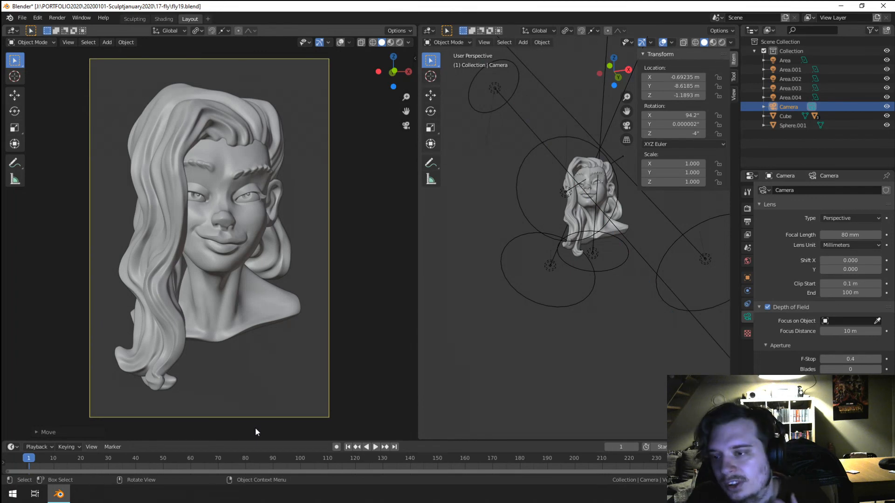
Step: Pinch the curled tips of the long front lock in Sculpt Mode with a 73 px Pinch/Magnify brush
click(142, 357)
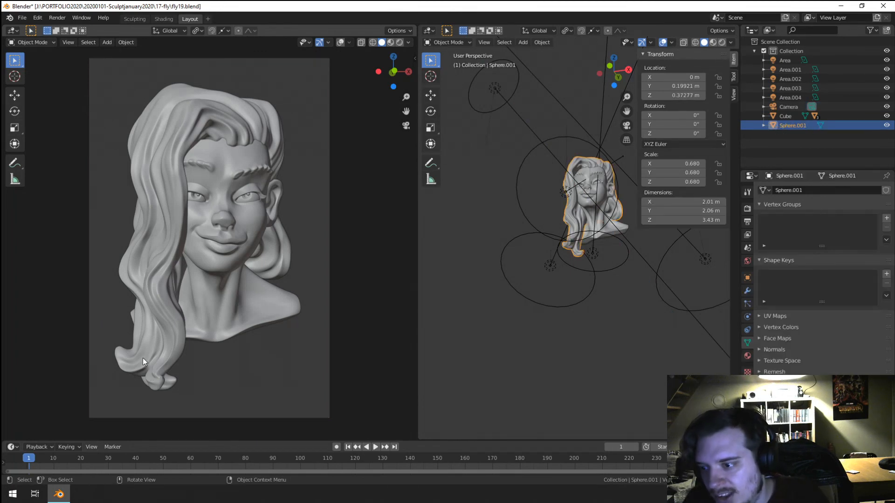
click(41, 46)
click(45, 74)
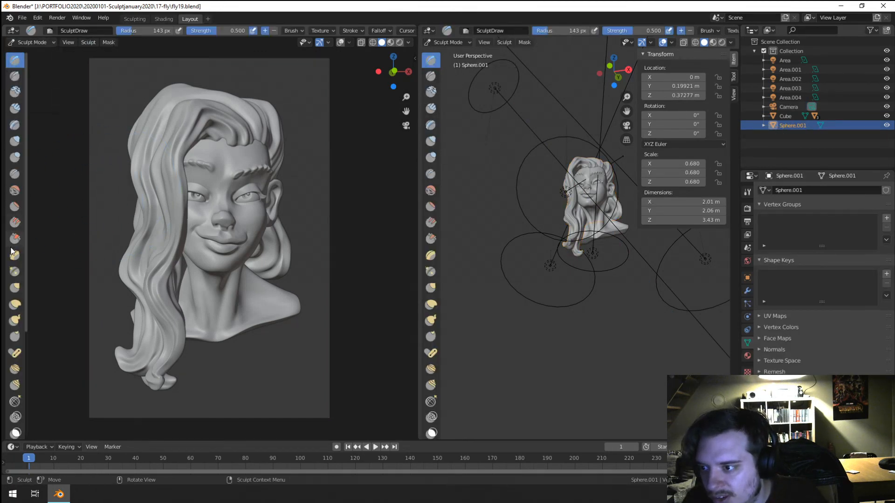
click(15, 272)
key(f)
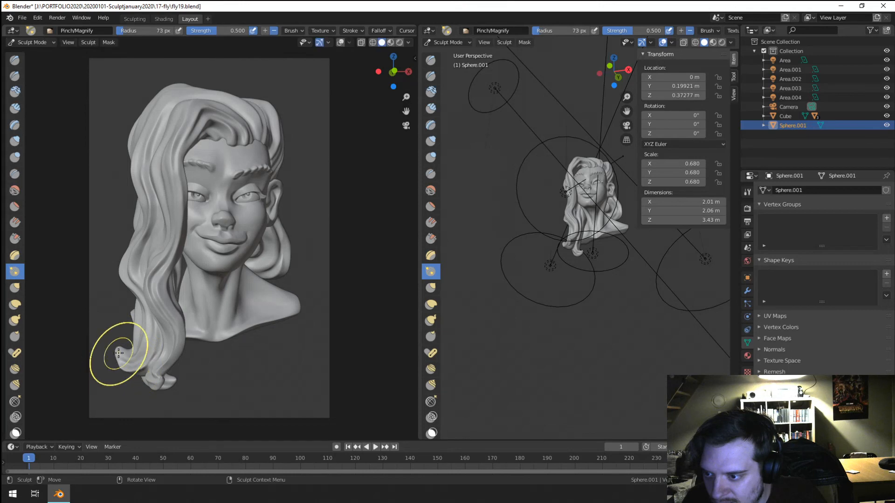
click(112, 345)
mouse_move(112, 345)
mouse_down()
mouse_move(172, 388)
mouse_move(217, 393)
mouse_up()
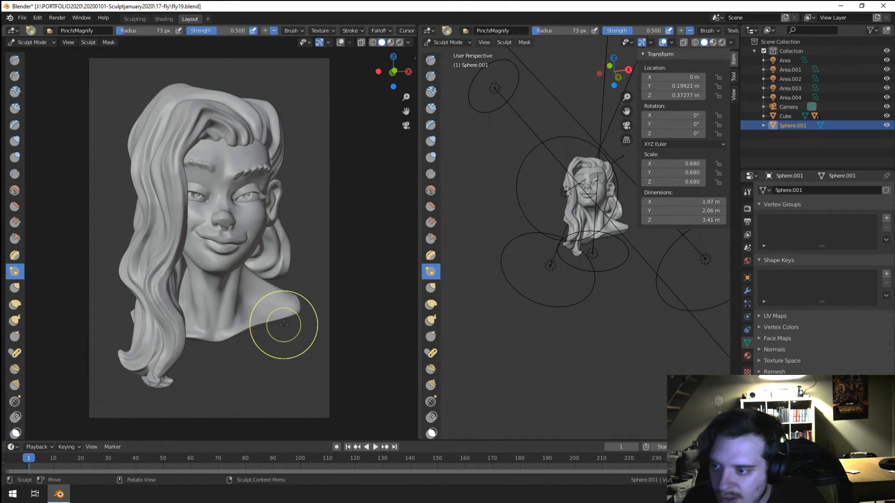
Step: Reshape the crown of the hair on the long-lock side using the Grab brush, enlarging its radius to 176 px
click(28, 42)
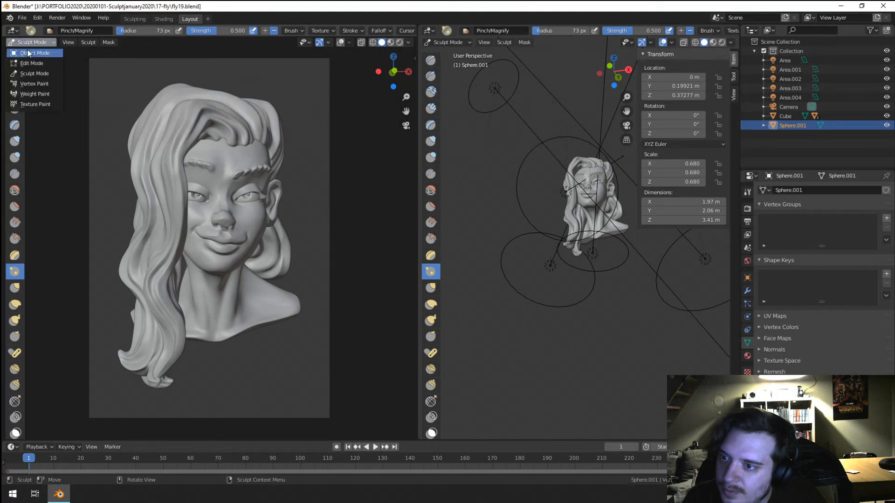
click(29, 53)
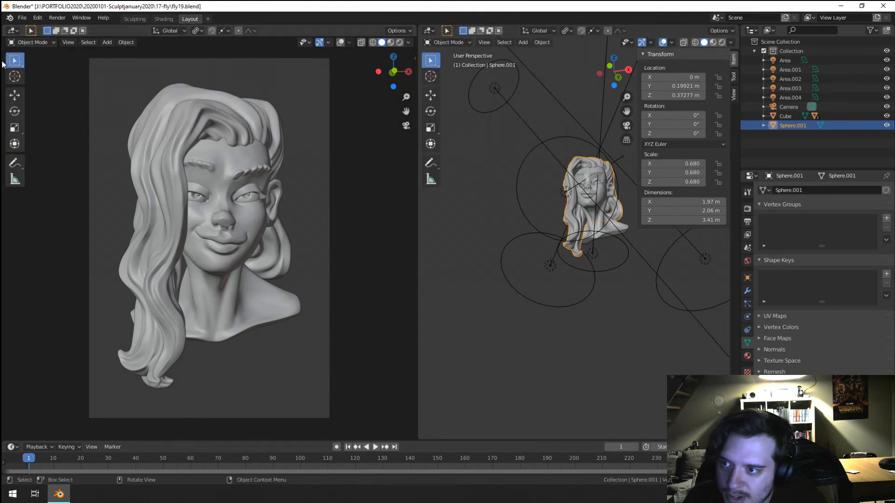
click(28, 42)
click(36, 73)
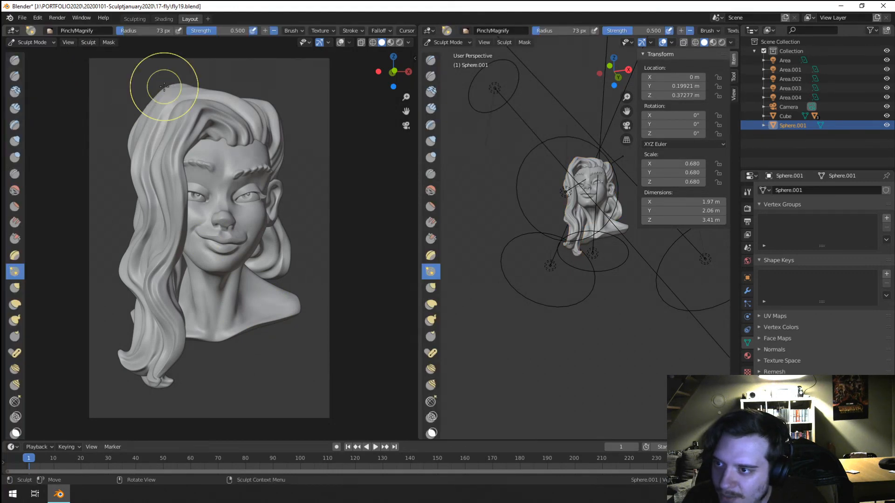
key(g)
drag(180, 91, 167, 106)
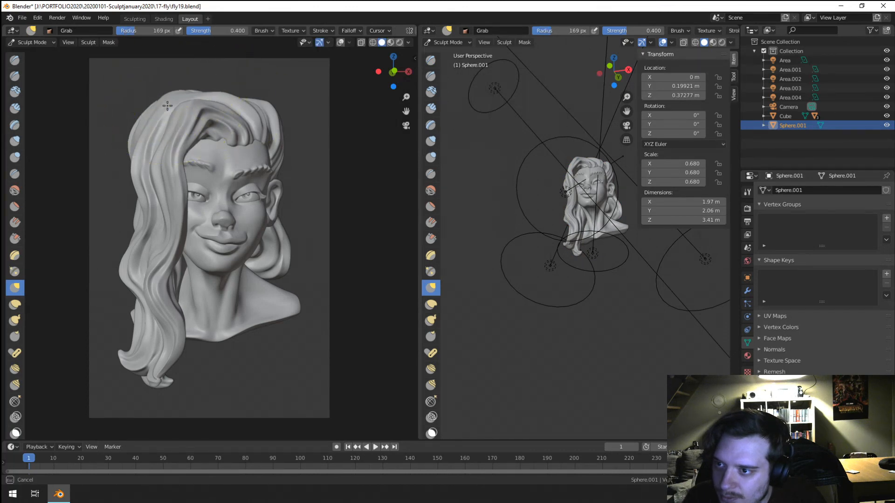
key(f)
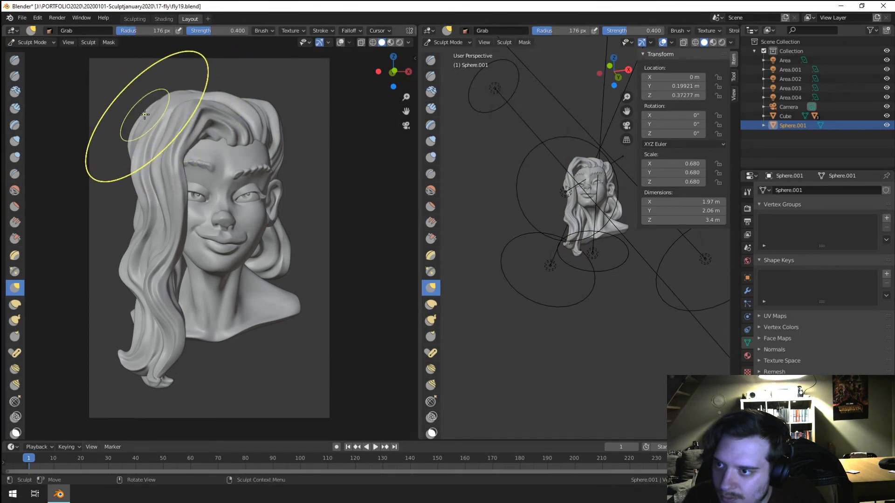
click(147, 121)
drag(141, 124, 141, 123)
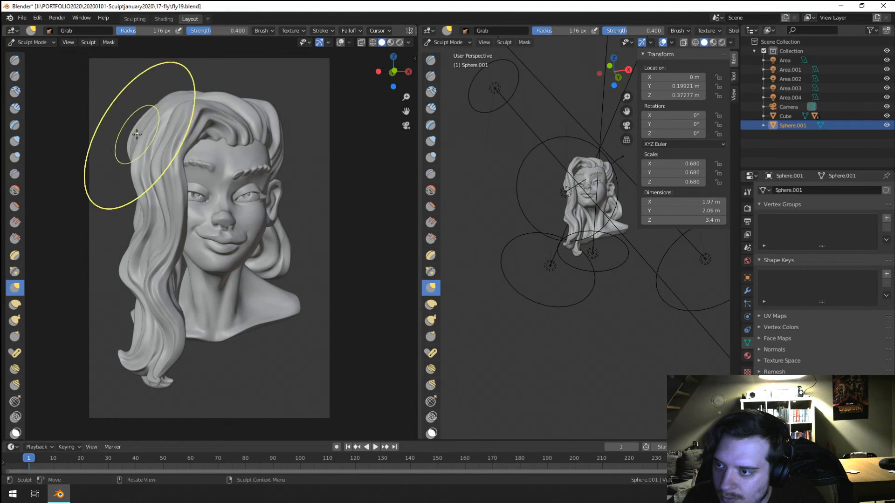
Step: Adjust the outer hair contour on the long-lock side with a 121 px Grab brush and the curl below the ear at 181 px
key(f)
click(98, 235)
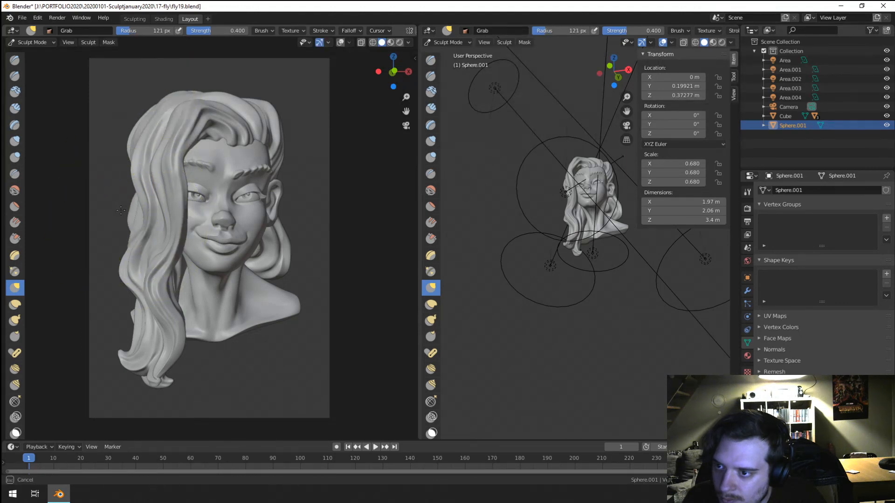
key(f)
click(271, 257)
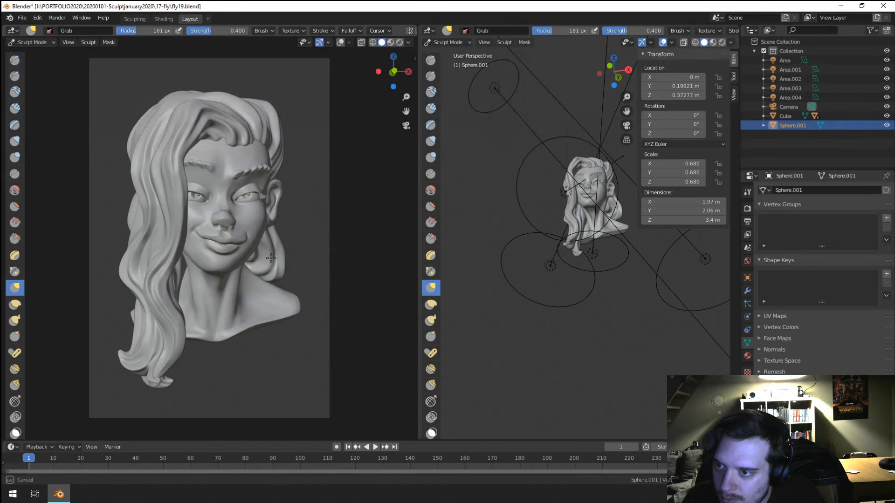
drag(271, 258, 273, 256)
Step: Refine the hair silhouette above the exposed ear with the Grab brush, reducing its radius to 147, 78 and 63 px, and return to Object Mode
drag(267, 141, 271, 138)
key(f)
click(270, 110)
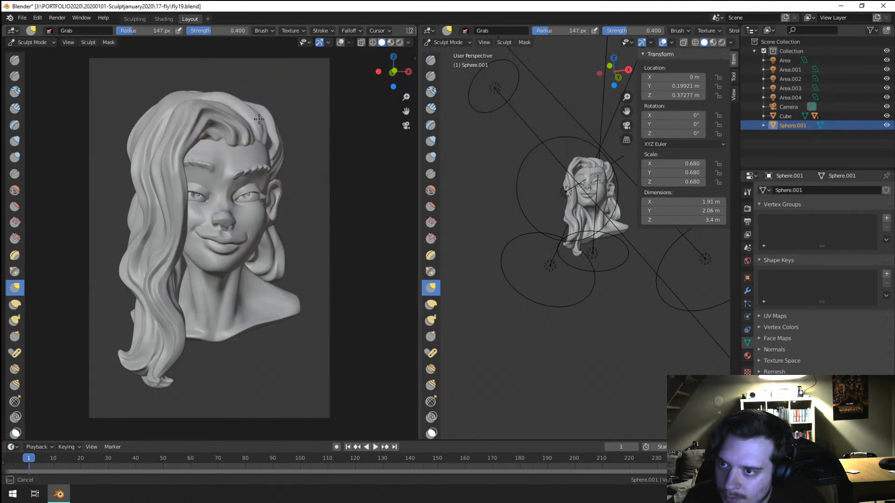
key(f)
click(263, 137)
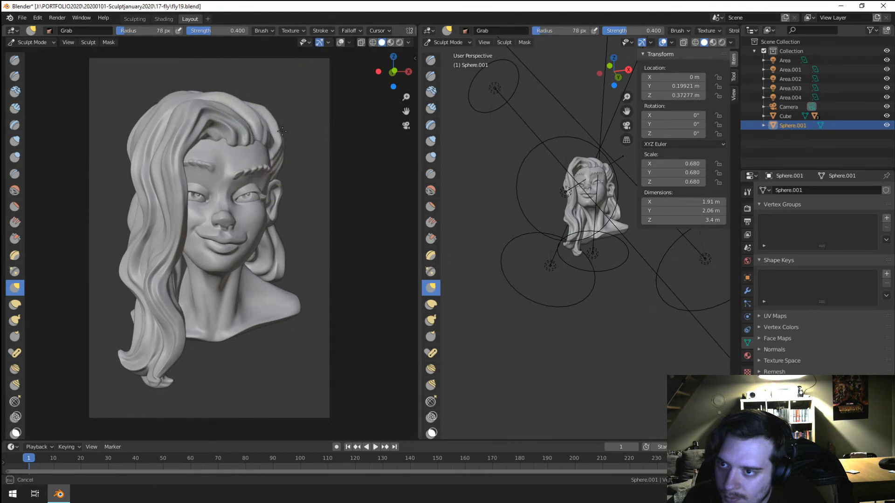
key(f)
click(280, 140)
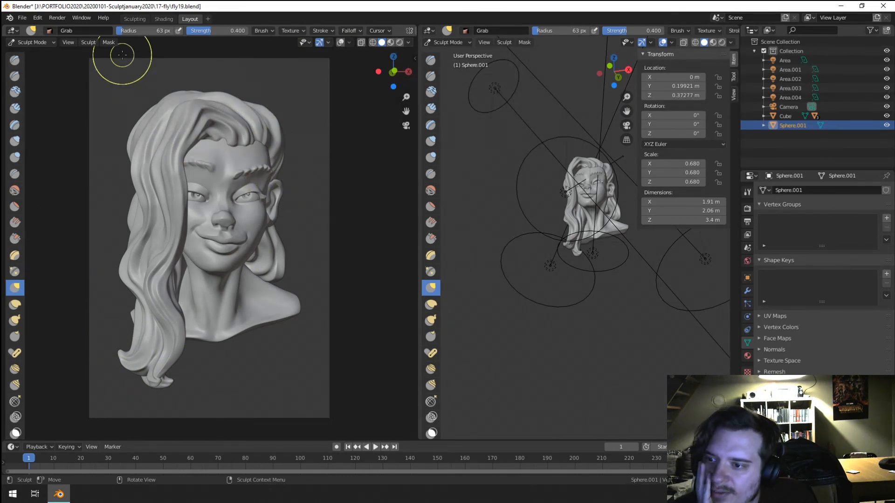
click(36, 53)
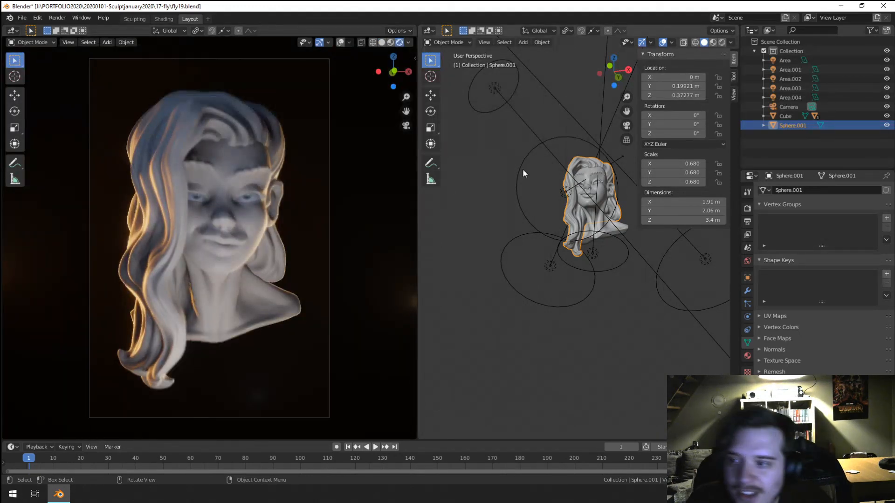
Step: Set the hair mesh Sphere.001 as the camera's depth-of-field focus object
middle_drag(522, 174, 508, 240)
middle_drag(469, 202, 475, 205)
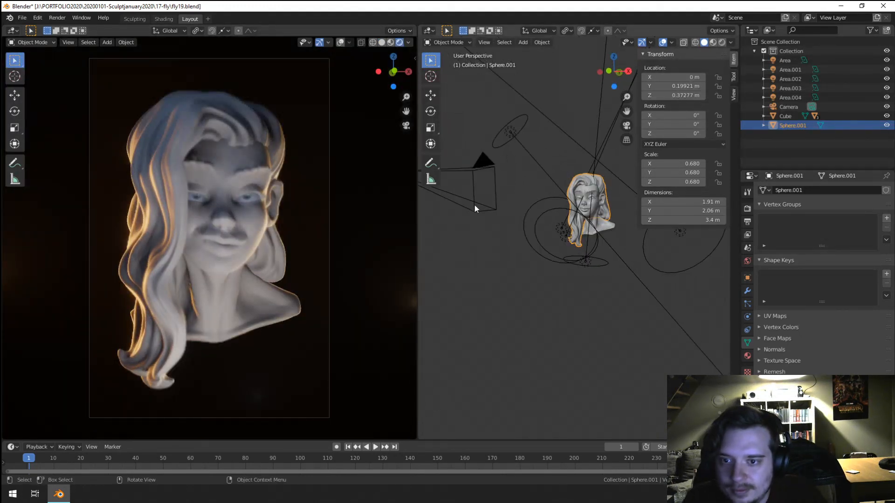
click(475, 205)
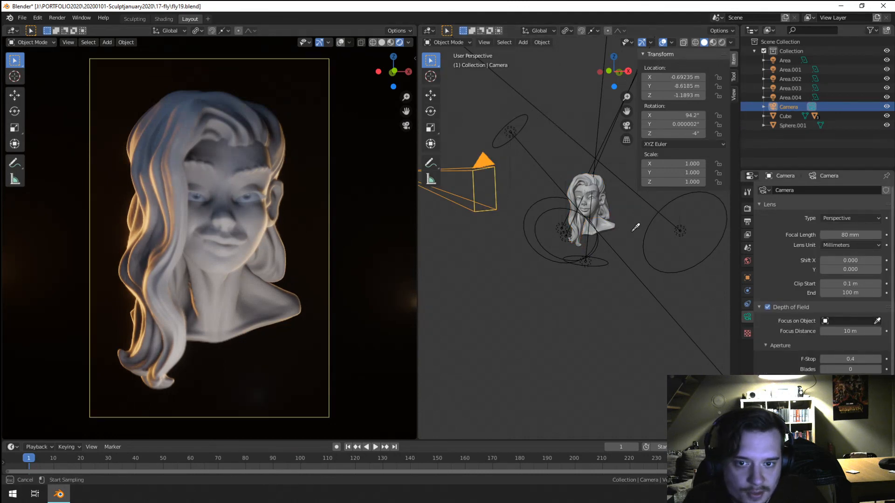
click(578, 197)
scroll(588, 191, up, 5)
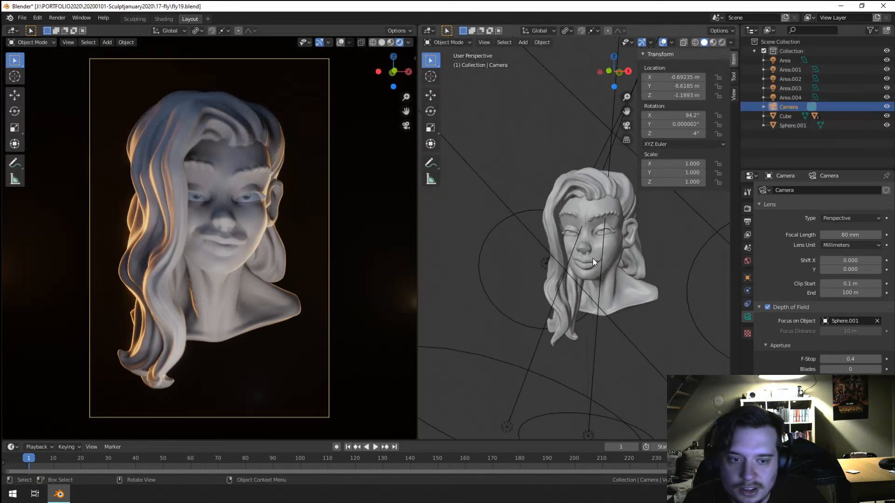
scroll(591, 258, up, 4)
Step: Rotate the two area lights beneath the bust up to the front above the face and move them slightly lower
scroll(597, 231, down, 8)
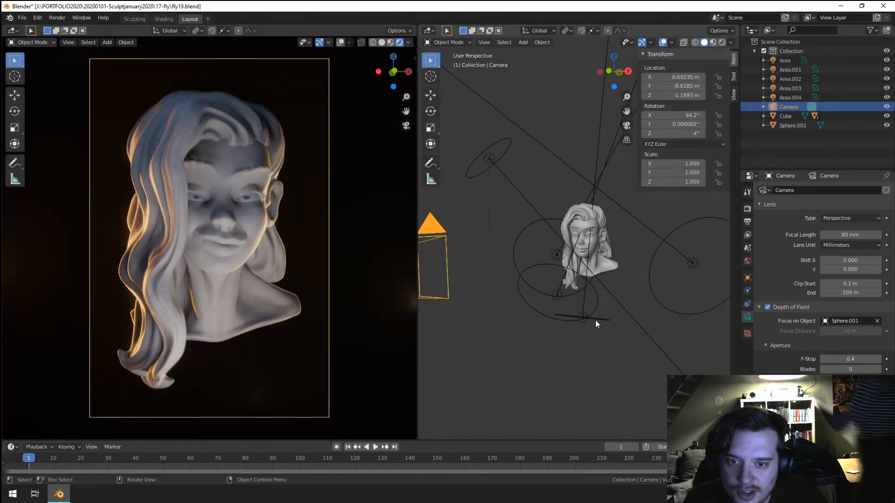
click(595, 320)
middle_drag(595, 321, 557, 329)
shift+click(527, 312)
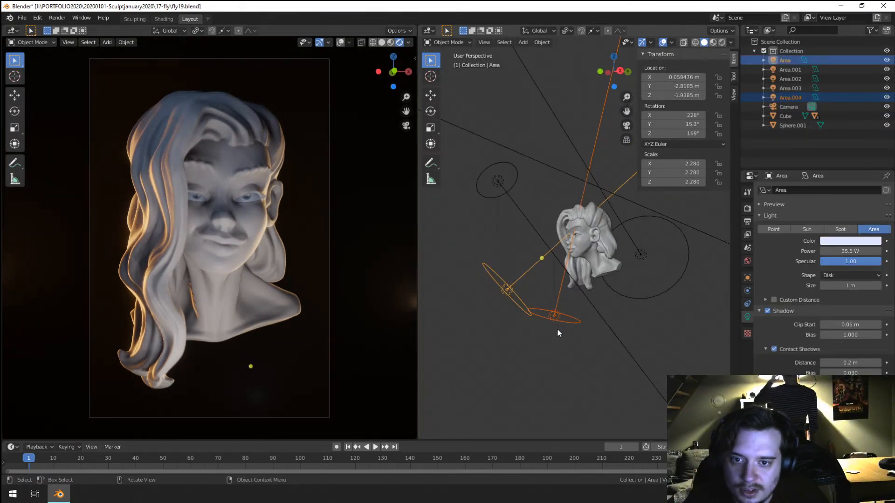
key(r)
click(785, 331)
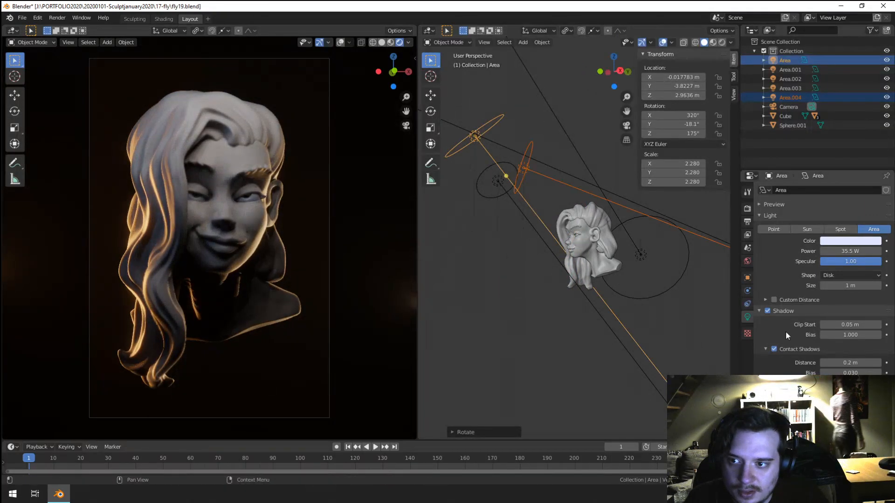
key(g)
click(602, 253)
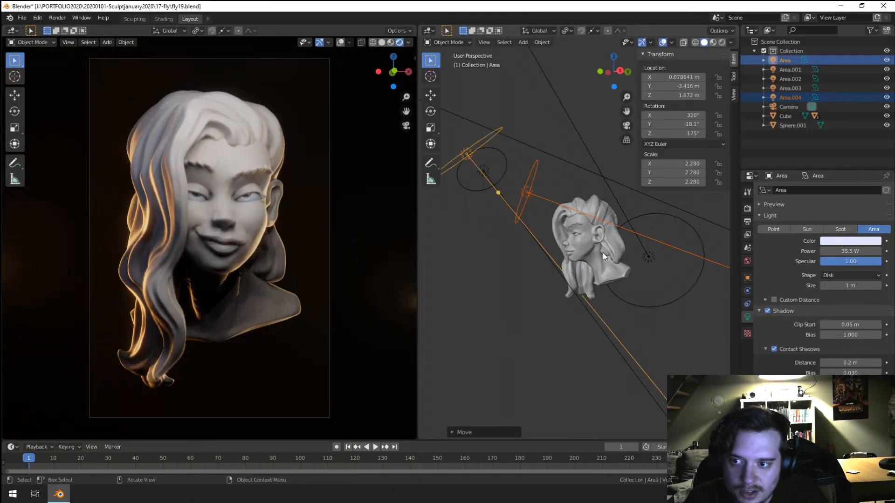
Step: Change the camera's depth-of-field focus object to the eye mesh Sphere and set the F-Stop to 1.4
scroll(603, 252, up, 8)
middle_drag(601, 252, 636, 260)
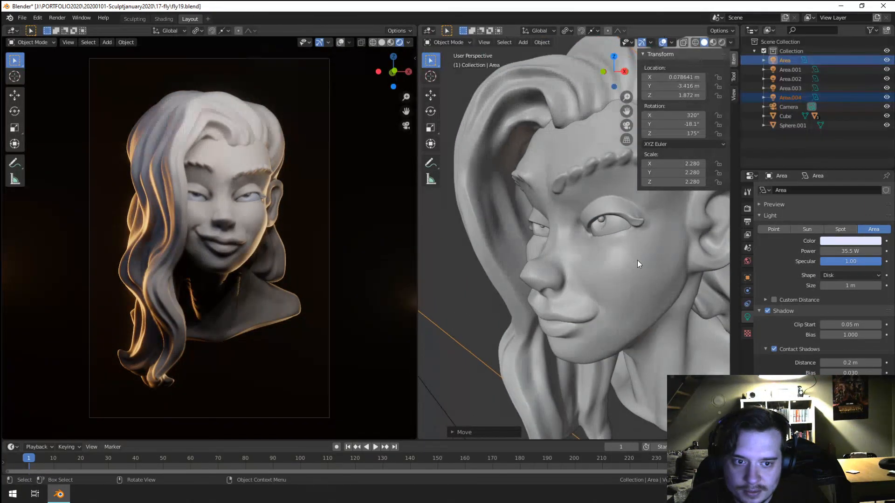
click(788, 107)
click(876, 321)
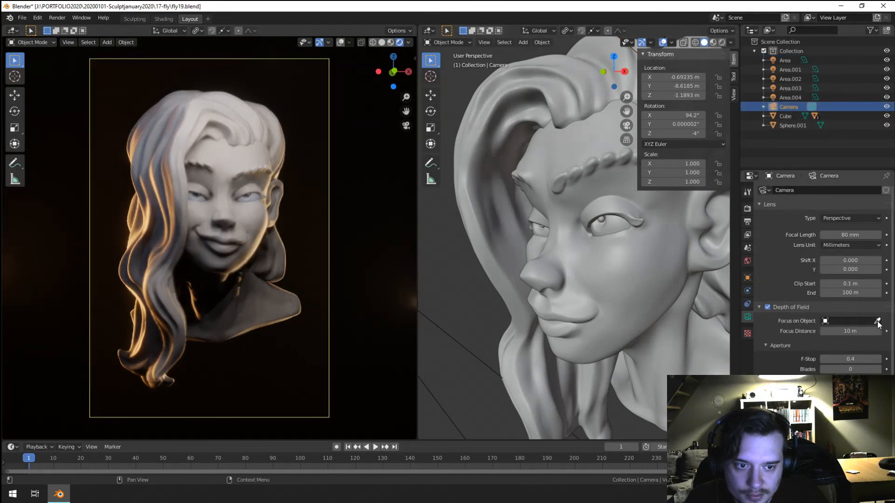
click(620, 222)
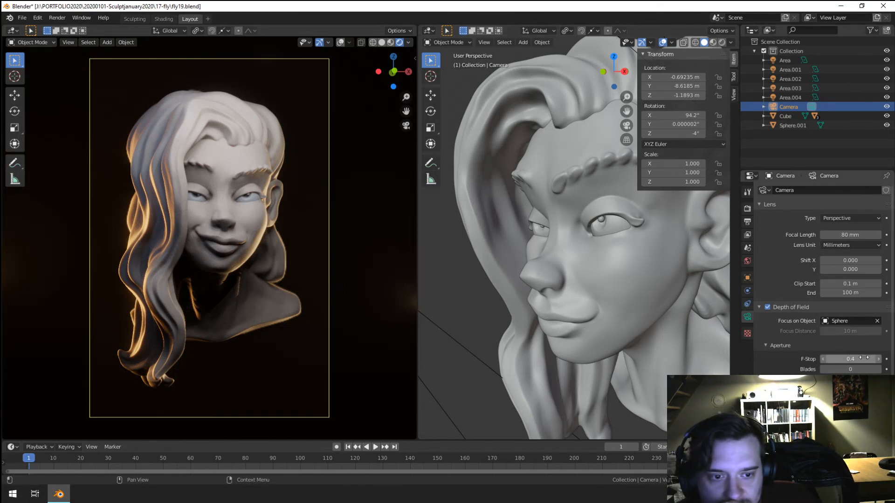
text(.4)
key(Return)
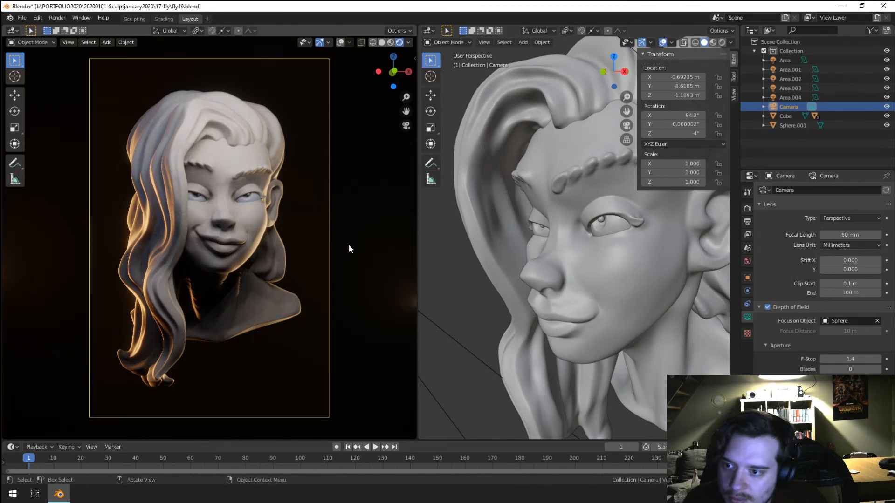
Step: Move the orange area light behind the bust farther away from the head
scroll(178, 303, up, 4)
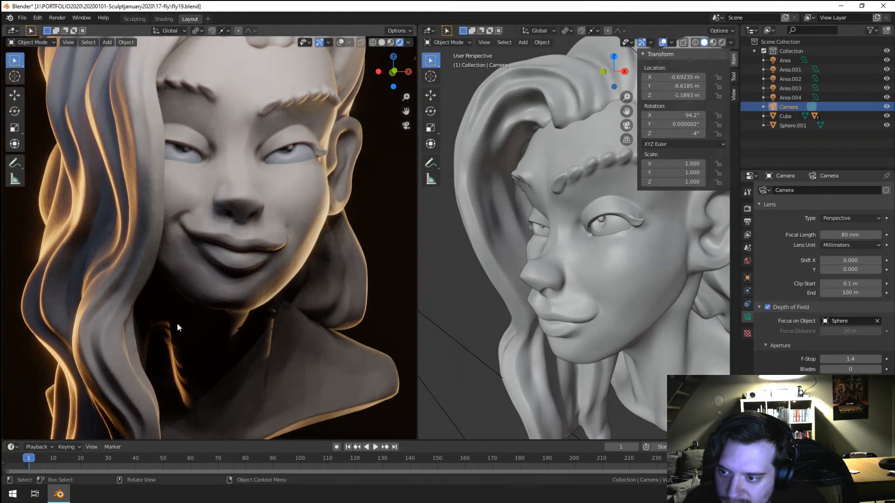
scroll(589, 312, down, 5)
middle_drag(543, 351, 633, 347)
scroll(527, 312, down, 3)
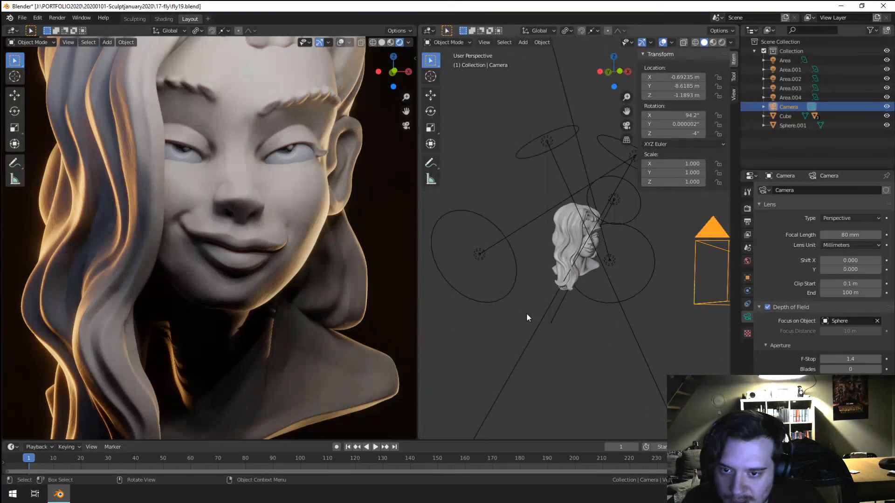
click(482, 299)
key(g)
click(443, 313)
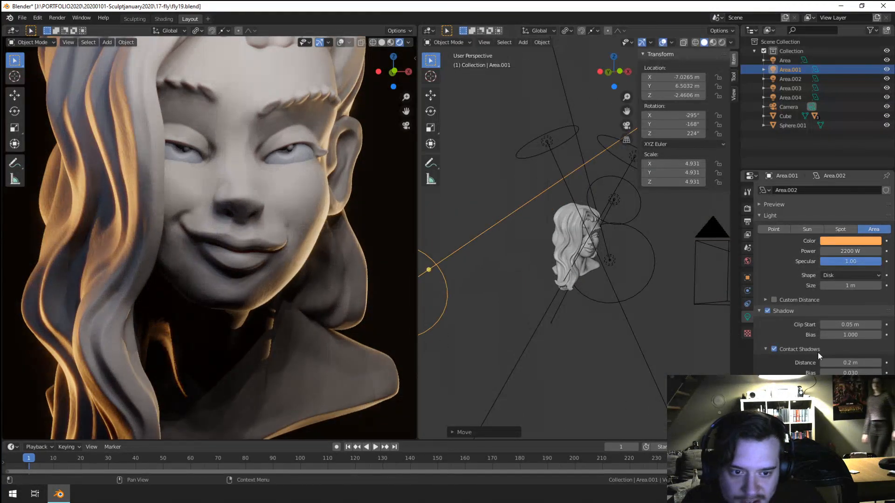
Step: Try a contact shadow distance of 103 m on the orange light, undo it, and inspect the rendered bust
drag(834, 362, 872, 362)
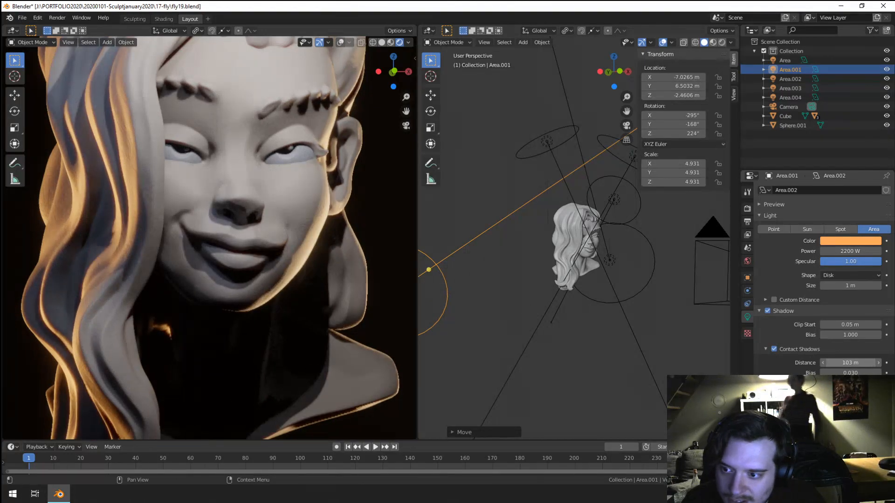
key(ctrl+z)
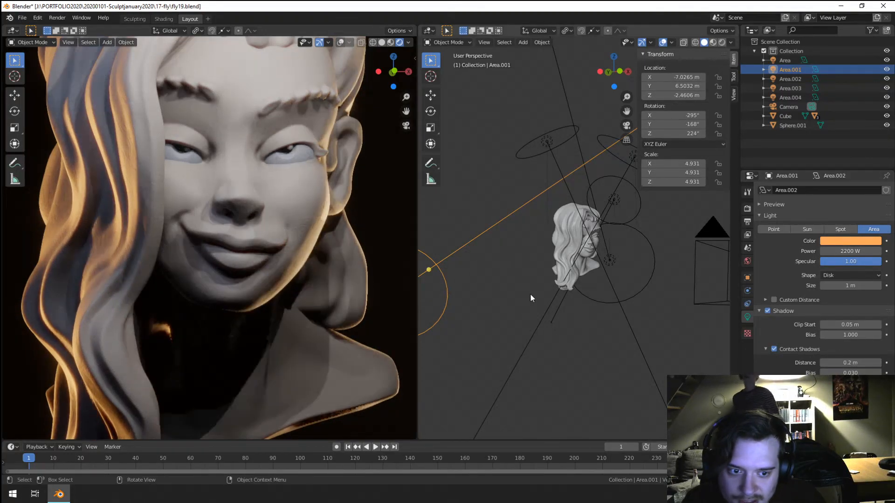
scroll(506, 296, down, 2)
scroll(294, 288, down, 5)
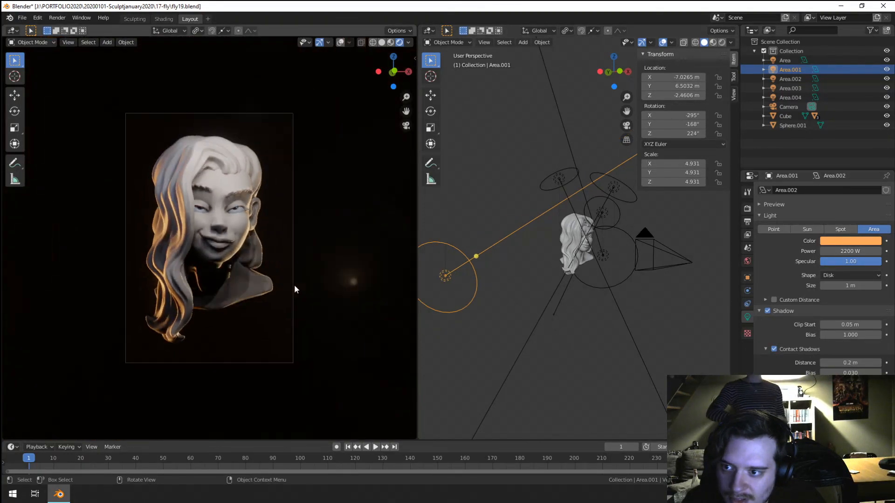
scroll(294, 285, up, 6)
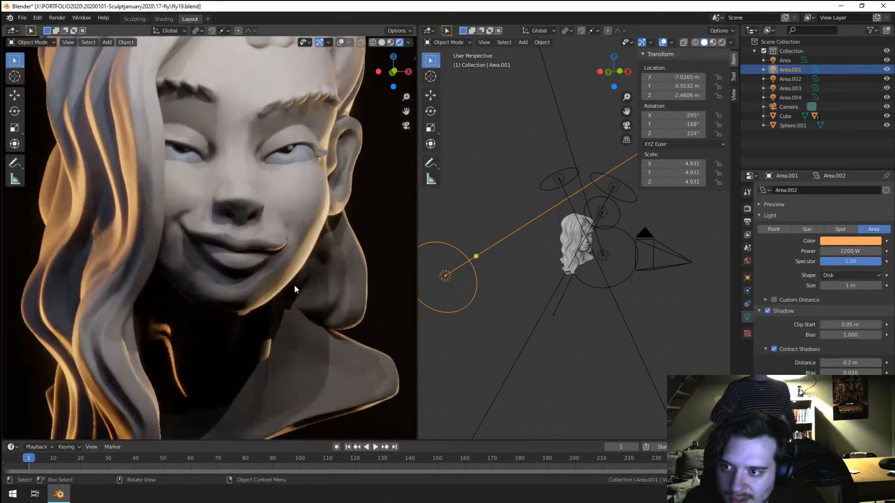
shift+middle_drag(338, 267, 329, 295)
scroll(623, 237, up, 5)
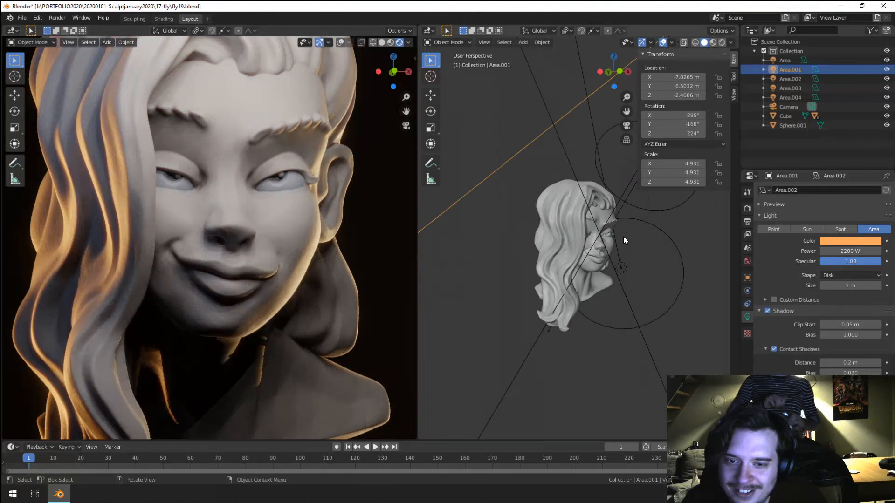
Step: Link the head mesh's material to the two small pupil spheres in the eyes and clear the selection
middle_drag(622, 236, 564, 244)
scroll(553, 219, up, 5)
click(551, 214)
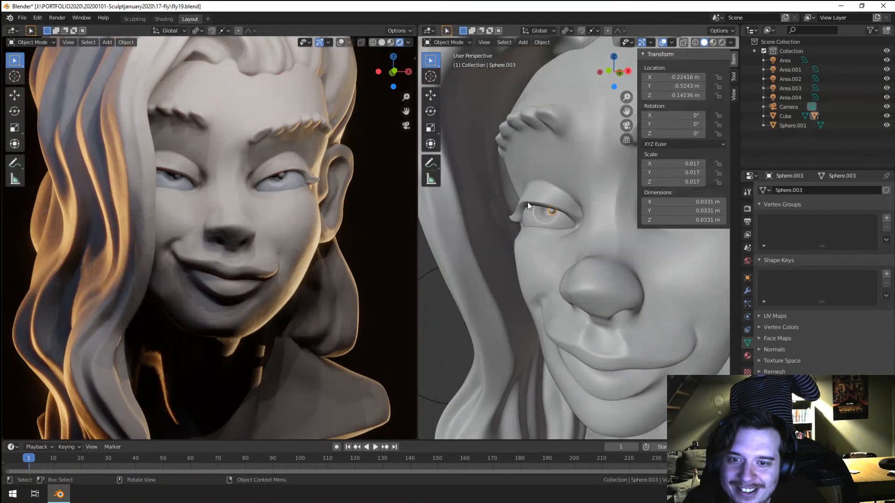
middle_drag(551, 215, 659, 302)
scroll(659, 303, down, 2)
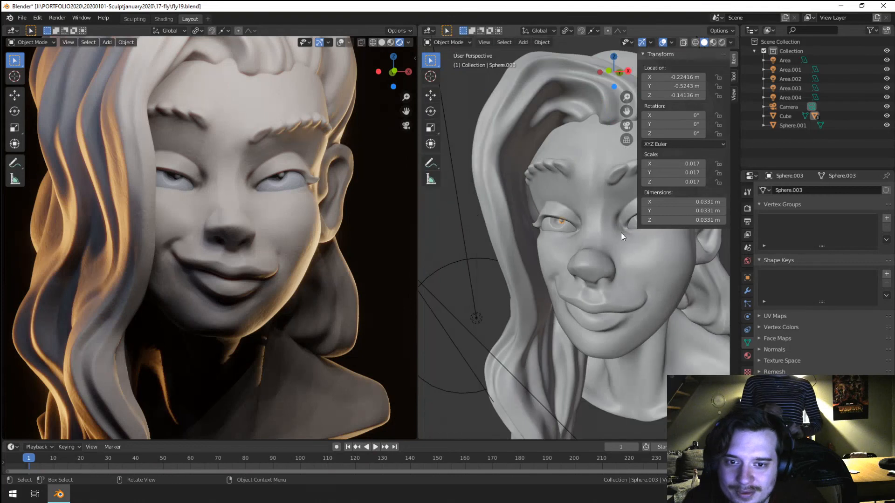
shift+middle_drag(640, 265, 576, 285)
shift+click(583, 233)
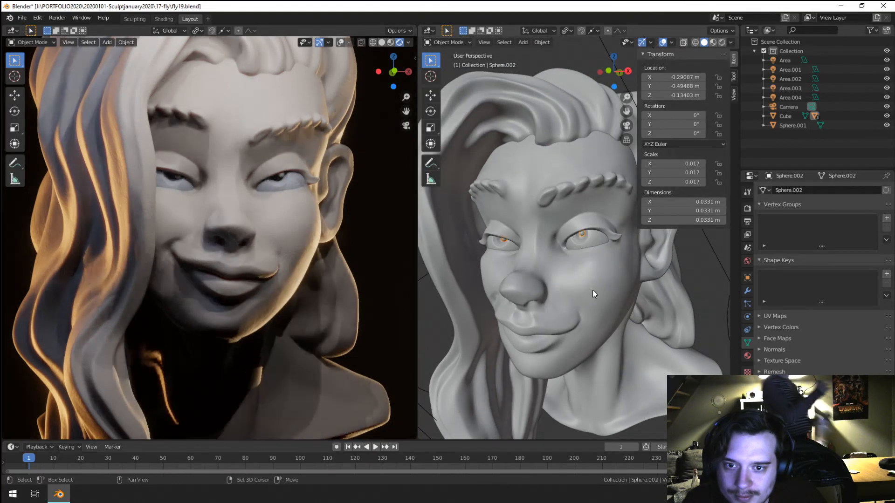
shift+click(593, 290)
key(ctrl+l)
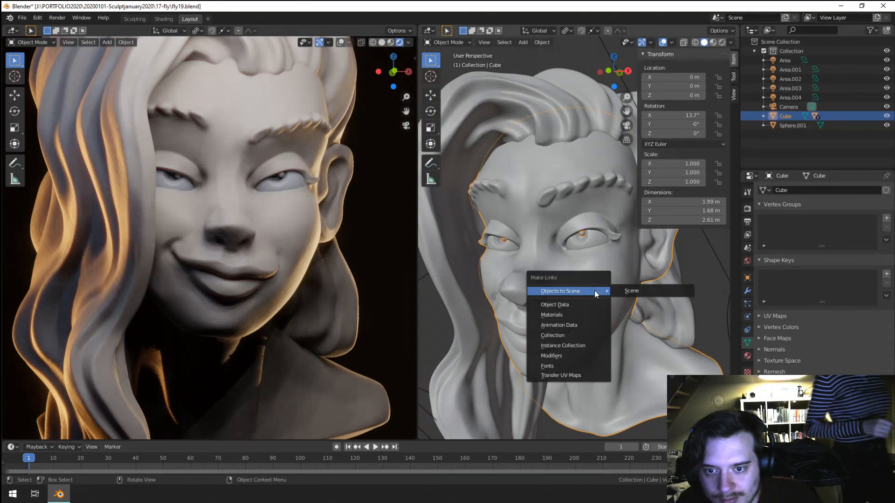
click(559, 315)
key(alt+a)
scroll(574, 310, down, 4)
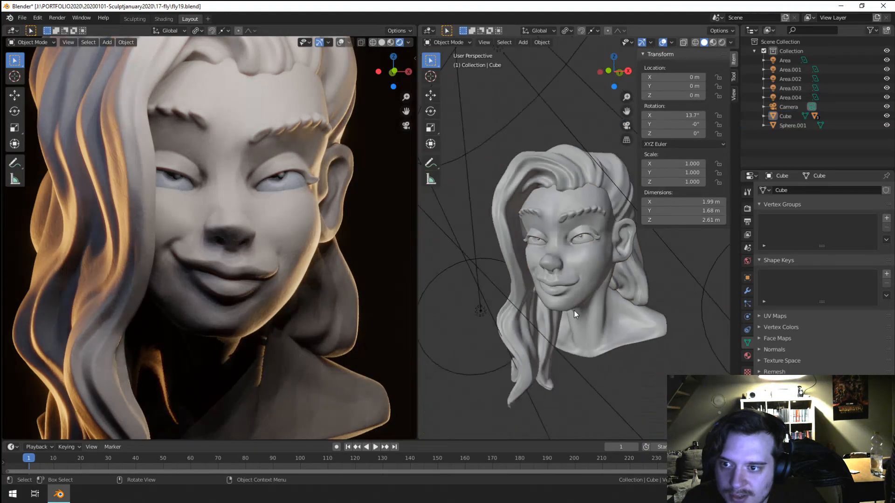
Step: Rotate the orange 2200 W area light behind the bust to about X -436°, Y -139°, Z 289°
scroll(301, 354, down, 4)
click(494, 343)
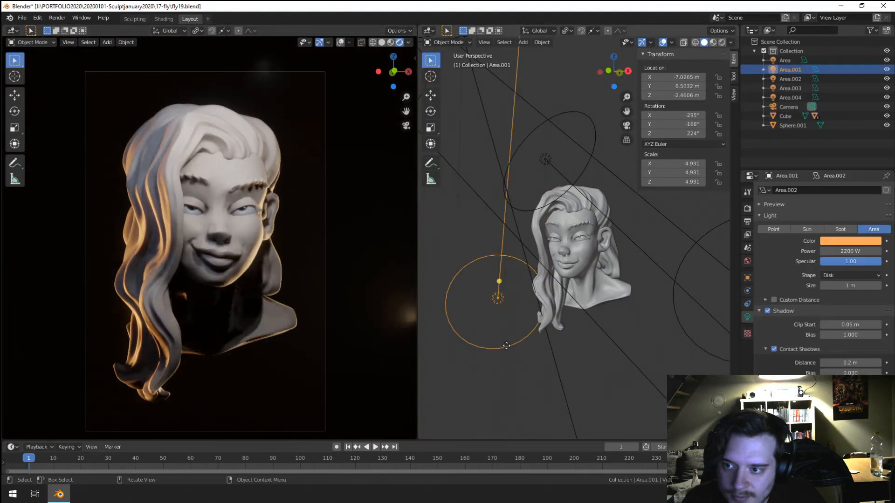
middle_drag(495, 343, 588, 345)
key(g)
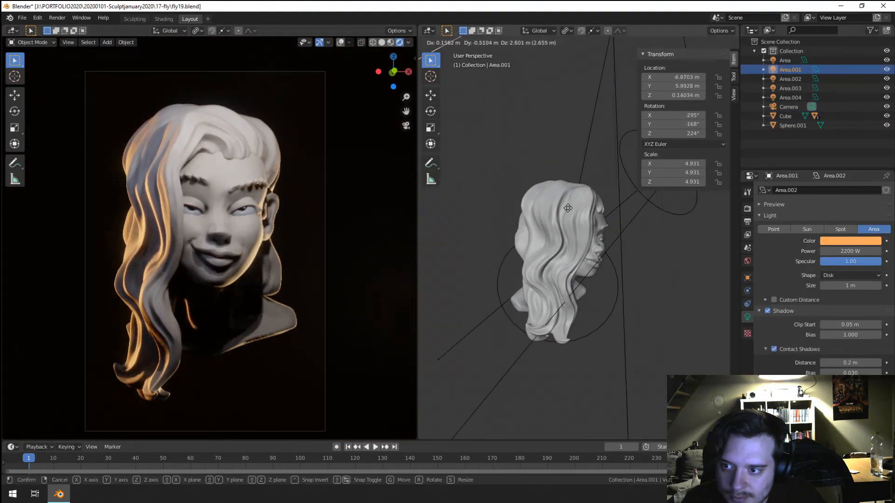
right_click(529, 246)
scroll(578, 247, down, 6)
middle_drag(584, 248, 561, 314)
key(r)
key(r)
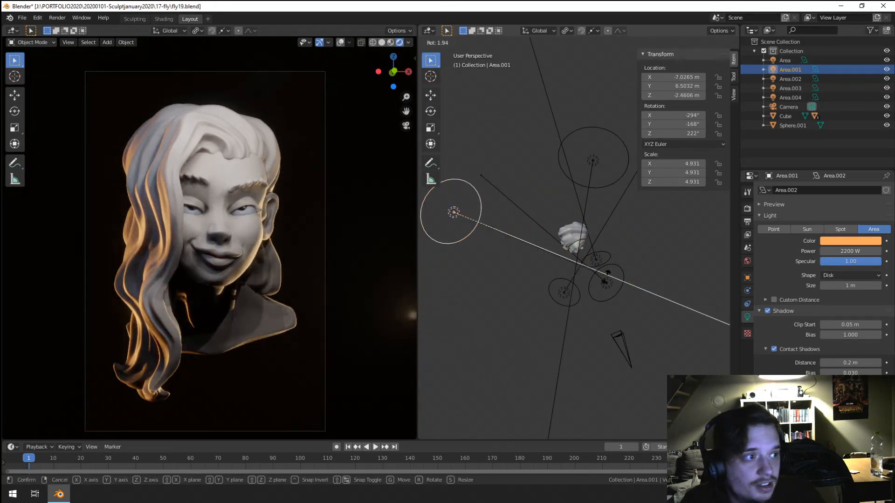
click(515, 306)
scroll(610, 181, down, 1)
Step: Move the 1200 W area light behind the bust slightly closer and rotate it to about X -199°, Y 46.8°, Z -144°
shift+middle_drag(609, 181, 533, 284)
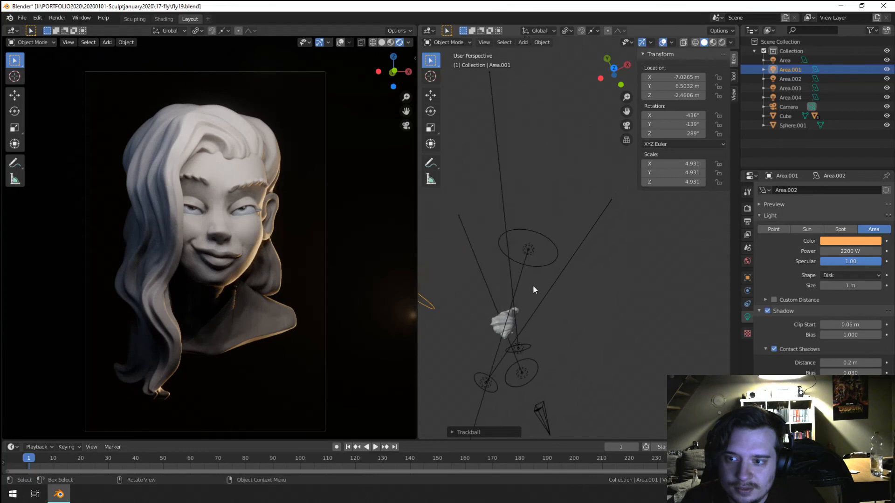
click(528, 250)
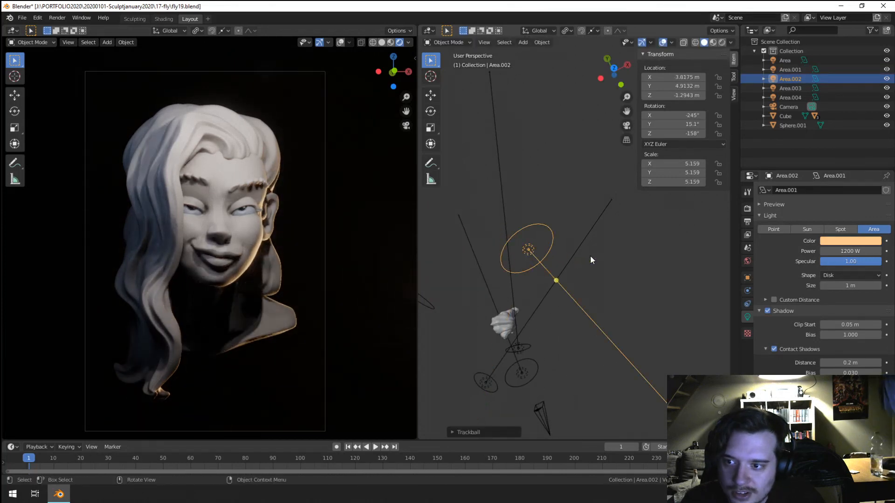
key(g)
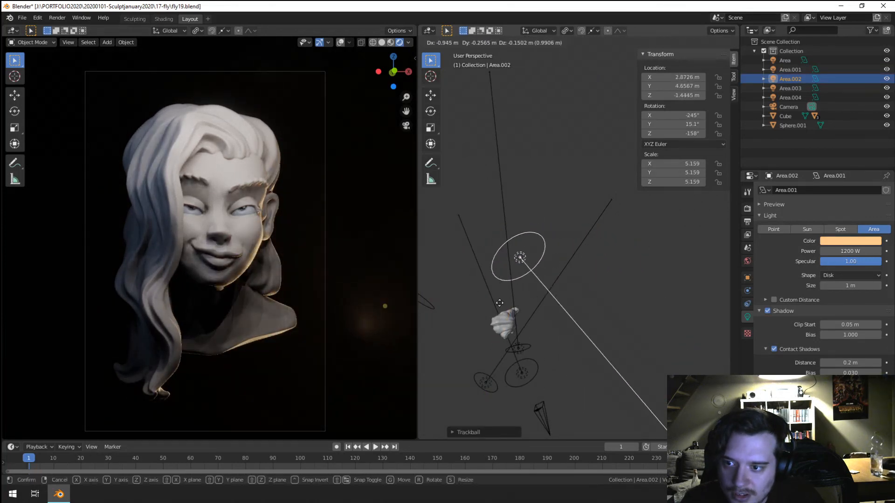
click(504, 303)
key(r)
key(r)
click(545, 316)
Step: Raise the 1200 W light to about Z 4.15 m and aim it down at the bust, about X -309°, Y 21°, Z -219°
middle_drag(545, 316, 500, 220)
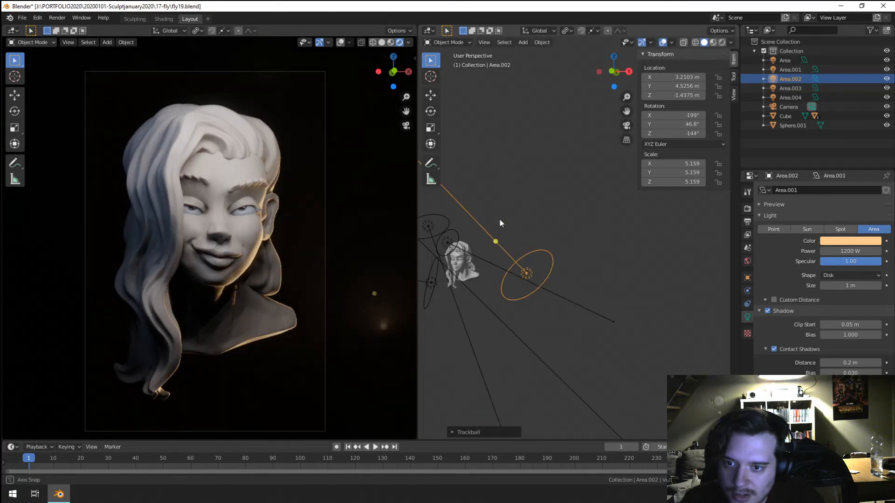
key(g)
click(485, 297)
key(r)
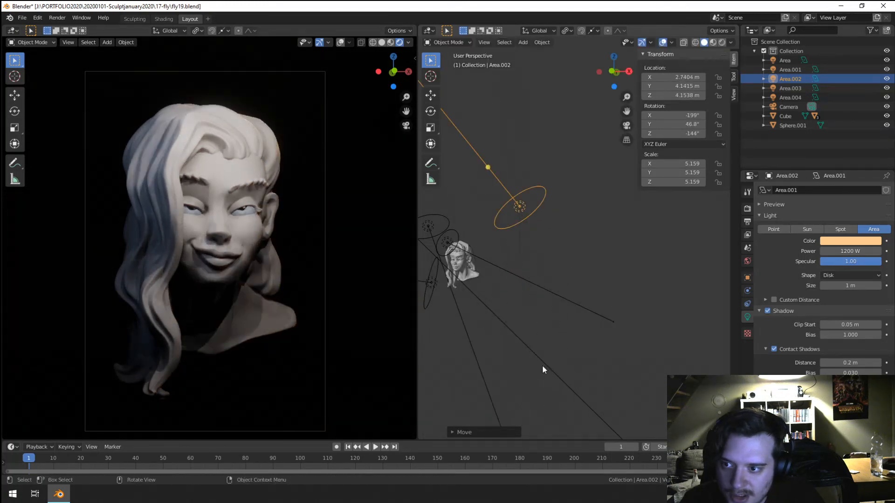
key(r)
click(489, 290)
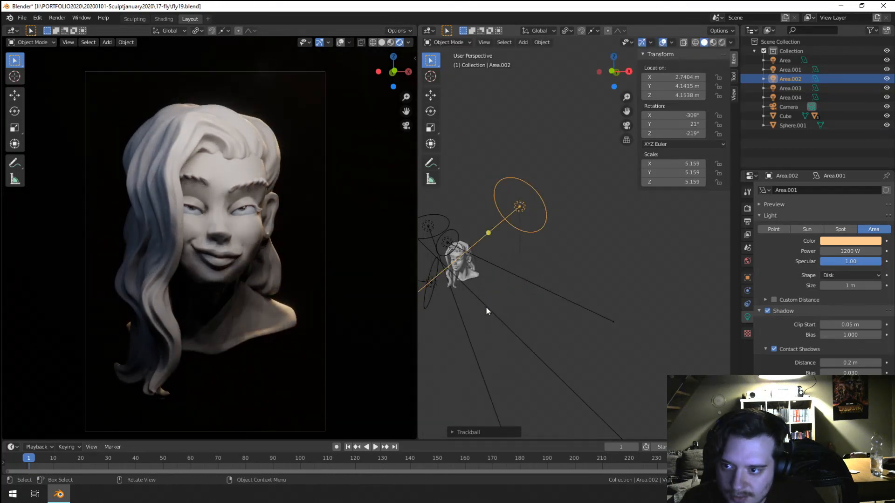
Step: Re-aim the 1200 W light and shift it sideways to about X 4.40 m, Y 3.25 m, Z 3.85 m
middle_drag(485, 306, 594, 343)
key(r)
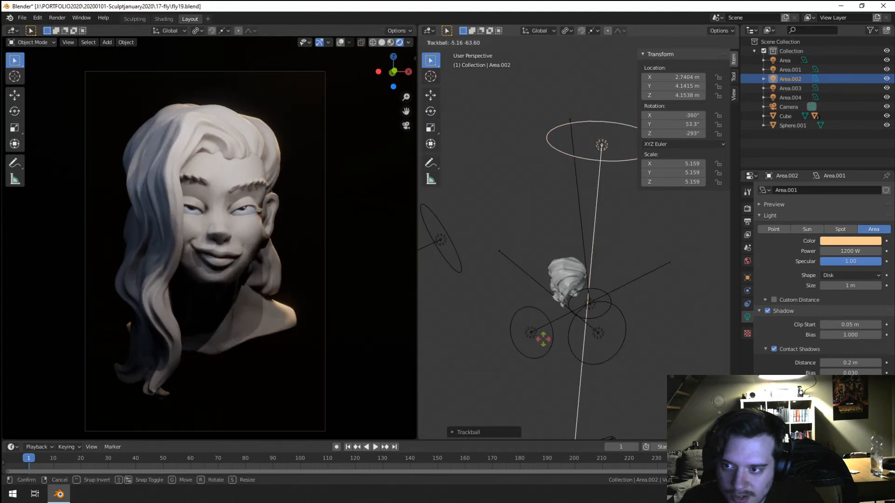
click(582, 354)
key(g)
click(573, 362)
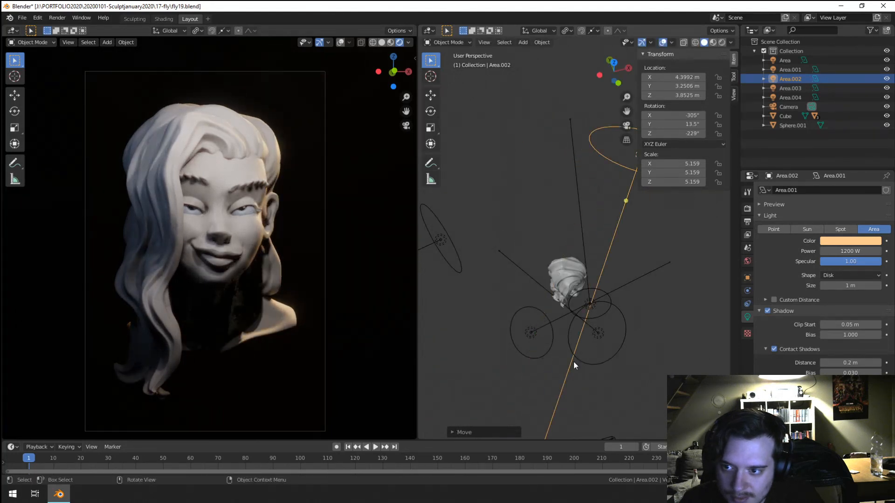
Step: Select the eye mesh together with both pupil spheres and lower them about 0.026 m along the Z axis
middle_drag(574, 338, 597, 330)
scroll(544, 281, up, 6)
scroll(541, 233, up, 2)
click(533, 352)
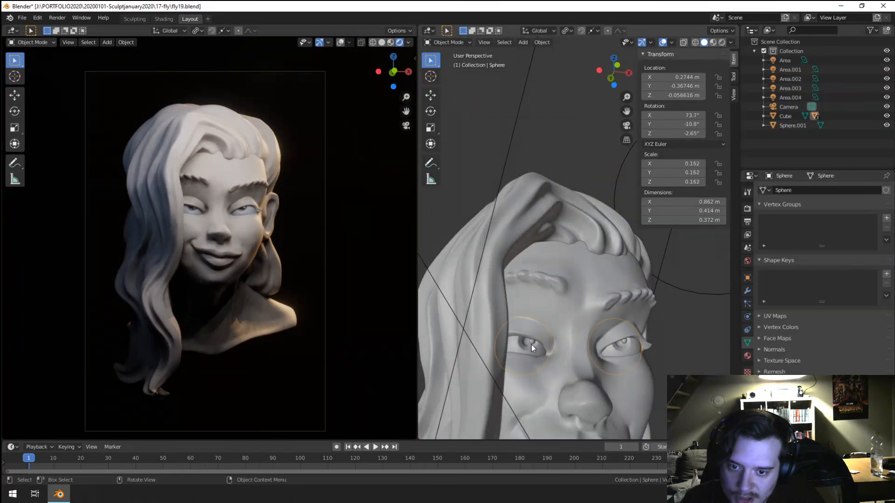
click(624, 345)
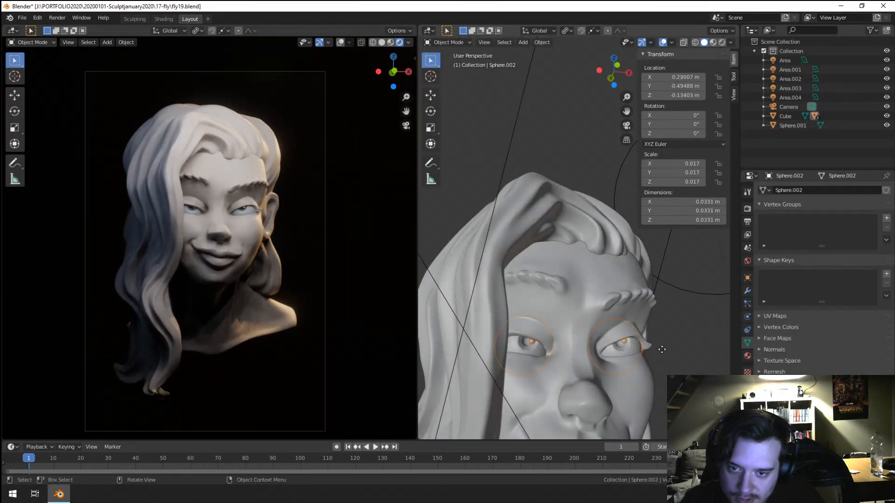
key(g)
key(z)
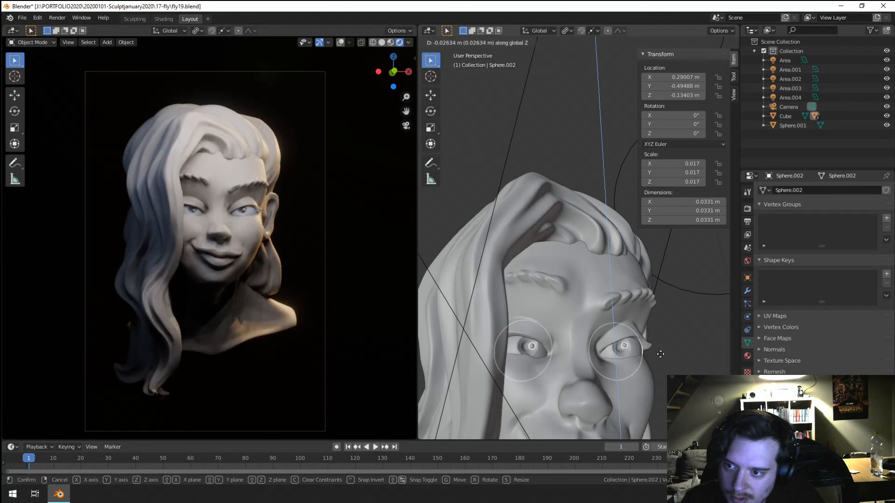
click(660, 355)
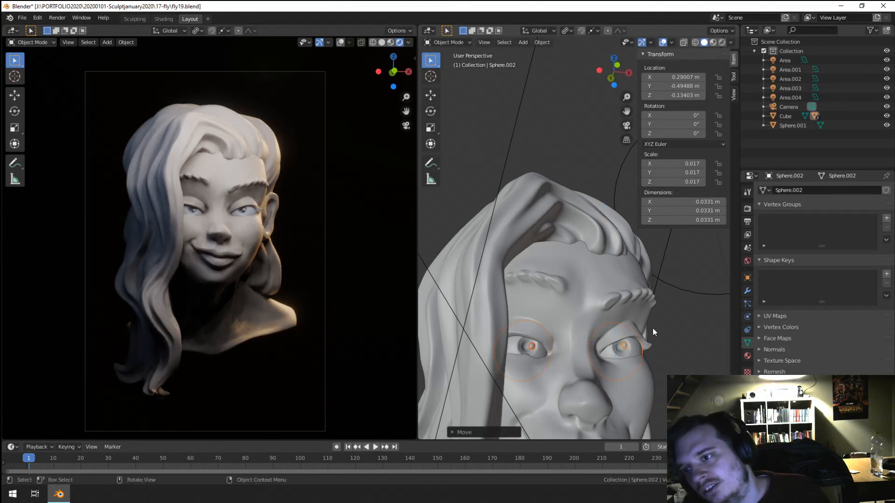
Step: Raise the selected eyes and pupil spheres slightly along the Z axis
key(g)
key(z)
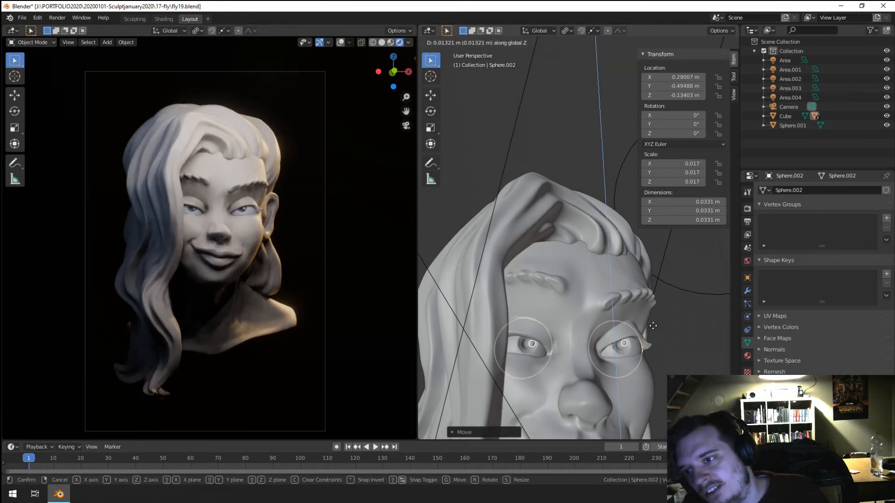
click(642, 314)
scroll(642, 314, down, 6)
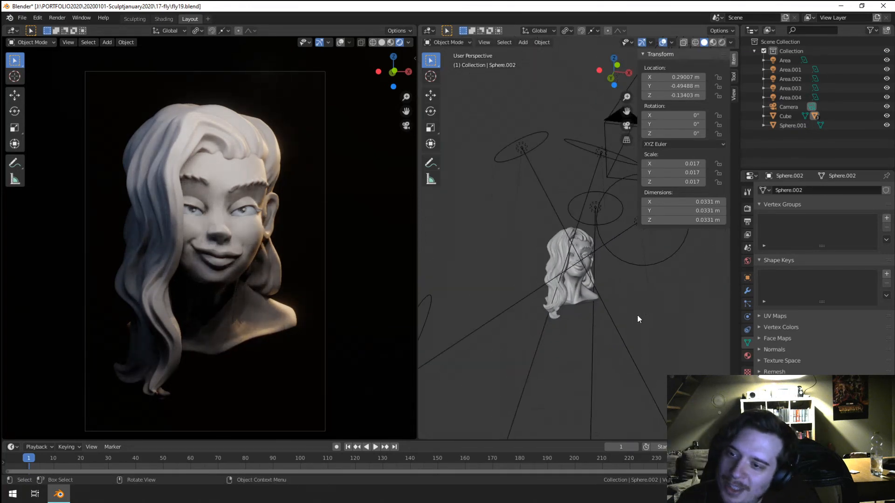
scroll(624, 317, up, 11)
scroll(610, 342, down, 8)
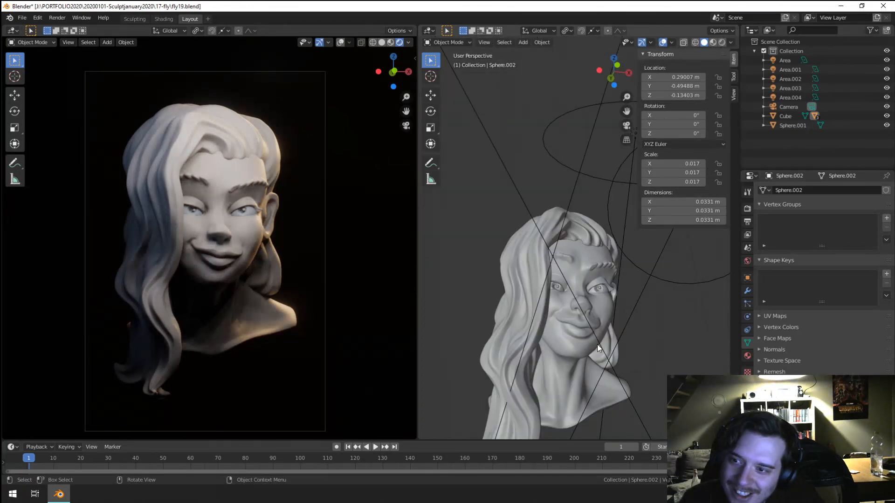
scroll(596, 345, down, 2)
scroll(597, 345, up, 4)
mouse_move(597, 350)
middle_down()
mouse_move(610, 367)
mouse_move(594, 358)
middle_up()
scroll(594, 357, down, 4)
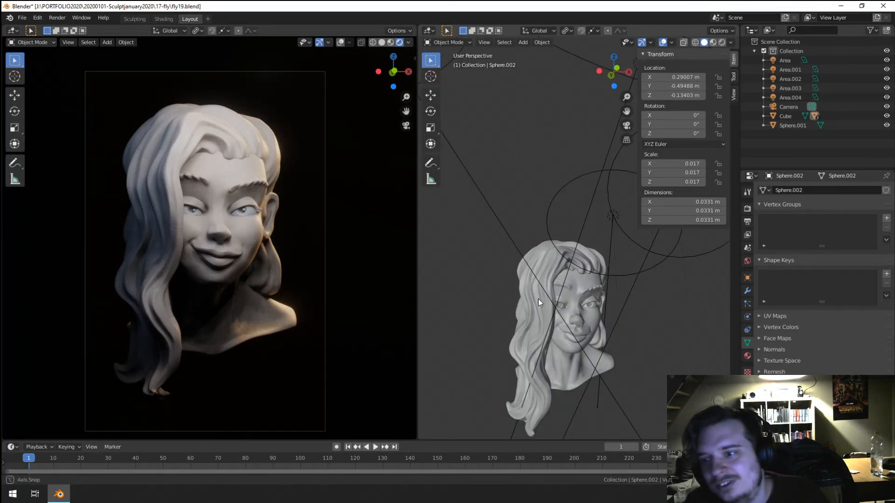
Step: Rotate the 30.8 W area light in front of the face to about X 144°, Y -205°, Z -308°
middle_drag(538, 303, 523, 302)
click(585, 242)
scroll(578, 256, down, 3)
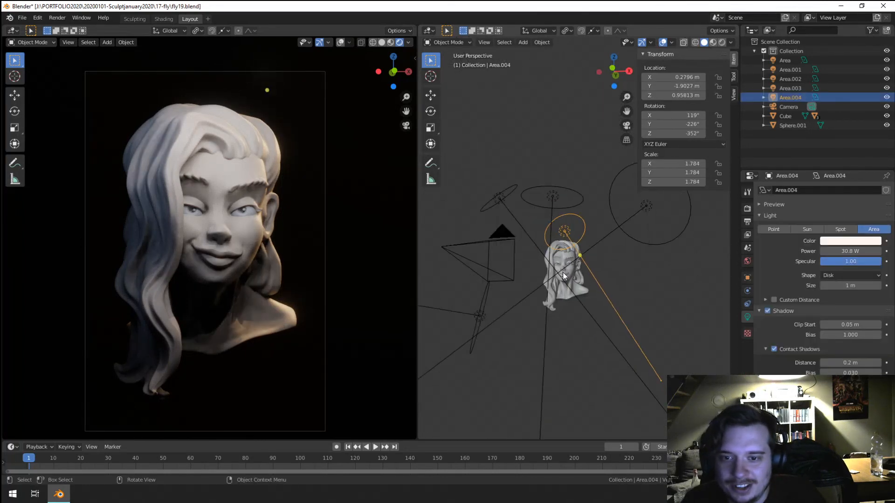
middle_drag(563, 272, 566, 330)
key(s)
key(r)
key(r)
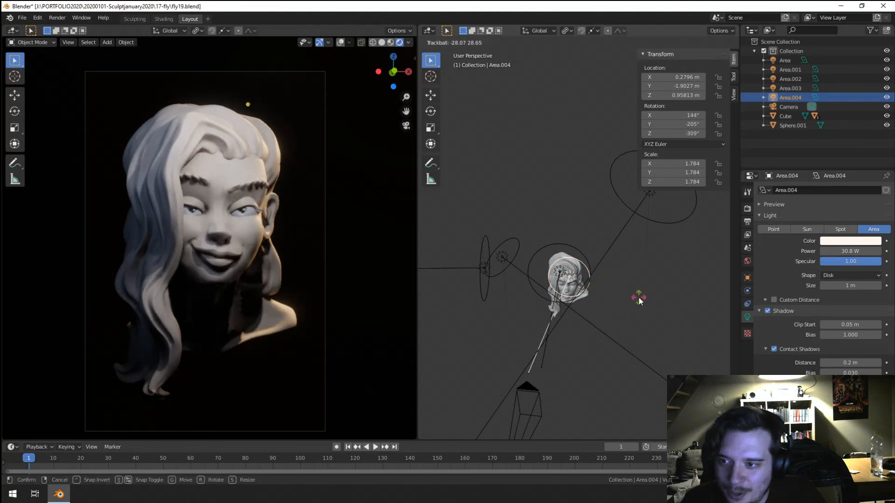
click(639, 300)
Step: Raise the 30.8 W light above the face to about X 0.61 m, Y -1.88 m, Z 1.69 m
middle_drag(559, 294, 527, 296)
key(g)
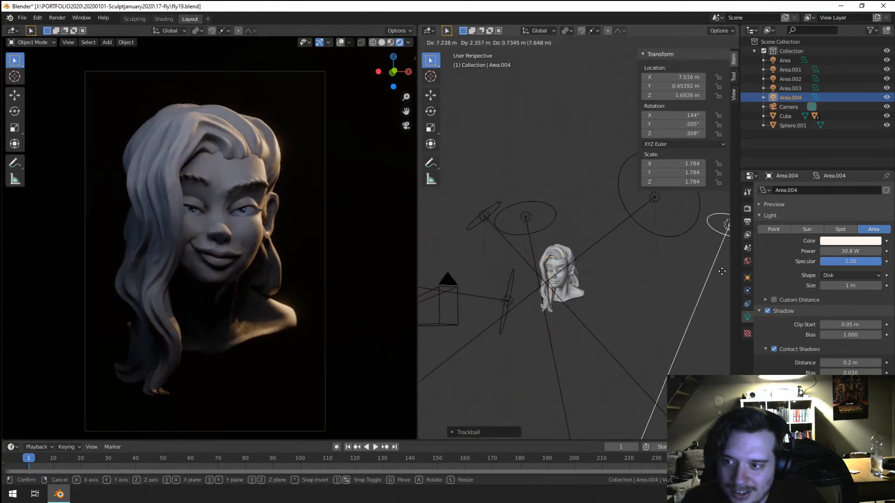
click(546, 292)
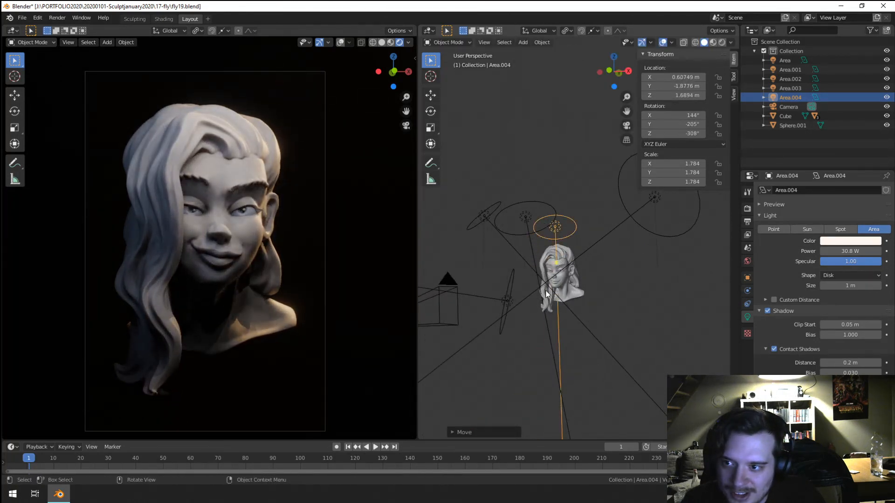
middle_drag(546, 292, 574, 310)
key(r)
click(624, 305)
Step: Shift the 30.8 W light to about X 1.12 m, Y -1.70 m, Z 1.34 m and rotate it to about 139°, -203°, -300°
key(g)
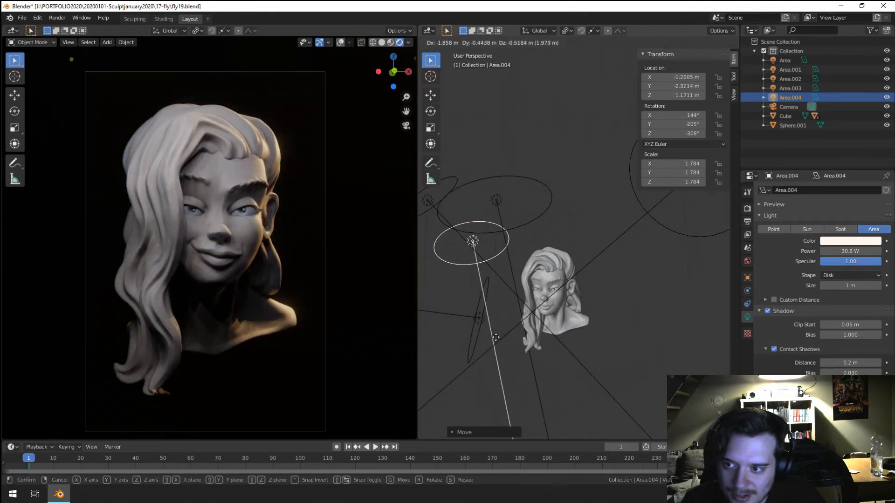
key(r)
key(r)
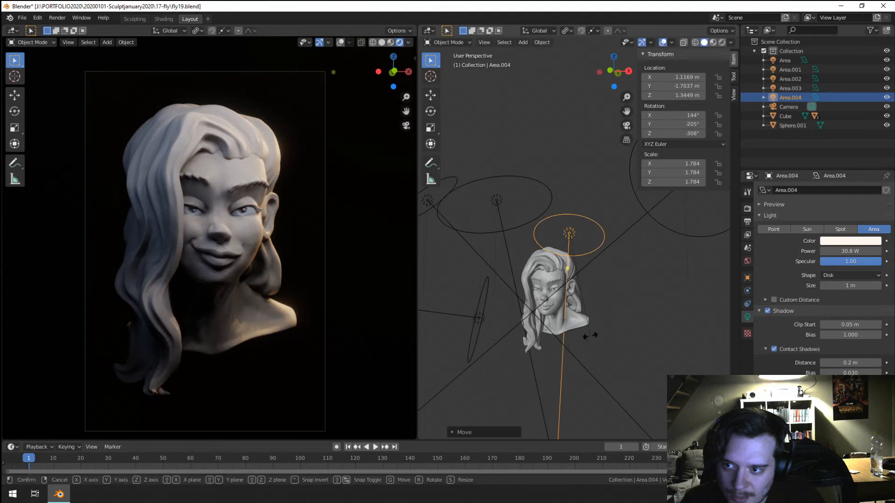
click(616, 311)
middle_drag(618, 310, 619, 344)
key(r)
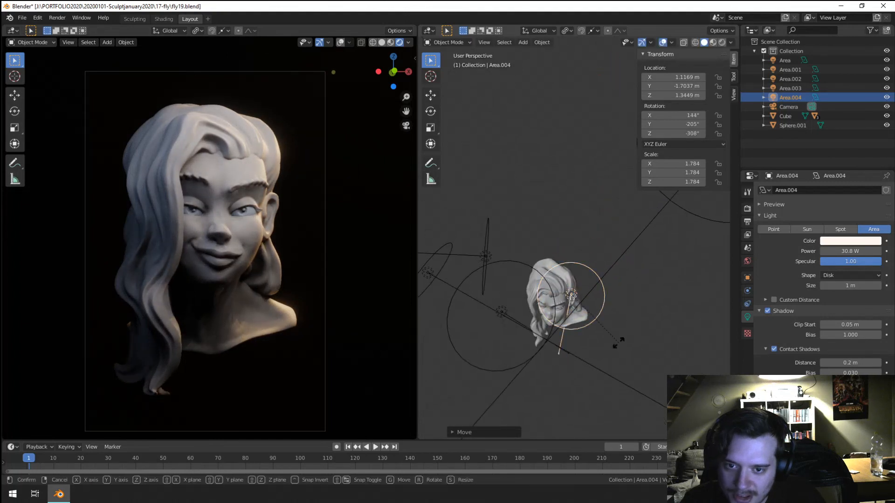
key(r)
click(624, 343)
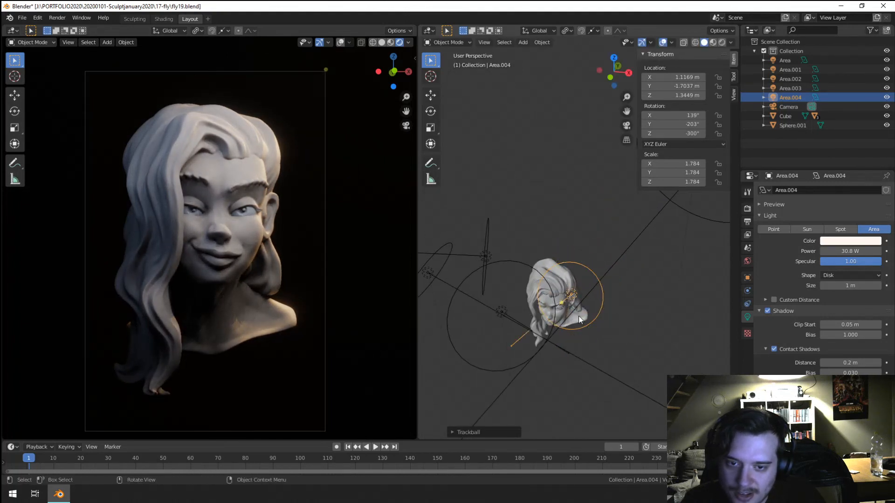
Step: Move the 1200 W light closer to the bust, about X 2.72 m, Y 1.89 m, Z 1.74 m, and set its power to 400 W
click(698, 217)
key(g)
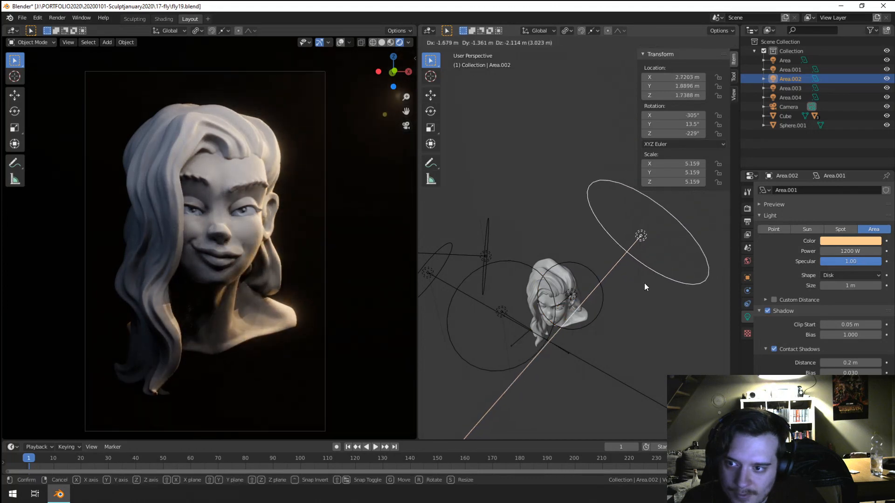
click(645, 286)
middle_drag(668, 295, 623, 240)
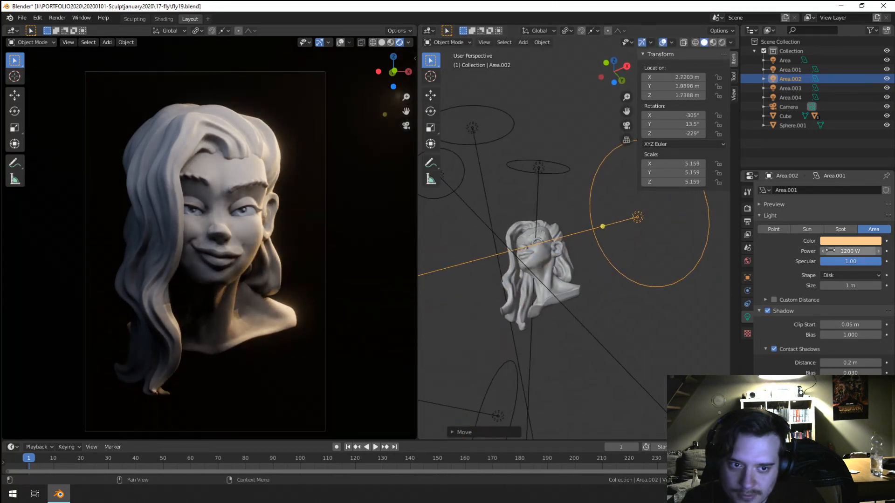
text(0)
key(Return)
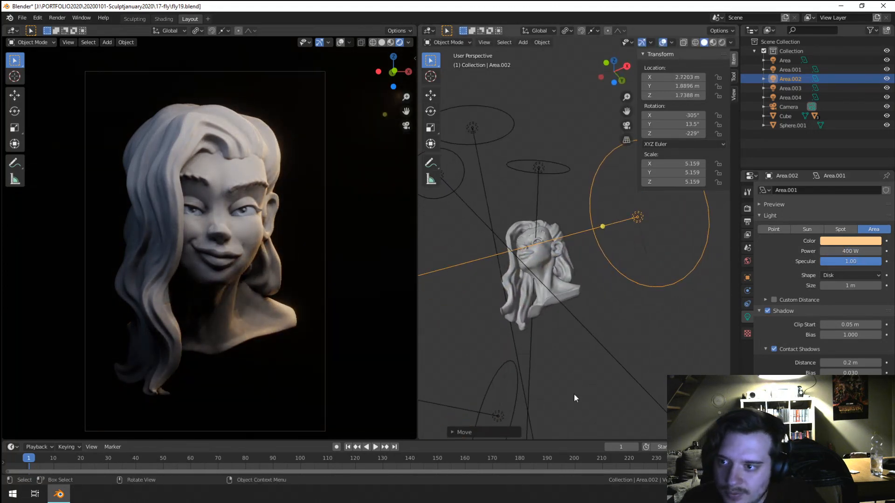
Step: Move the 400 W light to about X 2.69 m, Y 0.29 m, Z 2.85 m and rotate it to about -329°, -18.4°, -216°
key(g)
click(601, 270)
key(r)
key(r)
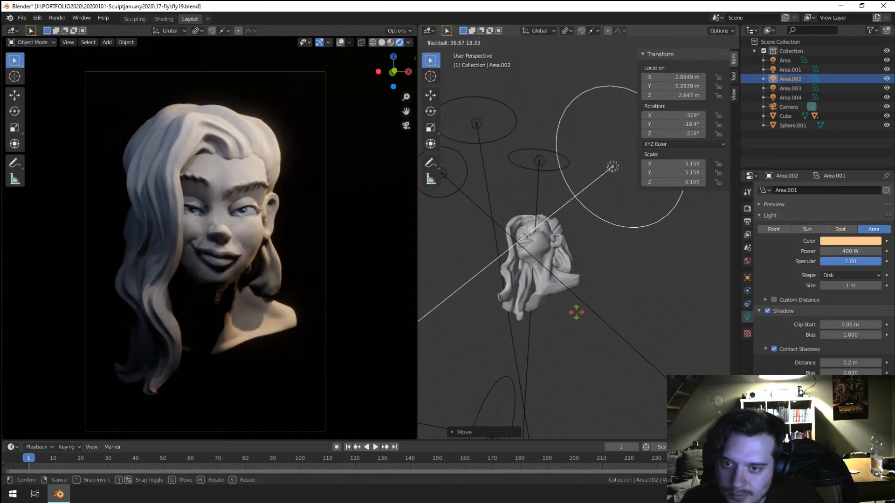
click(576, 311)
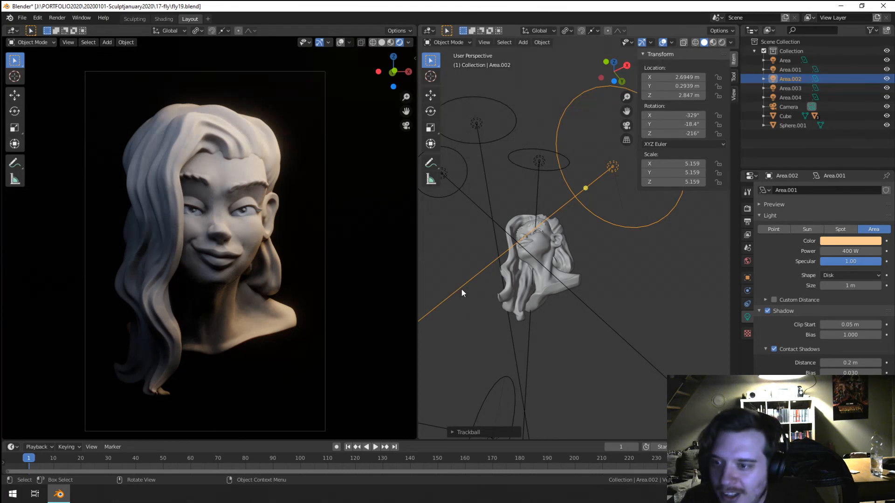
Step: Rotate the orange 2200 W area light behind the bust to about X -454°, Y -124°, Z 388°
middle_drag(506, 280, 546, 368)
scroll(536, 292, down, 5)
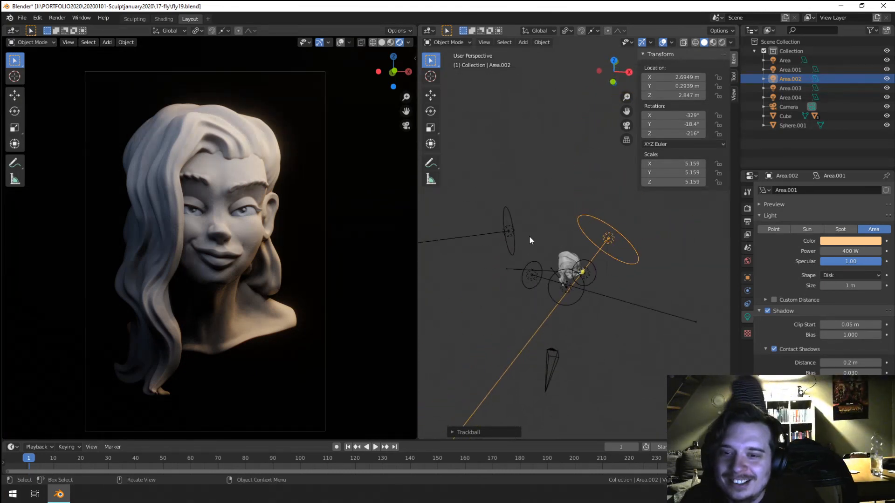
click(511, 253)
middle_drag(511, 252, 526, 275)
key(r)
key(r)
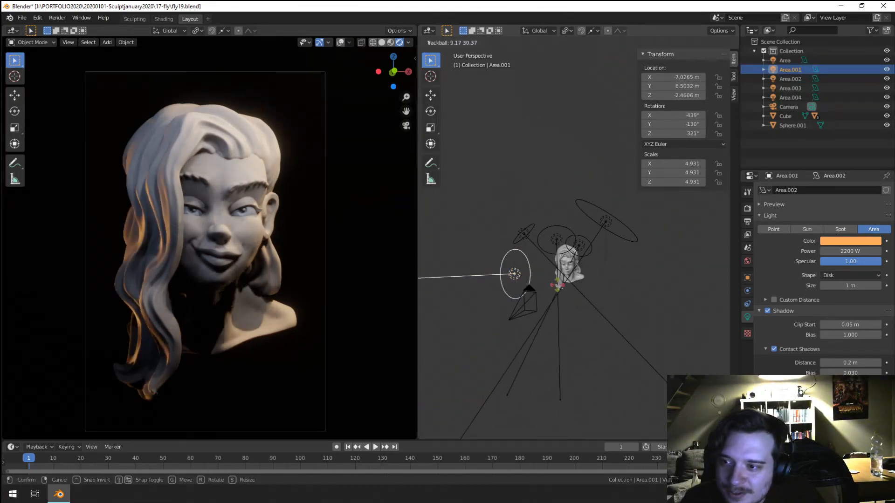
click(573, 292)
middle_drag(573, 292, 566, 323)
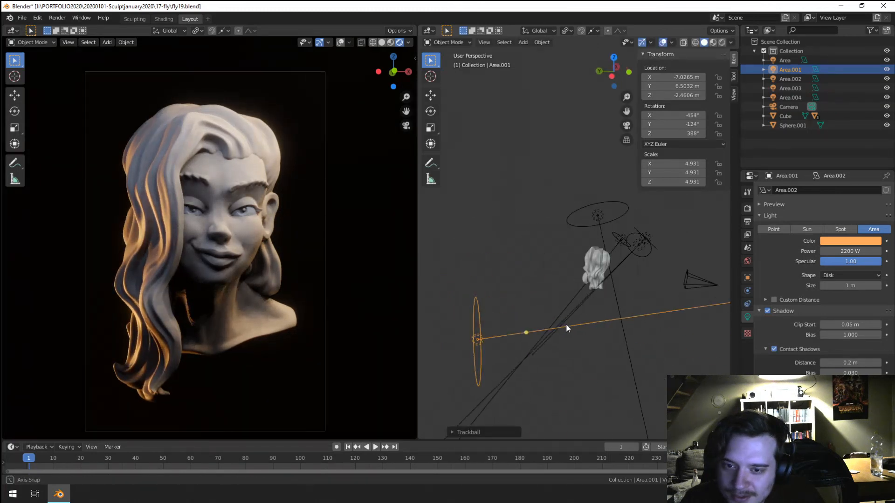
Step: Move the 2200 W light to about X -4.92 m, Y 4.31 m, Z 2.90 m and rotate it to about -513°, -132°, 440°
key(g)
click(611, 225)
middle_drag(646, 269, 603, 239)
key(r)
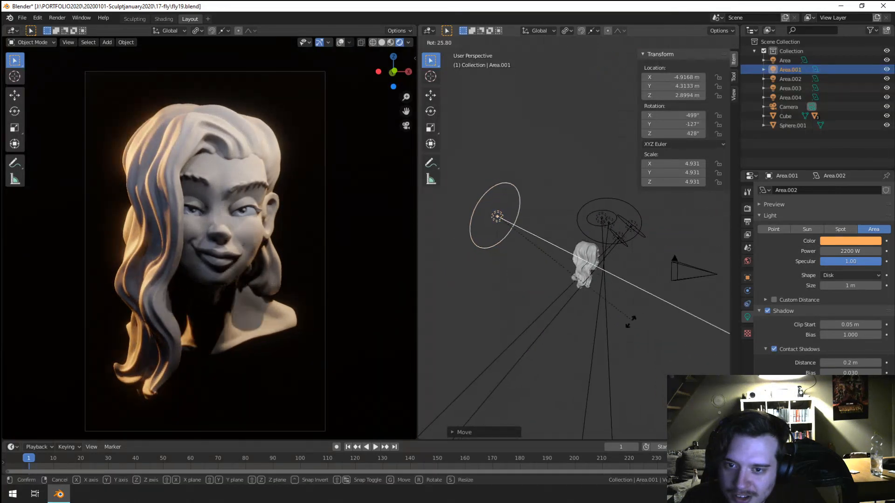
click(595, 310)
Step: Shift the 2200 W light to about X -3.13 m, Y 7.18 m, Z 4.24 m and colour it blue, H 0.625, S 0.471
middle_drag(595, 310, 501, 370)
key(g)
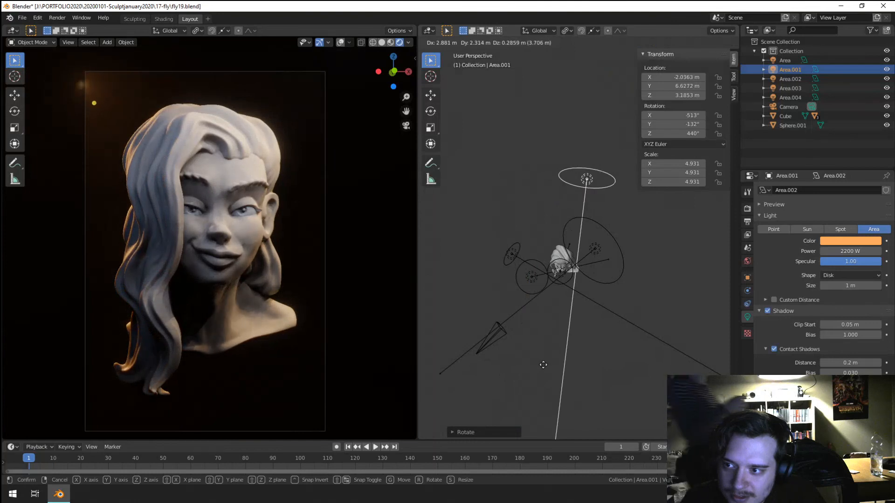
click(536, 346)
scroll(561, 315, up, 3)
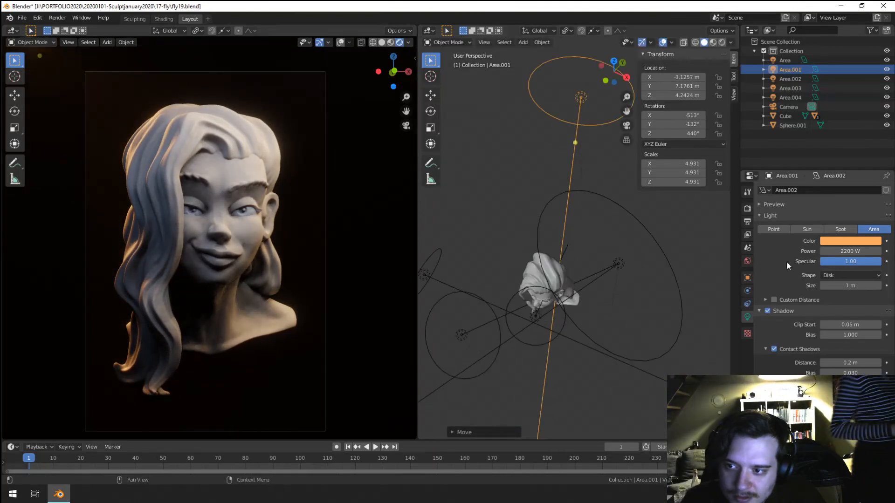
click(855, 240)
click(844, 138)
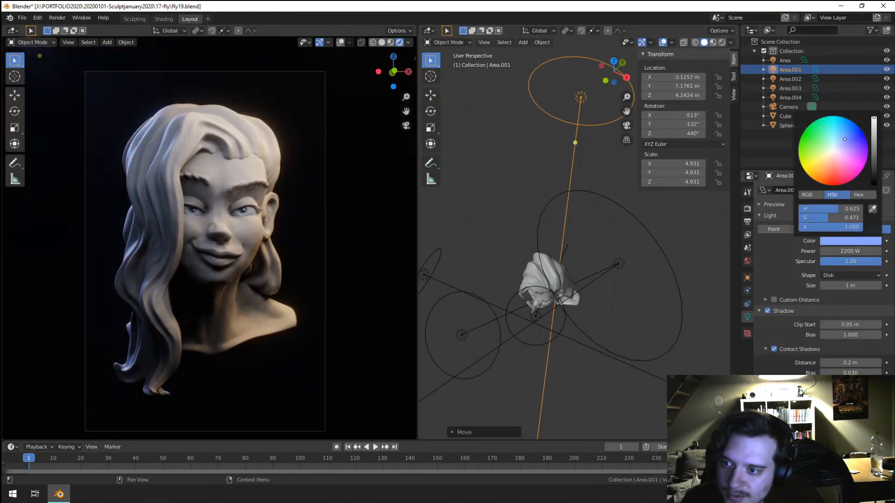
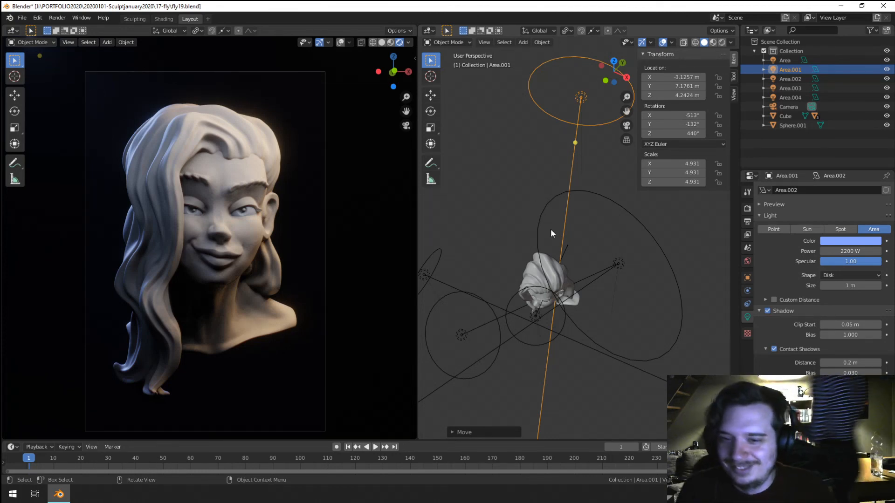
Step: Move the 35.5 W light to about X 0 m, Y -3.01 m, Z 0.92 m and rotate it to about 317°, -12.9°, 173°
mouse_move(550, 229)
middle_down()
mouse_move(553, 334)
mouse_move(574, 274)
middle_up()
click(491, 267)
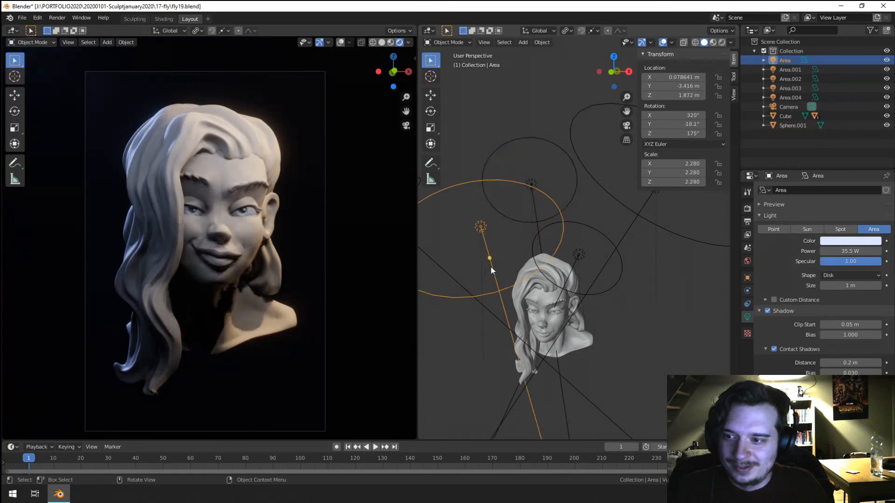
middle_drag(491, 267, 486, 237)
key(g)
click(486, 304)
key(r)
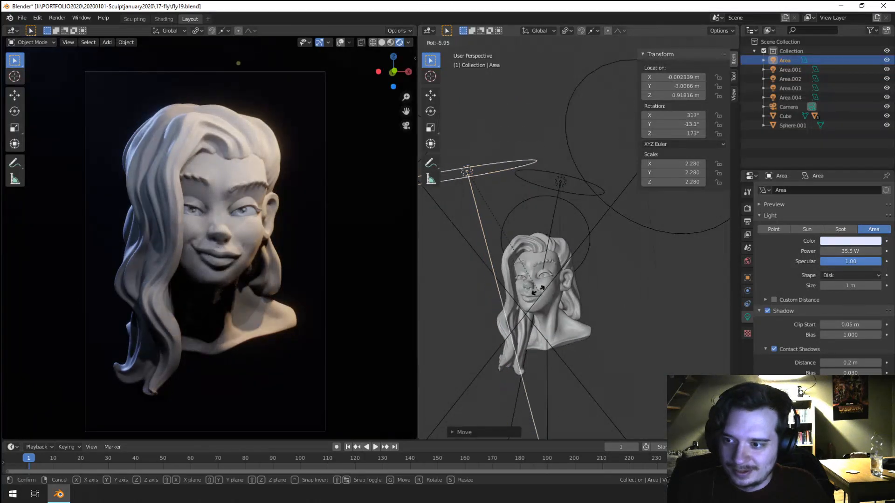
click(538, 293)
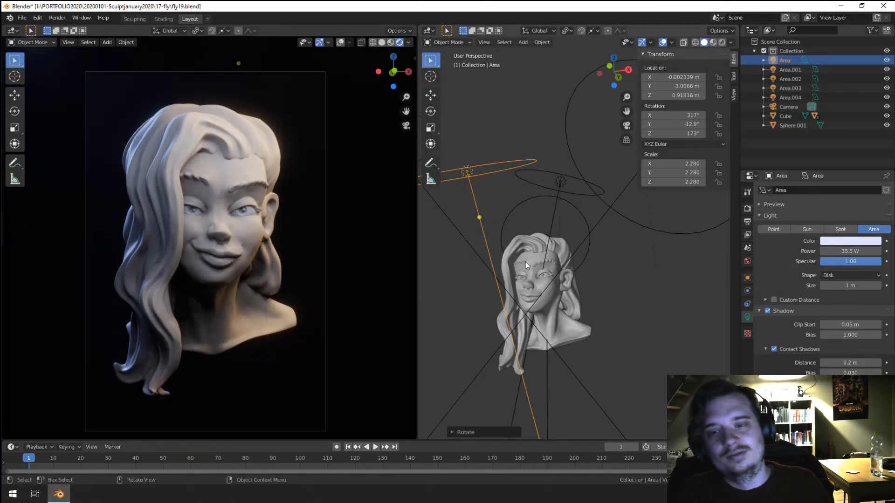
Step: Set the 35.5 W light to 20 W, reposition it at about X 1.05 m, Y -2.75 m, Z 1.05 m, and enlarge it
key(Return)
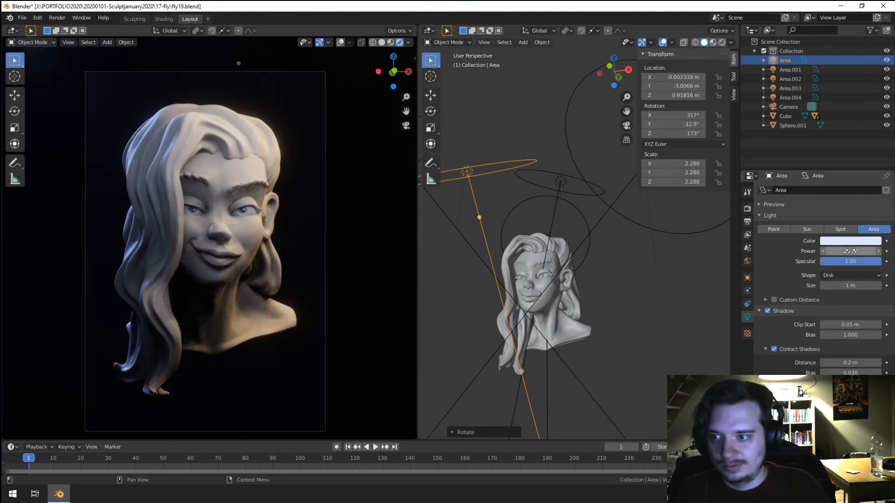
key(g)
click(597, 245)
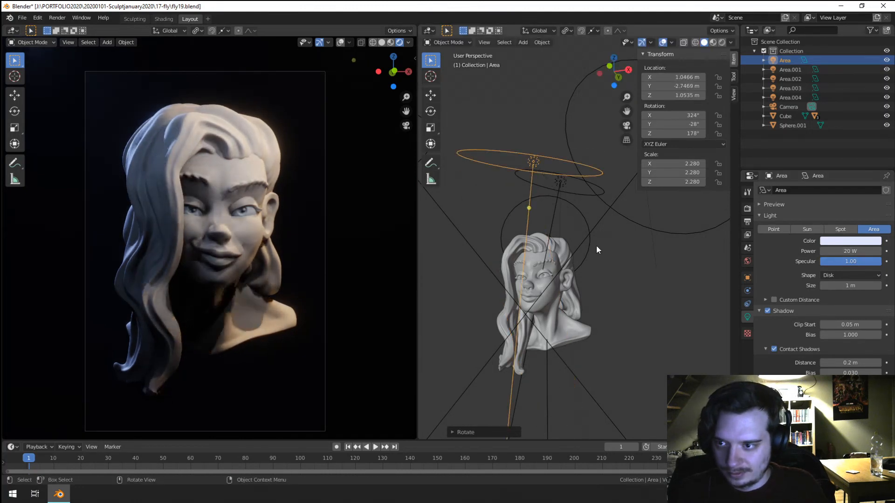
key(s)
click(679, 264)
Step: Shrink the warm-white 30.8 W light to scale about 1.45 and move it to about X 1.21 m, Y -1.64 m, Z 1.27 m
click(560, 182)
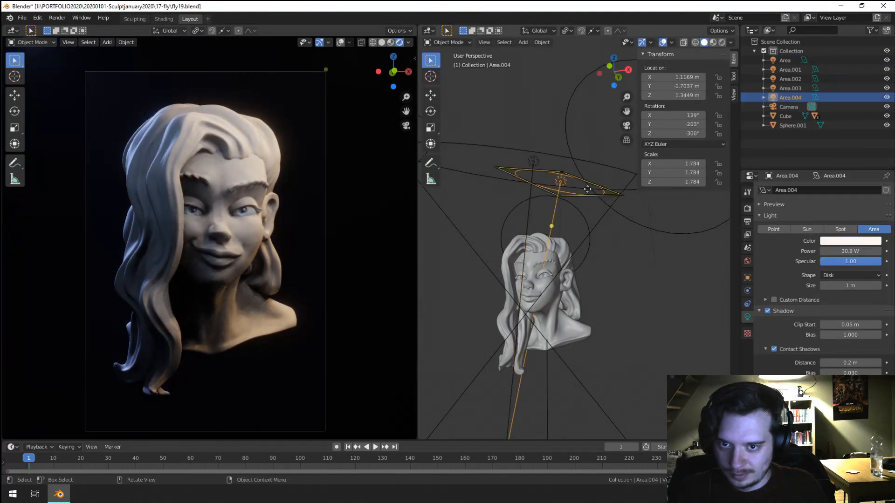
key(g)
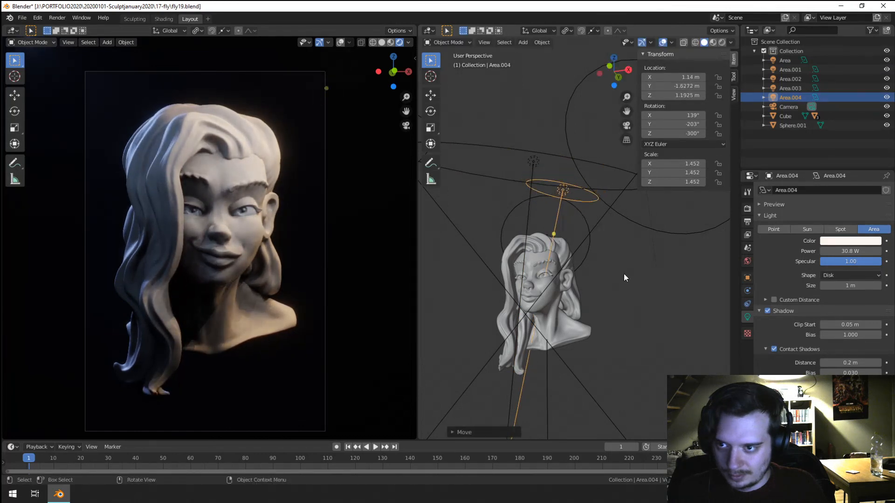
click(623, 285)
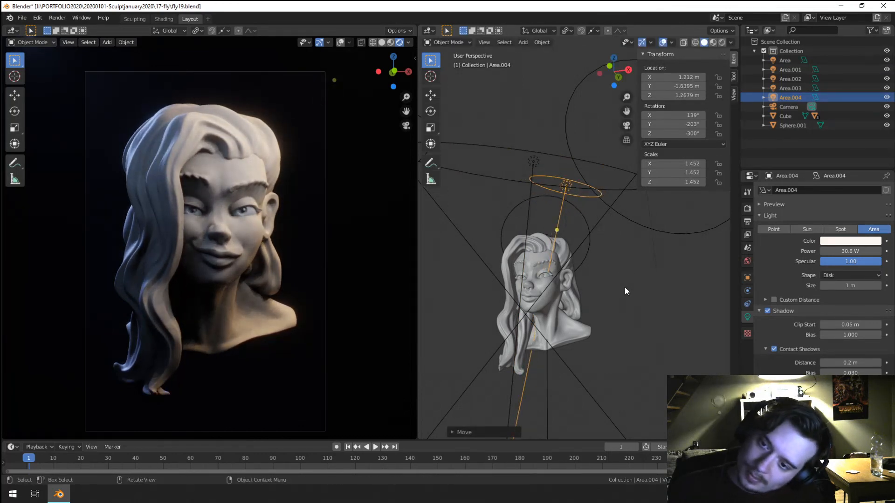
scroll(624, 287, down, 4)
middle_drag(588, 239, 579, 223)
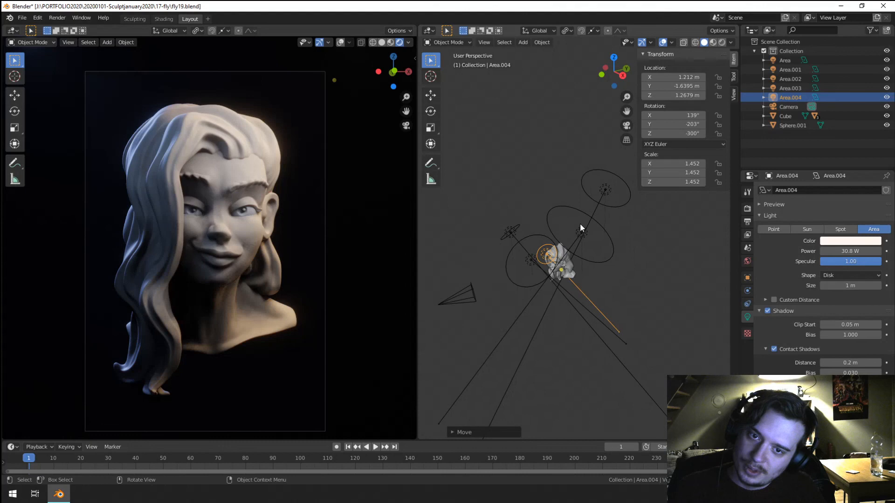
click(616, 209)
key(g)
right_click(585, 318)
middle_drag(586, 318, 544, 319)
Step: Move the light-blue 30.8 W light to about X -1.78 m, Y -2.71 m, Z -0.04 m and rotate it to about -77.9°, -222°, -194°
click(514, 280)
middle_drag(514, 280, 568, 256)
key(g)
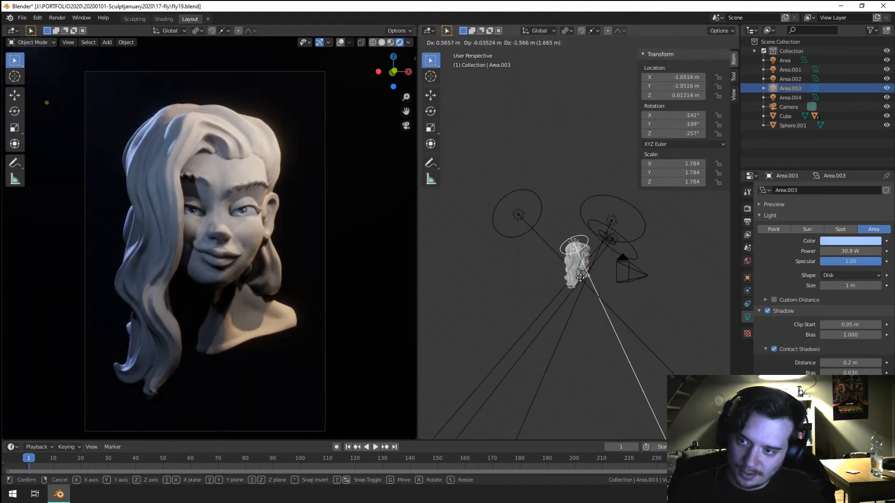
click(579, 289)
key(r)
key(r)
click(596, 326)
Step: Enlarge the light-blue 30.8 W light to scale about 4.98 and move it higher and farther in front of the bust
key(s)
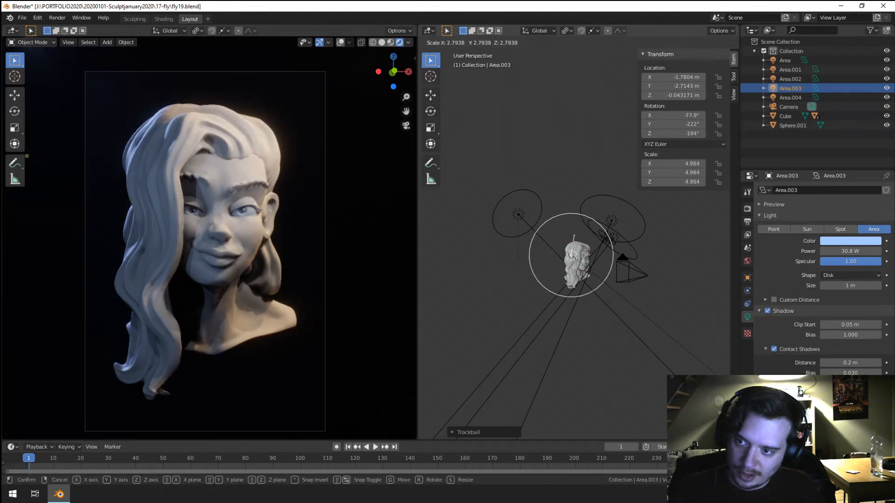
click(730, 384)
middle_drag(544, 307, 447, 305)
key(g)
click(486, 292)
Step: Bring the light-blue light to about X -1.71 m, Y -3.01 m, Z 0.79 m and rotate it to about -115°, -223°, -213°
key(g)
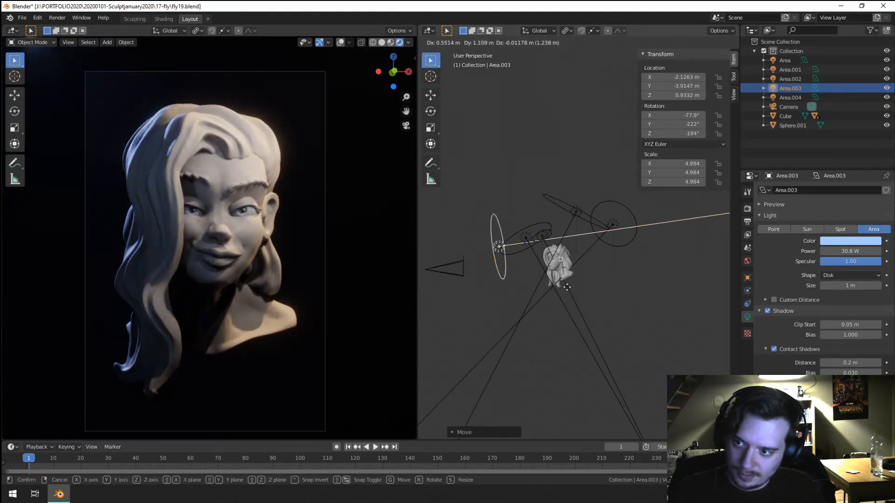
click(580, 290)
key(r)
click(549, 310)
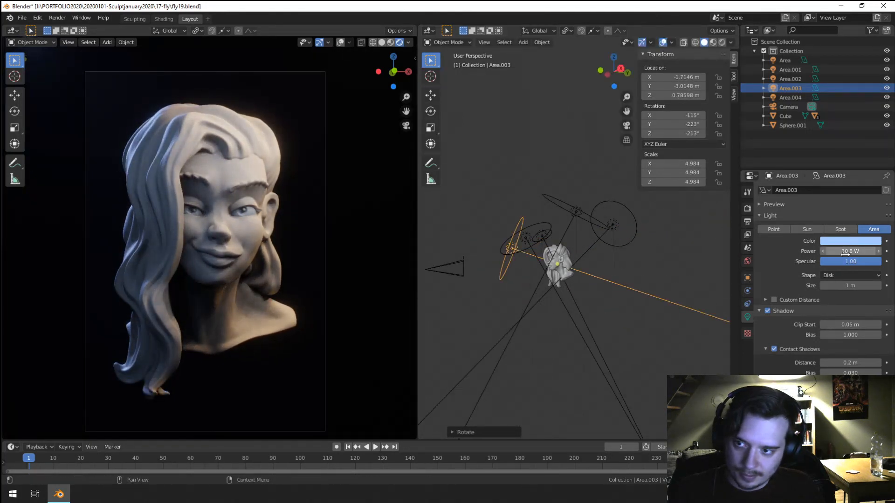
Step: Set the light-blue light's power to 25 W and its colour to near white, H 0.449, S 0.042
mouse_move(845, 255)
mouse_down()
mouse_move(833, 255)
mouse_move(842, 254)
mouse_up()
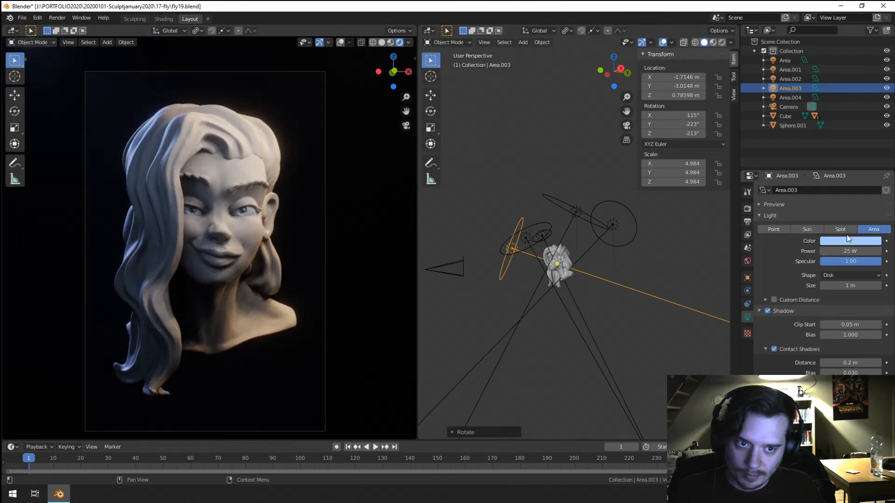
click(848, 241)
click(832, 149)
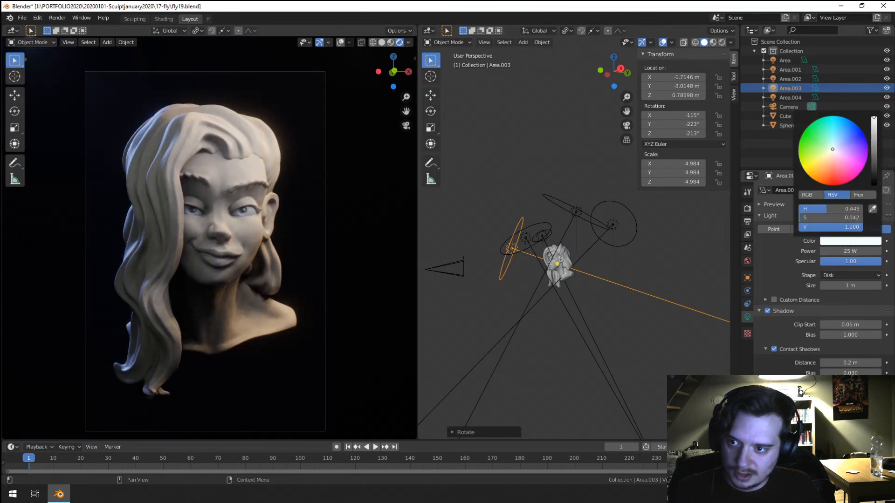
Step: Desaturate the blue 2200 W light behind the bust to a pale blue, about H 0.605, S 0.152
scroll(534, 262, up, 3)
middle_drag(514, 272, 630, 310)
scroll(627, 305, down, 3)
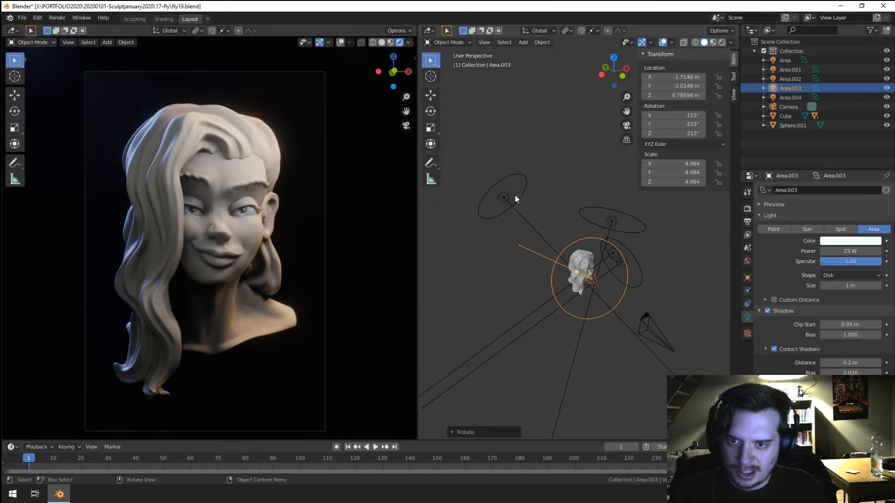
click(503, 196)
click(841, 240)
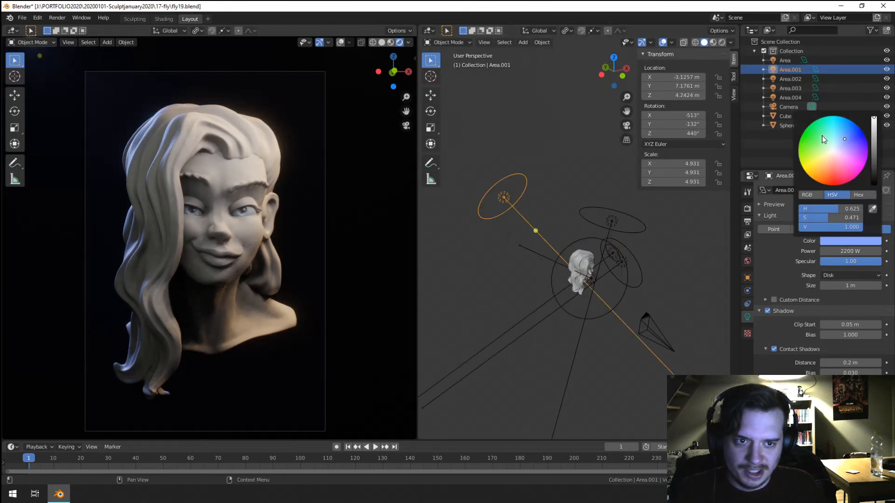
drag(838, 143, 836, 146)
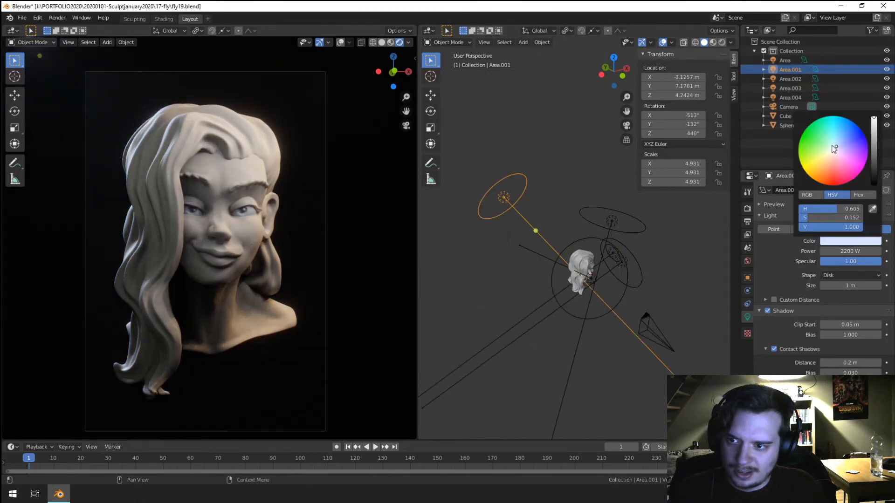
Step: Change the orange 400 W light's colour to a pale warm tone, about H 0.105, S 0.152
scroll(571, 312, up, 3)
scroll(577, 304, down, 1)
middle_drag(579, 305, 592, 318)
scroll(601, 314, up, 2)
scroll(653, 298, down, 1)
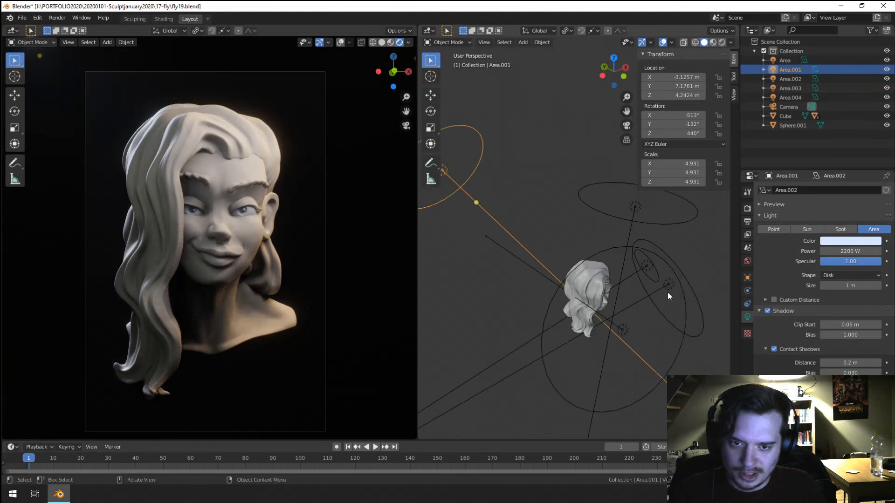
scroll(667, 292, down, 1)
click(652, 223)
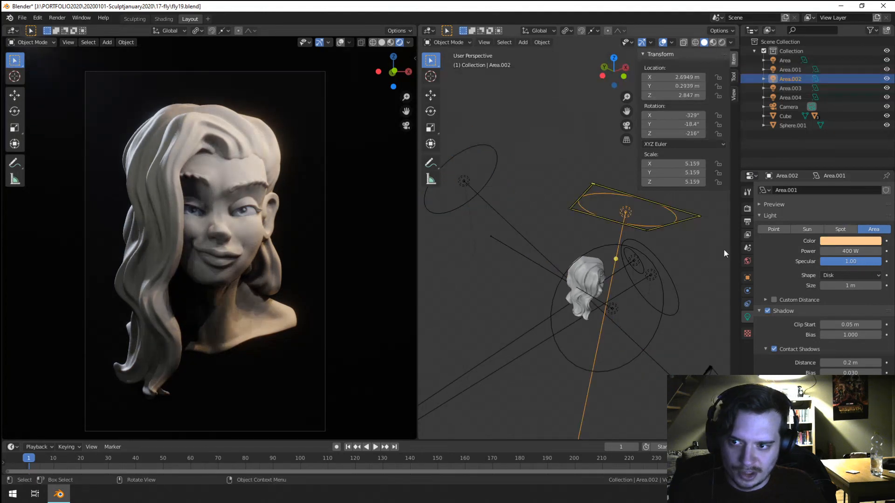
click(847, 241)
click(829, 154)
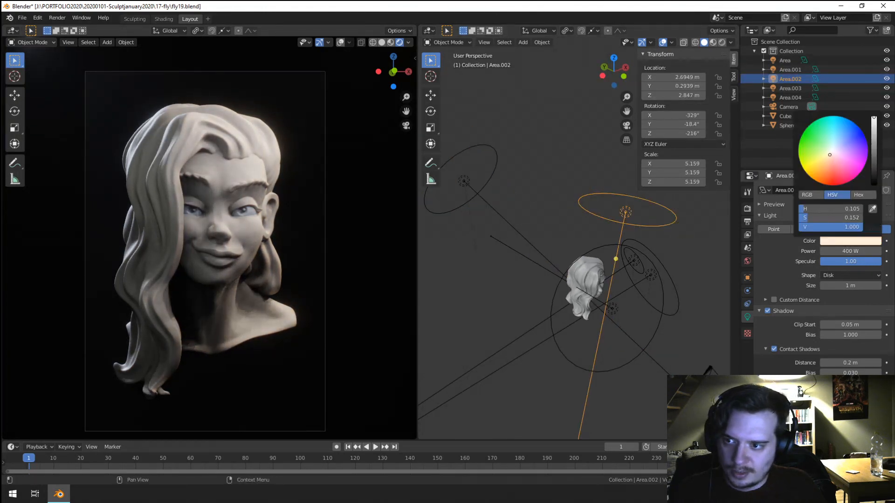
Step: Set the pale warm 400 W light's power to 800 W and enlarge it to scale about 6.53
key(s)
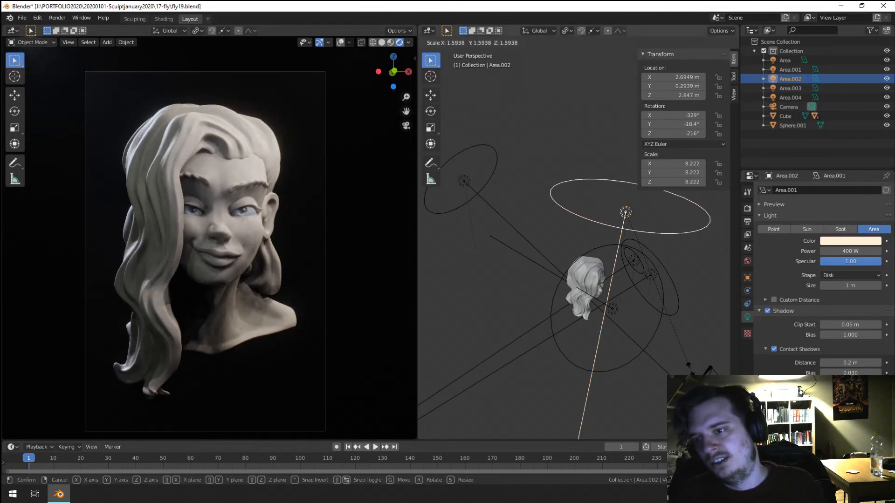
click(669, 348)
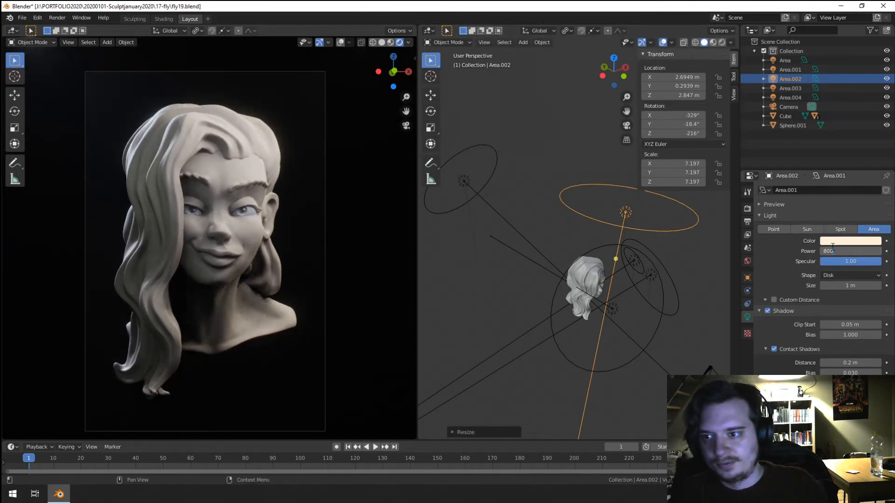
key(Return)
key(s)
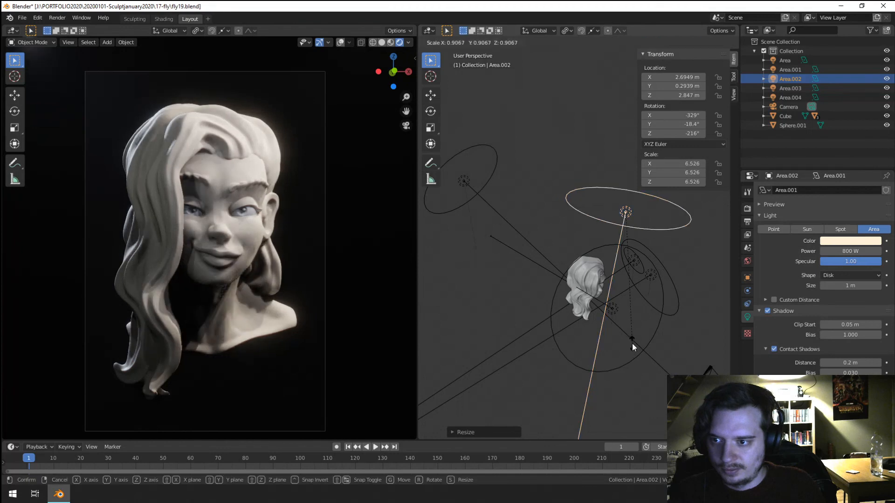
click(631, 344)
middle_drag(608, 329, 606, 344)
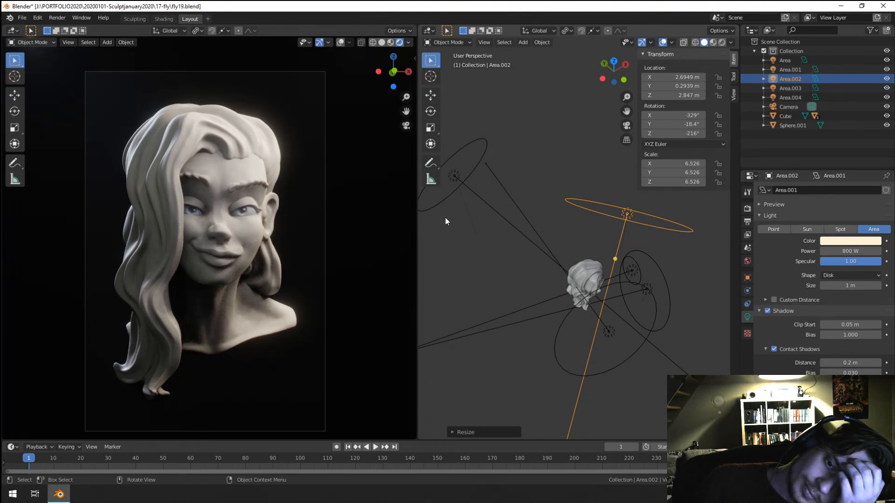
Step: Rotate the mirrored eyeballs freely with Trackball to about X 73.7°, Y -10.8°, Z -2.65°
scroll(578, 326, up, 5)
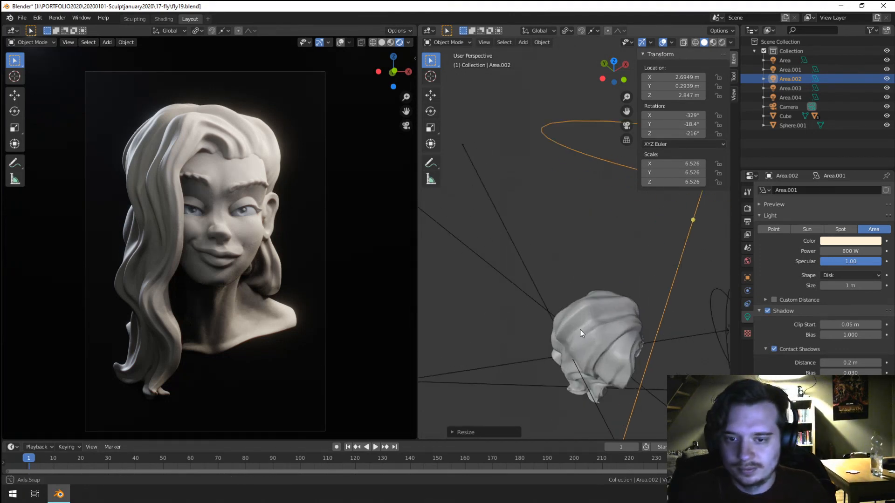
middle_drag(580, 329, 529, 235)
scroll(546, 389, up, 5)
scroll(546, 390, down, 5)
shift+middle_drag(546, 390, 578, 321)
scroll(570, 261, up, 6)
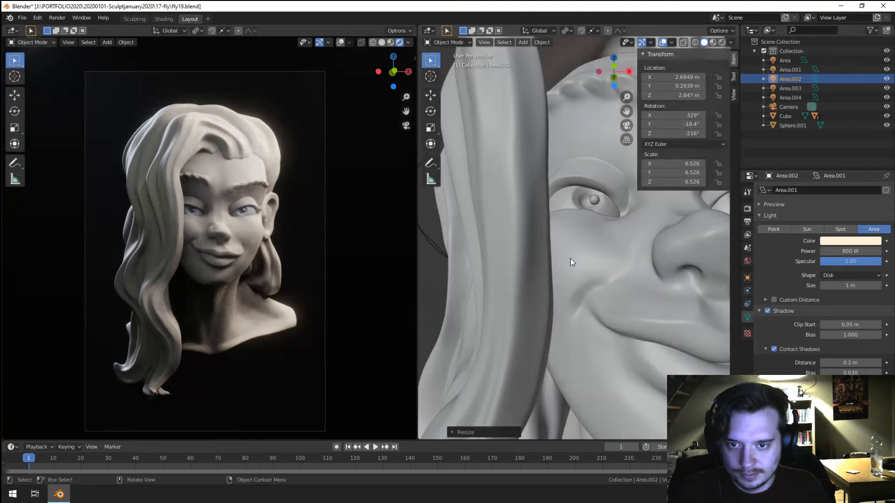
click(584, 196)
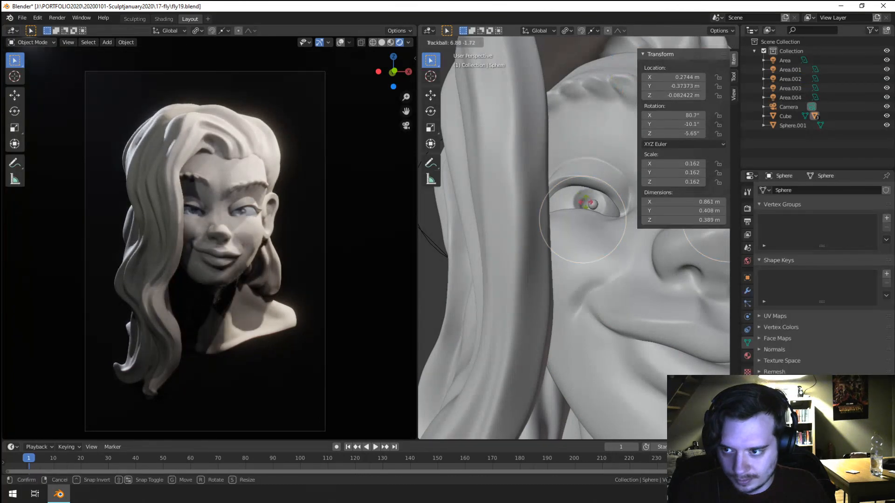
key(r)
key(r)
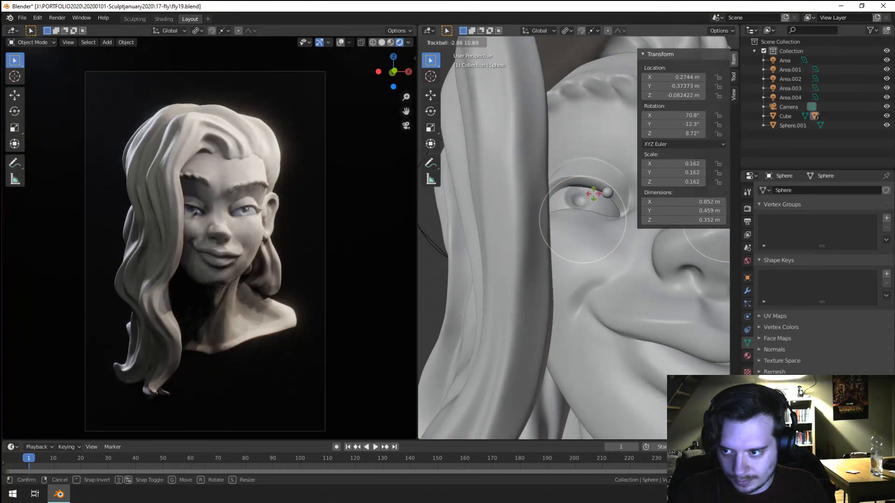
click(595, 200)
Step: Check the gaze of both eyes, reselect the eyeballs, and ready the Blob brush in the Sculpting workspace
scroll(604, 241, down, 5)
shift+middle_drag(604, 242, 599, 298)
scroll(567, 275, up, 5)
click(555, 260)
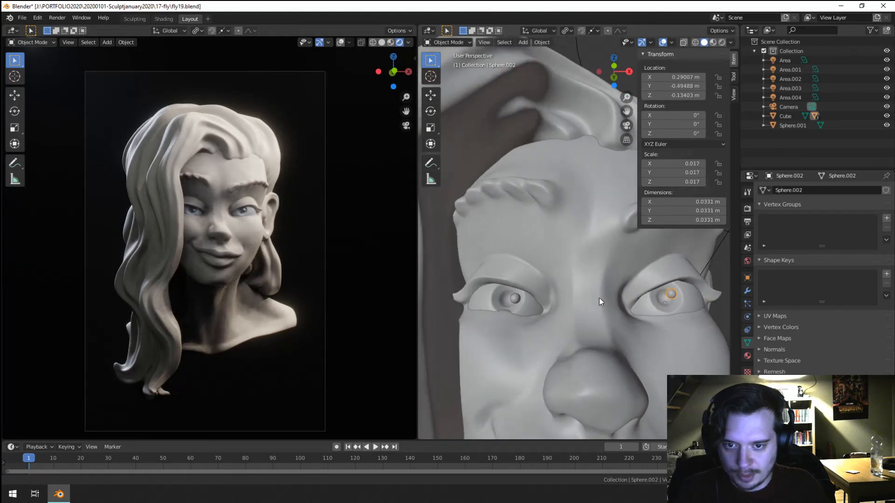
click(675, 303)
middle_drag(524, 294, 517, 300)
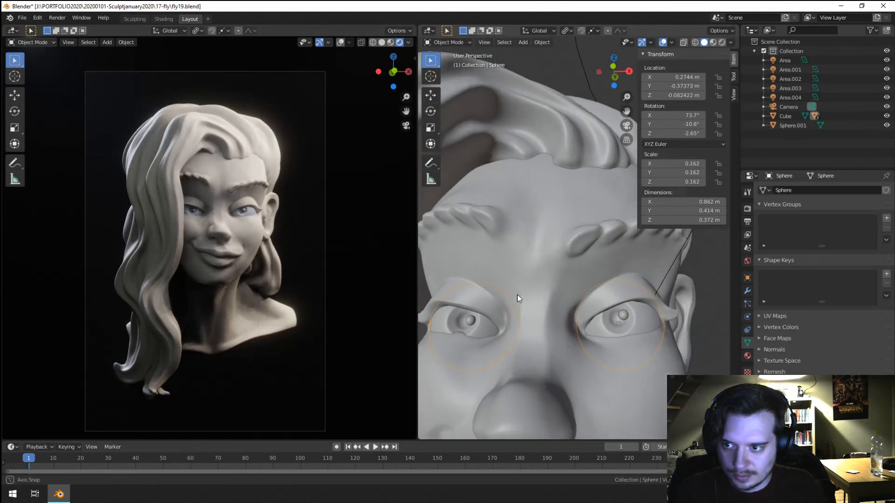
shift+middle_drag(516, 346, 523, 303)
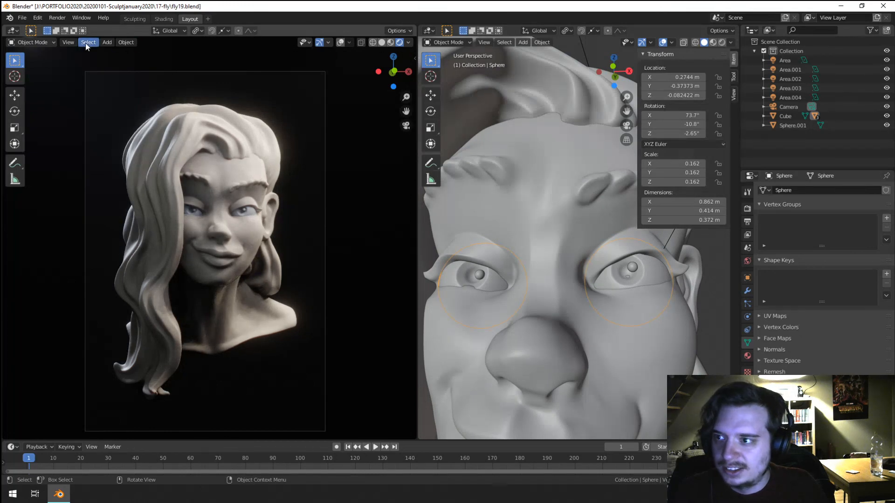
click(138, 19)
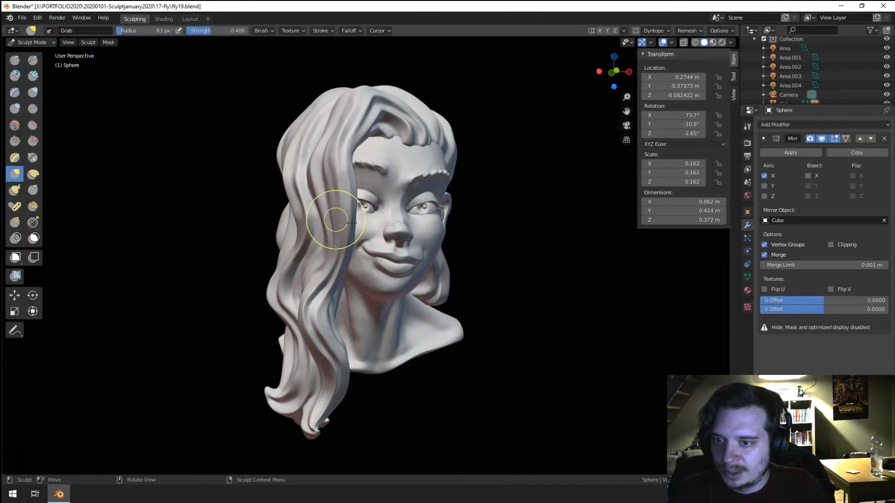
scroll(399, 207, up, 5)
middle_drag(400, 206, 365, 235)
click(15, 108)
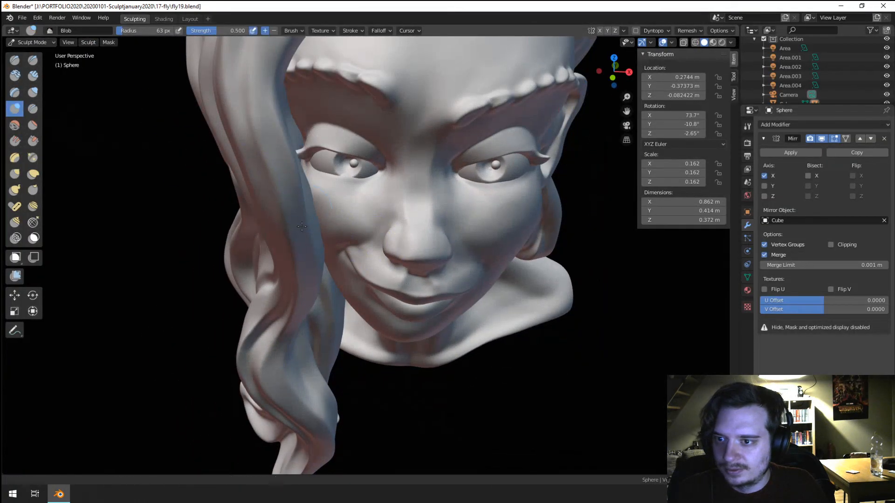
Step: Try a Blob brush stroke across the eyes with the eyeball object active
scroll(332, 195, up, 3)
mouse_move(311, 152)
mouse_down()
mouse_move(342, 158)
mouse_move(303, 160)
mouse_move(522, 159)
mouse_move(507, 163)
mouse_up()
key(ctrl+z)
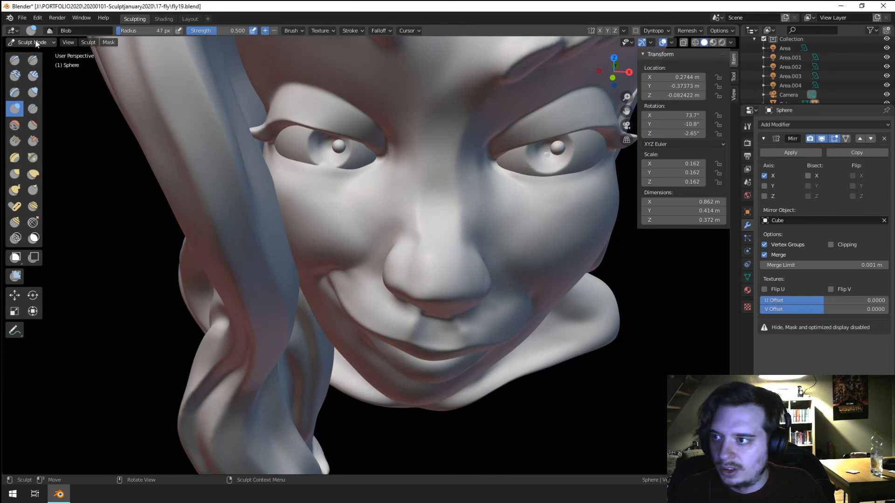
Step: Switch sculpting to the head mesh and push it inward at both eye openings with the inverted Blob brush
key(ctrl+Tab)
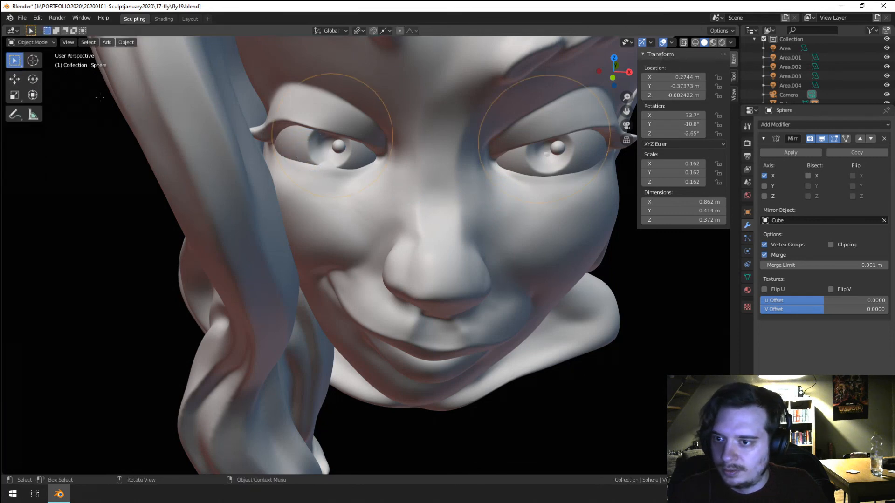
click(302, 183)
click(32, 43)
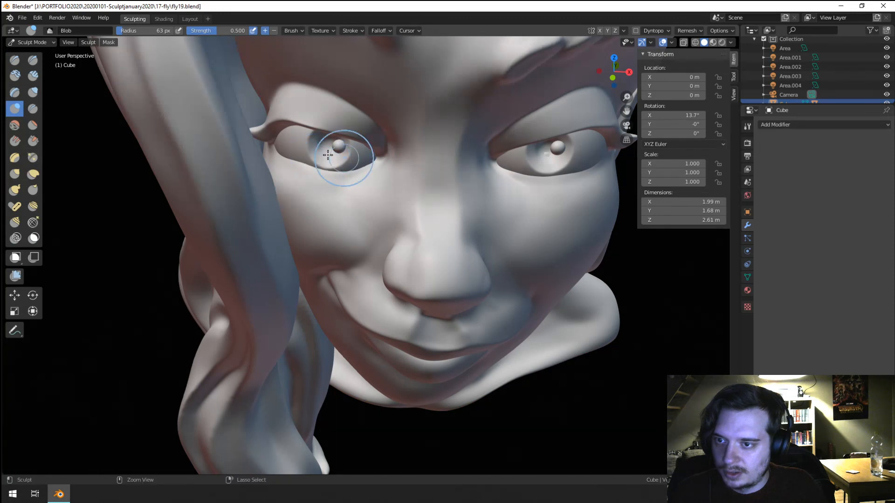
mouse_move(300, 148)
ctrl+mouse_down()
mouse_move(522, 152)
mouse_move(518, 158)
ctrl+mouse_up()
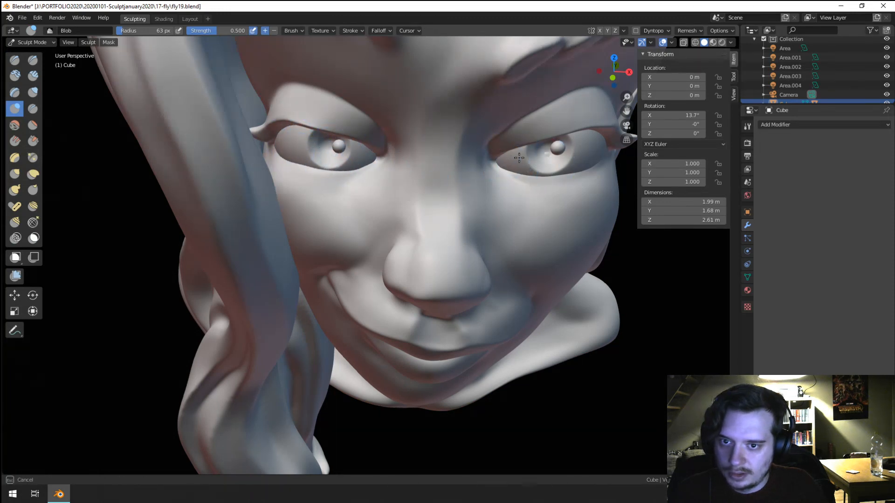
ctrl+drag(589, 159, 587, 169)
scroll(510, 240, down, 3)
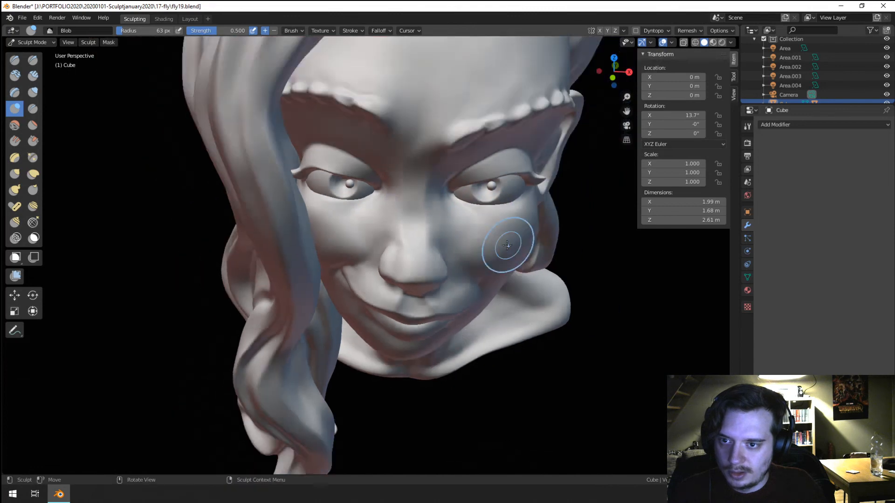
middle_drag(507, 246, 497, 186)
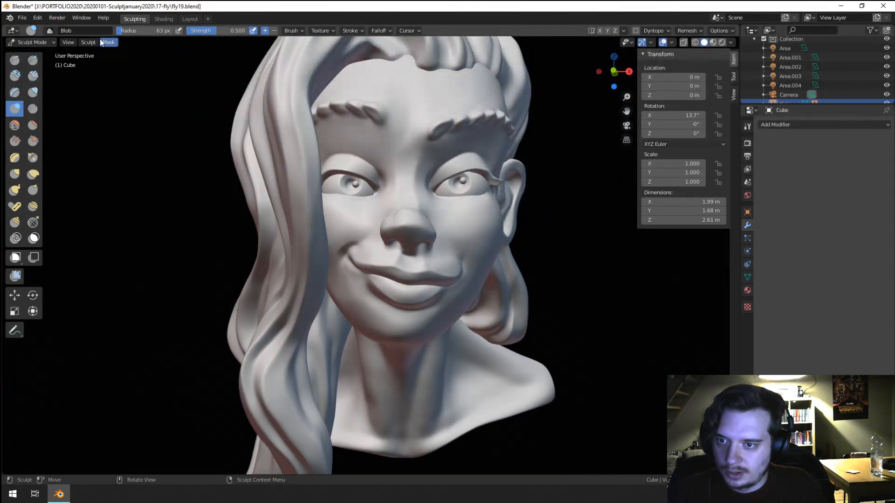
Step: Return to Object Mode and apply the Mirror modifier of the eyeballs
click(42, 42)
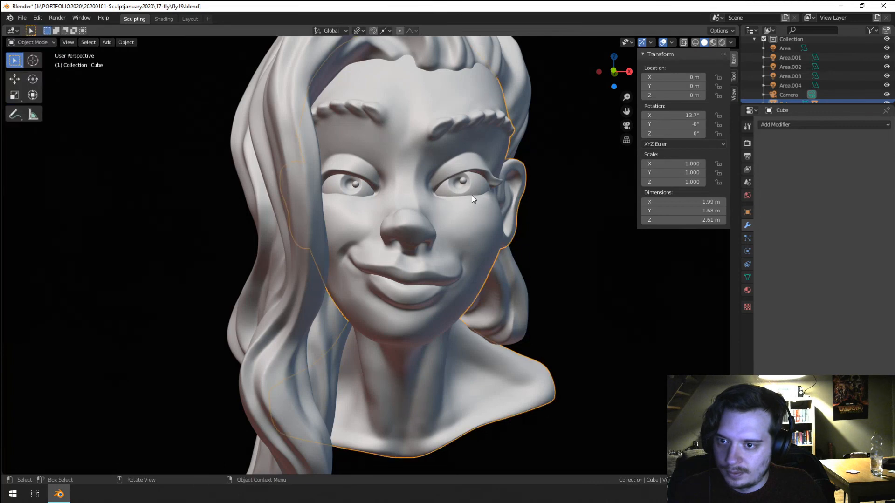
shift+middle_drag(471, 195, 428, 244)
scroll(429, 244, up, 2)
click(302, 235)
scroll(317, 234, up, 2)
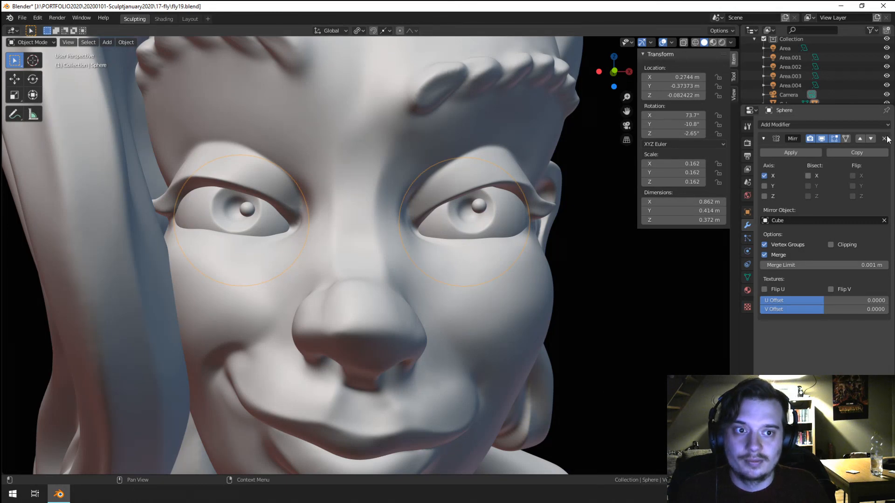
click(787, 151)
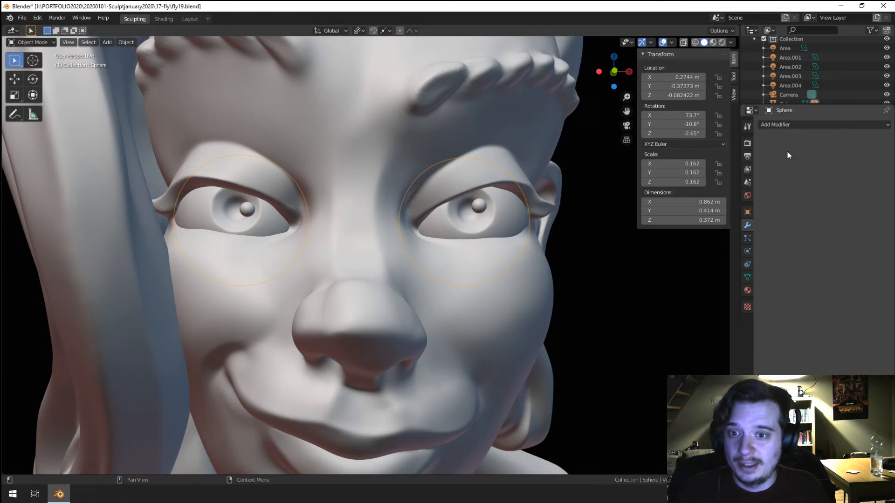
Step: Separate the two eyeballs into individual objects and select the one beside the long hair
key(Tab)
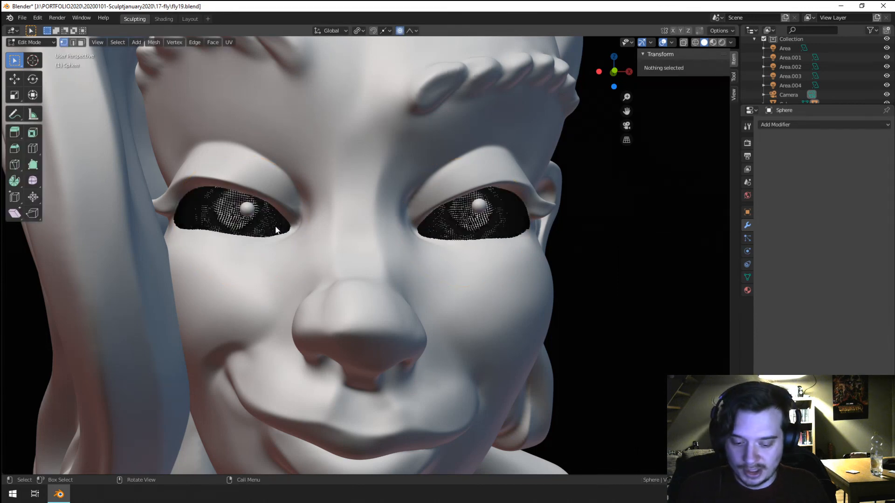
key(p)
click(264, 243)
key(Tab)
click(260, 225)
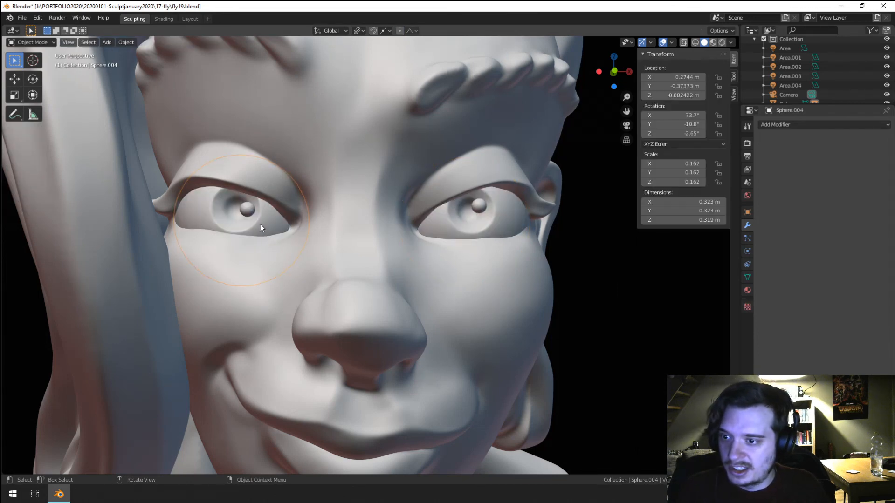
Step: Parent the small highlight ball to the eyeball beside the long hair with Object (Keep Transform)
click(250, 211)
shift+click(267, 225)
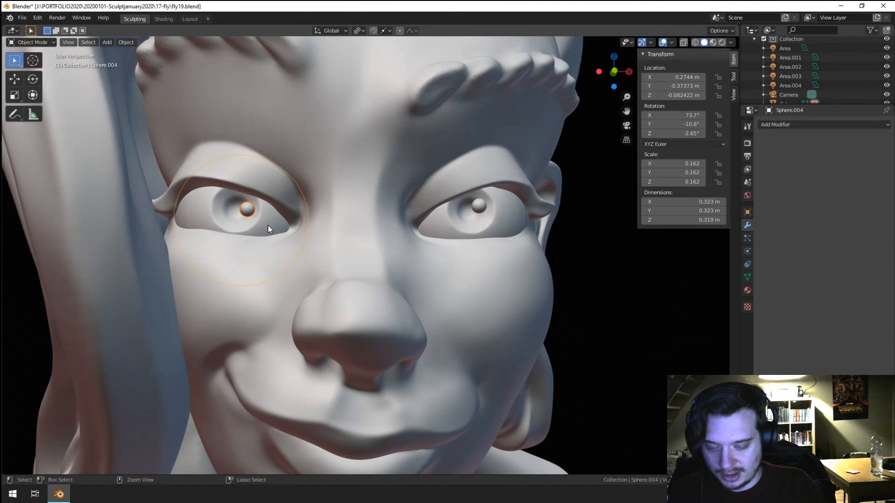
key(ctrl+p)
click(267, 225)
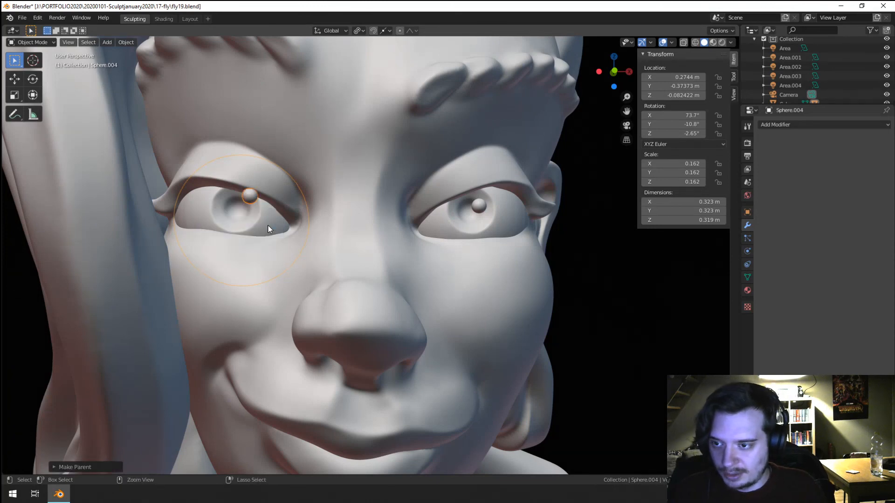
key(ctrl+z)
key(ctrl+p)
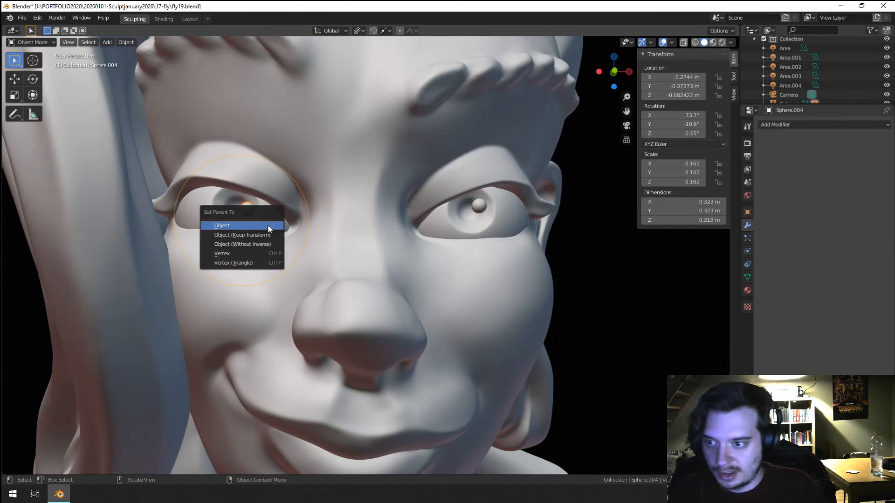
click(261, 235)
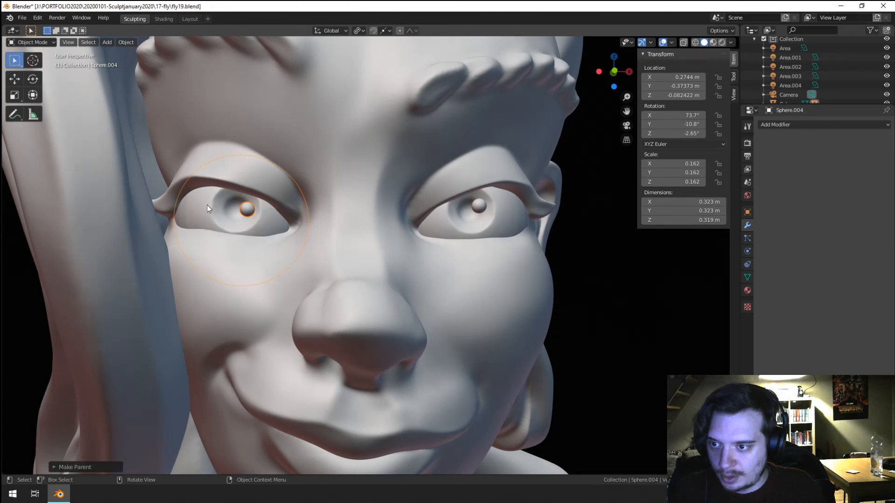
Step: Set the hair-side eyeball's origin to its center of mass (surface) and rotate it to about X 72°, Y -11.3°, Z -5.17°
right_click(228, 224)
mouse_move(209, 248)
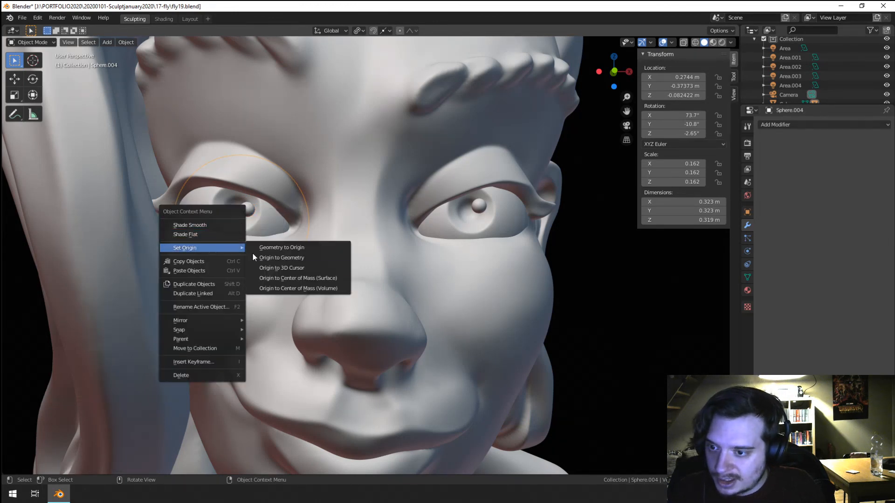
click(315, 279)
key(r)
key(r)
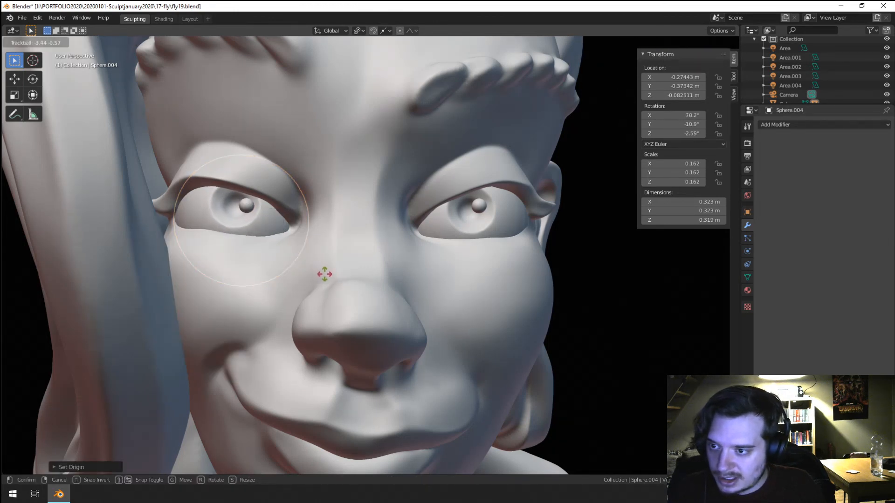
click(322, 275)
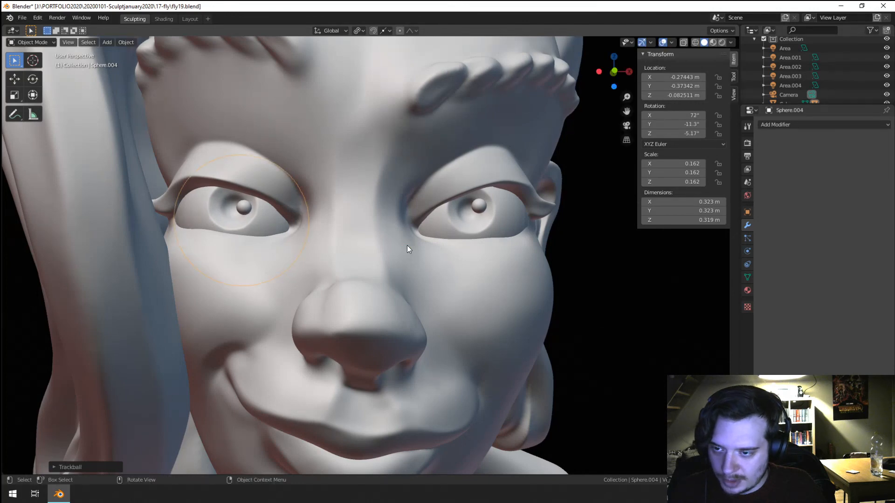
Step: Switch to the camera view and slightly rotate the eyeball beside the visible ear
key(KP_0)
scroll(407, 245, up, 7)
shift+middle_drag(370, 234, 365, 283)
key(r)
key(r)
key(Escape)
click(504, 181)
key(r)
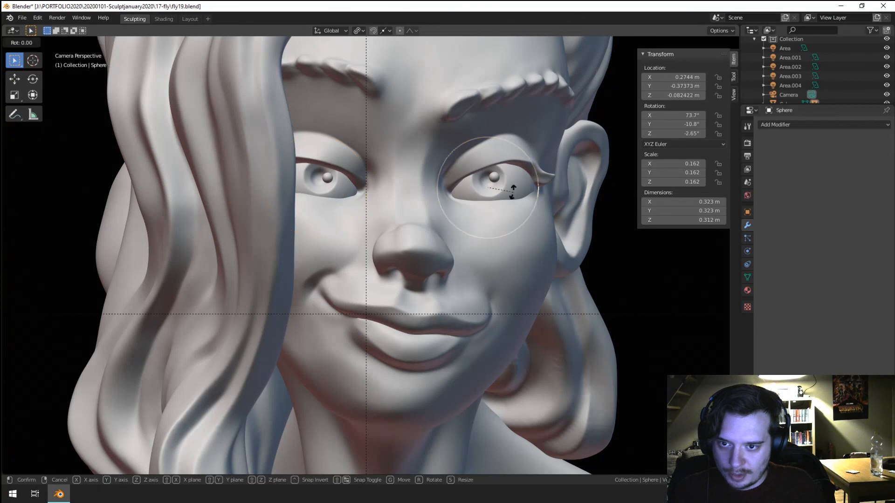
key(r)
click(507, 188)
key(r)
key(Escape)
Step: Raise the hair-side eyeball along Z to about -0.077 m and fine-tune its rotation
click(353, 185)
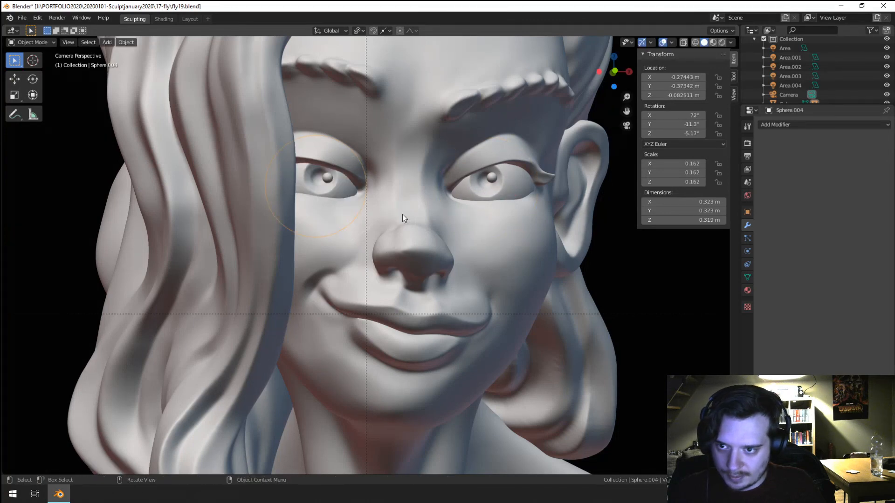
key(g)
key(z)
click(401, 212)
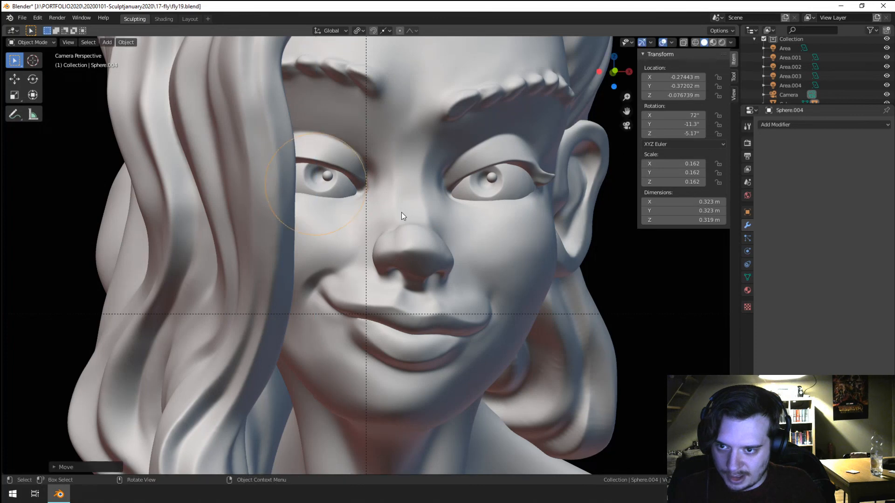
key(r)
key(r)
click(401, 213)
Step: Rotate the ear-side eyeball to about X 73.7°, Y -10.4°, Z -0.38°
click(500, 192)
key(r)
key(r)
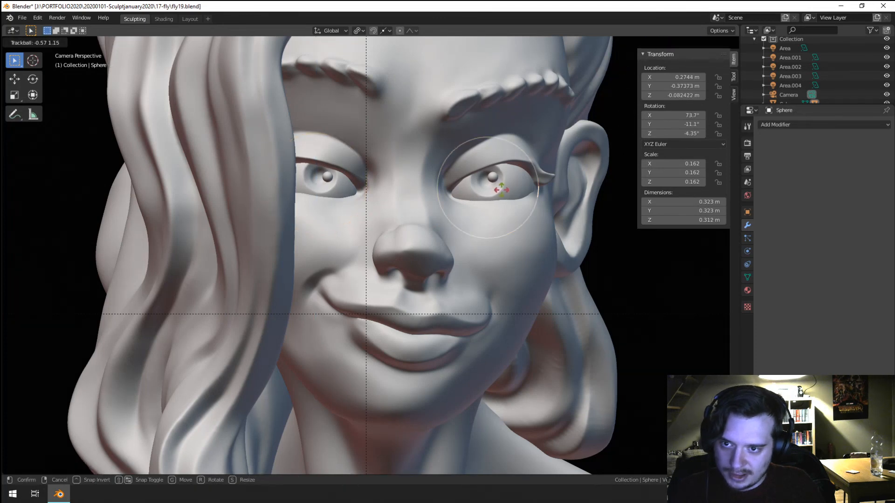
click(502, 188)
scroll(542, 216, down, 3)
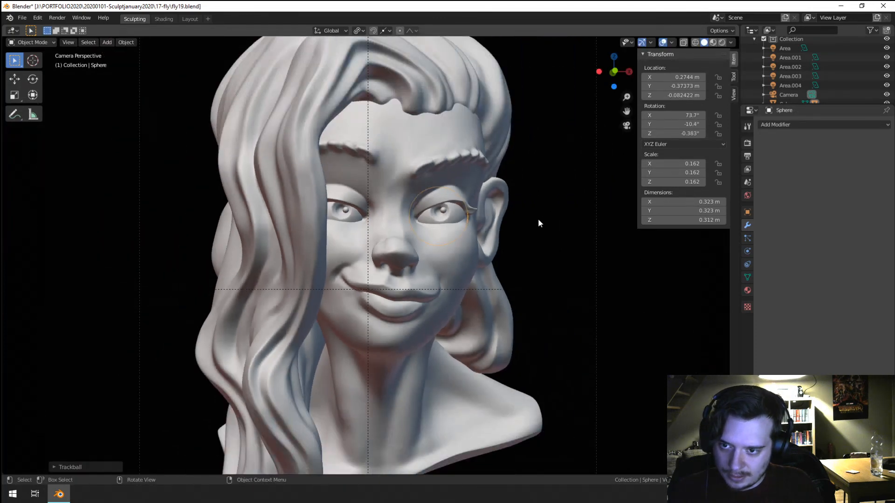
Step: Rotate the hair-side eyeball with Trackball to match the gaze direction of the other eye
scroll(538, 219, up, 3)
click(321, 188)
key(r)
key(r)
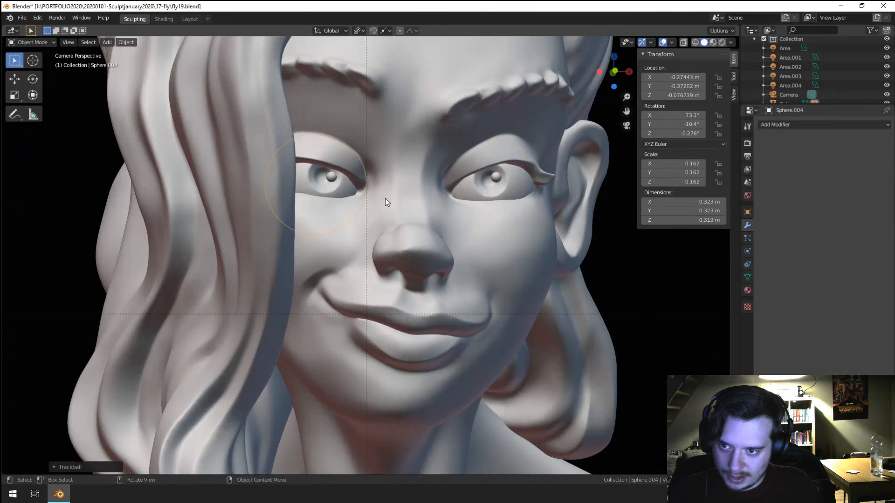
click(380, 199)
Step: Rotate the ear-side eyeball with Trackball to about X 70.8°, Y -10.3°, Z -1.07°
click(466, 193)
key(r)
key(r)
click(472, 194)
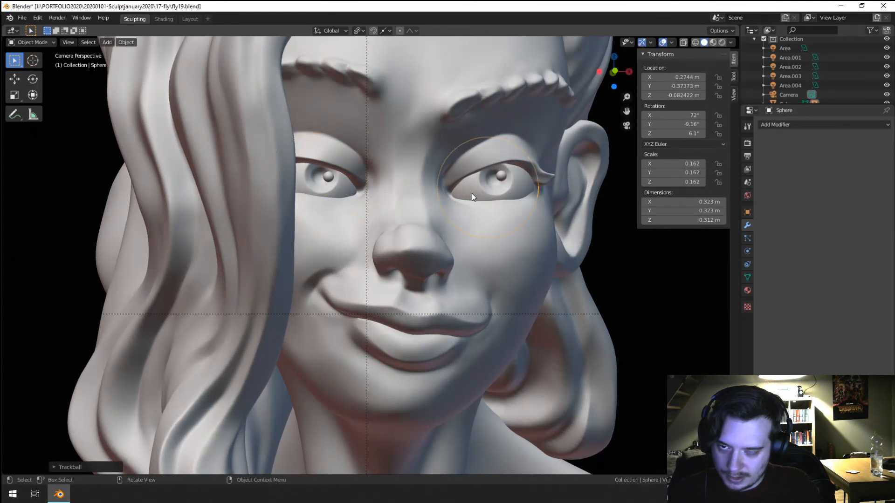
scroll(536, 205, down, 2)
key(r)
key(r)
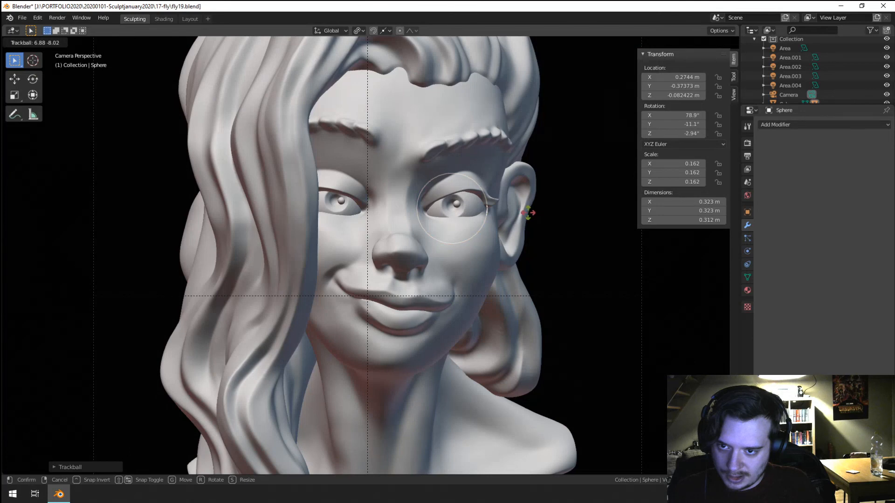
click(528, 206)
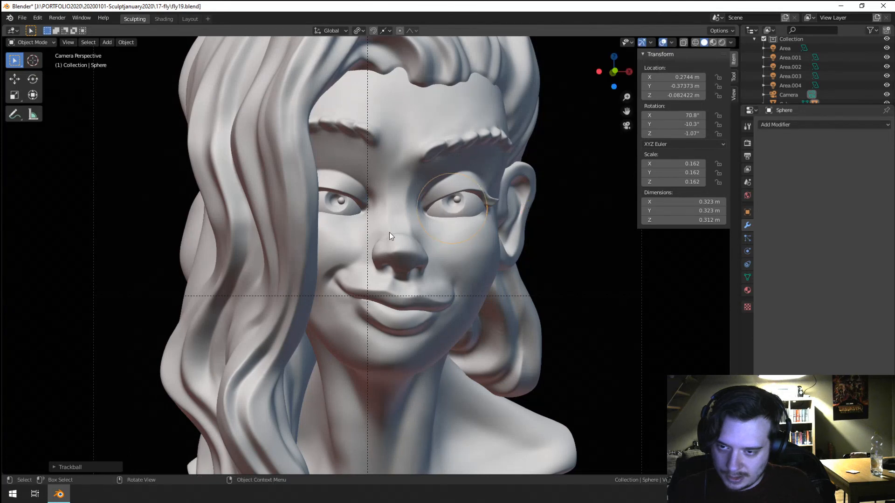
middle_drag(390, 232, 409, 236)
scroll(406, 248, up, 3)
scroll(408, 248, up, 1)
scroll(410, 234, down, 1)
key(KP_0)
scroll(410, 234, up, 1)
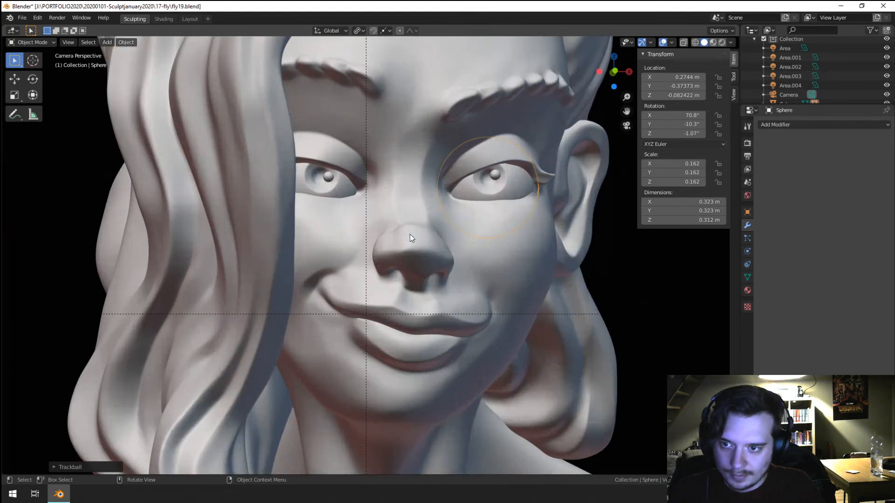
key(r)
key(r)
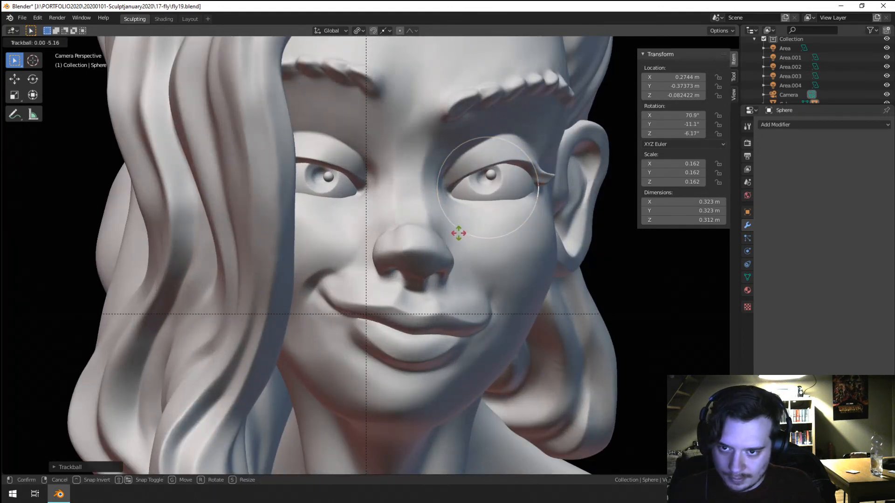
click(463, 240)
Step: Raise the ear-side eyeball along Z to about -0.068 m and rotate it to about X 77.2°, Y -10.5°, Z -2.12°
key(g)
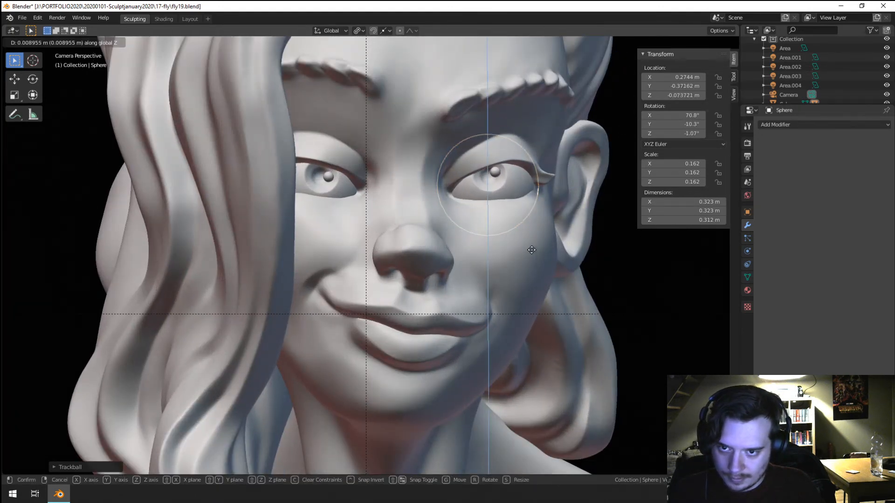
click(531, 249)
key(g)
key(r)
key(r)
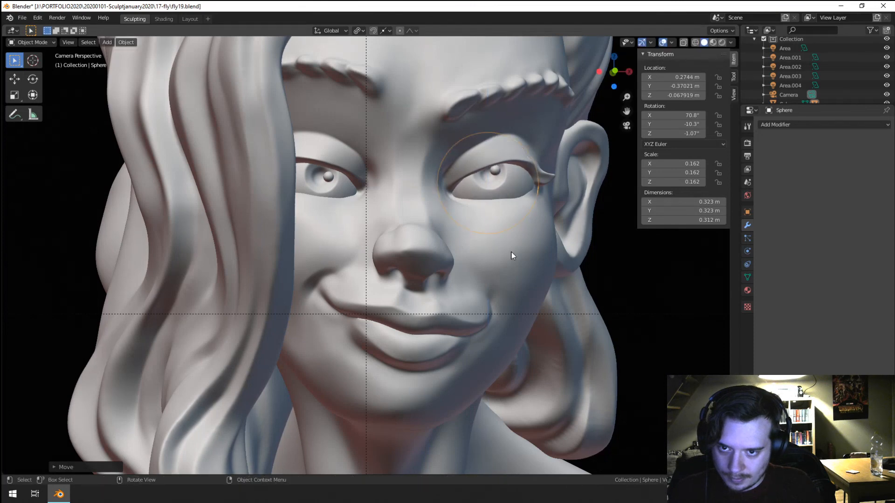
click(503, 257)
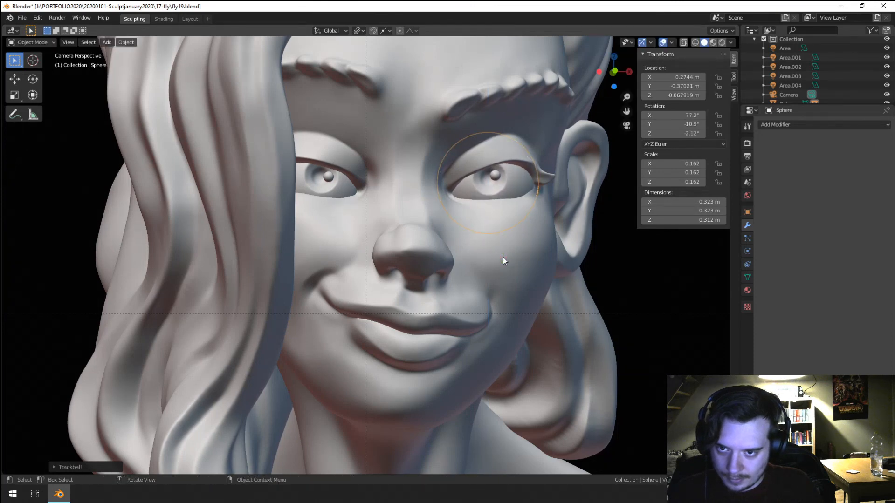
Step: Move the hair-side eyeball to about X -0.267 m, Z -0.068 m and rotate it to about X 75.5°, Y -11.4°, Z -7.5°
click(321, 187)
key(g)
click(324, 192)
key(r)
key(r)
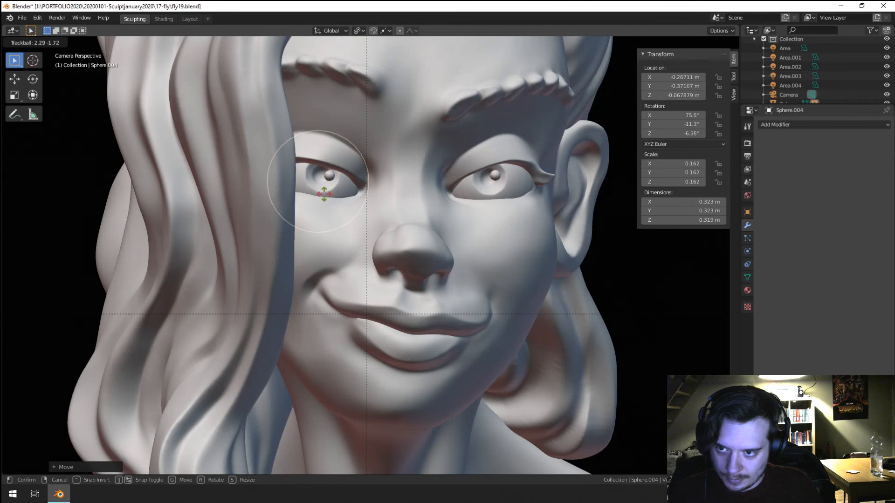
click(325, 194)
scroll(433, 214, down, 4)
scroll(424, 238, up, 3)
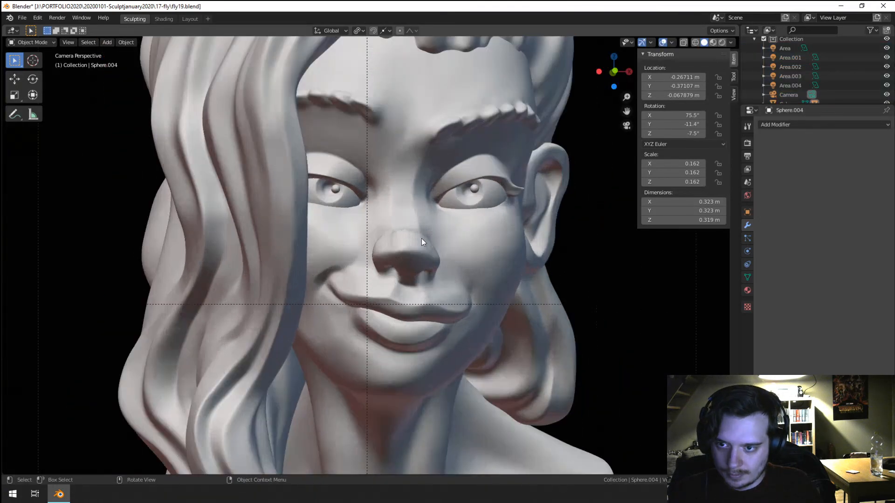
Step: Shift the hair-side eyeball to about X -0.262 m and rotate it with Trackball to about X 76.2°, Y -11.9°, Z -10.5°
scroll(421, 238, up, 2)
key(g)
click(359, 214)
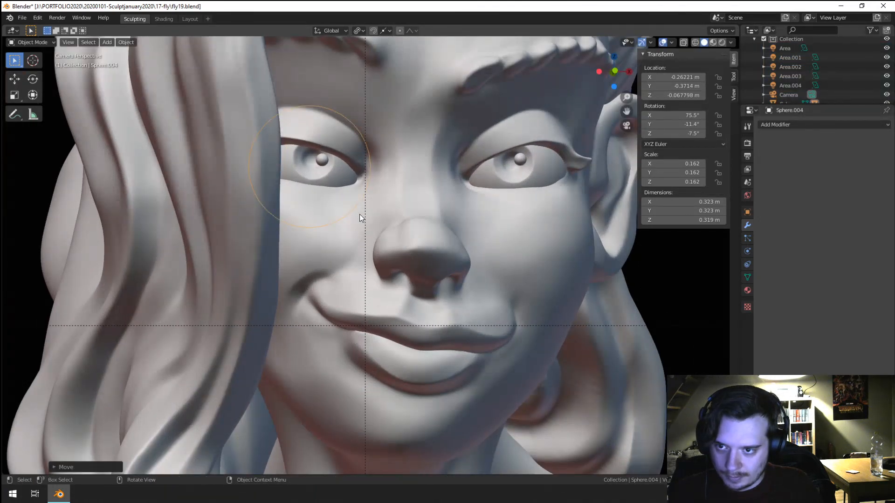
key(r)
key(r)
click(357, 215)
scroll(373, 215, down, 5)
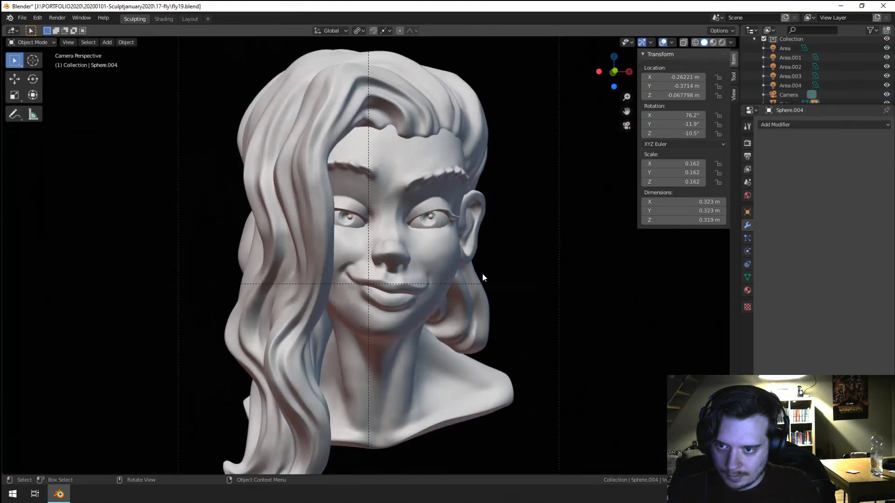
scroll(466, 250, down, 1)
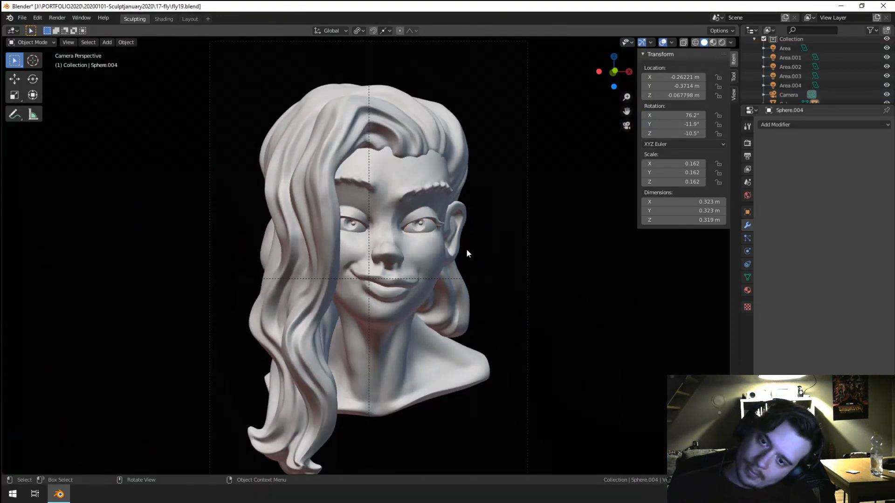
scroll(466, 250, up, 6)
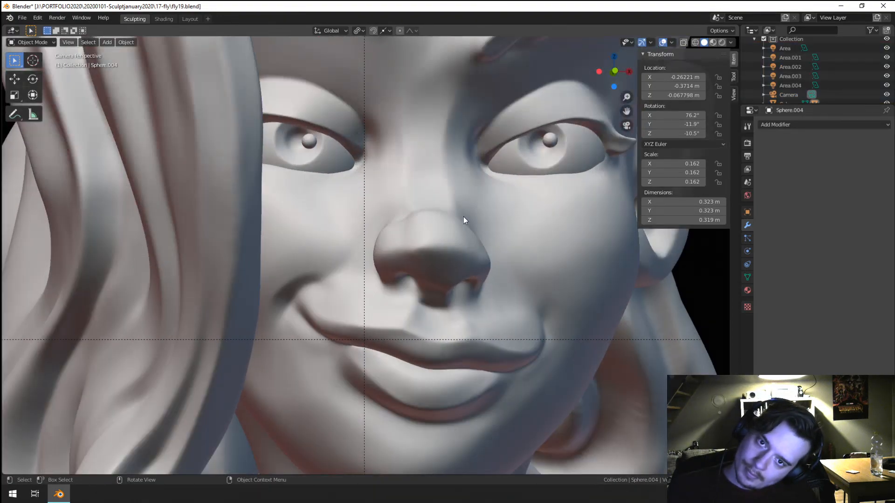
Step: Select the head mesh and switch it to Sculpt Mode
shift+middle_drag(481, 204, 387, 277)
scroll(381, 253, up, 5)
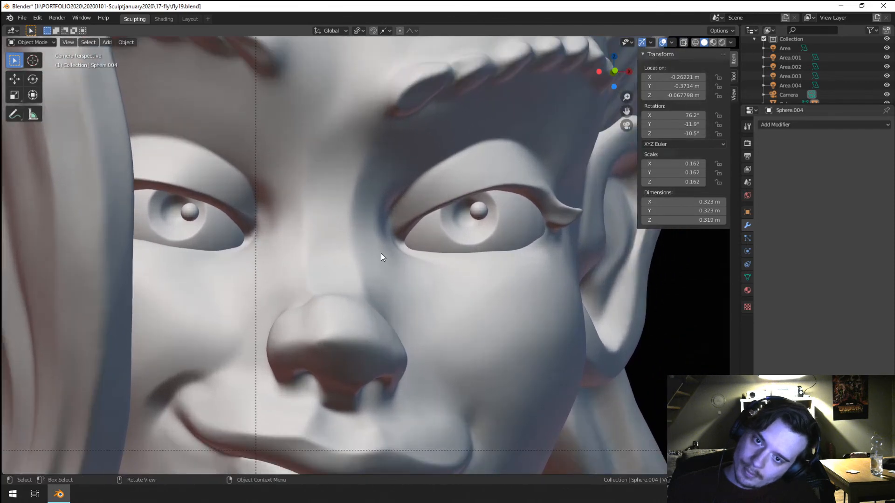
click(432, 179)
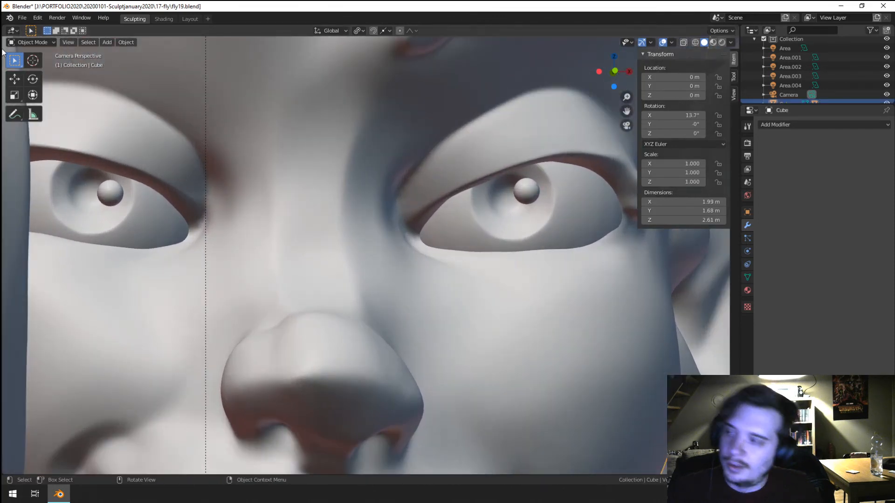
click(31, 42)
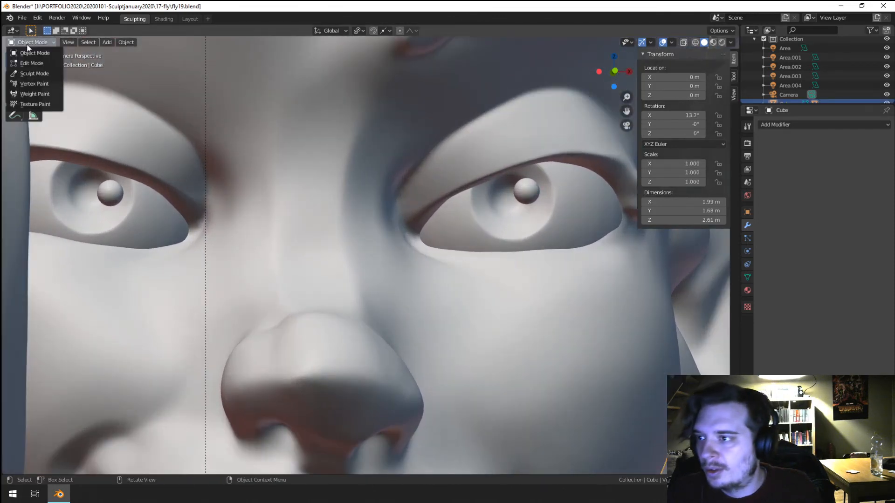
click(34, 73)
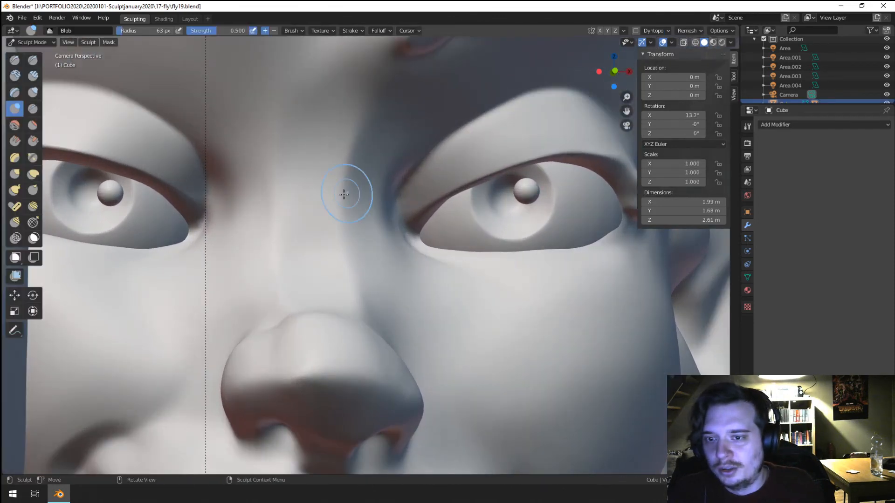
Step: Build up the inner part of the ear-side eye's upper lid edge with the Blob brush at 63 px radius
click(33, 158)
shift+middle_drag(128, 159, 59, 113)
click(33, 112)
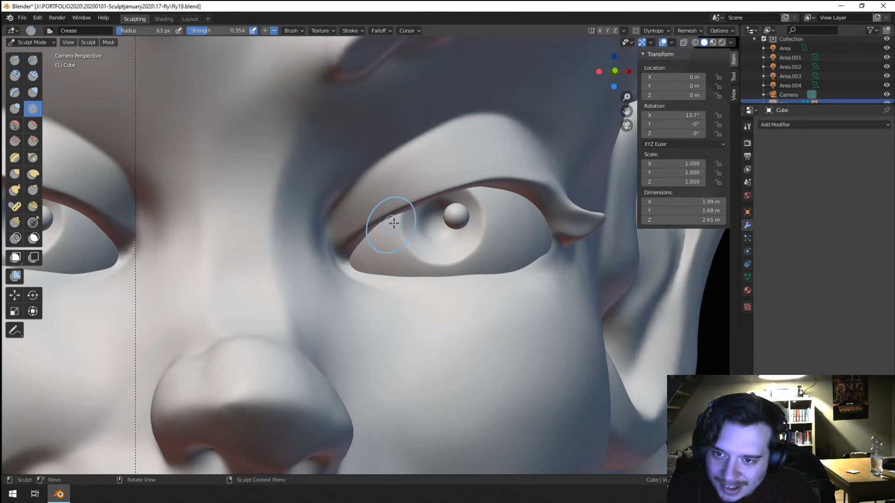
key(g)
mouse_move(393, 222)
middle_down()
mouse_move(359, 230)
mouse_move(413, 140)
mouse_move(306, 256)
mouse_move(339, 199)
middle_up()
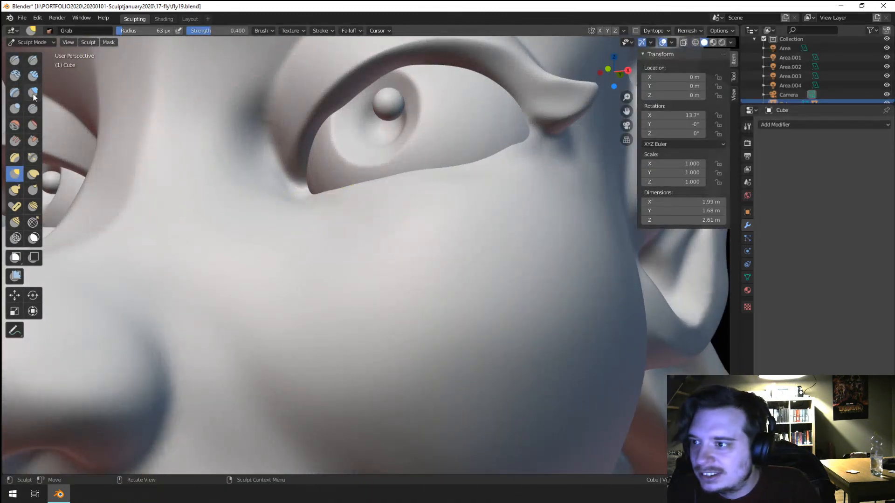
click(14, 109)
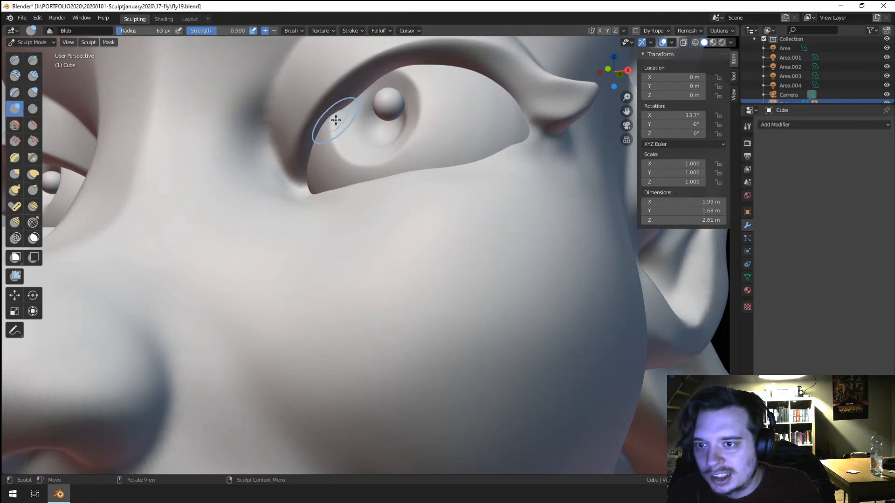
drag(335, 120, 419, 61)
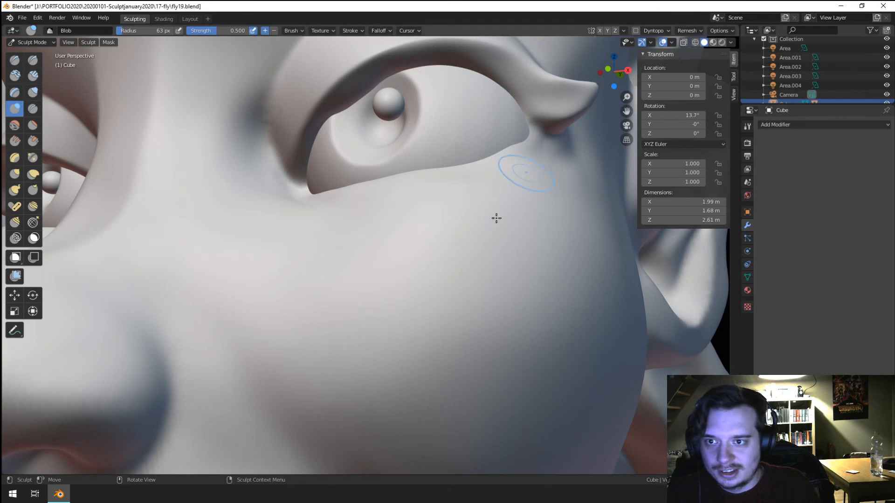
Step: Set the Blob radius to 92 px and even out the ear-side eye's upper lid edge in the camera view
middle_drag(472, 236, 494, 235)
key(KP_0)
scroll(493, 235, up, 3)
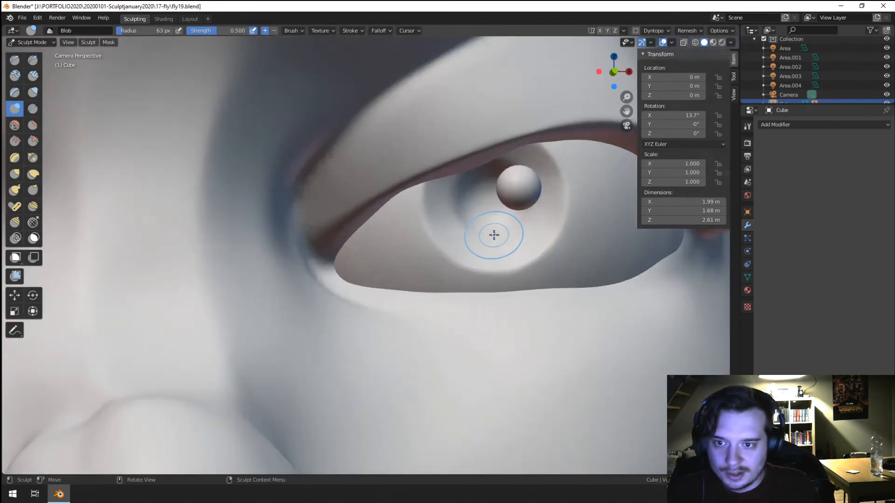
key(f)
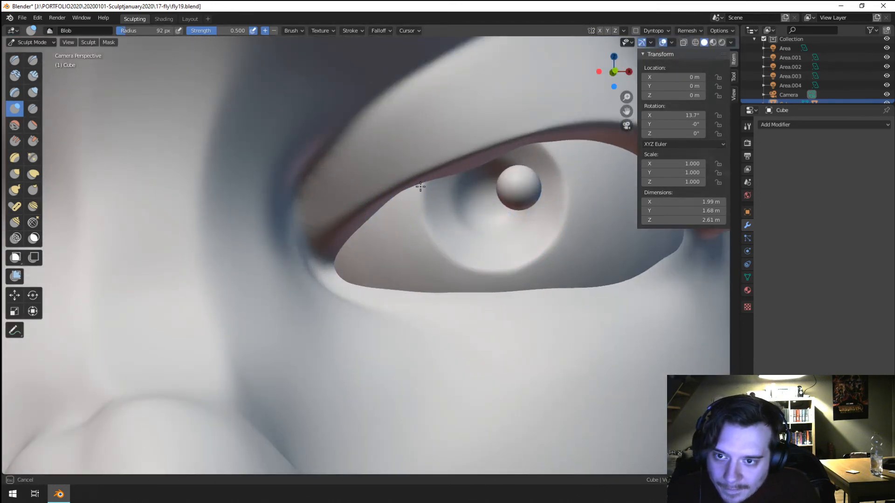
click(388, 200)
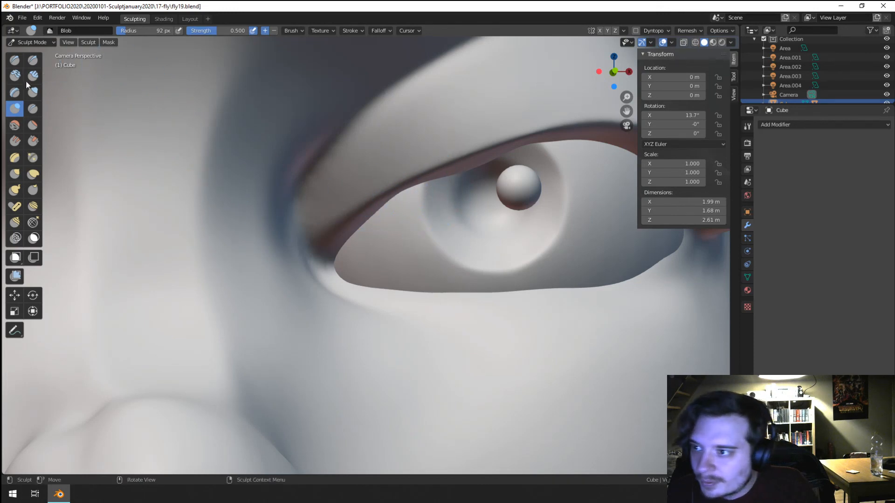
click(32, 95)
click(15, 108)
mouse_move(455, 188)
mouse_down()
mouse_move(522, 144)
mouse_move(401, 188)
mouse_up()
drag(492, 151, 476, 144)
drag(555, 120, 552, 122)
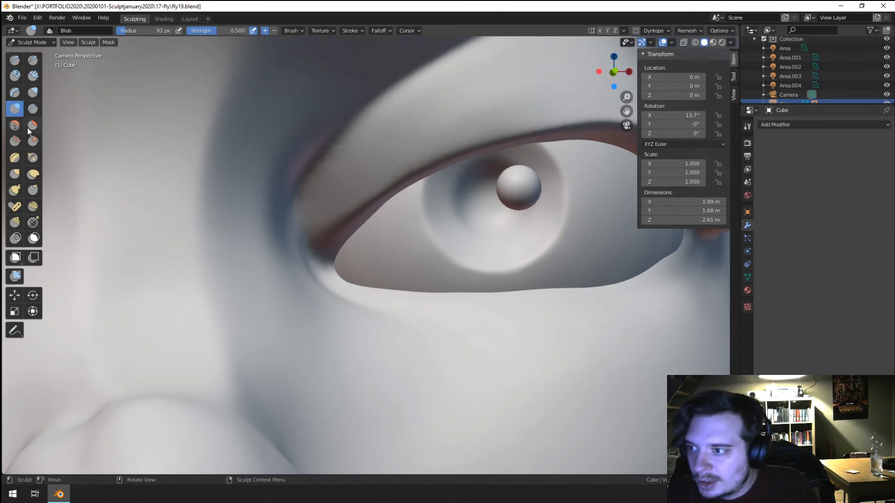
Step: Sharpen the ear-side eye's upper lid edge out to the lash with the Crease brush, using a 73 px radius near the outer corner
click(32, 108)
mouse_move(361, 185)
mouse_down()
mouse_move(471, 135)
mouse_move(518, 126)
mouse_move(323, 233)
mouse_move(483, 144)
mouse_up()
shift+middle_drag(481, 145, 358, 191)
mouse_move(376, 186)
mouse_down()
mouse_move(473, 167)
mouse_move(531, 177)
mouse_up()
mouse_move(489, 169)
mouse_down()
mouse_move(554, 181)
mouse_move(617, 223)
mouse_up()
key(f)
click(557, 183)
ctrl+drag(563, 176, 627, 218)
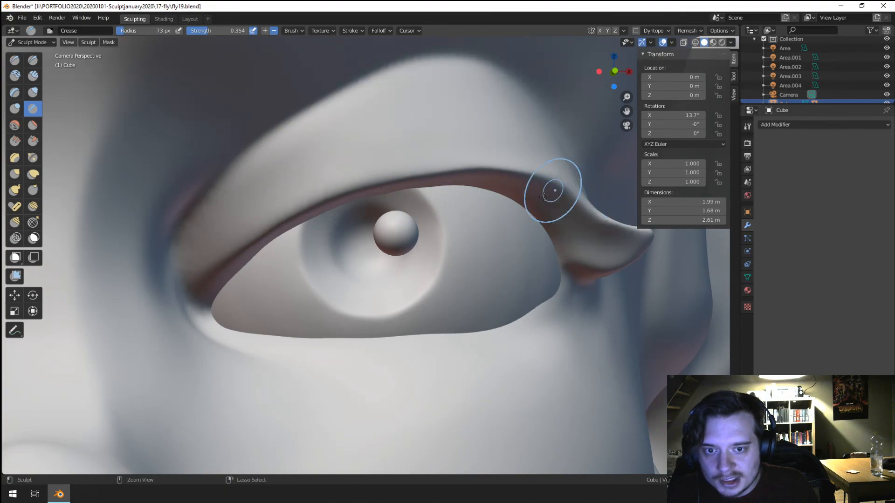
Step: Reshape the hair-side eye's upper lid edge with the inverted Blob brush at 87 px radius
ctrl+middle_drag(553, 190, 480, 254)
shift+middle_drag(303, 246, 534, 228)
shift+middle_drag(189, 181, 146, 286)
mouse_move(170, 255)
ctrl+middle_down()
mouse_move(140, 312)
mouse_move(208, 200)
mouse_move(25, 93)
ctrl+middle_up()
click(14, 109)
key(f)
click(151, 231)
ctrl+drag(150, 228, 209, 231)
Step: Refine the hair-side eye's upper lid edge with the Blob brush, reducing its radius to 72 px and finally 43 px
key(f)
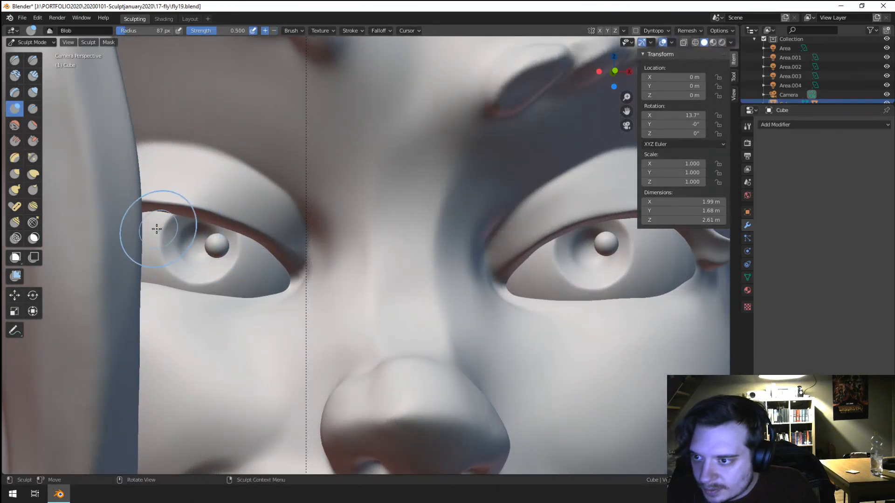
click(167, 224)
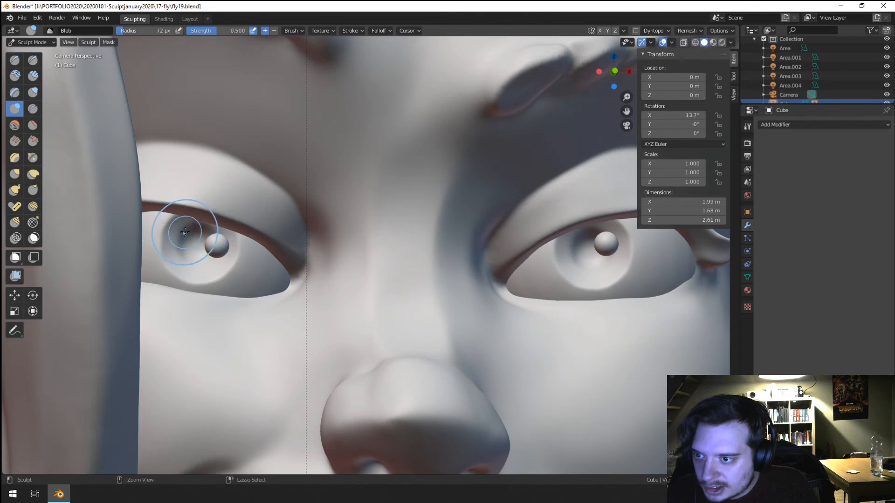
key(f)
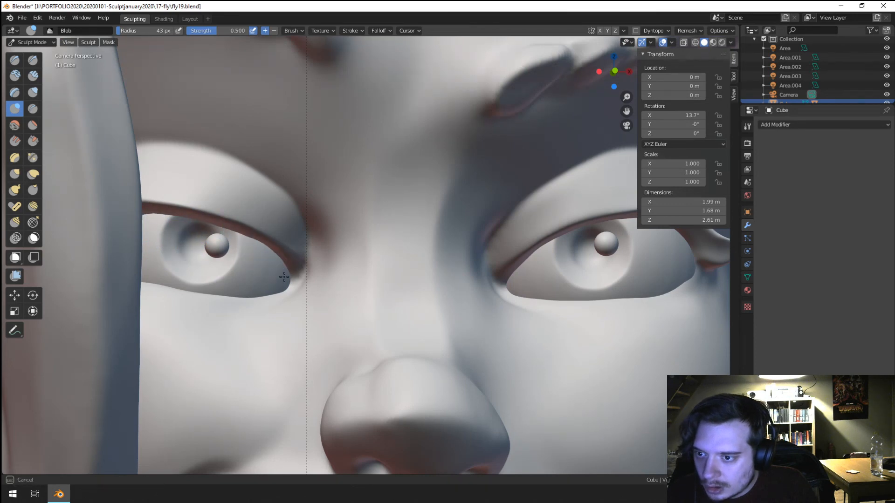
click(226, 232)
ctrl+middle_drag(227, 232, 167, 336)
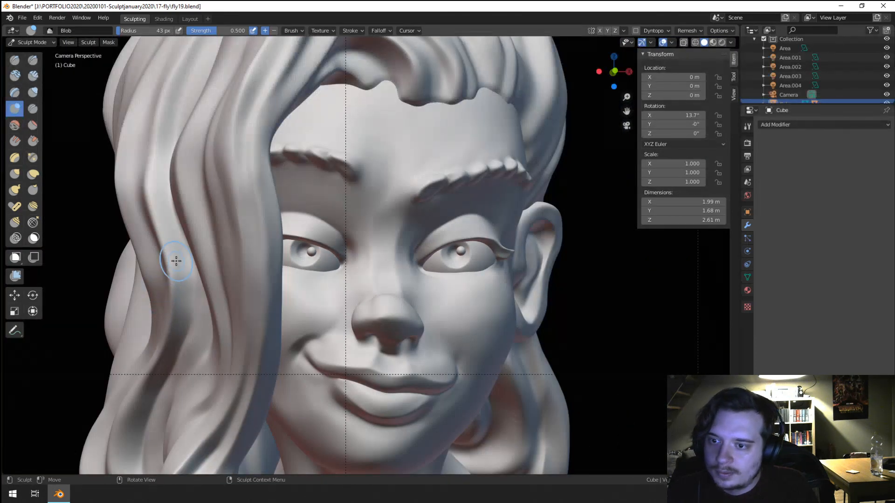
ctrl+middle_drag(177, 261, 176, 229)
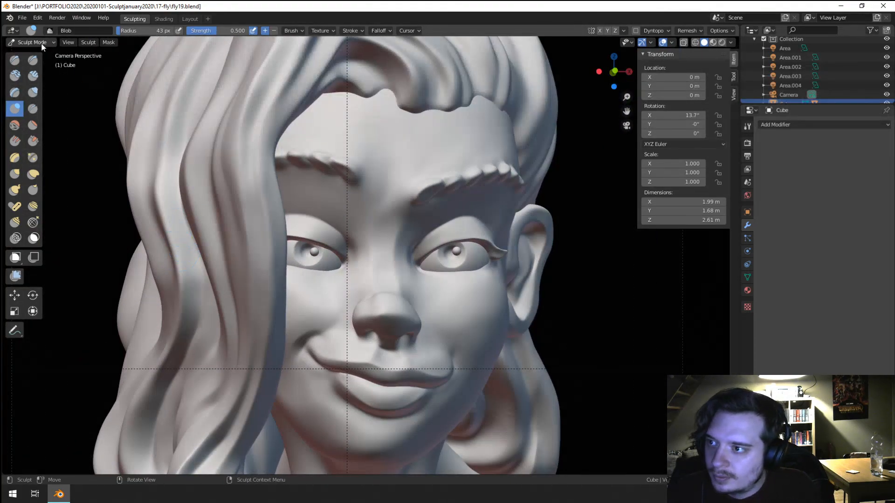
Step: Return to Object Mode, raise the hair-side eyeball along Z to about -0.063 m, and clear the selection
click(42, 43)
click(41, 53)
click(314, 259)
key(g)
key(z)
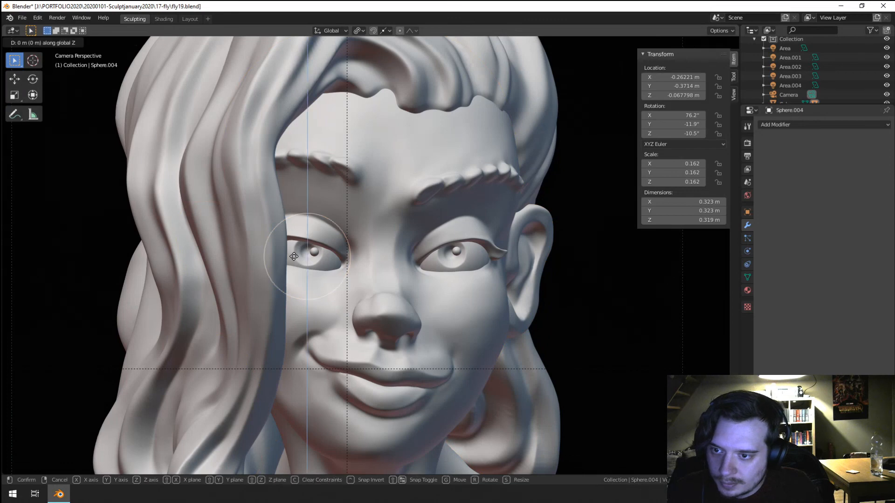
click(305, 254)
key(a)
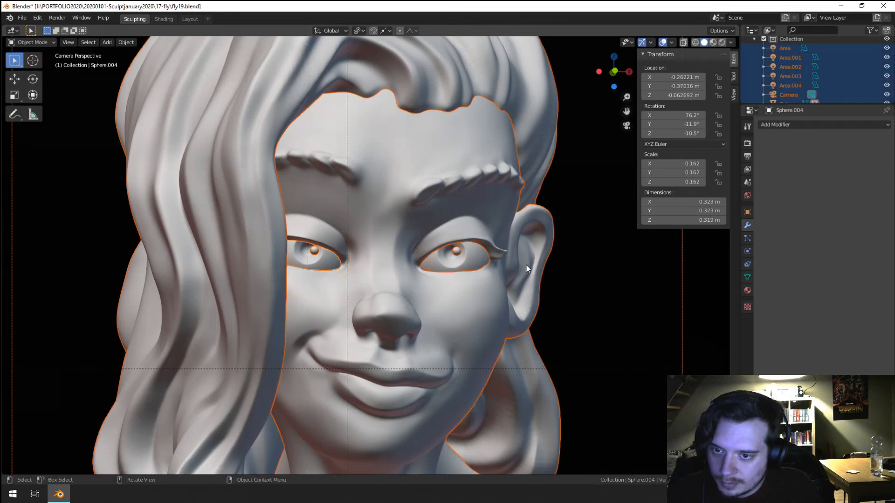
key(a)
scroll(519, 271, down, 4)
scroll(363, 273, up, 7)
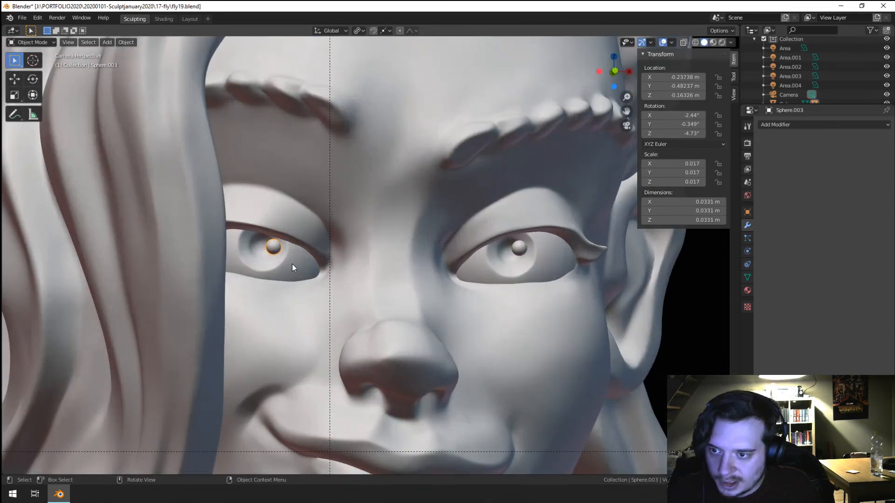
Step: Reposition the small pupil sphere on the hair-side eye to about X -0.232, Y -0.482, Z -0.157 m, matching the other eye's gaze
key(g)
click(297, 258)
scroll(368, 275, down, 5)
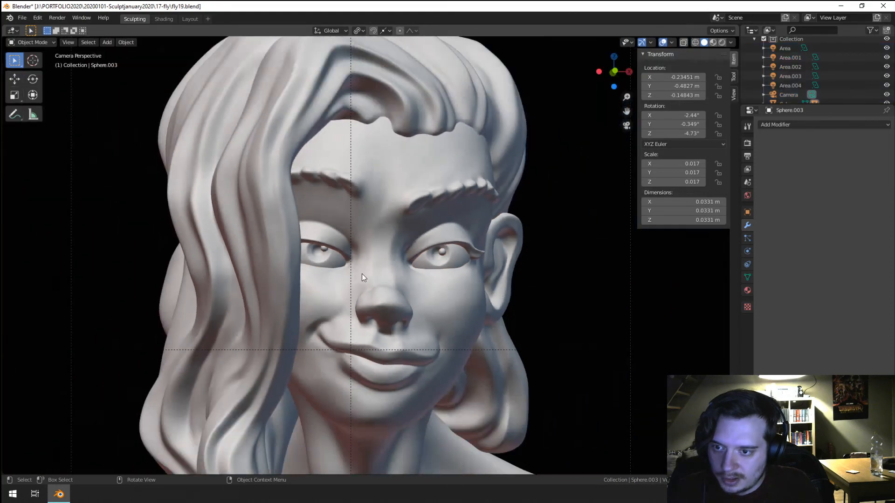
click(325, 248)
key(g)
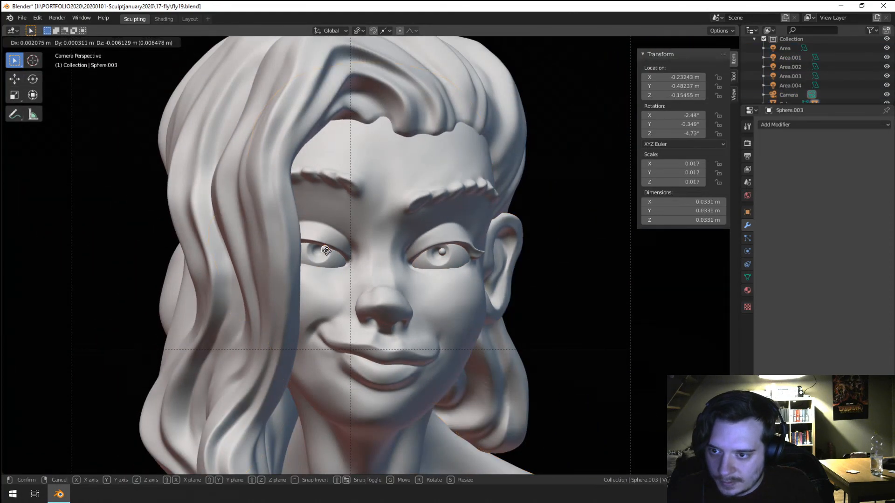
click(386, 270)
key(a)
scroll(419, 275, down, 4)
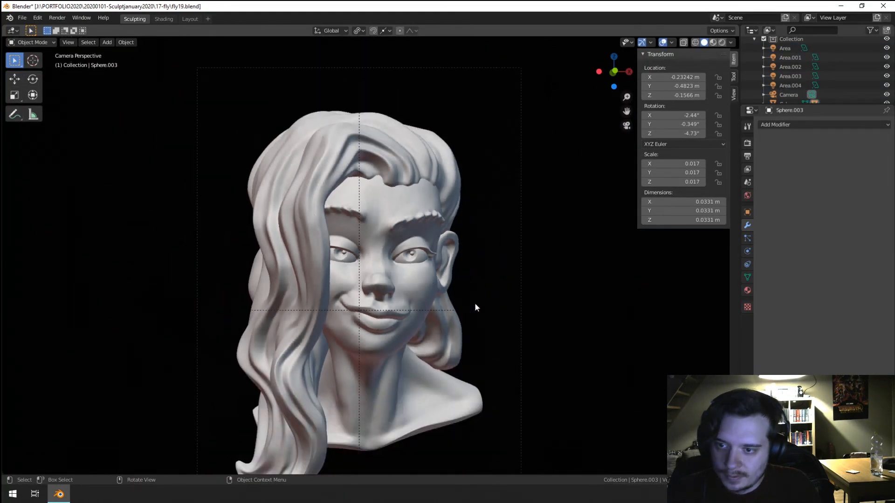
scroll(475, 308, down, 4)
scroll(481, 312, up, 3)
scroll(481, 312, down, 1)
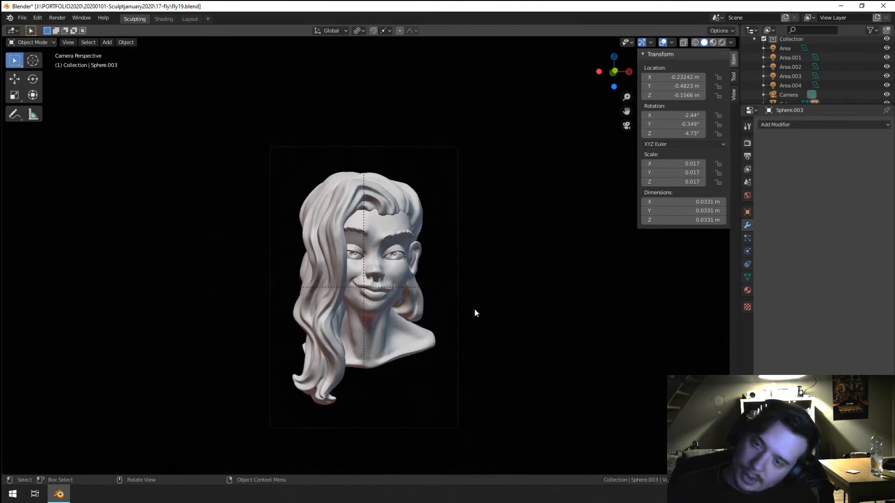
Step: In the Layout workspace's rendered camera view, lower the hair-side eyeball along Z to about -0.068 m
click(188, 19)
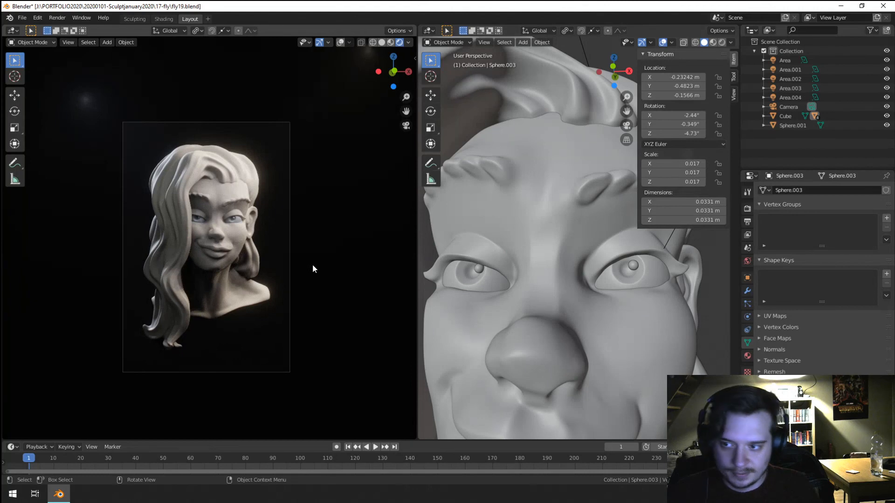
scroll(196, 210, up, 5)
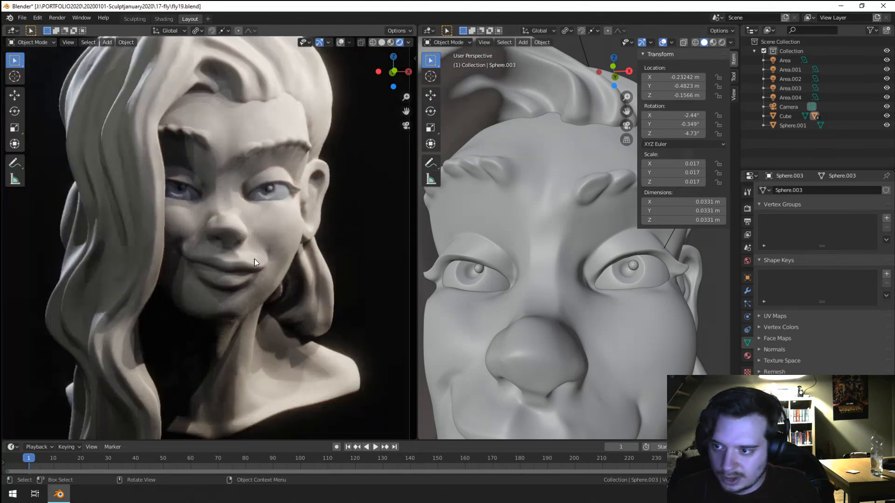
click(189, 198)
key(g)
key(z)
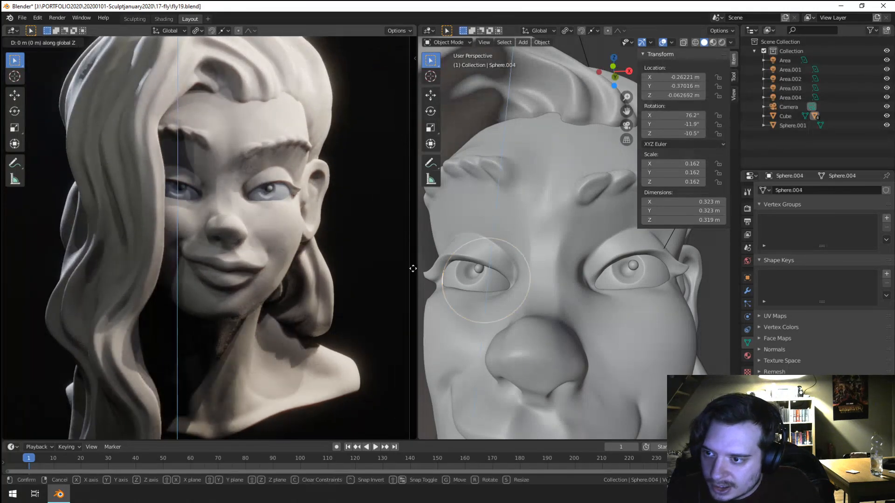
click(413, 268)
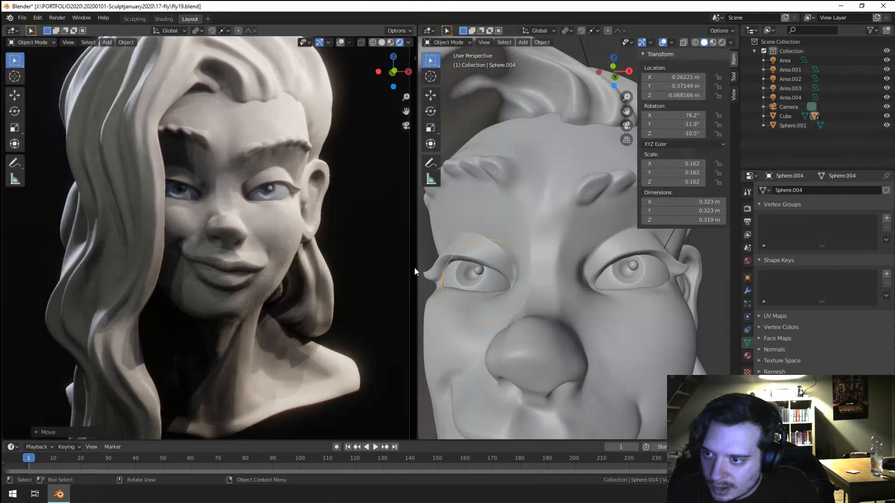
scroll(302, 258, down, 5)
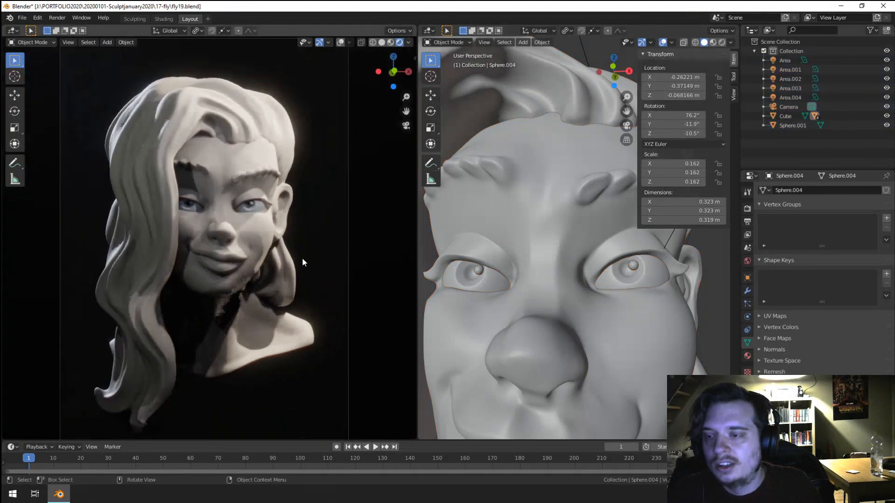
scroll(543, 261, down, 6)
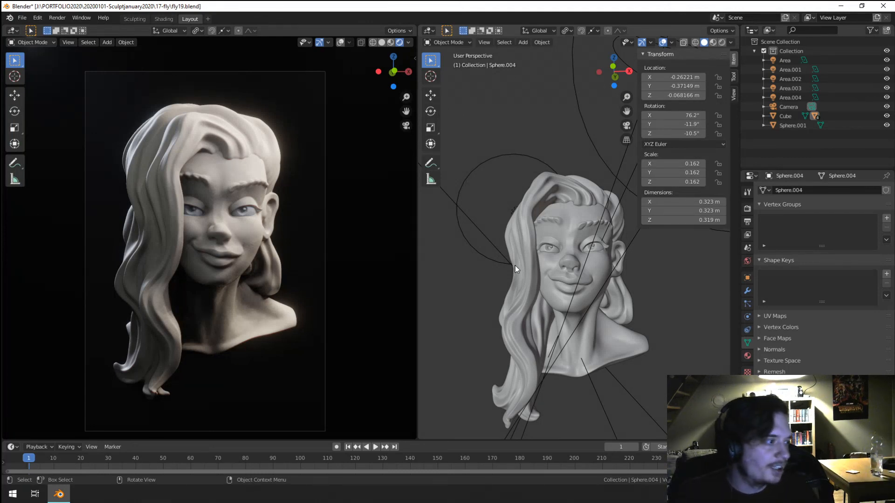
Step: Set the Area light's power to 40 W and change its color to a pale warm tint
scroll(569, 268, down, 8)
middle_drag(570, 267, 657, 312)
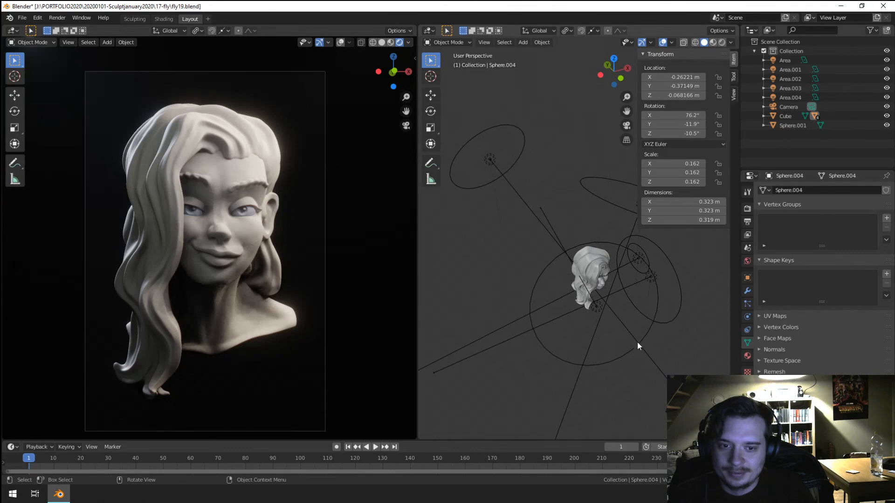
click(650, 277)
click(856, 250)
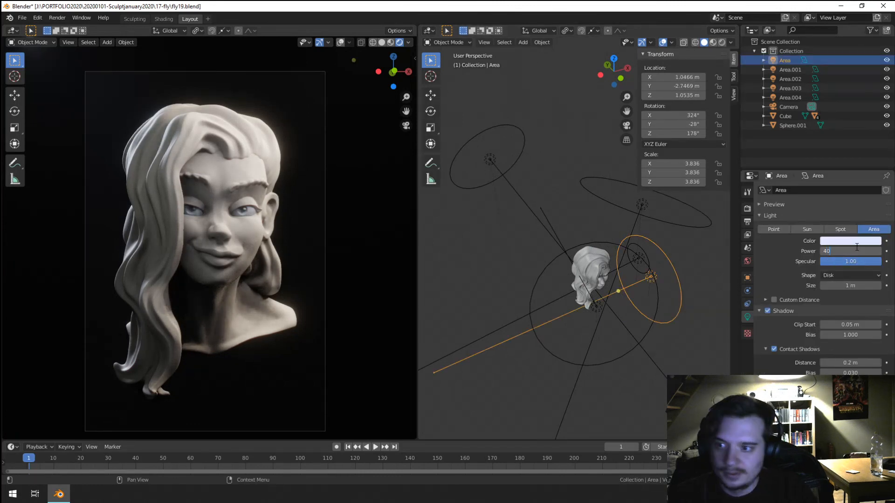
text(40)
key(Return)
click(854, 241)
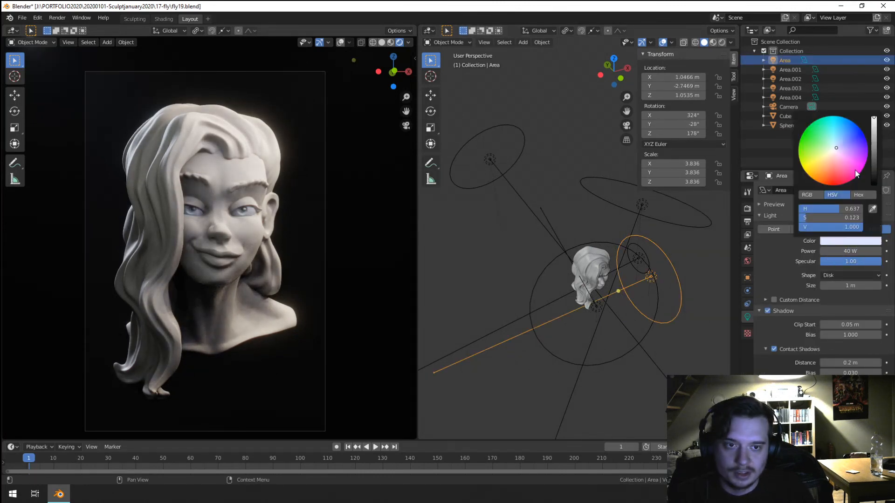
click(836, 150)
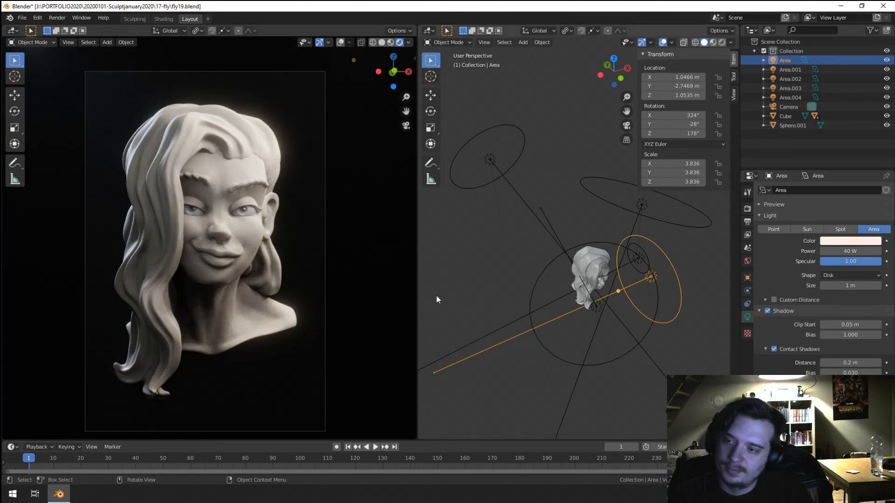
Step: Tint the Area.003 light pale blue and move it to about X -1.464, Y -2.412, Z 0.757 m, closer to the bust
middle_drag(605, 335, 575, 354)
click(578, 353)
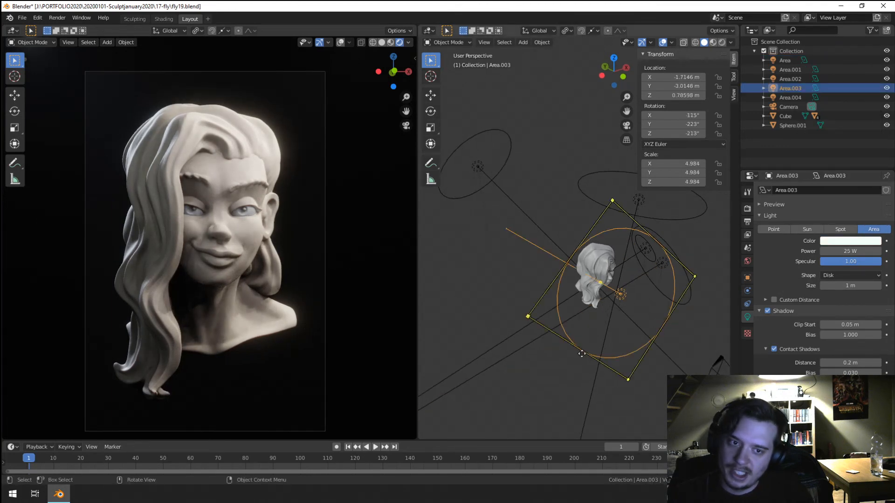
click(847, 239)
click(834, 150)
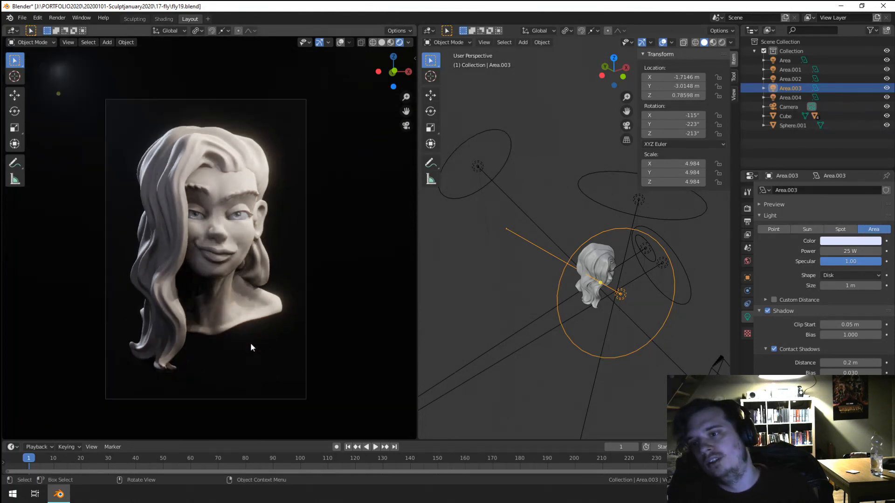
middle_drag(522, 336, 601, 319)
key(g)
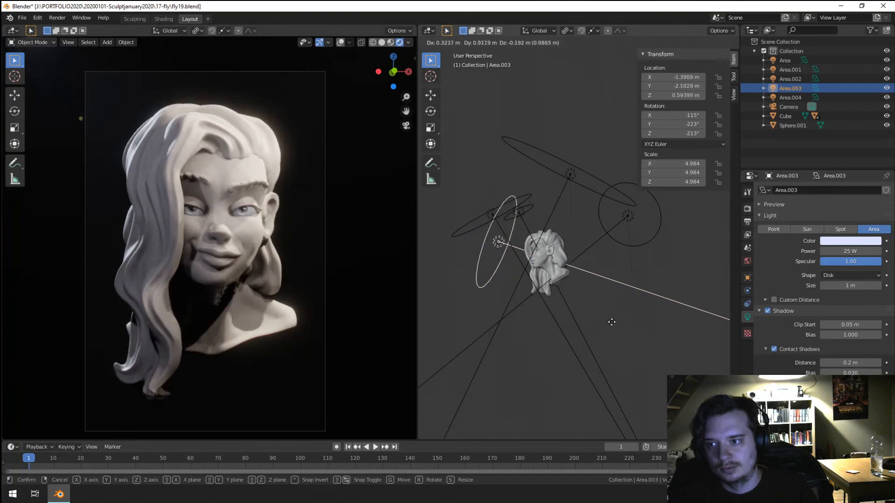
click(650, 260)
Step: Set the world's Volume Scatter density to 0.010 and its color to a dark grey with value 0.160
click(747, 261)
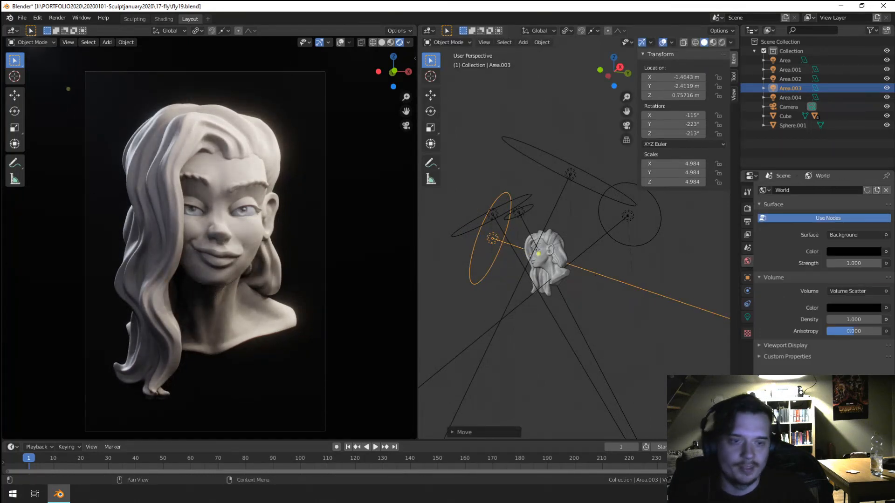
click(860, 292)
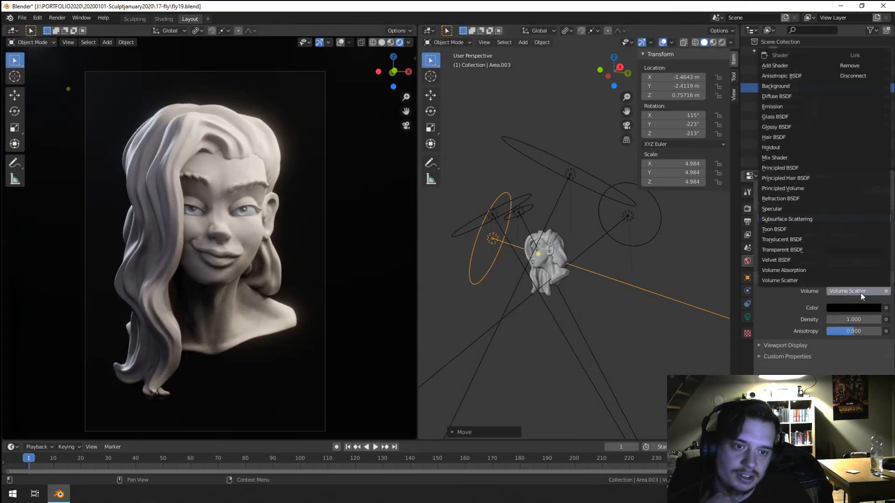
click(809, 281)
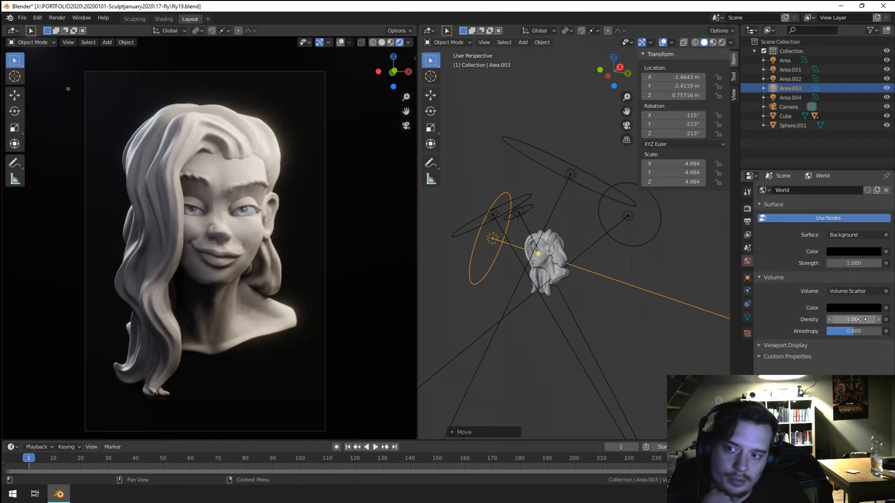
click(864, 309)
drag(874, 244, 874, 241)
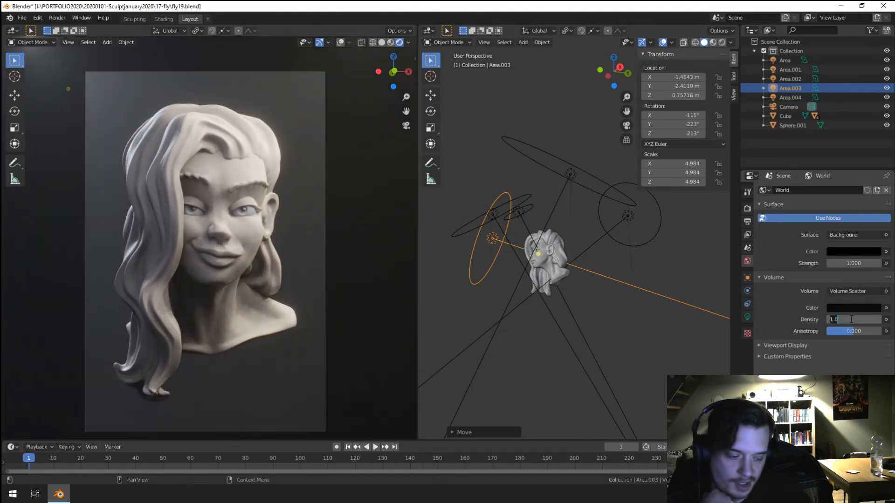
text(0.01)
key(Return)
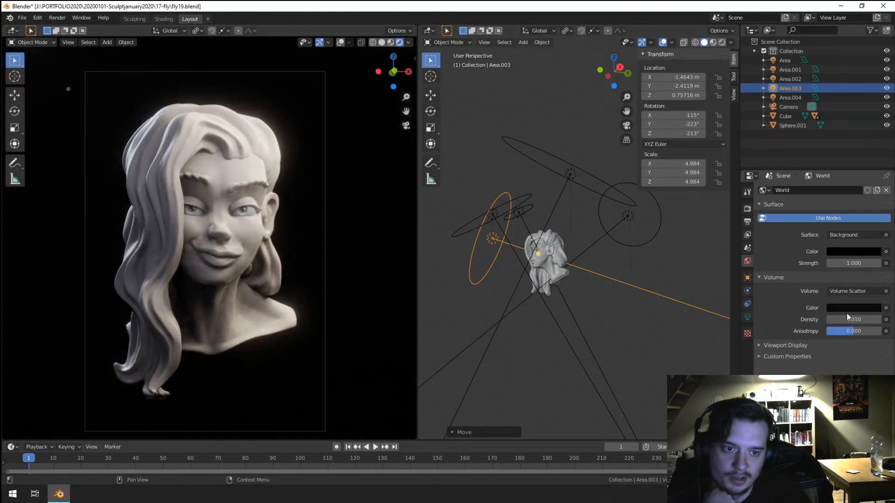
click(853, 307)
mouse_move(873, 240)
mouse_down()
mouse_move(874, 213)
mouse_move(874, 232)
mouse_up()
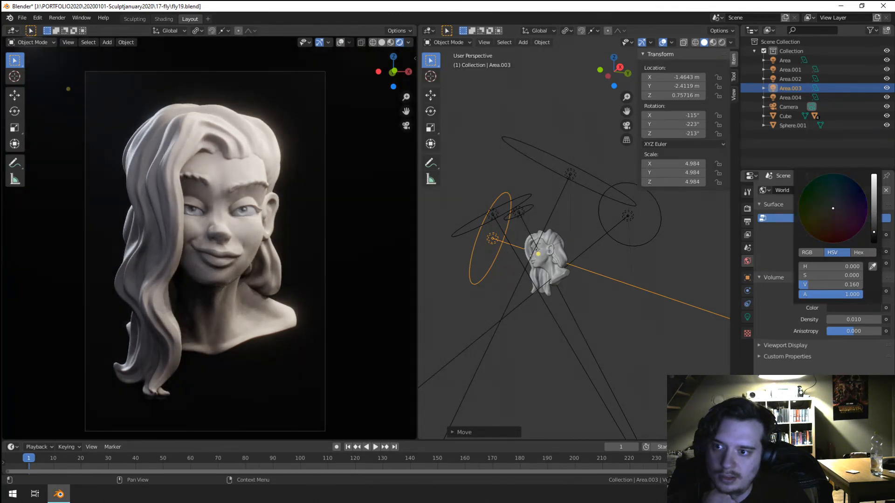
Step: Select the ear-side eyeball and assign it the clayNew material in the Shading workspace
scroll(566, 339, up, 4)
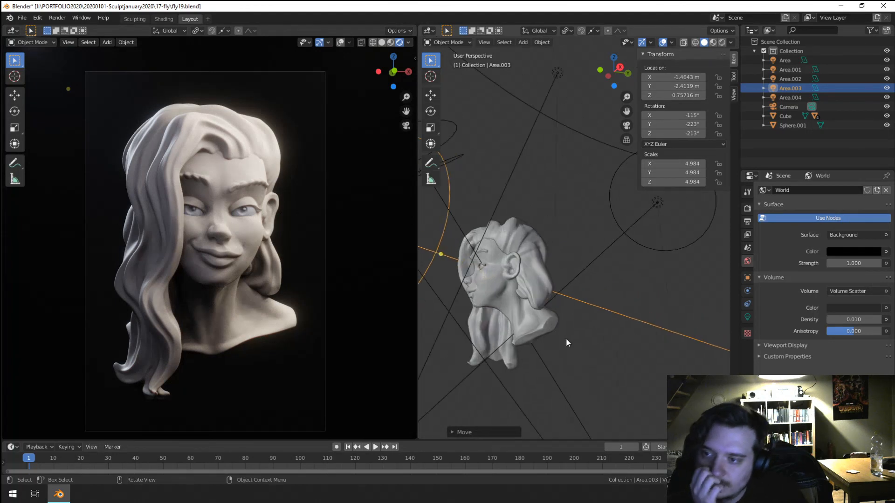
middle_drag(560, 356, 558, 331)
scroll(619, 347, up, 4)
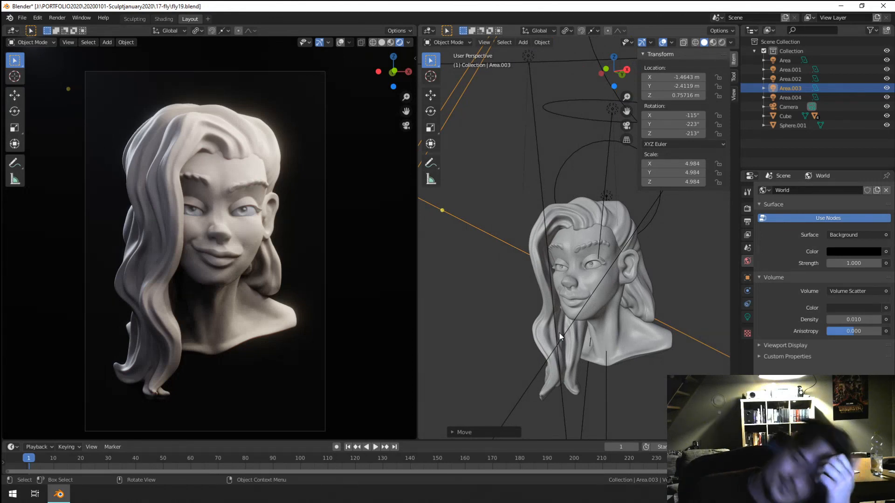
scroll(558, 332, up, 4)
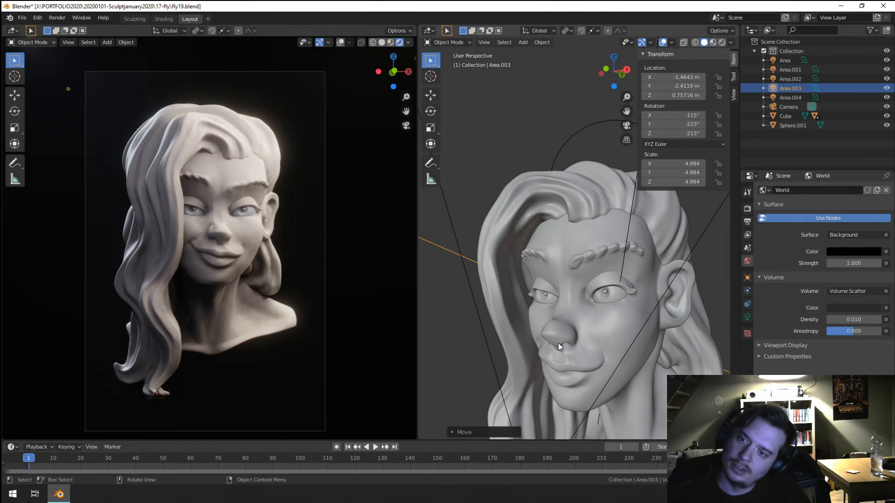
scroll(563, 344, down, 3)
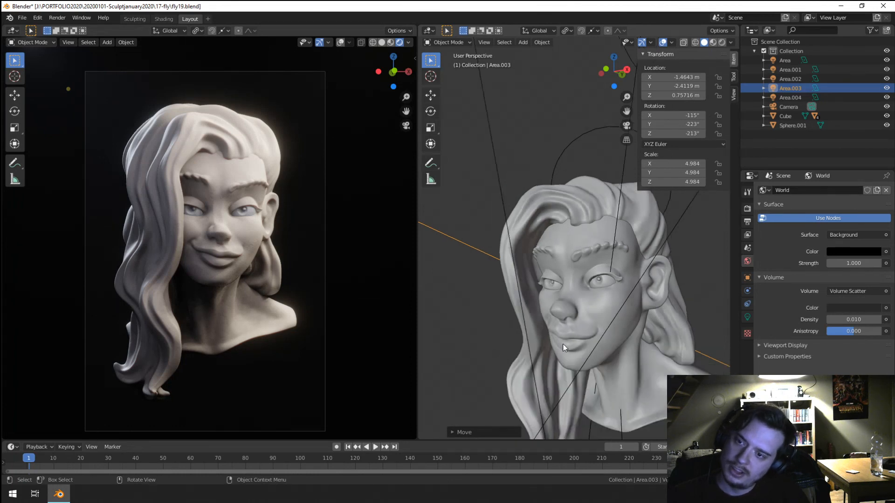
scroll(580, 339, up, 6)
click(643, 345)
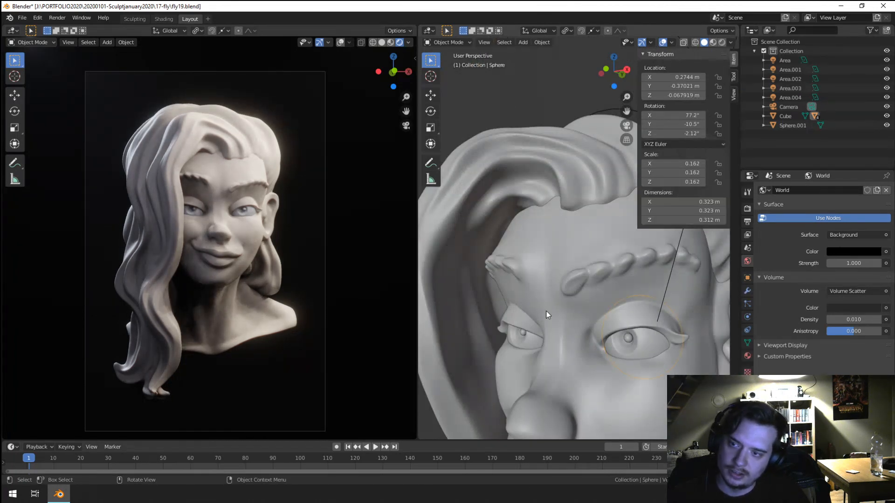
click(164, 19)
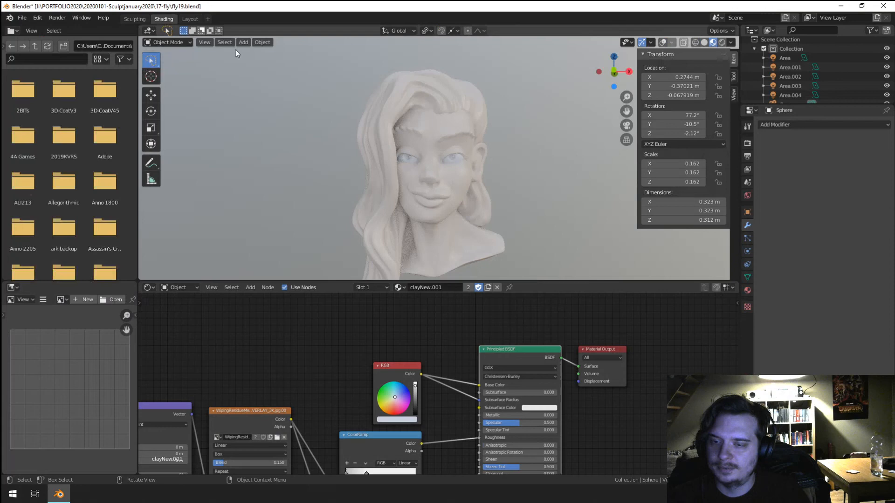
click(397, 287)
click(409, 302)
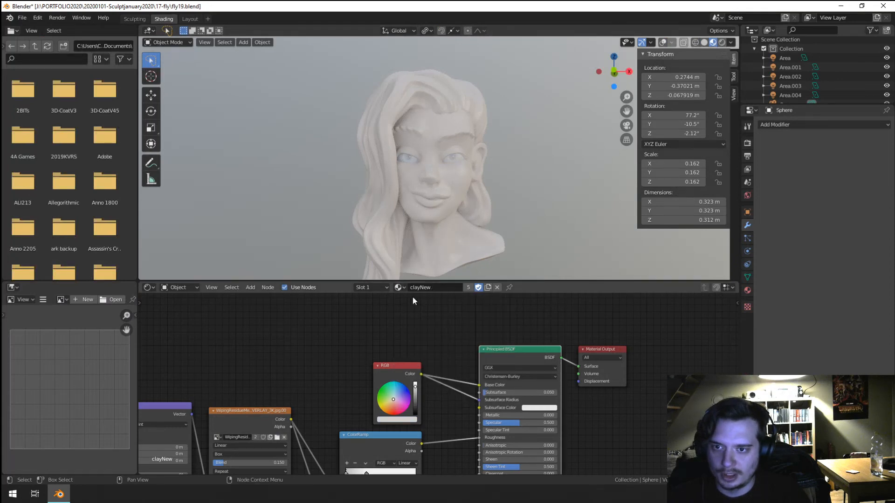
Step: Assign the clayNew material to the hair-side eyeball and return to the Layout workspace
scroll(408, 175, up, 5)
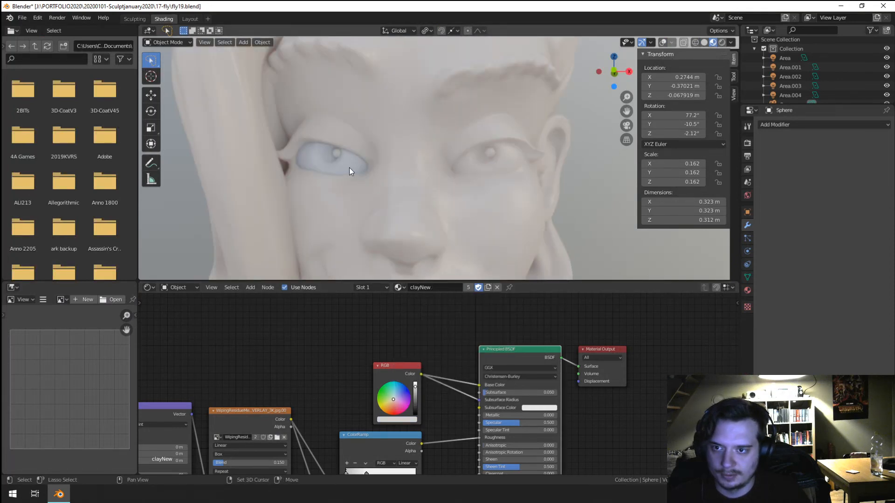
click(349, 167)
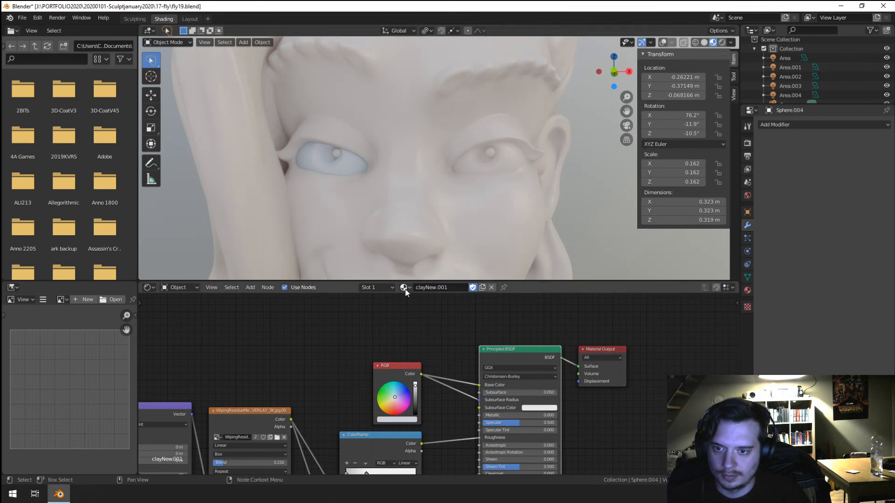
click(398, 287)
click(410, 302)
click(185, 19)
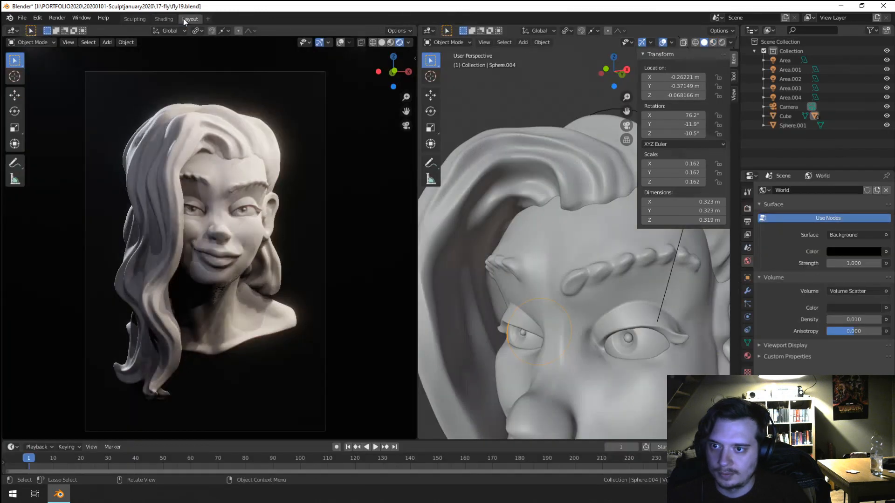
Step: Check the bust in the rendered camera view, render the image, and show the full render result
scroll(233, 208, up, 5)
scroll(233, 208, down, 5)
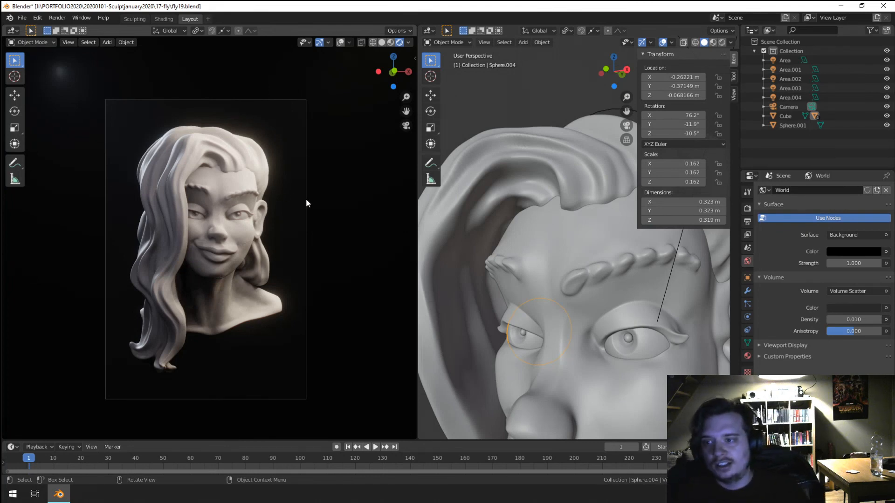
key(F12)
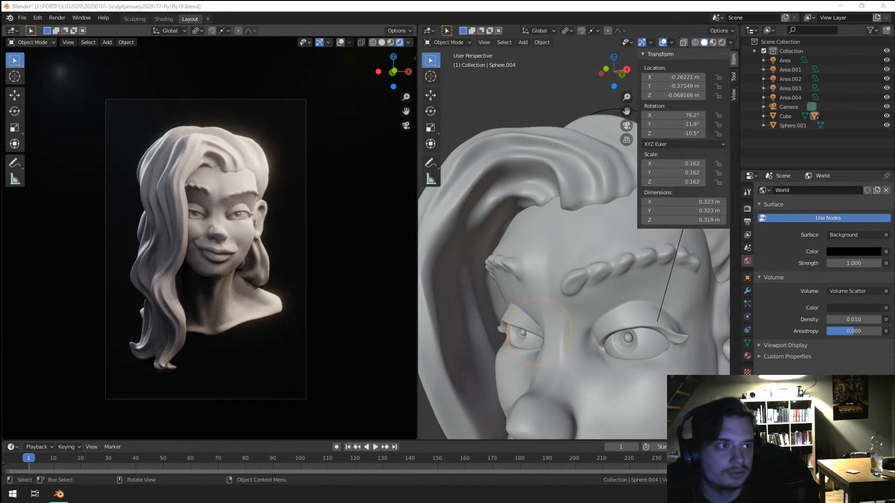
key(F11)
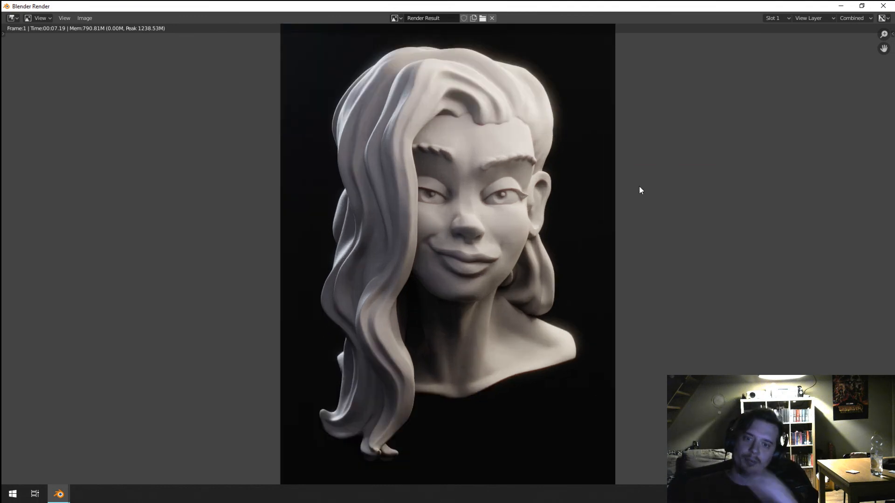
scroll(639, 187, down, 1)
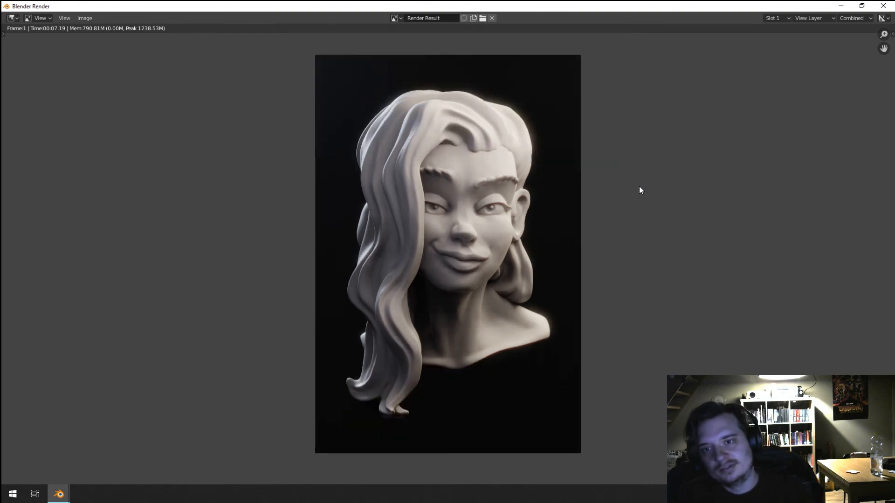